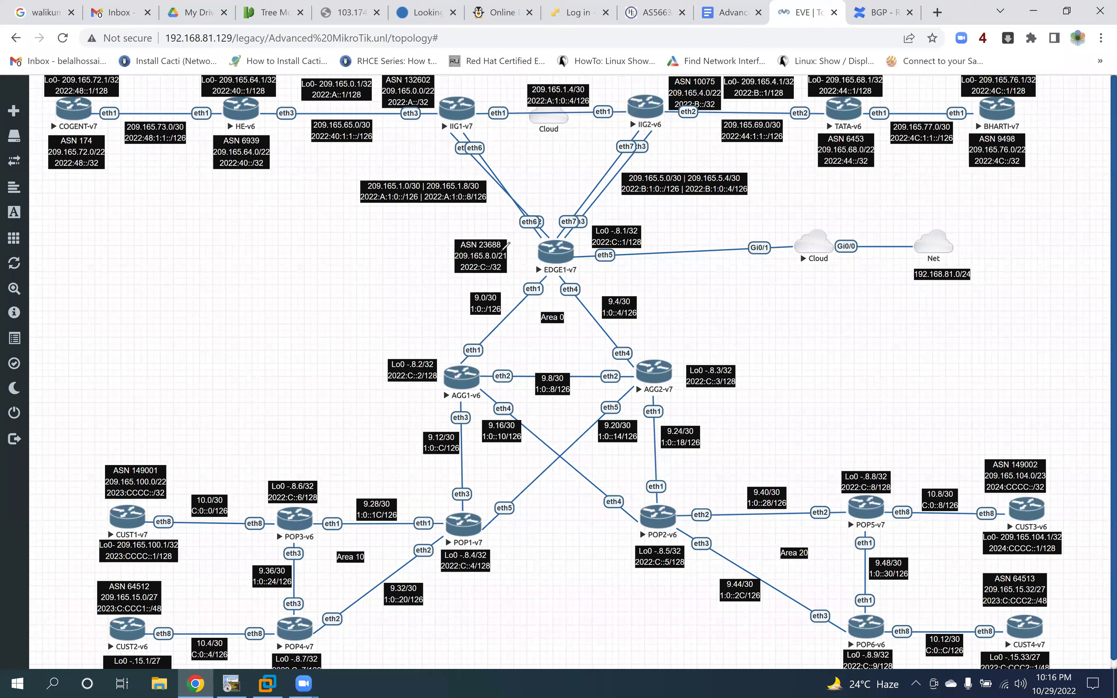
Step: Outline AS number 23688 and tick EDGE1-v7, both AGG routers and all six POP routers on the topology
mouse_move(502, 249)
mouse_down()
mouse_move(501, 237)
mouse_move(475, 235)
mouse_up()
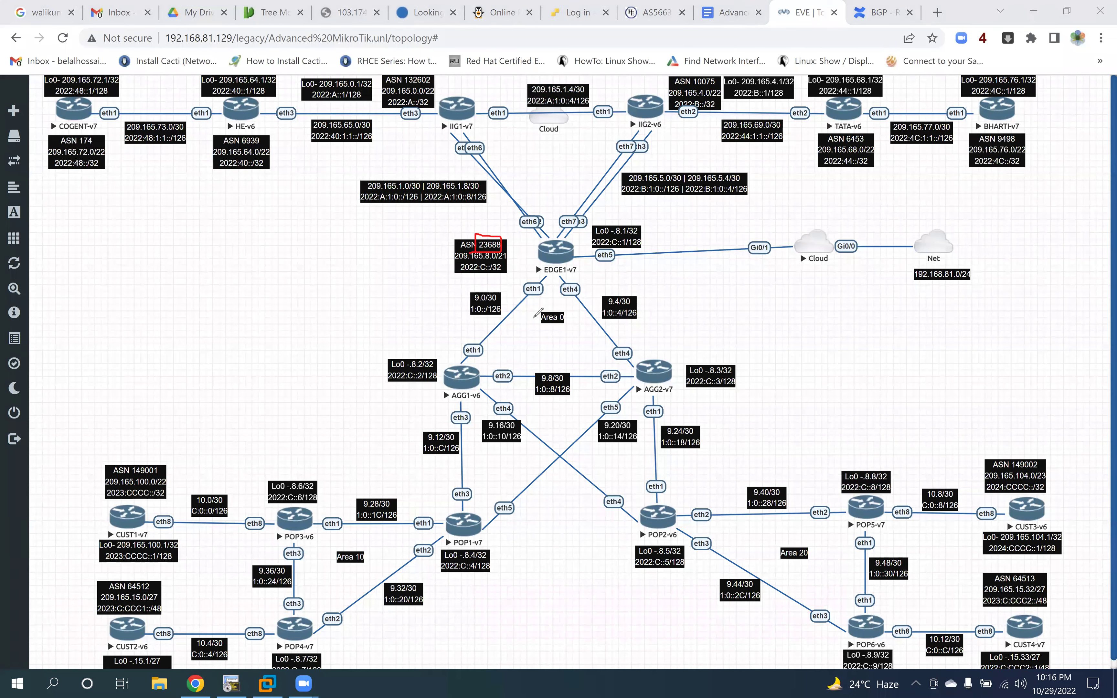
drag(564, 246, 584, 234)
drag(448, 358, 465, 352)
drag(649, 363, 690, 349)
mouse_move(447, 511)
mouse_down()
mouse_move(457, 517)
mouse_move(460, 504)
mouse_up()
drag(289, 506, 320, 482)
drag(289, 620, 310, 601)
mouse_move(657, 505)
mouse_down()
mouse_move(663, 515)
mouse_move(678, 488)
mouse_up()
drag(867, 506, 891, 480)
drag(857, 620, 879, 603)
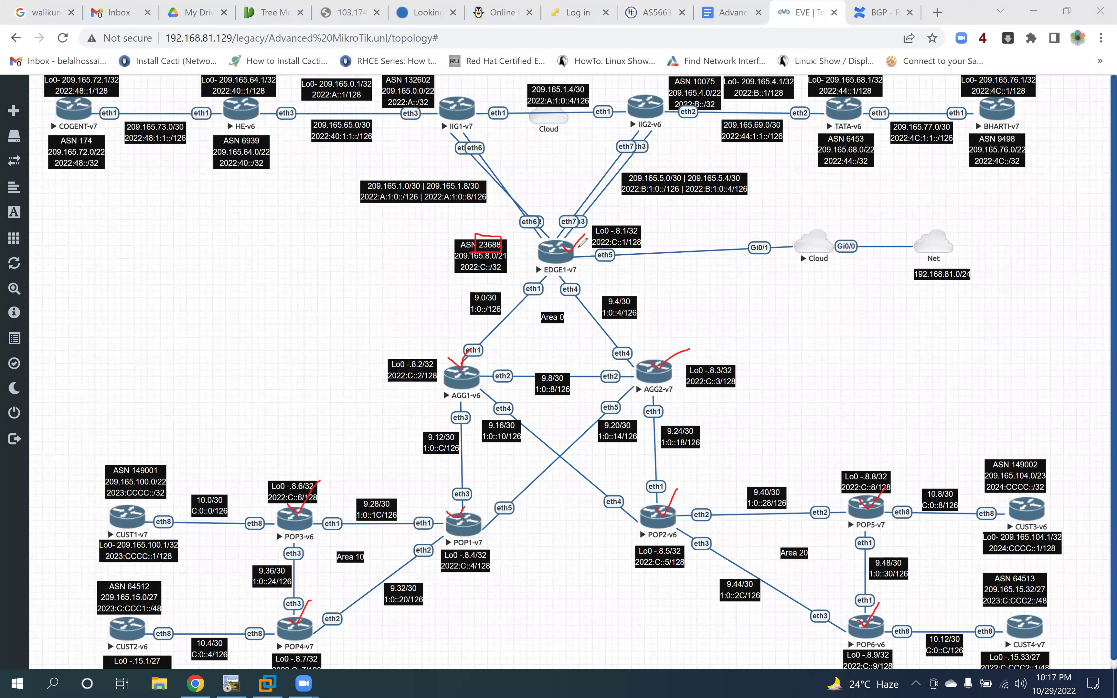
Step: Circle EDGE1-v7 and AGG1-v6, sketch a branch from POP5-v7 to a circled mark, and erase all annotations
mouse_move(546, 237)
mouse_down()
mouse_move(552, 265)
mouse_move(572, 244)
mouse_up()
mouse_move(484, 375)
mouse_down()
mouse_move(483, 354)
mouse_move(491, 388)
mouse_move(496, 372)
mouse_up()
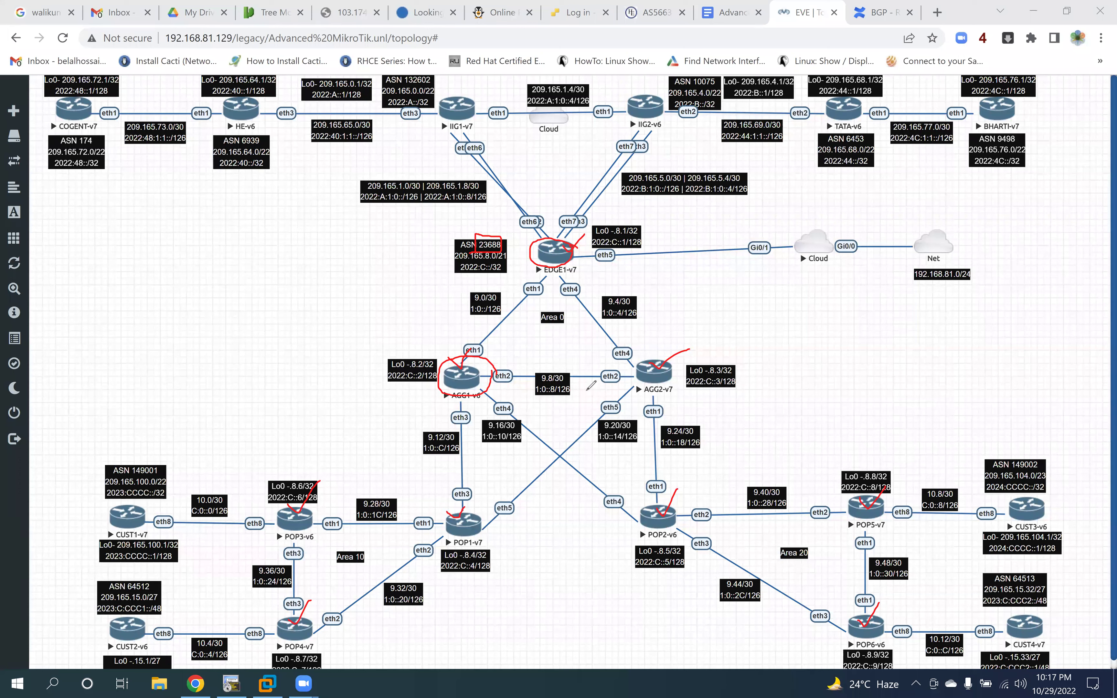
click(752, 293)
mouse_move(753, 294)
mouse_down()
mouse_move(754, 353)
mouse_move(808, 283)
mouse_move(790, 290)
mouse_up()
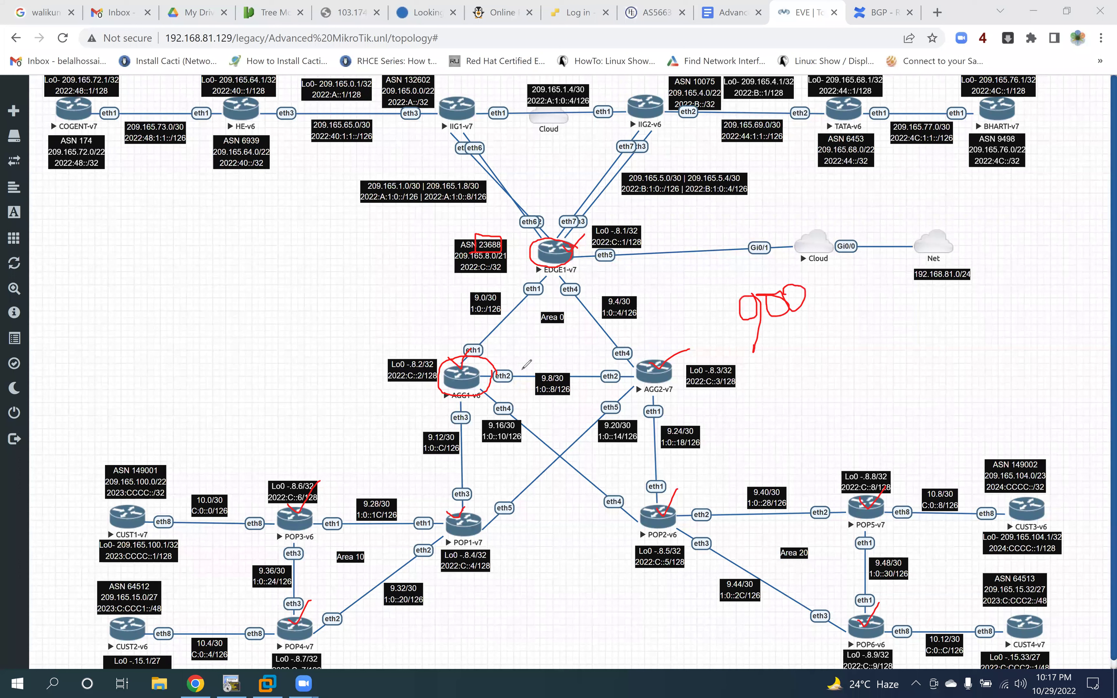
mouse_move(867, 506)
mouse_down()
mouse_move(881, 409)
mouse_move(915, 433)
mouse_up()
mouse_move(871, 374)
mouse_down()
mouse_move(915, 429)
mouse_move(896, 446)
mouse_up()
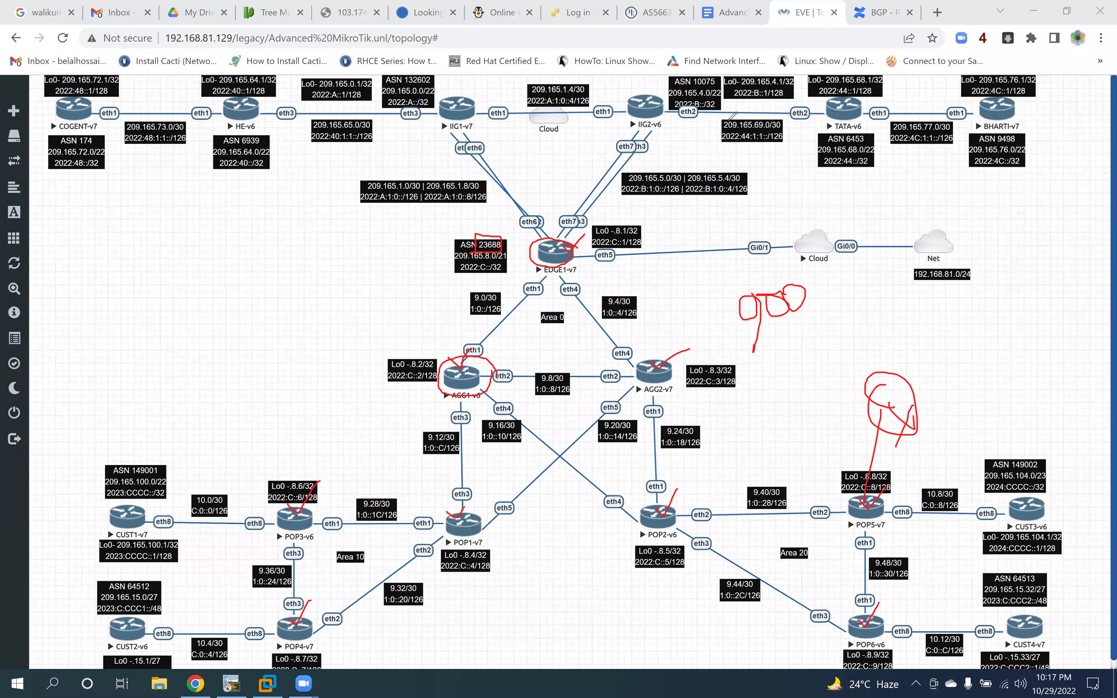
key(e)
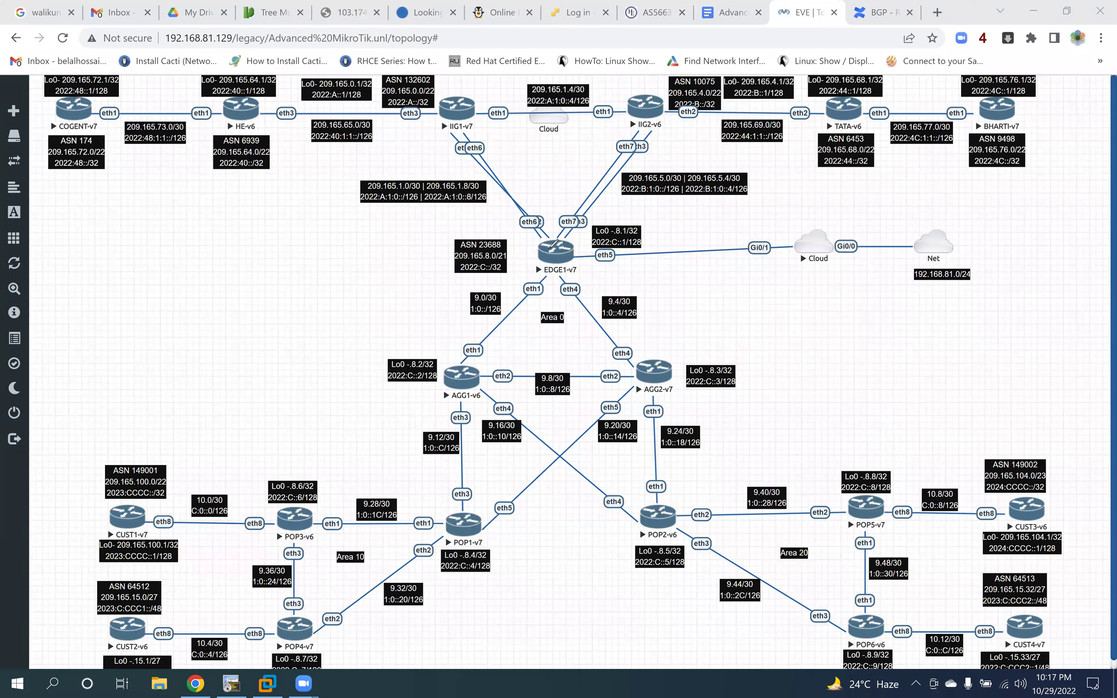
Step: Draw boxes around EDGE1-v7 and a line across the topology towards AGG1-v6, and erase the annotations
mouse_move(522, 239)
mouse_down()
mouse_move(530, 271)
mouse_move(582, 229)
mouse_move(503, 231)
mouse_move(517, 255)
mouse_up()
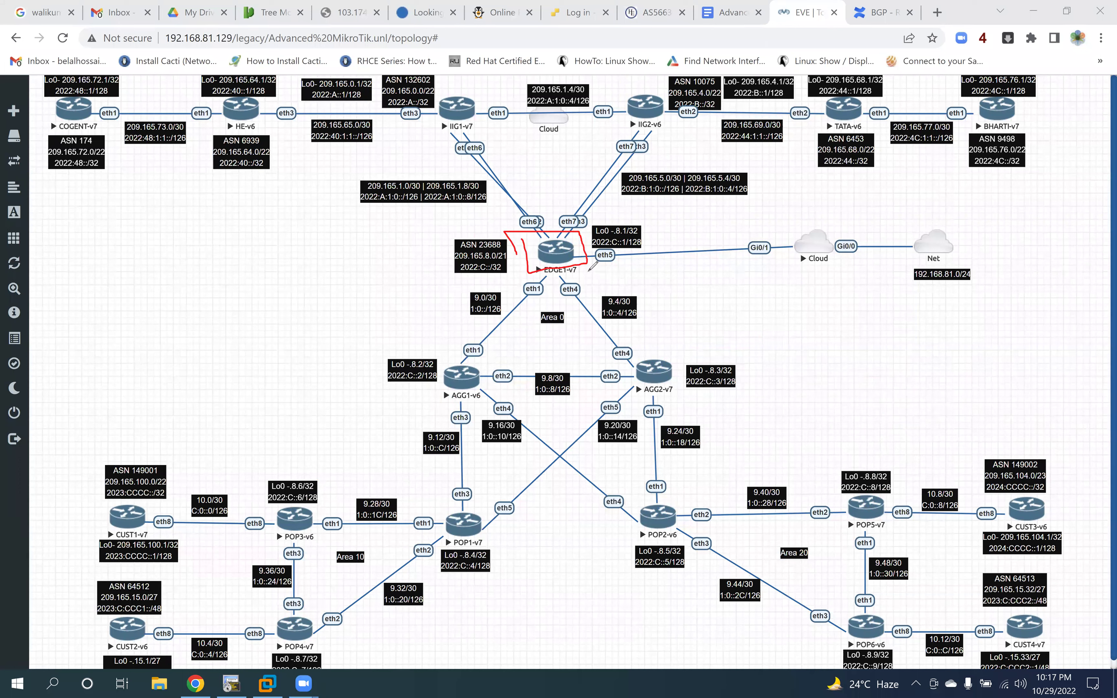
mouse_move(585, 222)
mouse_down()
mouse_move(524, 262)
mouse_move(594, 272)
mouse_move(592, 231)
mouse_up()
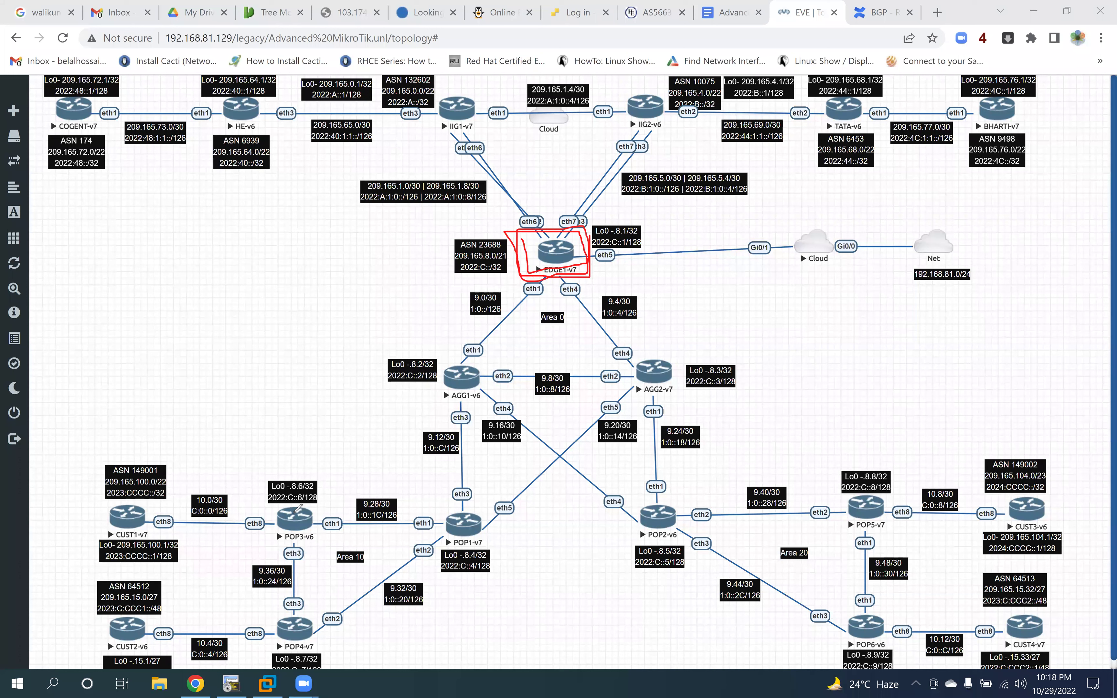
mouse_move(391, 514)
mouse_down()
mouse_move(454, 519)
mouse_move(465, 396)
mouse_up()
key(e)
Step: Box EDGE1-v7 and draw peering lines to it from AGG1-v6, POP3-v6 and POP5-v7, marking POP5-v7's link to CUST3-v6
mouse_move(529, 238)
mouse_down()
mouse_move(535, 272)
mouse_move(581, 267)
mouse_move(579, 233)
mouse_move(528, 238)
mouse_up()
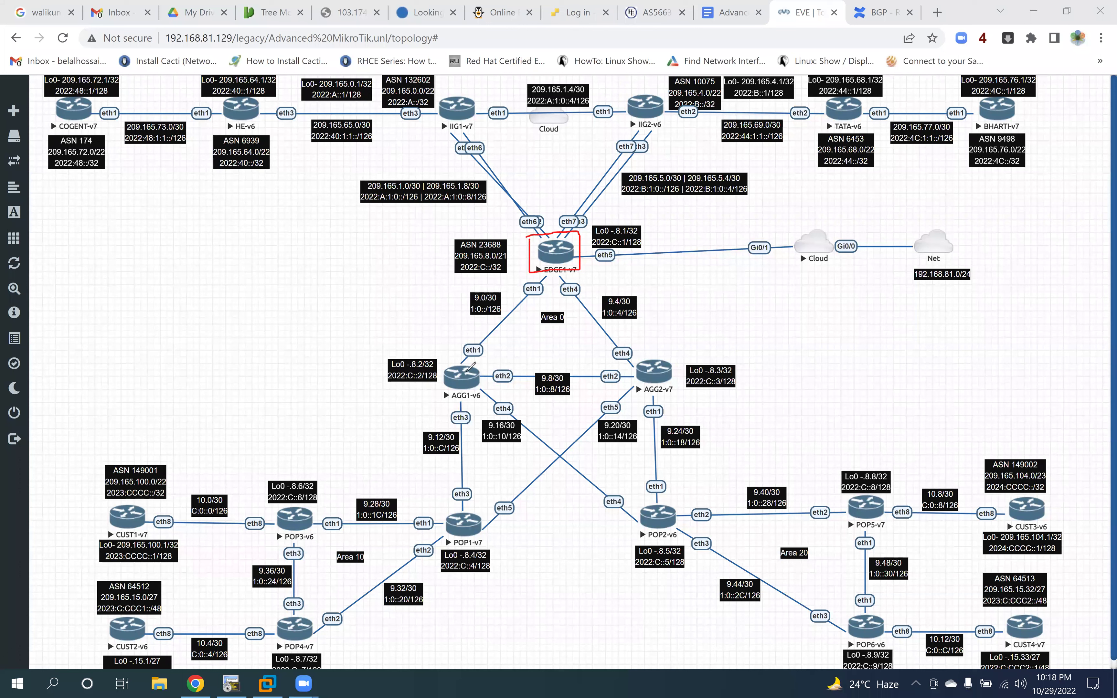
drag(459, 375, 531, 273)
mouse_move(292, 518)
mouse_down()
mouse_move(337, 450)
mouse_move(530, 259)
mouse_up()
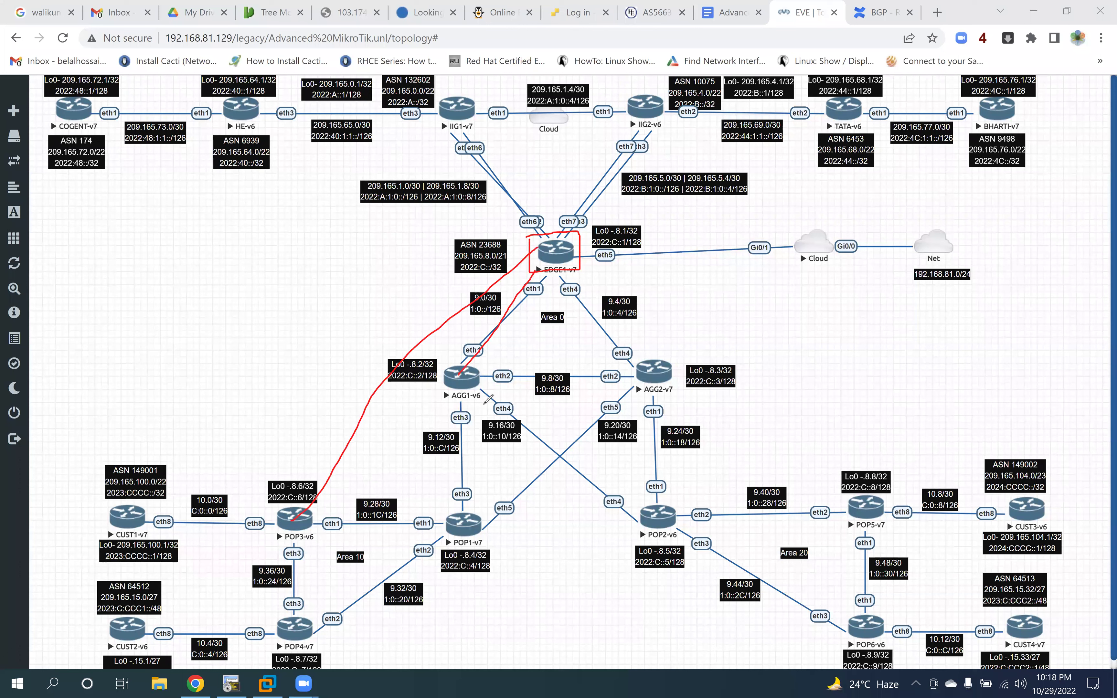
drag(867, 506, 686, 305)
drag(618, 257, 579, 251)
mouse_move(879, 494)
mouse_down()
mouse_move(845, 512)
mouse_move(1017, 514)
mouse_up()
mouse_move(878, 489)
mouse_down()
mouse_move(835, 499)
mouse_move(839, 523)
mouse_move(867, 493)
mouse_up()
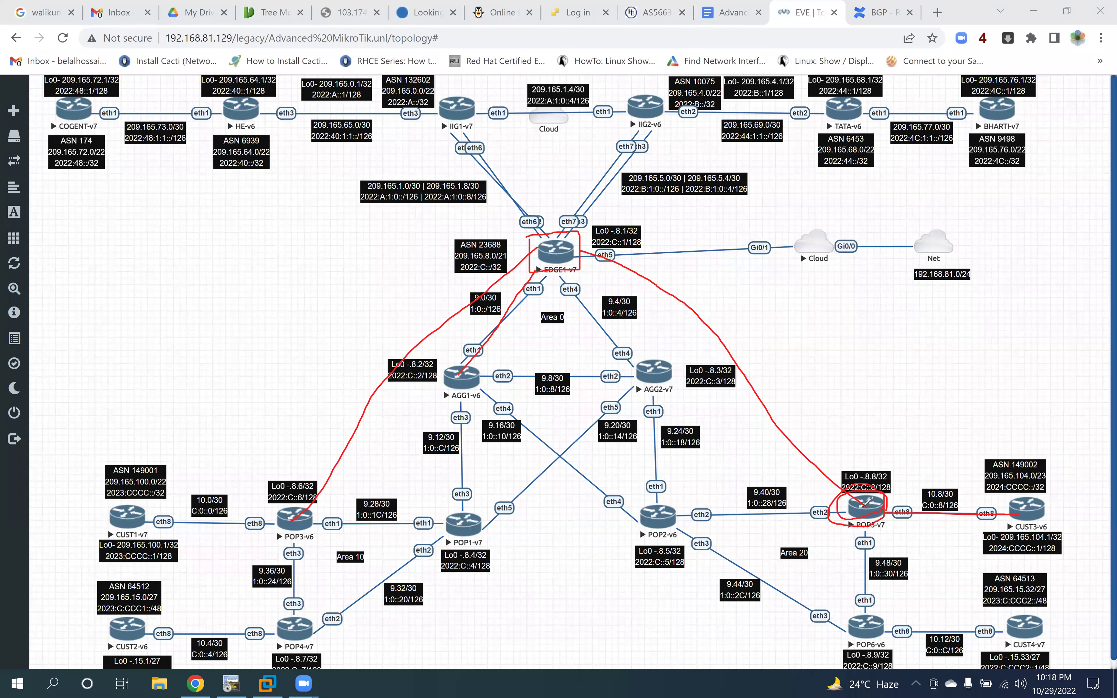
Step: Mark POP3-v6, EDGE1-v7, POP5-v7 and ASN 149002, retrace the EDGE1-v7 peering lines to both POPs, and clear the annotations
mouse_move(560, 231)
mouse_down()
mouse_move(528, 259)
mouse_move(538, 275)
mouse_move(583, 245)
mouse_move(557, 235)
mouse_up()
mouse_move(323, 504)
mouse_down()
mouse_move(300, 507)
mouse_move(290, 531)
mouse_move(321, 505)
mouse_up()
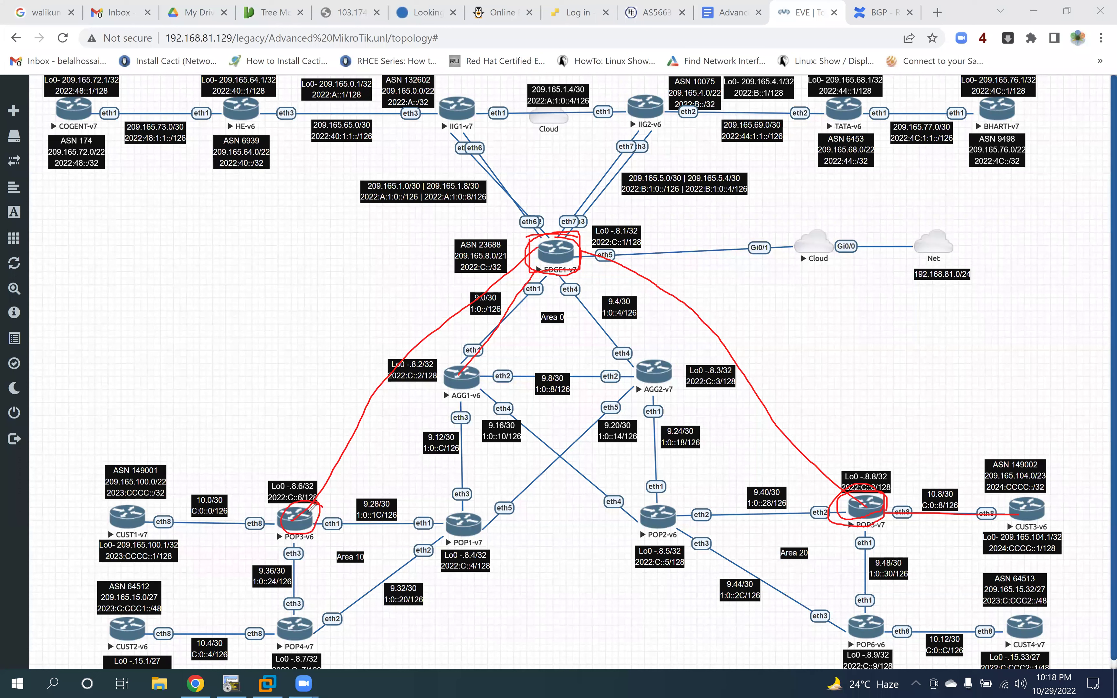
mouse_move(532, 227)
mouse_down()
mouse_move(527, 276)
mouse_move(581, 273)
mouse_move(583, 225)
mouse_move(536, 219)
mouse_move(554, 277)
mouse_move(591, 238)
mouse_move(512, 227)
mouse_move(582, 278)
mouse_move(589, 267)
mouse_up()
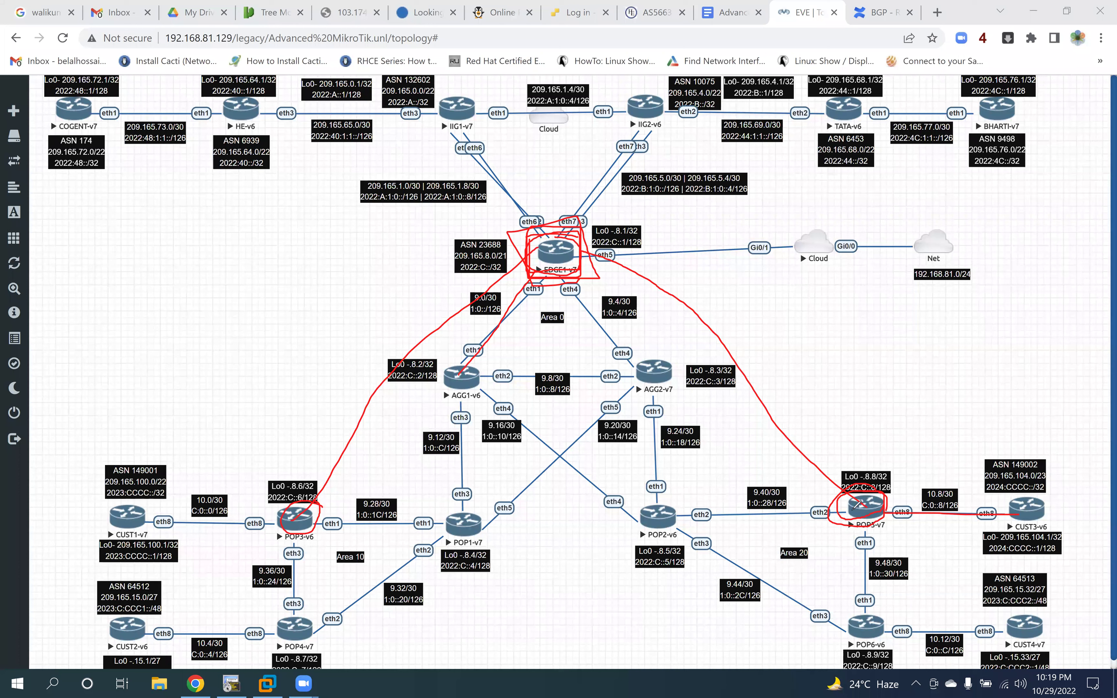
mouse_move(845, 469)
mouse_down()
mouse_move(881, 526)
mouse_move(887, 478)
mouse_move(873, 502)
mouse_up()
mouse_move(1052, 468)
mouse_down()
mouse_move(1004, 445)
mouse_move(992, 481)
mouse_move(1036, 495)
mouse_up()
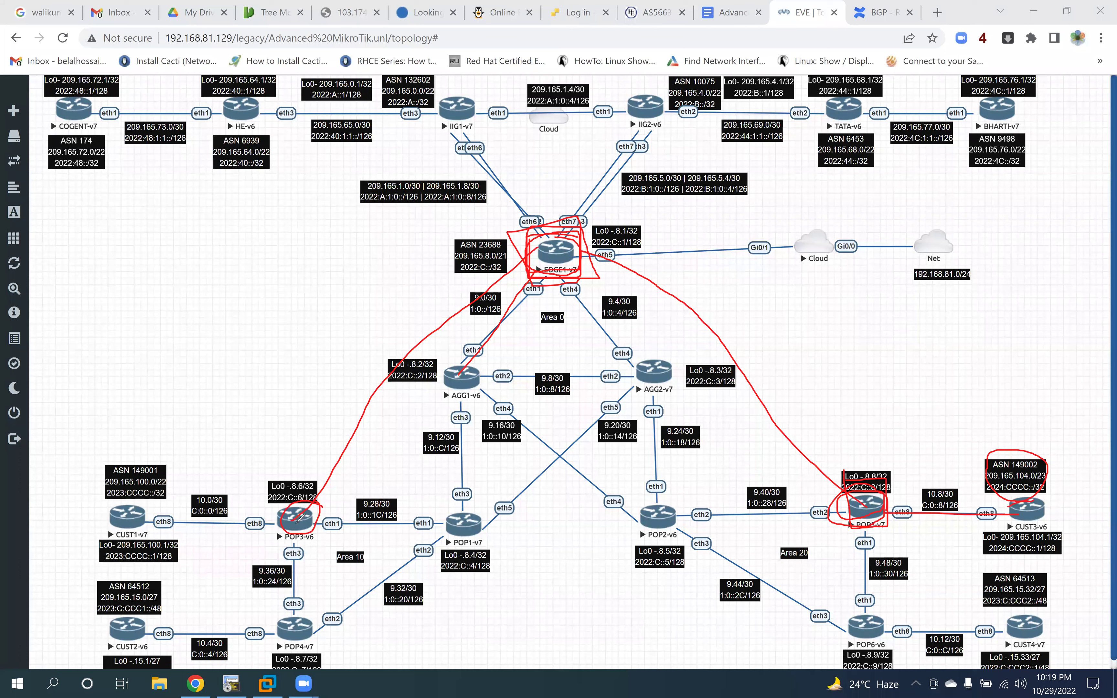
mouse_move(318, 501)
mouse_down()
mouse_move(449, 316)
mouse_move(415, 351)
mouse_move(567, 243)
mouse_up()
mouse_move(608, 285)
mouse_down()
mouse_move(766, 454)
mouse_move(864, 512)
mouse_up()
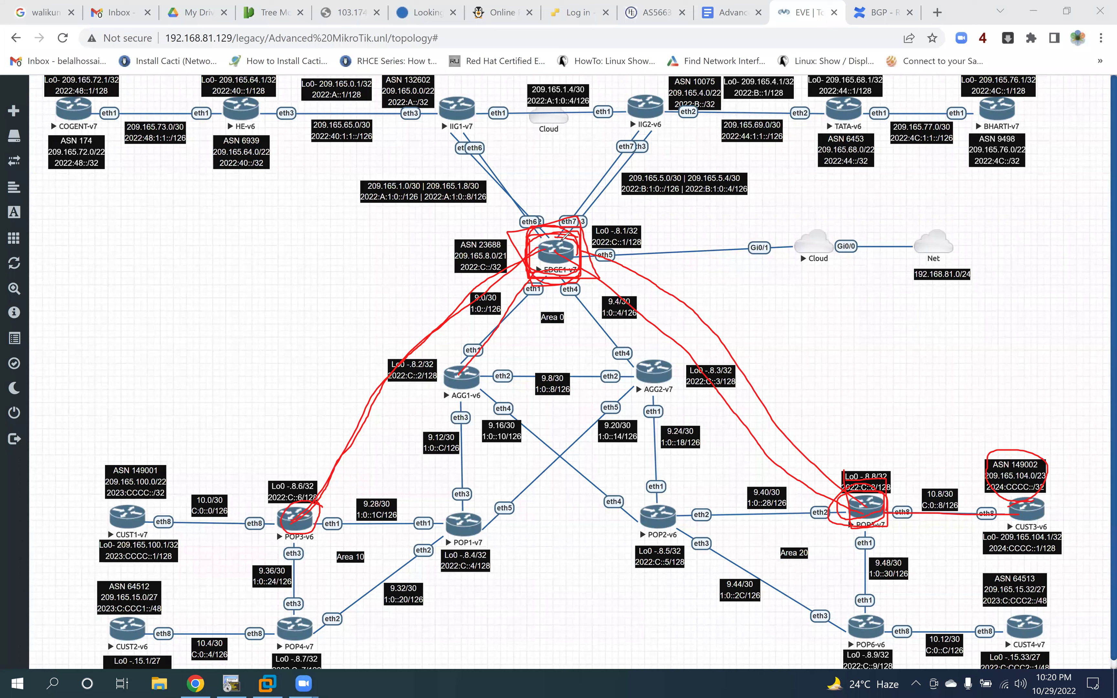
key(Escape)
Step: Outline only EDGE1-v7 and add a pointer stroke towards it on the topology
mouse_move(574, 263)
mouse_down()
mouse_move(577, 230)
mouse_move(528, 235)
mouse_move(531, 267)
mouse_up()
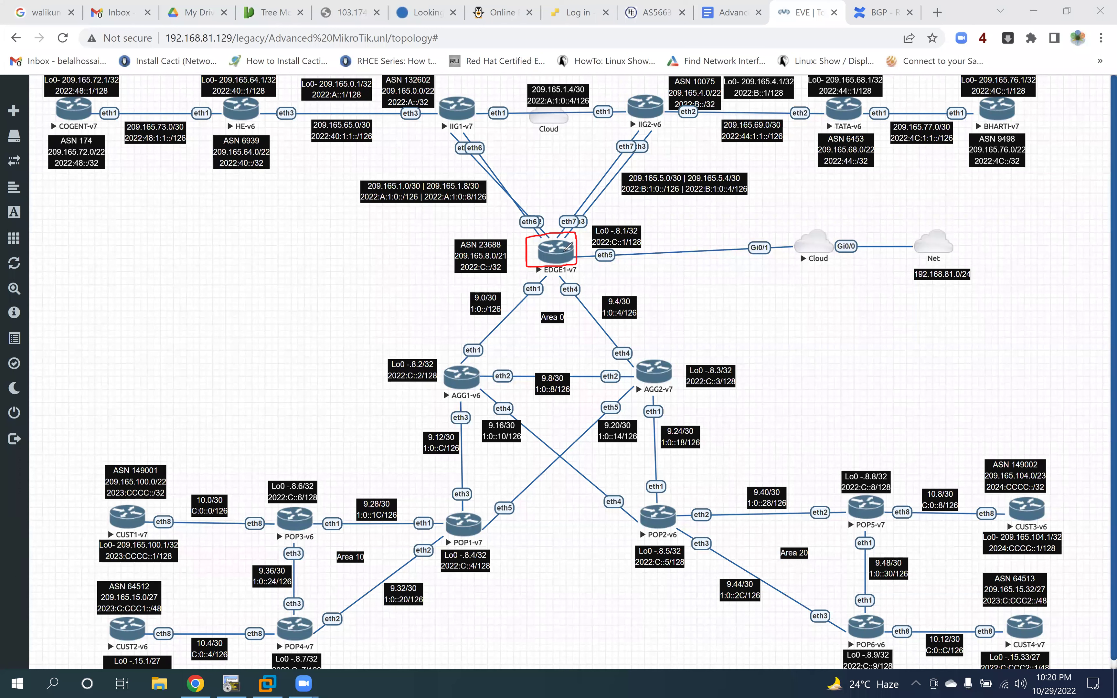
drag(613, 221, 579, 254)
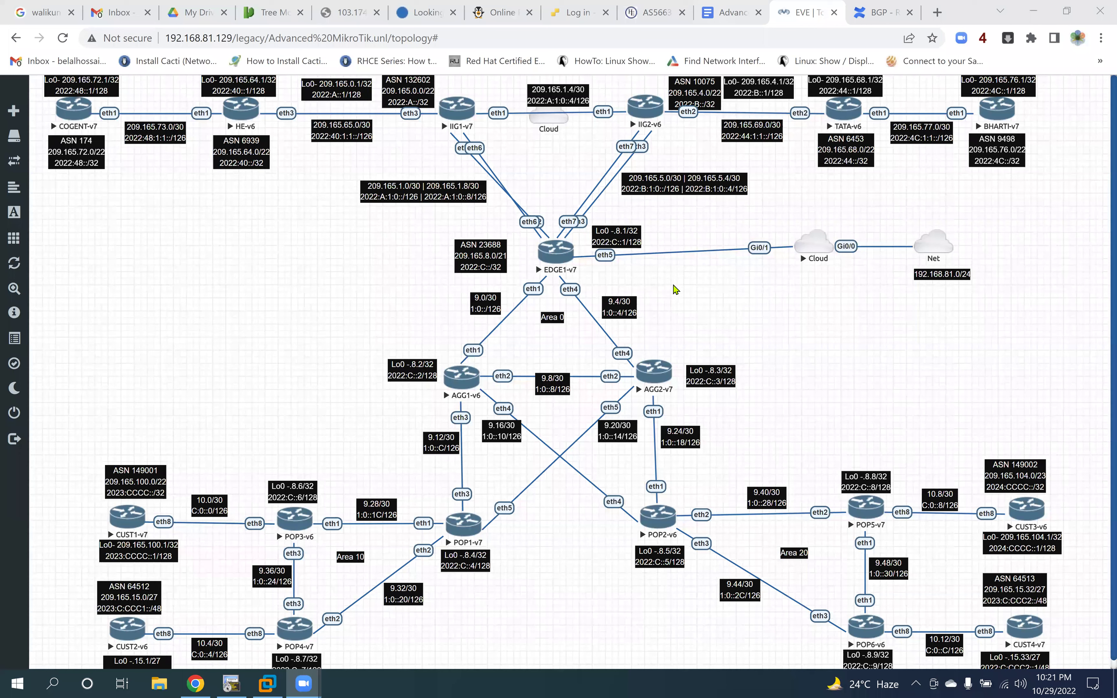
Step: Move the Cloud and Net nodes together with the 192.168.81.0/24 label slightly down, and deselect them
drag(739, 222, 1008, 305)
drag(936, 252, 934, 258)
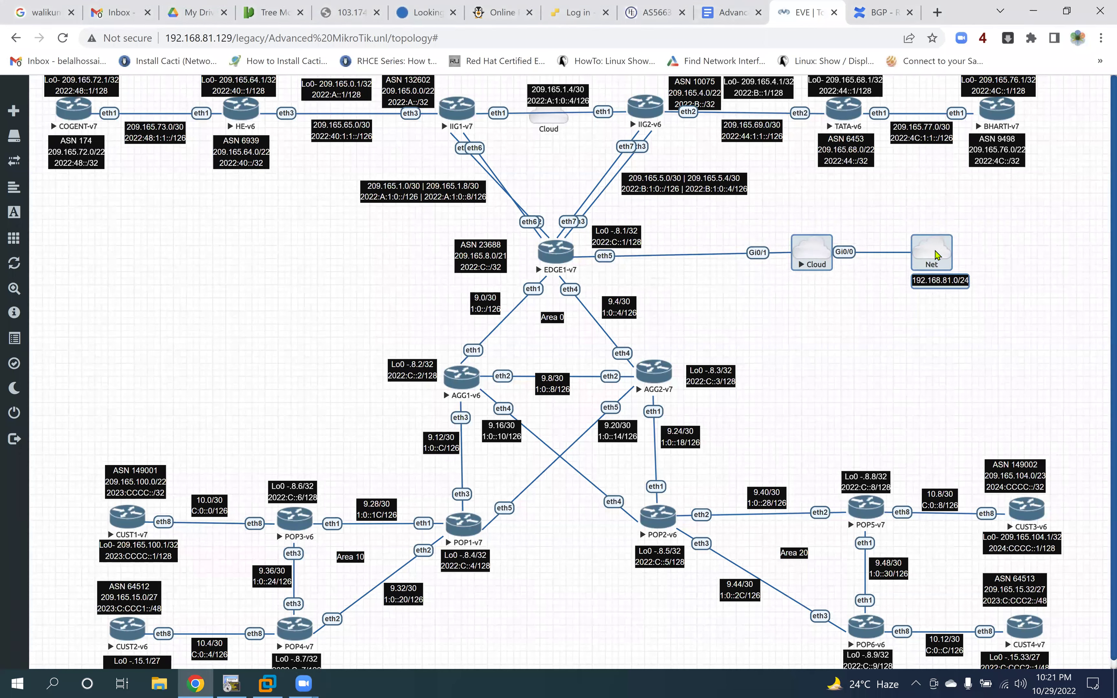
click(904, 271)
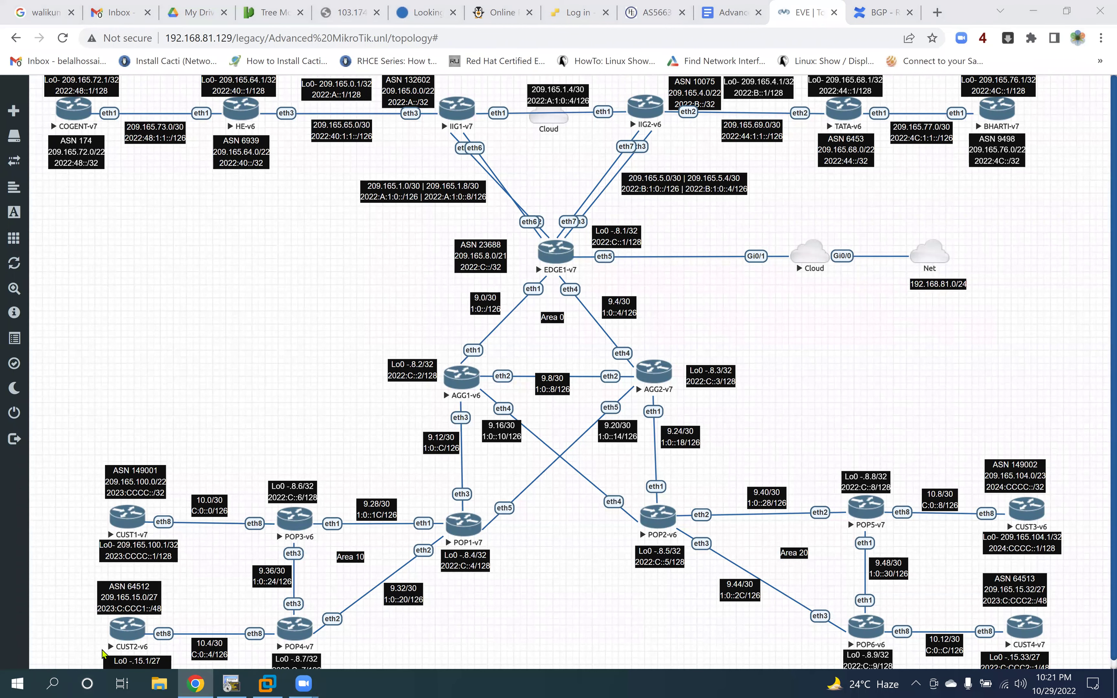
Step: Search Windows for "winb" and launch WinBox from winbox64.exe
key(super+s)
text(wi)
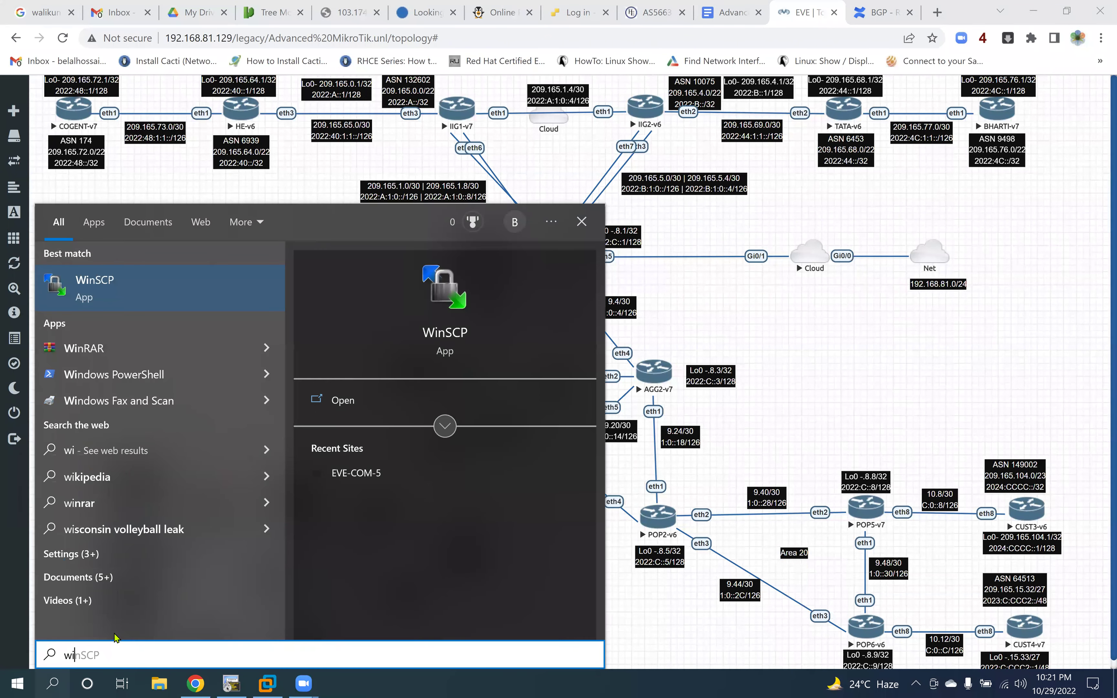
text(n)
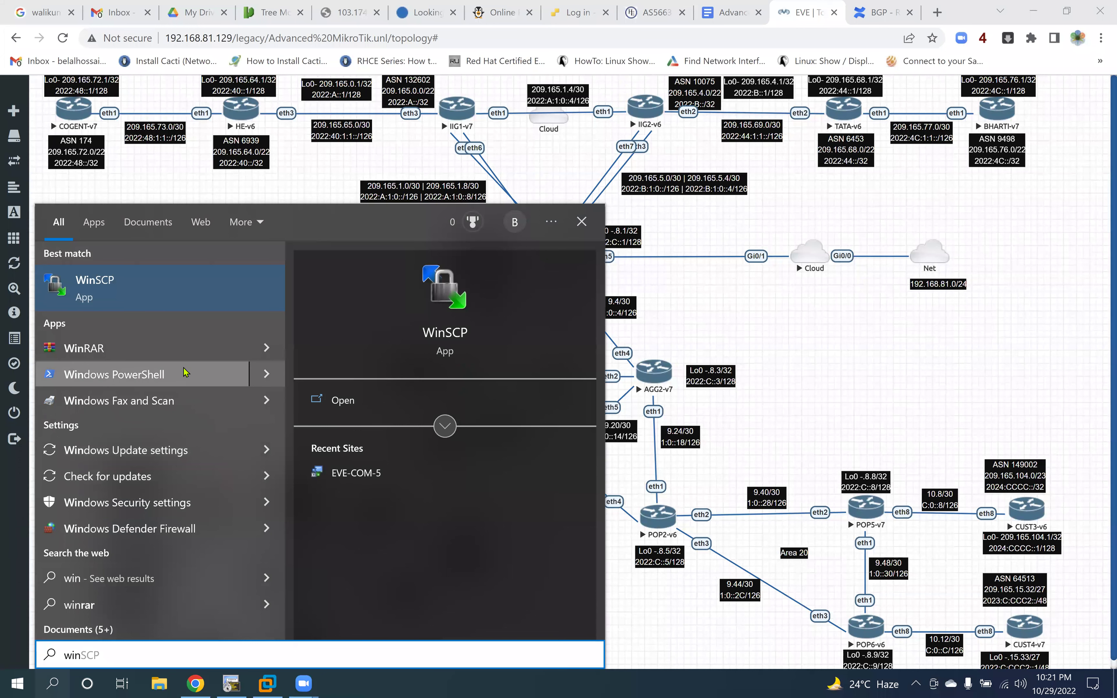
text(b)
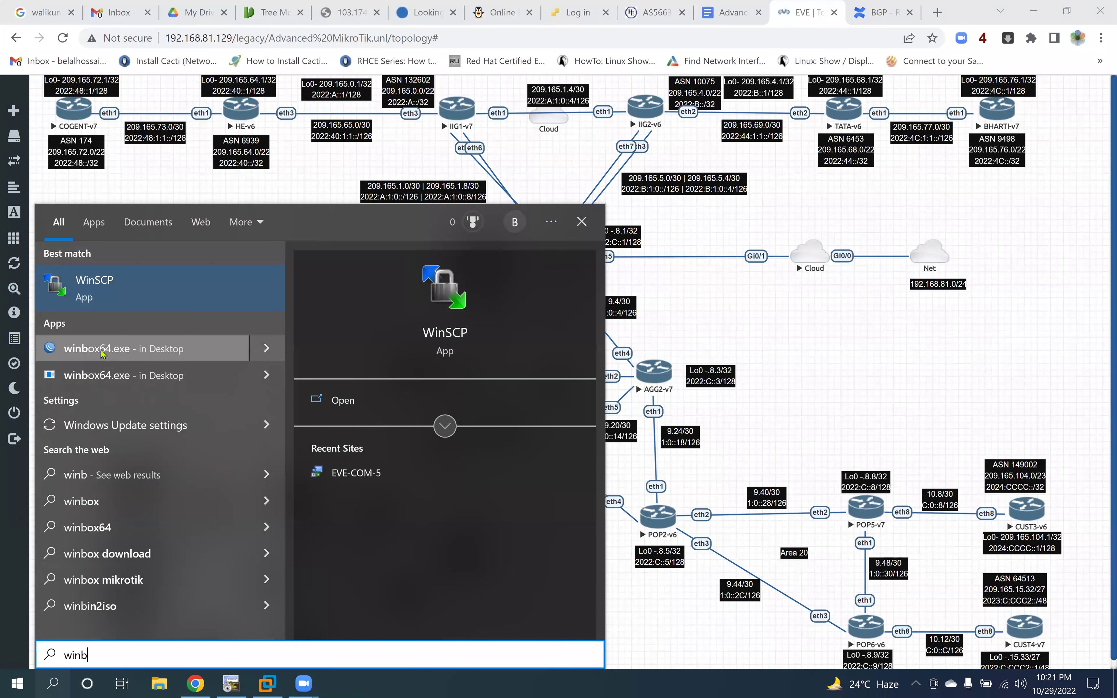
click(614, 367)
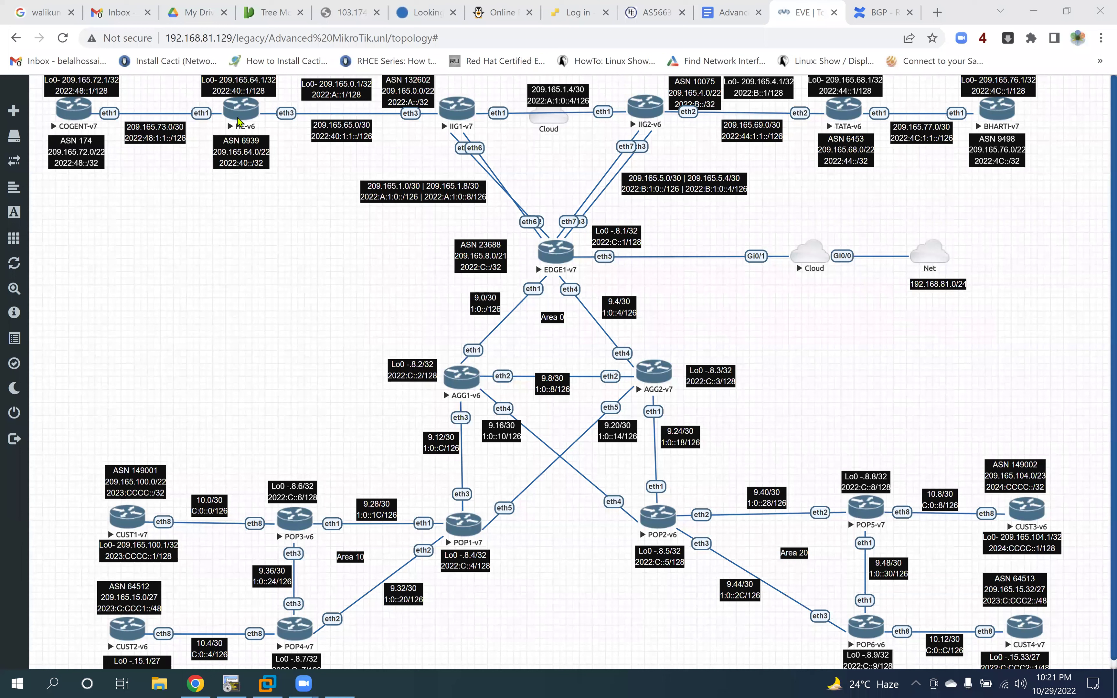
Step: Filter the managed WinBox routers to those whose Group contains "lab"
click(25, 191)
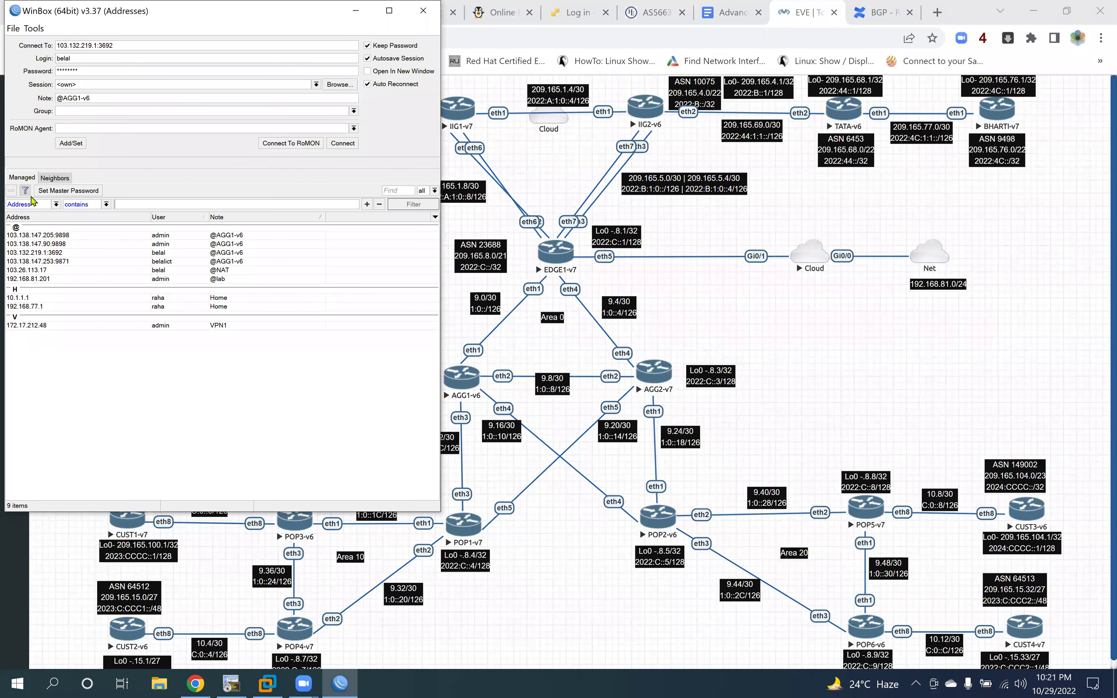
click(106, 206)
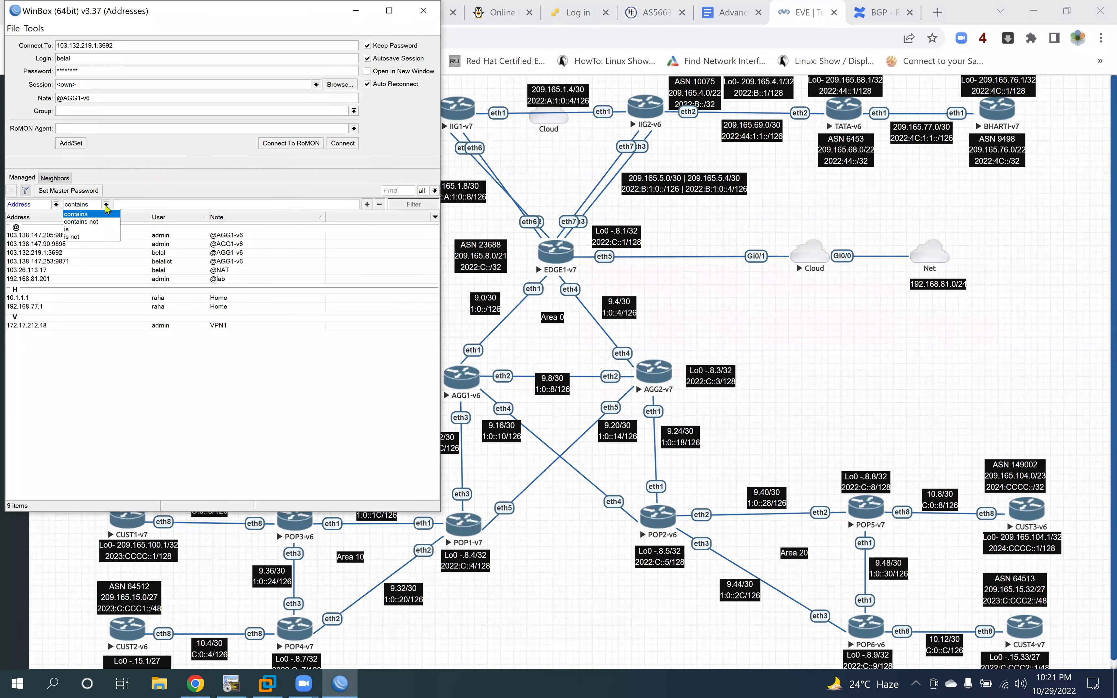
click(55, 204)
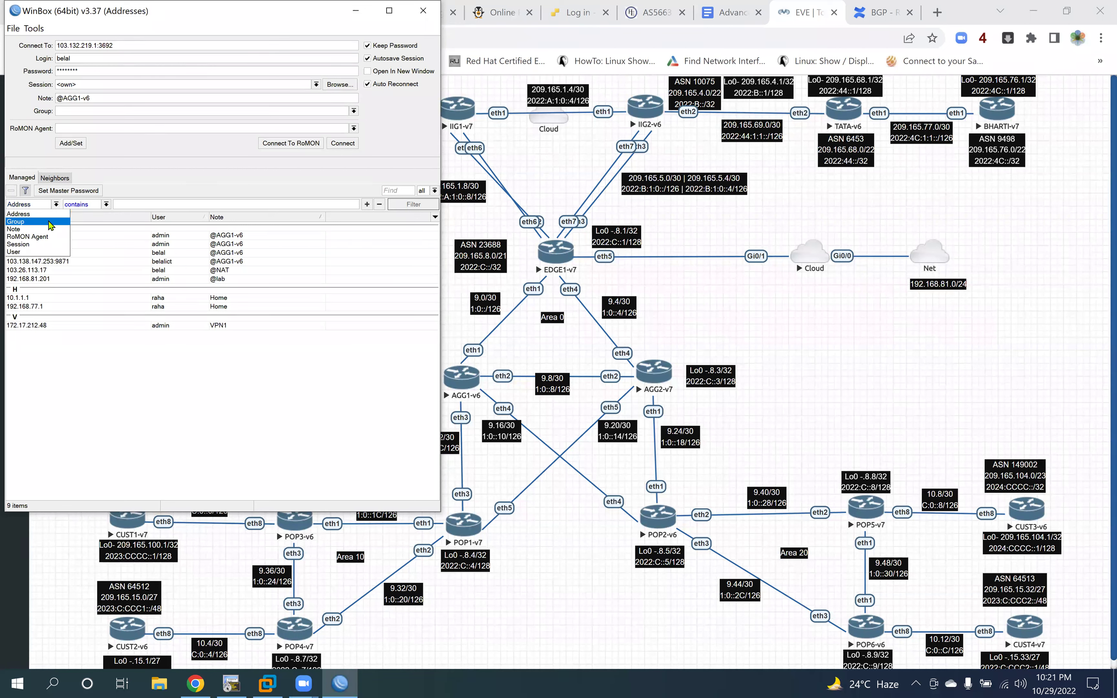
click(51, 225)
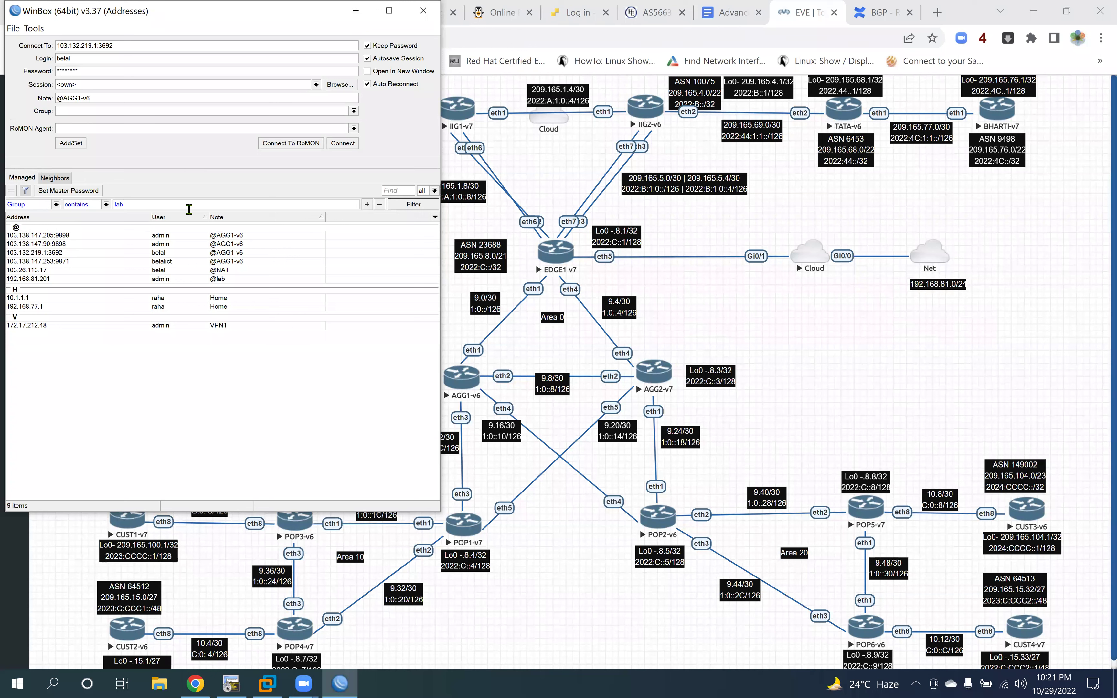
click(415, 206)
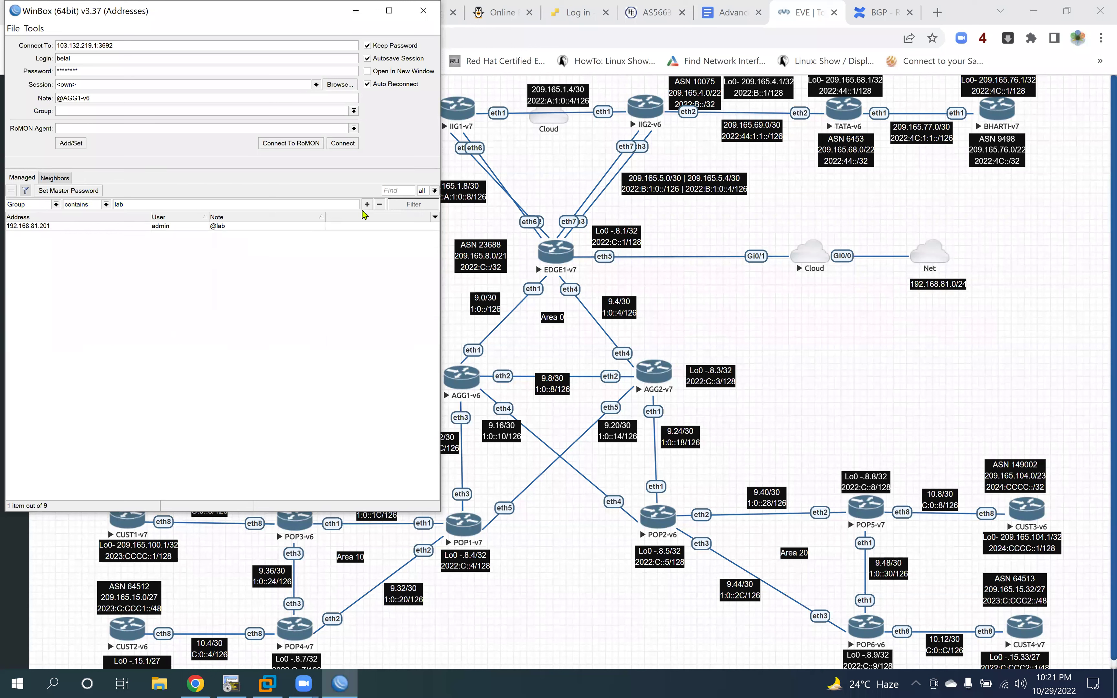
Step: Connect to the saved router 192.168.81.201 and view its BGP sessions and BGP connections
click(105, 227)
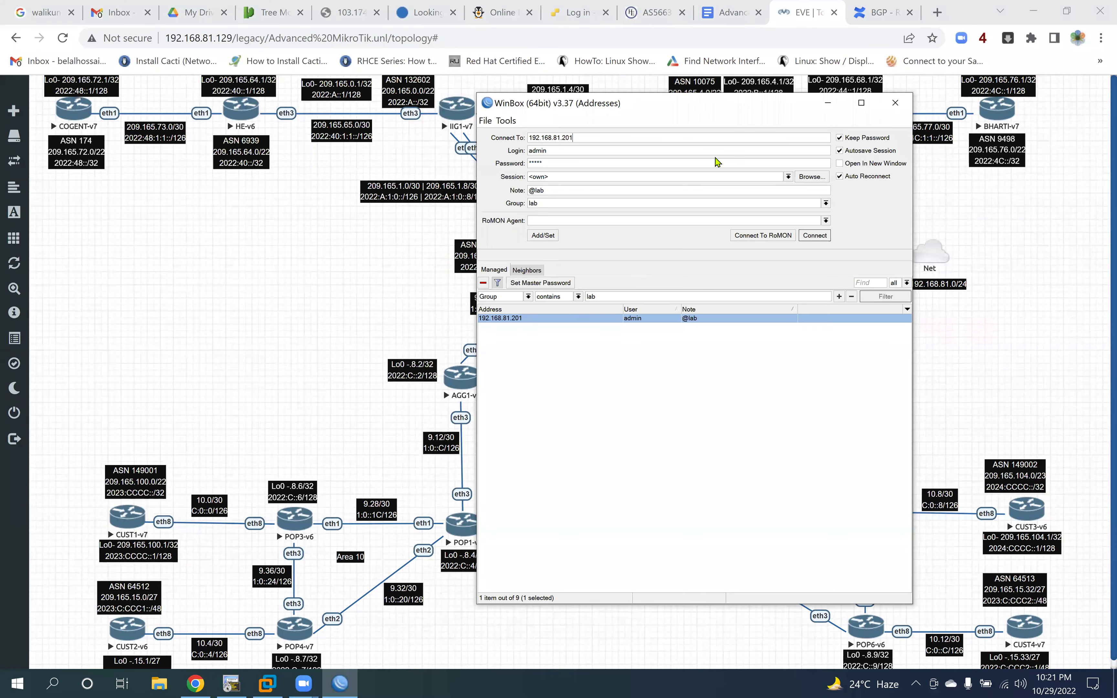
click(829, 237)
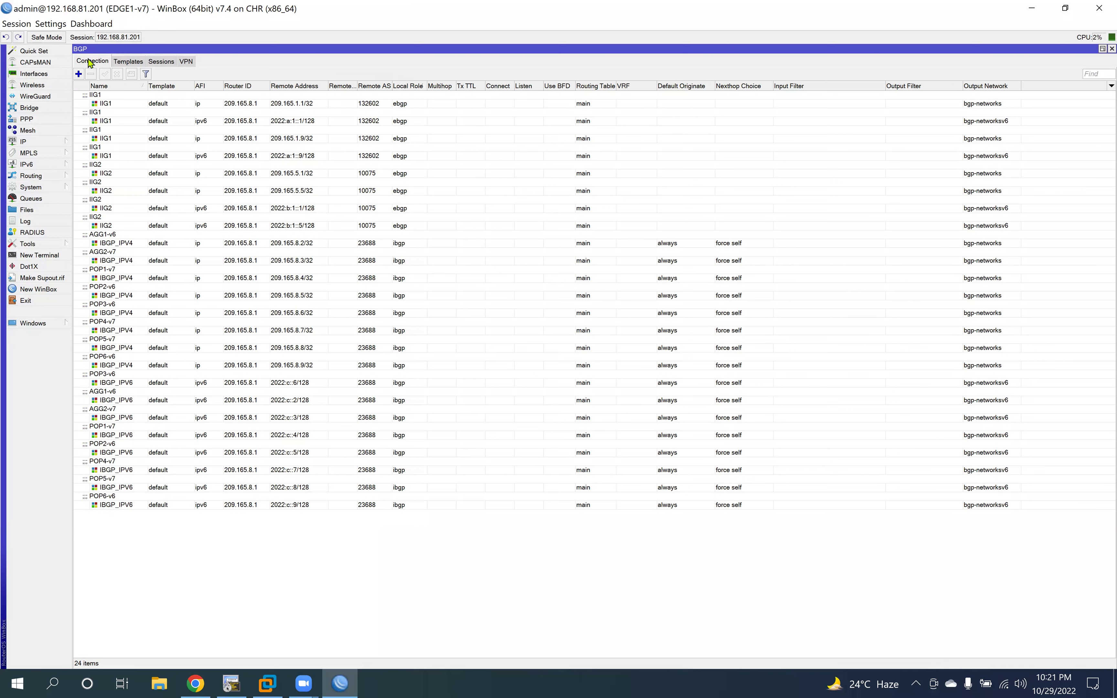
click(163, 61)
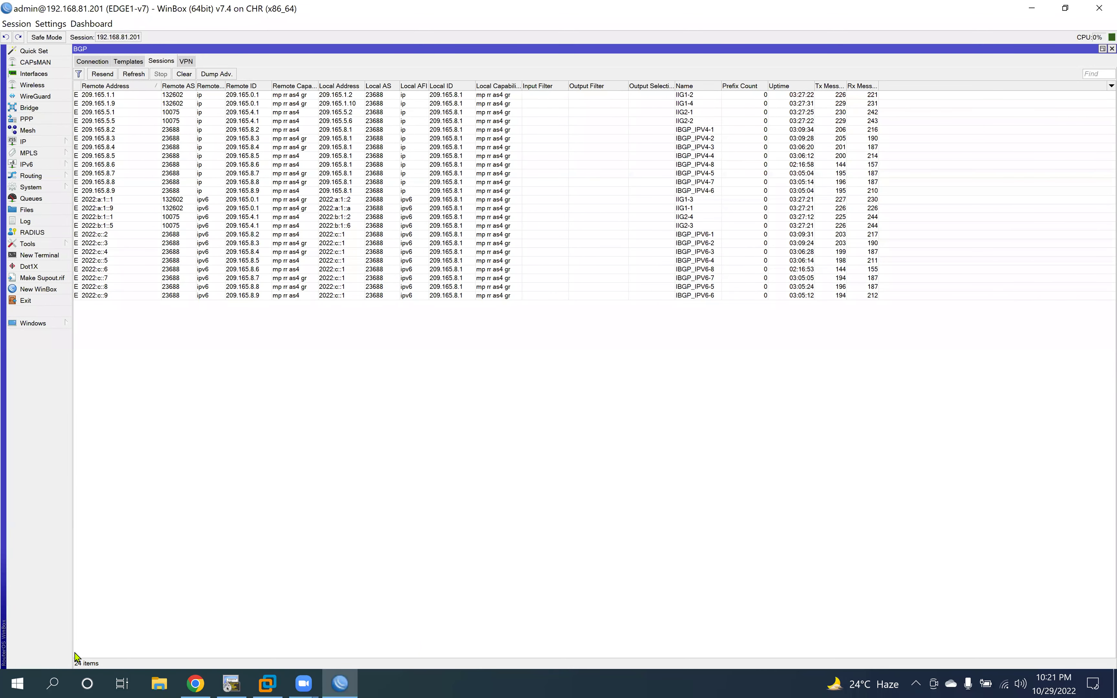
click(95, 61)
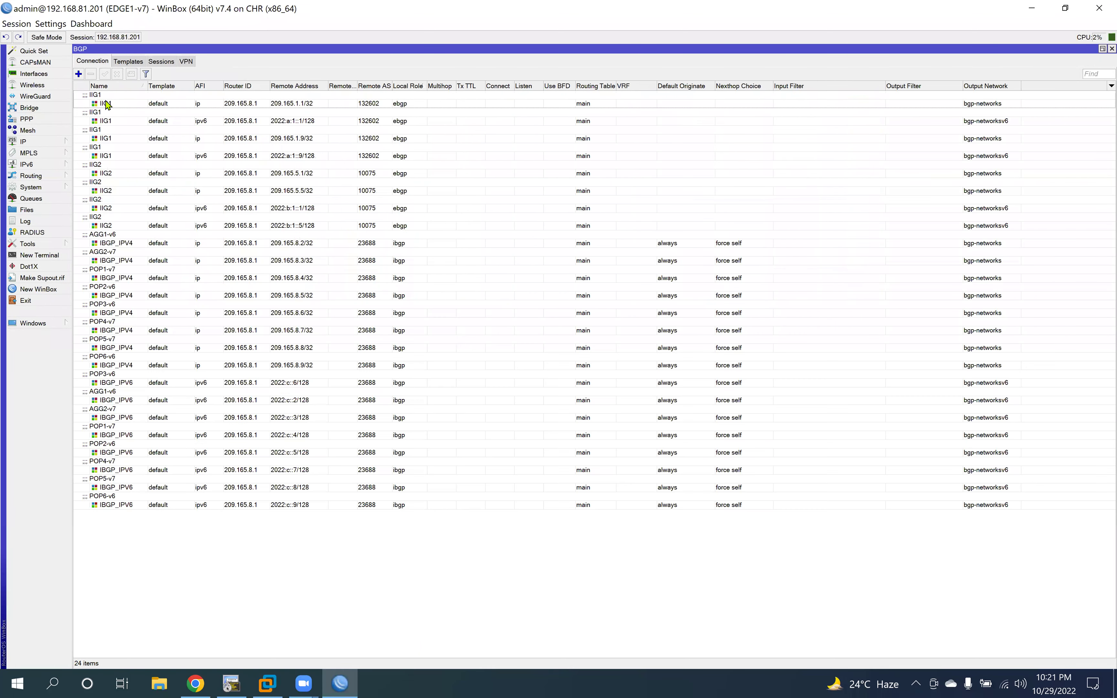
Step: Compare EDGE1-v7's BGP connections with the EVE topology, and select the AGG1-v6 IBGP_IPV4 connection in WinBox
click(195, 683)
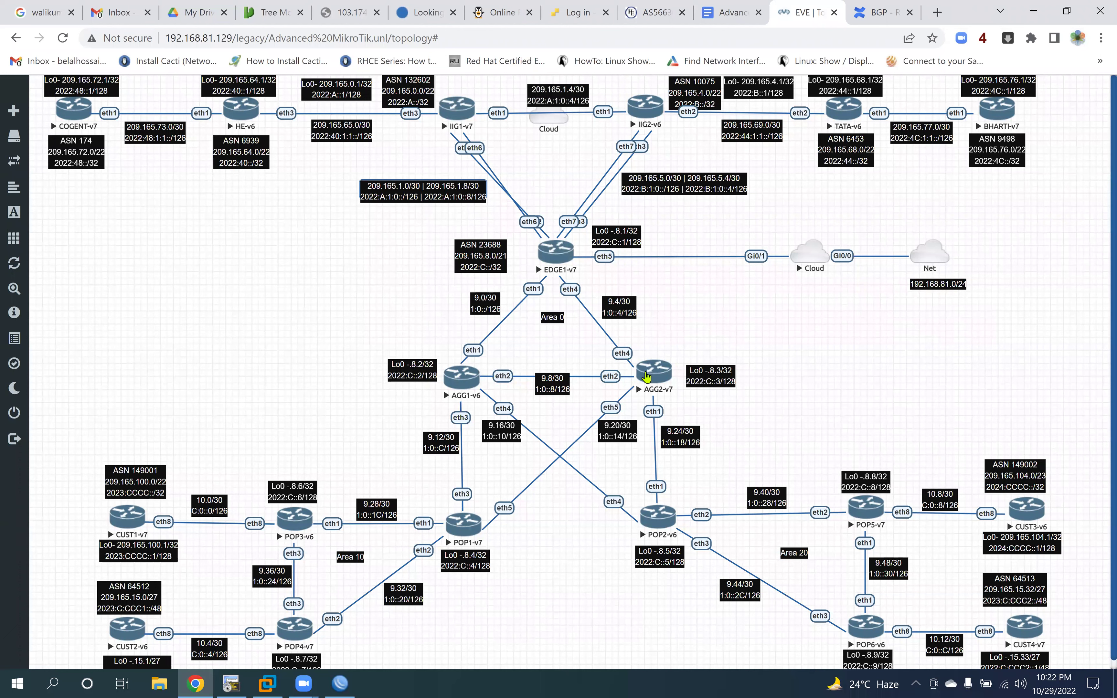
click(607, 407)
click(340, 683)
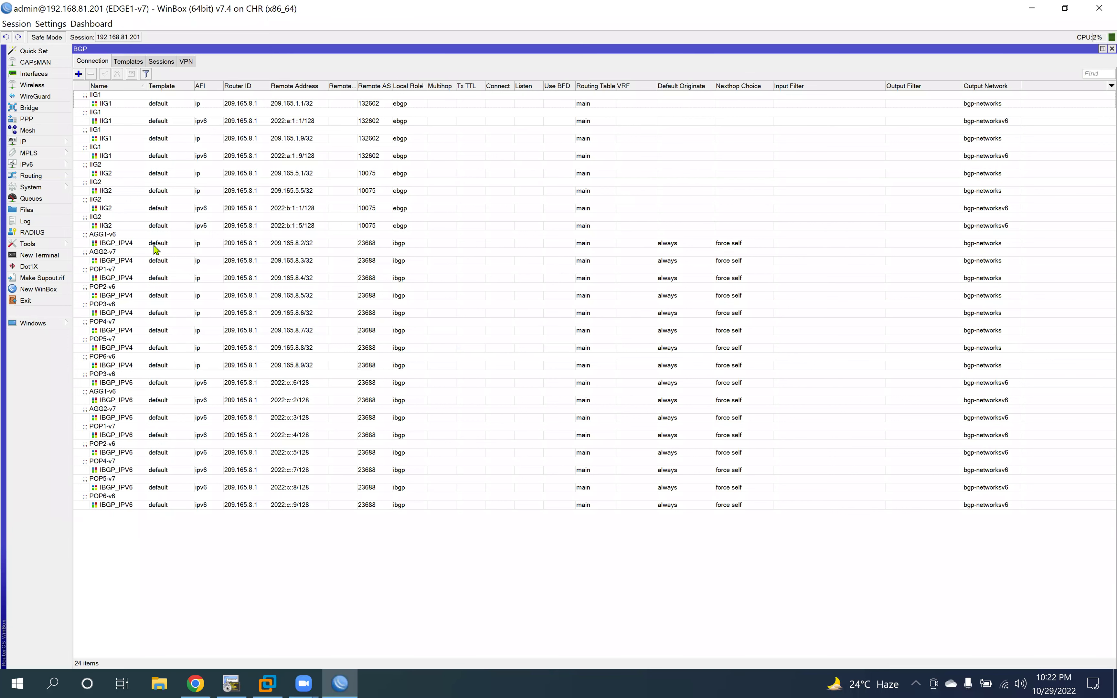
click(141, 242)
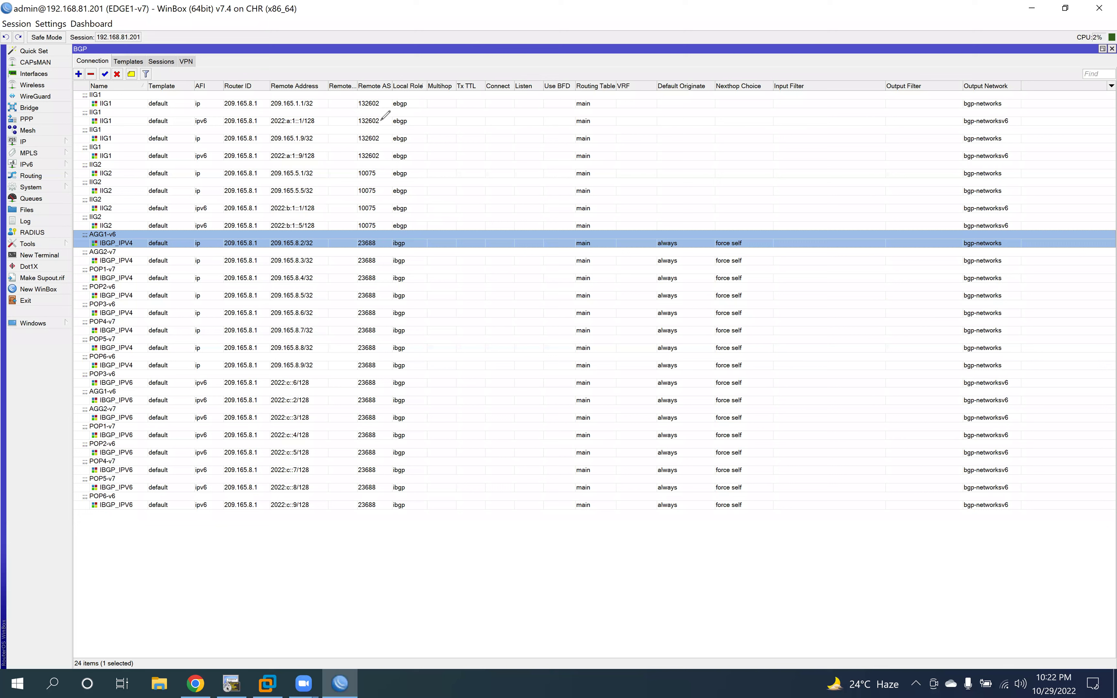
Step: Outline the ebgp and ibgp groups in the Local Role column with freehand marks, and clear the marks
mouse_move(425, 233)
mouse_down()
mouse_move(427, 97)
mouse_move(388, 95)
mouse_up()
mouse_move(390, 242)
mouse_down()
mouse_move(381, 462)
mouse_move(401, 514)
mouse_move(429, 287)
mouse_move(423, 245)
mouse_move(396, 231)
mouse_move(414, 235)
mouse_move(388, 247)
mouse_up()
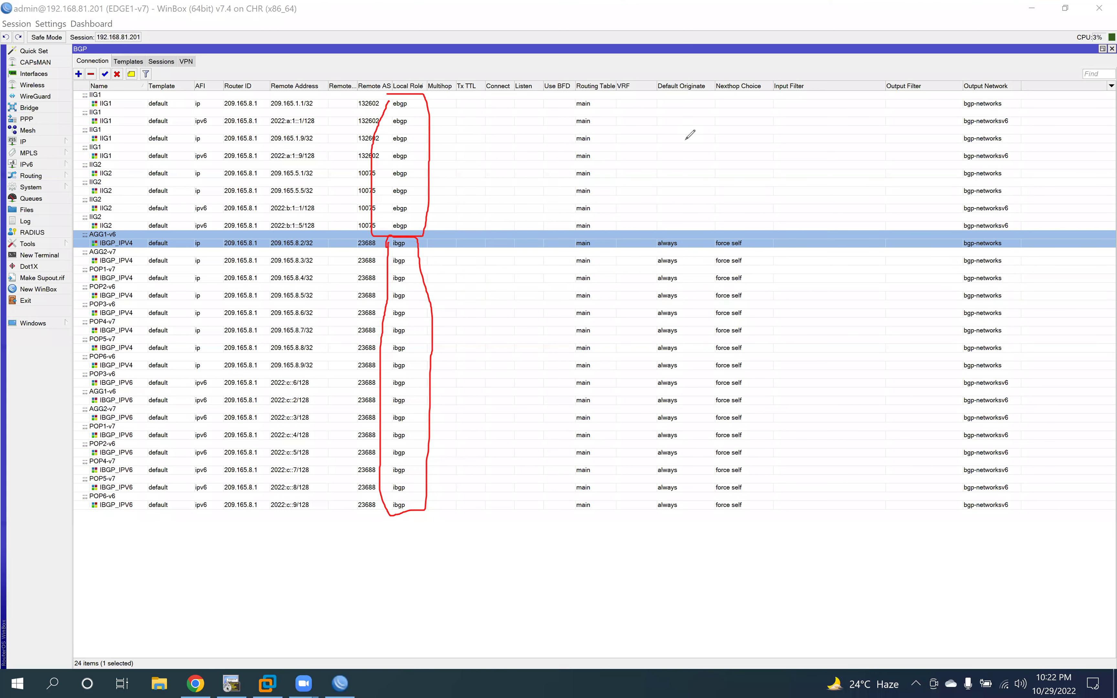
key(Escape)
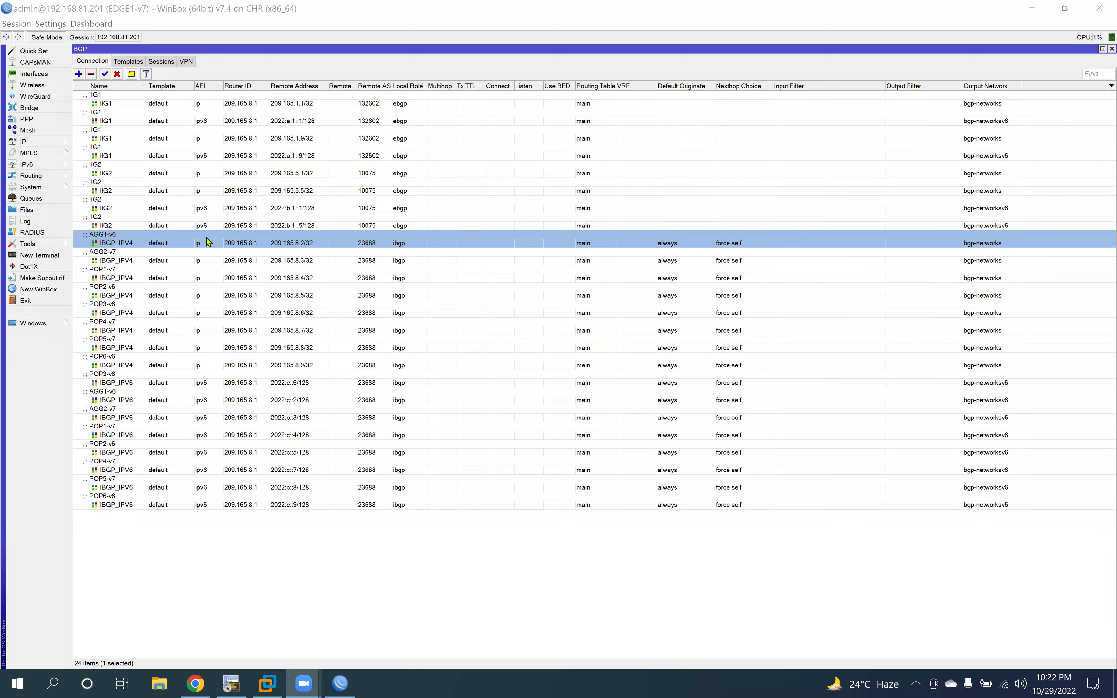
Step: Set the Local Role of the AGG1-v6 IBGP_IPV4 connection to ibgp rr and save it
double_click(206, 244)
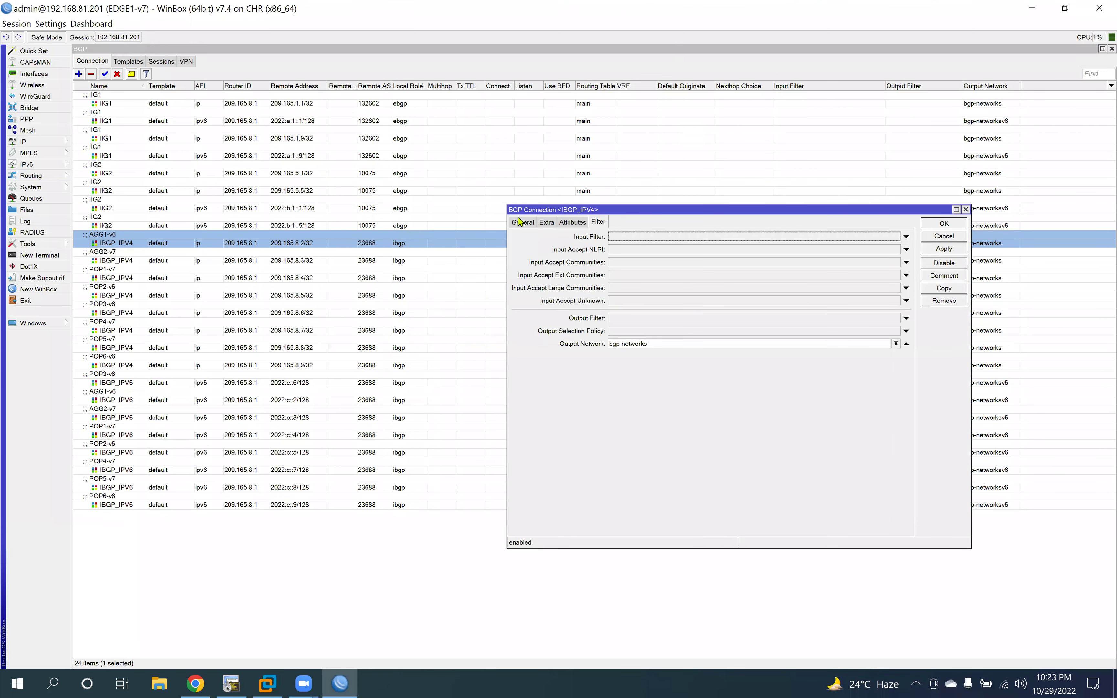
click(530, 223)
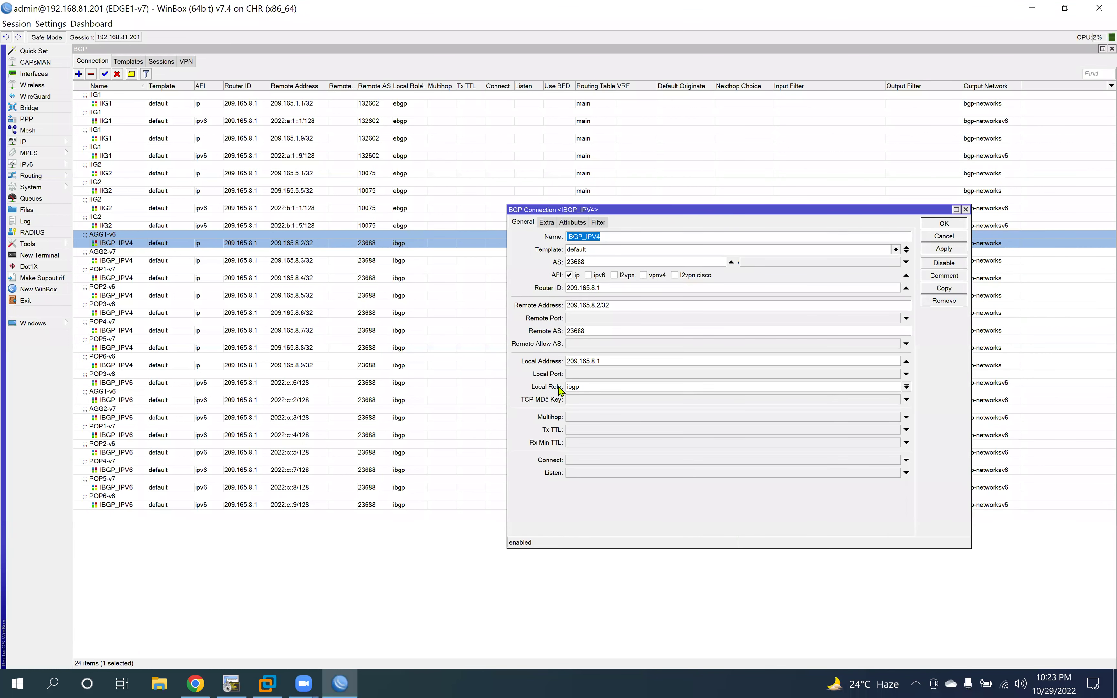
click(907, 387)
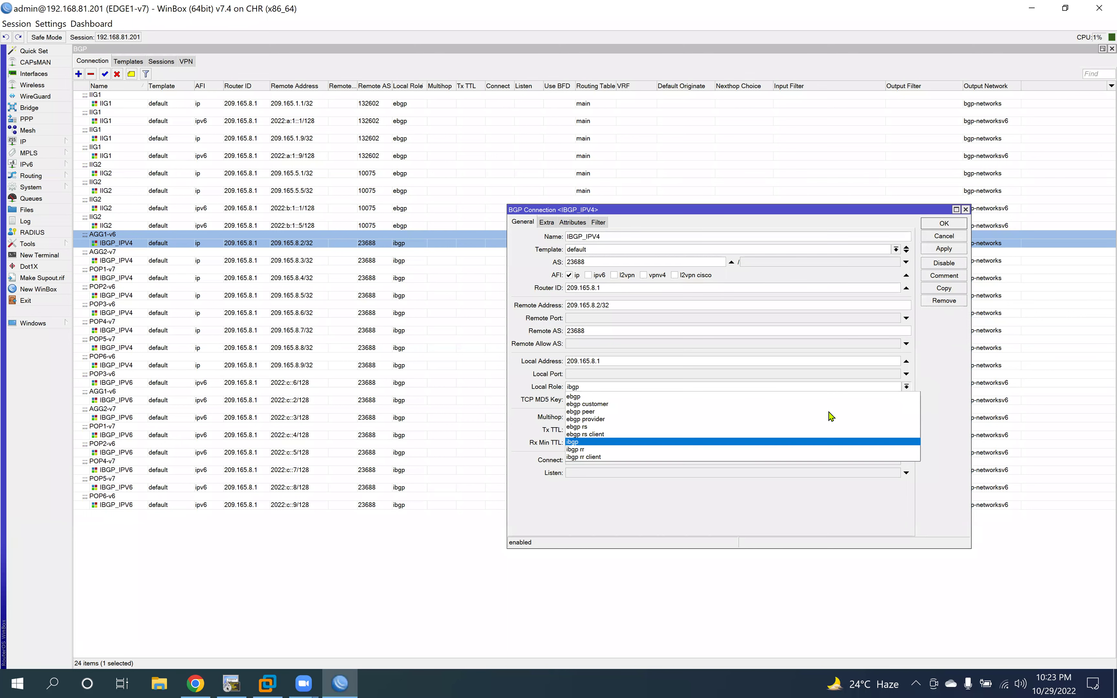
click(585, 449)
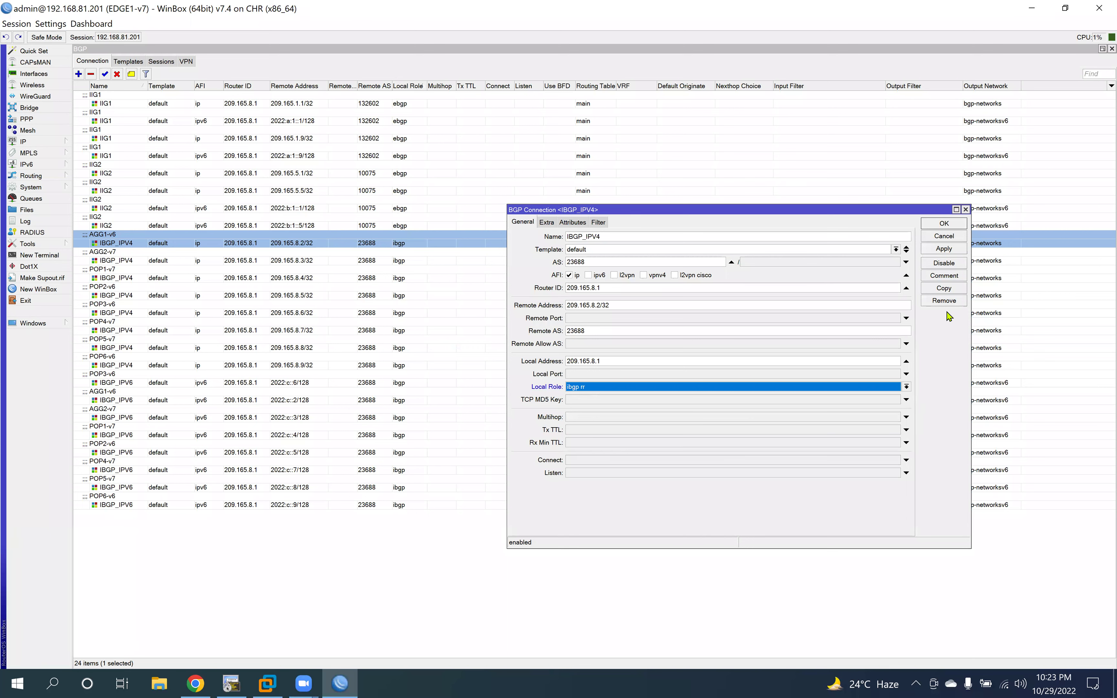
click(944, 249)
click(944, 223)
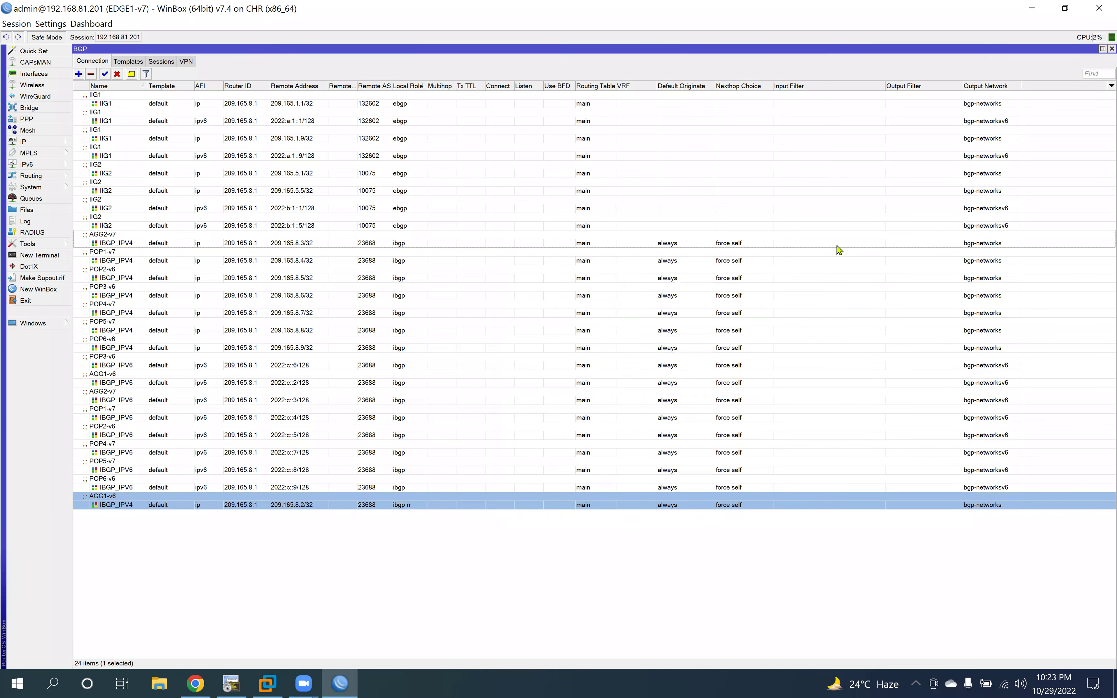
Step: Set the Local Role of the AGG2-v7 IBGP_IPV4 connection to ibgp rr and save it
double_click(411, 243)
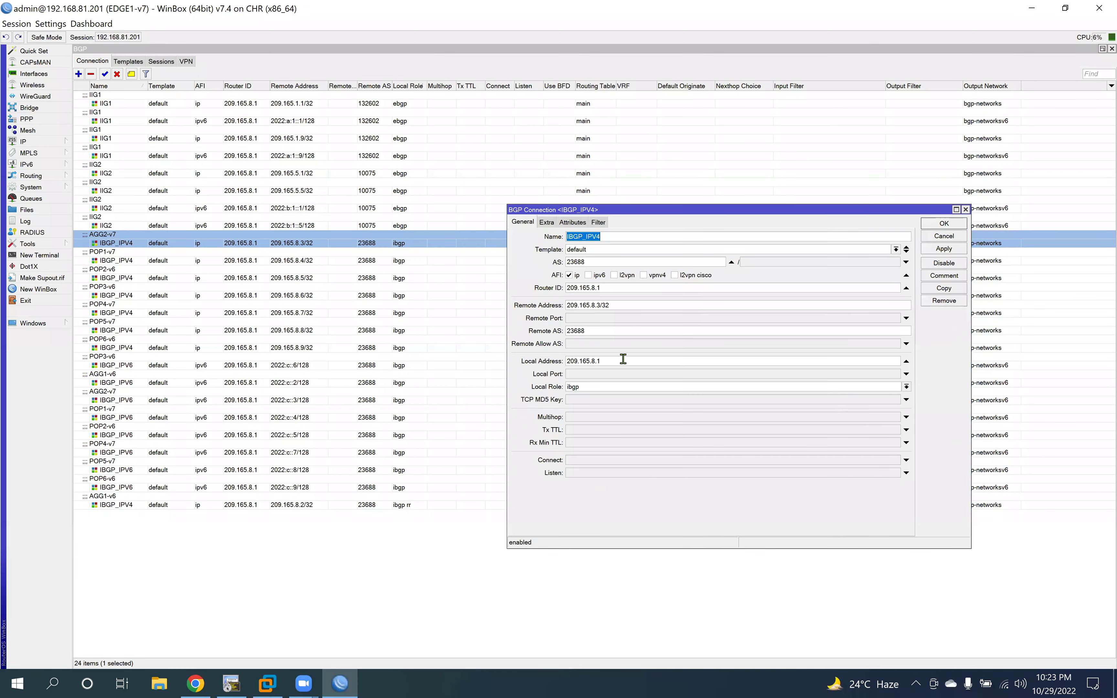
click(639, 391)
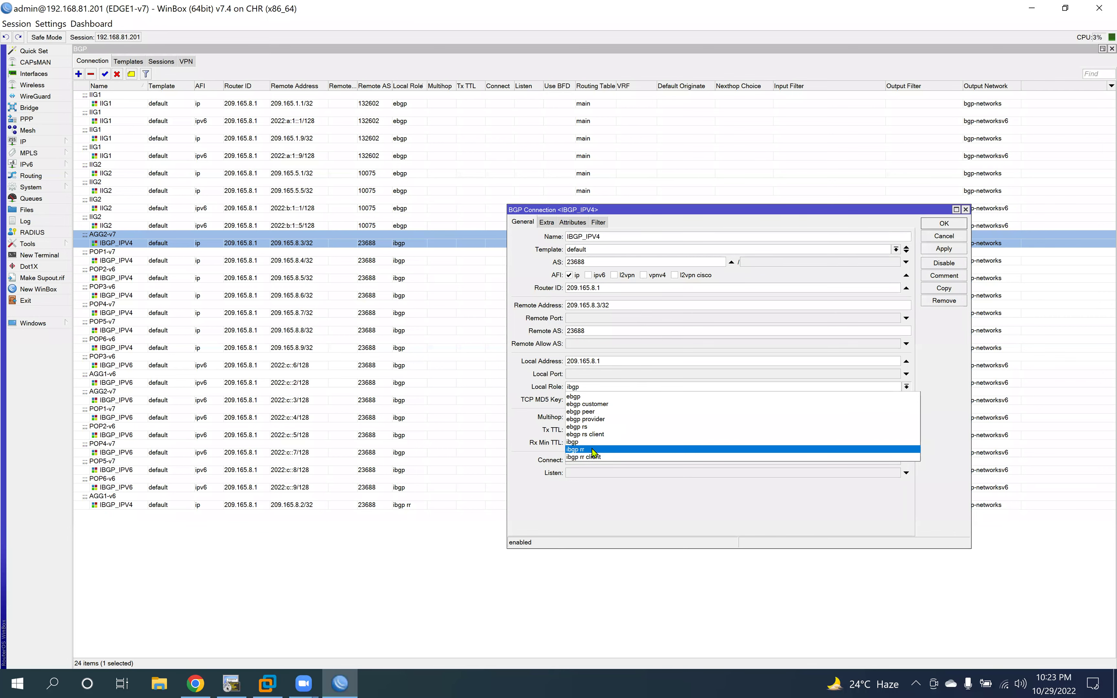
click(660, 449)
click(946, 250)
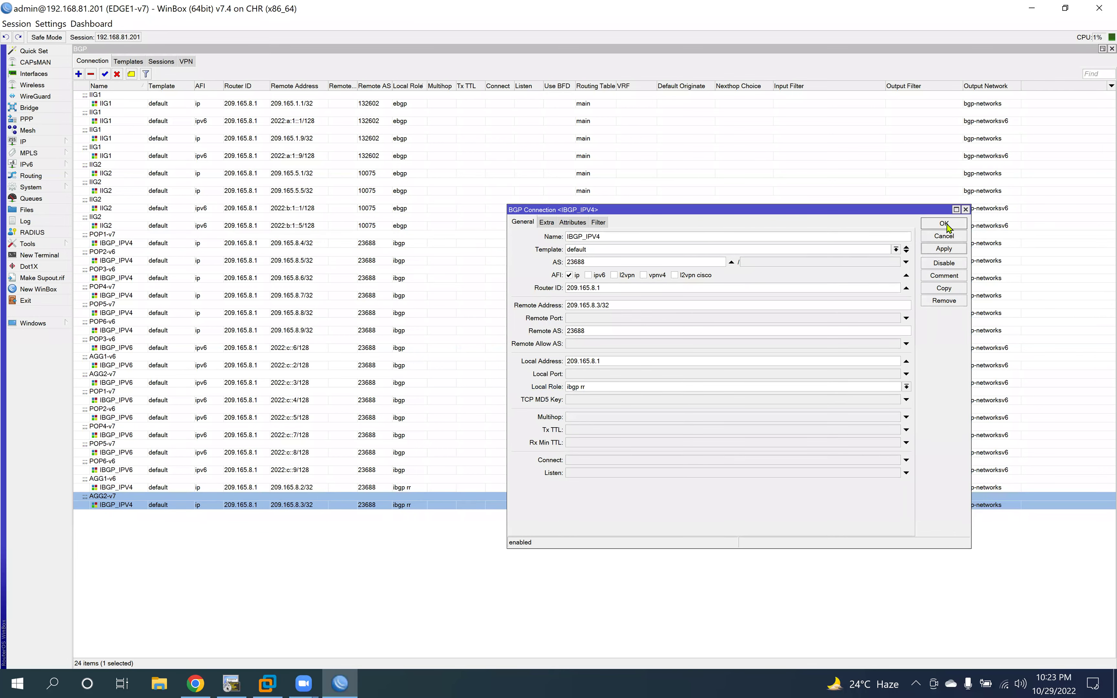
click(944, 223)
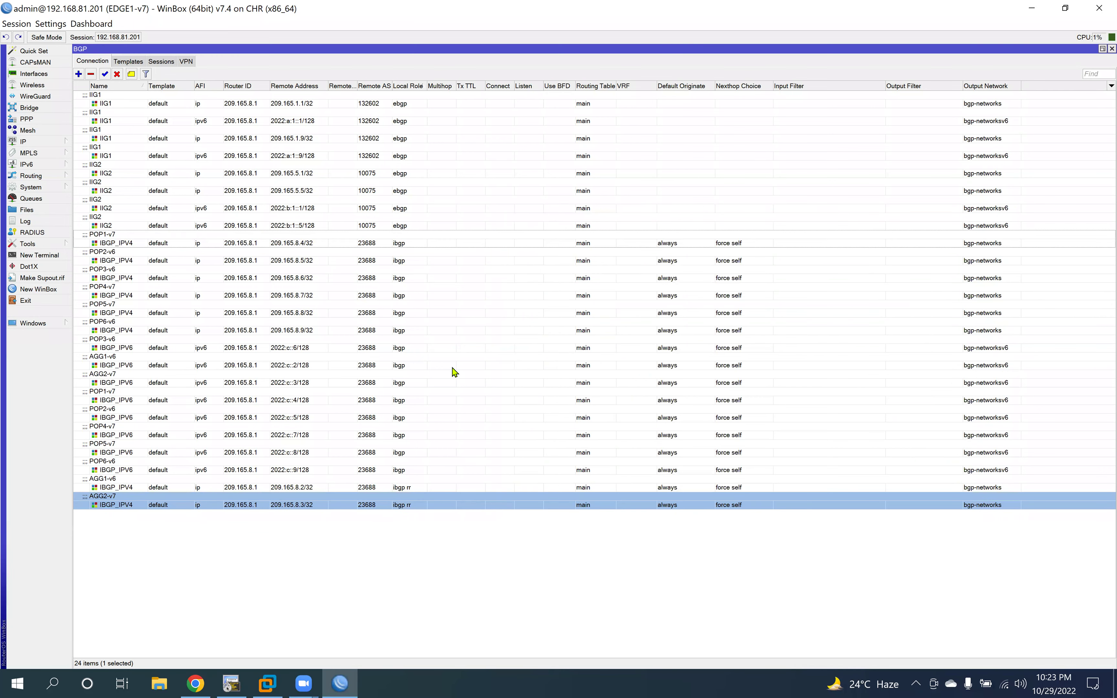
Step: Set the Local Role of the POP1-v7 IBGP_IPV4 connection to ibgp rr and save it
double_click(401, 247)
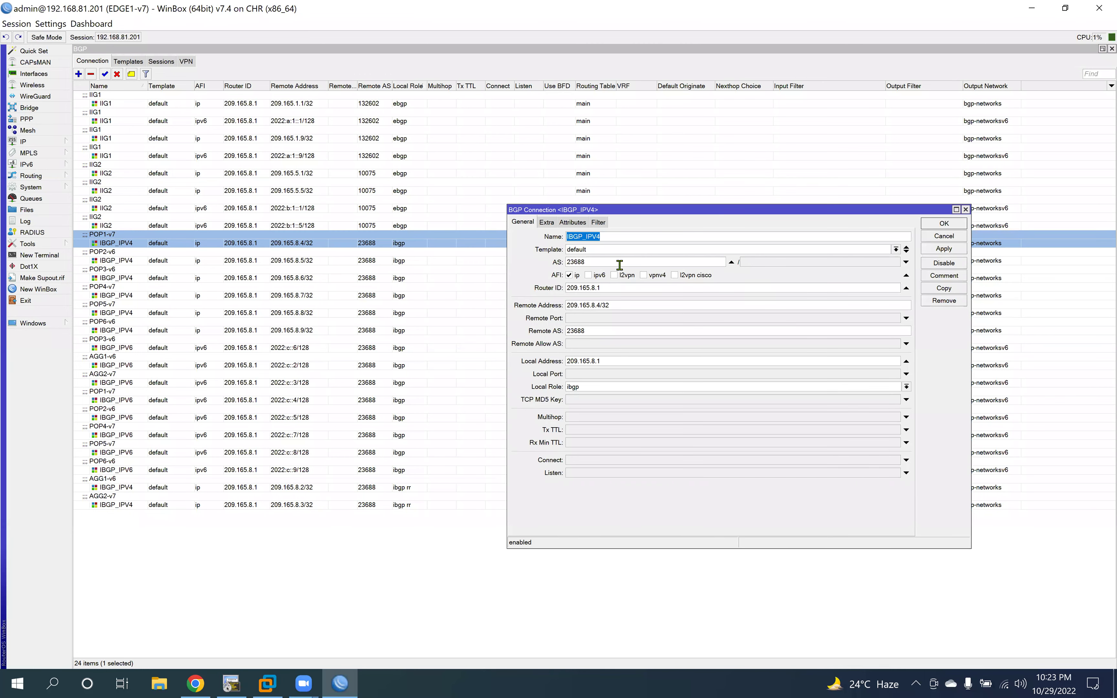
click(624, 403)
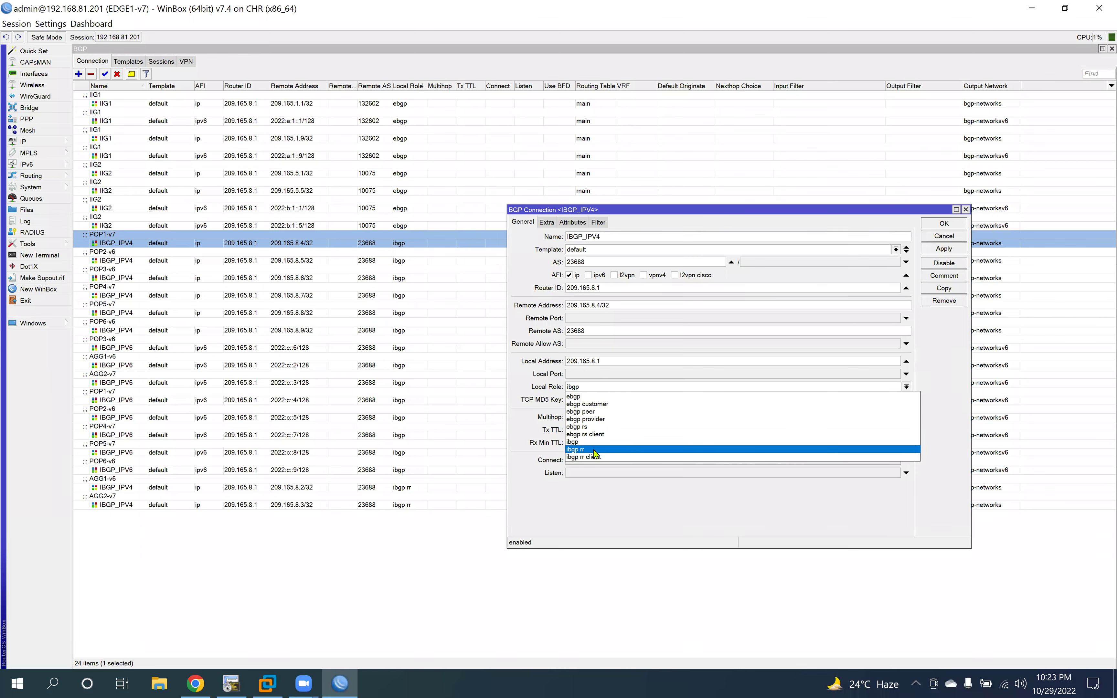
click(594, 450)
click(943, 249)
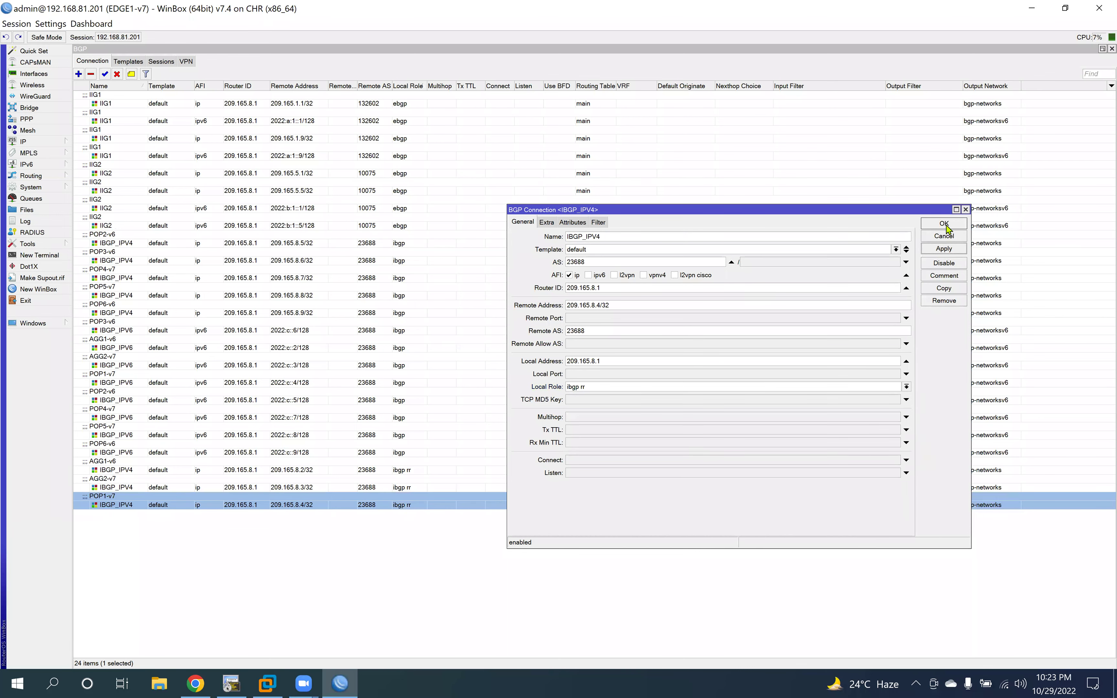
click(944, 223)
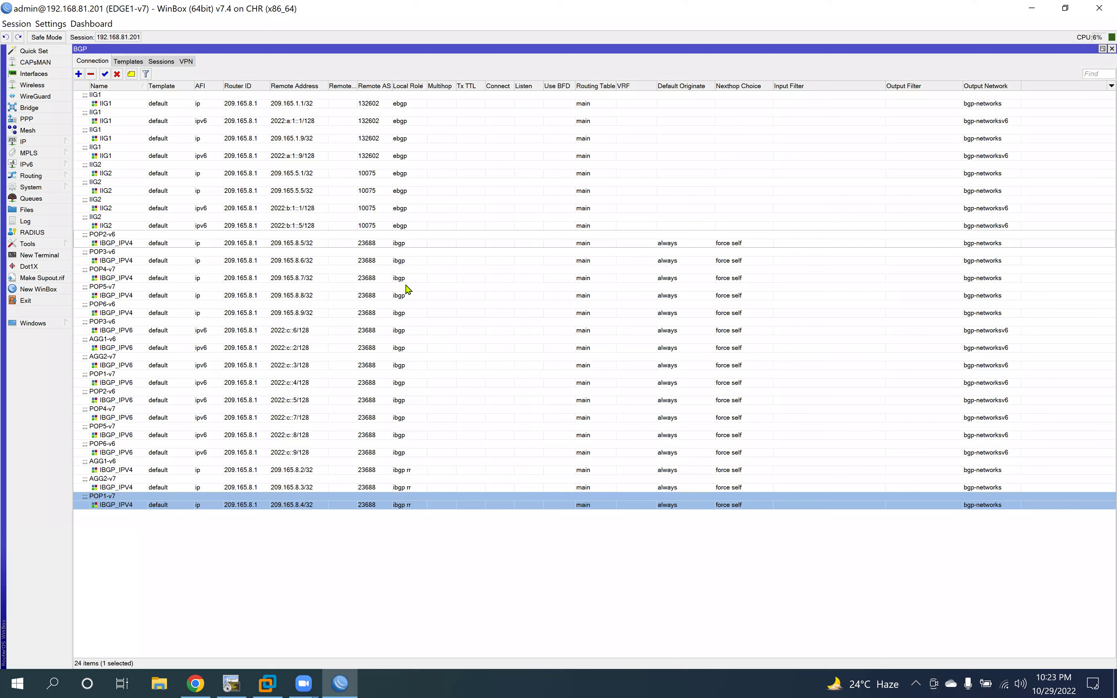
Step: Set the Local Role of the POP3-v6 IBGP_IPV4 connection to ibgp rr and save it
double_click(402, 251)
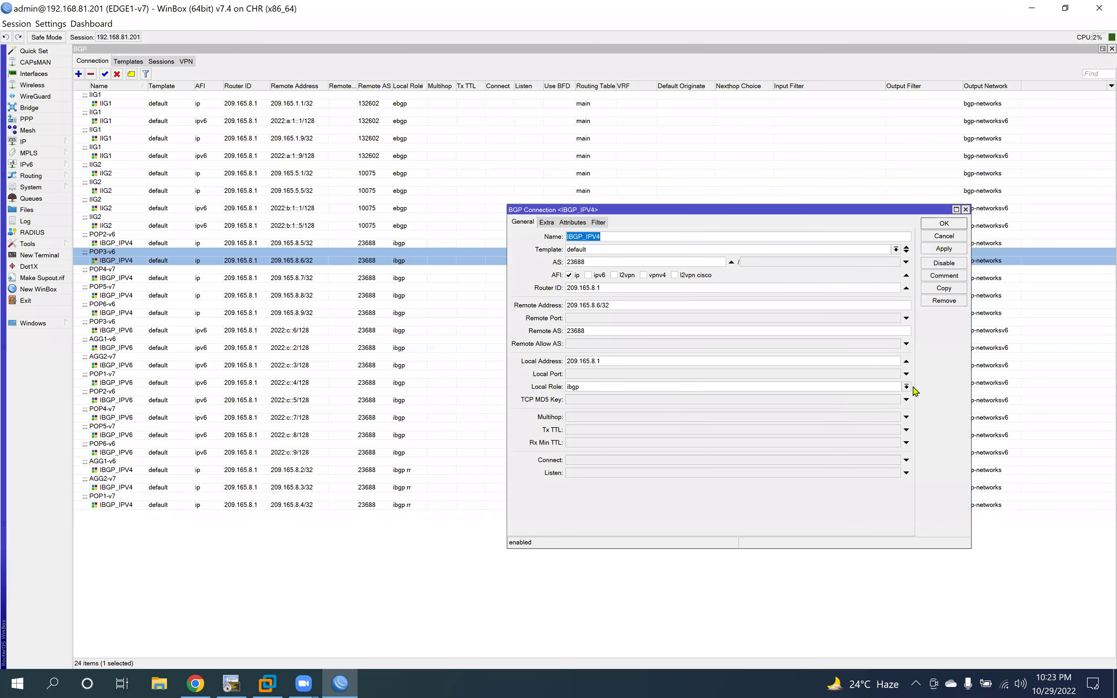
click(907, 387)
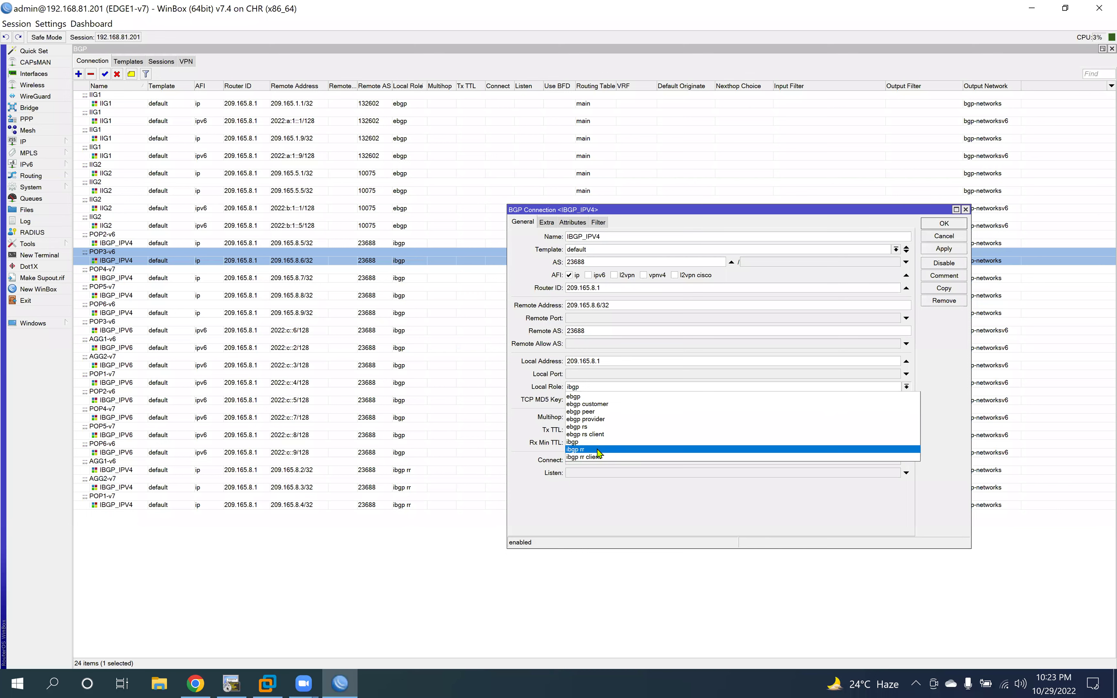
click(627, 450)
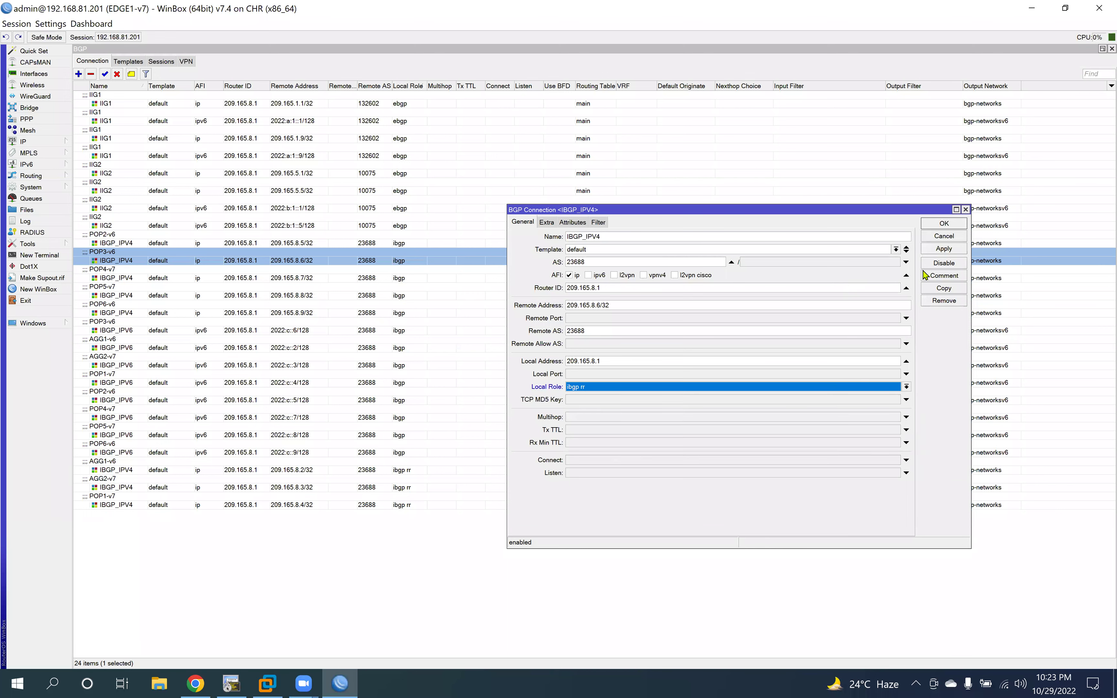
click(945, 248)
click(944, 223)
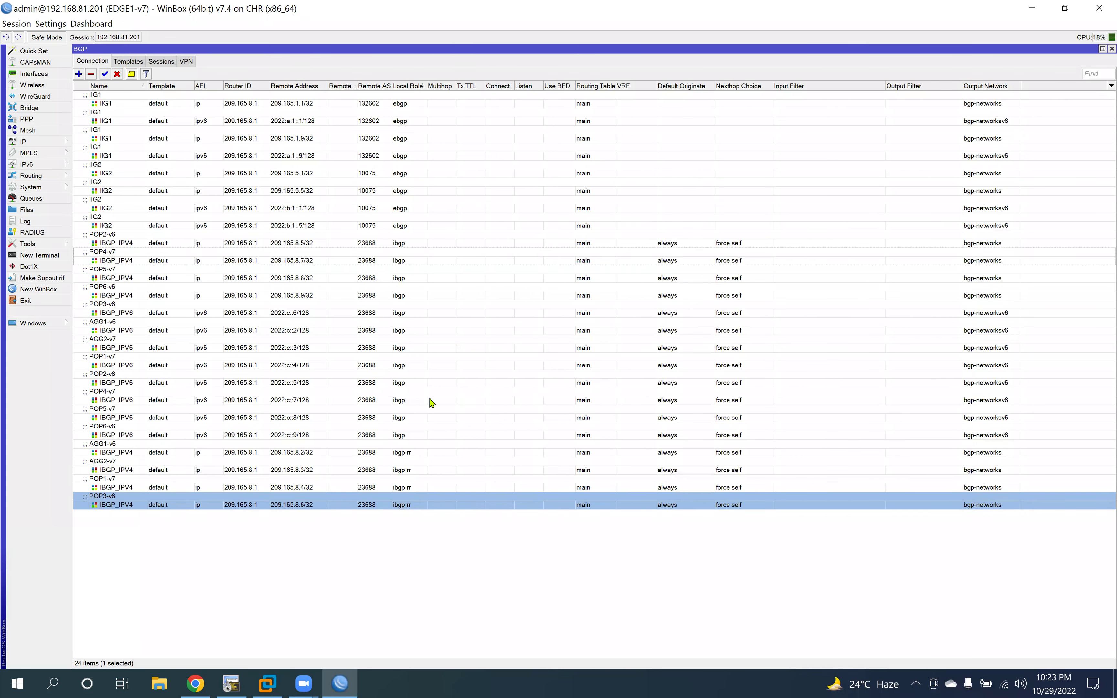
Step: Set the Local Role of the POP2-v6 IBGP_IPV4 connection to ibgp rr and save it
click(404, 262)
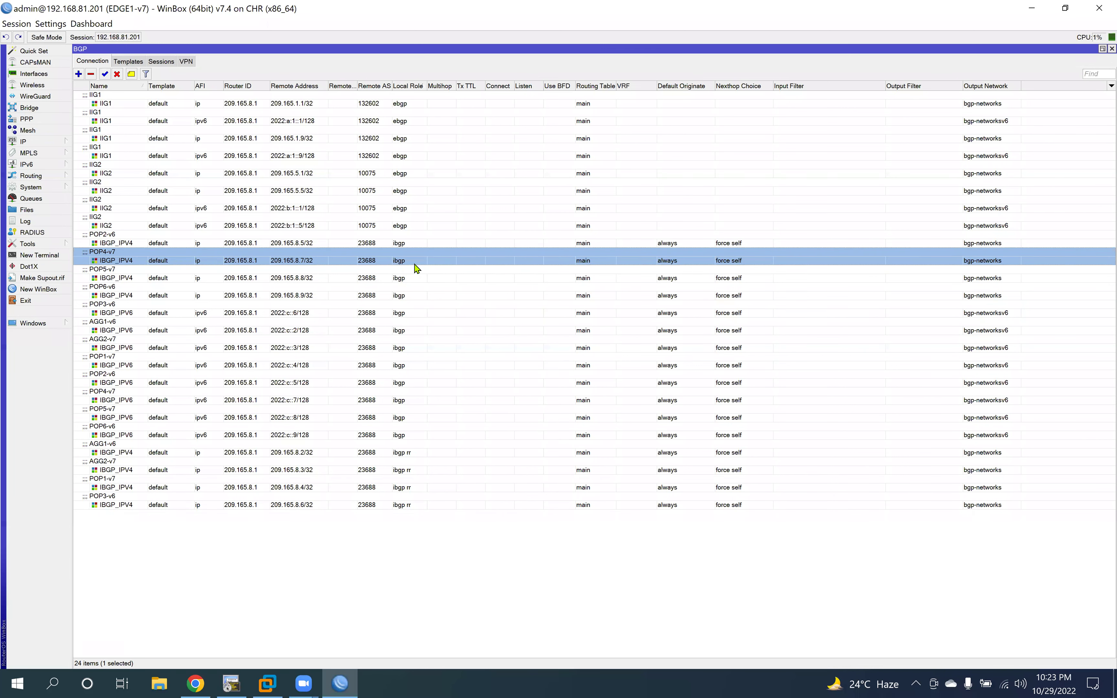
double_click(409, 245)
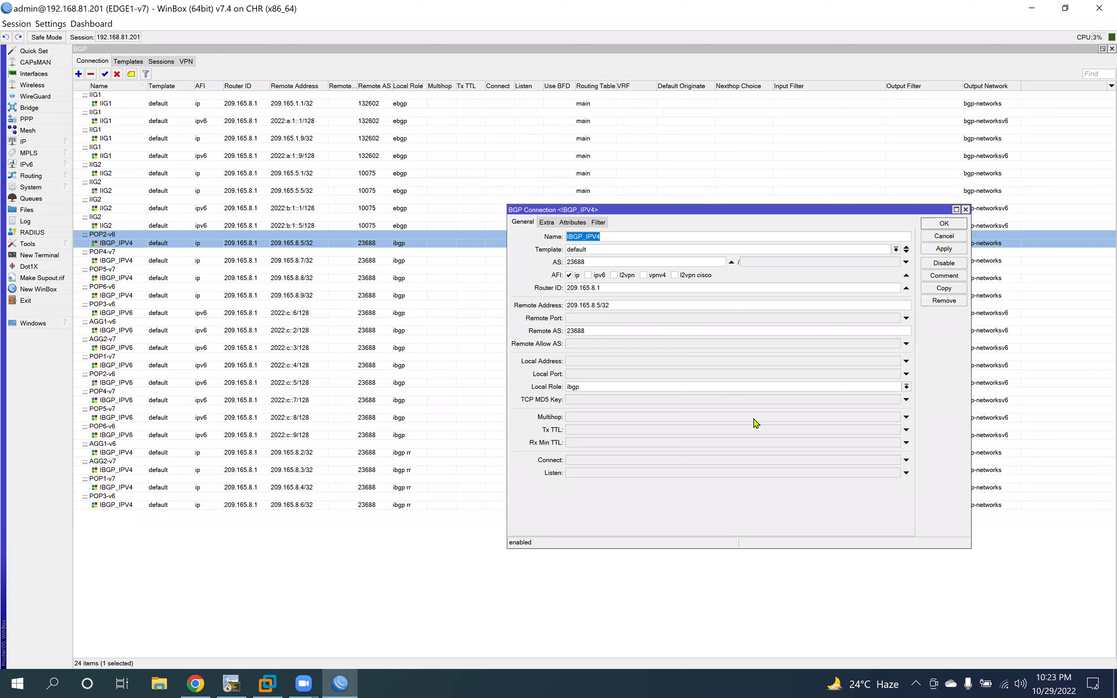
click(834, 386)
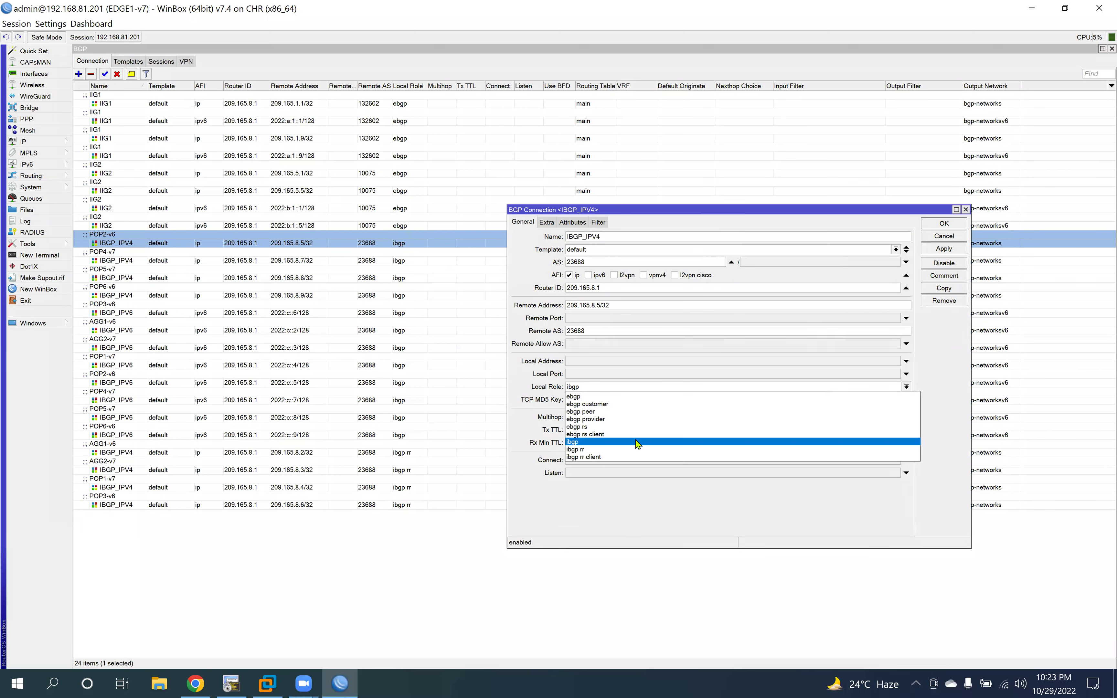
click(598, 450)
click(943, 249)
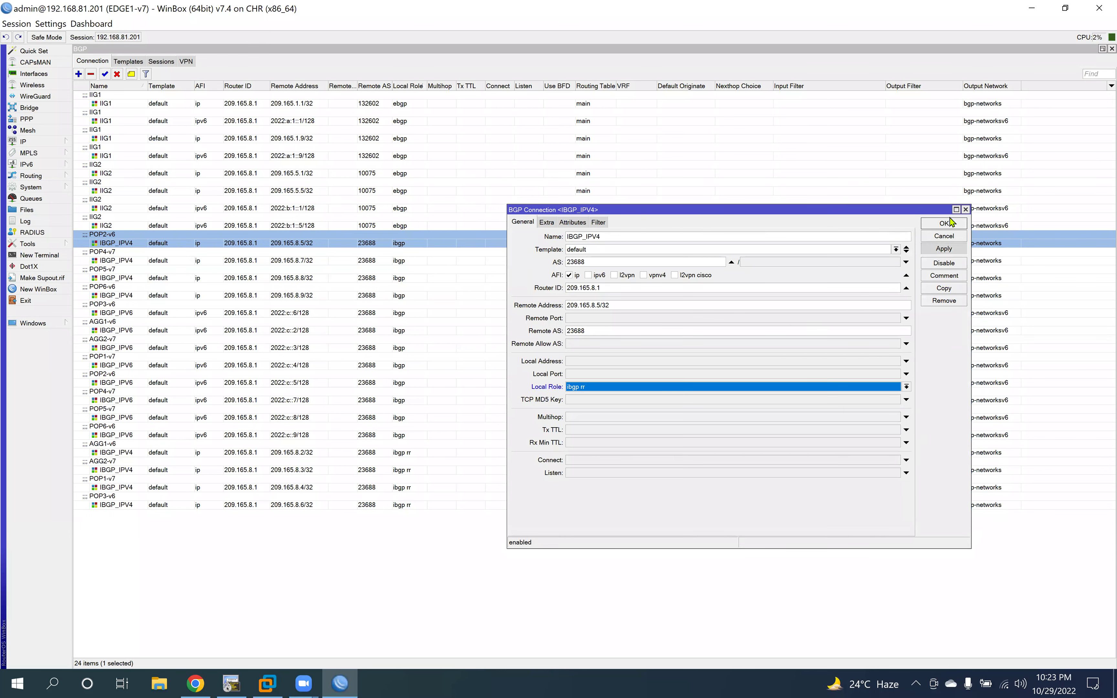
click(944, 224)
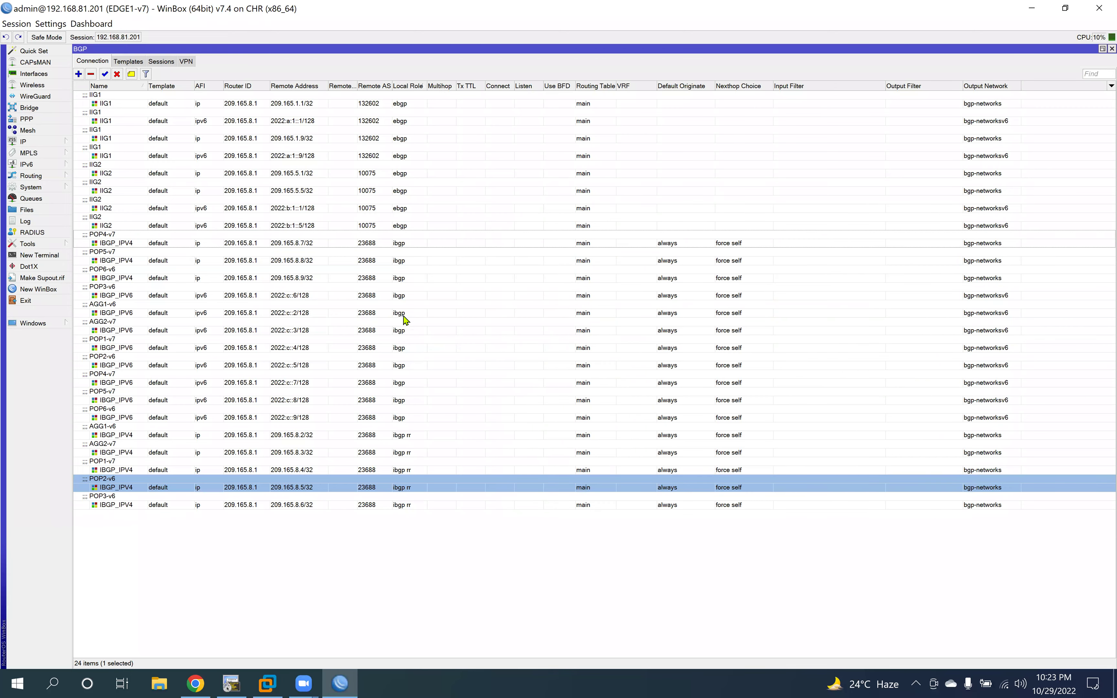
Step: Set the Local Role of the POP4-v7 IBGP_IPV4 connection to ibgp rr and save it
double_click(407, 251)
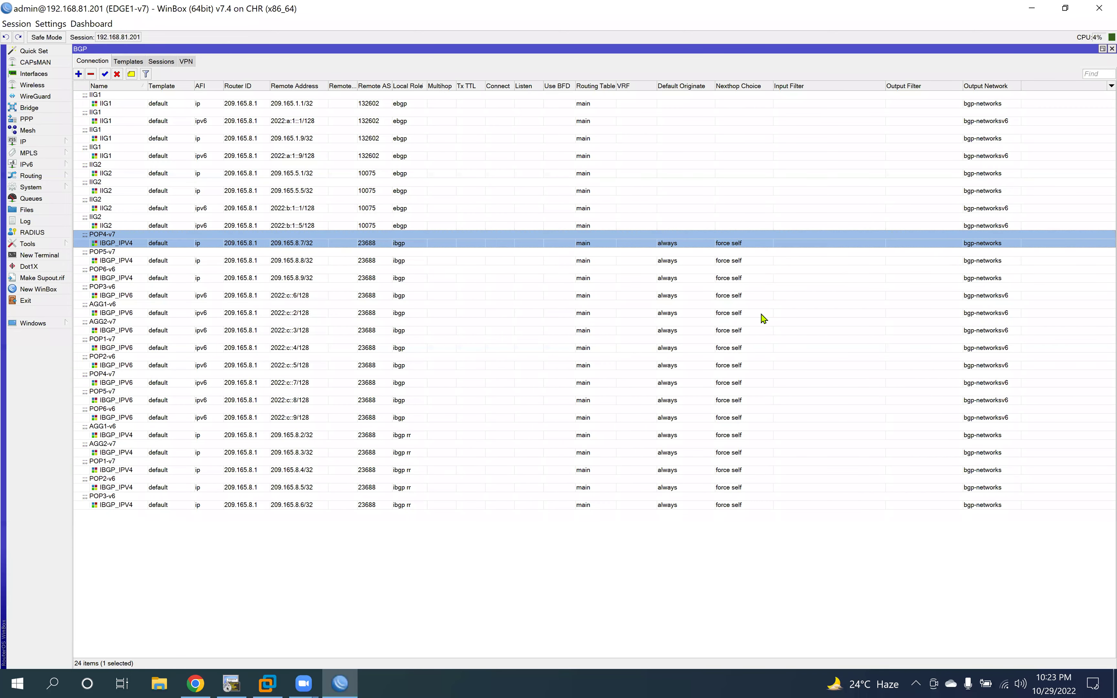
click(791, 388)
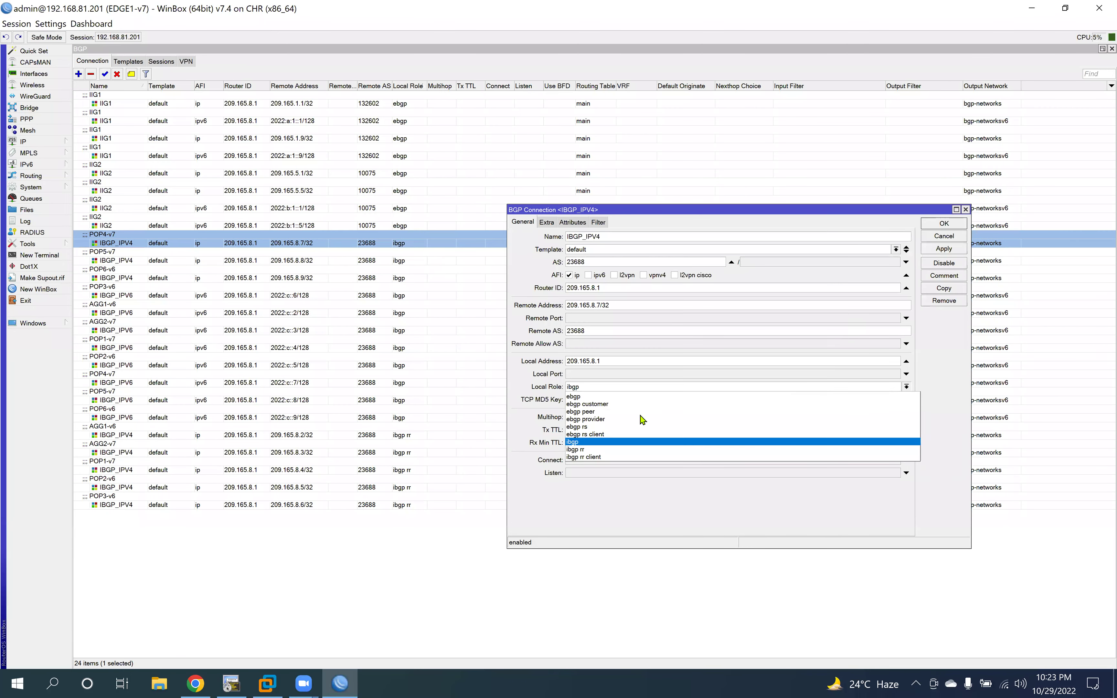
click(593, 450)
click(946, 247)
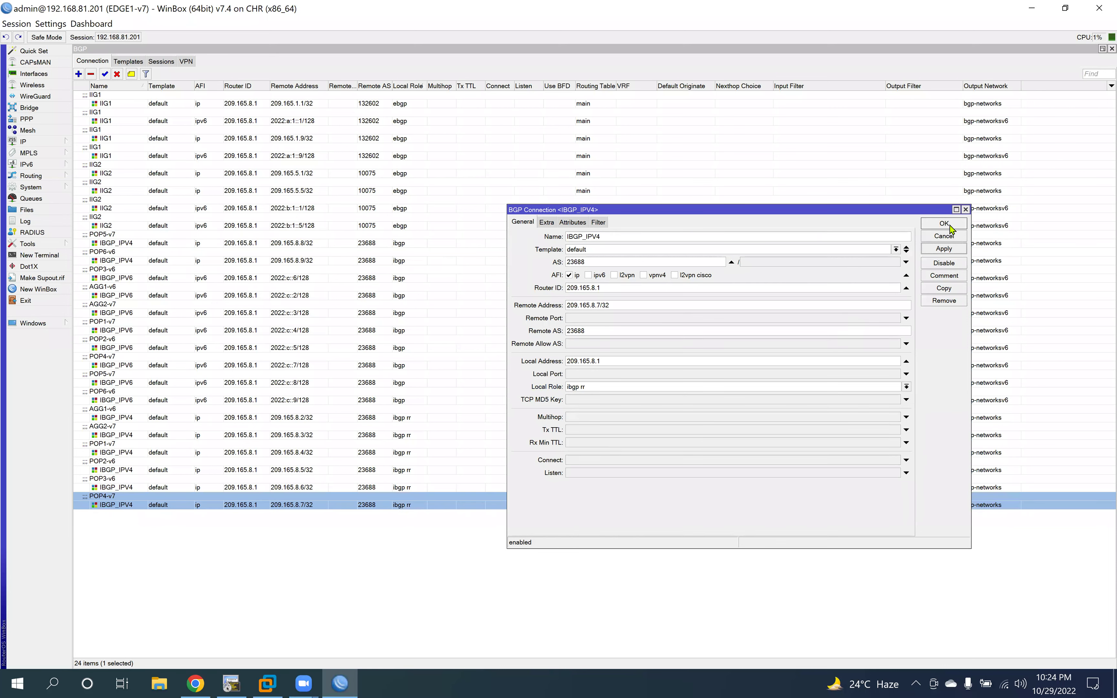
click(950, 224)
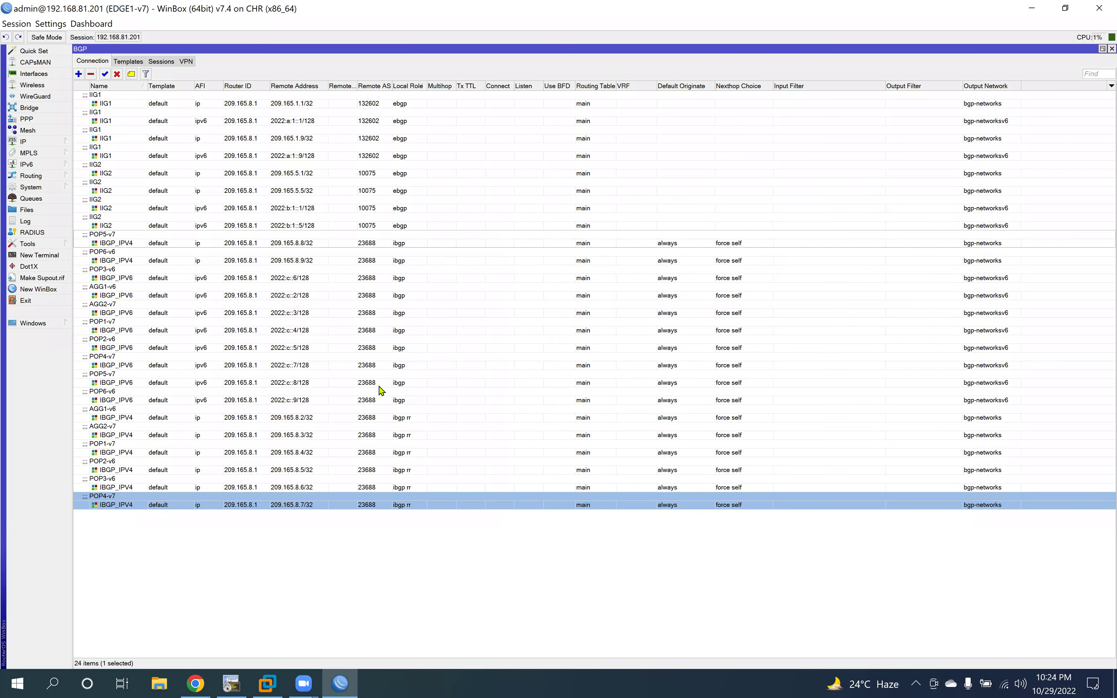
Step: Set the Local Role of the POP6-v6 IBGP_IPV6 connection to ibgp rr and save it
double_click(408, 400)
click(854, 388)
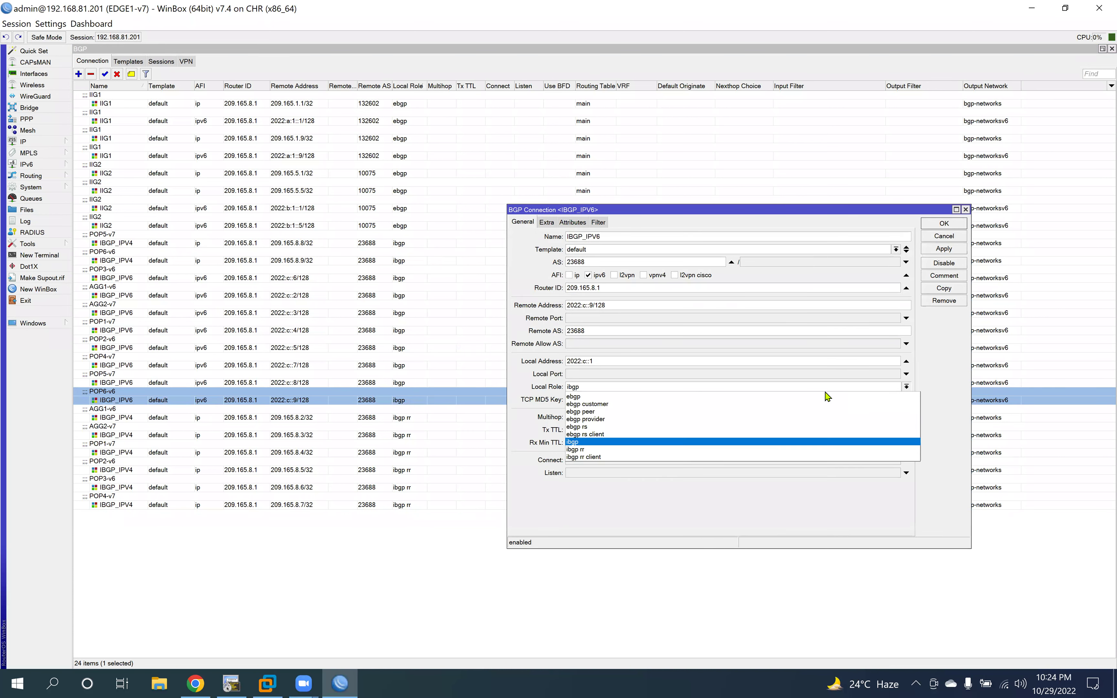
click(589, 448)
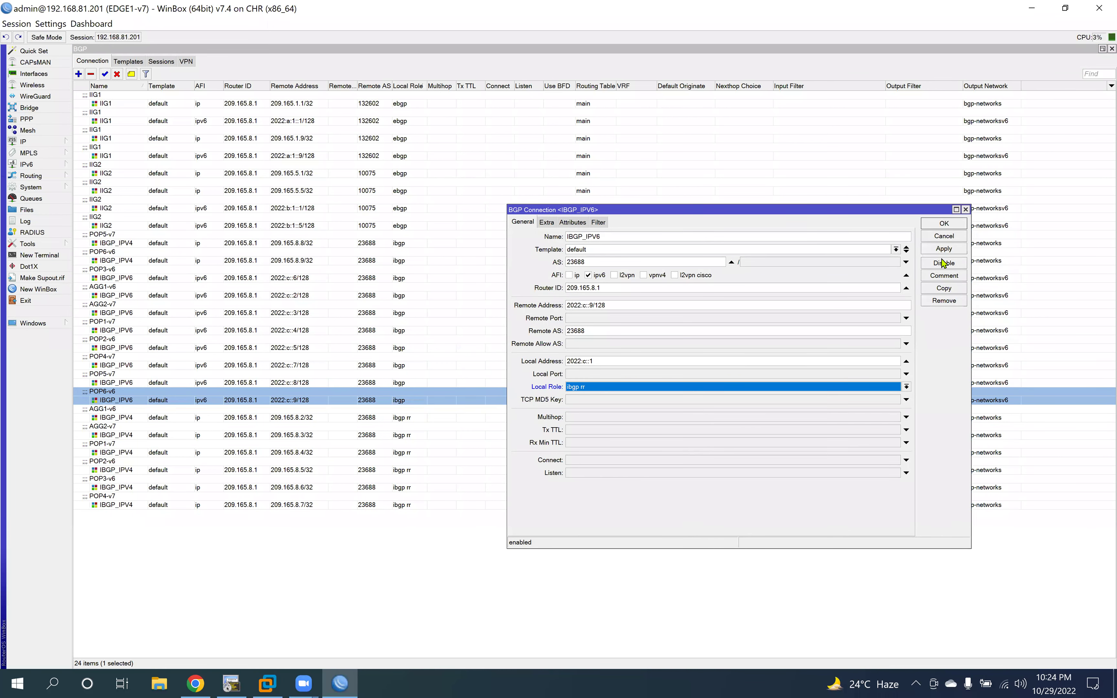
click(943, 250)
click(944, 224)
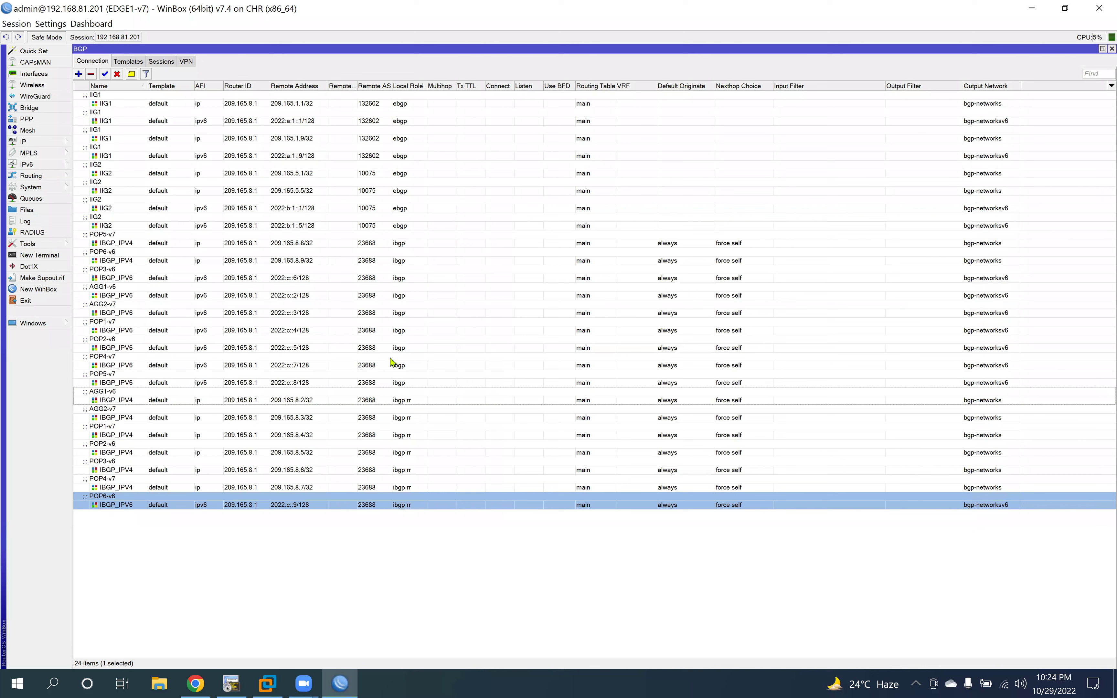
Step: Set the Local Role of the POP5-v7 IBGP_IPV4 connection to ibgp rr and save it
click(414, 265)
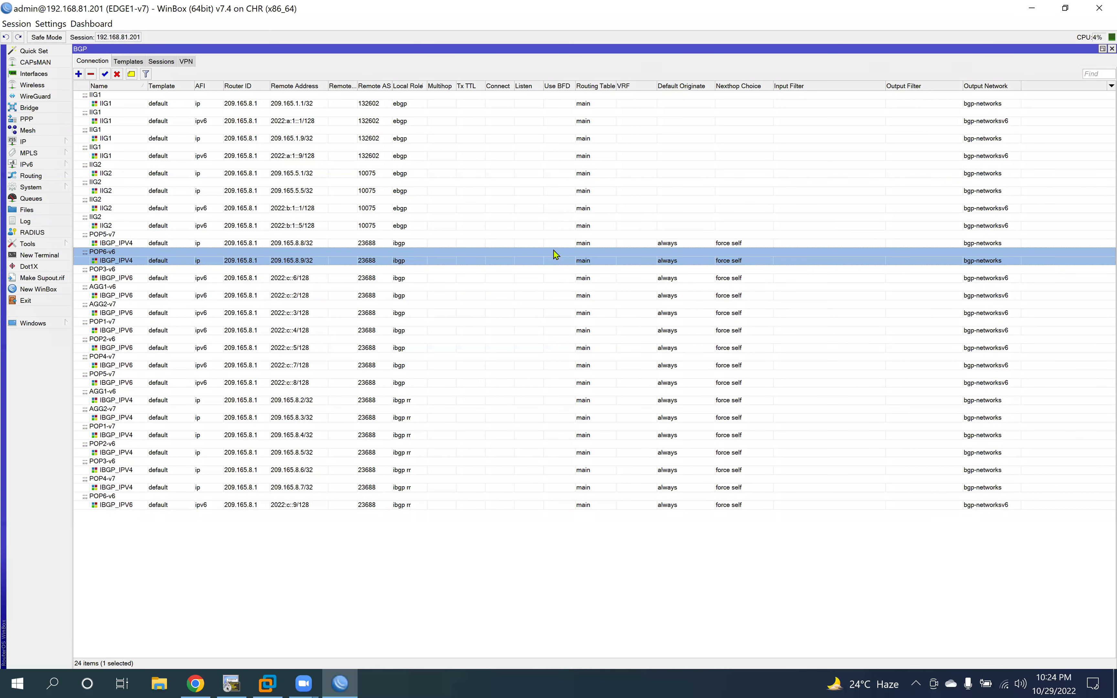
double_click(403, 245)
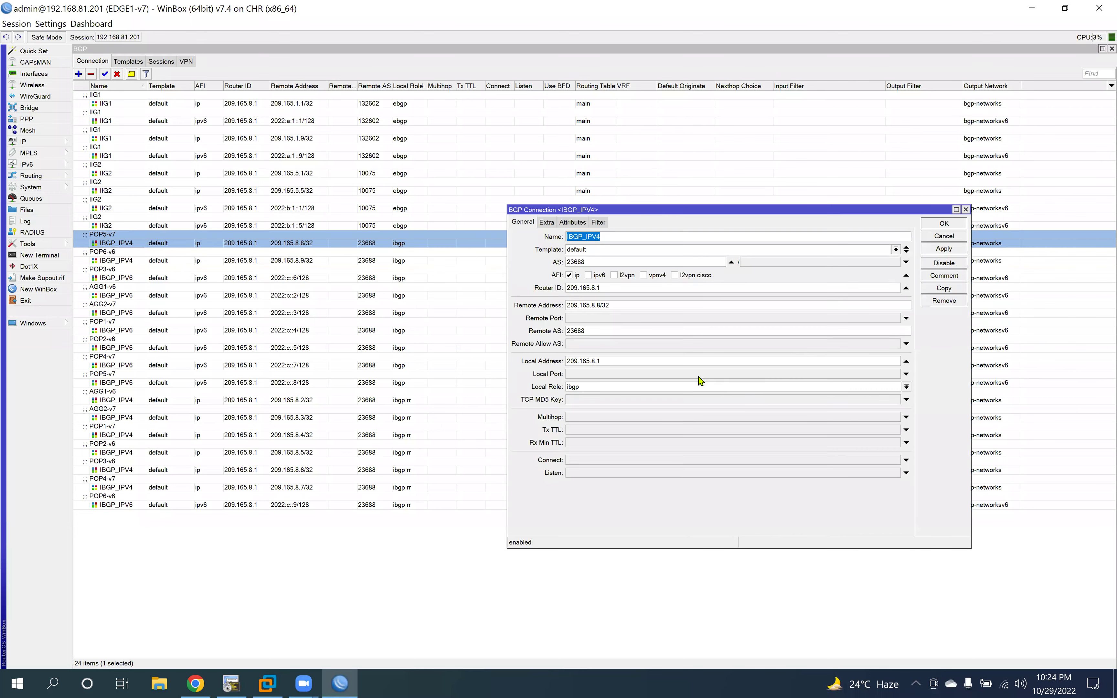
click(702, 387)
click(599, 449)
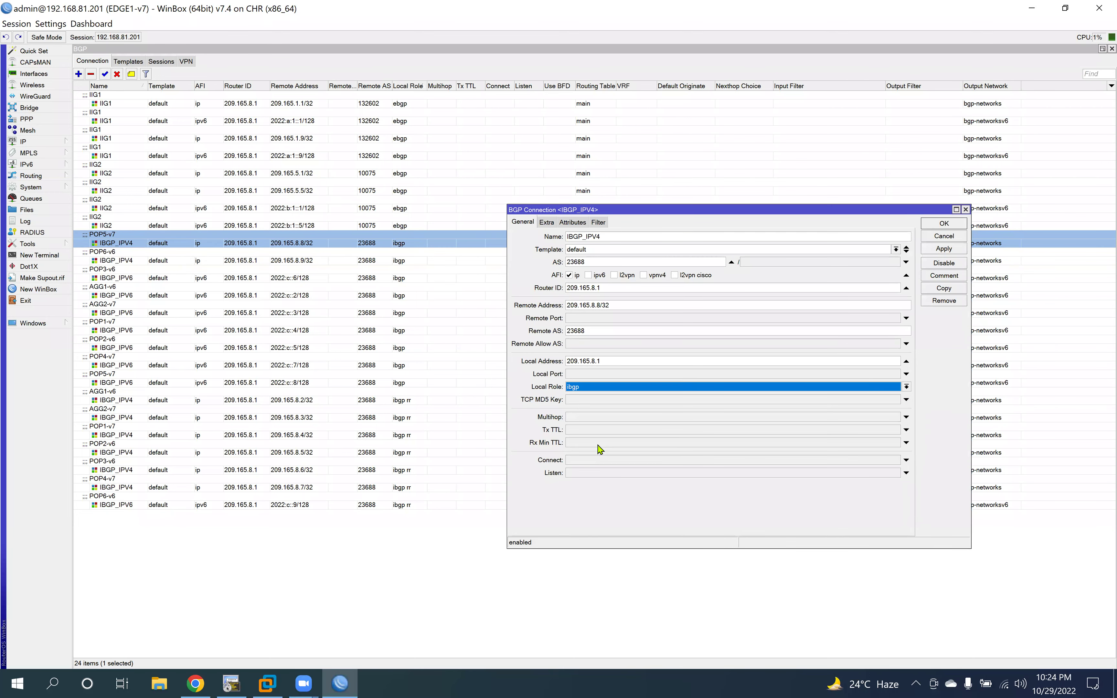
click(626, 393)
click(627, 450)
click(942, 249)
click(945, 224)
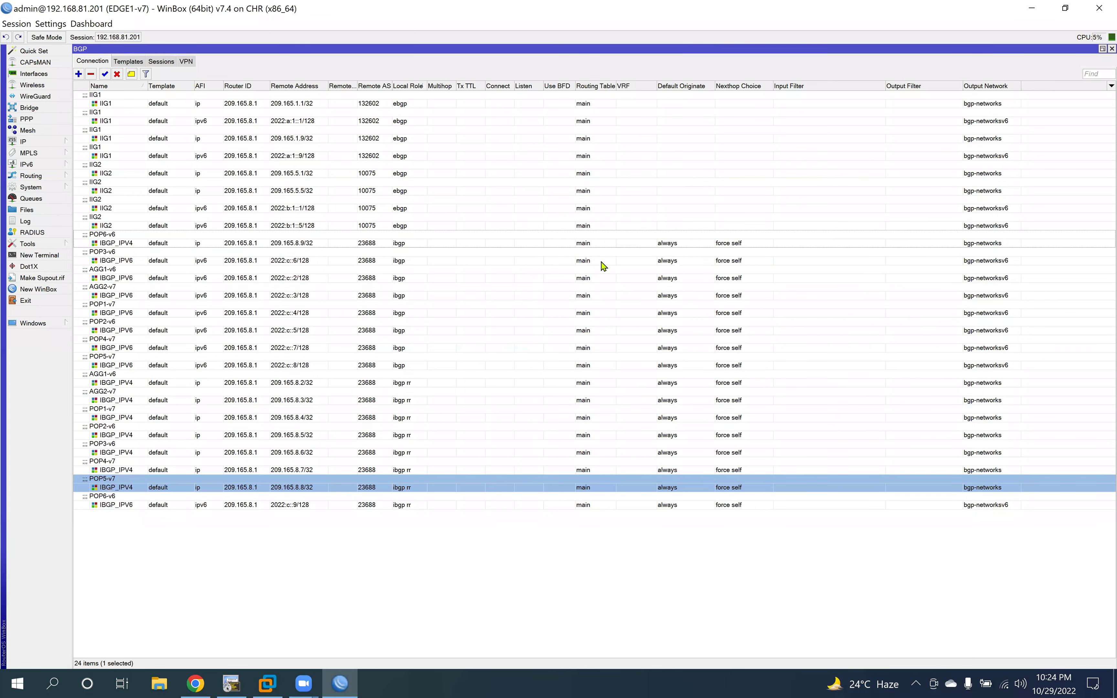
Step: Set the Local Role of the POP6-v6 IBGP_IPV4 connection to ibgp rr and save it
double_click(417, 244)
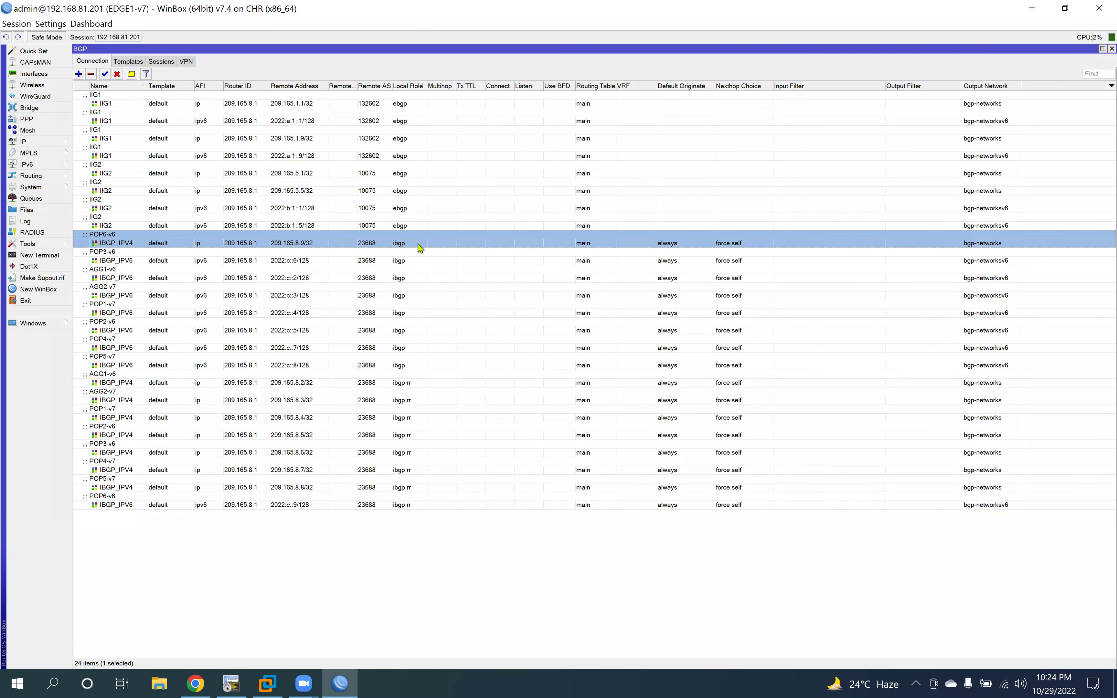
click(606, 388)
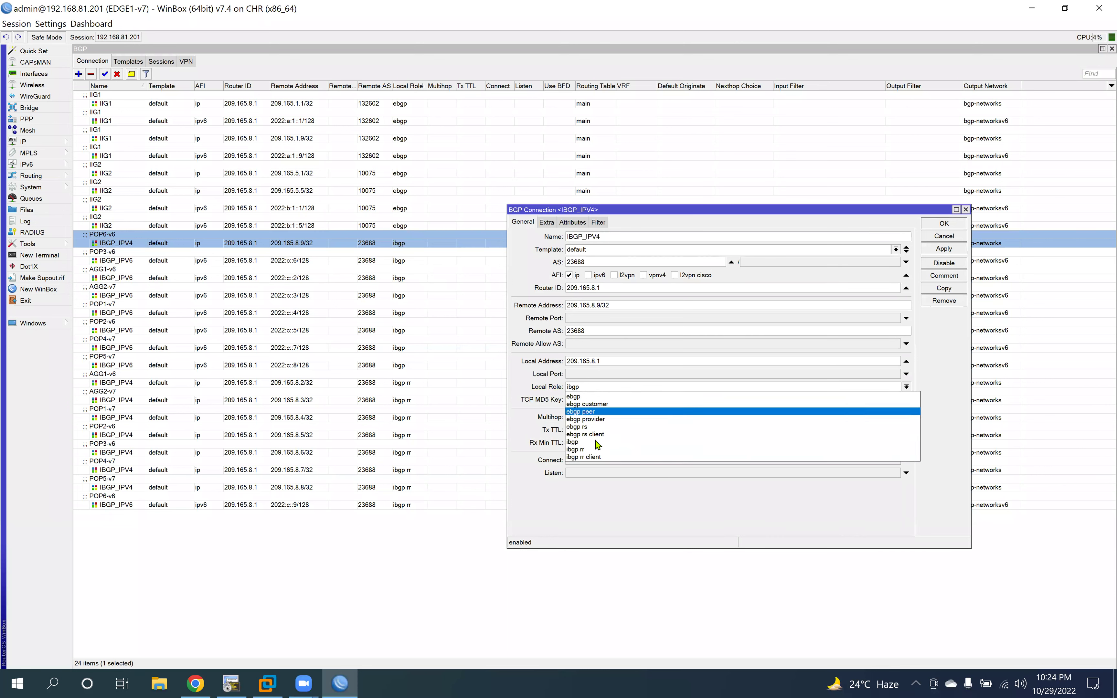
click(584, 450)
click(951, 253)
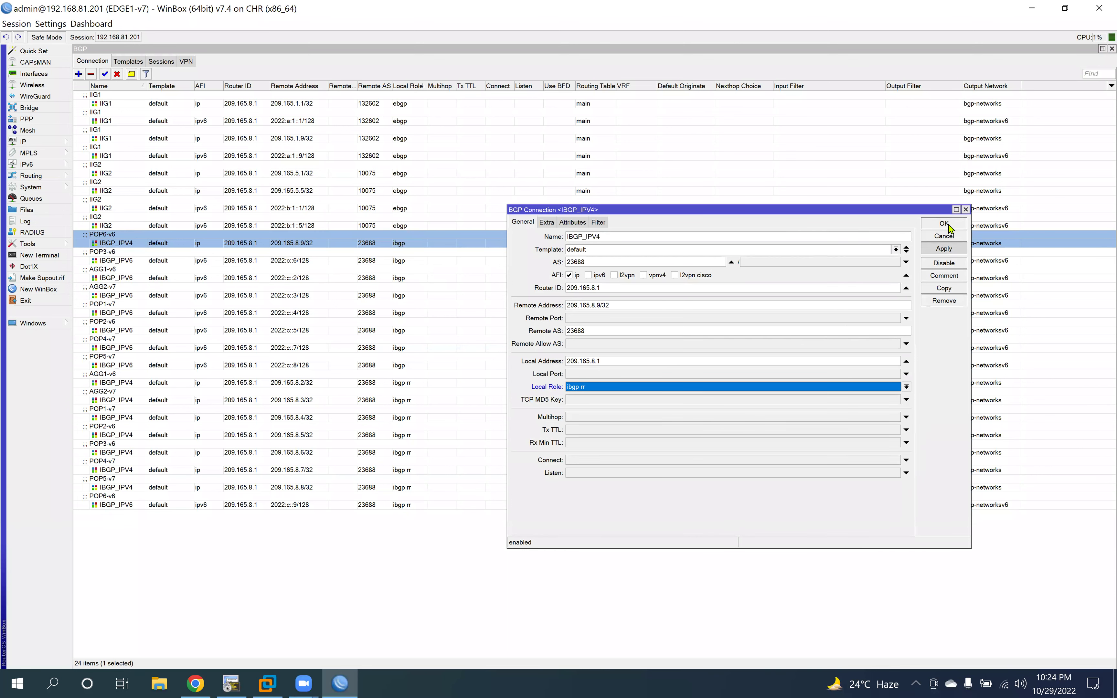
key(Return)
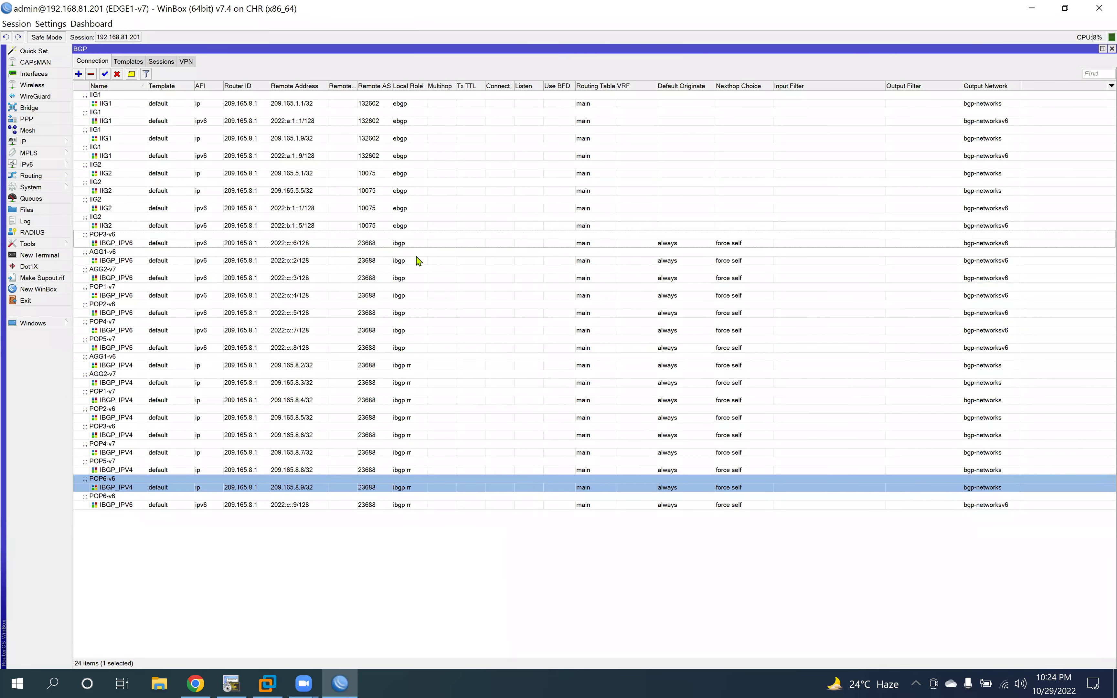
Step: Set the Local Role of the POP3-v6 IBGP_IPV6 connection to ibgp rr and save it
double_click(411, 245)
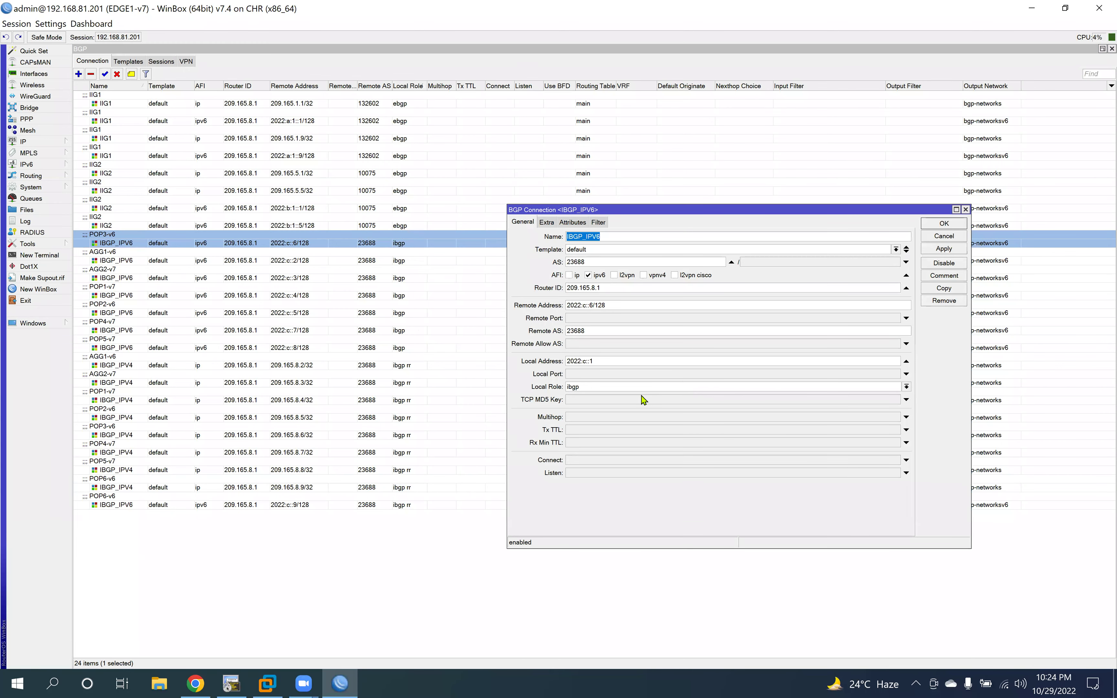
click(636, 388)
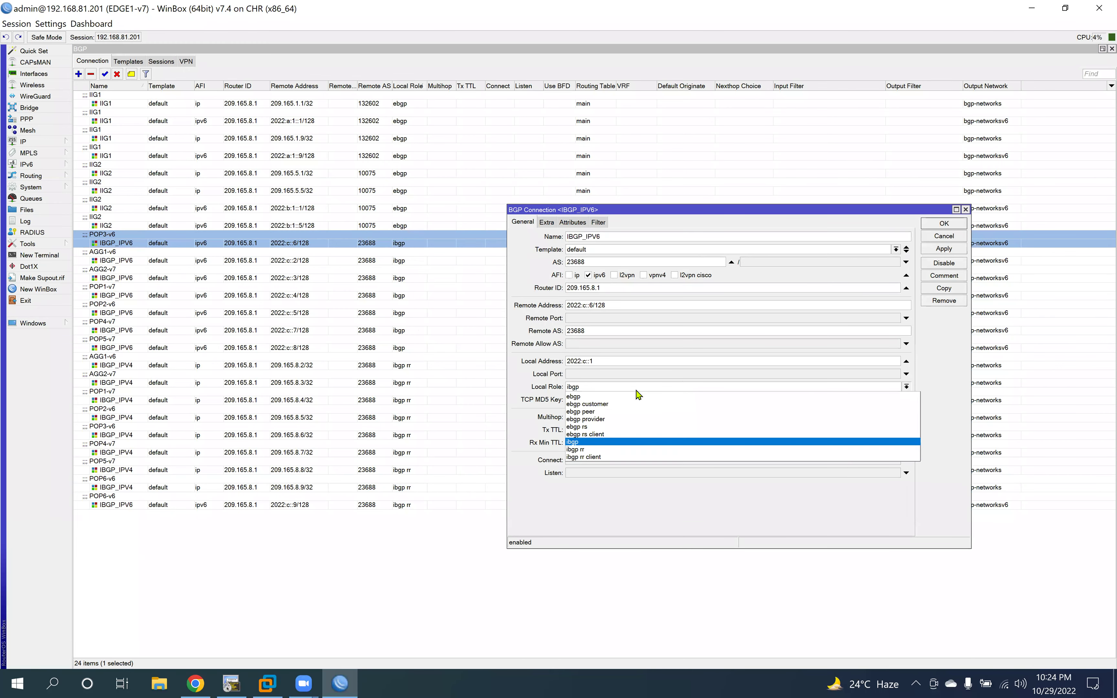
click(586, 450)
click(944, 248)
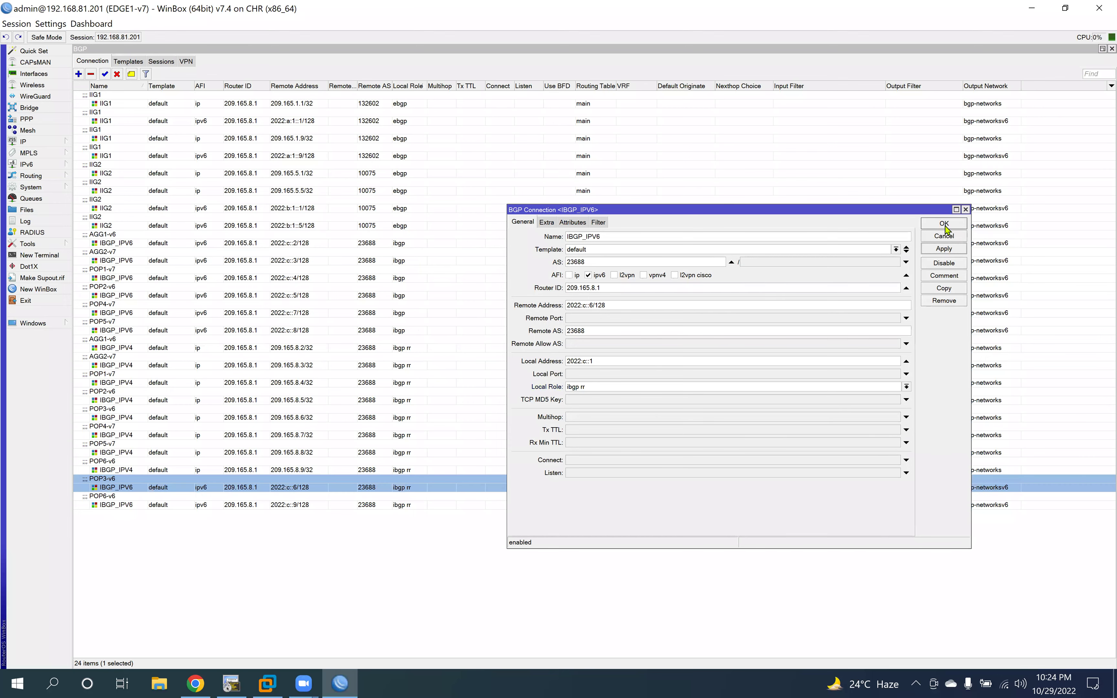
click(943, 224)
Step: Reapply ibgp rr as the Local Role of the AGG1-v6 IBGP_IPV4 connection and close its settings
double_click(674, 349)
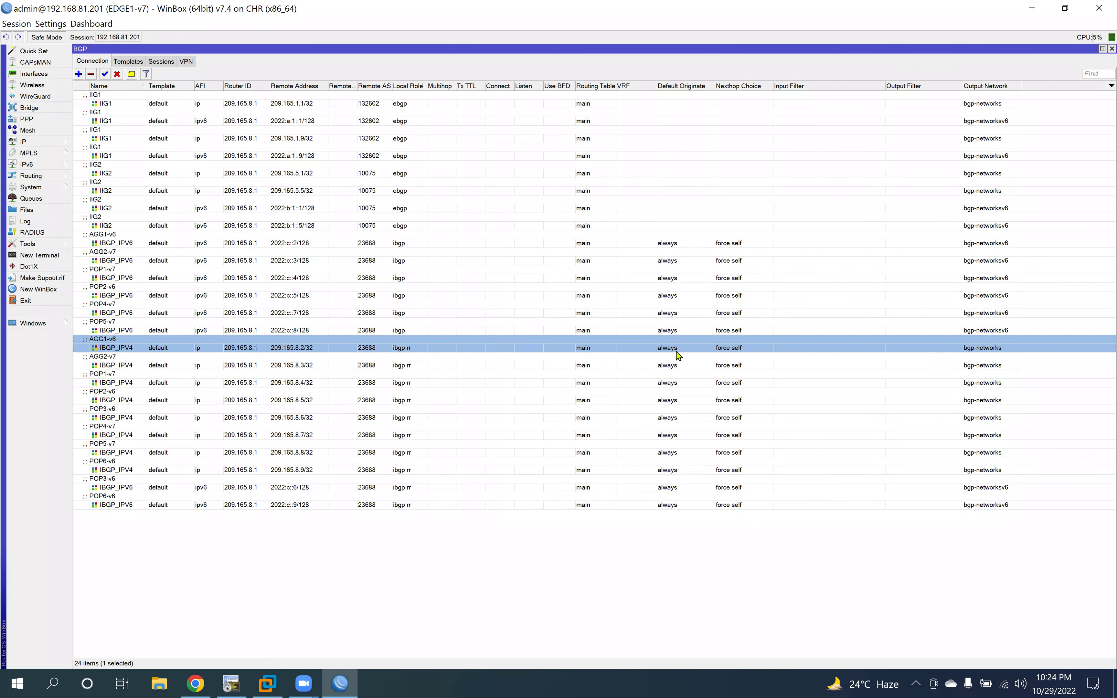
click(648, 388)
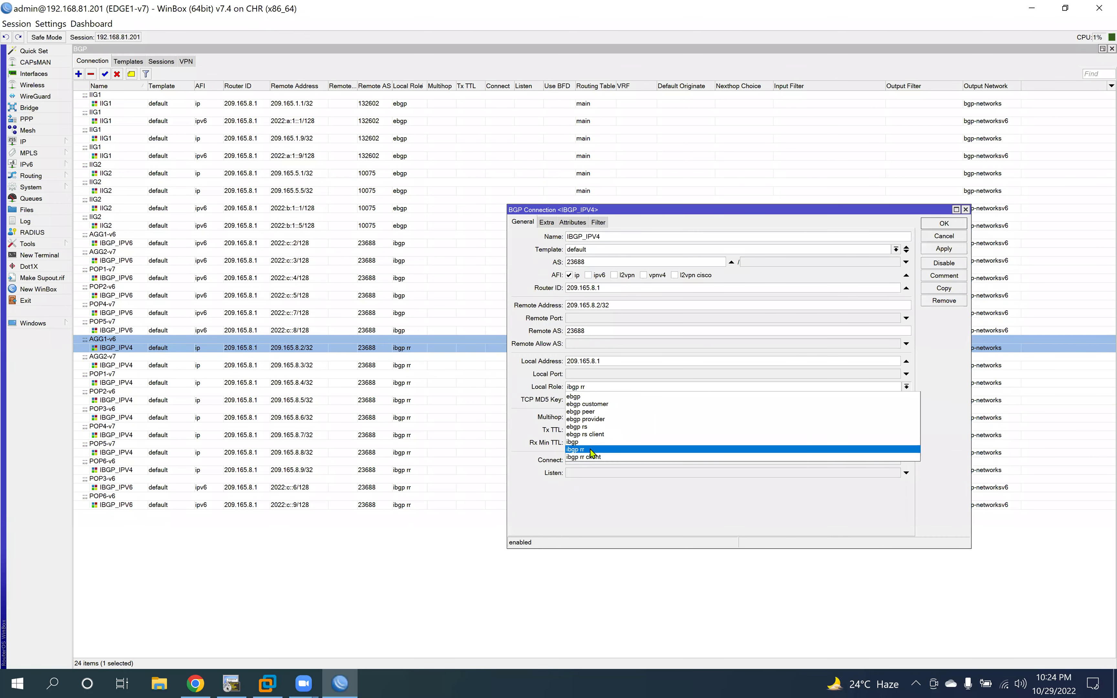
click(590, 449)
click(946, 252)
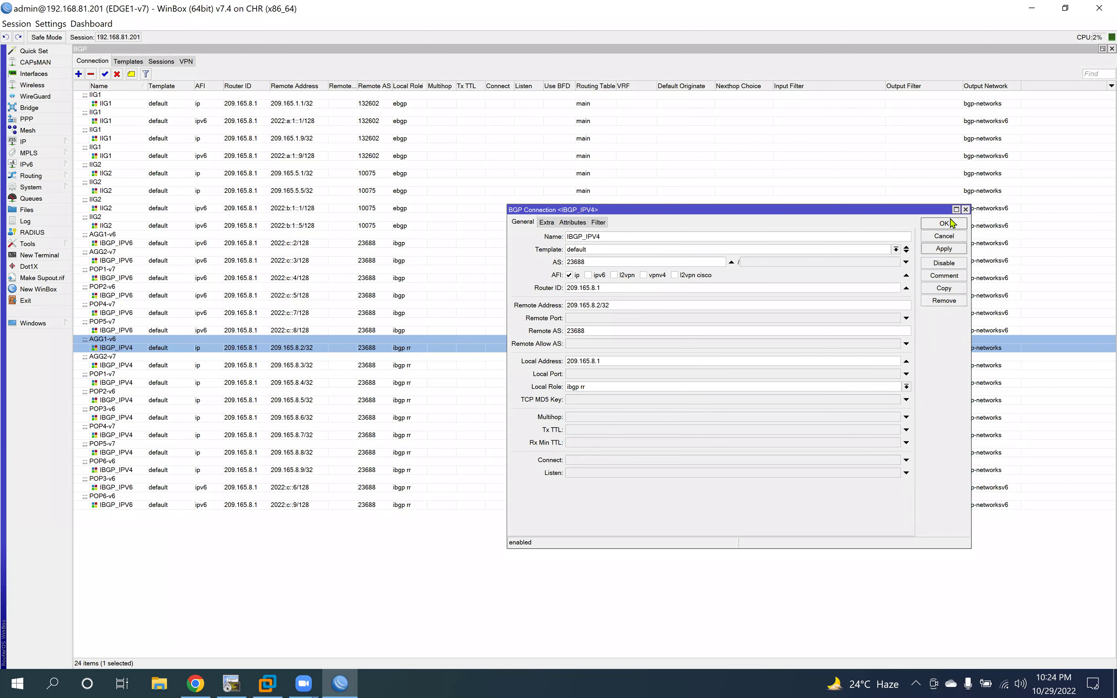
click(950, 222)
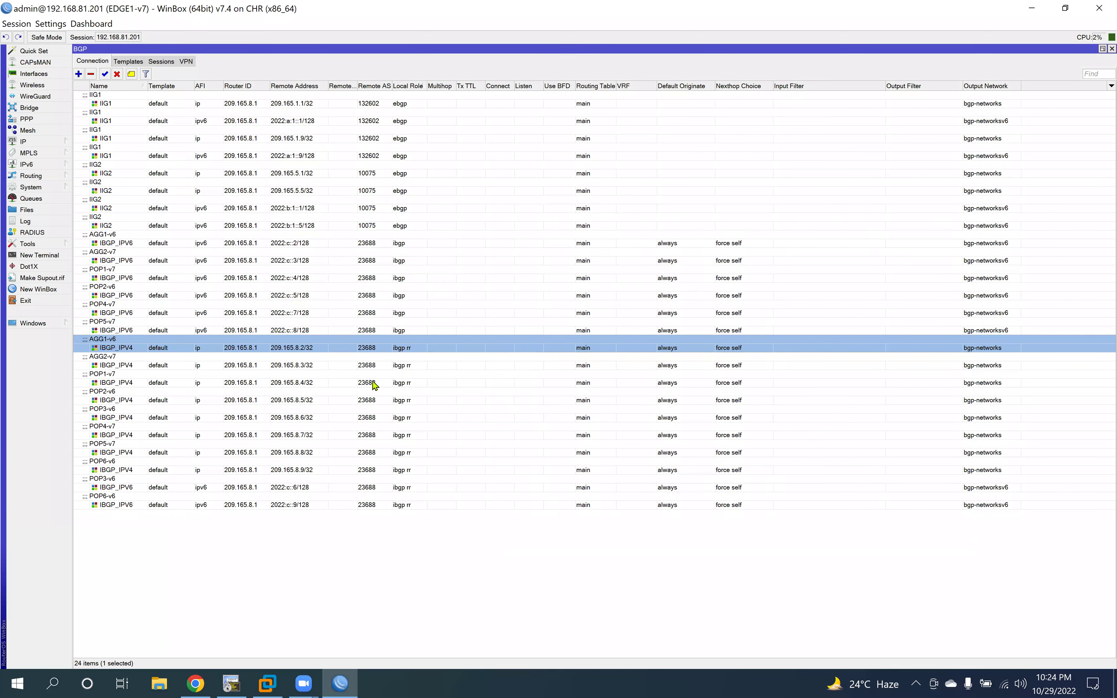
Step: Set the Local Role of the POP5-v7 IBGP_IPV6 connection to ibgp rr and save it
double_click(410, 331)
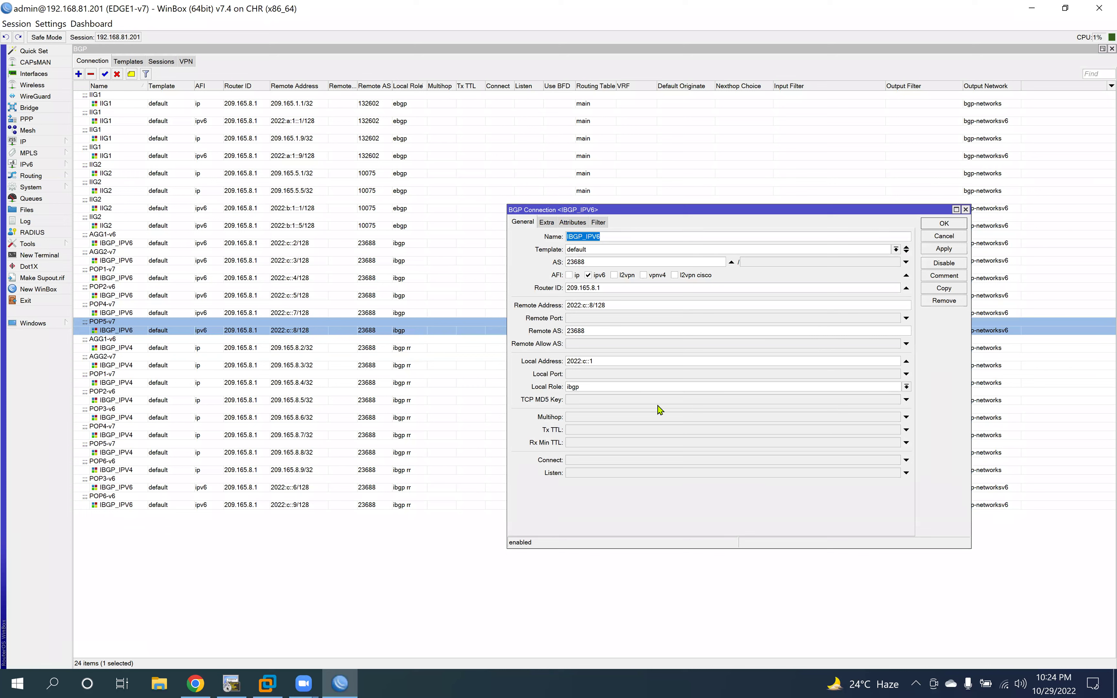
click(640, 389)
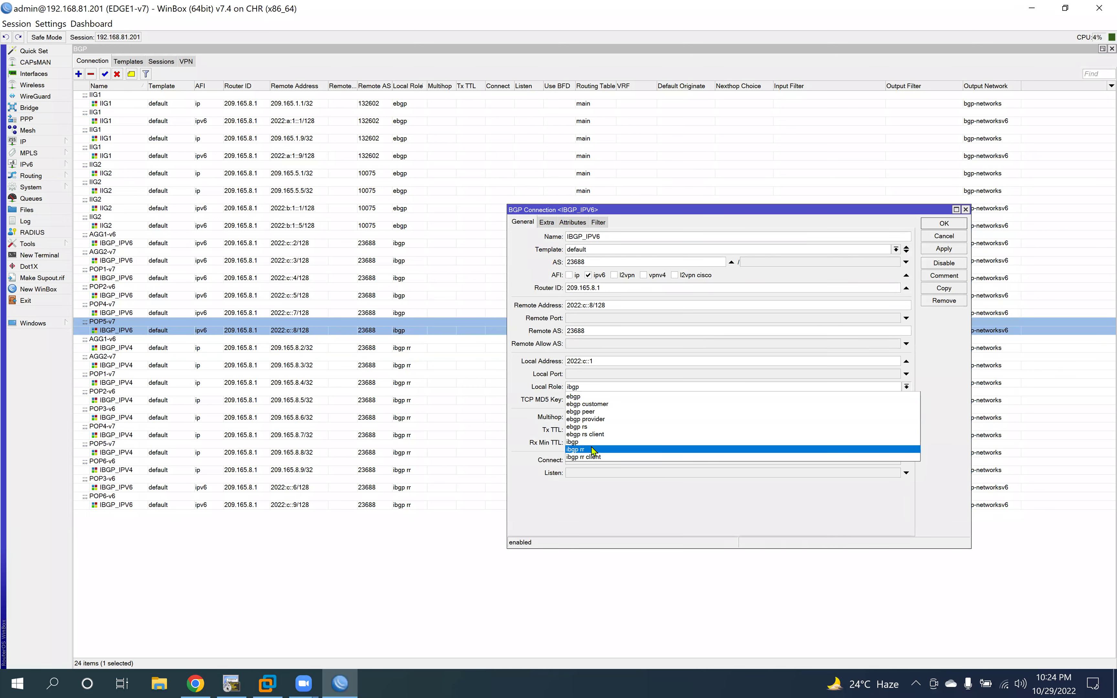
click(727, 442)
click(943, 249)
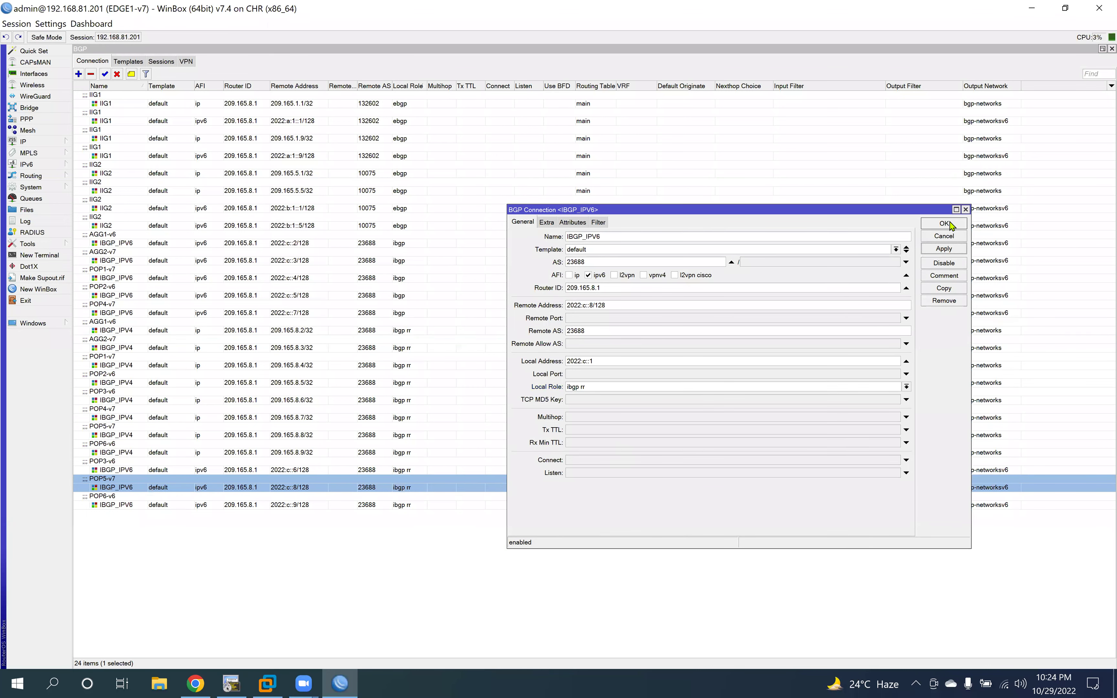
click(944, 224)
Step: Set the Local Role of the POP4-v7 IBGP_IPV6 connection to ibgp rr and save it
double_click(410, 314)
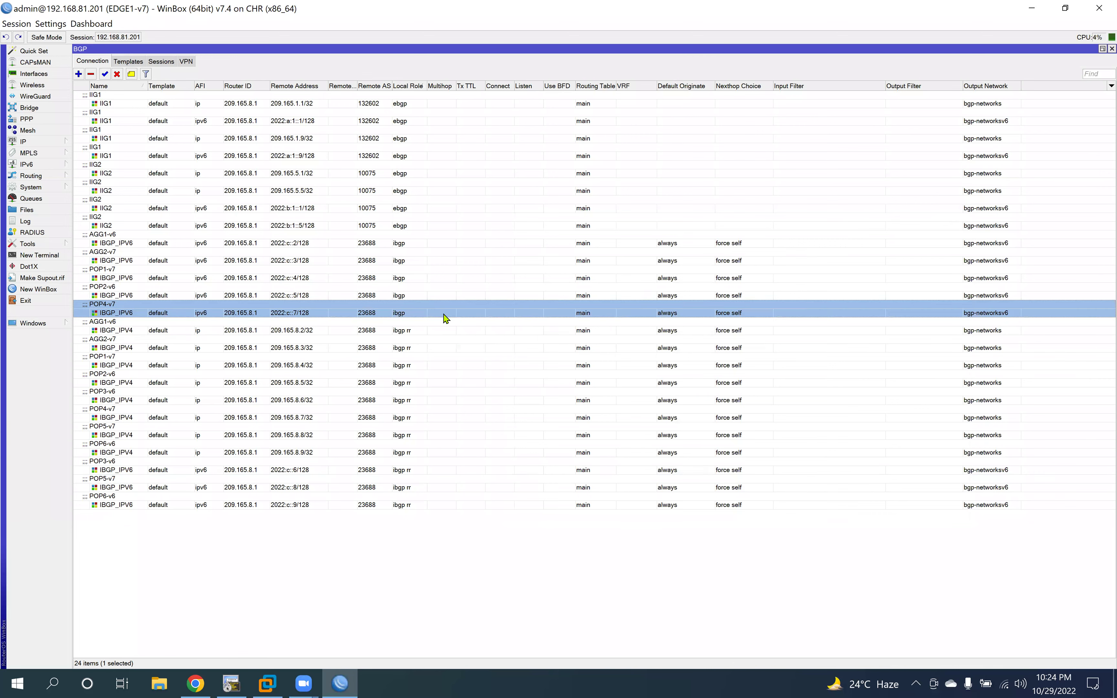
click(633, 388)
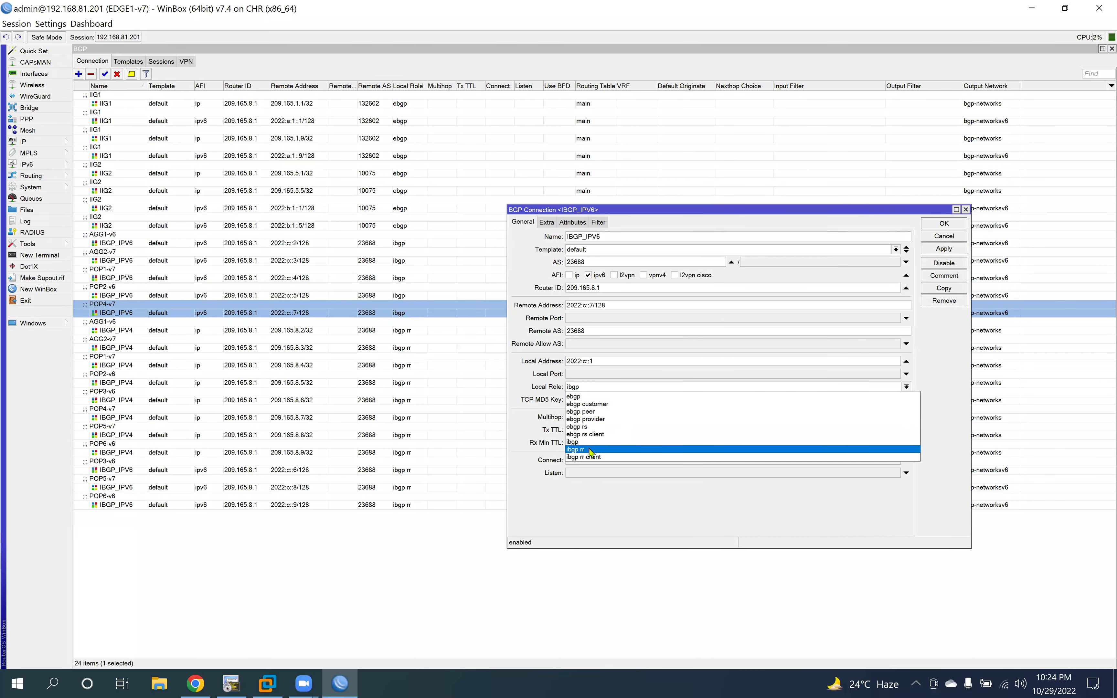
click(600, 449)
click(943, 249)
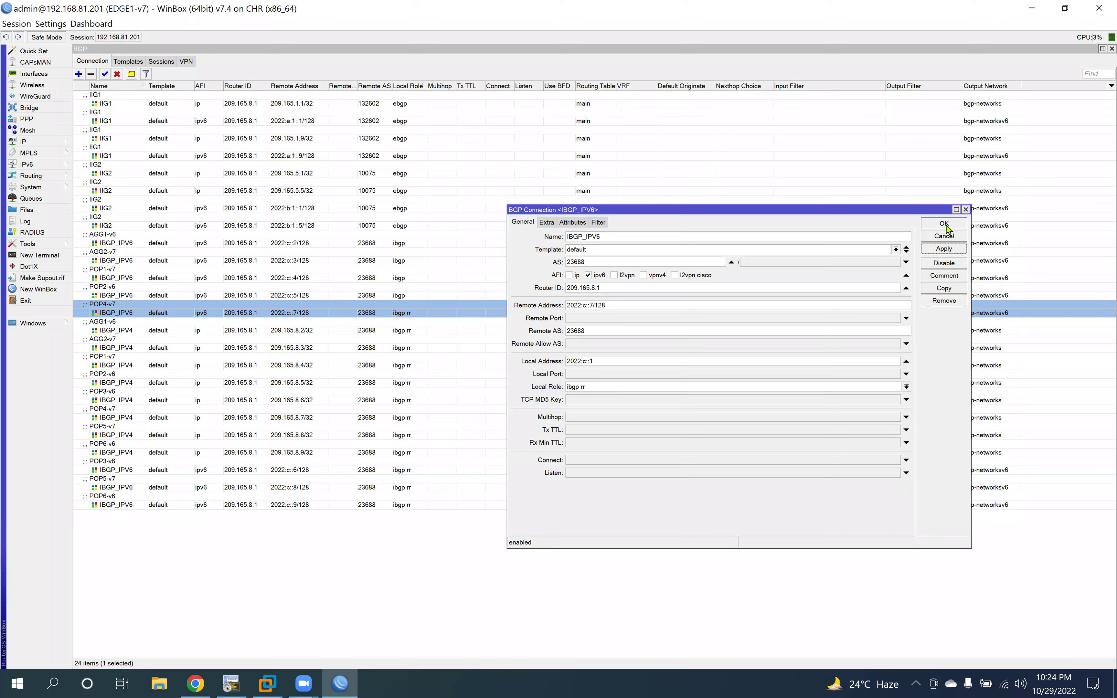
click(949, 225)
Step: Set the Local Role of the POP2-v6 IBGP_IPV6 connection to ibgp rr and save it
double_click(406, 295)
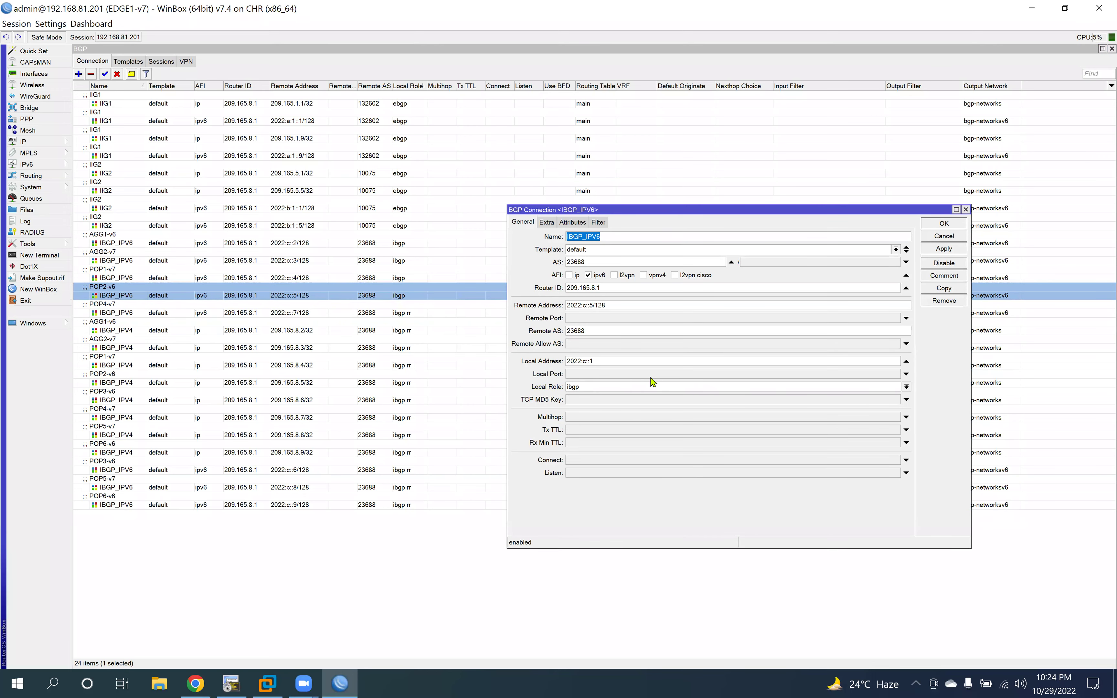
click(632, 387)
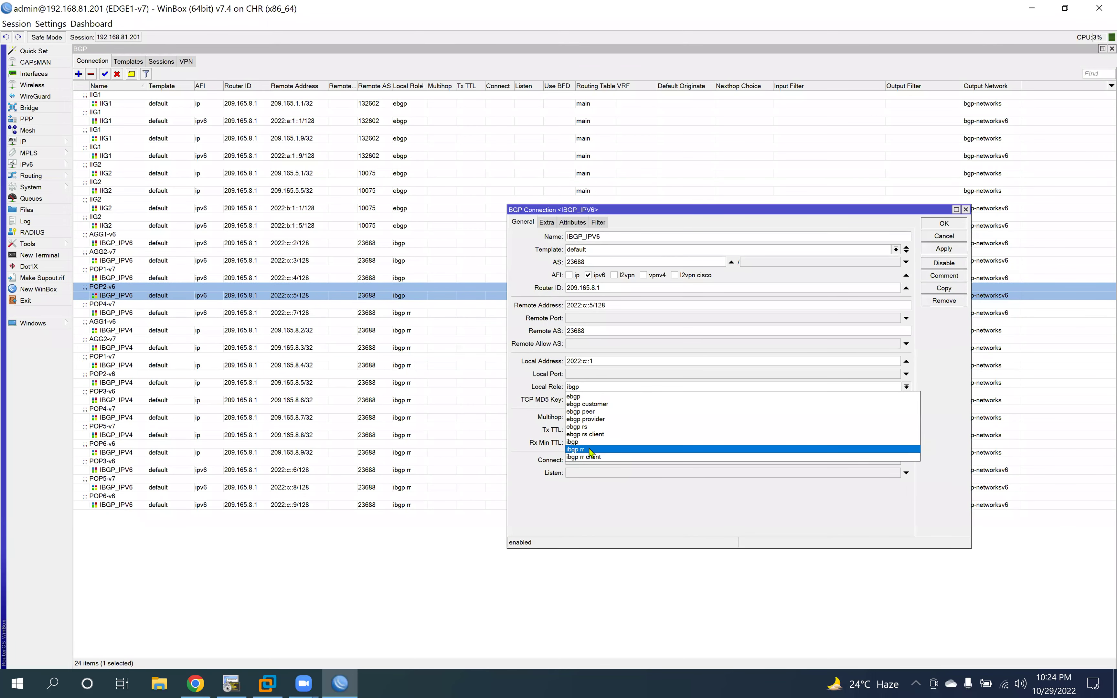
click(591, 449)
click(944, 224)
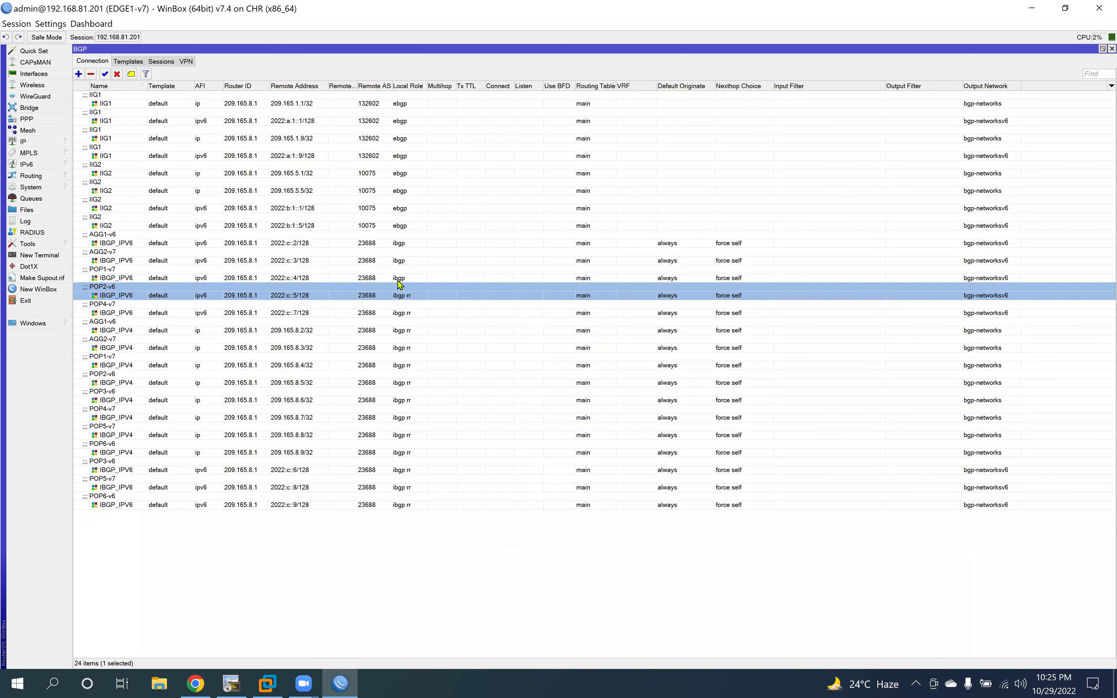
Step: Set the Local Role of the POP1-v7 IBGP_IPV6 connection to ibgp rr and save it
double_click(398, 278)
click(590, 387)
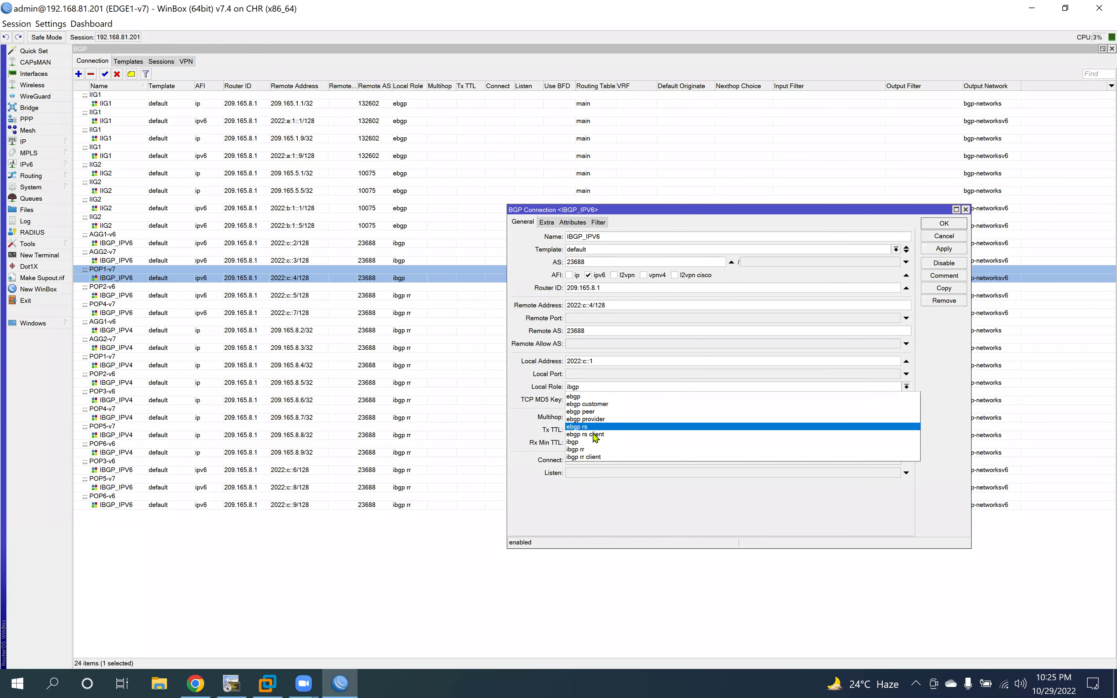
click(583, 449)
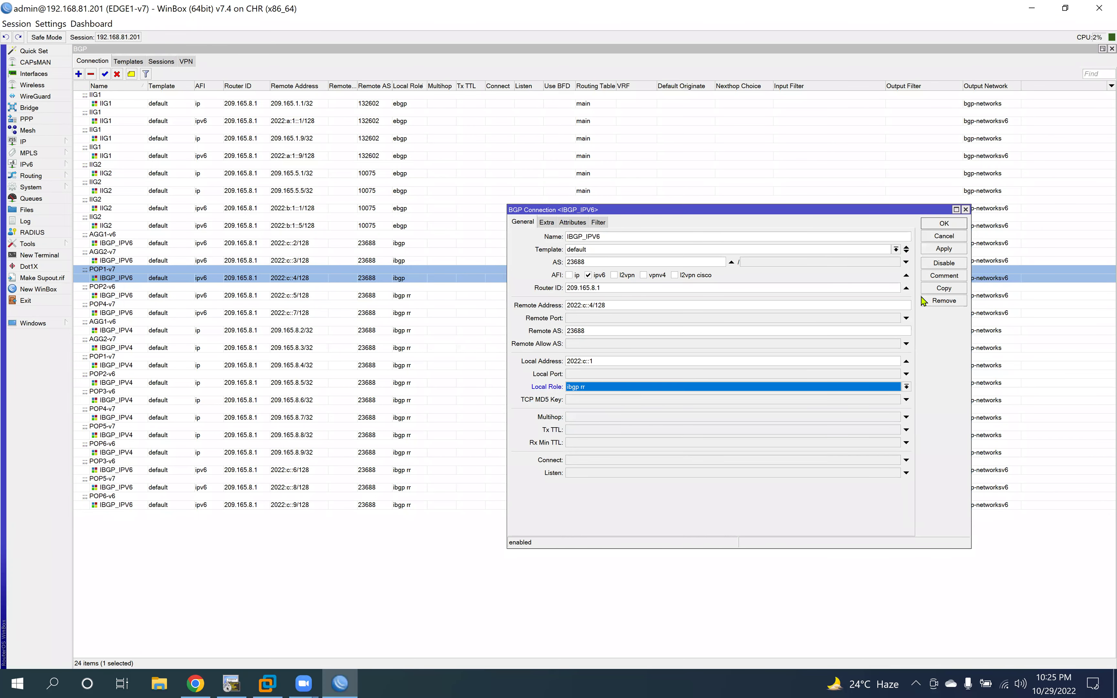
click(943, 249)
click(943, 224)
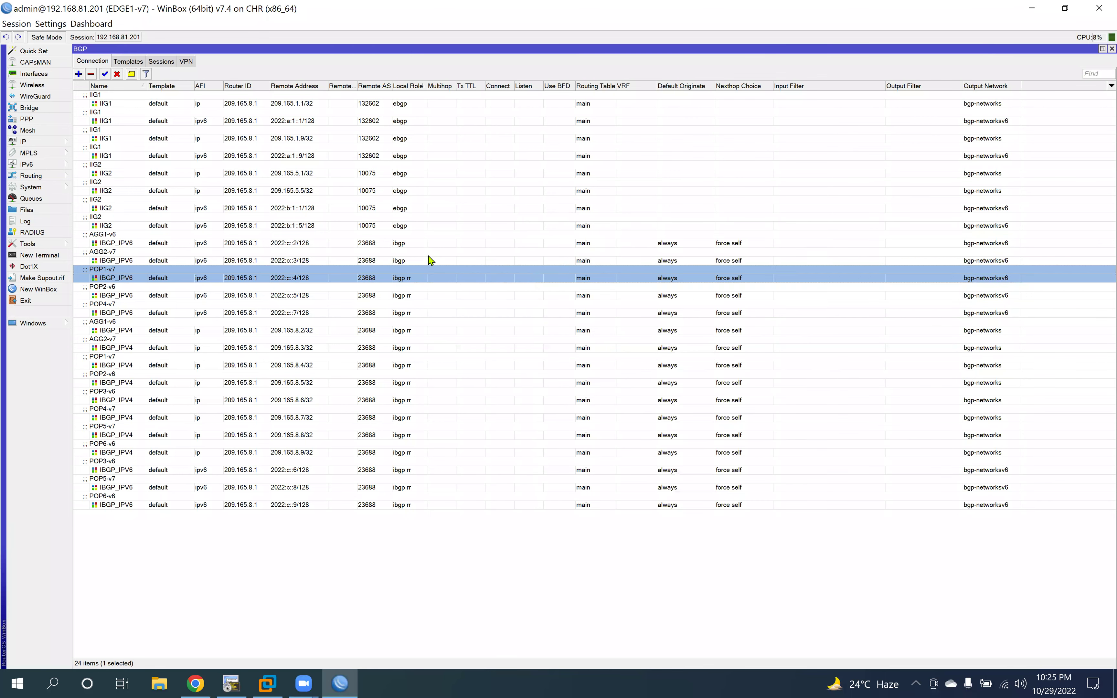
Step: Set the Local Role of the AGG2-v7 IBGP_IPV6 connection to ibgp rr and save it
double_click(442, 258)
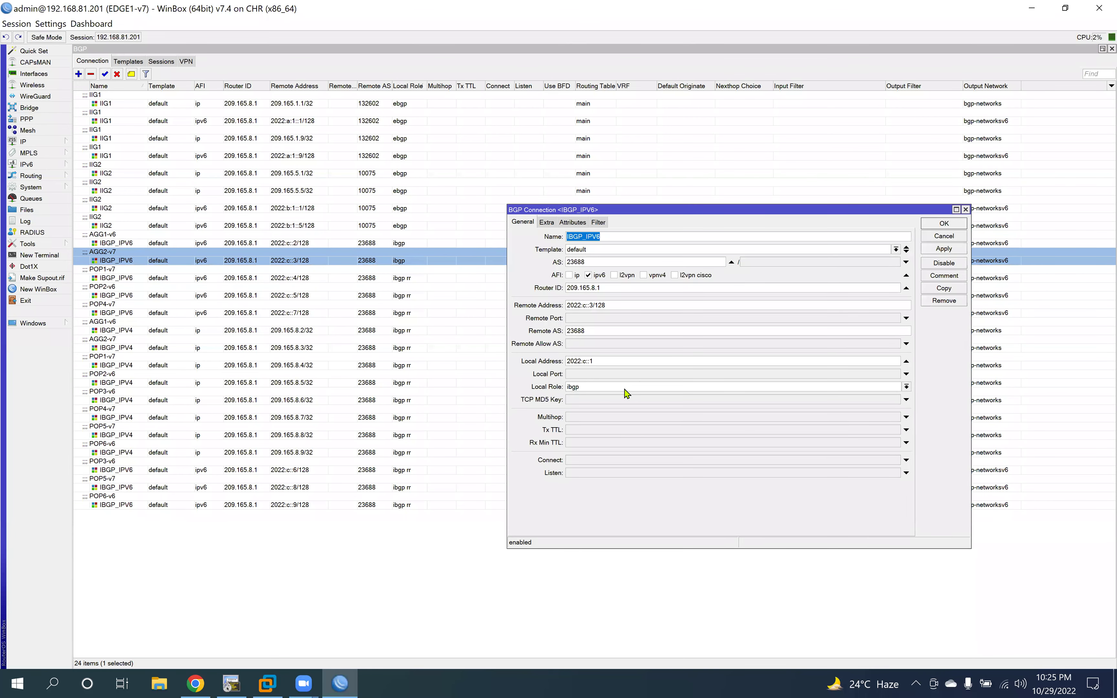
click(627, 388)
click(593, 450)
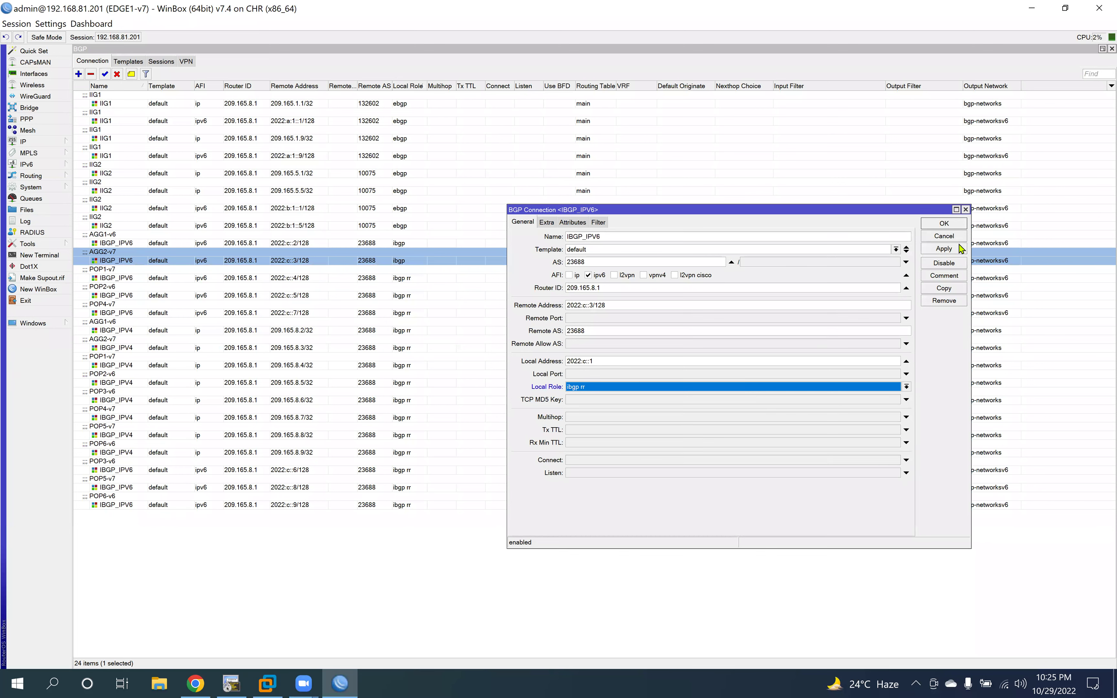
click(951, 228)
Step: Set the Local Role of the AGG1-v6 IBGP_IPV6 connection to ibgp rr and save it
double_click(428, 243)
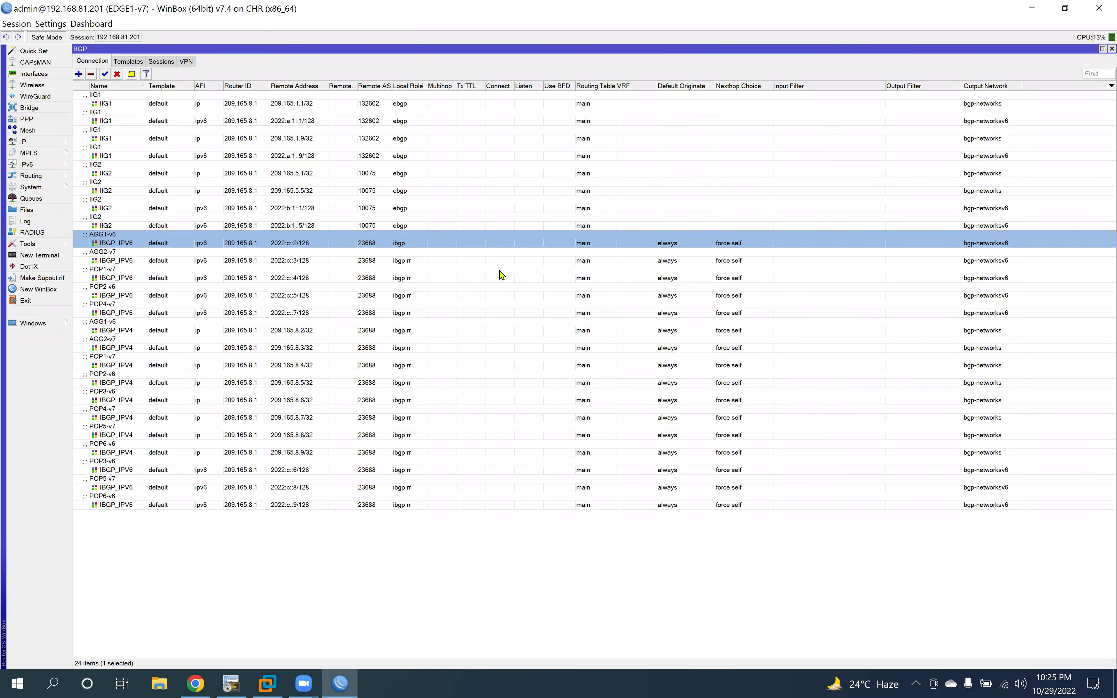
click(605, 388)
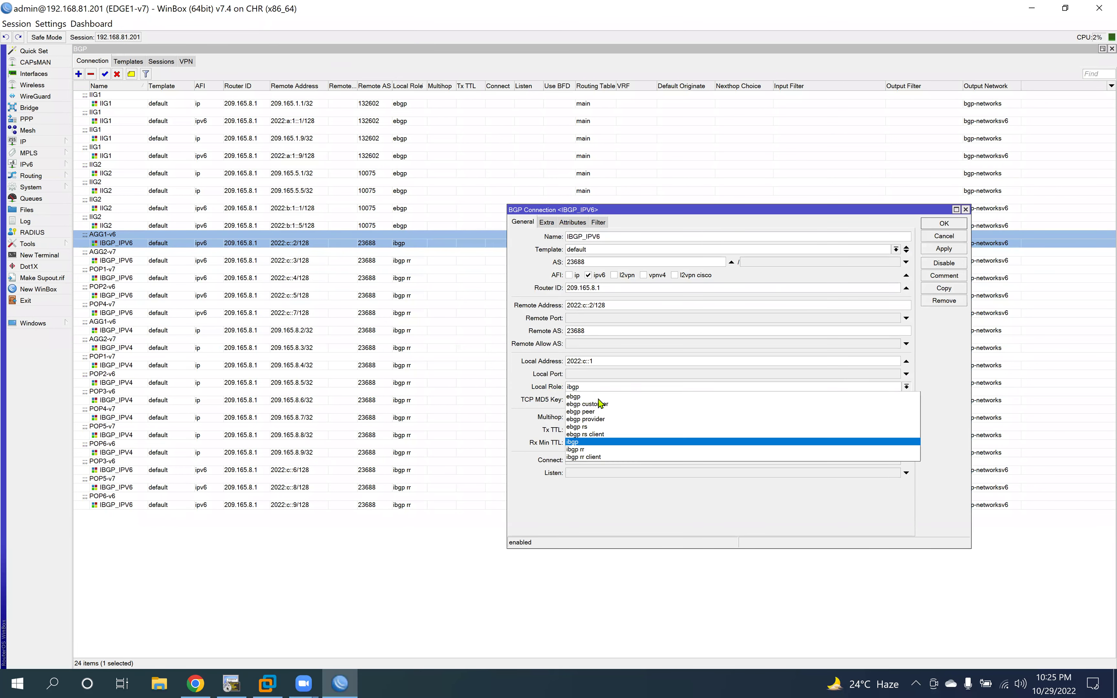
click(593, 448)
click(944, 224)
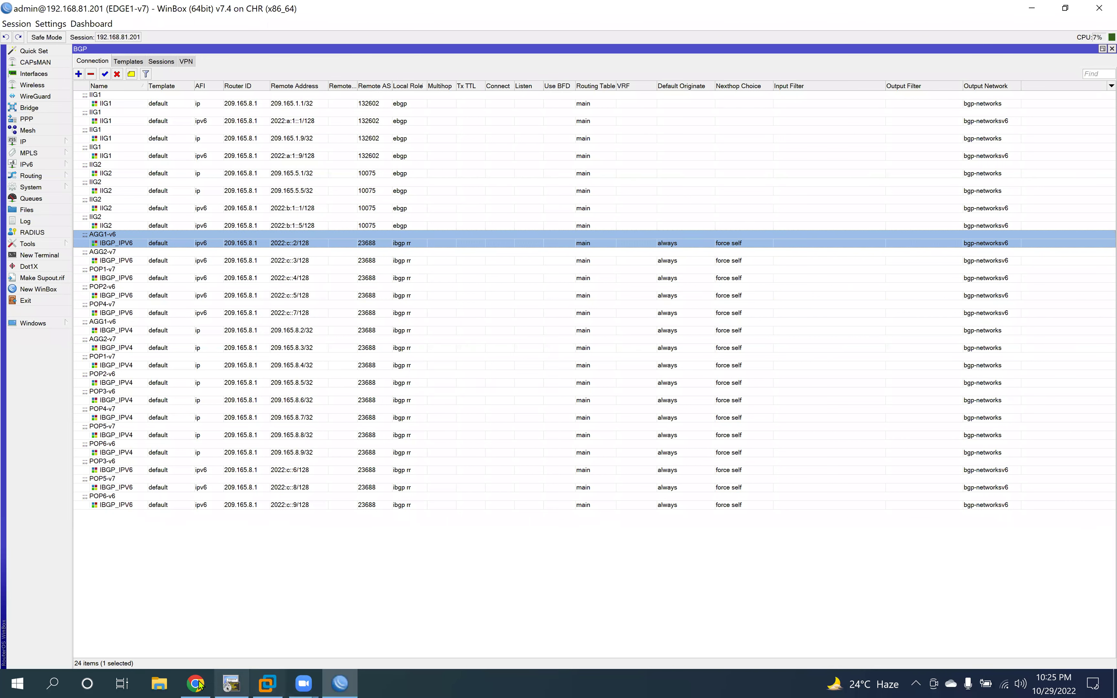
Step: Examine the EVE topology of AS 23688 in Chrome, from EDGE1-v7 down to the POP routers, and return to WinBox
key(alt+Tab)
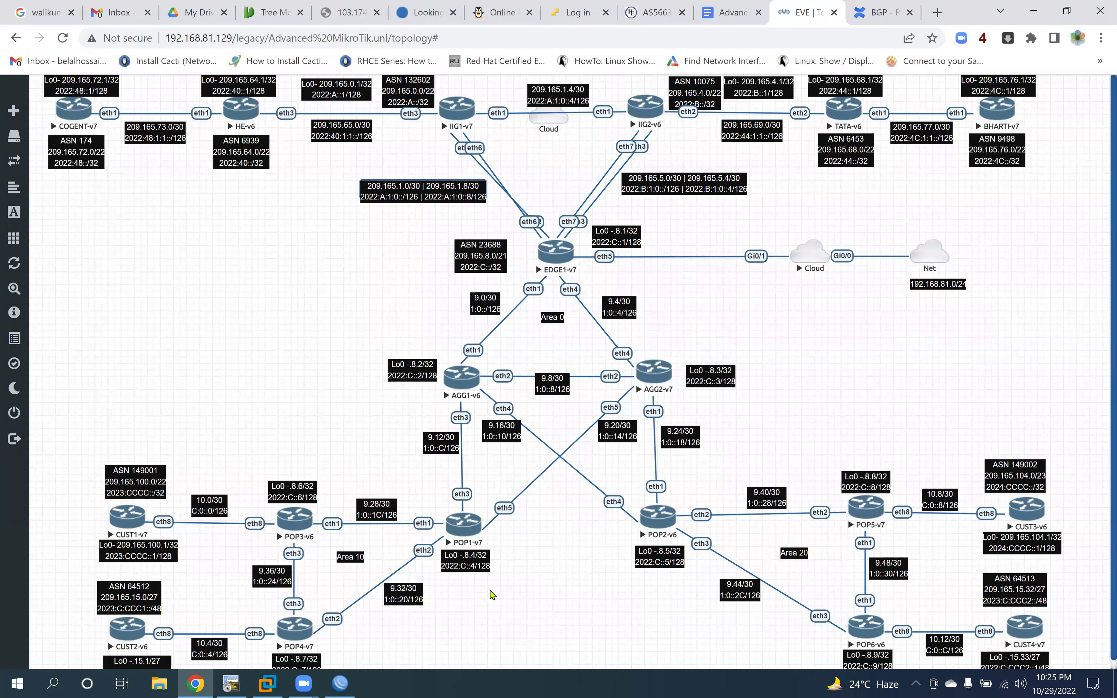
scroll(406, 462, down, 1)
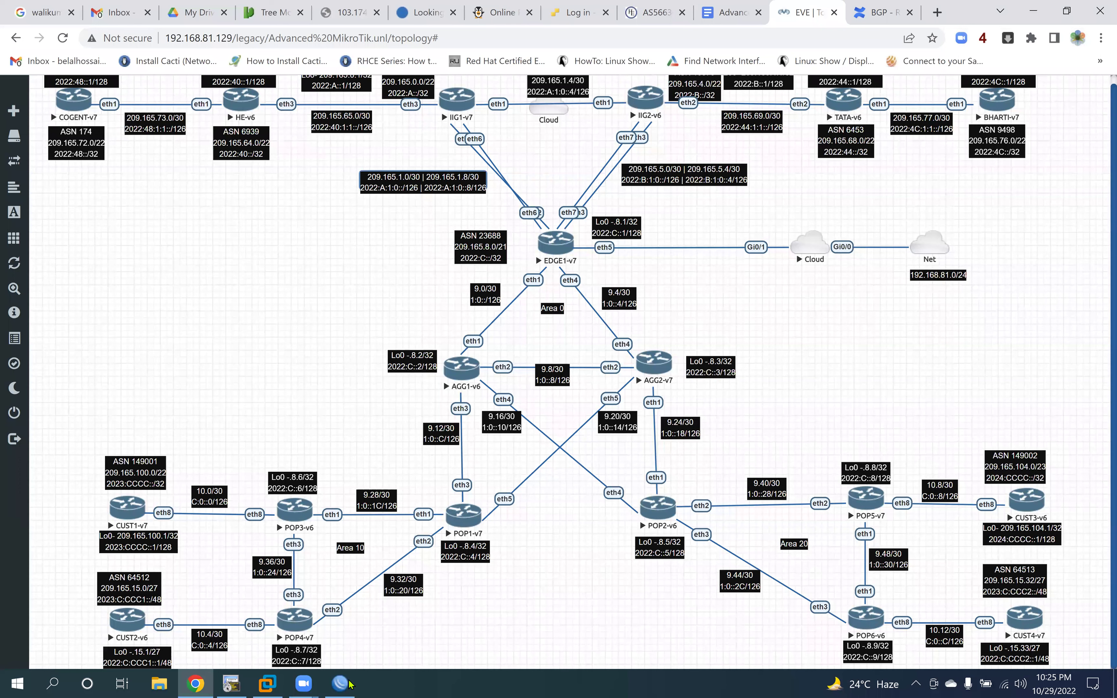
click(341, 683)
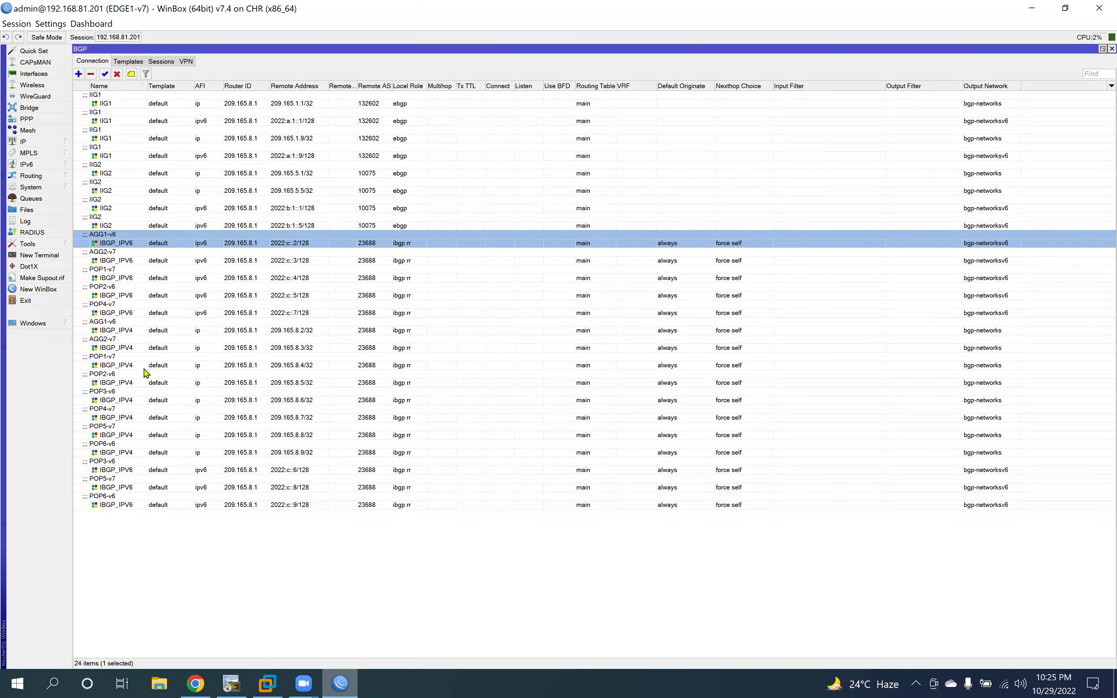
Step: Open a new WinBox login window and look up the forwarded port for AGG1-v6 in EDGE1-v7's firewall NAT rules
click(38, 289)
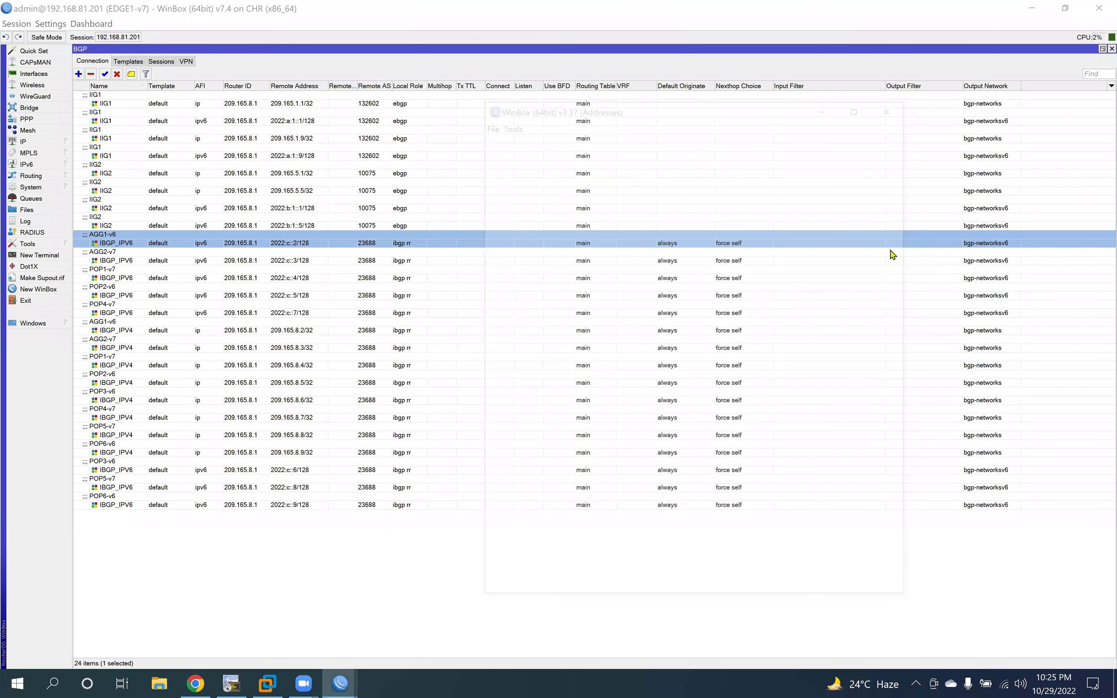
click(584, 139)
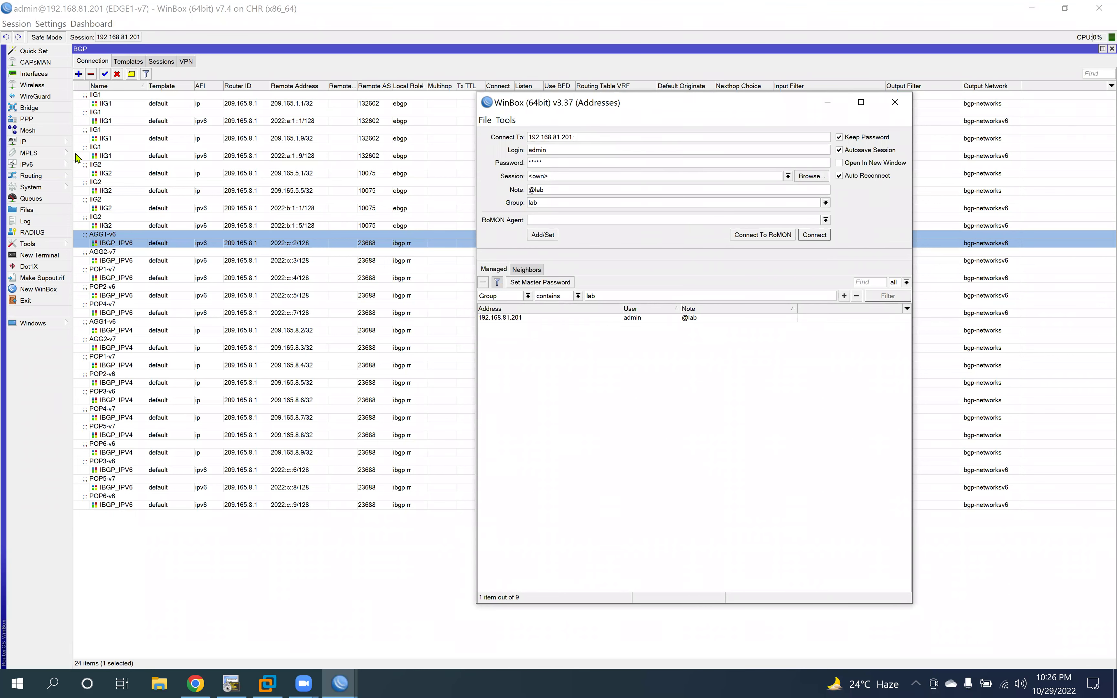
click(66, 144)
click(103, 221)
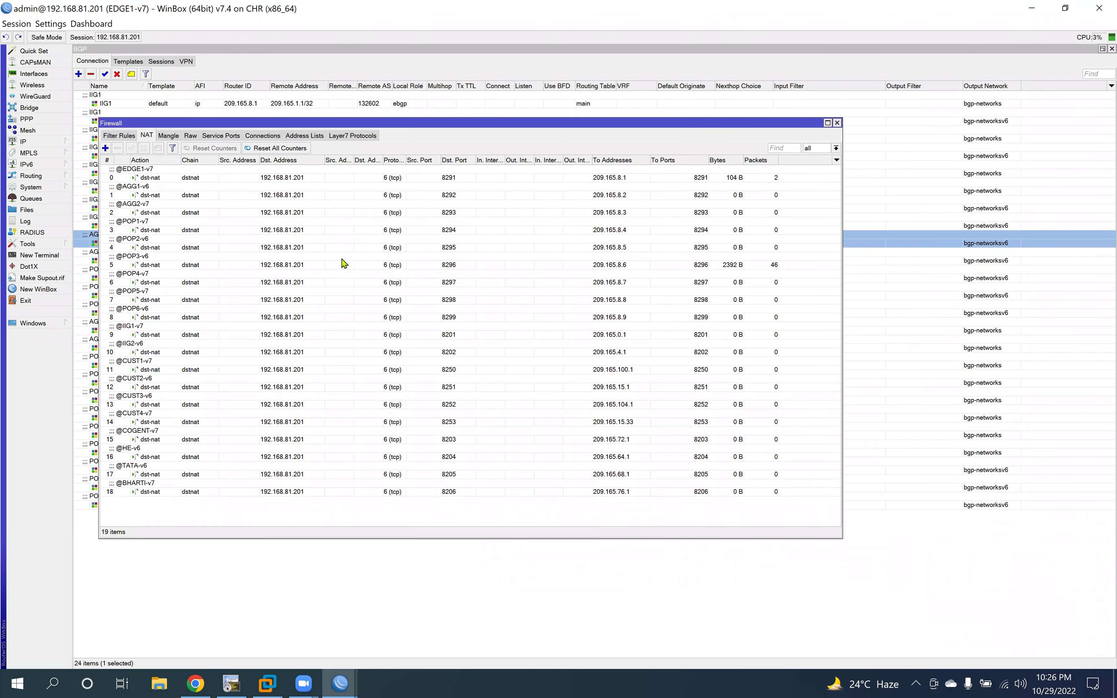
click(154, 193)
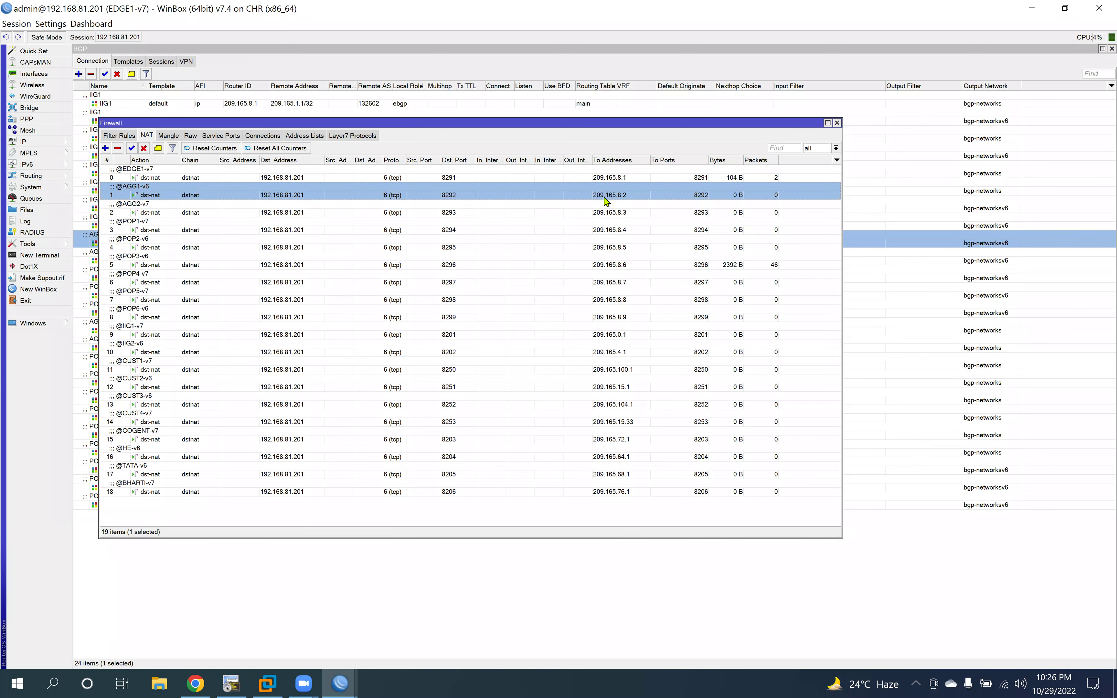
click(837, 123)
Step: Connect to AGG1-v6 from the waiting login window using the address 192.168.81.201:8292
mouse_move(342, 683)
click(422, 607)
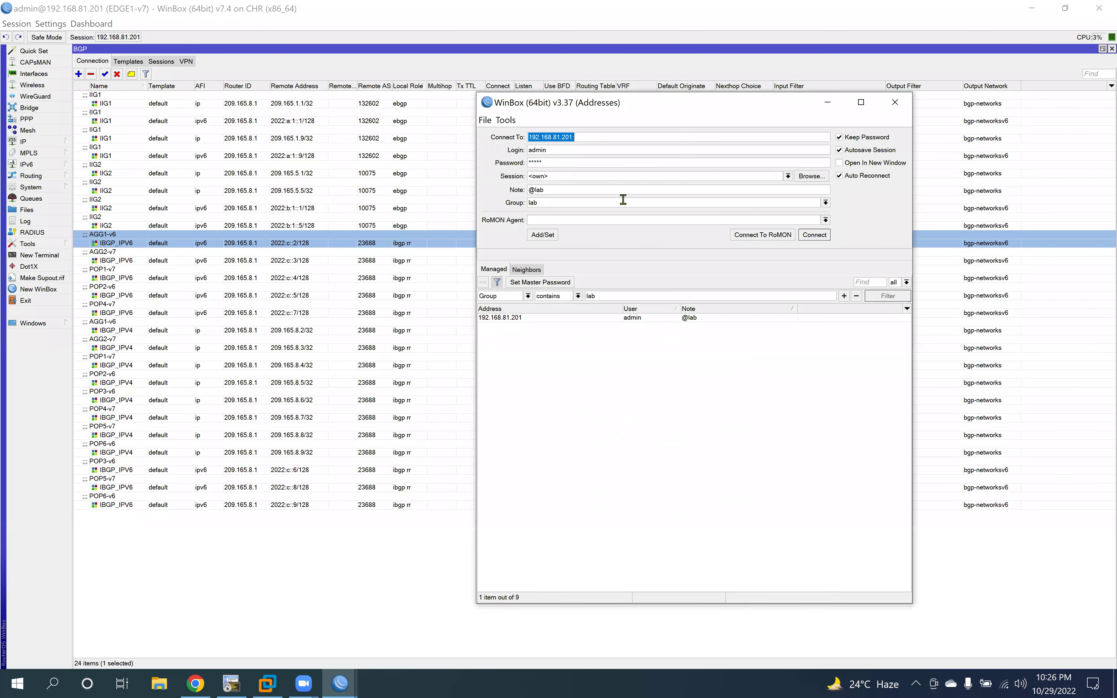
click(591, 137)
click(814, 235)
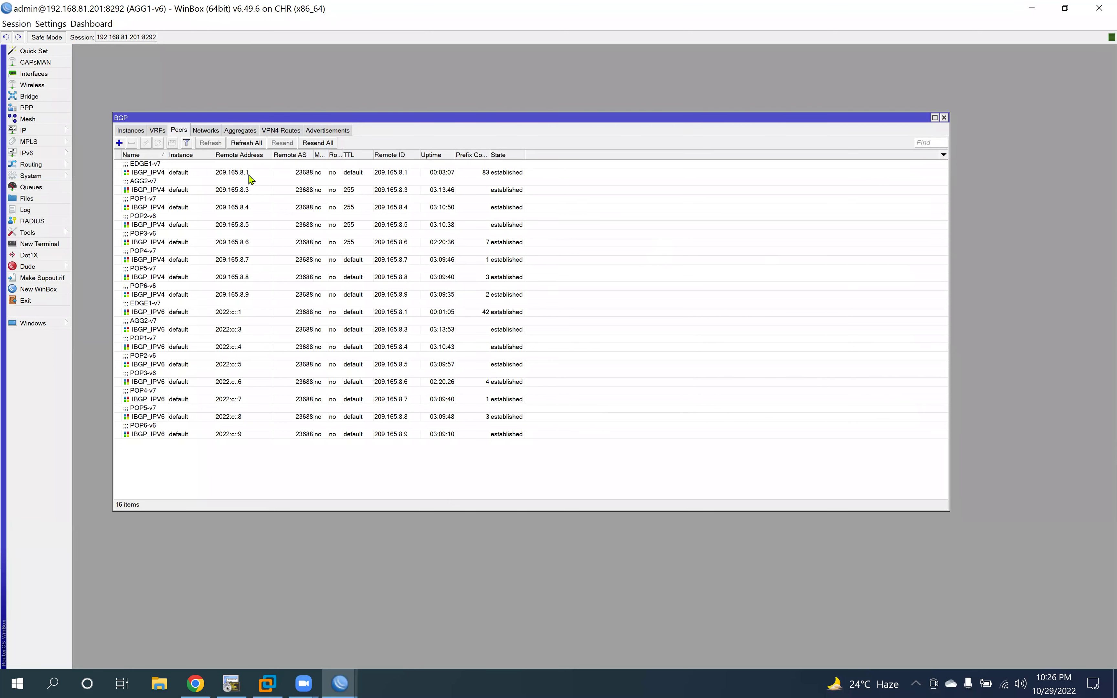
Step: Disable all IBGP_IPV4 peers on AGG1-v6 from AGG2-v7 through POP6-v6, excluding the EDGE1-v7 peer
click(262, 175)
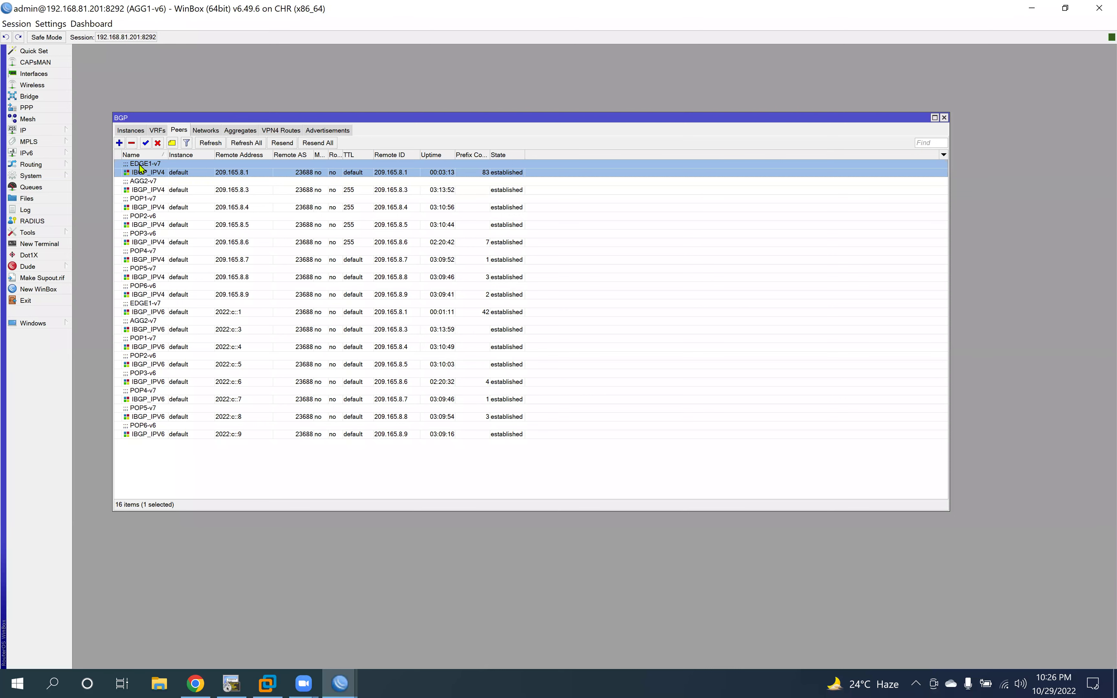
click(215, 193)
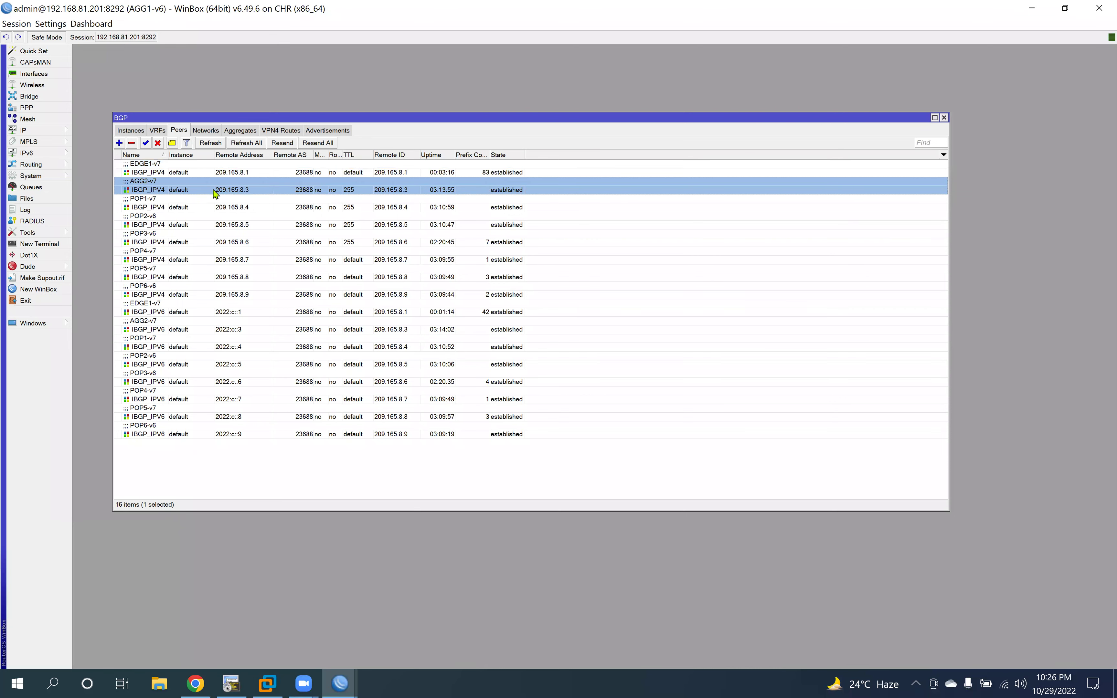
shift+click(230, 209)
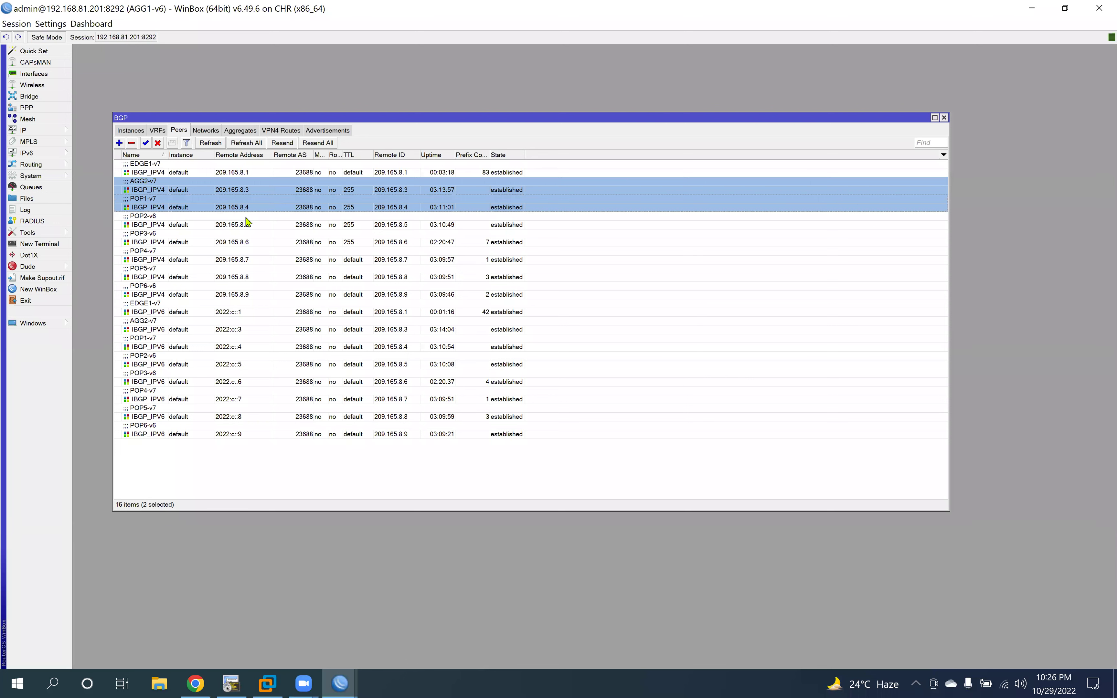
shift+click(250, 225)
shift+click(263, 244)
shift+click(263, 262)
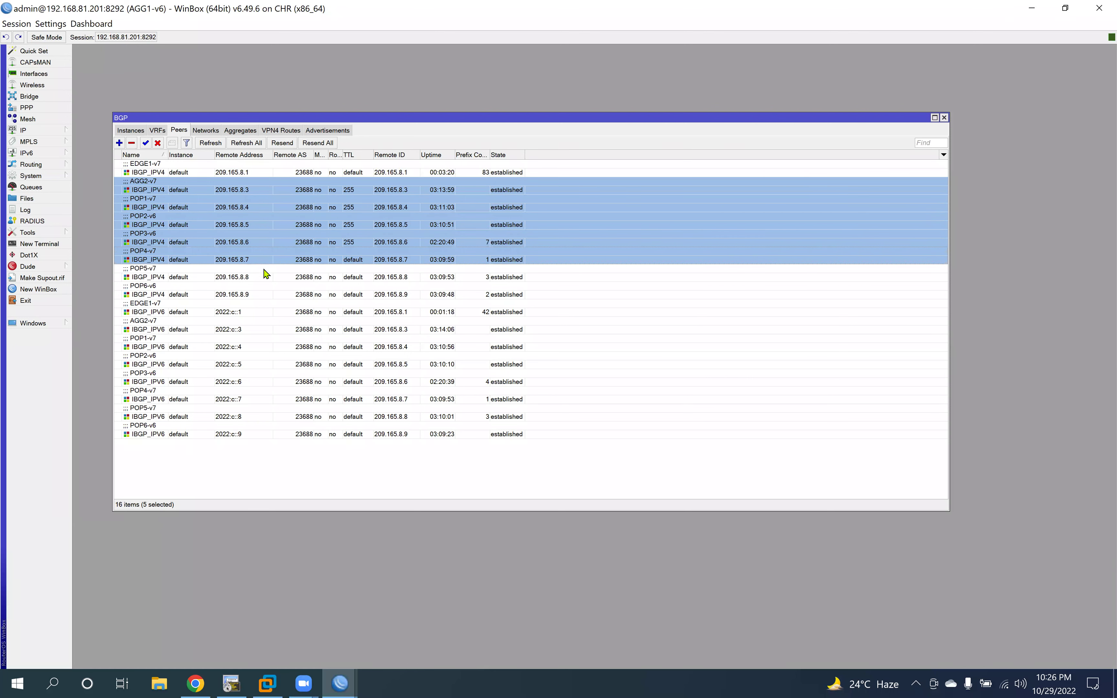
shift+click(264, 277)
shift+click(280, 291)
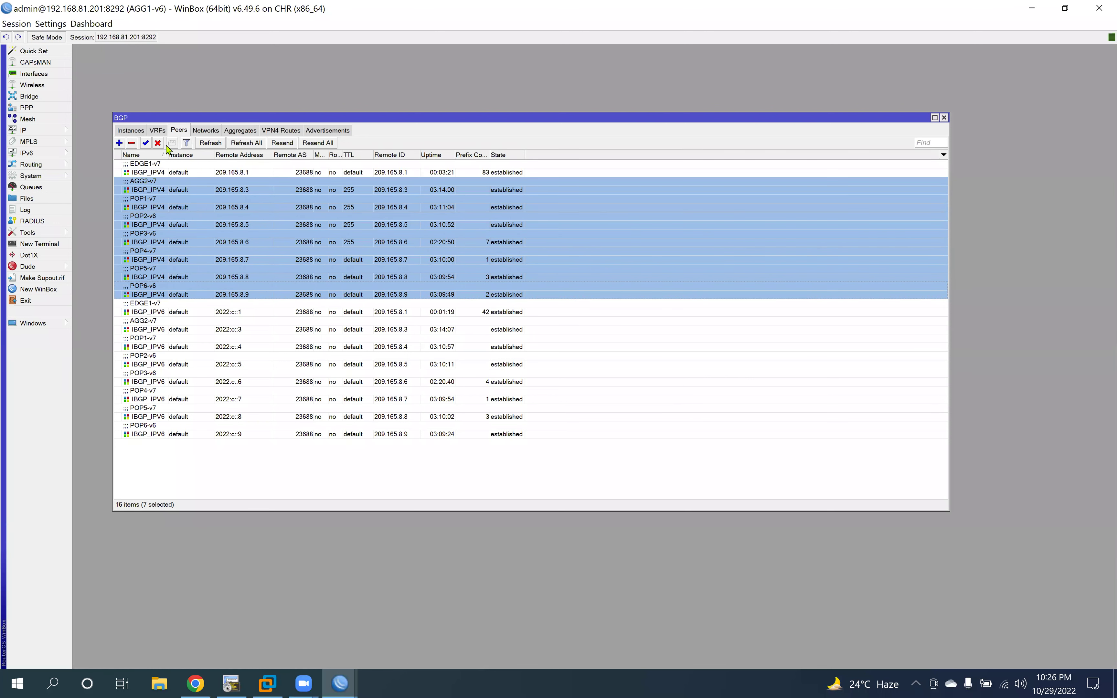
click(373, 173)
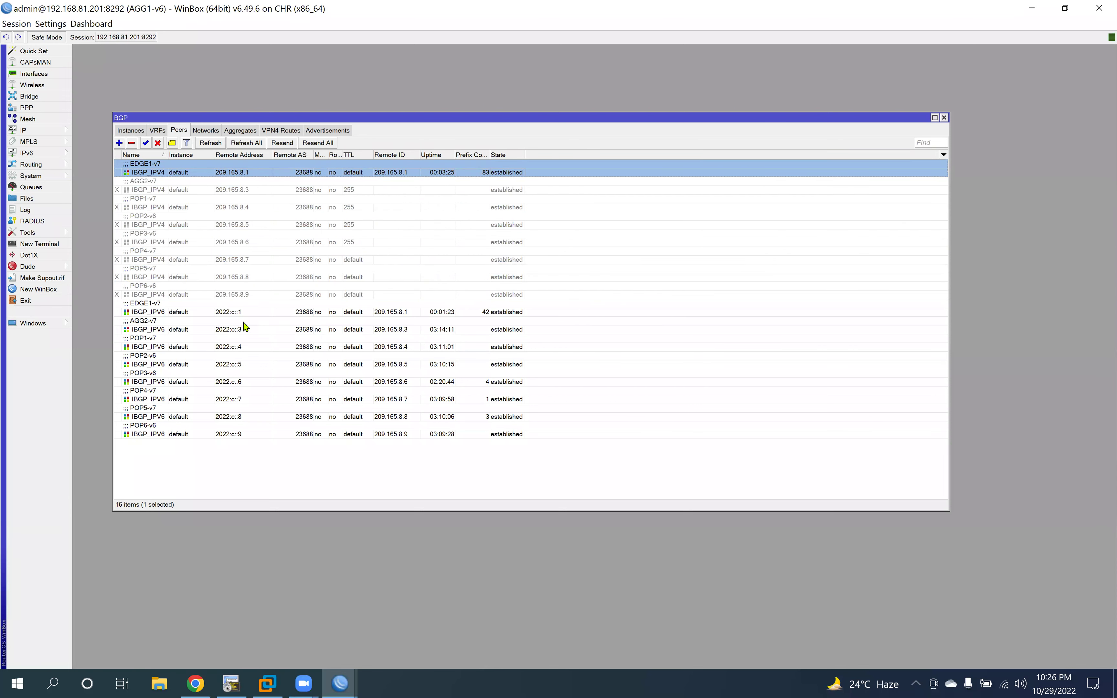
Step: Disable all IBGP_IPV6 peers on AGG1-v6 from AGG2-v7 through POP6-v6, excluding the EDGE1-v7 peer
click(290, 313)
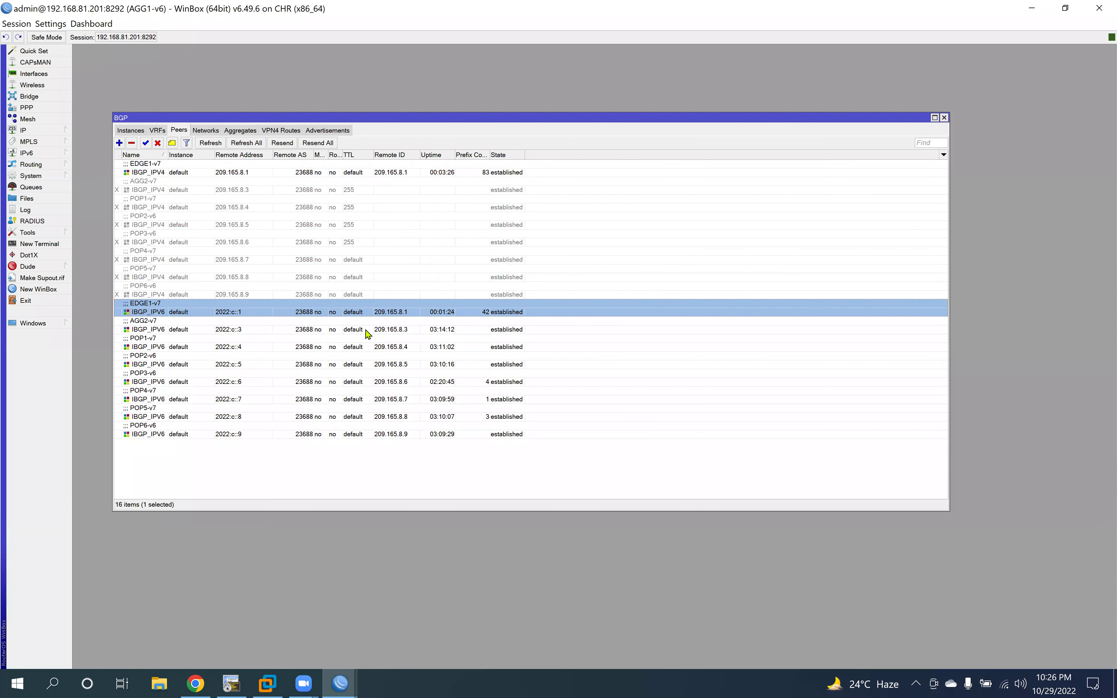
click(318, 331)
ctrl+click(315, 348)
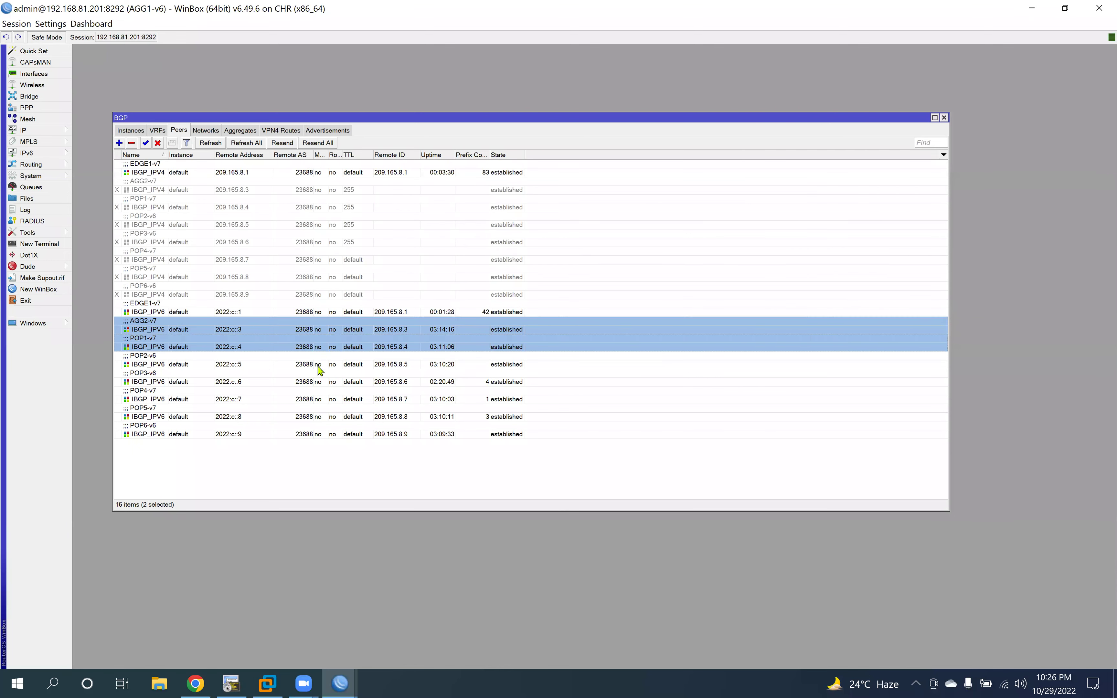
ctrl+click(319, 365)
ctrl+click(323, 390)
ctrl+click(317, 382)
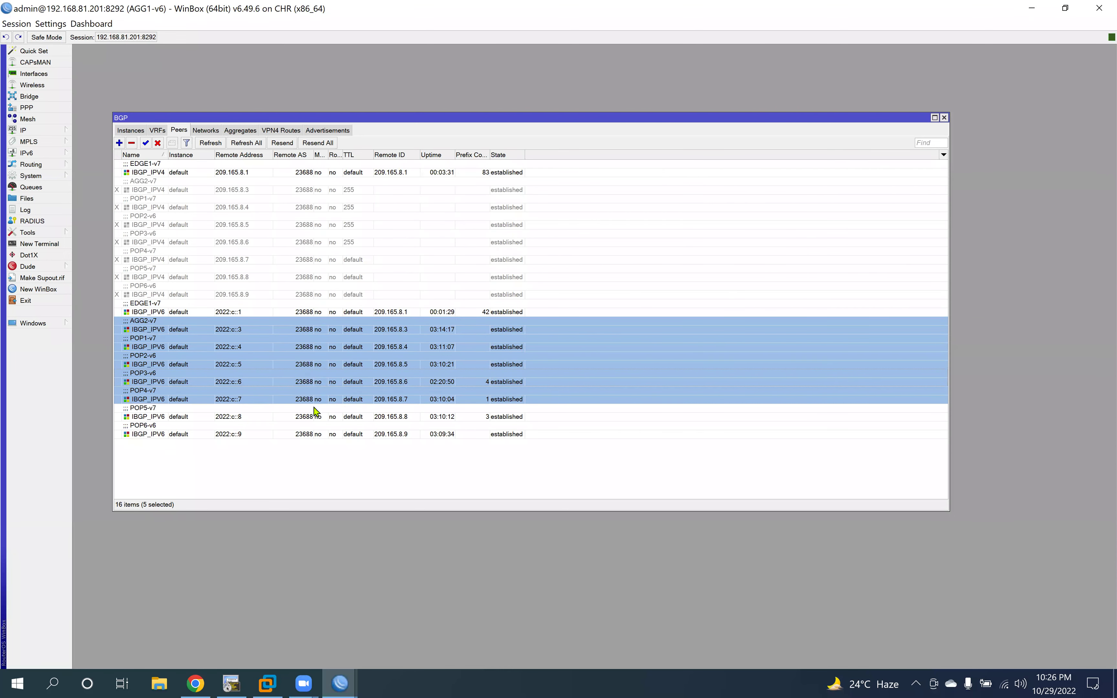
ctrl+click(316, 417)
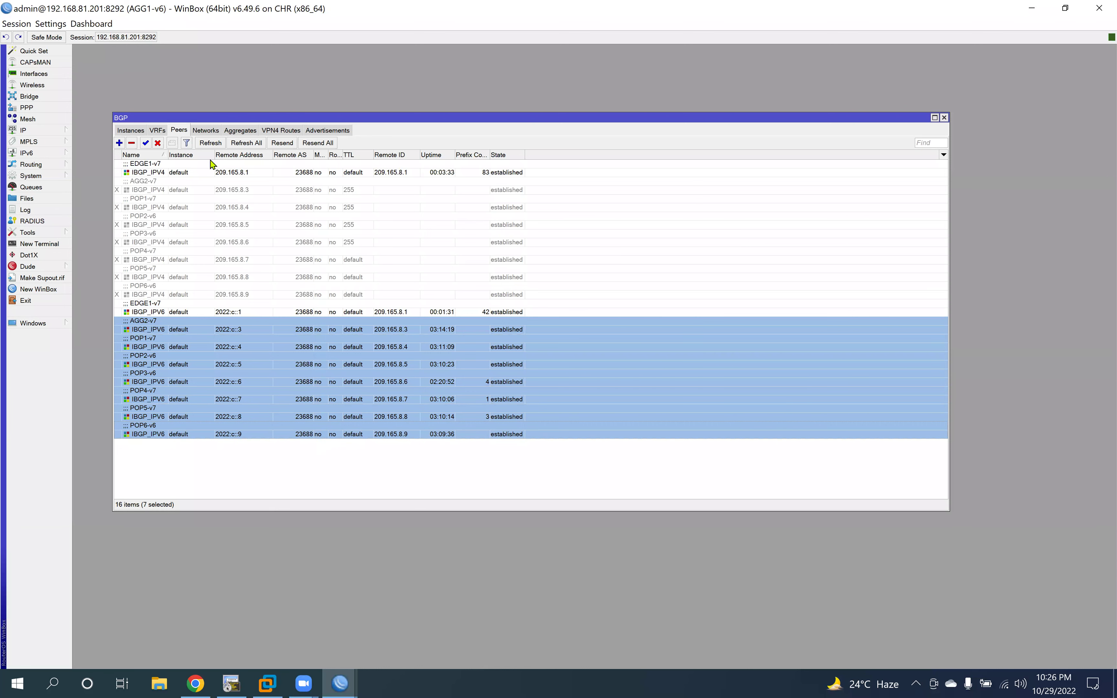
click(157, 143)
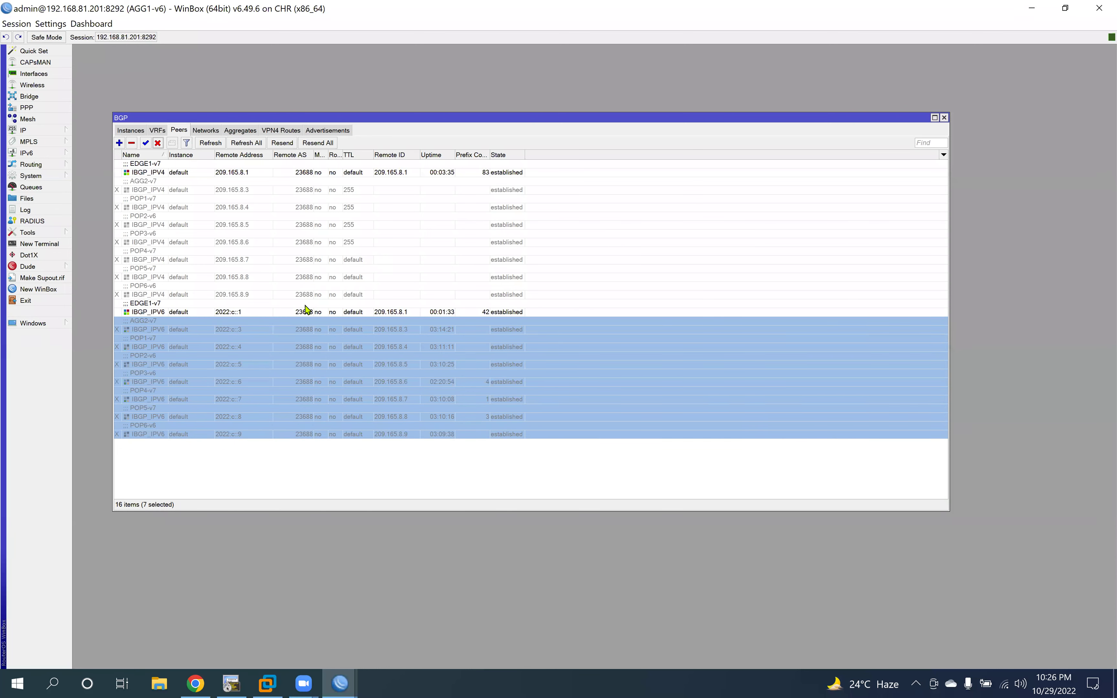
click(308, 315)
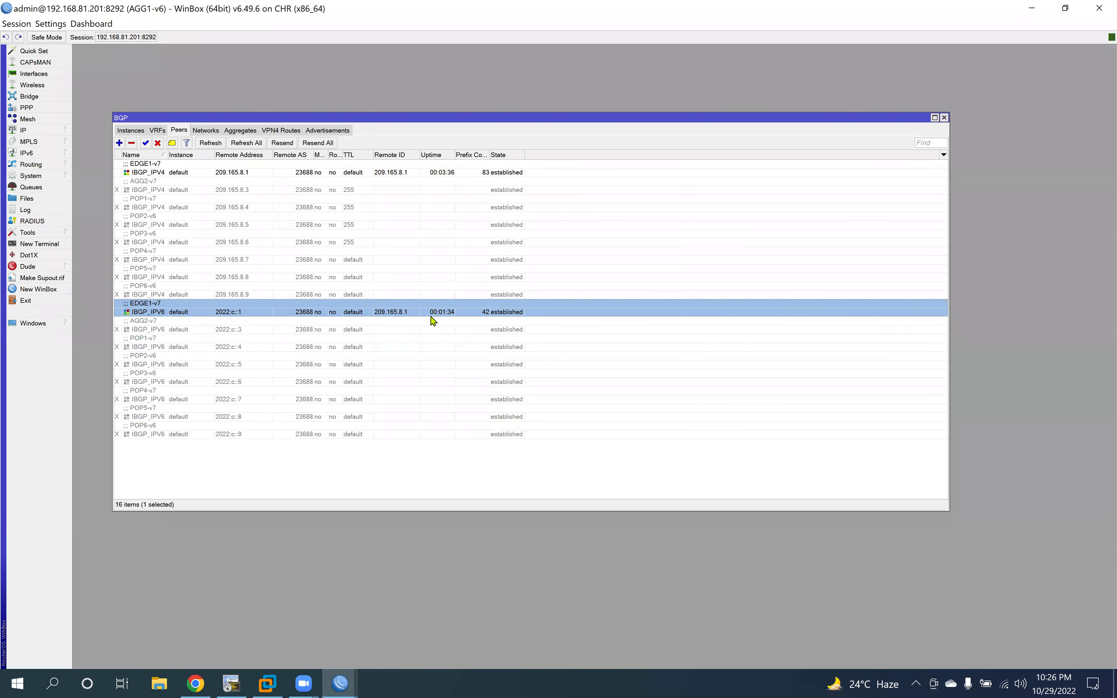
Step: Check the General and Advanced settings of the EDGE1-v7 IBGP_IPV4 peer, make sure Route Reflect is off, and save it
double_click(271, 172)
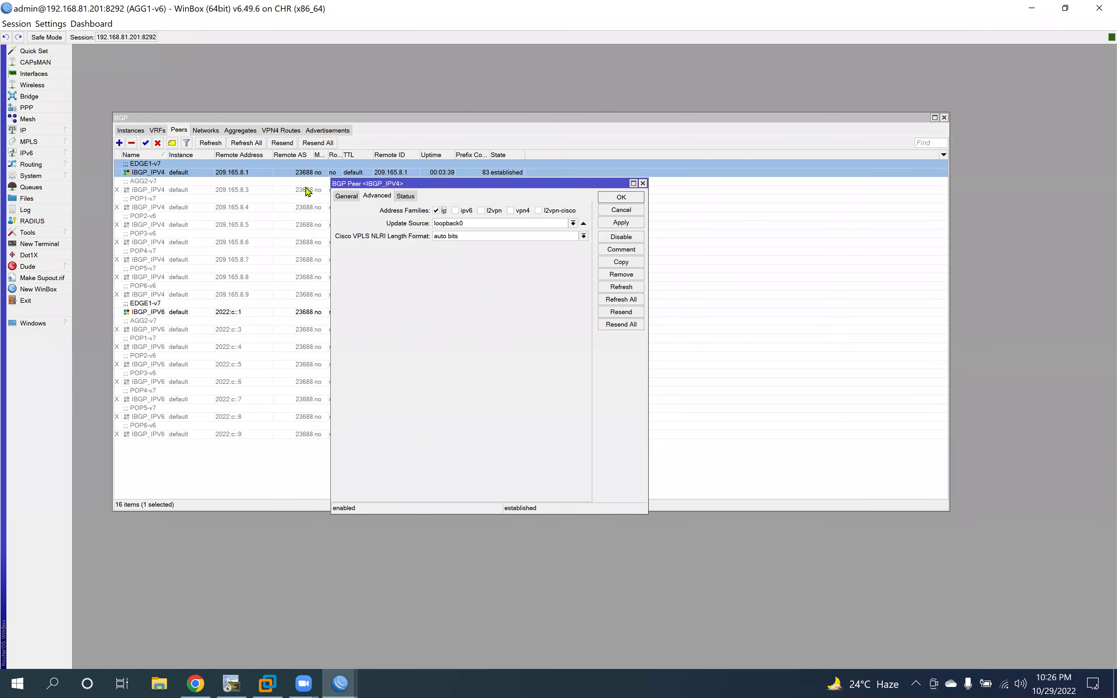
click(345, 197)
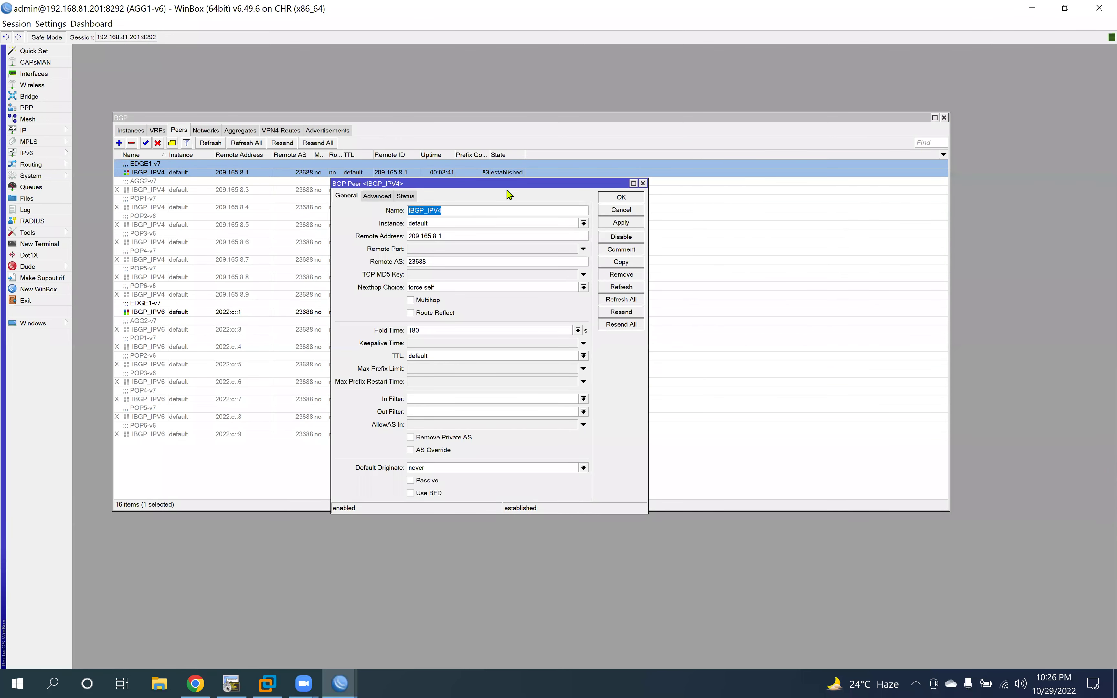
drag(488, 184, 598, 216)
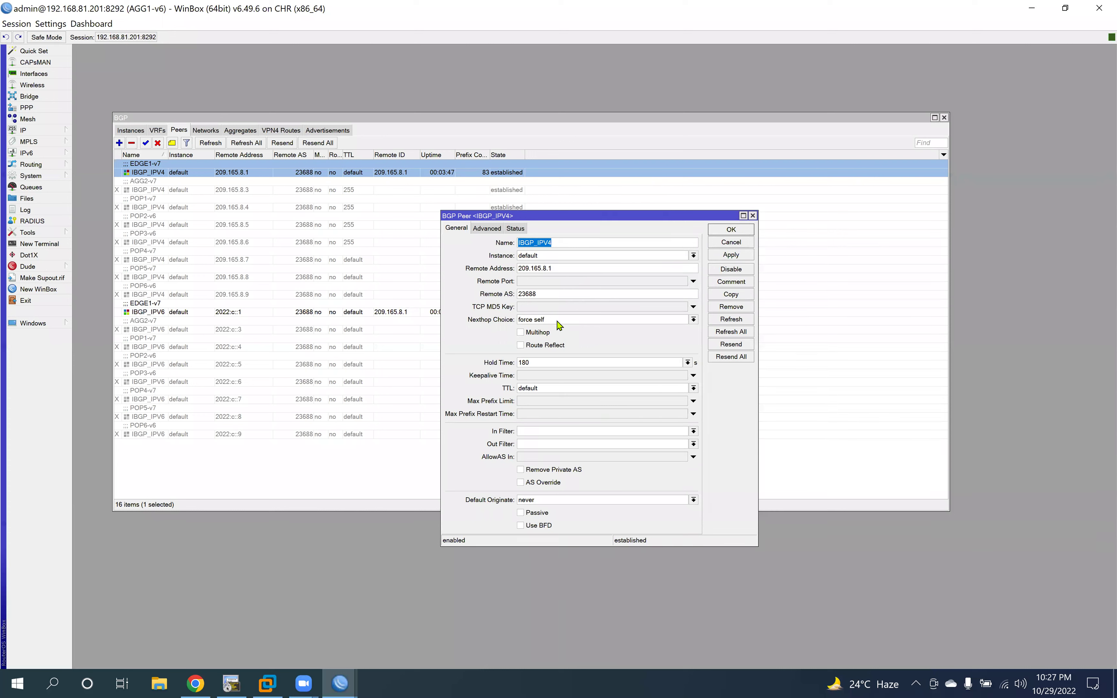
click(521, 345)
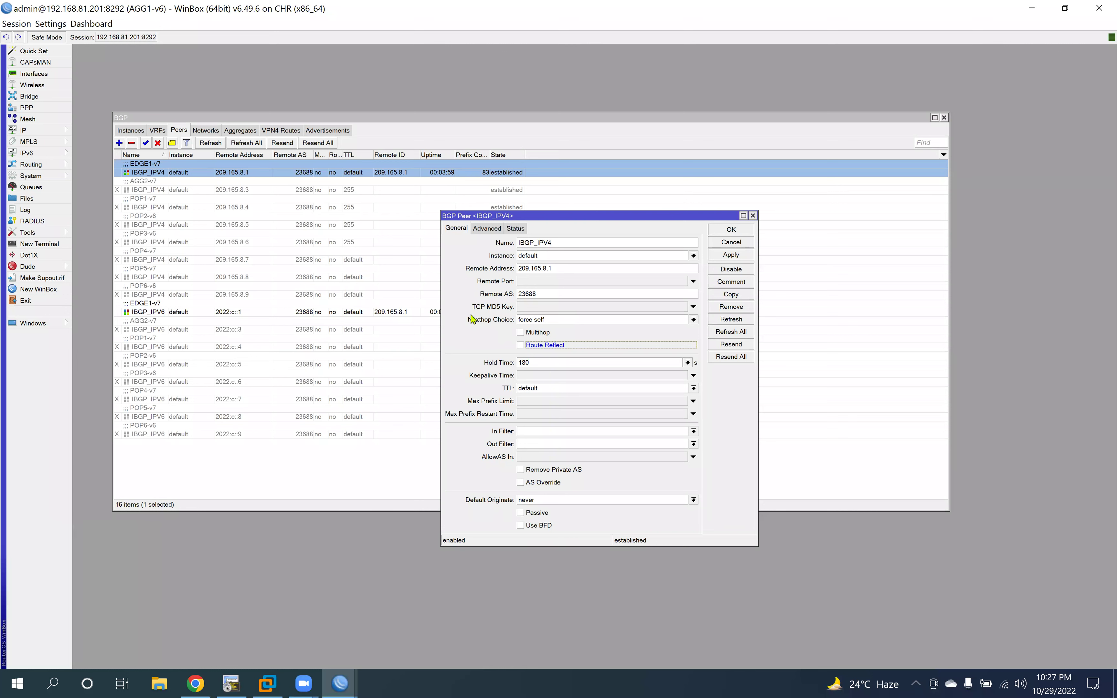
click(488, 230)
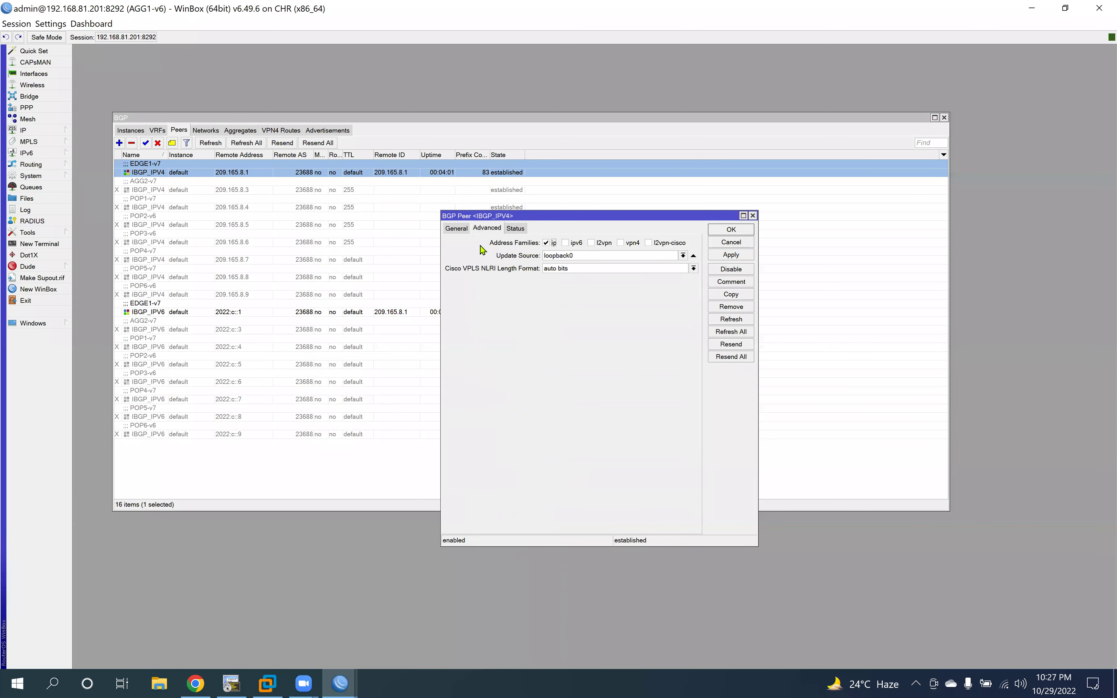
click(462, 233)
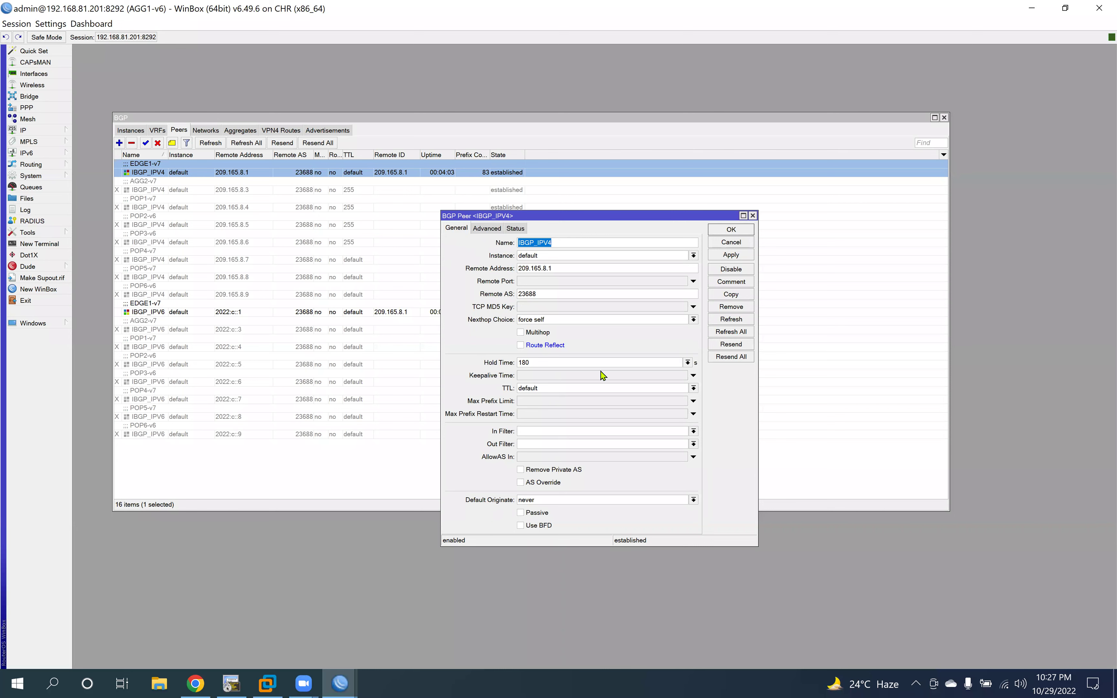
click(737, 231)
Step: Make sure Route Reflect is off for the EDGE1-v7 IBGP_IPV6 peer and save it
double_click(346, 312)
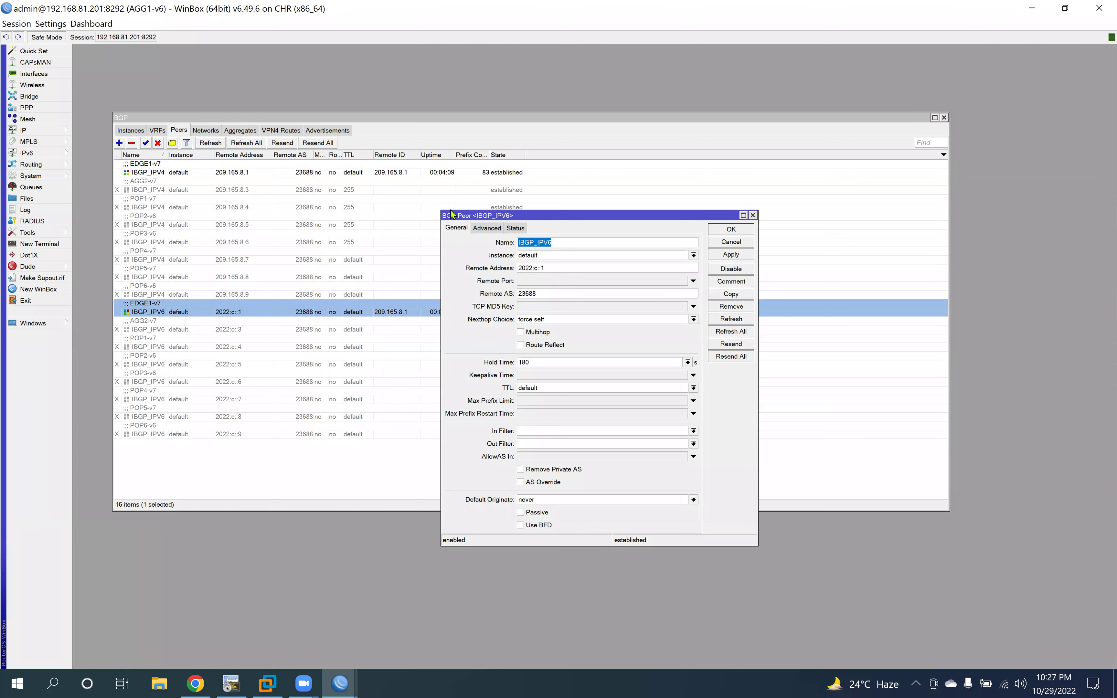
click(521, 345)
click(520, 346)
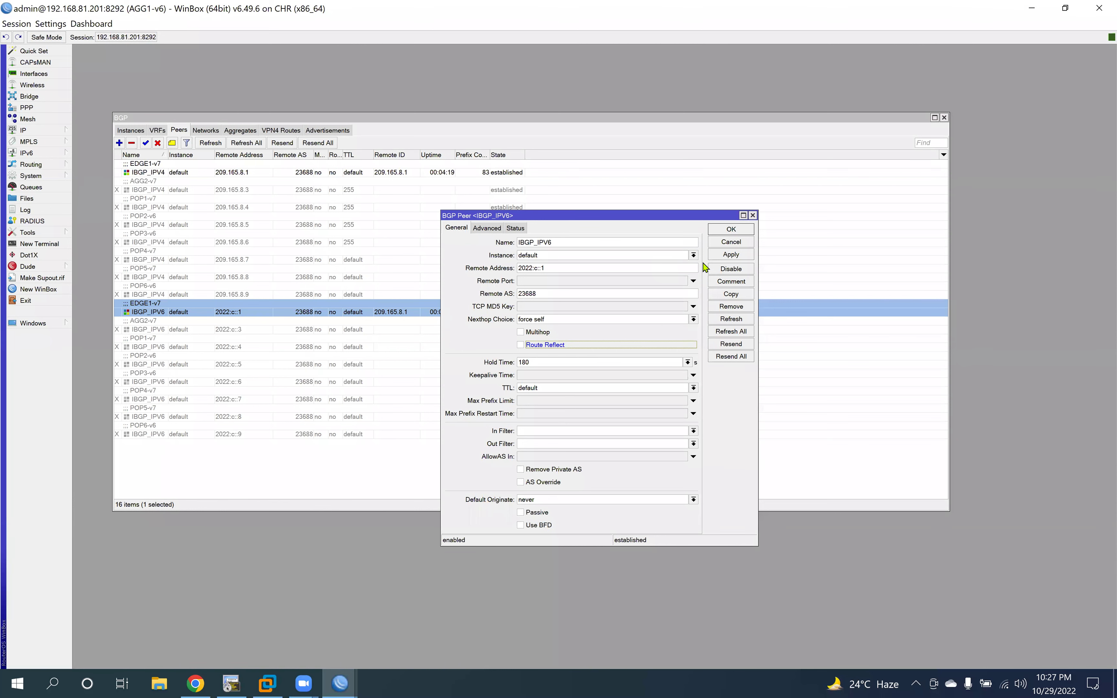
click(732, 230)
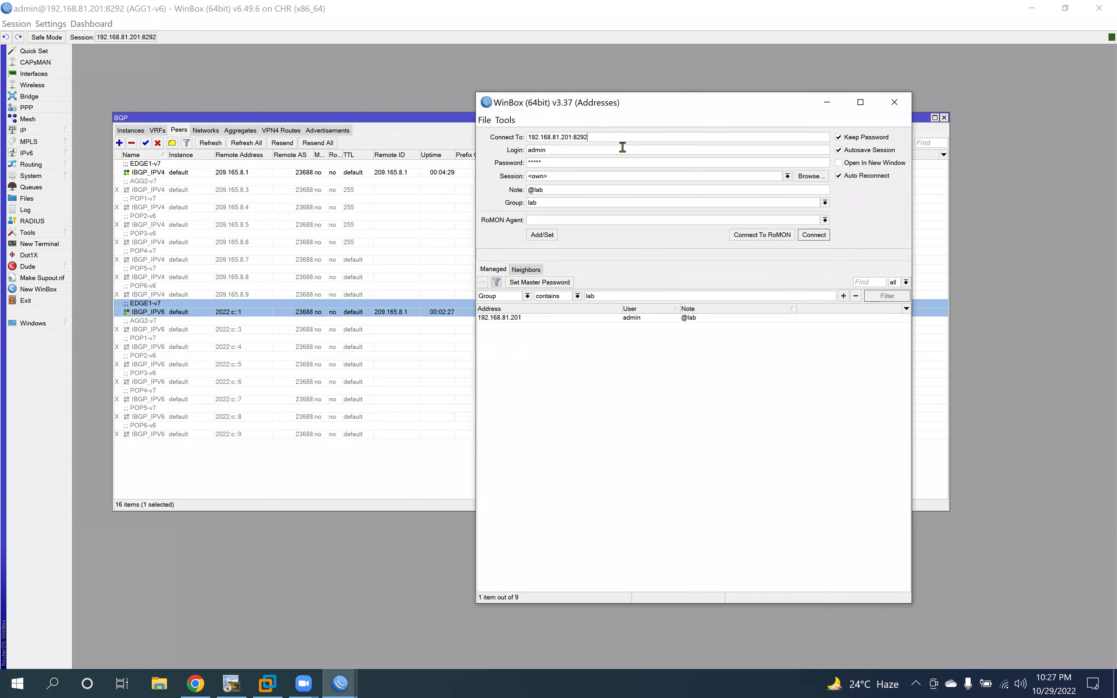
Step: Connect to AGG2-v7 at 192.168.81.201:8293 and disable its IBGP_IPV4 connections from AGG1-v6 through POP6-v6, excluding EDGE1-v7
click(811, 236)
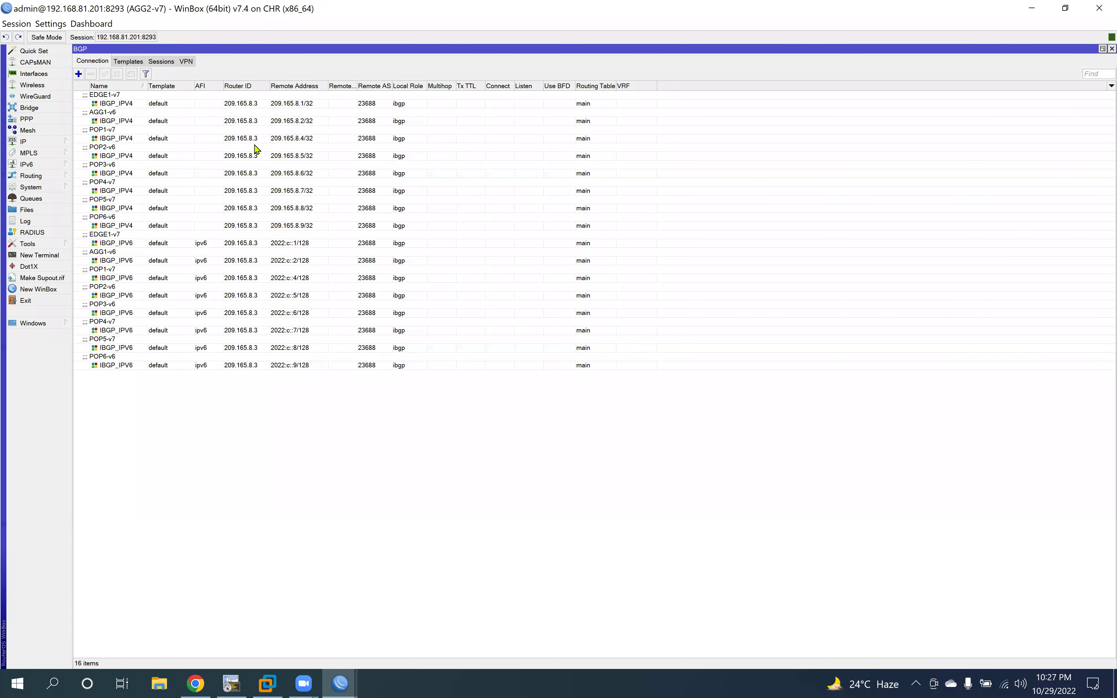
click(295, 108)
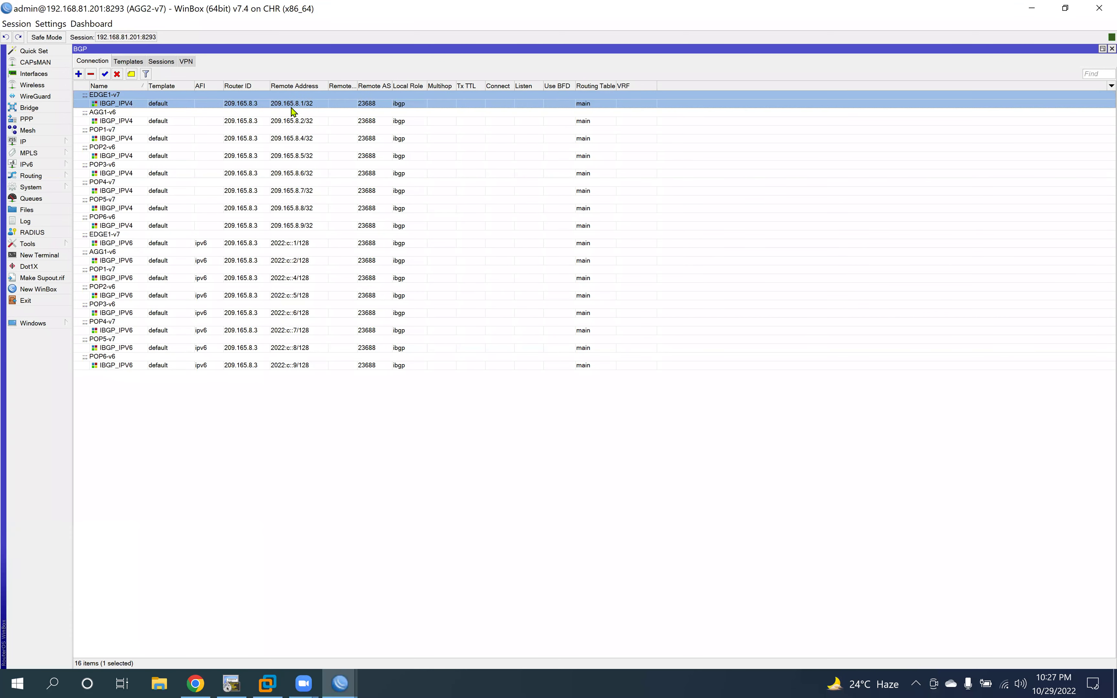
click(286, 122)
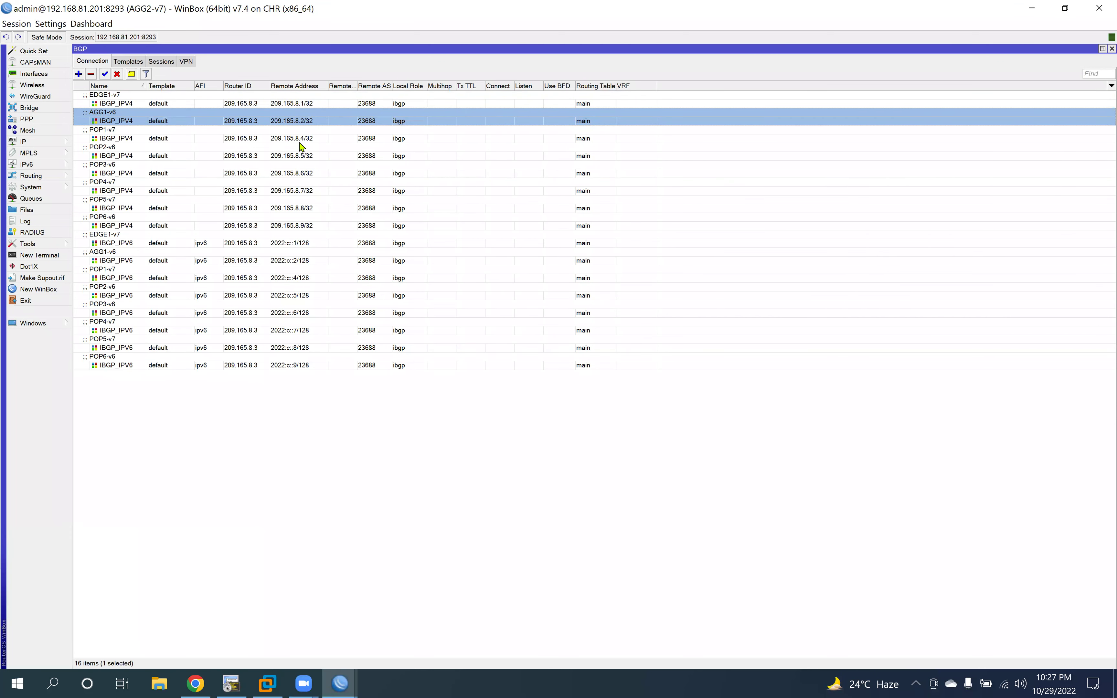
drag(299, 139, 324, 214)
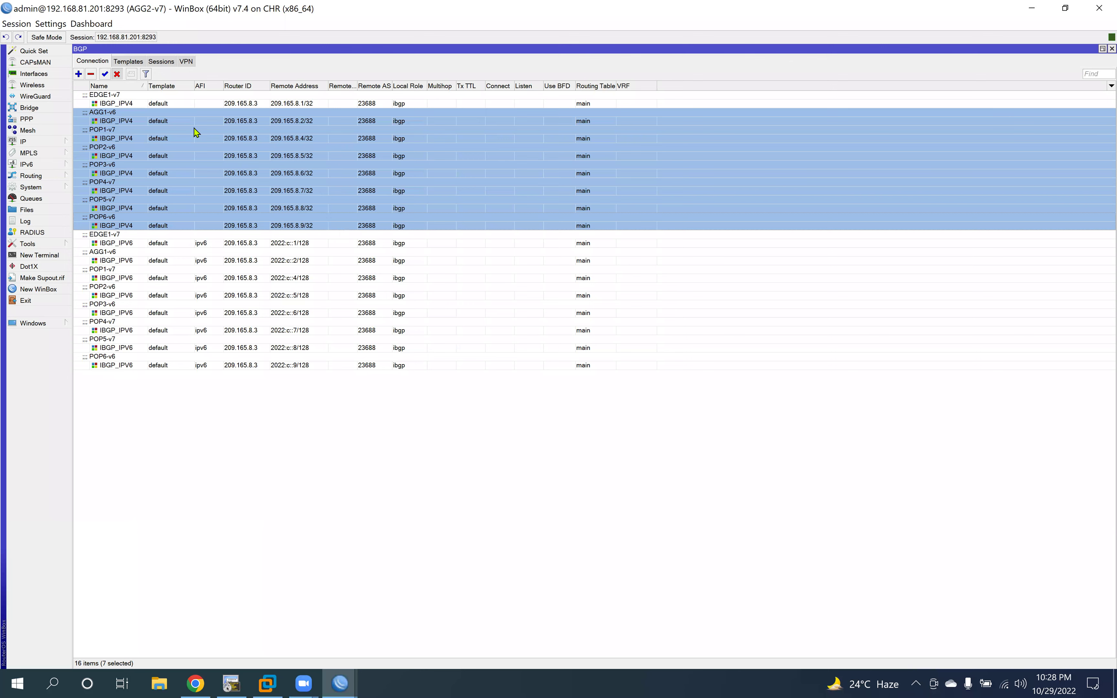
Step: Disable the IBGP_IPV6 connections on AGG2-v7 from AGG1-v6 through POP6-v6, excluding EDGE1-v7
click(288, 244)
drag(299, 263, 312, 339)
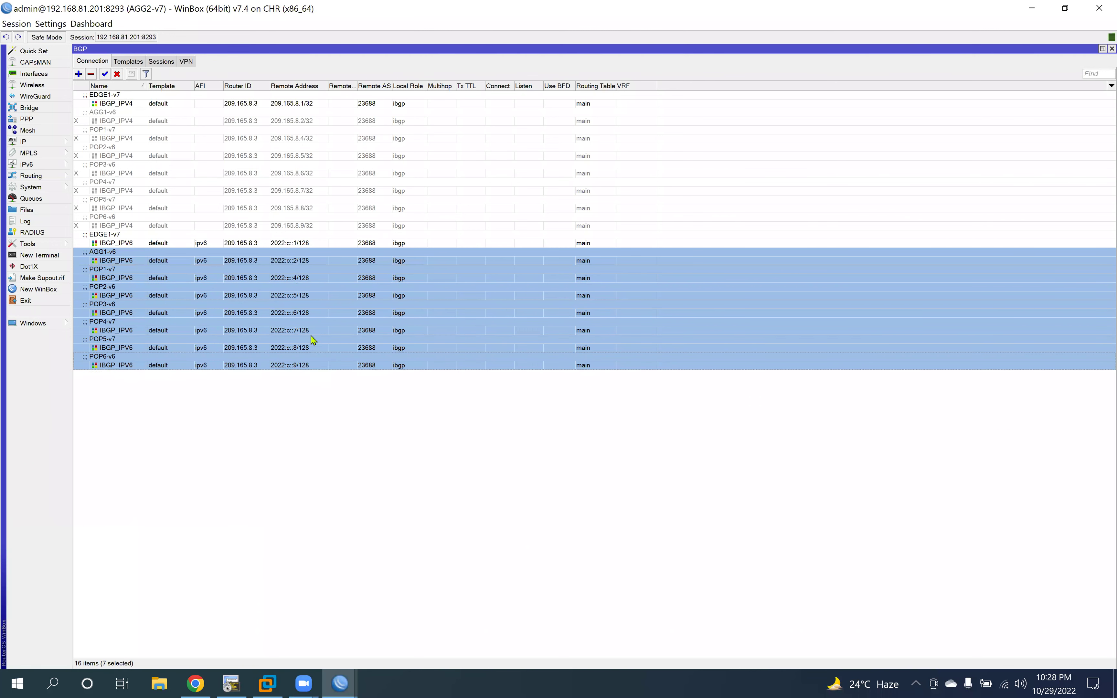
click(116, 74)
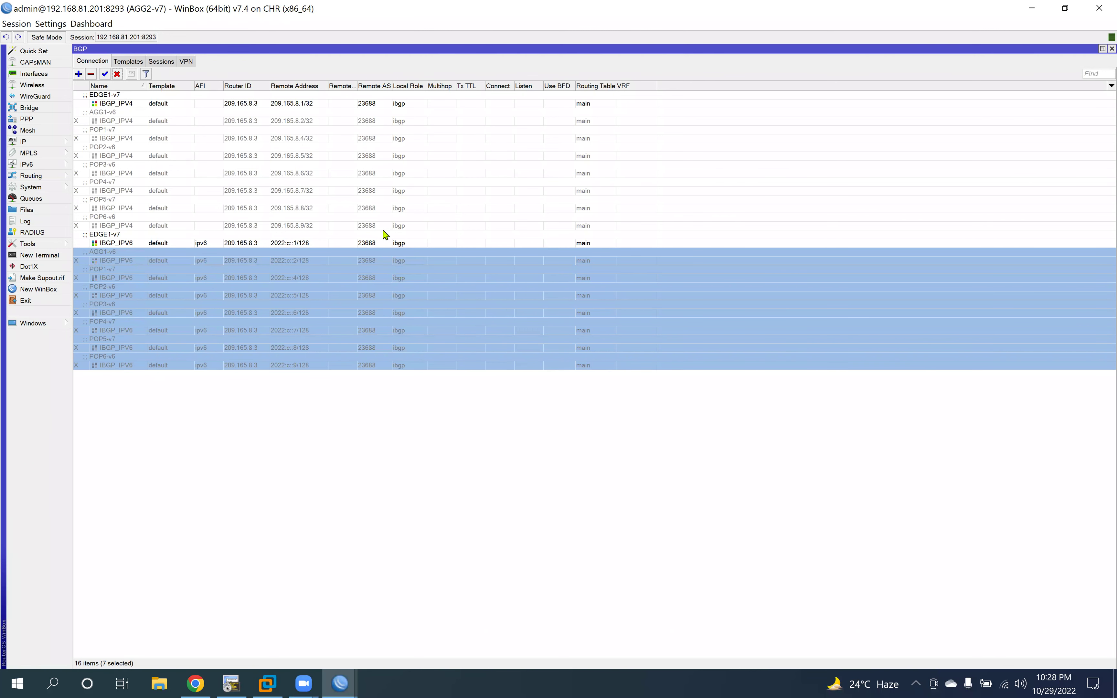
Step: Set the Local Role of AGG2-v7's EDGE1-v7 IBGP_IPV4 connection to ibgp rr client, save it, and widen the Local Role column
double_click(266, 104)
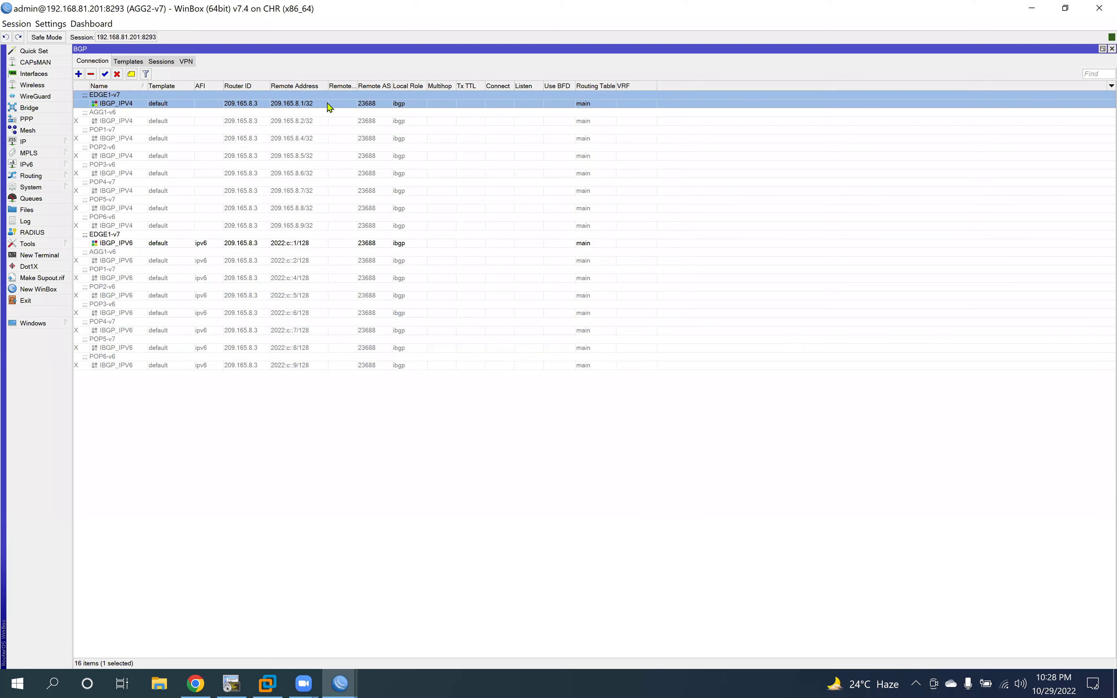
click(825, 381)
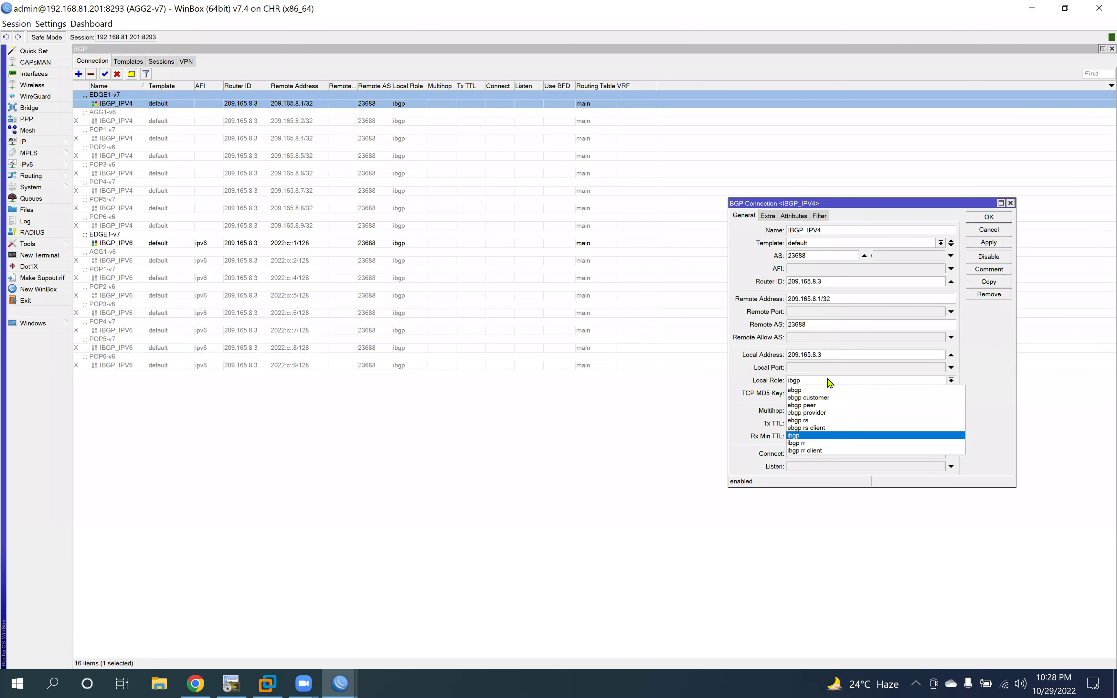
click(809, 453)
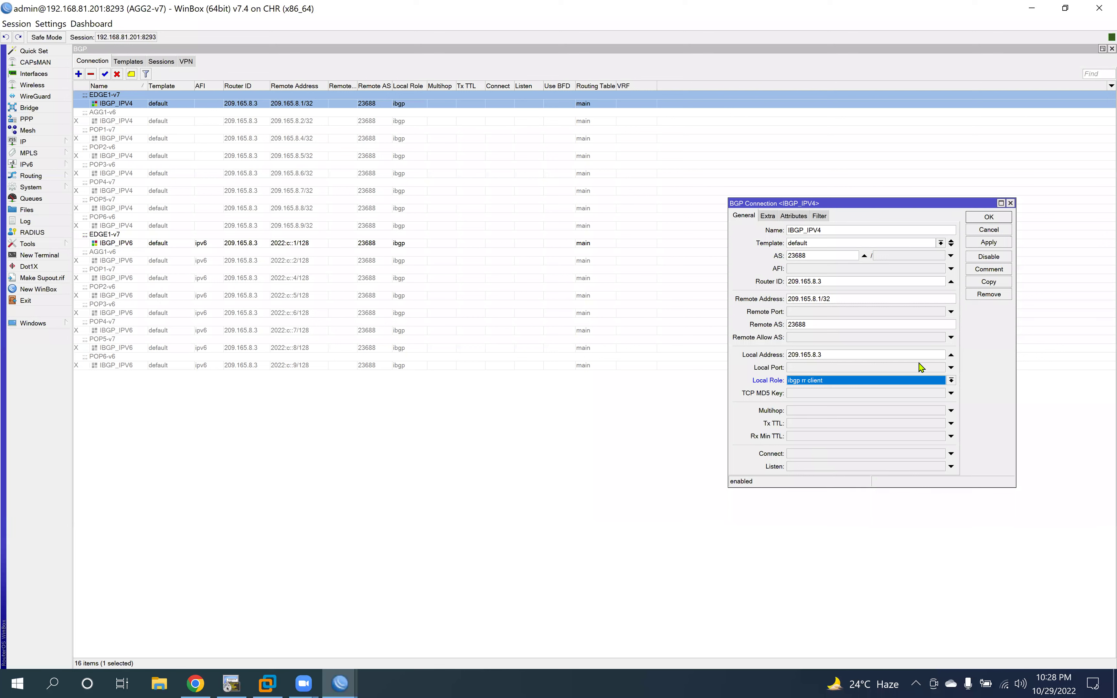
click(996, 244)
click(988, 217)
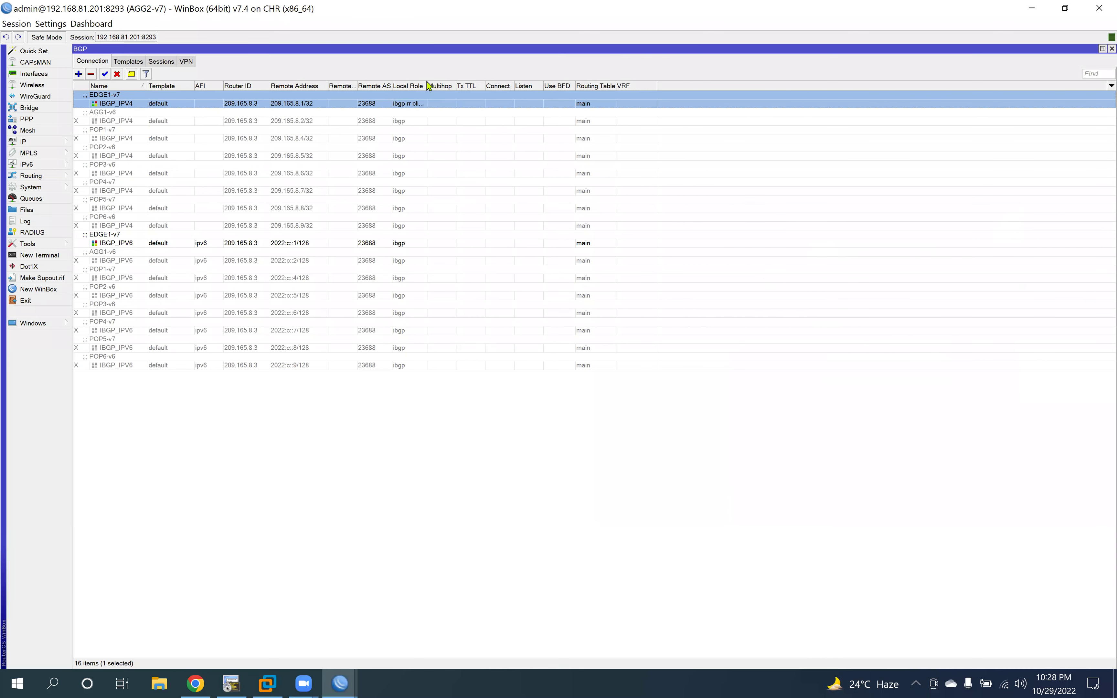
drag(444, 81, 446, 82)
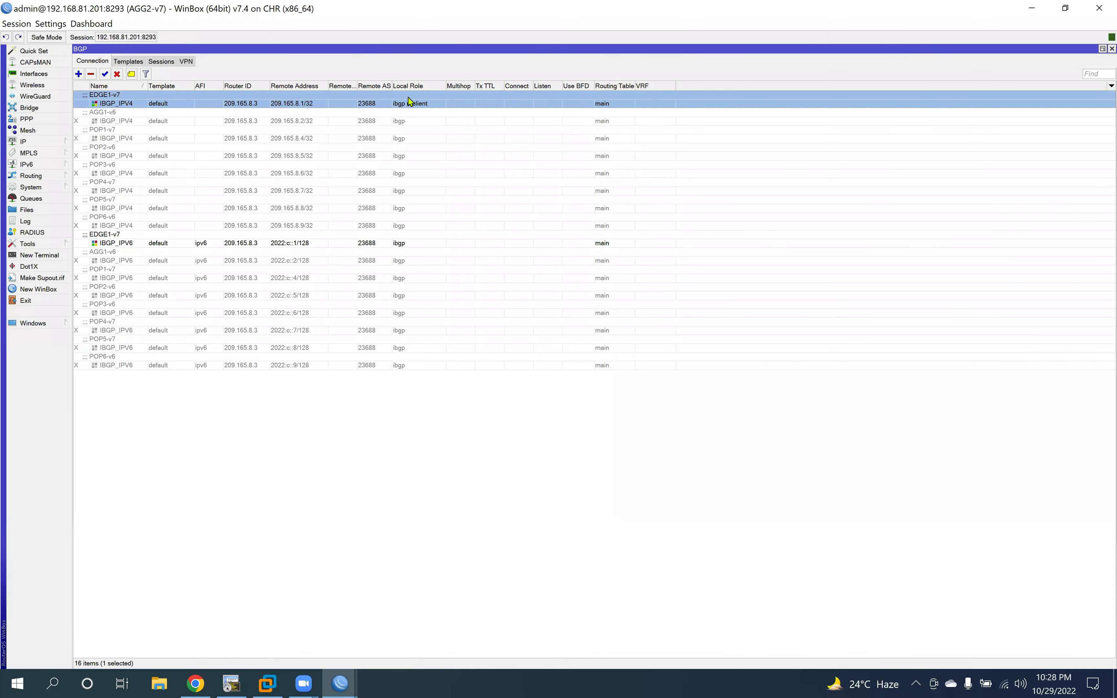
Step: Set the Local Role of AGG2-v7's EDGE1-v7 IBGP_IPV6 connection to ibgp rr client and save it
double_click(408, 245)
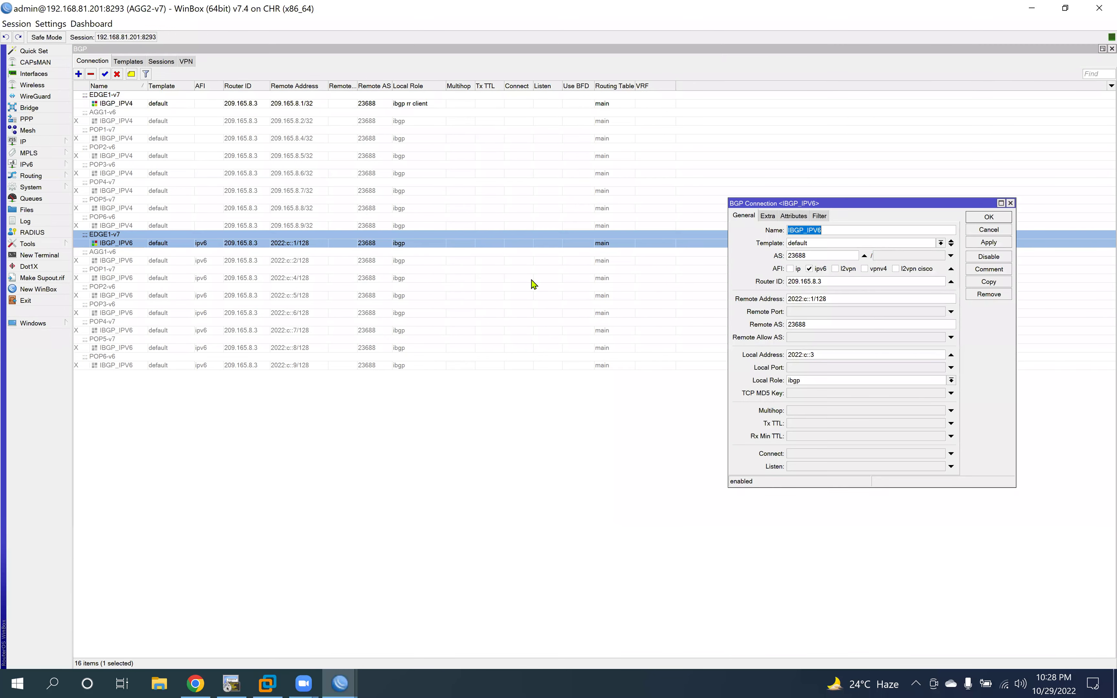
click(881, 387)
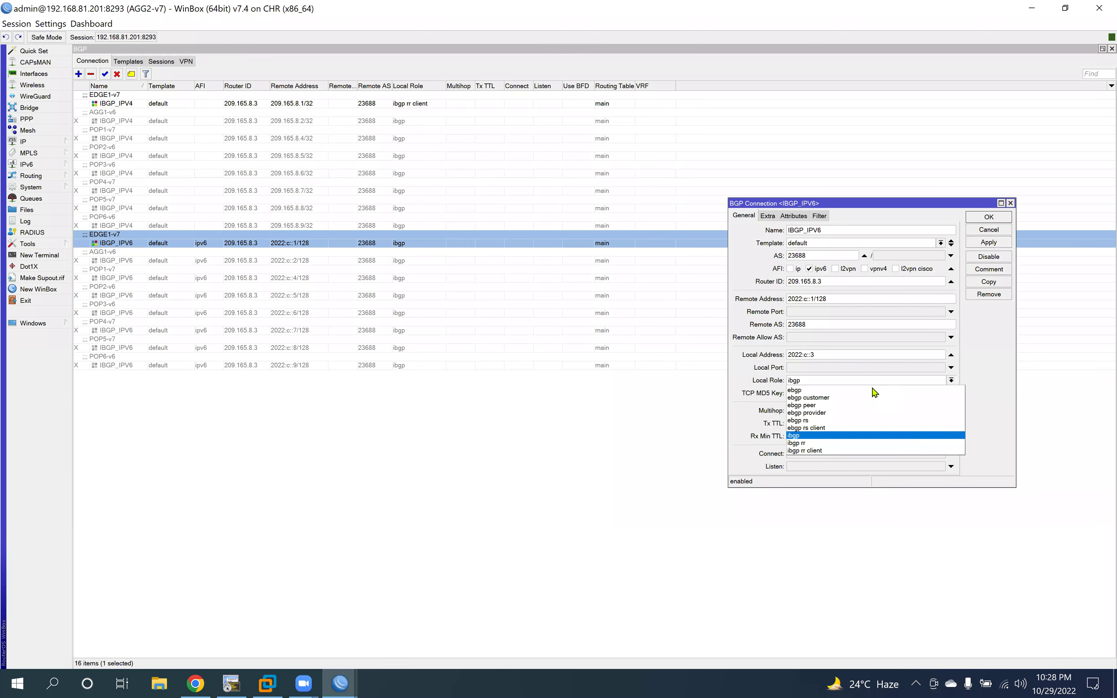
click(818, 451)
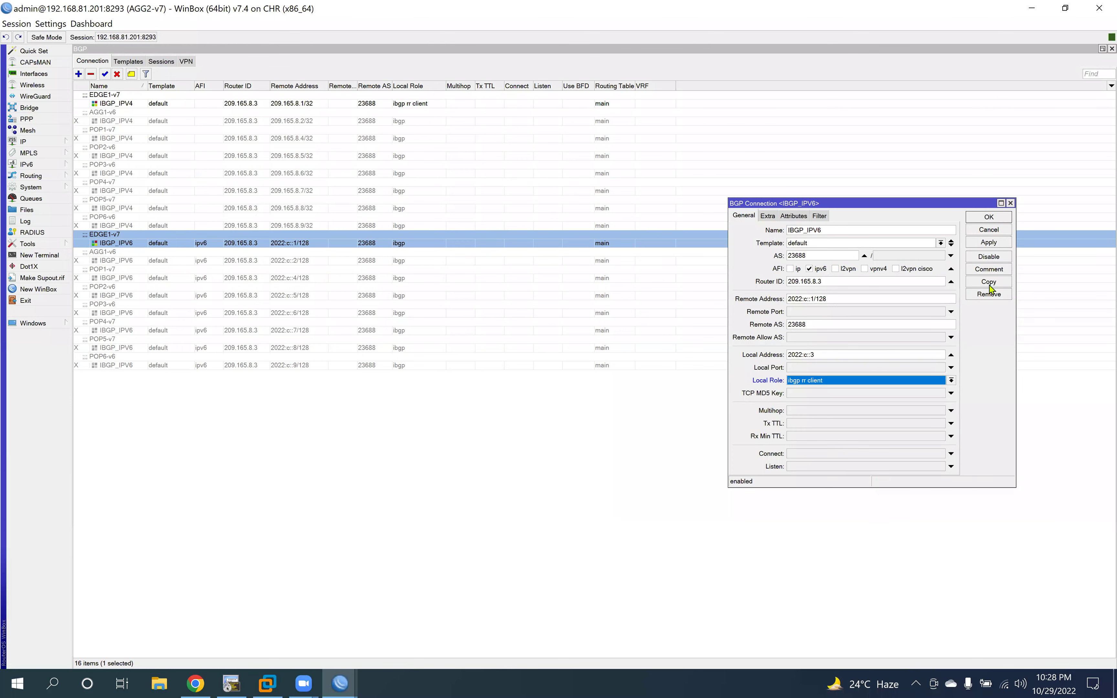
click(992, 244)
click(996, 219)
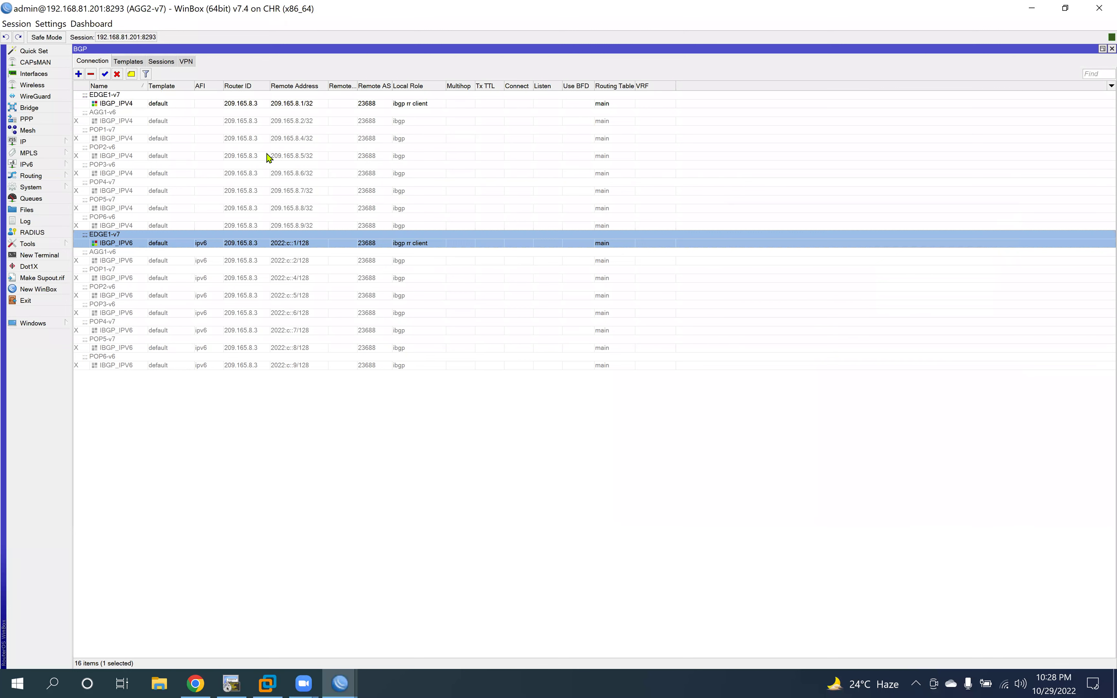
Step: Check the BGP sessions on AGG2-v7 and review its EDGE1-v7 IPv4 and IPv6 connections
click(168, 64)
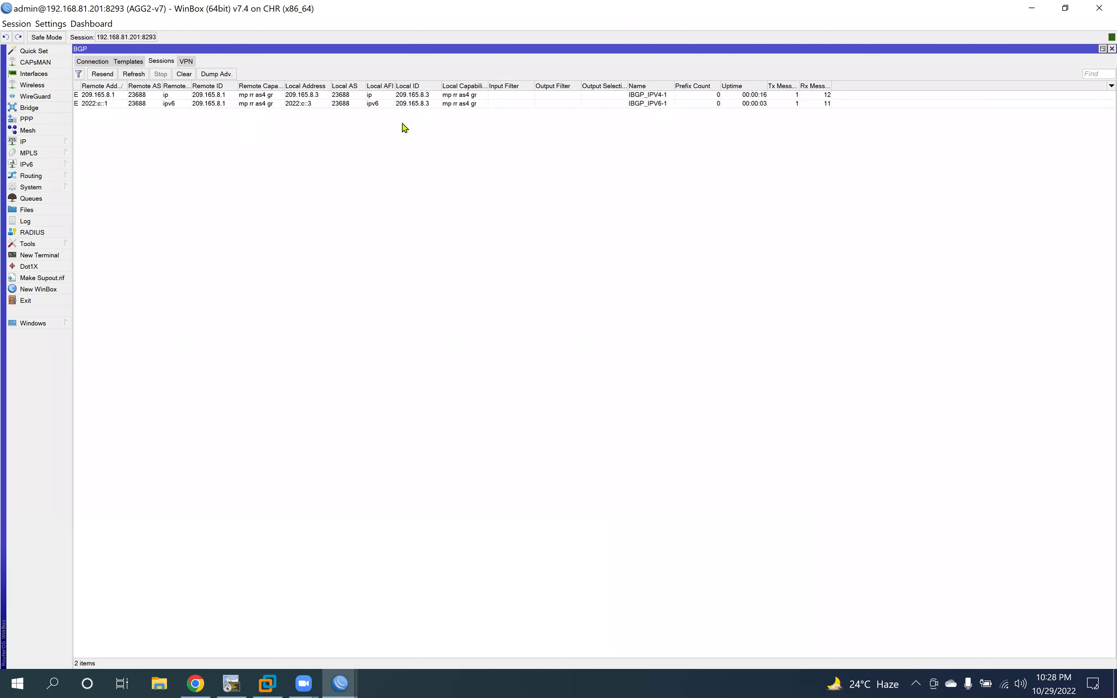
click(94, 61)
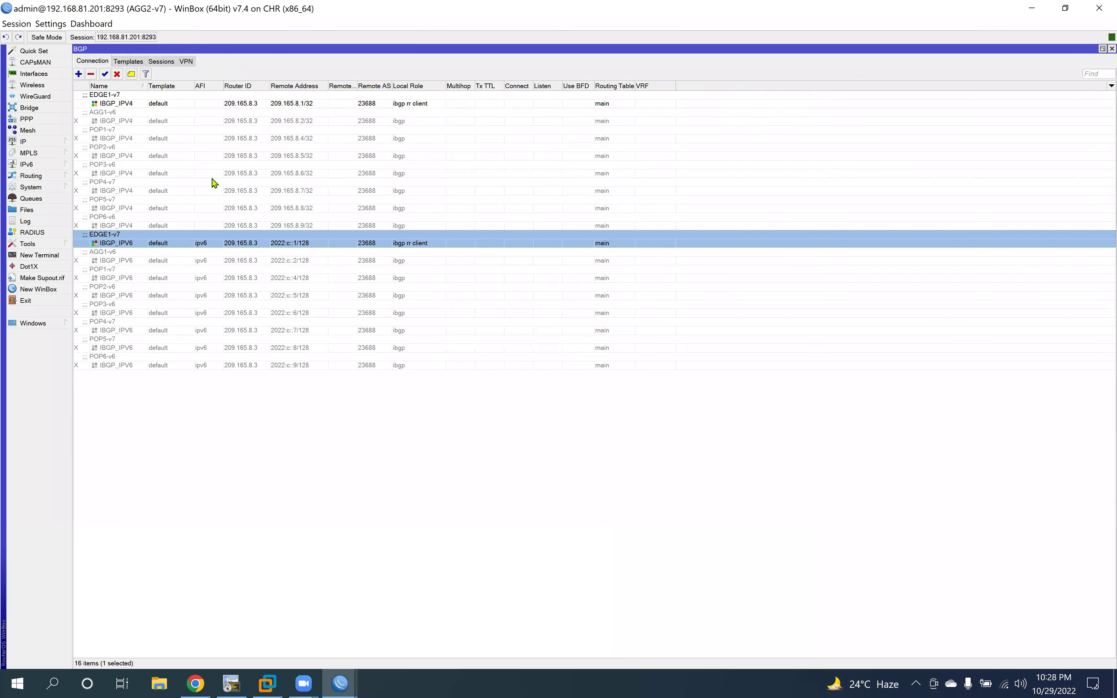
click(271, 107)
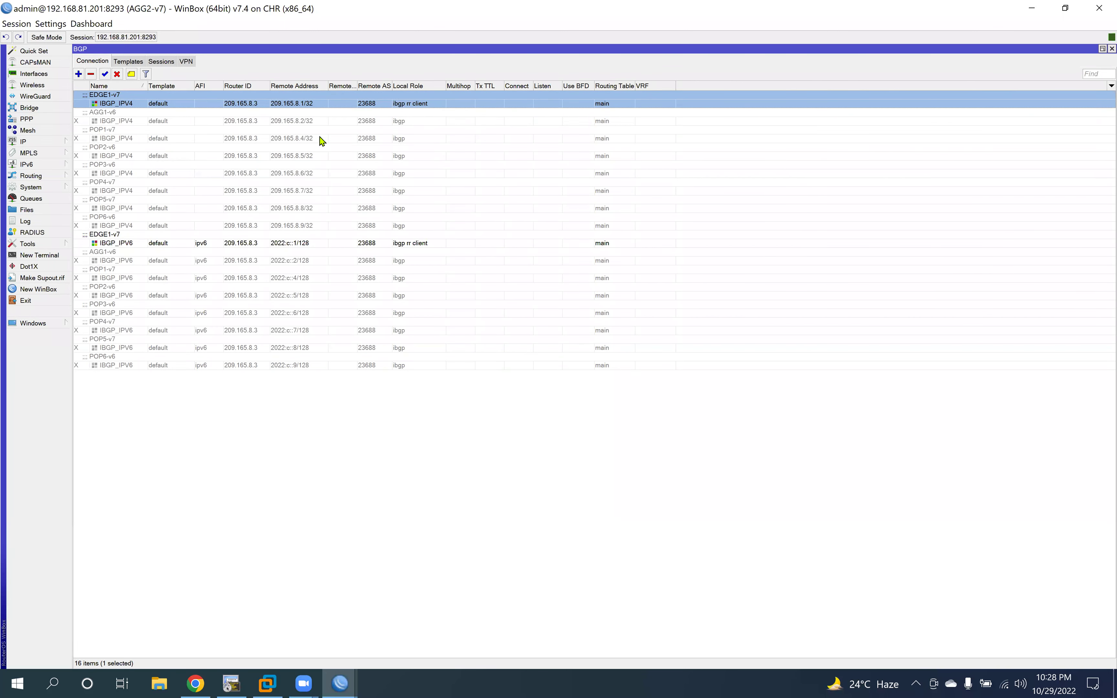
click(292, 242)
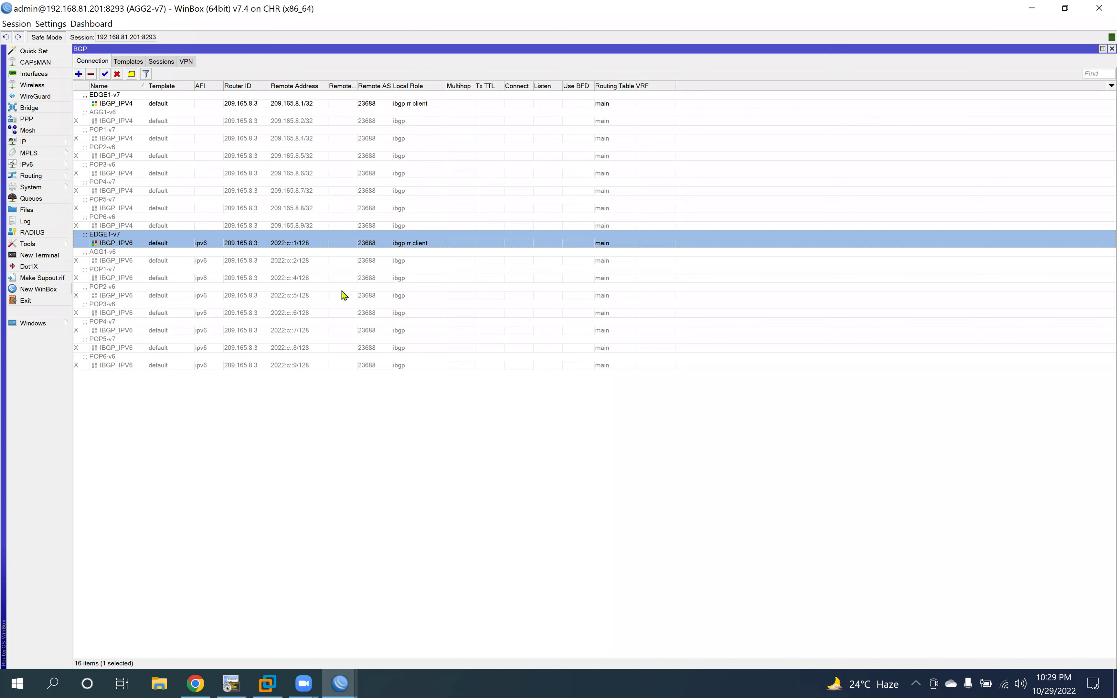
Step: Look at the network topology diagram in the browser, and connect through WinBox to POP1-v7 at 192.168.81.201:8294
click(195, 683)
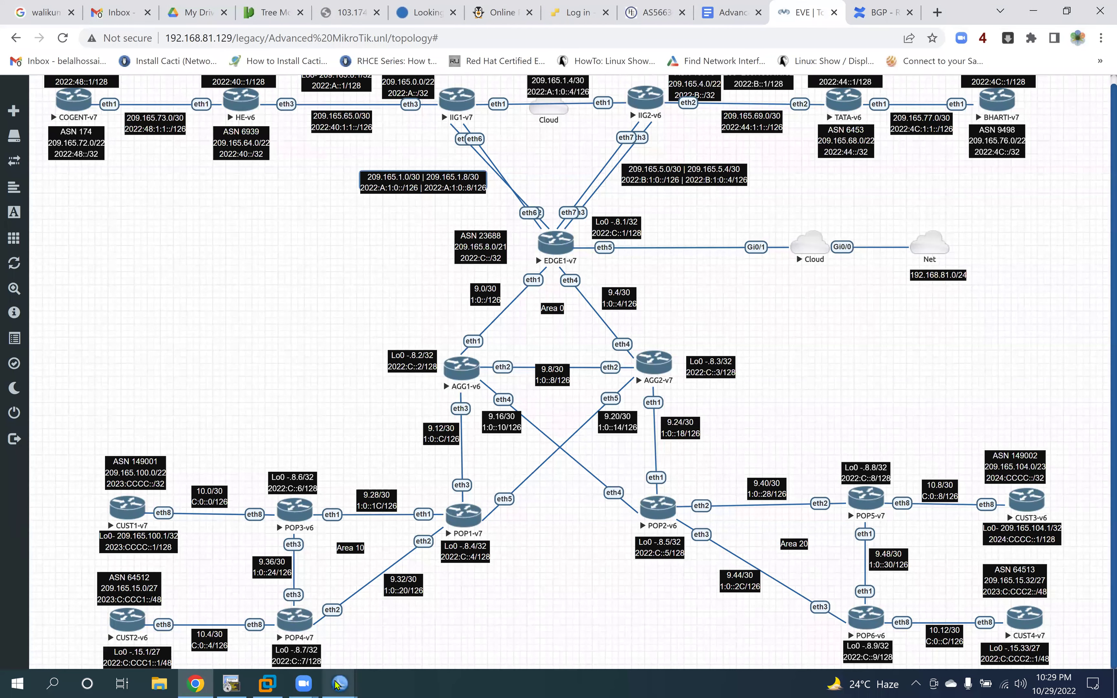
mouse_move(339, 683)
click(552, 605)
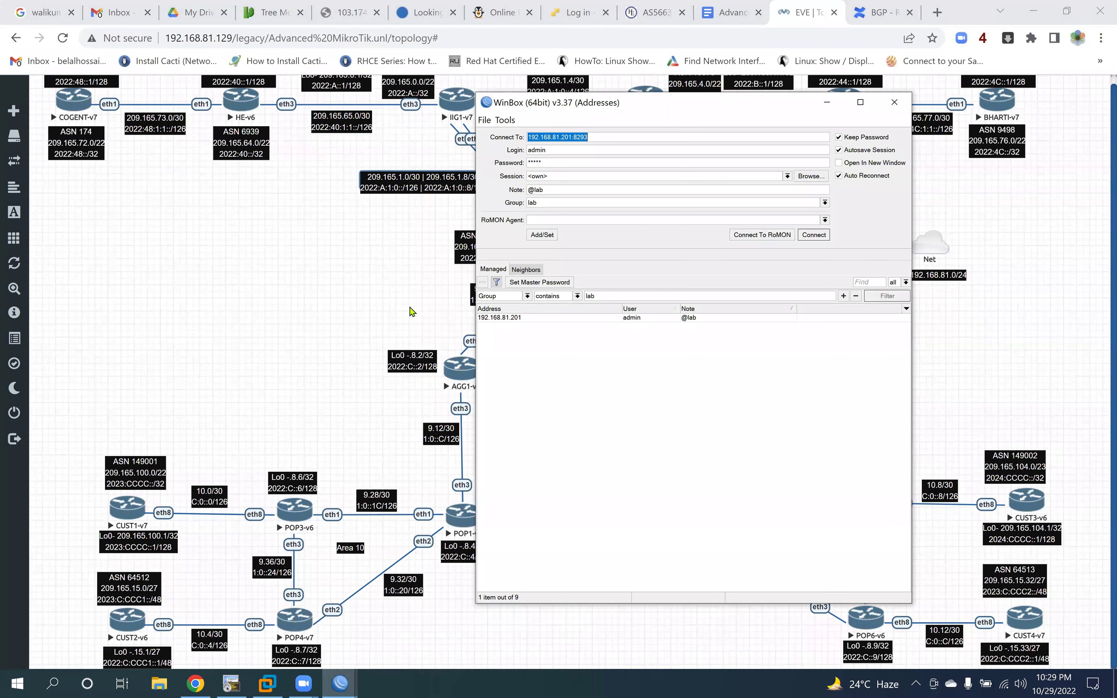
click(655, 137)
click(816, 235)
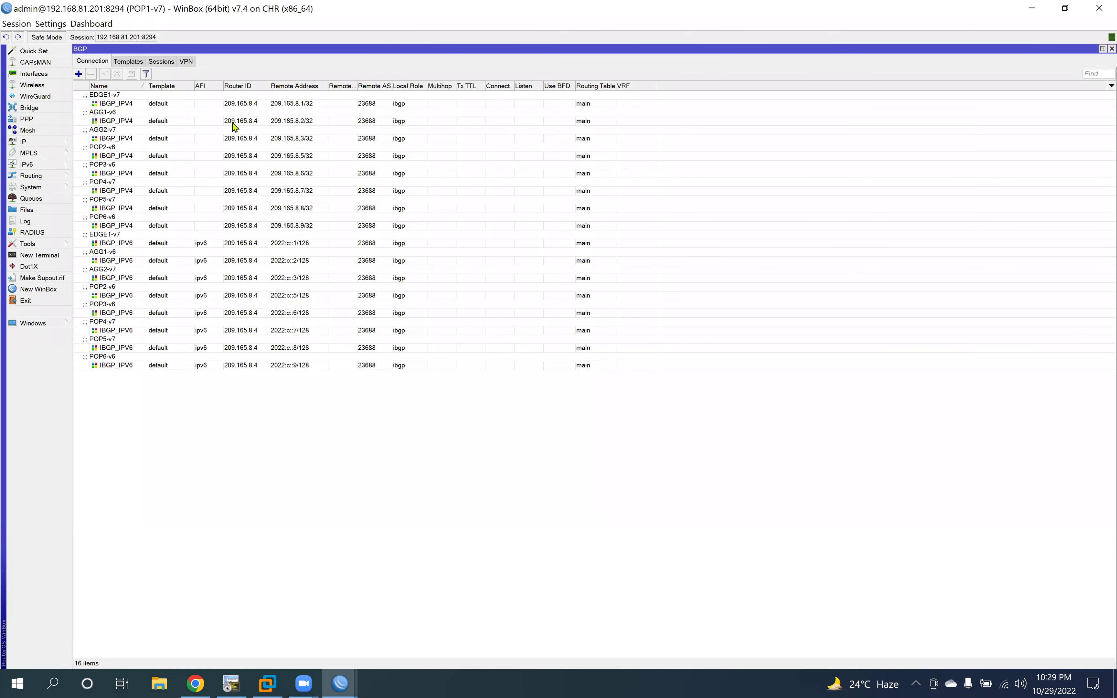
Step: Disable the IBGP_IPV4 connections on POP1-v7 from AGG1-v6 through POP6-v6, excluding EDGE1-v7
click(295, 105)
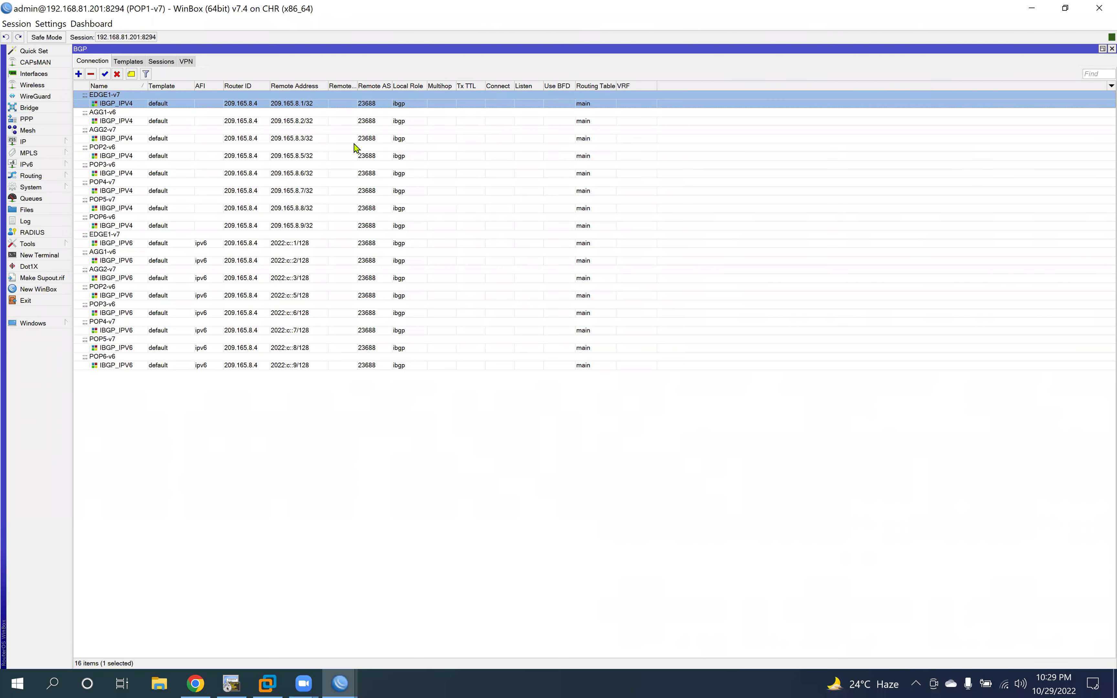
click(302, 121)
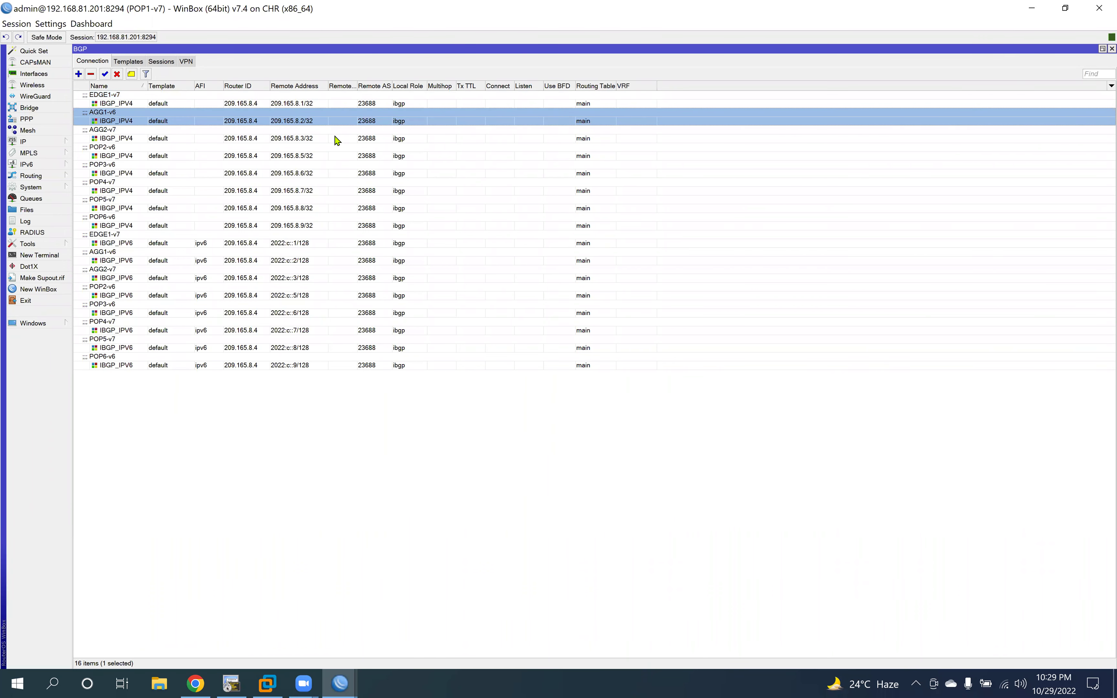
ctrl+click(316, 138)
ctrl+click(323, 156)
ctrl+click(325, 175)
ctrl+click(324, 191)
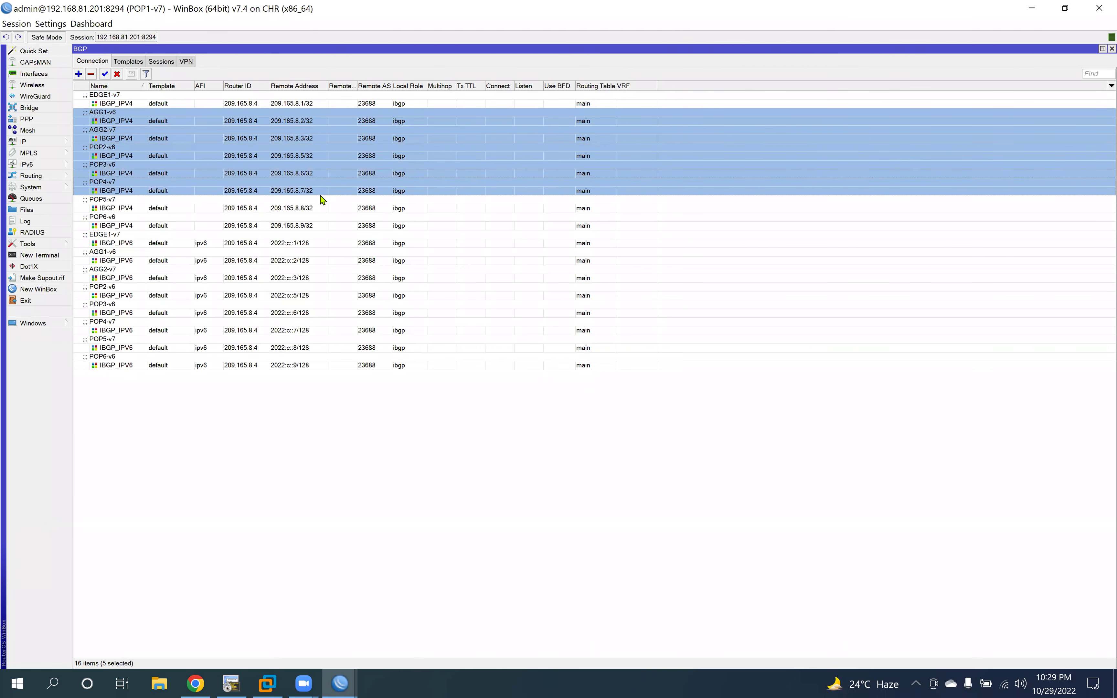
ctrl+click(326, 208)
click(116, 74)
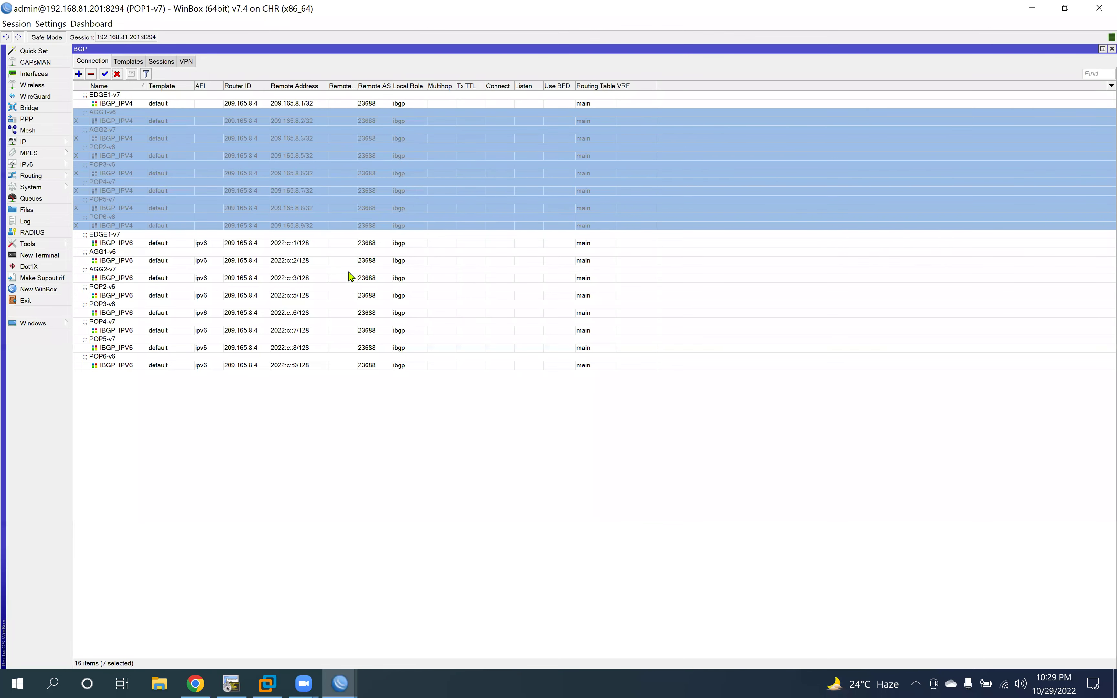
Step: Disable the IBGP_IPV6 connections on POP1-v7 from AGG1-v6 through POP6-v6, excluding EDGE1-v7
click(324, 259)
ctrl+click(301, 278)
ctrl+click(305, 296)
ctrl+click(313, 313)
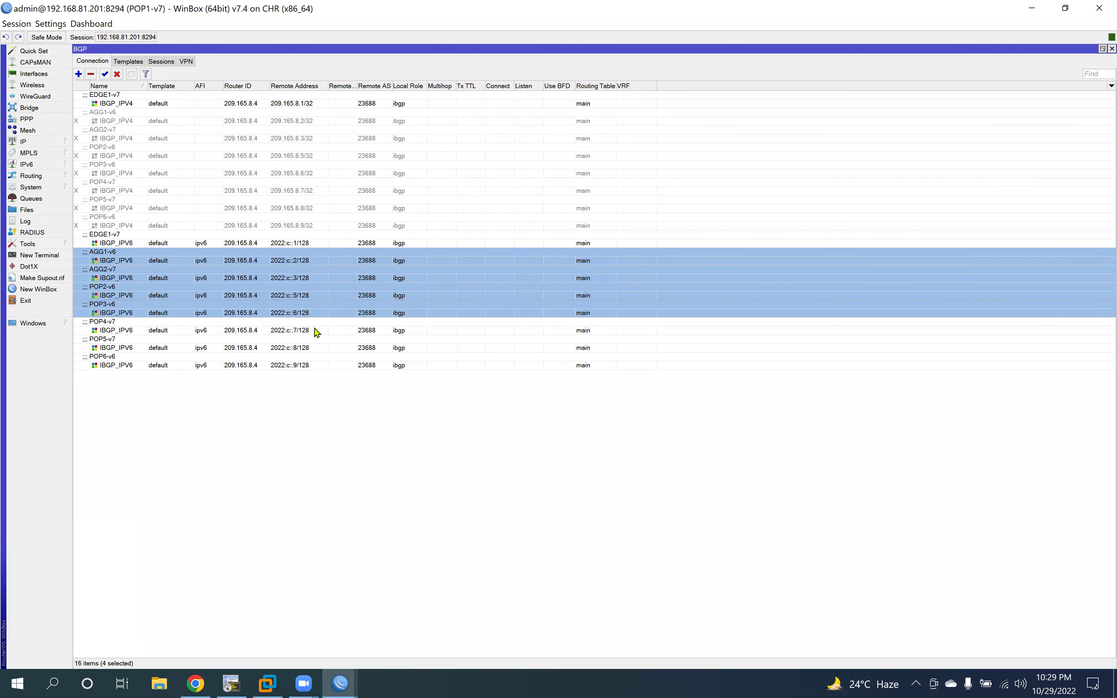
ctrl+click(315, 331)
ctrl+click(324, 349)
ctrl+click(355, 365)
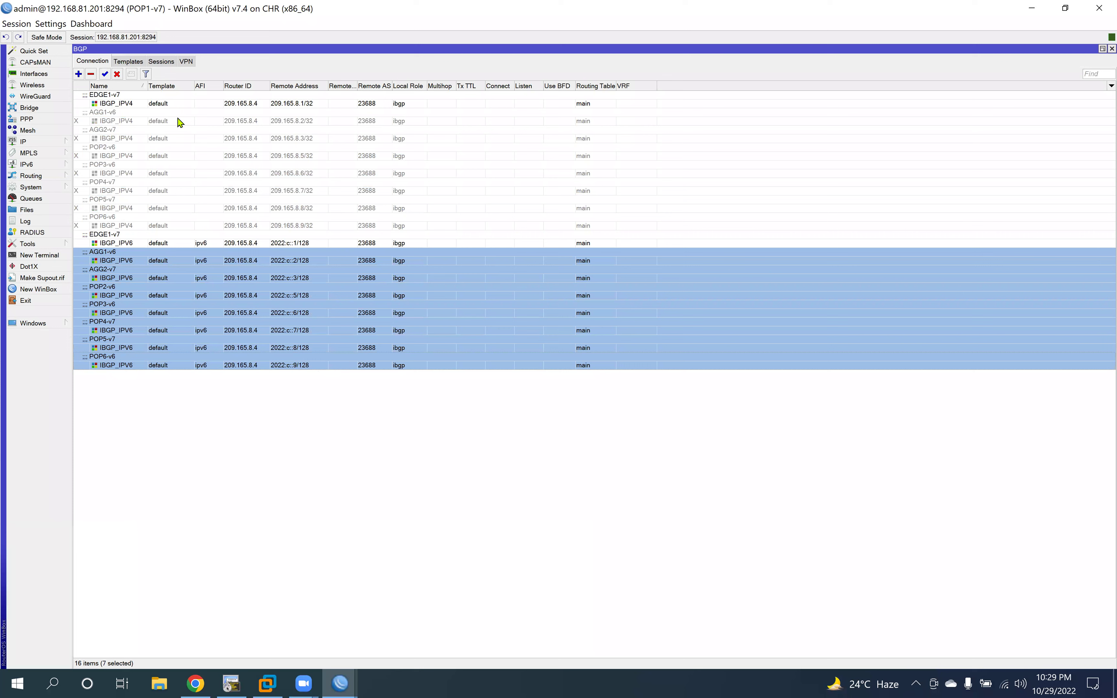
click(117, 74)
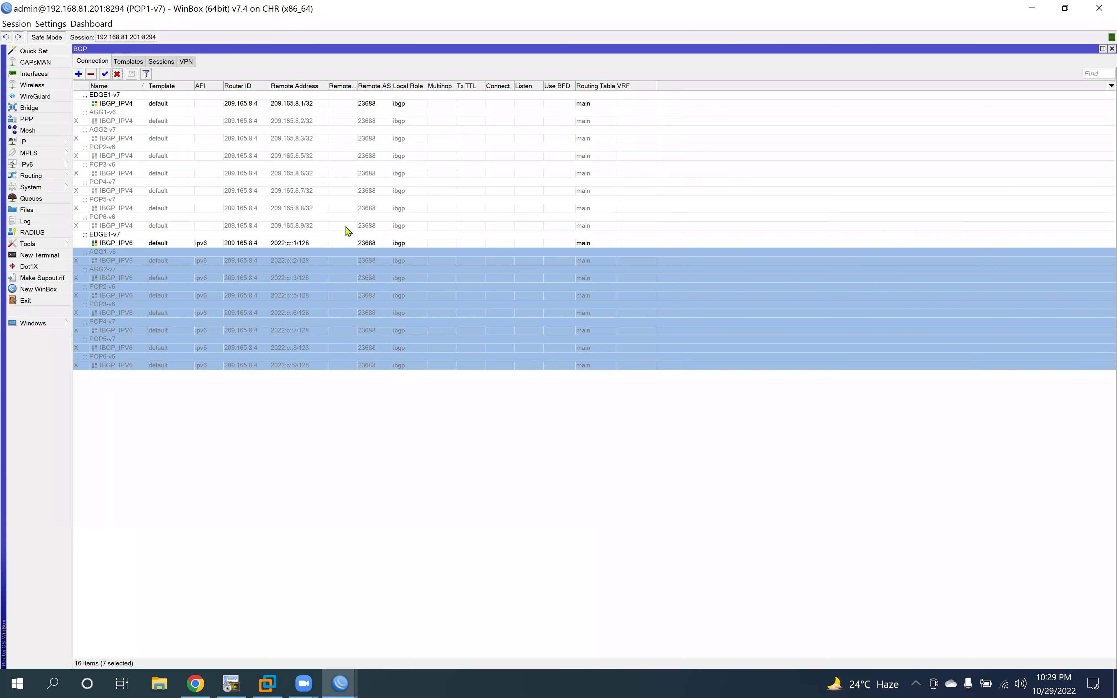
Step: Set the Local Role of POP1-v7's EDGE1-v7 IBGP_IPV4 connection to ibgp rr client, save it, and widen the Local Role column
click(305, 243)
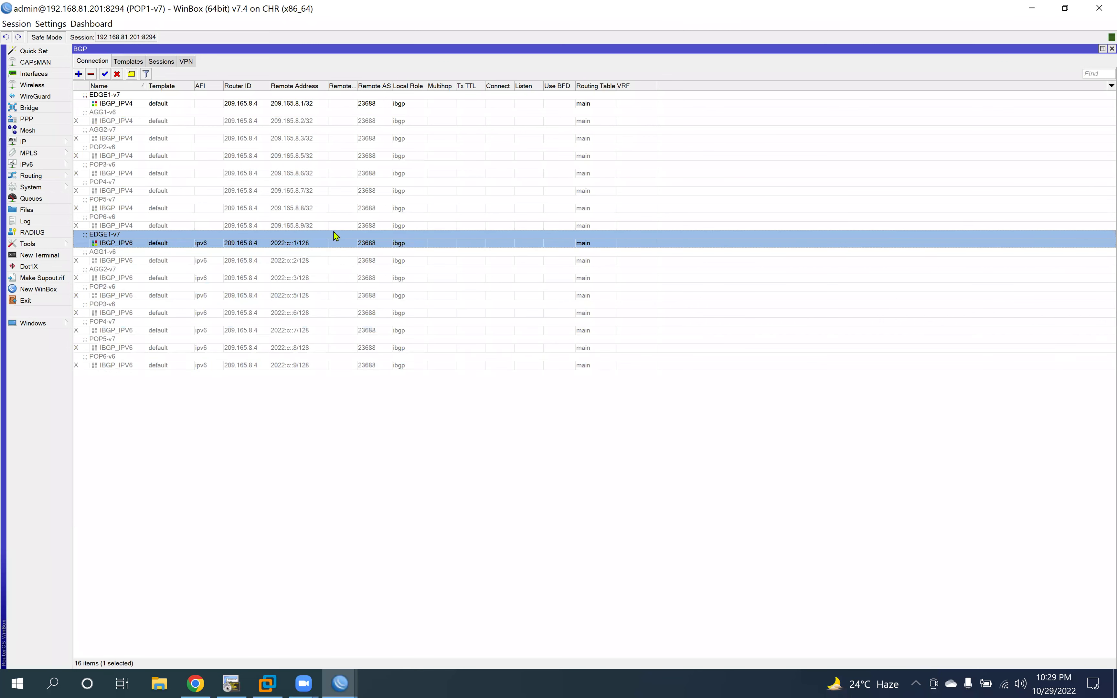
double_click(291, 105)
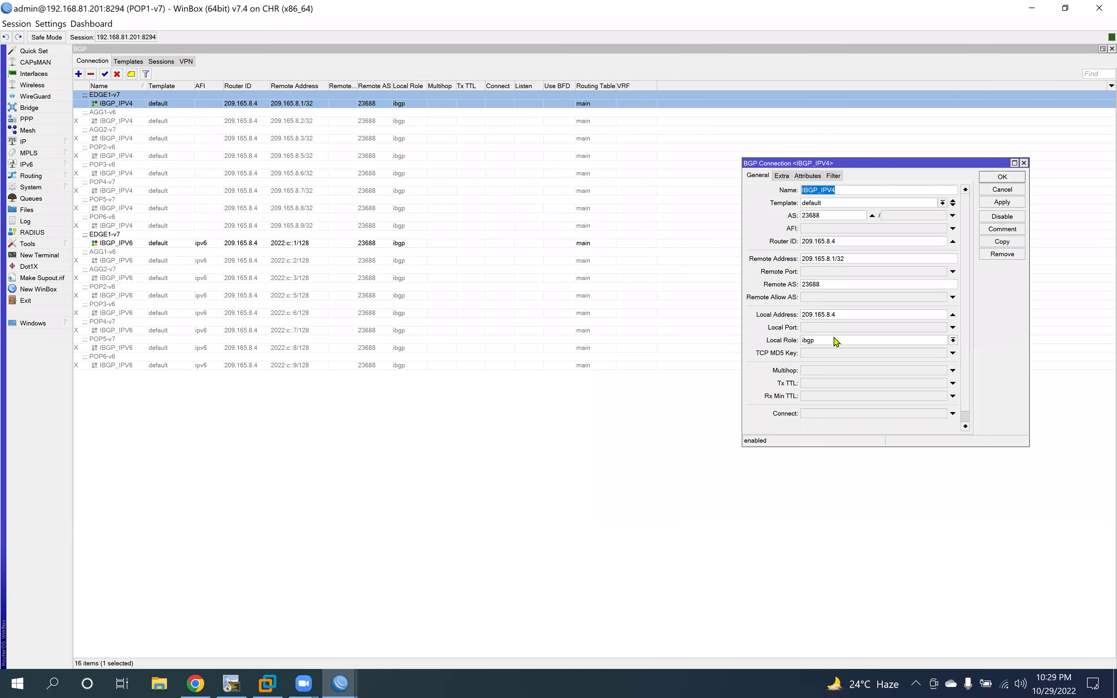
click(837, 342)
click(830, 416)
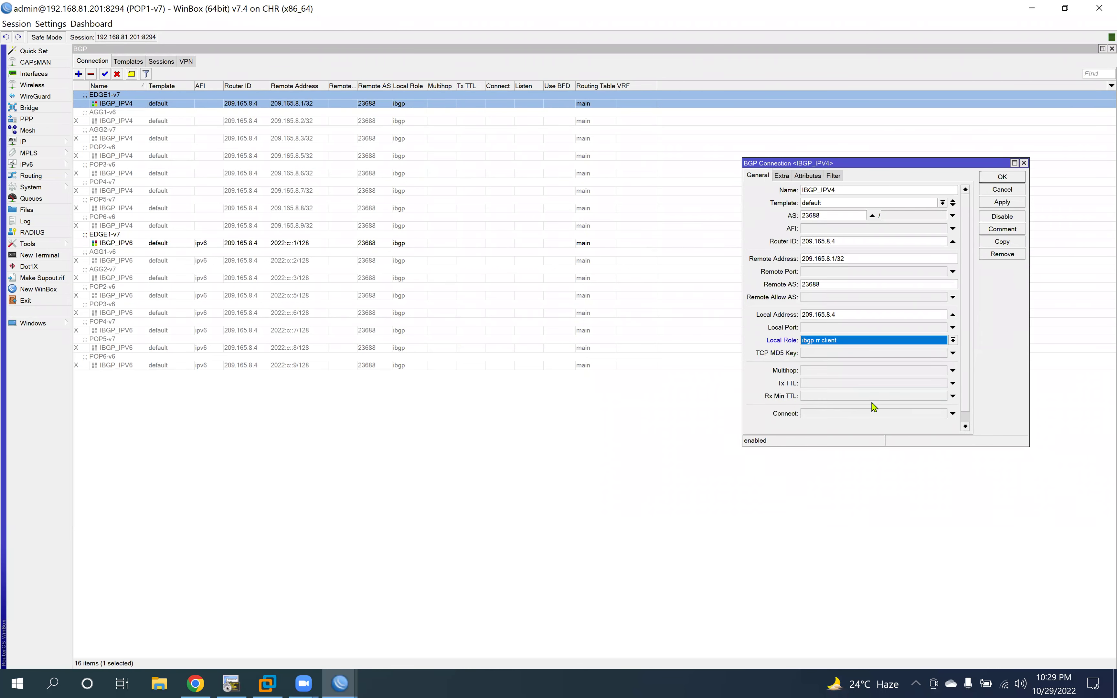
click(1002, 202)
click(1002, 177)
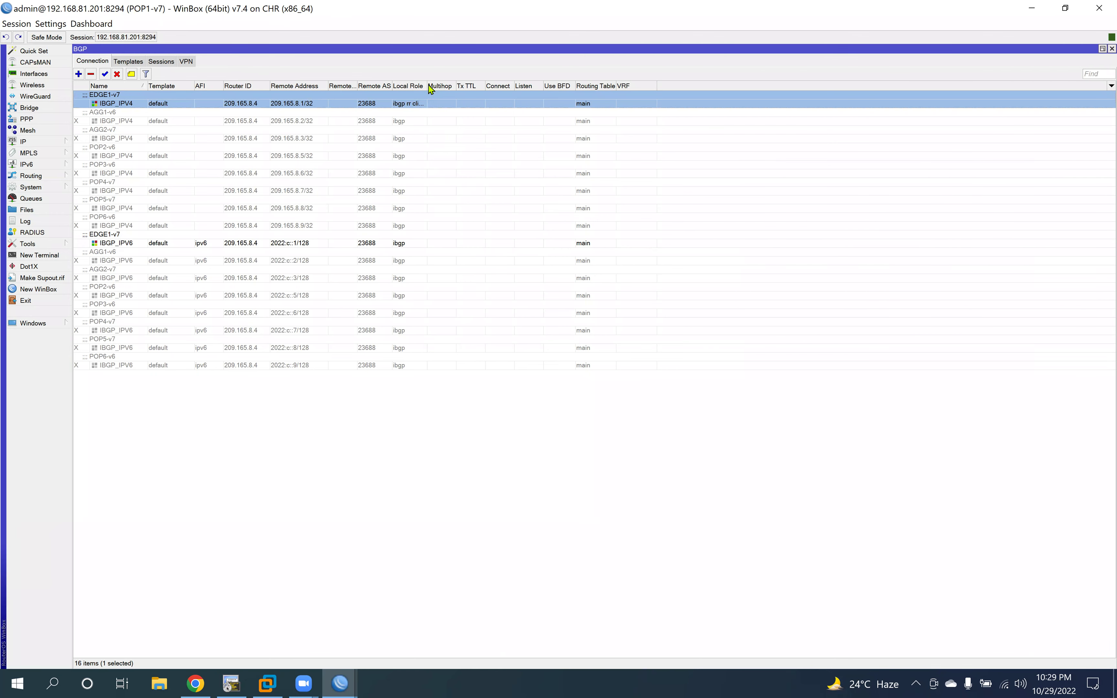
drag(426, 81, 453, 81)
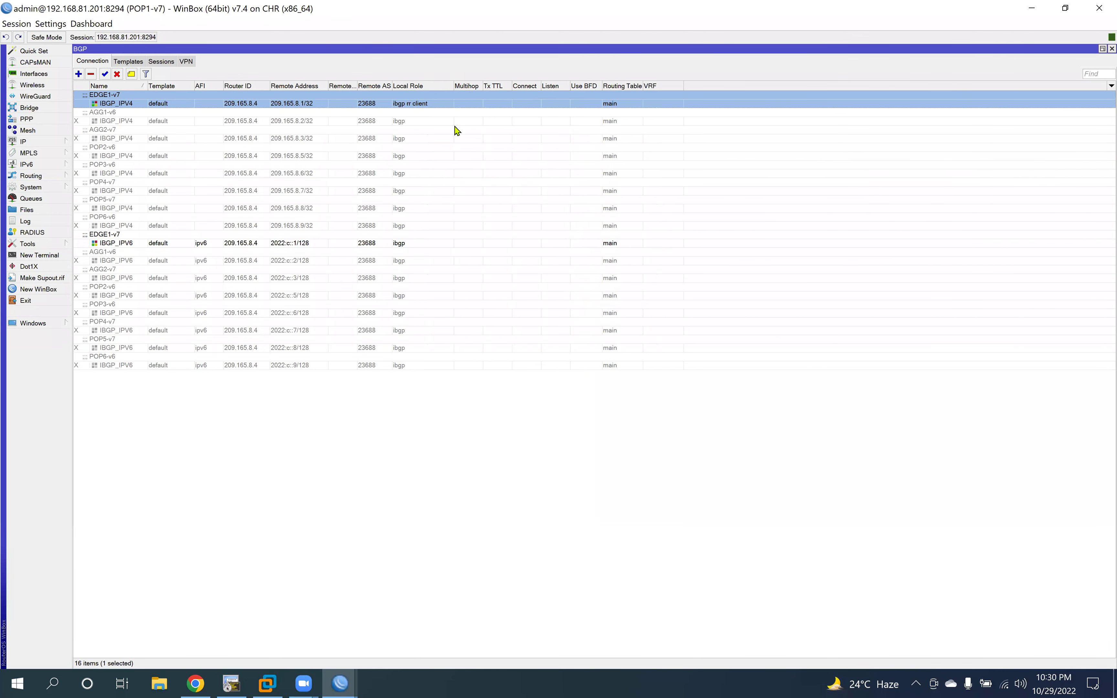
Step: Set the Local Role of POP1-v7's EDGE1-v7 IBGP_IPV6 connection to ibgp rr client, save it, and check the BGP sessions
double_click(400, 247)
click(872, 341)
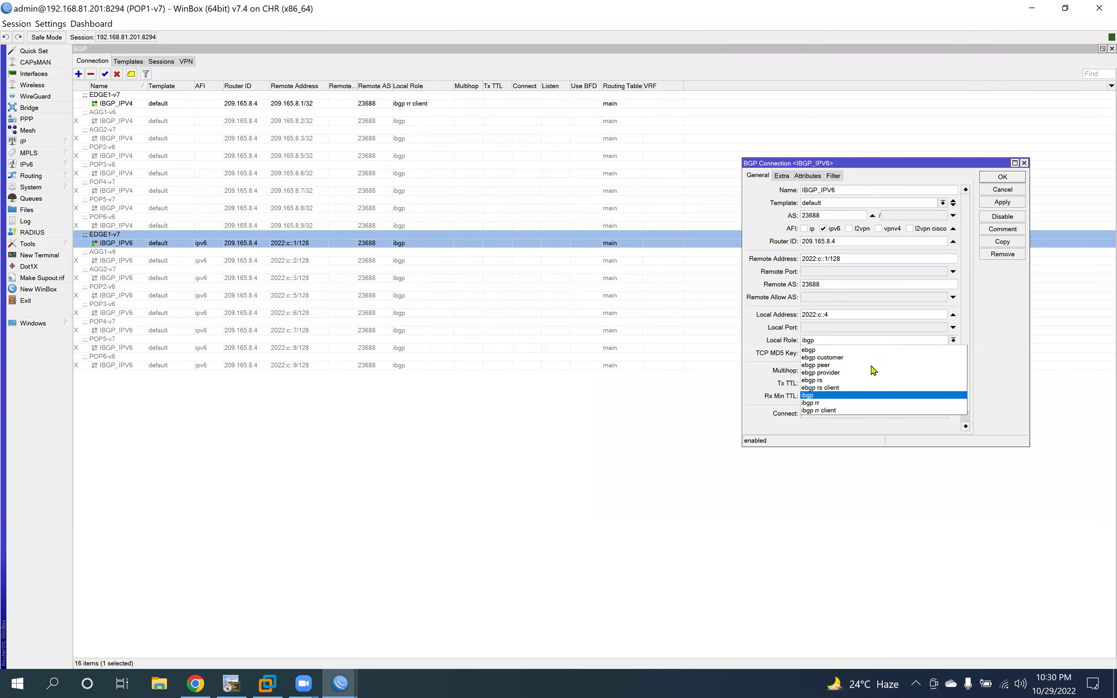
click(855, 410)
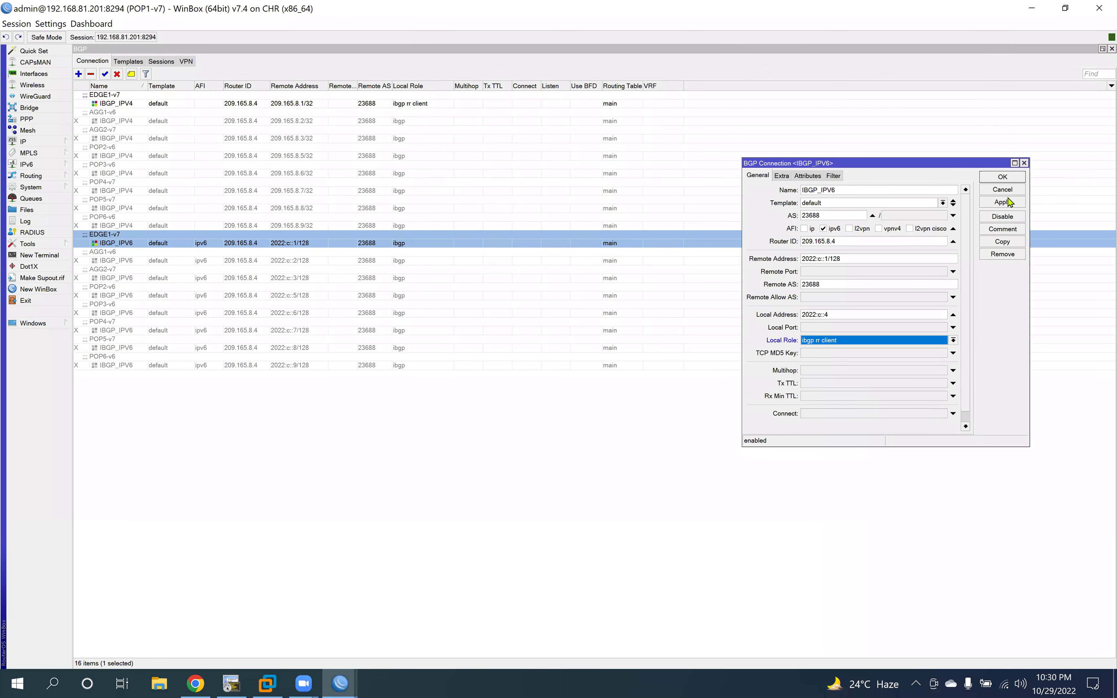
click(1001, 202)
click(1004, 176)
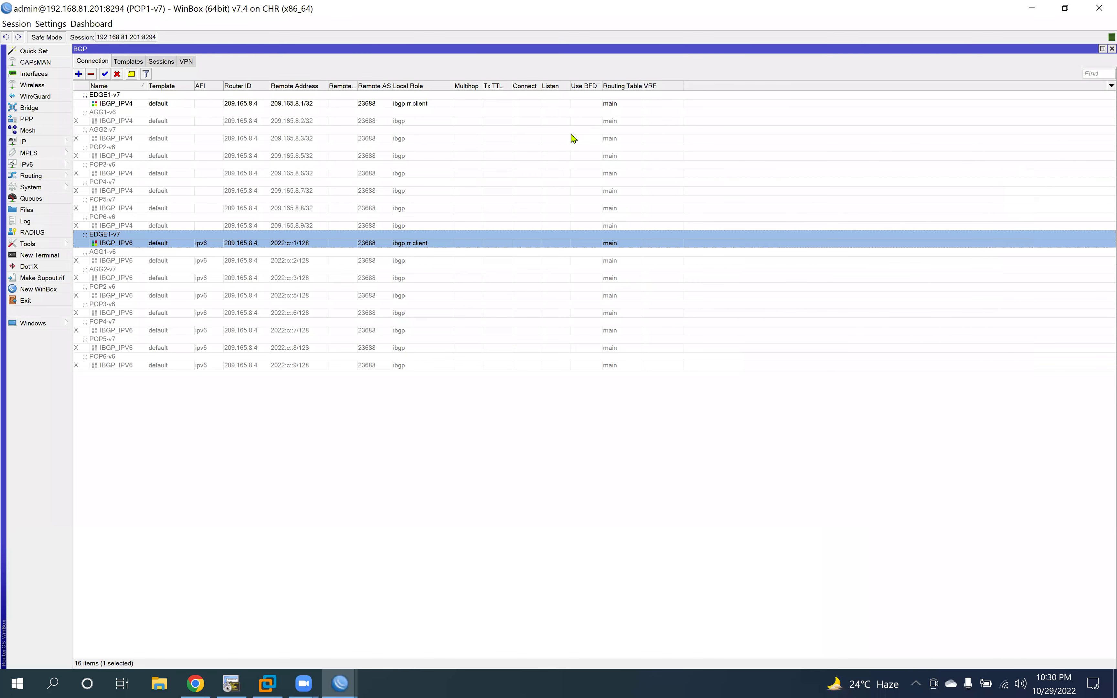
click(160, 62)
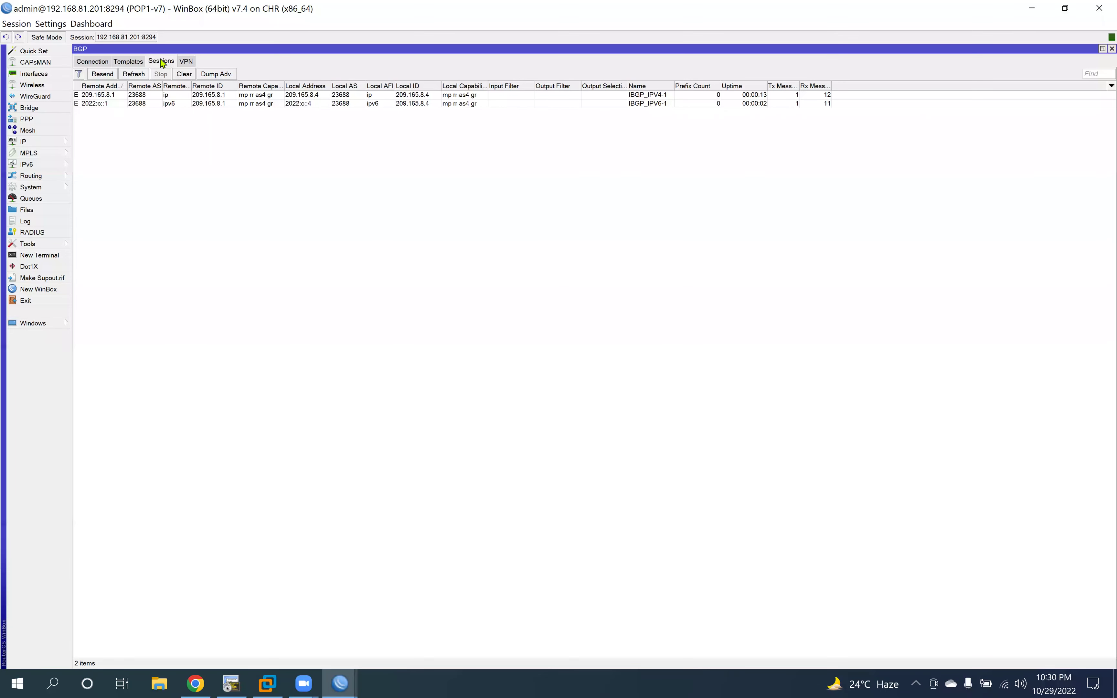
click(102, 62)
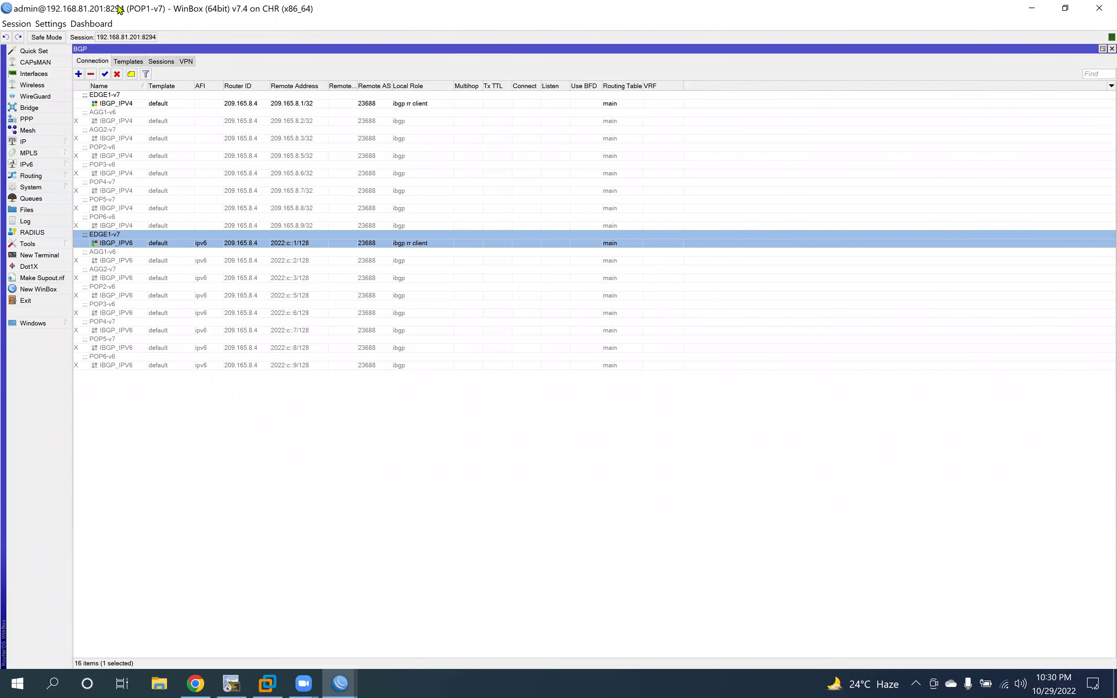
Step: Start a new WinBox connection to the router at 192.168.81.201:8295
click(57, 291)
click(597, 138)
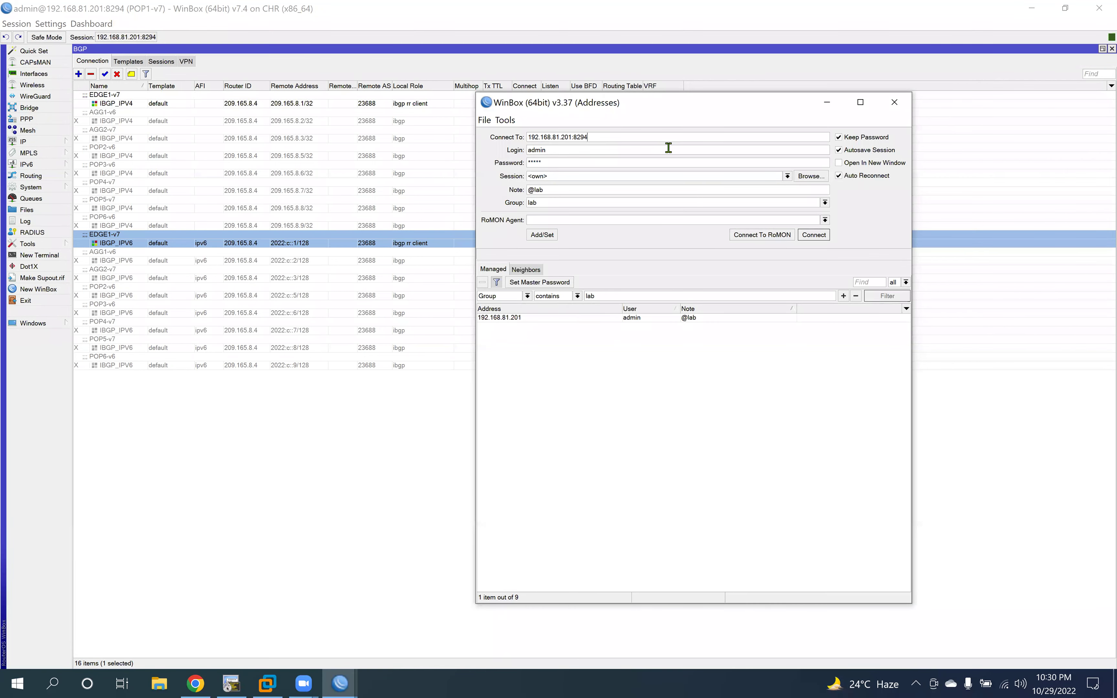
text(5)
click(813, 236)
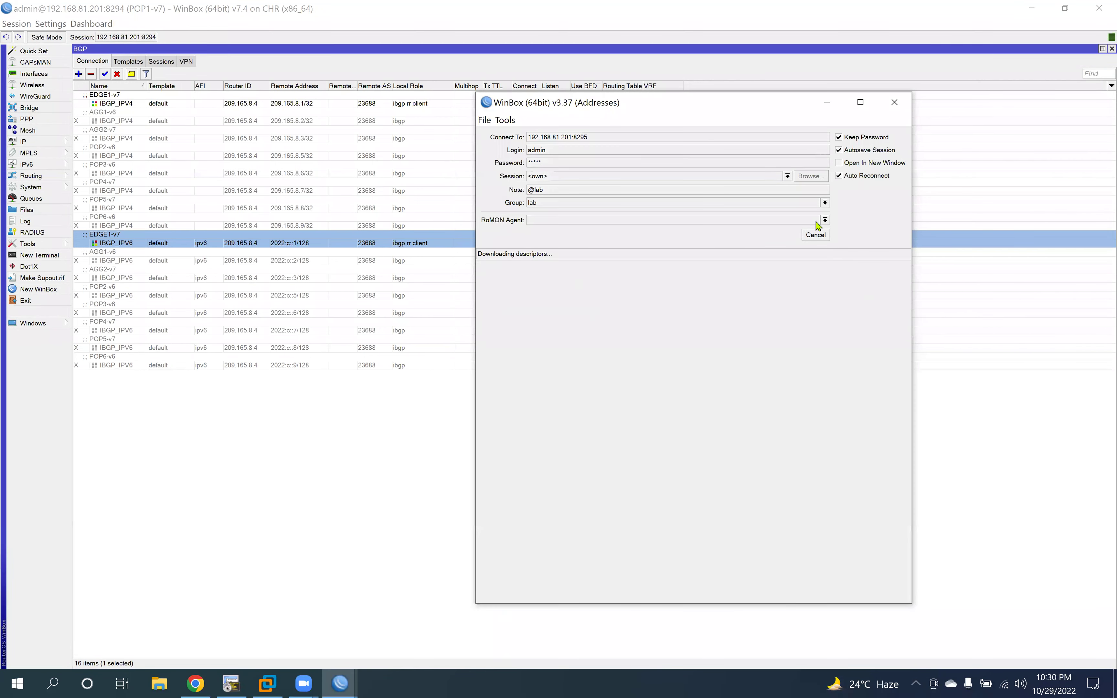
Step: Disable the IBGP_IPV4 peers on POP2-v6 from AGG1-v6 through POP6-v6, leaving out EDGE1-v7
click(672, 102)
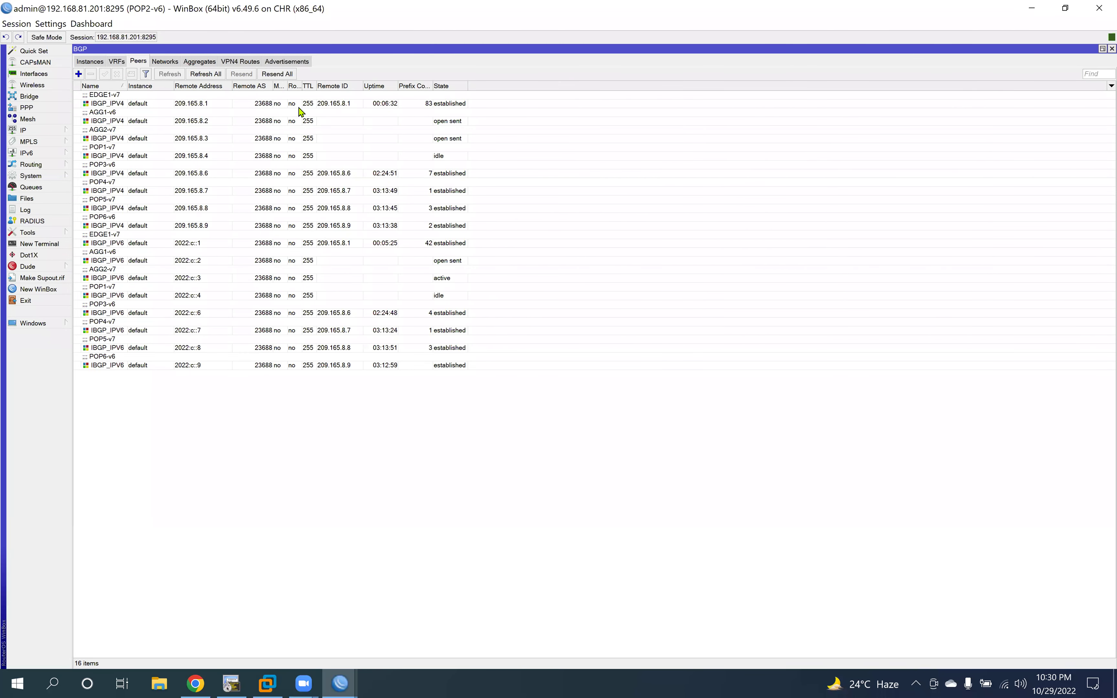
click(333, 110)
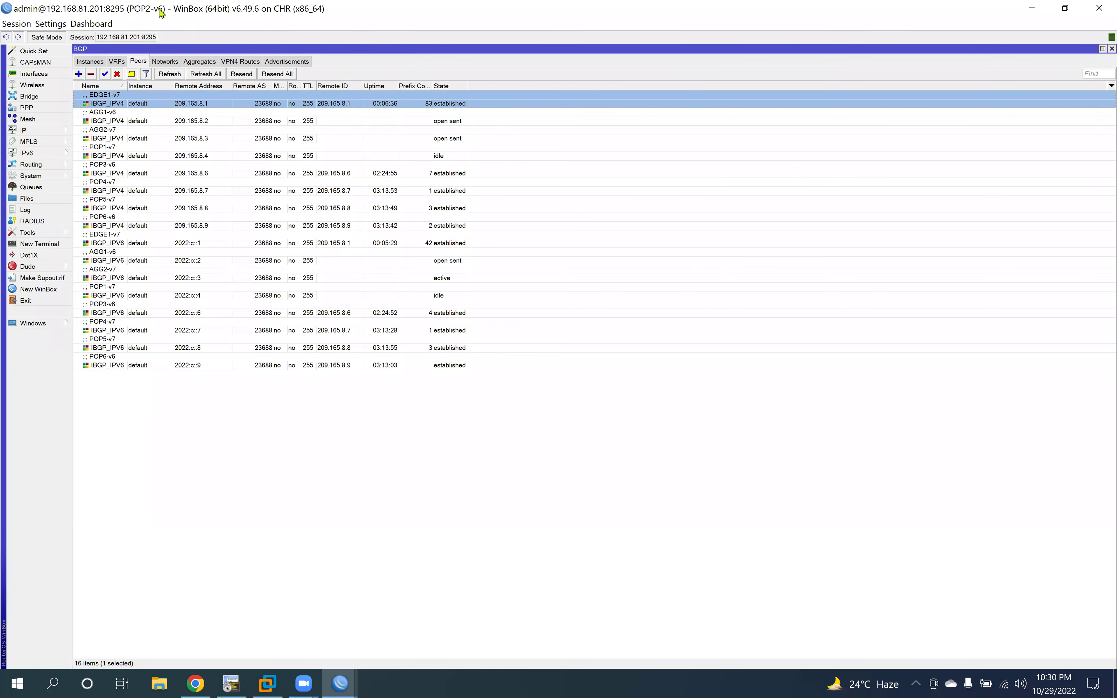
click(258, 123)
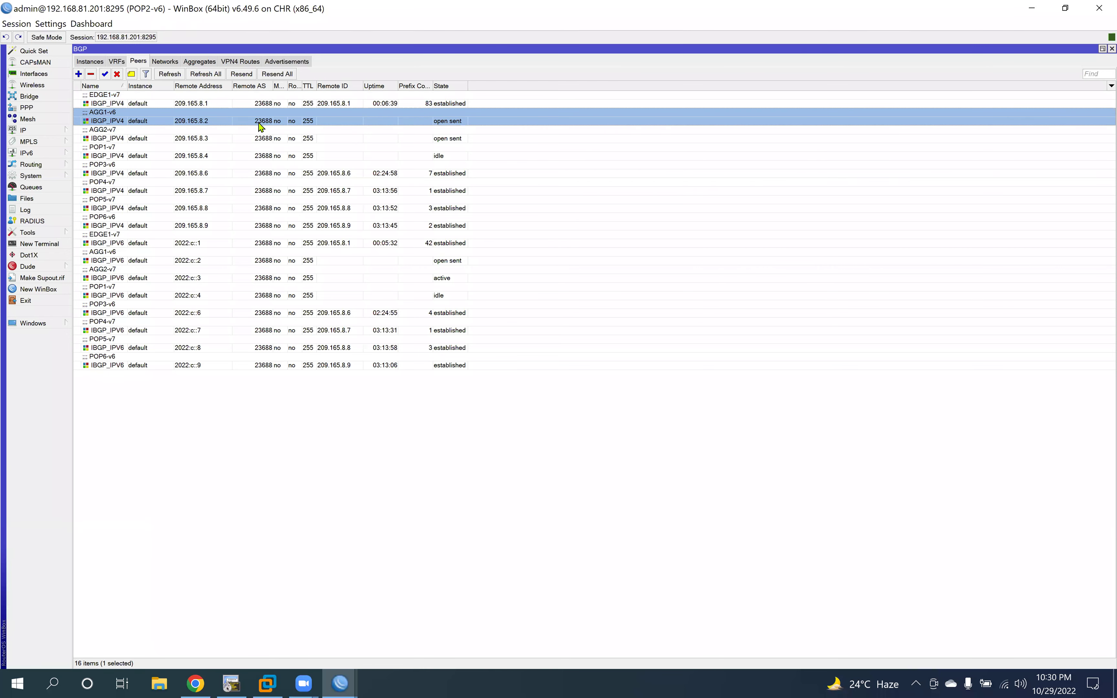
ctrl+click(301, 140)
ctrl+click(311, 158)
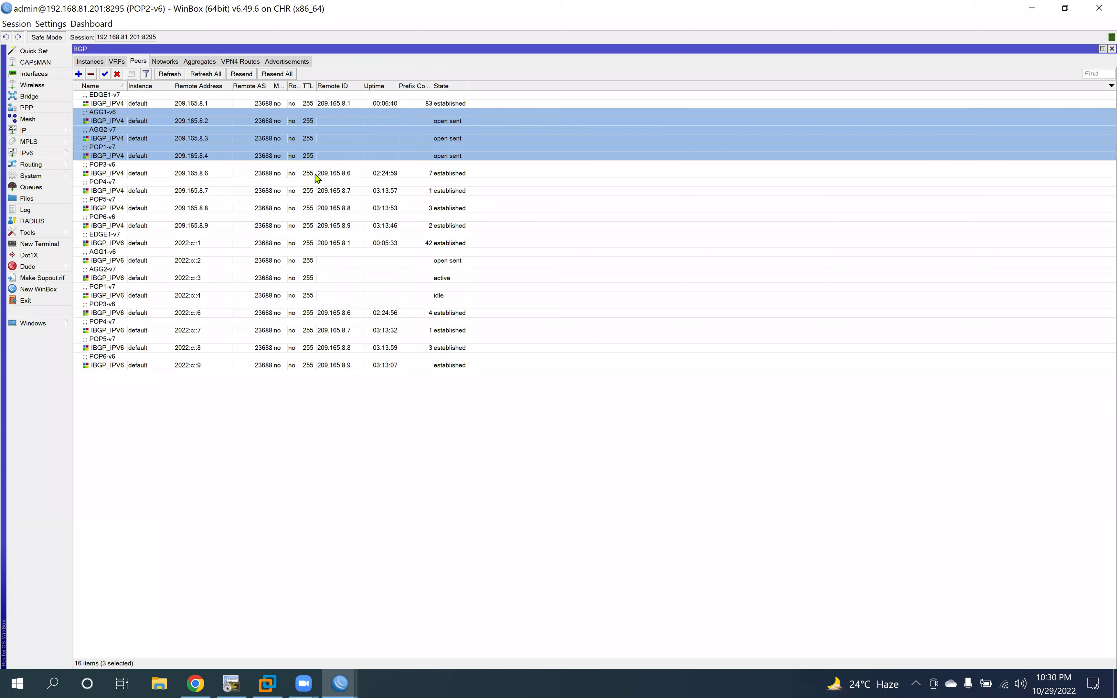
ctrl+click(317, 175)
ctrl+click(309, 193)
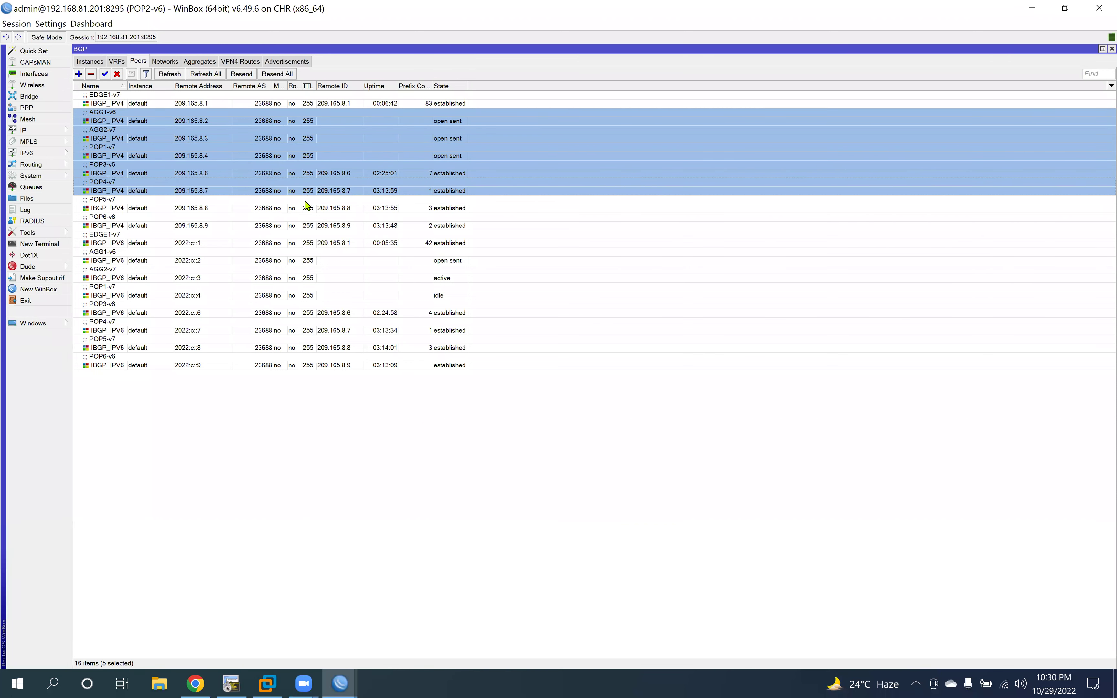
ctrl+click(308, 210)
ctrl+click(299, 224)
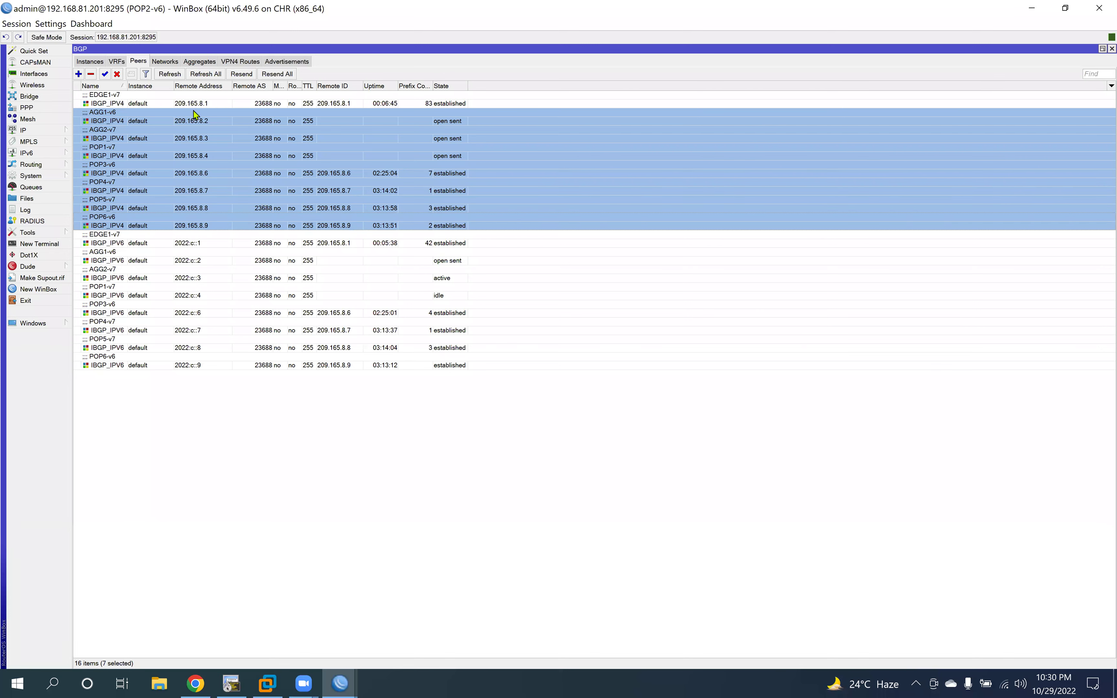
click(117, 74)
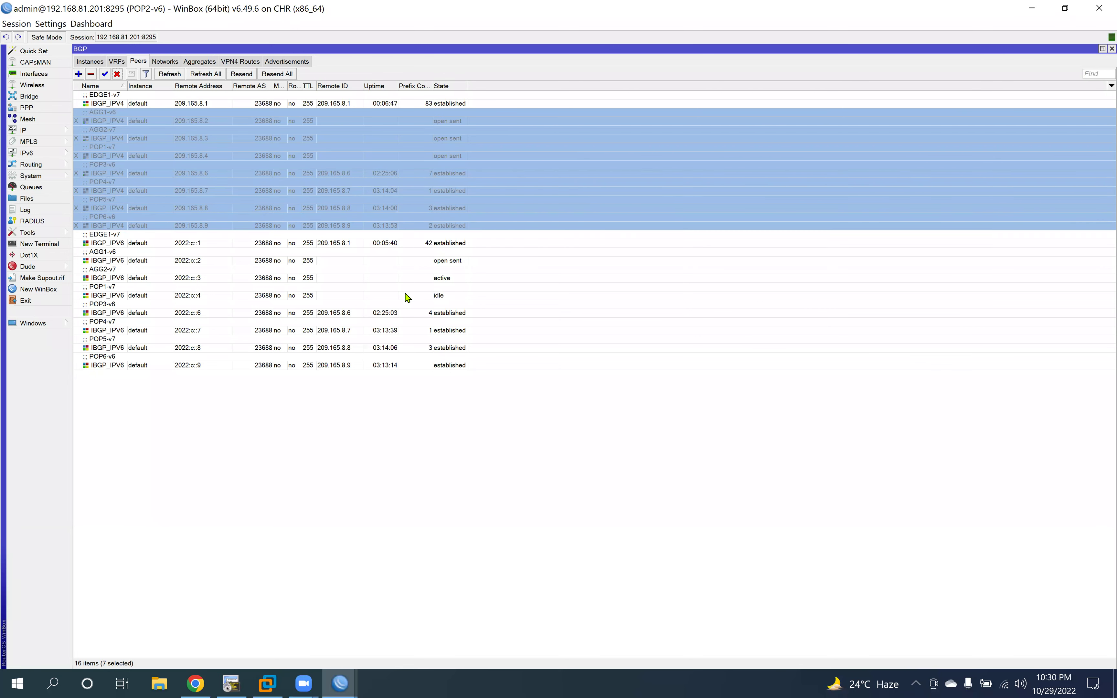
Step: Disable the IBGP_IPV6 peers on POP2-v6 from AGG1-v6 through POP6-v6, leaving out EDGE1-v7
click(302, 263)
ctrl+click(301, 279)
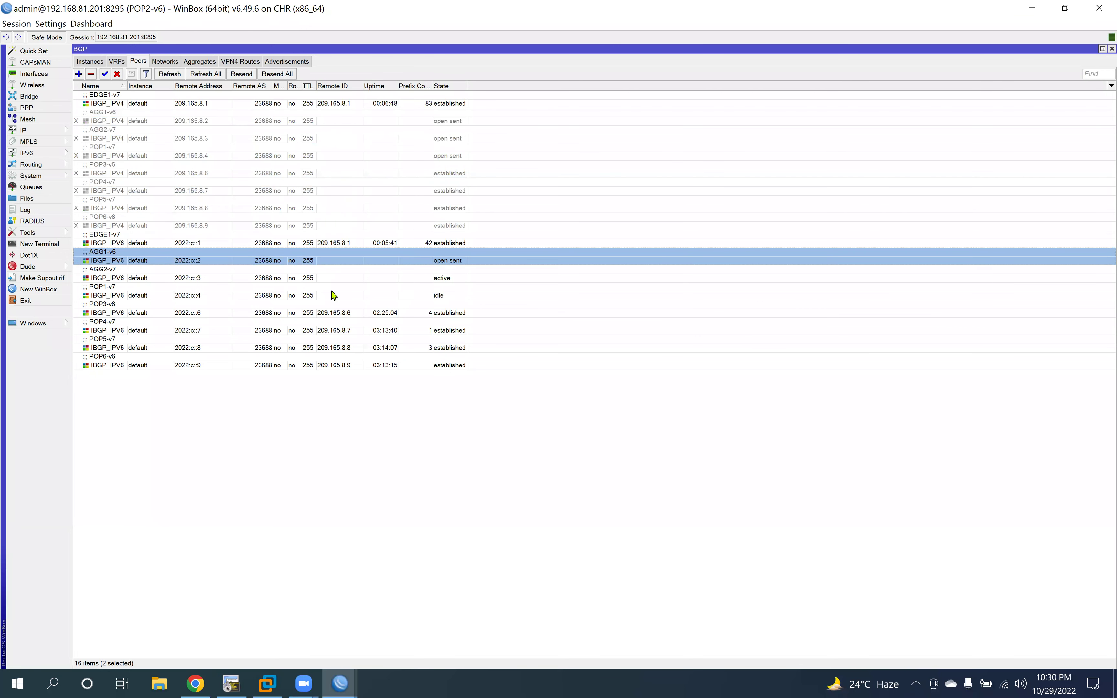
ctrl+click(304, 297)
ctrl+click(320, 313)
ctrl+click(323, 332)
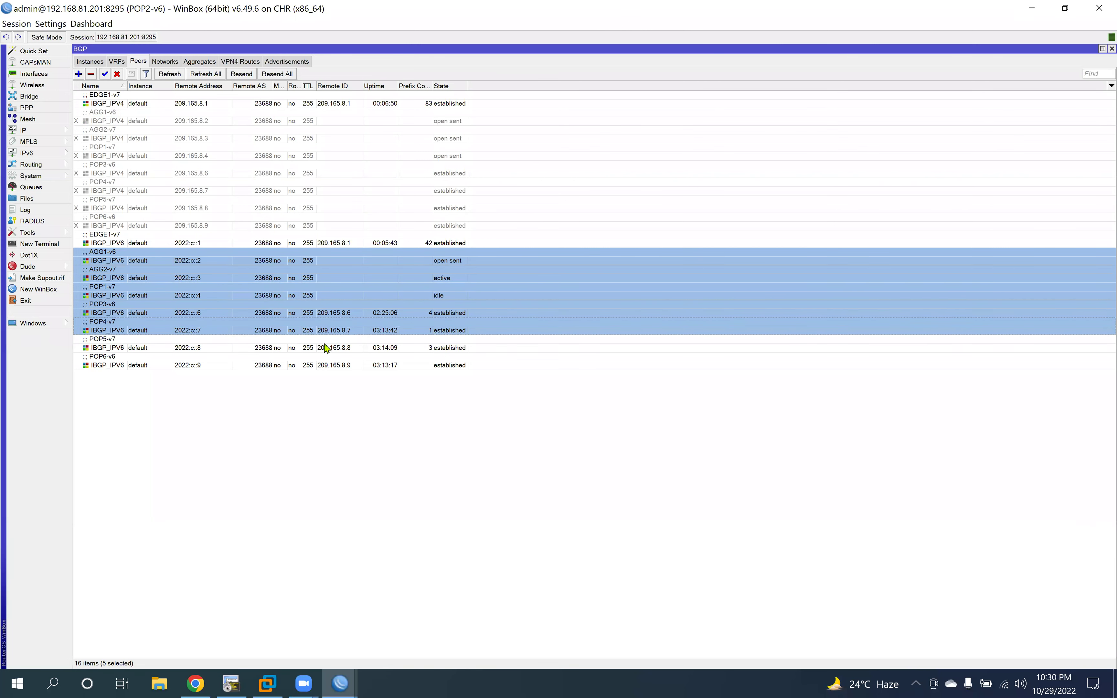
ctrl+click(325, 349)
ctrl+click(326, 365)
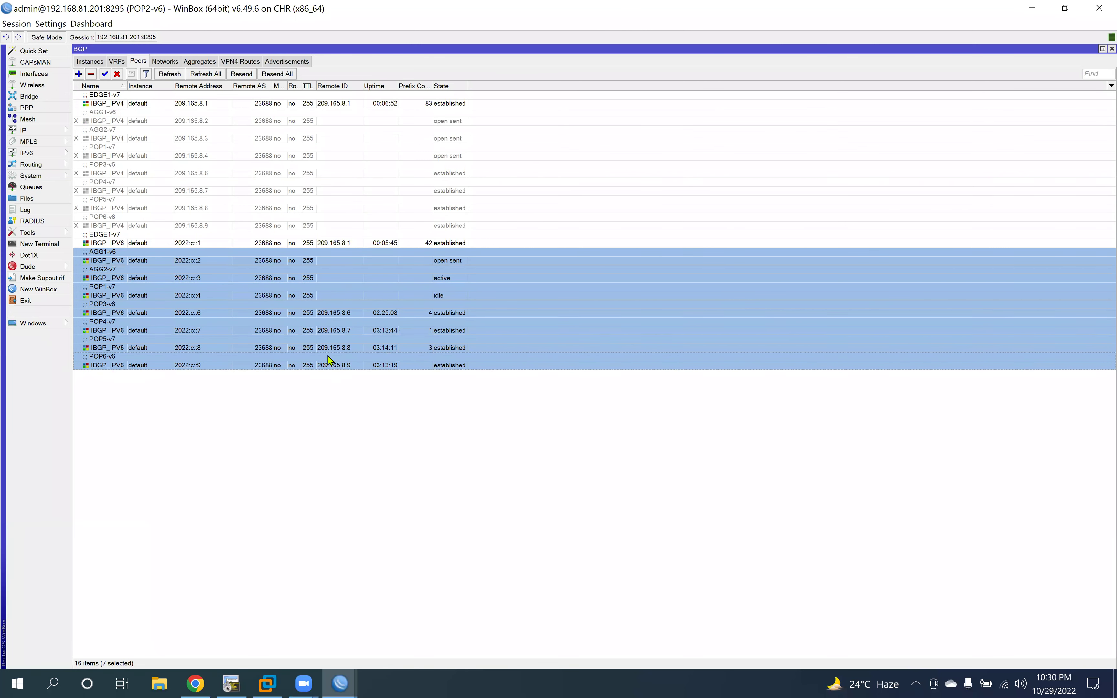
click(117, 75)
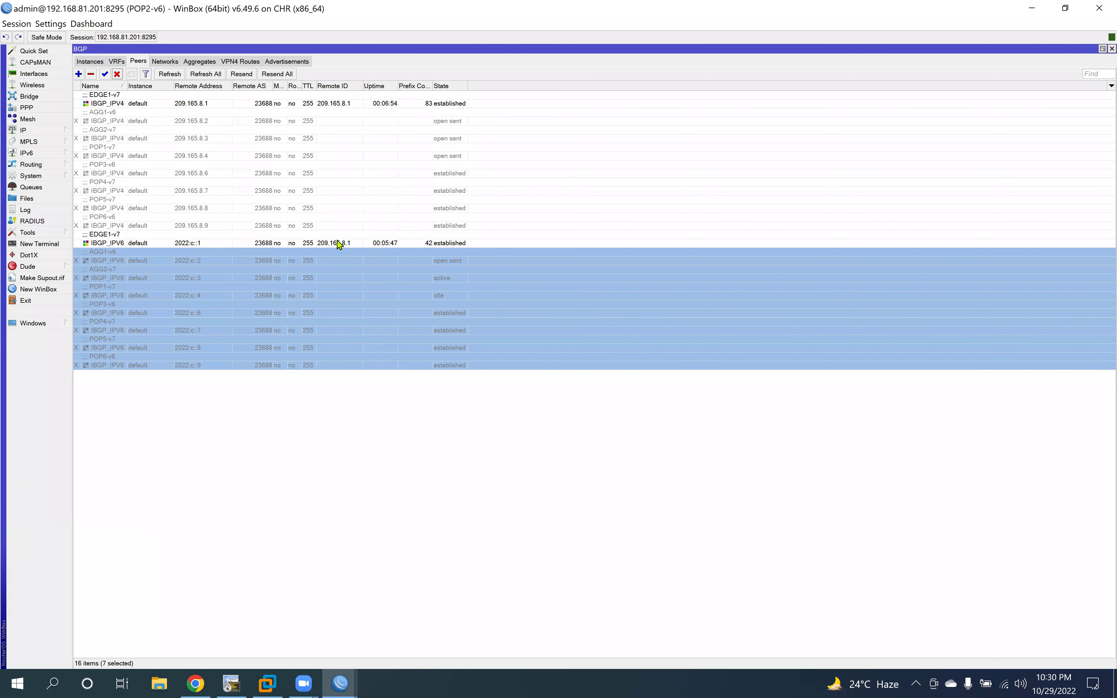
Step: Review the general settings of POP2-v6's EDGE1-v7 IBGP_IPV4 peer without changing them
click(339, 244)
double_click(373, 104)
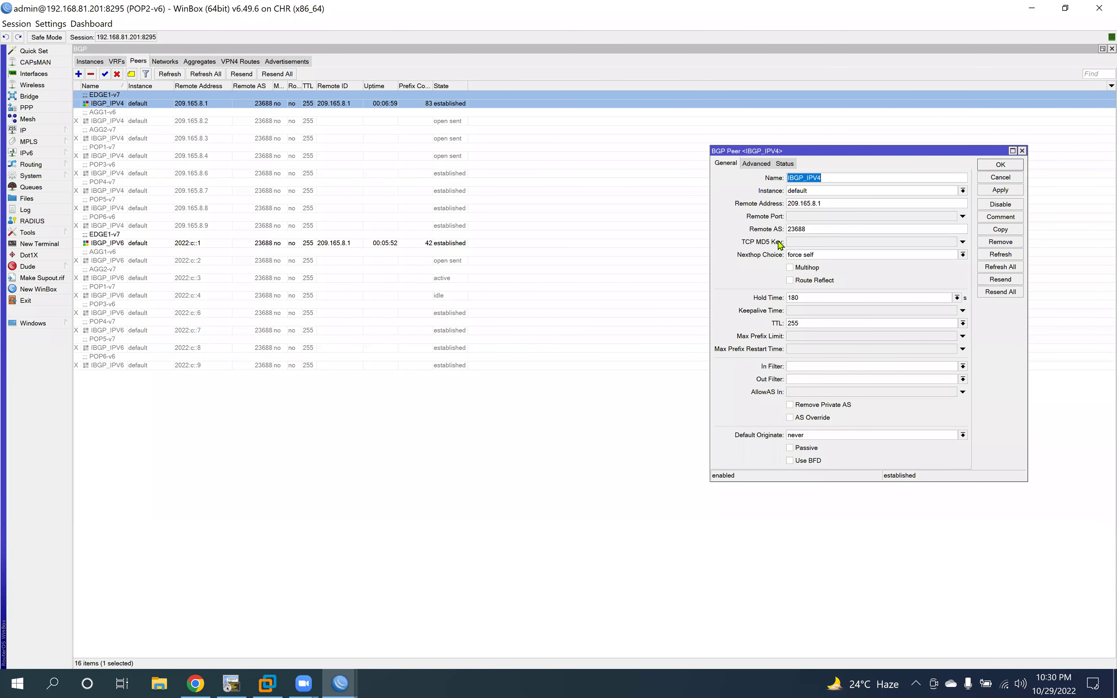
click(1013, 178)
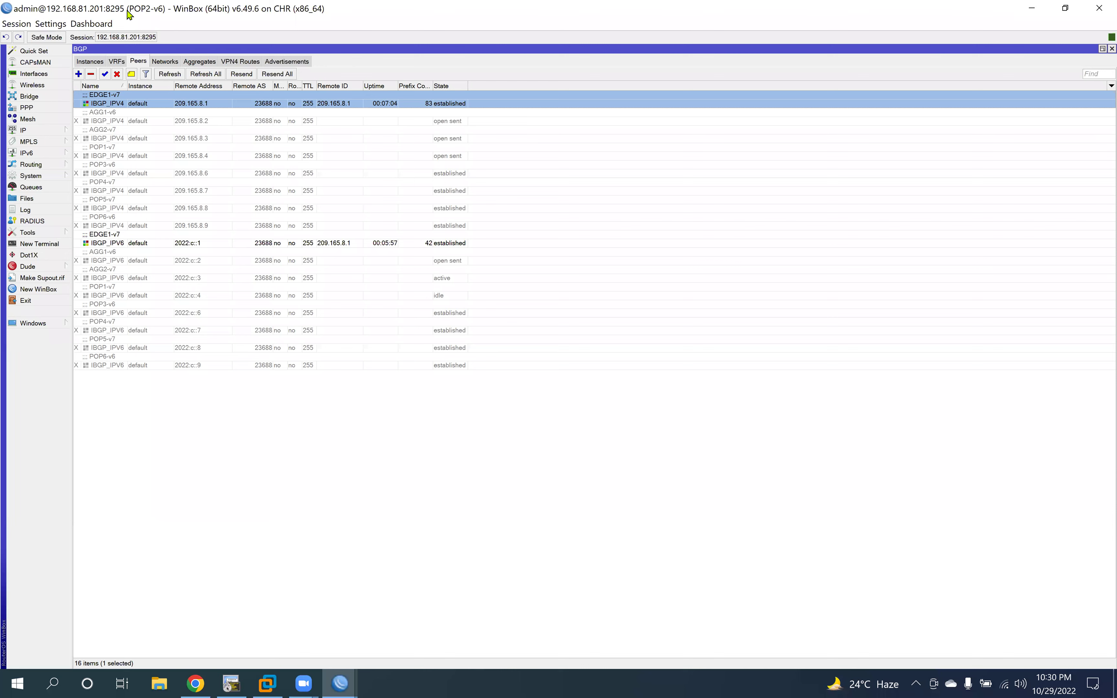
Step: Start a new WinBox connection to 192.168.81.201:8296, close its Traceroute window and reposition the BGP window
click(52, 292)
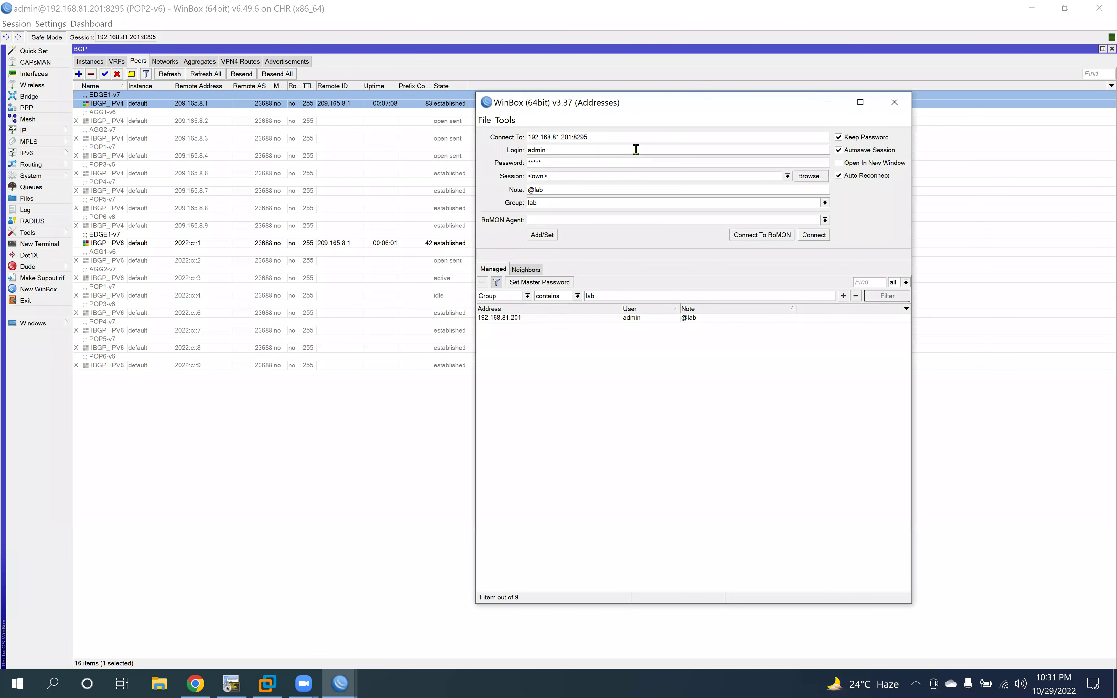
click(823, 236)
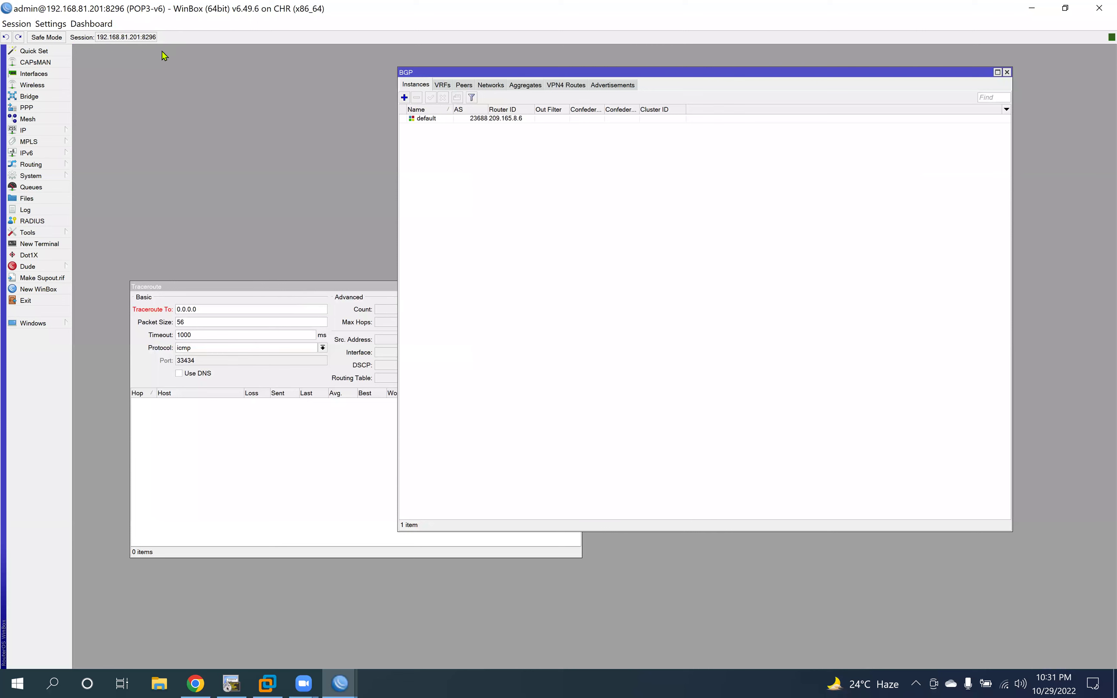
click(333, 286)
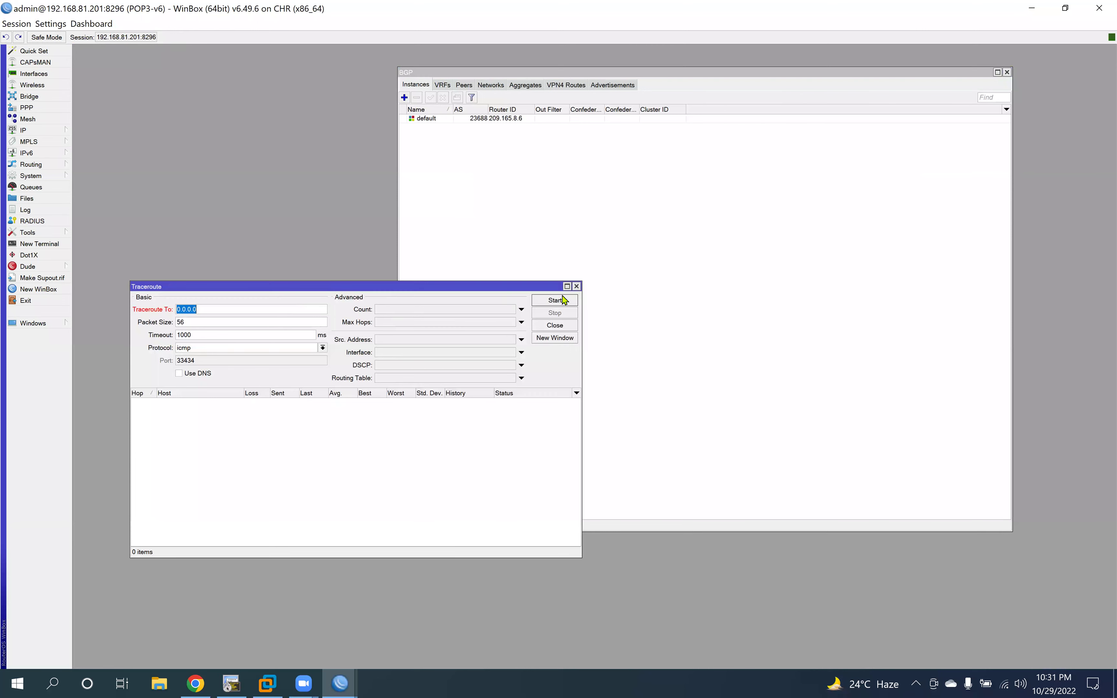
click(576, 287)
drag(438, 74, 249, 68)
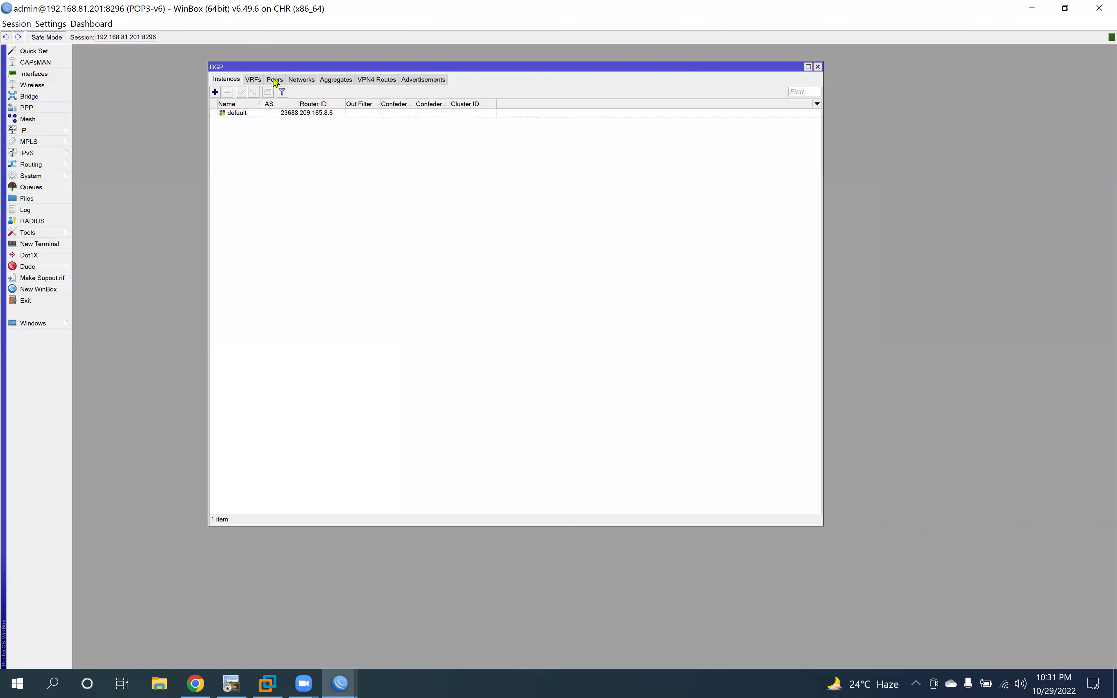
Step: Disable the IBGP_IPV4 peers on POP3-v6 from AGG1-v6 through POP6-v6, leaving out EDGE1-v7 and the CUST1-v7 peers
click(275, 80)
click(315, 125)
click(326, 140)
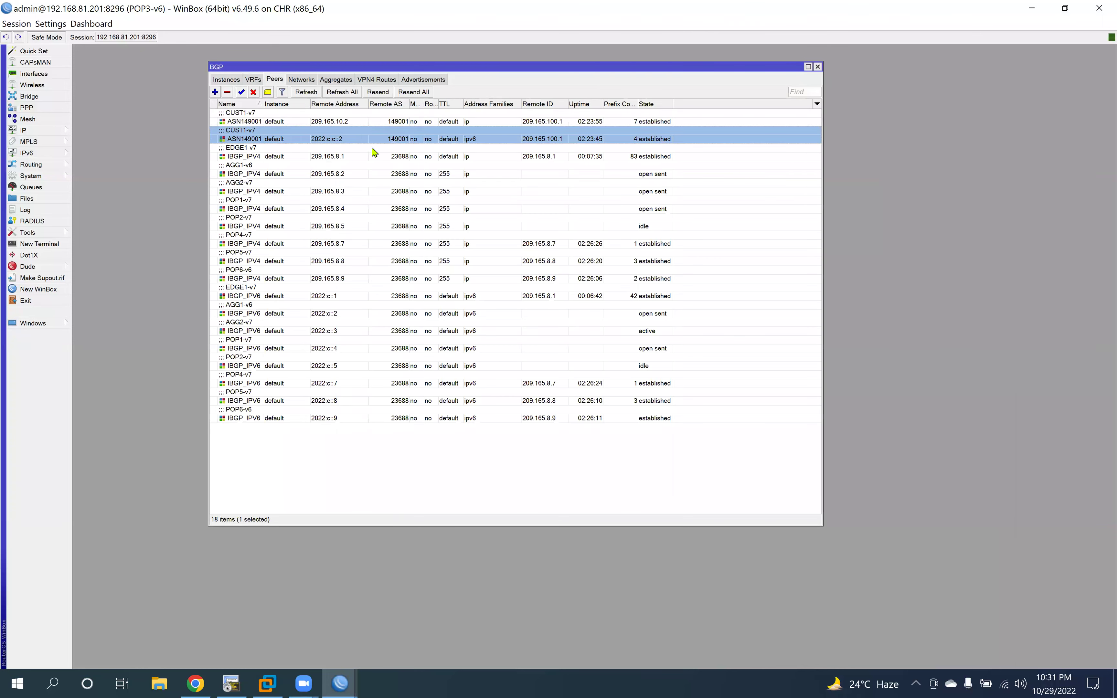
click(396, 157)
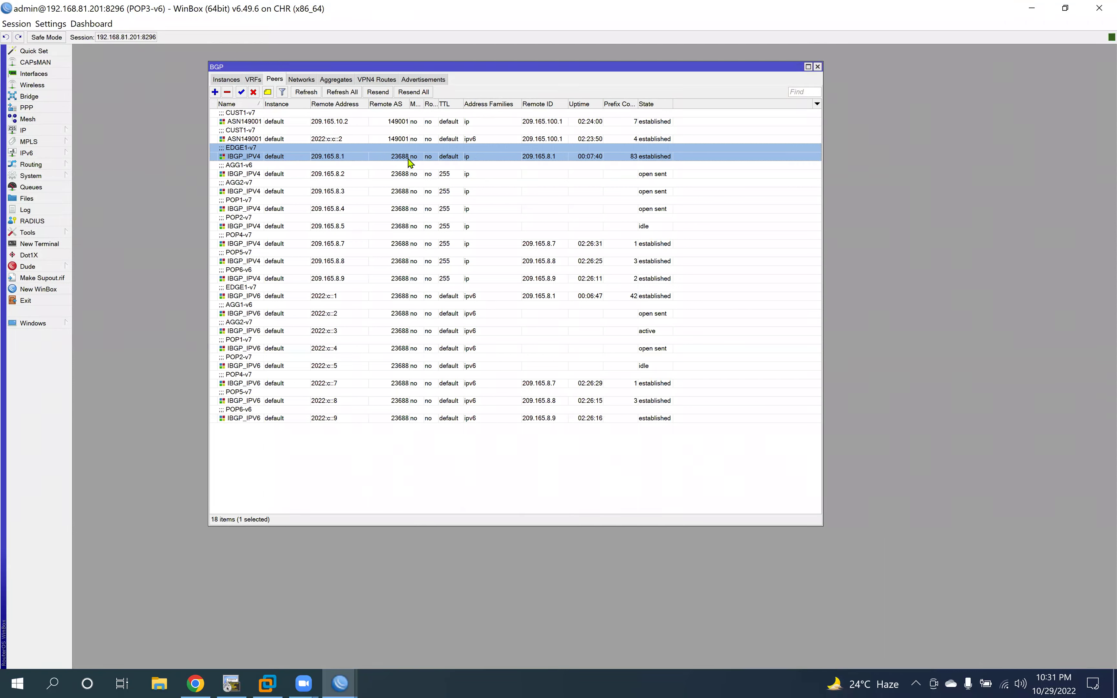
click(418, 175)
drag(448, 196, 429, 271)
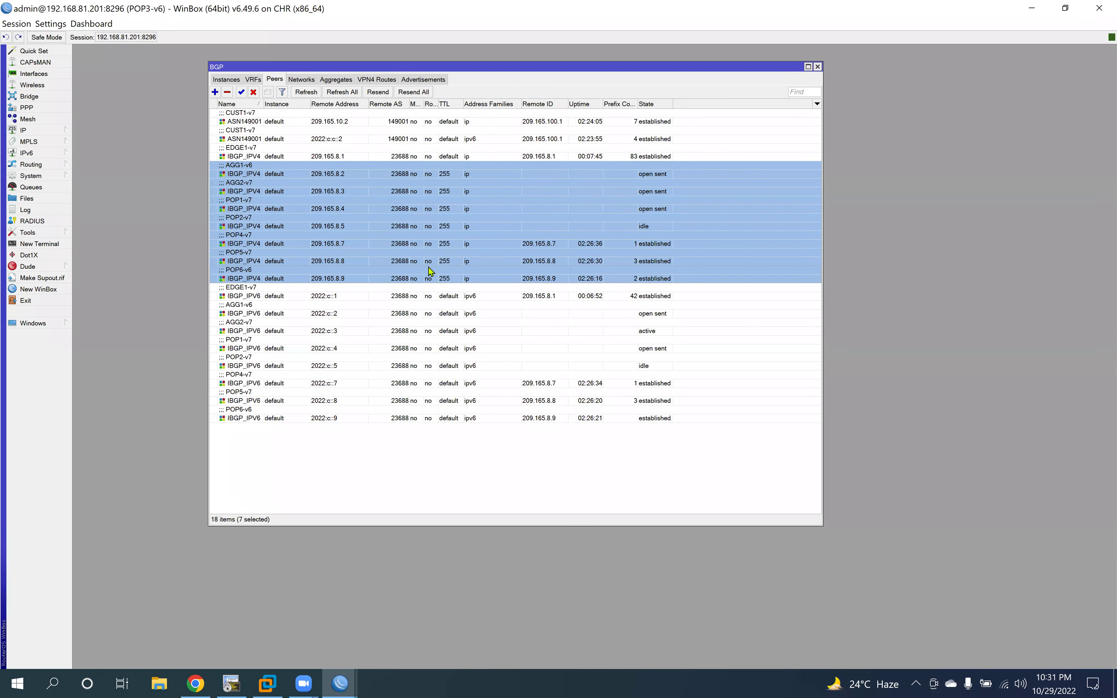
click(253, 92)
Step: Disable the IBGP_IPV6 peers on POP3-v6 from AGG1-v6 through POP6-v6, leaving out EDGE1-v7
click(453, 297)
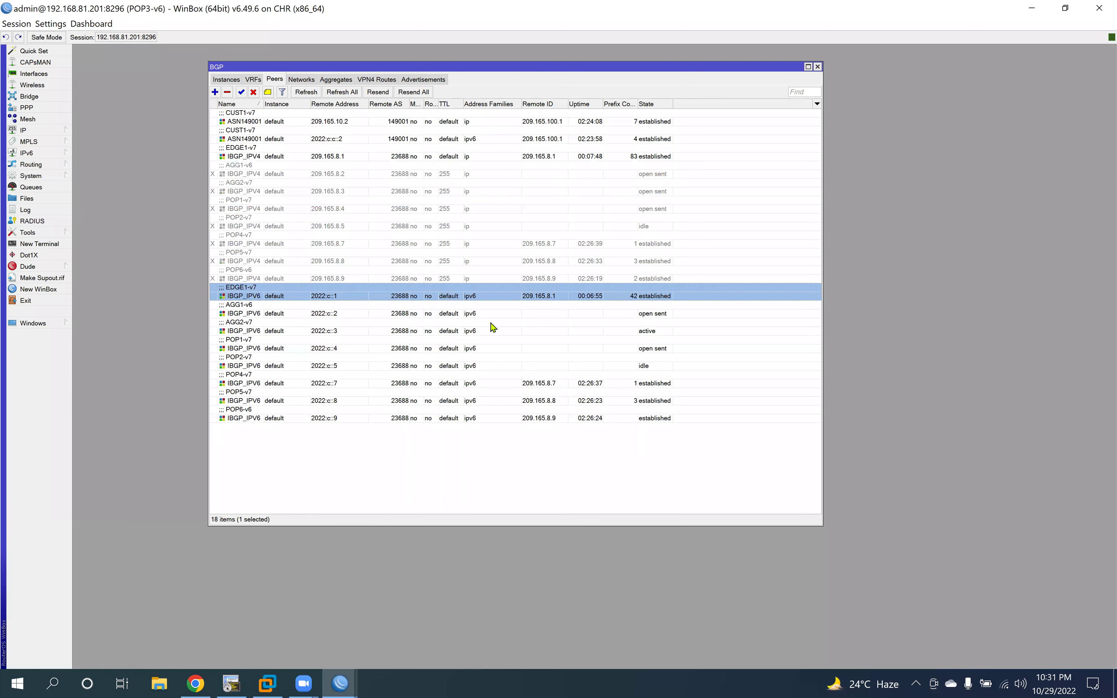
drag(465, 317, 501, 419)
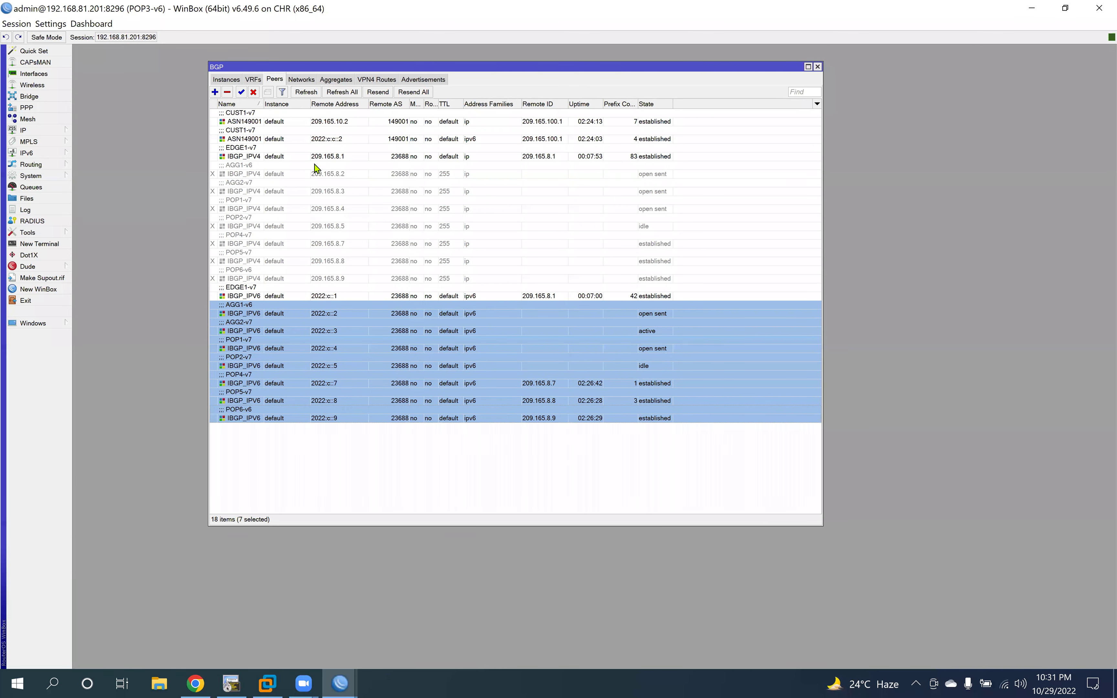
click(253, 92)
click(481, 185)
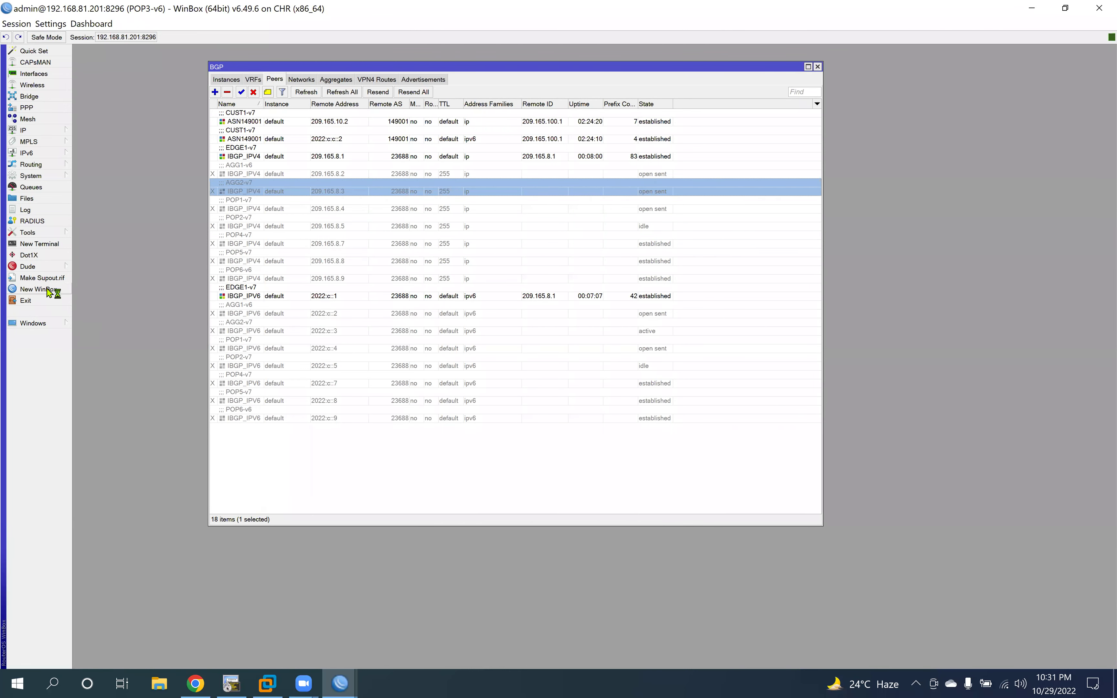
Step: Start a new WinBox connection to the router at 192.168.81.201:8297
key(alt+Tab)
click(619, 137)
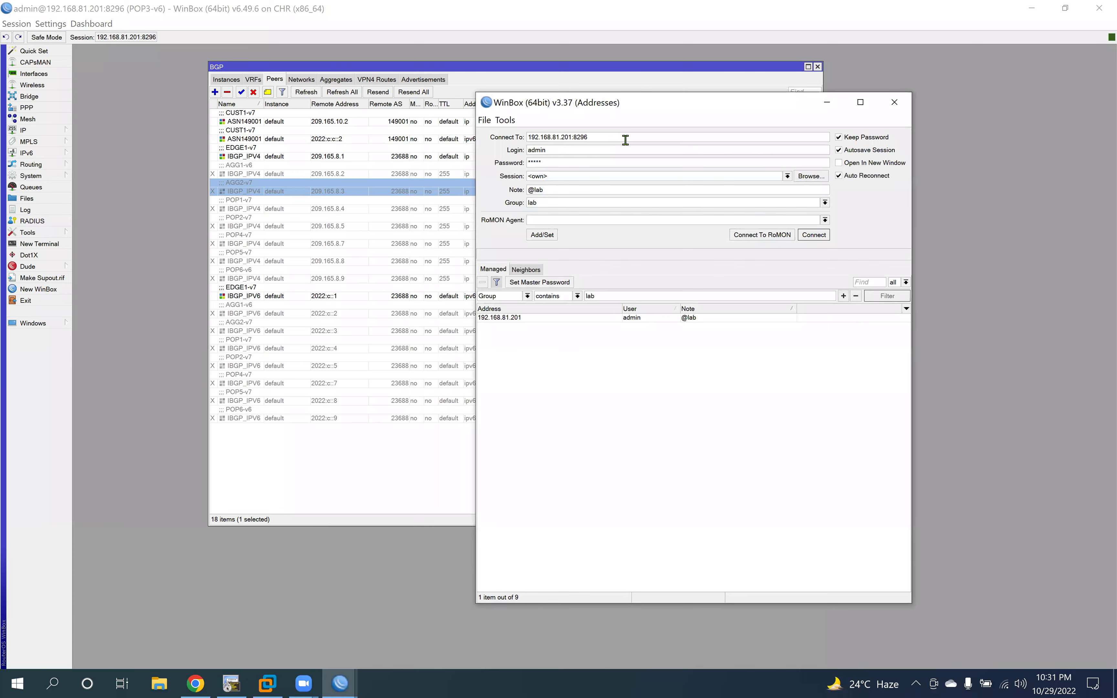
text(7)
click(812, 235)
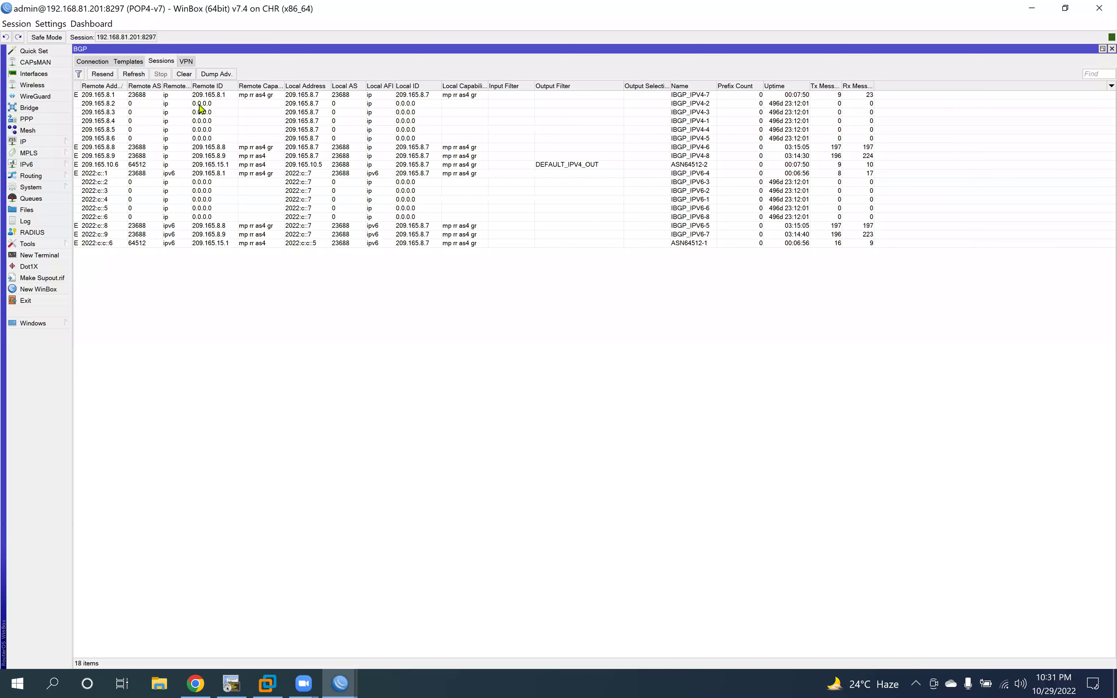
Step: Disable the IBGP_IPV4 connections on POP4-v7 from AGG1-v6 through POP6-v6, leaving out EDGE1-v7 and the ASN64512 connections
click(94, 62)
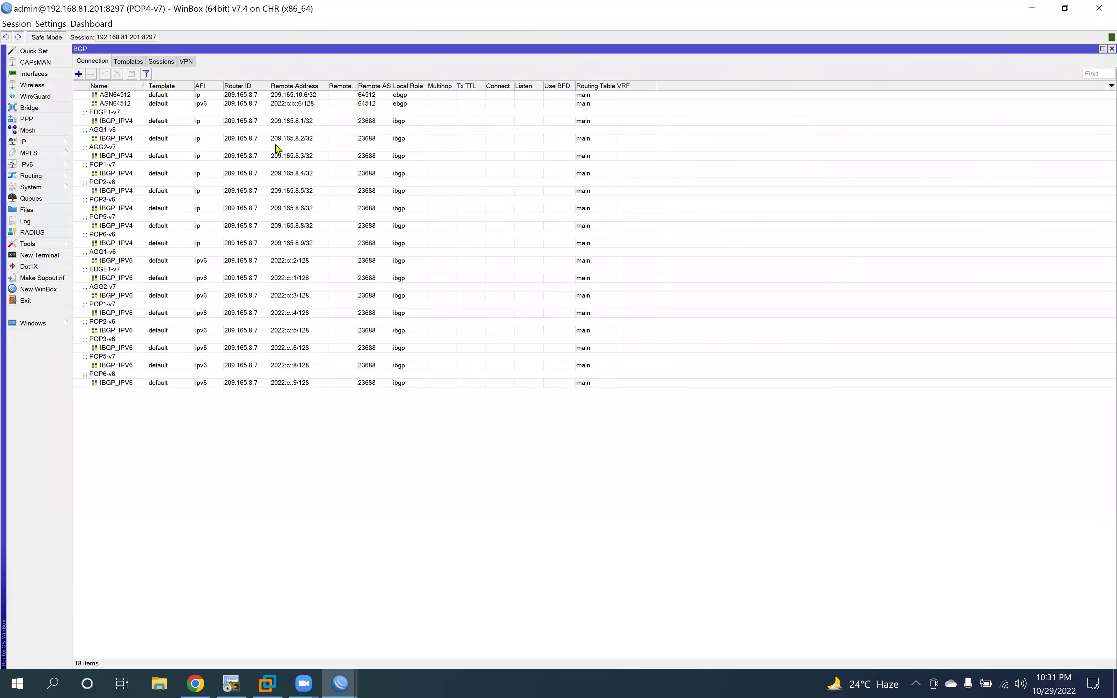
click(253, 97)
click(269, 106)
click(167, 119)
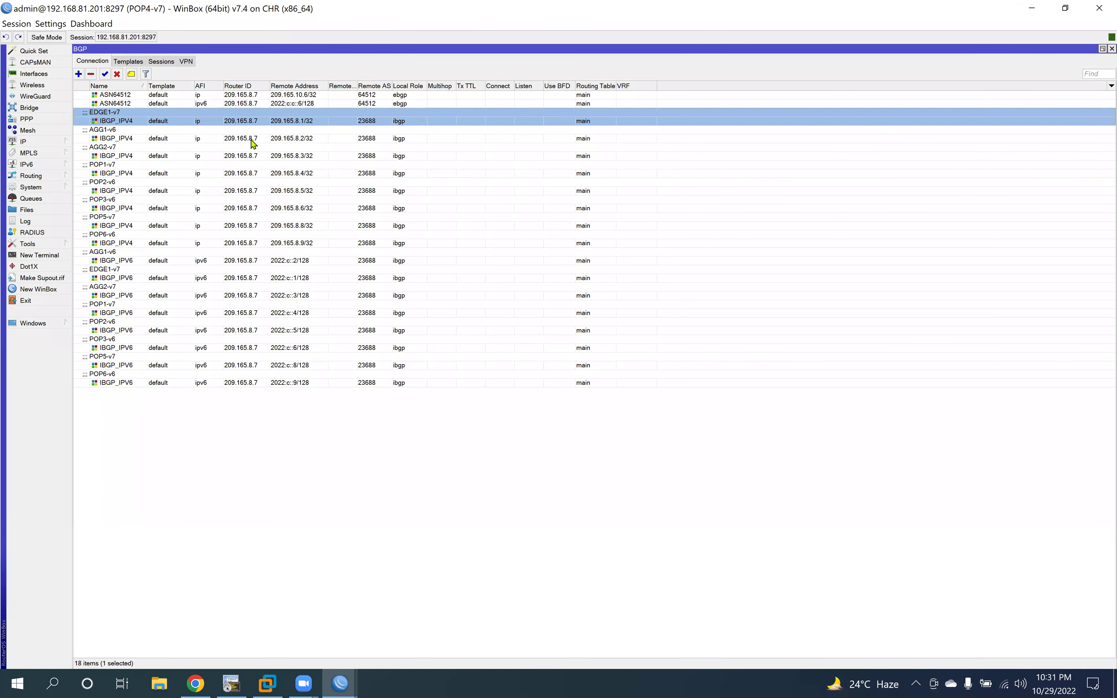
key(Down)
shift+click(276, 157)
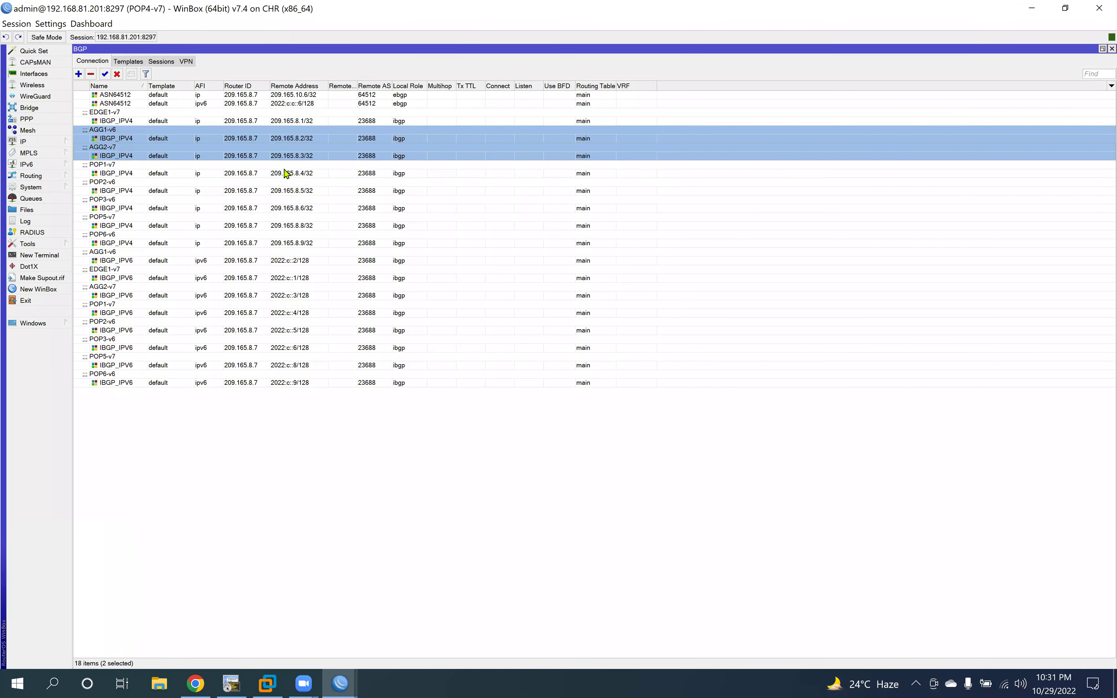
shift+click(284, 171)
shift+click(296, 190)
shift+click(308, 209)
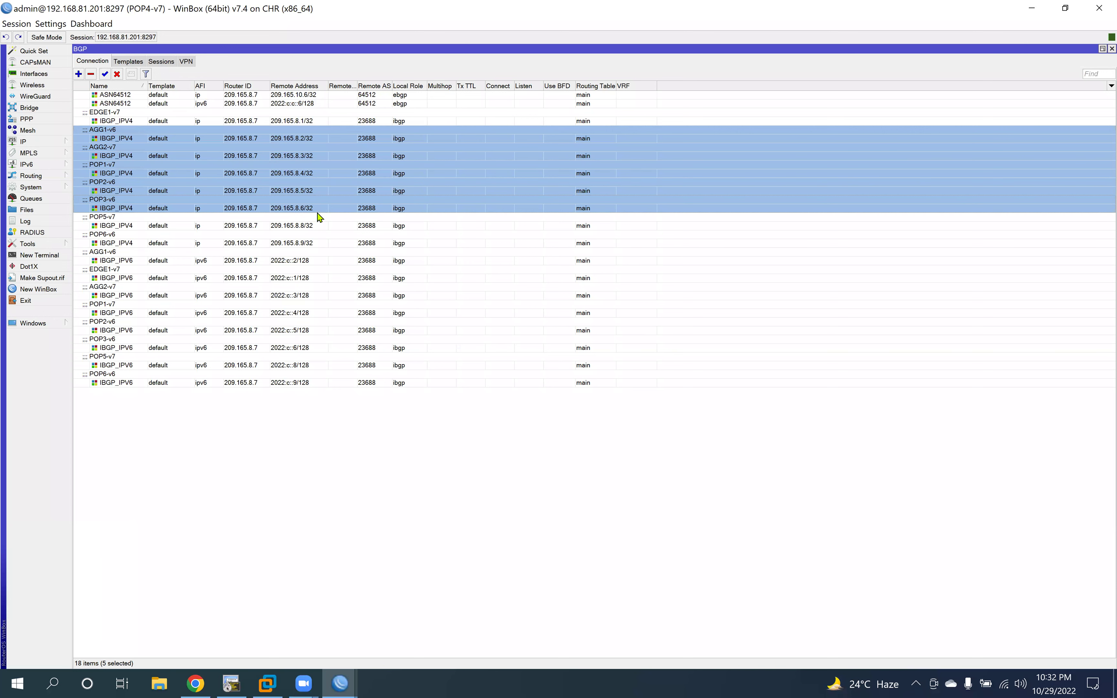
shift+click(320, 227)
shift+click(319, 243)
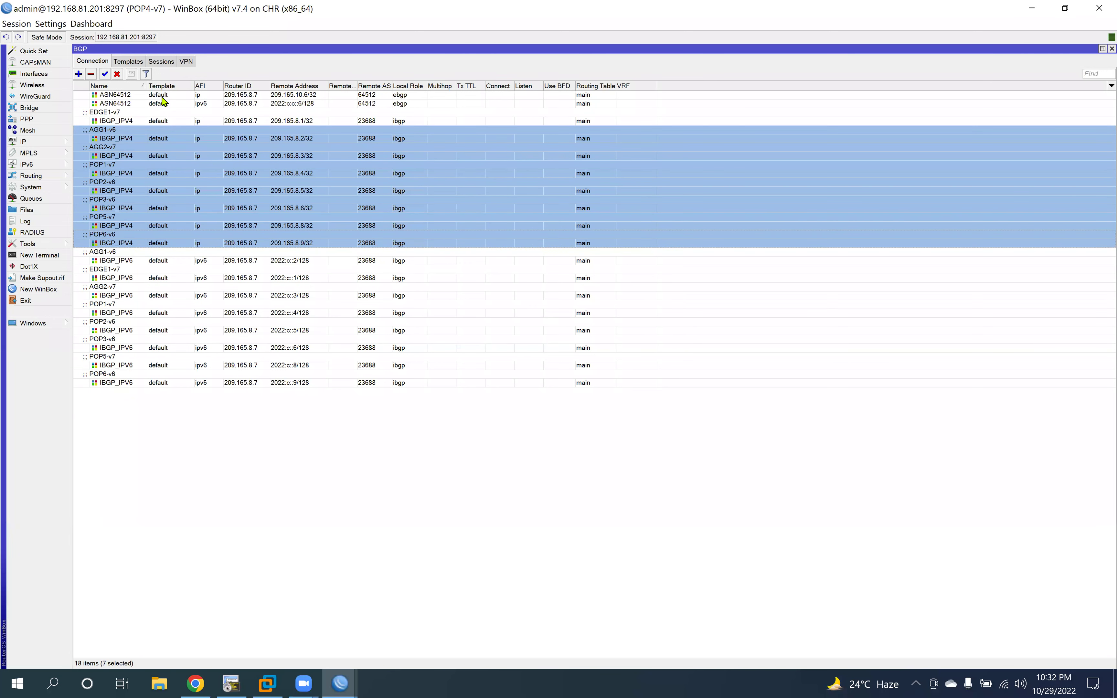
click(117, 74)
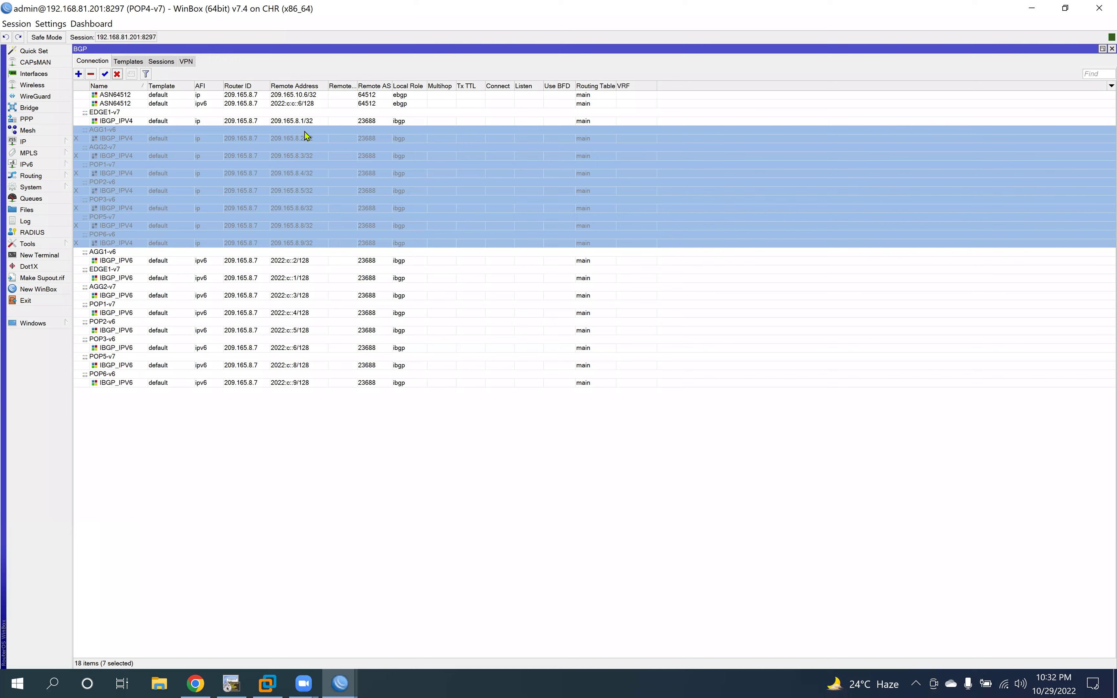
Step: Set the Local Role of POP4-v7's EDGE1-v7 IBGP_IPV4 connection to ibgp rr client and save it
click(298, 122)
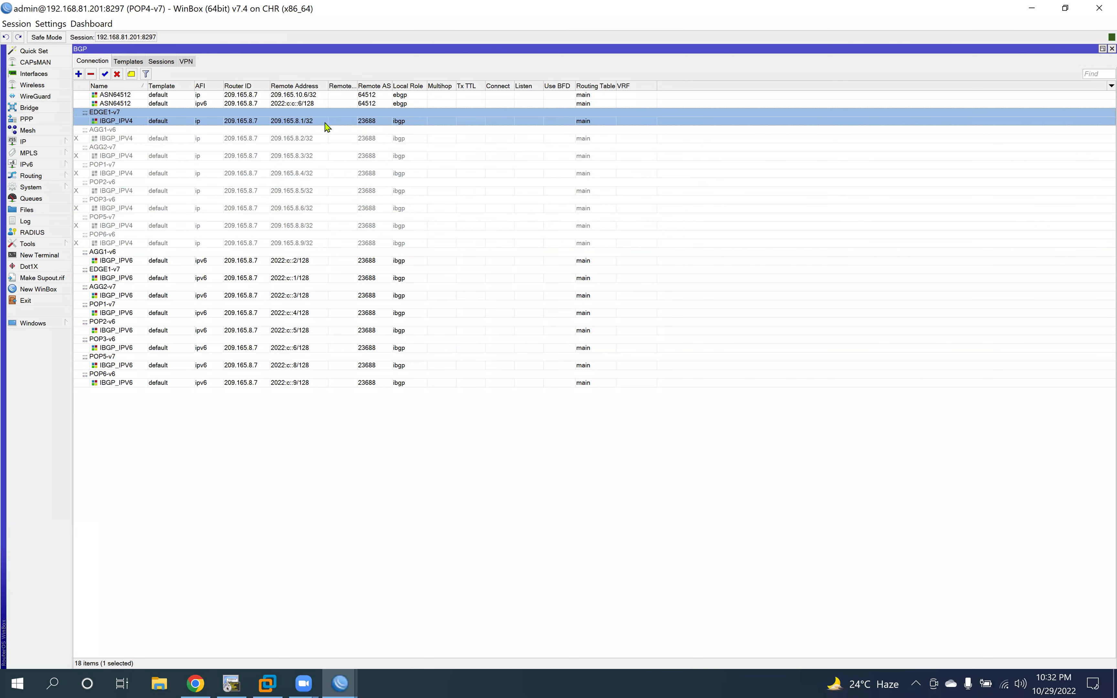
double_click(326, 121)
click(396, 389)
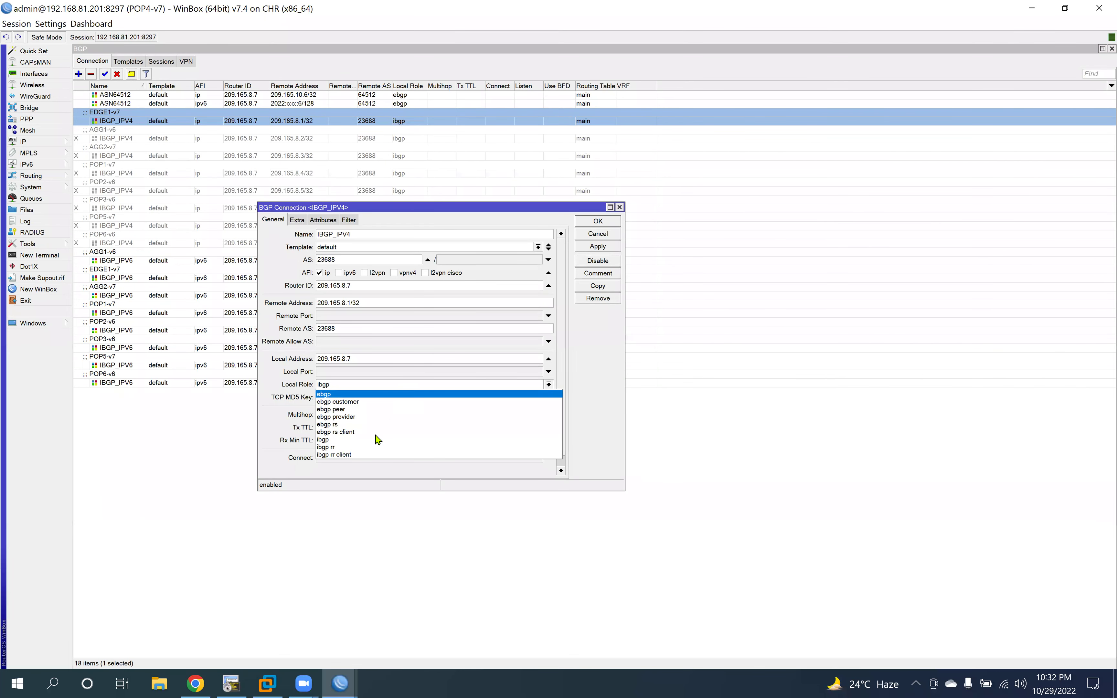
click(344, 456)
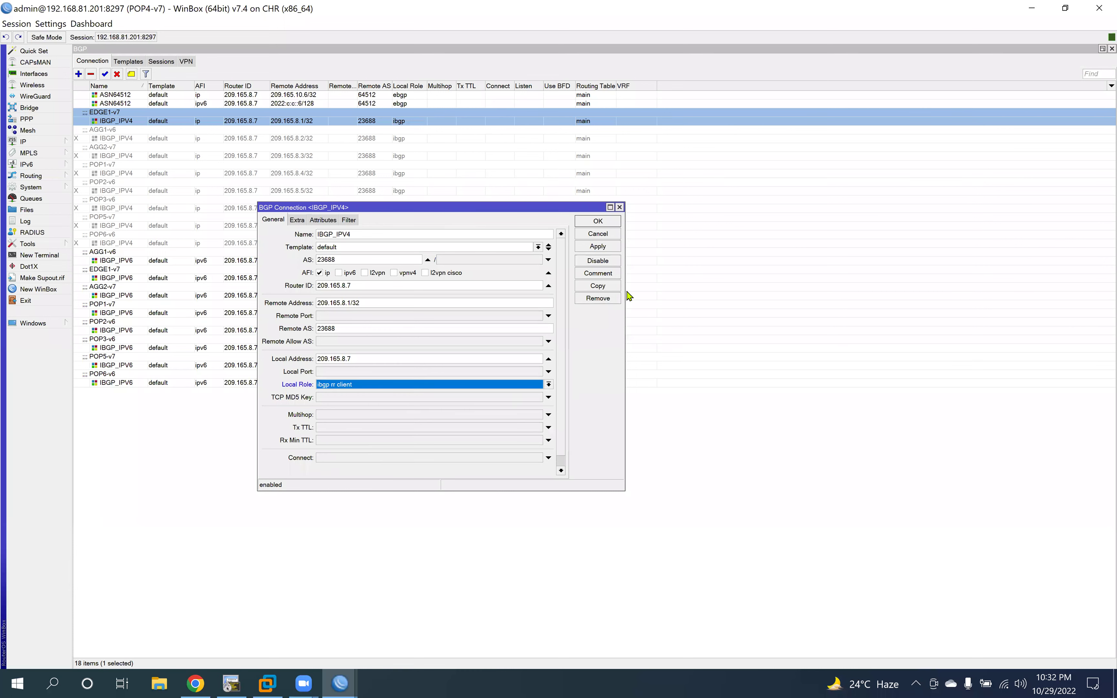
click(598, 246)
click(598, 221)
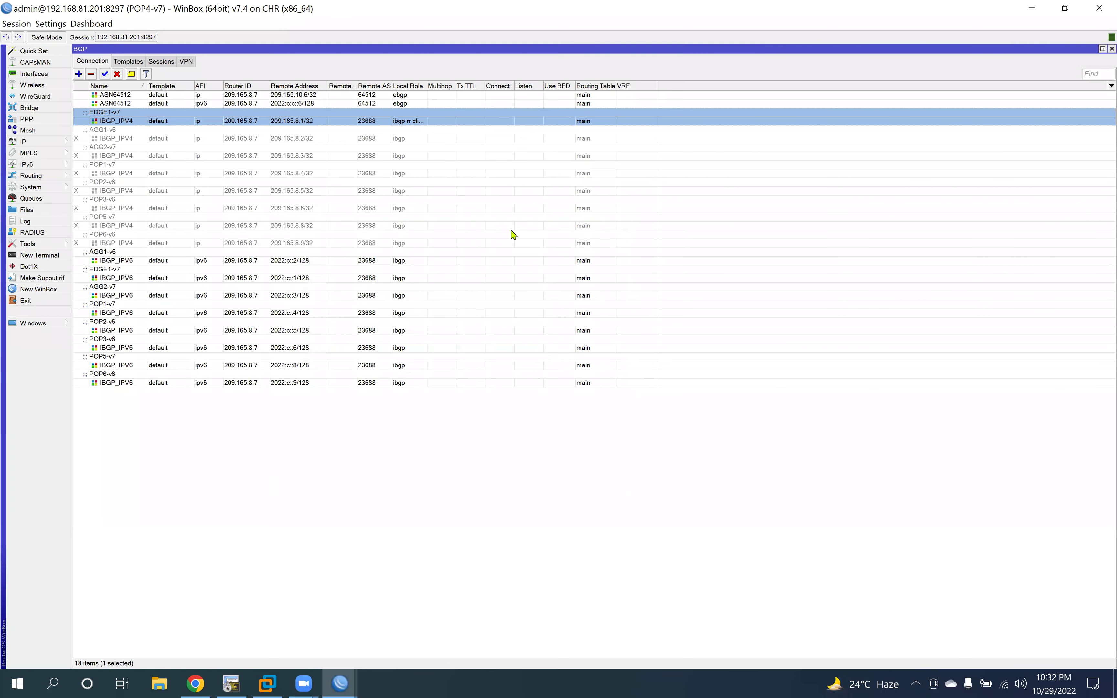
Step: Disable the IBGP_IPV6 connections on POP4-v7 from AGG1-v6 through POP6-v6, leaving out EDGE1-v7
drag(427, 85, 450, 86)
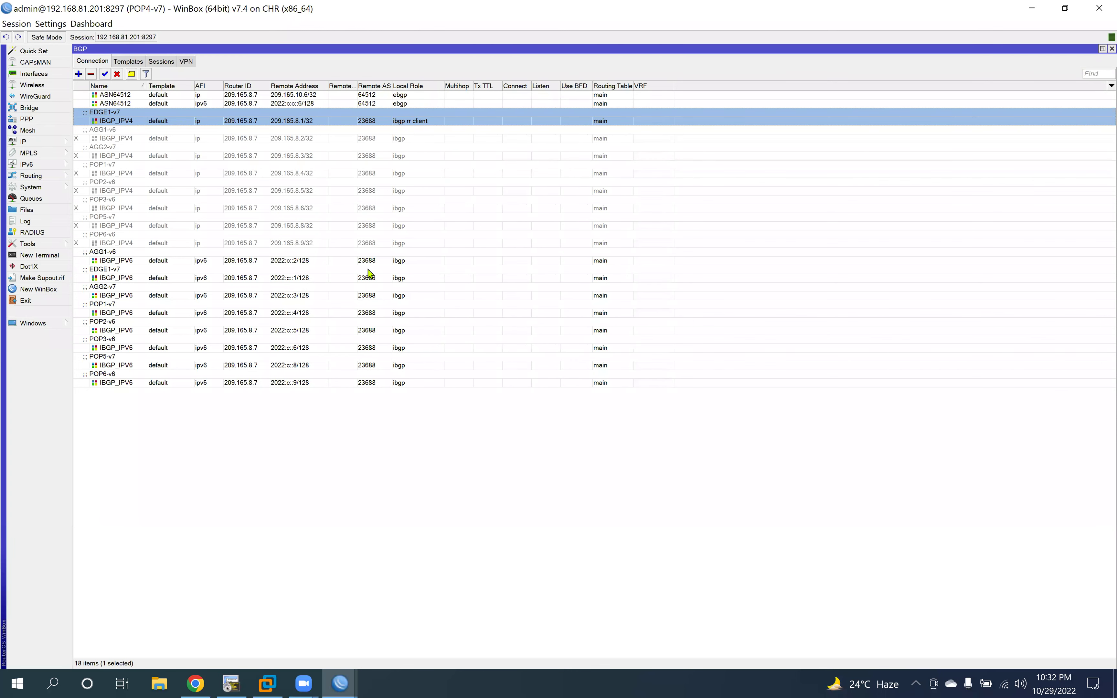
click(337, 262)
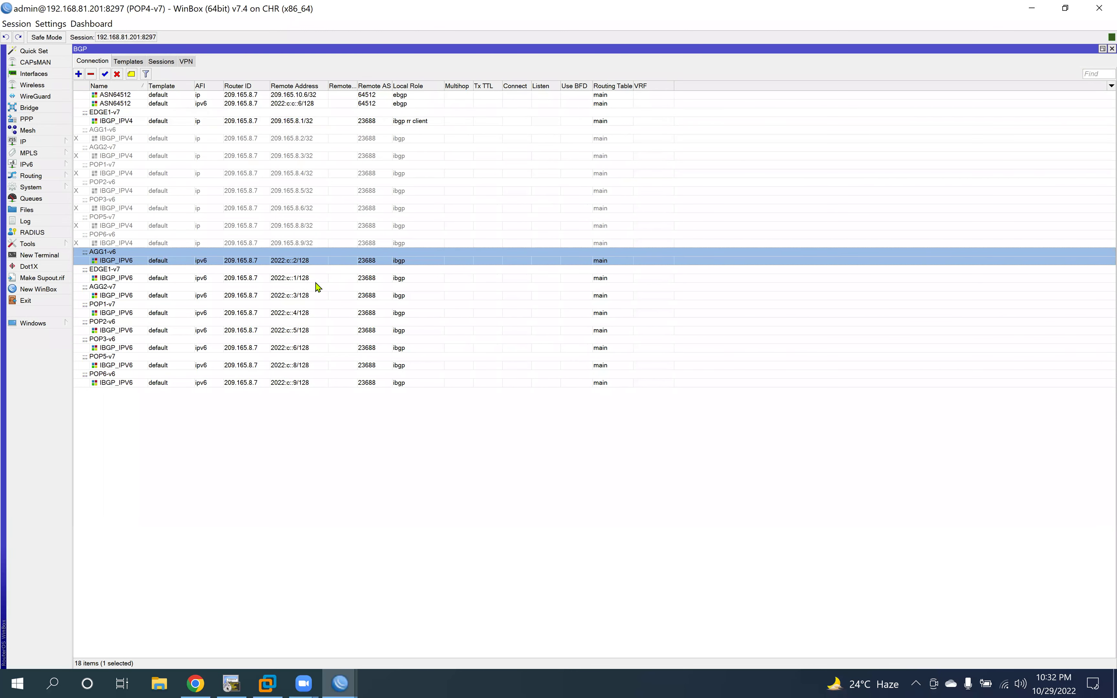
click(118, 74)
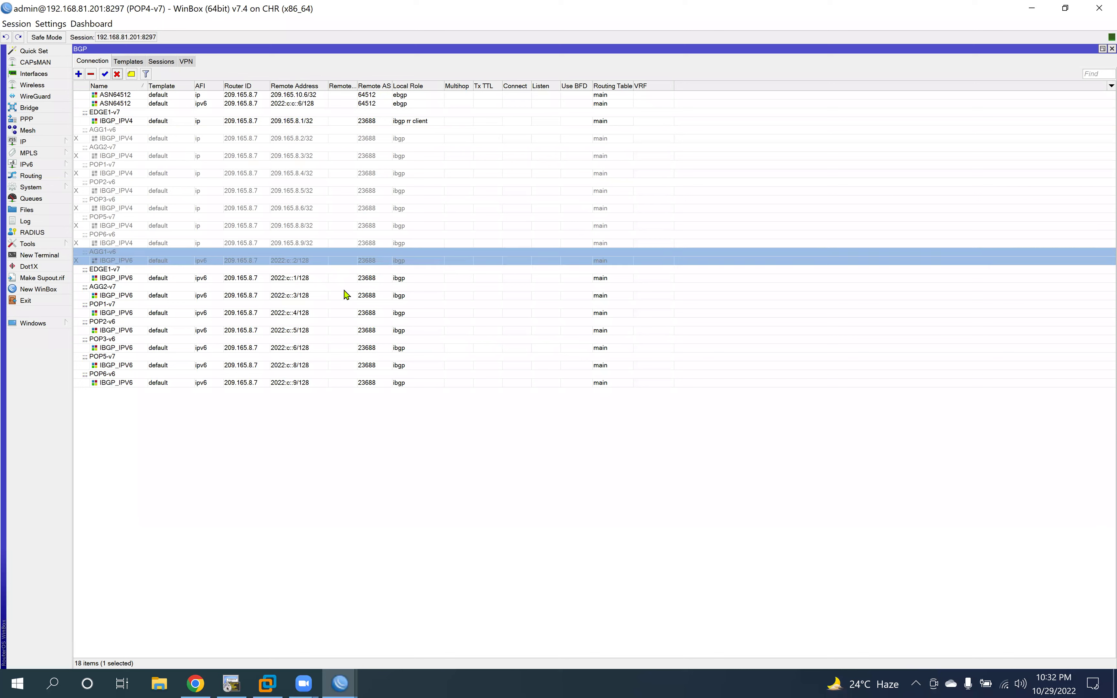
click(368, 296)
drag(365, 316, 400, 388)
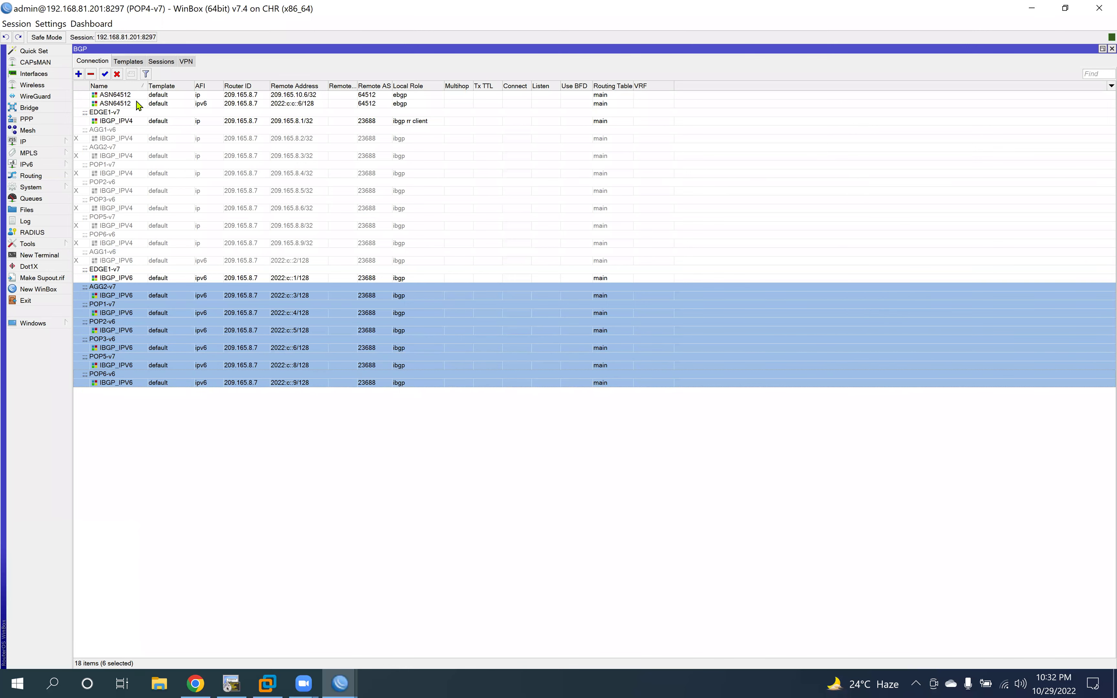
click(117, 74)
Step: Set the Local Role of POP4-v7's EDGE1-v7 IBGP_IPV6 connection to ibgp rr client and save it
click(400, 280)
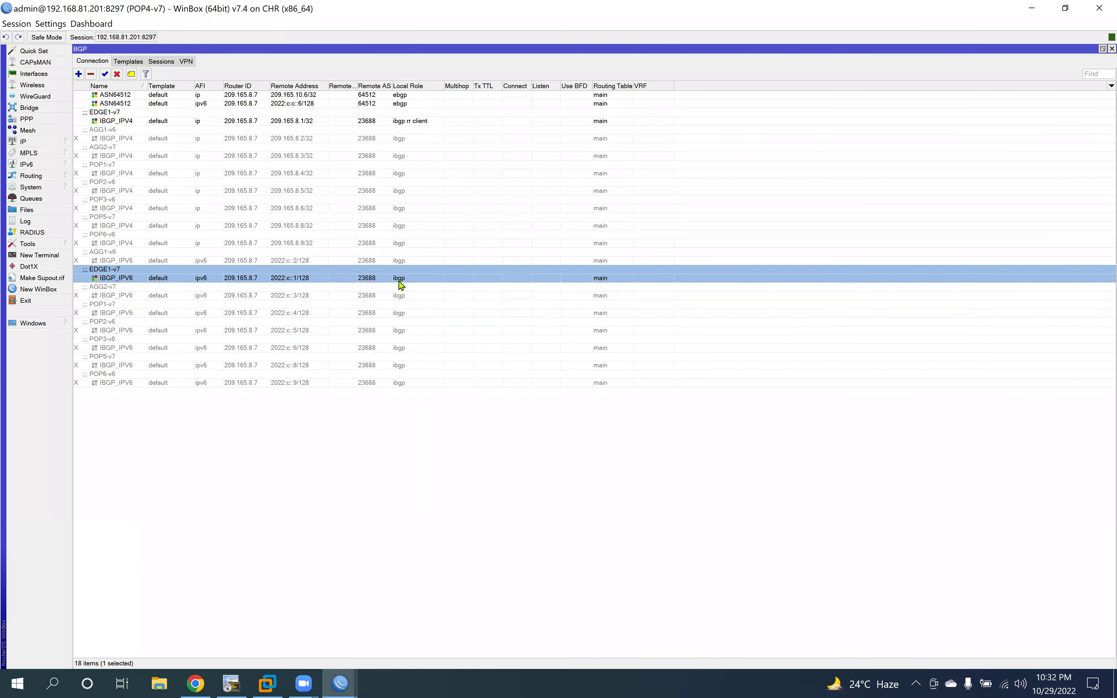
double_click(400, 279)
click(418, 385)
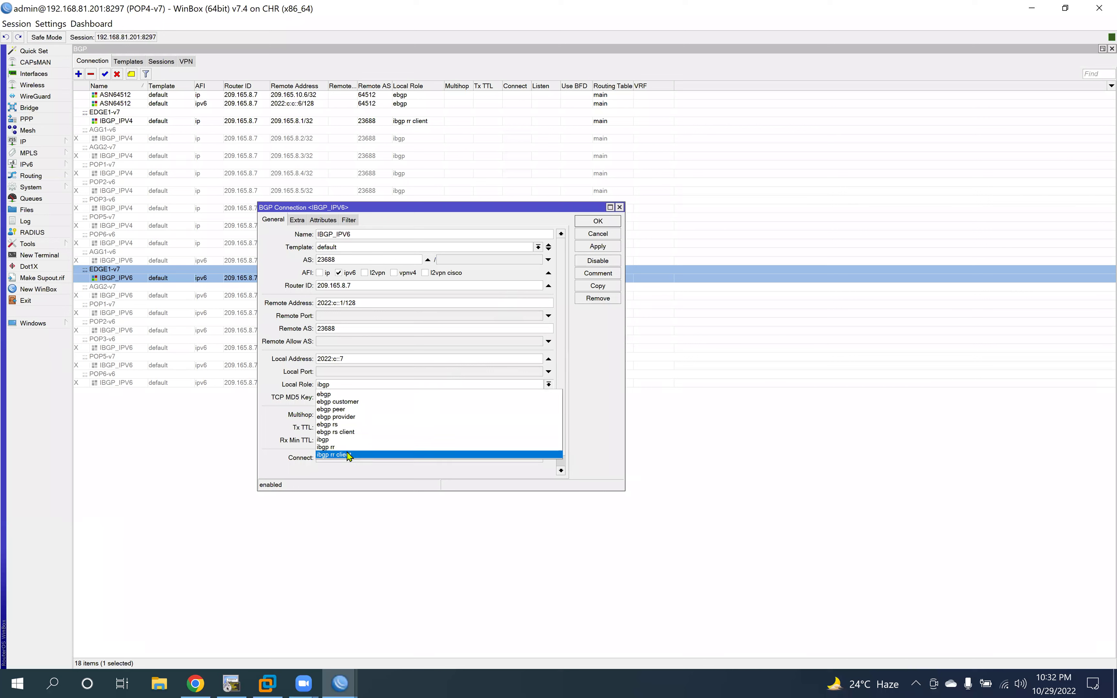
click(360, 455)
click(606, 247)
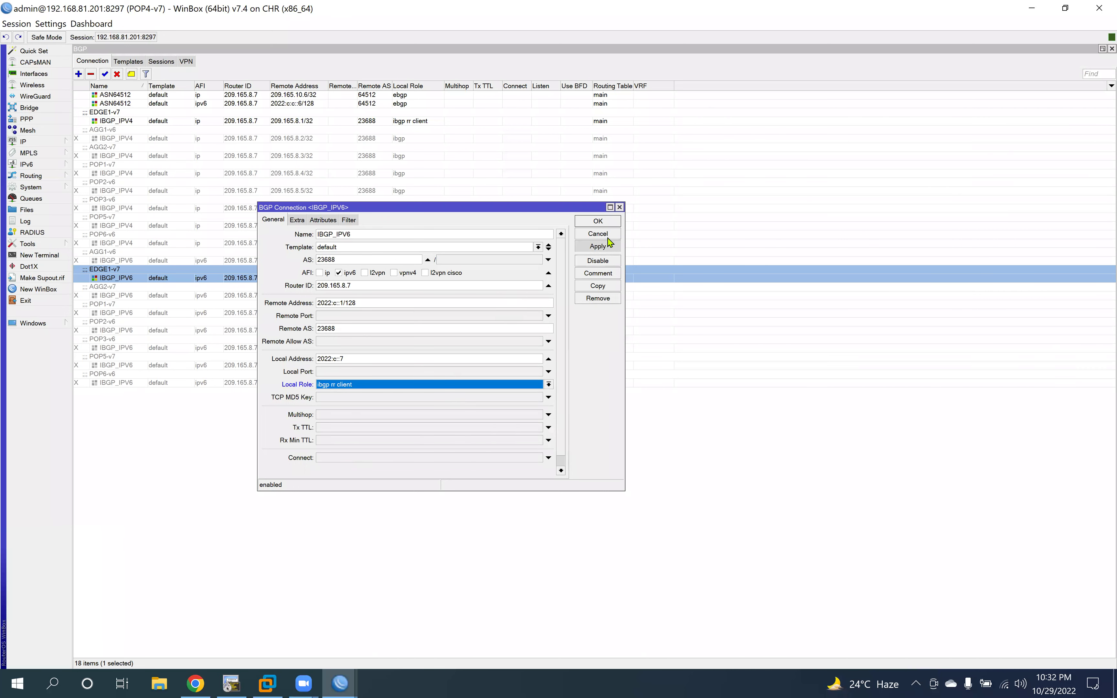
click(597, 222)
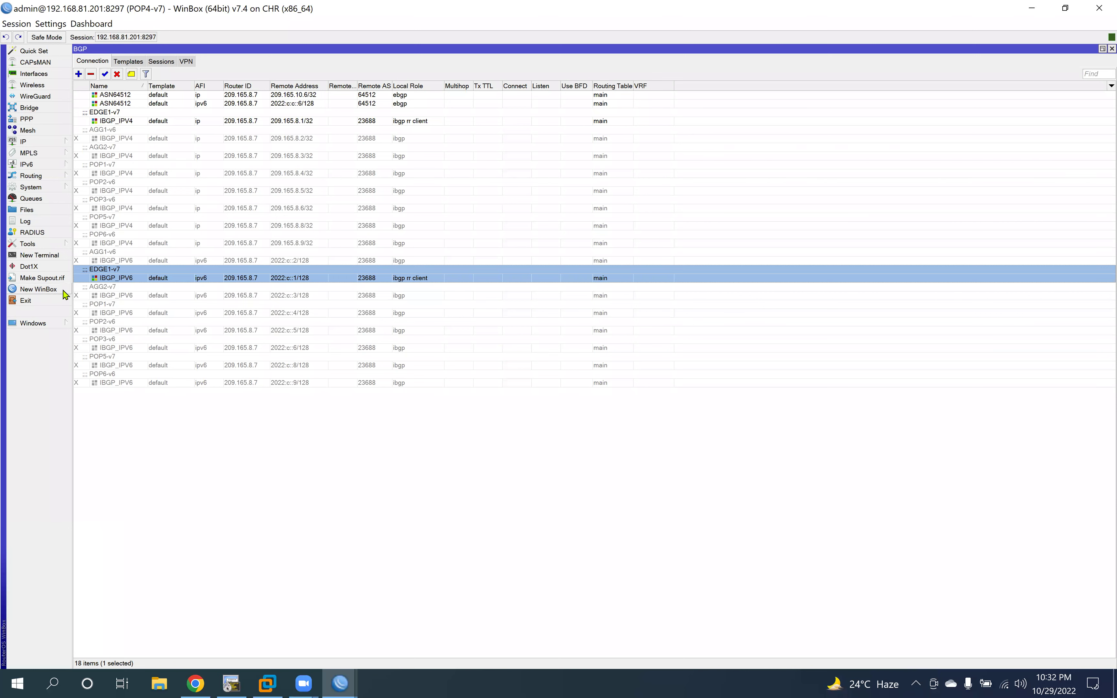
Step: Start a new WinBox connection to the router at 192.168.81.201:8298 and show its BGP connections
click(39, 289)
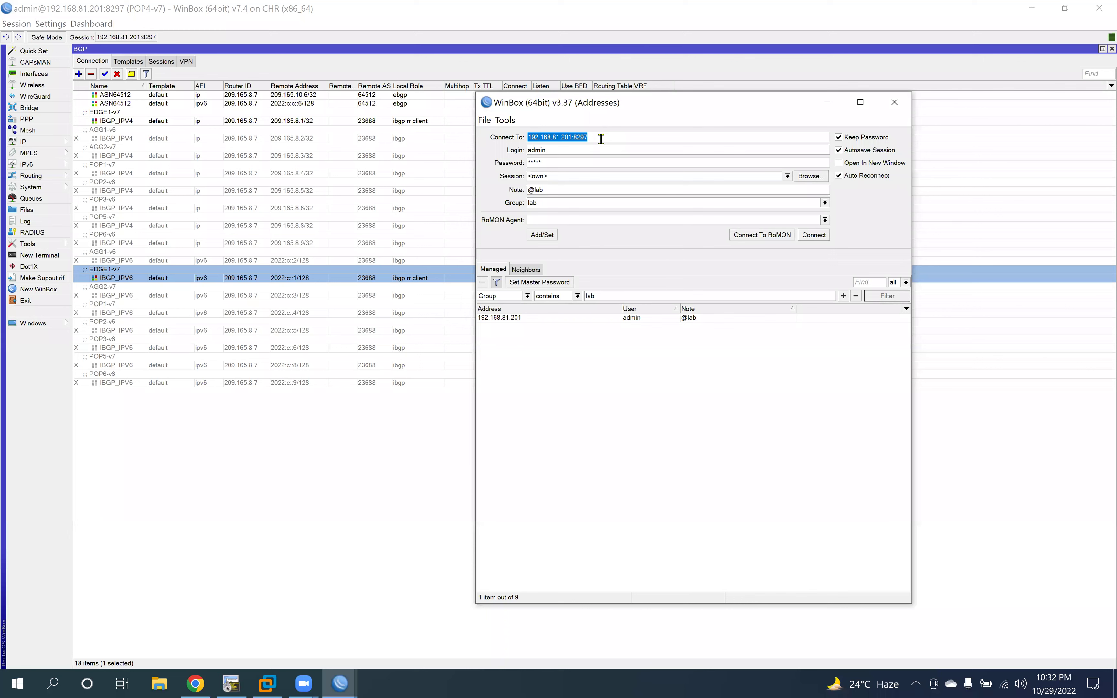
click(600, 139)
text(8)
click(822, 236)
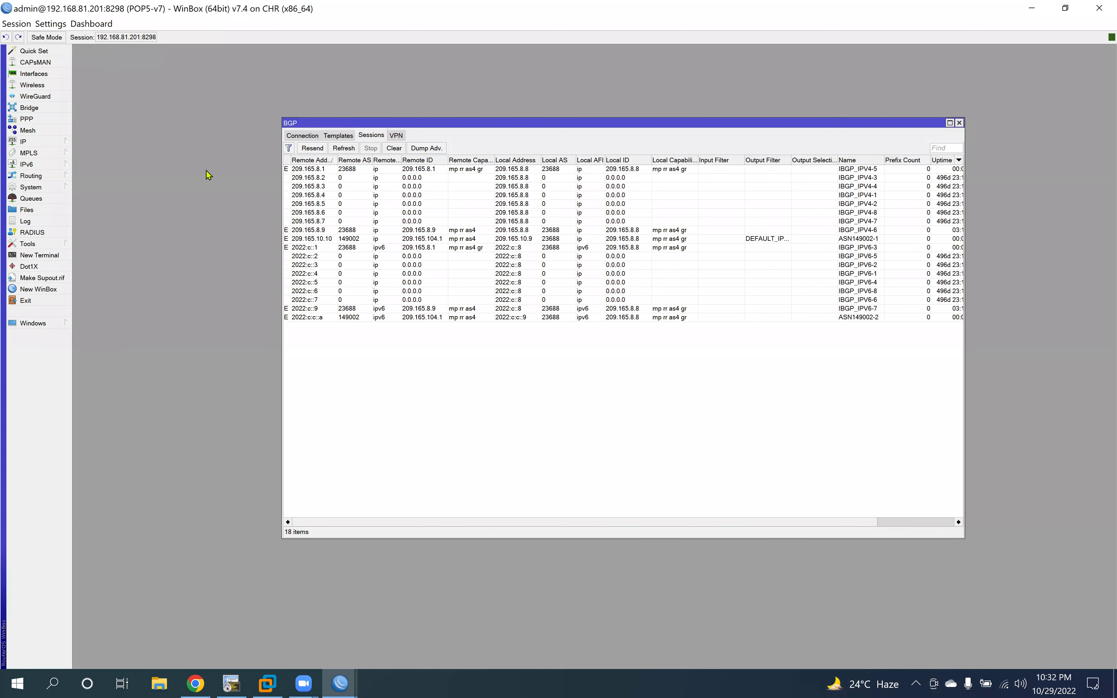
click(302, 135)
drag(295, 122, 209, 48)
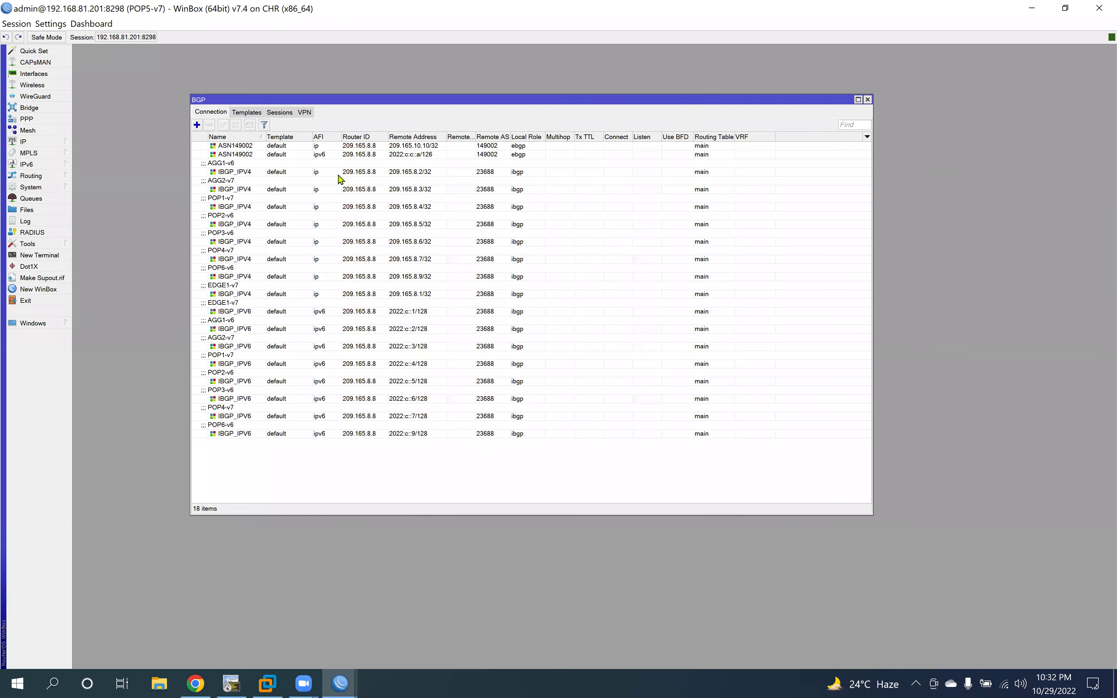
Step: Disable the IBGP_IPV4 connections on POP5-v7 from AGG1-v6 through POP6-v6, leaving out EDGE1-v7 and the ASN149002 connections
click(294, 172)
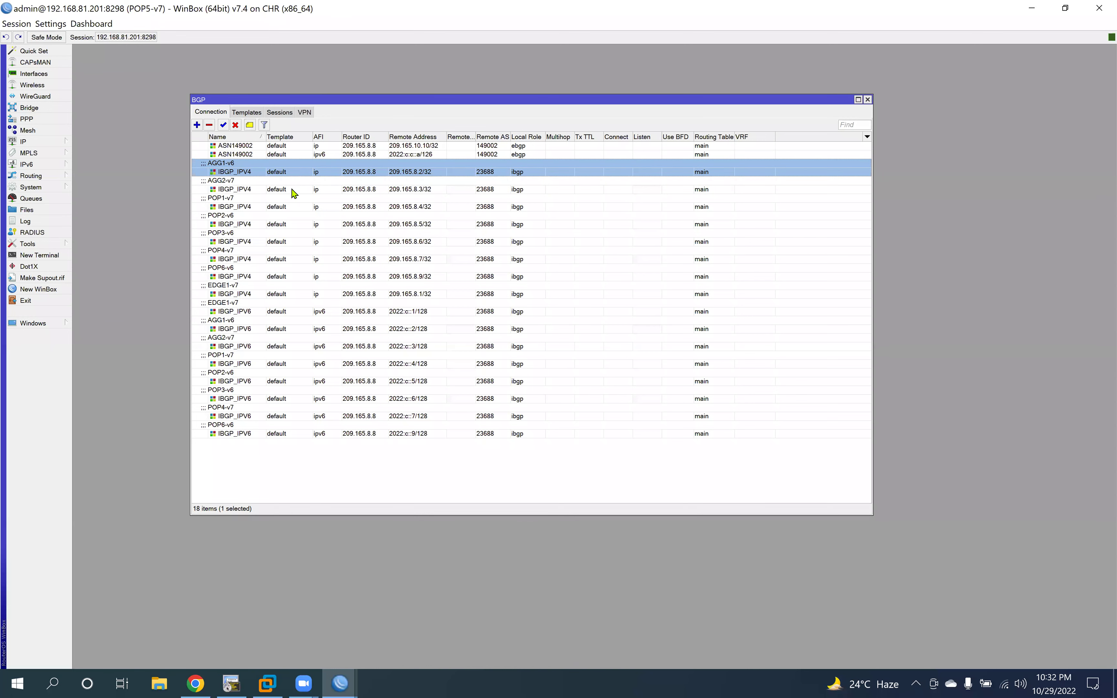
ctrl+click(425, 190)
ctrl+click(430, 206)
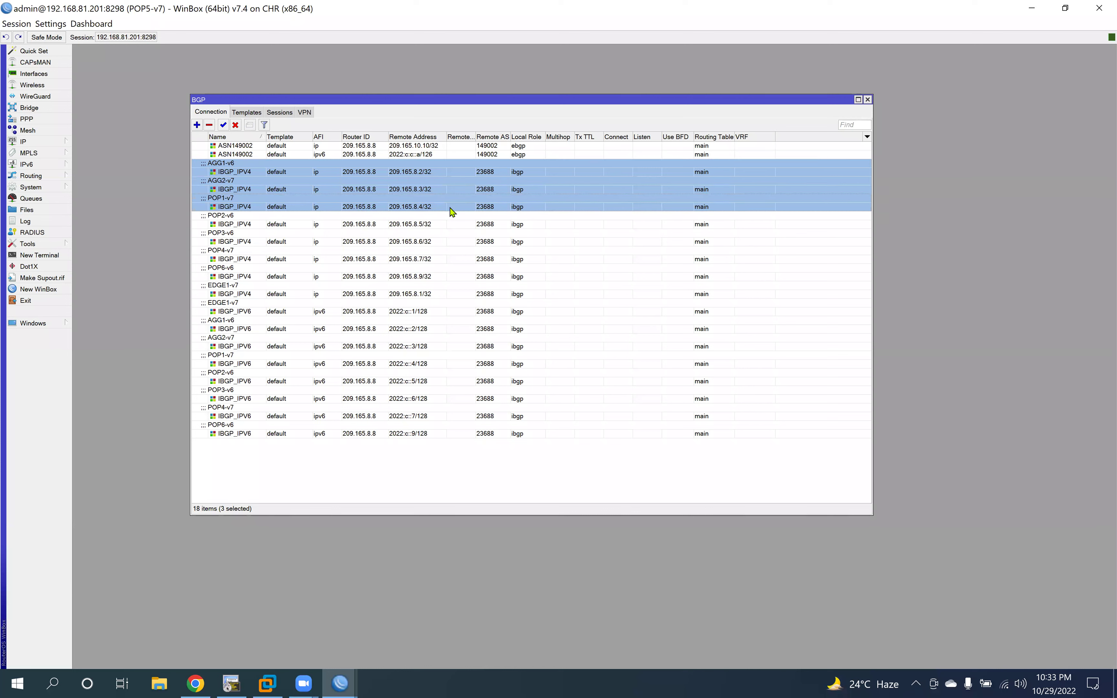
ctrl+click(435, 225)
ctrl+click(438, 242)
ctrl+click(439, 261)
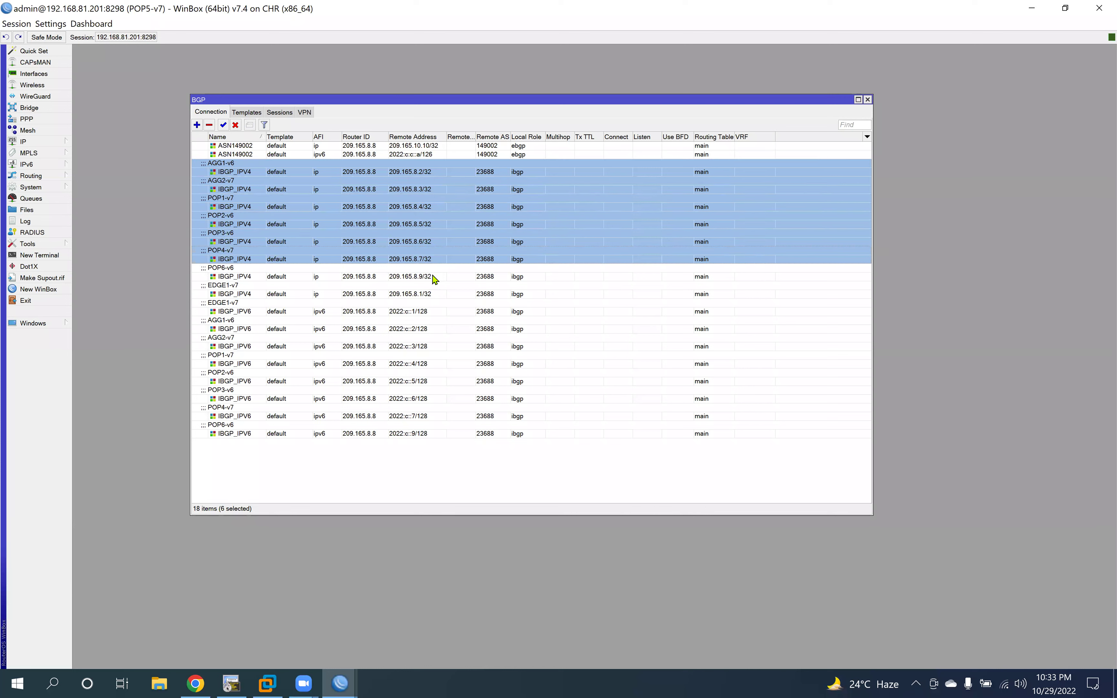
ctrl+click(434, 277)
click(235, 125)
Step: Set the Local Role of POP5-v7's EDGE1-v7 IBGP_IPV4 connection to ibgp rr client and save it
click(405, 294)
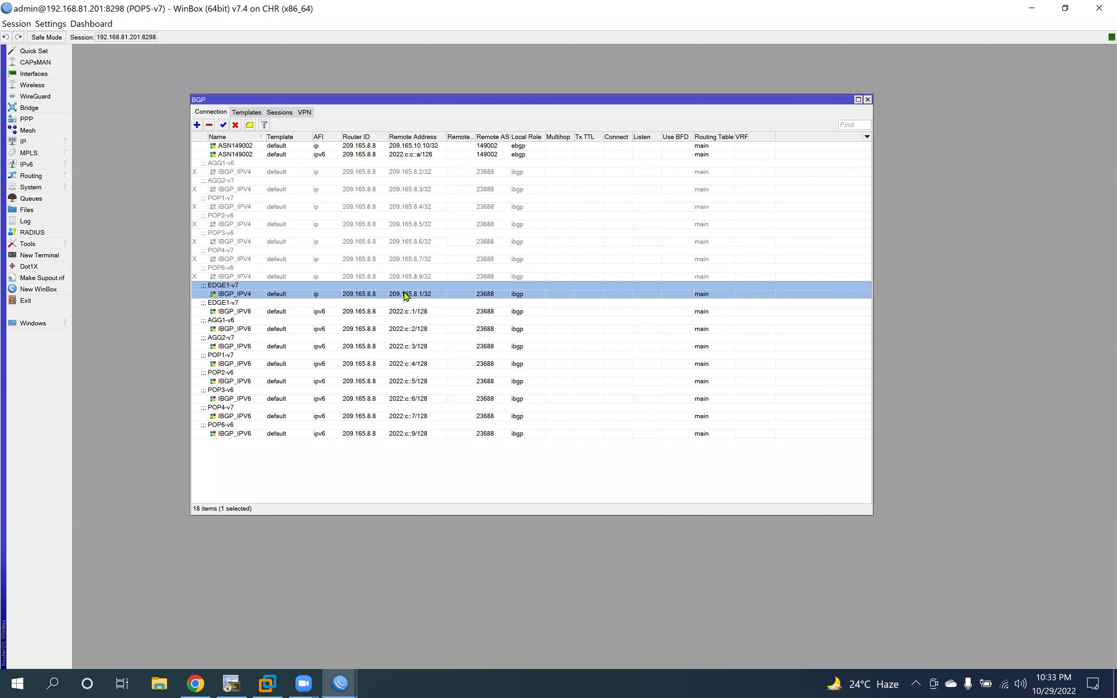
double_click(404, 292)
click(291, 287)
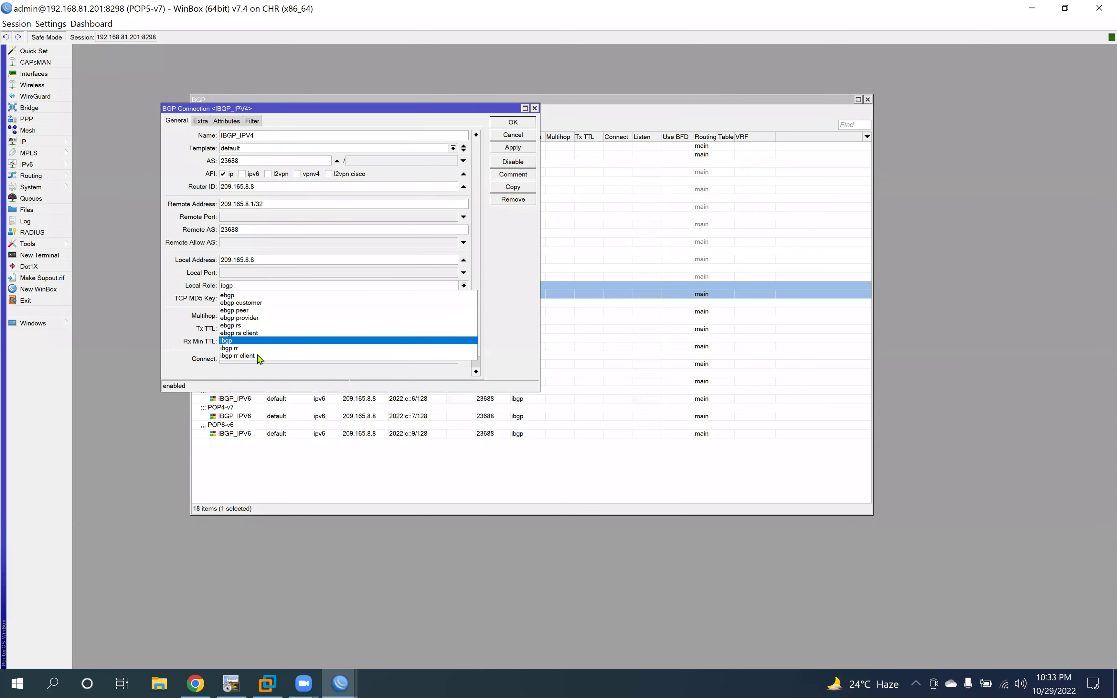
click(251, 355)
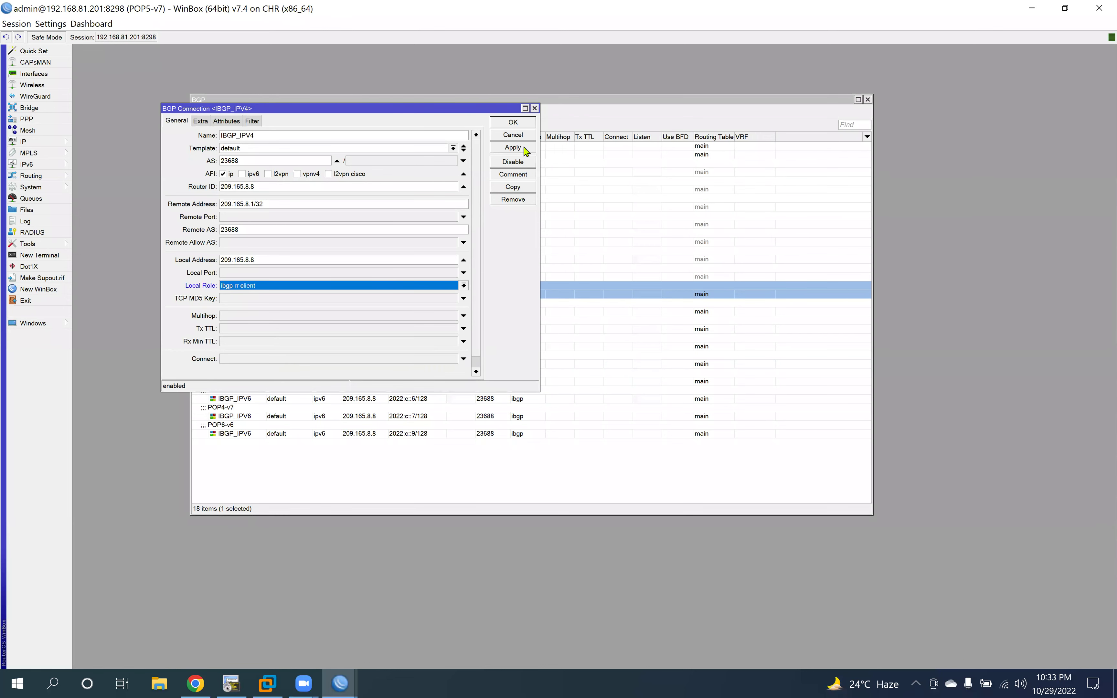
click(513, 148)
click(513, 122)
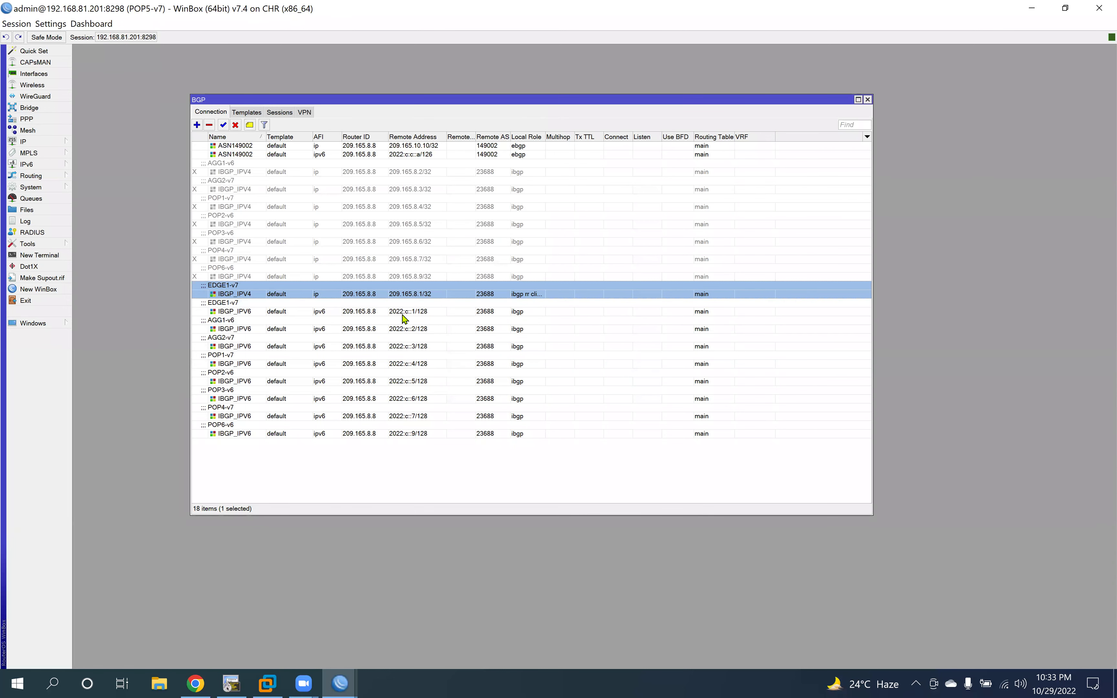
Step: Disable the IBGP_IPV6 connections on POP5-v7 from AGG1-v6 through POP6-v6, leaving out EDGE1-v7
click(404, 313)
click(424, 328)
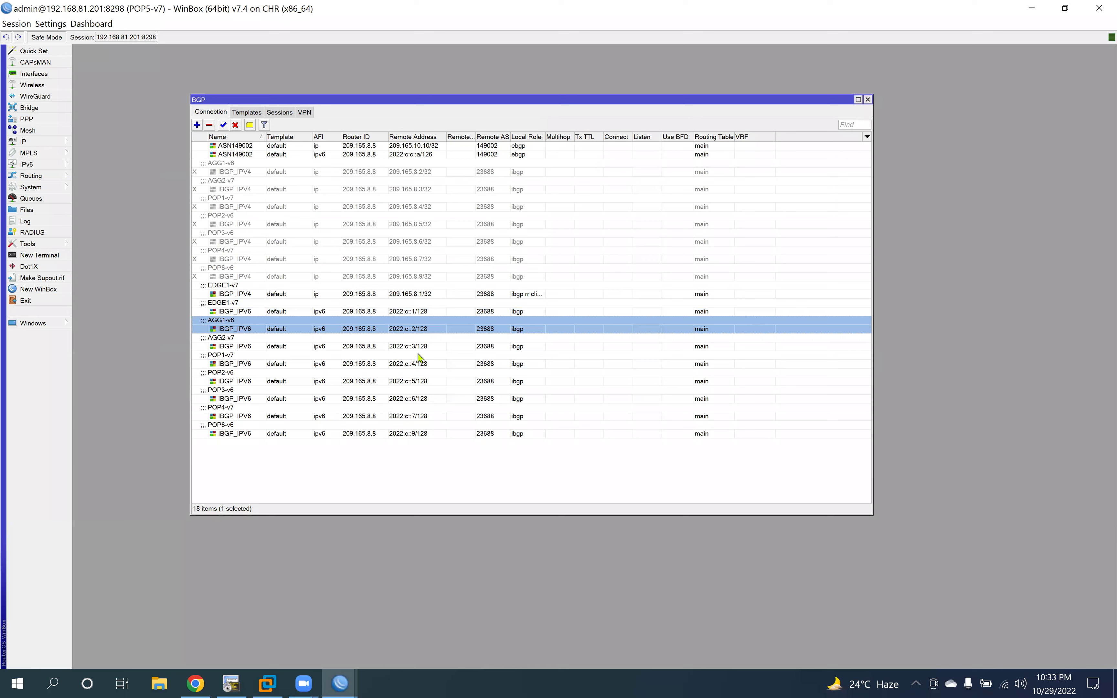
shift+click(418, 347)
shift+click(423, 365)
shift+click(425, 381)
shift+click(427, 399)
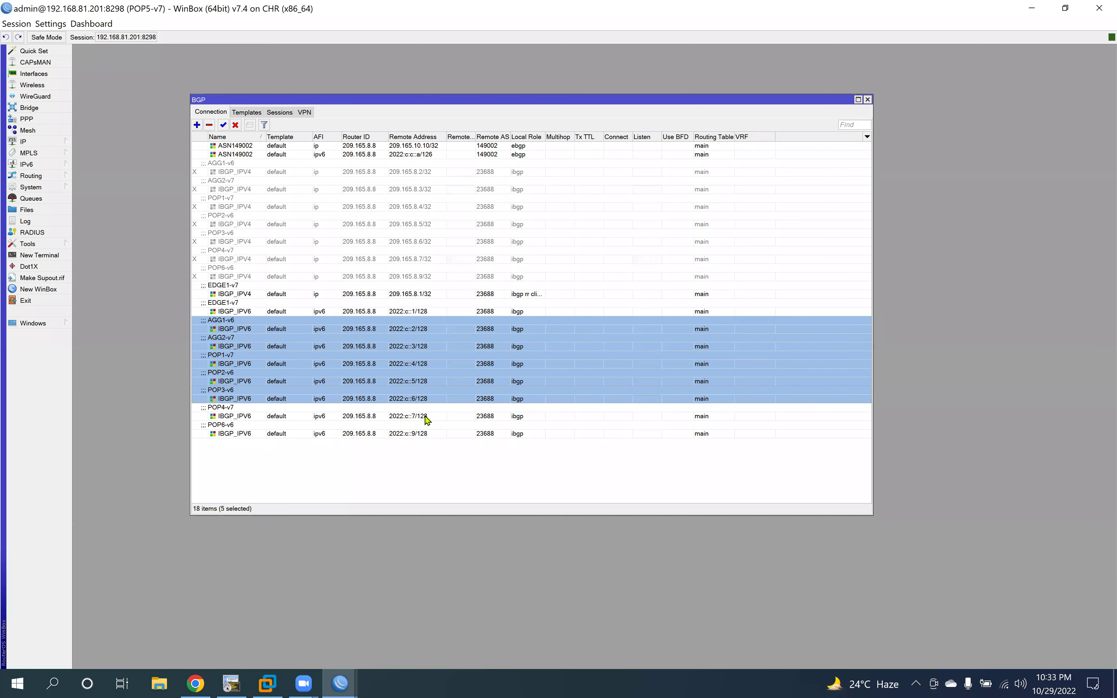
shift+click(431, 416)
shift+click(437, 432)
click(236, 125)
Step: Set the Local Role of POP5-v7's EDGE1-v7 IBGP_IPV6 connection to ibgp rr client, save it and widen the Local Role column
double_click(427, 314)
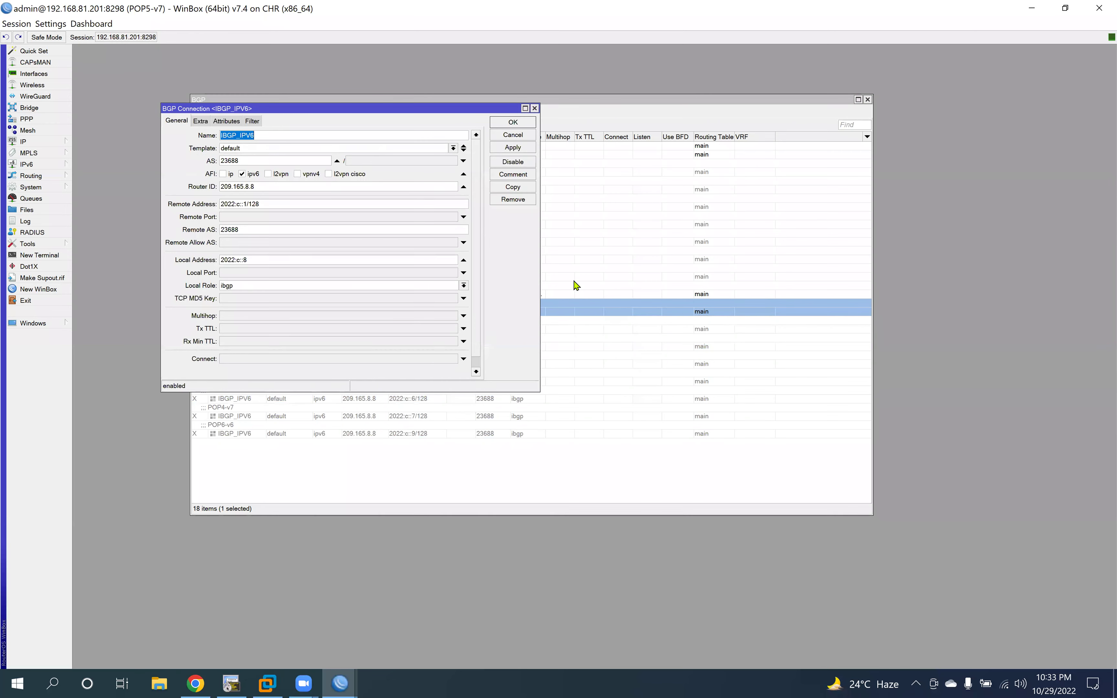
click(345, 286)
click(264, 355)
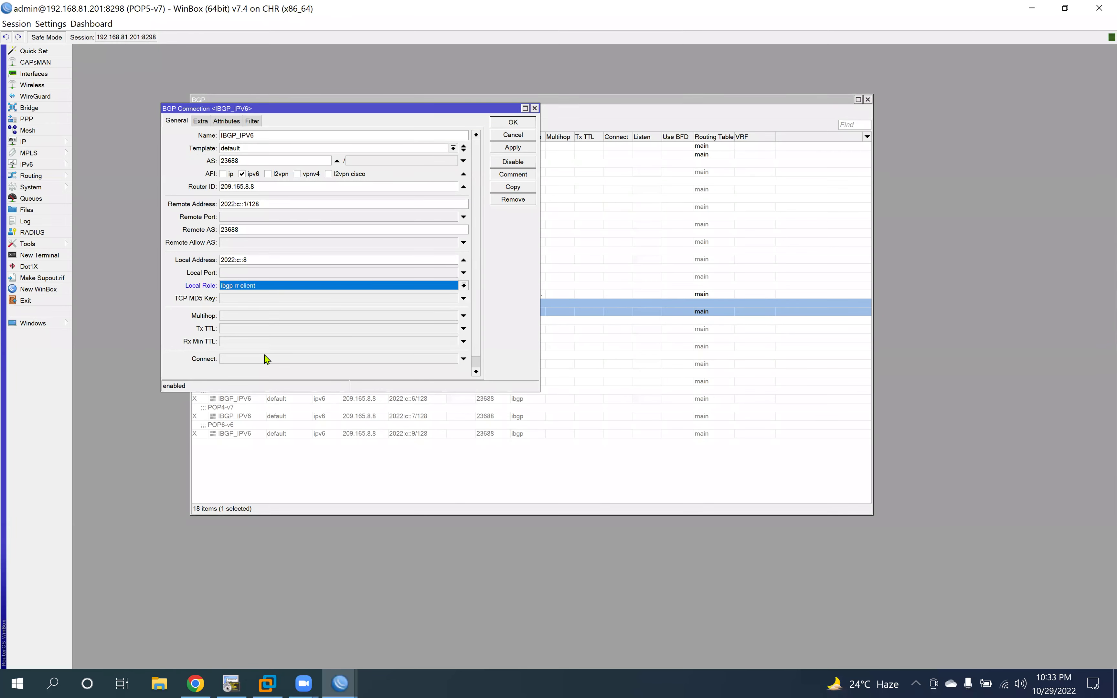
click(517, 152)
click(513, 122)
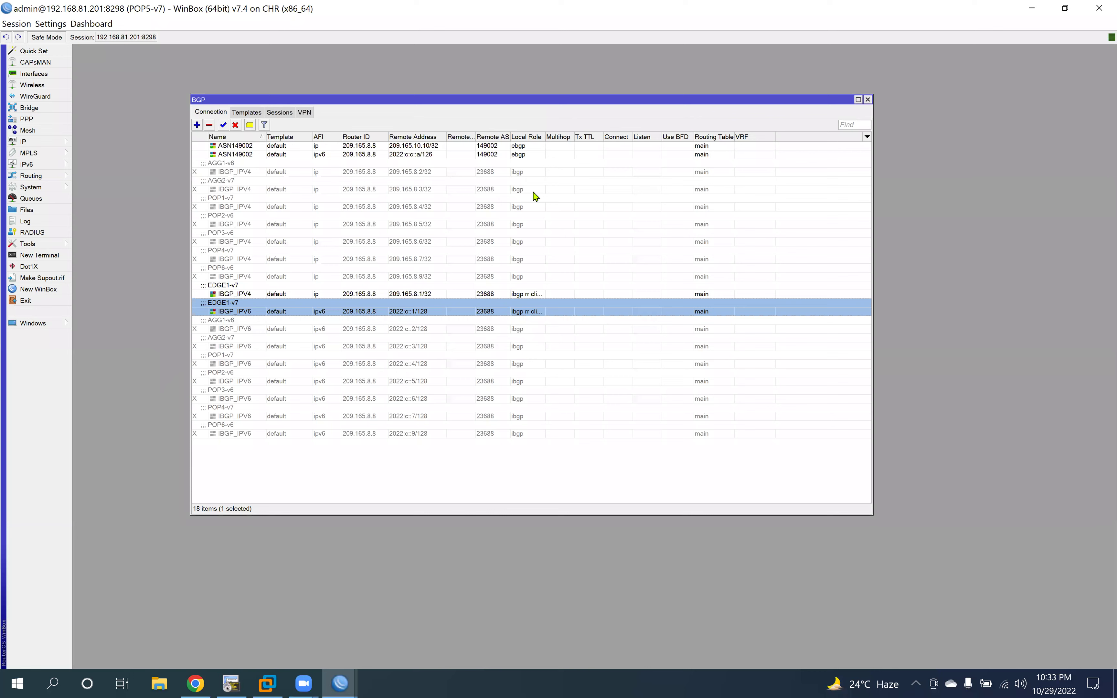
drag(550, 134, 578, 134)
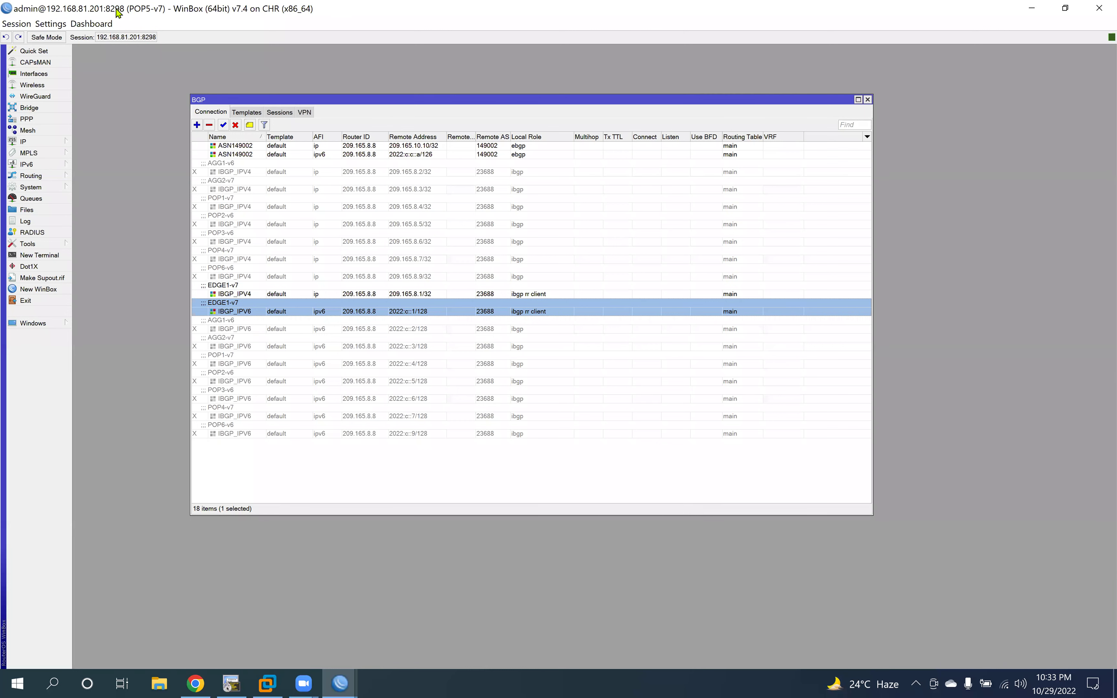
Step: Check POP5-v7's BGP sessions and start a new WinBox connection to the router at 192.168.81.201:8299
click(50, 290)
click(280, 112)
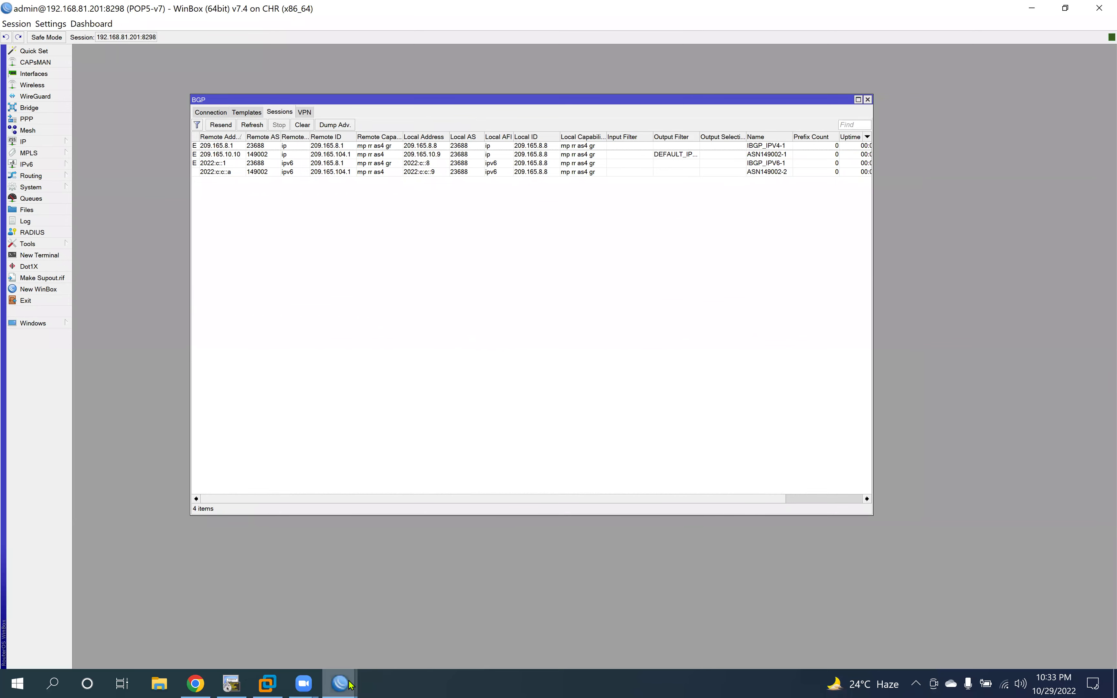
mouse_move(340, 683)
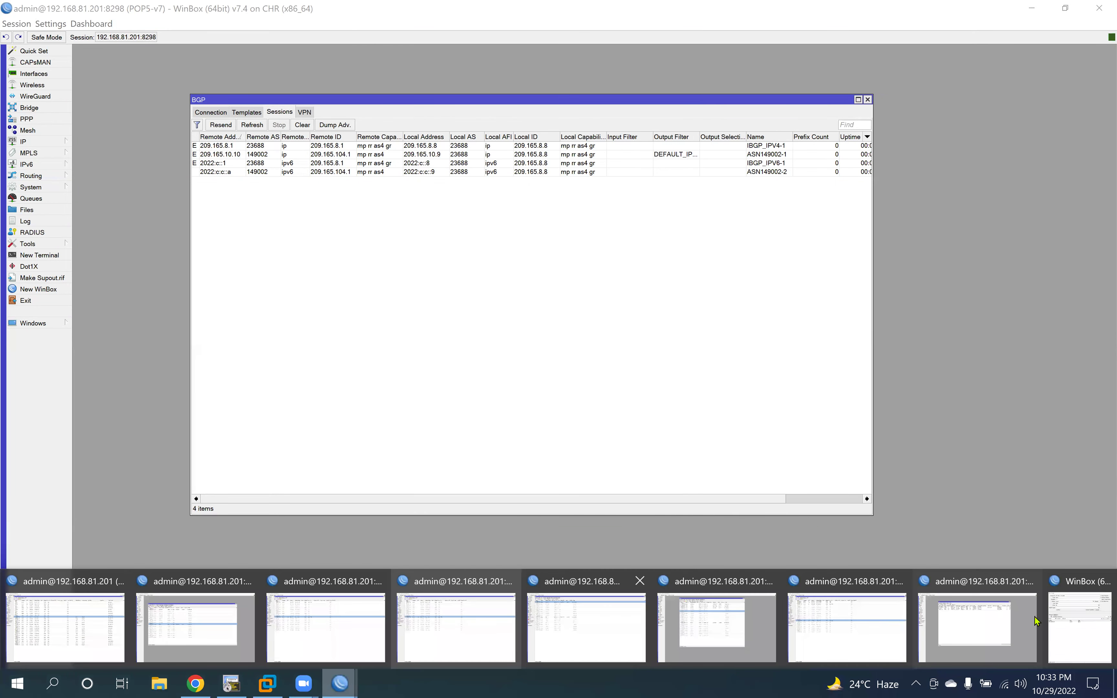
click(1070, 610)
click(612, 137)
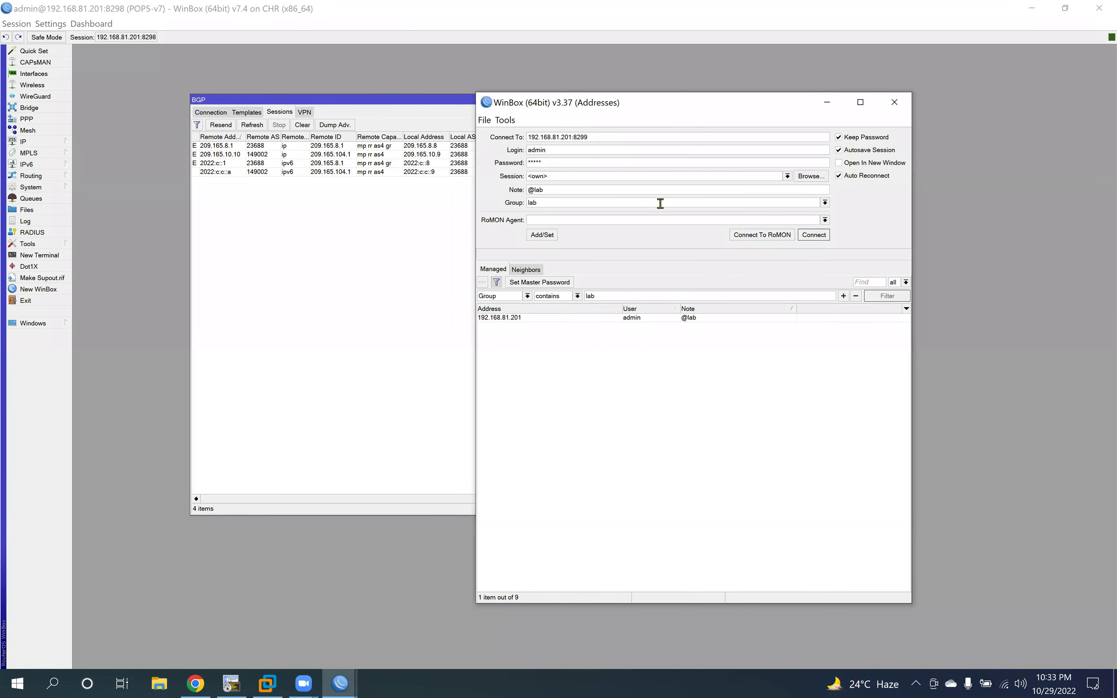
click(822, 236)
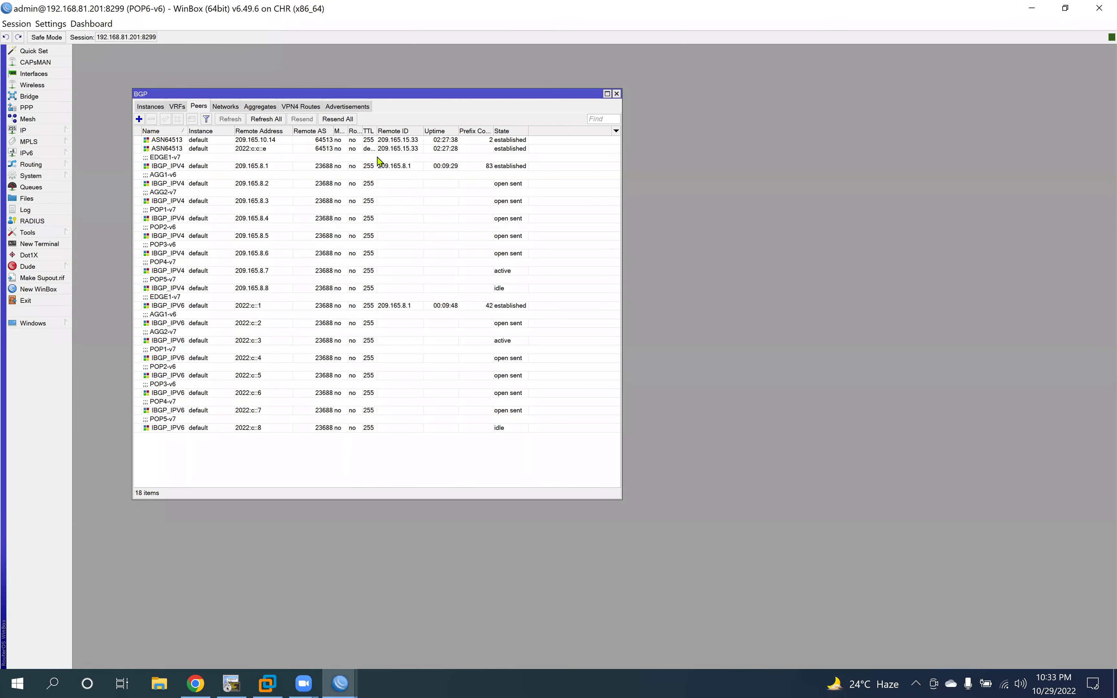
Step: Disable the IBGP_IPV4 and IBGP_IPV6 peers on POP6-v6 from AGG1-v6 through POP5-v7, leaving out EDGE1-v7
click(216, 167)
drag(295, 186, 383, 290)
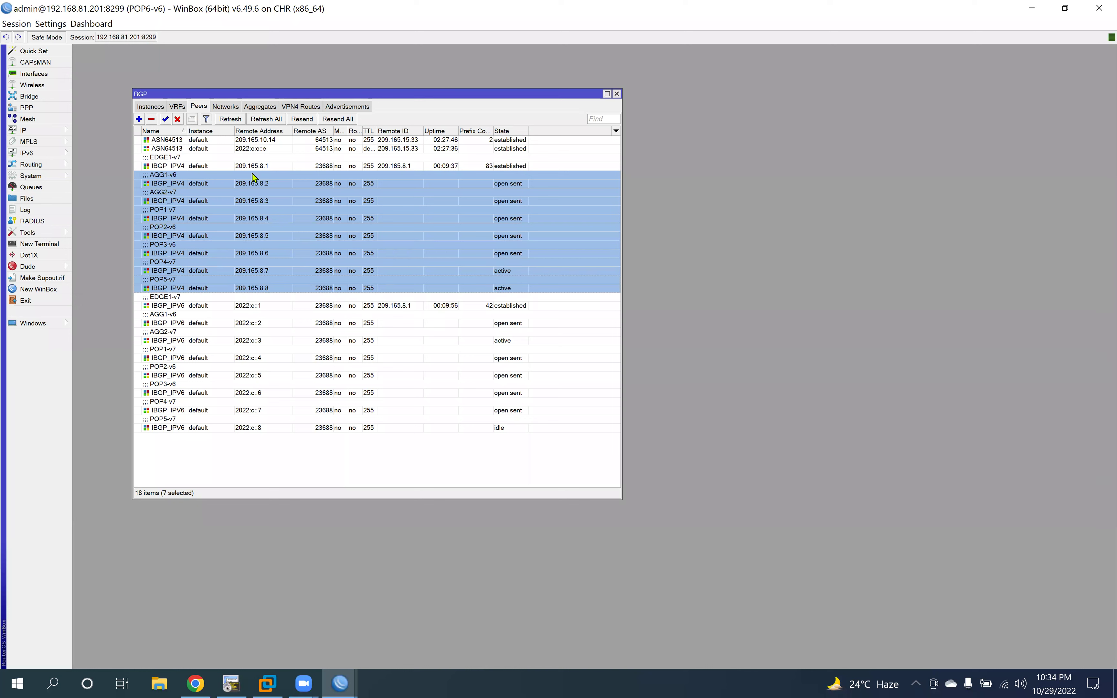
click(178, 120)
drag(371, 323, 383, 425)
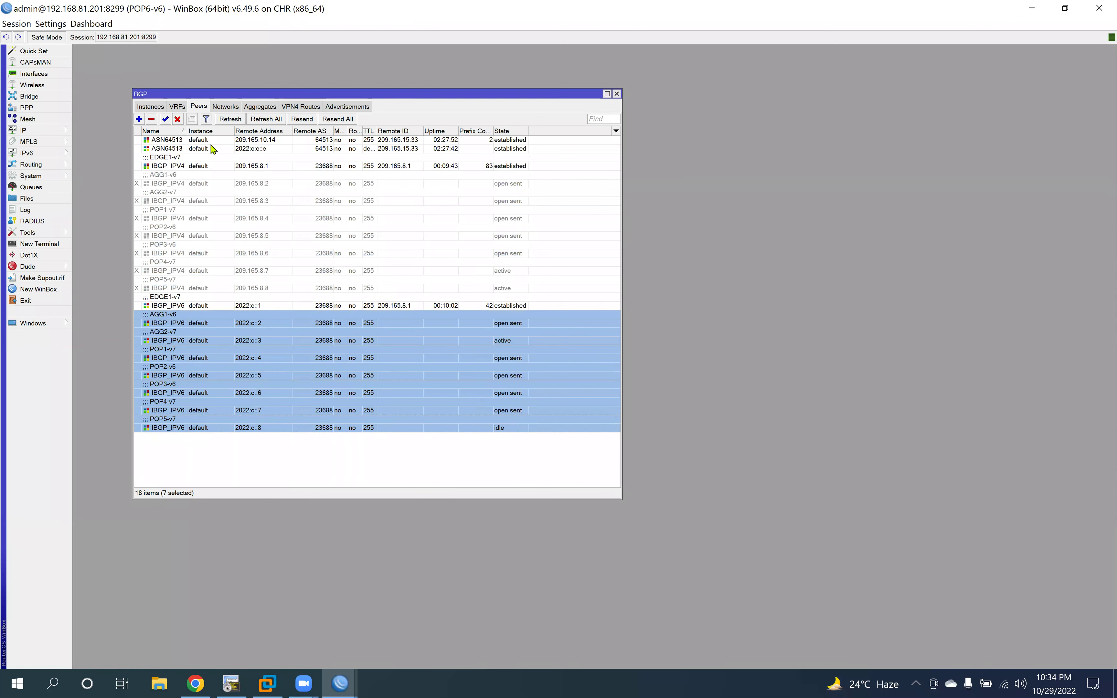
click(177, 119)
click(433, 304)
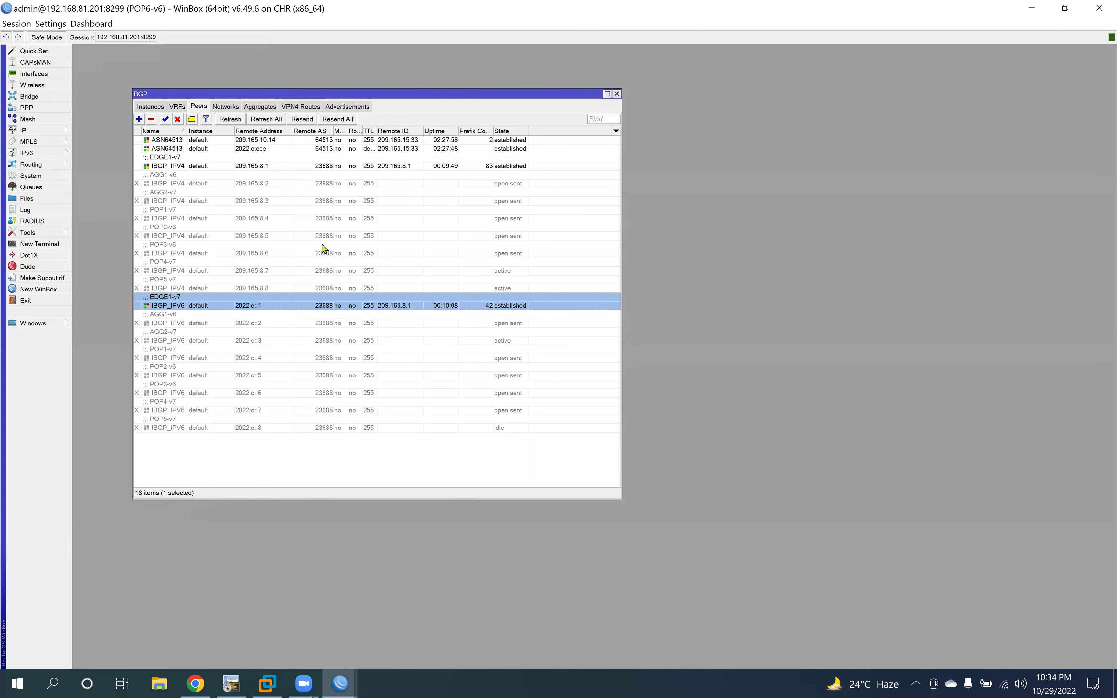
Step: Review EDGE1-v7's BGP connections, switch to the network topology in Chrome and mark the CUST1-v7 router
click(340, 684)
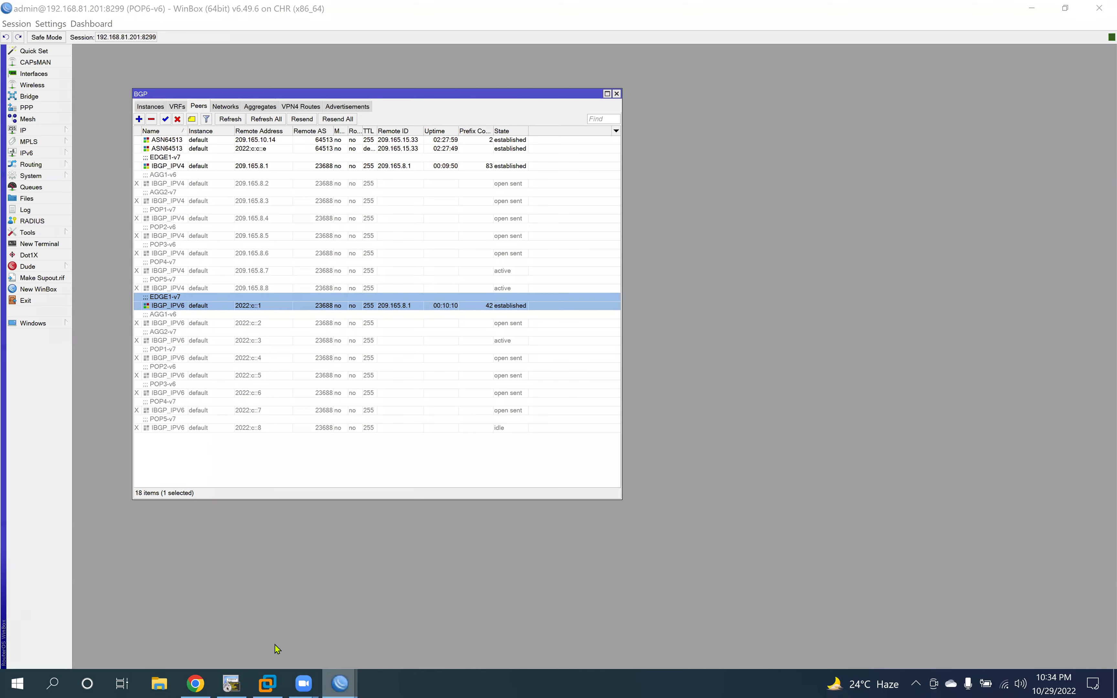
click(88, 626)
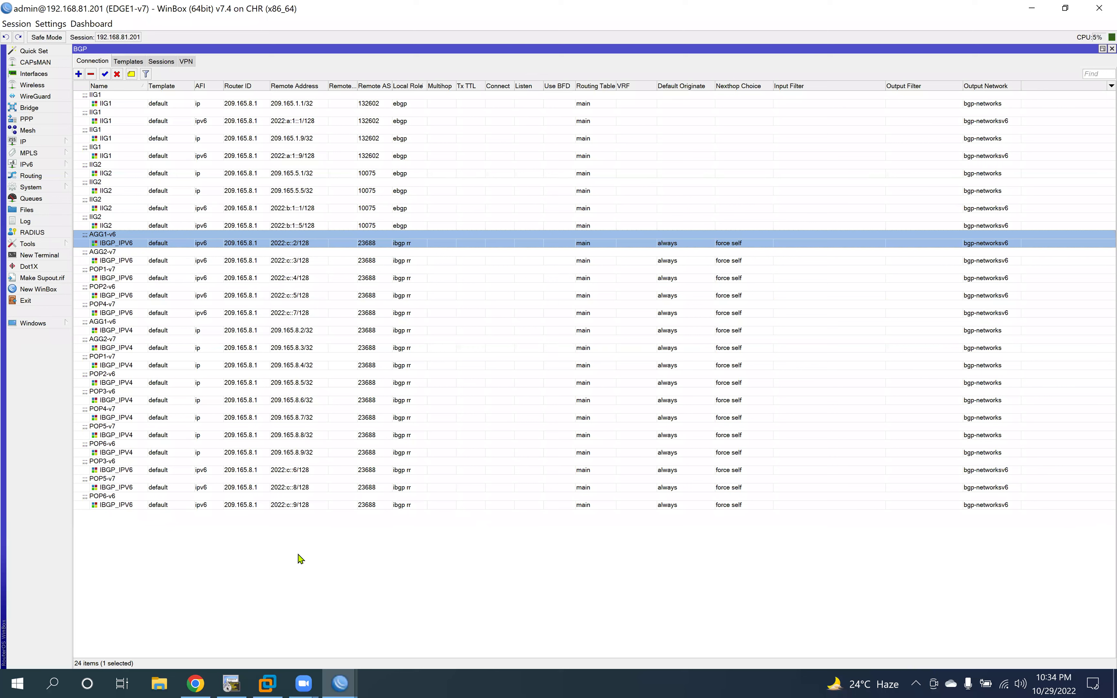
click(196, 683)
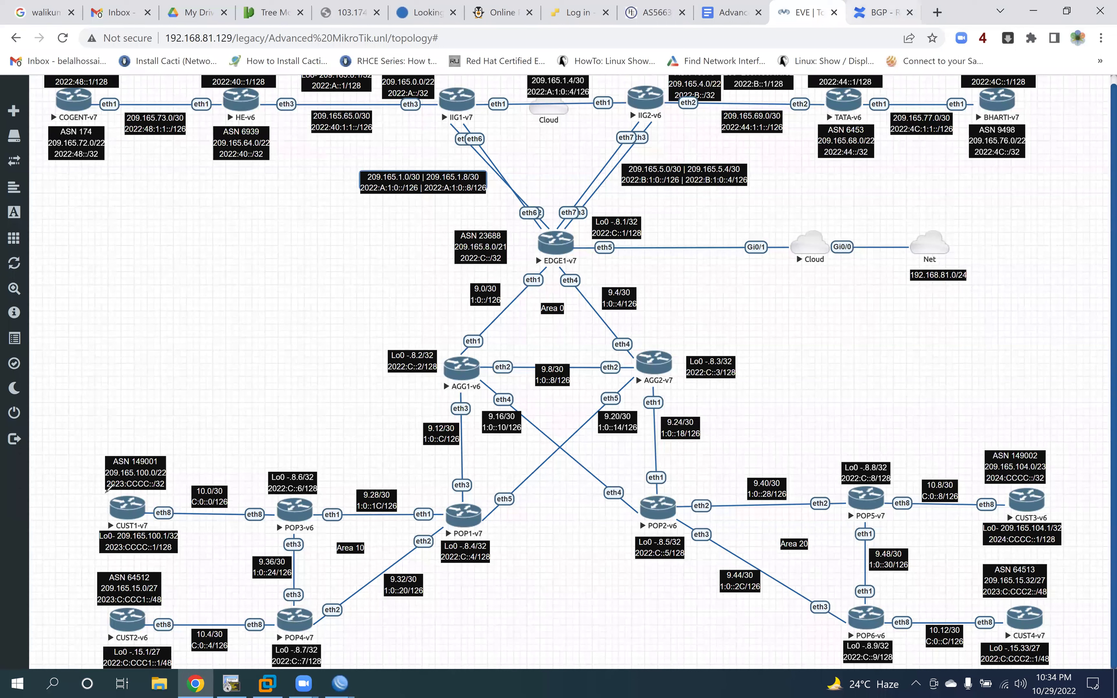
mouse_move(105, 494)
mouse_down()
mouse_move(121, 526)
mouse_move(146, 526)
mouse_move(152, 510)
mouse_up()
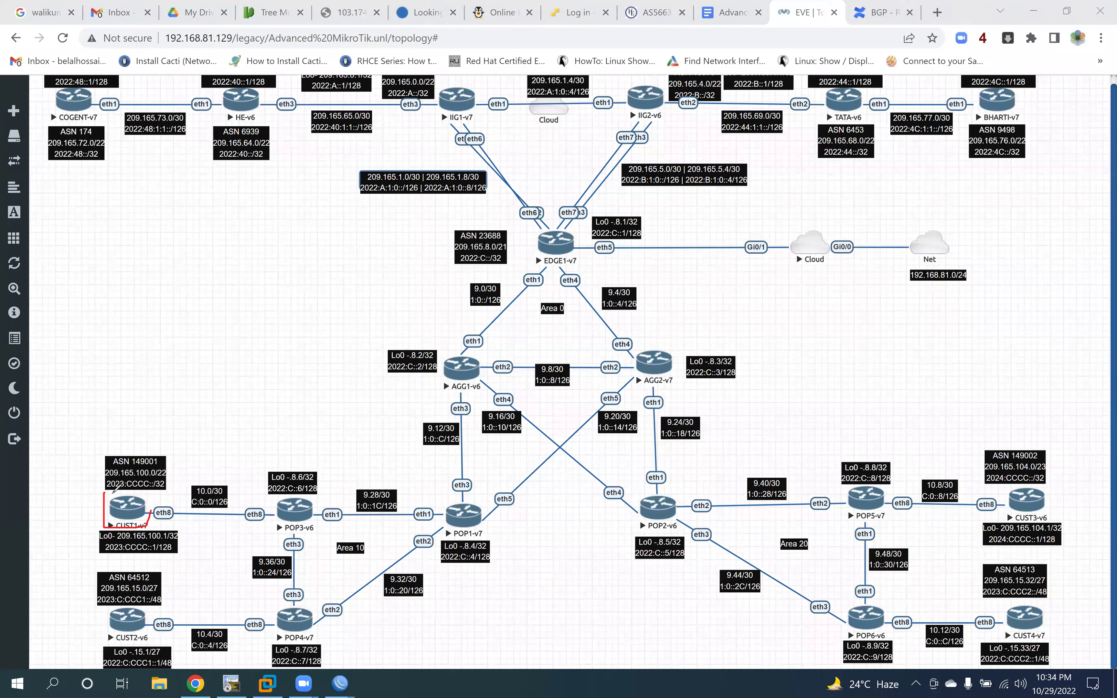
Step: Mark POP3-v6, EDGE1-v7 and POP5-v7 on the topology and underline CUST1-v7's 209.165.100.0/22 prefix
mouse_move(272, 494)
mouse_down()
mouse_move(331, 524)
mouse_move(326, 481)
mouse_move(266, 493)
mouse_up()
mouse_move(526, 227)
mouse_down()
mouse_move(553, 261)
mouse_move(579, 226)
mouse_move(526, 232)
mouse_up()
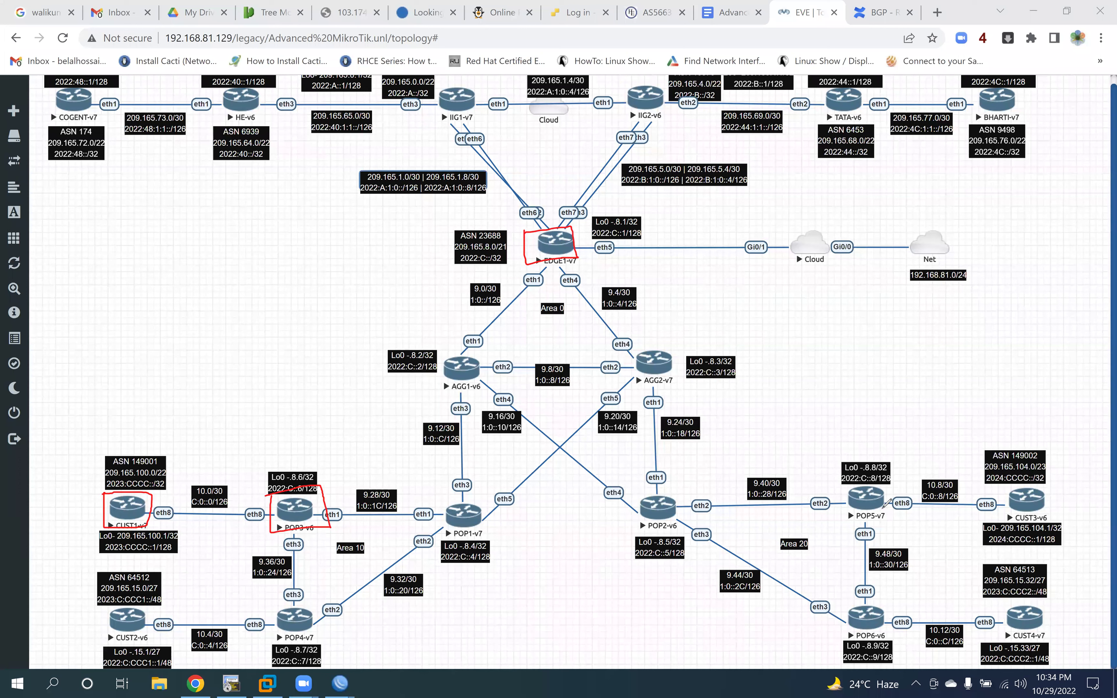
mouse_move(844, 477)
mouse_down()
mouse_move(843, 523)
mouse_move(900, 520)
mouse_move(835, 479)
mouse_up()
drag(128, 481, 159, 478)
Step: Switch to the POP3-v6 WinBox session and look through its IP route list down to the 209.165.100.0 routes
mouse_move(339, 682)
click(809, 613)
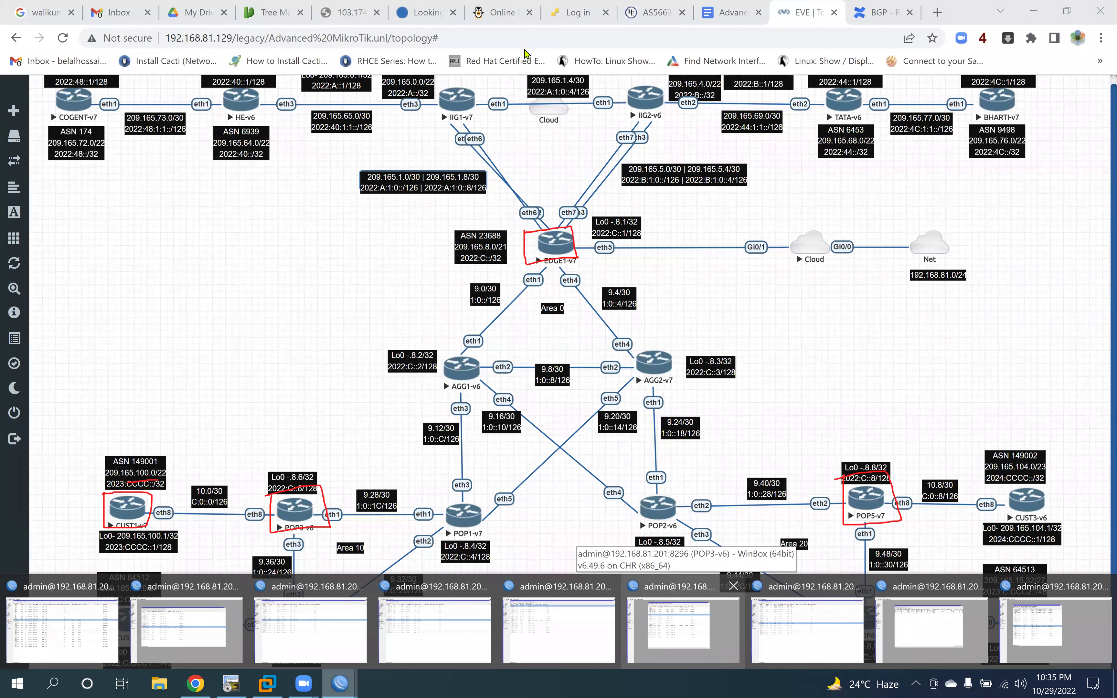
click(722, 620)
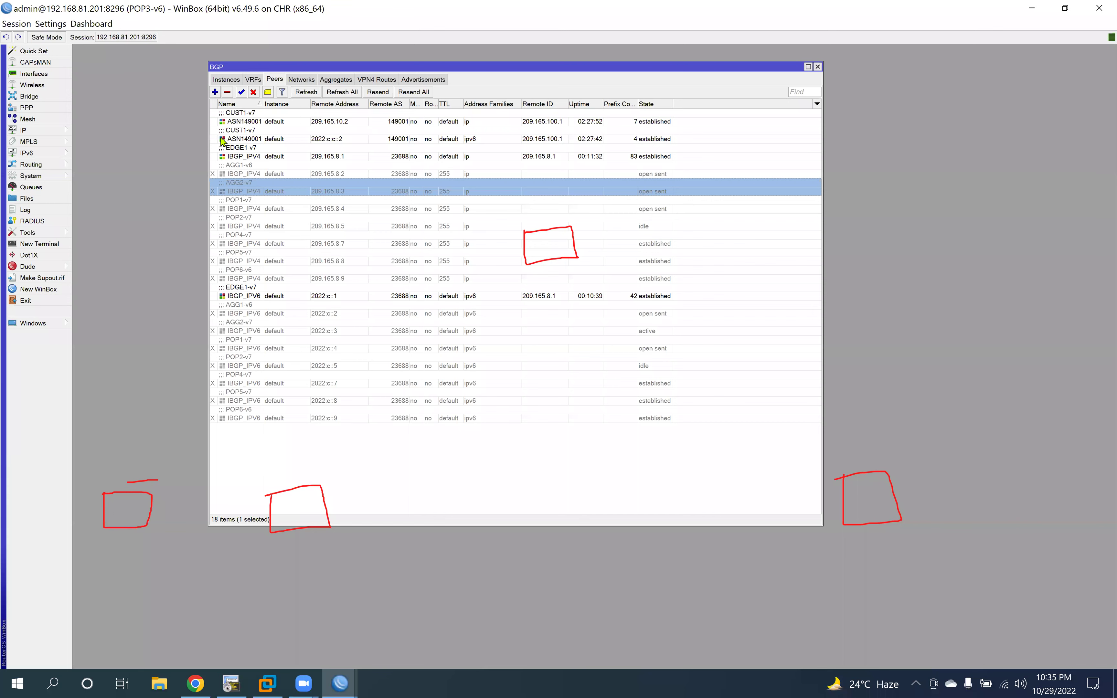
click(60, 132)
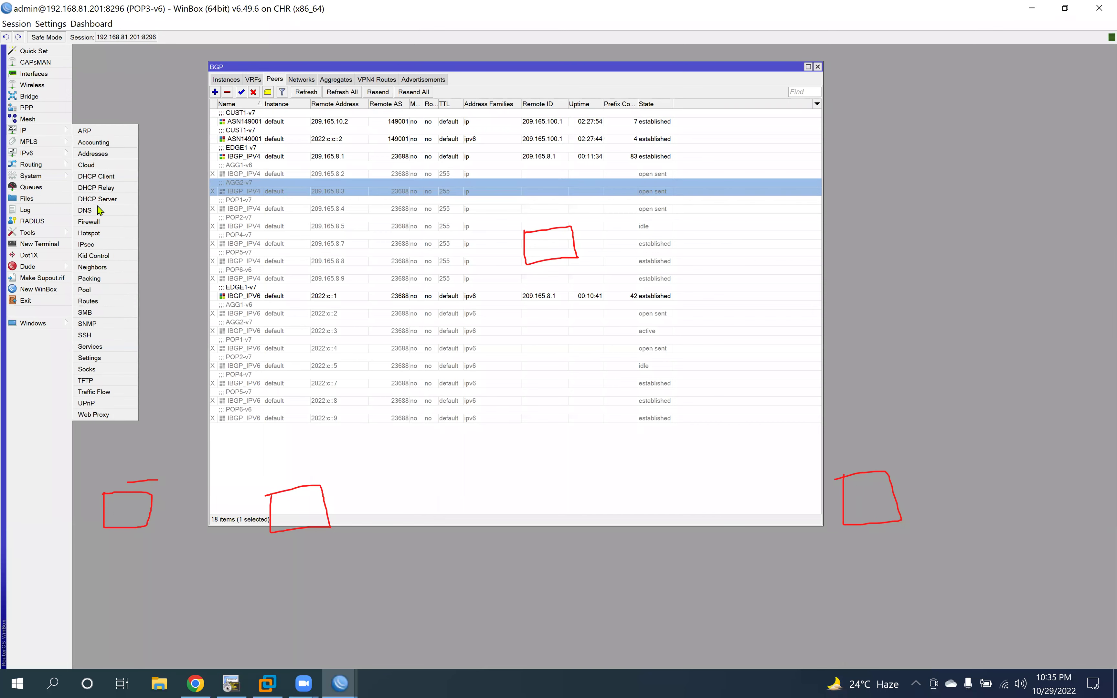
click(91, 301)
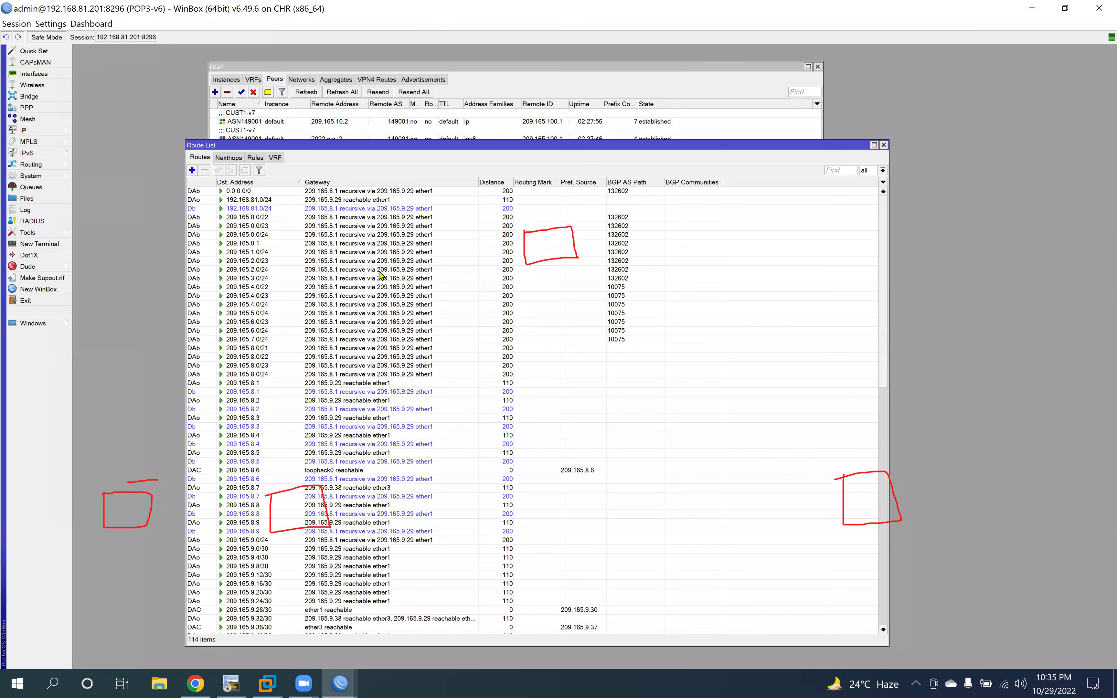
scroll(369, 397, down, 4)
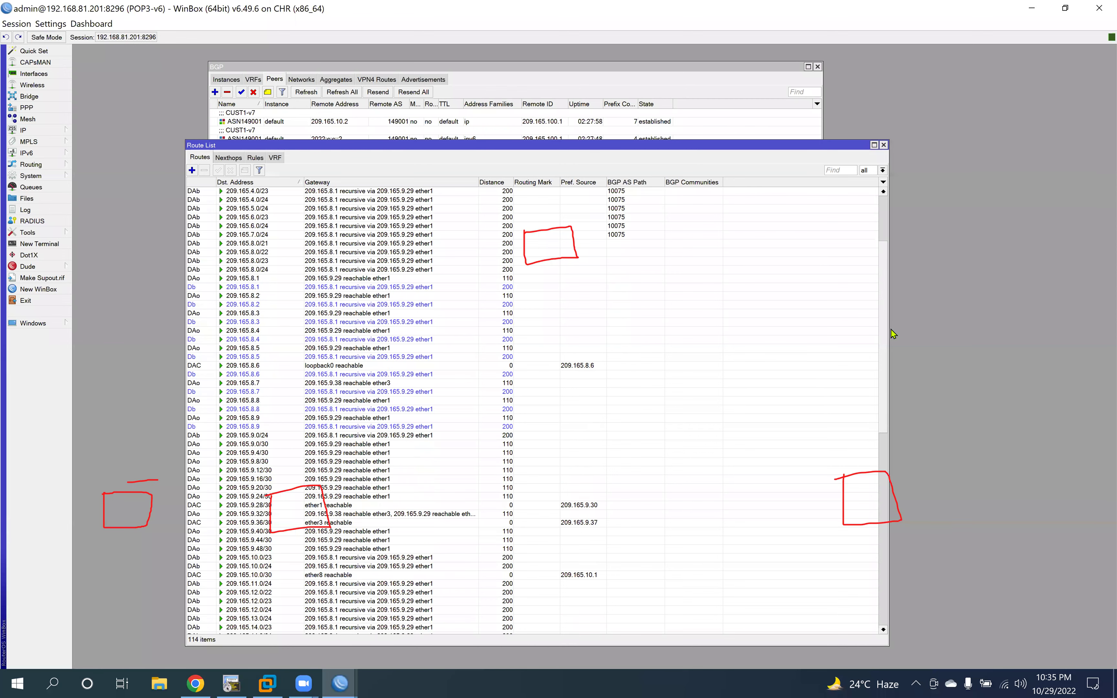
drag(883, 328, 880, 553)
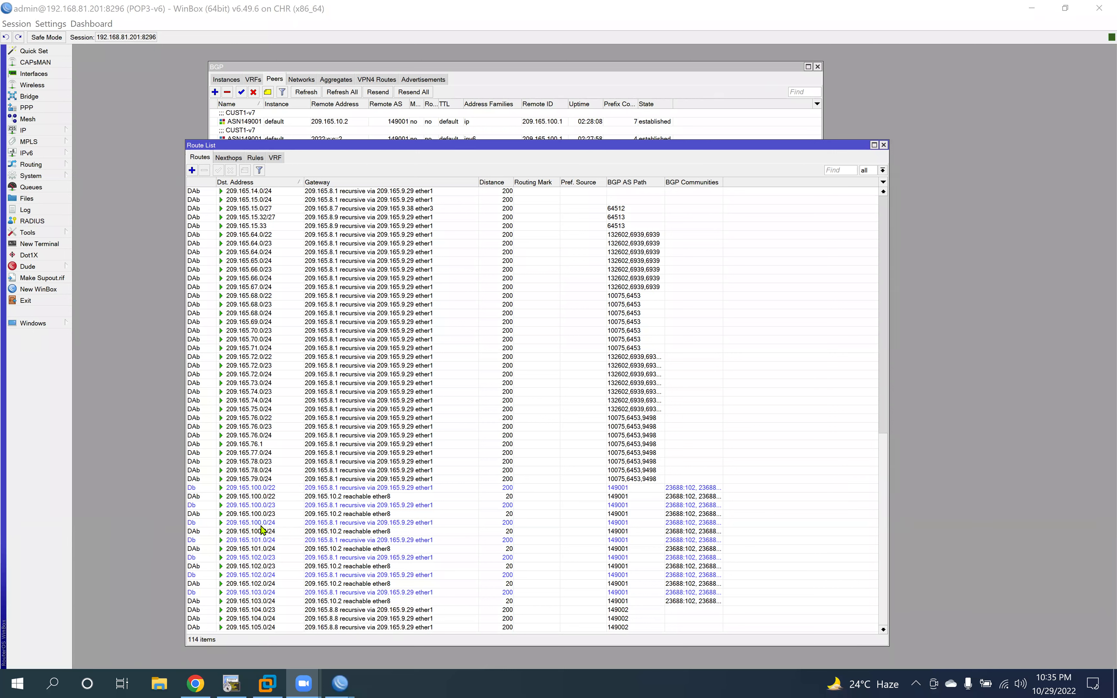
Step: Compare POP3-v6's two 209.165.100.0/22 routes and widen the BGP Communities column to show its full values
click(262, 489)
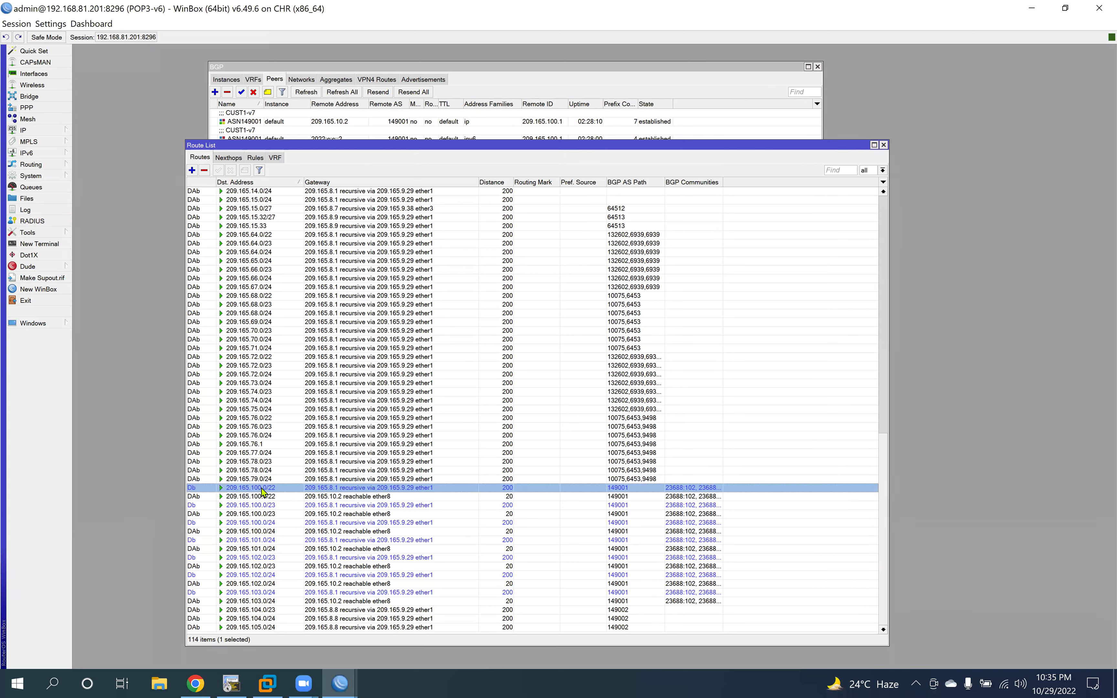
click(279, 497)
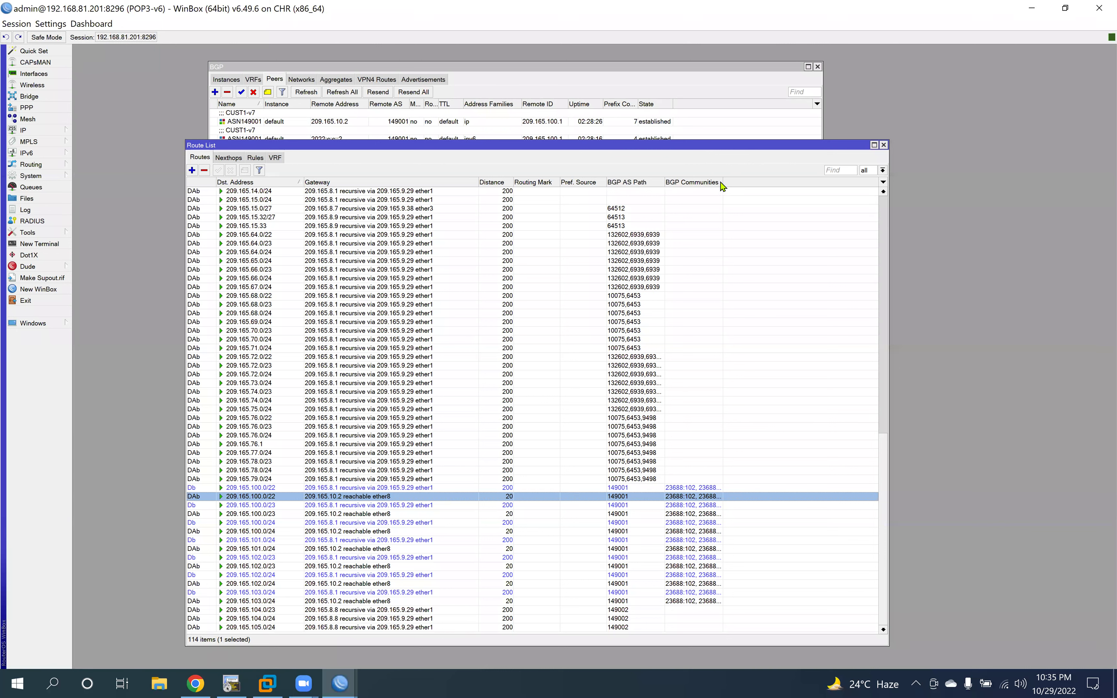
drag(723, 182, 765, 182)
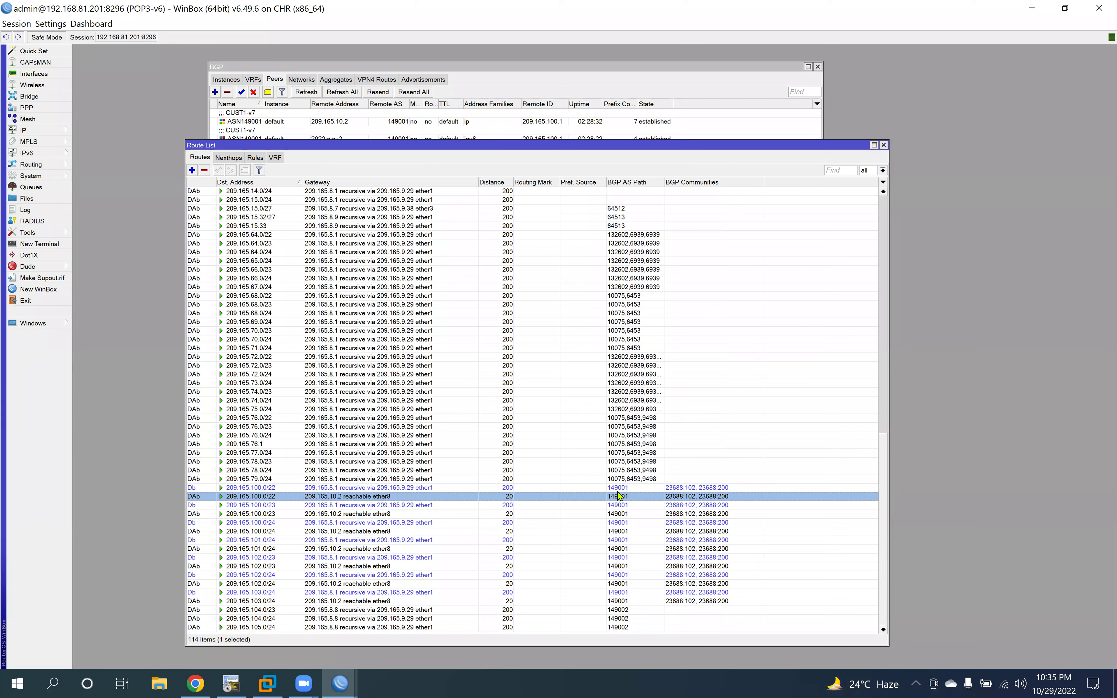
Step: Locate POP5-v7 on the topology in Chrome and switch to its WinBox window to check the BGP sessions
click(197, 684)
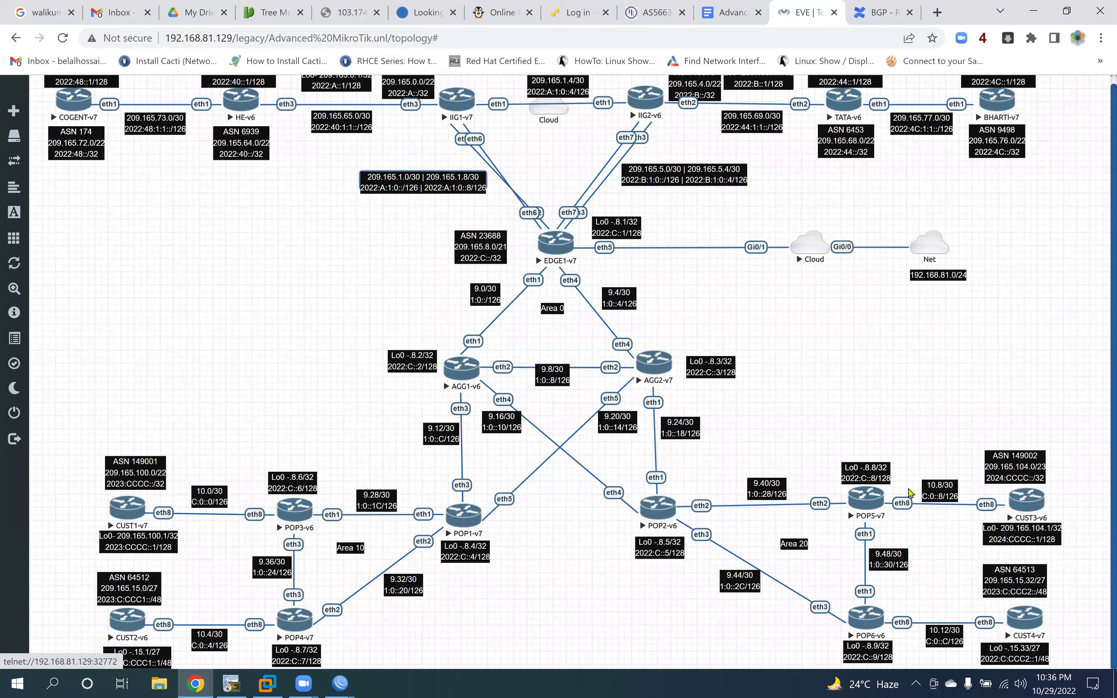
click(866, 509)
click(342, 684)
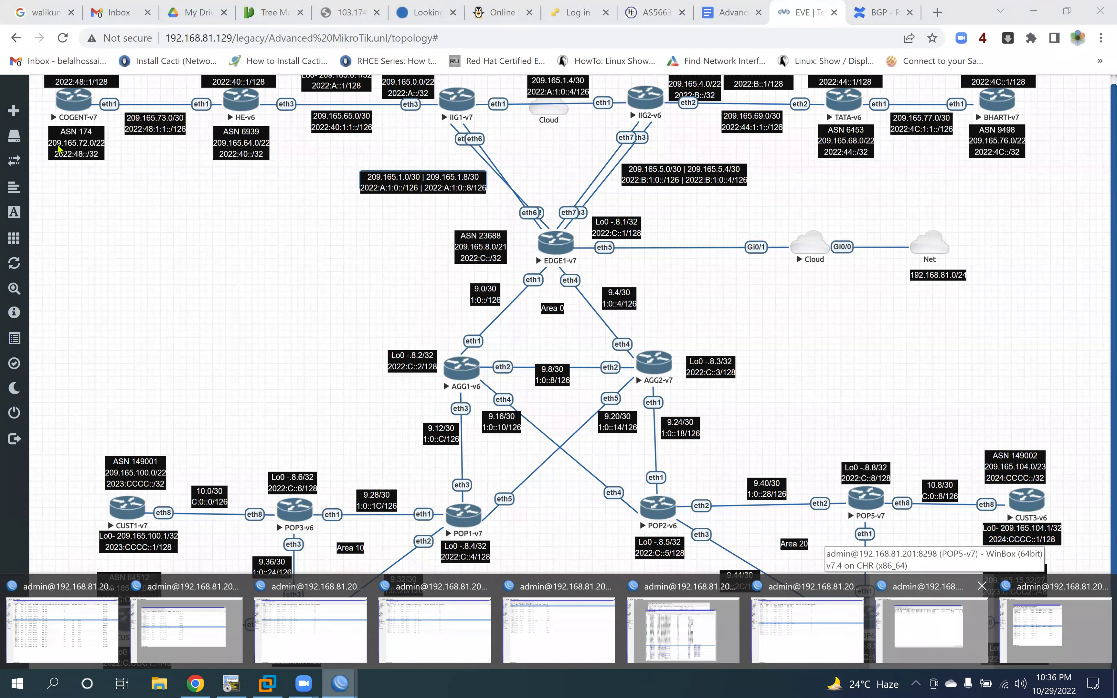
click(934, 630)
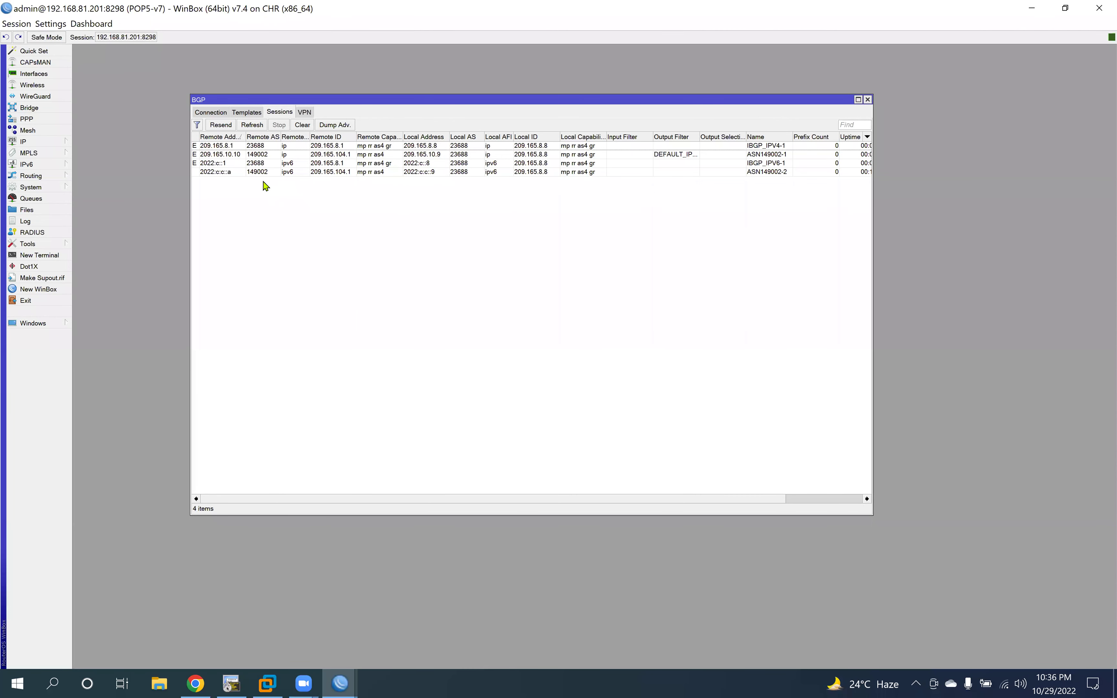
click(239, 172)
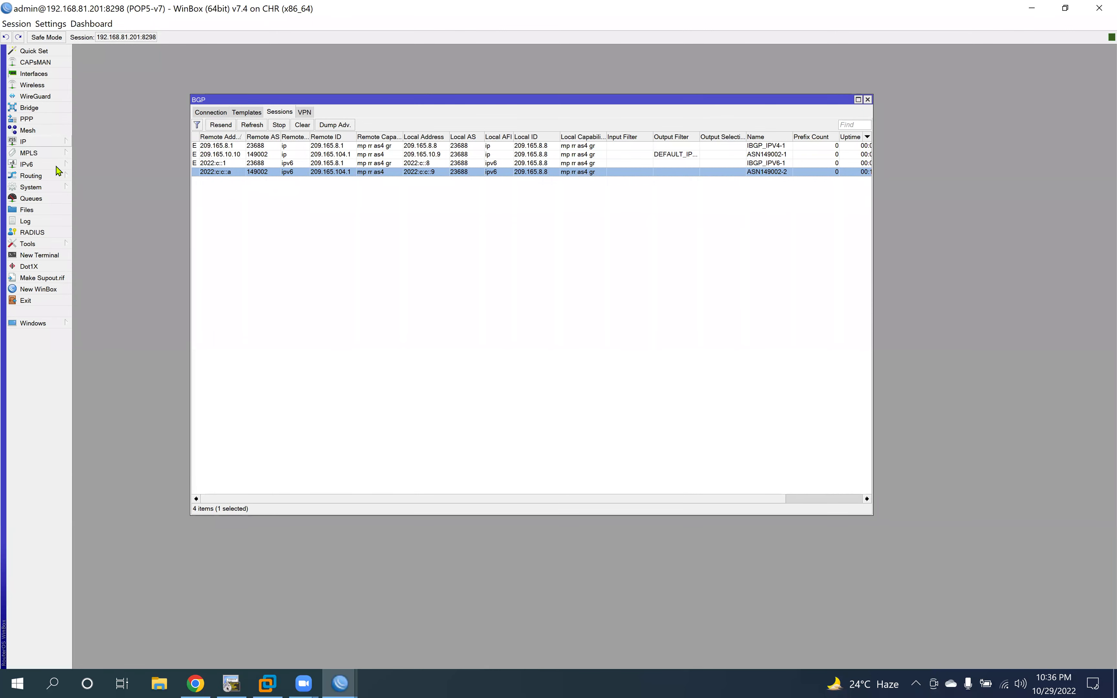
Step: Open POP5-v7's IP route list, maximize it and find the 209.165.100.0/22 route
click(28, 142)
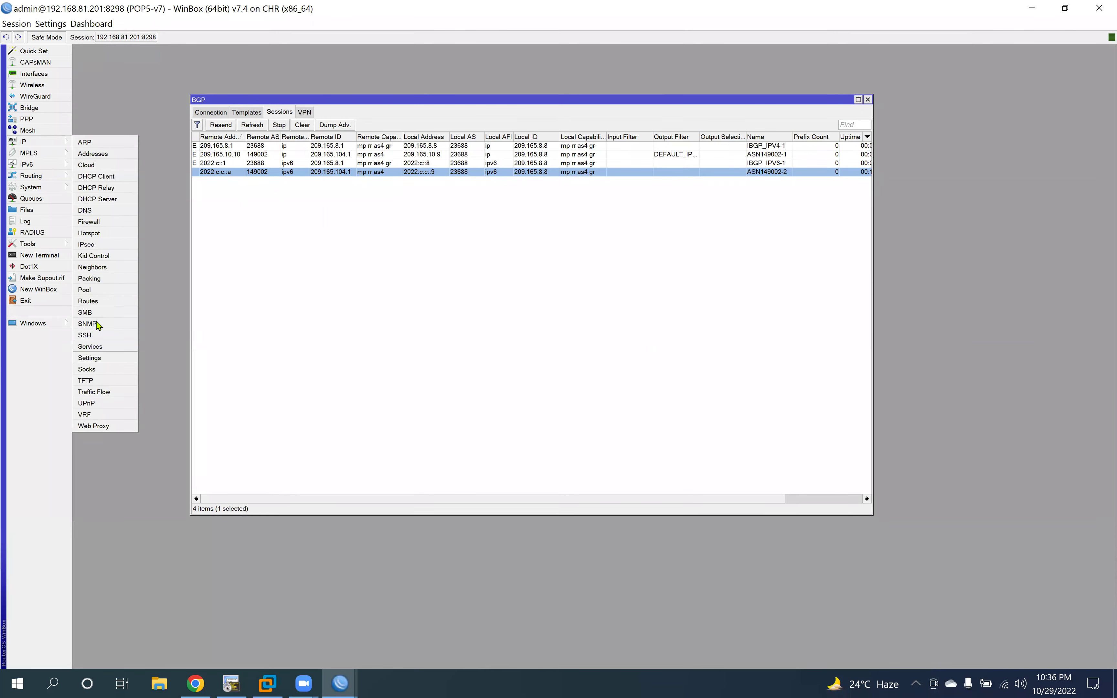
click(89, 301)
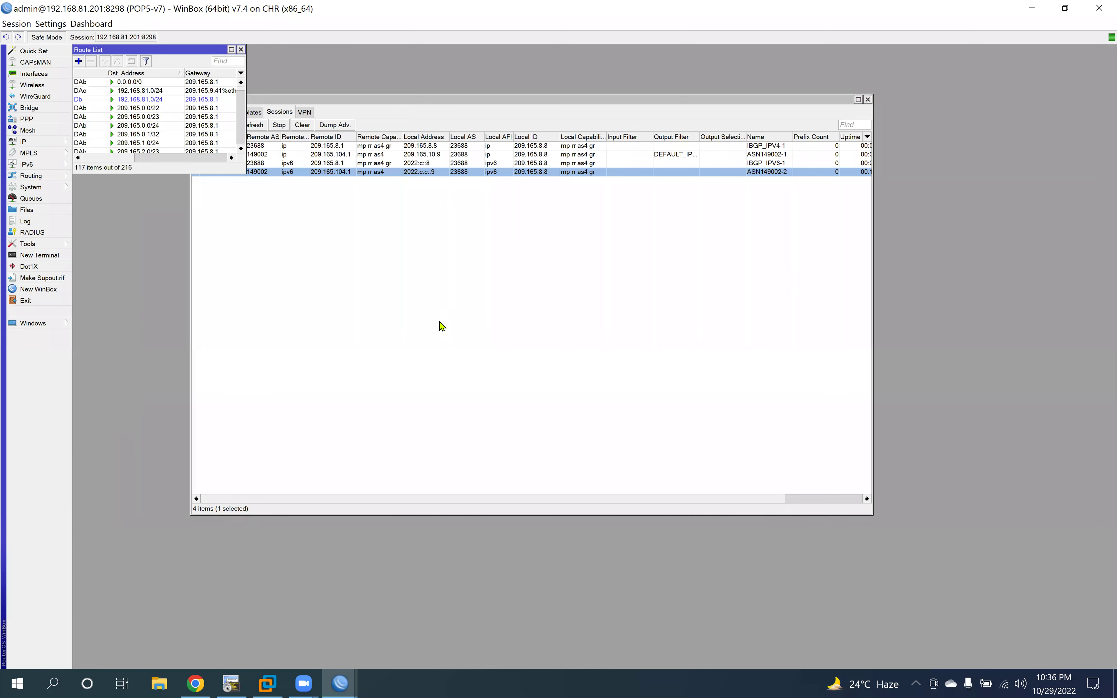
click(231, 49)
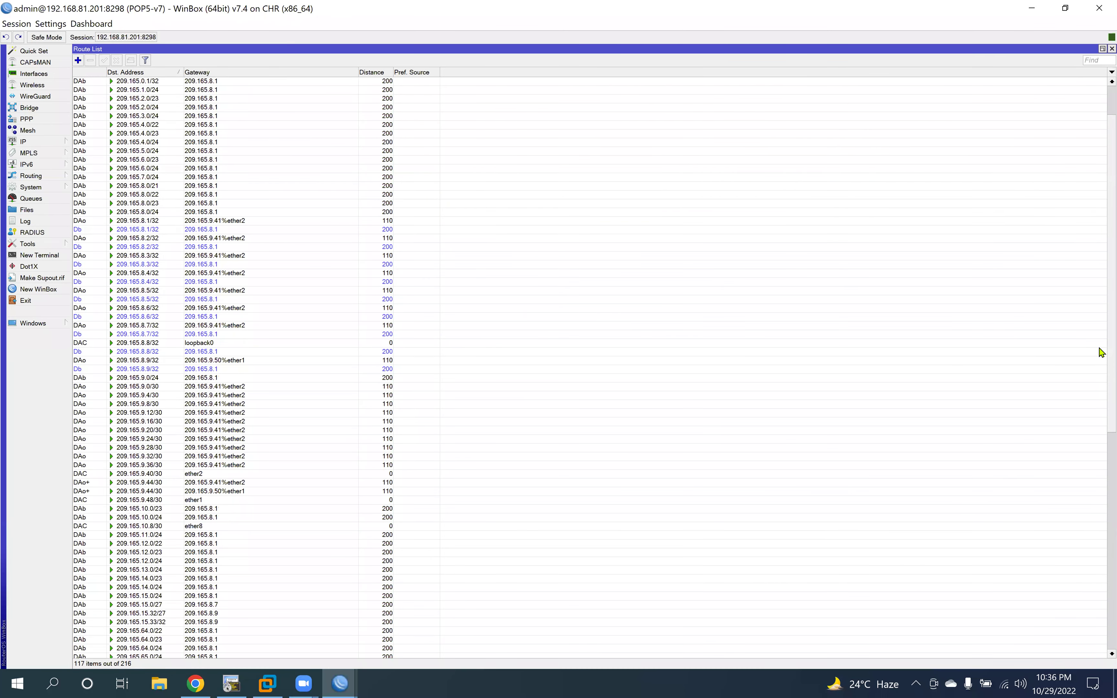
scroll(1100, 577, down, 17)
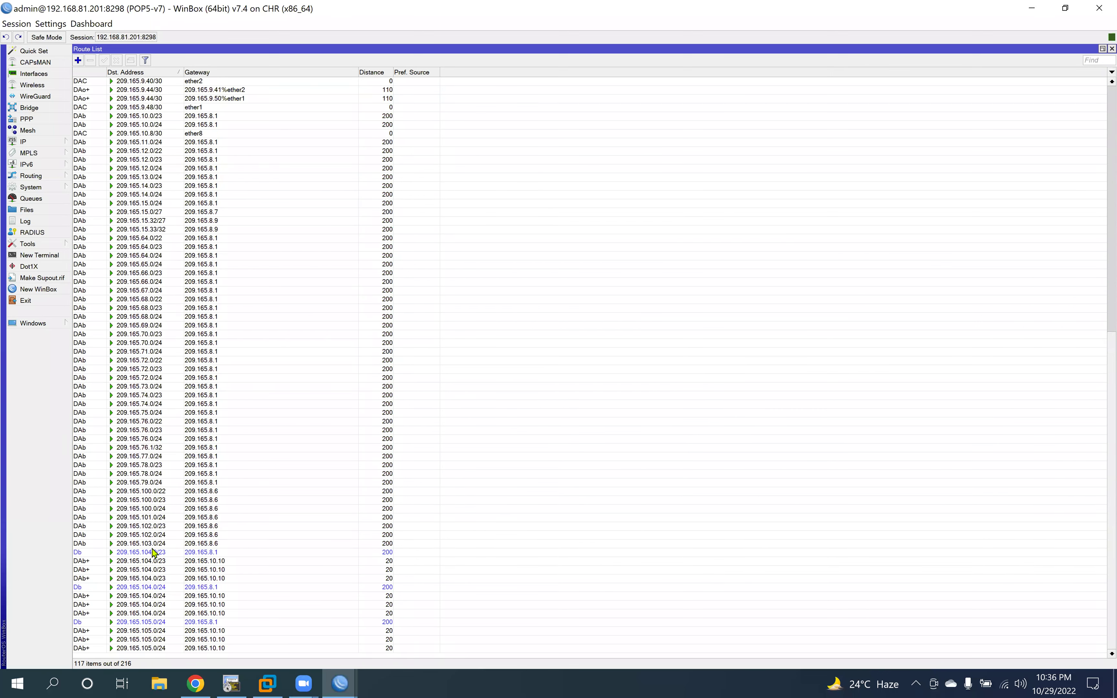
click(154, 492)
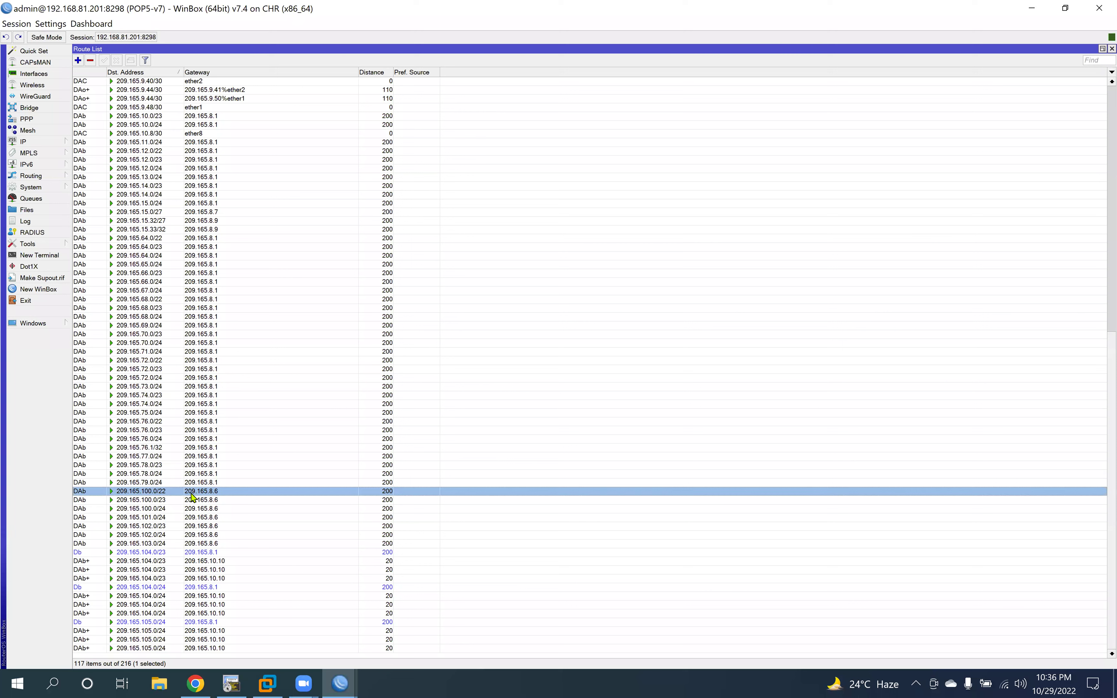
Step: Open the 209.165.100.0/24 route on POP5-v7 and check its gateway and destination address
double_click(157, 509)
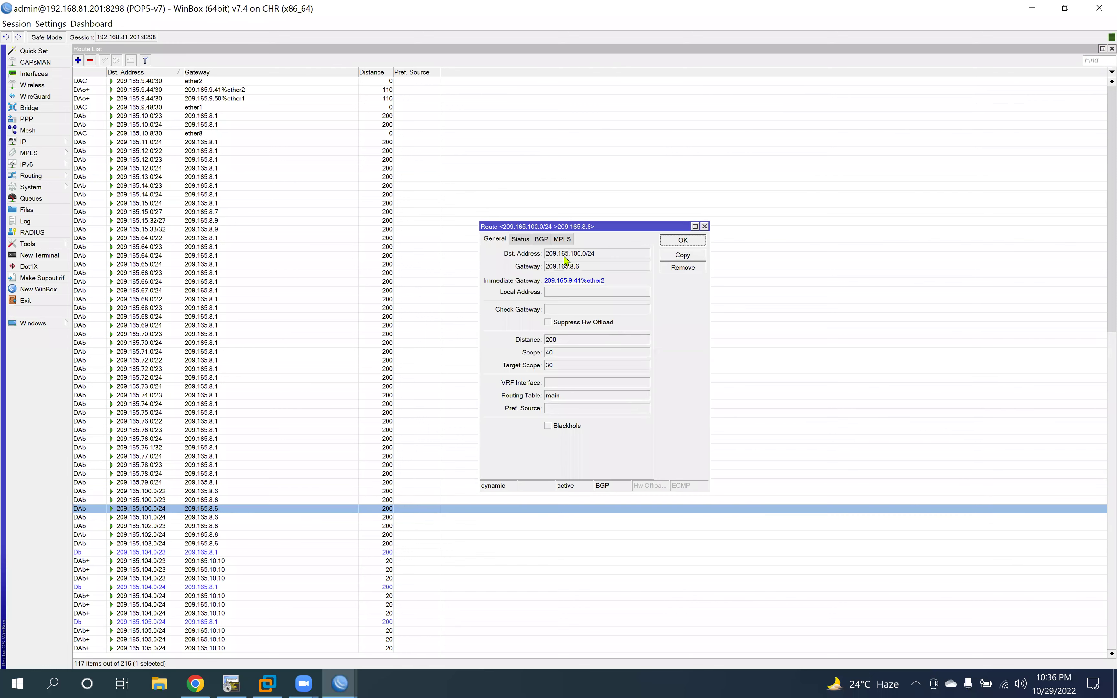
drag(549, 227, 505, 179)
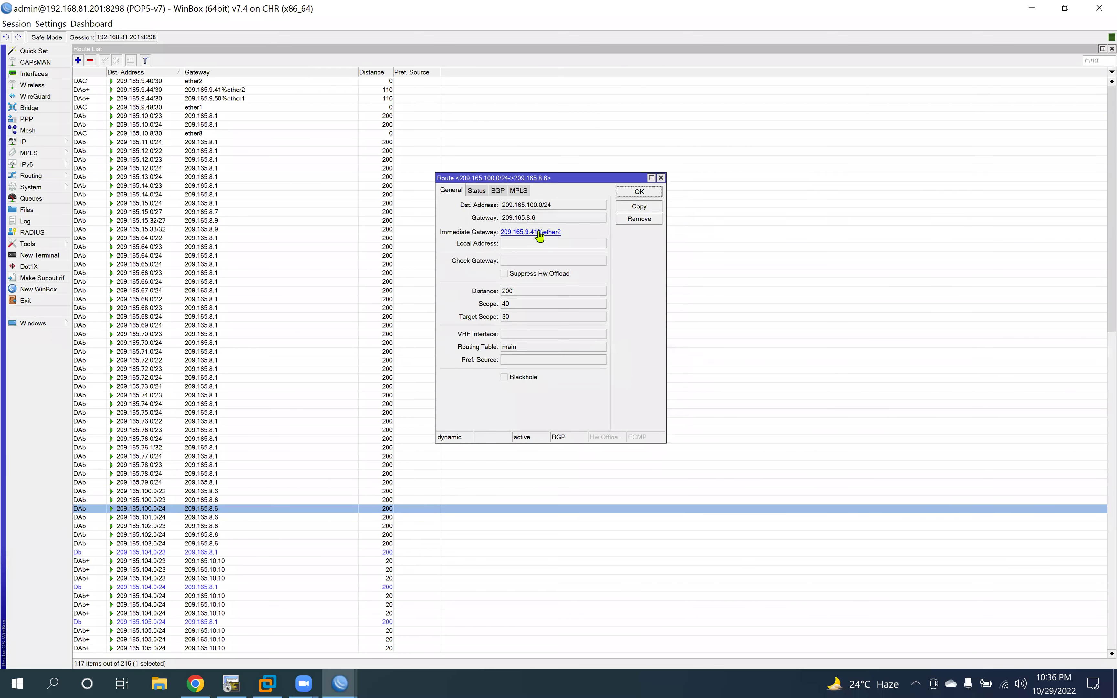
drag(535, 219, 516, 220)
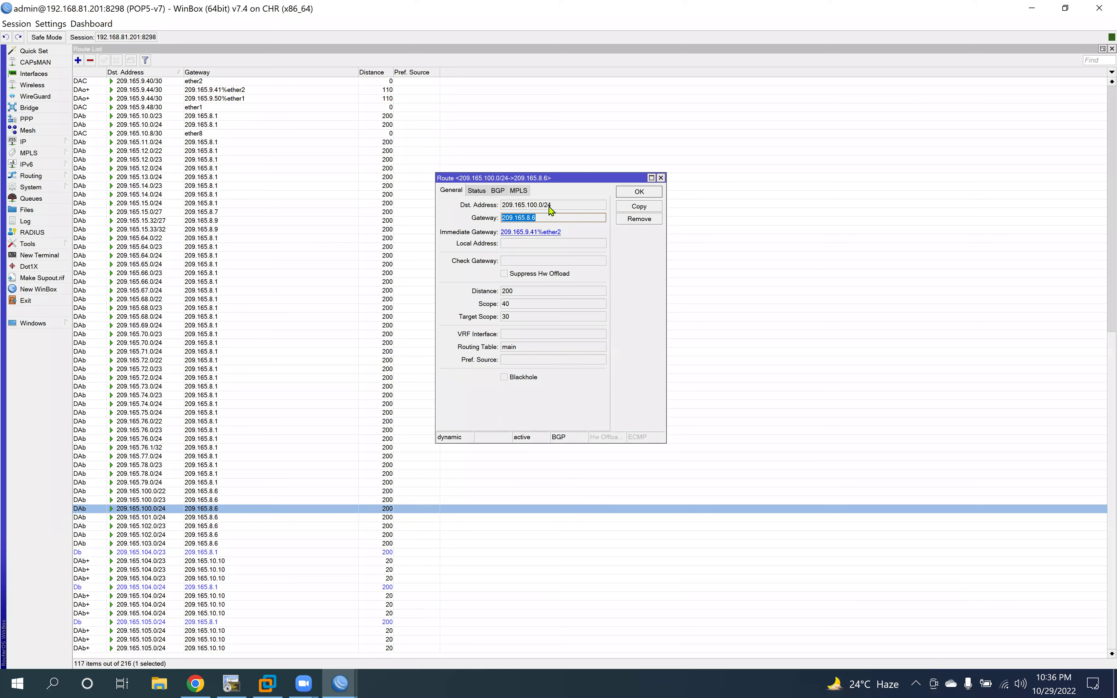
drag(552, 206, 508, 205)
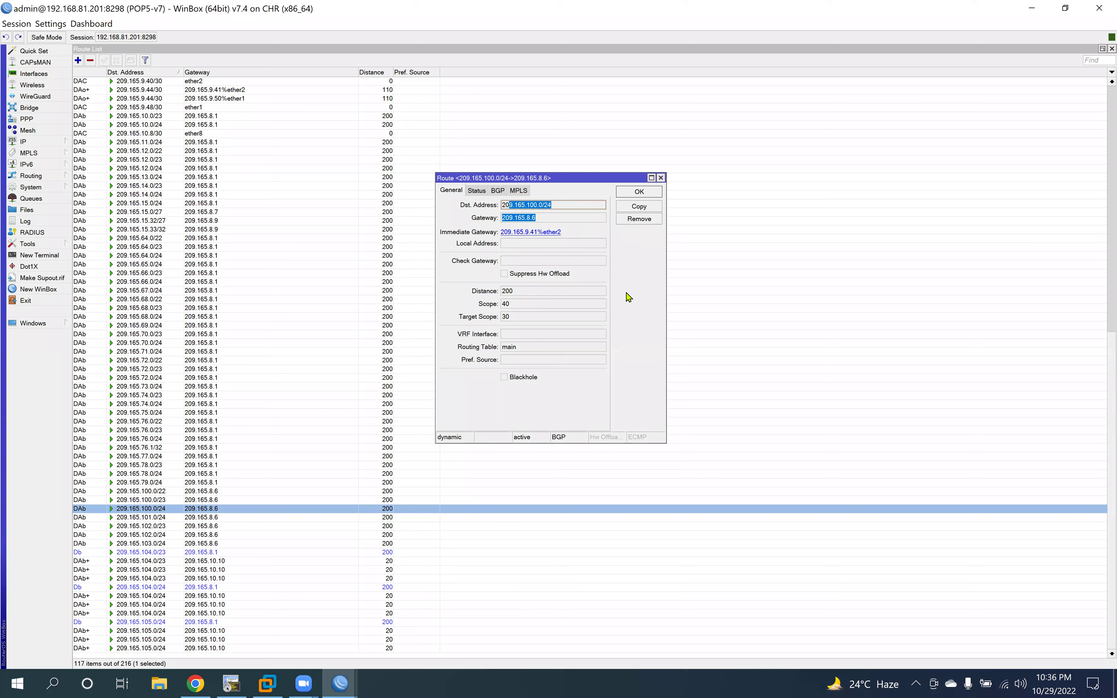
Step: Enlarge the route window, examine the route's BGP attributes, MPLS and status details, and close it
click(498, 191)
drag(663, 442, 842, 467)
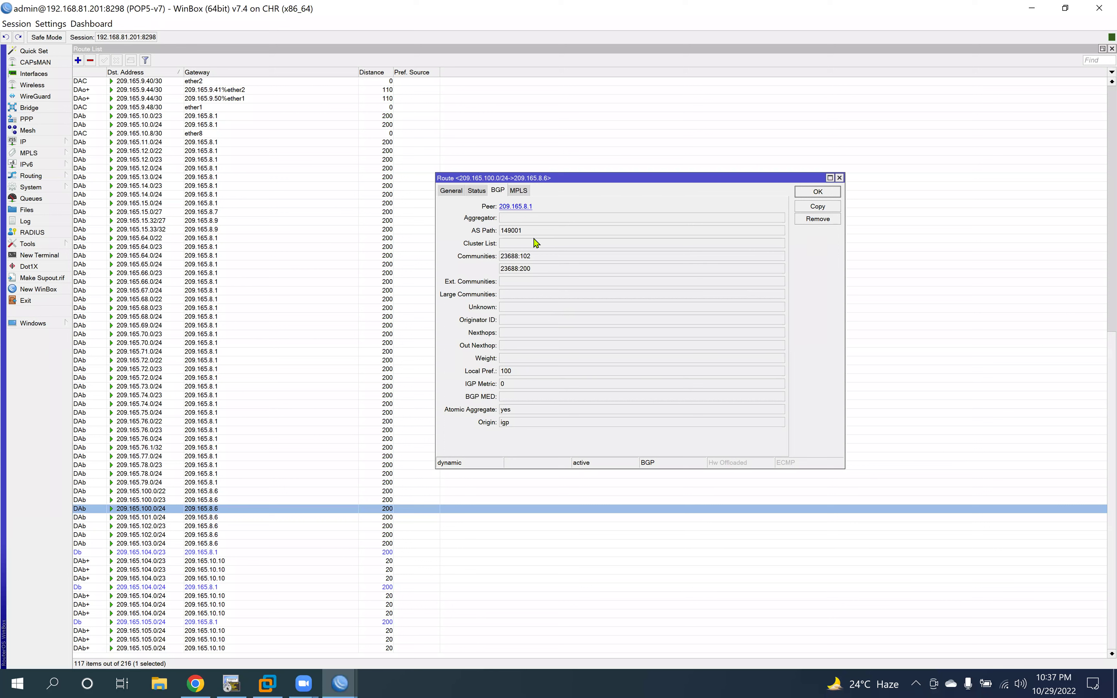
double_click(511, 231)
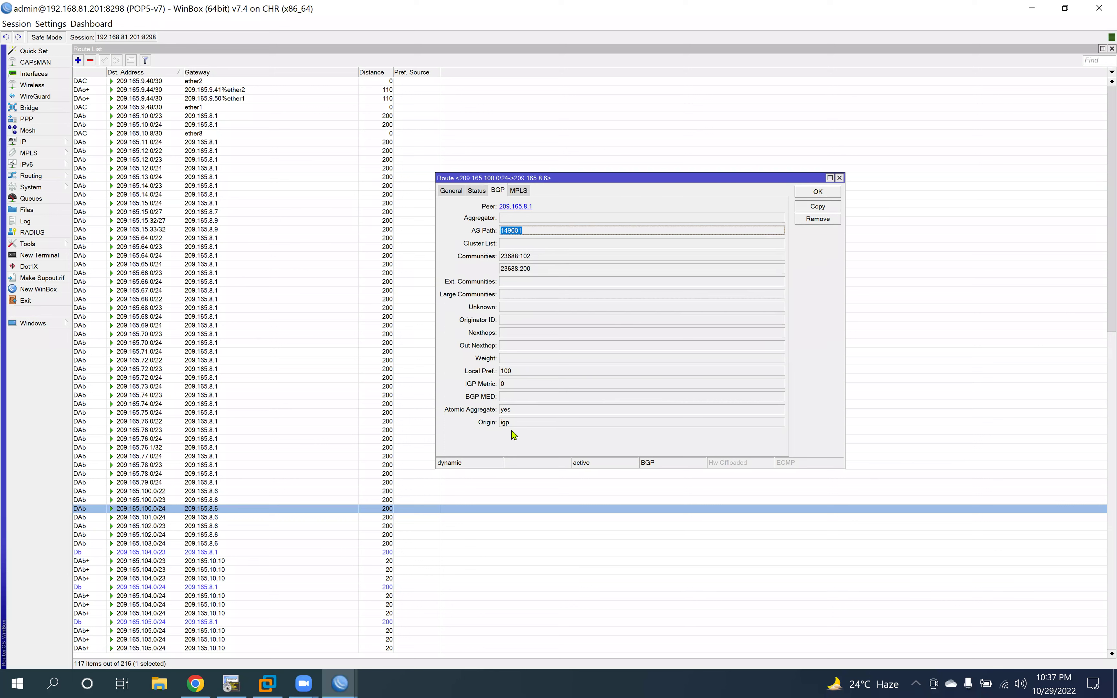
click(519, 191)
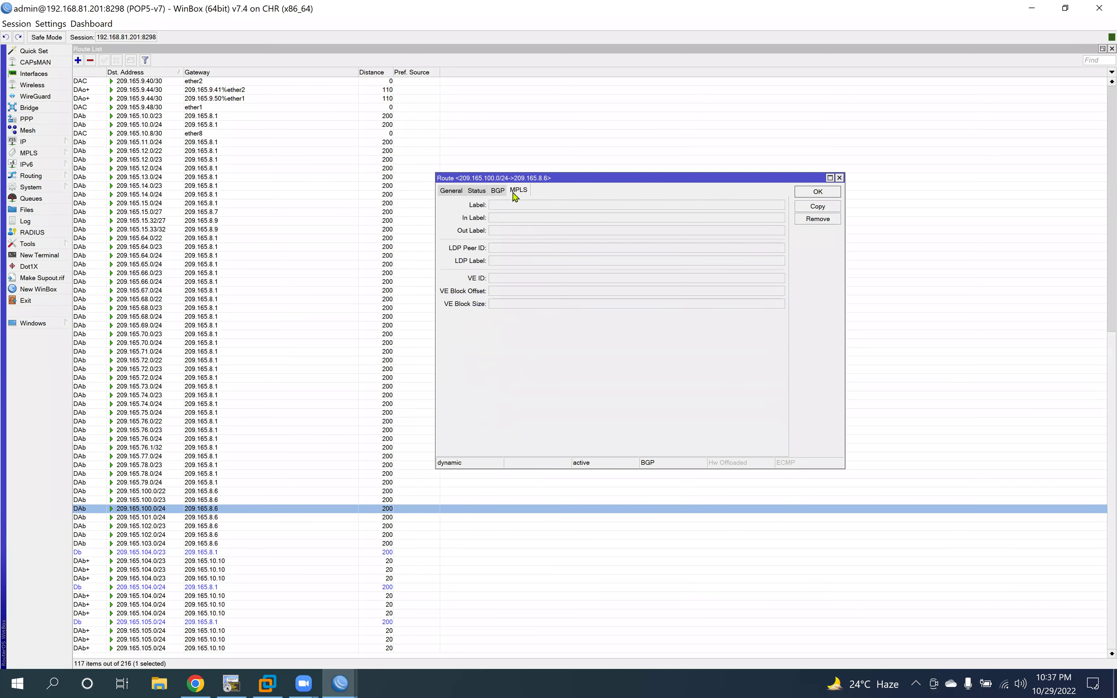
click(495, 191)
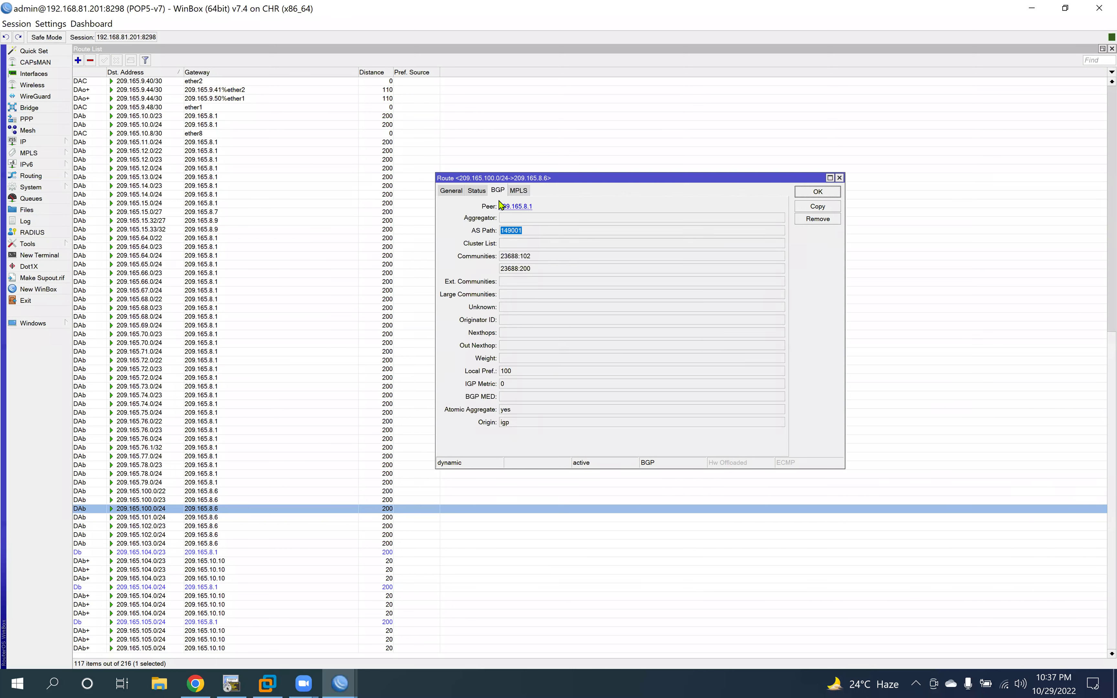
click(481, 193)
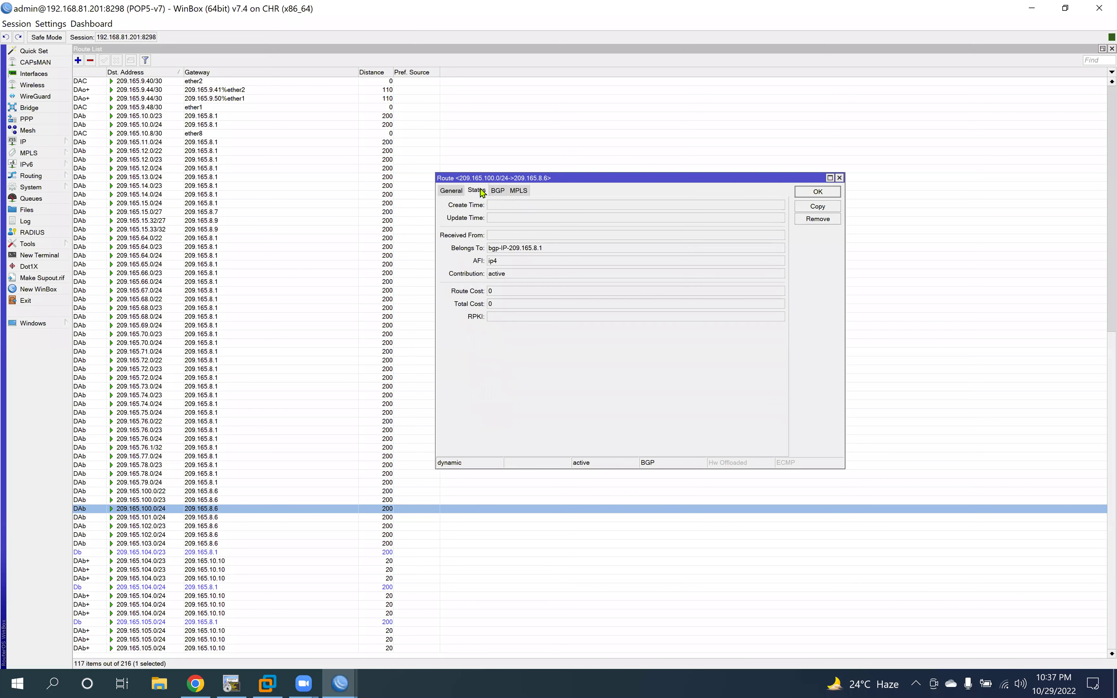
double_click(501, 275)
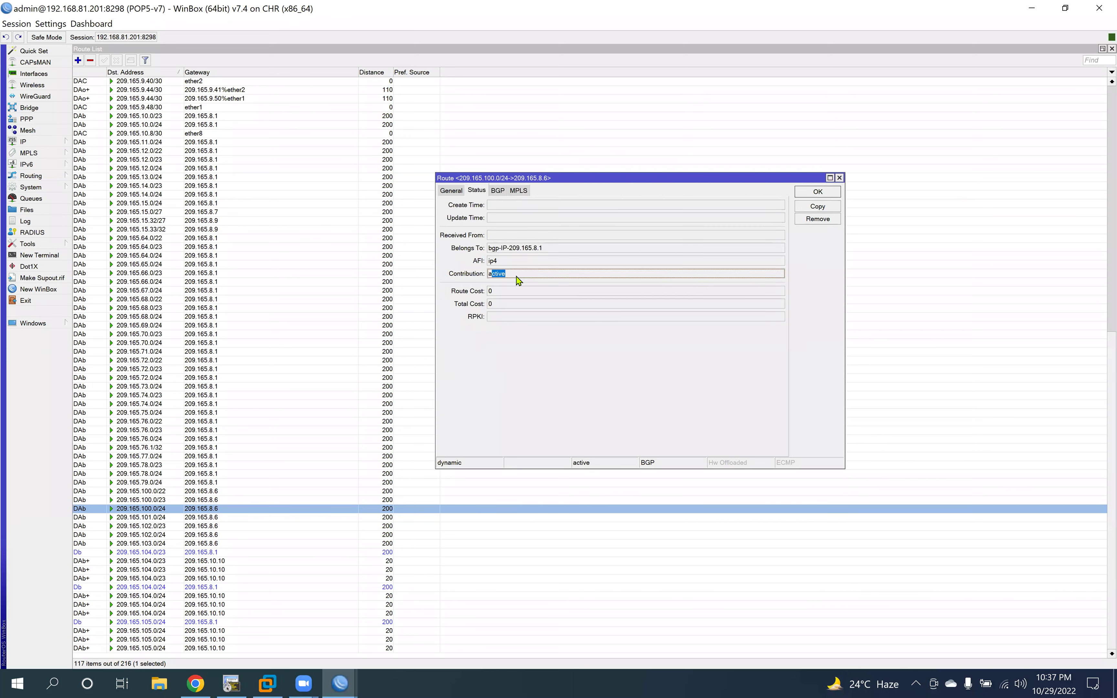
click(454, 193)
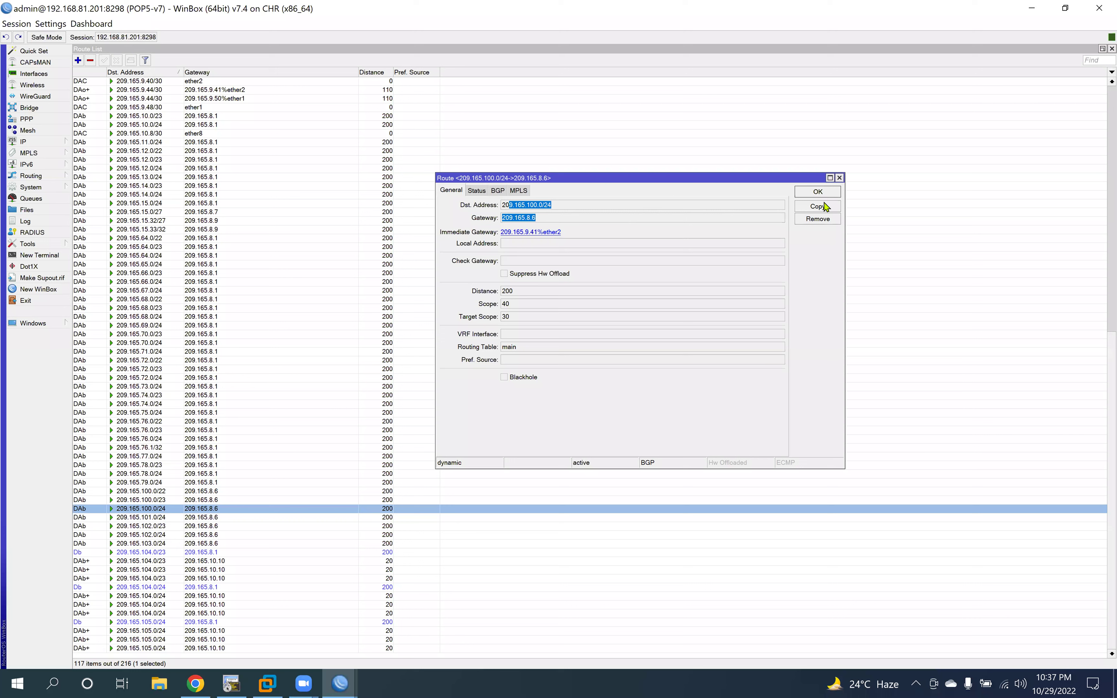
click(817, 191)
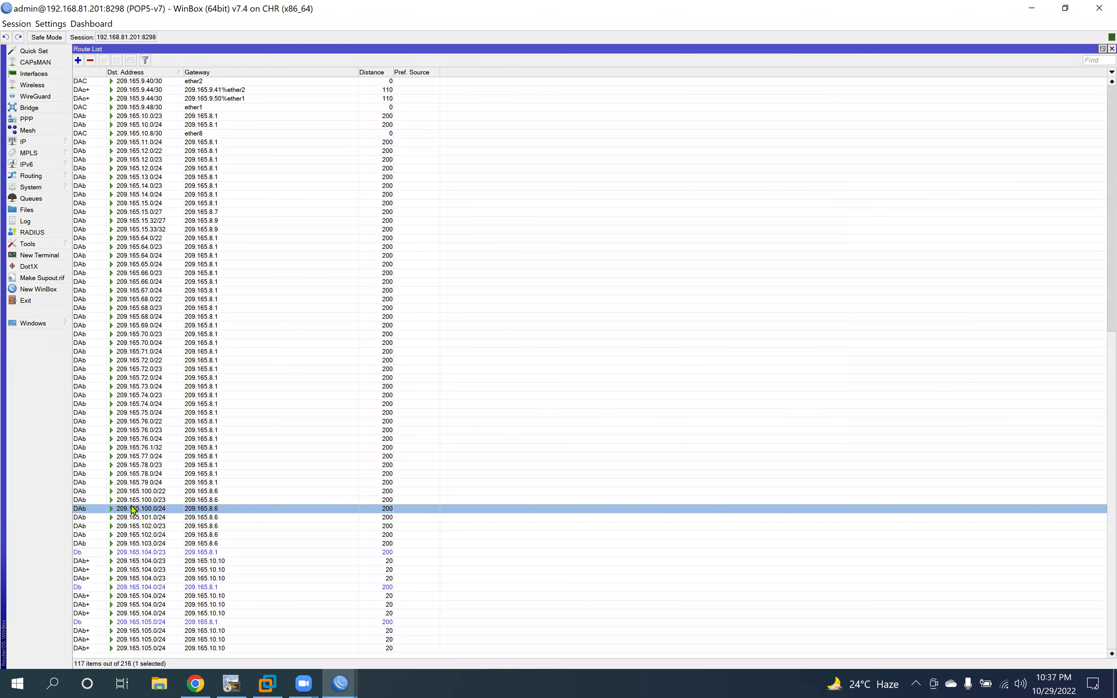
Step: Reopen POP5-v7's 209.165.100.0/24 route, switch to the topology in Chrome and mark POP3-v6 and POP5-v7
double_click(202, 513)
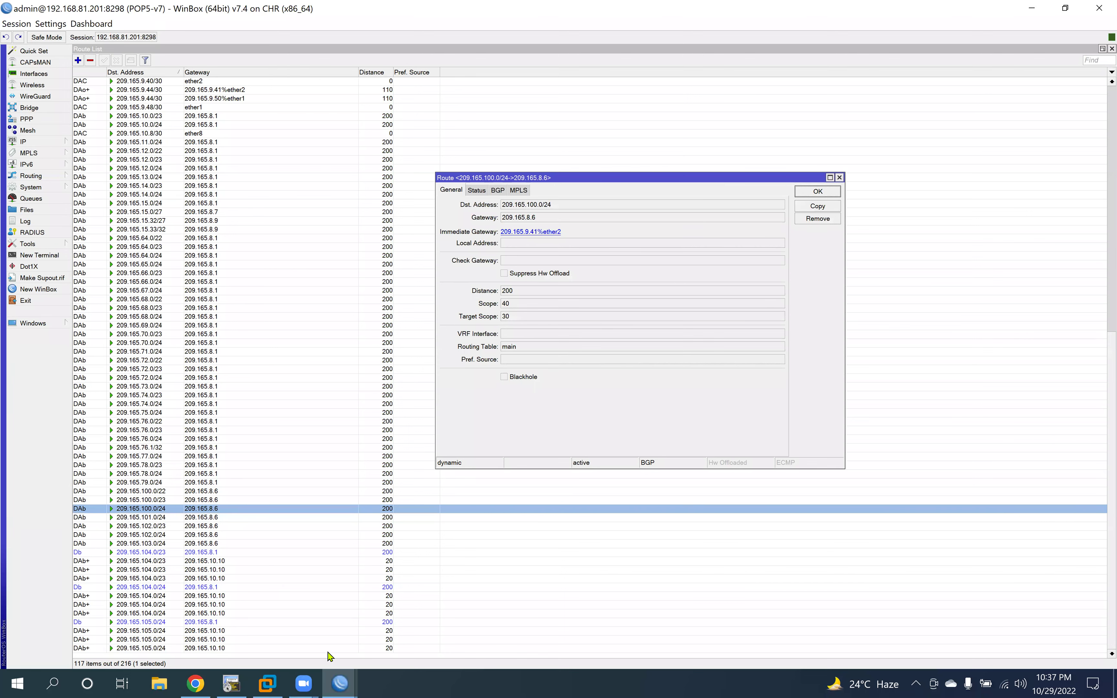
click(196, 684)
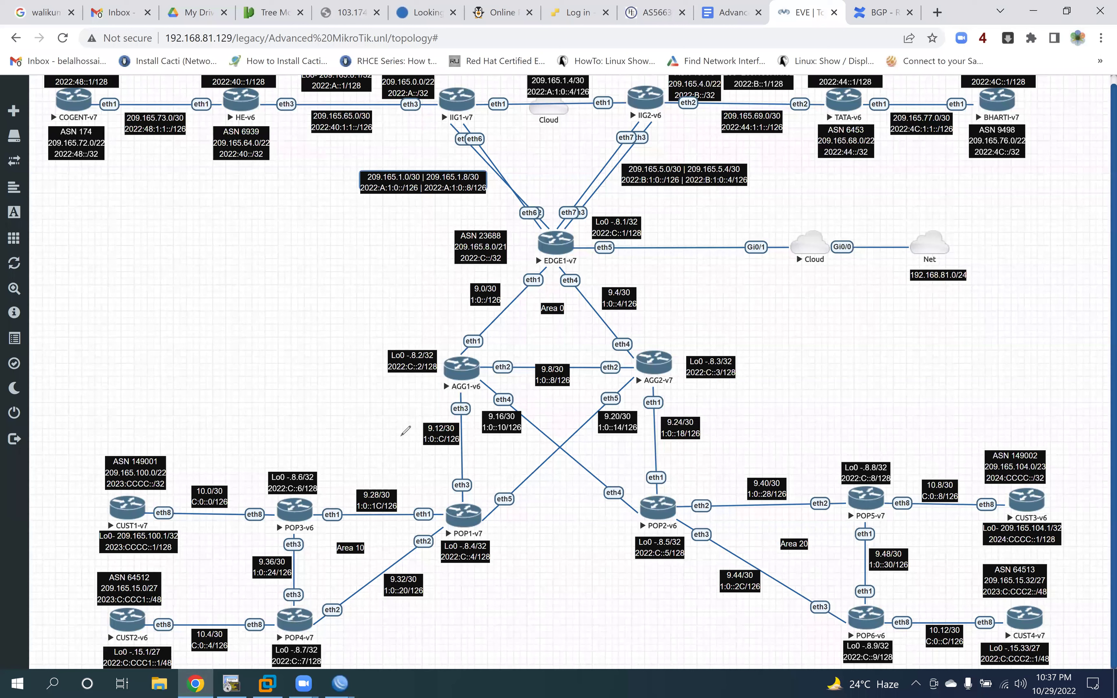
drag(262, 525, 258, 529)
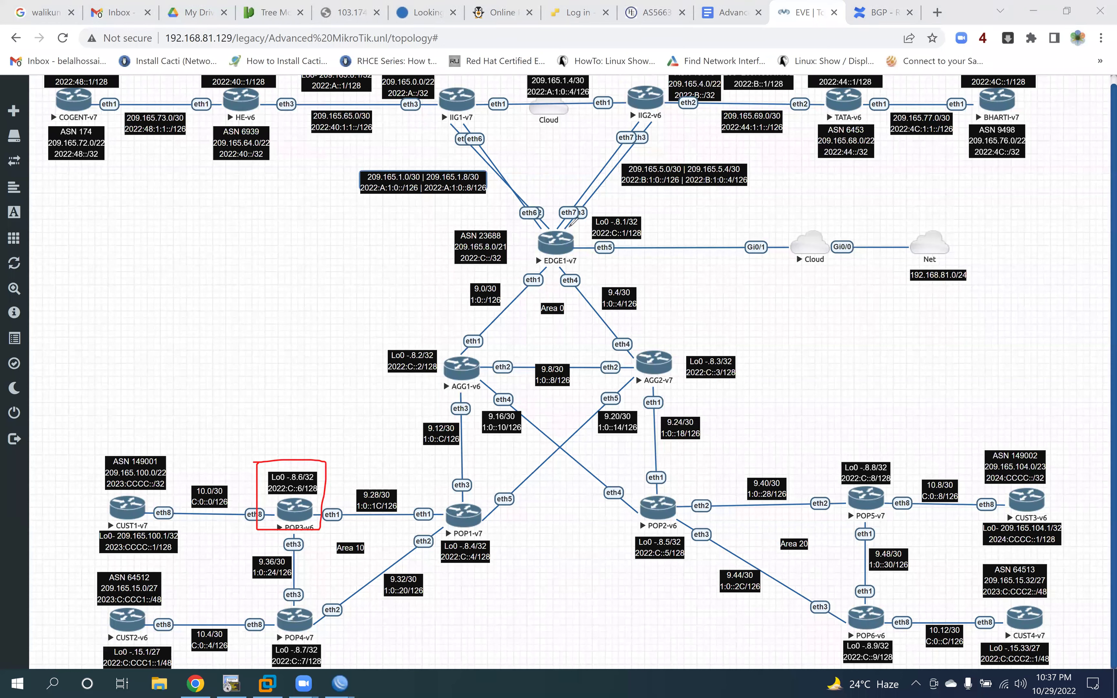
drag(843, 461, 846, 526)
drag(898, 499, 828, 481)
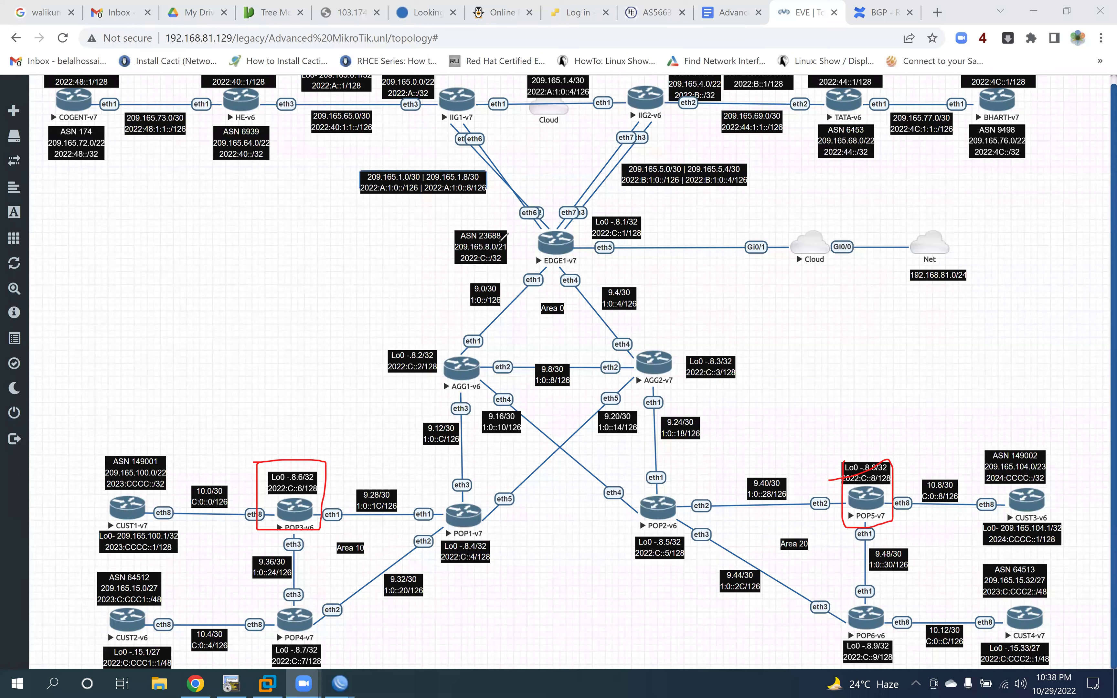
Step: Underline AS 23688 on the topology, clear the drawn markings and switch to POP5-v7's WinBox window
drag(472, 240, 501, 241)
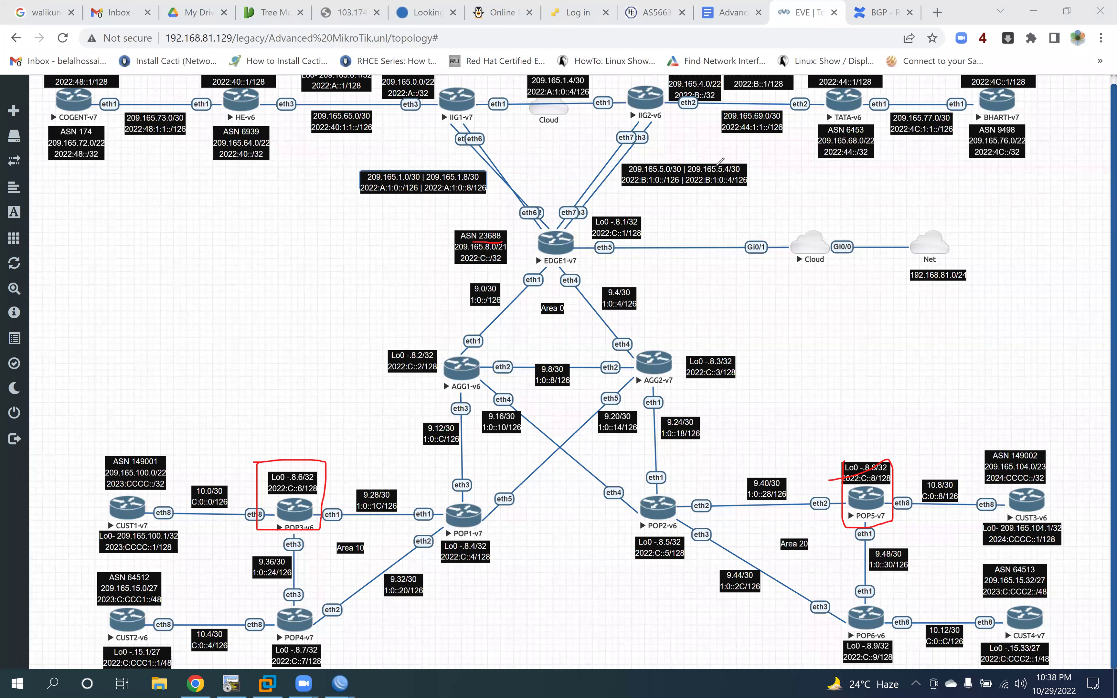
key(e)
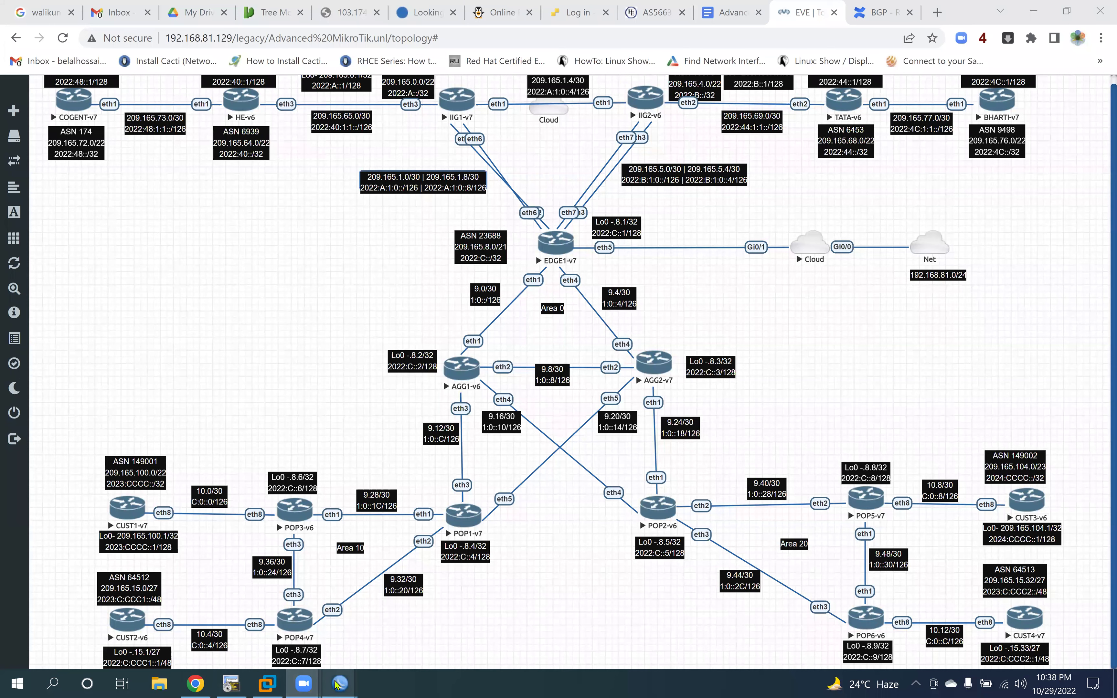
mouse_move(338, 683)
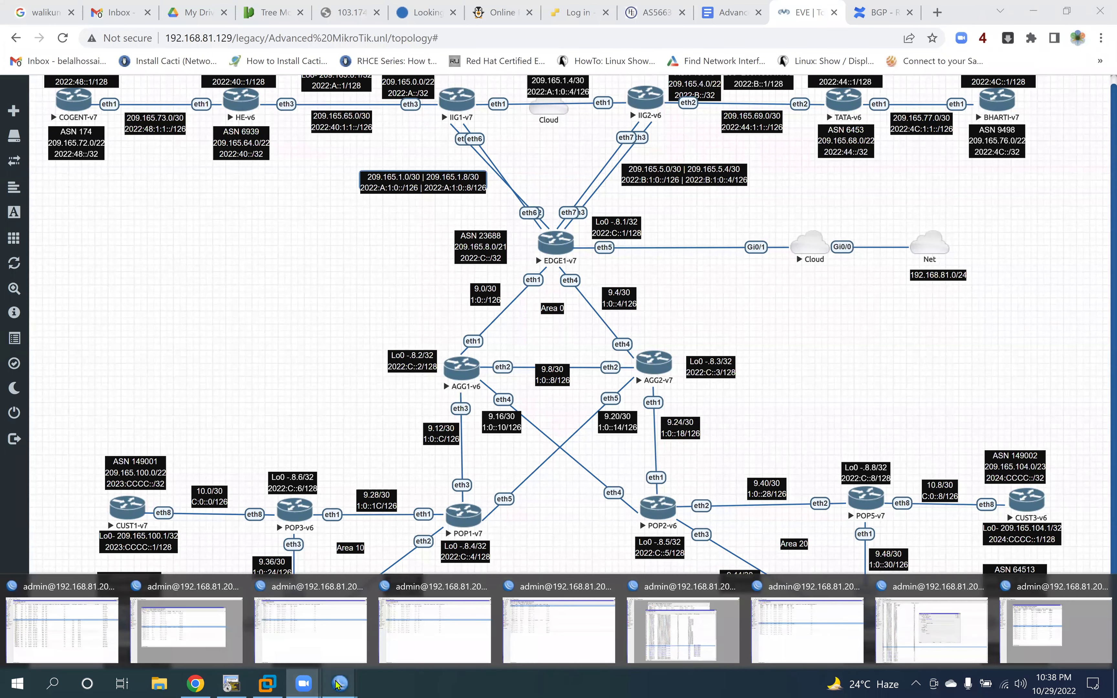
click(911, 619)
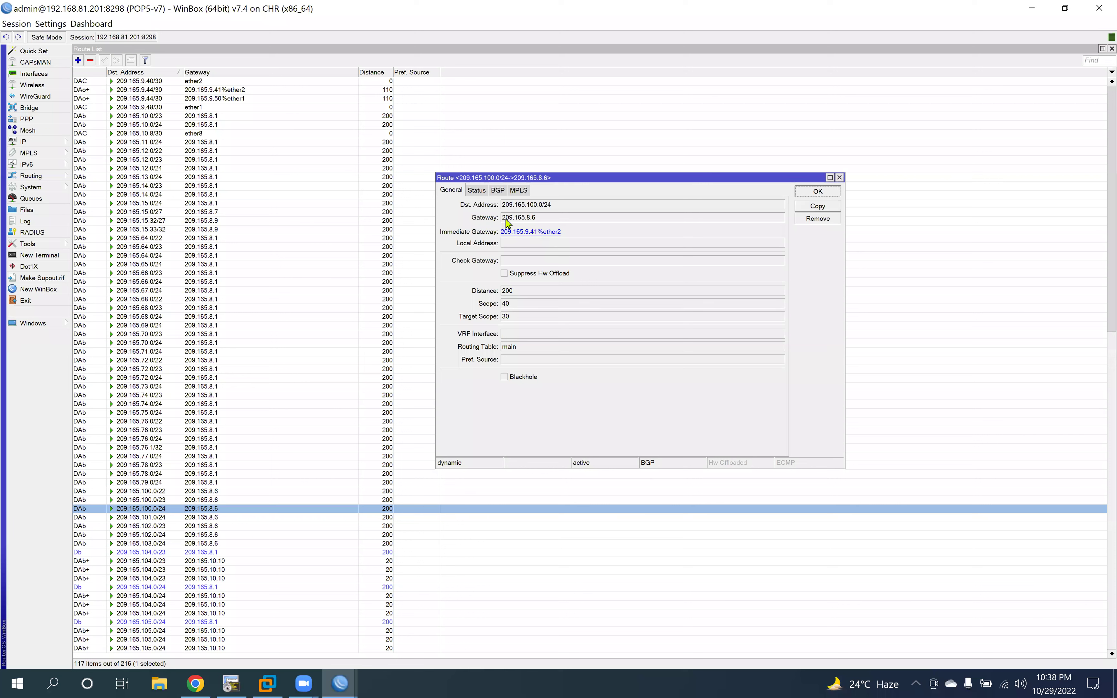
Step: Check the gateway, status and other details of the open 209.165.100.0/24 route on POP5-v7, and close the route
drag(503, 220, 537, 220)
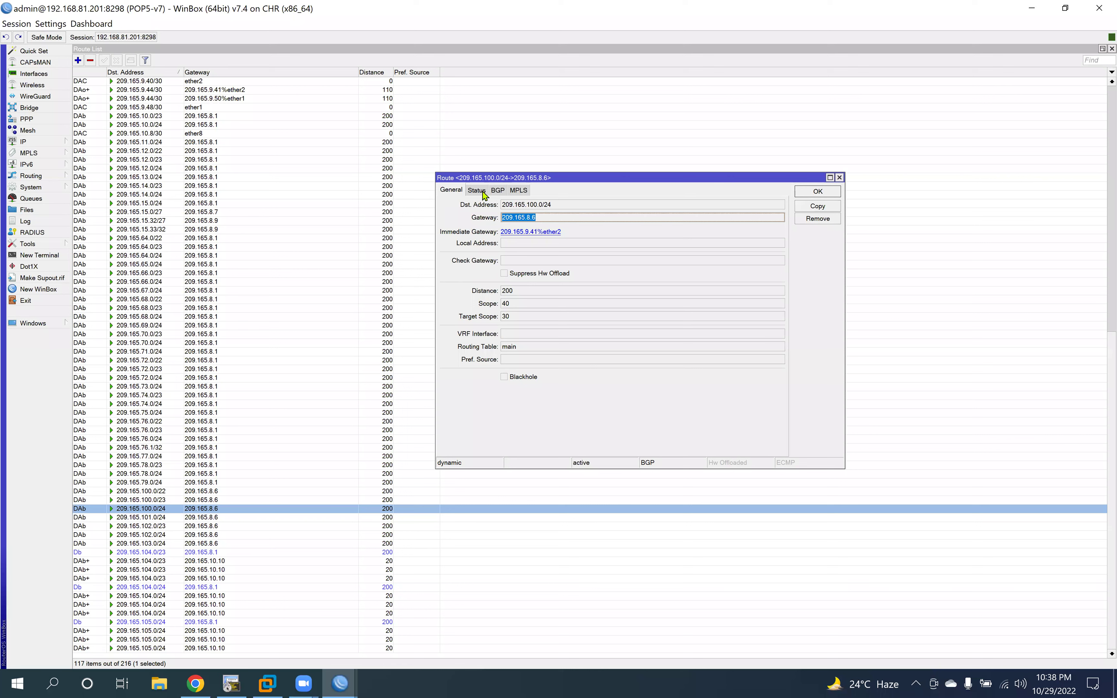
click(499, 191)
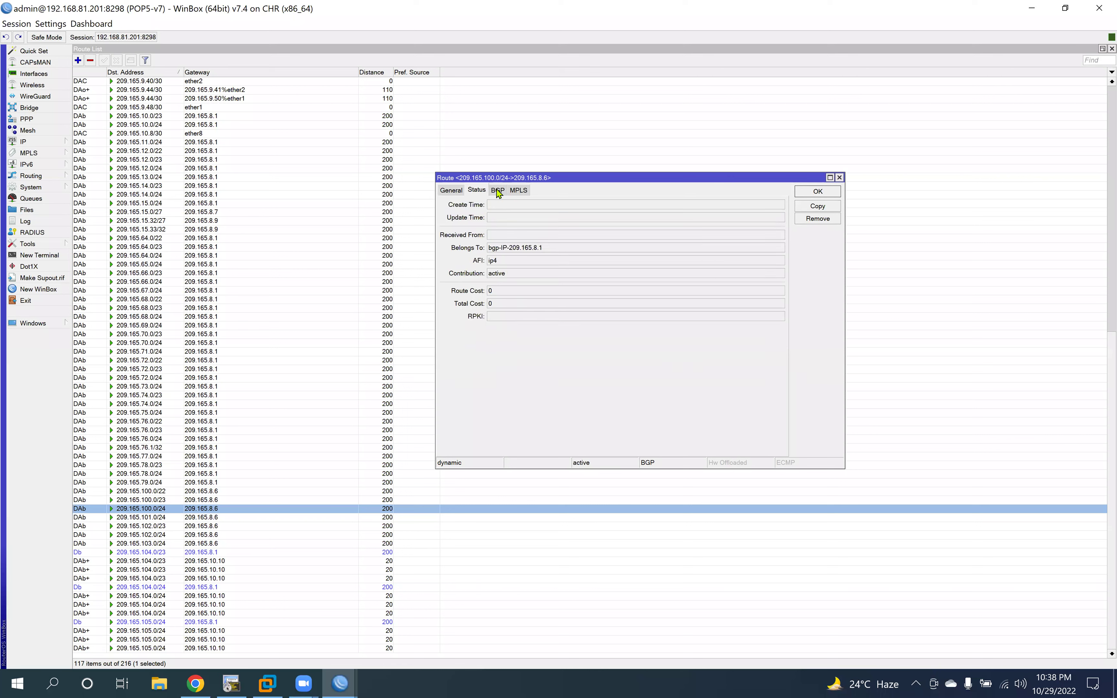
click(516, 191)
click(456, 191)
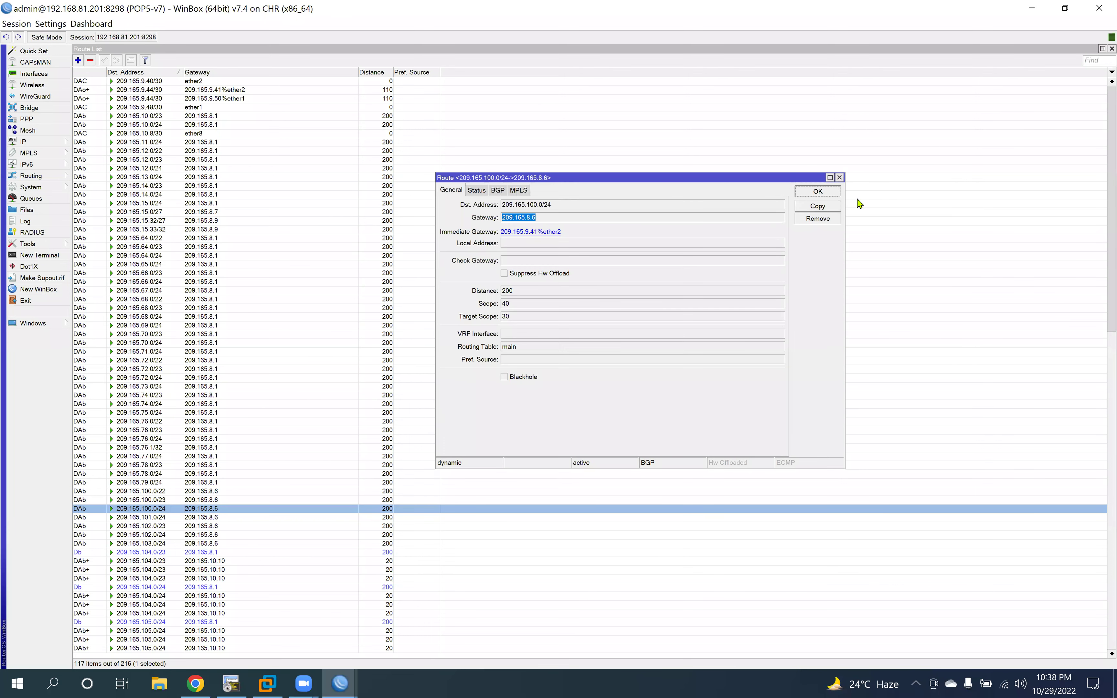
click(805, 192)
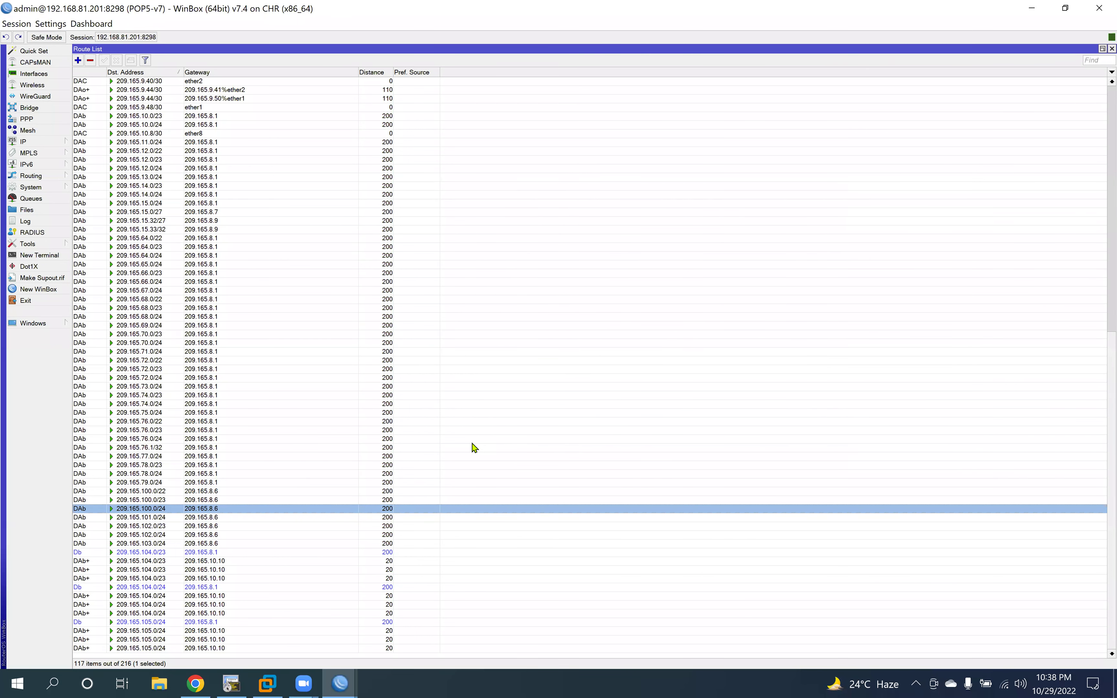
Step: Switch to the topology in Chrome and start a Wireshark capture on EDGE1-v7's eth1 interface
click(230, 674)
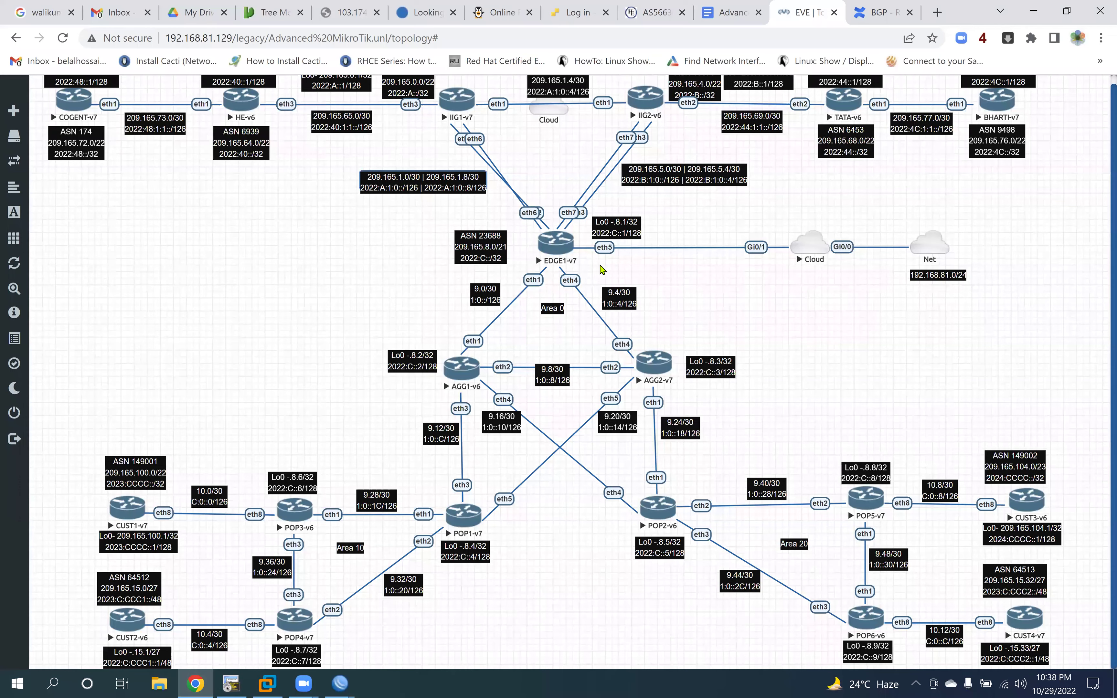
click(556, 259)
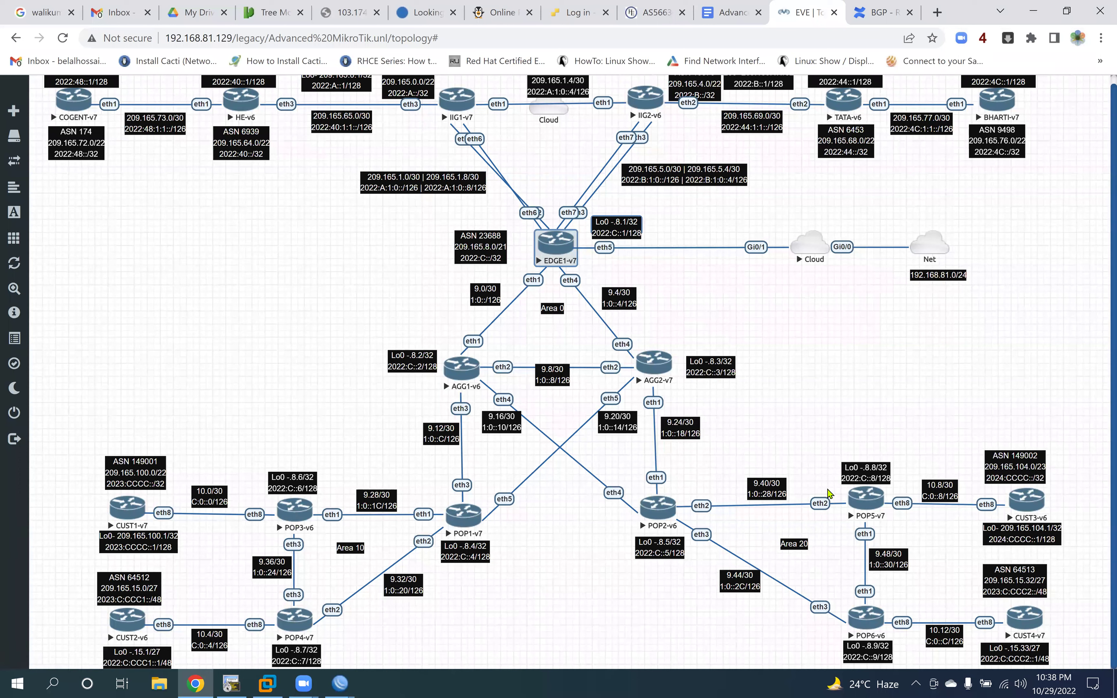
click(774, 440)
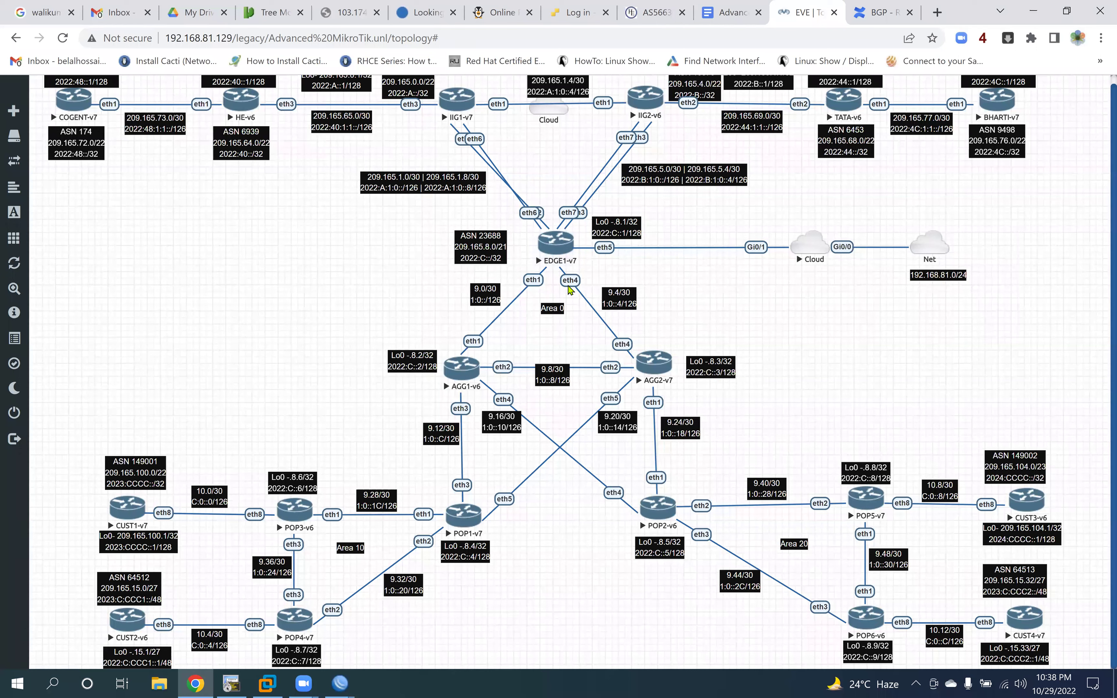
right_click(552, 249)
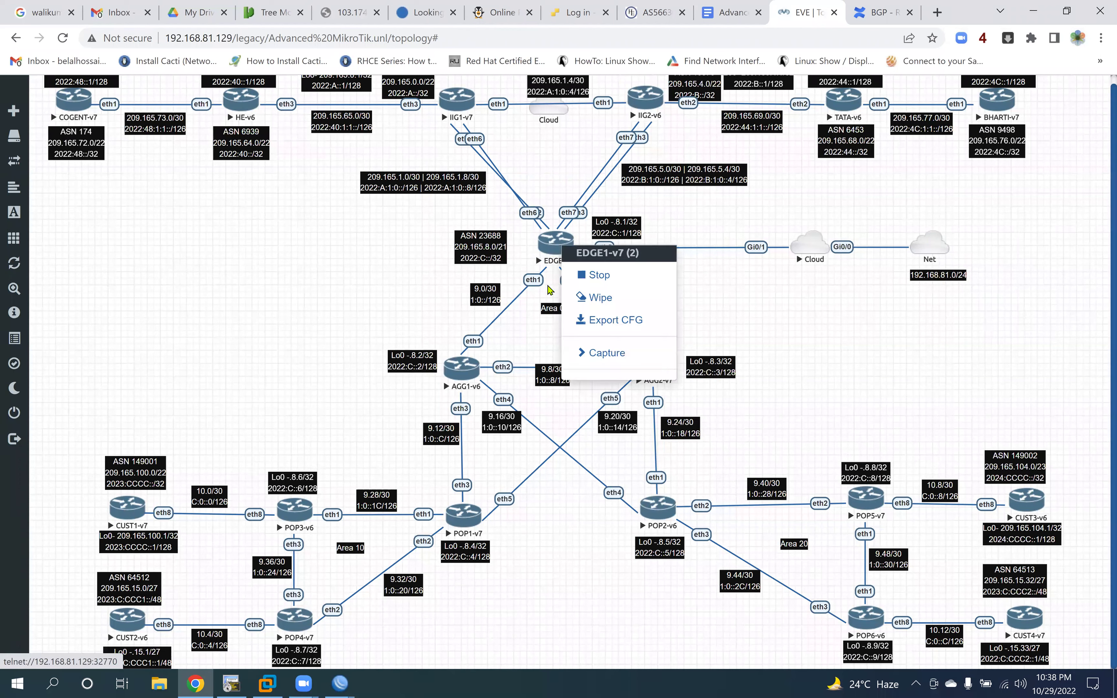
click(533, 321)
right_click(552, 249)
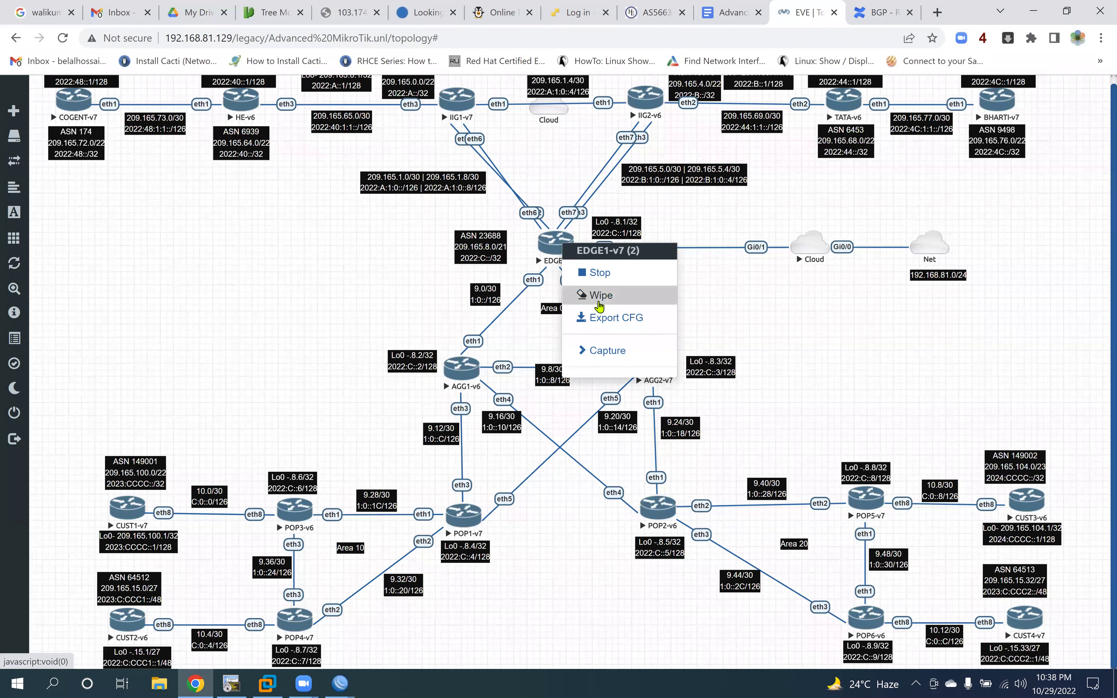
mouse_move(666, 358)
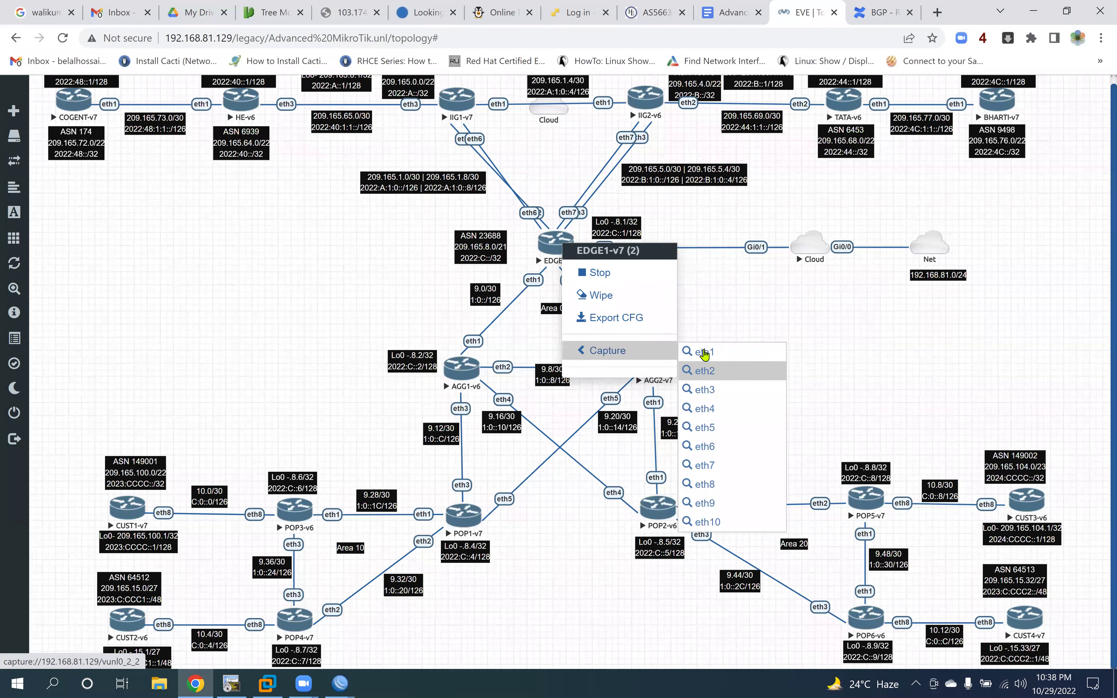
click(766, 352)
click(591, 138)
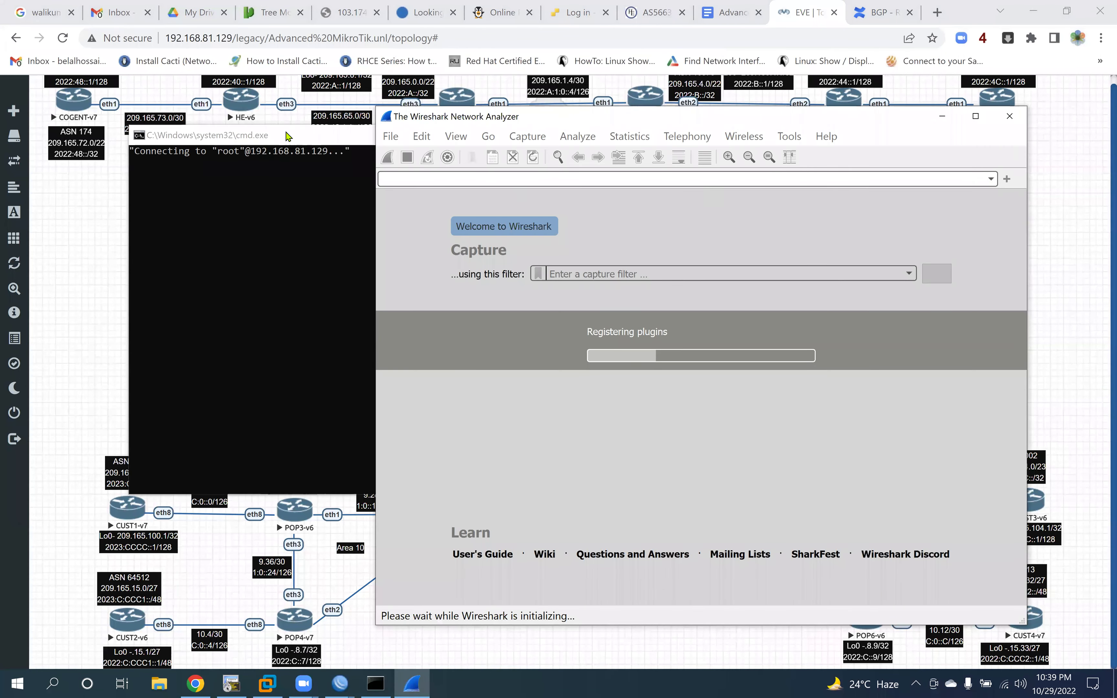
Step: Minimize the command window of the capture connection and maximize Wireshark
click(286, 135)
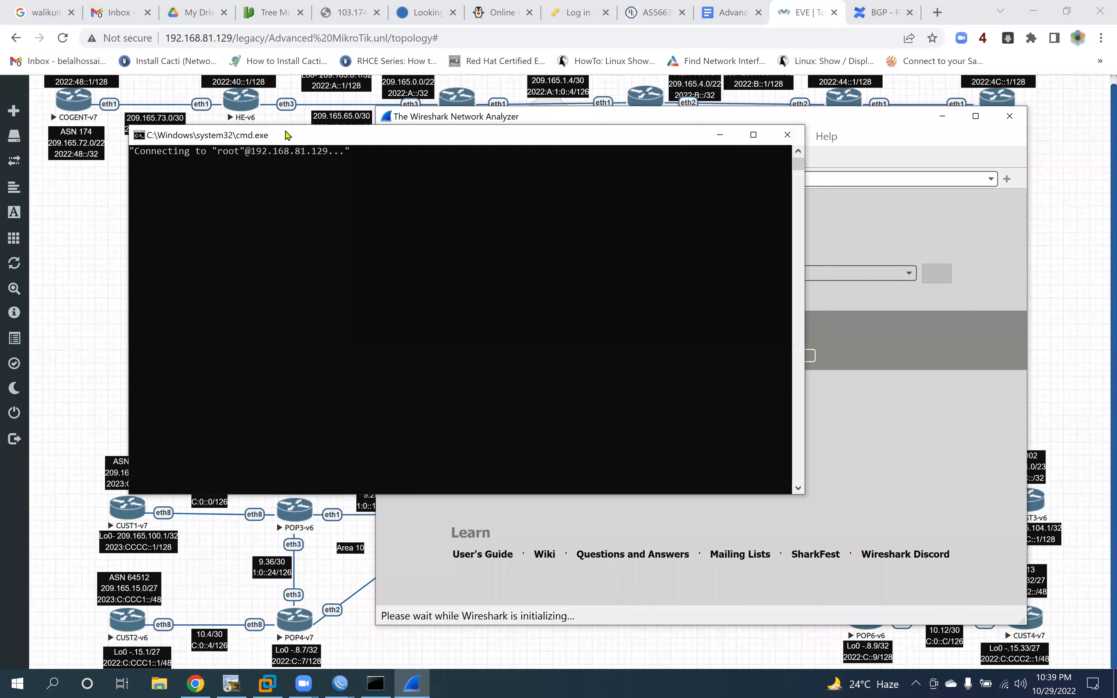
click(719, 134)
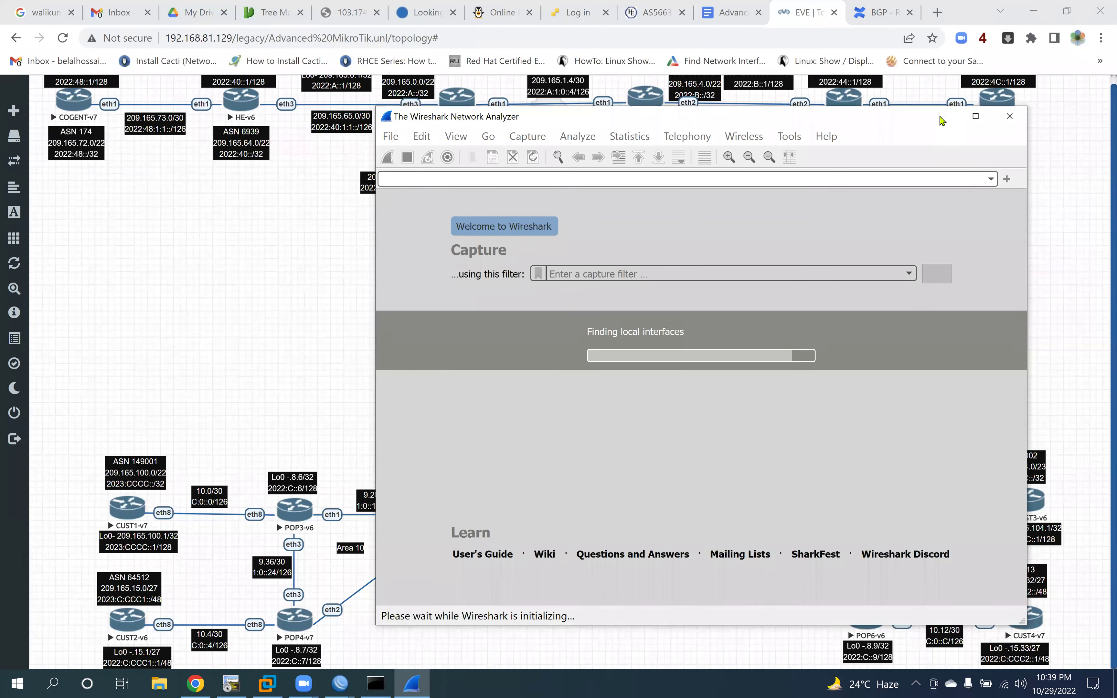
click(975, 116)
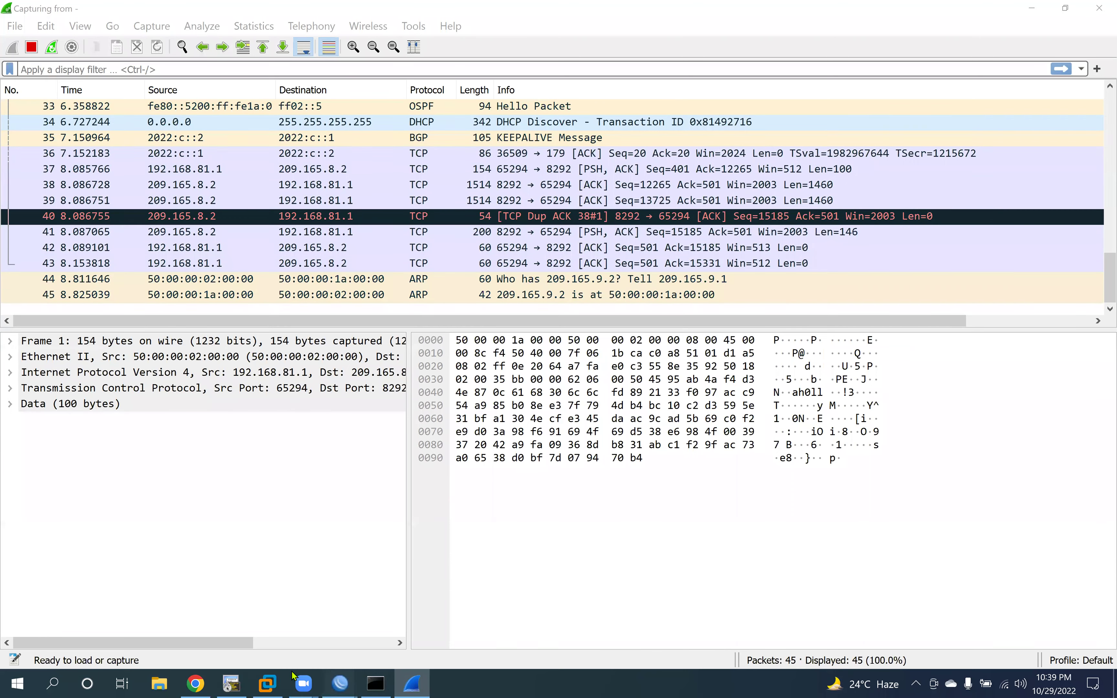
Step: Bring up EDGE1-v7's BGP connection list in WinBox, checking the topology in Chrome in between
mouse_move(340, 682)
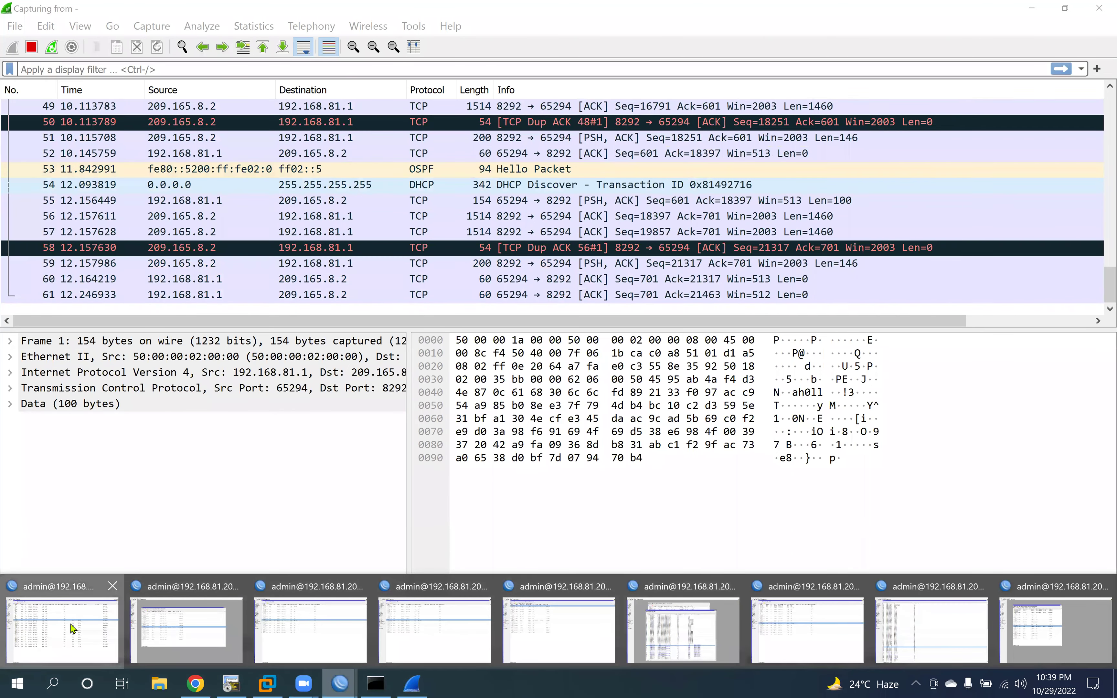
click(73, 628)
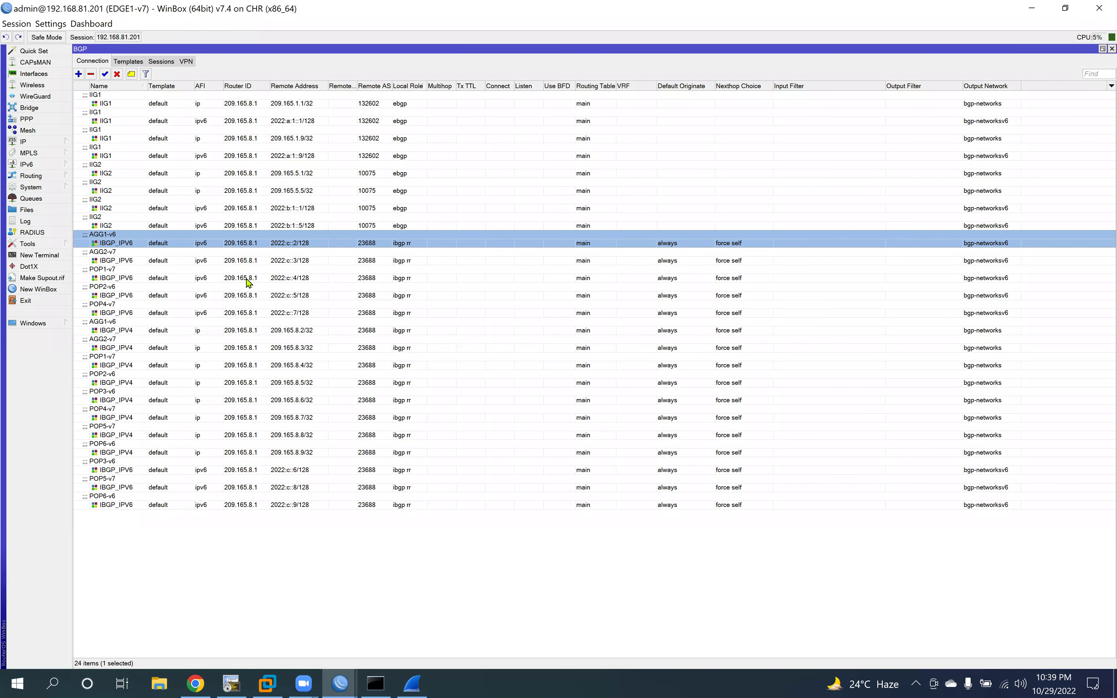
click(195, 683)
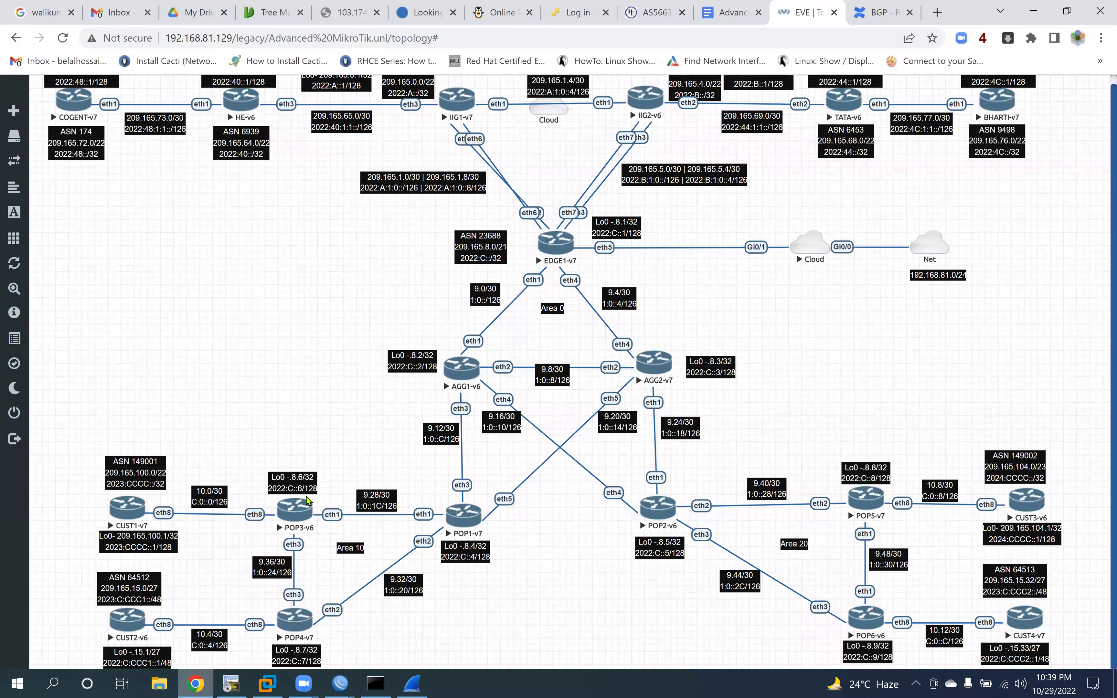
mouse_move(338, 684)
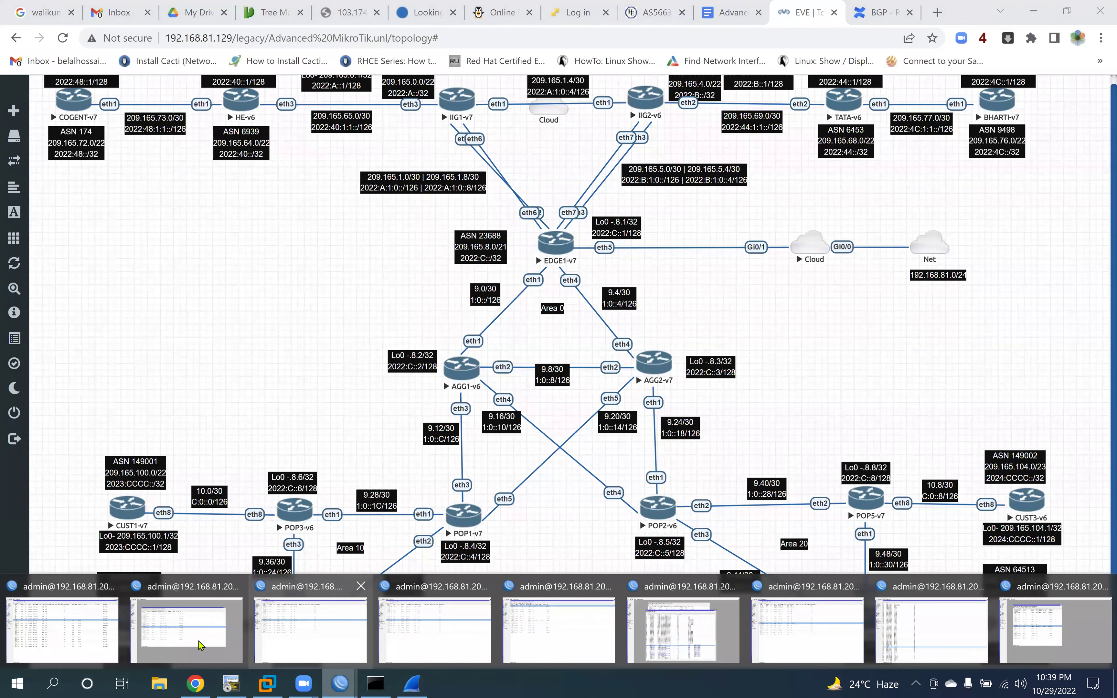
click(63, 625)
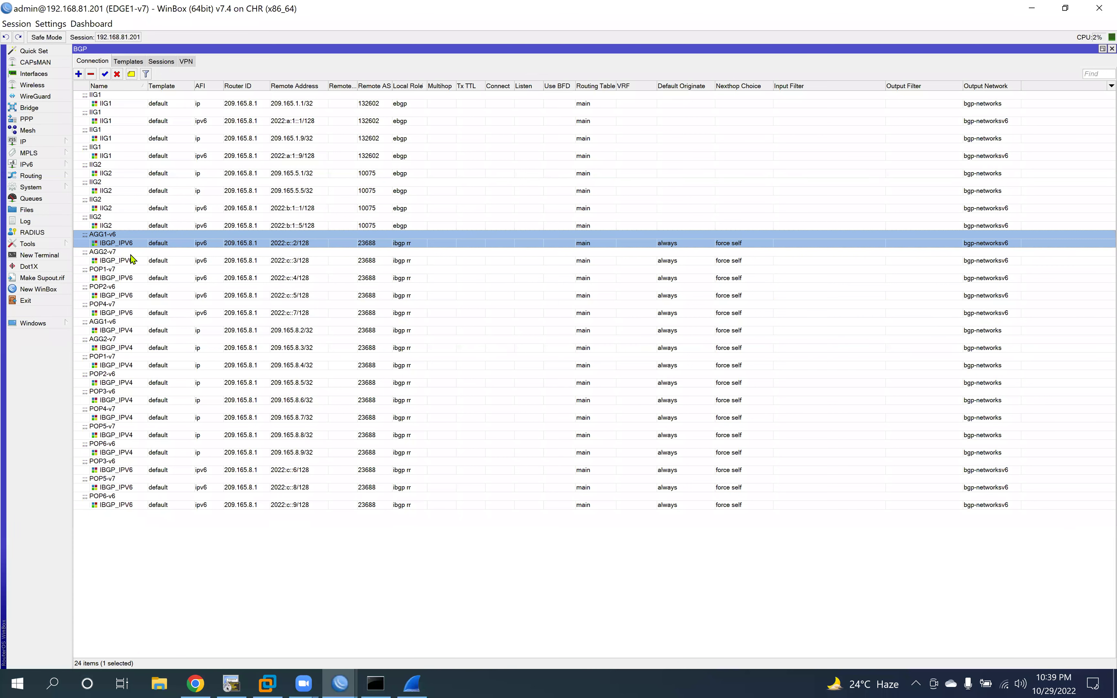
Step: Find the IBGP_IPV4 connection to POP3-v6 in EDGE1-v7's BGP connections, disable it and re-enable it
click(133, 266)
click(132, 280)
click(130, 294)
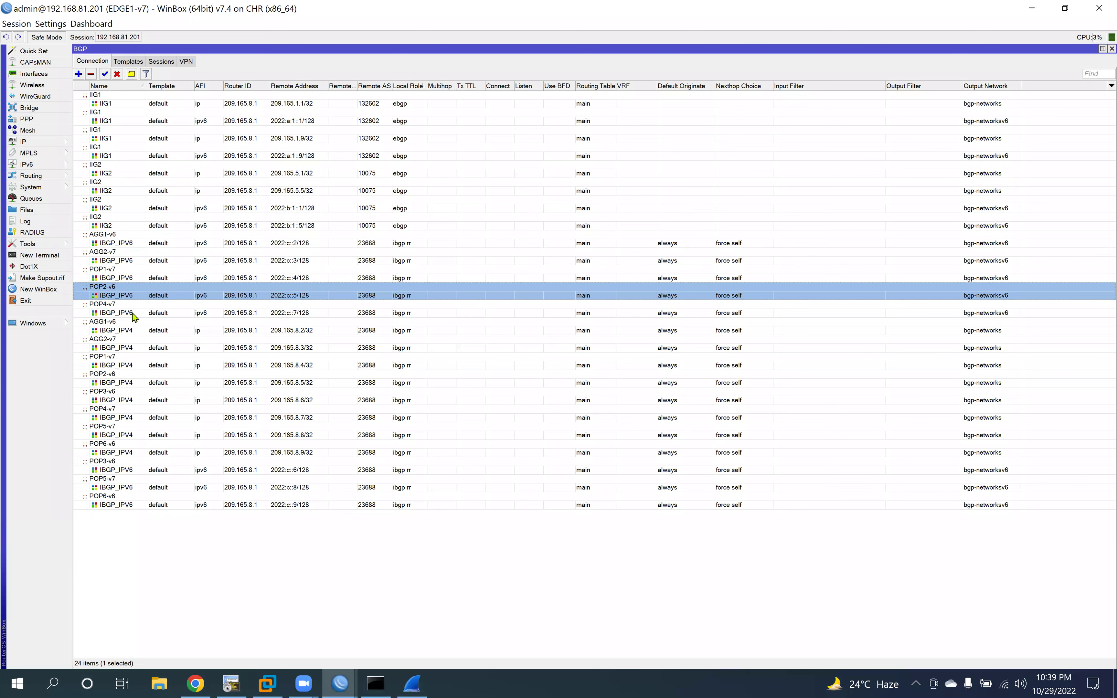
click(132, 318)
click(133, 331)
click(133, 349)
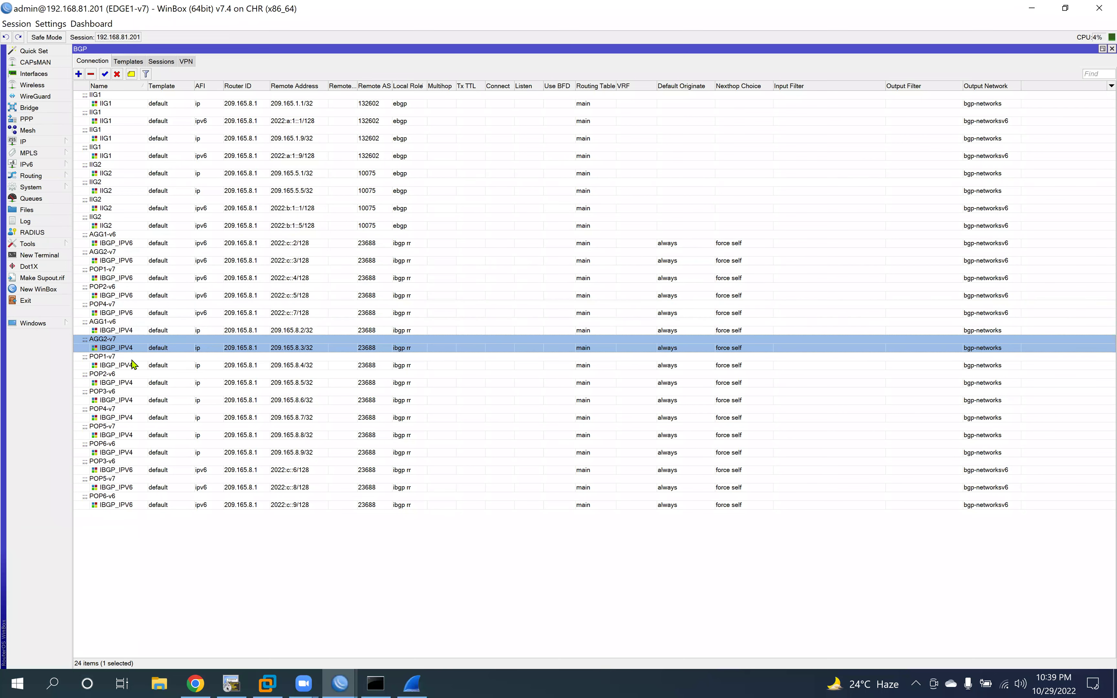
click(134, 367)
click(144, 383)
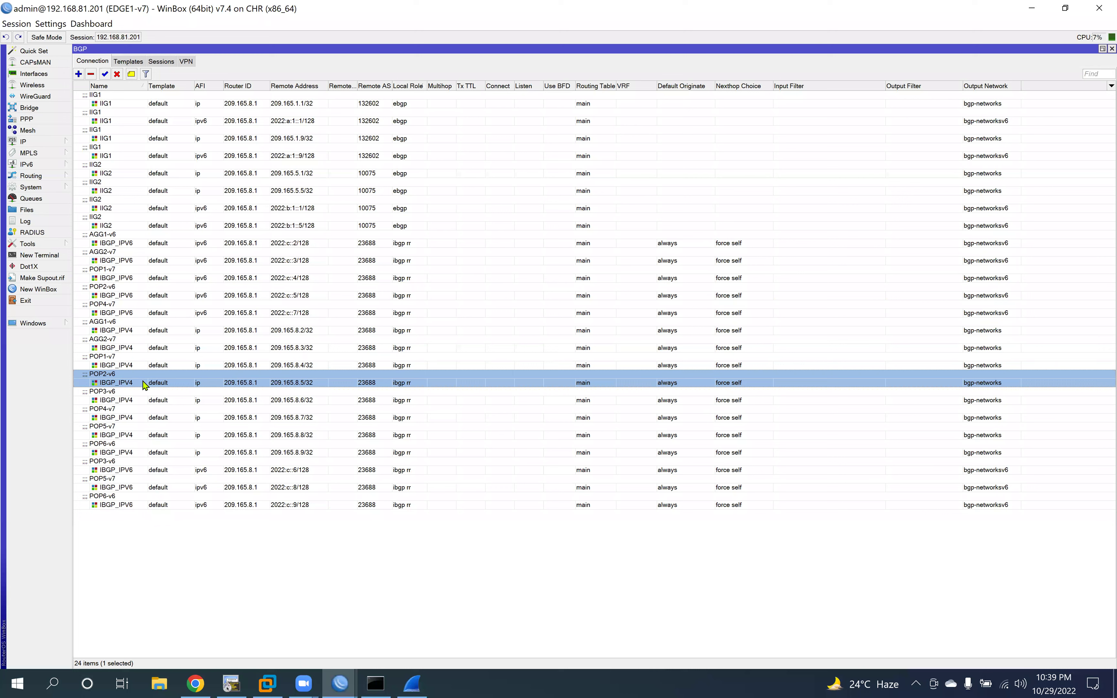
click(155, 399)
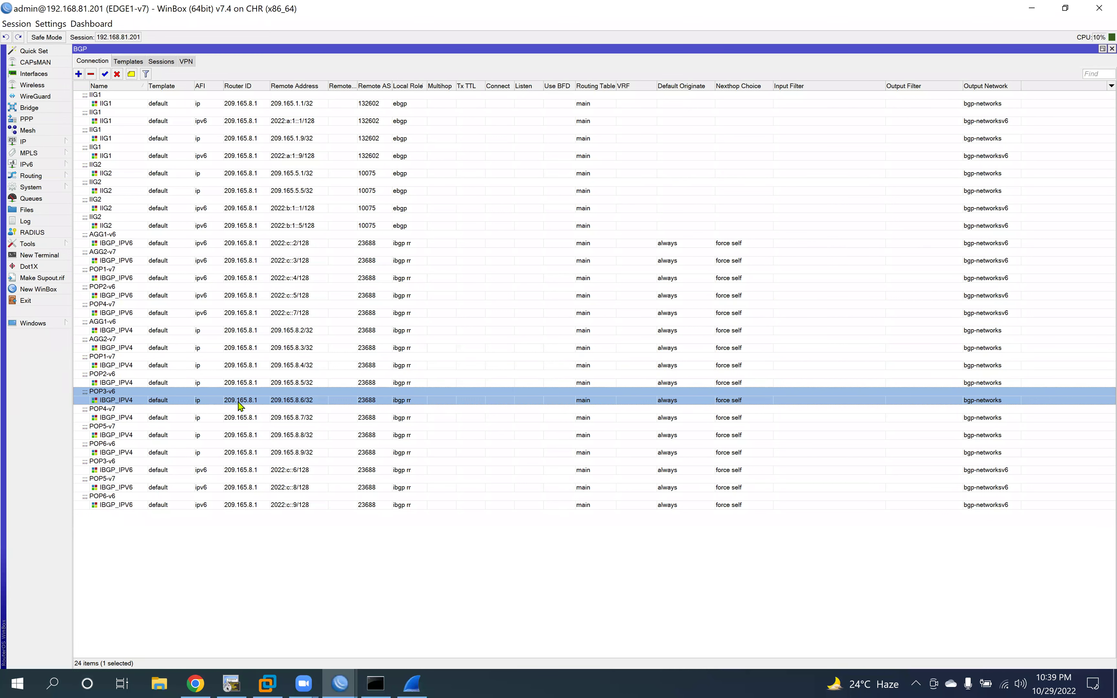
click(118, 74)
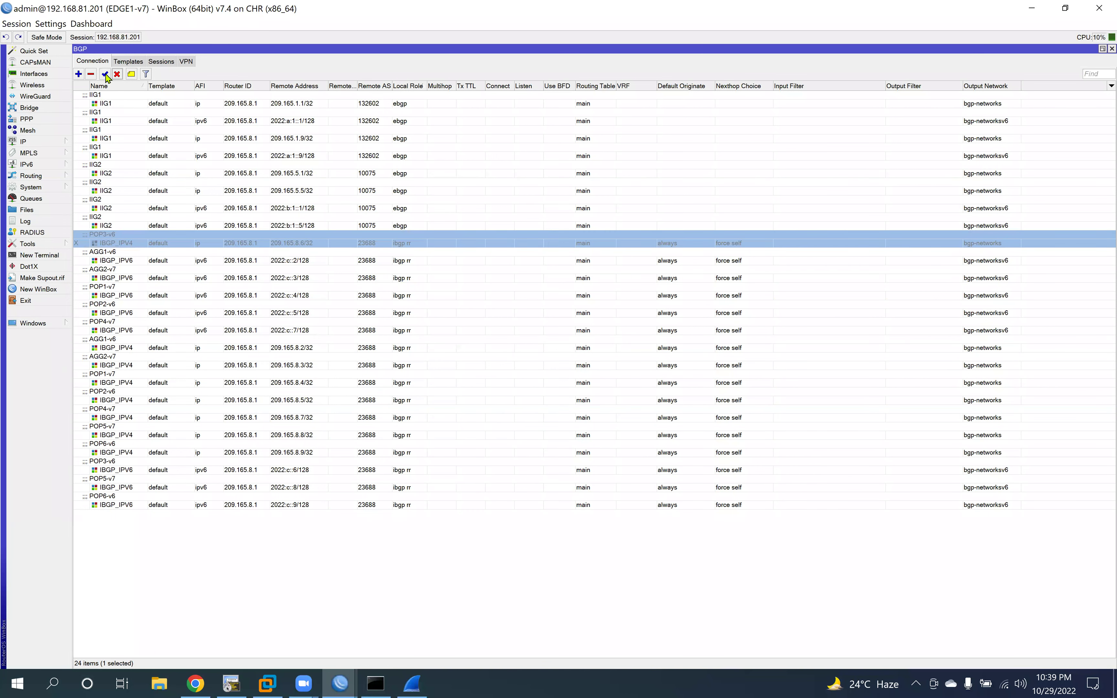
click(104, 74)
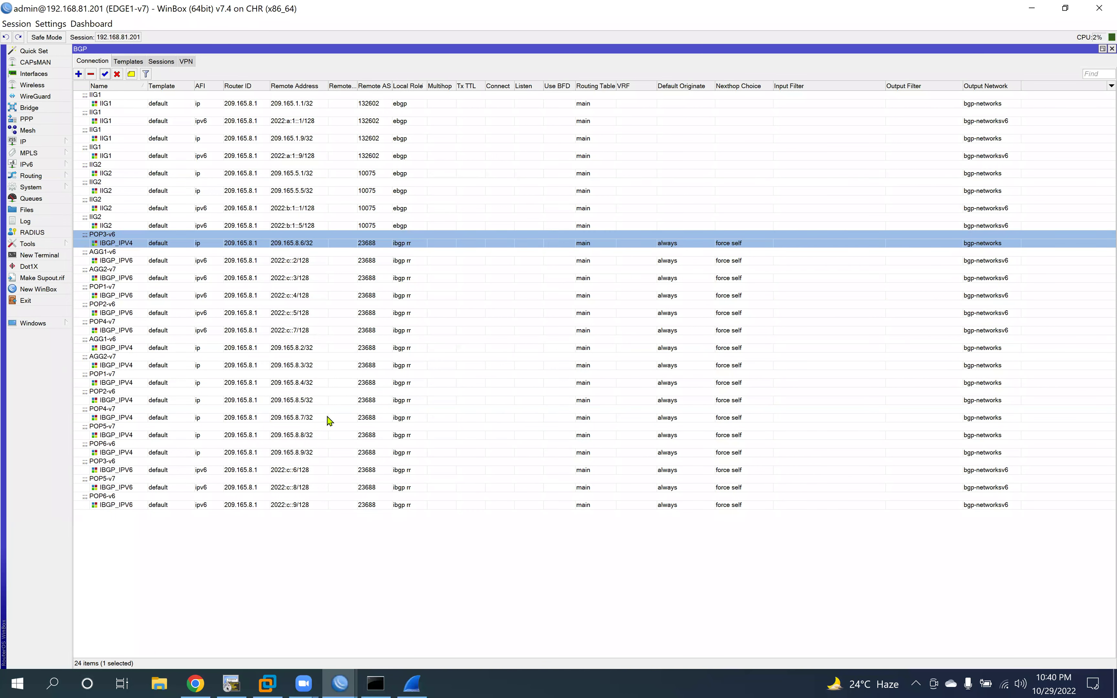
Step: Return to Wireshark, check the captured packets and quit without saving the capture
click(415, 683)
click(459, 423)
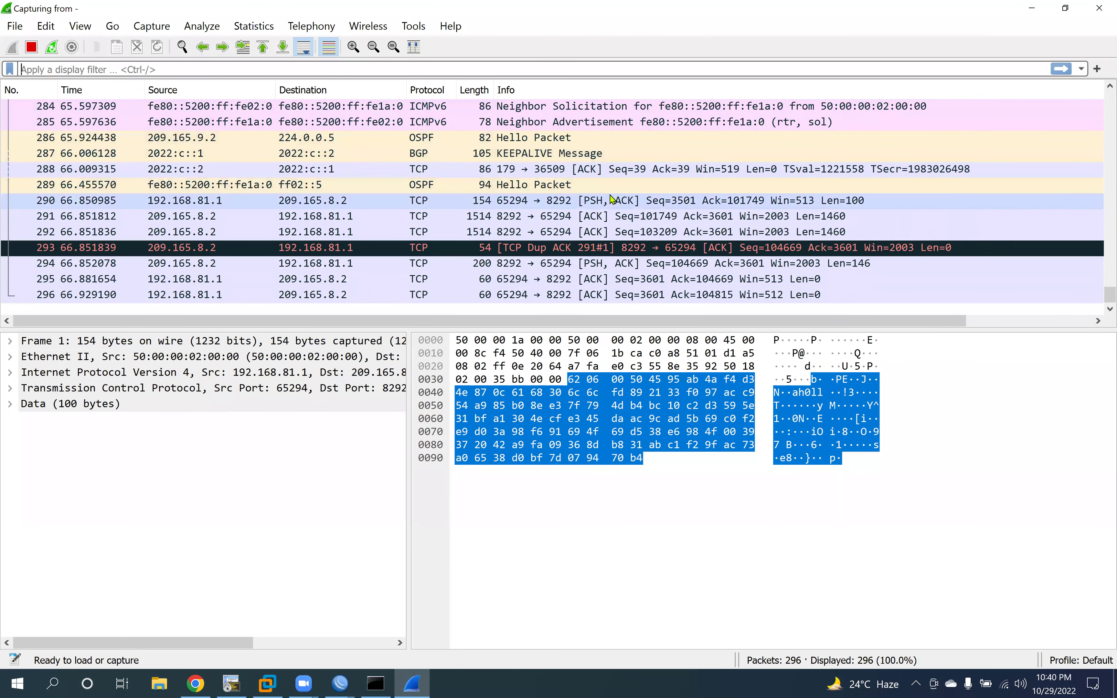
click(1098, 8)
click(574, 365)
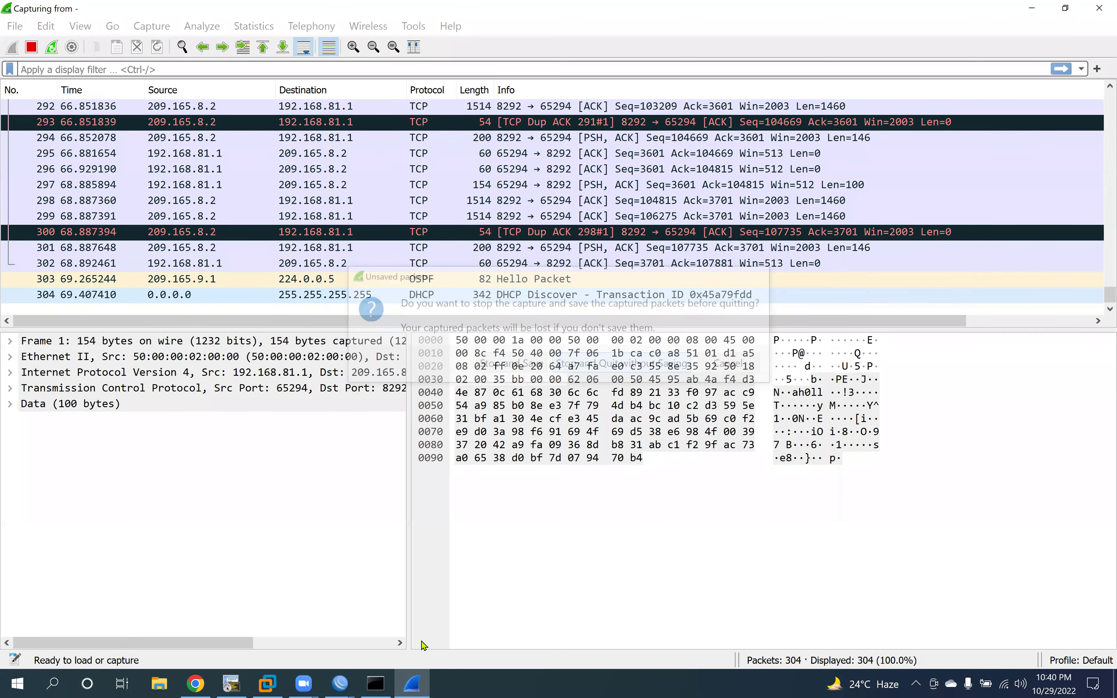
Step: Return to the topology in Chrome, view the interfaces available for capture on EDGE1-v7 and dismiss the list
click(202, 683)
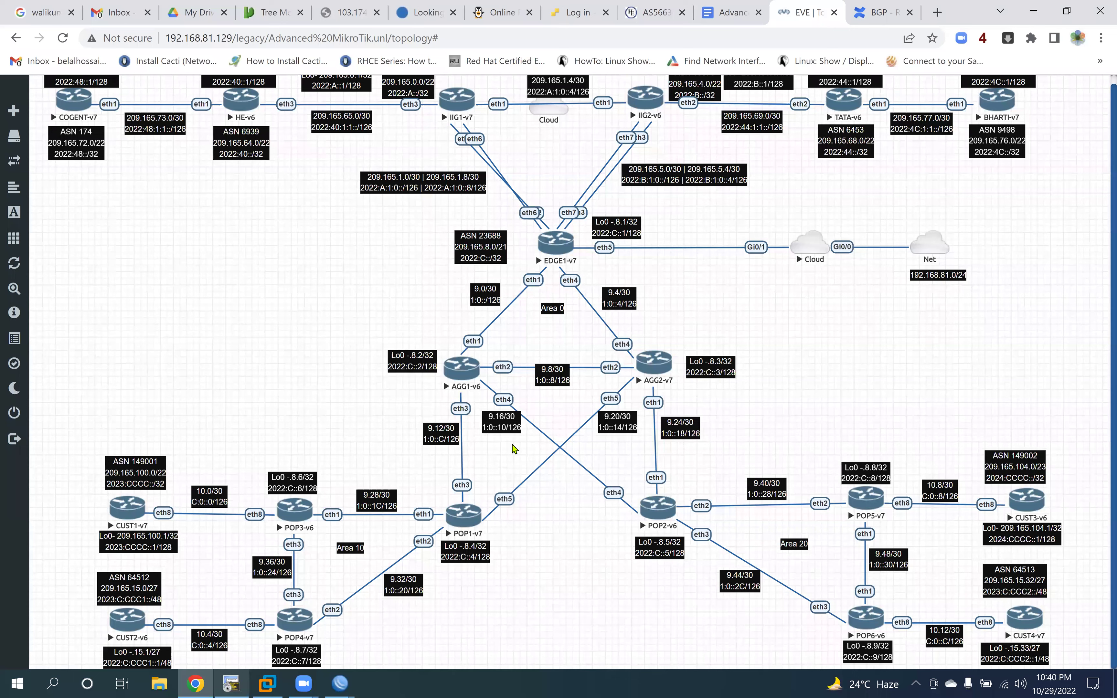
right_click(557, 247)
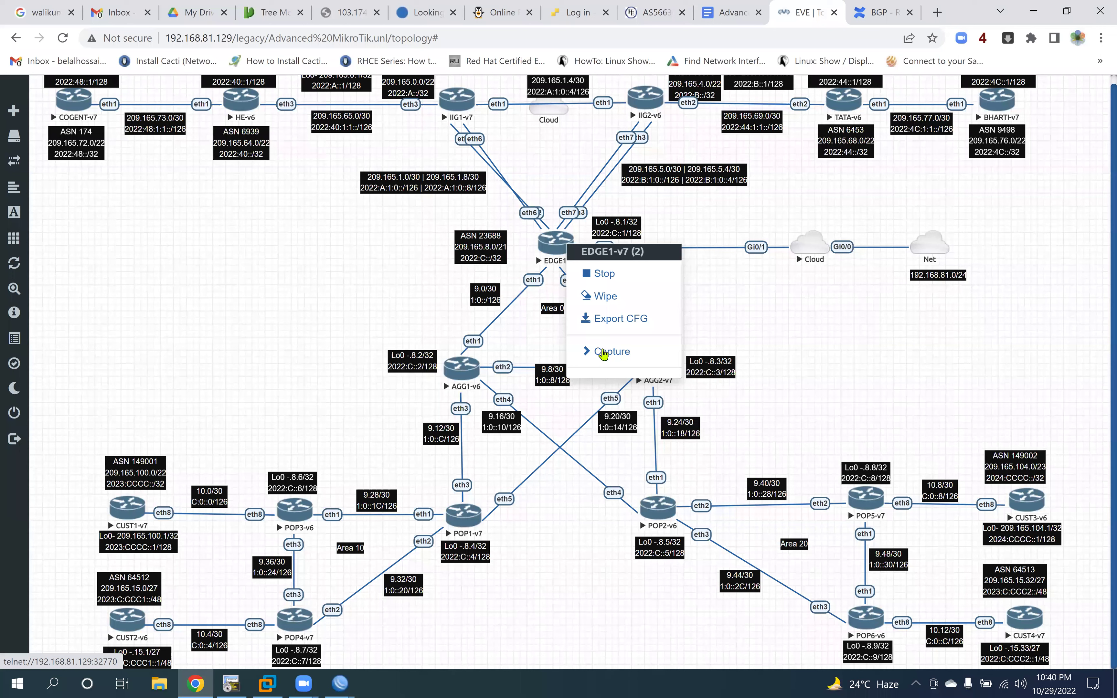
click(611, 352)
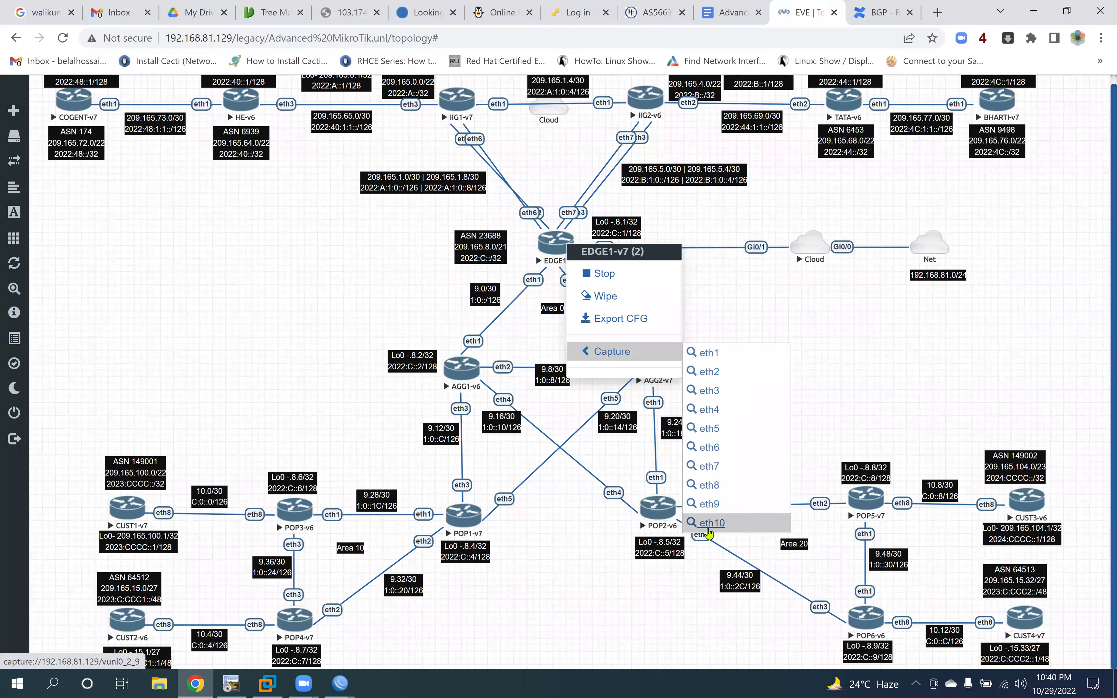
click(831, 346)
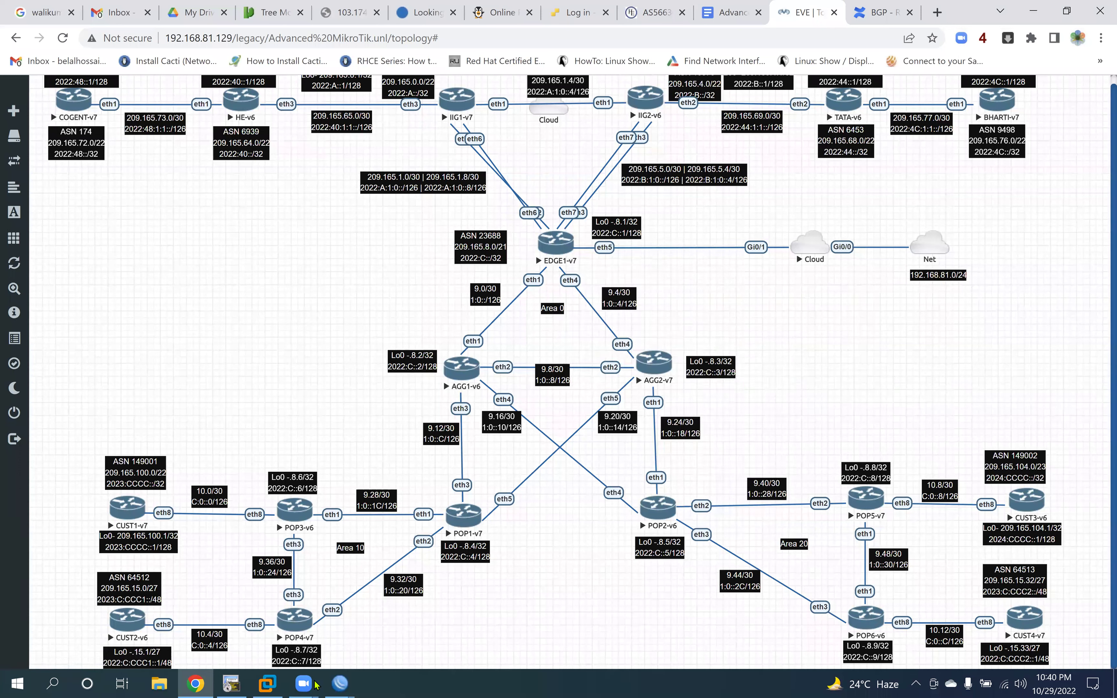
Step: Review EDGE1-v7's BGP connections in WinBox, and look up the ibgp-rr and ibgp-rr-client local roles in the MikroTik BGP documentation in Chrome
mouse_move(340, 683)
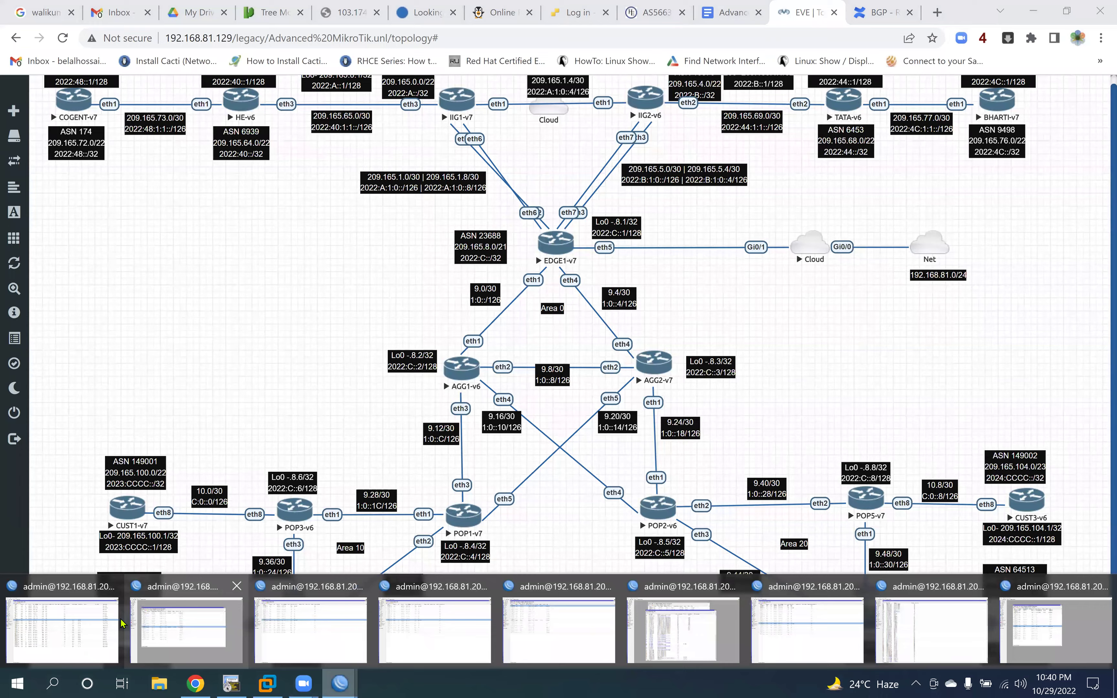
click(83, 624)
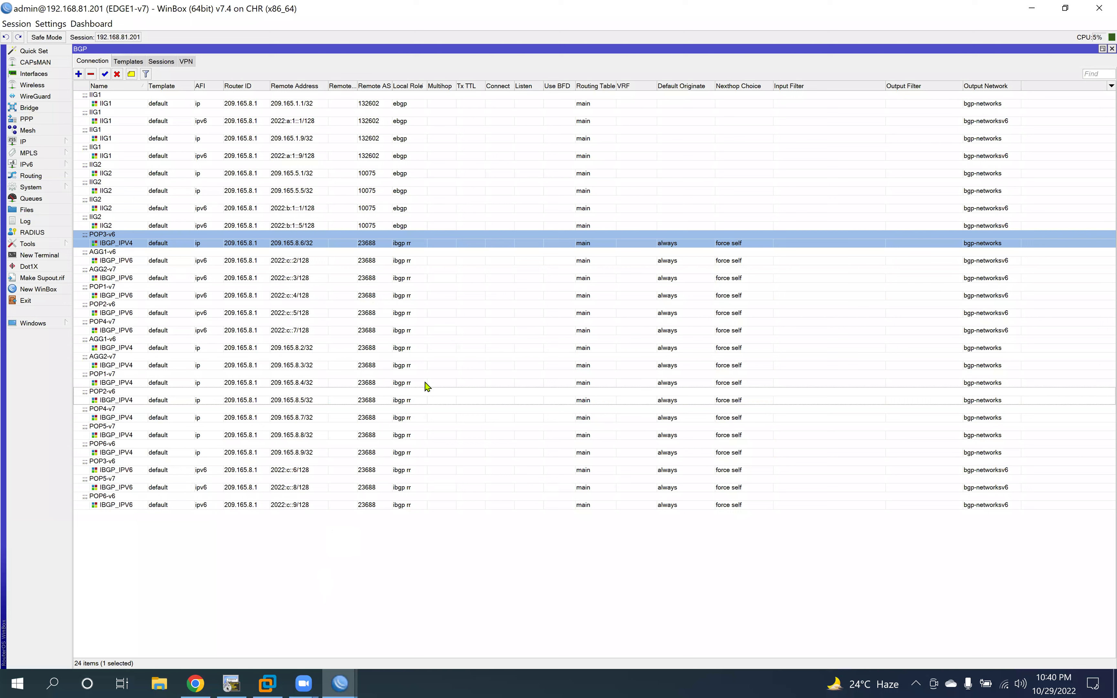
click(196, 684)
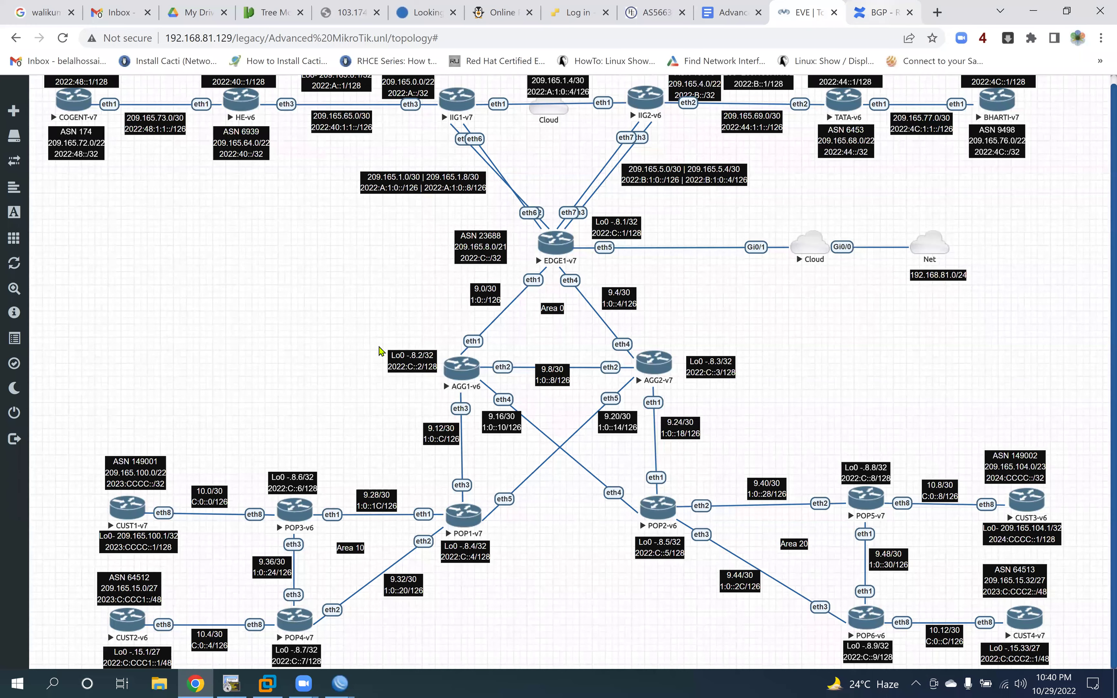
key(ctrl+Tab)
drag(367, 362, 273, 362)
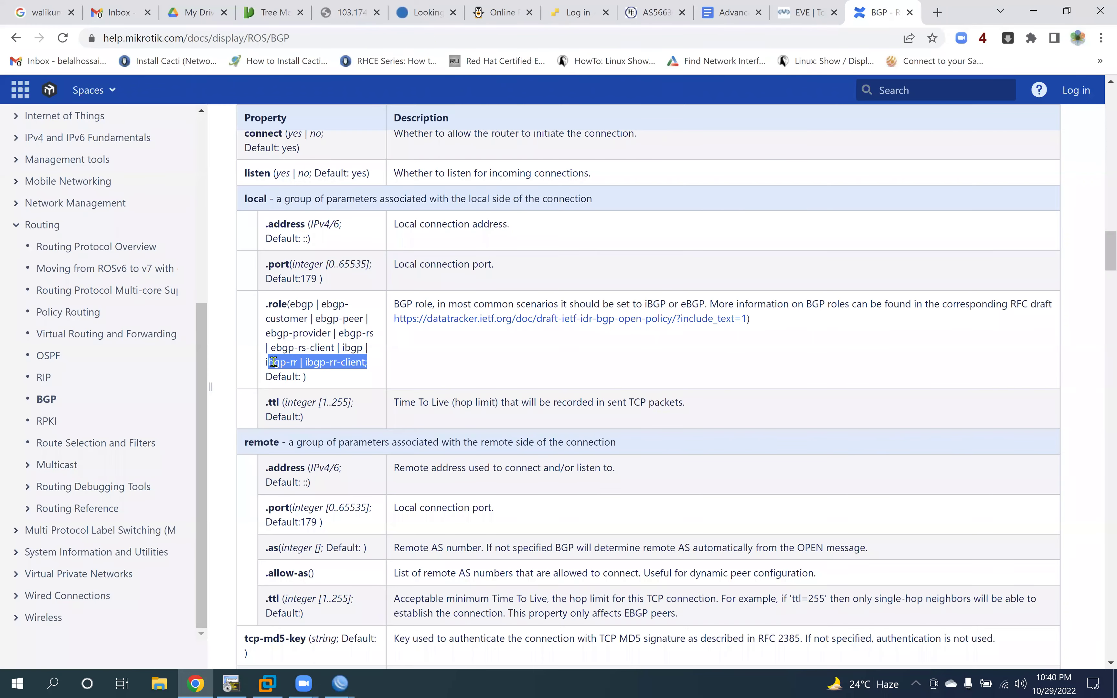
click(274, 363)
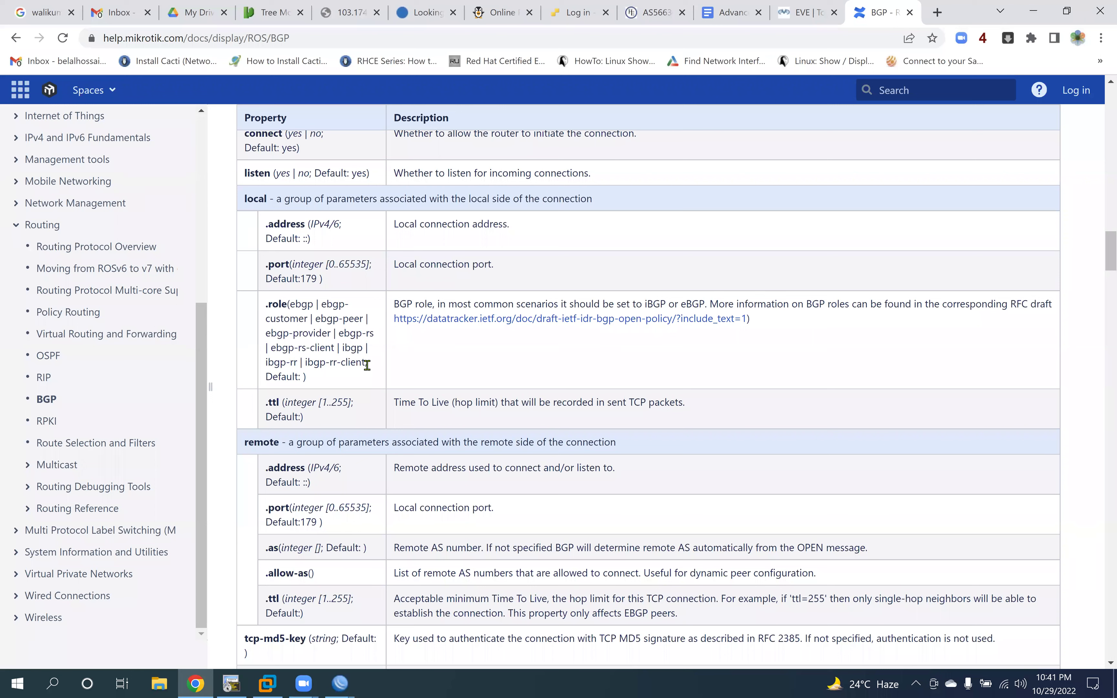
Step: Open the draft-ietf-idr-bgp-open-policy link from the local role description in a new browser tab and bring that tab up
right_click(600, 319)
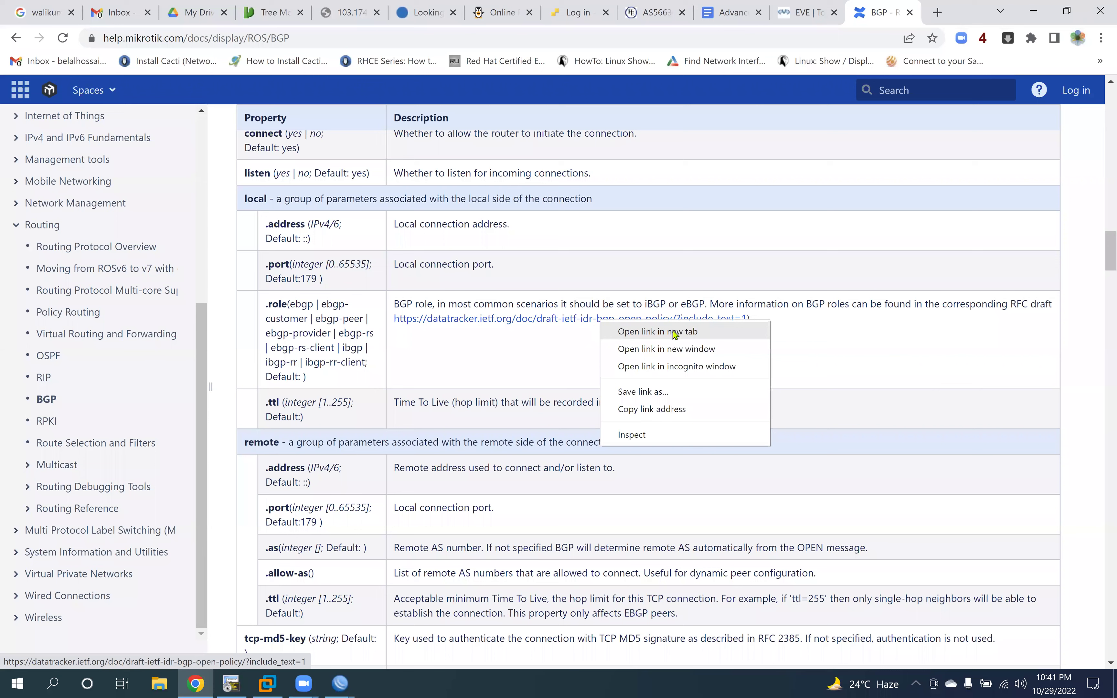
click(674, 331)
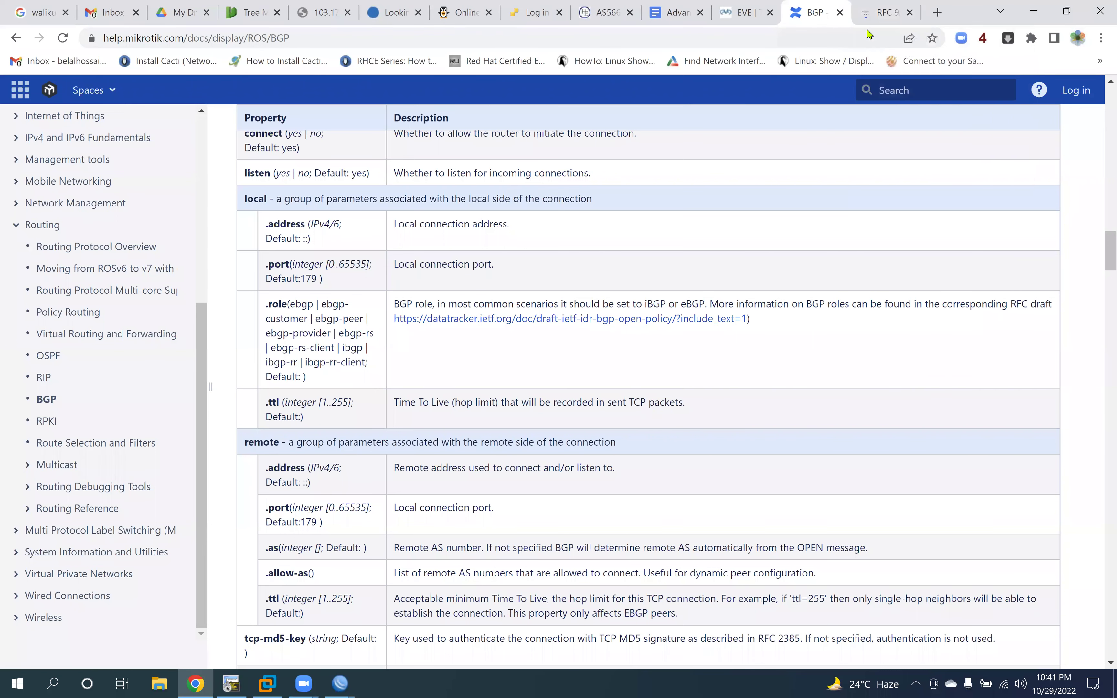
click(881, 12)
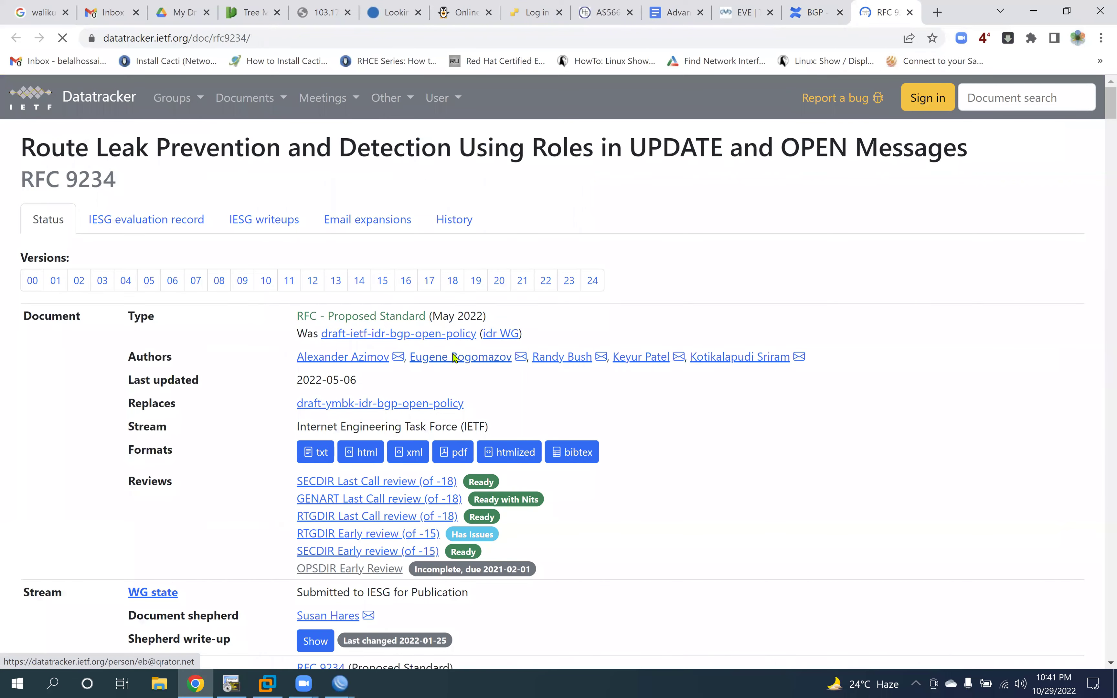
Step: Read through RFC 9234, examining its table of contents, peering relationships, BGP Role Capability, role correctness and Only to Customer attribute sections
scroll(453, 355, down, 4)
scroll(453, 354, down, 20)
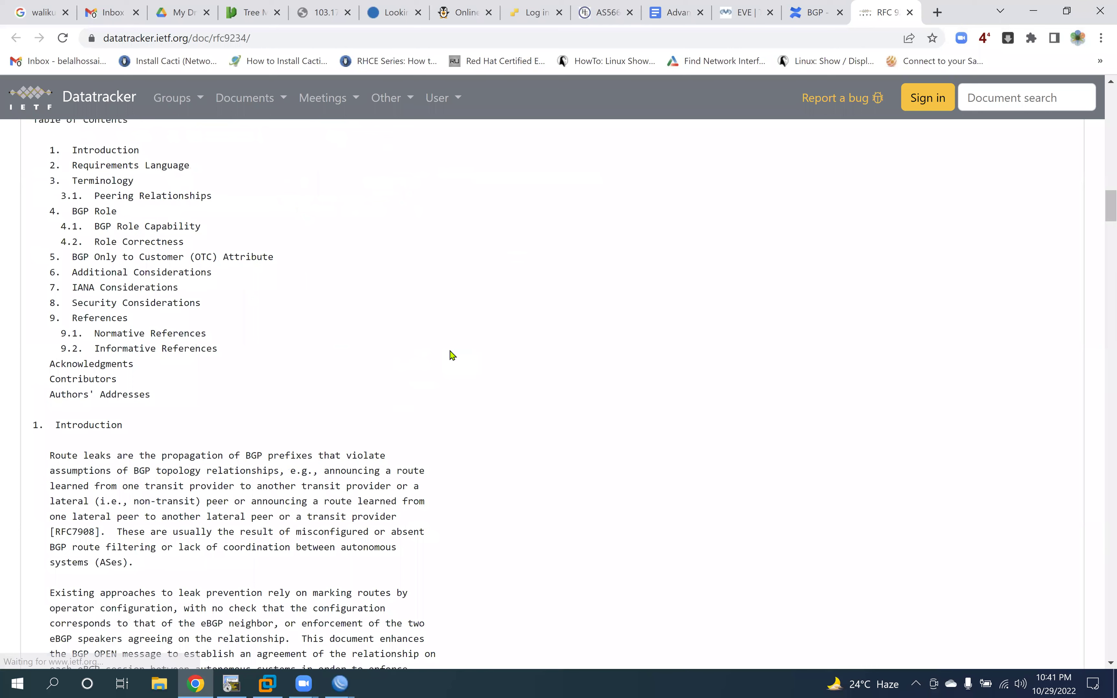
drag(69, 211, 230, 331)
scroll(306, 342, down, 7)
scroll(306, 342, down, 18)
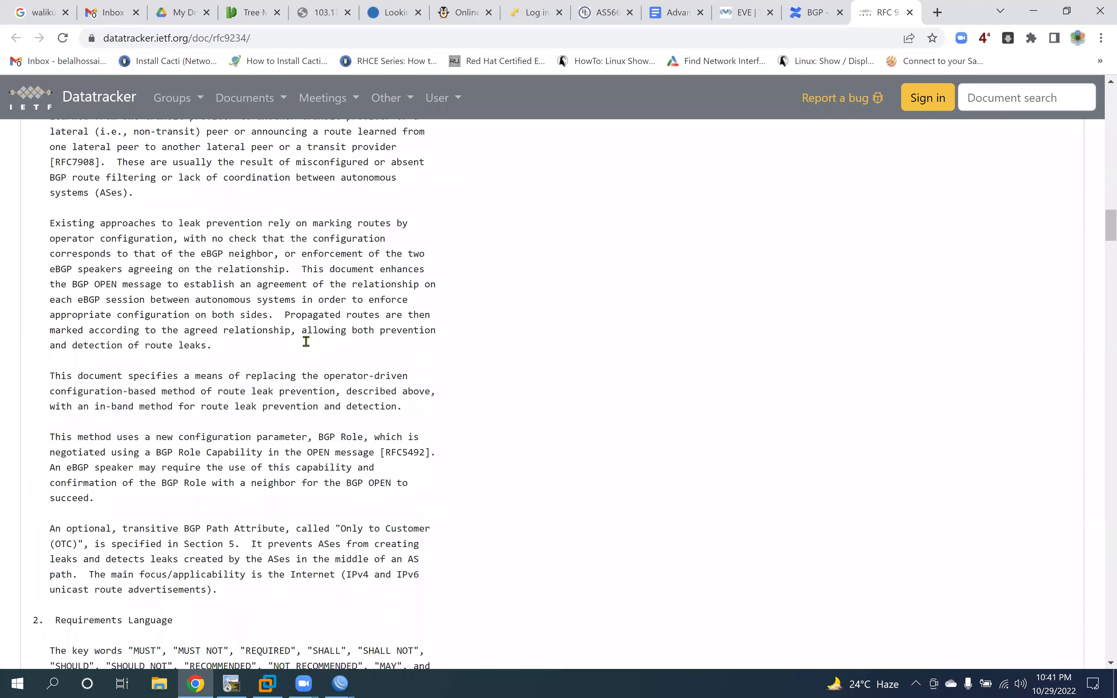
scroll(306, 336, down, 8)
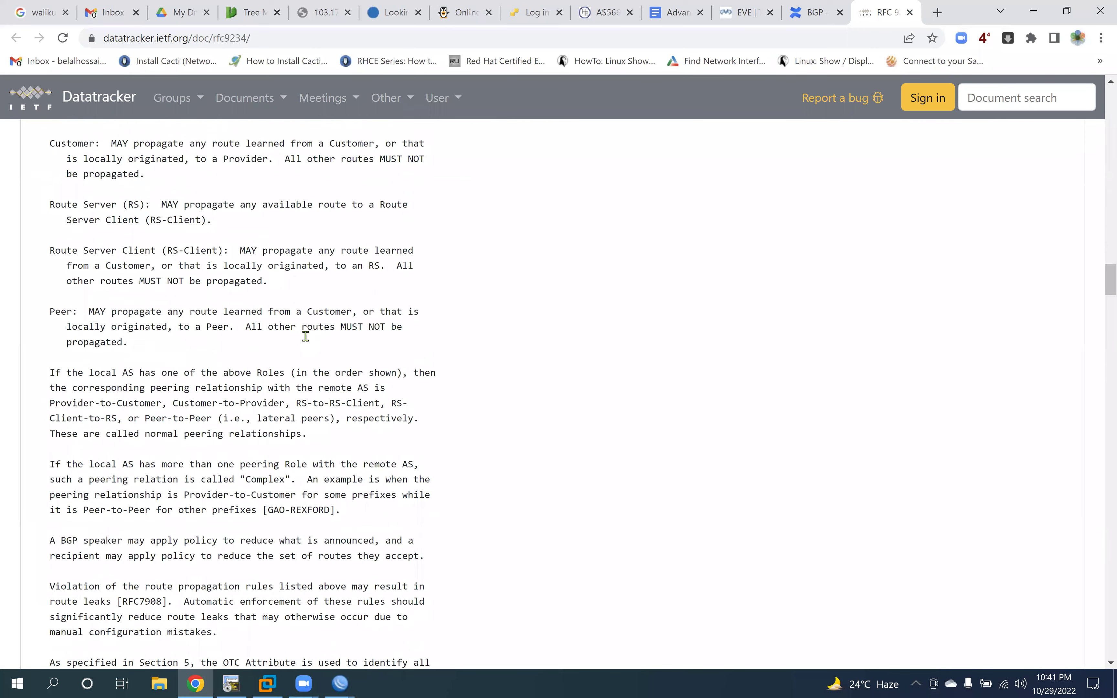
scroll(306, 339, down, 7)
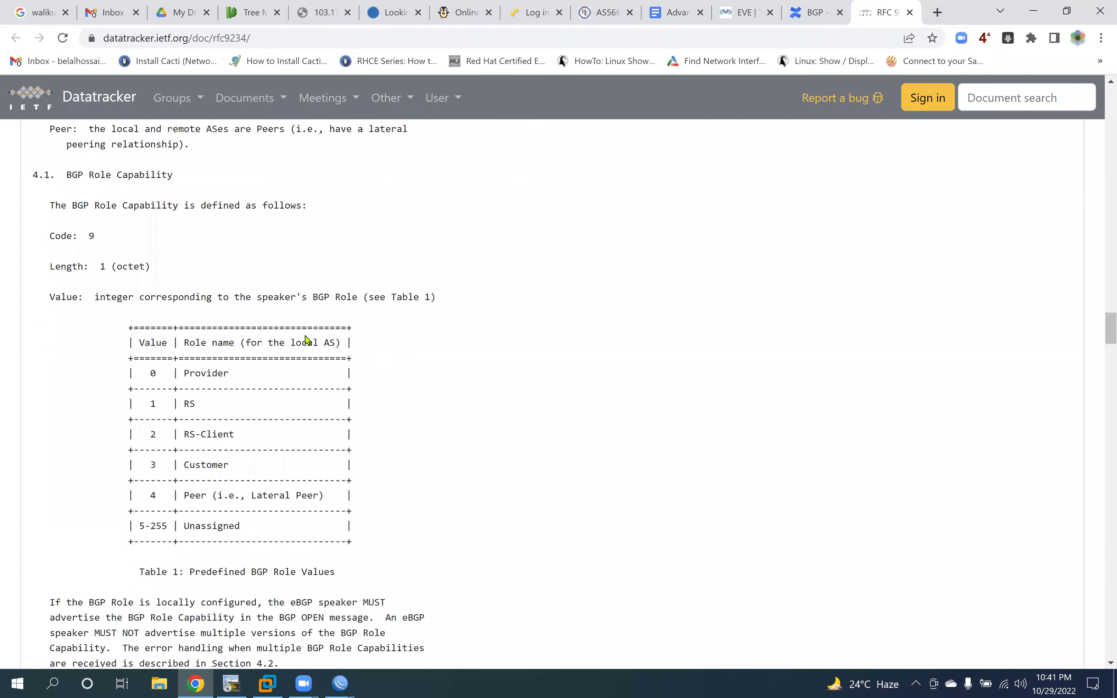
scroll(306, 337, down, 8)
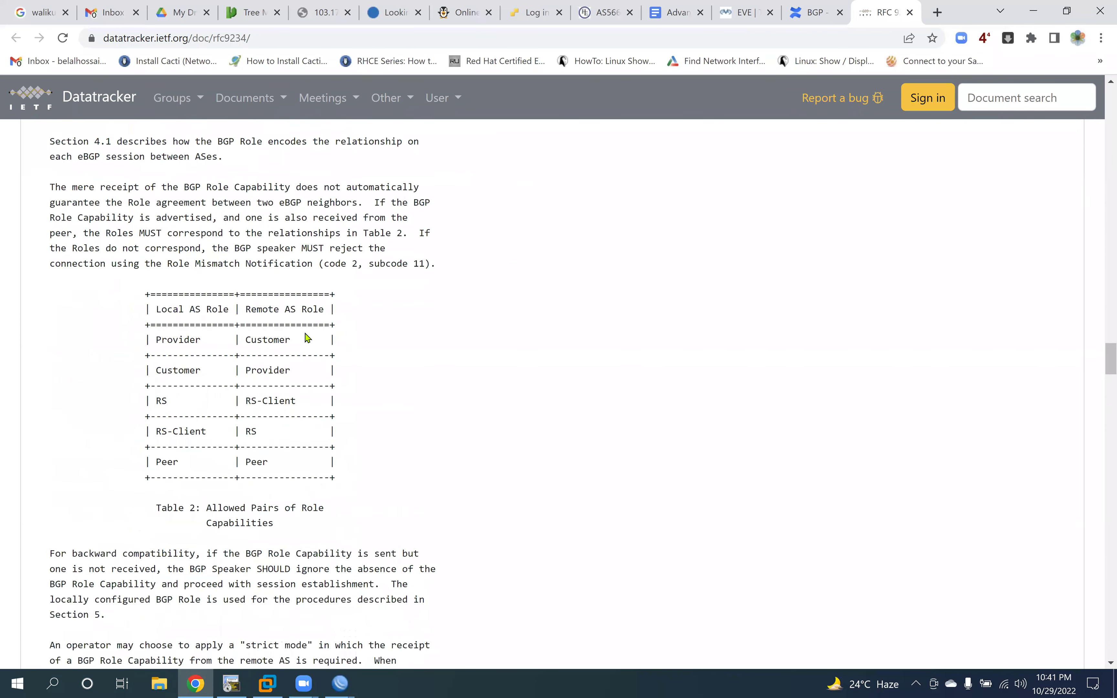
scroll(289, 325, down, 3)
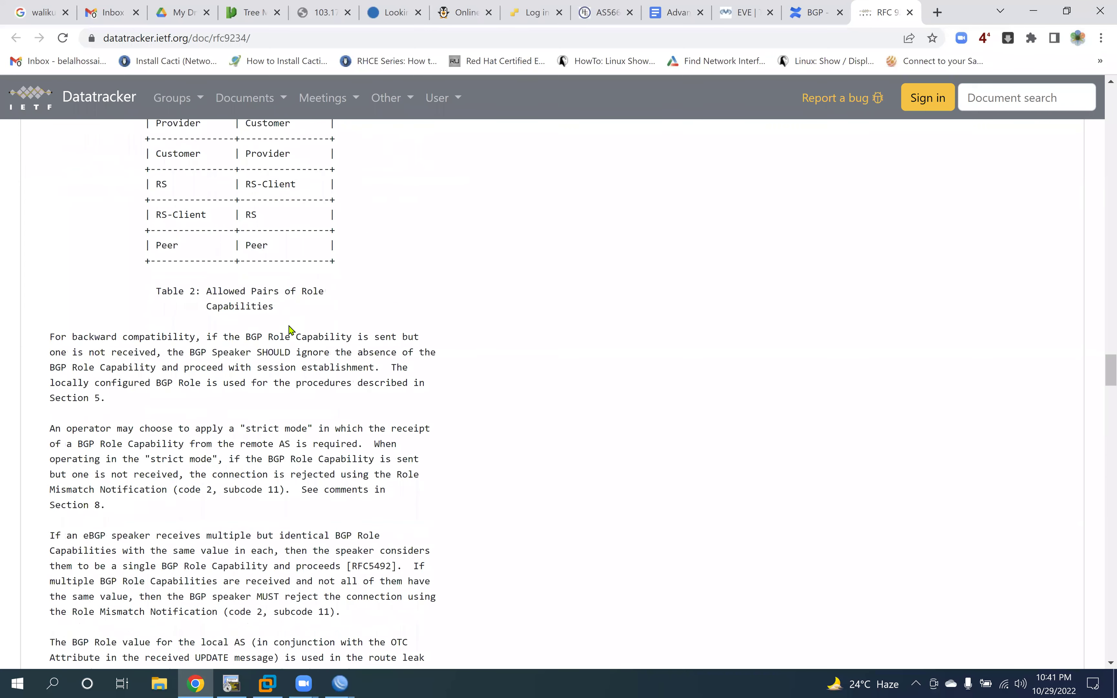
scroll(291, 329, down, 11)
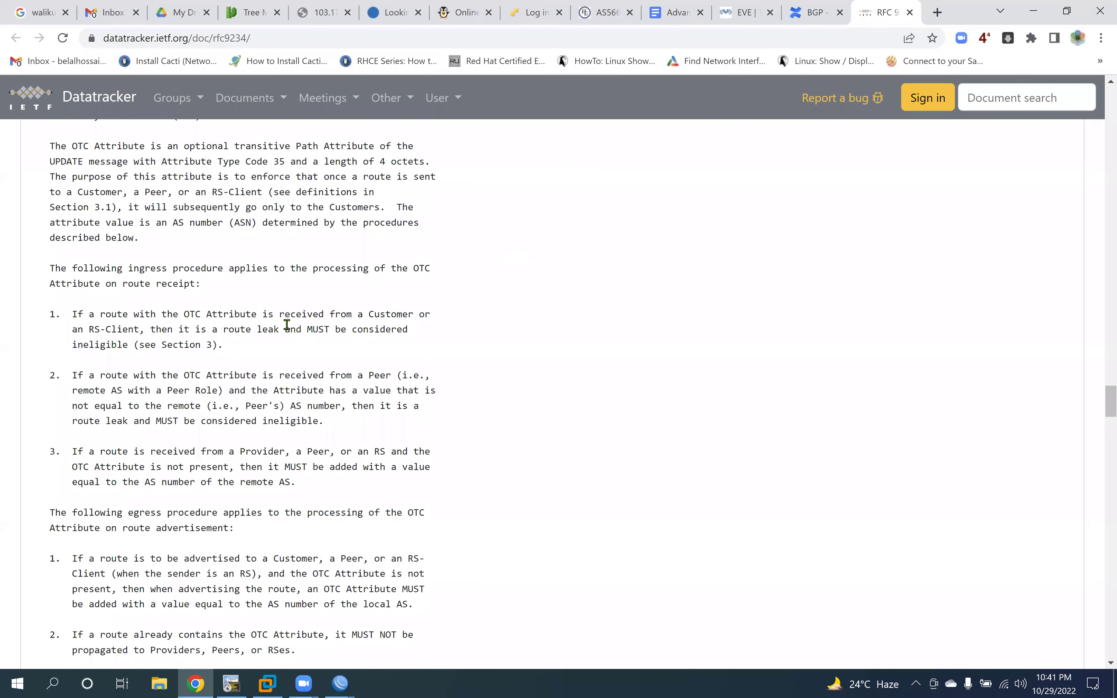
scroll(318, 330, down, 7)
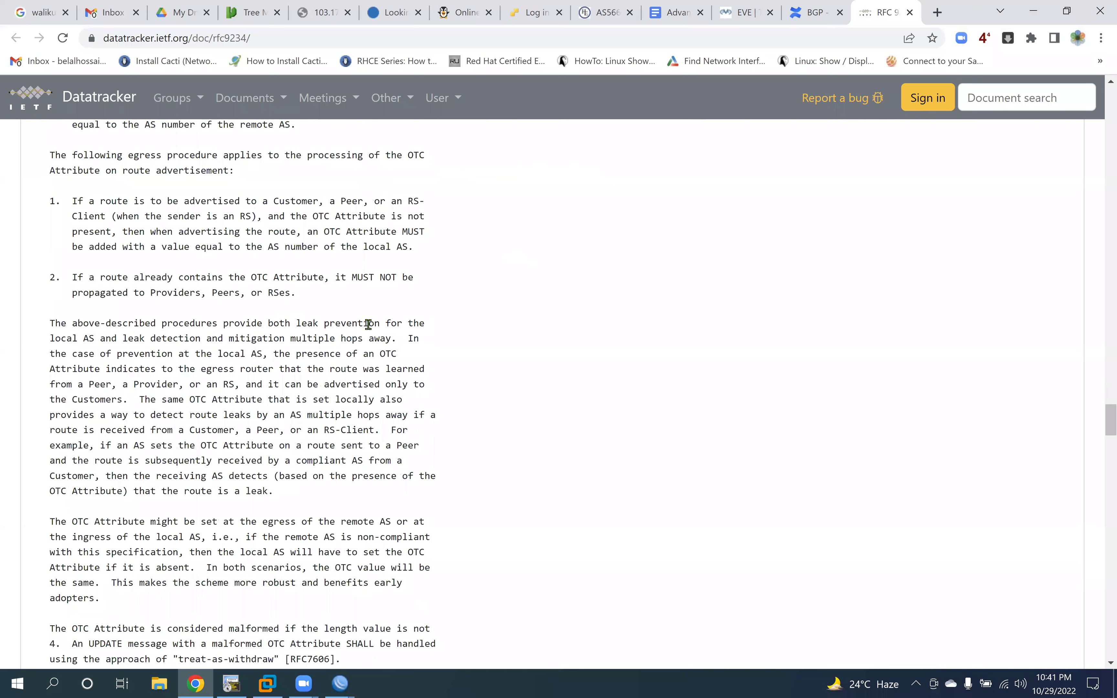
Step: Search the RFC 9234 page for "ibgp"
key(ctrl+f)
text(ibgp)
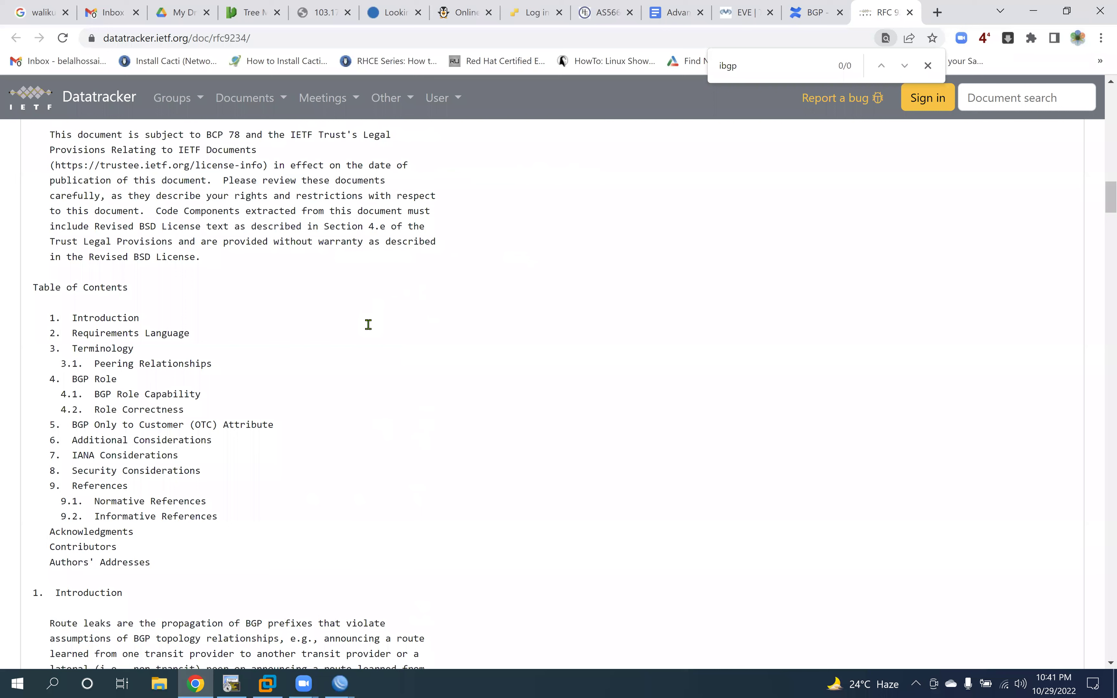
Step: Search the RFC 9234 page for "rr" and go through the matches up to section 4.2, Role Correctness
key(BackSpace)
click(928, 65)
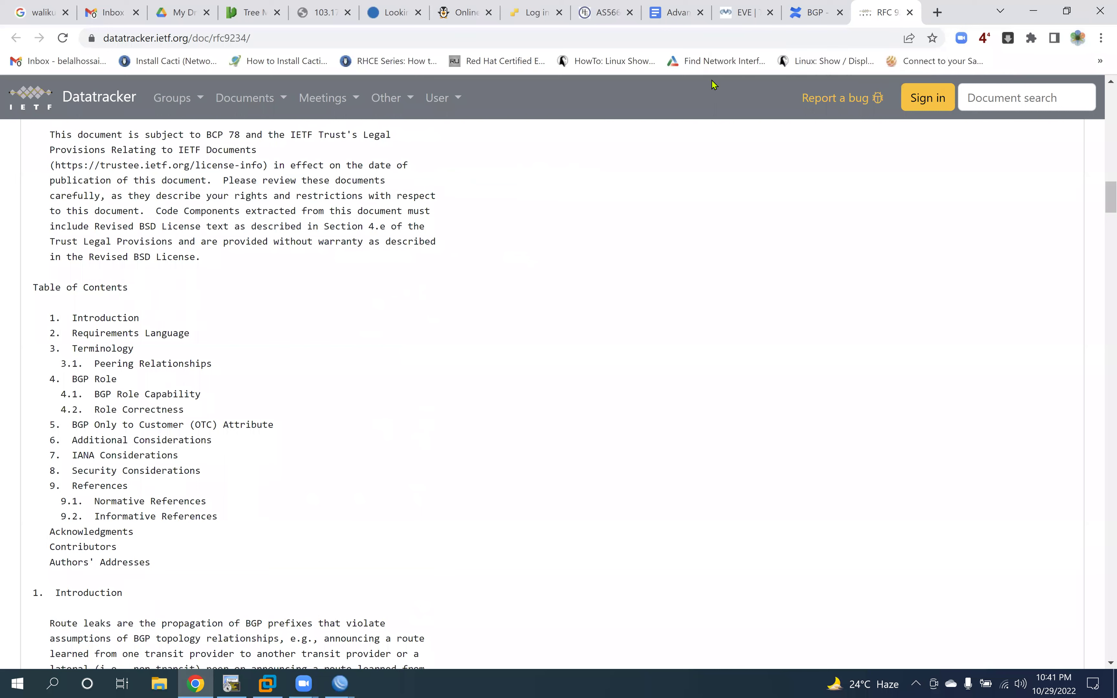
key(ctrl+f)
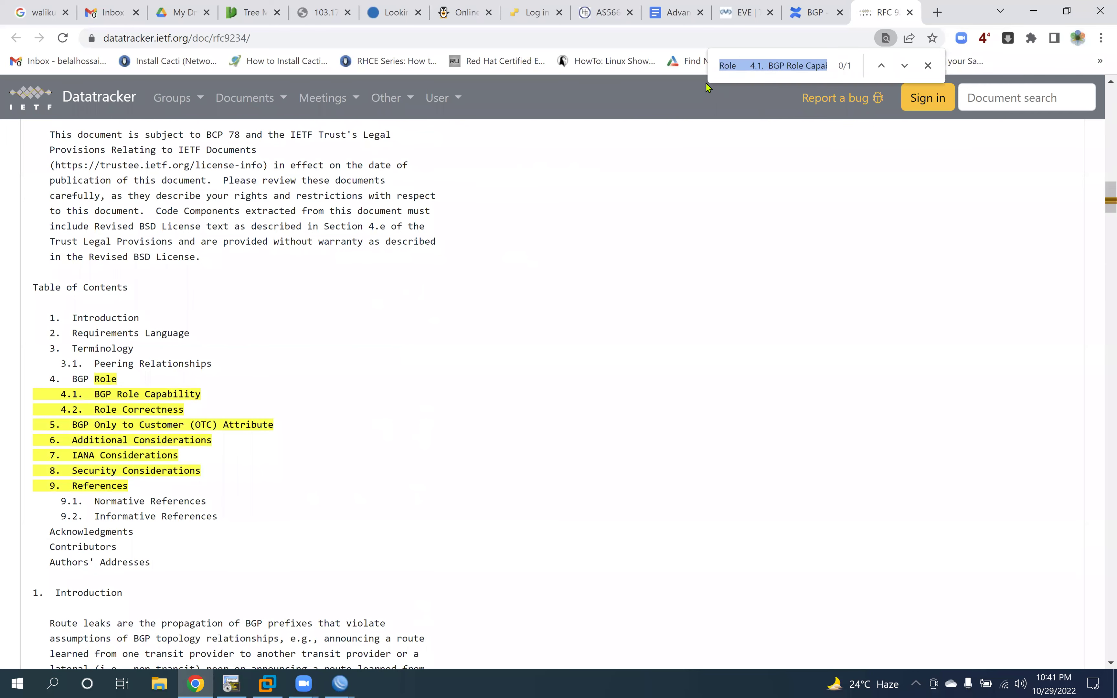
text(rr)
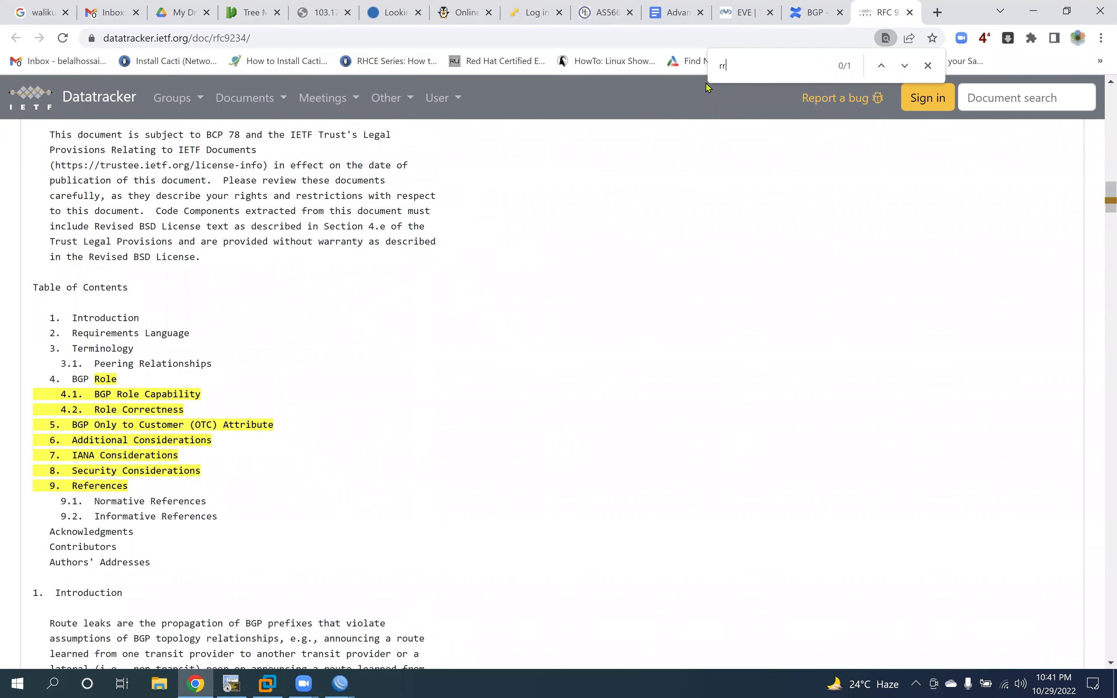
key(Return)
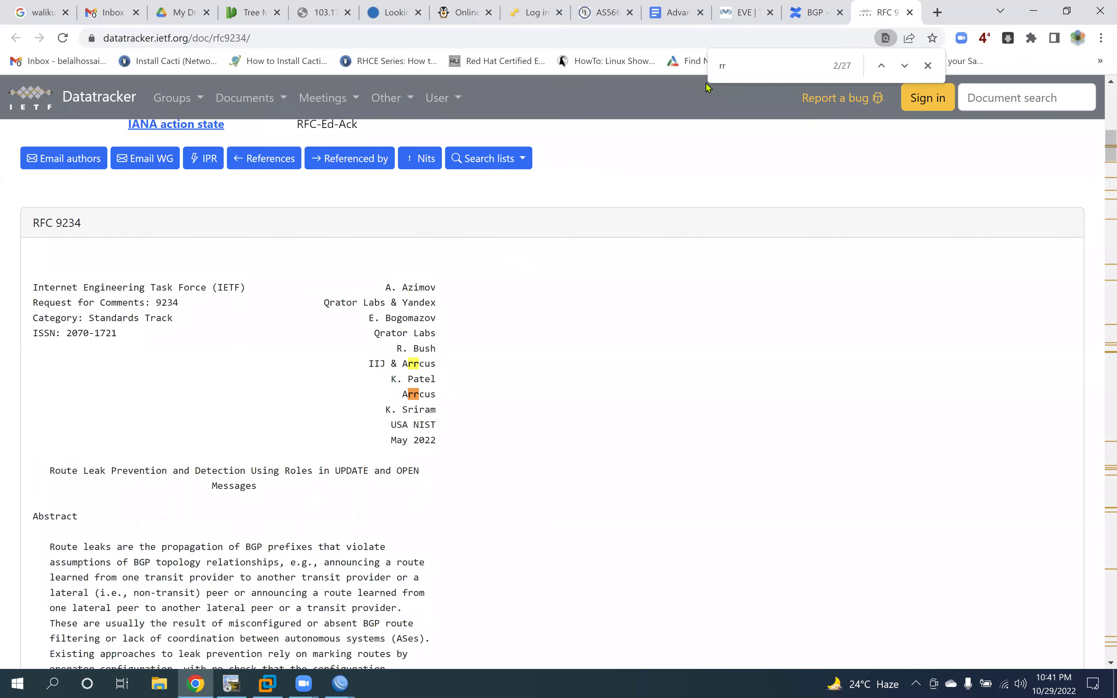
key(Return)
key(Return)
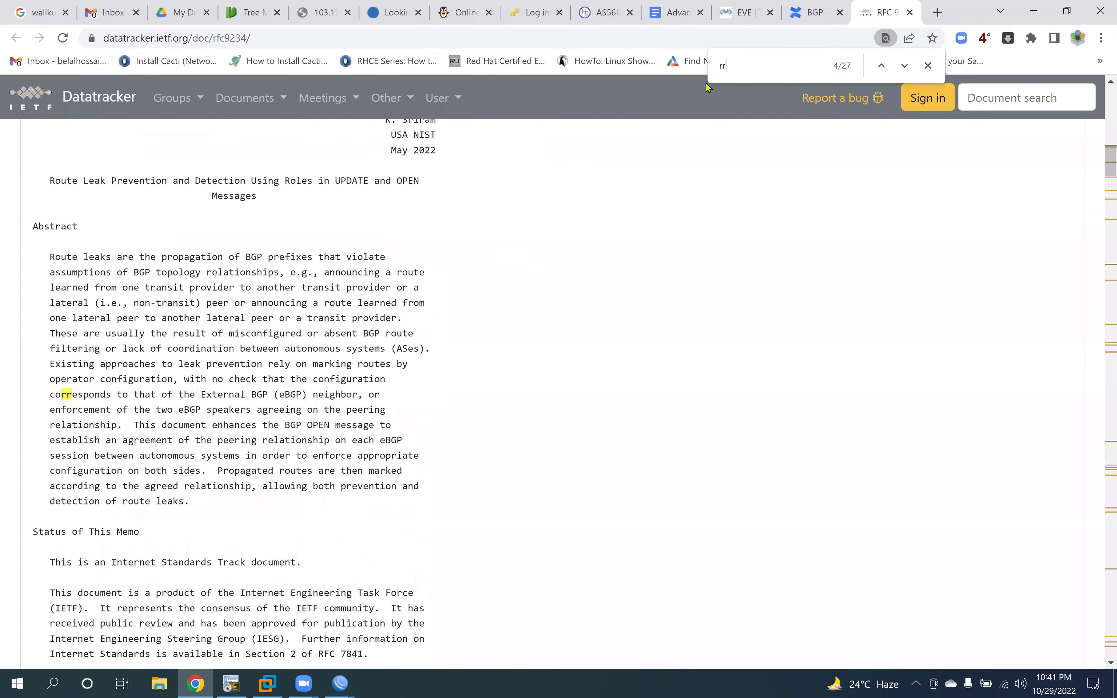
key(Return)
key(Return)
key(Return)
key(Return)
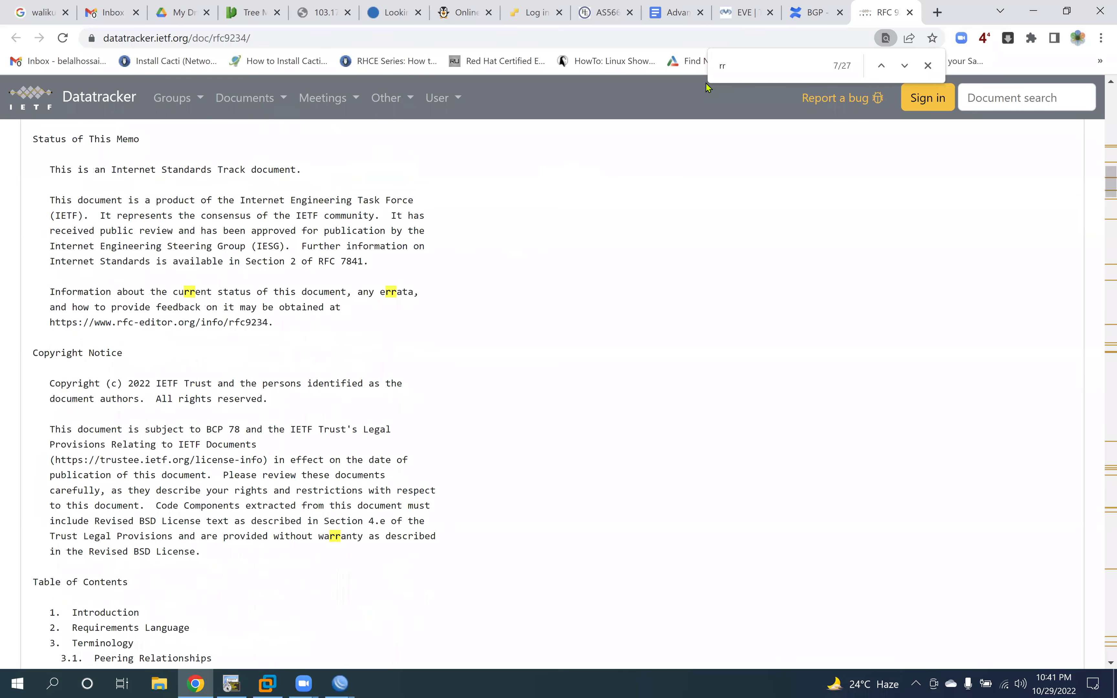
key(Return)
key(Return)
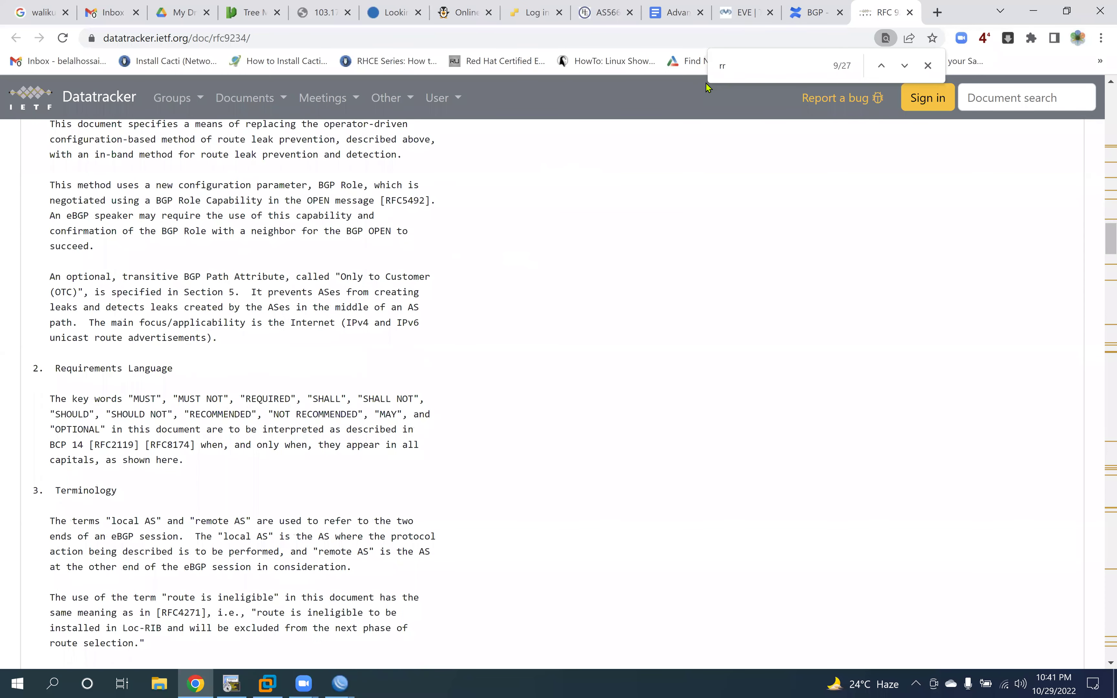
key(Return)
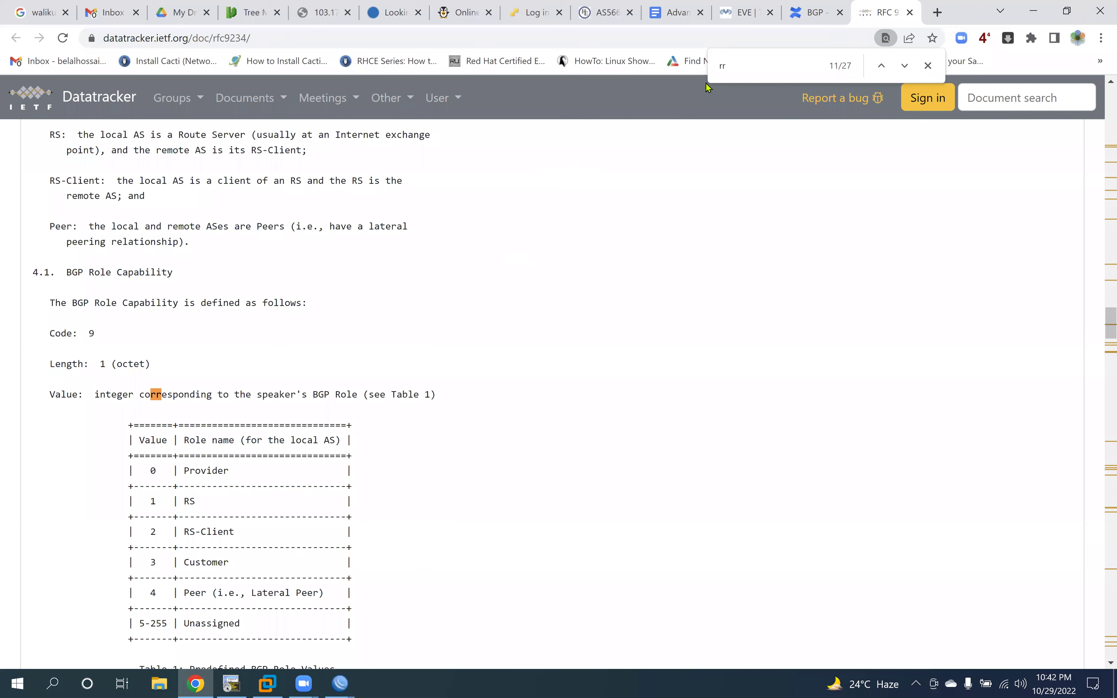
key(Return)
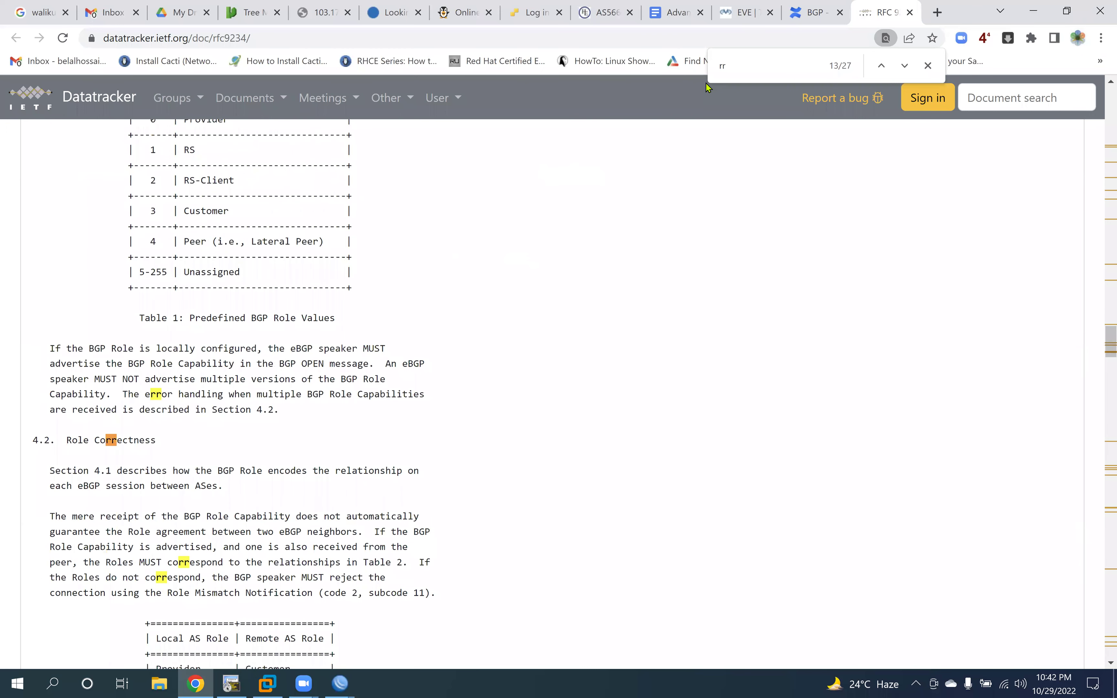
Step: Read RFC 9234 from the Role Correctness section through the OTC procedures and BGP Role registry to the authors' addresses
scroll(397, 613, down, 5)
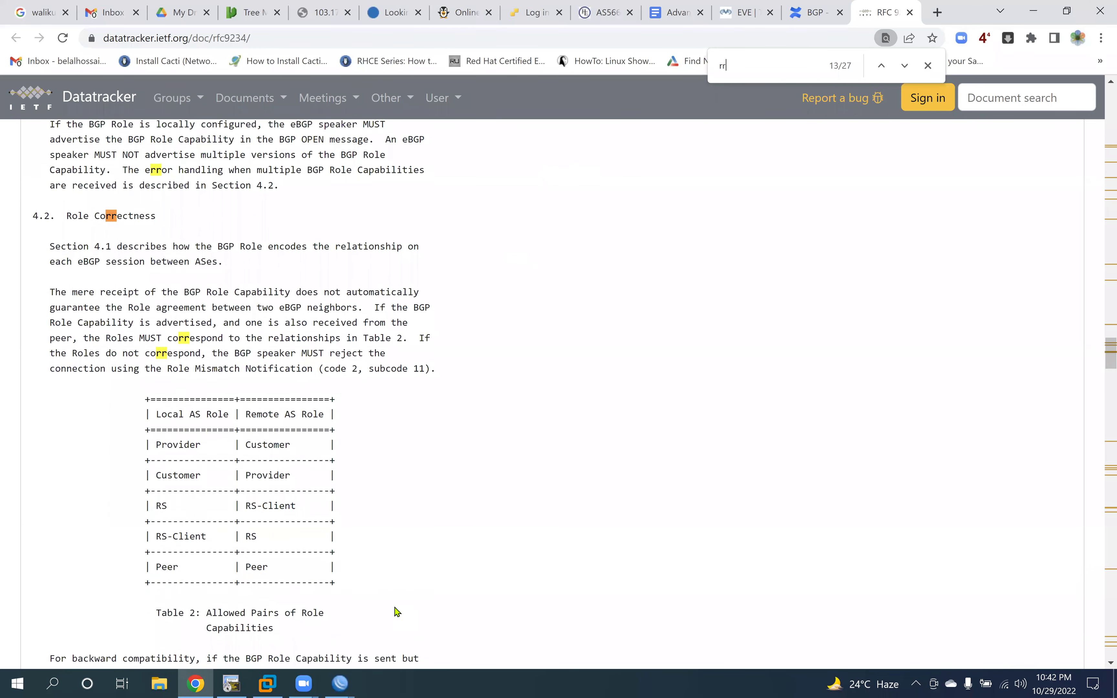
scroll(397, 611, down, 1)
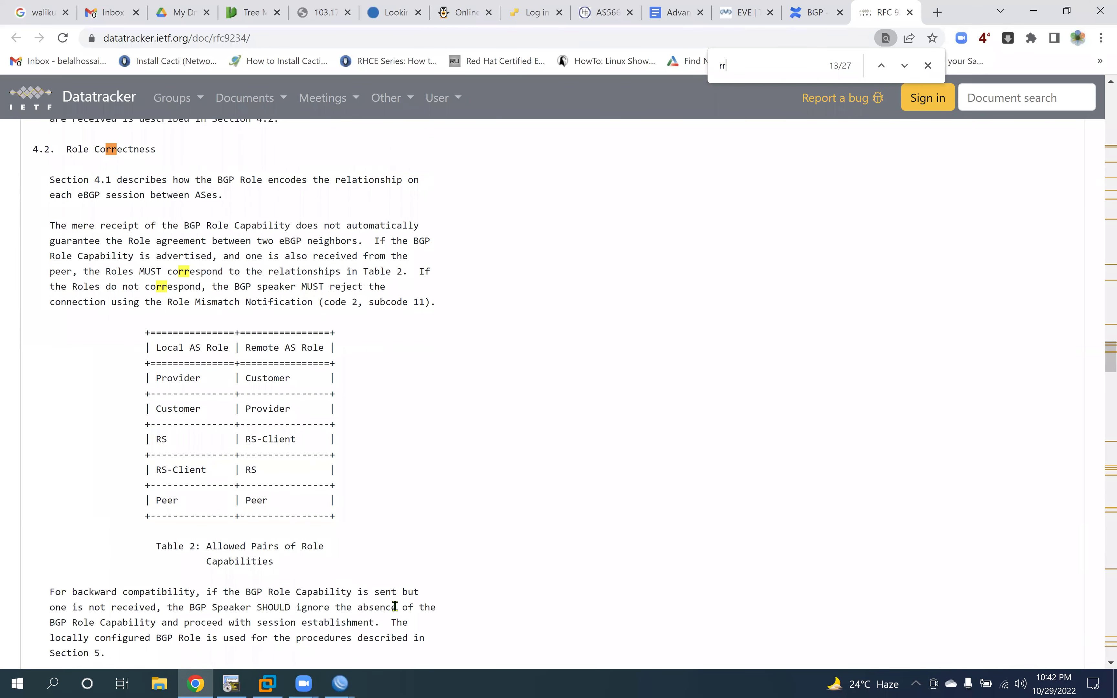
scroll(397, 611, down, 20)
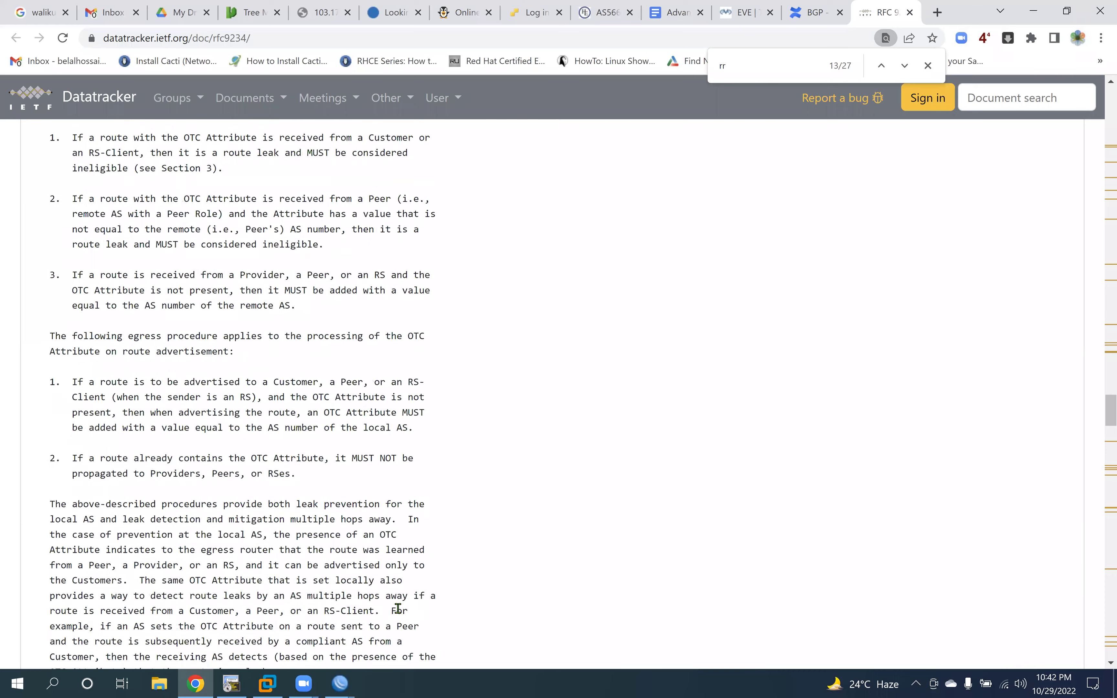
scroll(398, 609, down, 18)
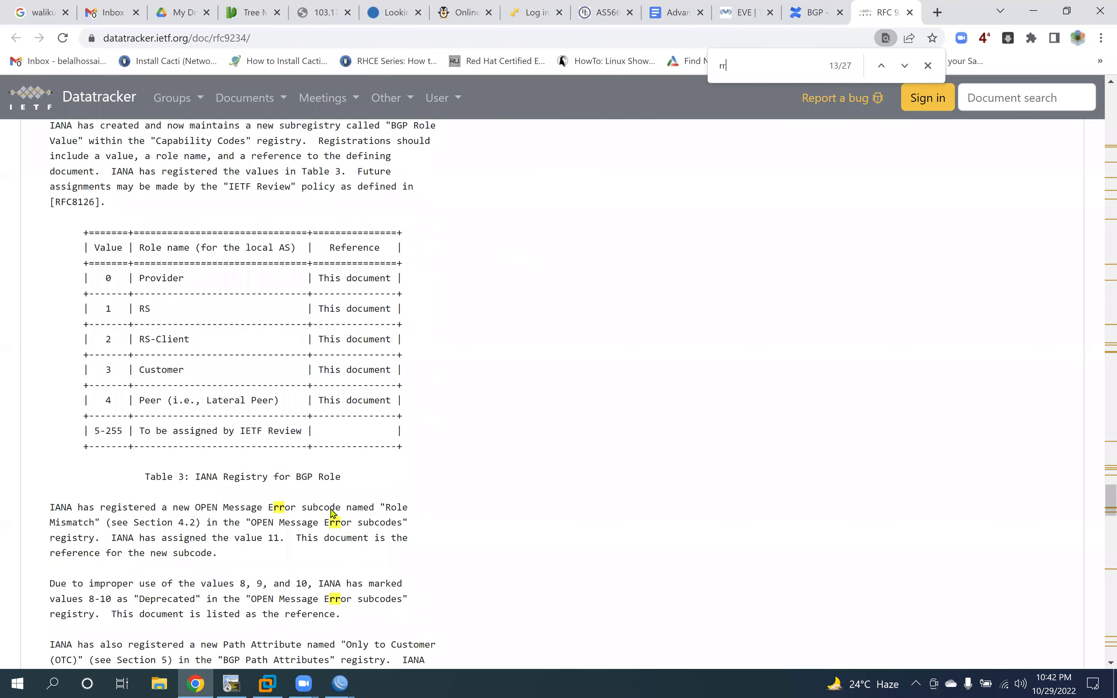
scroll(313, 483, up, 3)
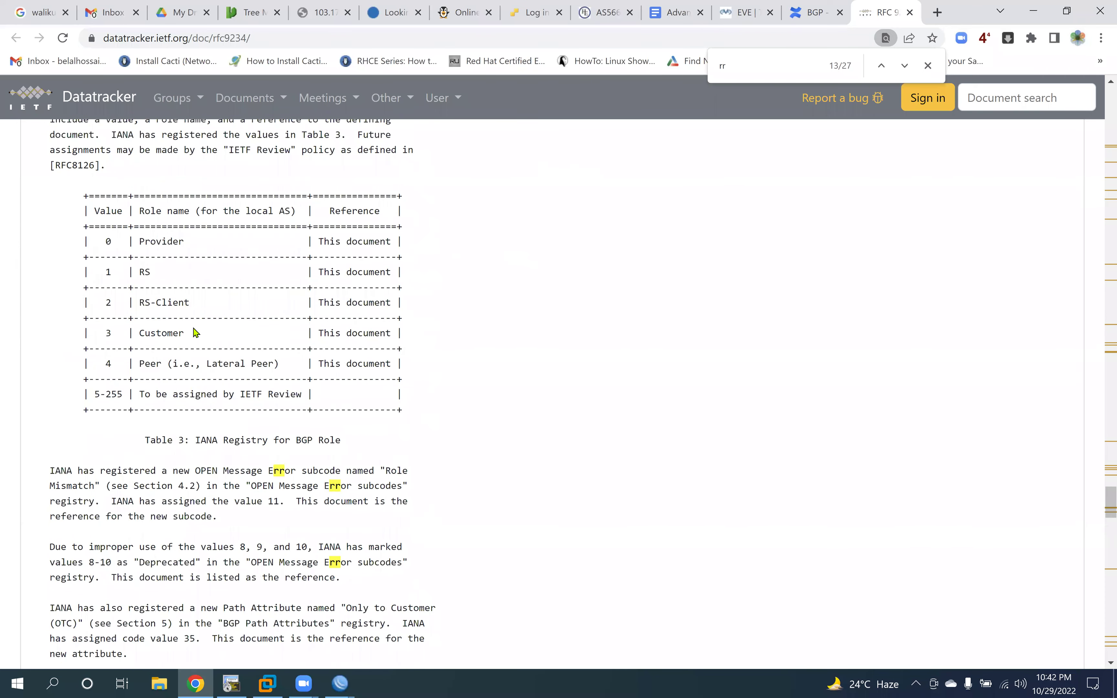
scroll(261, 445, down, 13)
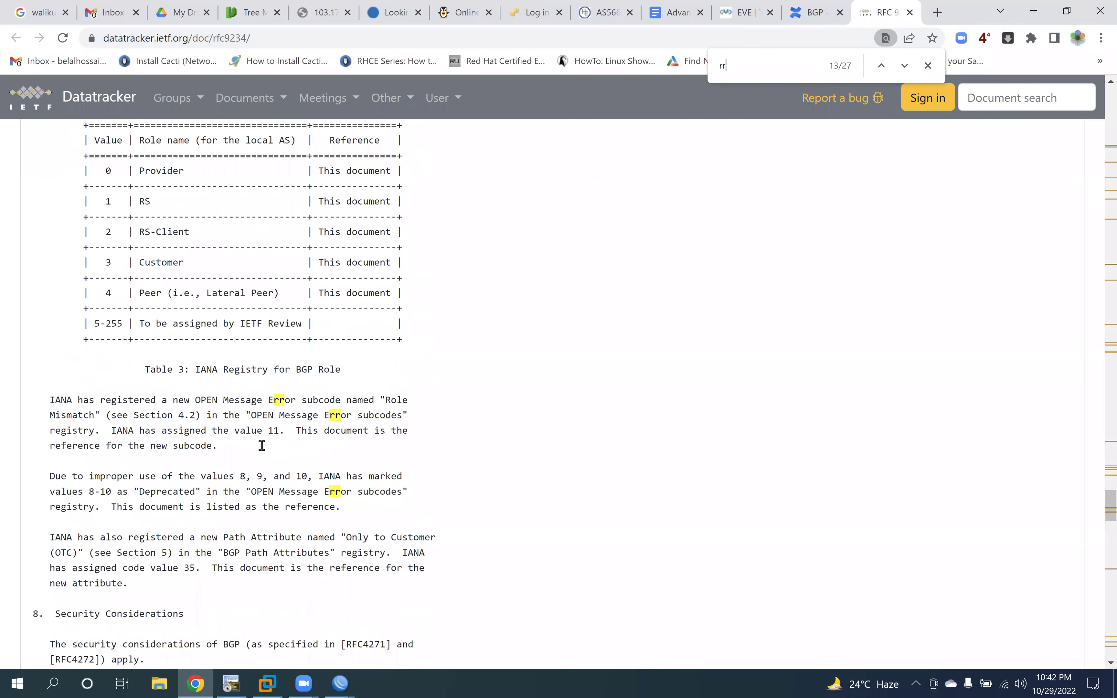
scroll(261, 443, down, 15)
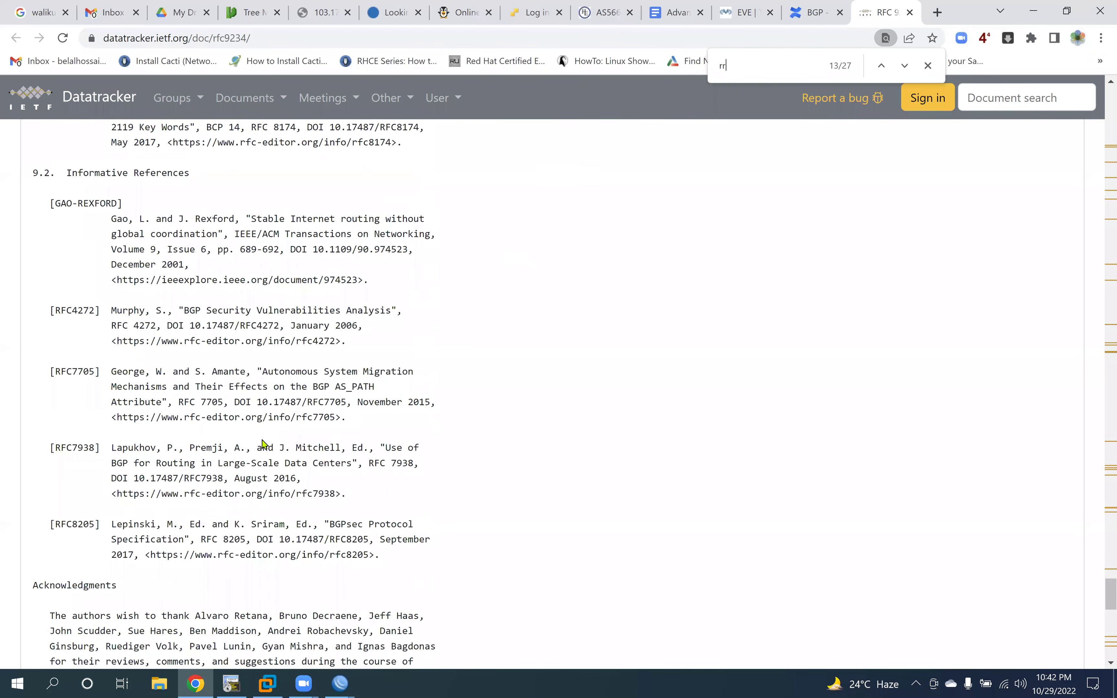
scroll(265, 429, down, 12)
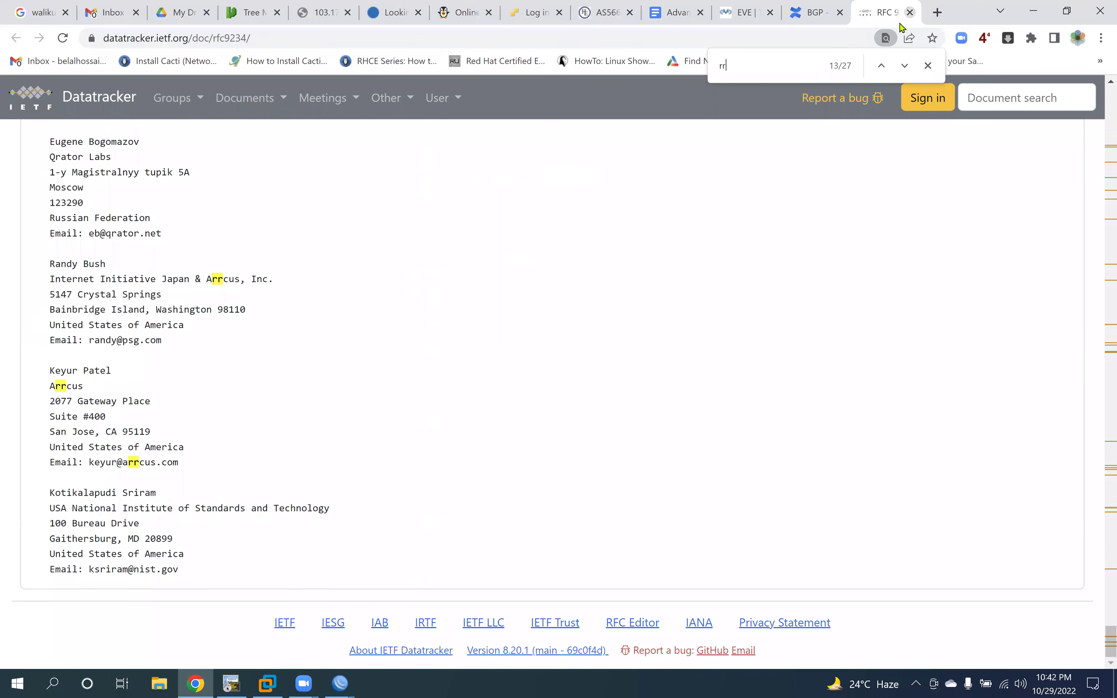
Step: Close the RFC page and highlight "BGP confederation" in the "as" parameter description of MikroTik's BGP documentation
click(910, 13)
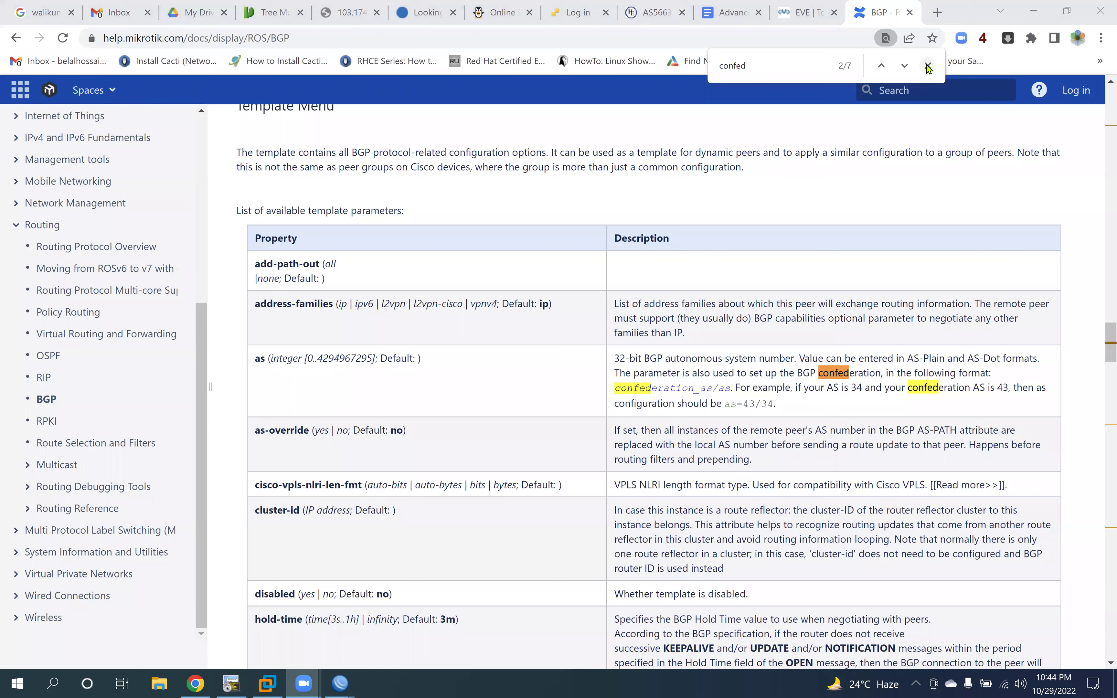
click(929, 67)
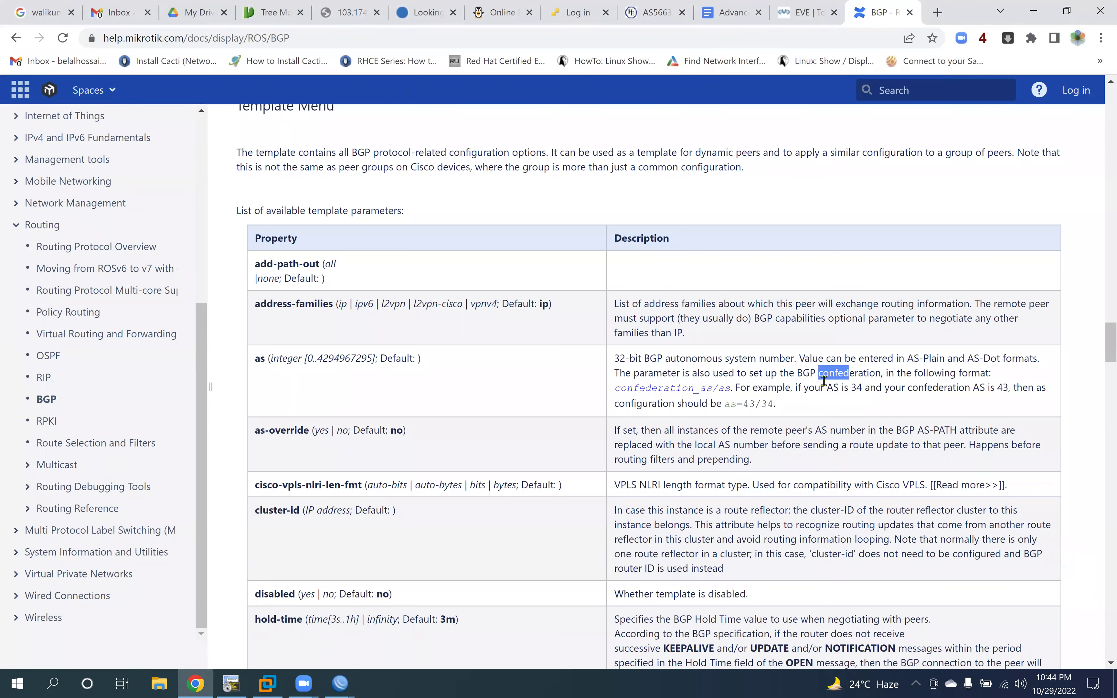
drag(797, 375, 876, 375)
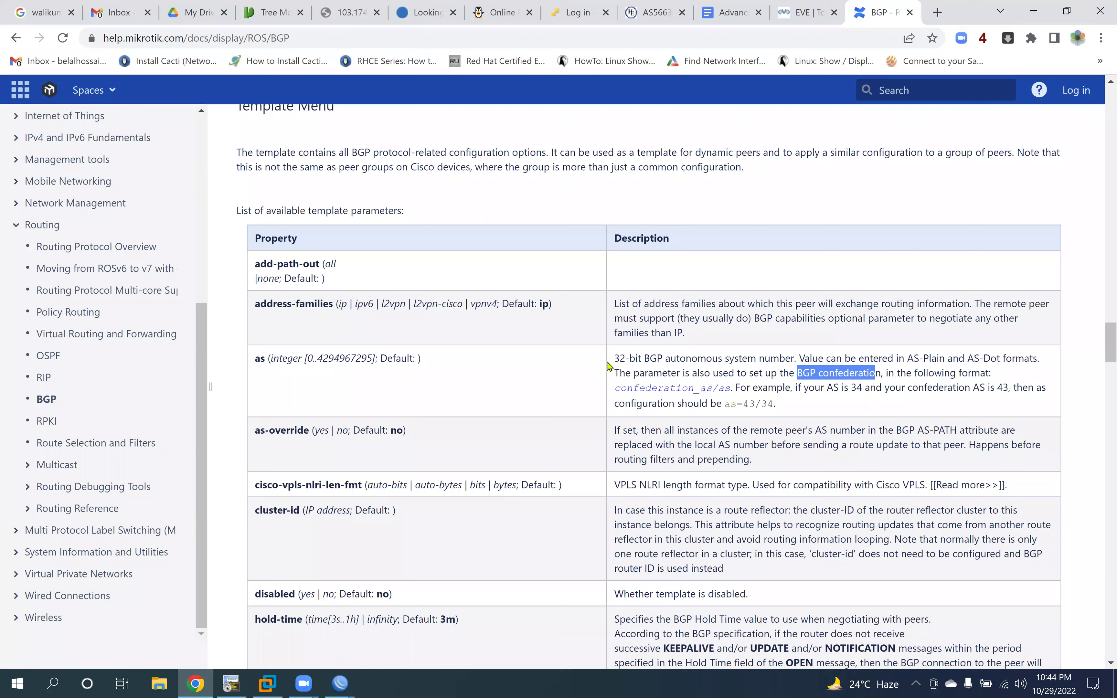
Step: Switch to the AGG1-v6 router in WinBox and examine the confederation settings of its default BGP instance without changing anything
click(335, 676)
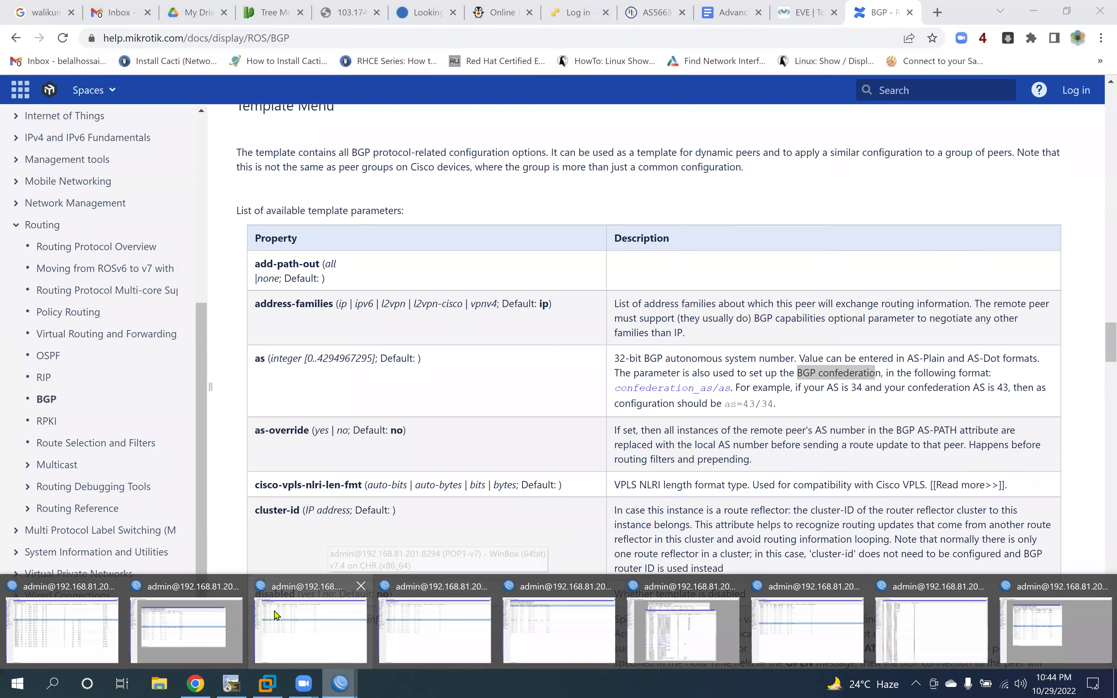
click(201, 623)
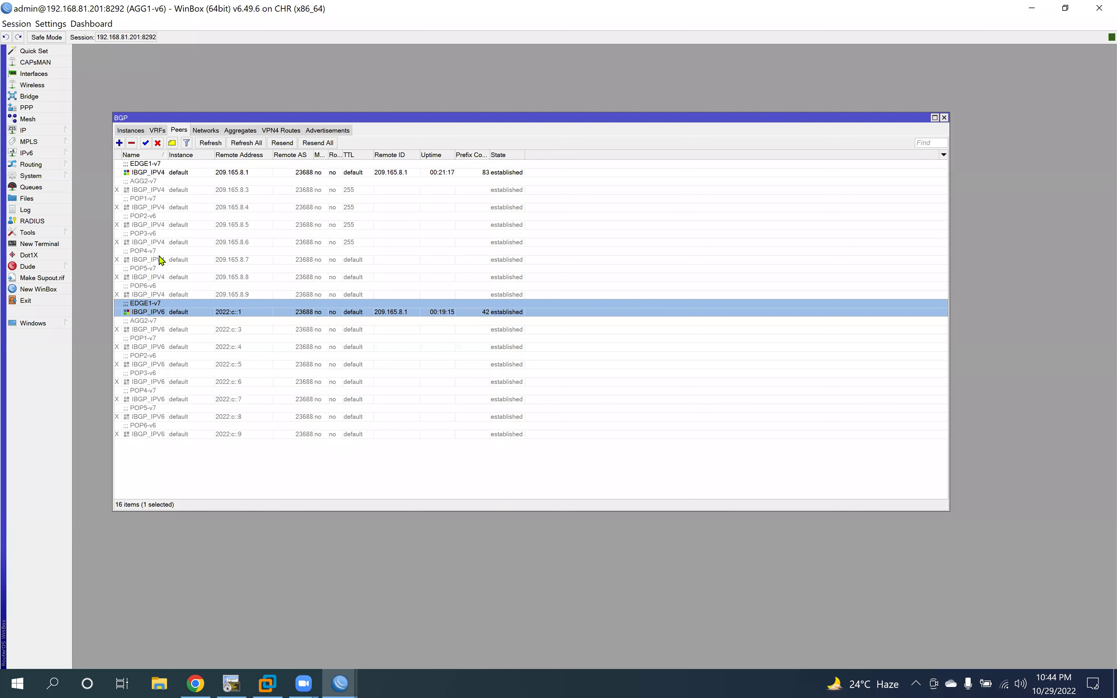
click(132, 131)
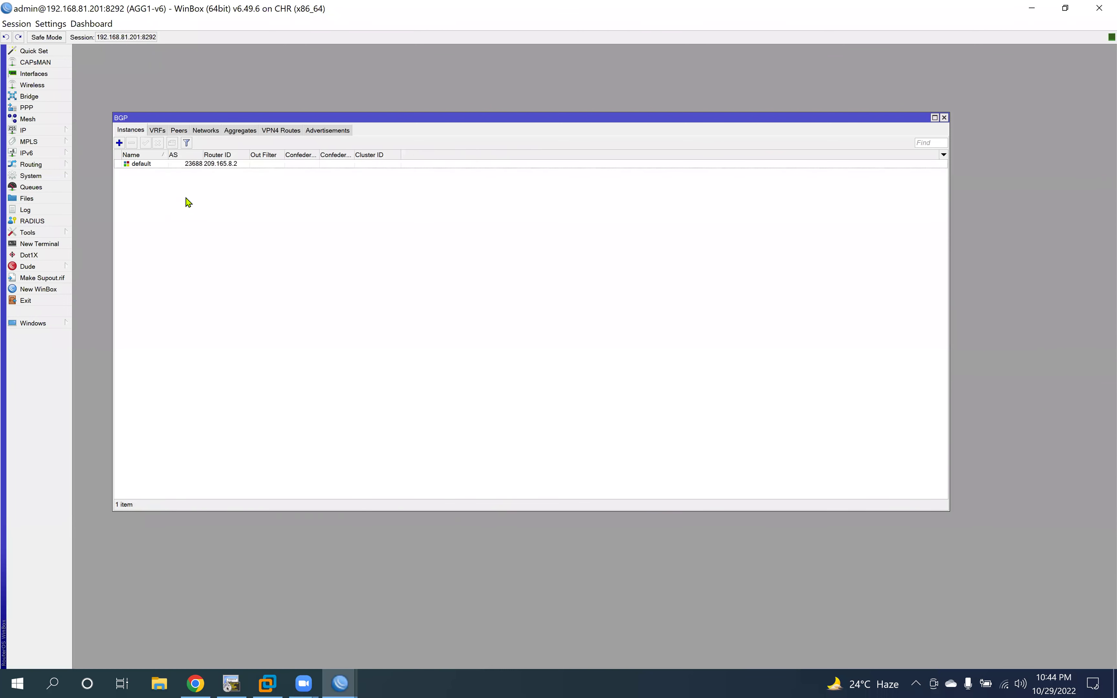
double_click(183, 164)
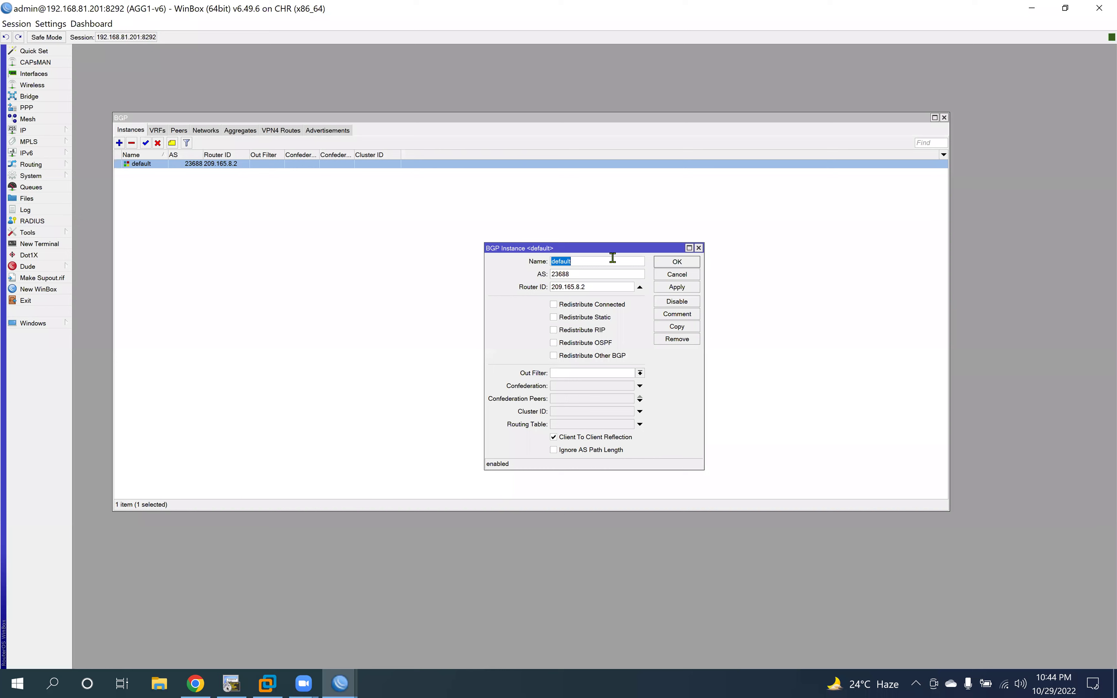
drag(612, 253, 520, 299)
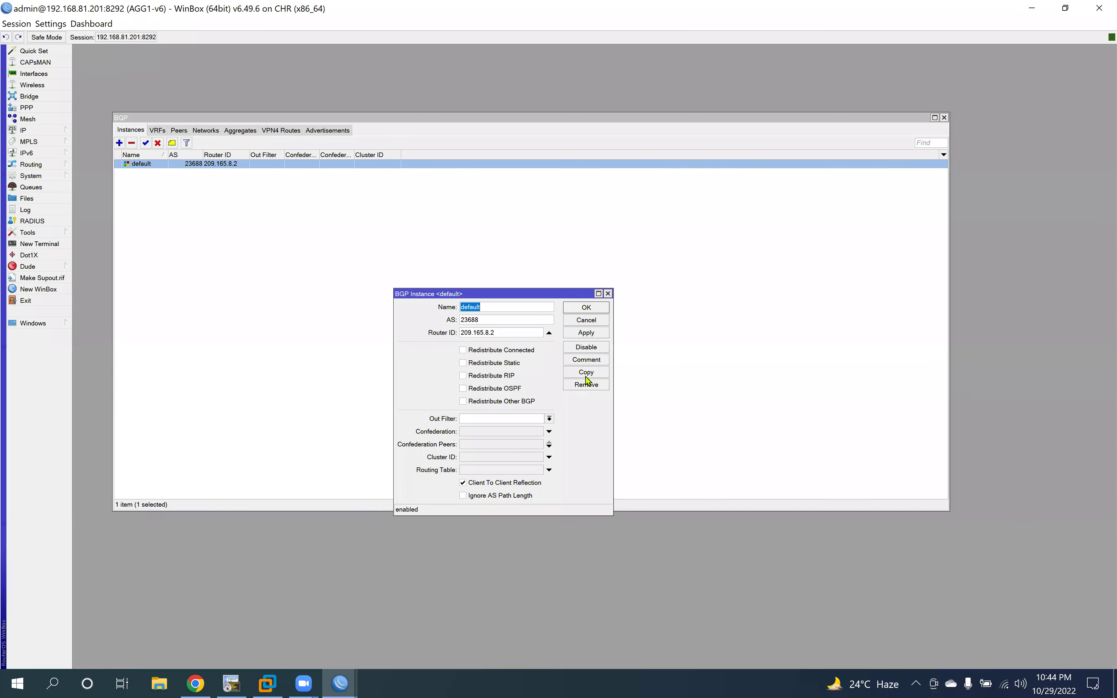
click(597, 323)
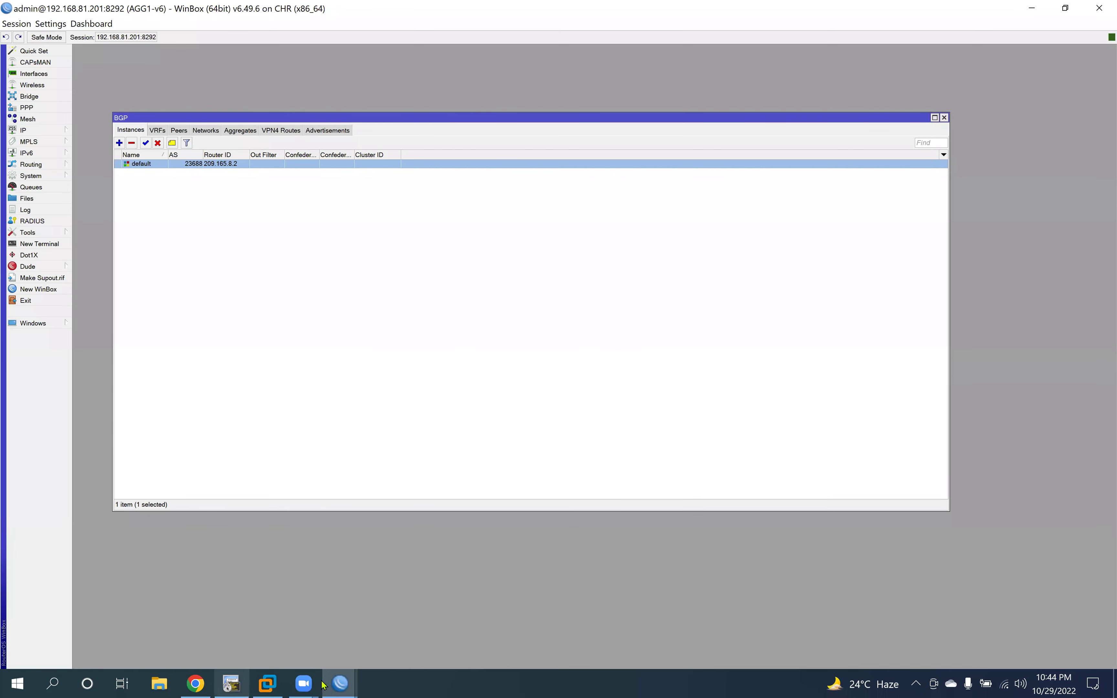
Step: Switch to the EDGE1-v7 router and examine the general, extra, attribute and filter settings of its default BGP template, discarding any changes
mouse_move(340, 684)
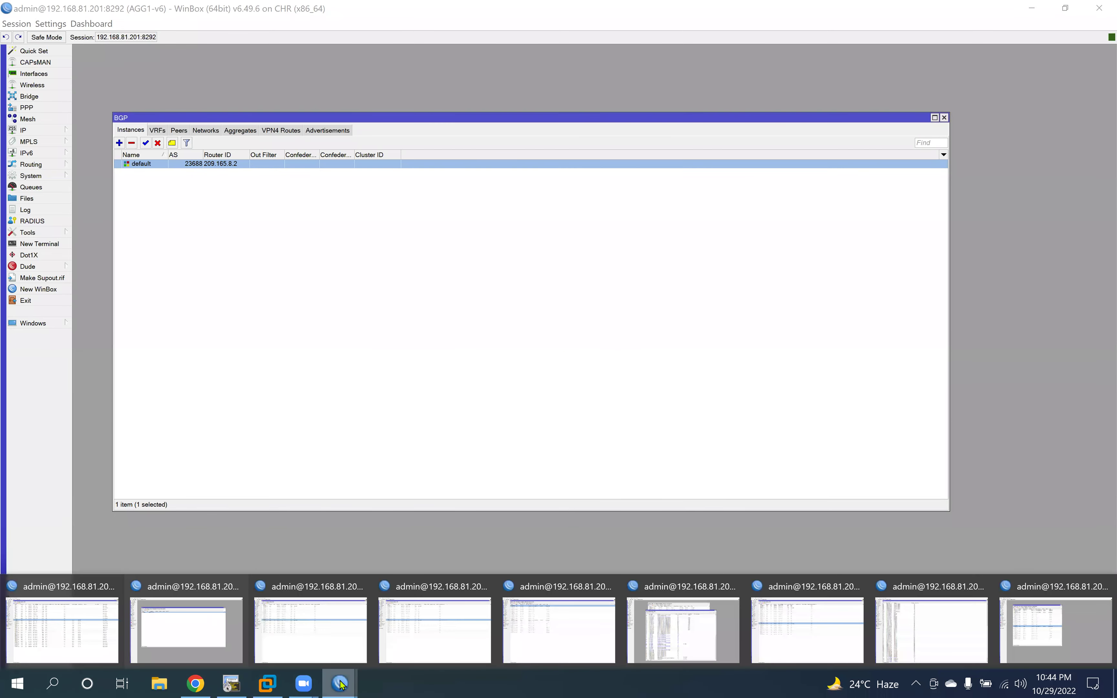
click(89, 636)
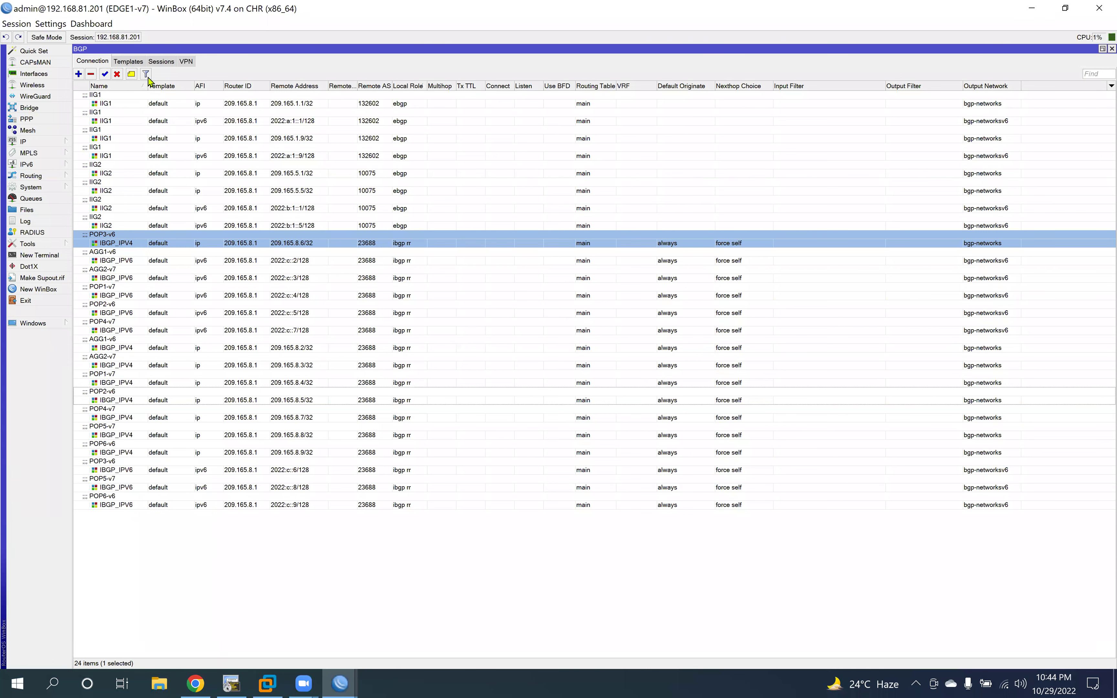
click(128, 61)
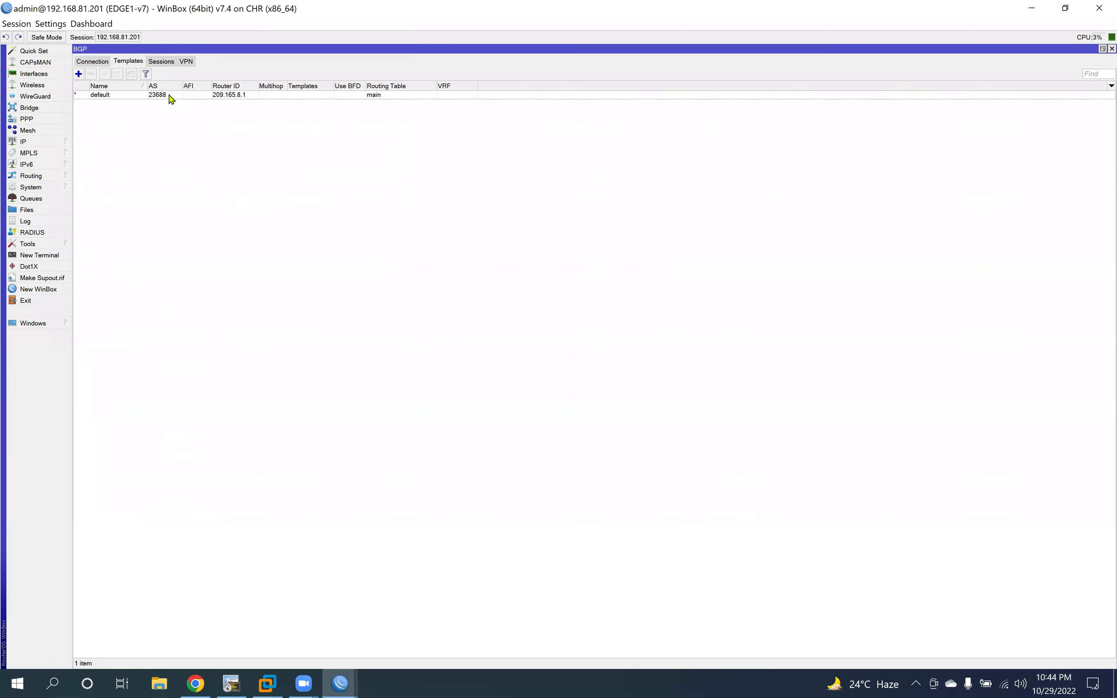
double_click(138, 96)
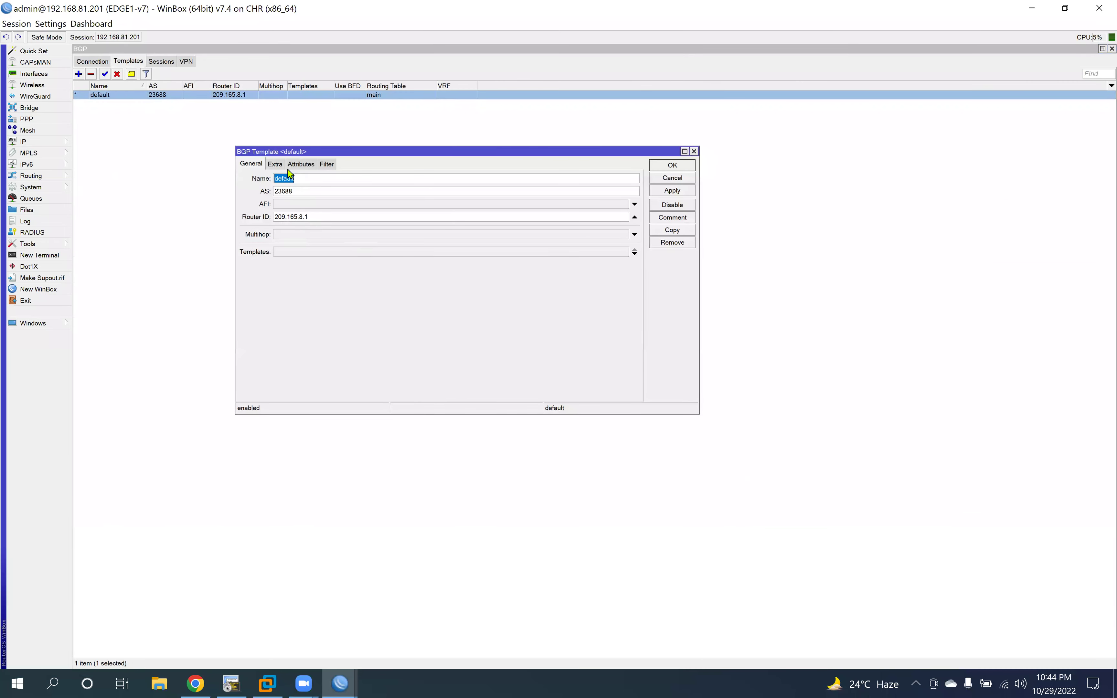
click(276, 165)
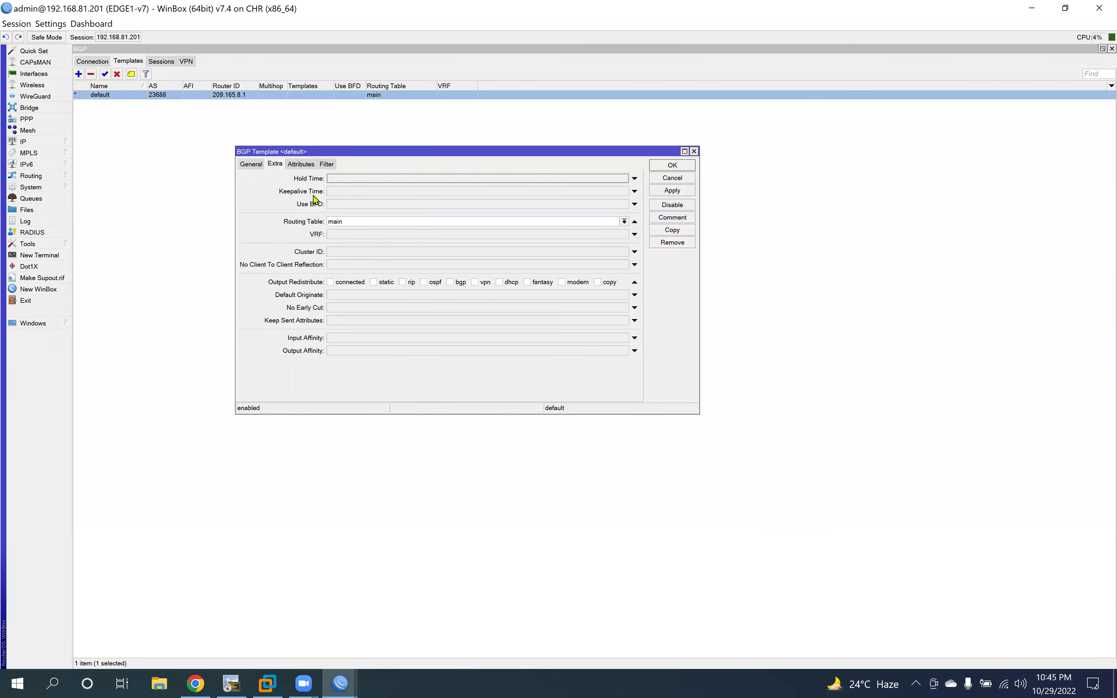
click(305, 165)
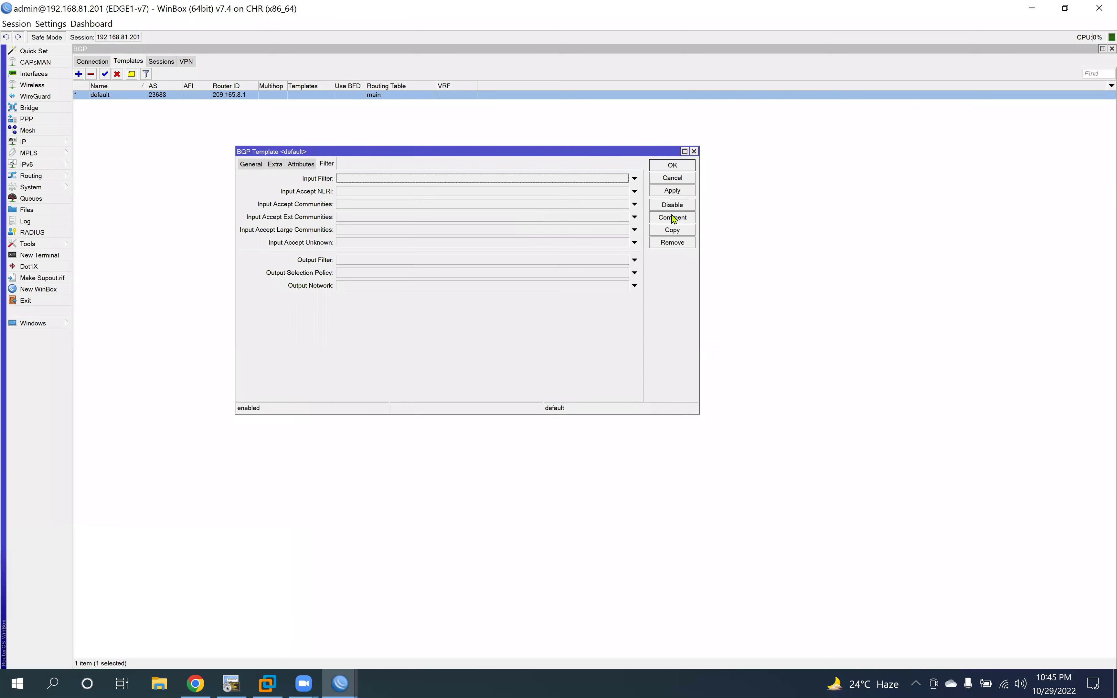
click(682, 179)
Step: Open EDGE1-v7's IBGP_IPV4 connection to AGG1-v6 and examine its AS setting
click(93, 61)
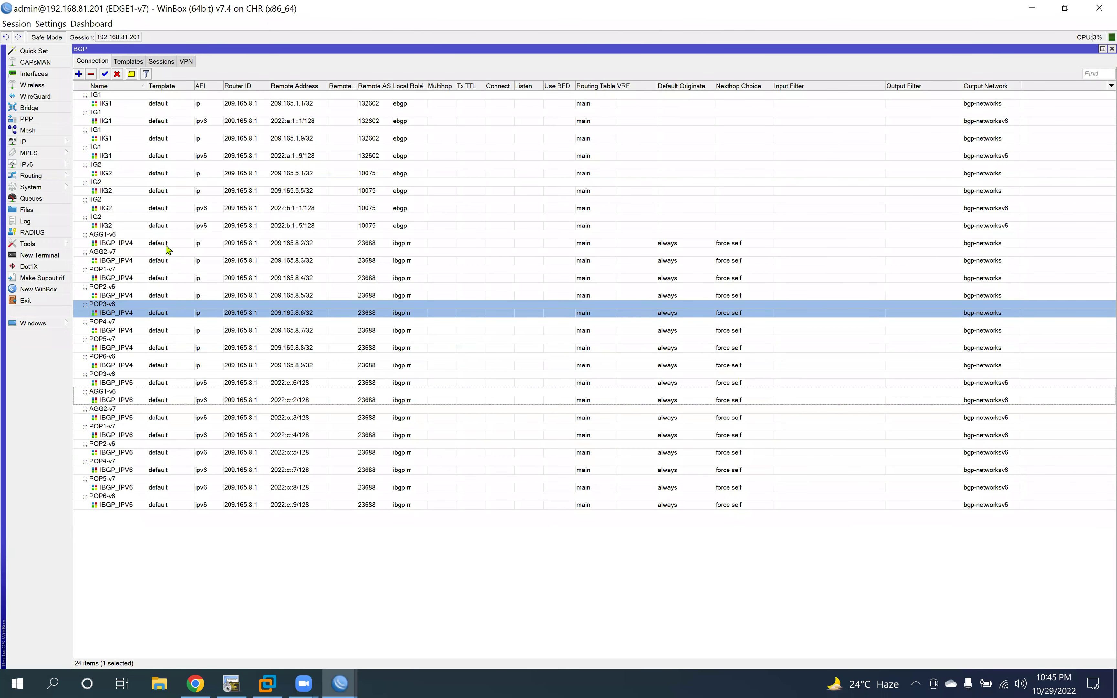
double_click(365, 244)
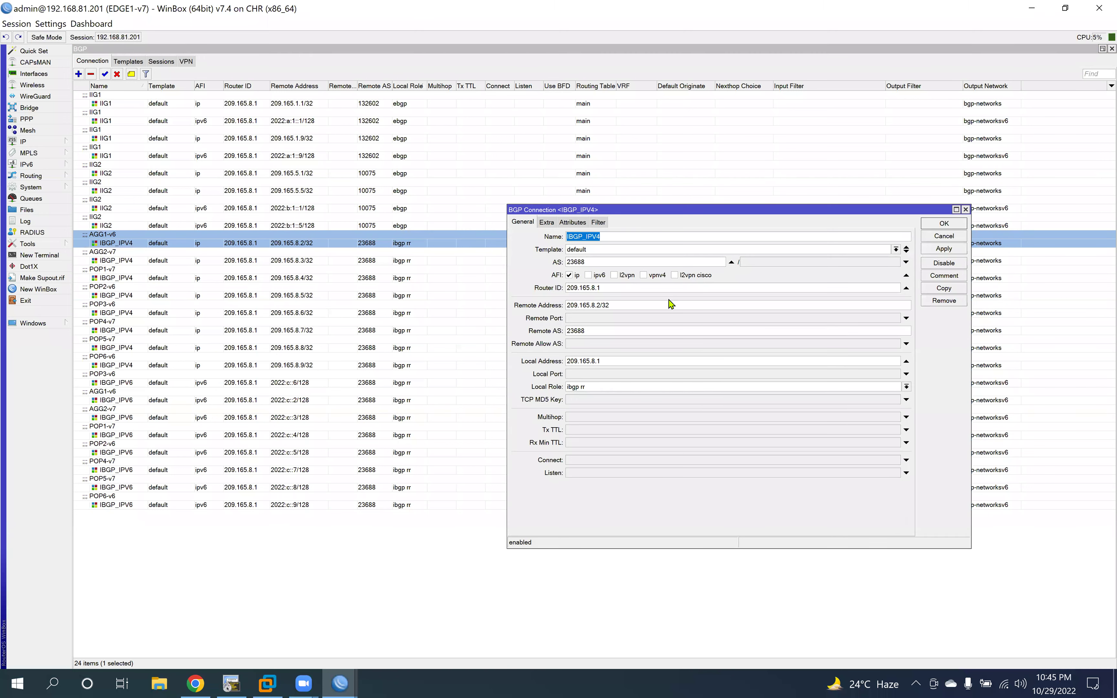
double_click(564, 262)
click(195, 683)
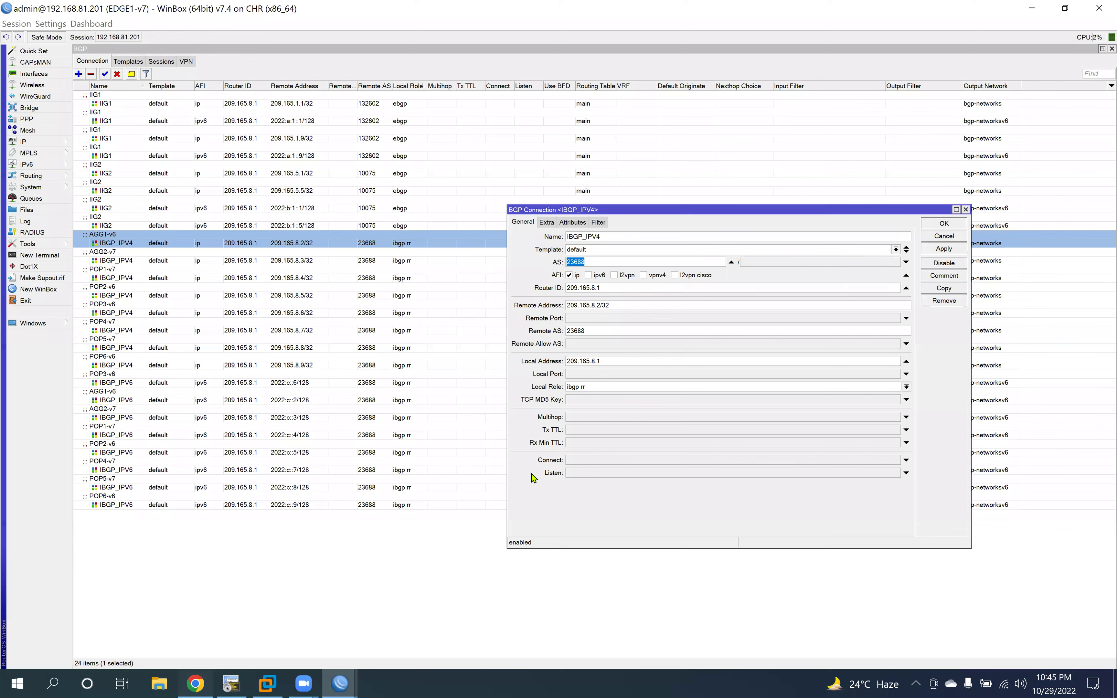
Step: Switch to MikroTik's BGP documentation and highlight the confederation wording and the AS 34 / confederation AS 43 example in the "as" parameter
click(790, 368)
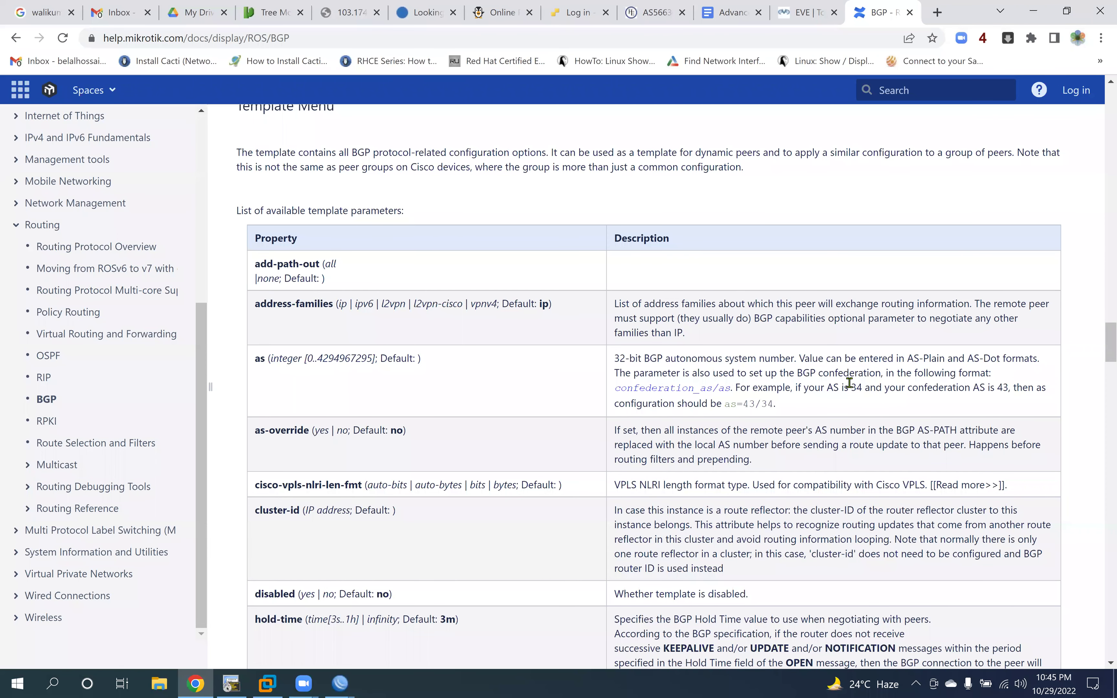
drag(630, 375, 863, 375)
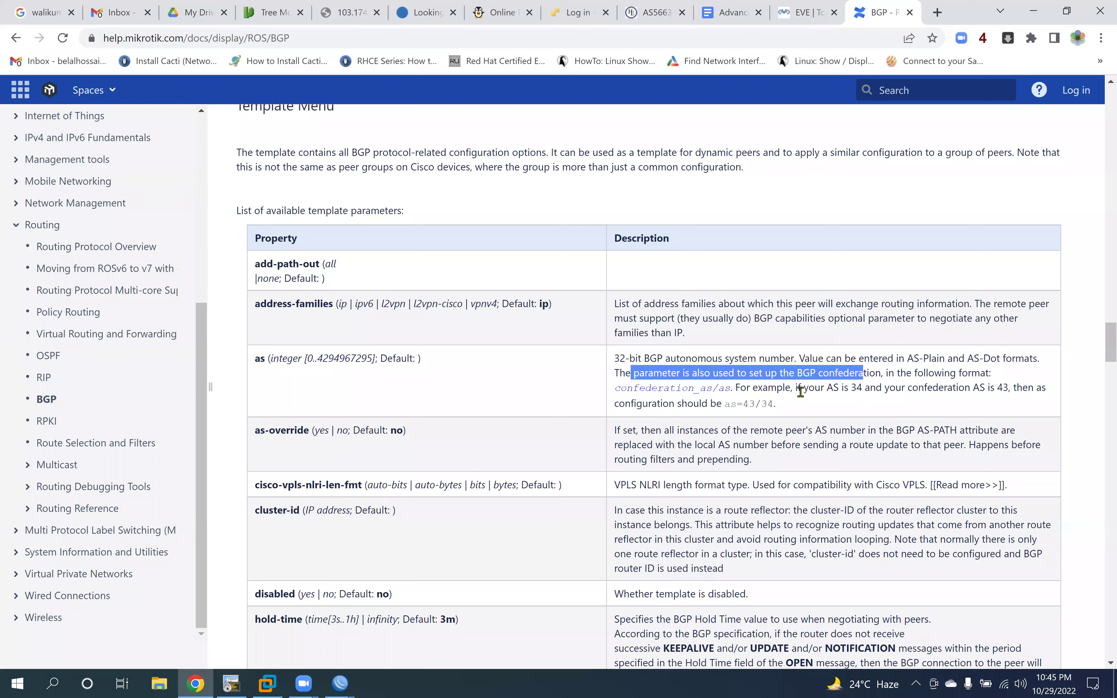
drag(869, 388, 829, 388)
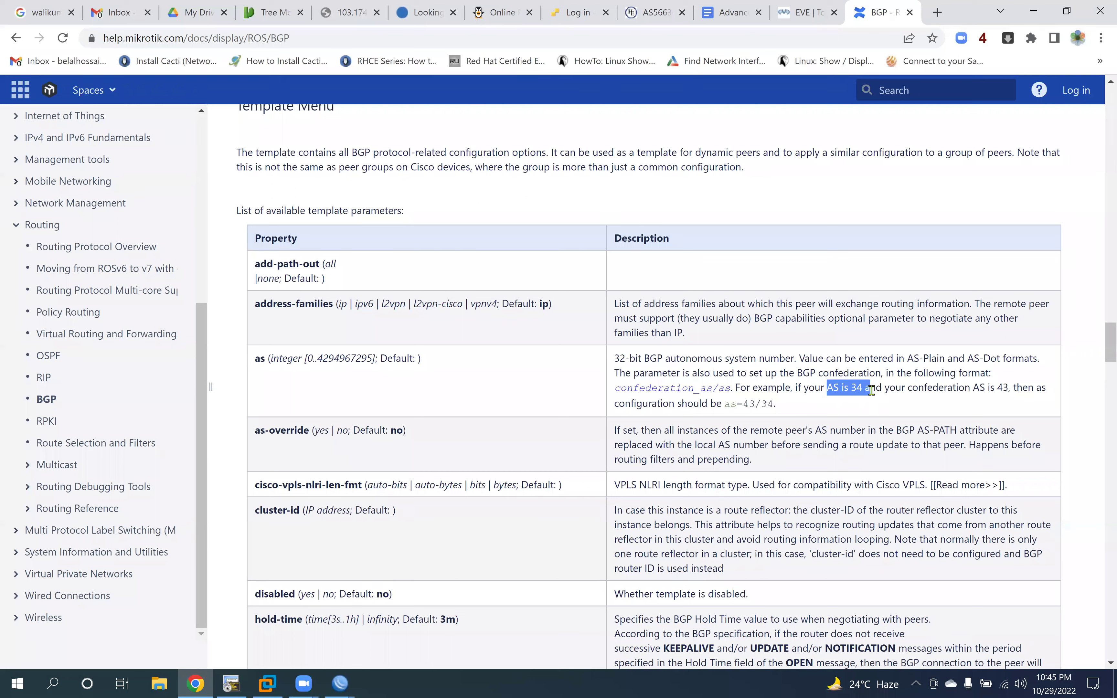
drag(885, 389, 1002, 390)
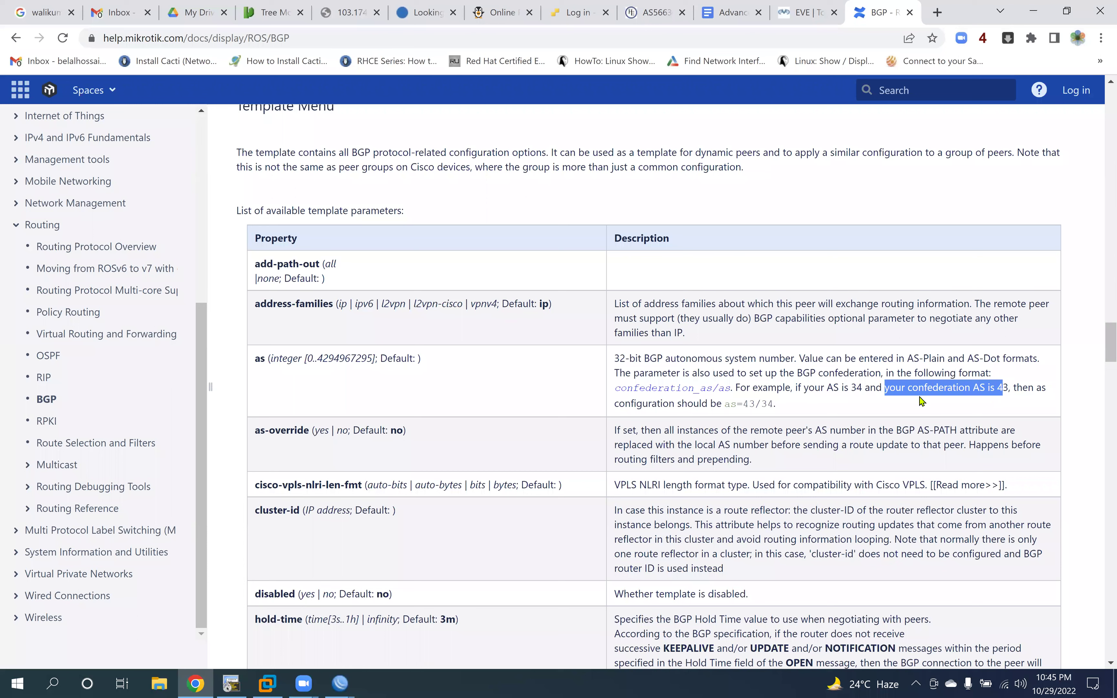
drag(742, 405, 774, 417)
click(740, 403)
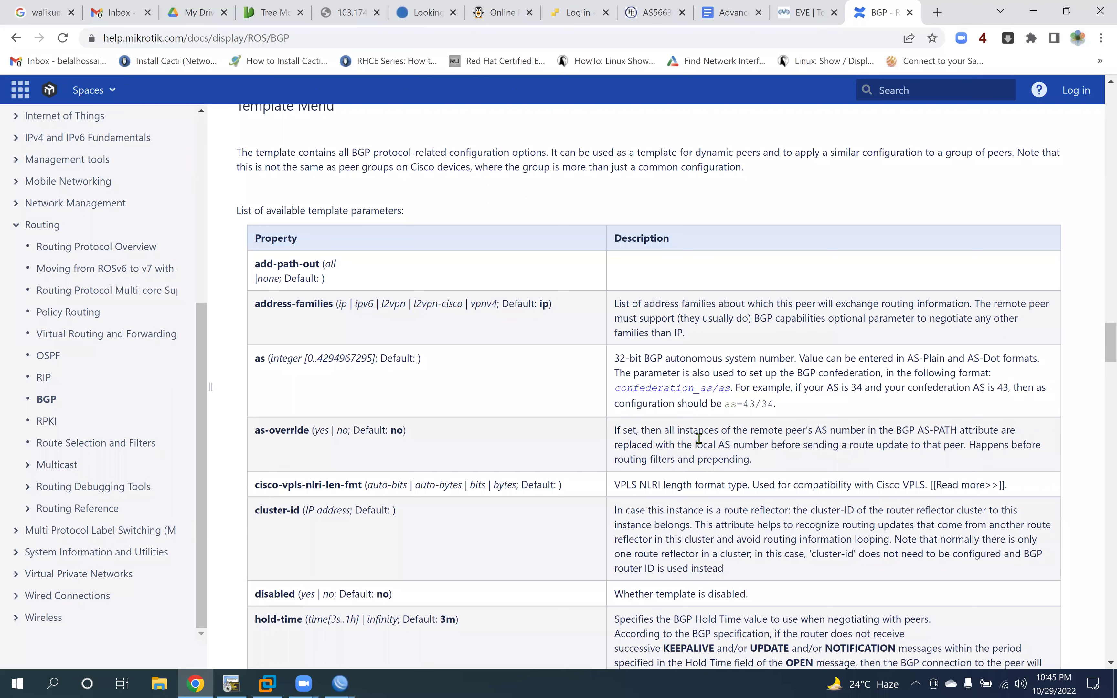
Step: Open the EVE topology, box EDGE1-v7 and write 64512 beside it, and mark AGG1-v6 with 3 and AGG2-v7 with 4
click(824, 30)
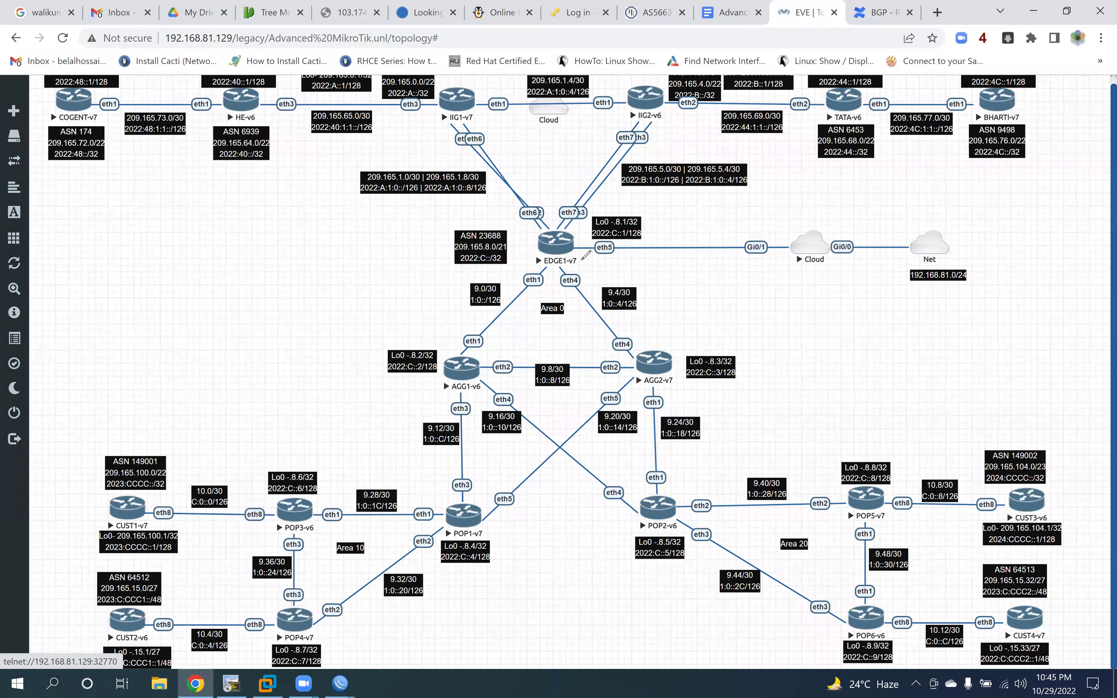
mouse_move(587, 224)
mouse_down()
mouse_move(535, 245)
mouse_move(549, 238)
mouse_up()
mouse_move(626, 251)
mouse_down()
mouse_move(620, 268)
mouse_move(640, 255)
mouse_move(642, 282)
mouse_up()
mouse_move(637, 250)
mouse_down()
mouse_move(629, 266)
mouse_move(672, 249)
mouse_move(673, 271)
mouse_up()
drag(681, 252, 695, 268)
mouse_move(696, 242)
mouse_down()
mouse_move(713, 255)
mouse_move(757, 238)
mouse_up()
mouse_move(403, 338)
mouse_down()
mouse_move(414, 330)
mouse_move(423, 354)
mouse_up()
mouse_move(677, 339)
mouse_down()
mouse_move(684, 369)
mouse_move(682, 343)
mouse_up()
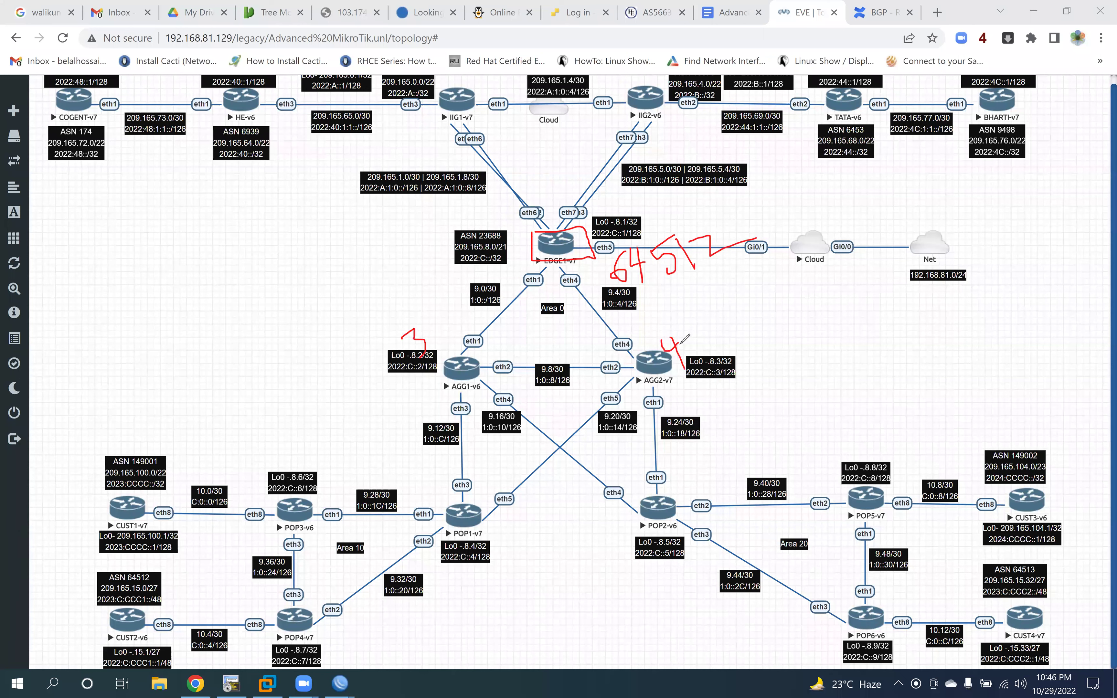
Step: Number the POP routers on the topology: POP1-v7 as 5, POP2-v6 as 6, POP3-v6 as 7, POP4-v7 as 8, POP5-v7 as 9, POP6-v6 as 10
mouse_move(498, 523)
mouse_down()
mouse_move(469, 530)
mouse_move(476, 554)
mouse_up()
drag(650, 528, 639, 565)
mouse_move(239, 485)
mouse_down()
mouse_move(289, 512)
mouse_move(318, 494)
mouse_up()
drag(350, 610, 362, 614)
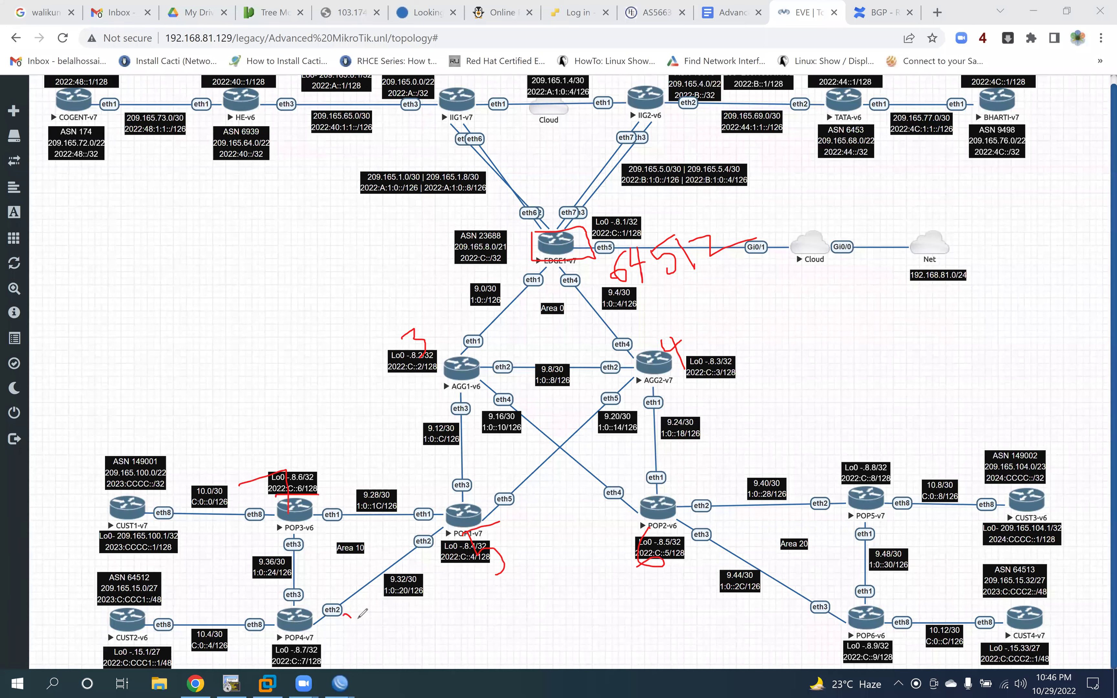
drag(842, 462, 865, 512)
mouse_move(867, 583)
mouse_down()
mouse_move(880, 603)
mouse_move(887, 577)
mouse_up()
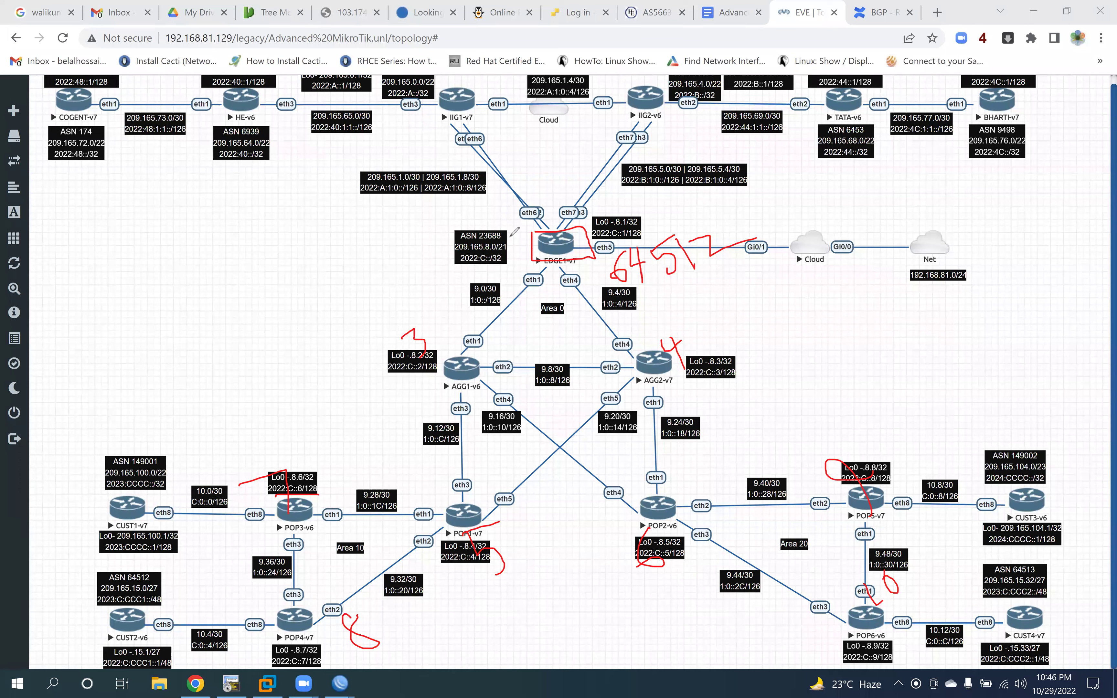
Step: Mark ASN 23688, underline the handwritten 64512 and trace EDGE1-v7's link toward AGG2-v7, and erase all the annotations
mouse_move(513, 228)
mouse_down()
mouse_move(475, 249)
mouse_move(490, 229)
mouse_up()
drag(626, 291, 714, 261)
drag(573, 264, 615, 328)
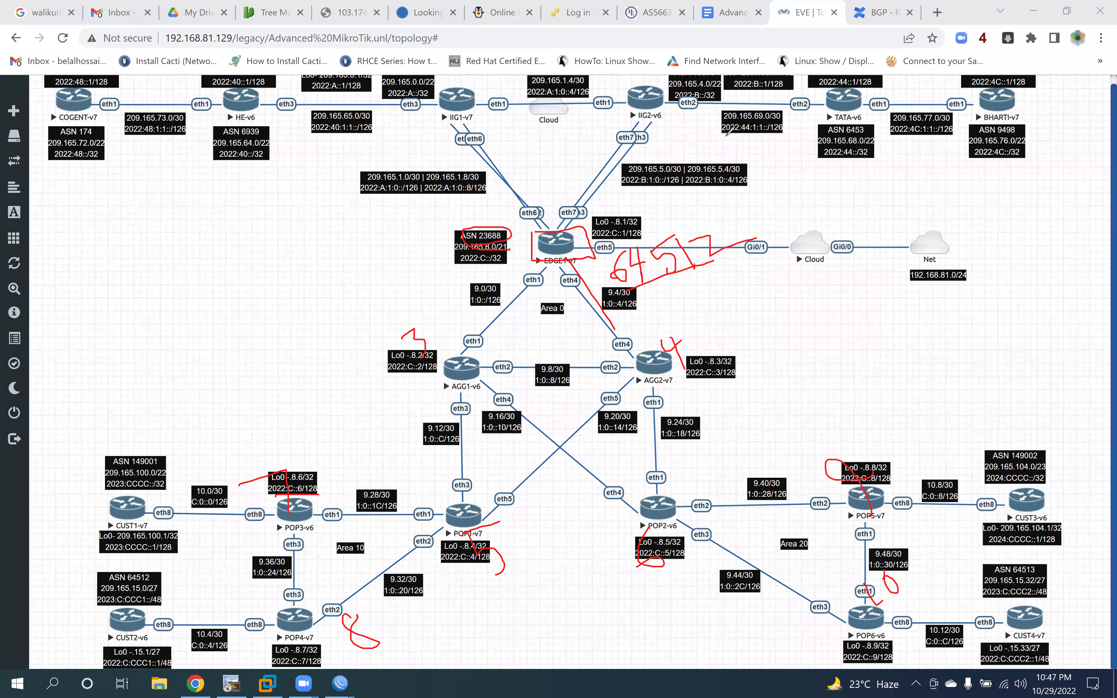
key(e)
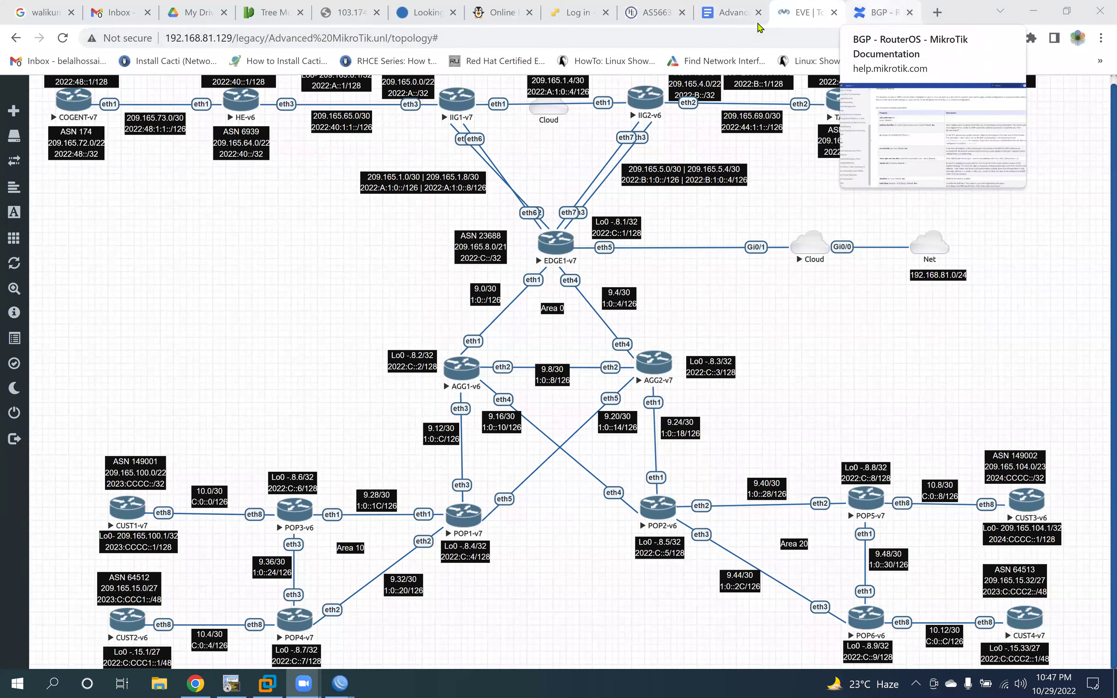
Step: Return to the BGP documentation and highlight the whole "as" parameter row with its confederation description
key(ctrl+Tab)
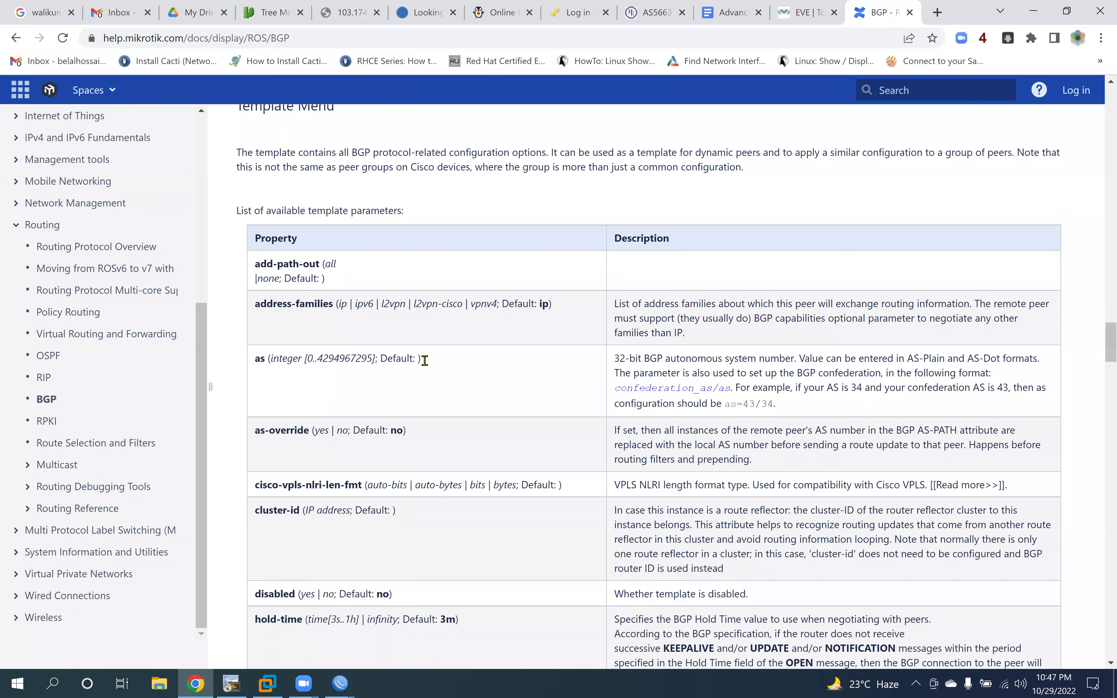
drag(261, 359, 784, 411)
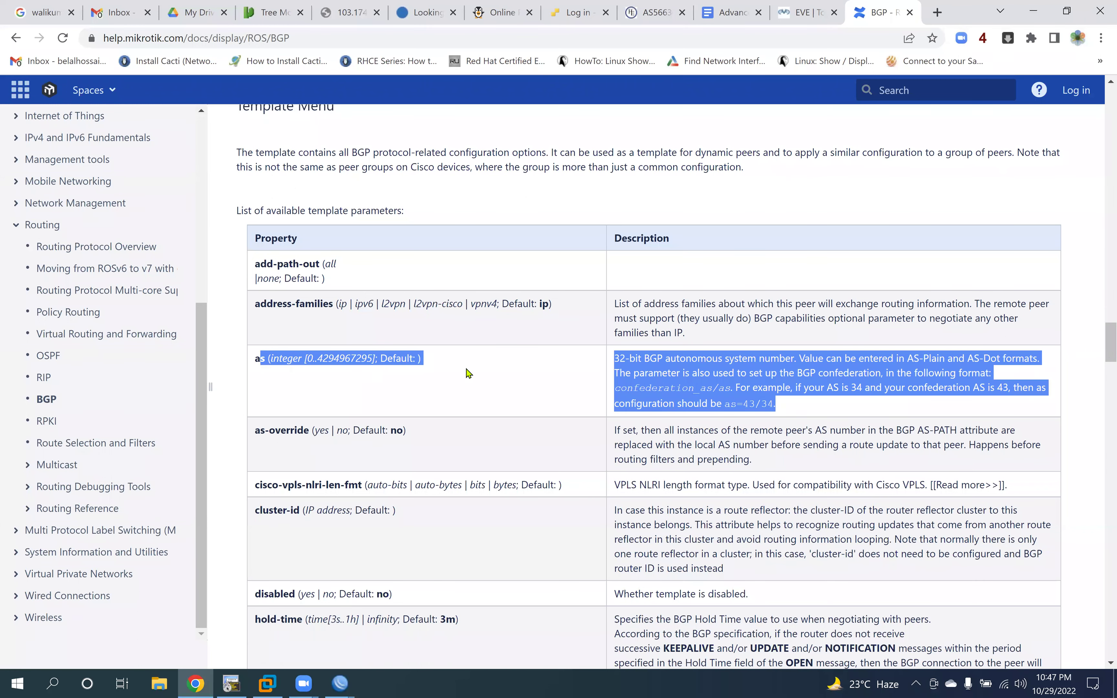
drag(257, 358, 612, 381)
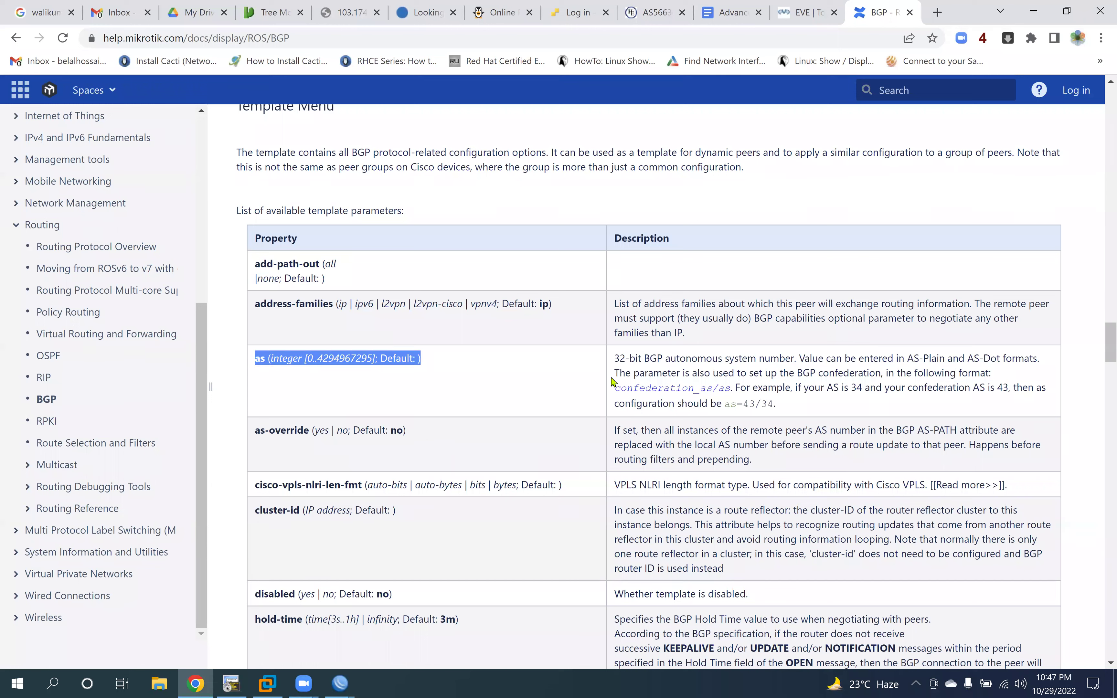
shift+click(805, 406)
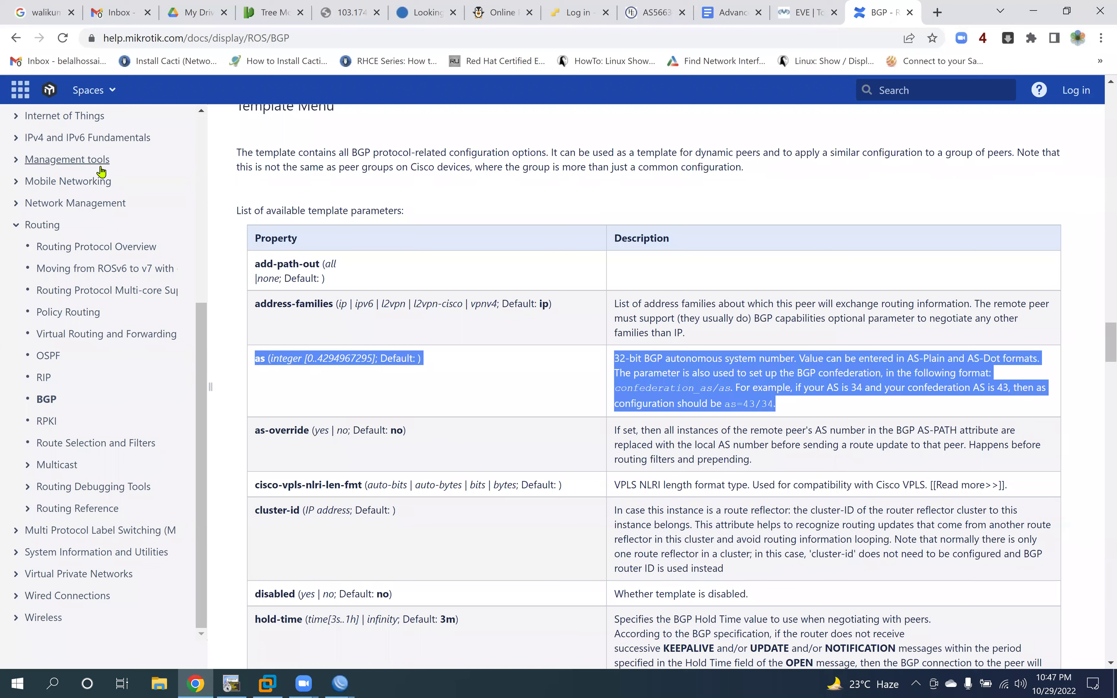
click(810, 342)
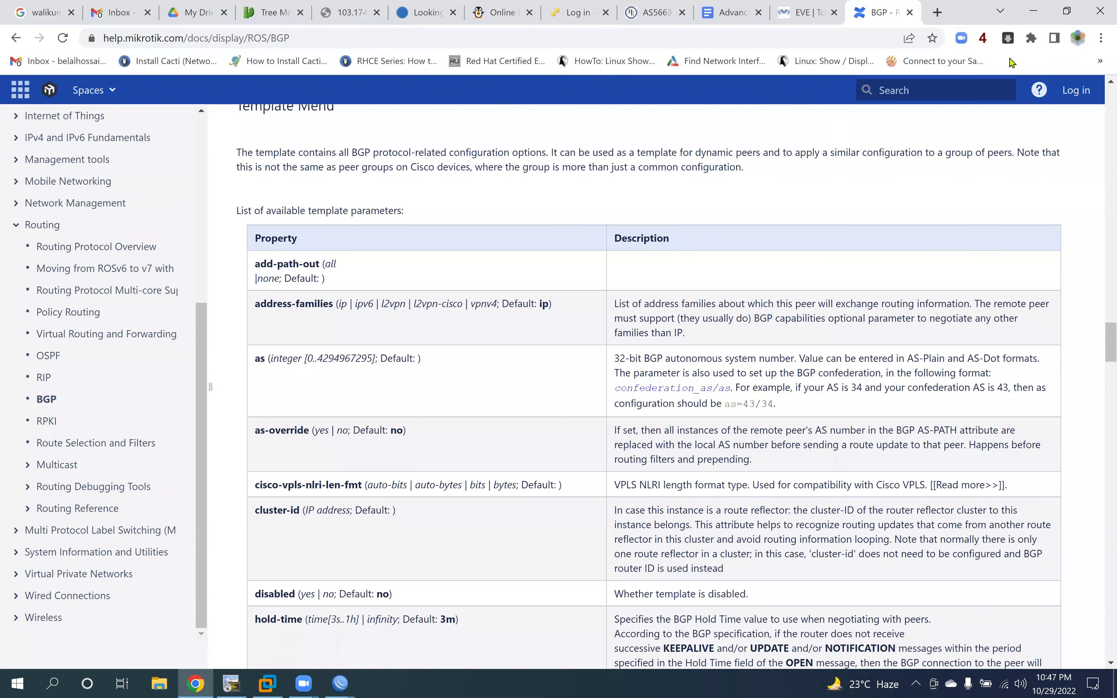
Step: Switch to WinBox and close EDGE1-v7's IBGP_IPV4 connection without applying changes
click(1033, 11)
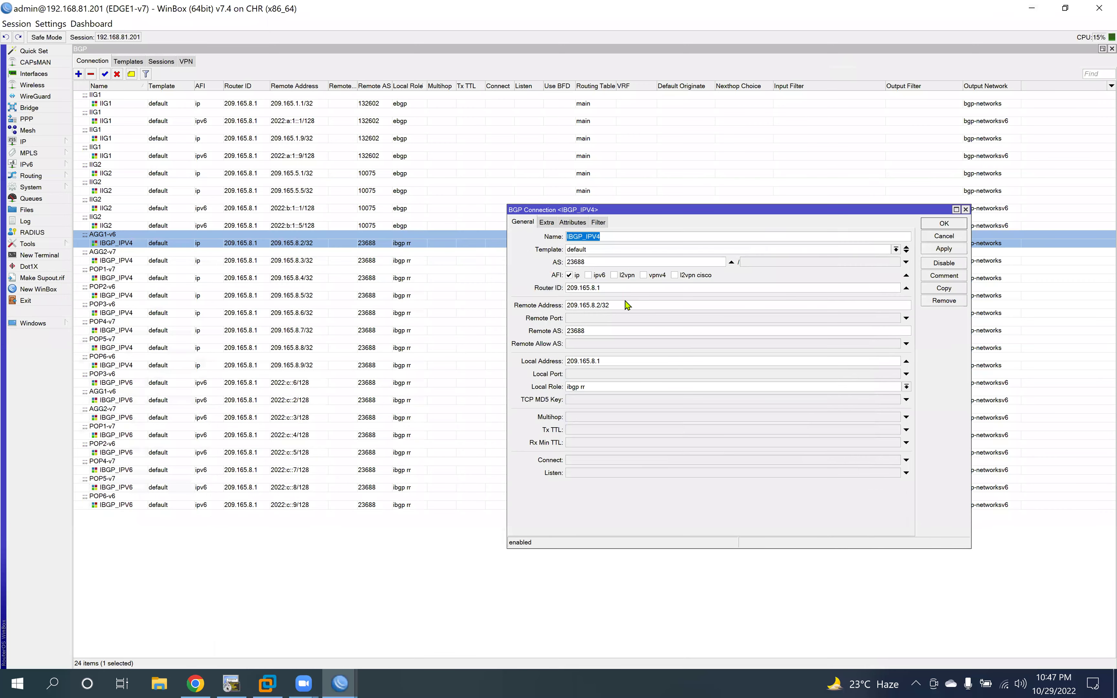
click(955, 238)
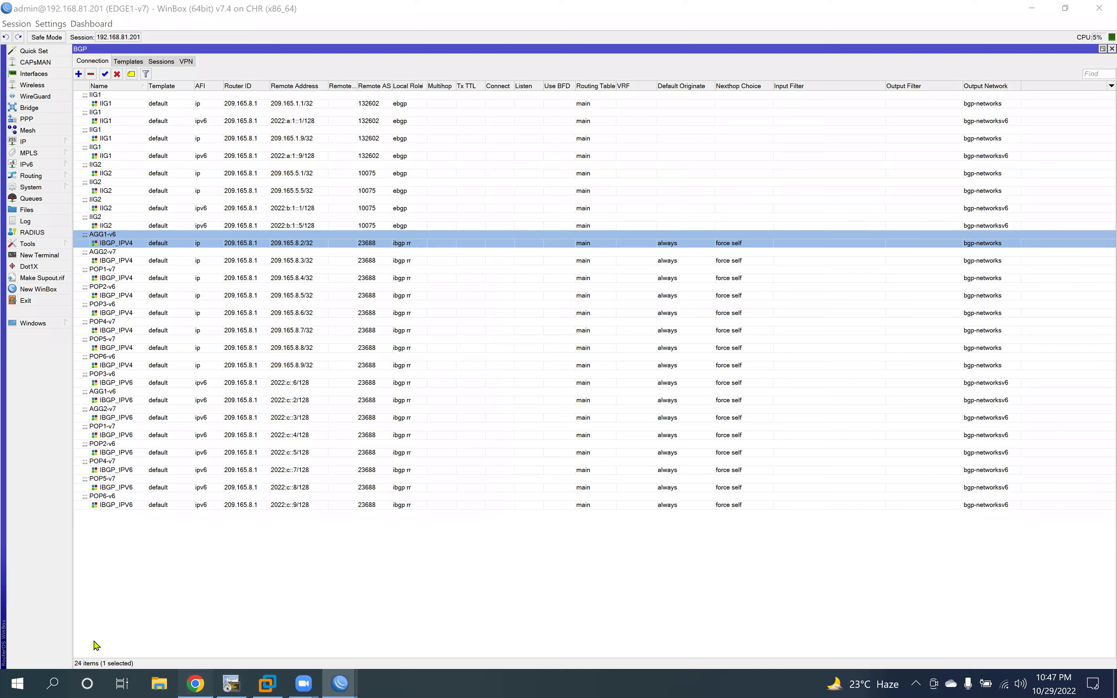
Step: Open the Advanced MikroTik LAB Manual in Google Docs and make the "AS-PATH Regex Matching" heading bold
key(alt+Tab)
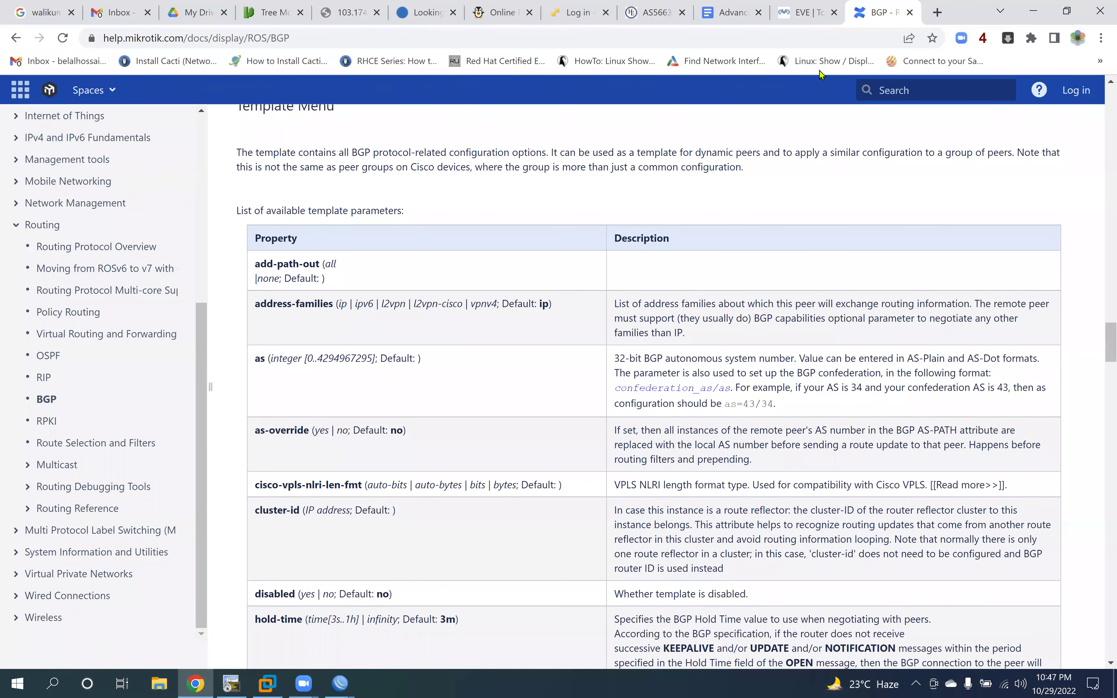
click(731, 13)
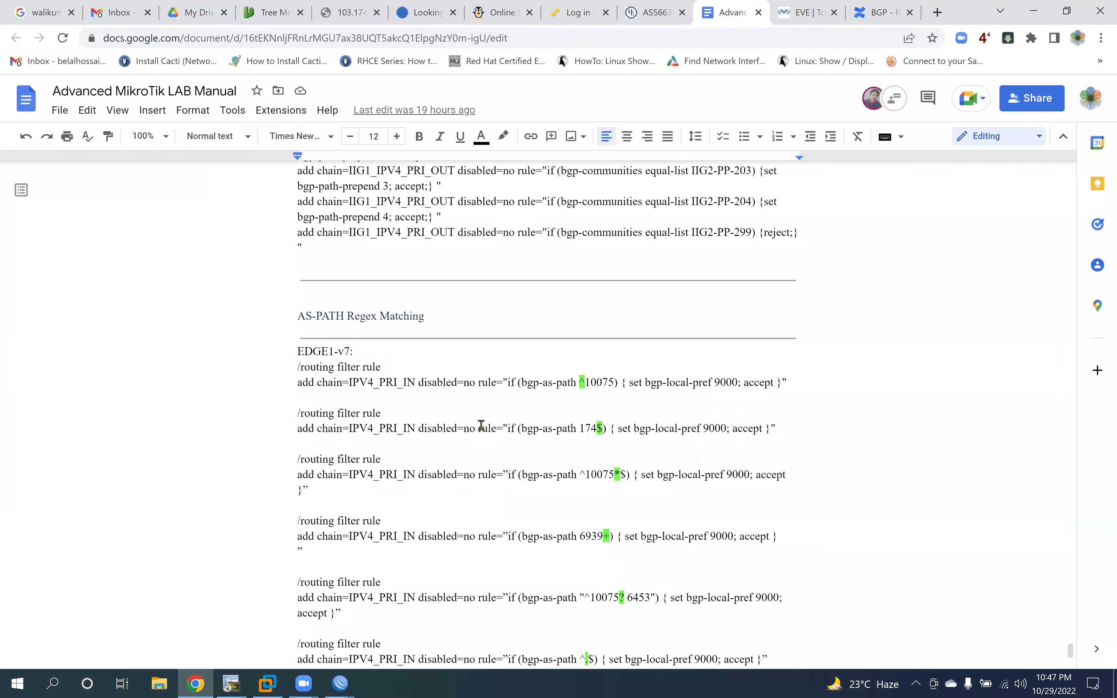
triple_click(452, 315)
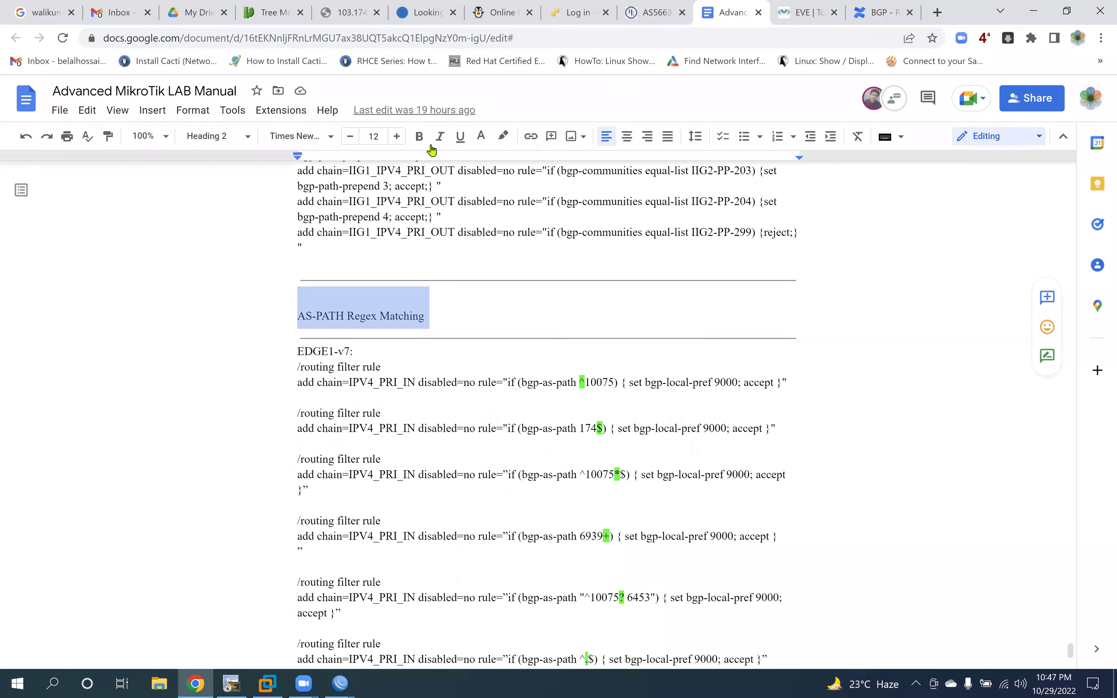
key(ctrl+b)
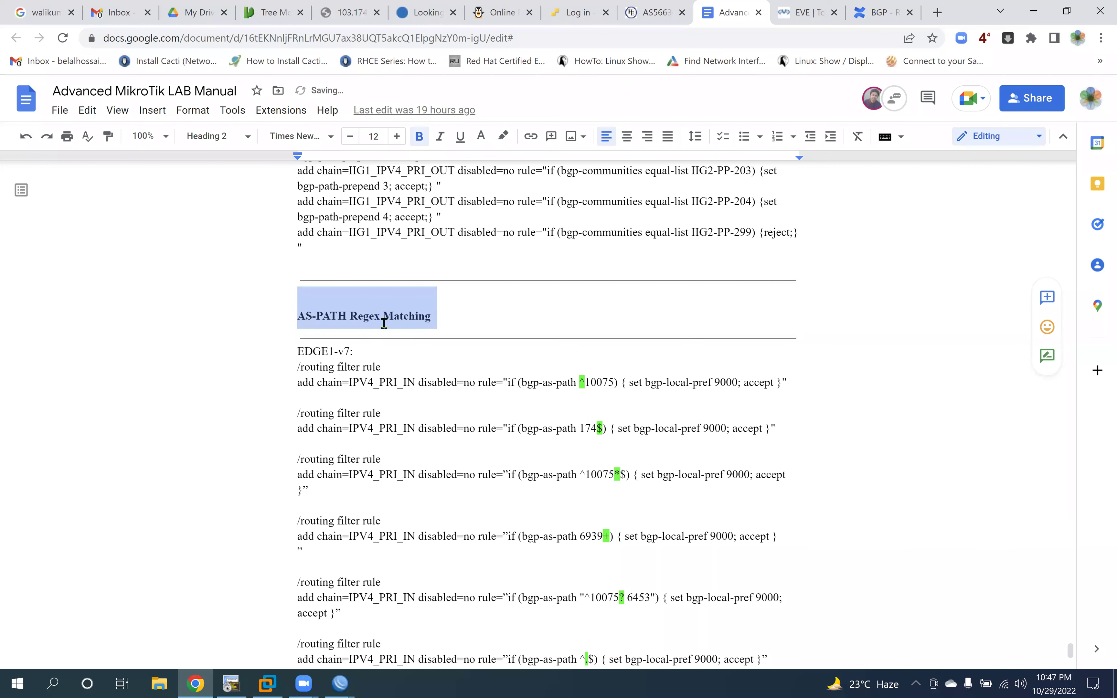
click(370, 318)
drag(436, 318, 282, 319)
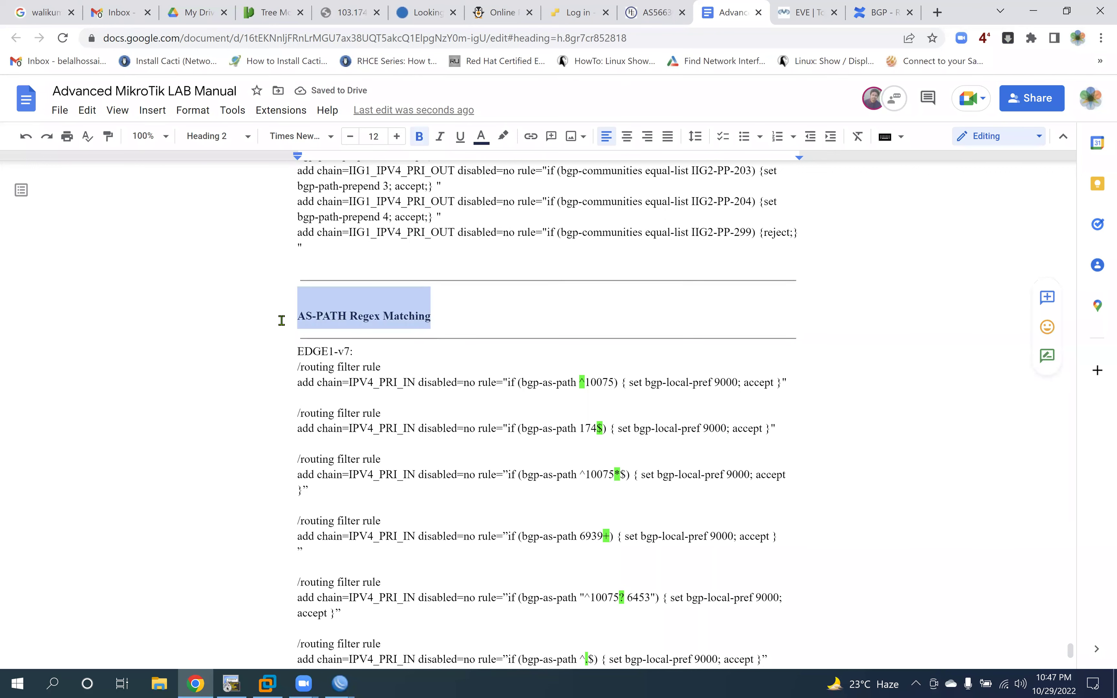
scroll(423, 346, down, 3)
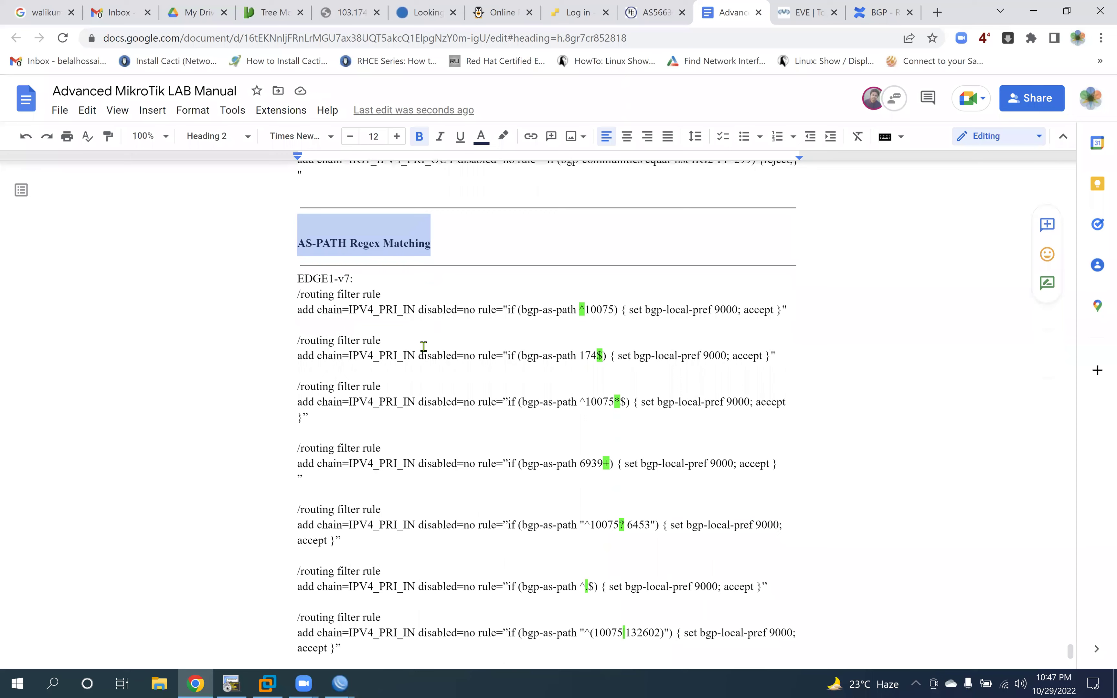
scroll(423, 346, up, 3)
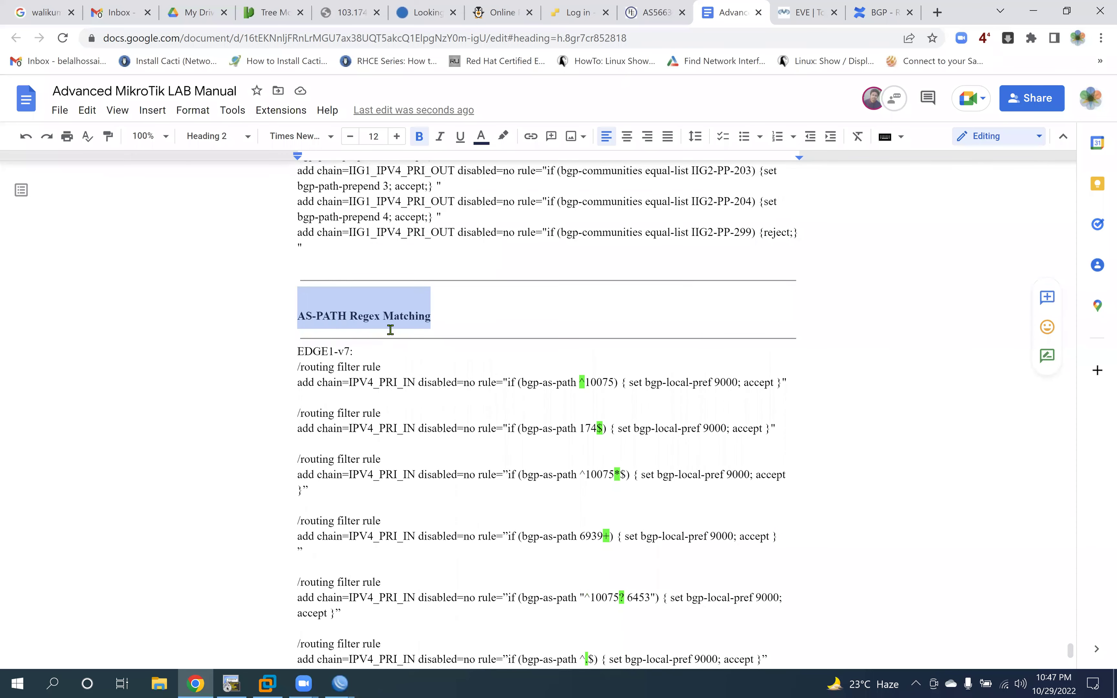
drag(390, 331, 418, 355)
click(417, 367)
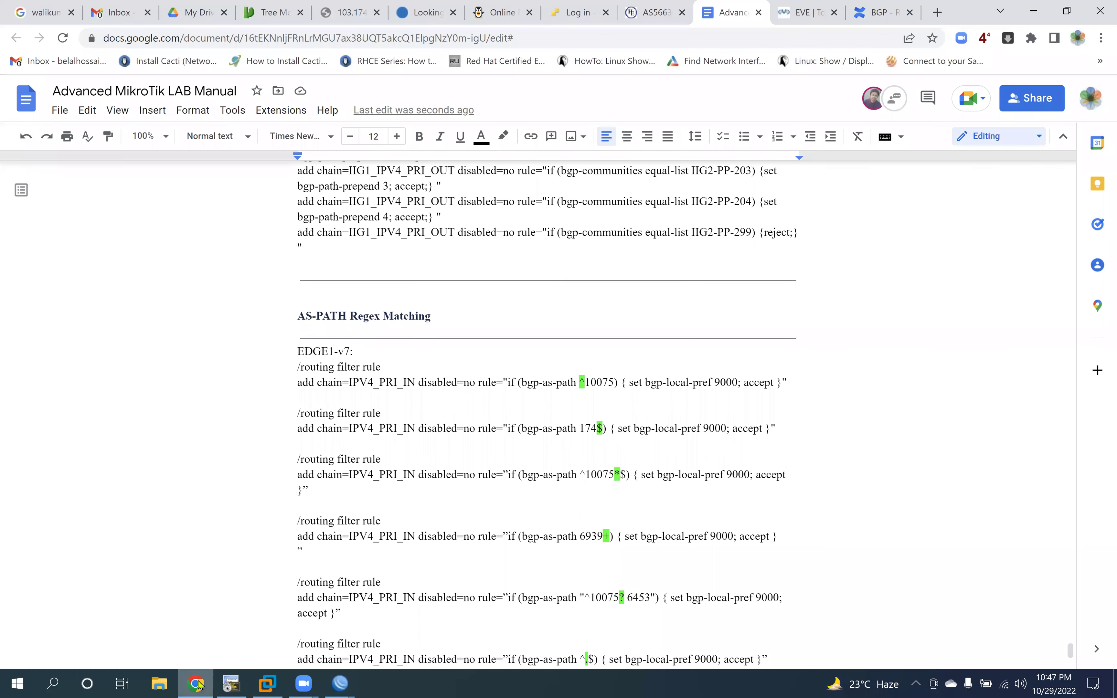
Step: Return to the EVE topology and mark CUST1-v7, COGENT-v7 and EDGE1-v7 with freehand annotations
click(806, 11)
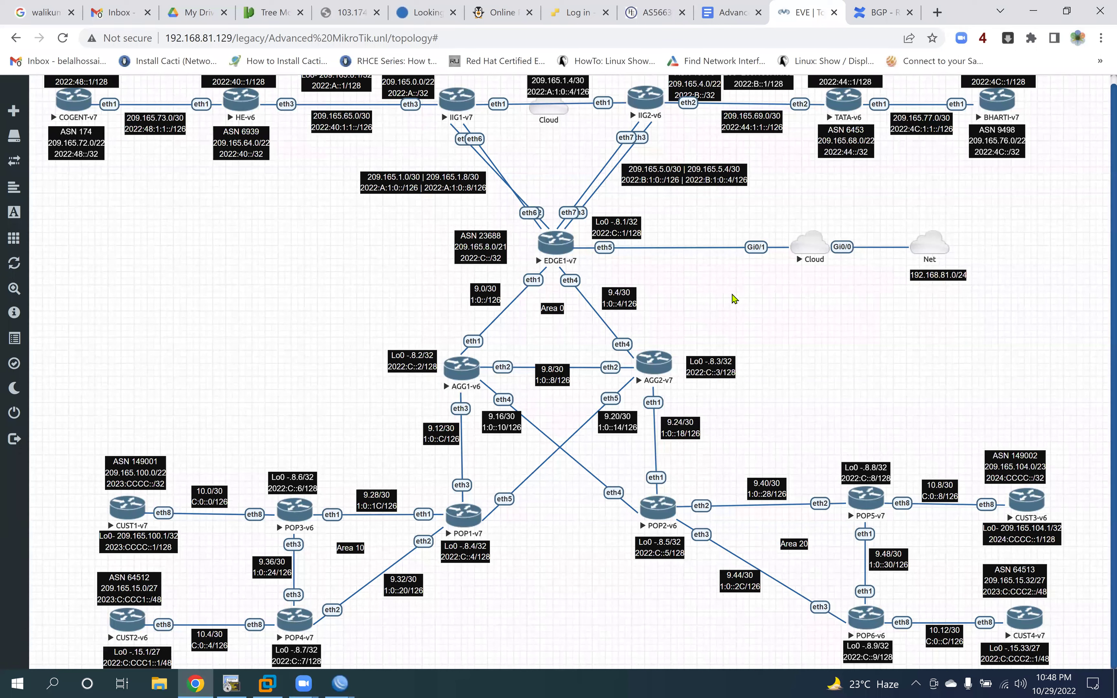
mouse_move(107, 465)
mouse_down()
mouse_move(112, 531)
mouse_move(157, 530)
mouse_move(138, 480)
mouse_move(101, 478)
mouse_up()
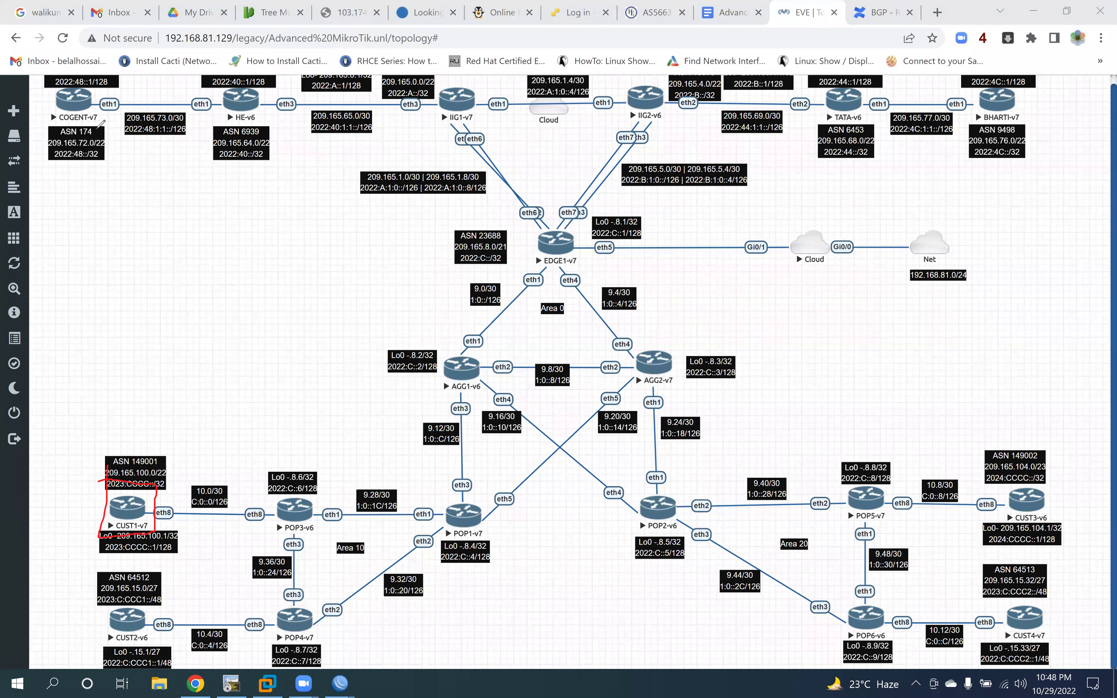
drag(73, 133, 78, 99)
drag(530, 235, 533, 275)
drag(518, 233, 596, 252)
Step: Trace the path from EDGE1-v7 through IIG2-v6, IIG1-v7 and HE-v6 to COGENT-v7 on the topology
mouse_move(533, 271)
mouse_down()
mouse_move(615, 248)
mouse_move(632, 146)
mouse_move(661, 105)
mouse_up()
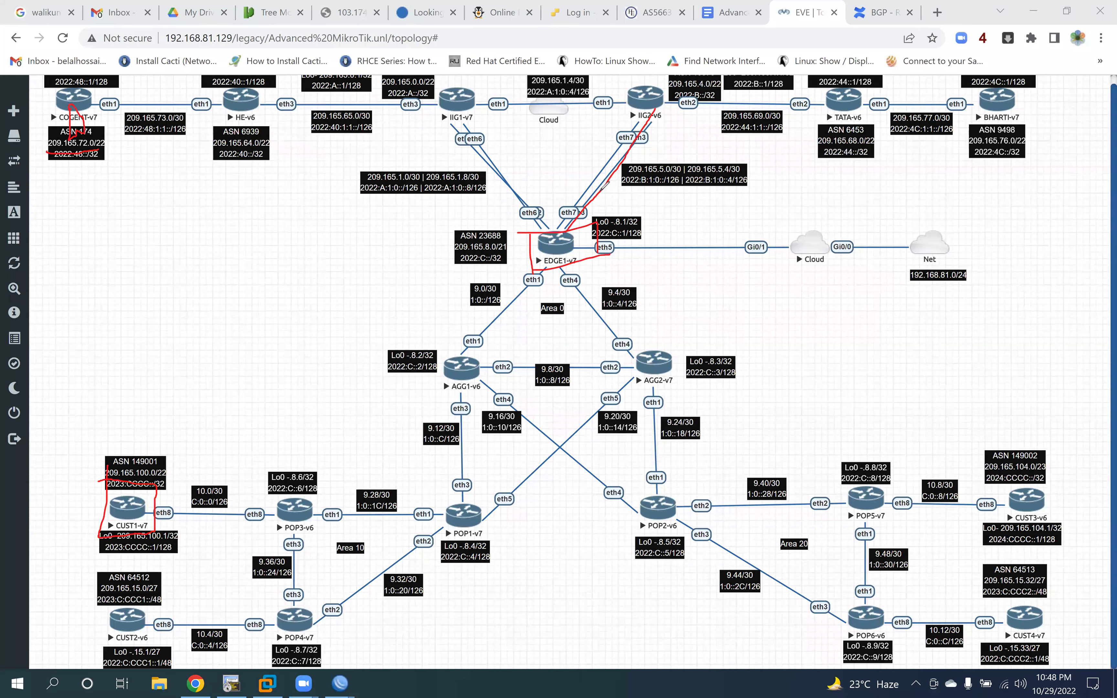
drag(566, 231, 581, 204)
drag(651, 111, 466, 98)
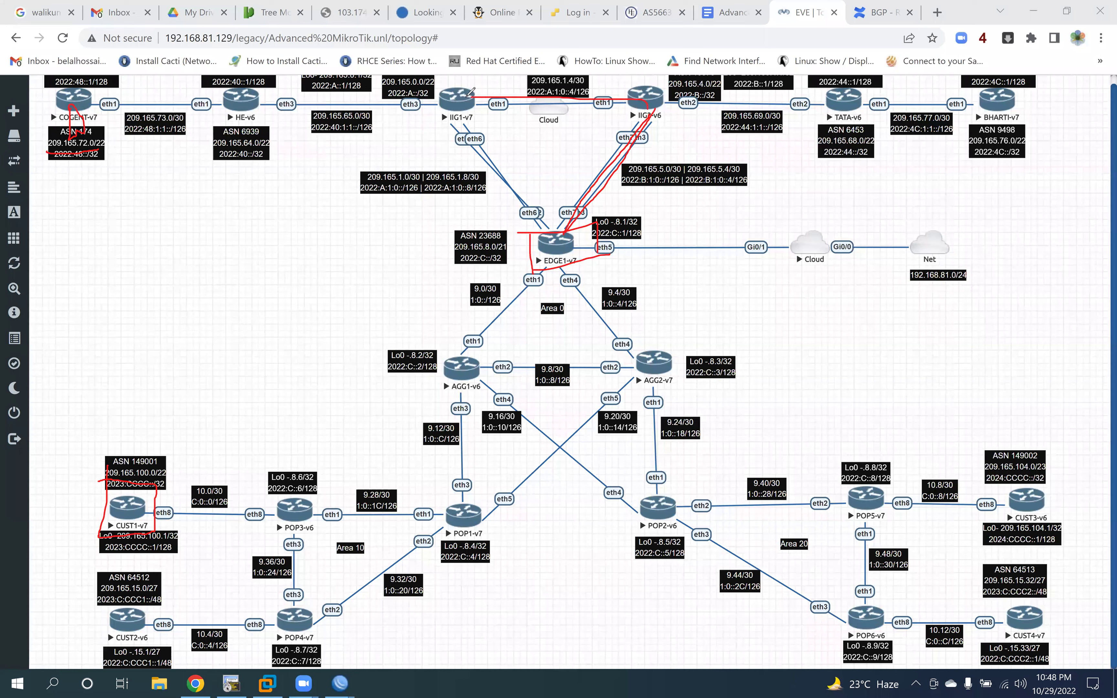
drag(338, 97, 81, 97)
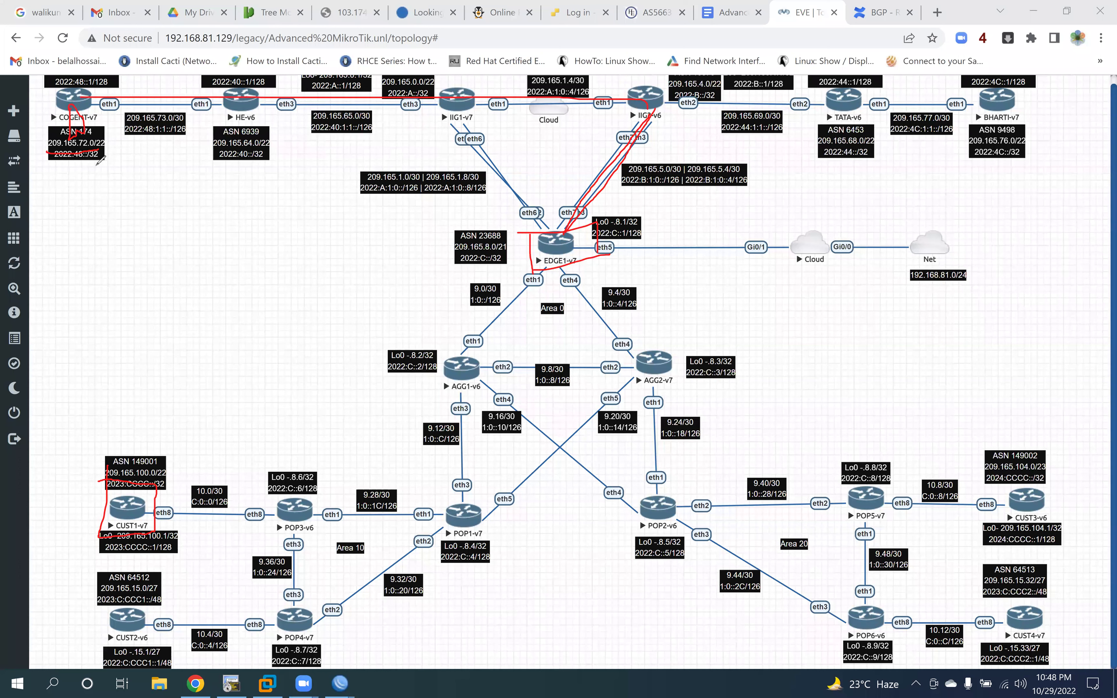
Step: Trace the direct path between EDGE1-v7 and COGENT-v7 through IIG1-v7, clear the annotations, and return to the LAB Manual
drag(453, 120, 548, 226)
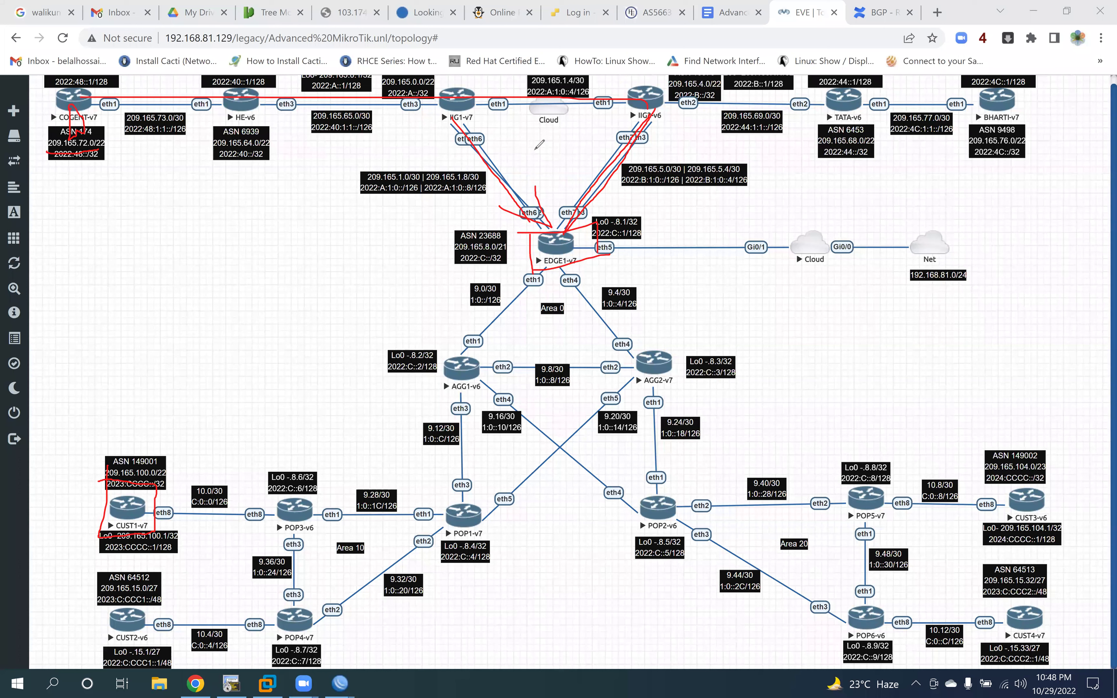
drag(458, 115, 553, 230)
mouse_move(549, 225)
mouse_down()
mouse_move(474, 126)
mouse_move(180, 103)
mouse_move(79, 108)
mouse_move(265, 109)
mouse_up()
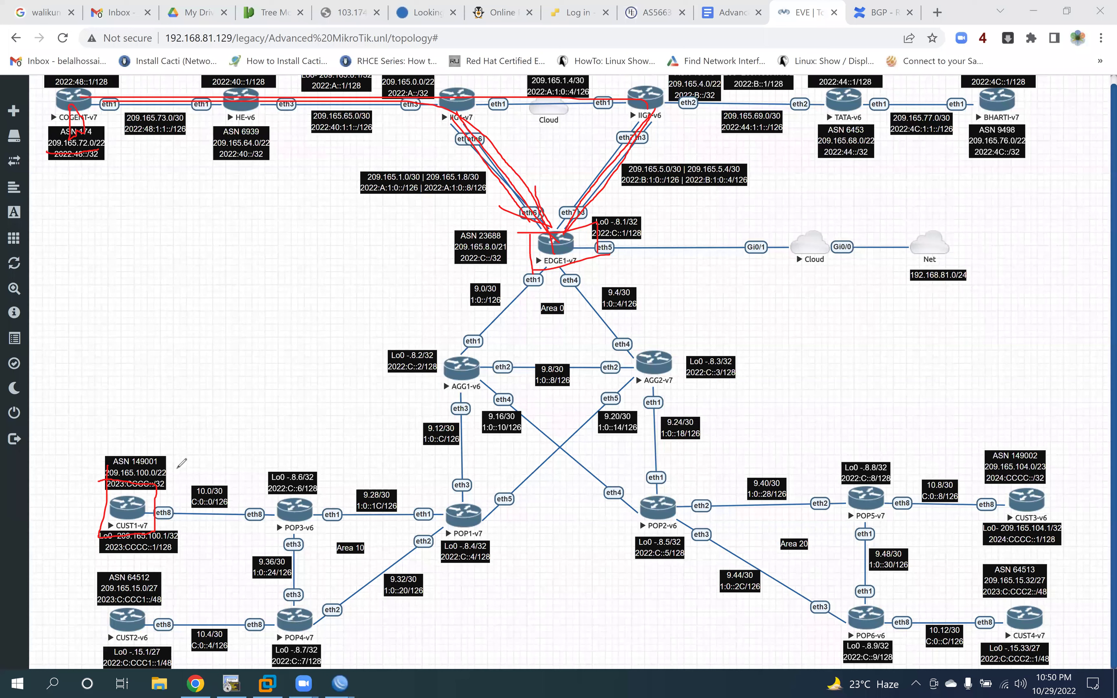
mouse_move(113, 464)
mouse_down()
mouse_move(96, 489)
mouse_move(180, 535)
mouse_move(176, 472)
mouse_move(95, 469)
mouse_up()
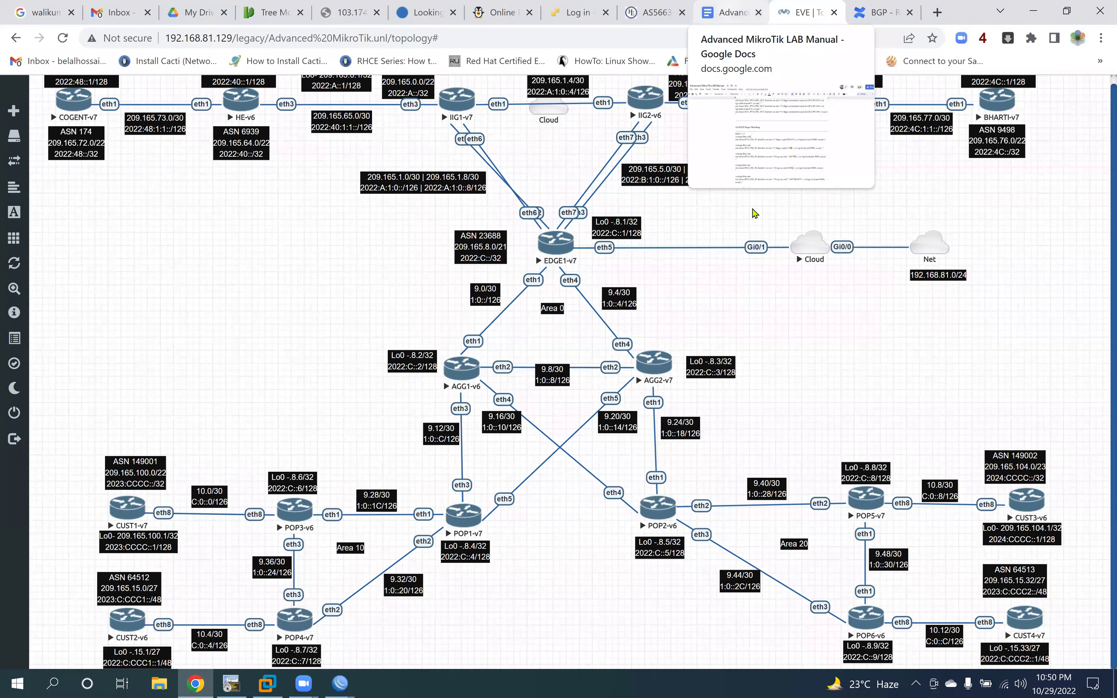
key(ctrl+shift+Tab)
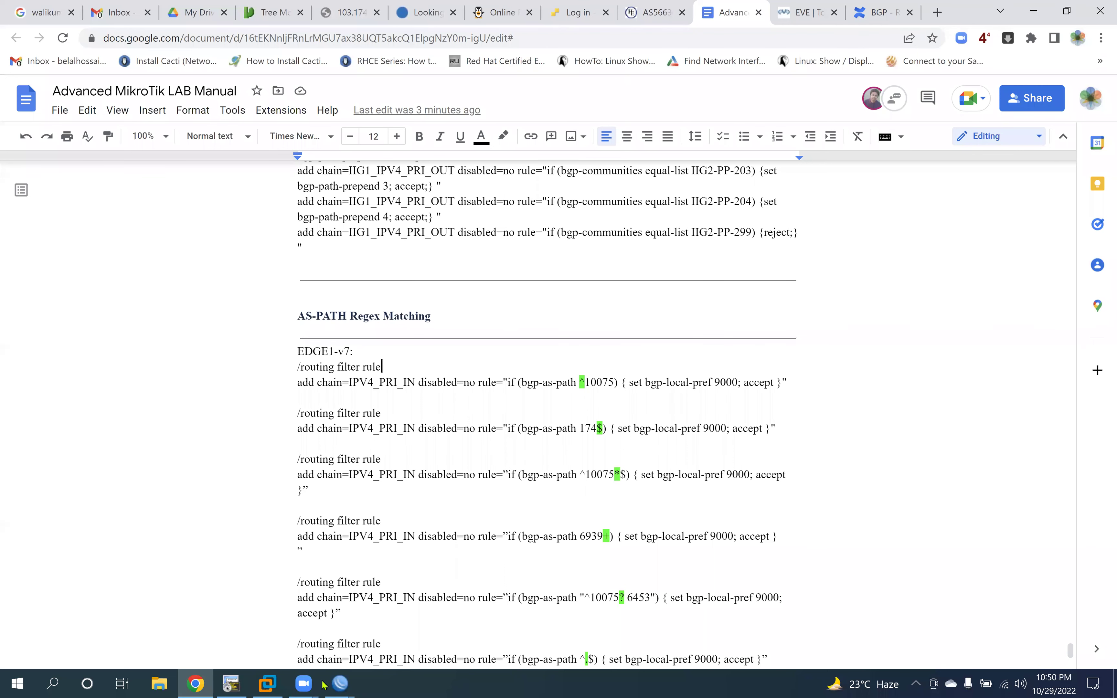
Step: Return to the EVE topology and highlight IIG2-v6 and EDGE1-v7 in turn to point out the two routers
click(805, 13)
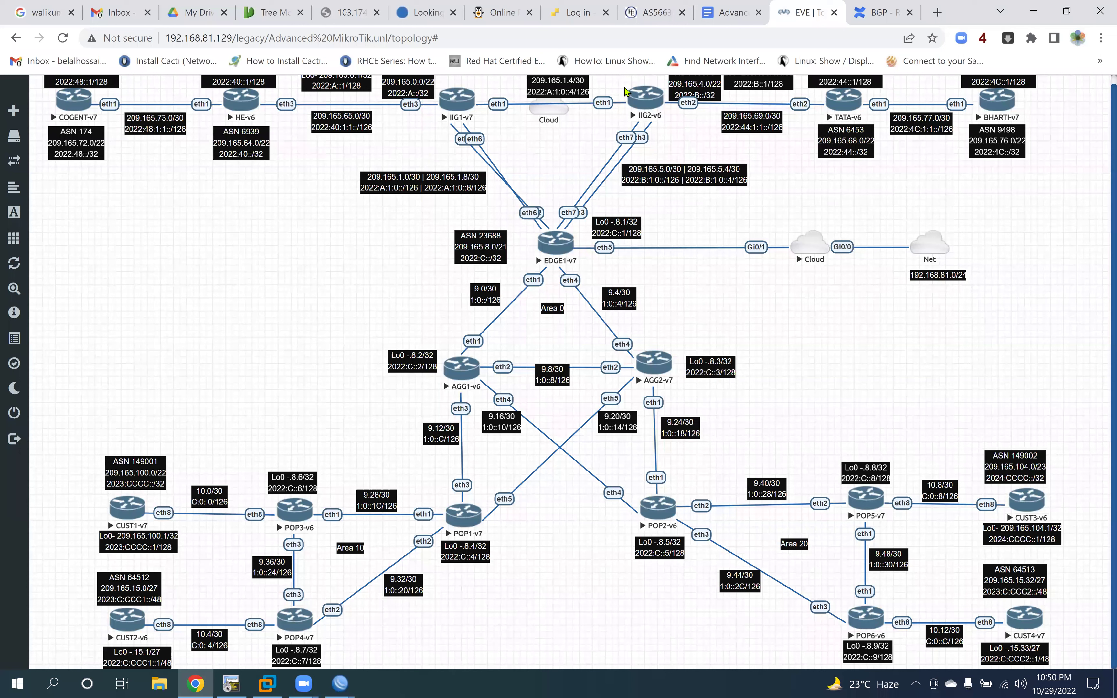
drag(614, 78, 679, 130)
drag(517, 228, 619, 276)
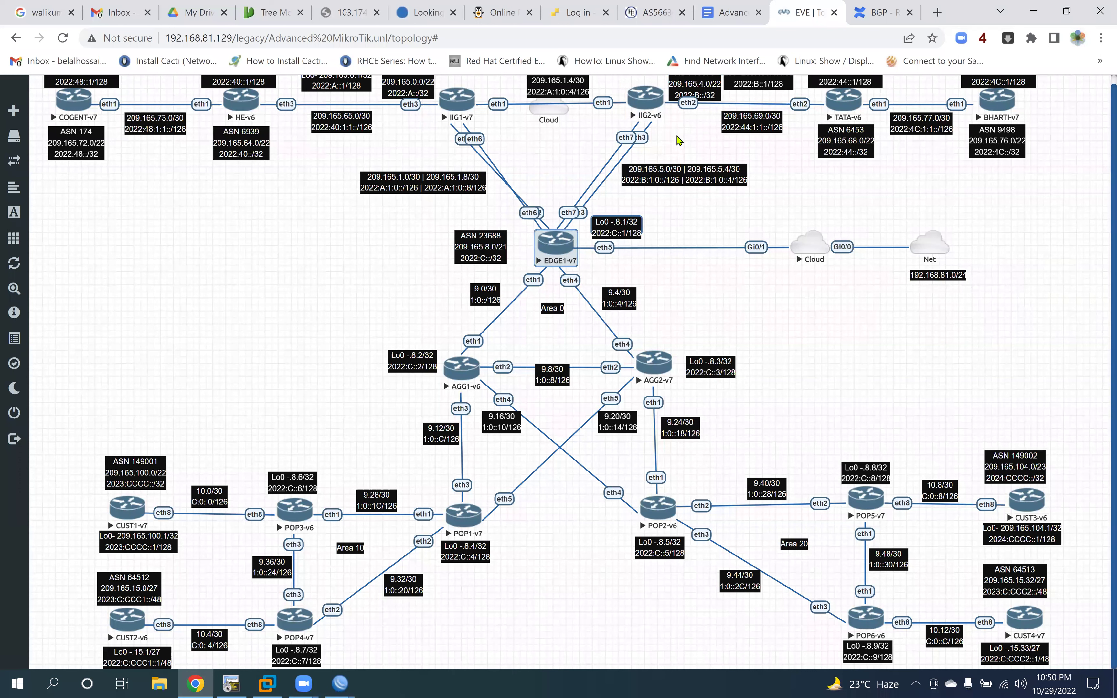
drag(678, 140, 621, 82)
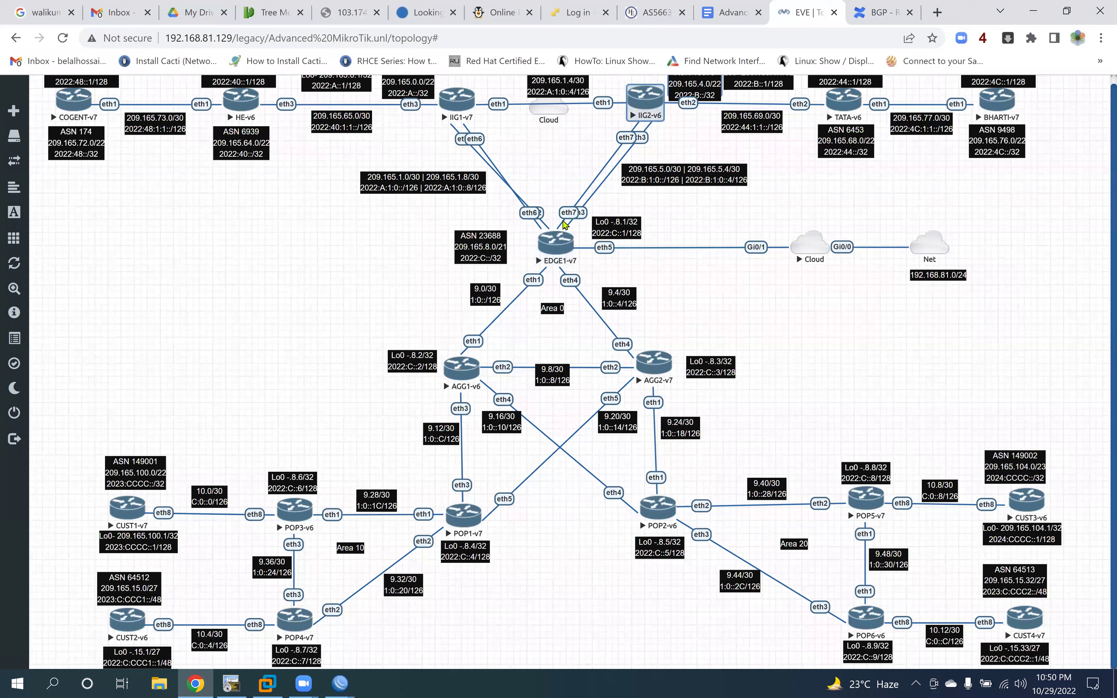
drag(600, 279, 519, 216)
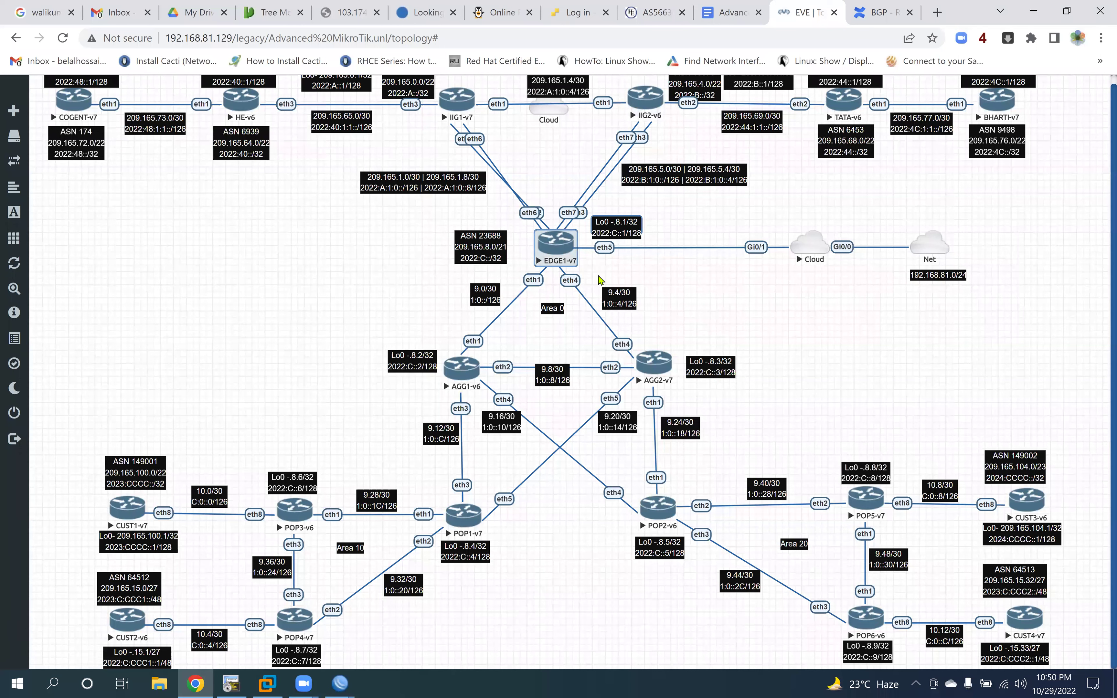
drag(615, 84, 669, 139)
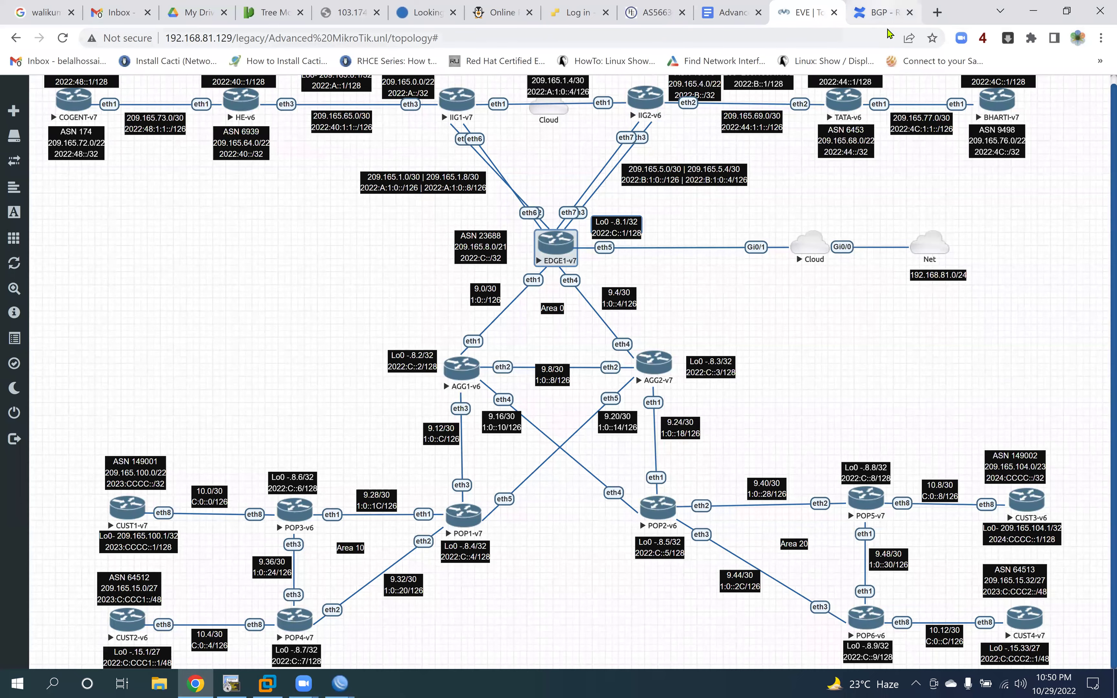
Step: Open the MikroTik BGP help page and skim from the template parameters through best-path selection and VPLS to the VPN properties
click(879, 13)
scroll(565, 319, down, 1)
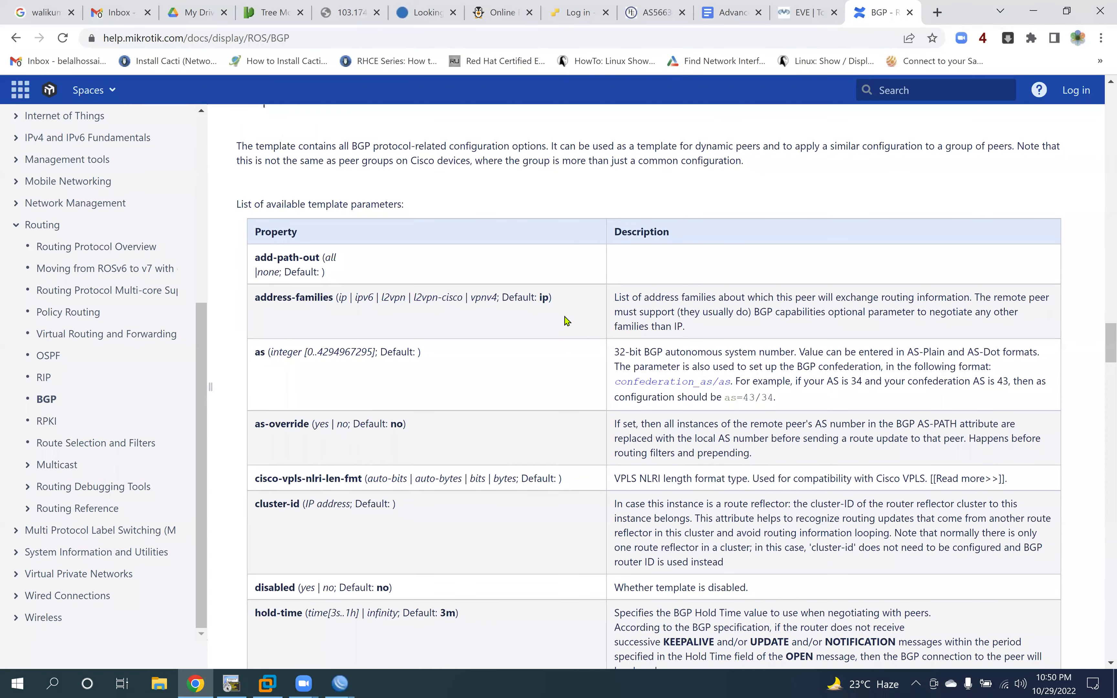
scroll(566, 320, down, 10)
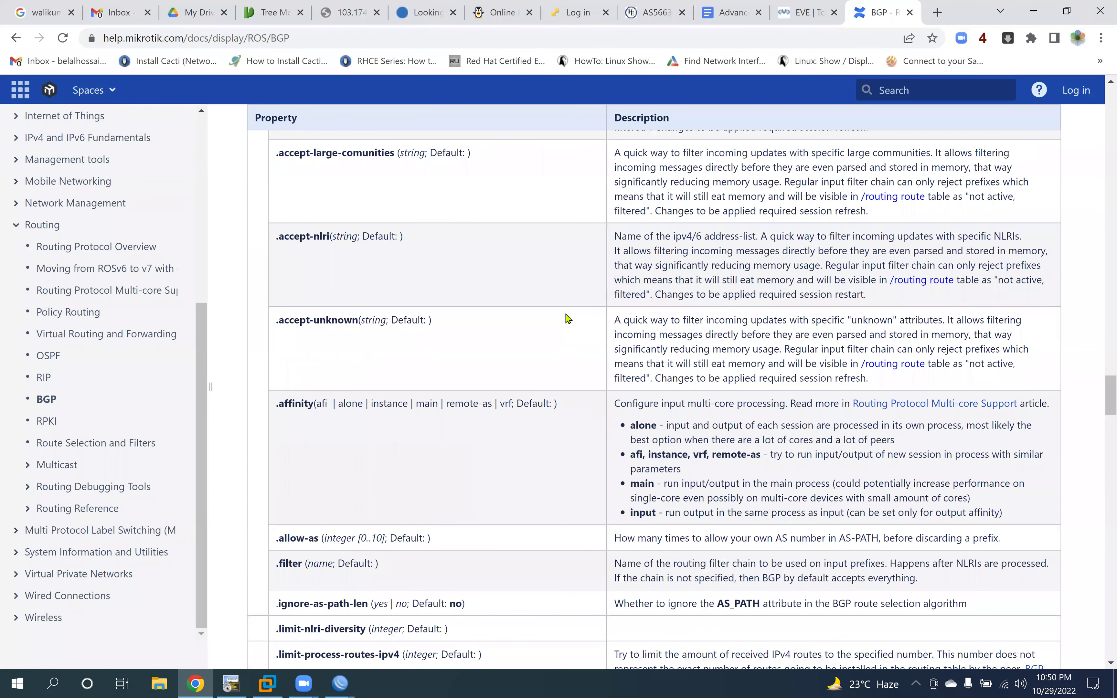
scroll(567, 319, down, 15)
scroll(566, 312, down, 15)
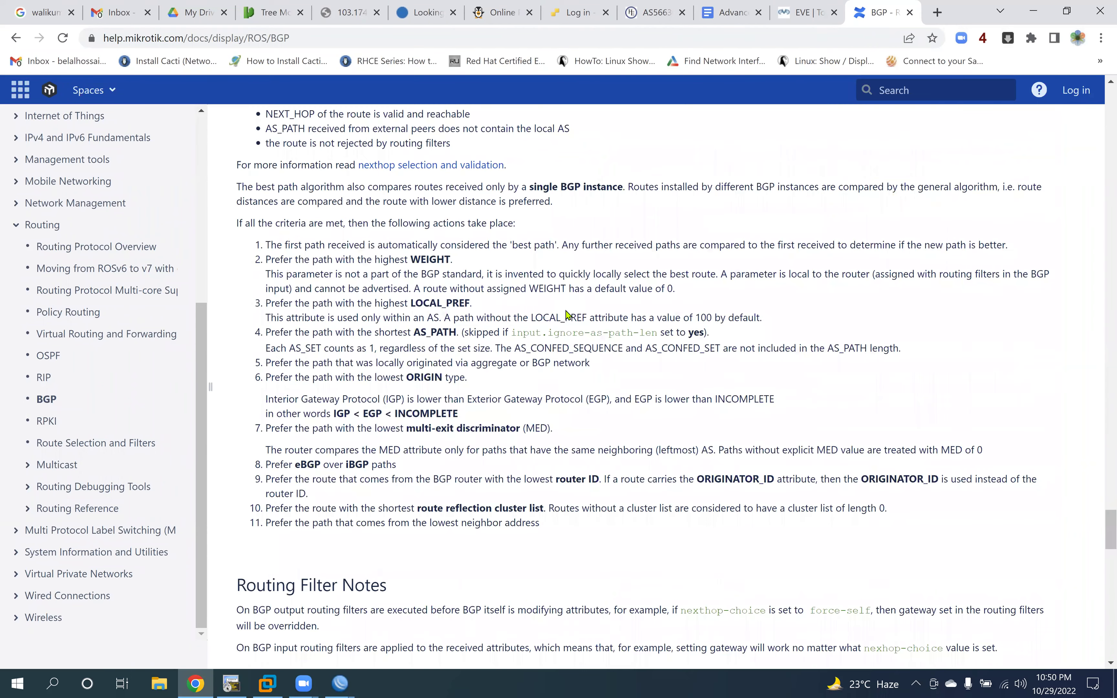
scroll(566, 314, down, 10)
scroll(567, 313, up, 2)
scroll(565, 313, down, 6)
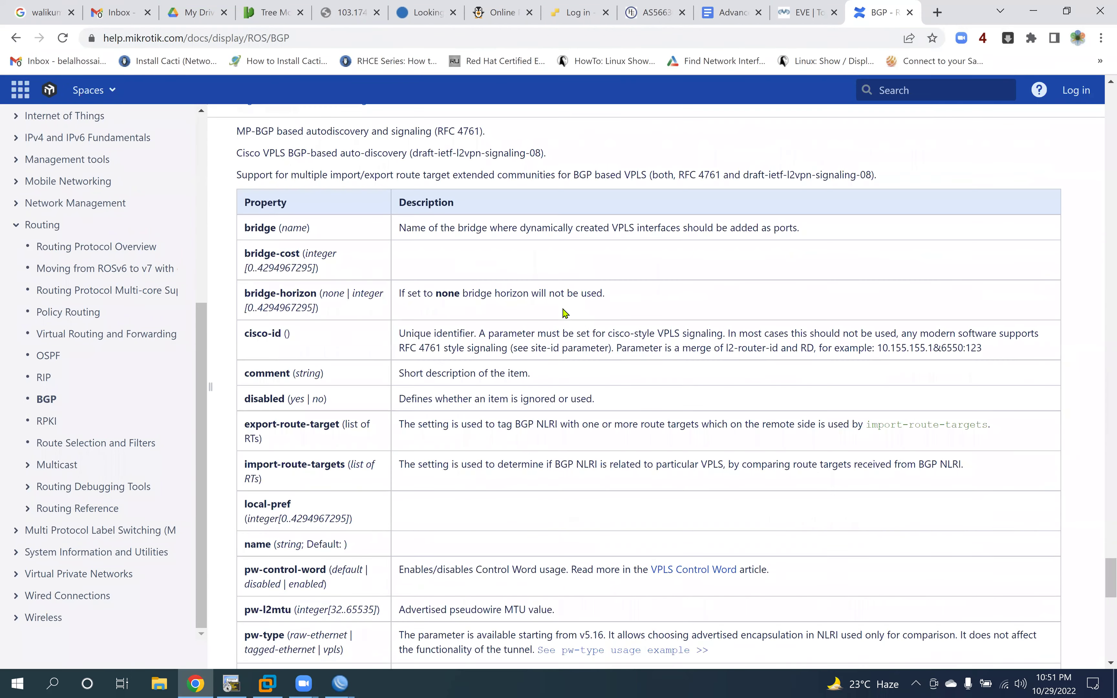
scroll(565, 313, down, 7)
scroll(565, 314, down, 10)
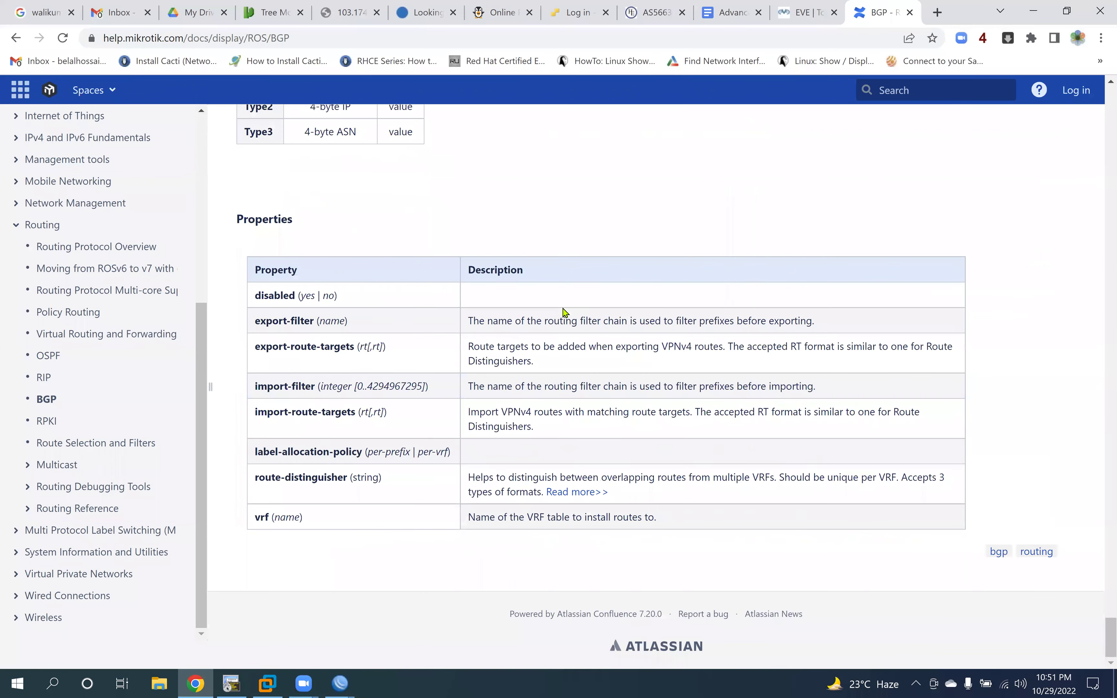
Step: Skim back through the BGP help page from the VPN properties to the table of contents and Summary
scroll(561, 310, up, 11)
scroll(562, 310, up, 15)
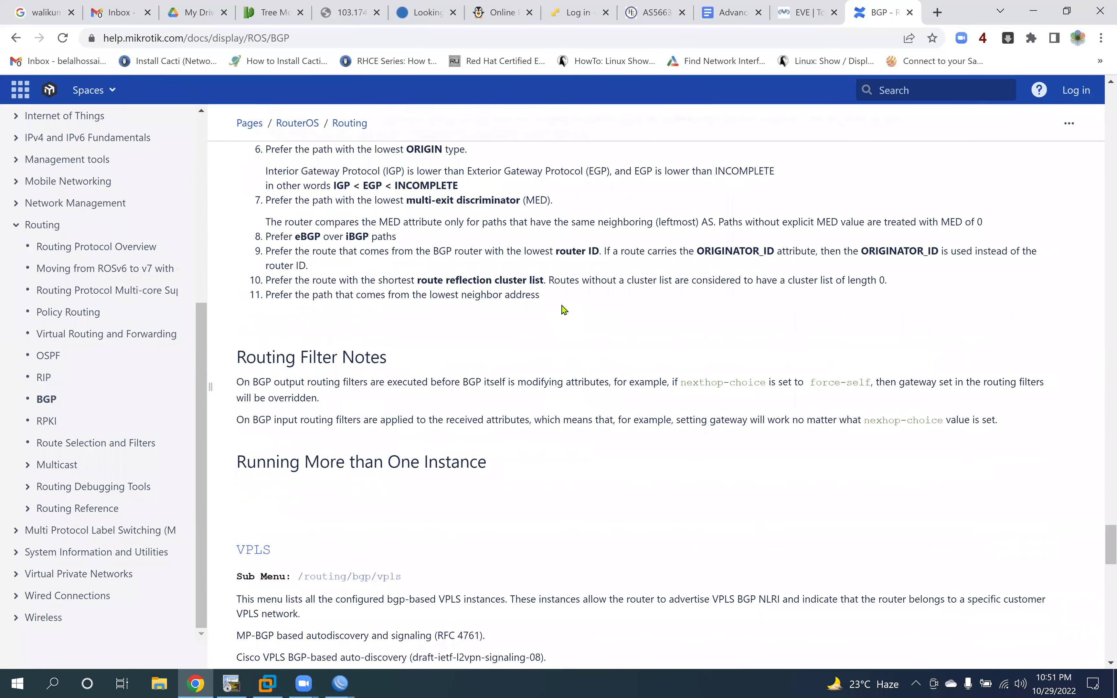
scroll(563, 308, up, 5)
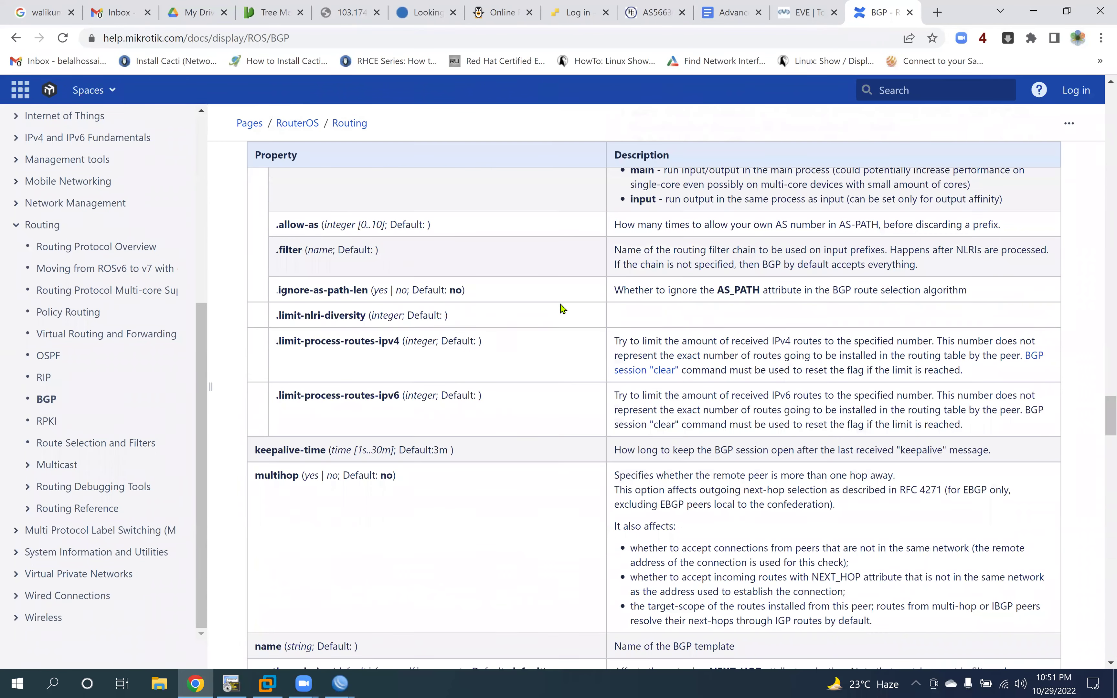
scroll(563, 308, up, 5)
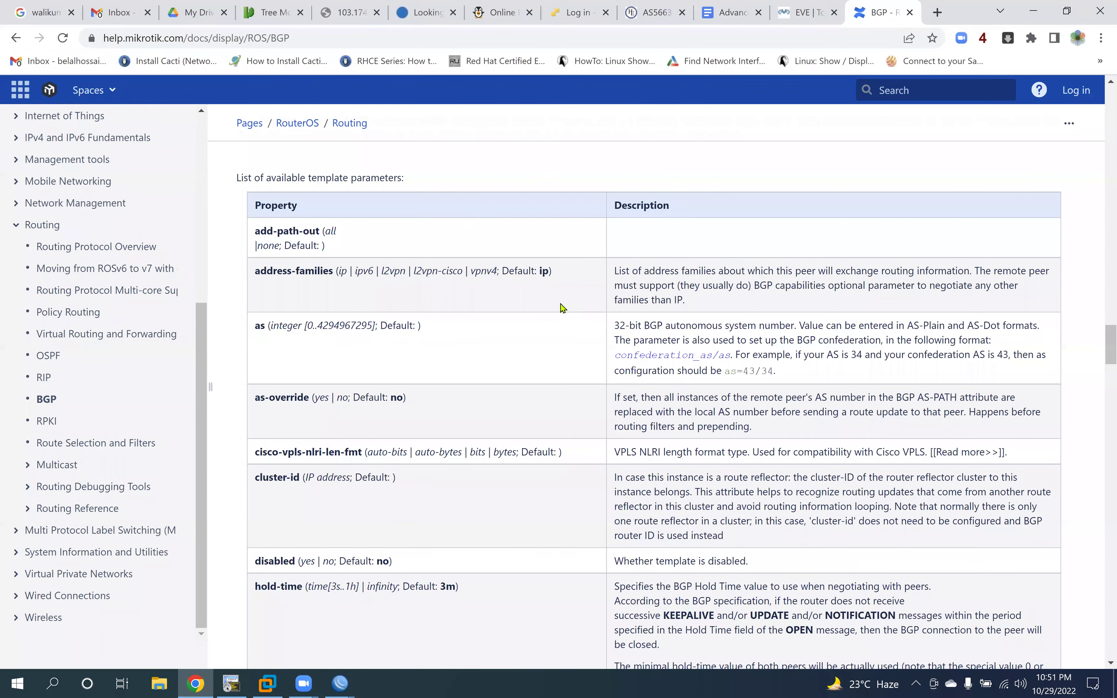
scroll(560, 304, up, 10)
scroll(562, 307, up, 20)
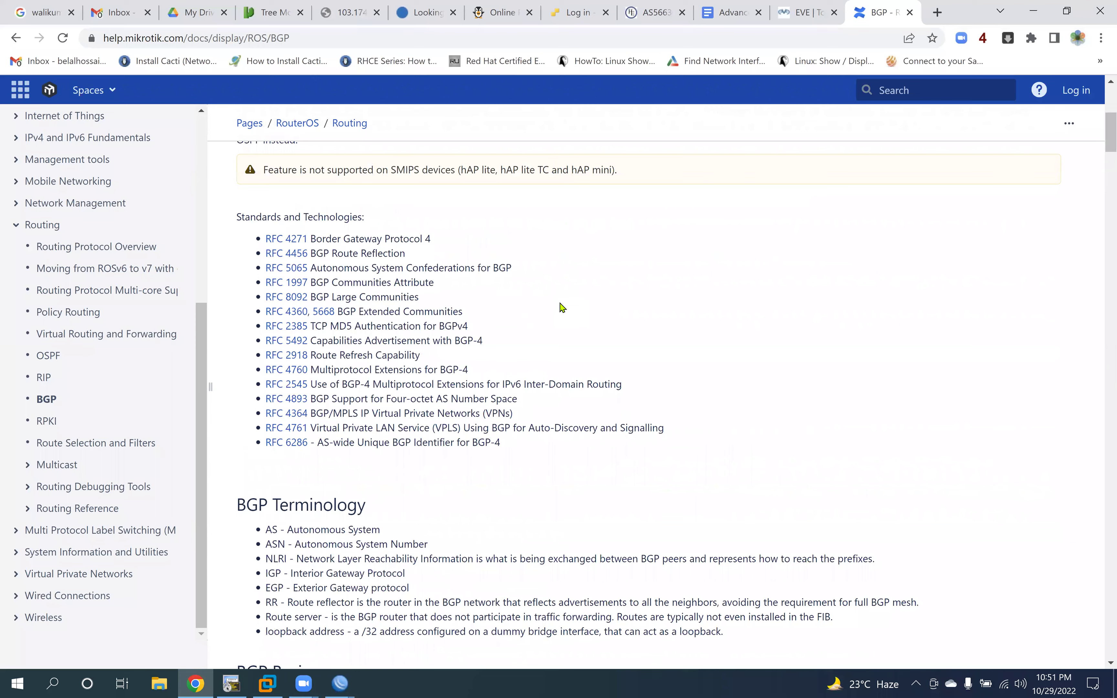
scroll(562, 307, up, 8)
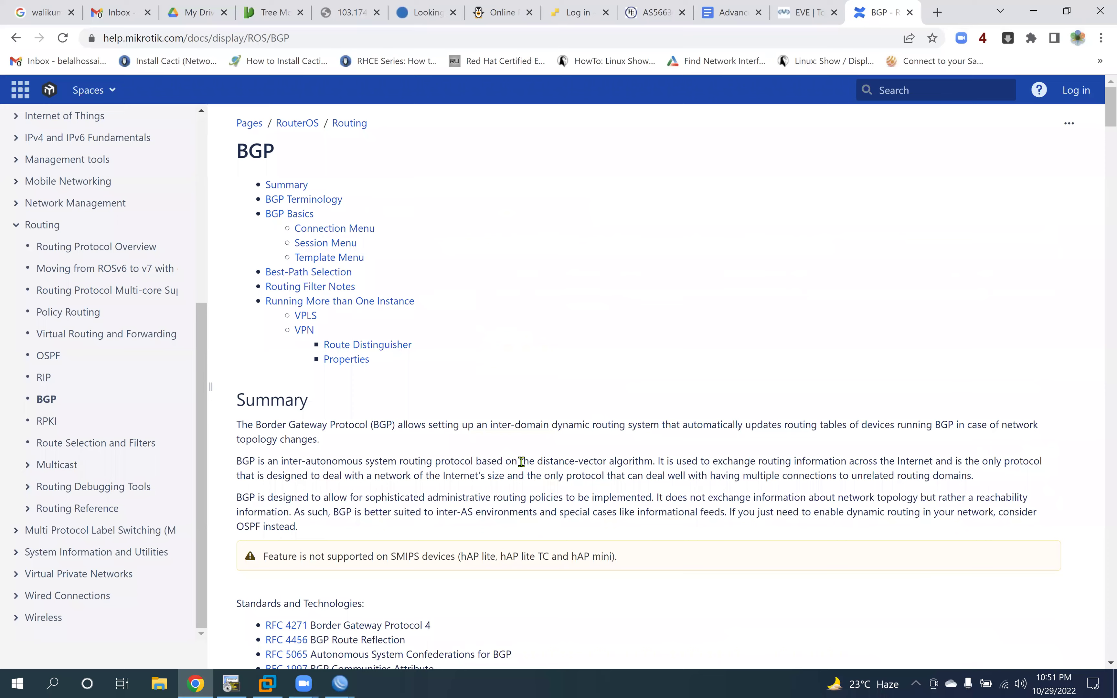
Step: Examine the BGP terminology, BGP Basics and the Connection Menu's local and remote parameters on the help page
scroll(521, 461, down, 10)
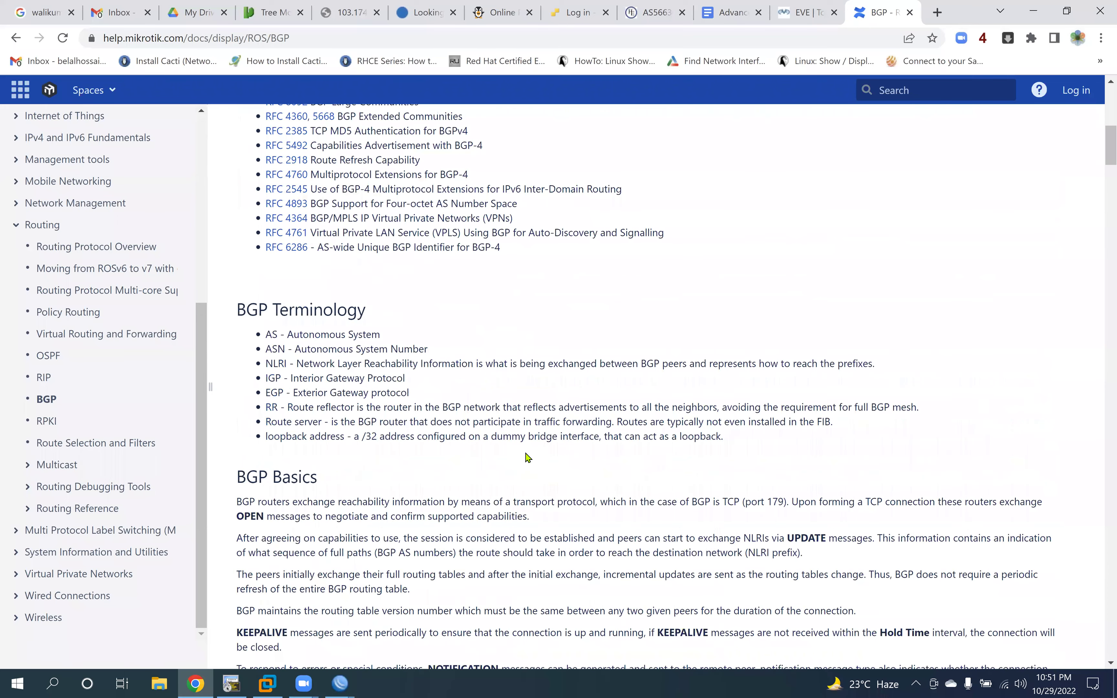
scroll(528, 457, down, 4)
scroll(529, 459, down, 7)
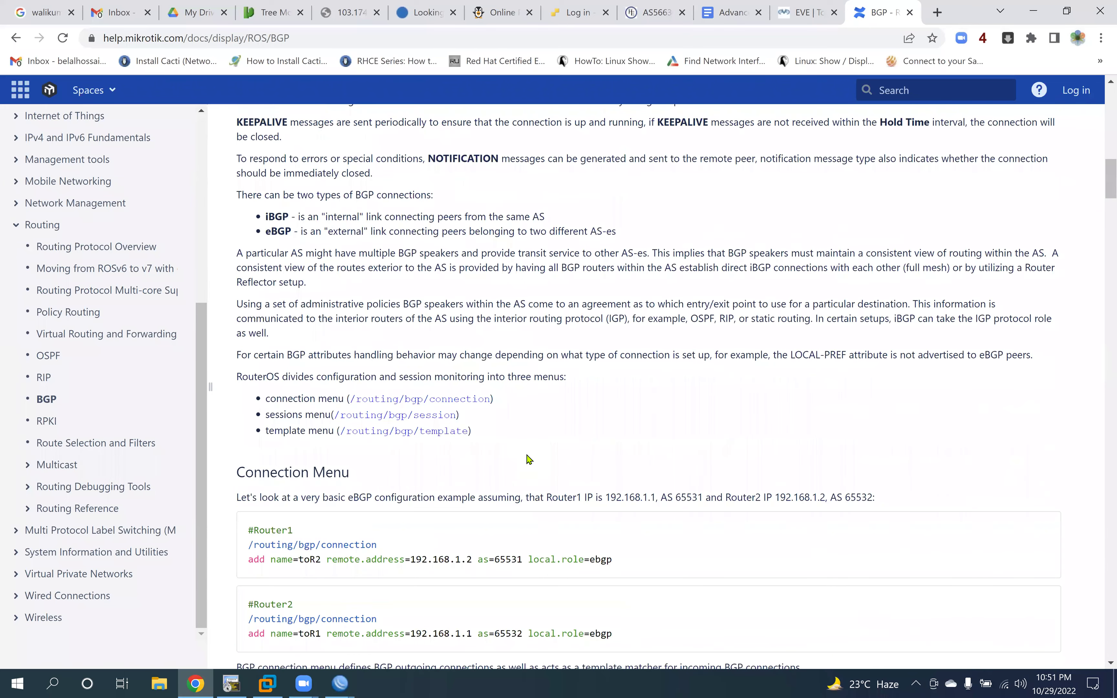
scroll(529, 459, down, 6)
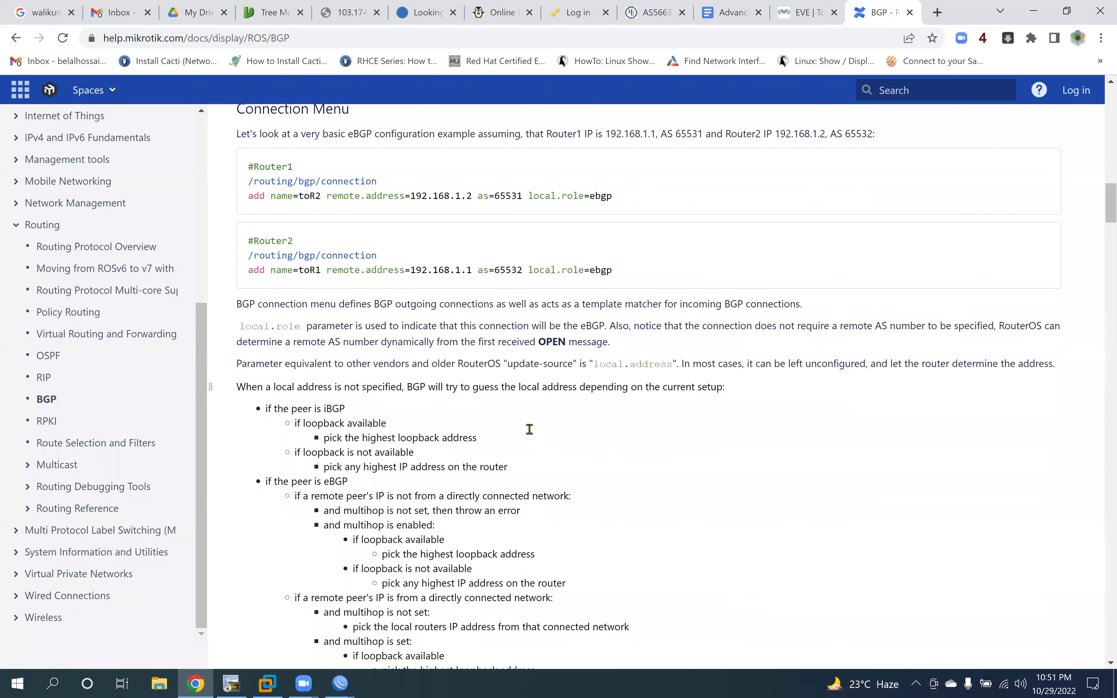
scroll(533, 431, down, 4)
scroll(532, 433, down, 4)
scroll(532, 434, down, 1)
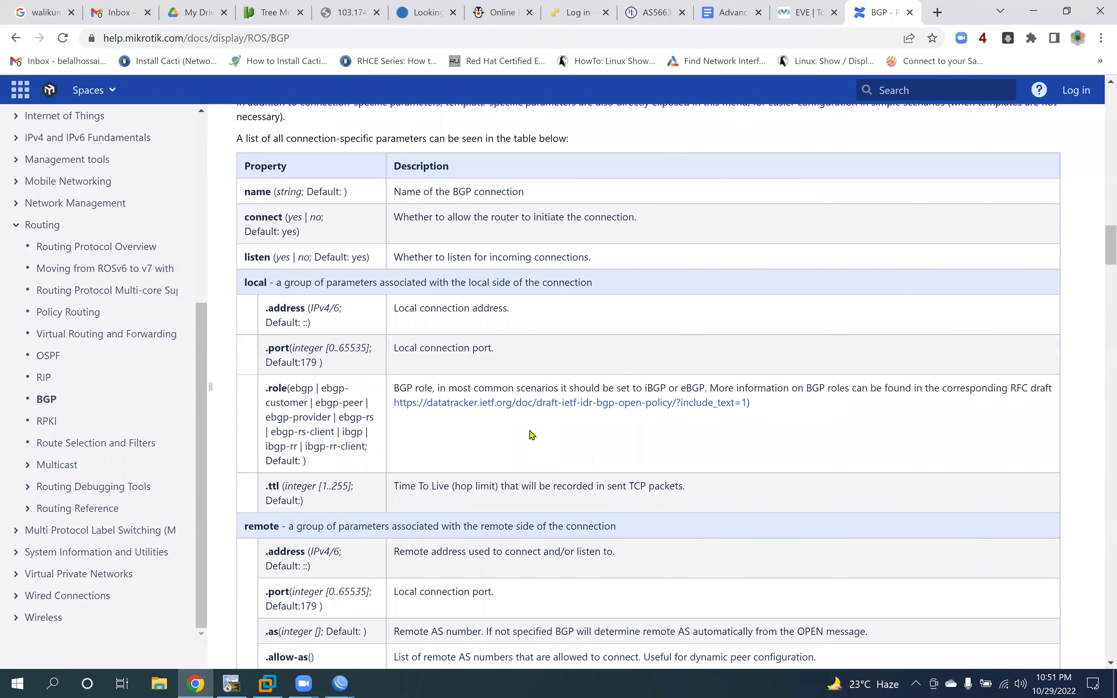
scroll(532, 434, down, 1)
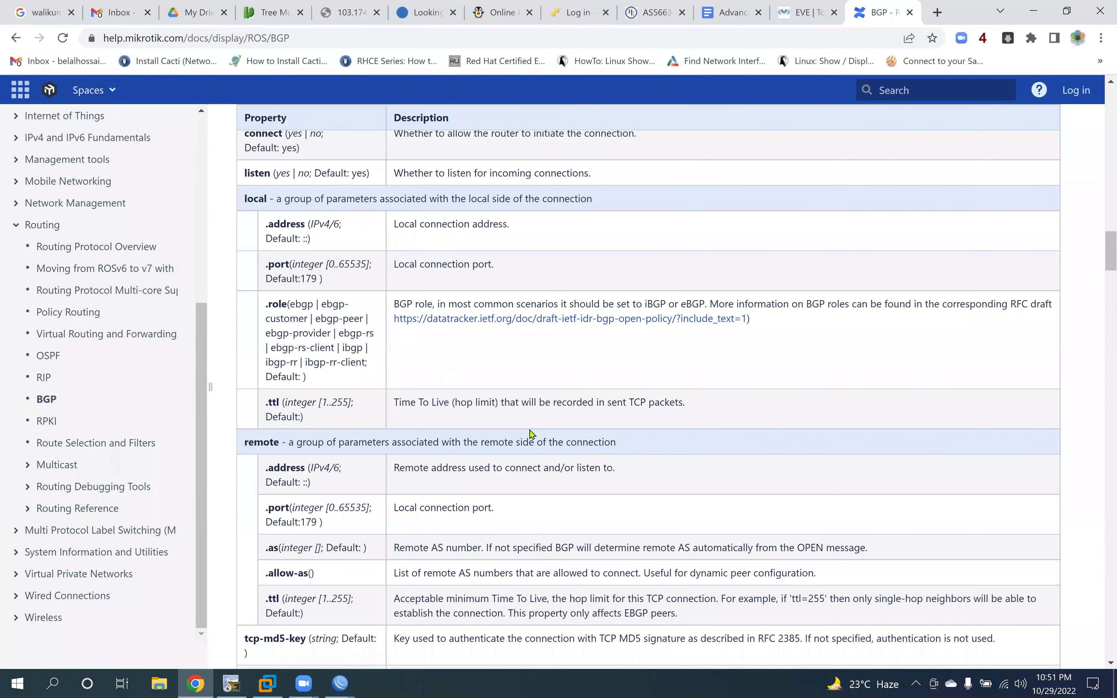
scroll(531, 432, down, 5)
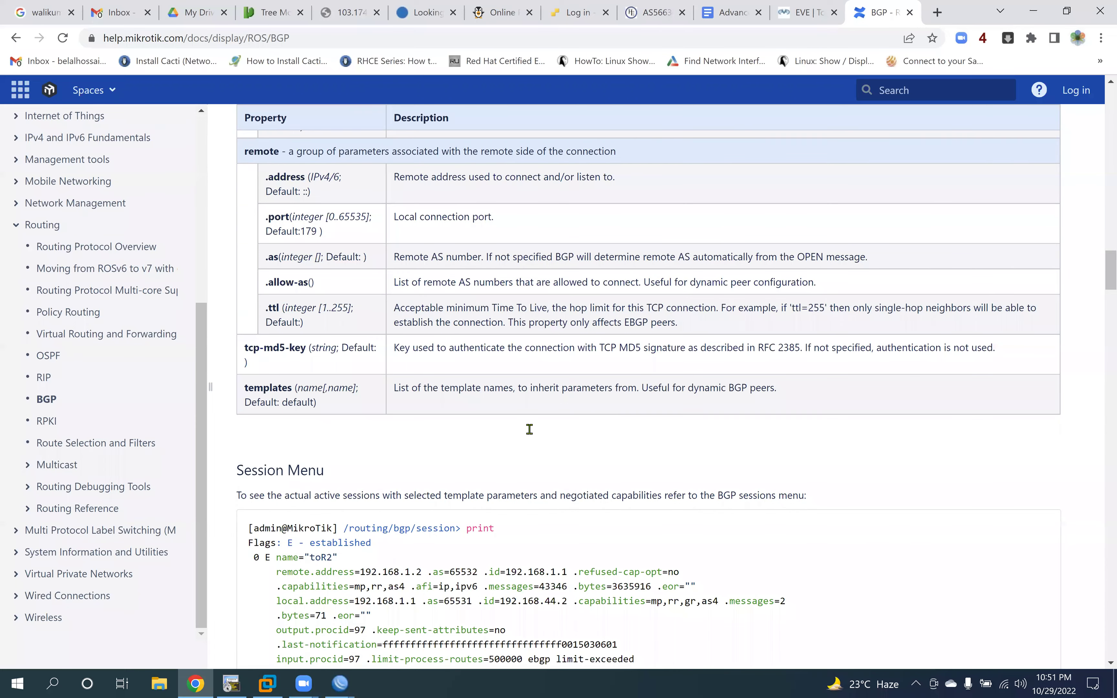
Step: Examine the Session Menu commands and the Template Menu parameters, continuing to the Best-Path Selection rules
scroll(530, 430, down, 6)
scroll(531, 432, down, 1)
scroll(529, 434, down, 13)
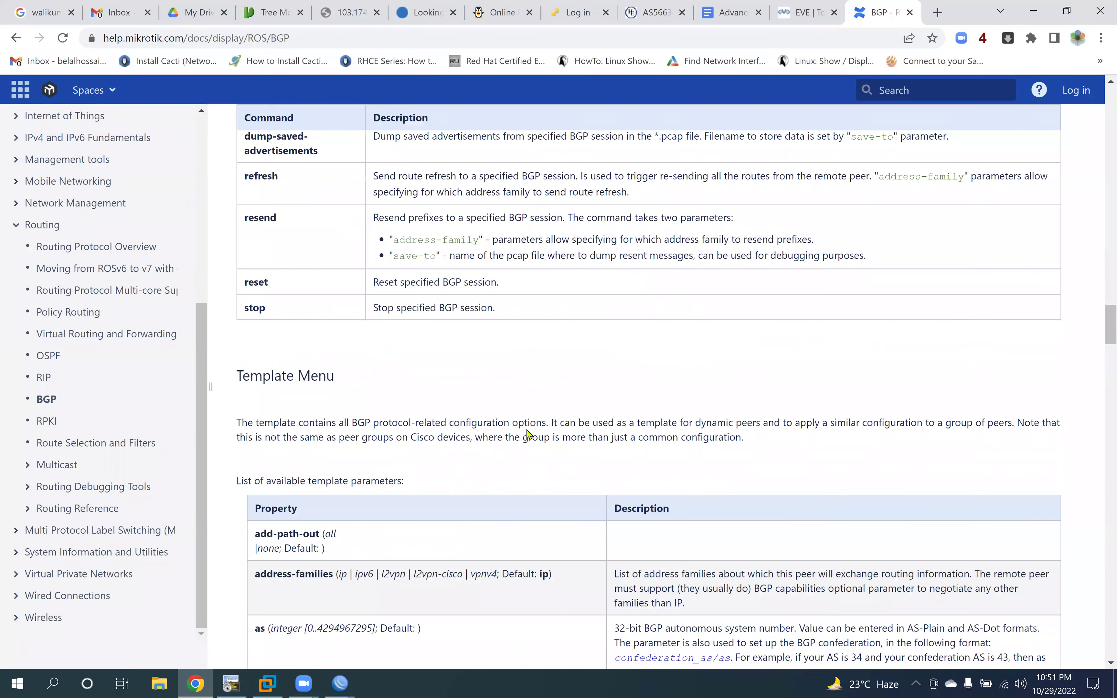
scroll(529, 434, down, 15)
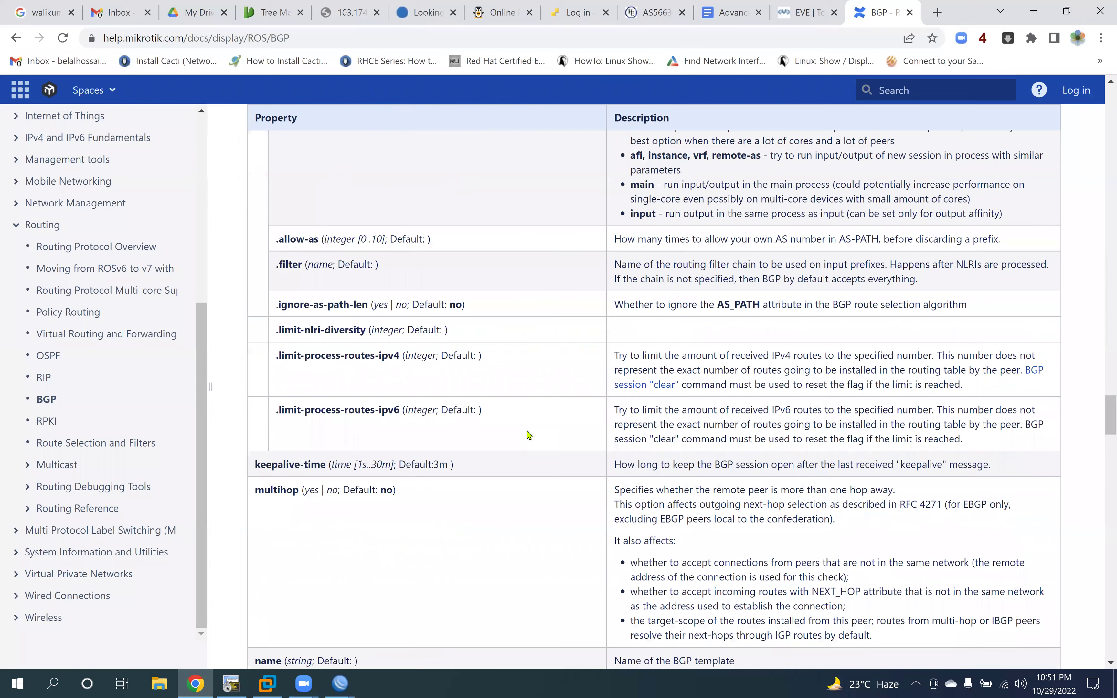
scroll(529, 434, down, 9)
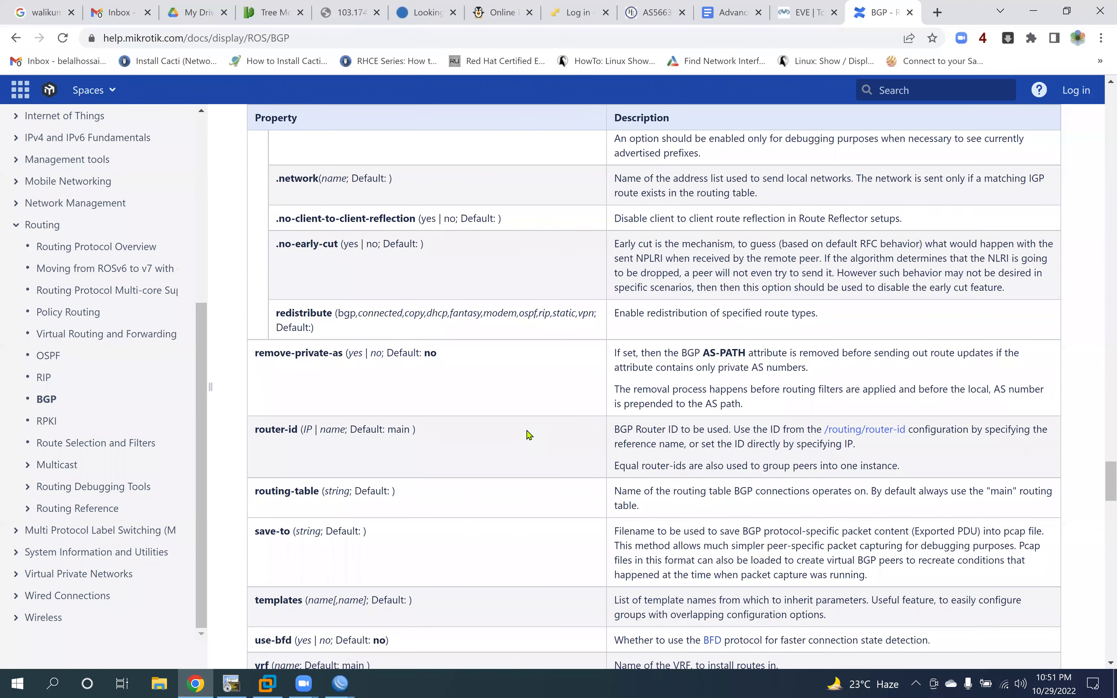
scroll(528, 431, down, 5)
scroll(529, 424, down, 3)
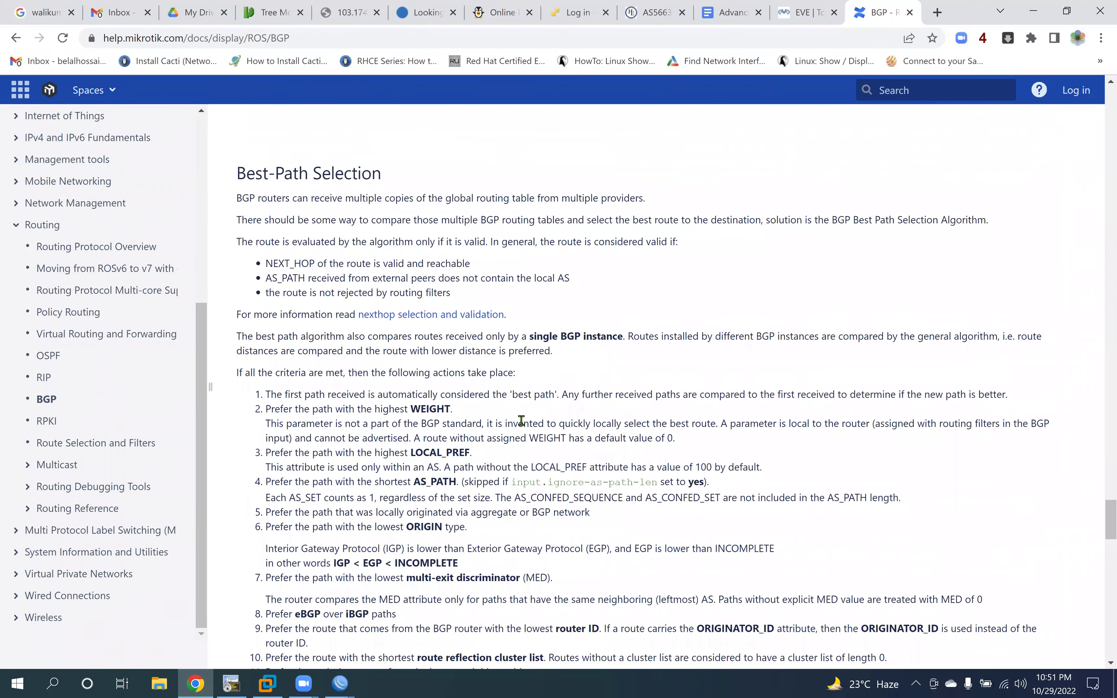
Step: Examine the Routing Filter Notes, the VPLS properties and the VPN route distinguisher formats on the help page
scroll(521, 421, down, 2)
scroll(521, 421, down, 7)
scroll(521, 424, up, 1)
scroll(521, 426, down, 1)
scroll(522, 424, up, 3)
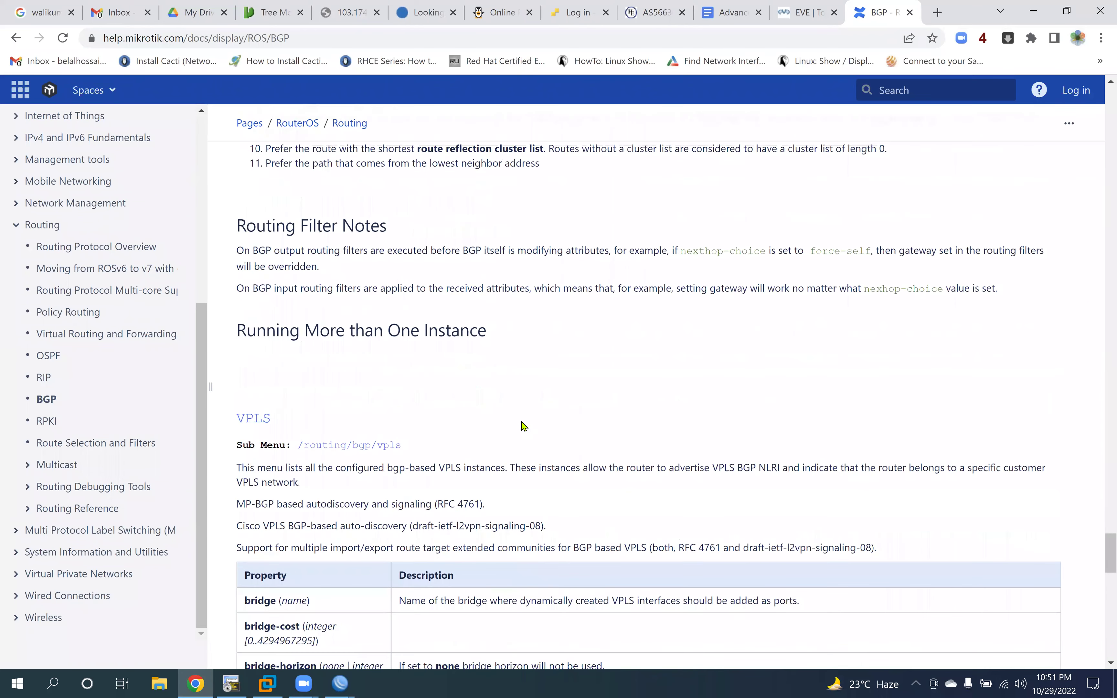
scroll(522, 422, down, 10)
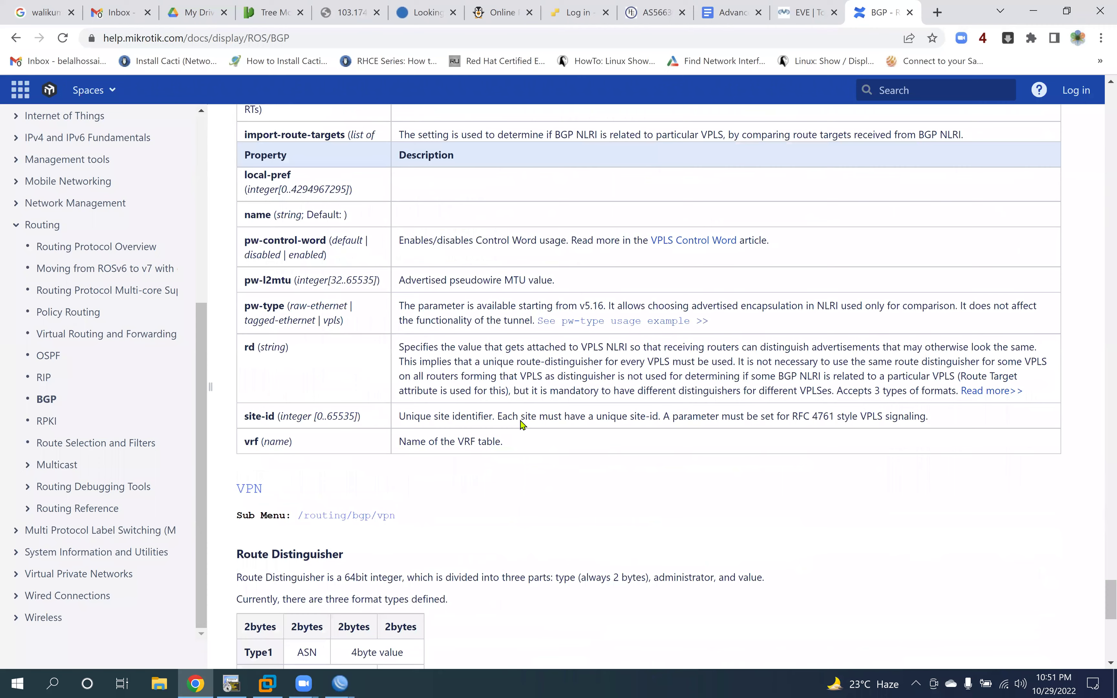
scroll(520, 421, down, 1)
scroll(521, 426, down, 7)
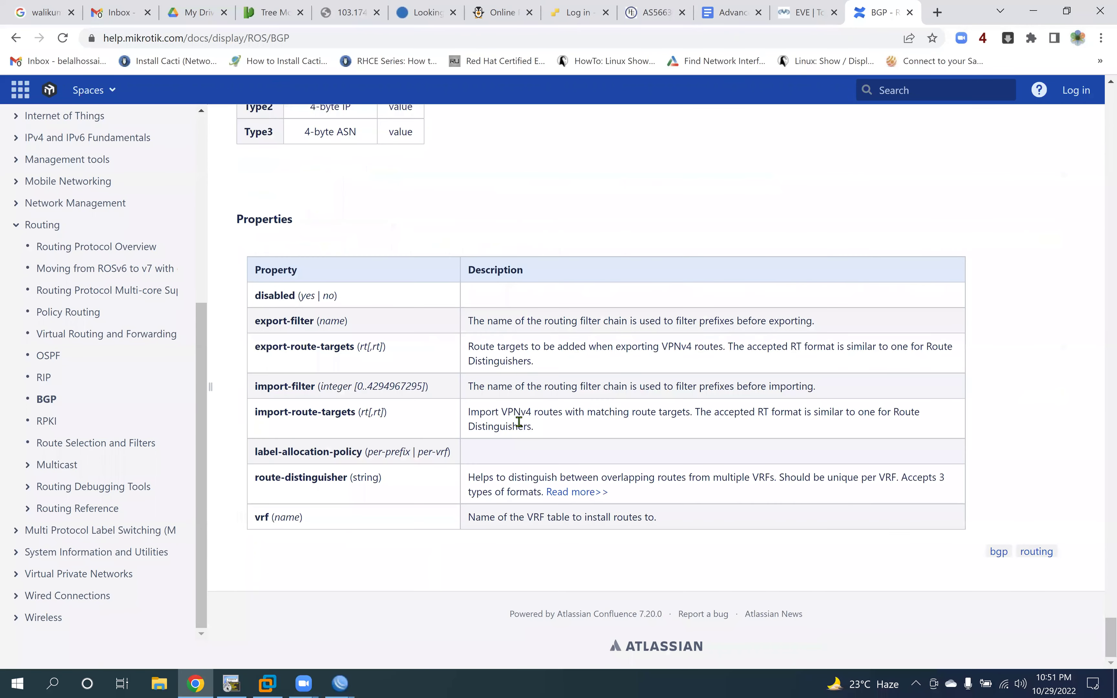
scroll(519, 421, up, 5)
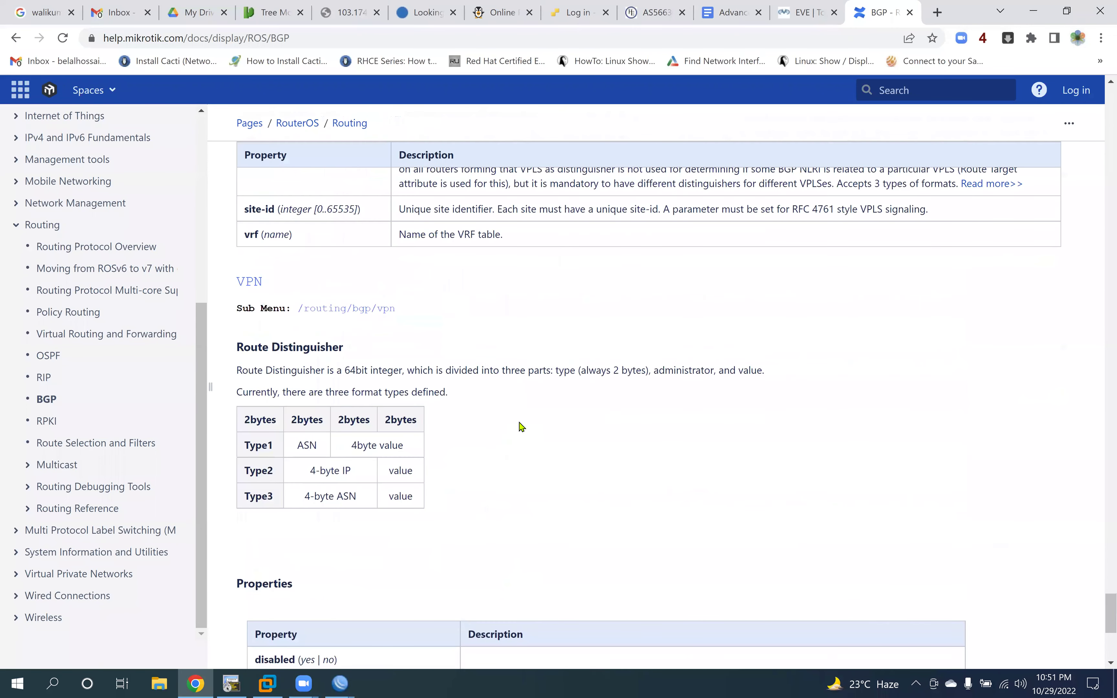
scroll(519, 426, up, 1)
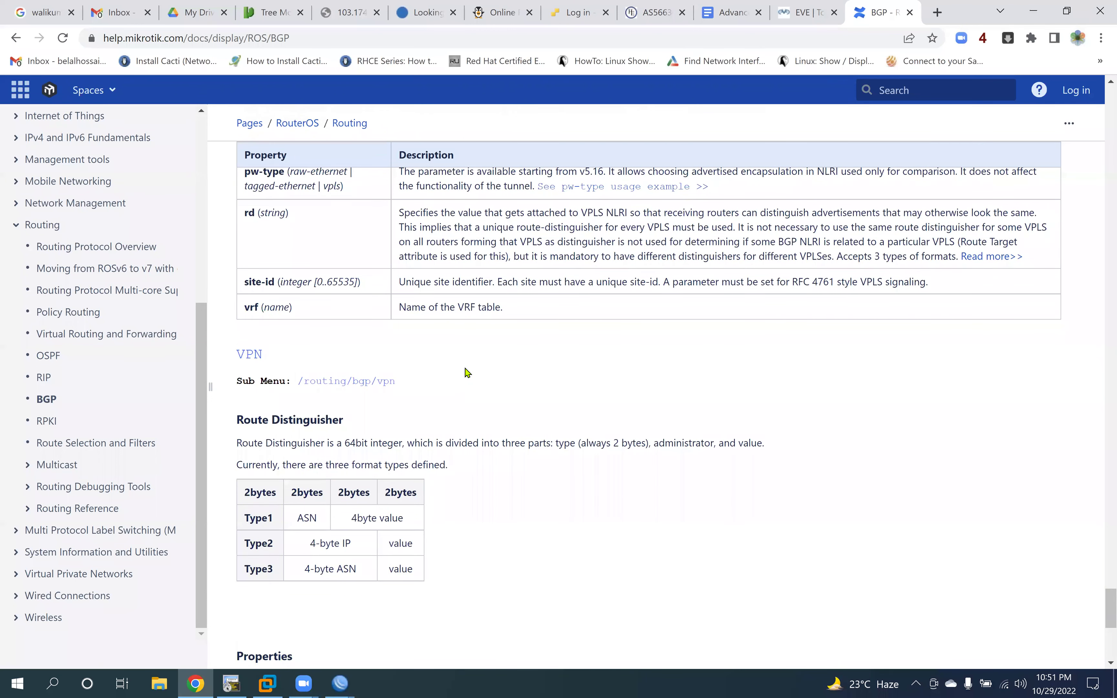
Step: Review the help page backwards from the VPLS section past best-path selection and the template parameters to the session commands
scroll(467, 372, up, 8)
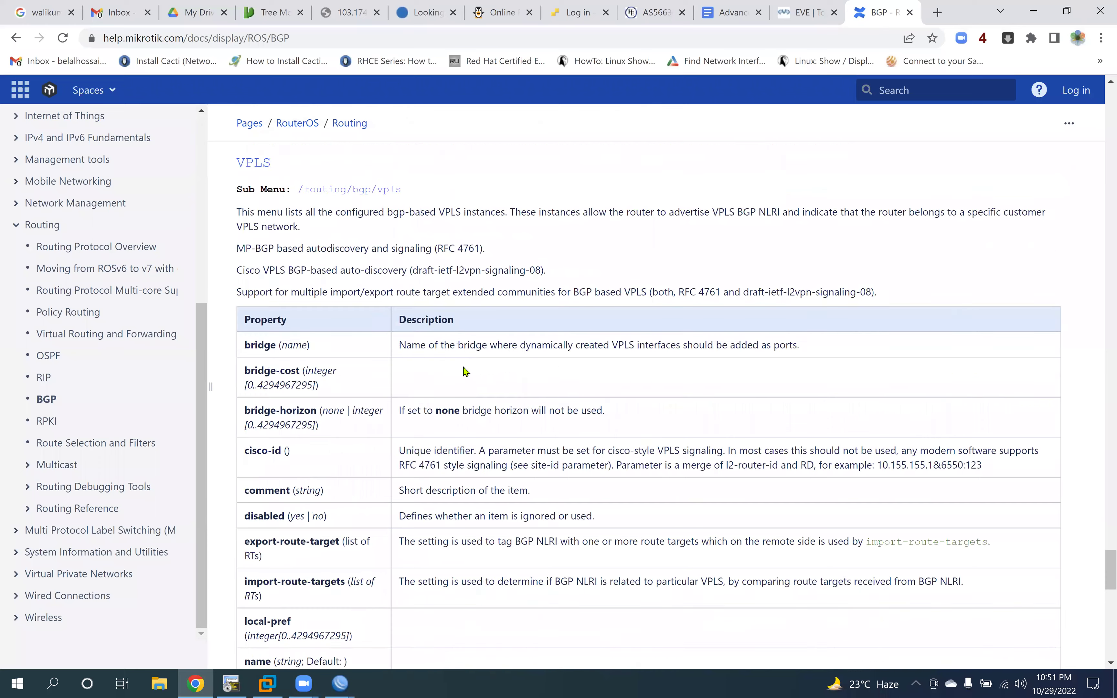
scroll(465, 372, up, 2)
scroll(466, 371, up, 6)
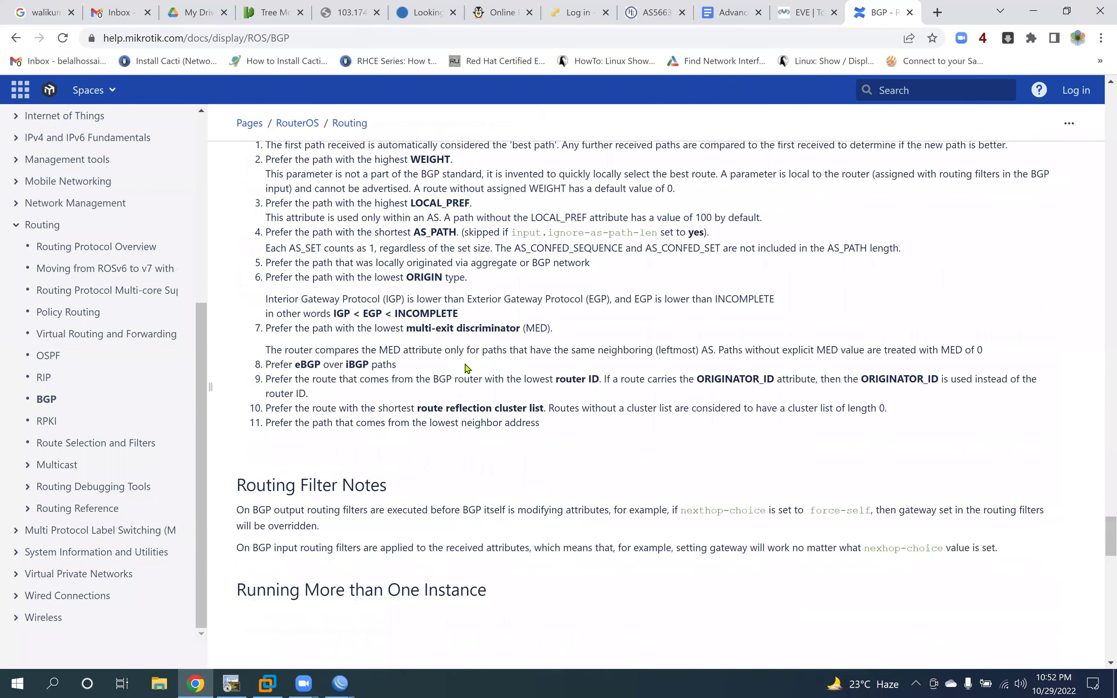
scroll(466, 368, up, 15)
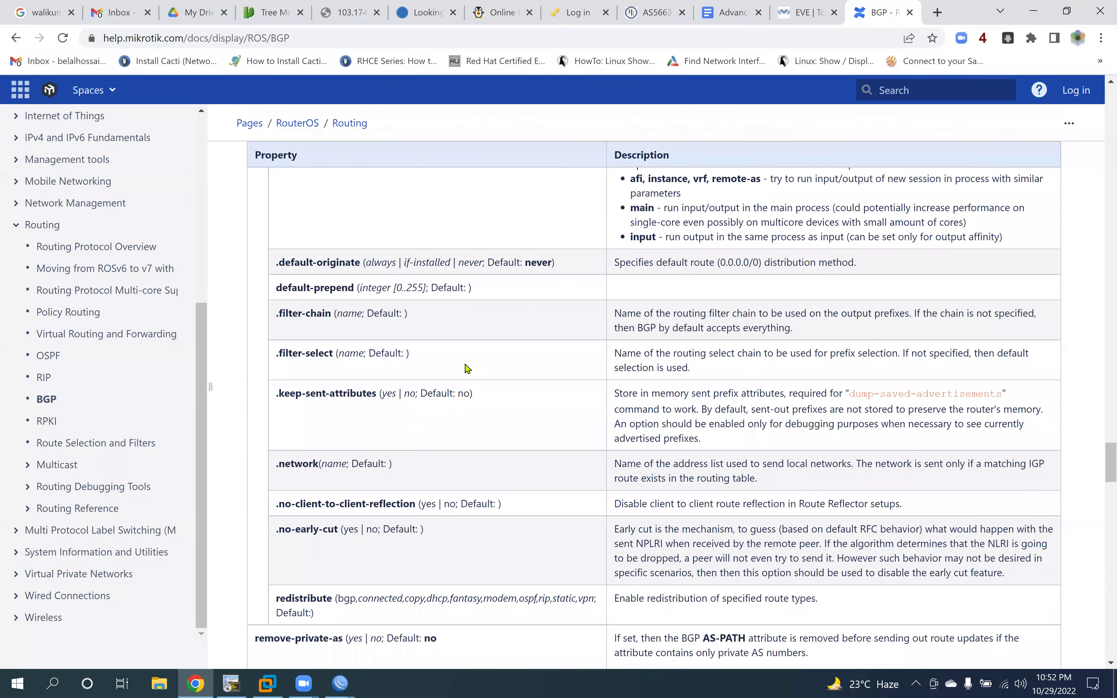
scroll(467, 368, up, 6)
scroll(469, 368, up, 9)
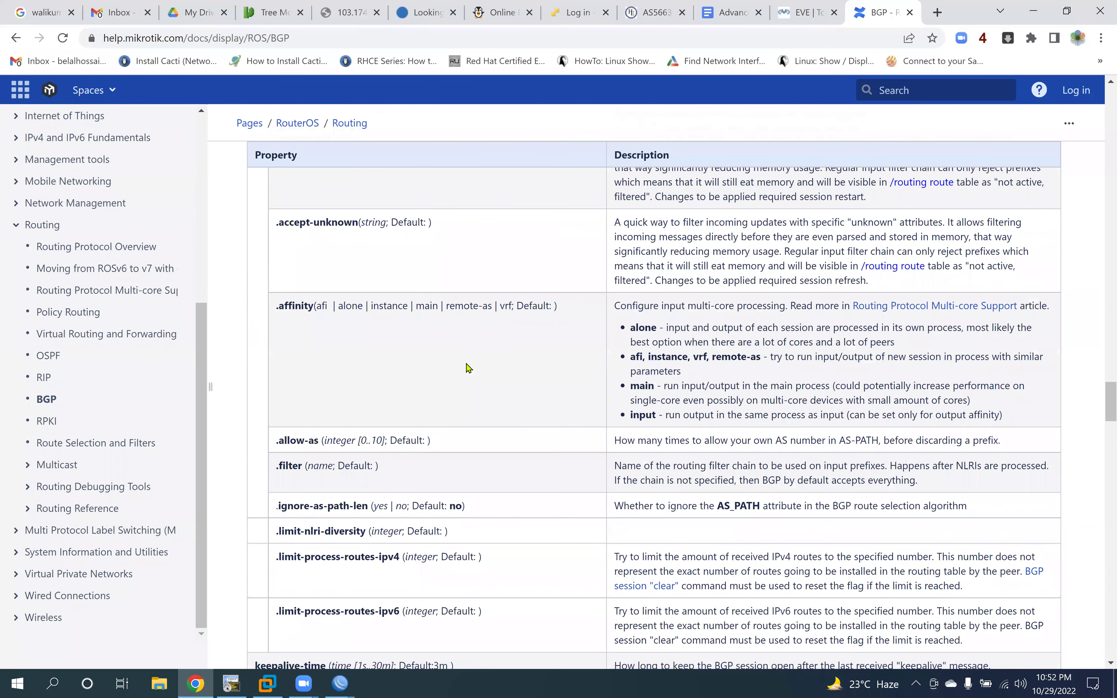
scroll(468, 368, up, 7)
scroll(468, 368, up, 15)
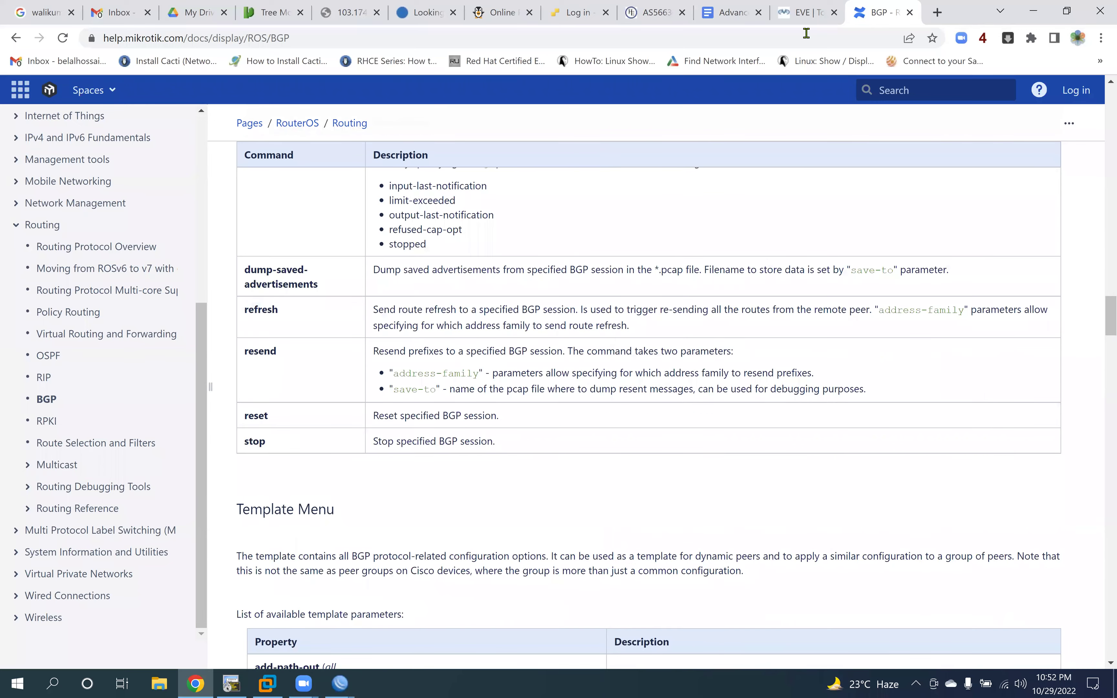
Step: Open the Route Selection and Filters reference linked at the end of the lab manual and go to its AS-PATH Regexp Matching section
click(731, 13)
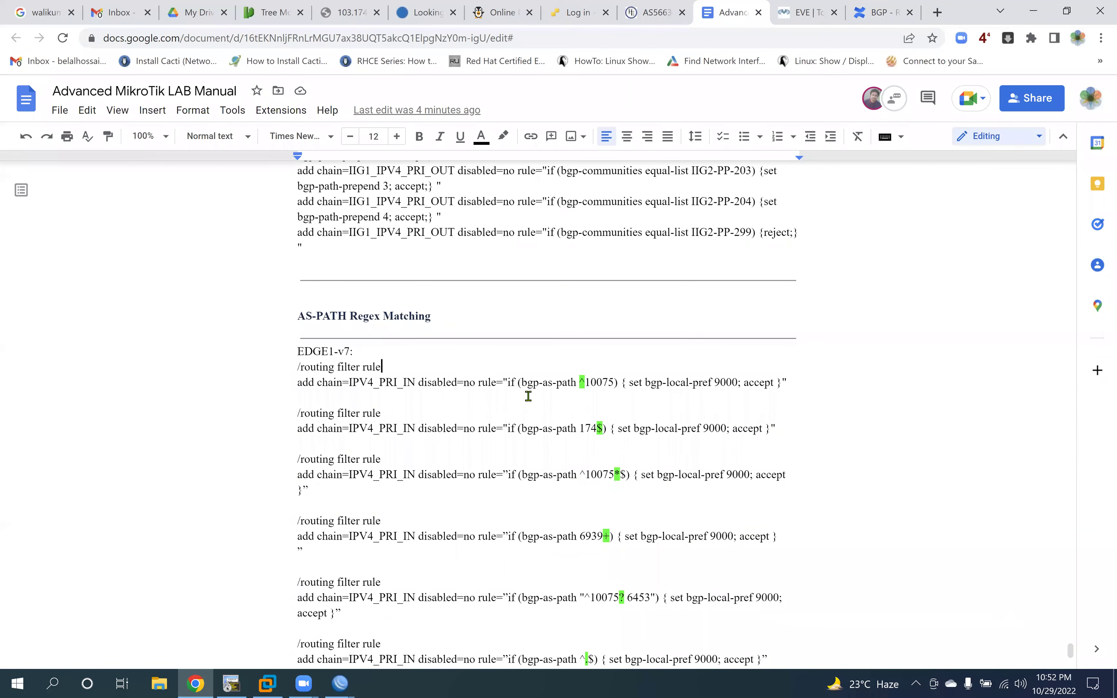
scroll(526, 394, down, 12)
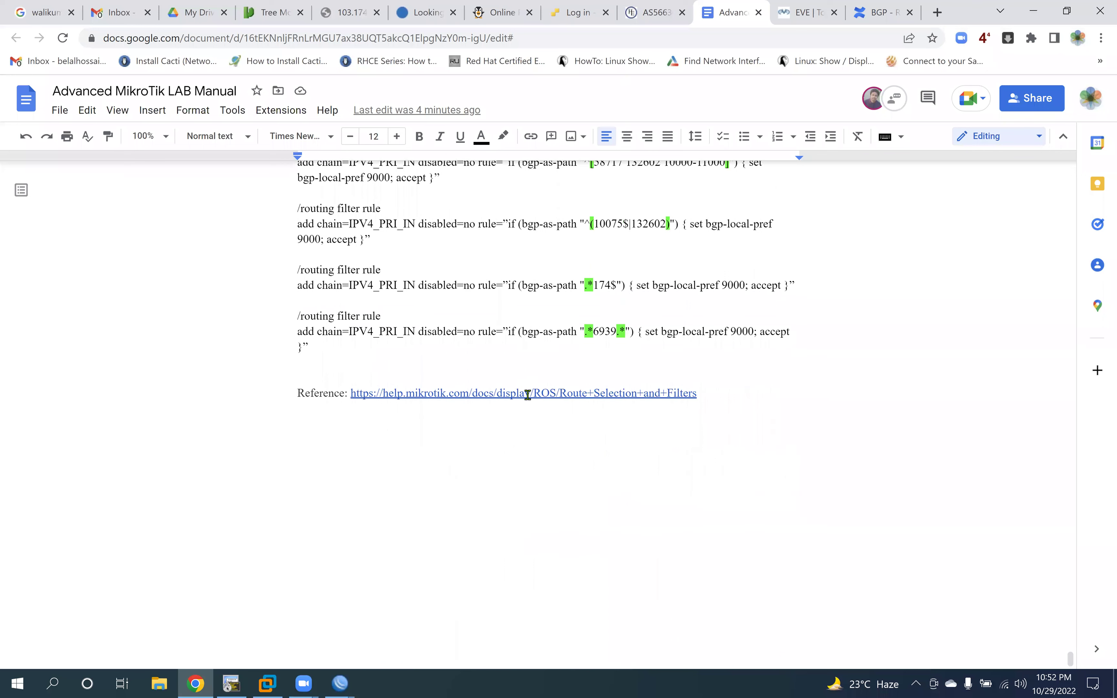
click(570, 395)
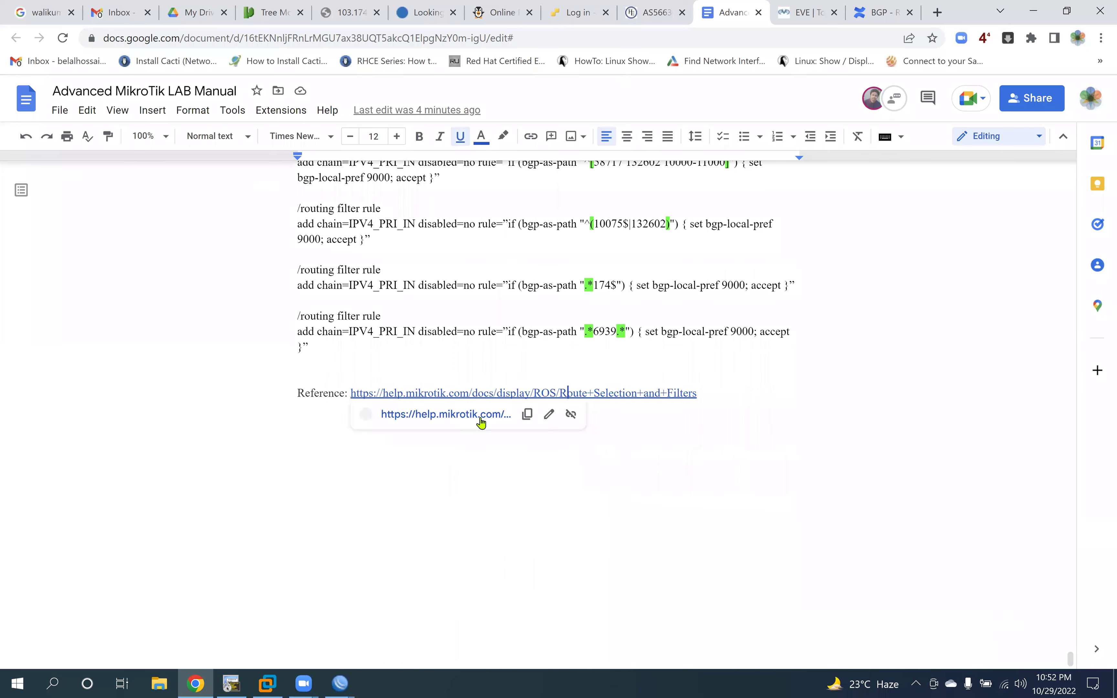
click(461, 400)
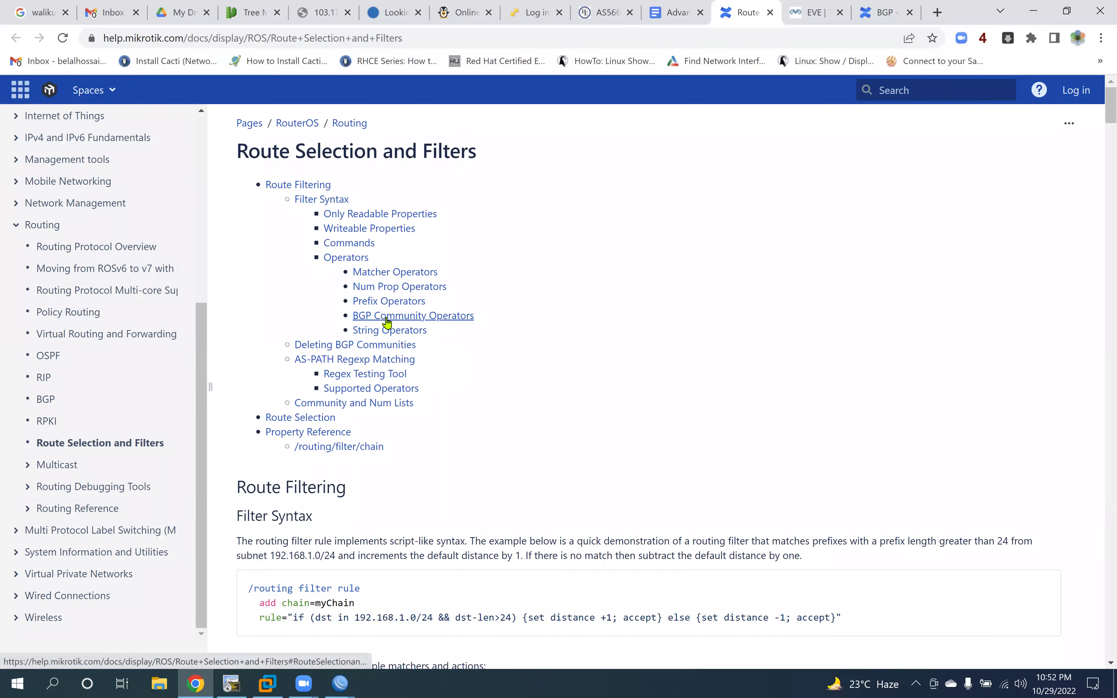
click(355, 360)
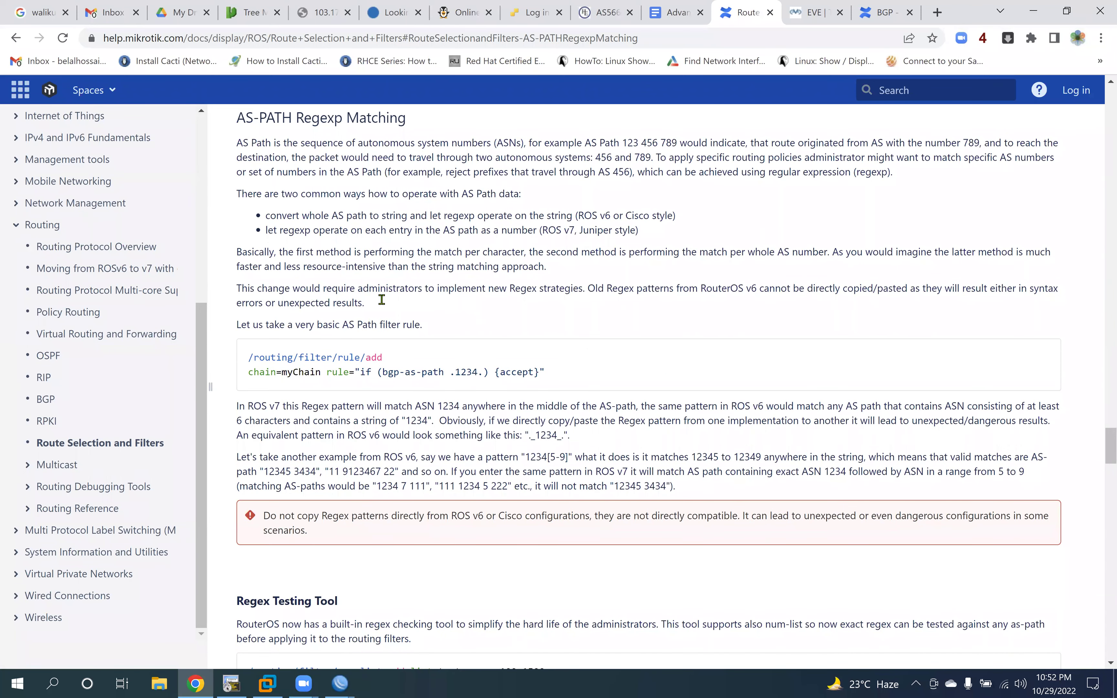
scroll(360, 296, up, 1)
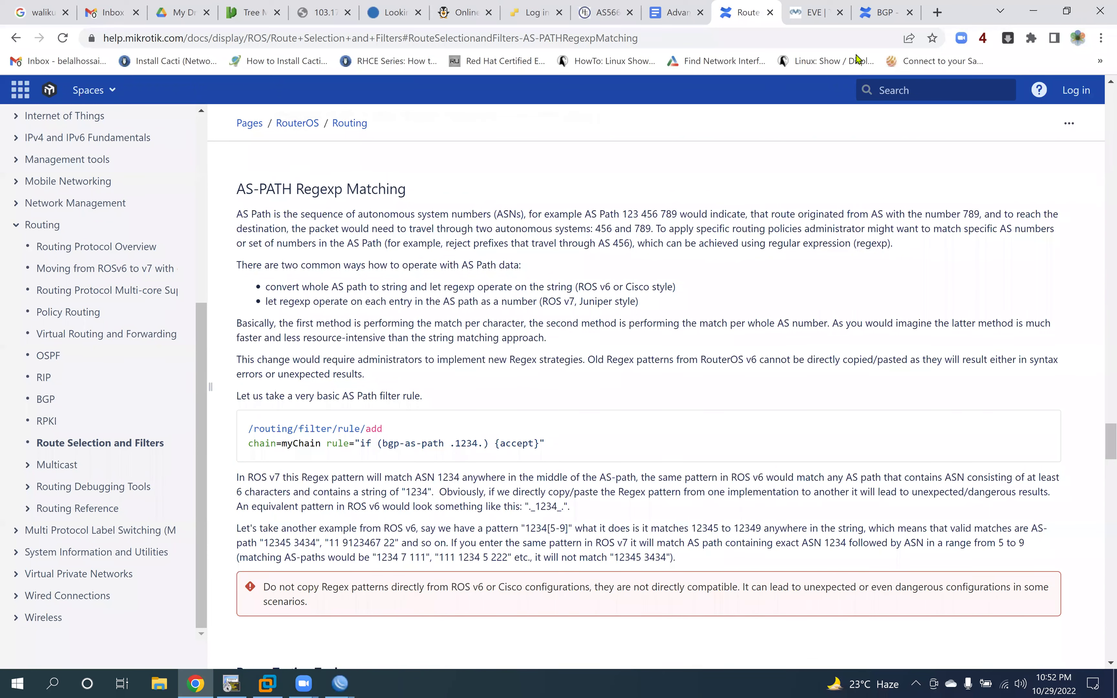
Step: Review the BGP help page back up to BGP Terminology, close it, and return to the AS-PATH Regexp Matching section
key(ctrl+9)
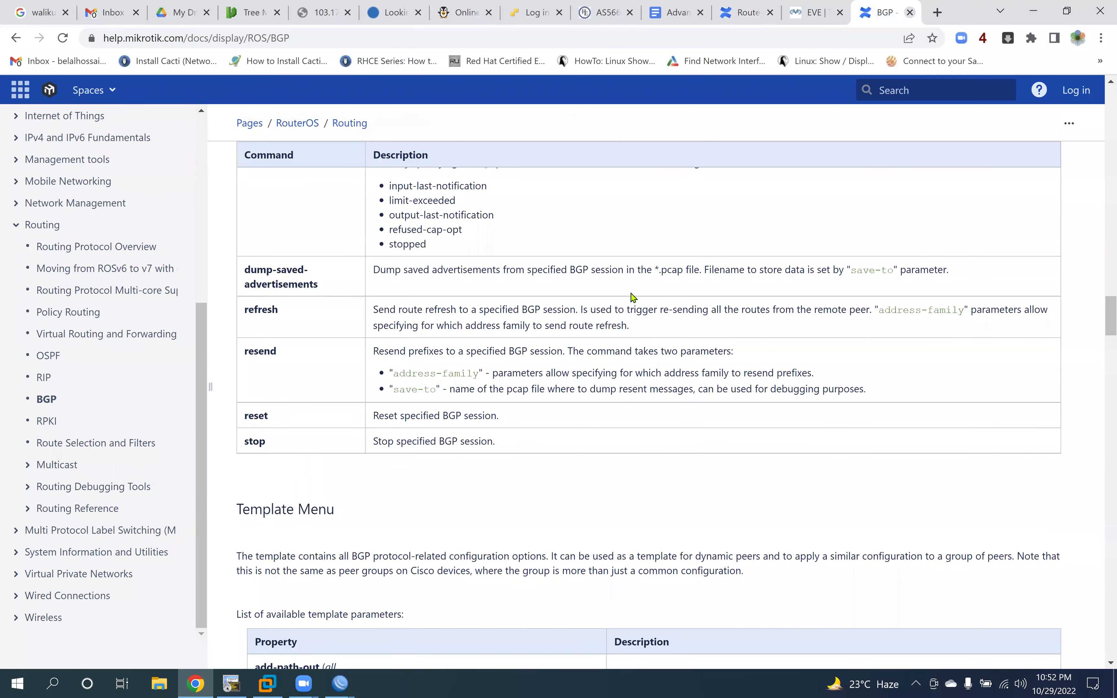
scroll(629, 279, up, 8)
scroll(629, 276, up, 10)
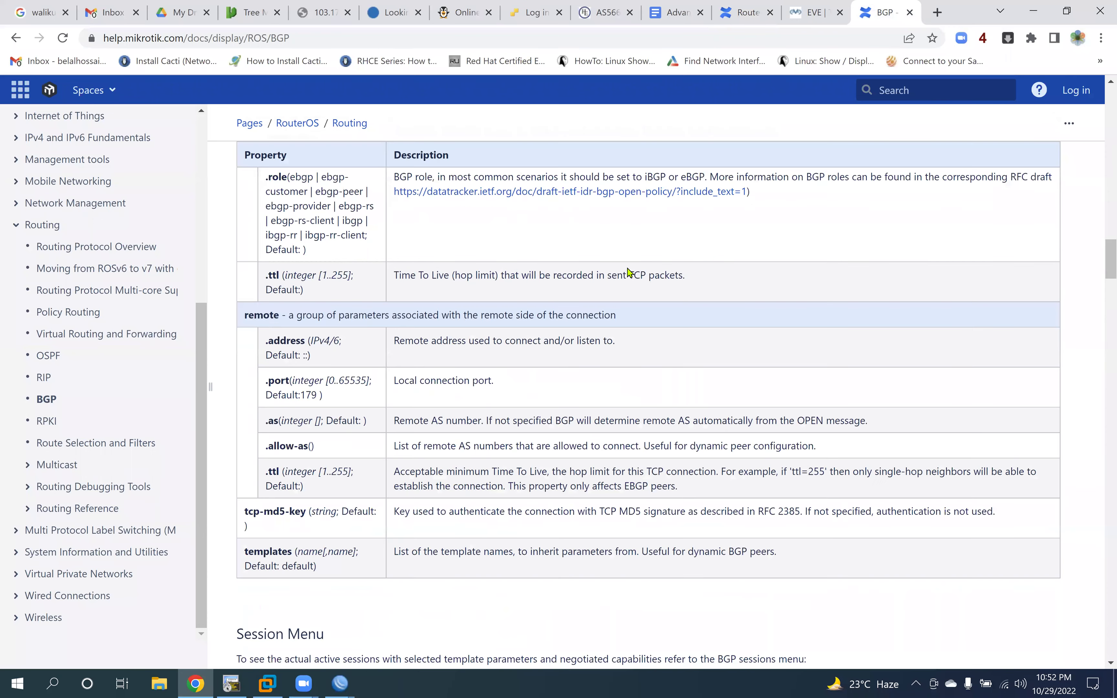
scroll(630, 272, up, 6)
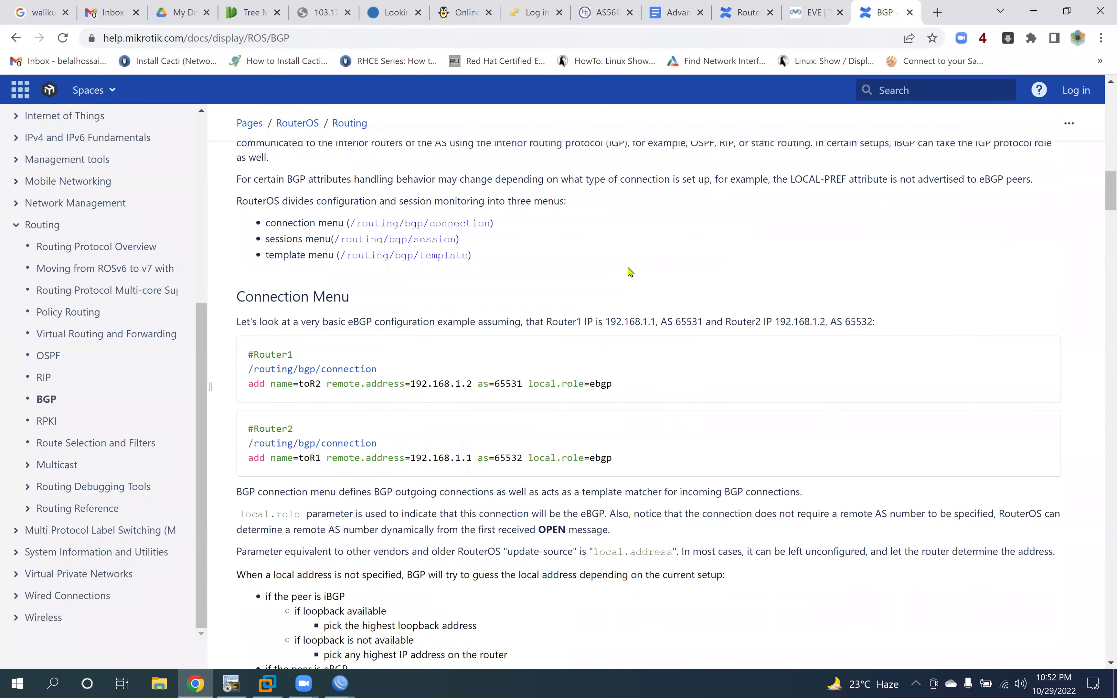
scroll(630, 271, up, 7)
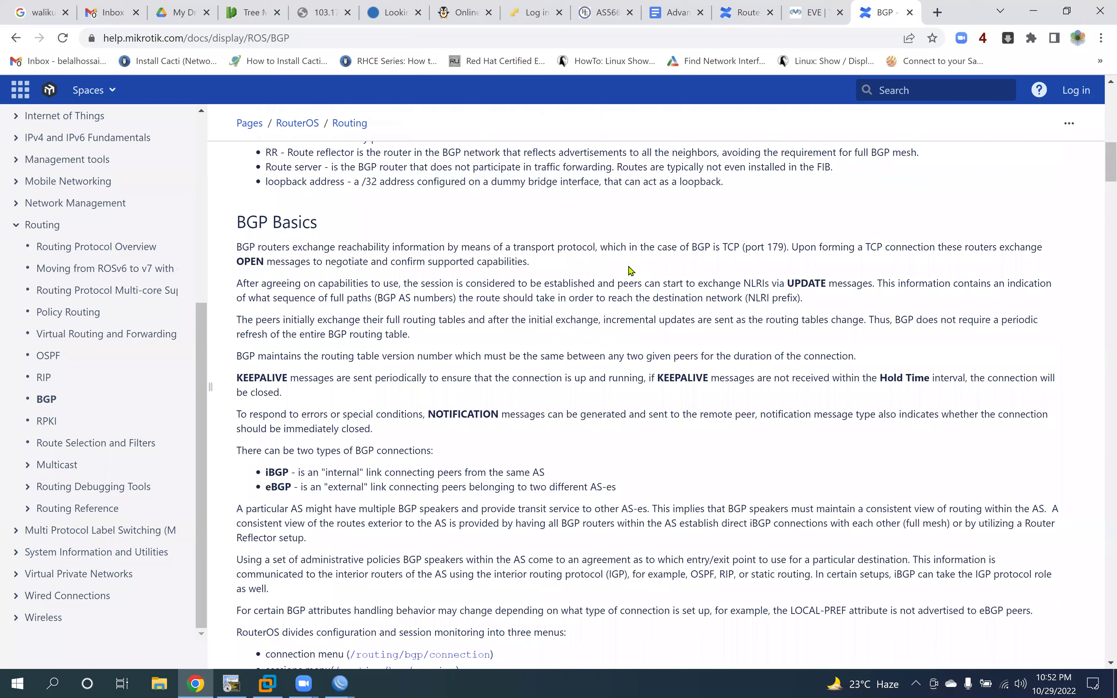
scroll(629, 271, up, 5)
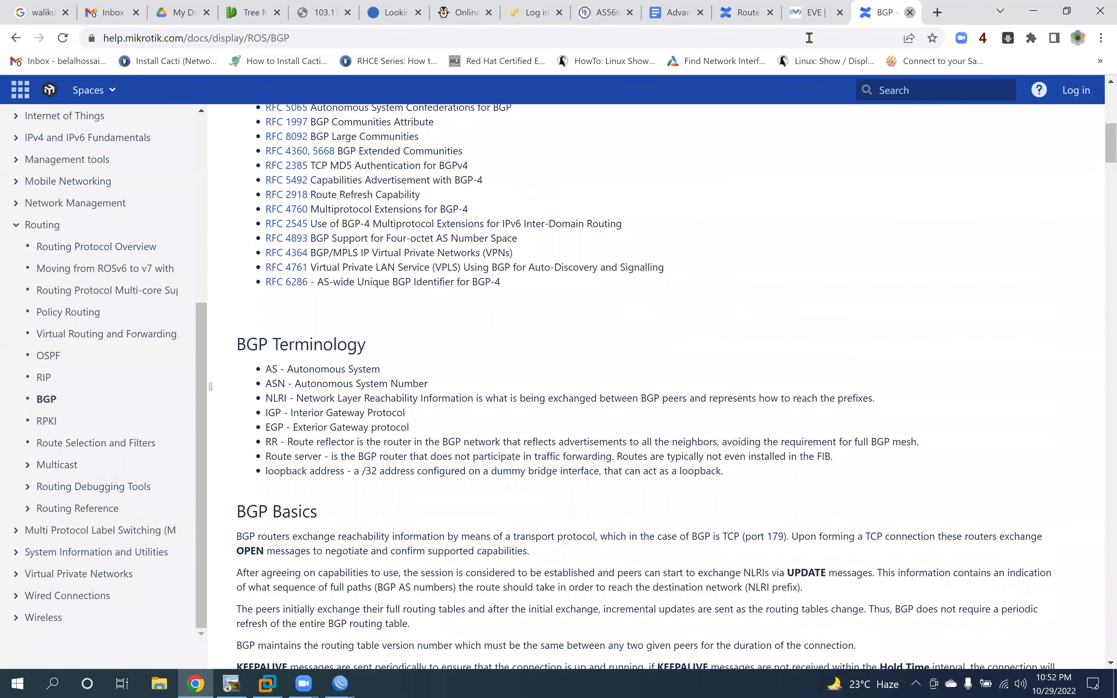
click(809, 13)
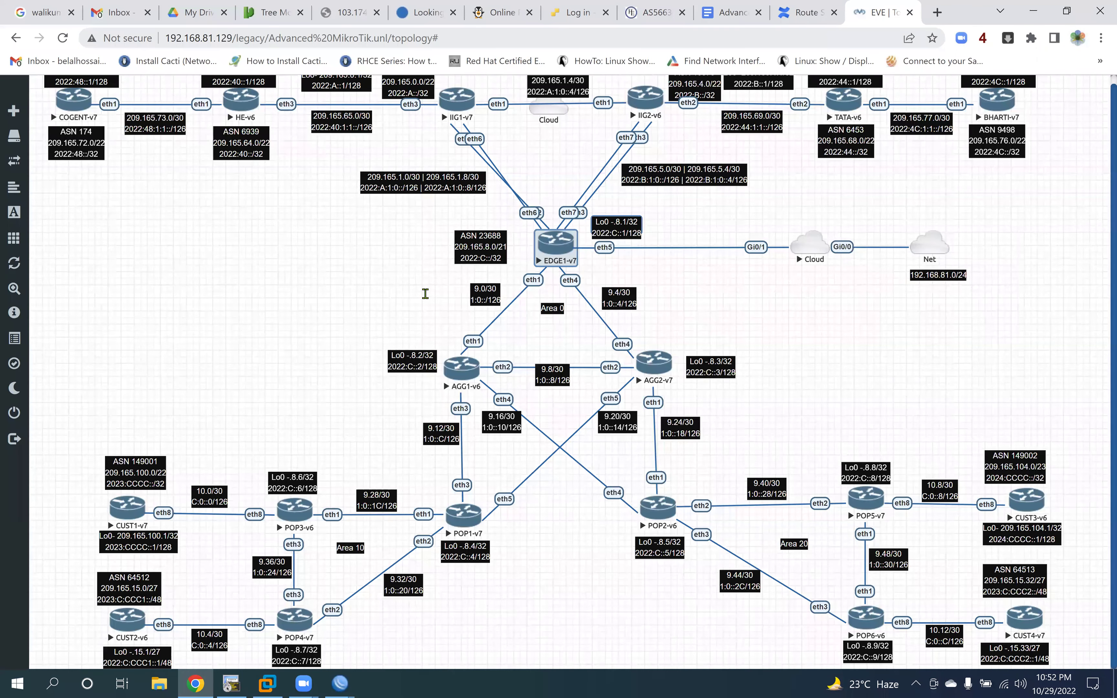
key(ctrl+shift+Tab)
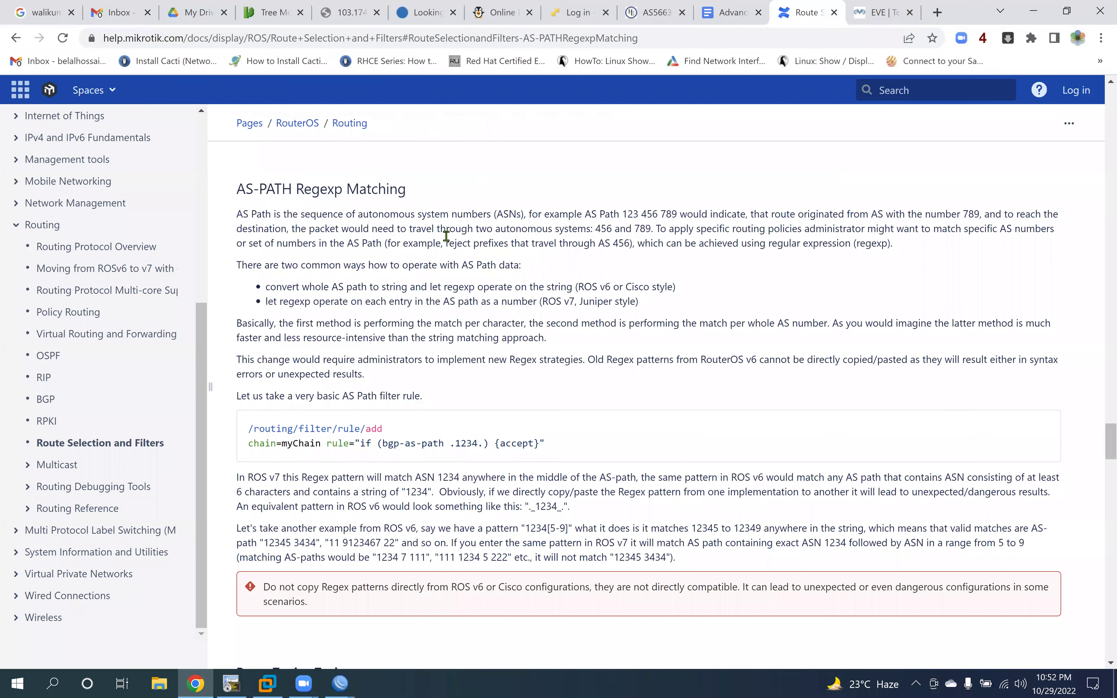
Step: Highlight "Regexp Matching" in the AS-PATH Regexp Matching heading and skim the section down to the Regex Testing Tool
scroll(445, 237, up, 2)
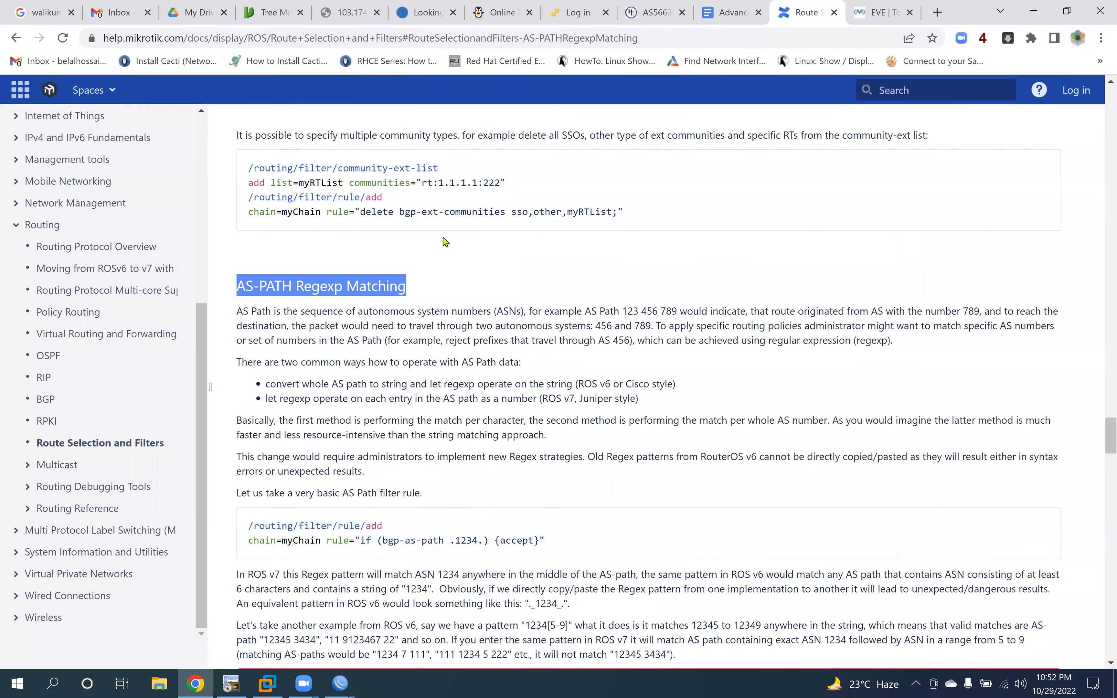
scroll(393, 233, down, 2)
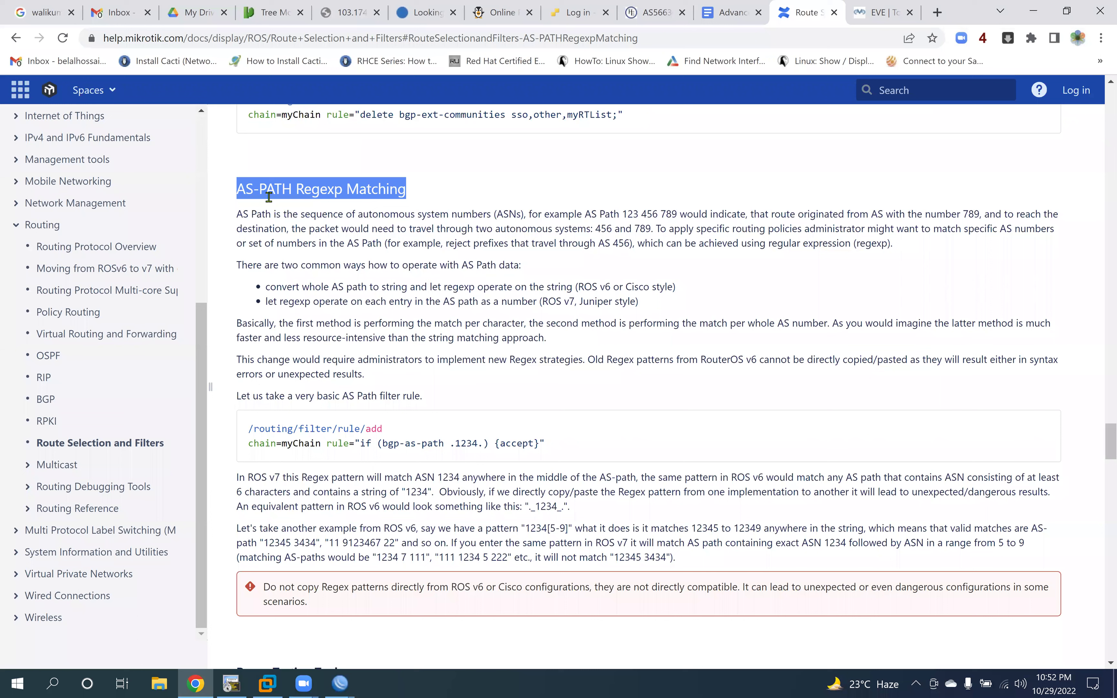
click(317, 197)
drag(296, 189, 408, 191)
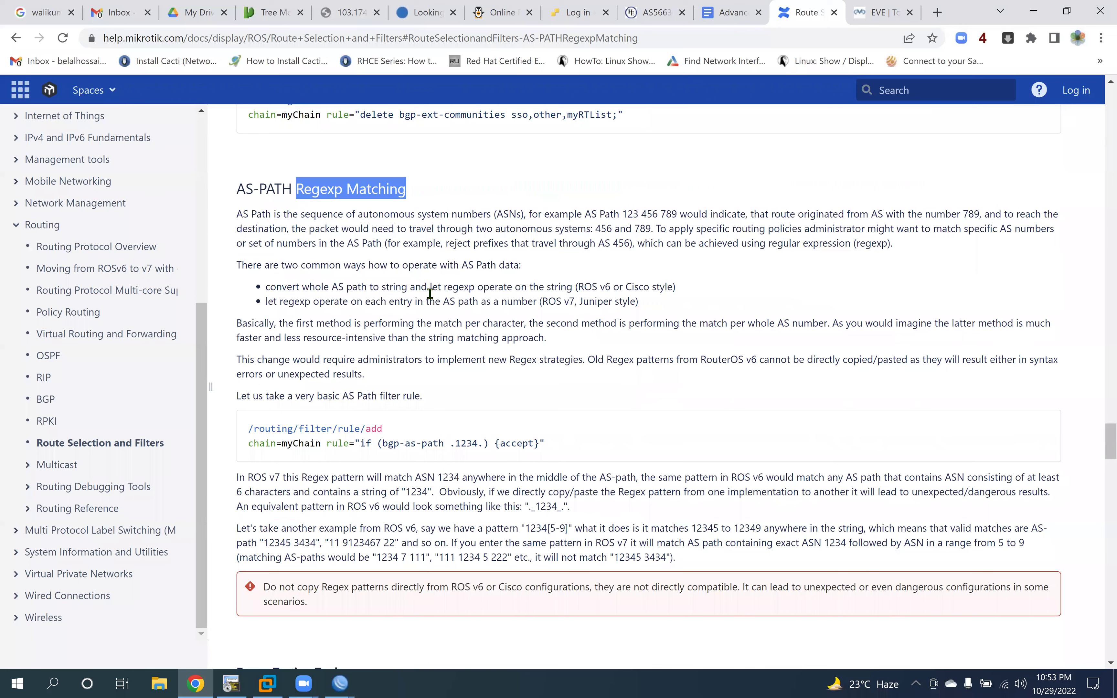
scroll(430, 293, down, 3)
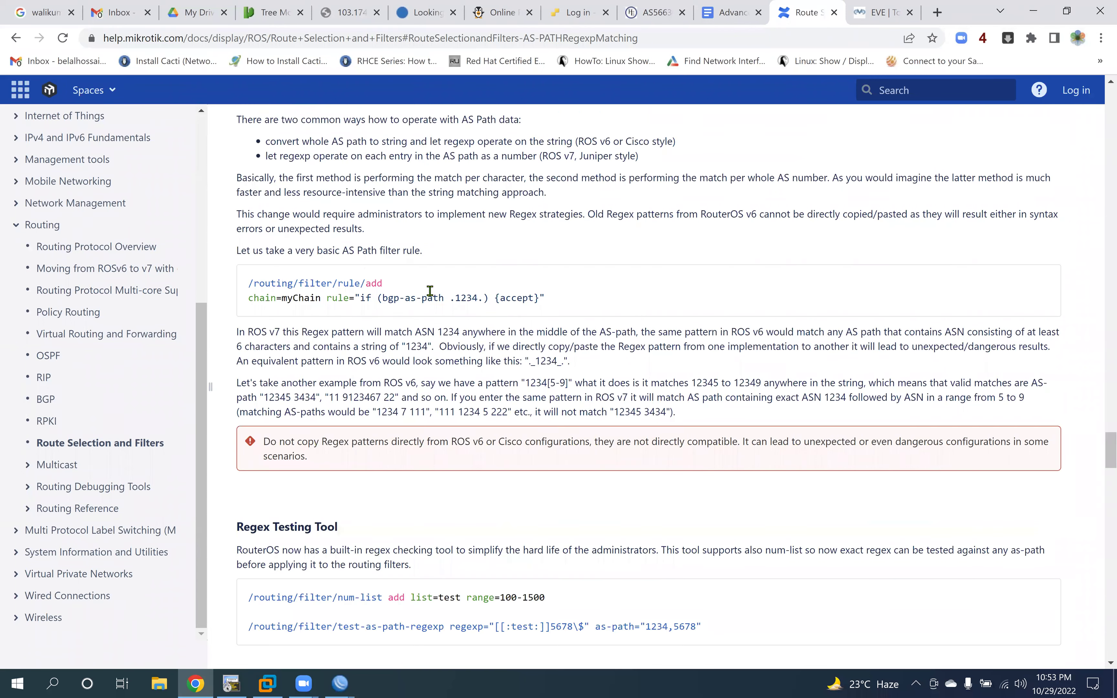
scroll(430, 291, up, 5)
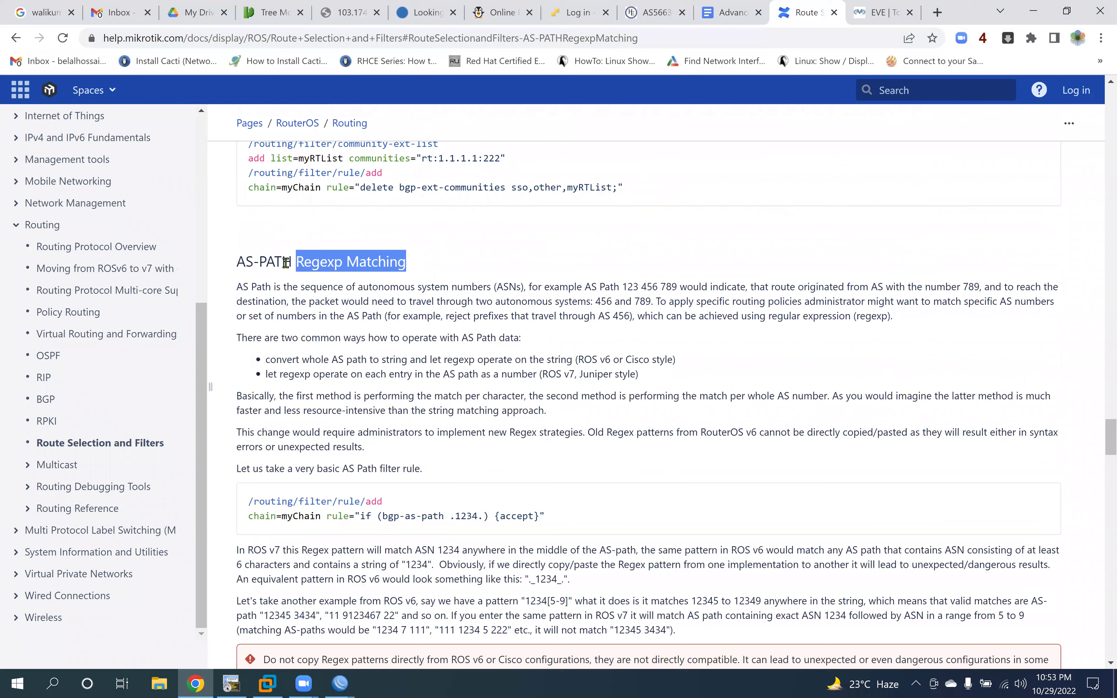
Step: Examine the AS Path definition and its example path 123 456 789, highlighting the individual AS numbers and the originating AS
drag(417, 270, 492, 292)
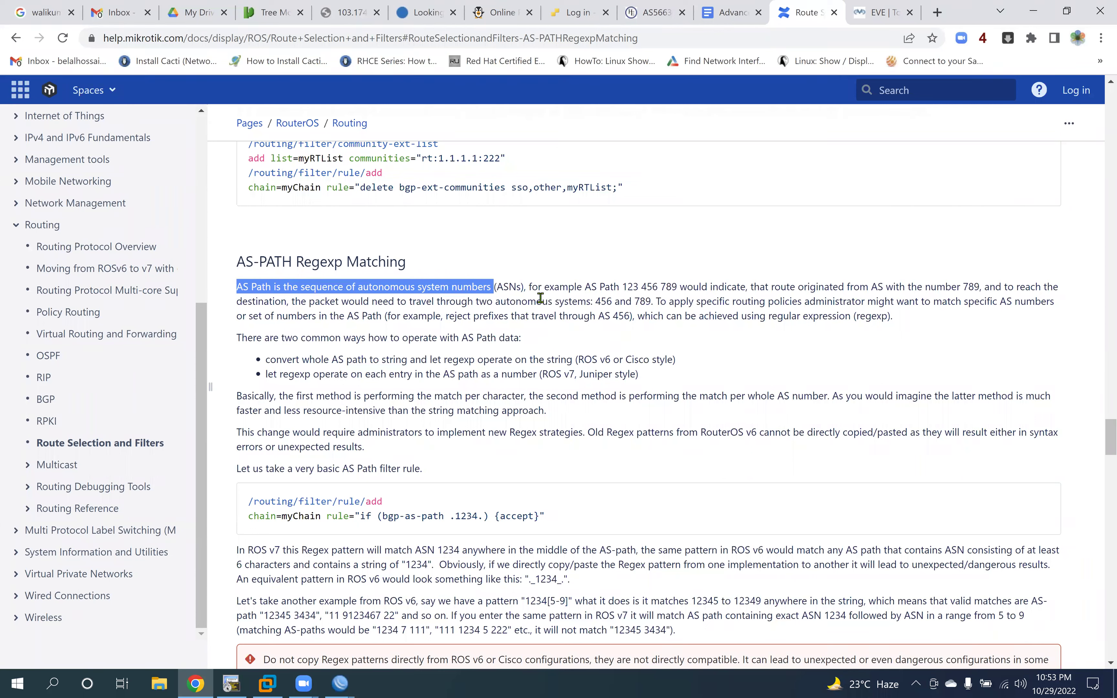
drag(591, 287, 680, 291)
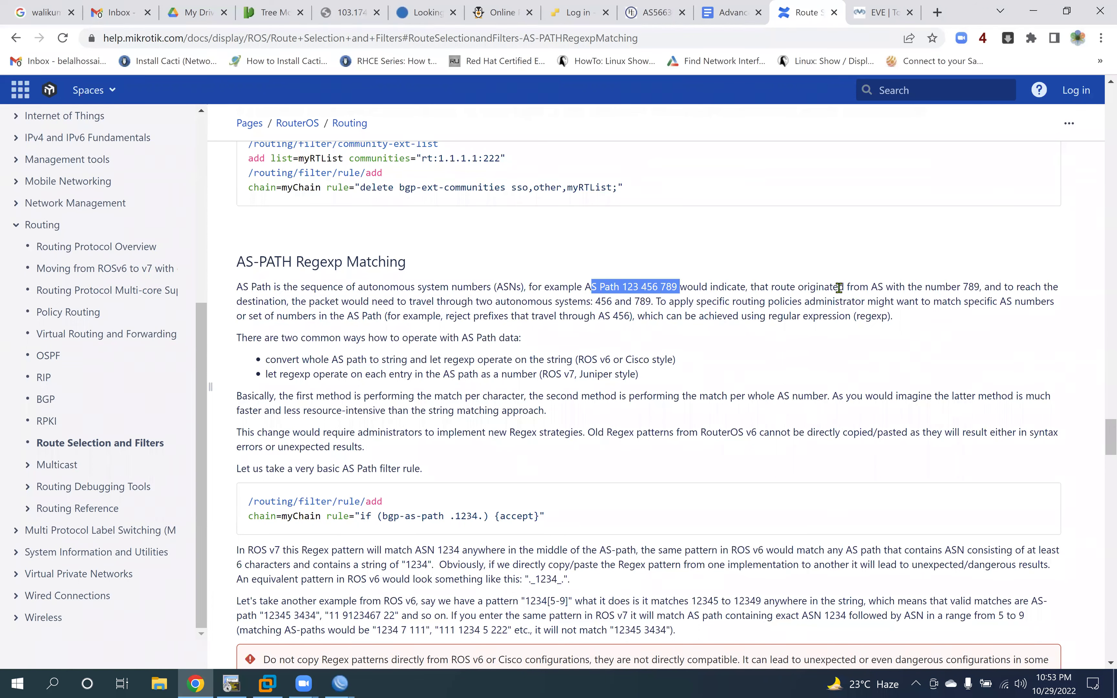
drag(754, 289, 974, 291)
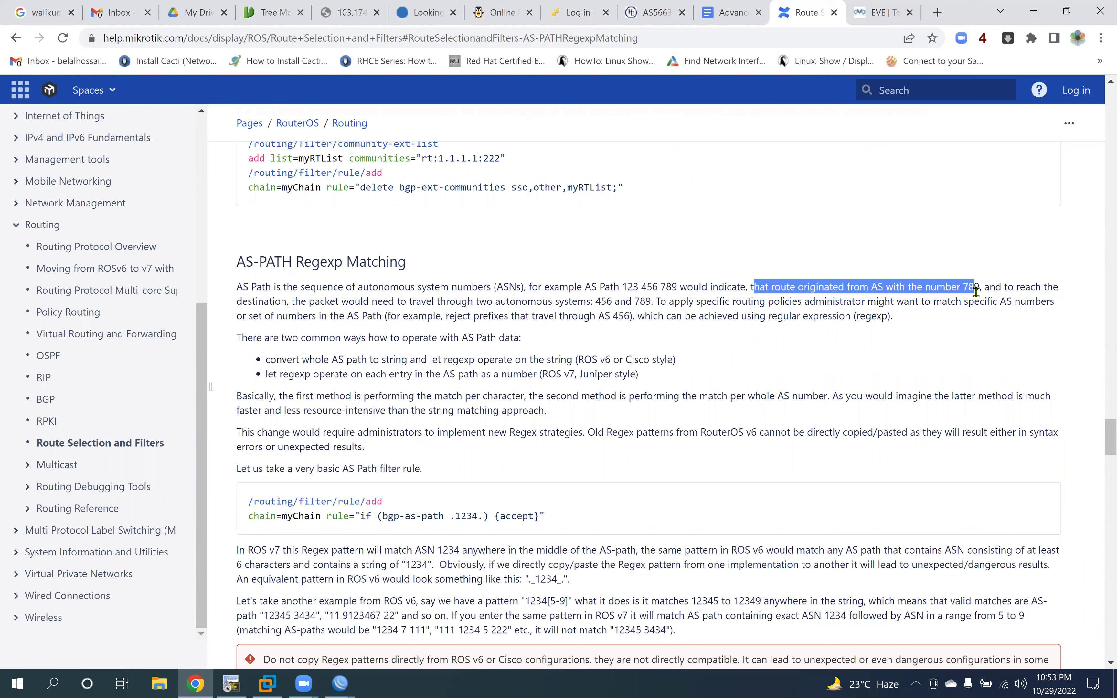
drag(622, 288, 680, 289)
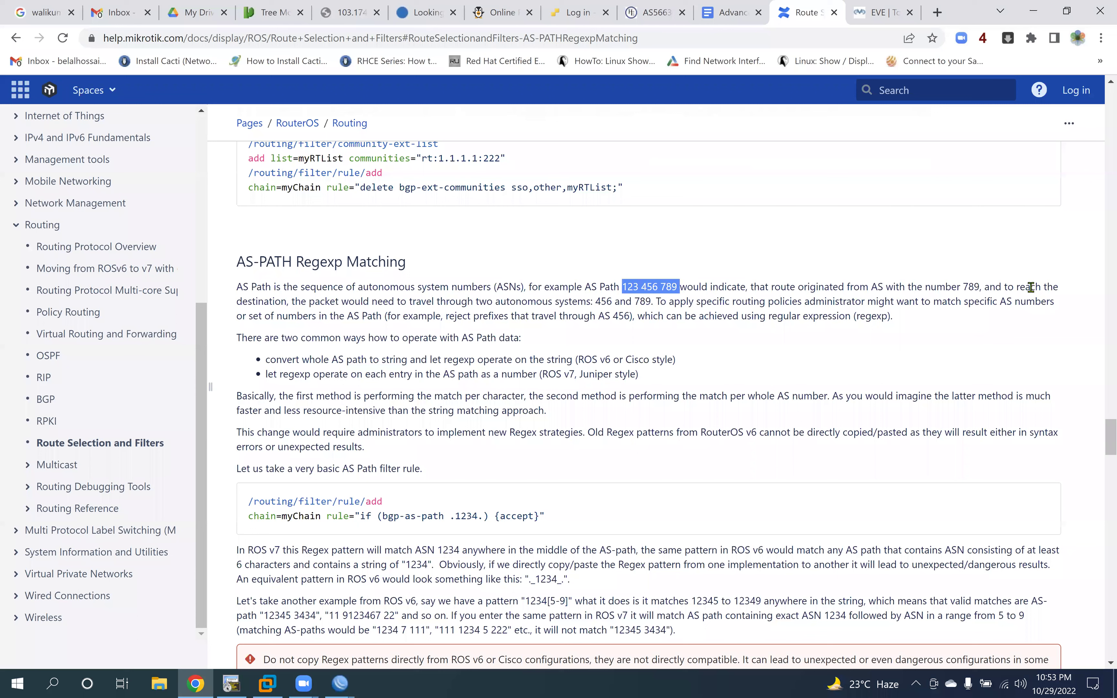
key(ctrl+shift+Right)
key(ctrl+shift+Right)
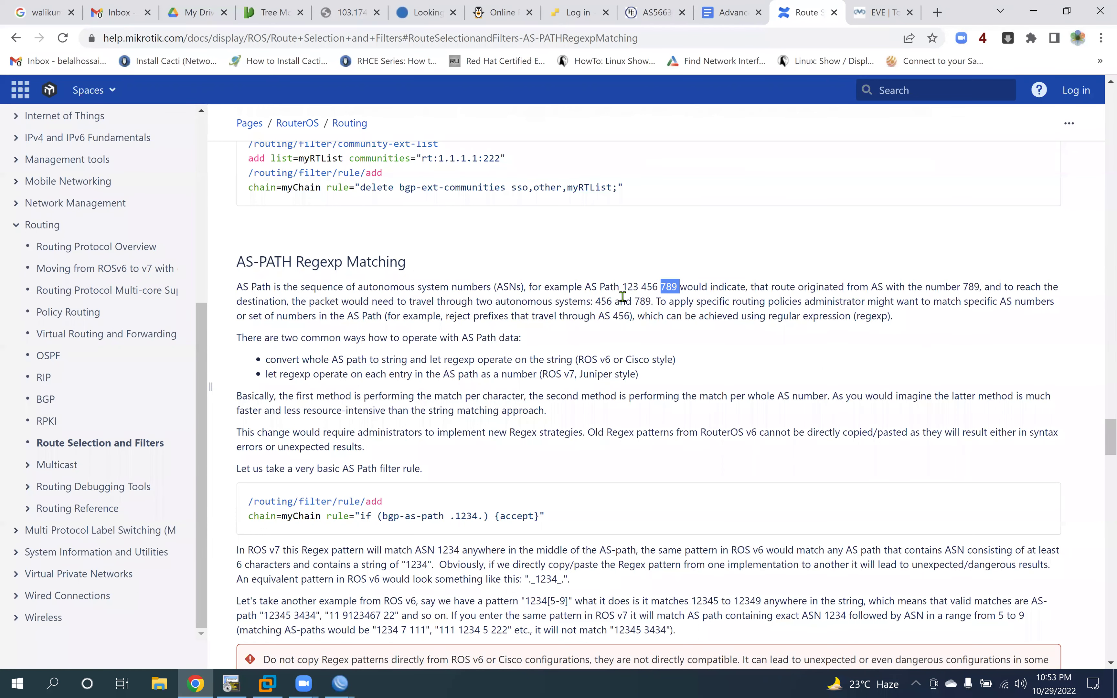
double_click(628, 287)
double_click(648, 286)
scroll(635, 226, down, 1)
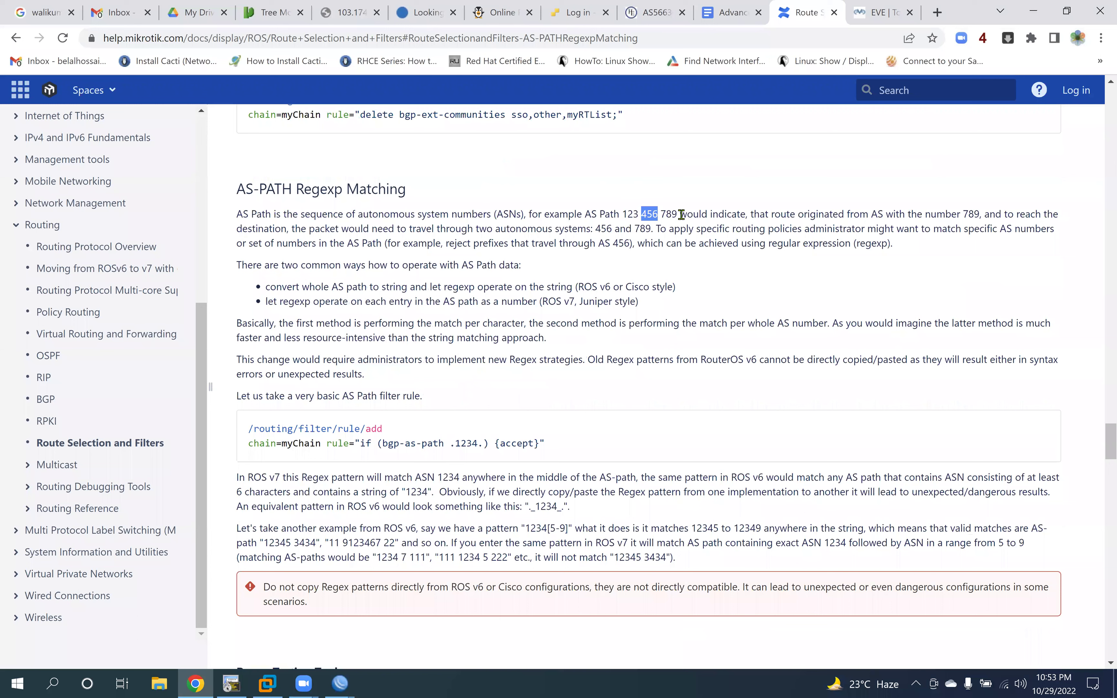
drag(687, 214, 622, 215)
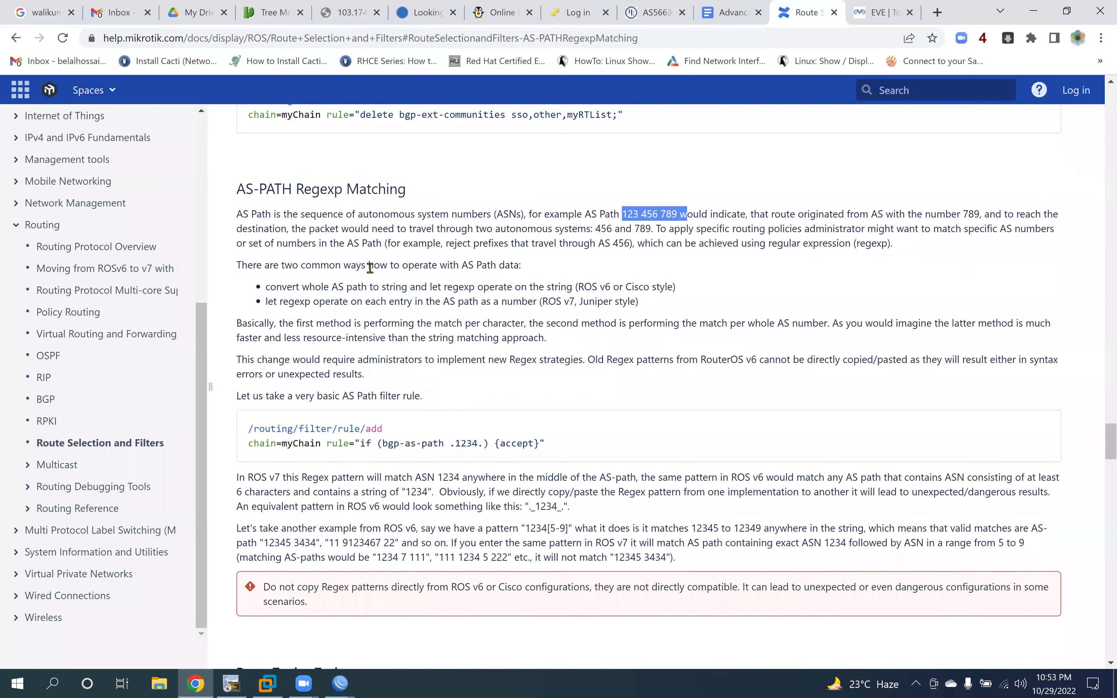
Step: Compare the two ways of operating on AS Path data: string matching in ROS v6 and per-number matching in ROS v7
drag(543, 276, 417, 289)
drag(510, 290, 599, 287)
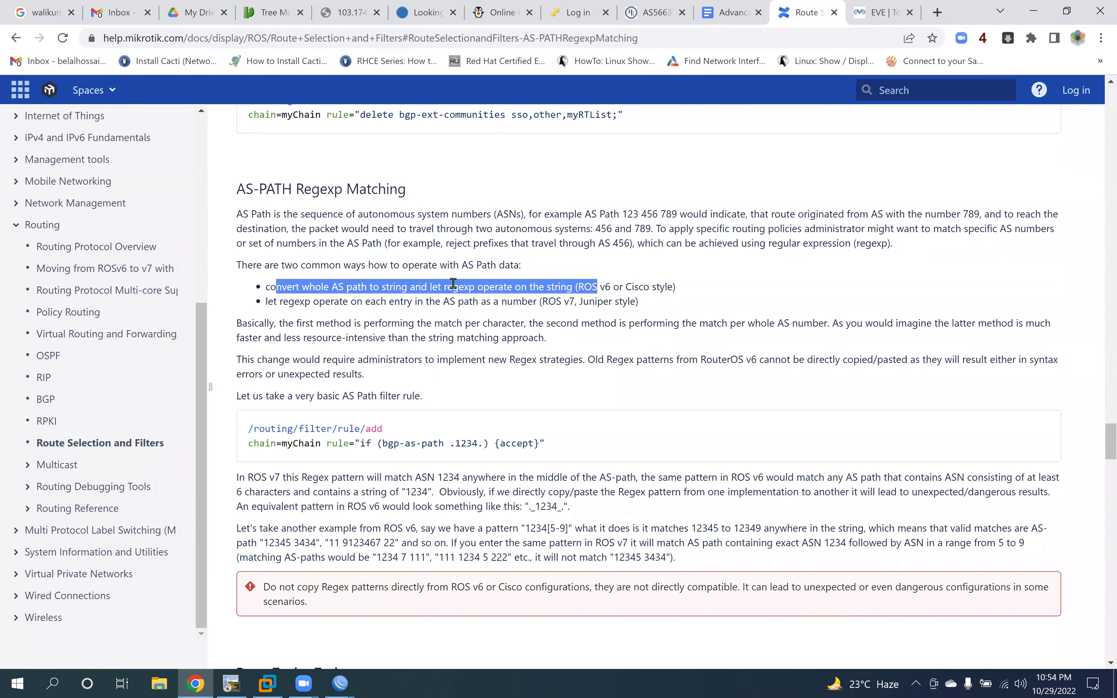
drag(675, 287, 410, 287)
drag(288, 301, 398, 295)
drag(641, 301, 369, 283)
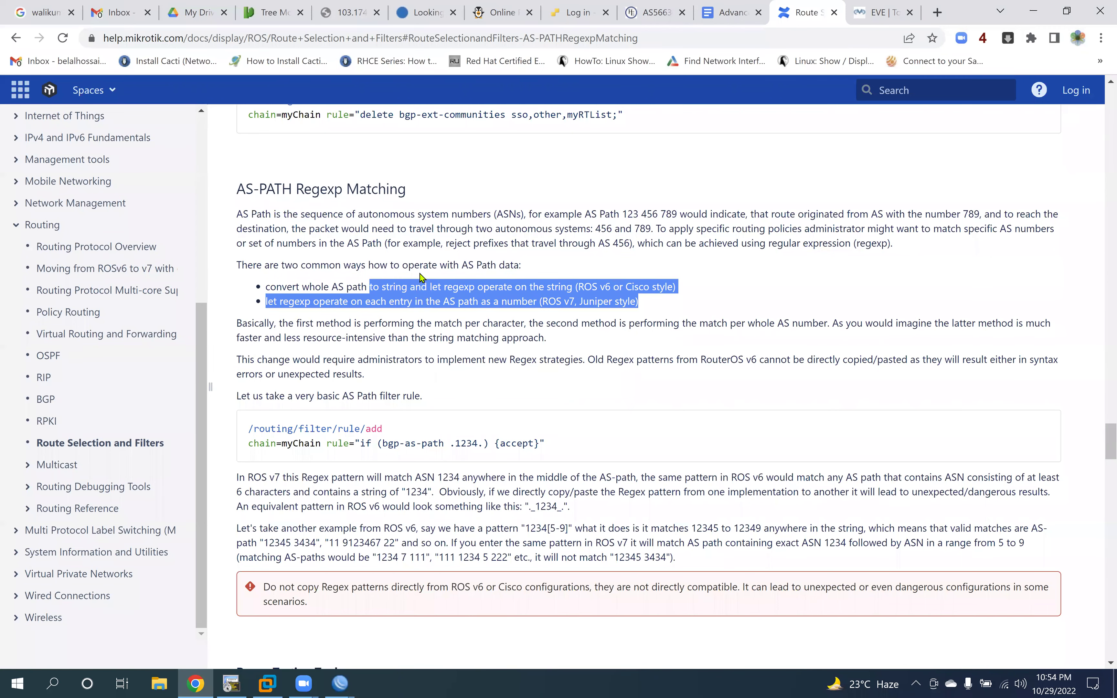
Step: Examine the basic AS Path filter rule, highlighting its add command, the bgp-as-path matcher, the accept action and the dot before 1234
scroll(346, 208, down, 2)
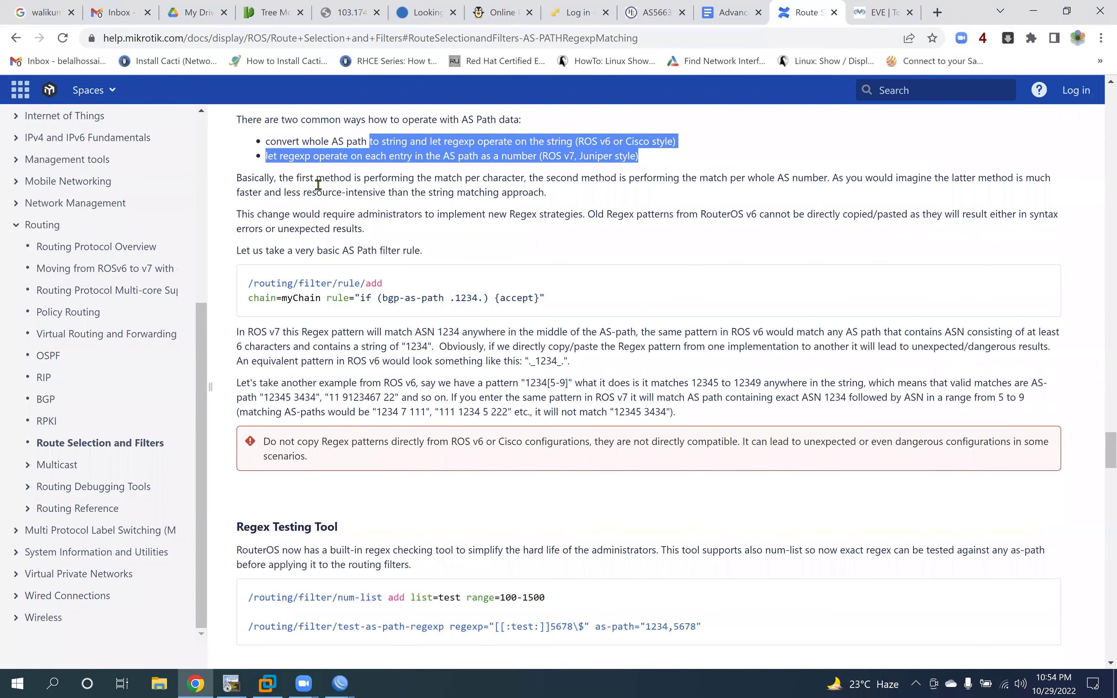
drag(379, 255, 390, 289)
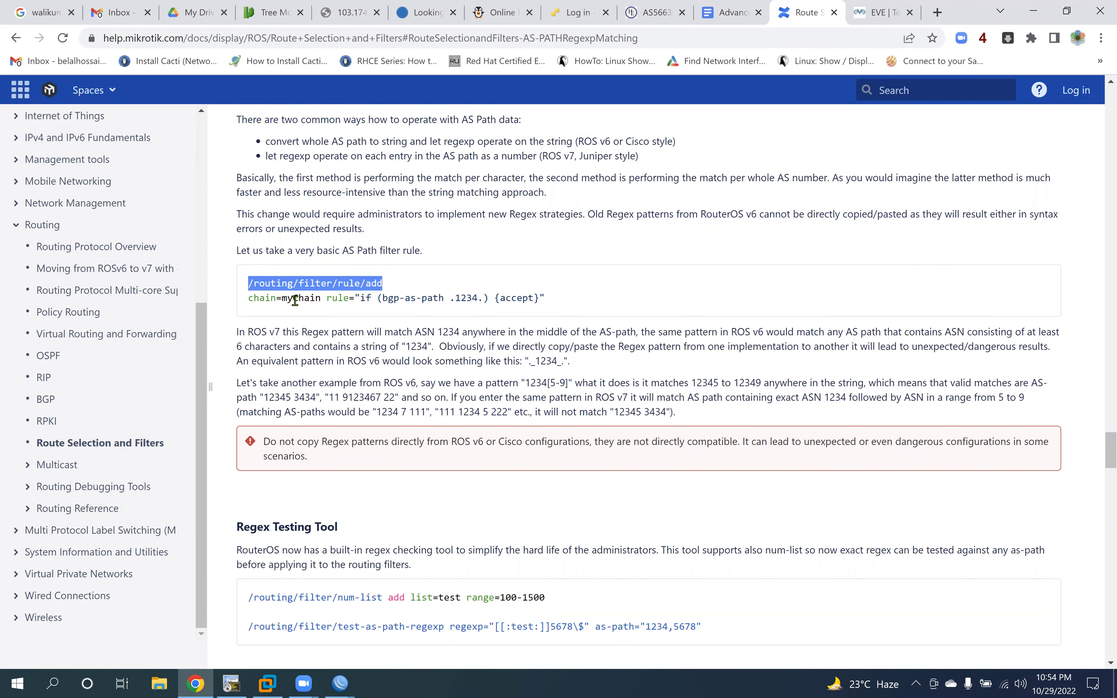
click(358, 299)
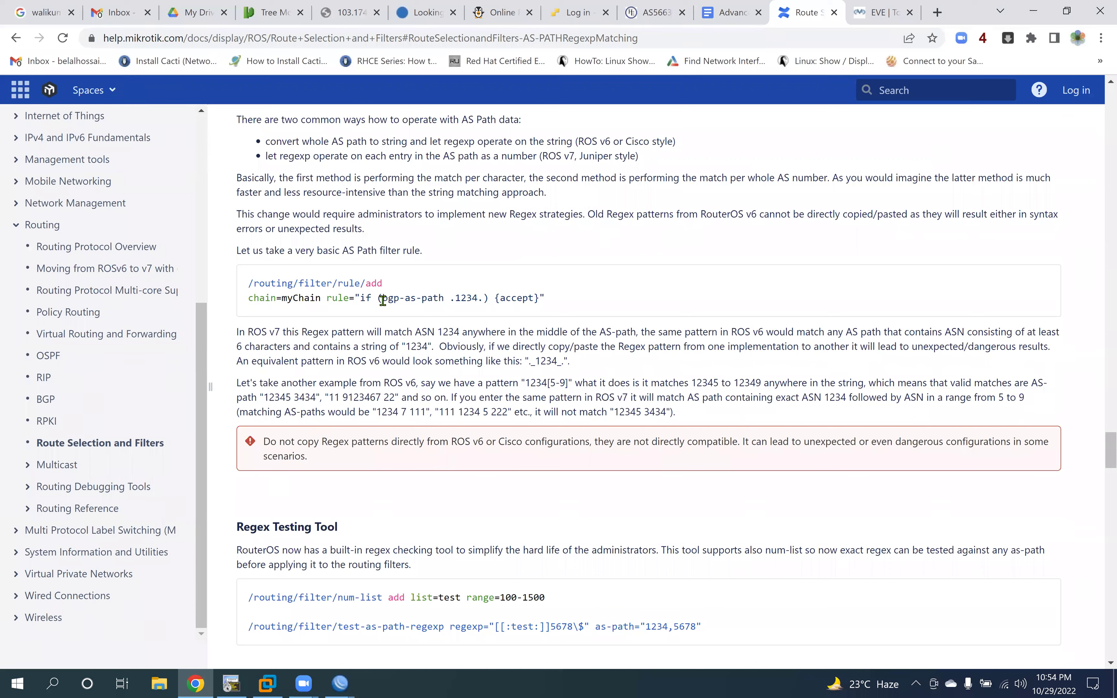
drag(382, 300, 444, 299)
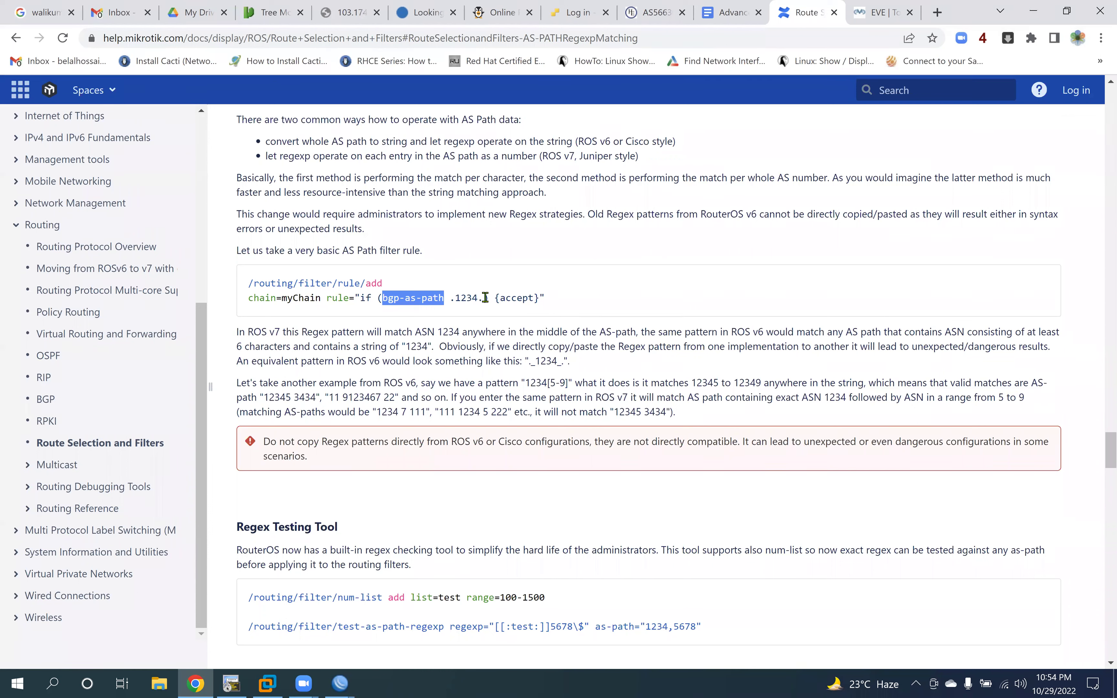
drag(561, 300, 505, 299)
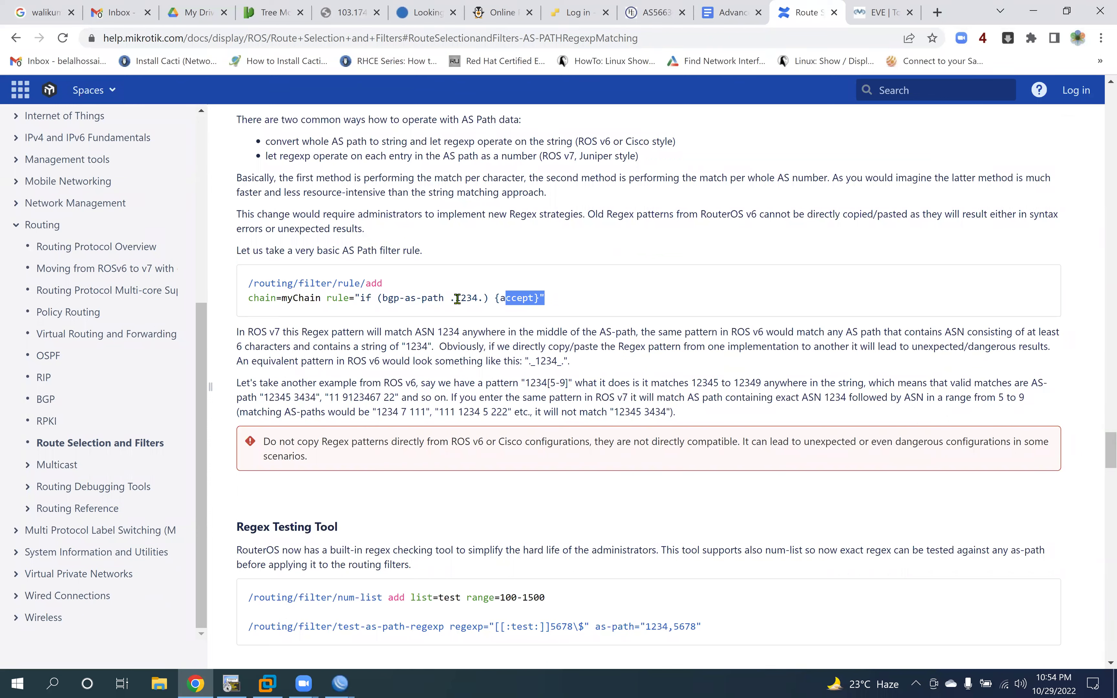
drag(449, 300, 455, 299)
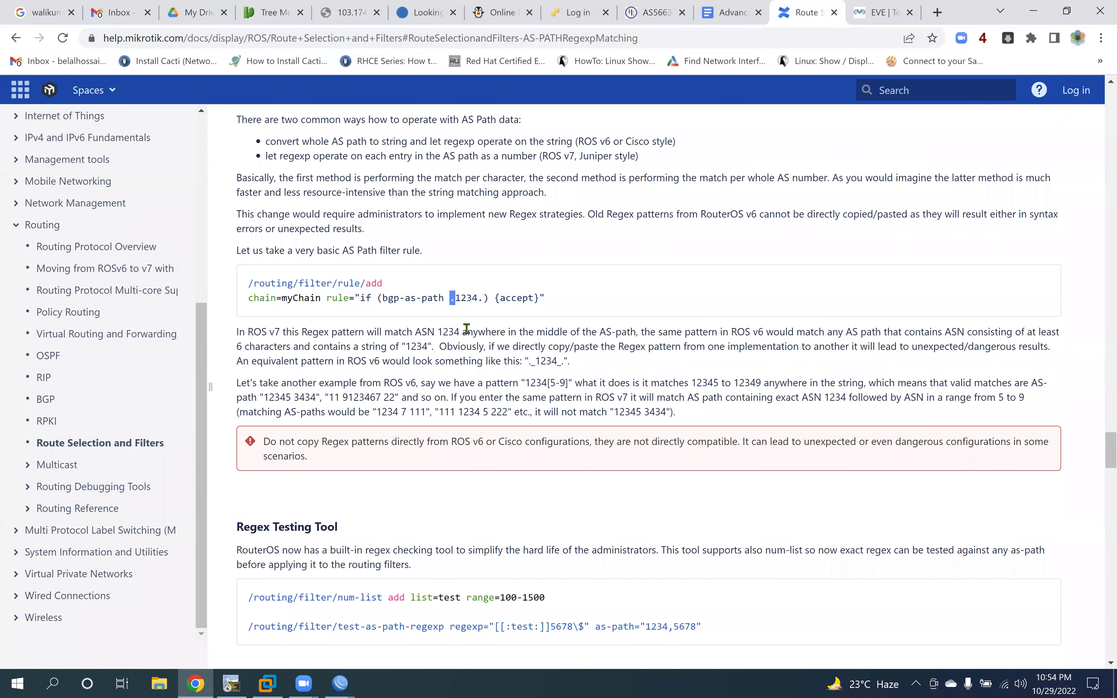
Step: Skim the rest of the AS-PATH regexp section, from the Regex Testing Tool through the Supported Operators table
scroll(466, 328, down, 1)
scroll(466, 328, down, 3)
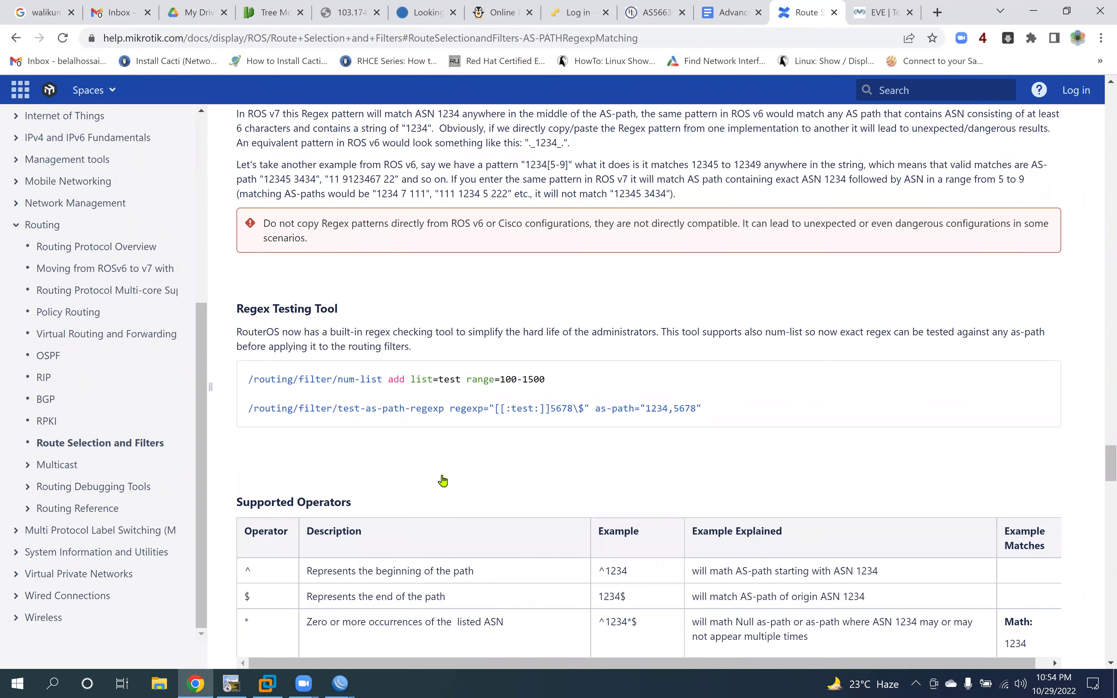
scroll(354, 522, down, 1)
scroll(399, 456, down, 4)
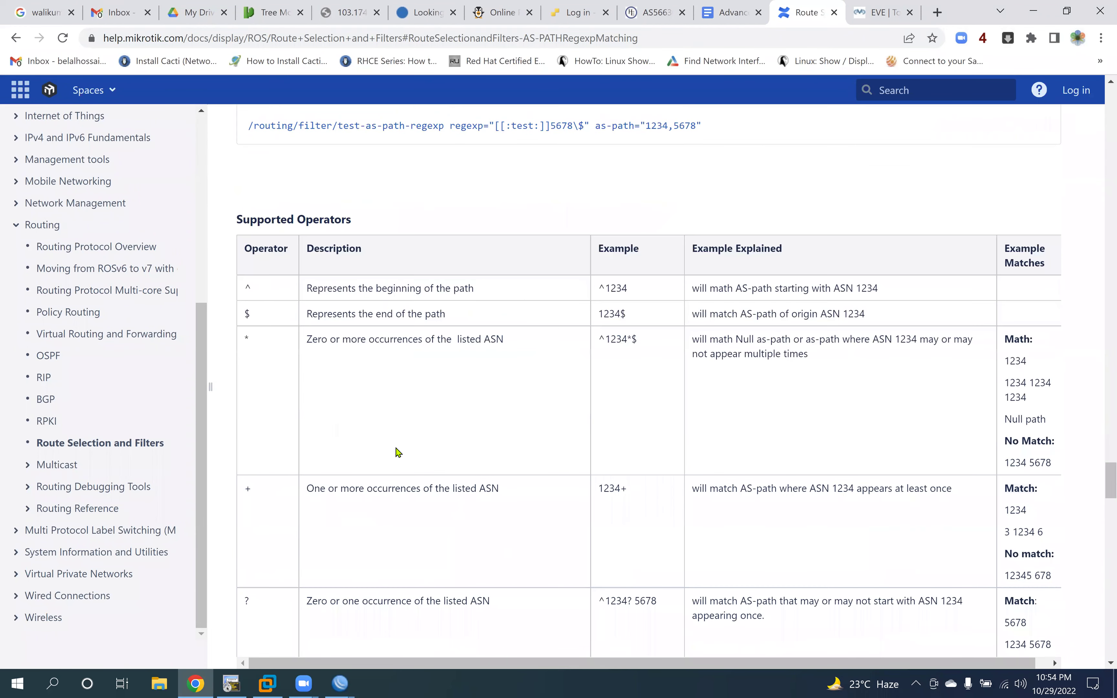
scroll(310, 480, down, 2)
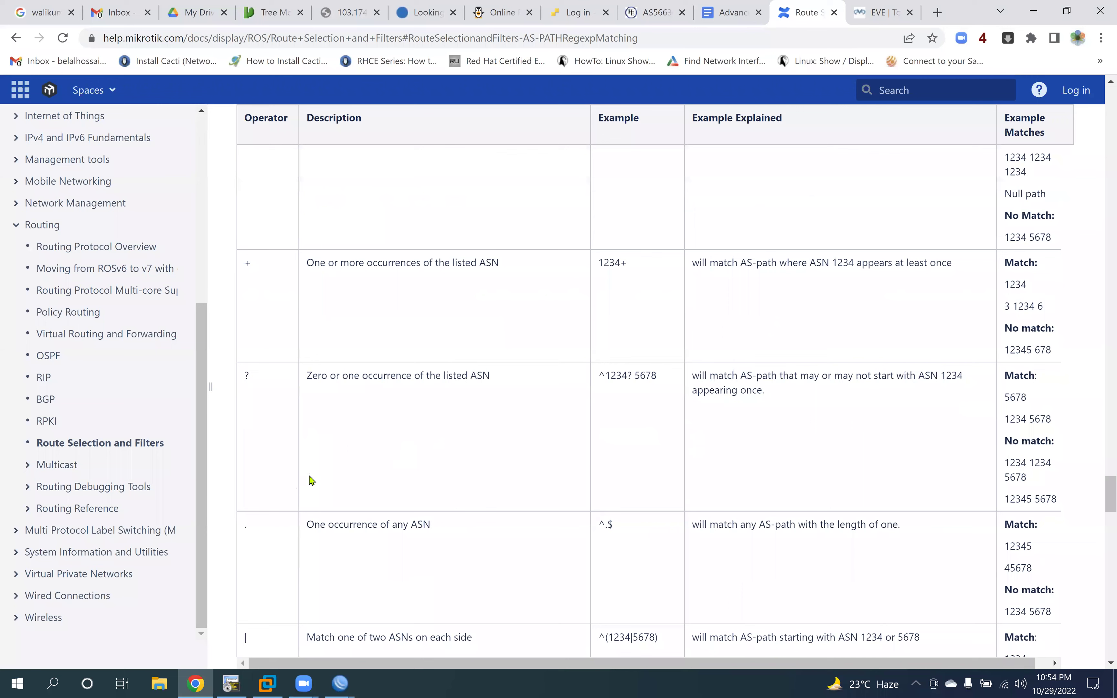
scroll(311, 473, down, 3)
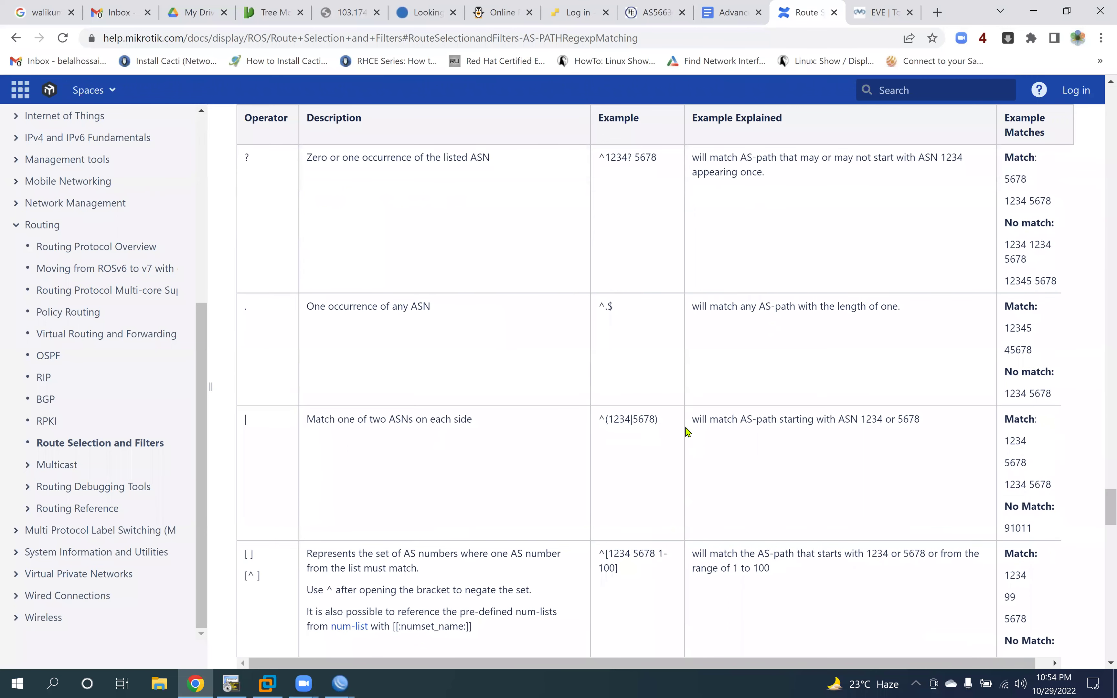
scroll(475, 438, down, 2)
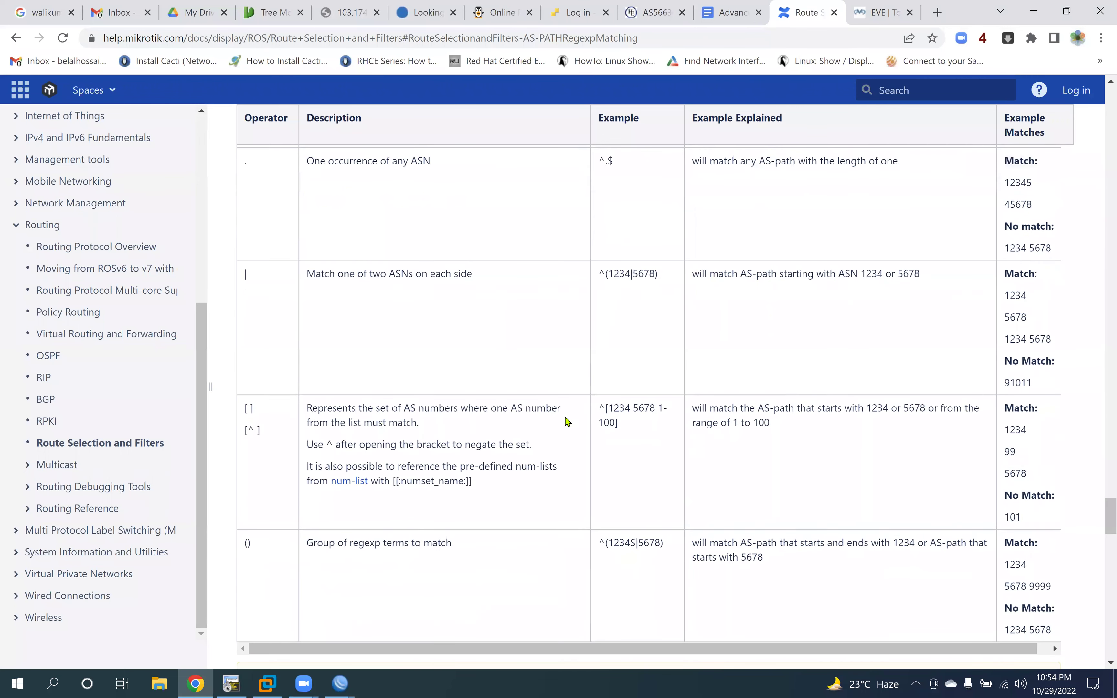
scroll(568, 421, down, 1)
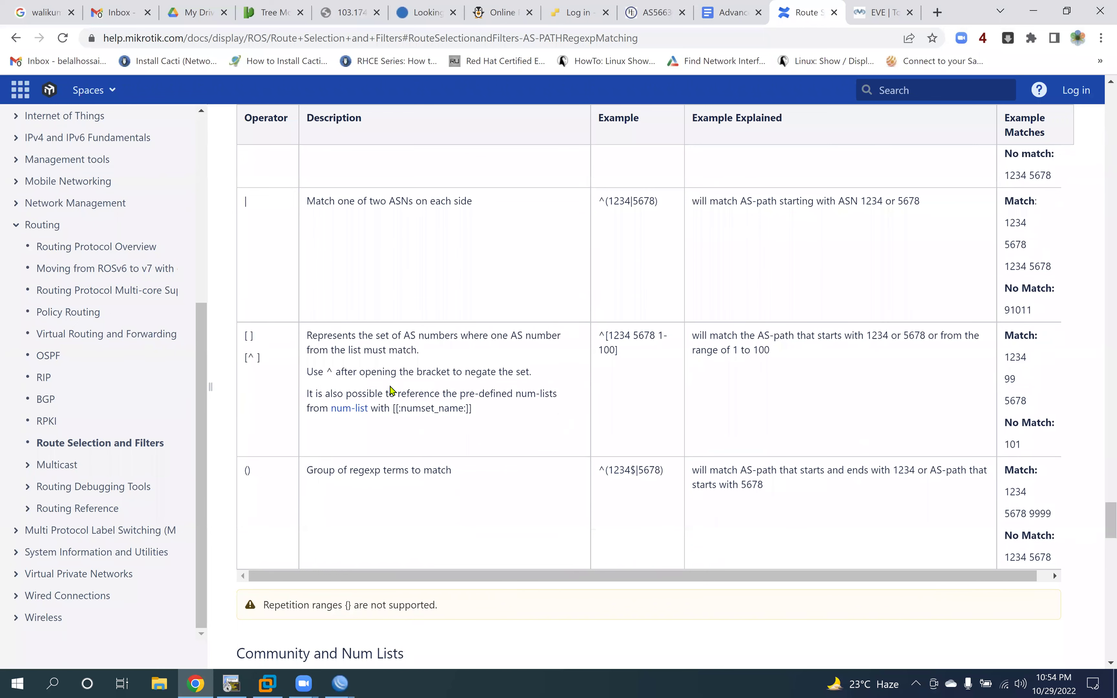
Step: Go back to the first row of the Supported Operators table and highlight the description of the ^ operator
scroll(390, 387, up, 8)
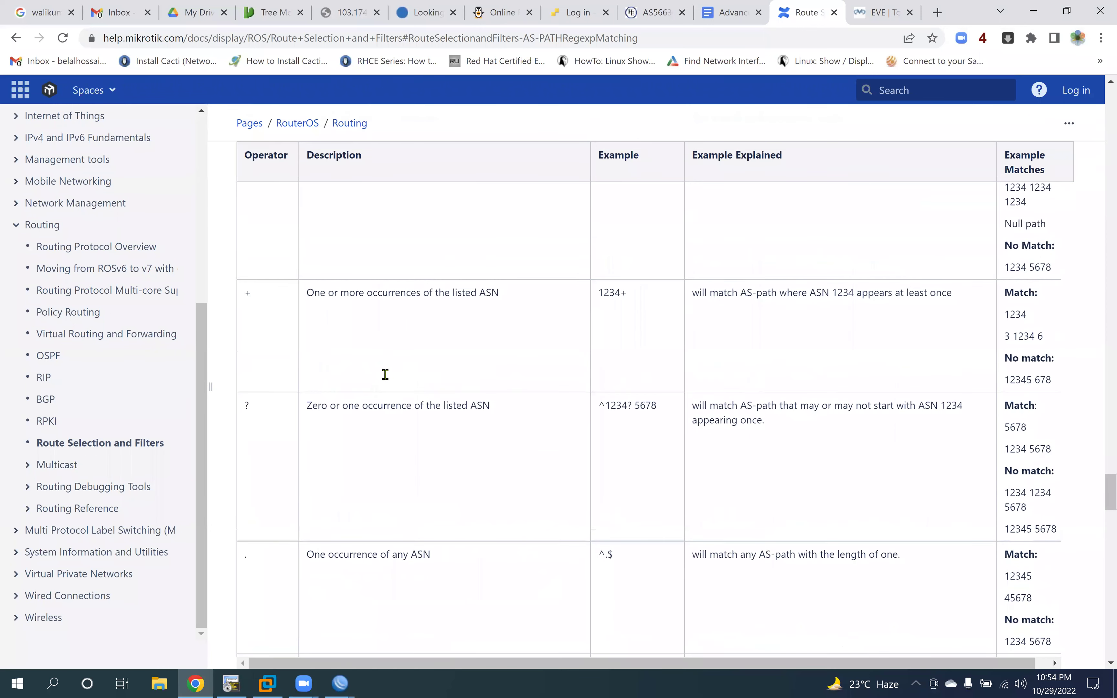
scroll(303, 378, up, 2)
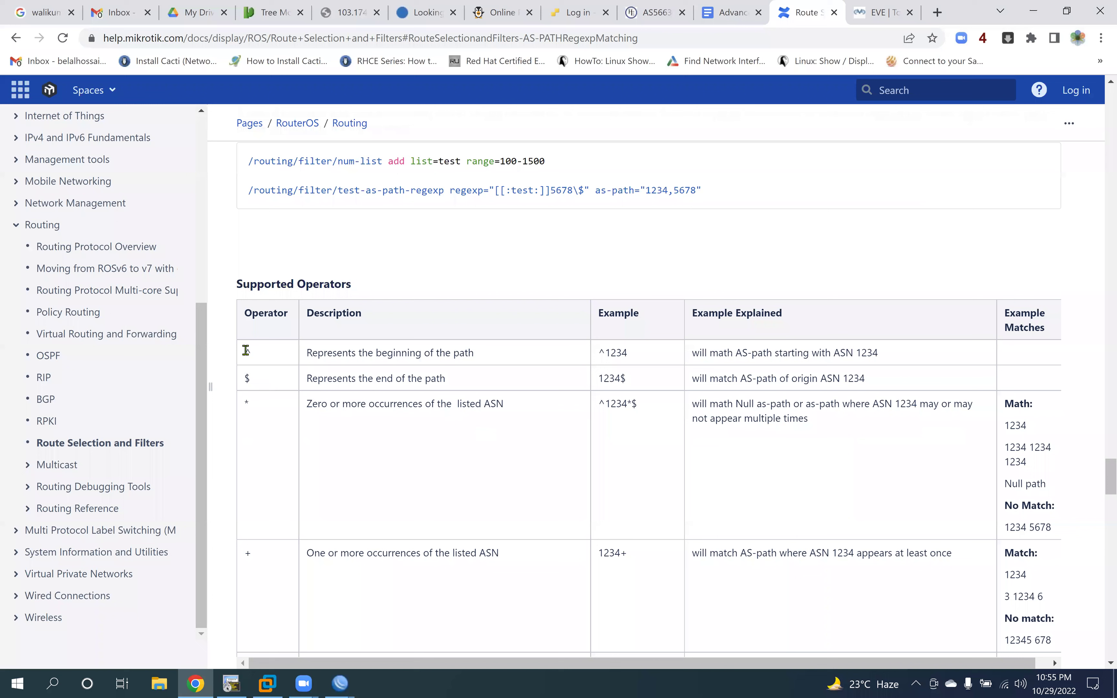
double_click(256, 356)
drag(324, 353, 489, 366)
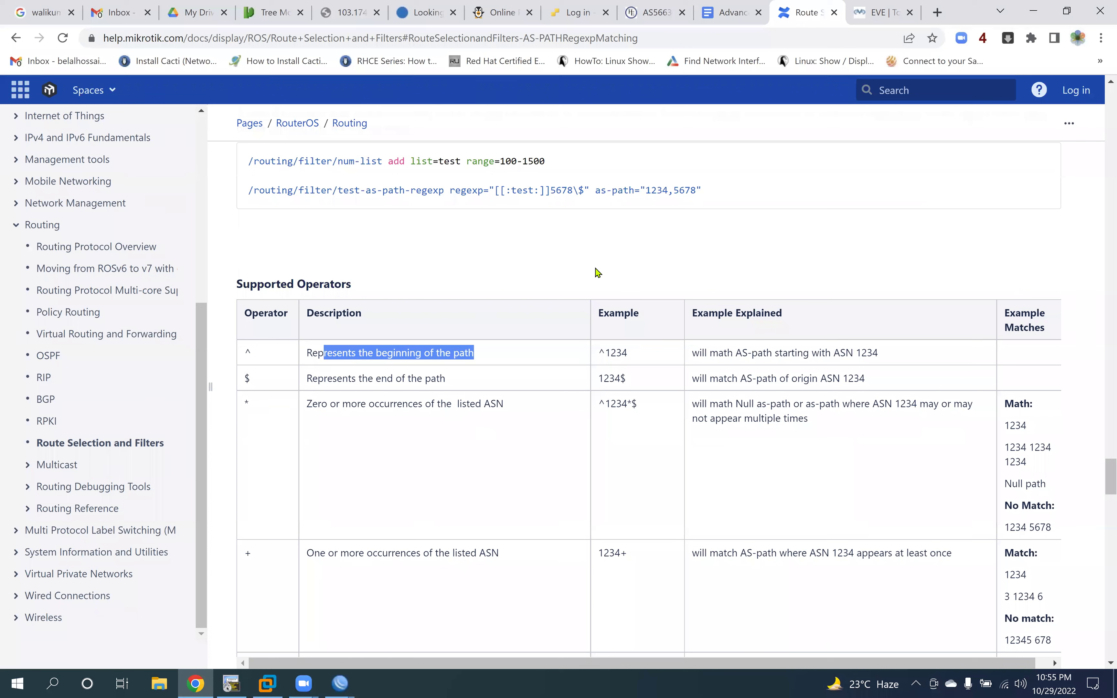
Step: Switch to the EDGE1-v7 WinBox session and restore its maximized BGP window to a smaller size
click(340, 684)
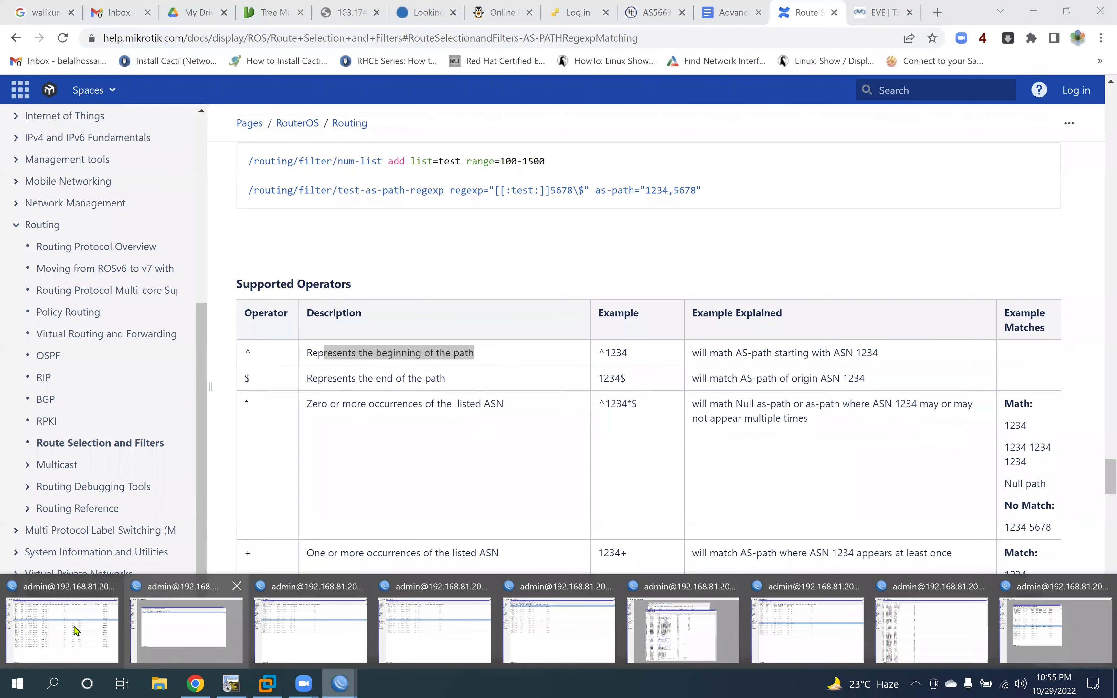
key(Return)
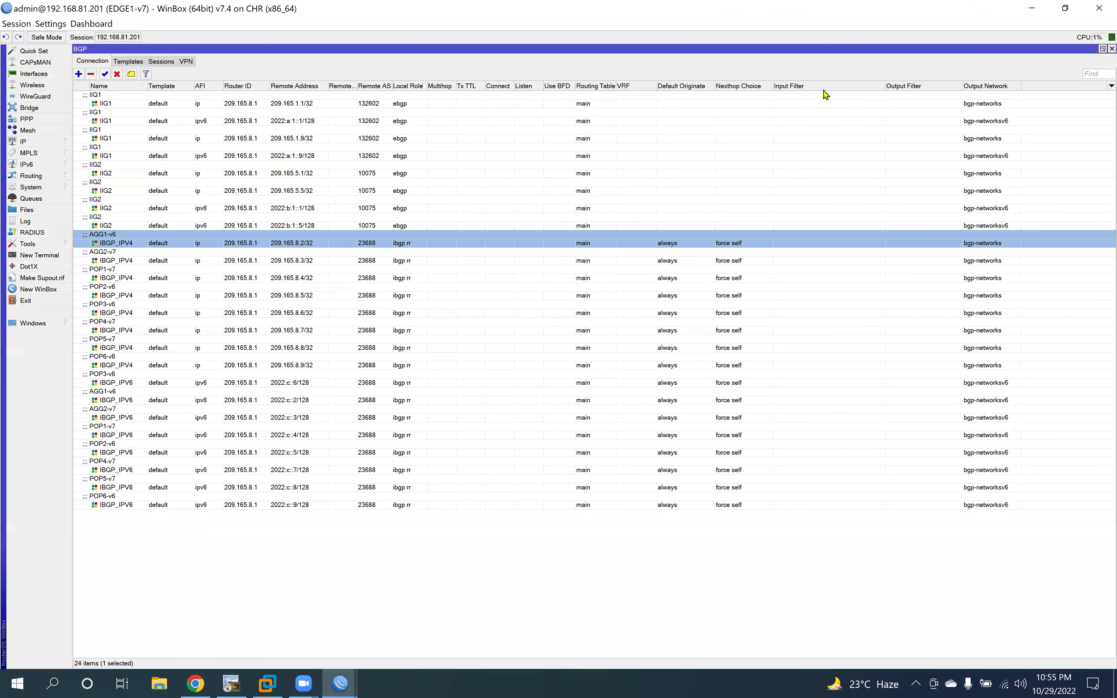
click(1102, 49)
drag(562, 74, 558, 74)
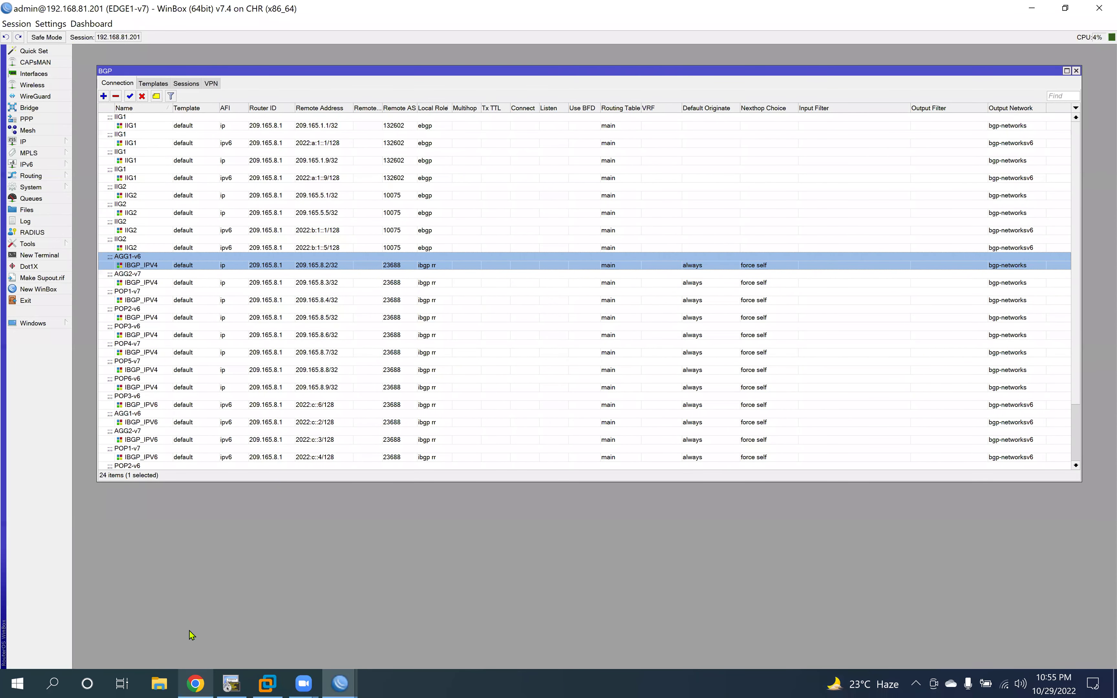
Step: Check the lab topology in the EVE browser page, then return to the EDGE1-v7 WinBox session
key(alt+Tab)
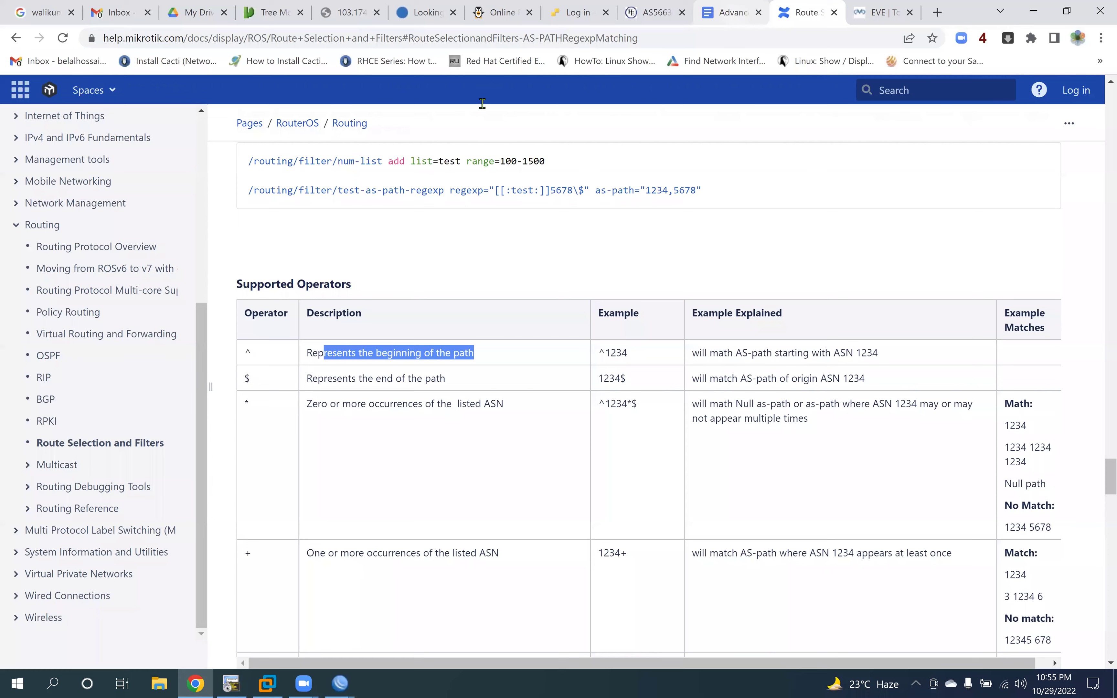
key(ctrl+Tab)
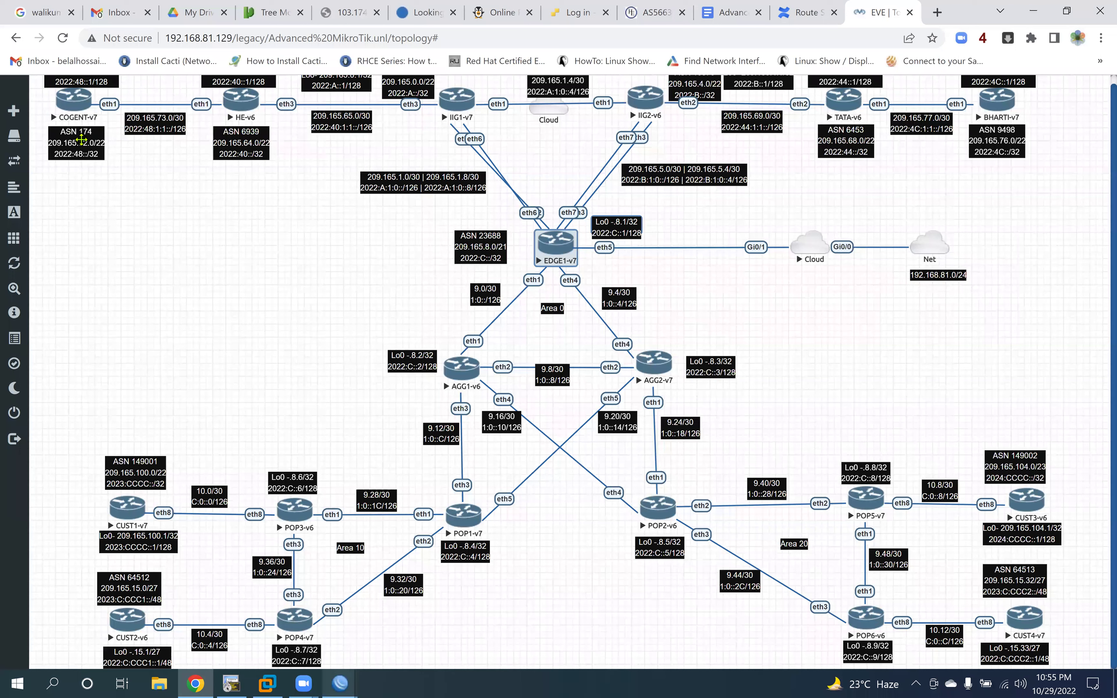
click(342, 684)
click(432, 633)
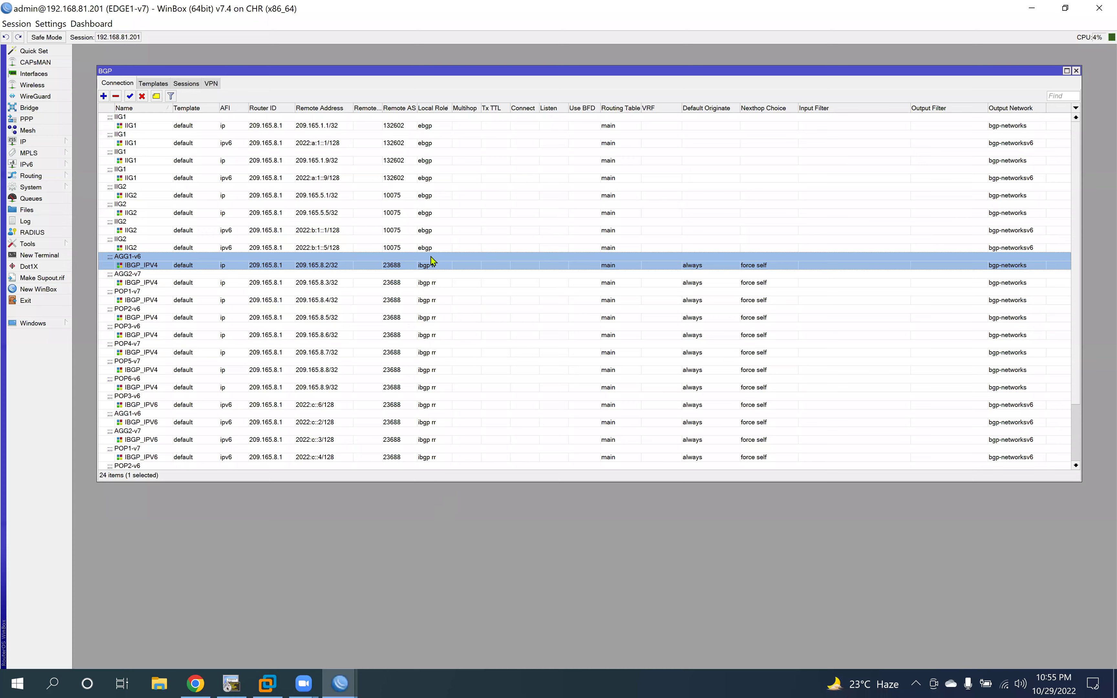
Step: Examine the available columns for BGP connections and pick out the IPv4 peers of IIG1 and IIG2
click(1076, 109)
click(1049, 164)
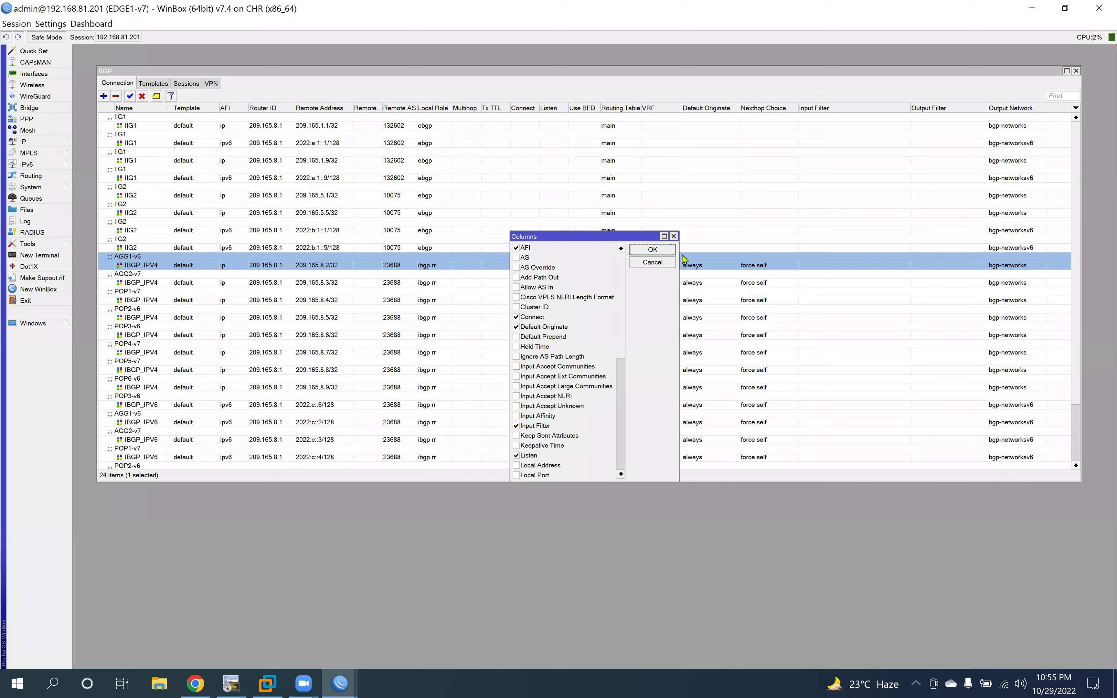
click(669, 253)
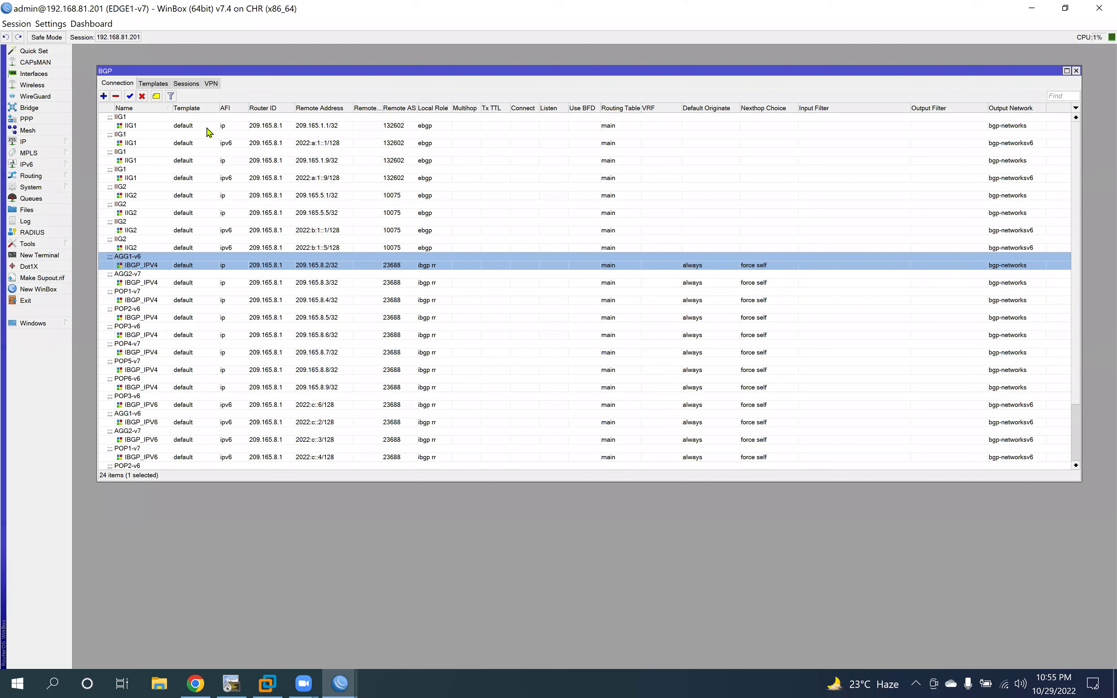
click(233, 127)
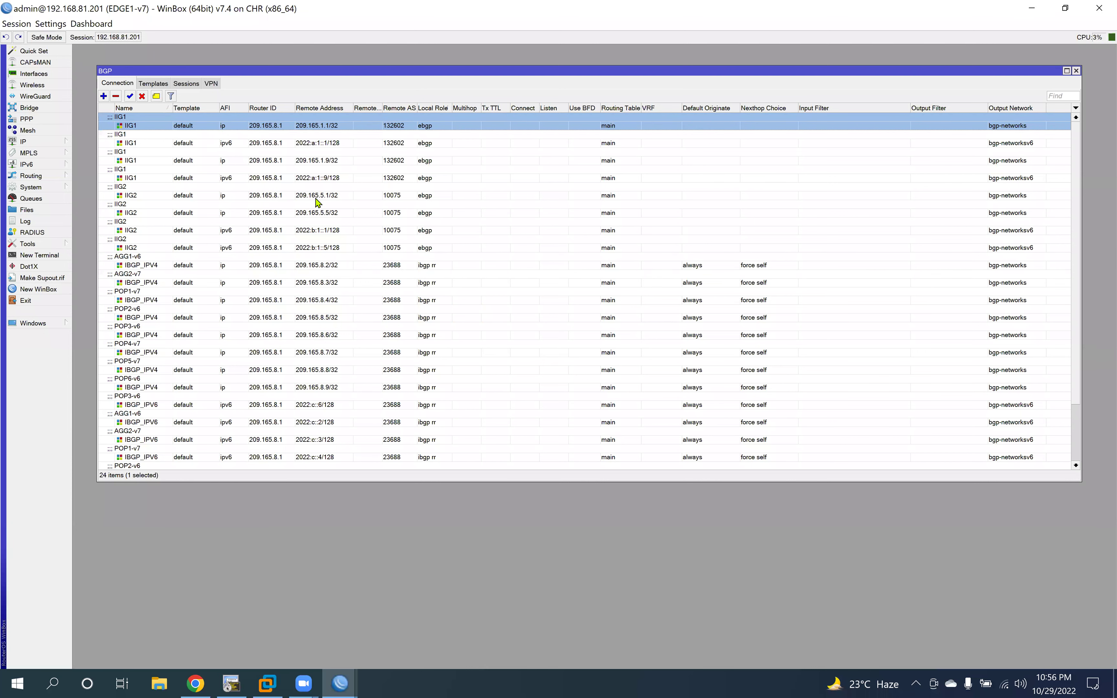
click(273, 160)
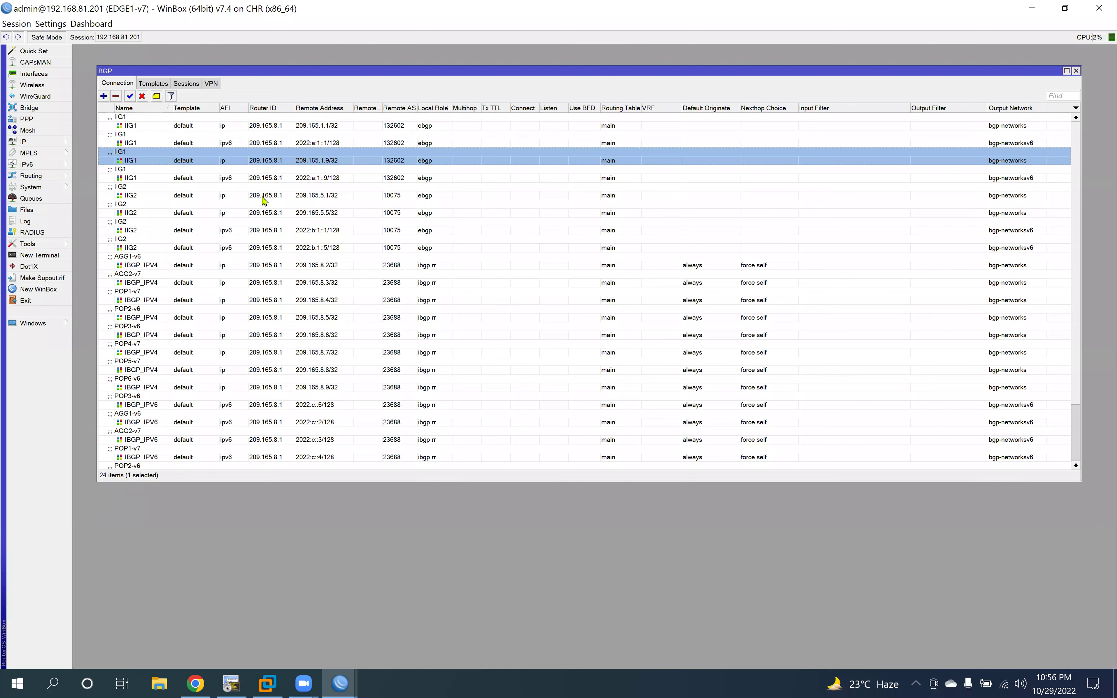
click(264, 197)
click(275, 214)
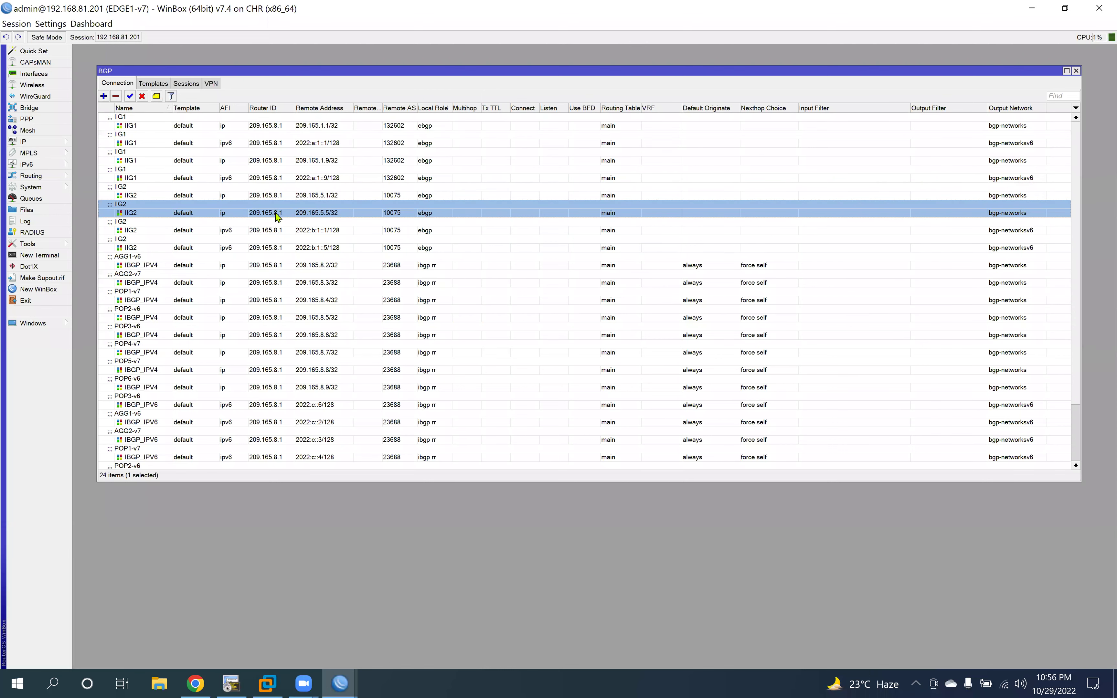
Step: Open the Route Filters window, place it below the eBGP peers and enlarge it to show all rules, selecting the IIG1 inbound AS-path rules
click(46, 176)
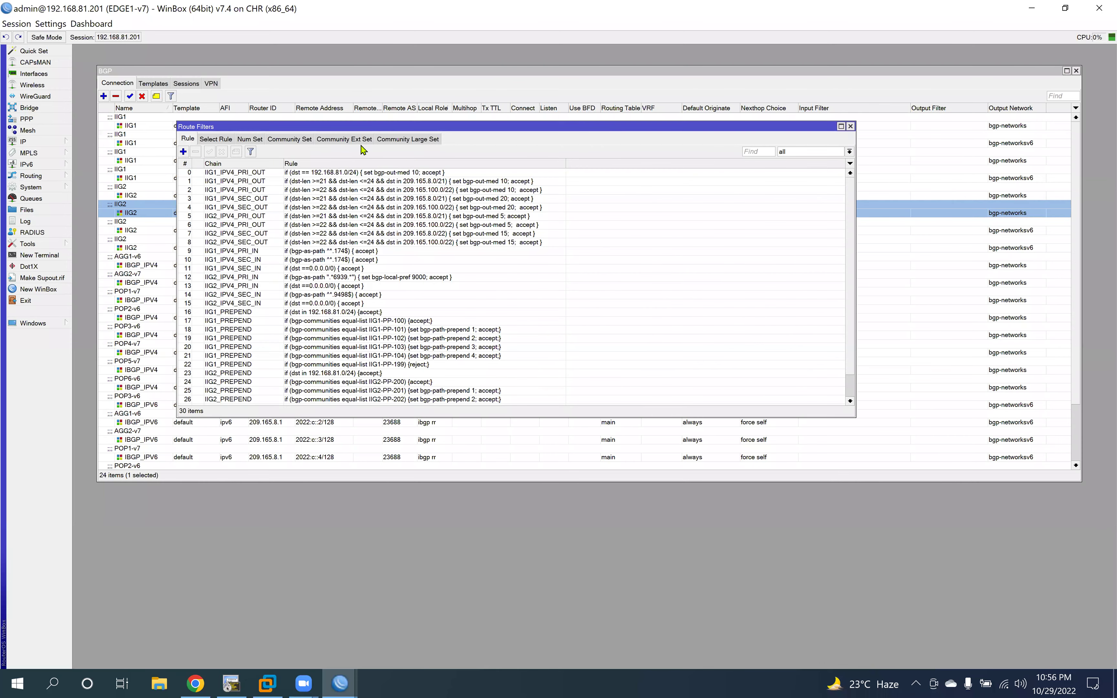
drag(376, 214, 473, 277)
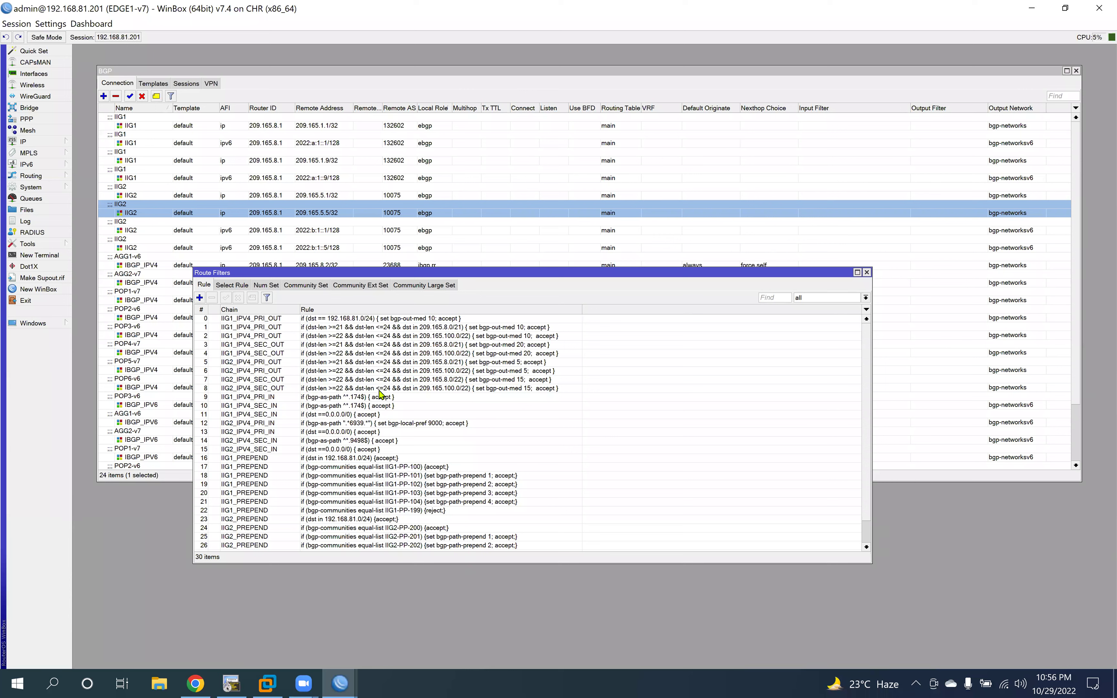
click(281, 398)
drag(436, 284, 542, 319)
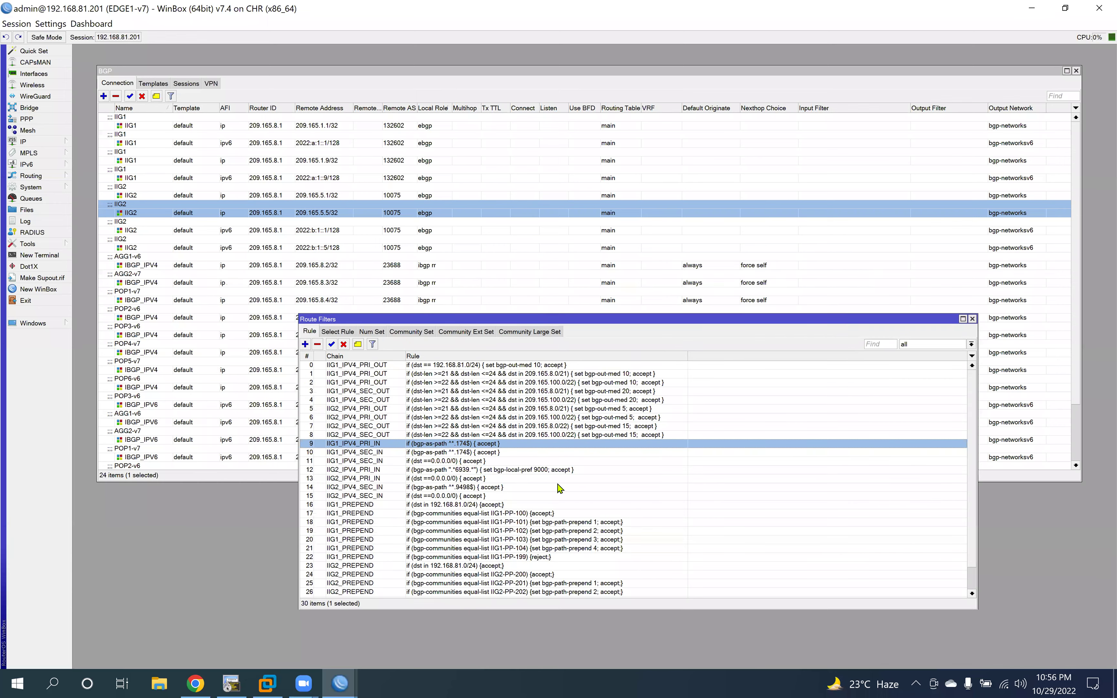
drag(640, 603, 637, 639)
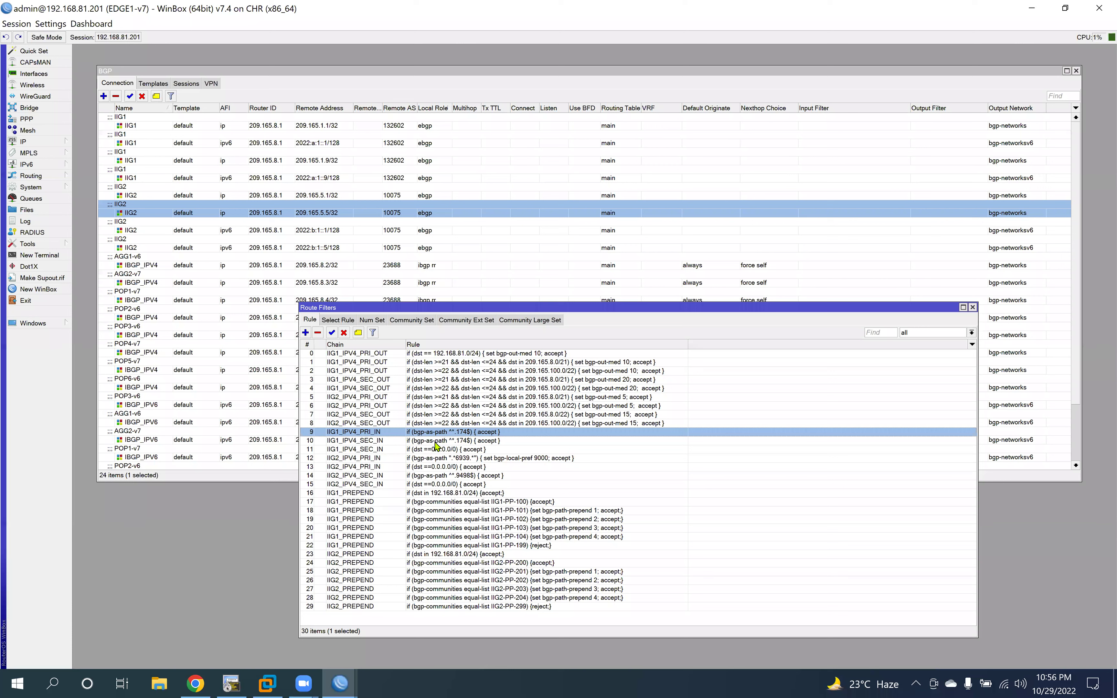
click(479, 442)
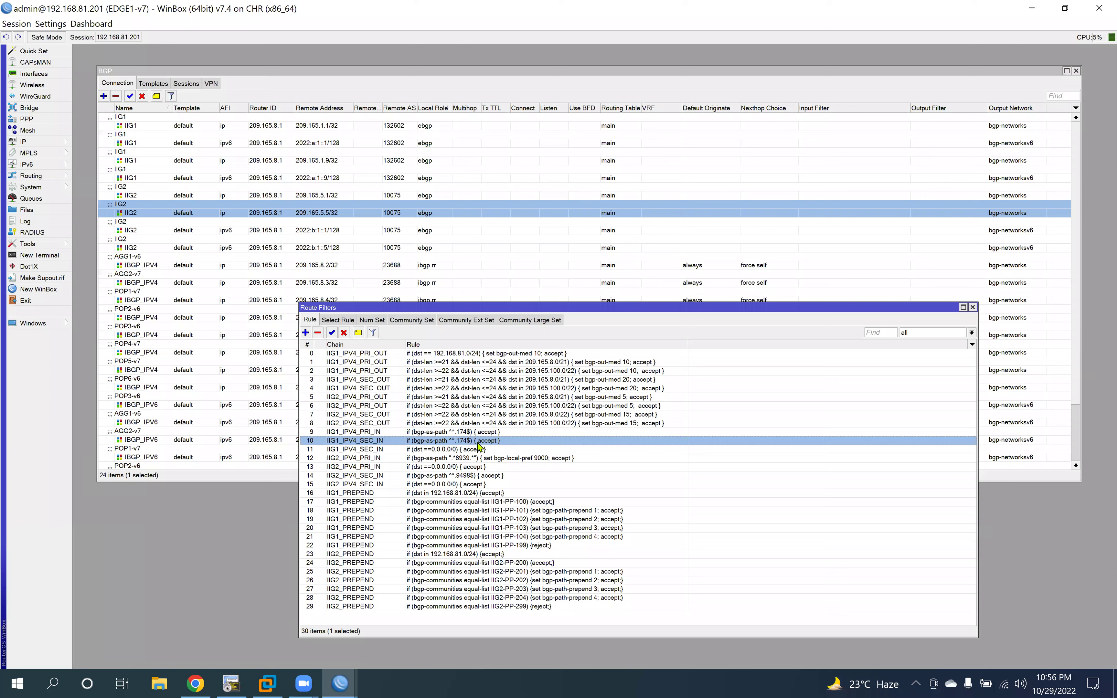
Step: Duplicate the IIG1_IPV4_PRI_IN rule matching AS path ^.174$ into chain IPV4_PRI_IN and move the copy to the end of the rule list
double_click(441, 433)
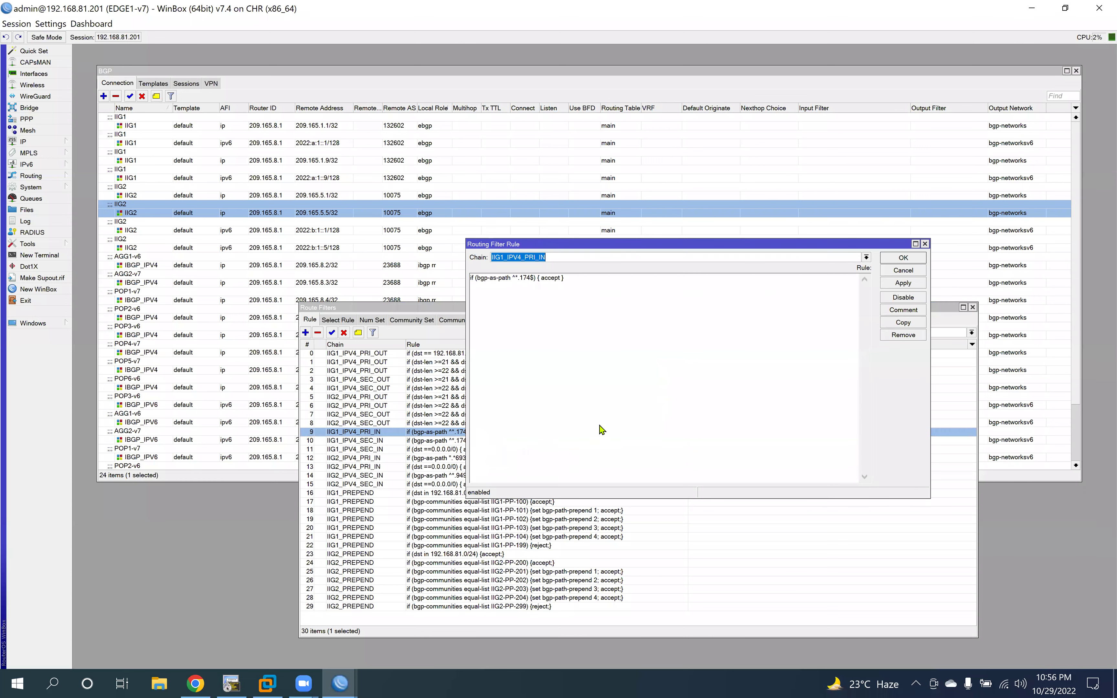
click(910, 321)
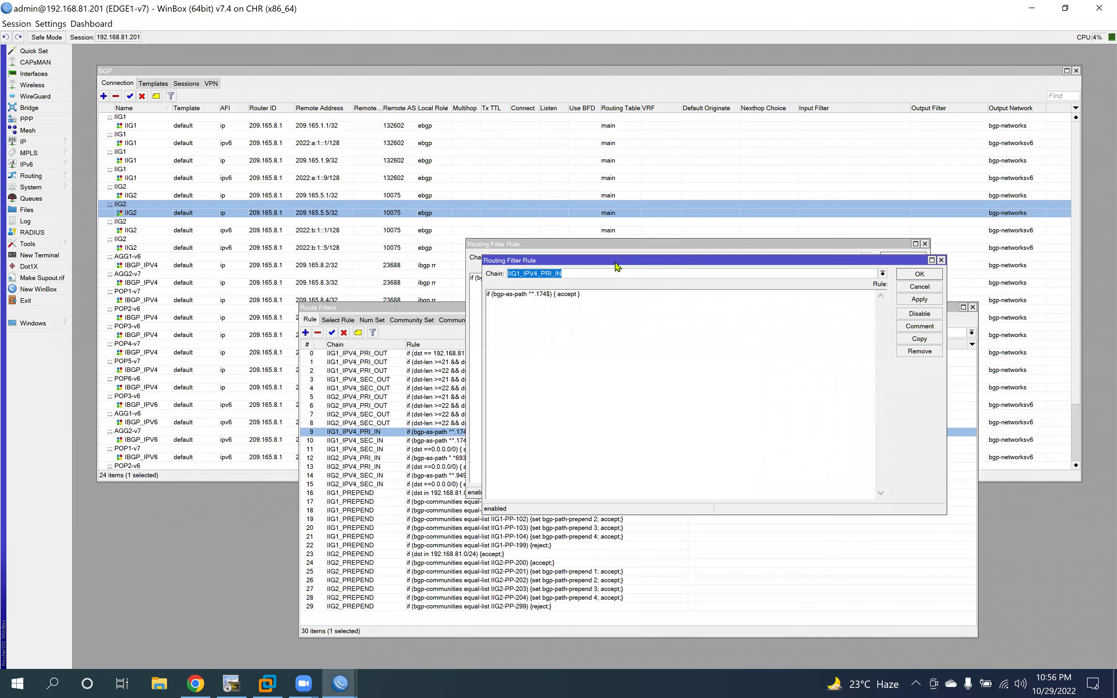
key(Home)
key(shift+Right)
key(shift+Right)
key(shift+Right)
key(shift+Right)
key(shift+Right)
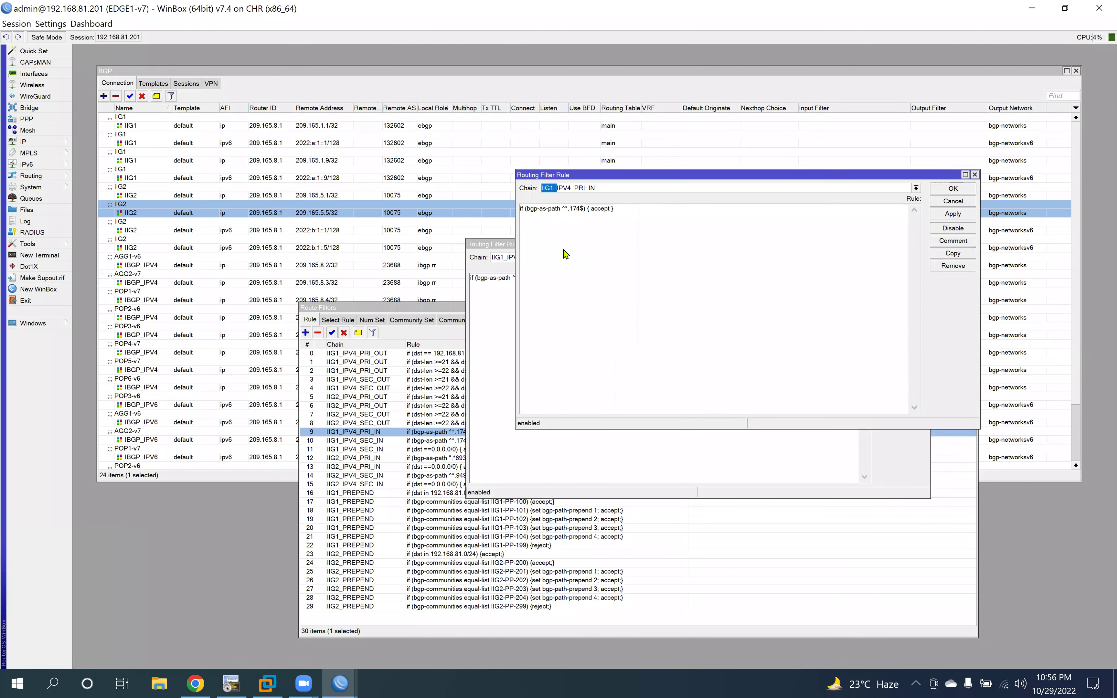
key(Delete)
click(951, 214)
click(953, 189)
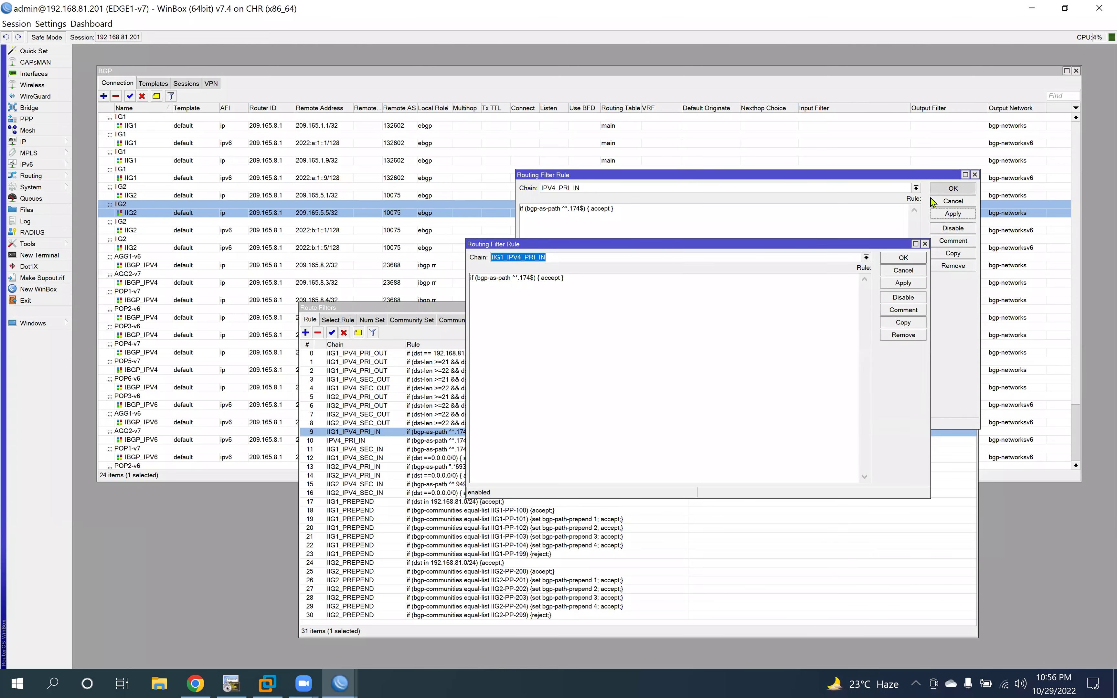
click(896, 259)
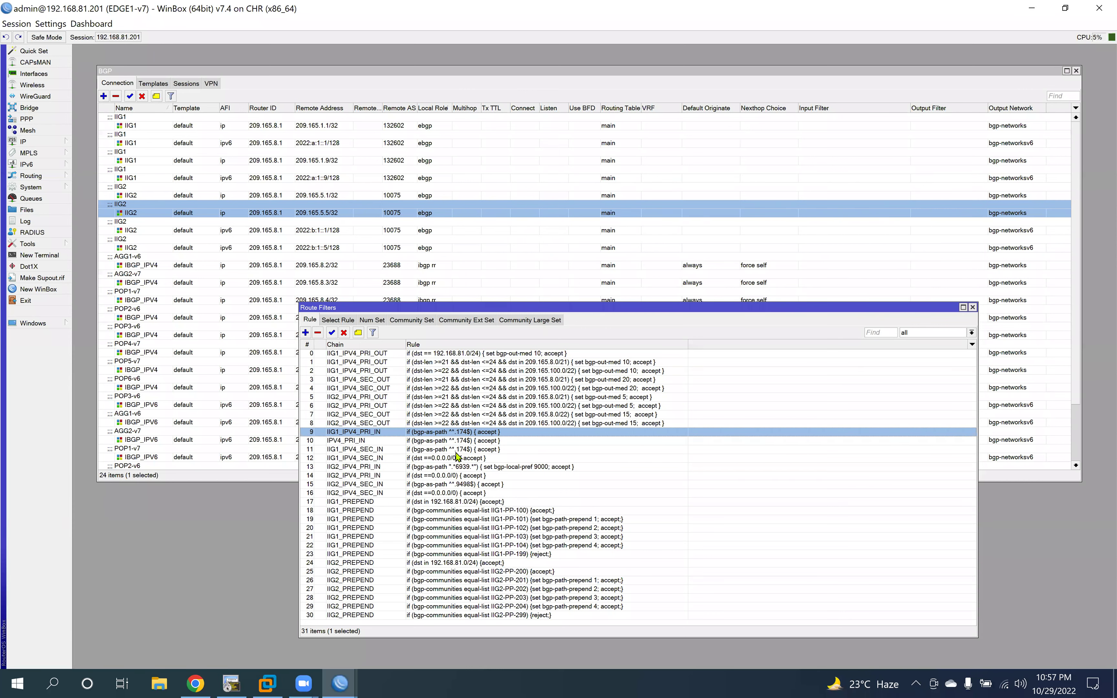
drag(355, 442, 383, 620)
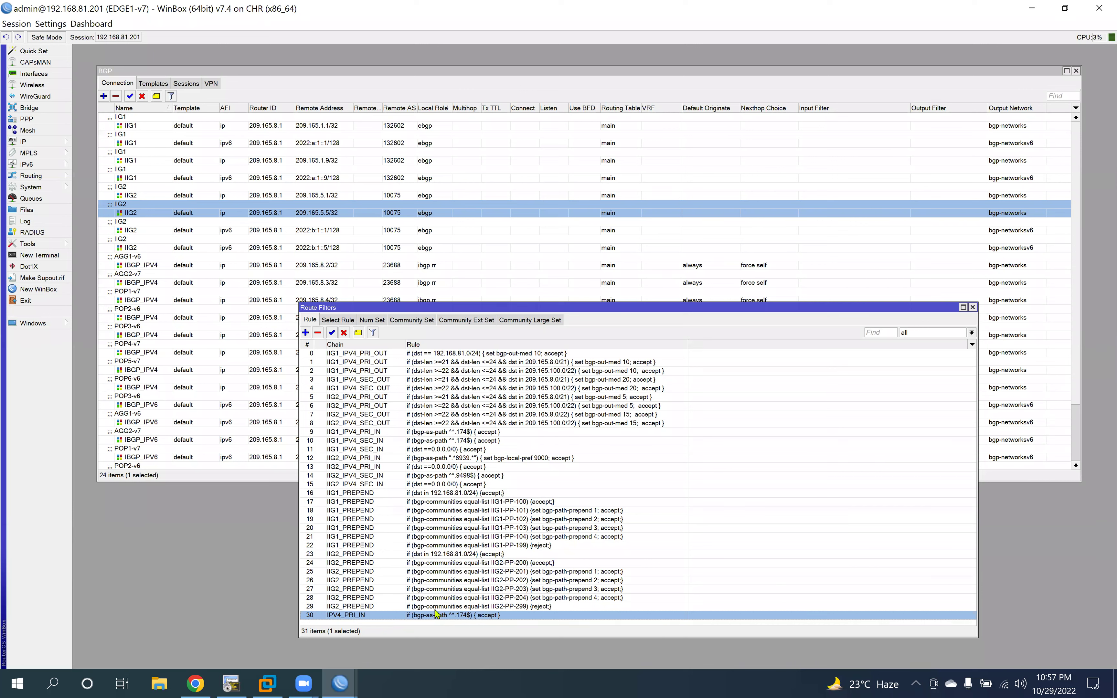
Step: Duplicate the IIG1_IPV4_SEC_IN rule accepting dst 0.0.0.0/0 into chain IPV4_IN and move the copy to the end of the rule list
double_click(455, 450)
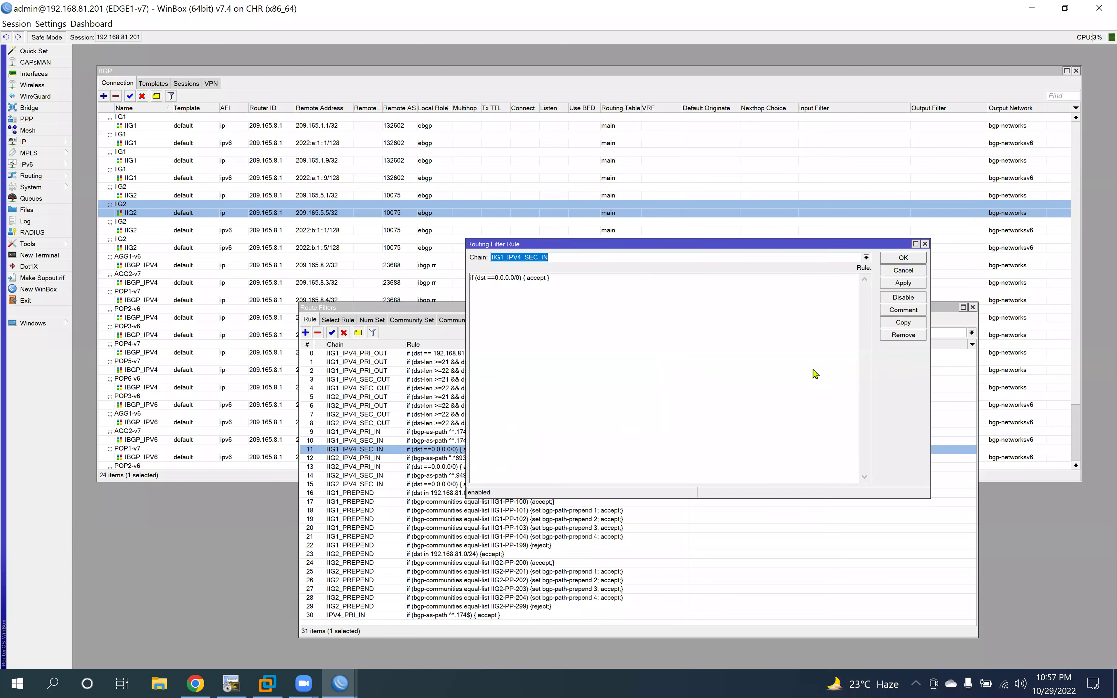
click(907, 321)
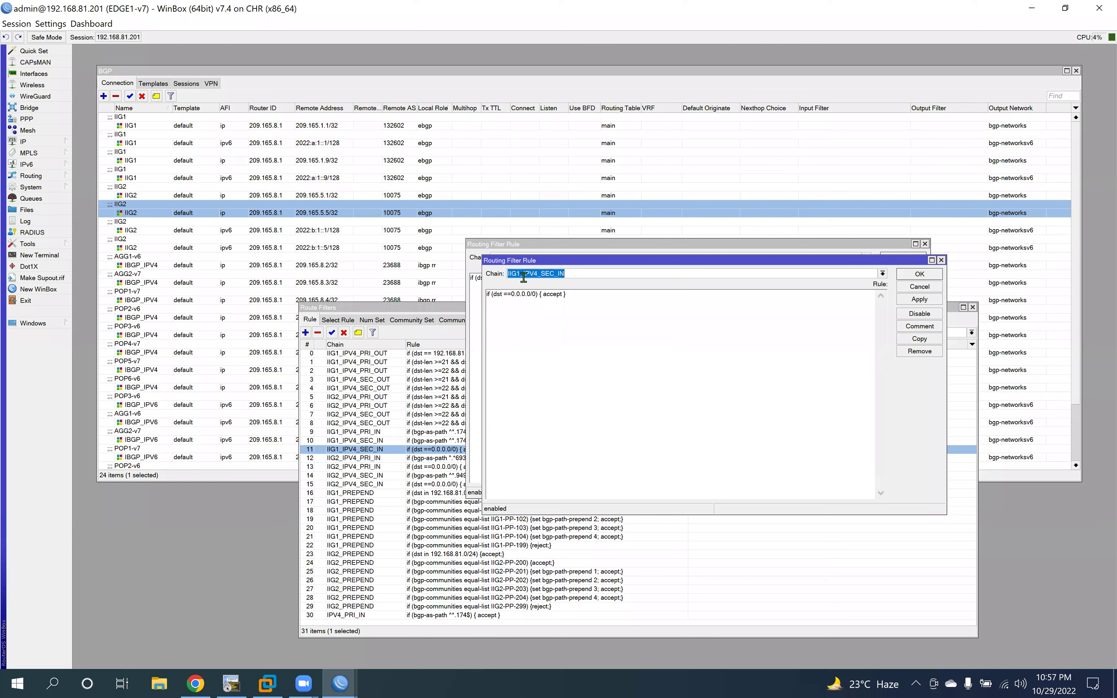
drag(524, 276, 405, 277)
click(525, 275)
key(BackSpace)
key(BackSpace)
key(BackSpace)
key(BackSpace)
key(BackSpace)
click(912, 272)
click(907, 260)
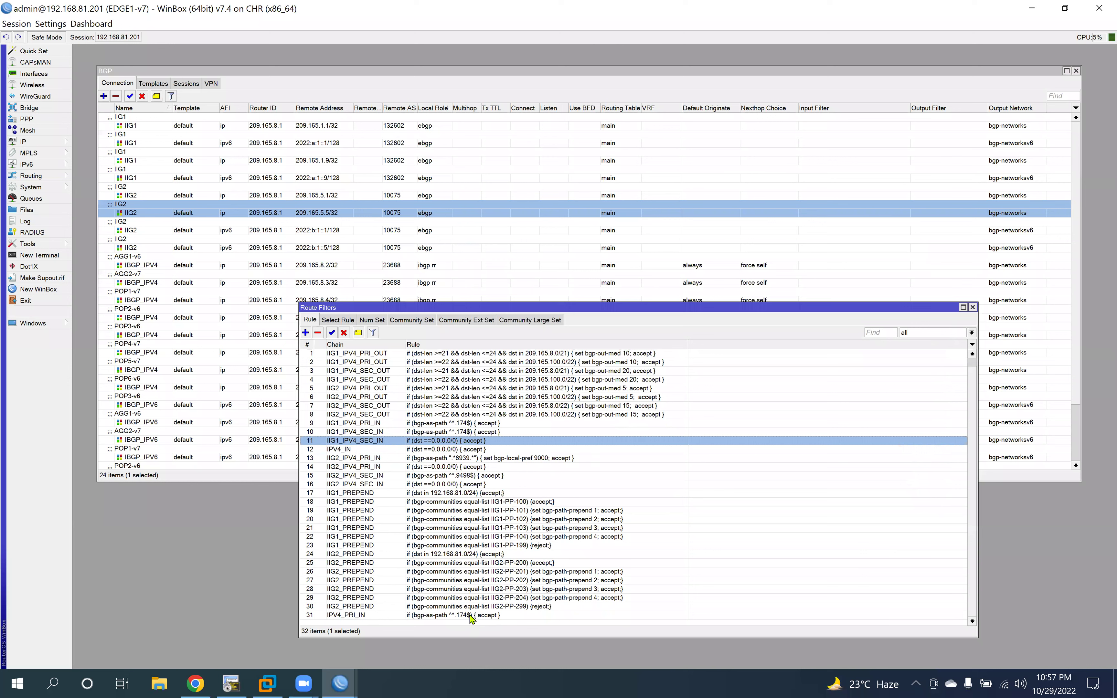
click(471, 616)
drag(424, 450, 430, 631)
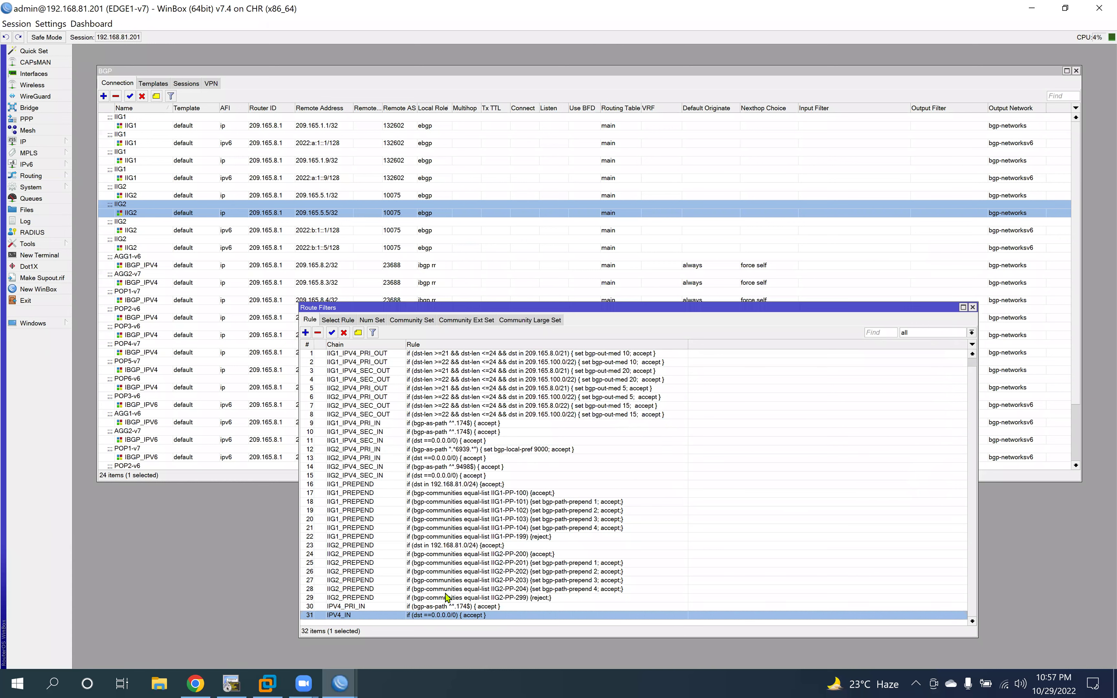
Step: Change the chain of the copied AS-path 174 rule, second to last in the Route Filters list, to IPV4_IN
double_click(372, 607)
click(522, 258)
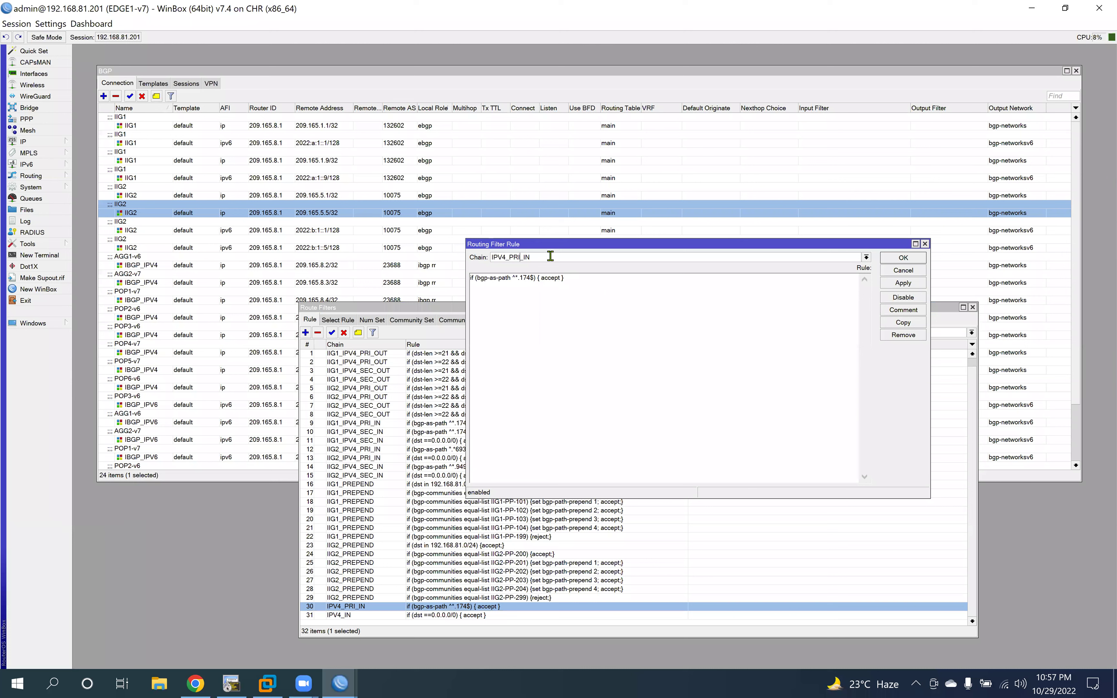
key(BackSpace)
key(BackSpace)
key(BackSpace)
click(904, 282)
click(904, 257)
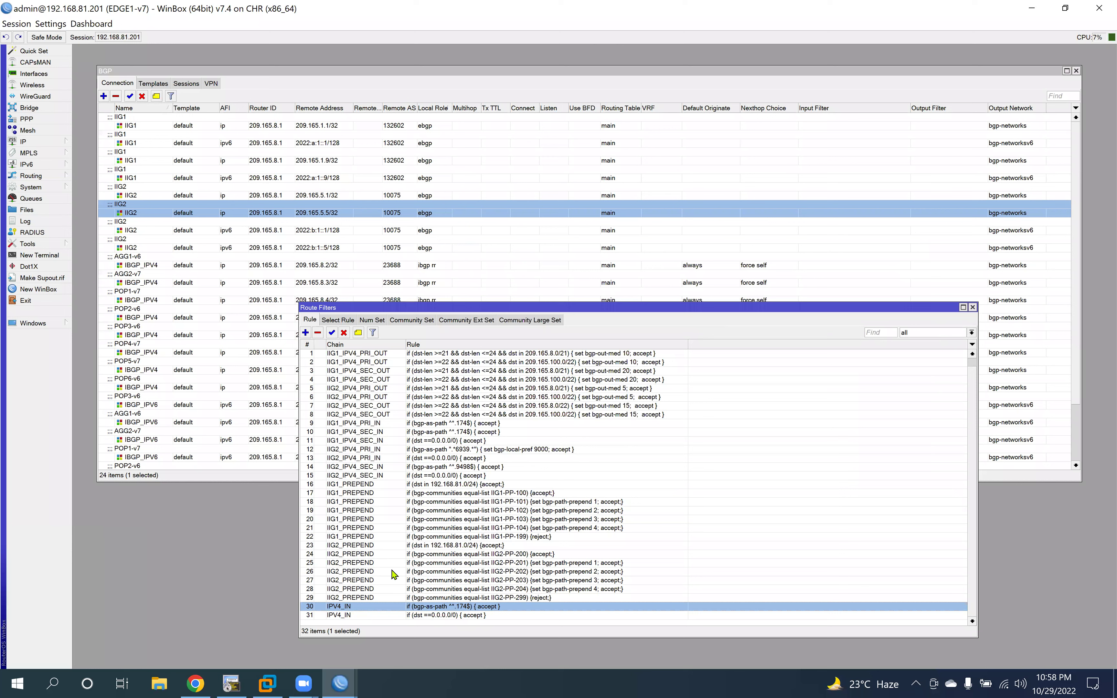
Step: Disable the AS-path 174 rule in chain IPV4_IN, then enlarge and reposition the Route Filters window to fit all rules
click(344, 332)
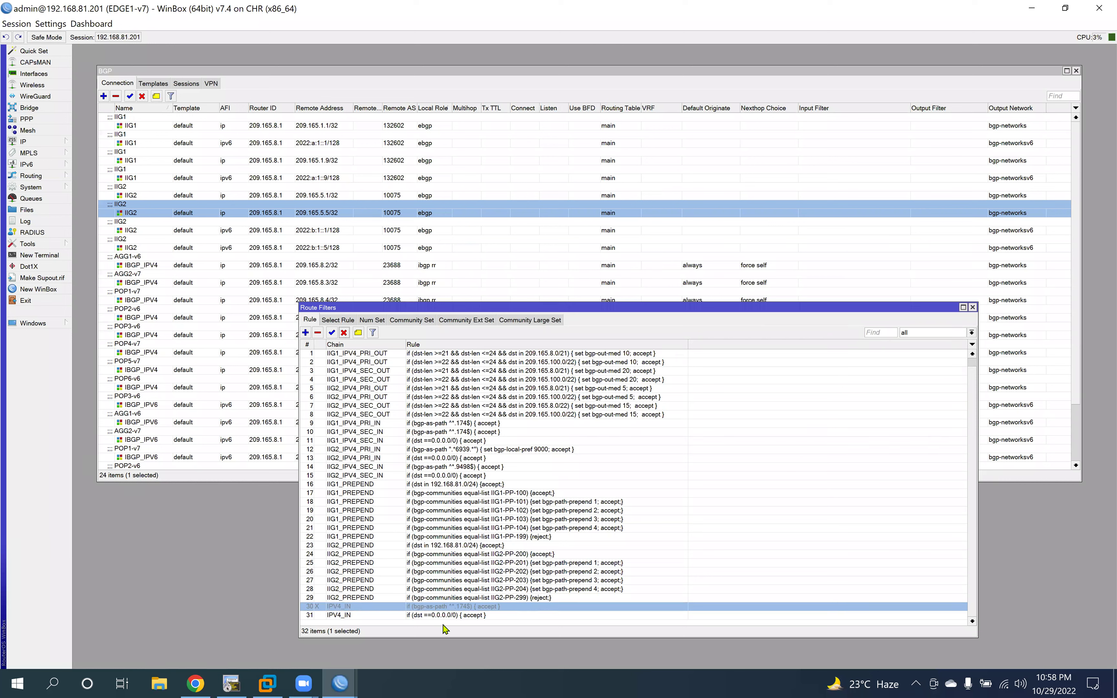
click(465, 618)
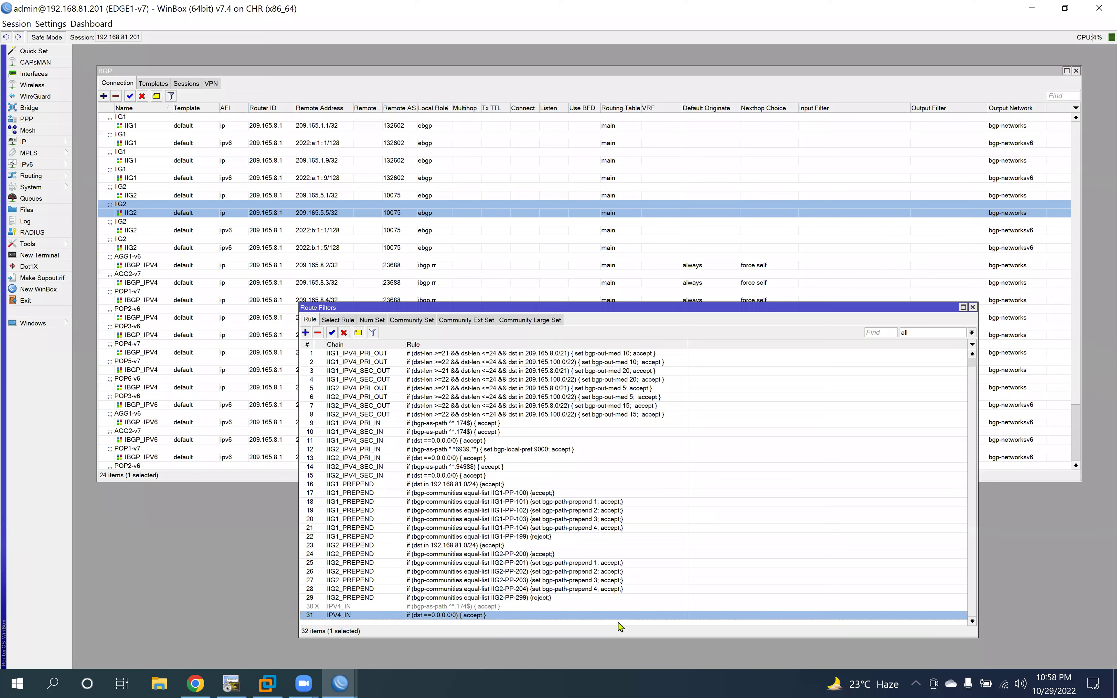
drag(577, 635, 576, 645)
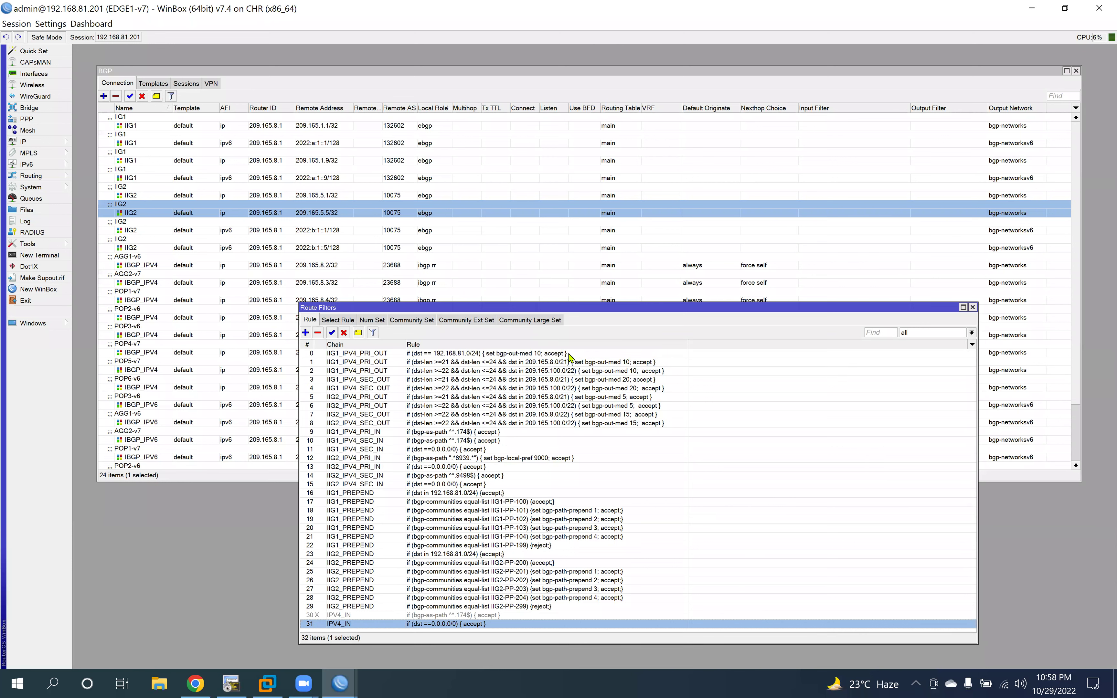
drag(538, 307, 526, 276)
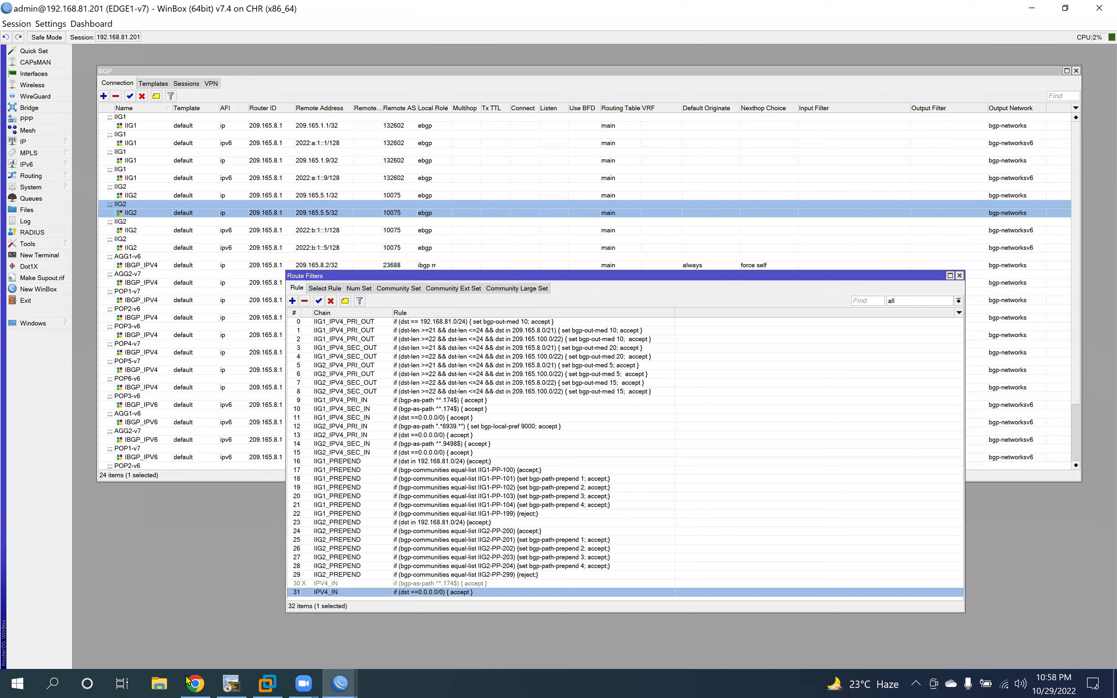
Step: Check the upstream providers' AS numbers in the EVE topology diagram in the browser, and return to the EDGE1-v7 WinBox session
click(194, 682)
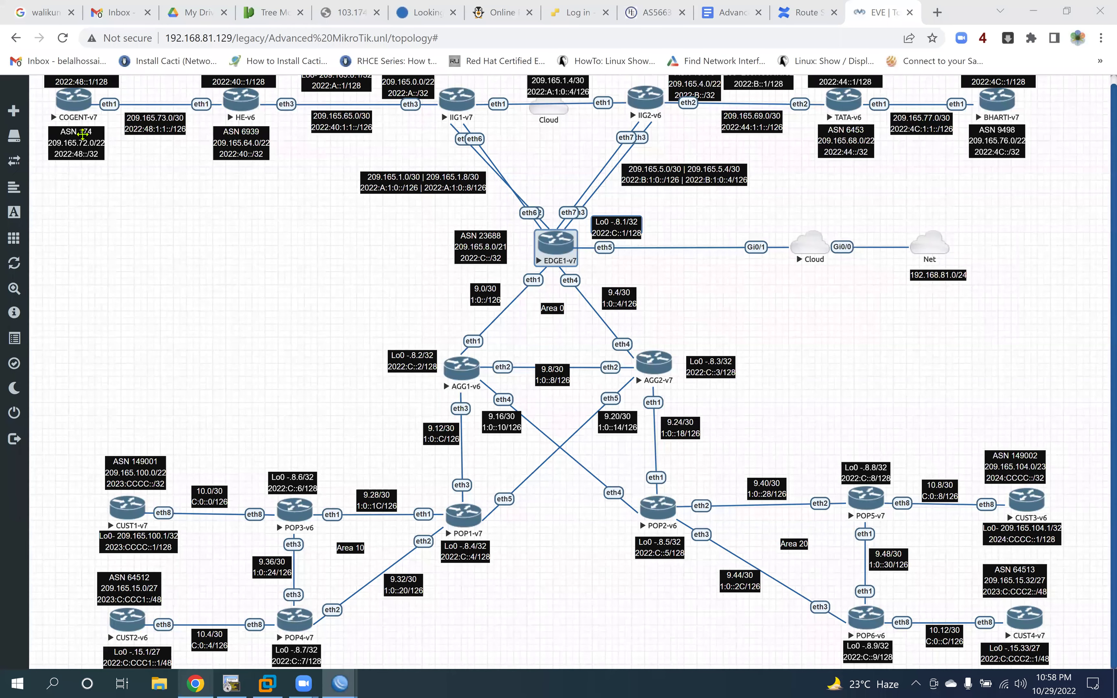
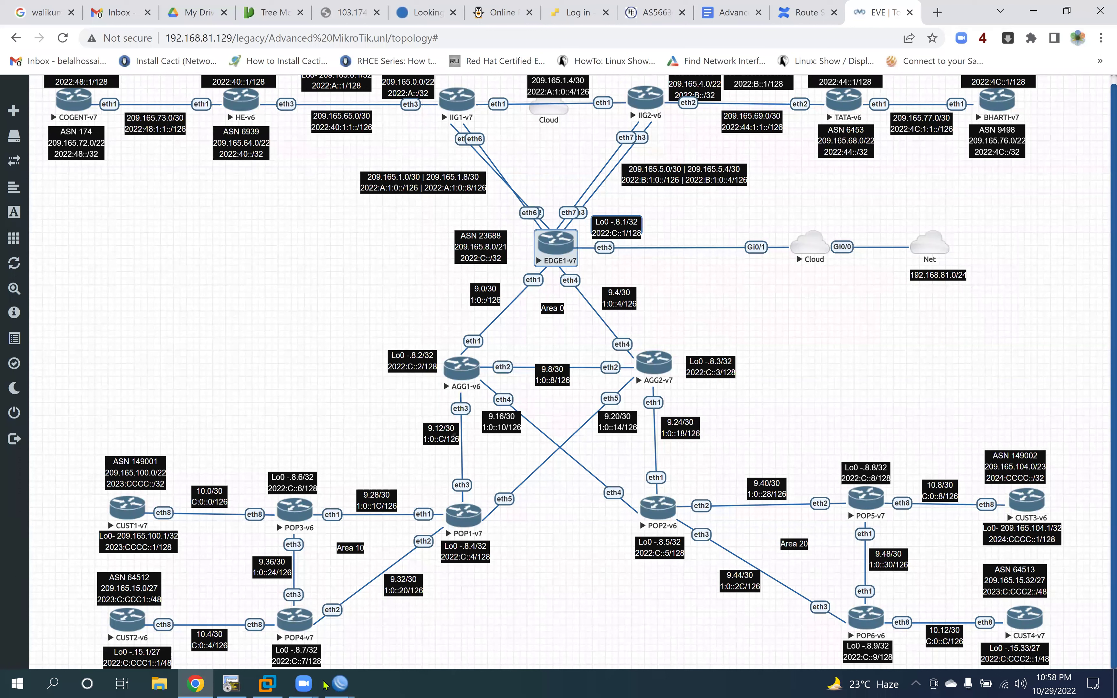
click(336, 684)
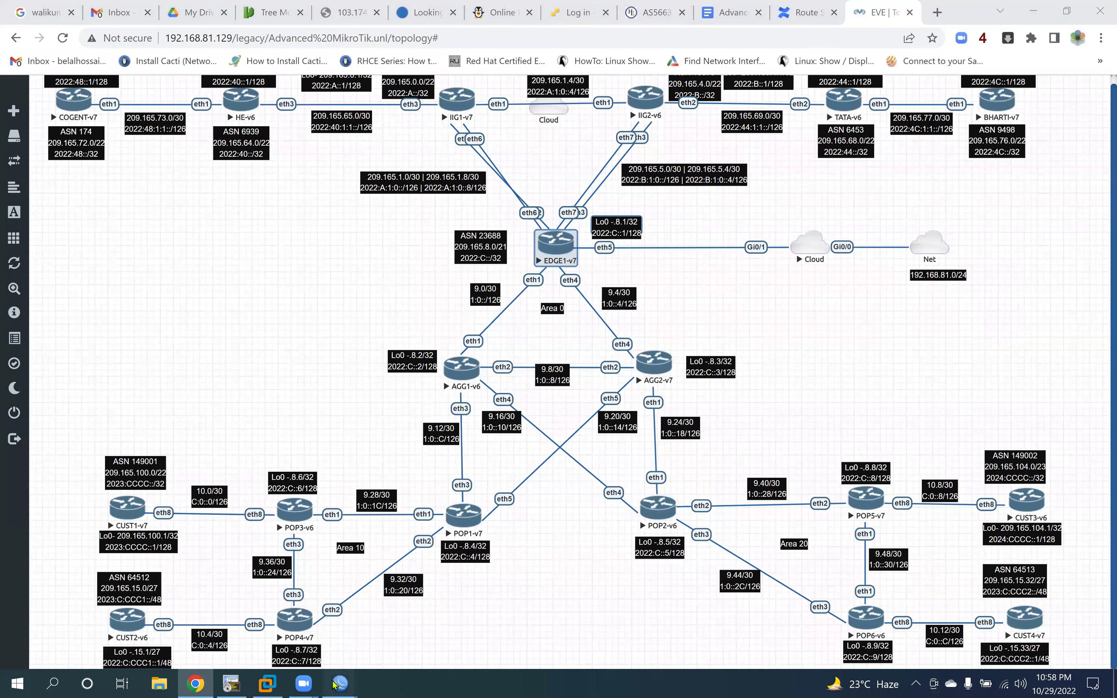
click(94, 628)
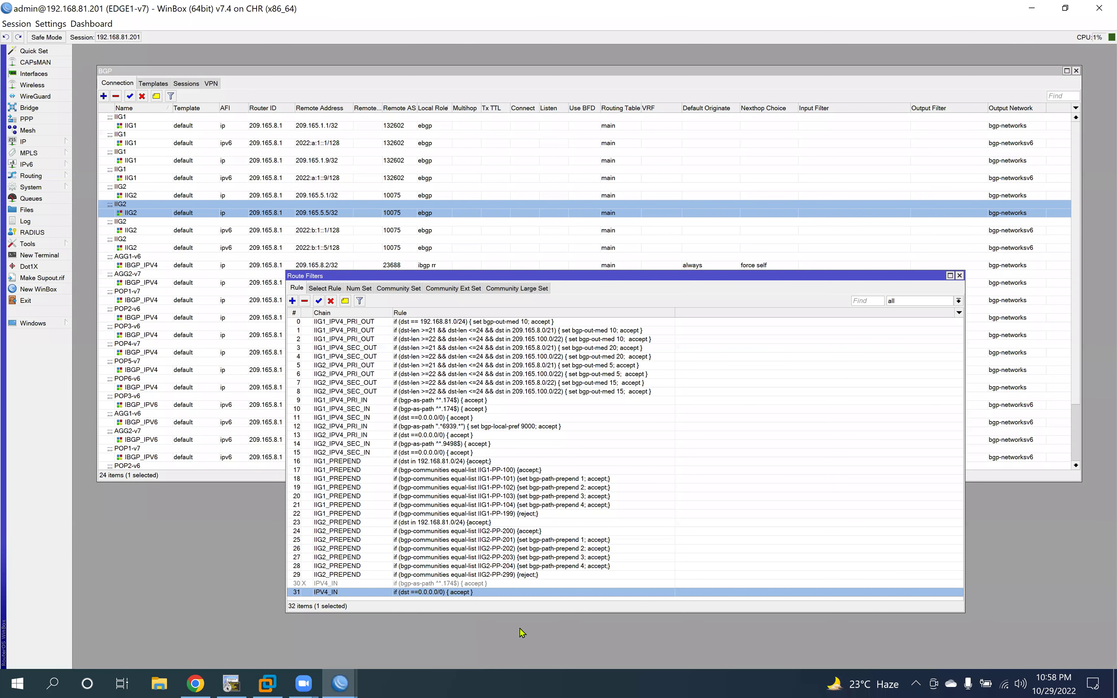
Step: Set the input filter of the IIG1 BGP connection with remote address 209.165.1.1/32 to IPV4_IN
click(249, 127)
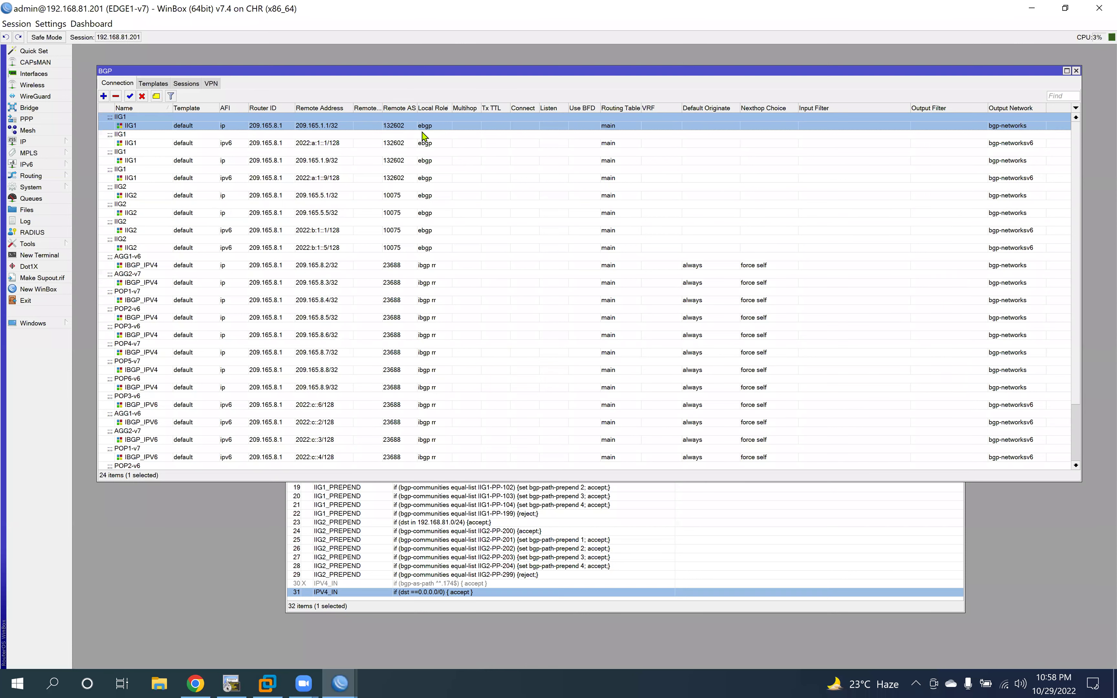
double_click(508, 130)
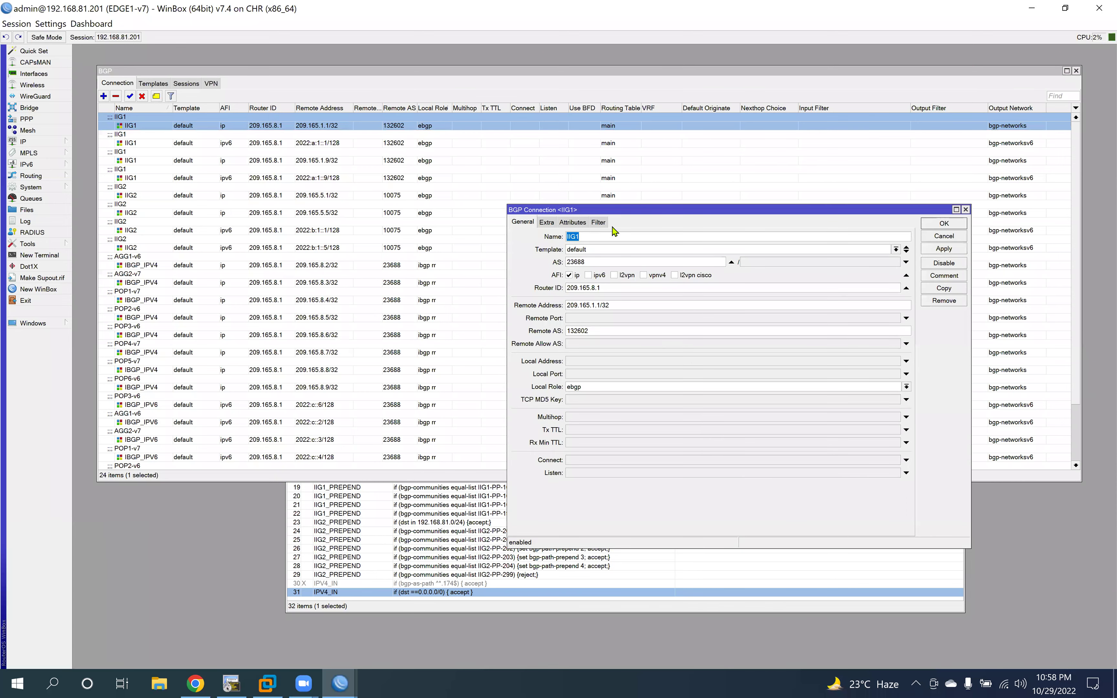
click(598, 223)
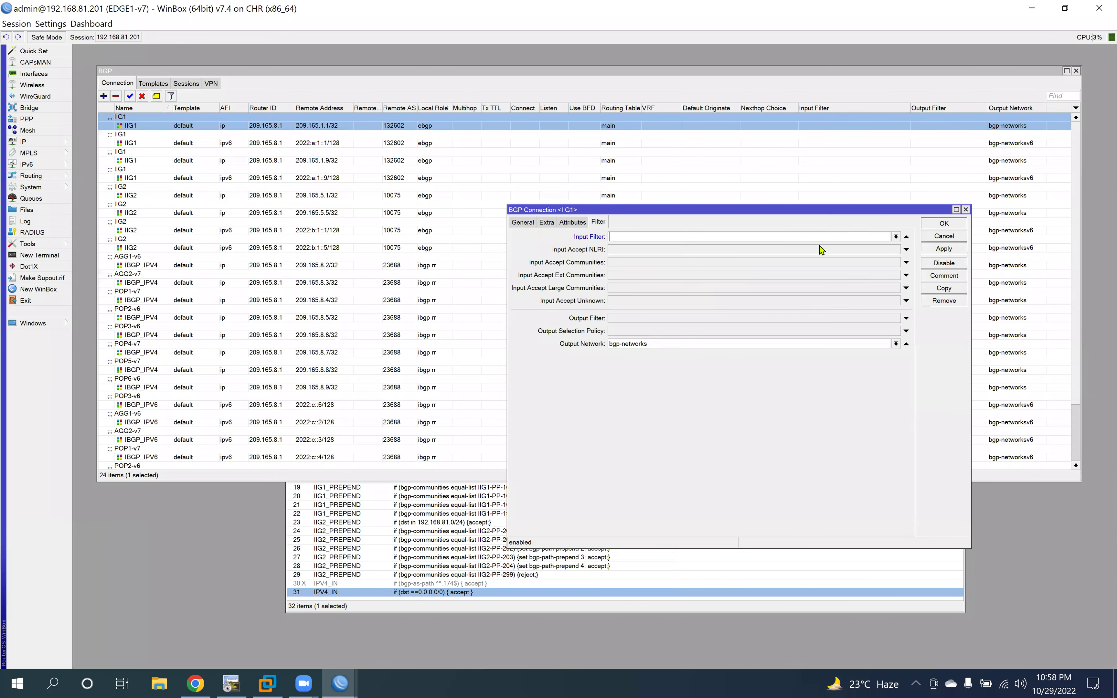
click(896, 237)
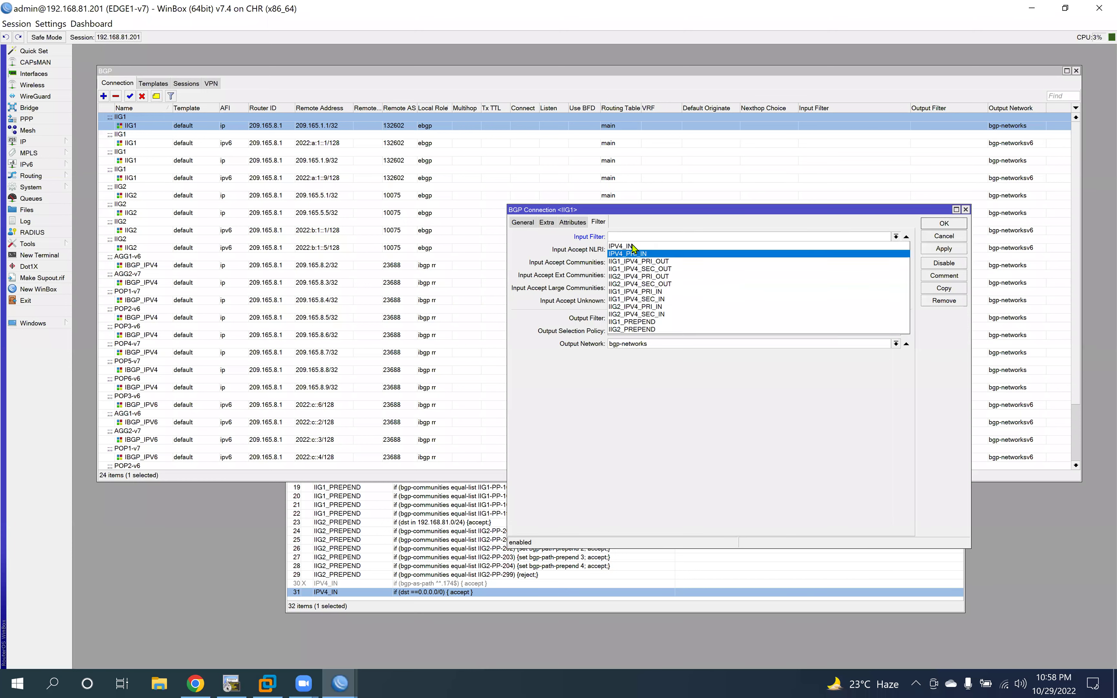
click(631, 245)
click(950, 250)
click(944, 223)
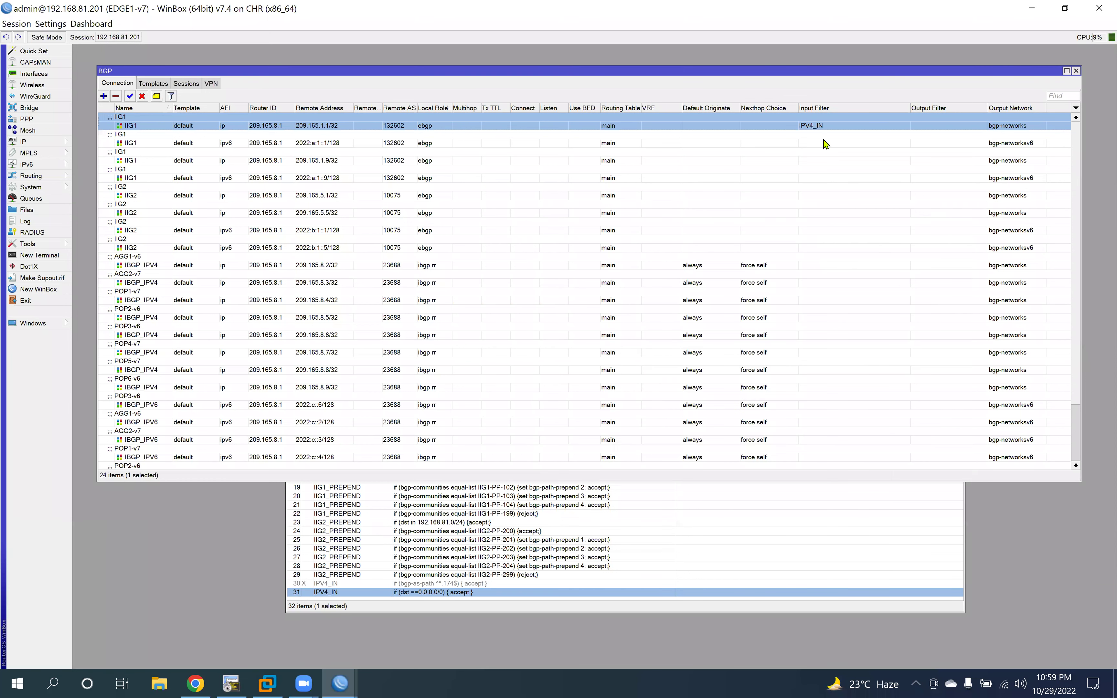
Step: Set the input filter of the IIG1 BGP connection with remote address 209.165.1.9/32 to IPV4_IN
click(402, 162)
key(Return)
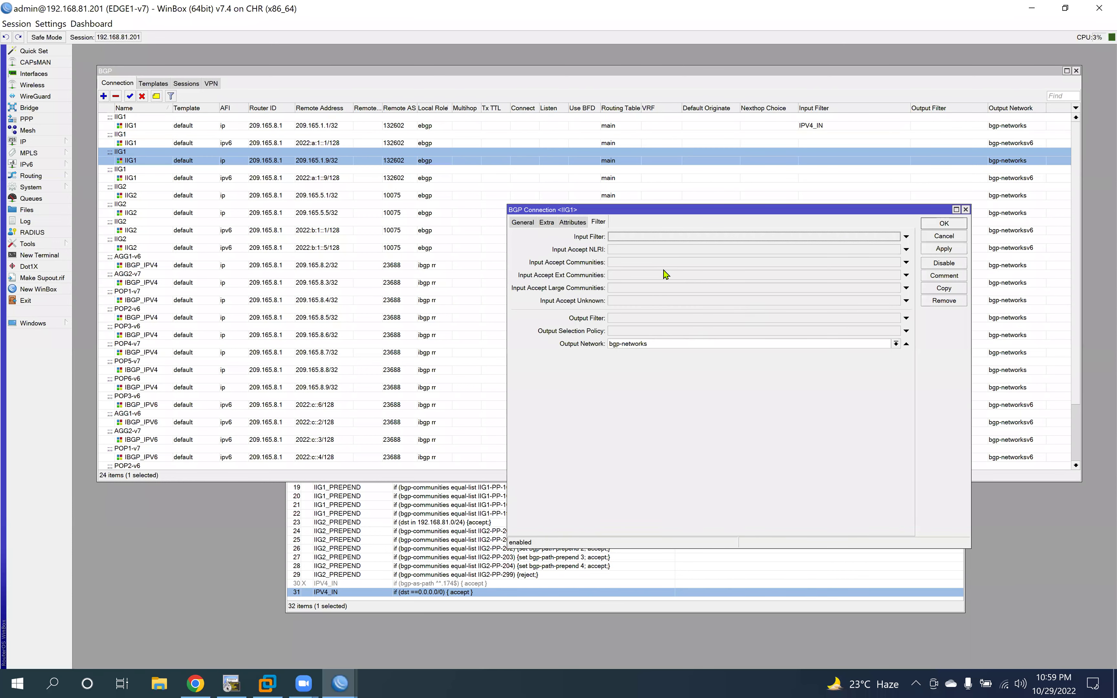
click(653, 238)
click(896, 237)
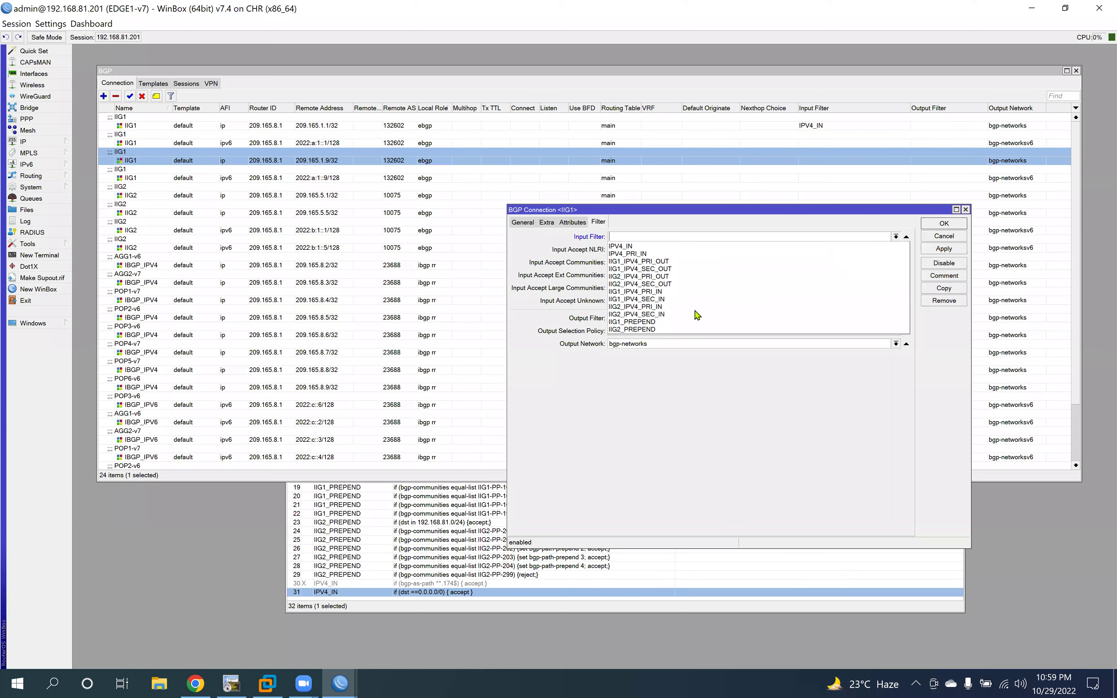
click(878, 247)
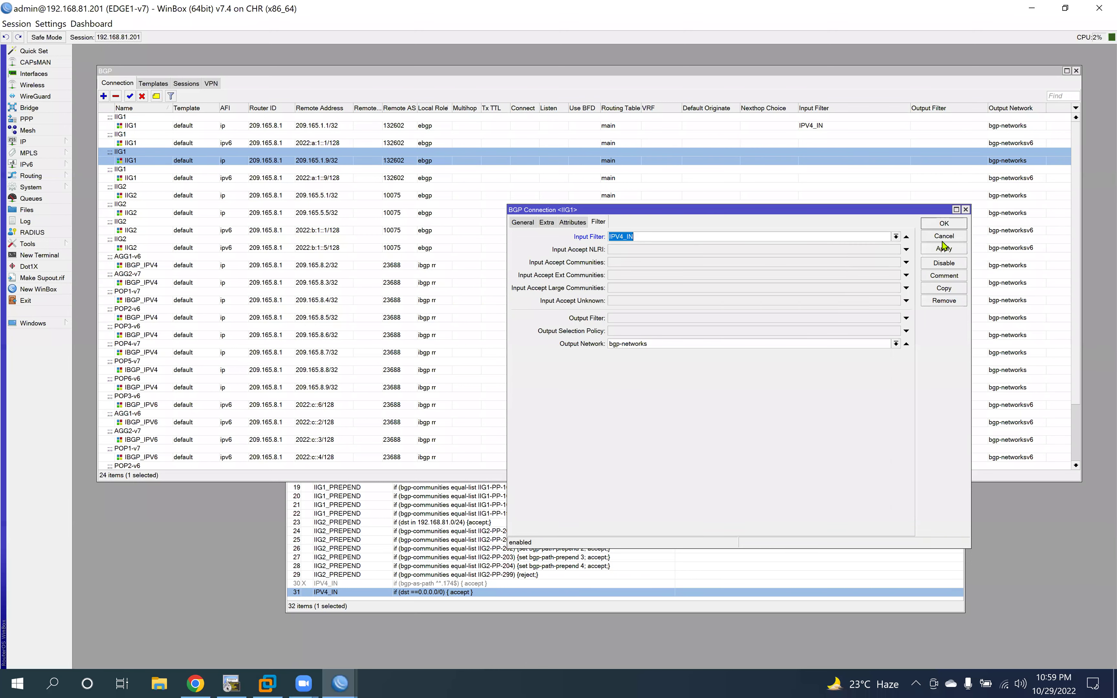
click(944, 249)
click(944, 224)
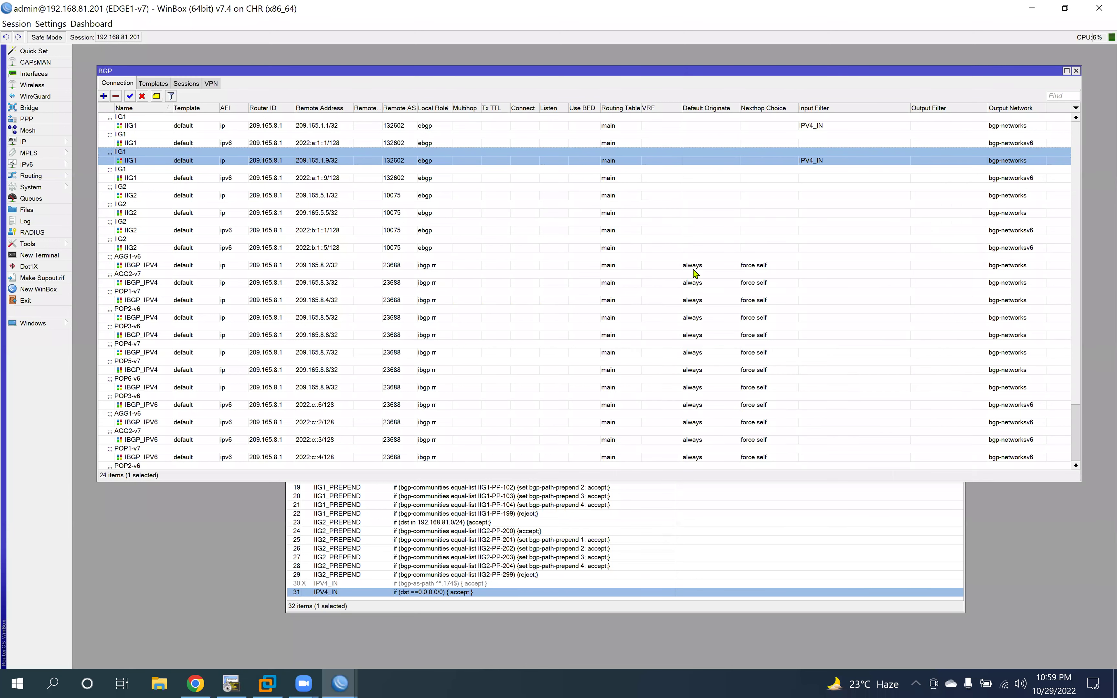
Step: Set the input filter of the IIG2 BGP connection with remote address 209.165.5.1/32 to IPV4_IN
click(474, 531)
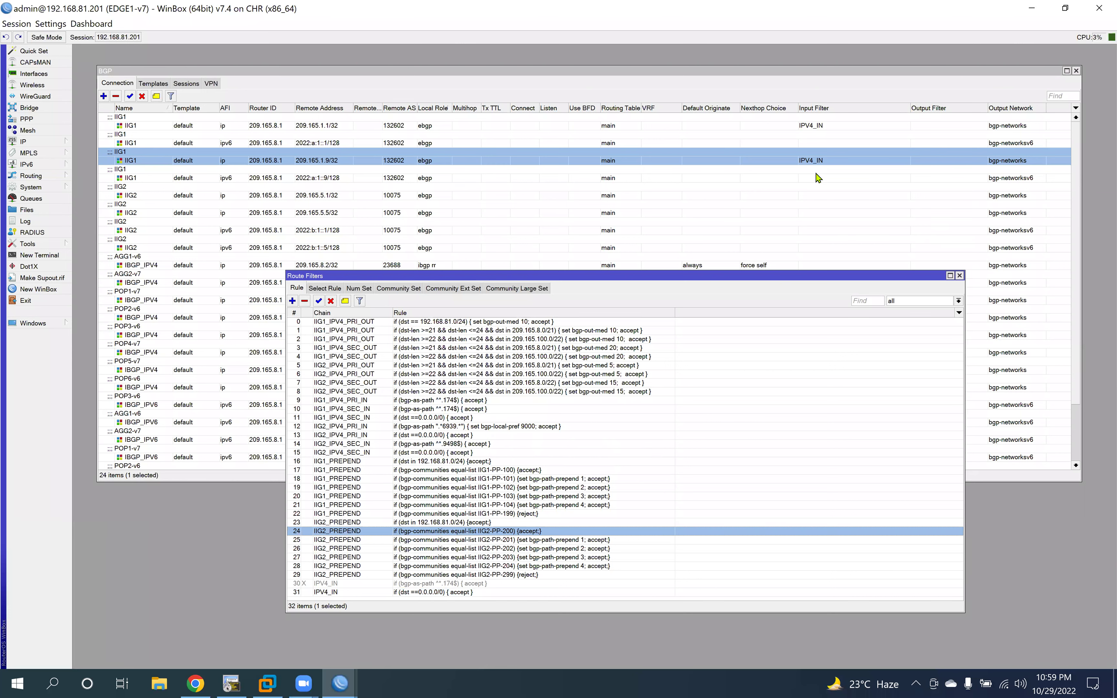
click(299, 197)
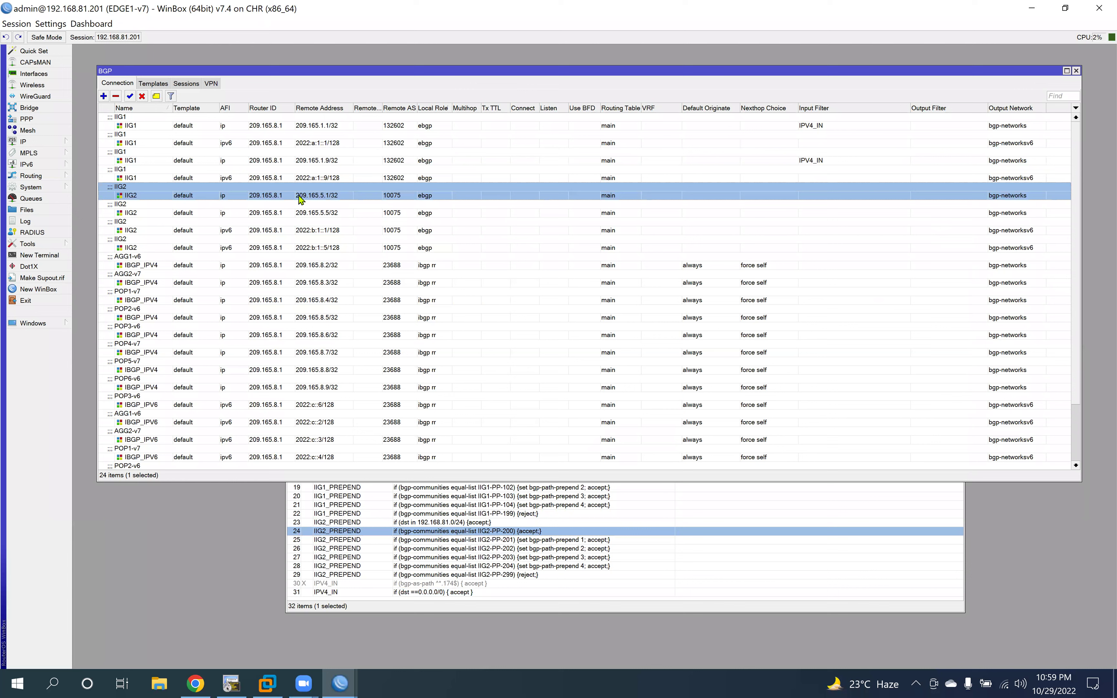
double_click(819, 196)
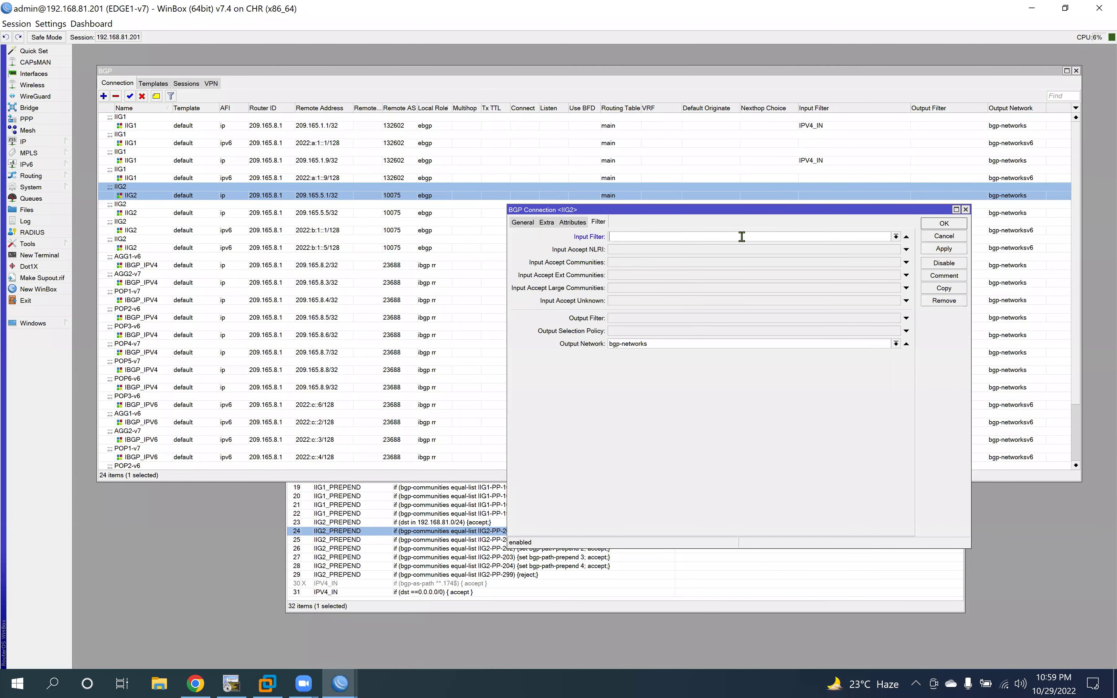
click(895, 237)
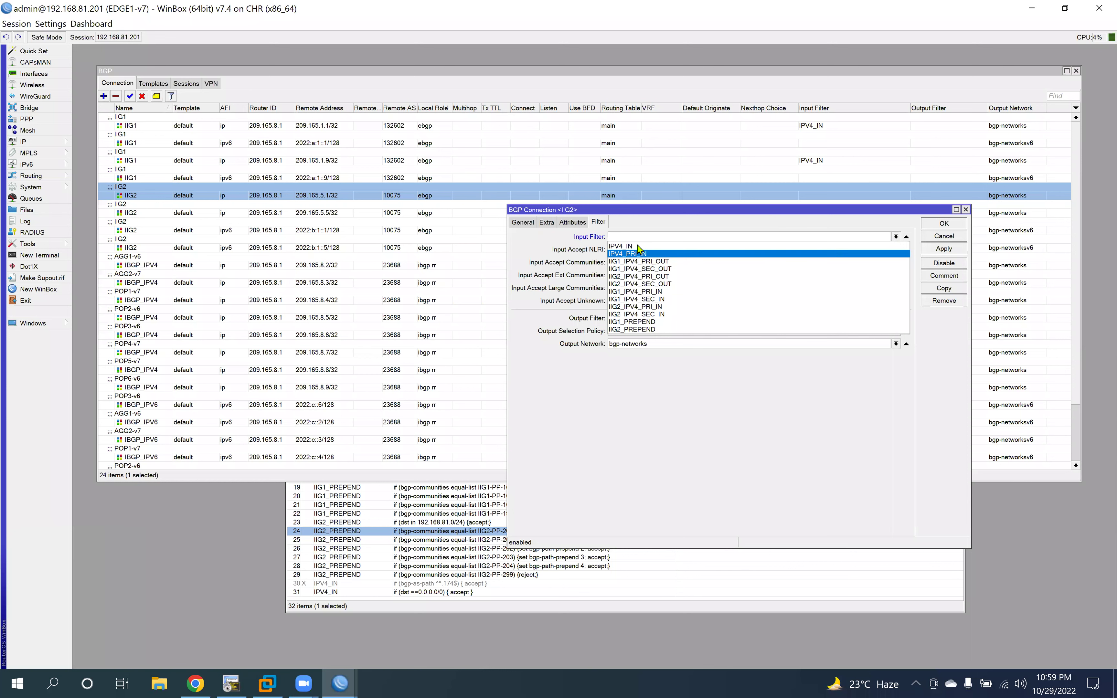
click(665, 245)
click(943, 249)
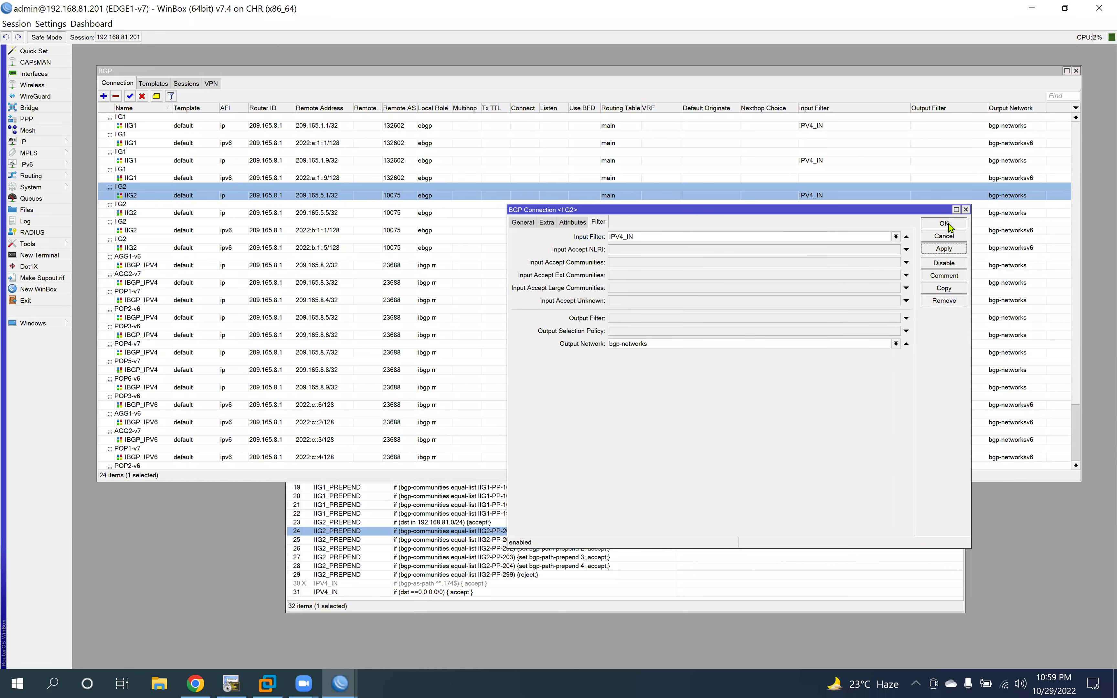
click(944, 223)
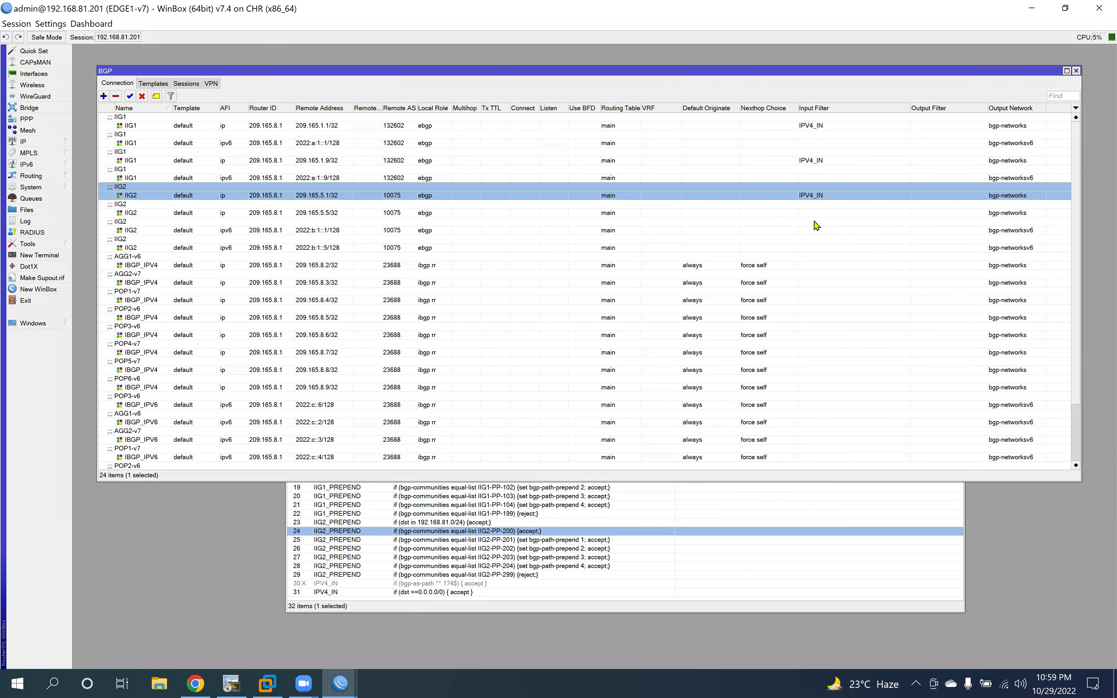
Step: Set the input filter of the IIG2 BGP connection with remote address 209.165.5.5/32 to IPV4_IN
click(229, 215)
double_click(830, 215)
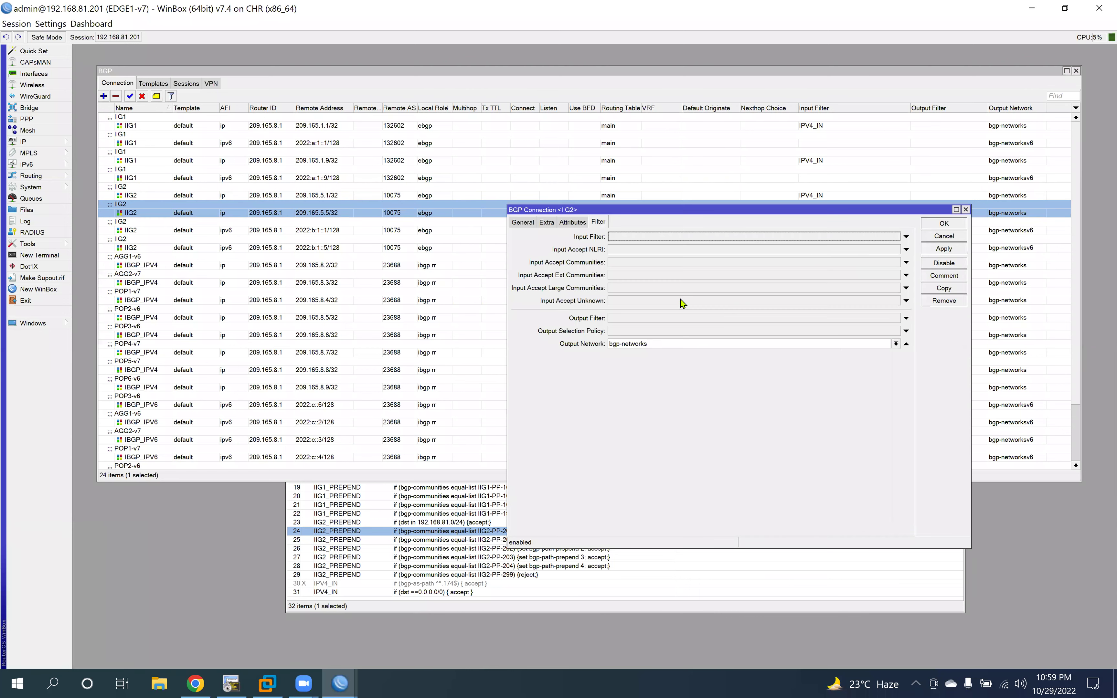
click(906, 236)
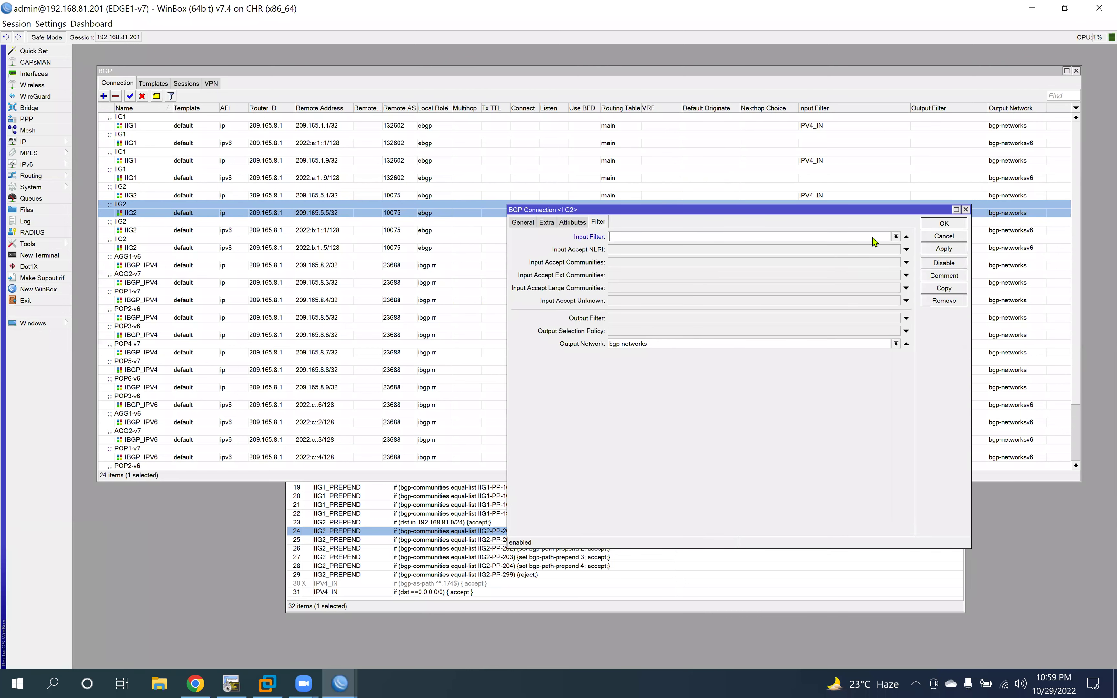
click(896, 236)
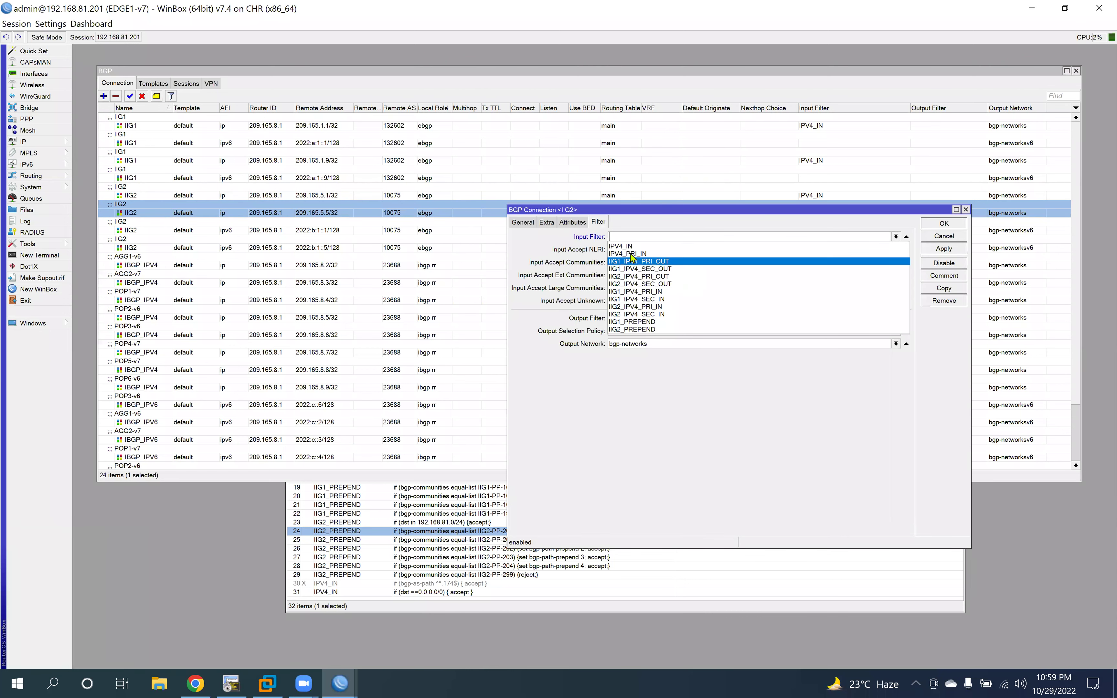
click(944, 253)
click(944, 224)
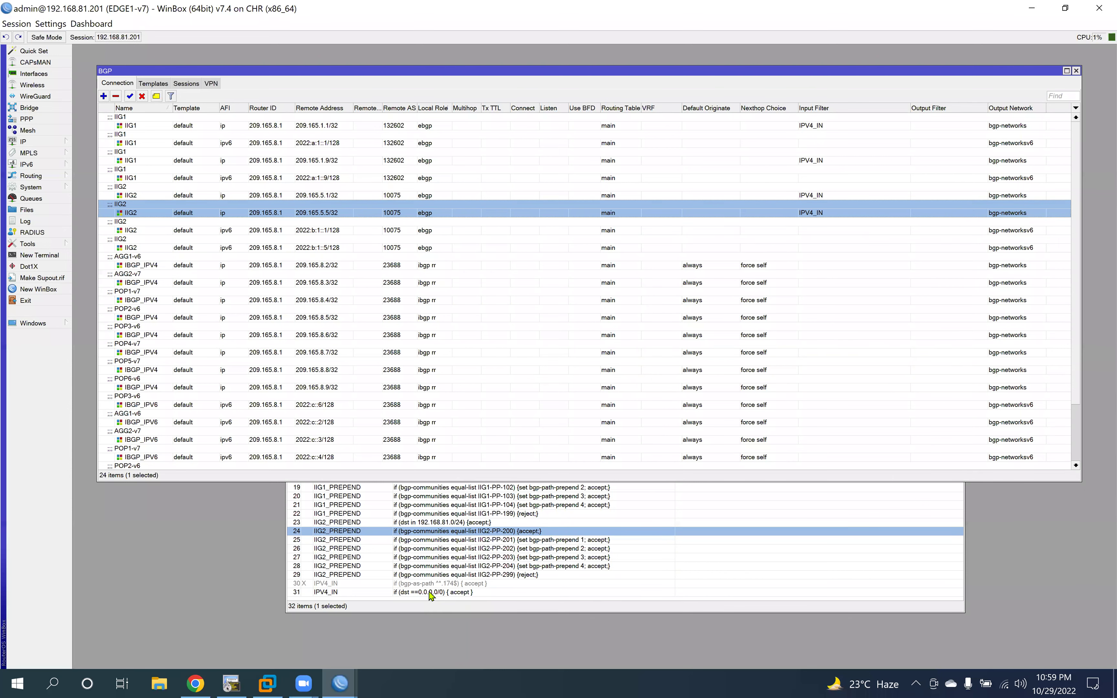
Step: Open the IP route list and inspect the status details of the 209.165.0.0/24 route via gateway 209.165.1.9
click(400, 592)
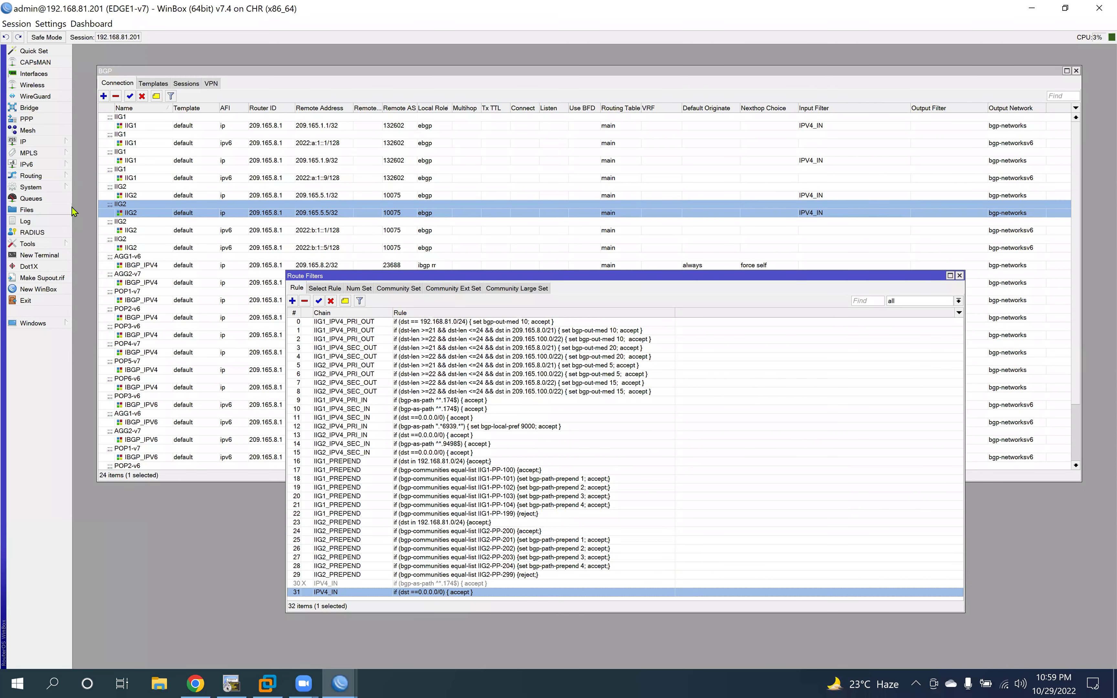
click(66, 145)
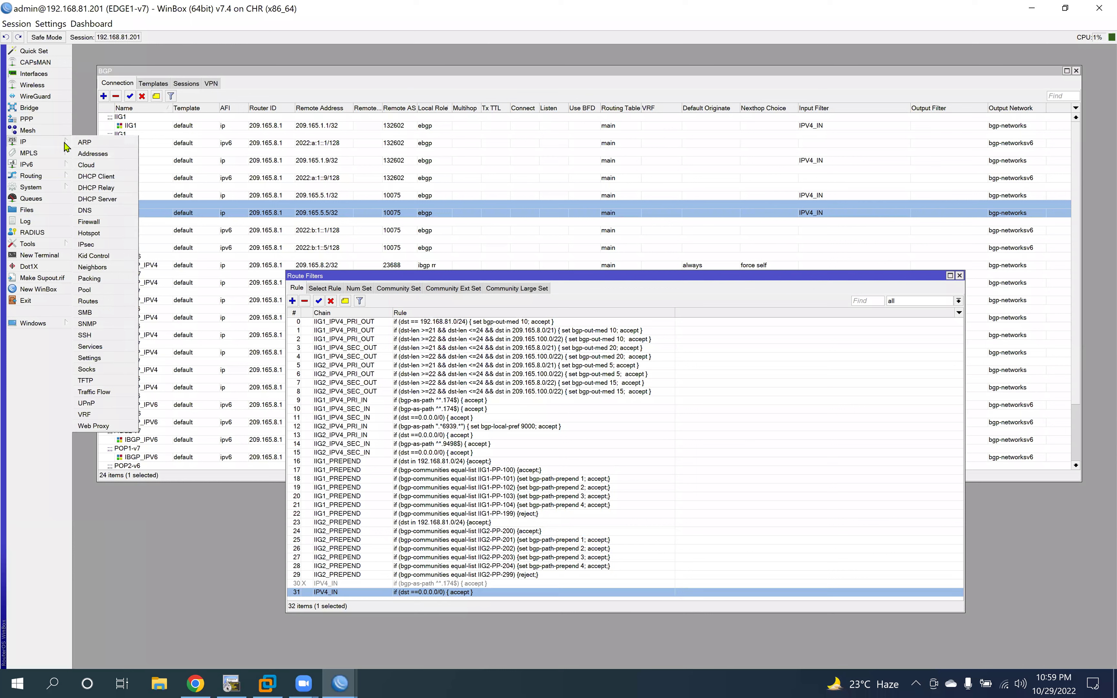
click(88, 301)
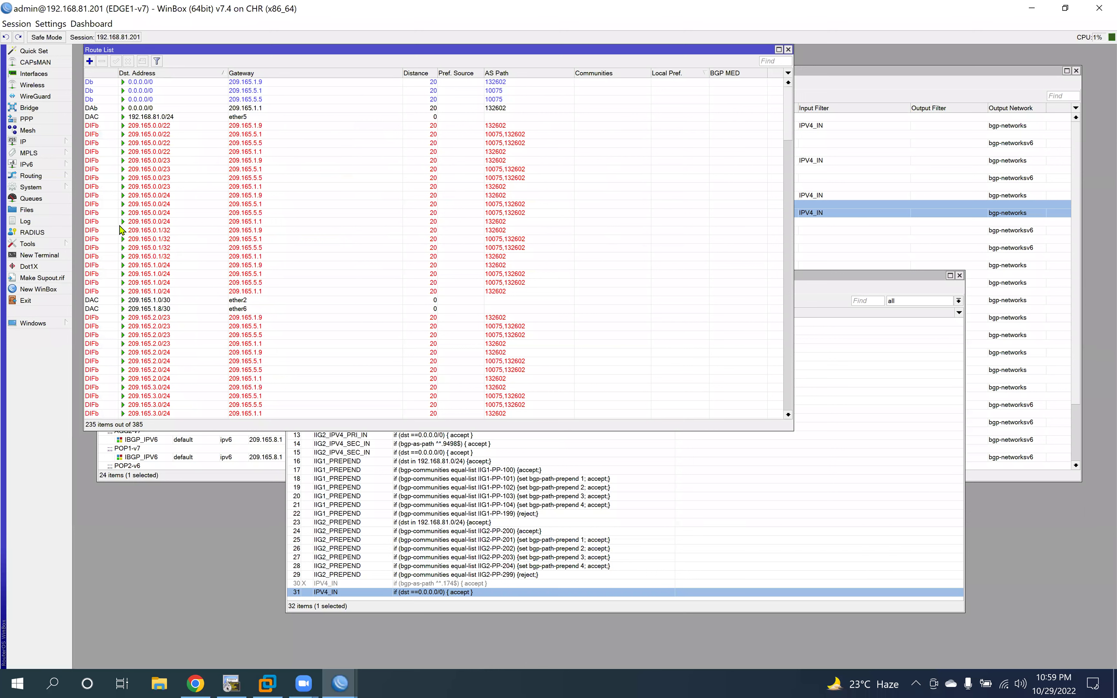
double_click(150, 196)
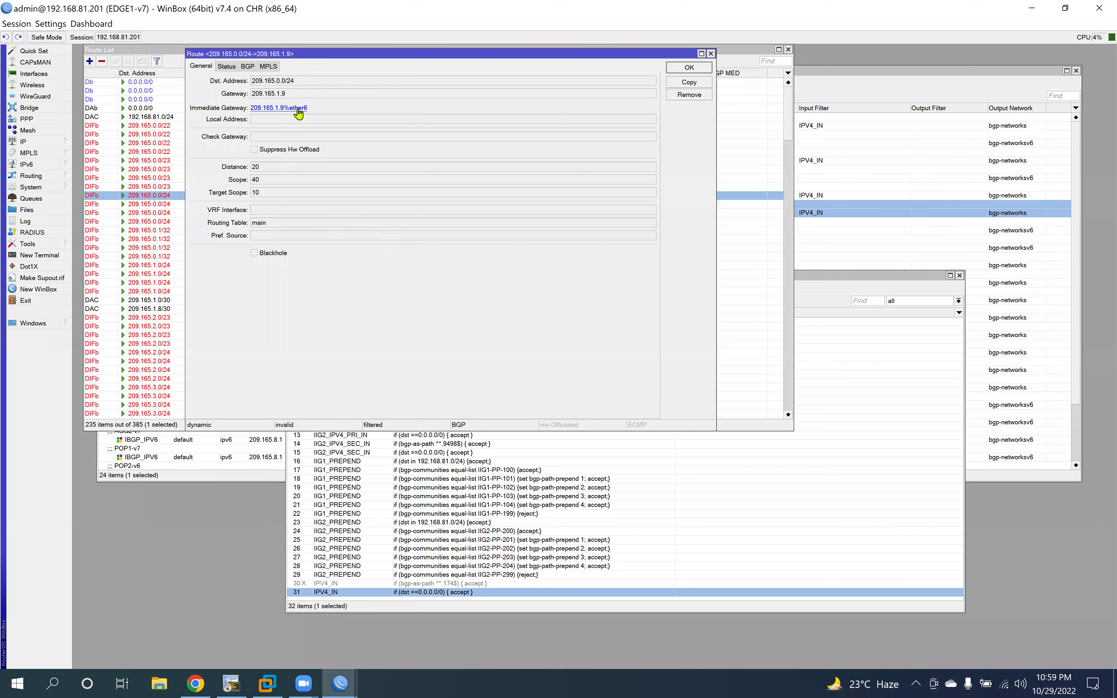
drag(294, 53, 450, 109)
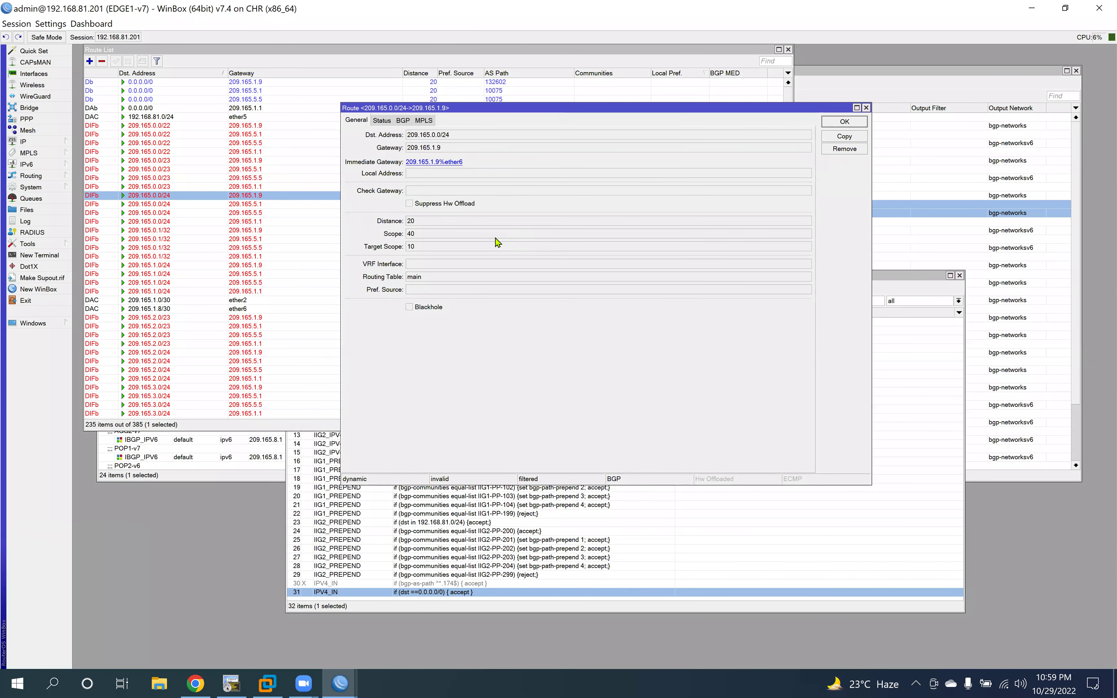
click(381, 121)
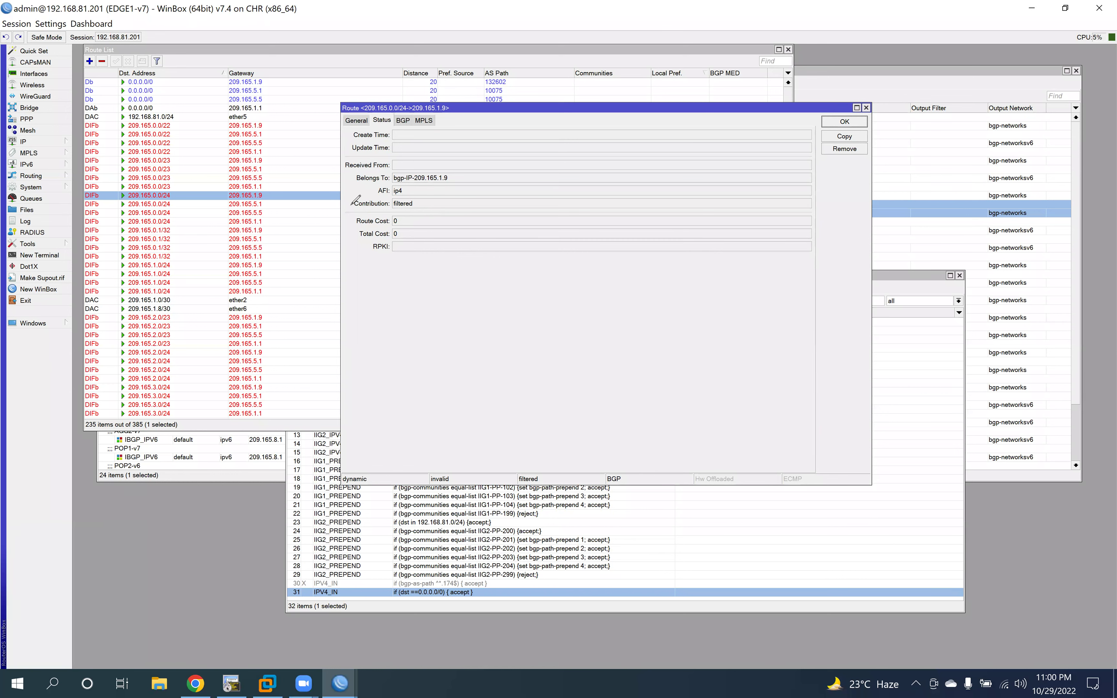
Step: Check the contribution status of the 209.165.0.0/24 route via 209.165.1.9, and close its details
drag(352, 193, 409, 210)
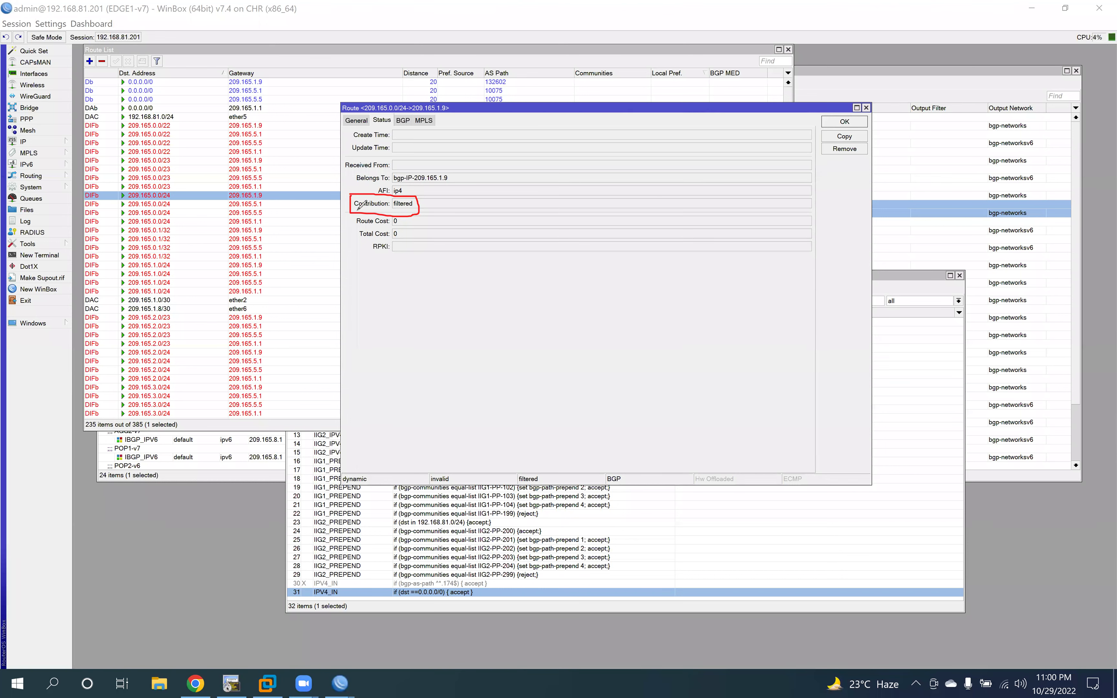
mouse_move(430, 213)
mouse_down()
mouse_move(429, 197)
mouse_move(356, 191)
mouse_move(353, 214)
mouse_up()
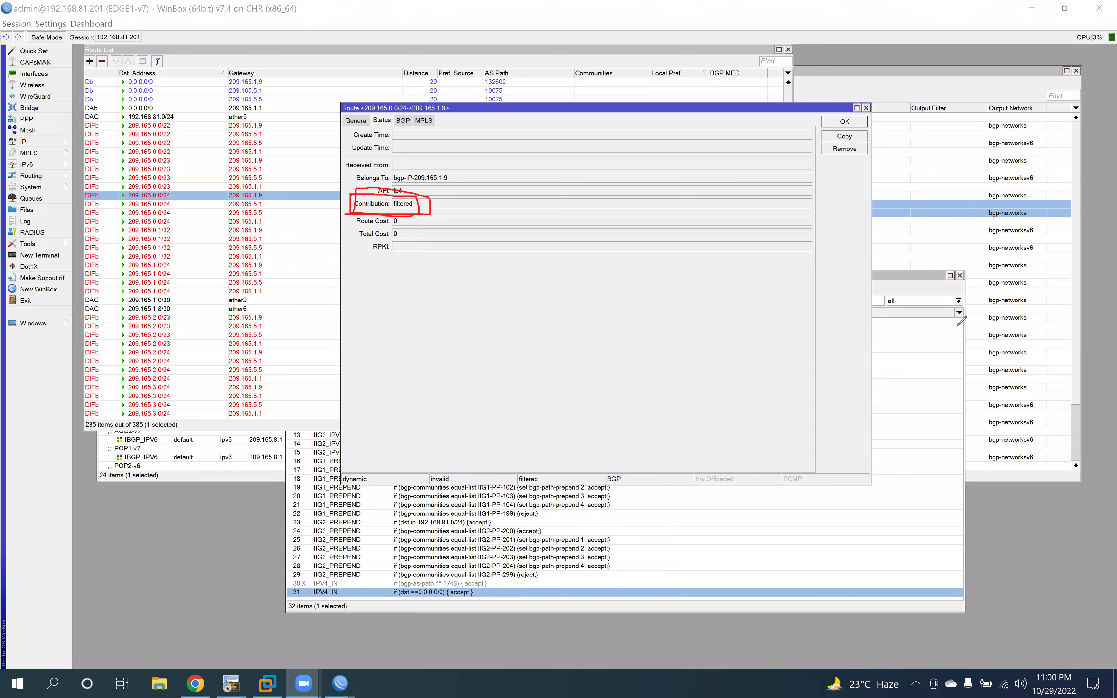
key(Escape)
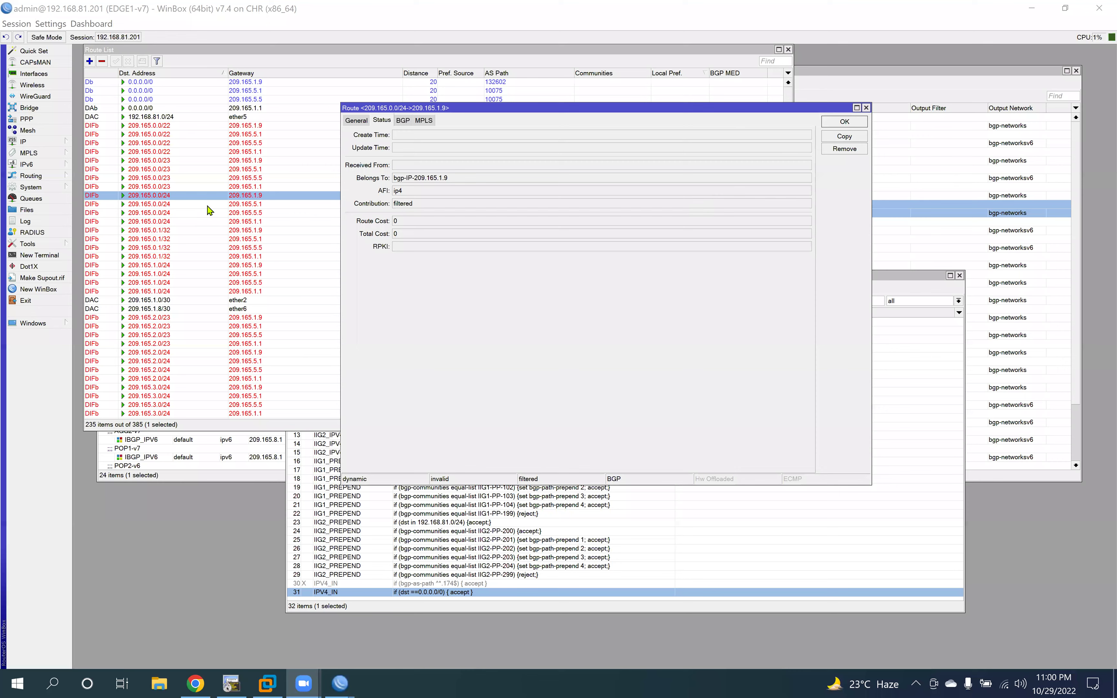
key(Escape)
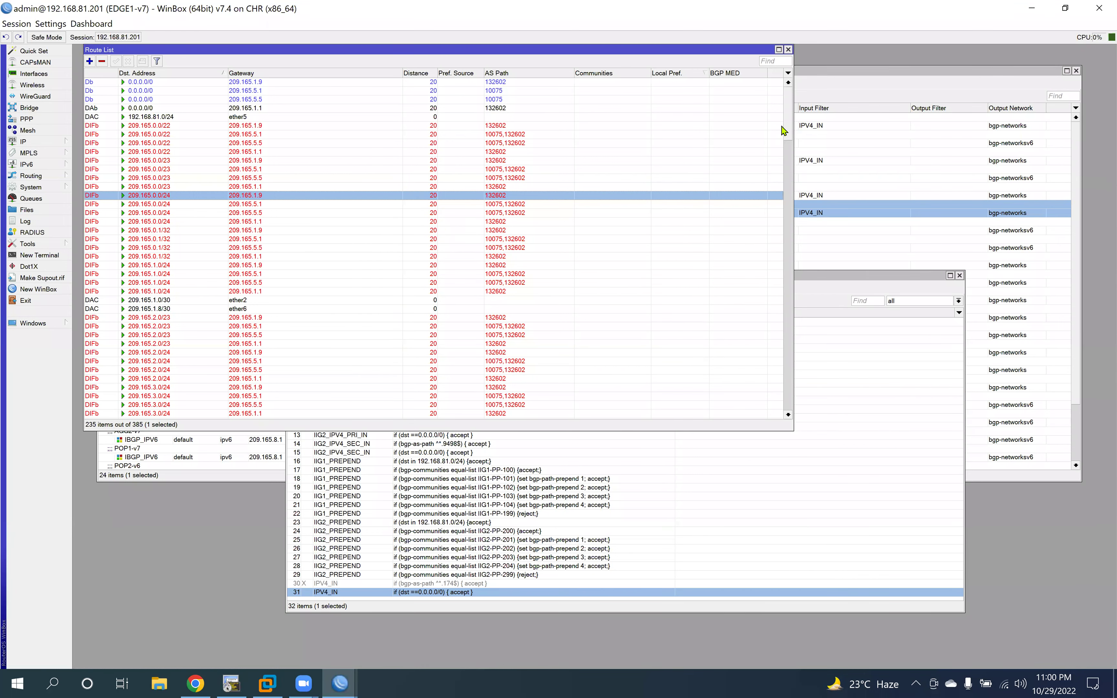
Step: Look through the route list down to the customer routes starting at 209.165.100.0/22
click(789, 239)
scroll(775, 347, down, 10)
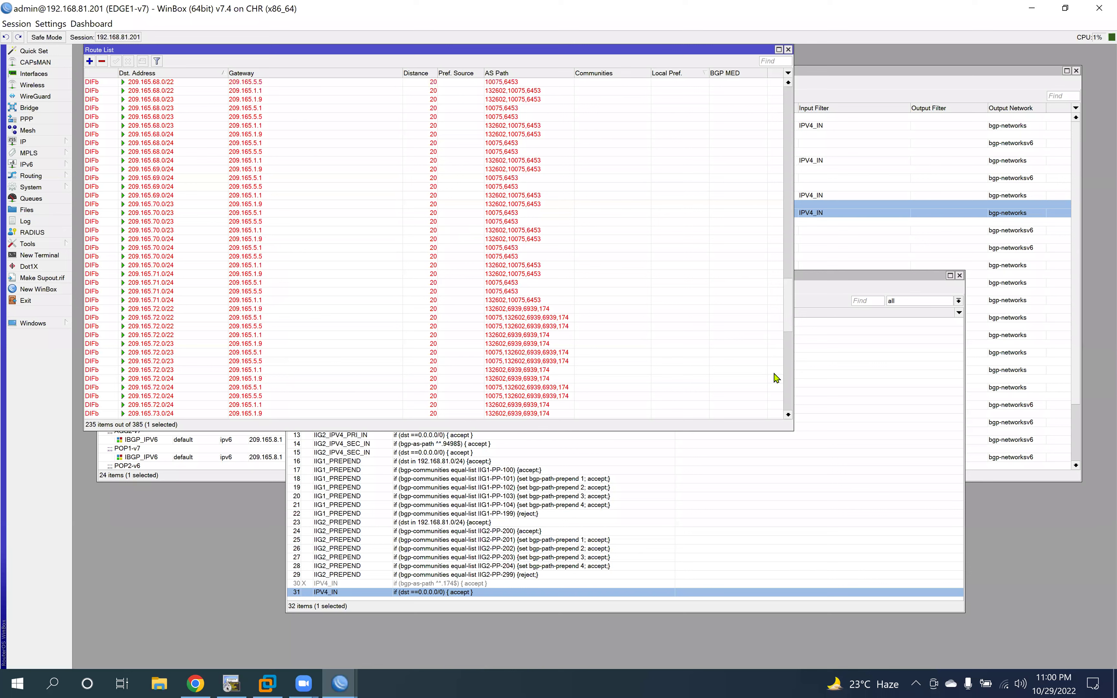
scroll(780, 399, down, 5)
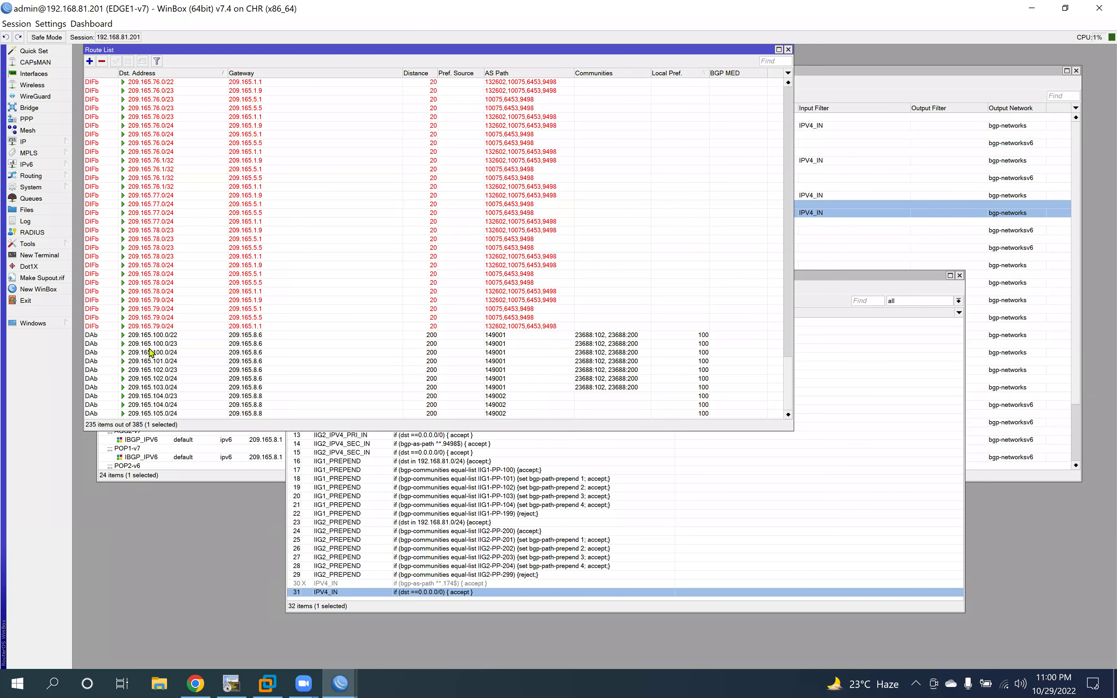
click(178, 339)
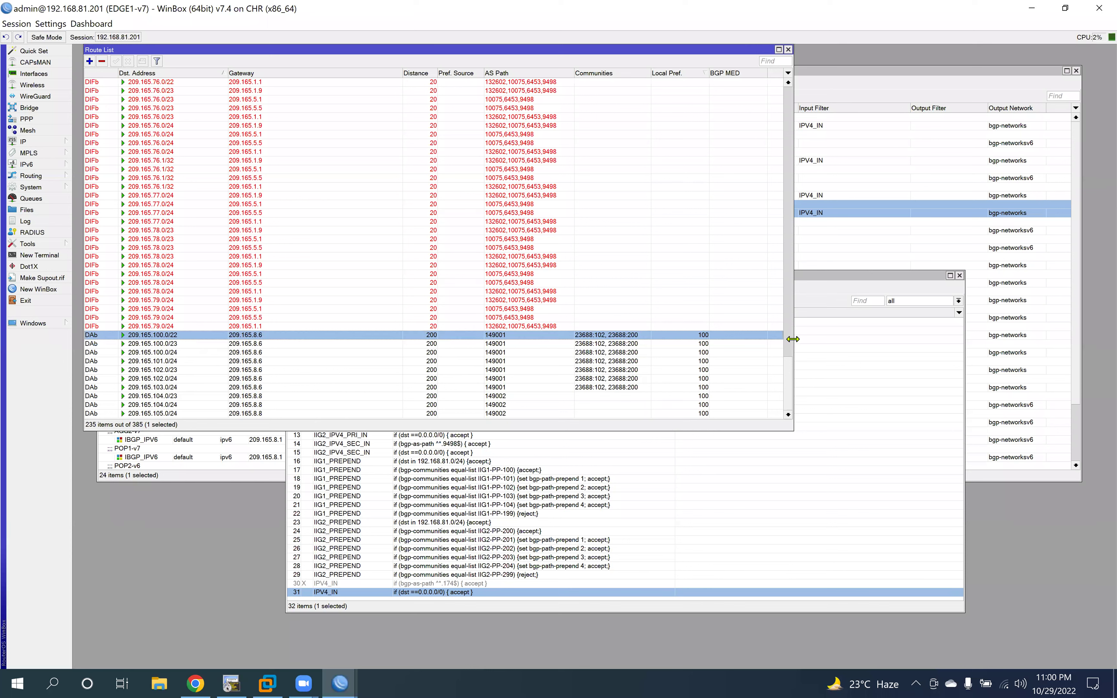
Step: Examine the flags and AS paths of the upstream routes from 209.165.64.0/22 through 209.165.72.0/22, and return to the default routes
drag(787, 393, 788, 363)
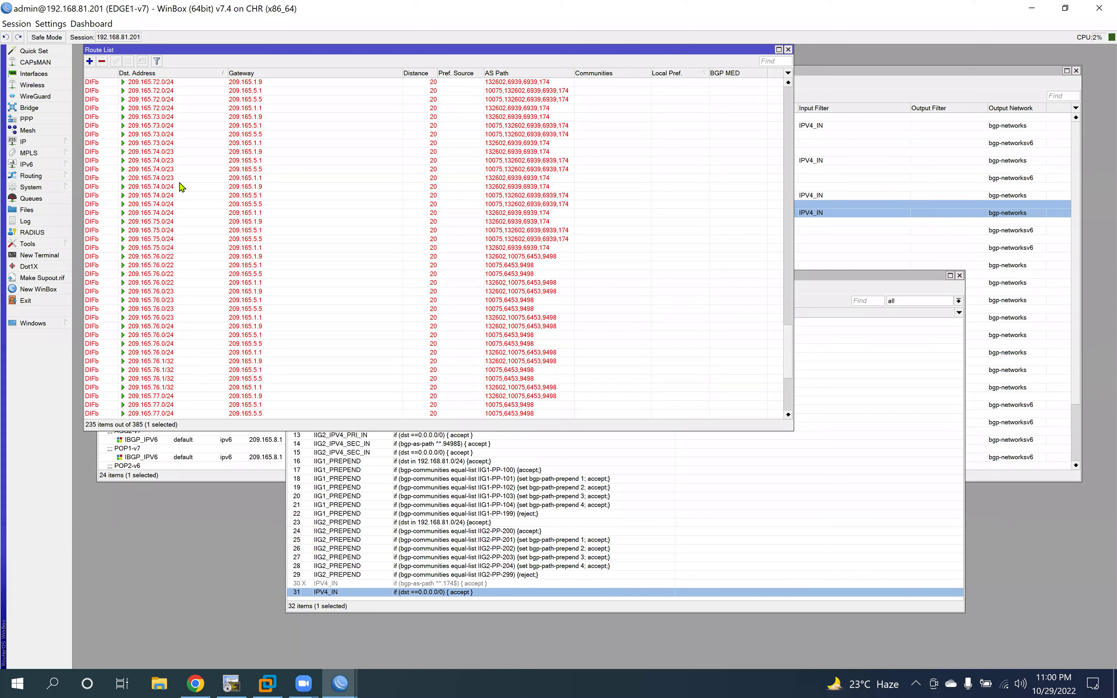
scroll(181, 186, up, 5)
drag(788, 336, 783, 279)
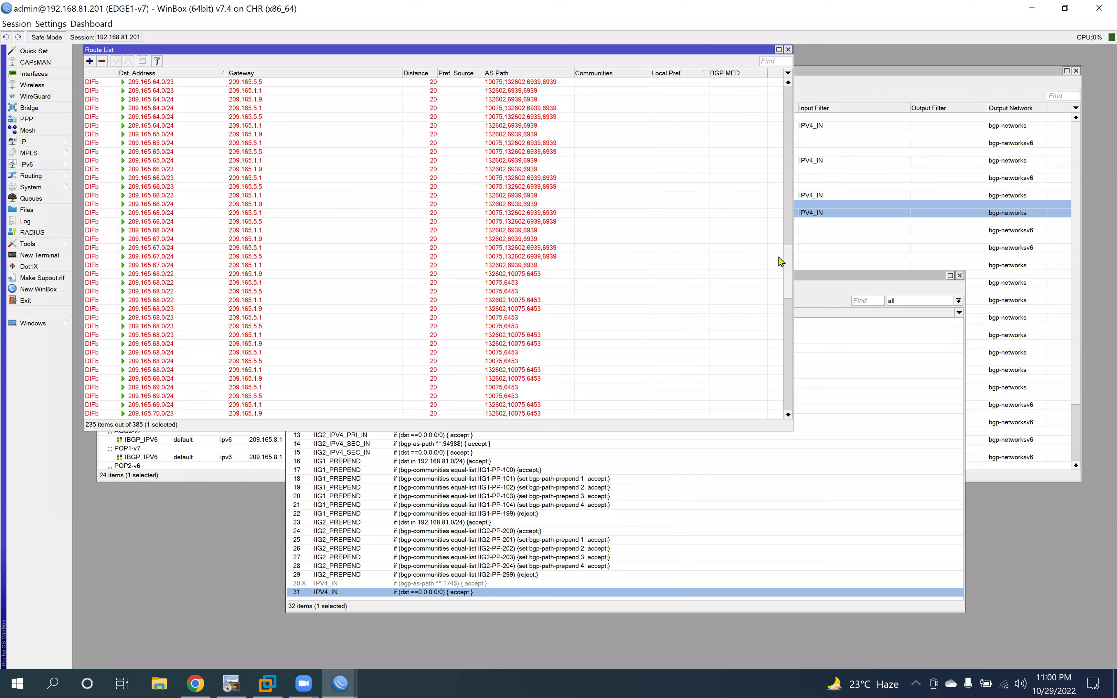
scroll(780, 256, up, 8)
click(153, 214)
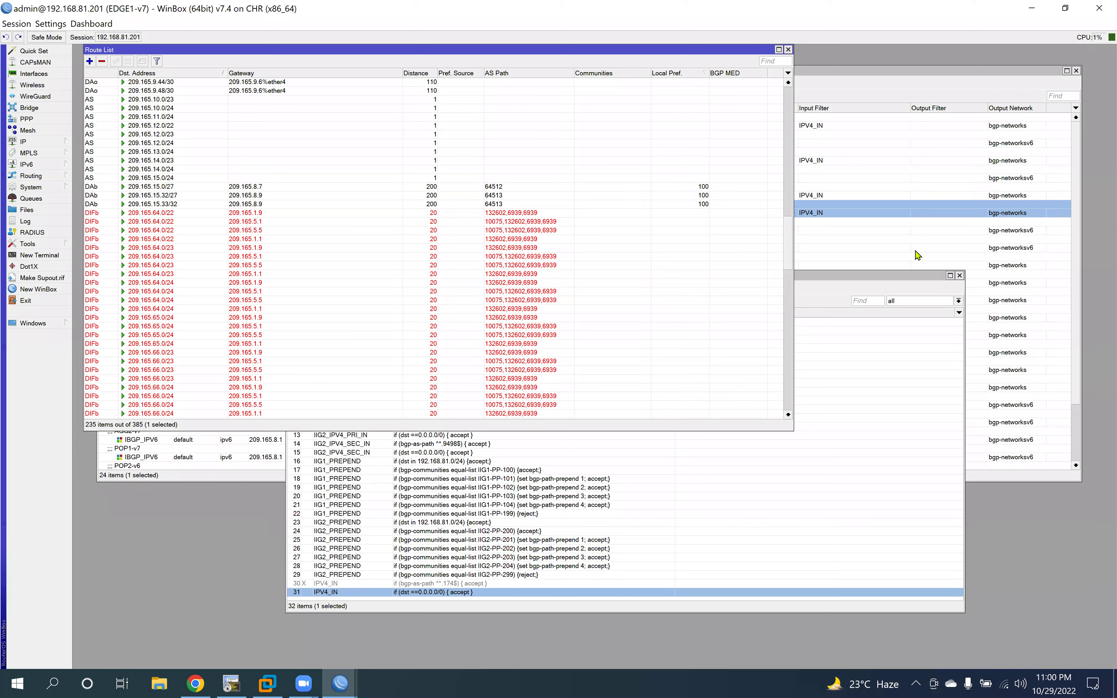
scroll(779, 297, down, 7)
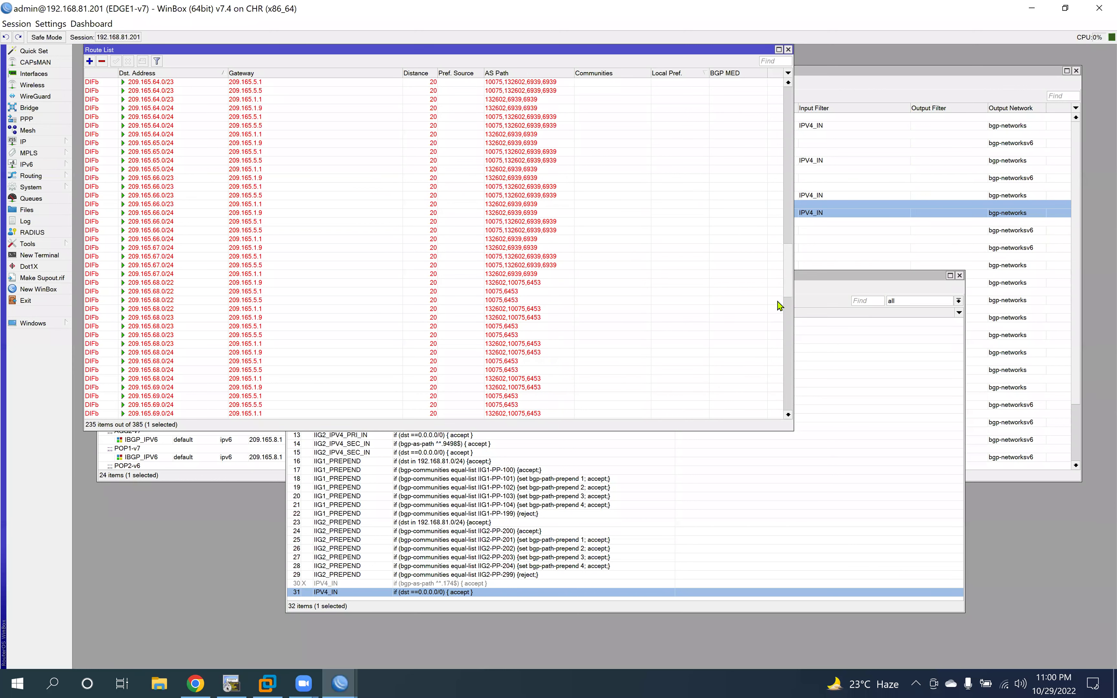
scroll(172, 138, down, 7)
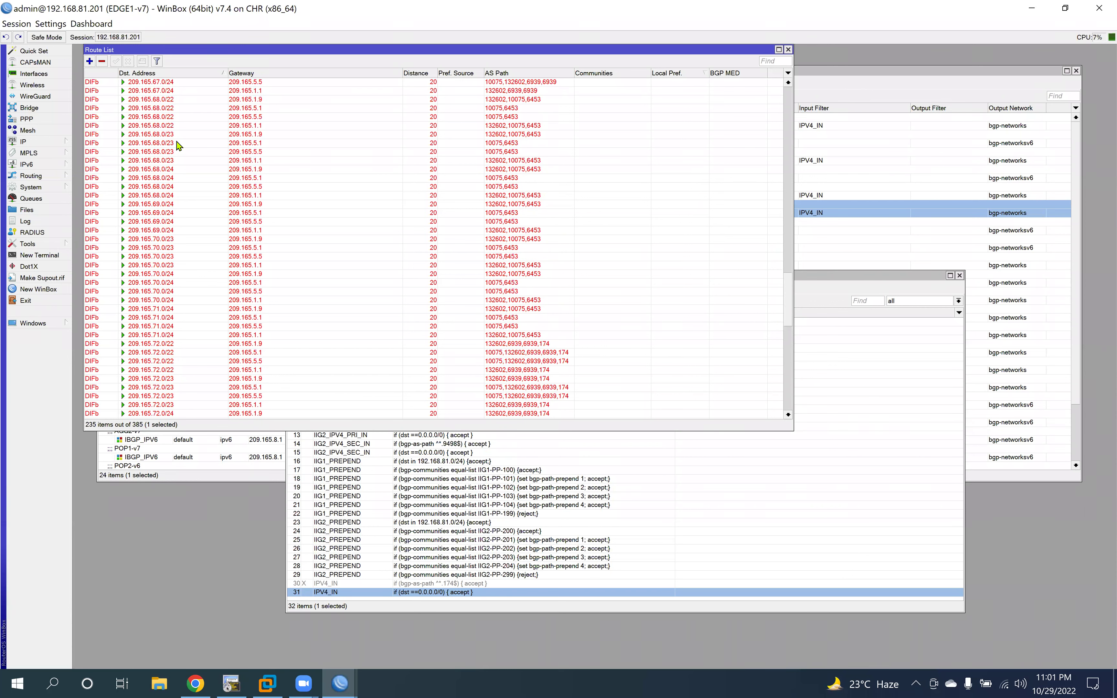
click(169, 126)
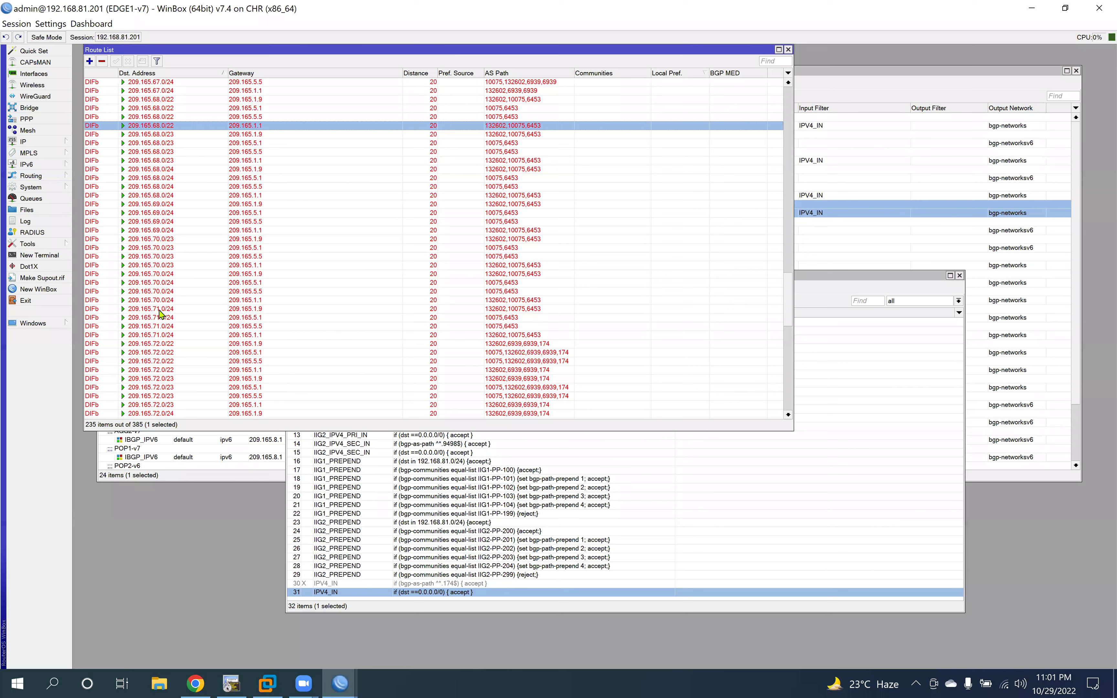
click(164, 343)
click(786, 383)
click(786, 389)
drag(787, 379, 803, 99)
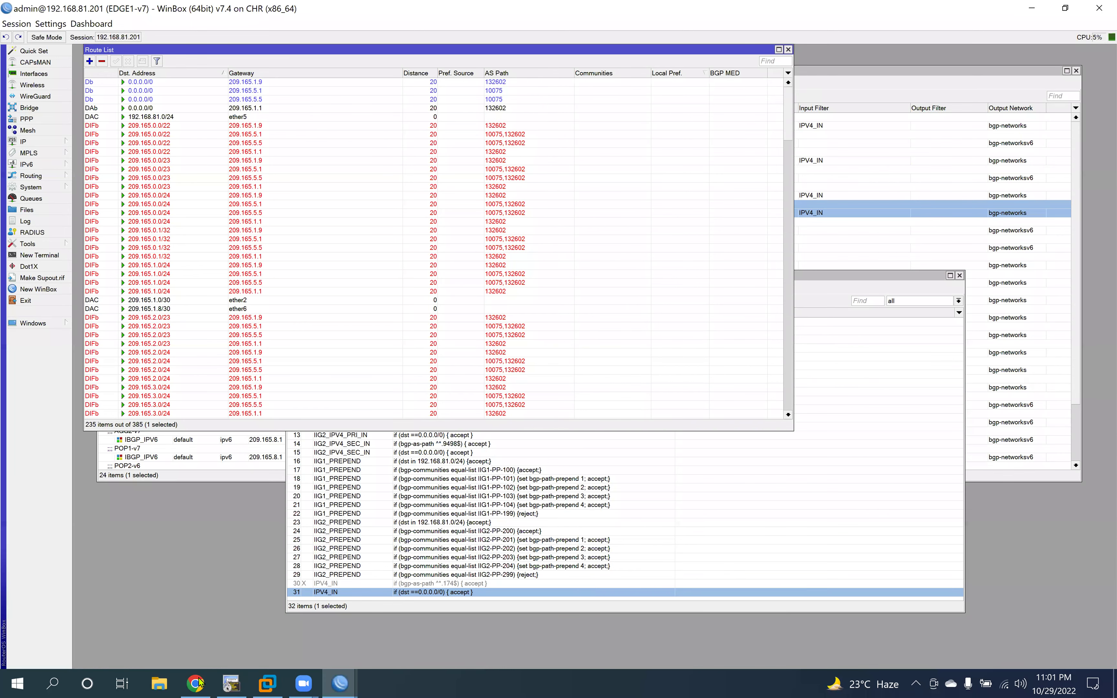
Step: Switch to the EVE topology in Chrome and examine the upstream pairs COGENT-v7 with HE-v6 and TATA-v6 with BHARTI-v7
click(200, 682)
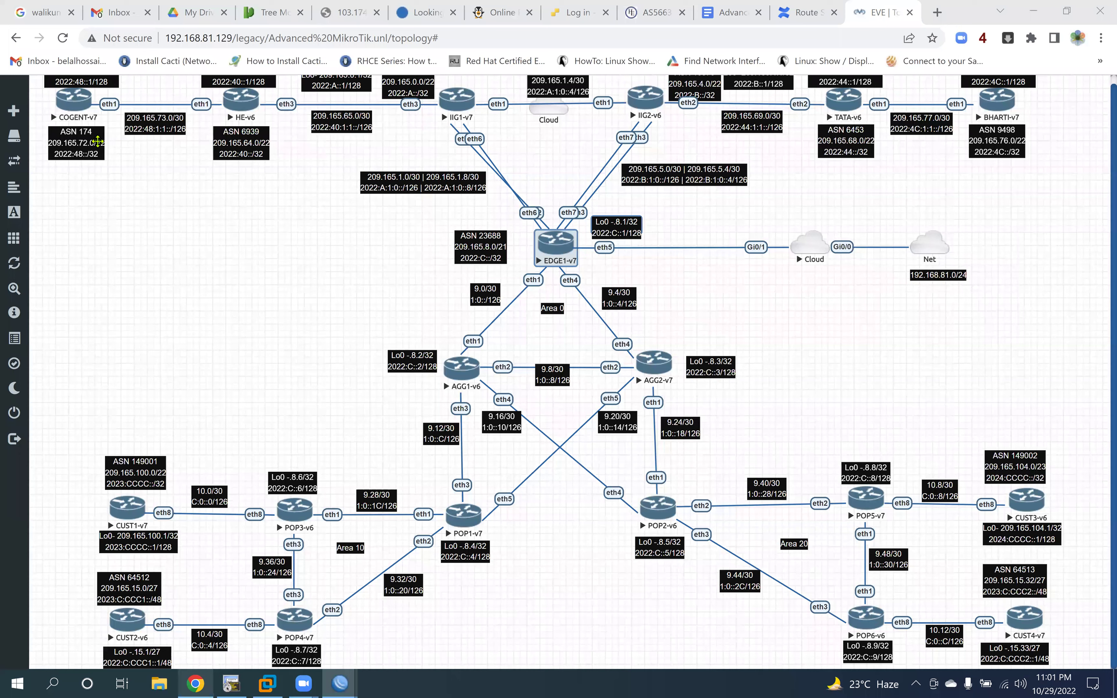
drag(53, 90, 292, 179)
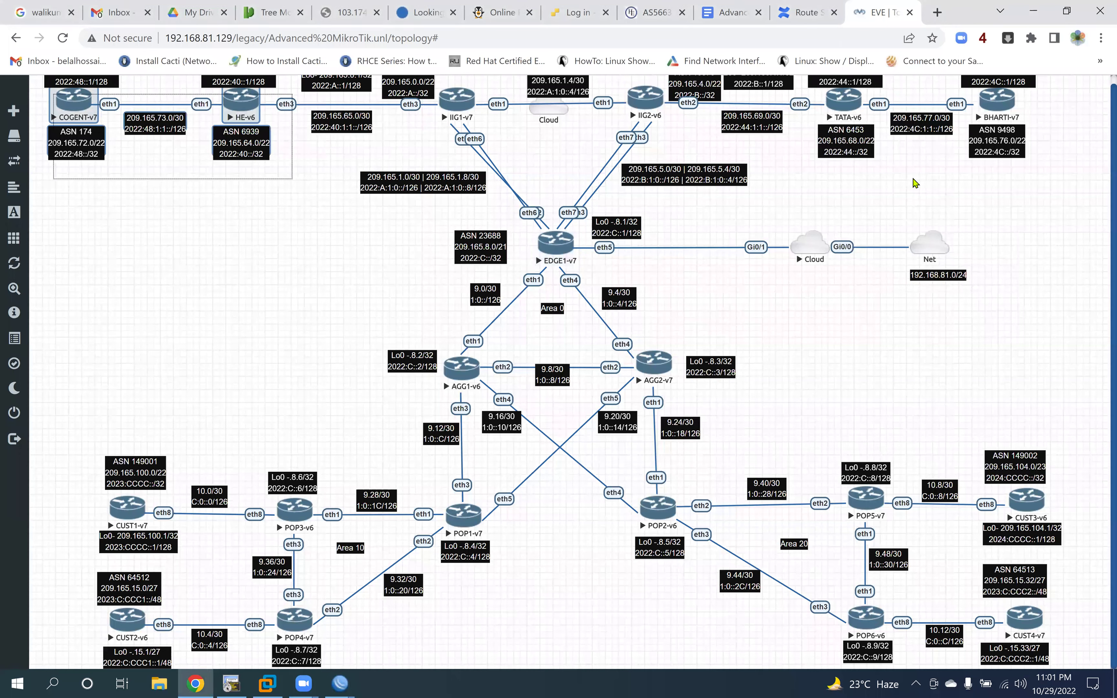
drag(1056, 184, 795, 100)
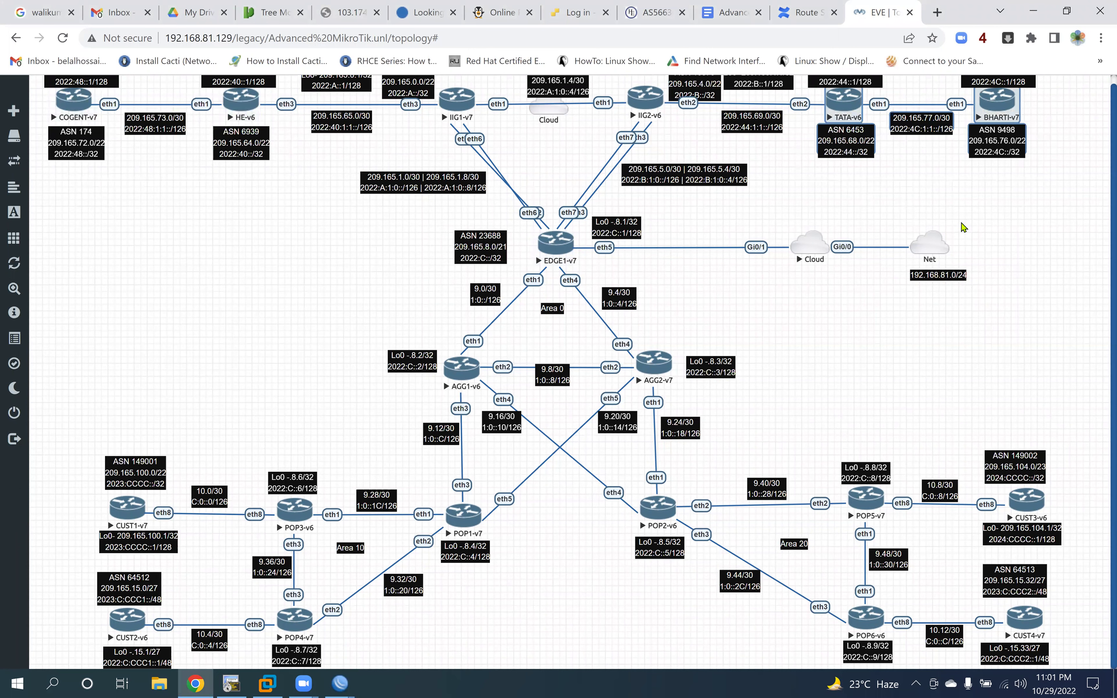
click(1009, 234)
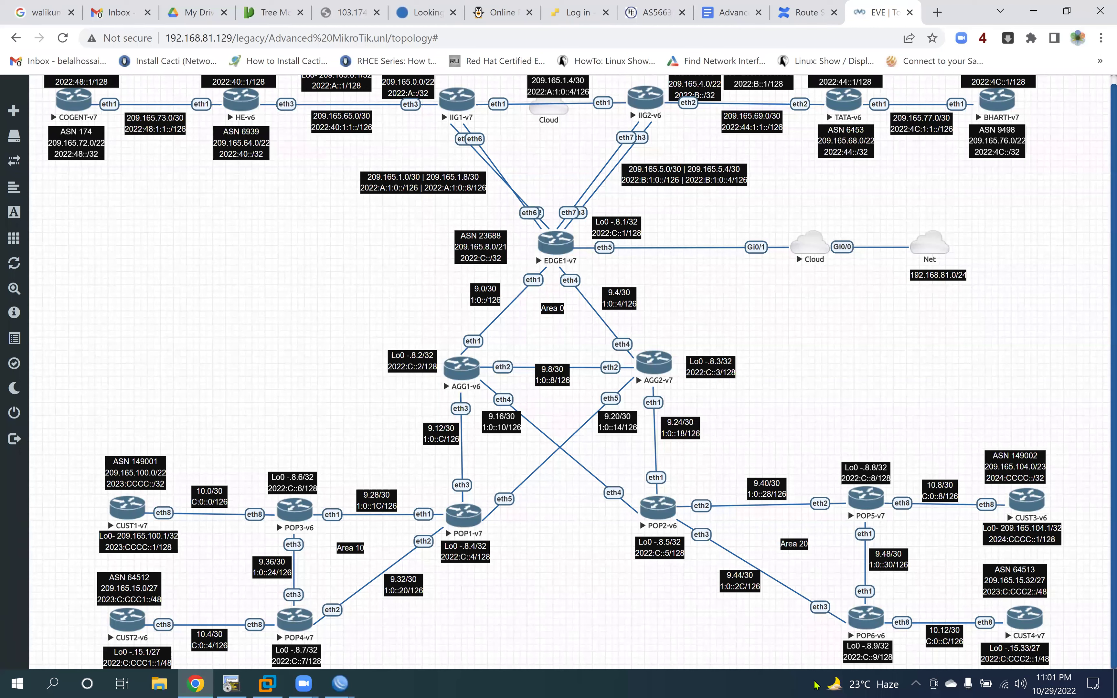
Step: Return to the EDGE1-v7 WinBox session and inspect the status details of the 0.0.0.0/0 route via gateway 209.165.1.1
click(342, 682)
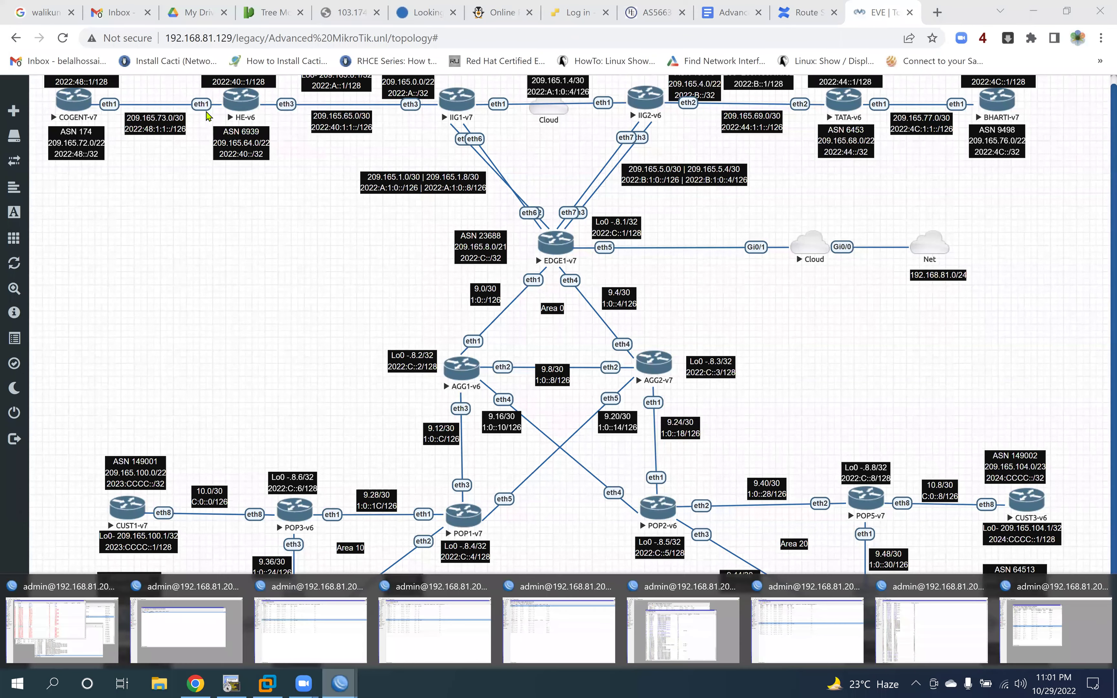
key(alt+Tab)
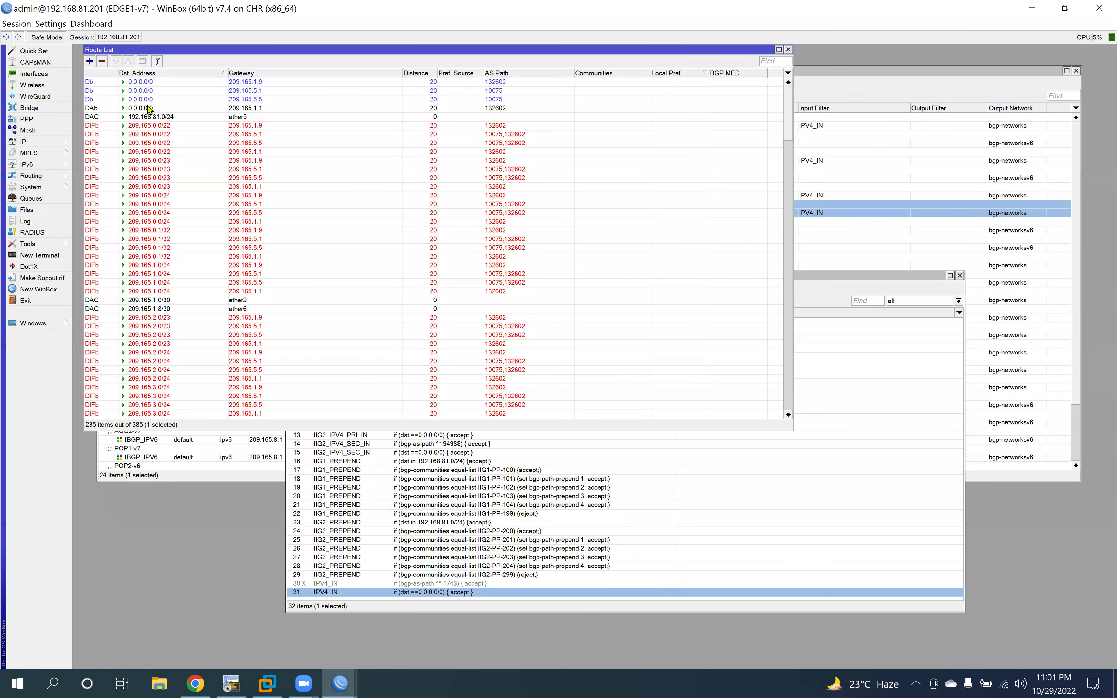
click(242, 109)
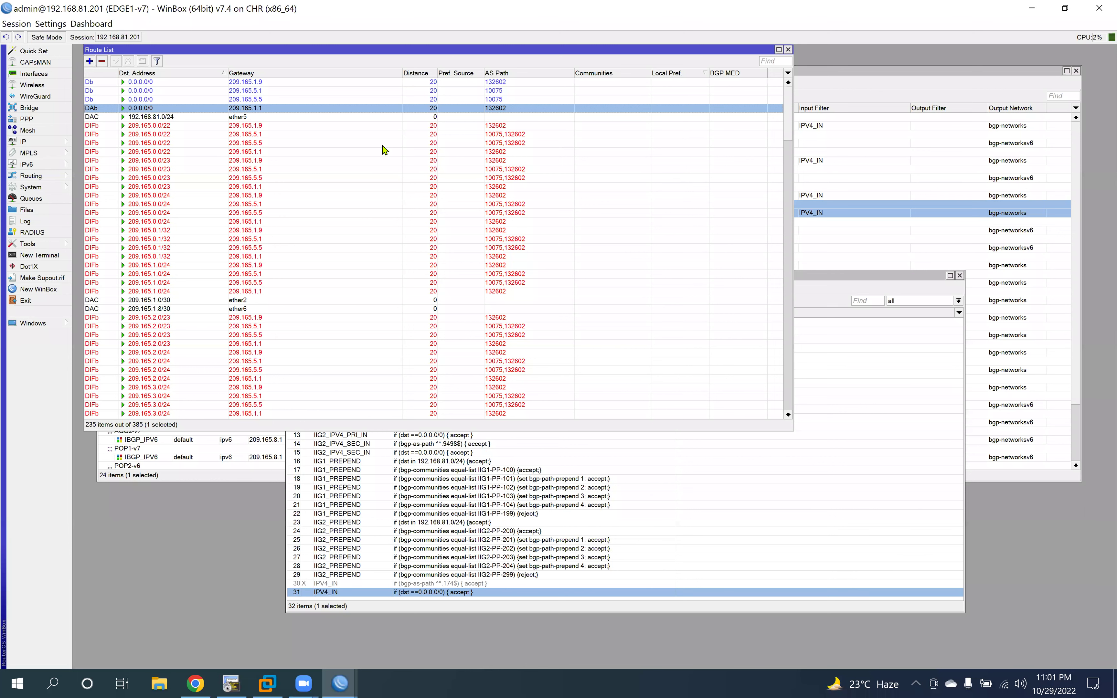
key(Return)
click(362, 123)
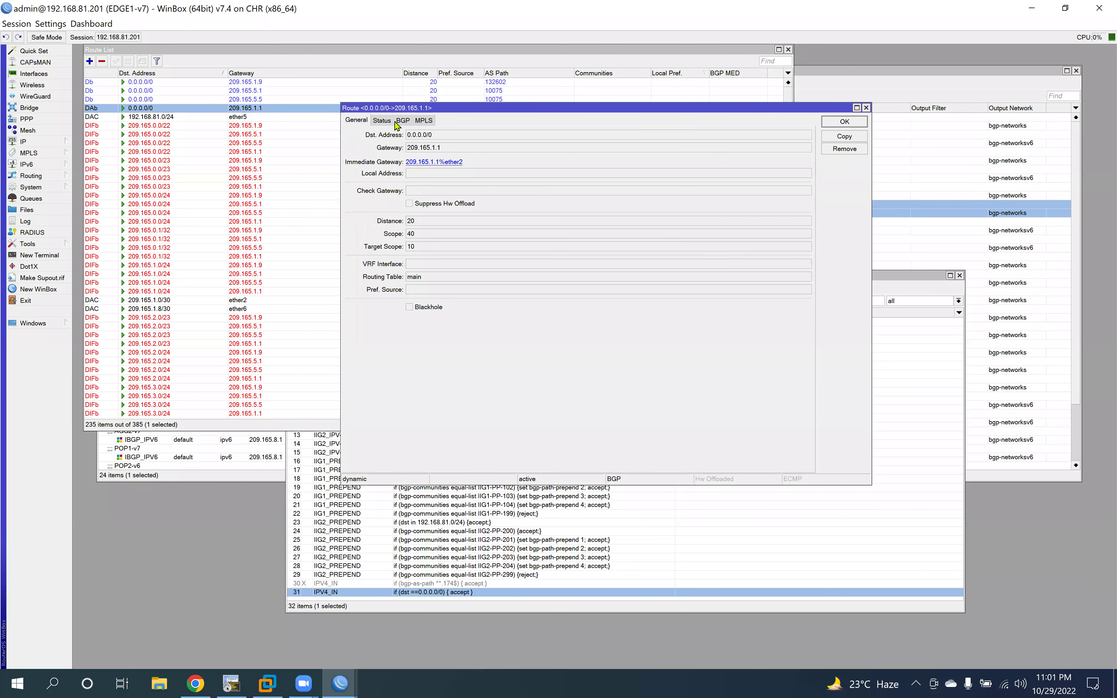
click(382, 122)
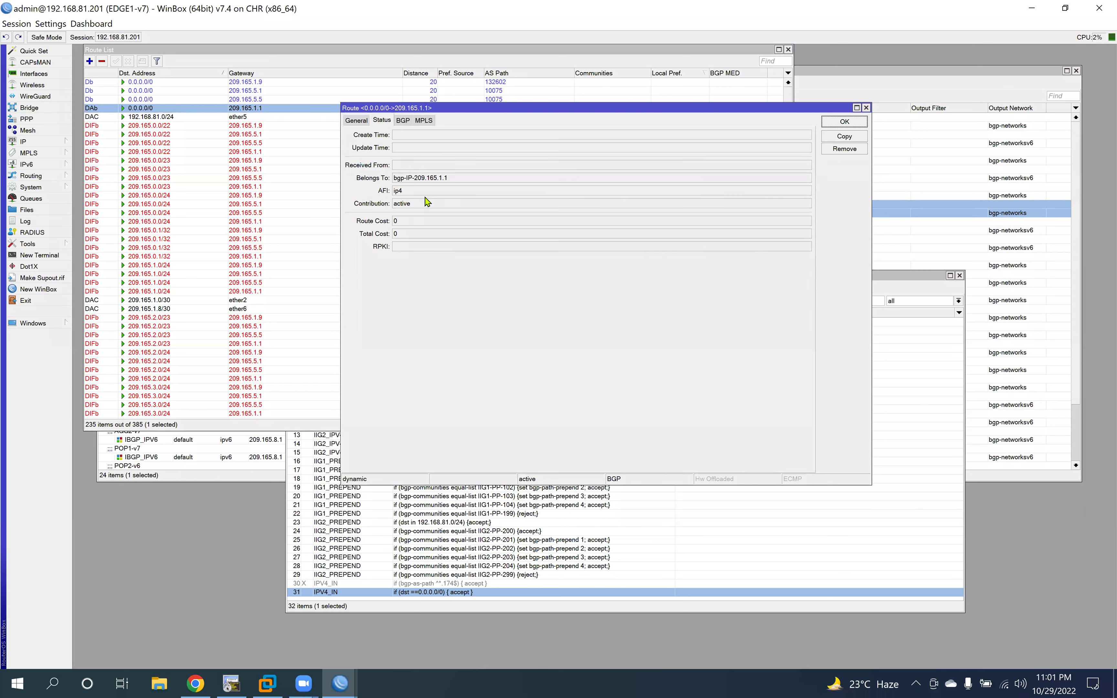
click(605, 177)
click(844, 121)
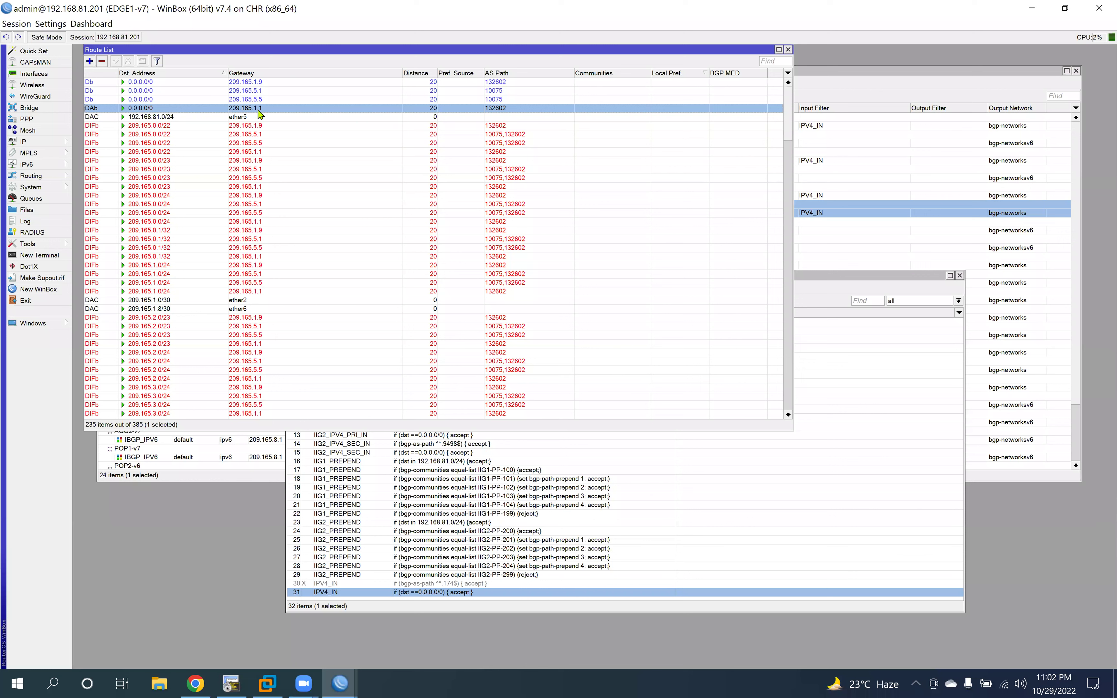
Step: Switch to the EVE topology and trace the paths between EDGE1-v7 and the upstream routers through IIG1-v7 and IIG2-v6
click(196, 683)
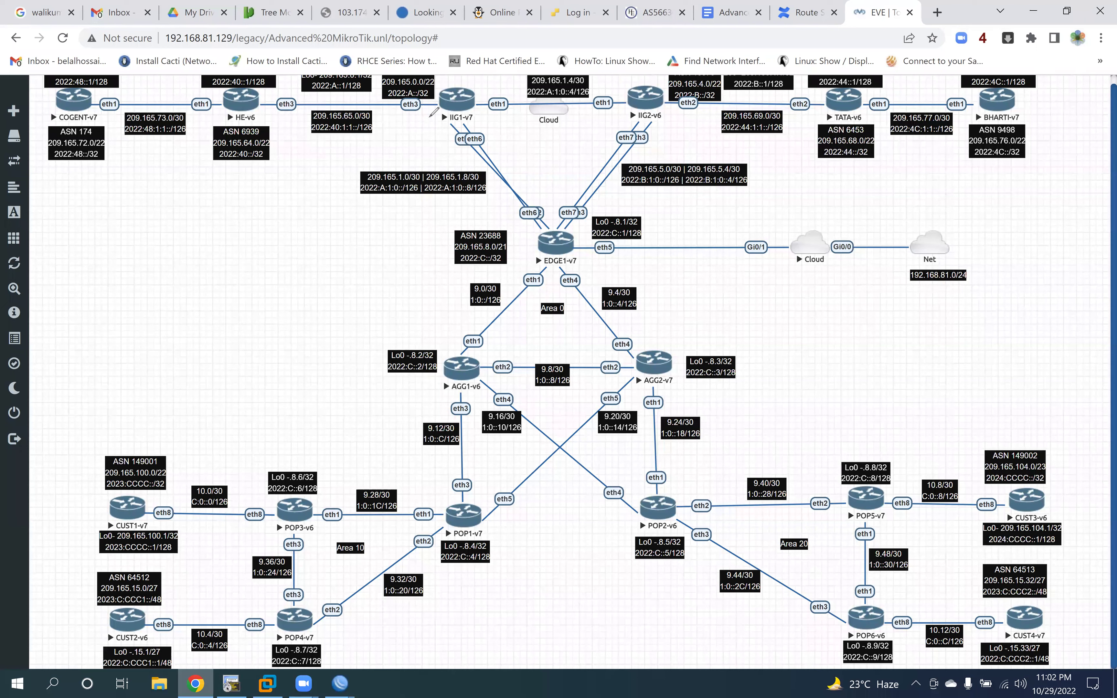
drag(464, 107, 549, 249)
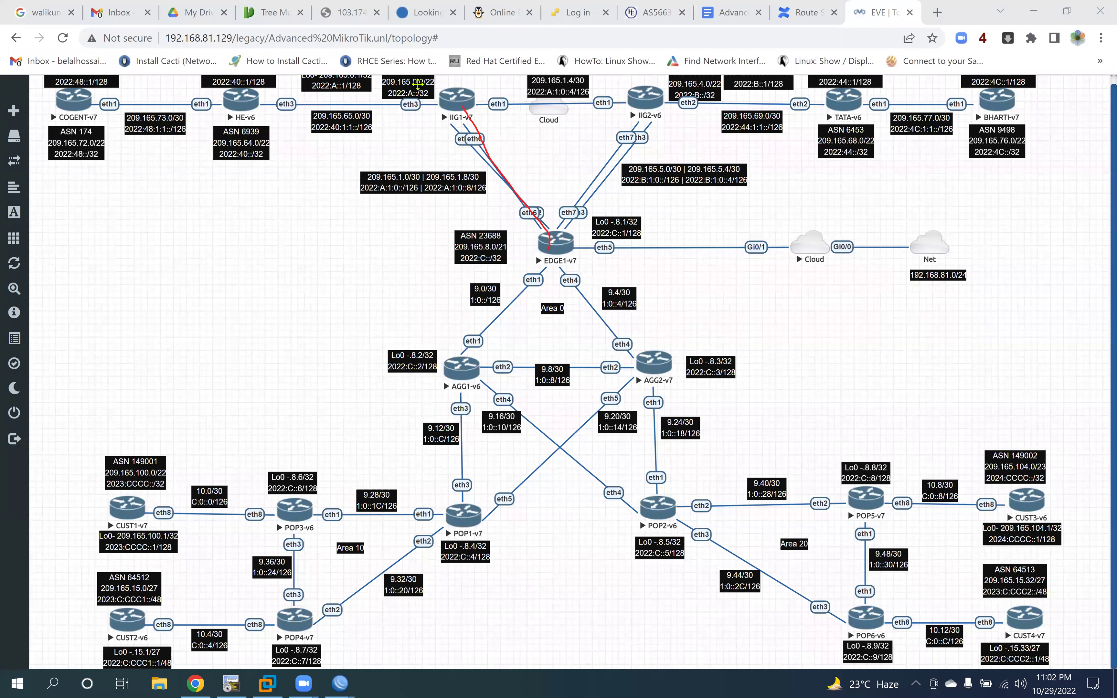
scroll(567, 139, up, 1)
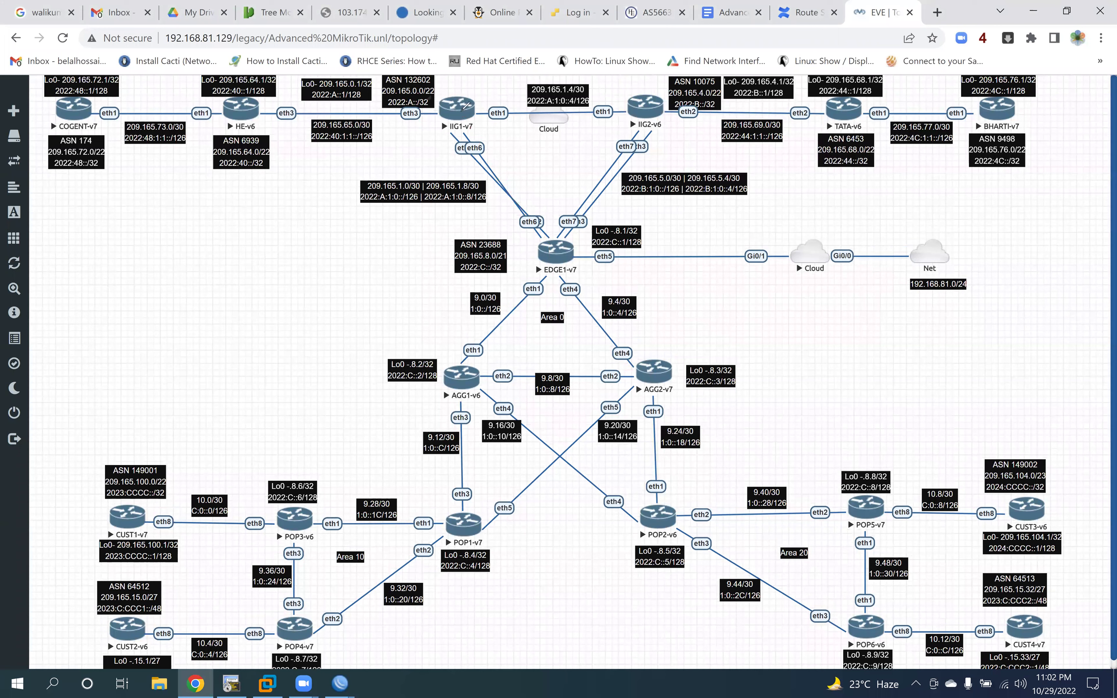
mouse_move(543, 263)
mouse_down()
mouse_move(461, 115)
mouse_move(448, 125)
mouse_move(58, 95)
mouse_up()
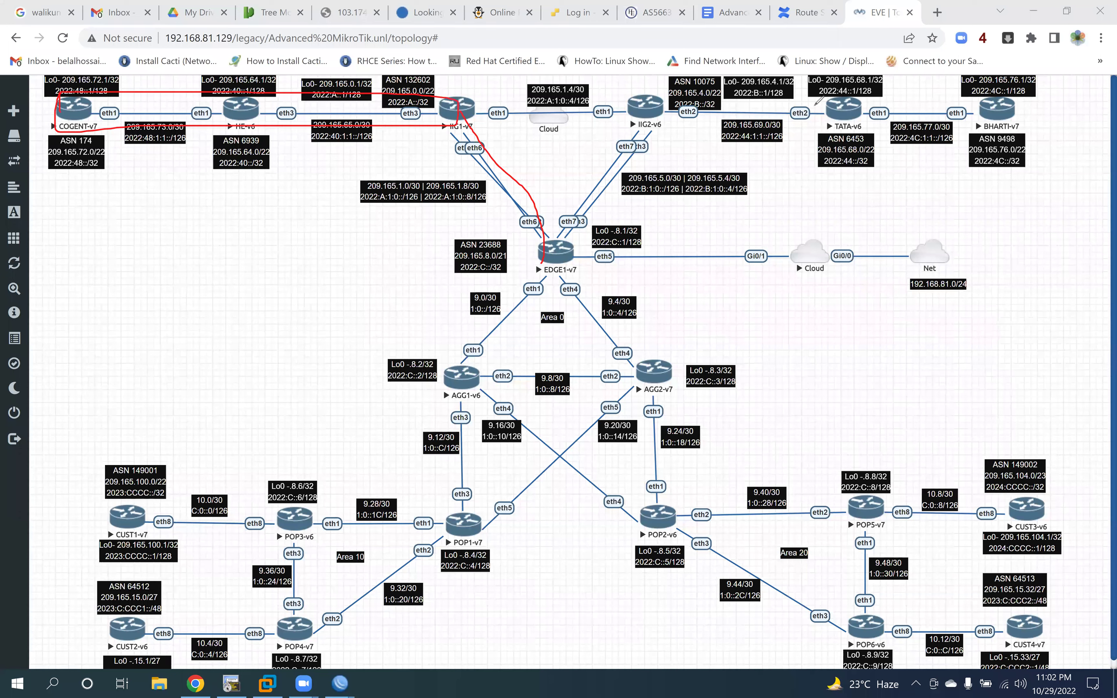
mouse_move(810, 94)
mouse_down()
mouse_move(1035, 141)
mouse_move(1033, 98)
mouse_up()
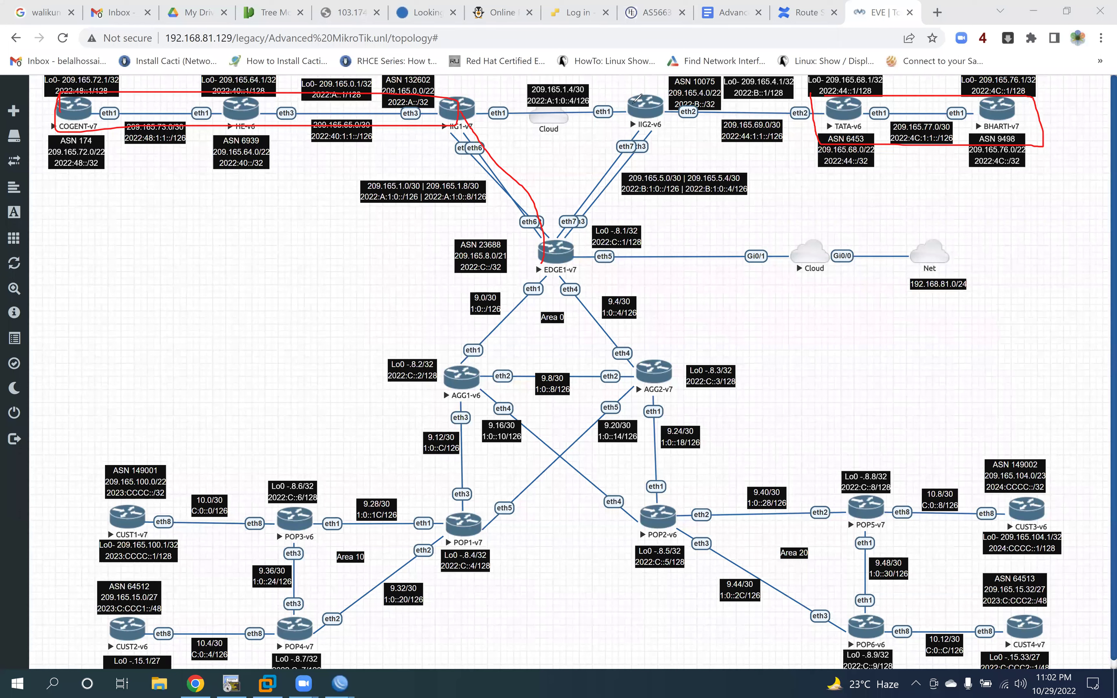
mouse_move(639, 103)
mouse_down()
mouse_move(660, 103)
mouse_move(556, 239)
mouse_up()
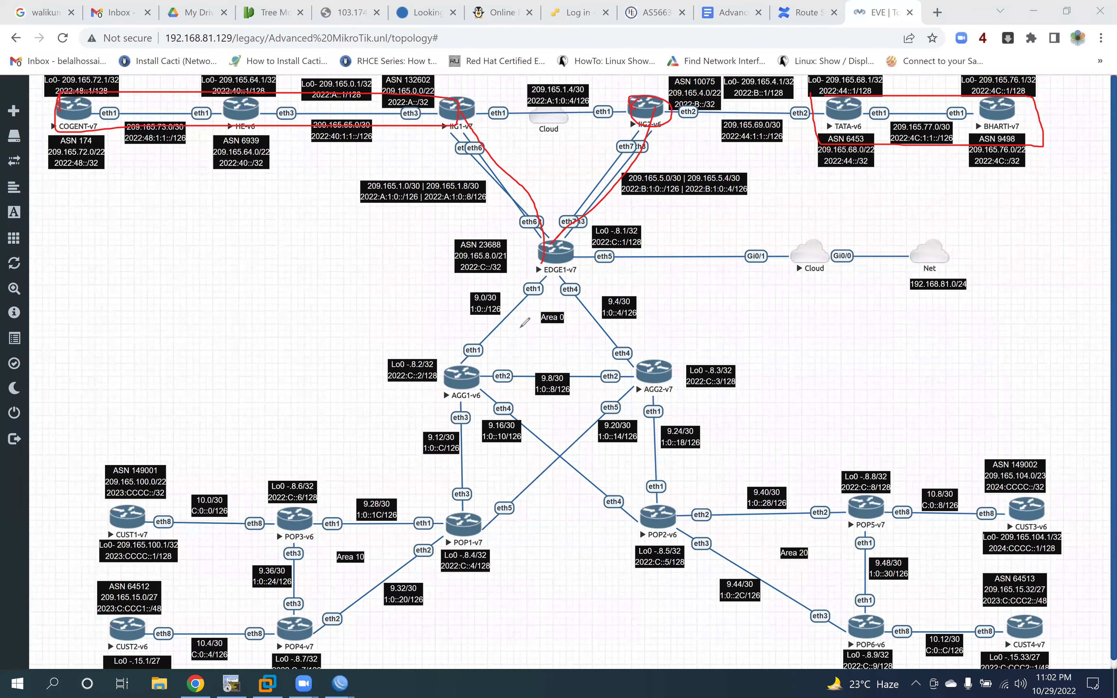
drag(559, 249, 633, 141)
drag(1032, 116, 670, 104)
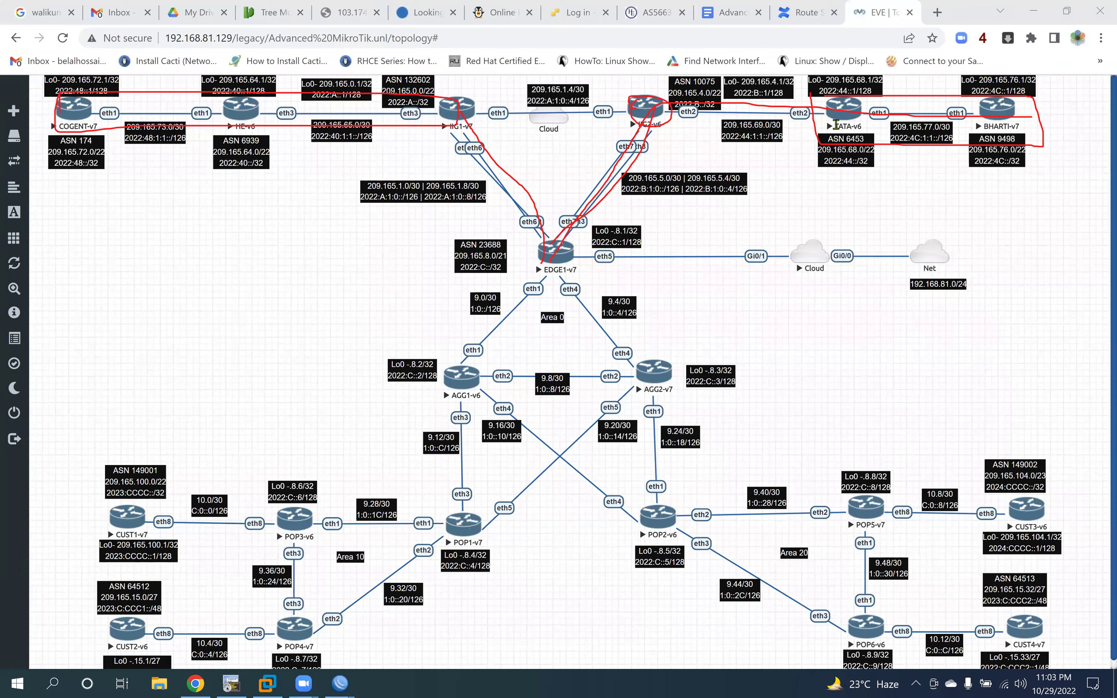
key(Escape)
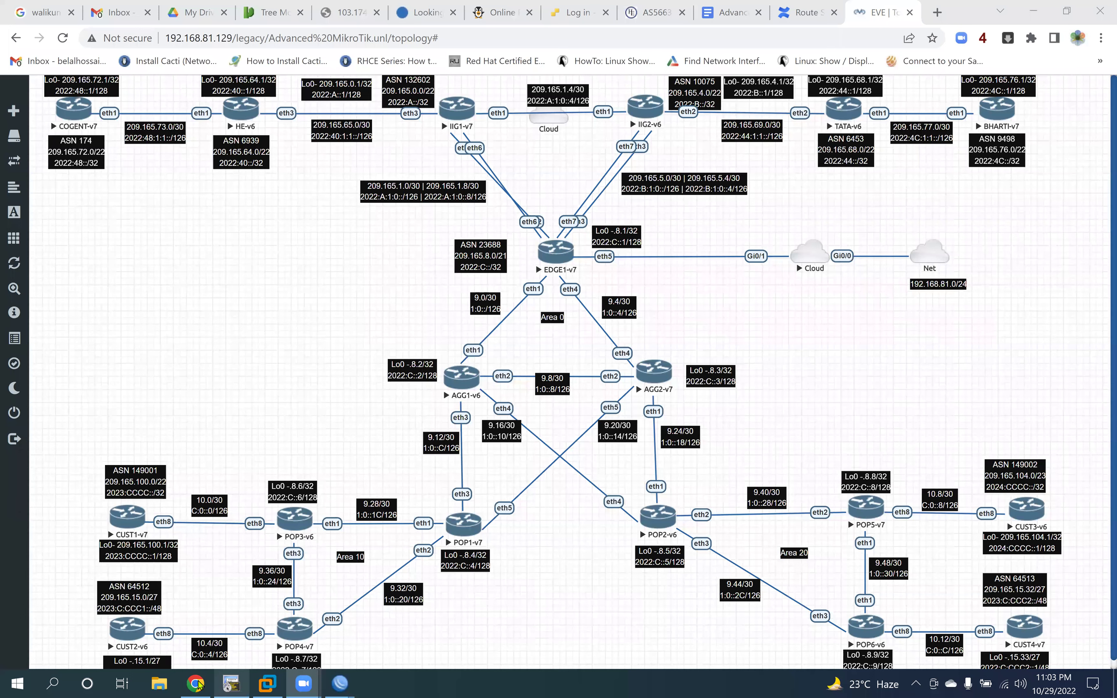
Step: Bring up the MikroTik Route Selection and Filters documentation at the AS-path regexp Supported Operators table
key(alt+Tab)
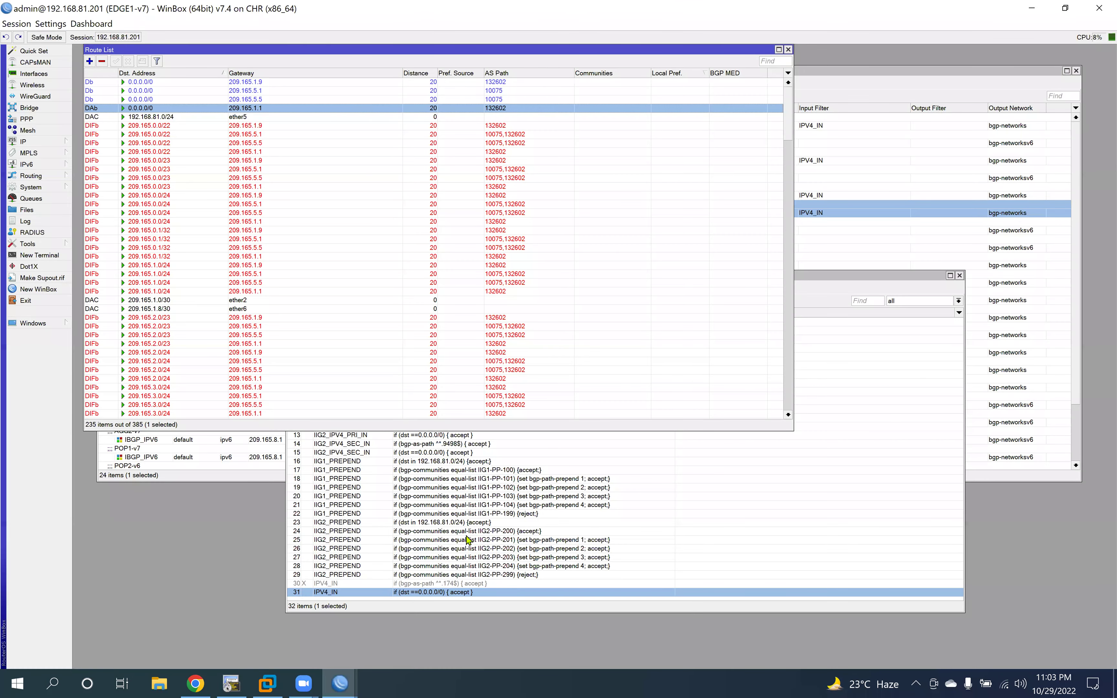
key(alt+Tab)
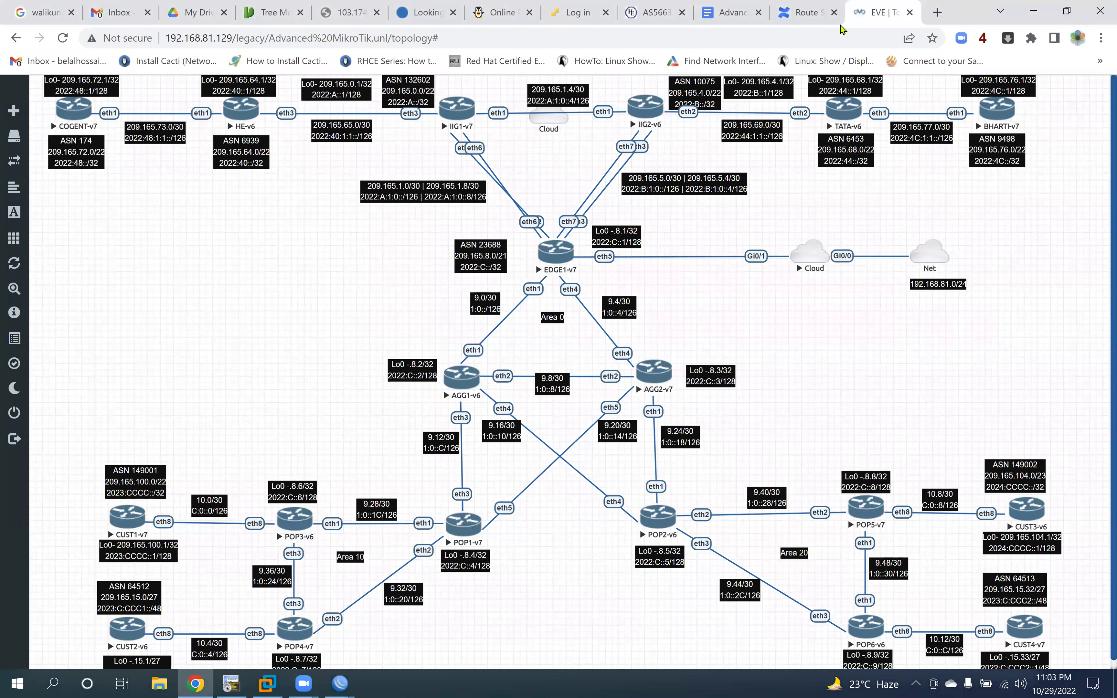
key(ctrl+shift+Tab)
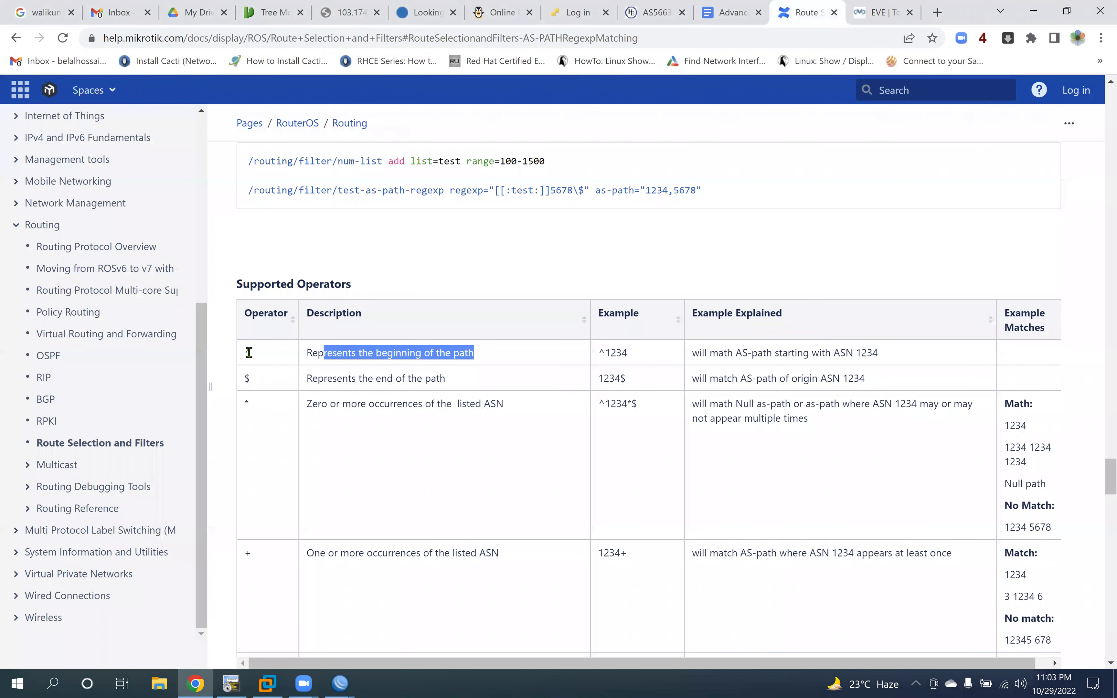
Step: Study the ^ operator's row in the Supported Operators table, including its description and the ^1234 example
double_click(251, 354)
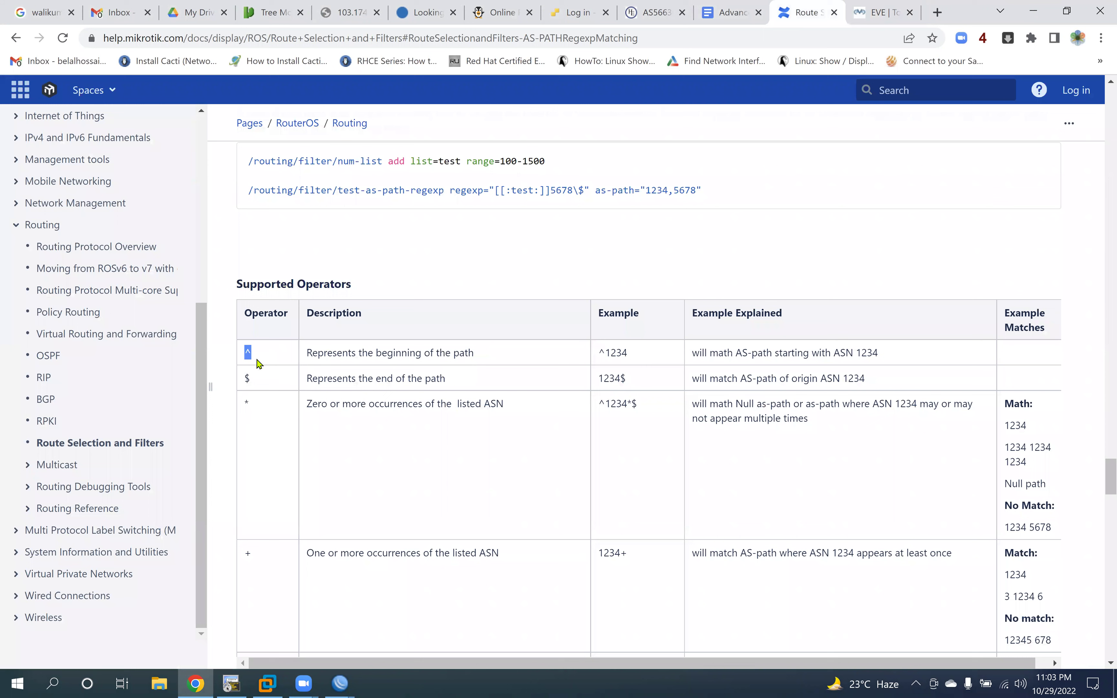
triple_click(491, 362)
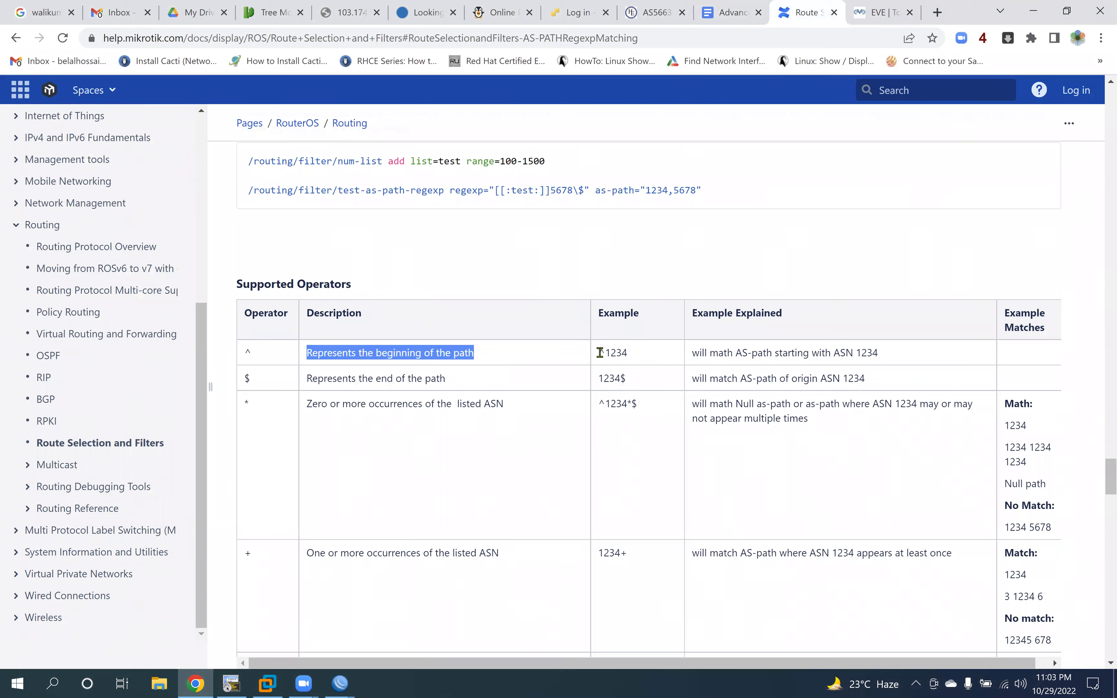
drag(600, 352, 607, 353)
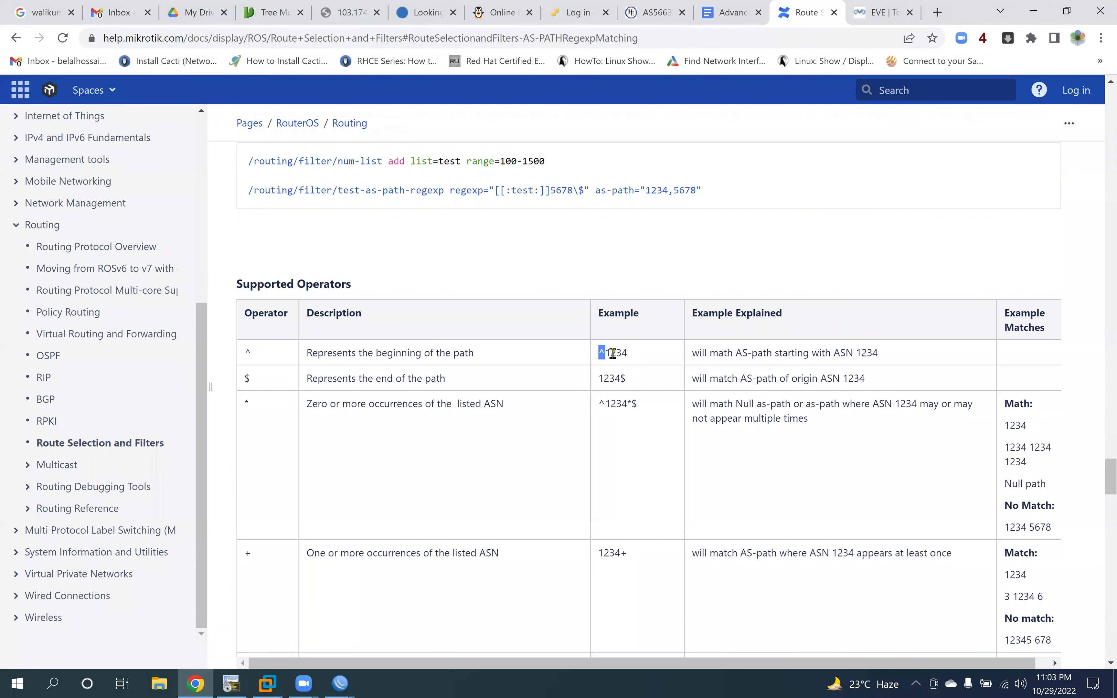
double_click(612, 354)
Step: Switch to the EVE topology and mark BHARTI-v7 and the TATA-v6 and BHARTI-v7 AS numbers along the path to EDGE1-v7
click(880, 12)
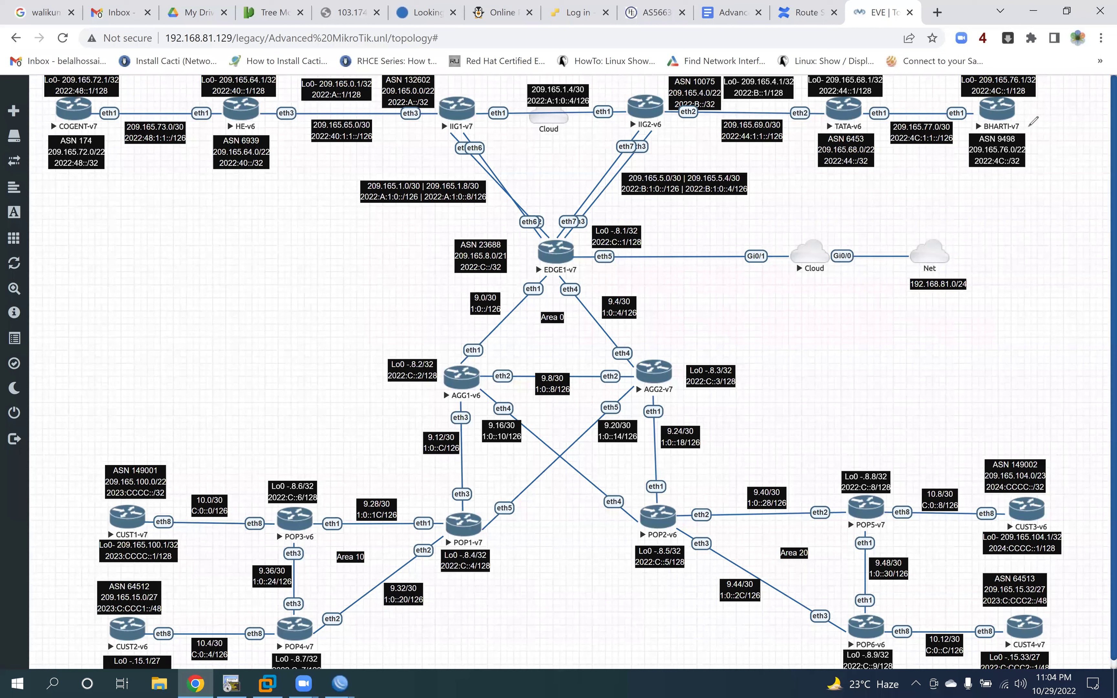
mouse_move(981, 101)
mouse_down()
mouse_move(1028, 105)
mouse_move(1009, 101)
mouse_up()
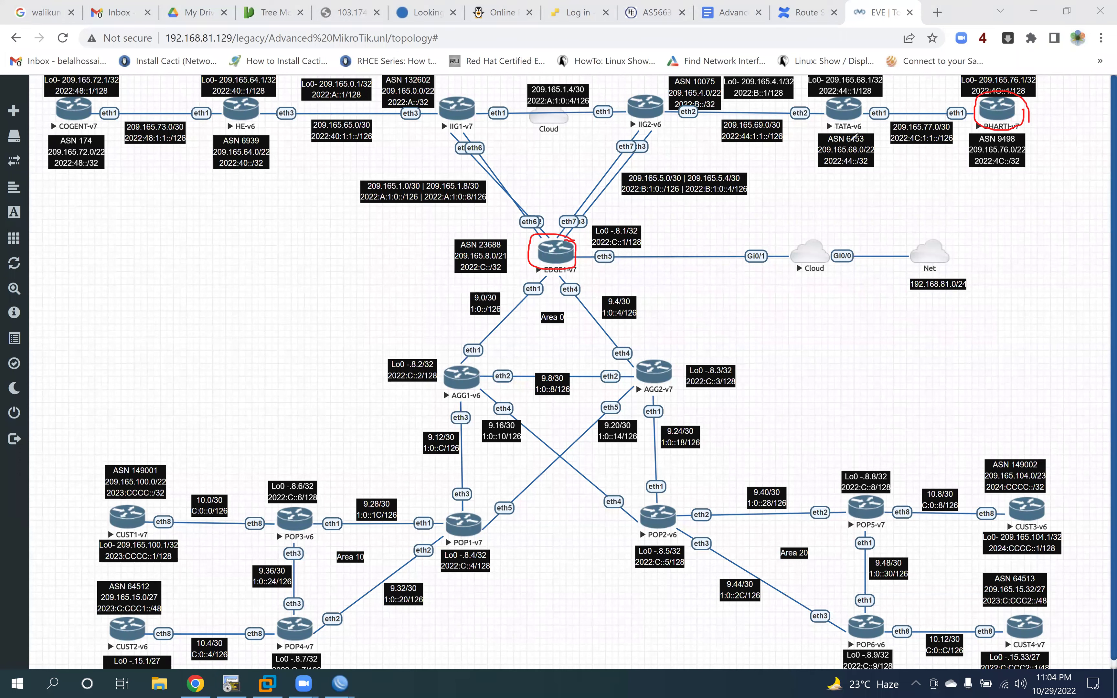
drag(837, 145, 863, 144)
drag(986, 144, 1021, 144)
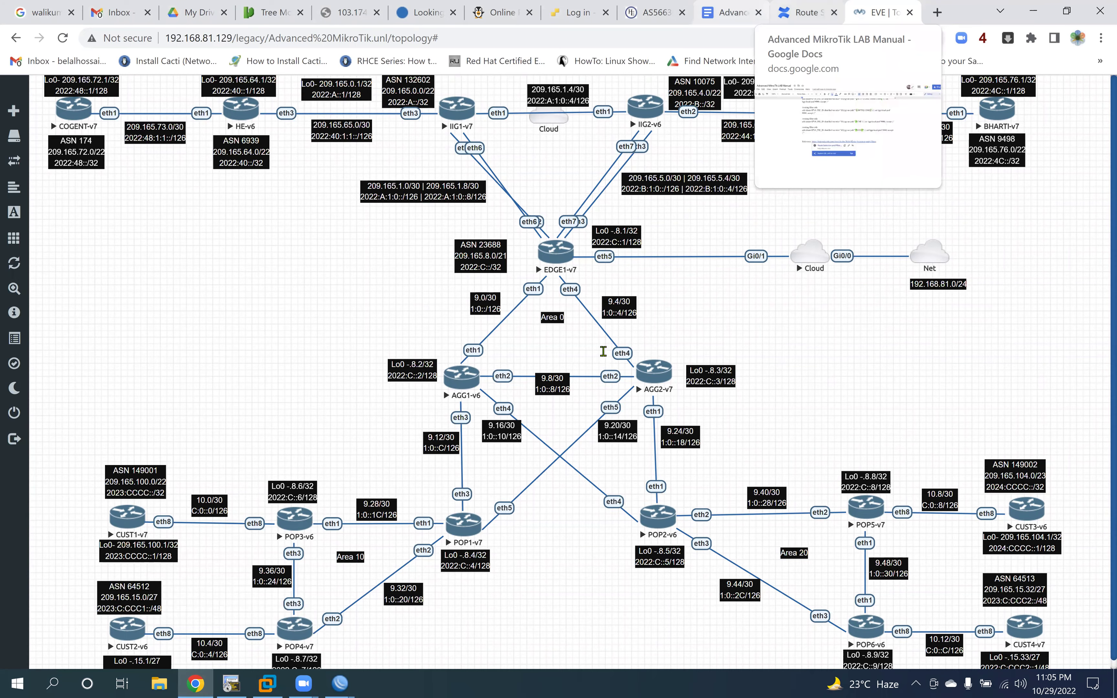
Step: Recheck the ^1234 example in the MikroTik documentation and return to the EVE topology
key(ctrl+shift+Tab)
drag(598, 353, 623, 353)
click(879, 13)
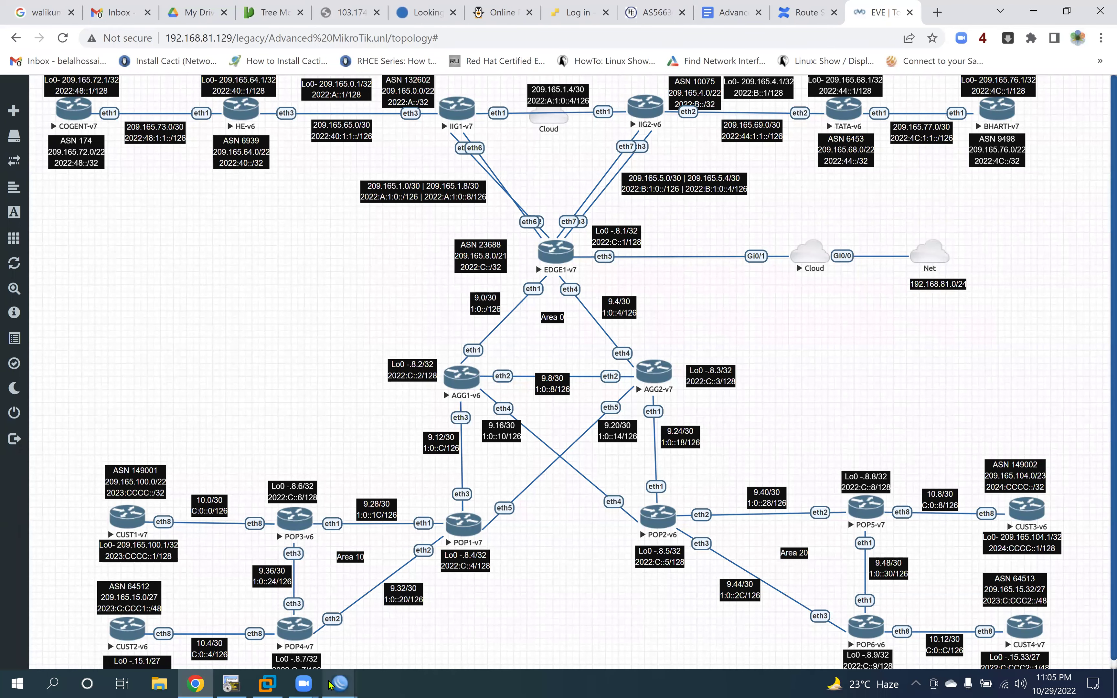
Step: Switch to the EDGE1-v7 WinBox session and enable the IPV4_IN routing filter rule that matches bgp-as-path
mouse_move(334, 684)
click(458, 599)
click(446, 584)
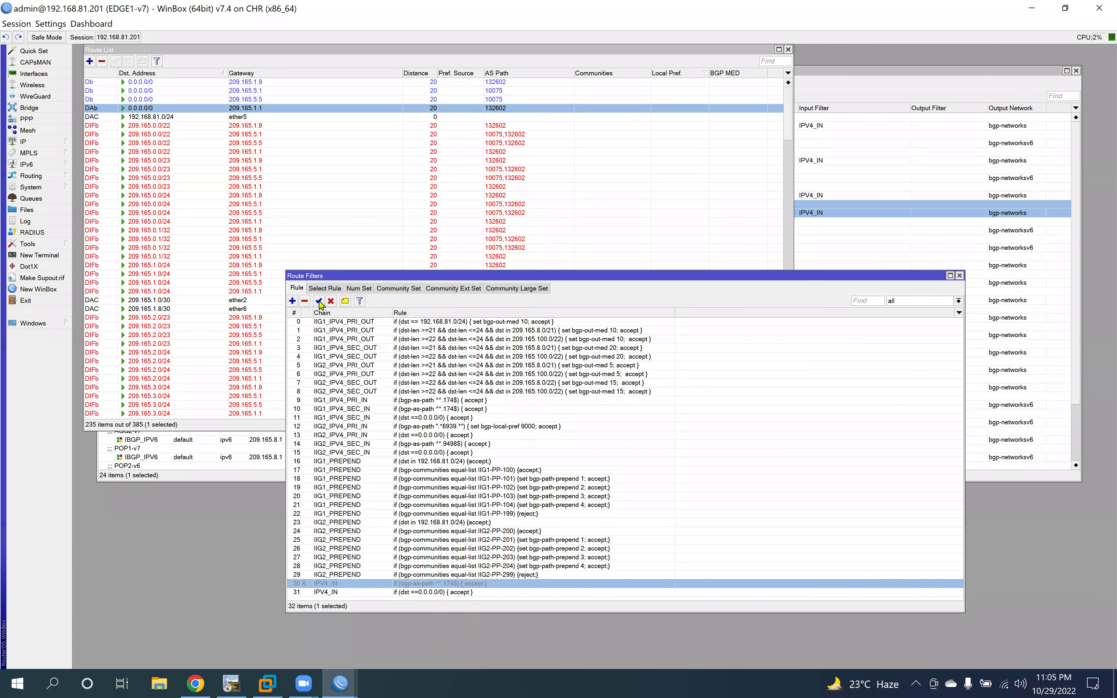
Step: Change the as-path expression in the first IPV4_IN filter rule to ^10075 and save the rule
double_click(463, 584)
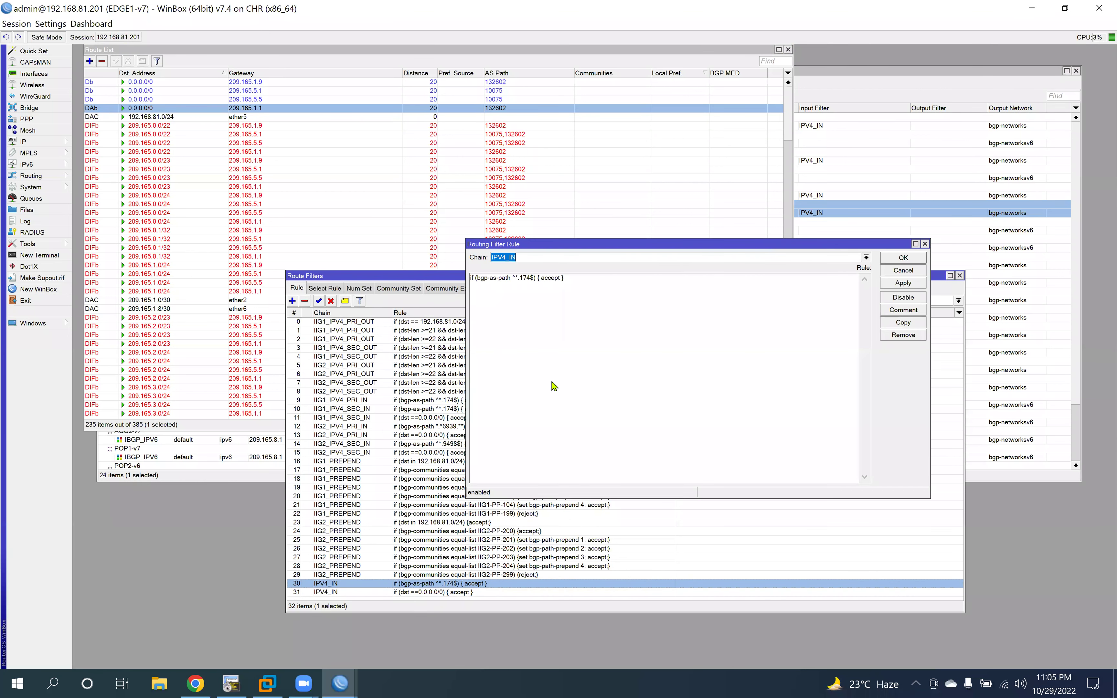
click(520, 278)
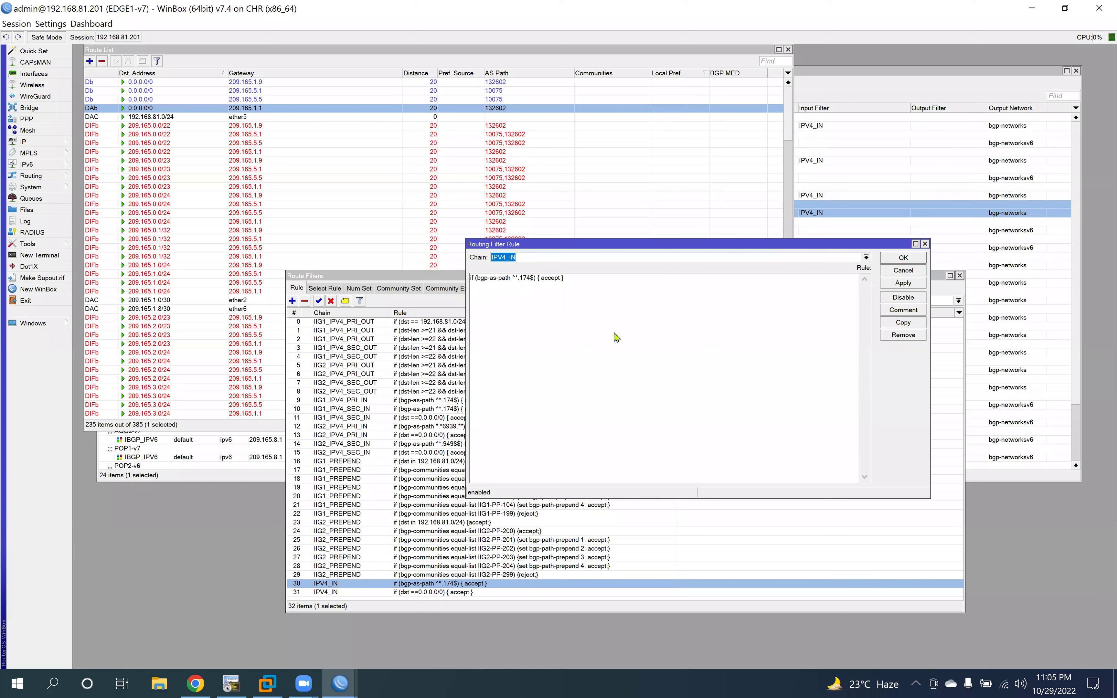
key(BackSpace)
key(BackSpace)
key(Delete)
key(Delete)
key(Delete)
key(Delete)
text(10075)
click(908, 283)
click(903, 258)
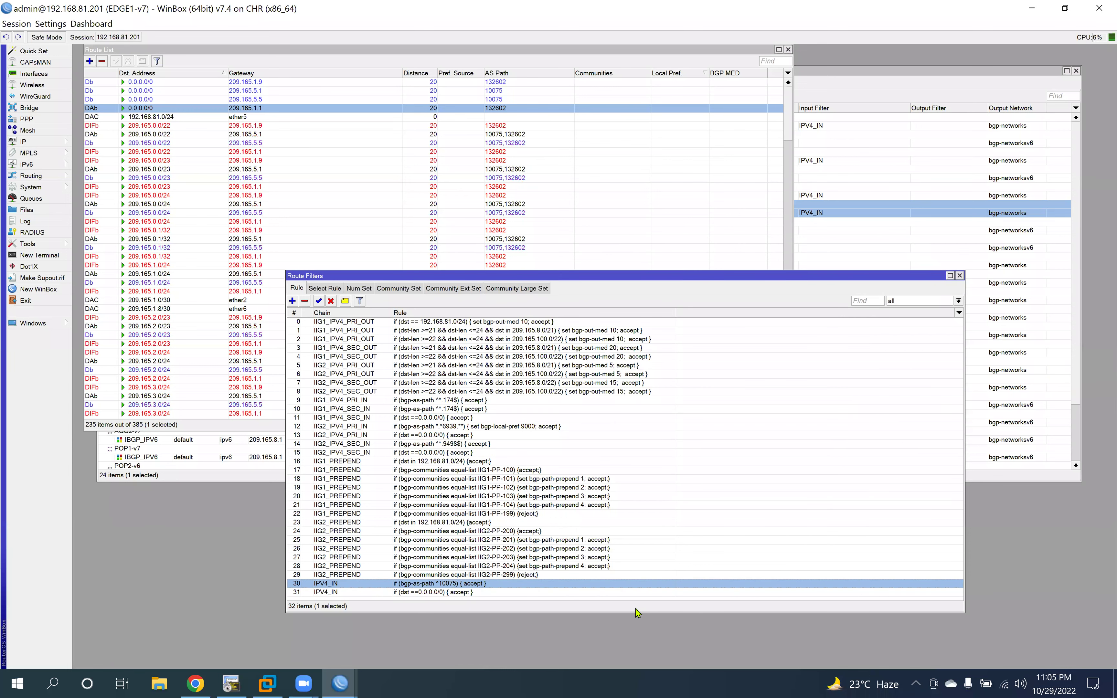
Step: Copy the "set bgp-local-pref 9000" action from the IIG2_IPV4_PRI_IN rule matching AS 6939, leaving that rule unedited
drag(634, 618, 634, 627)
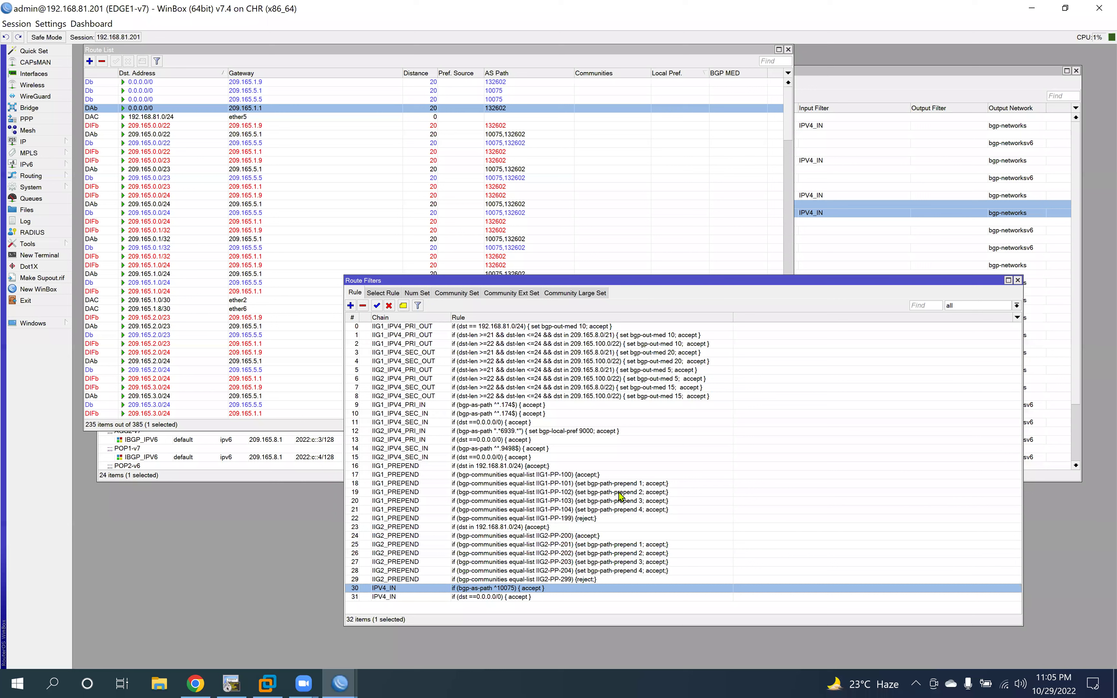
double_click(585, 432)
drag(548, 279, 612, 279)
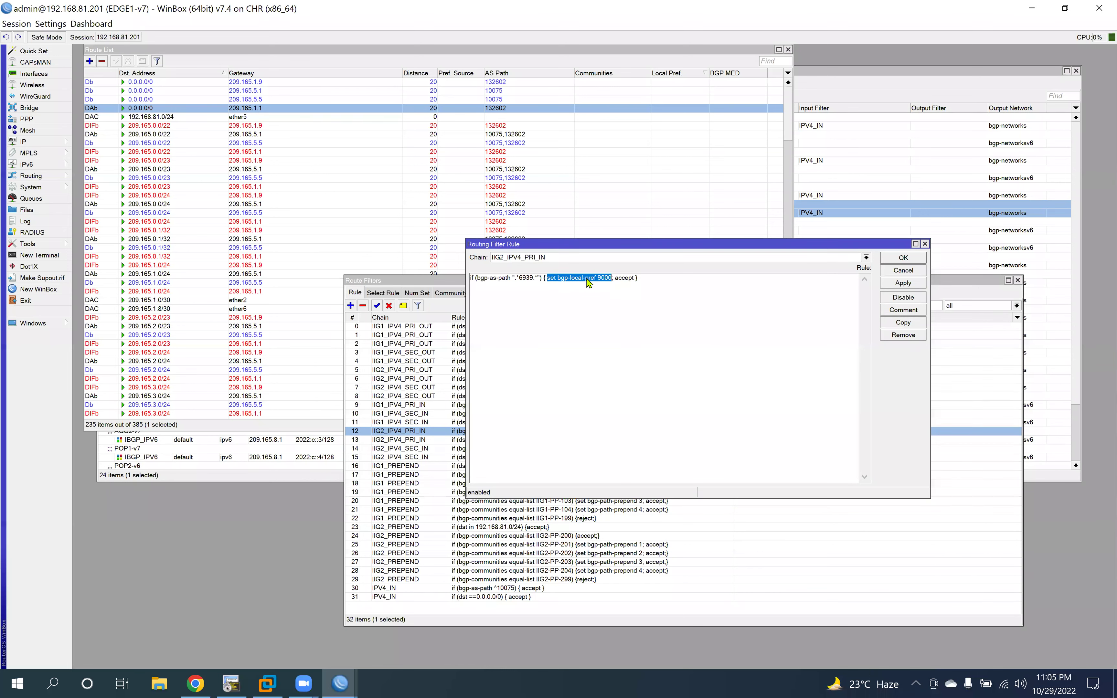
right_click(613, 314)
click(616, 317)
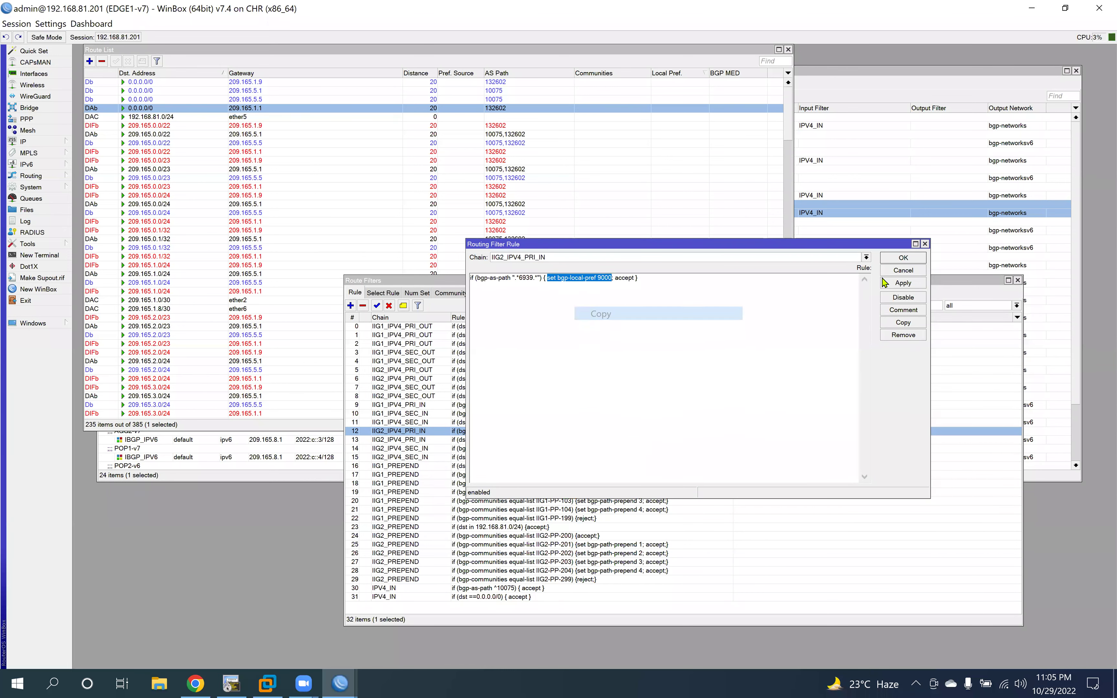
click(908, 271)
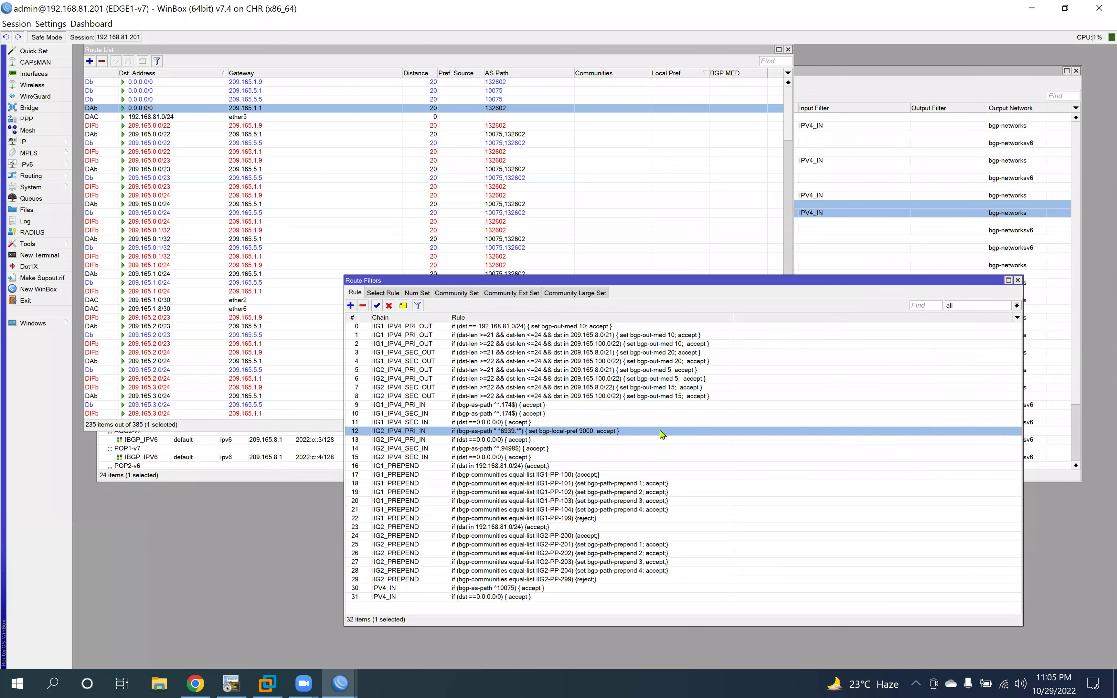
Step: Add the action "set bgp-local-pref 700;" before accept in the IPV4_IN rule for ^10075 and save it
double_click(505, 590)
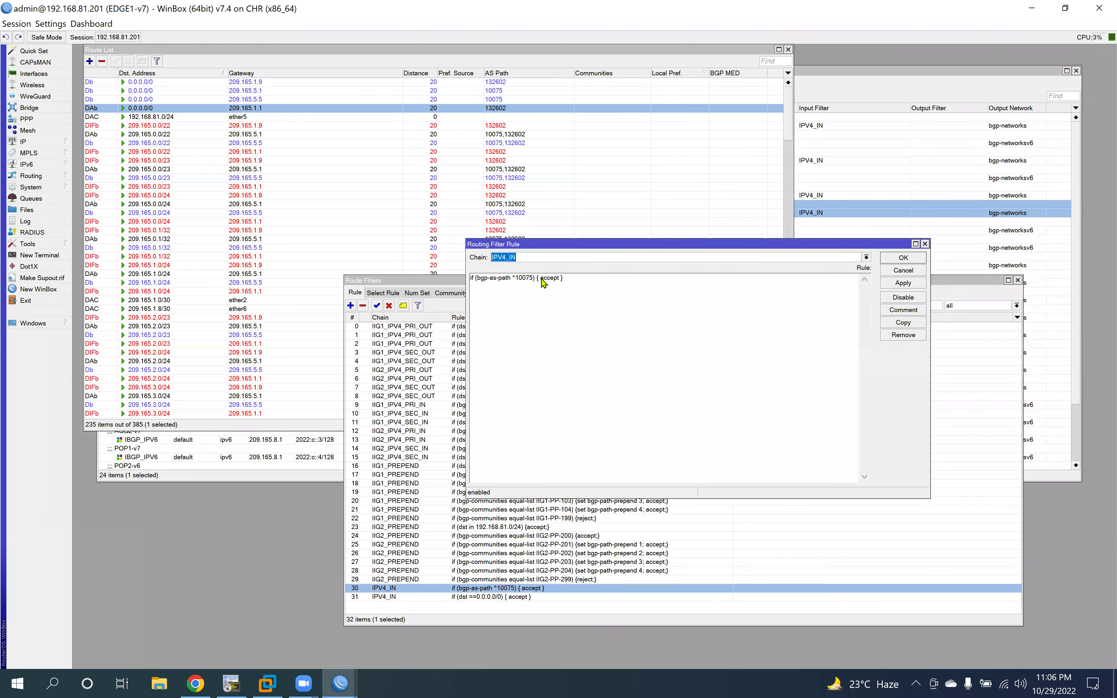
click(540, 278)
key(ctrl+v)
text(;)
key(BackSpace)
text(7)
key(BackSpace)
click(906, 283)
click(903, 259)
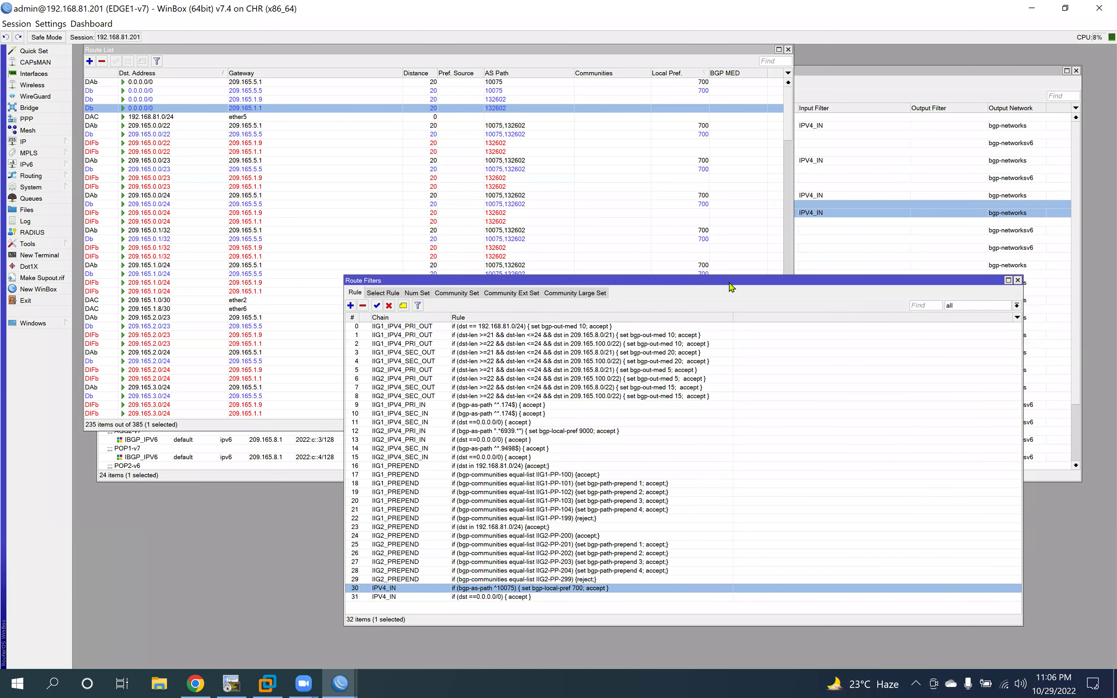
Step: Sort the route list by local preference with the highest first and examine the routes down to 209.165.79.0/24
click(687, 74)
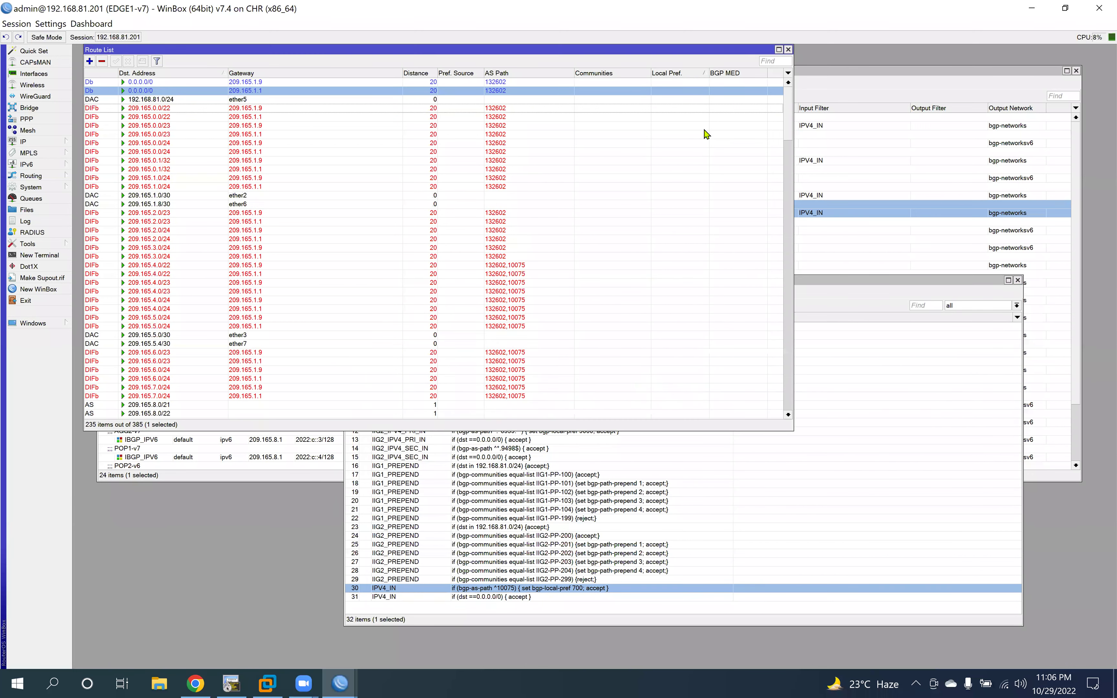
click(687, 75)
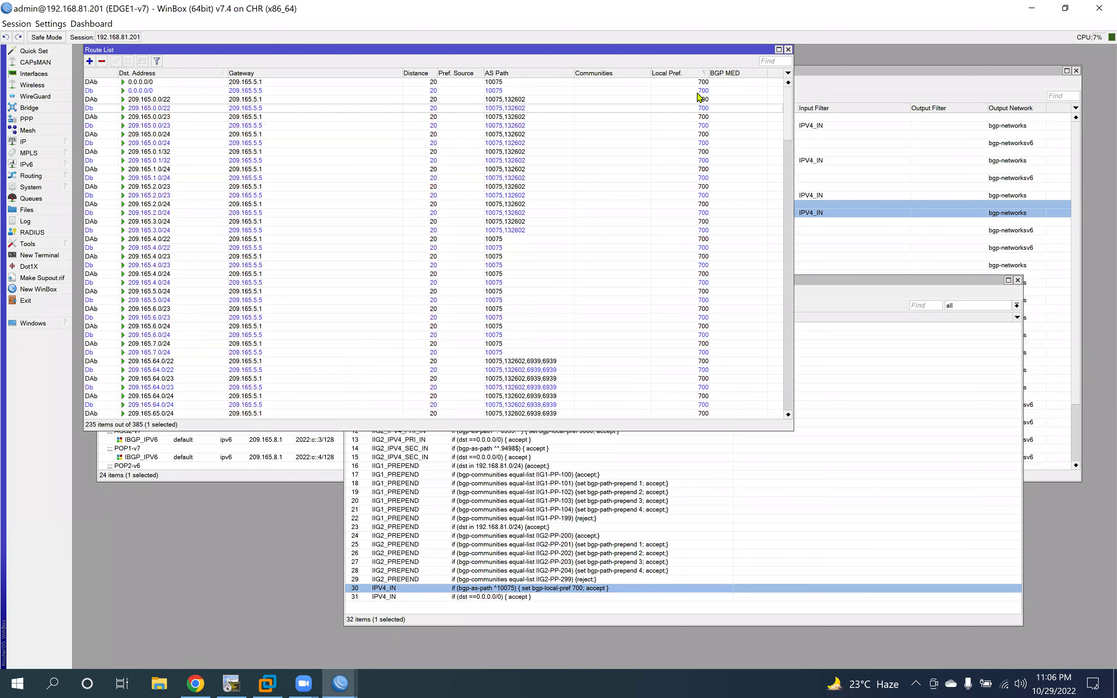
scroll(700, 242, down, 8)
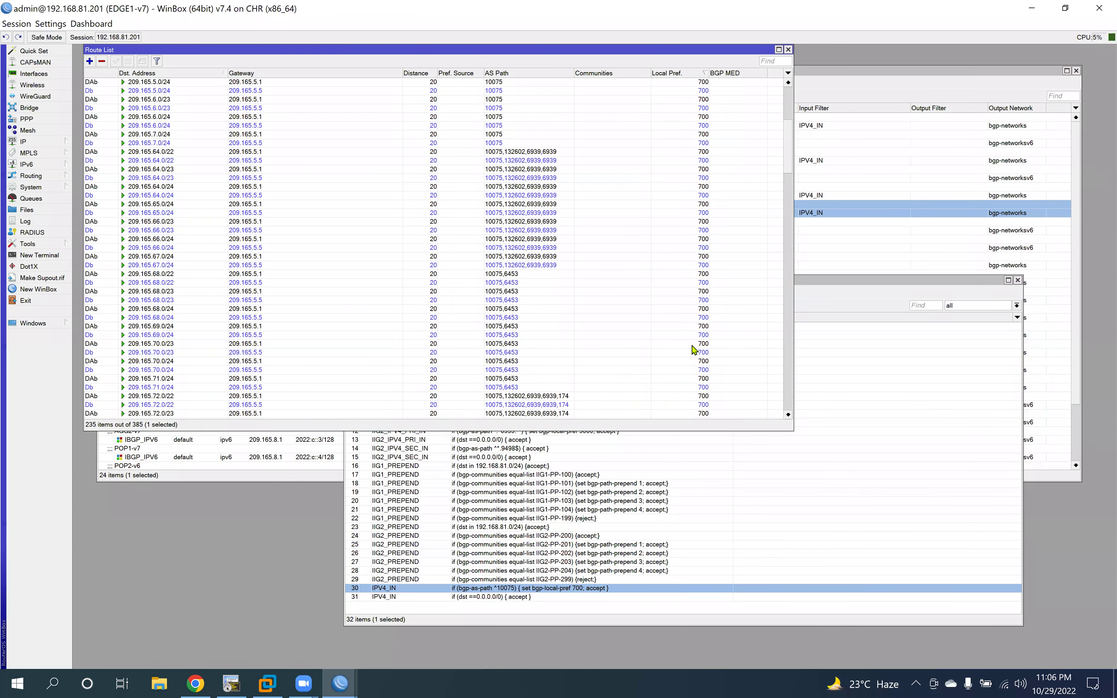
scroll(692, 350, down, 13)
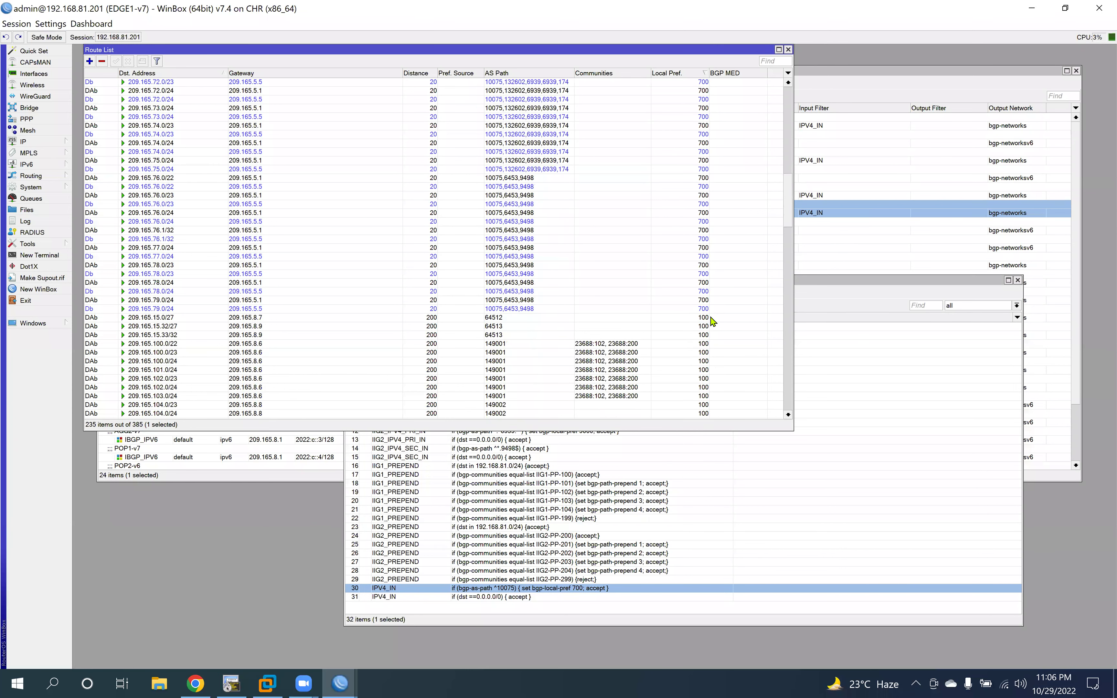
click(705, 308)
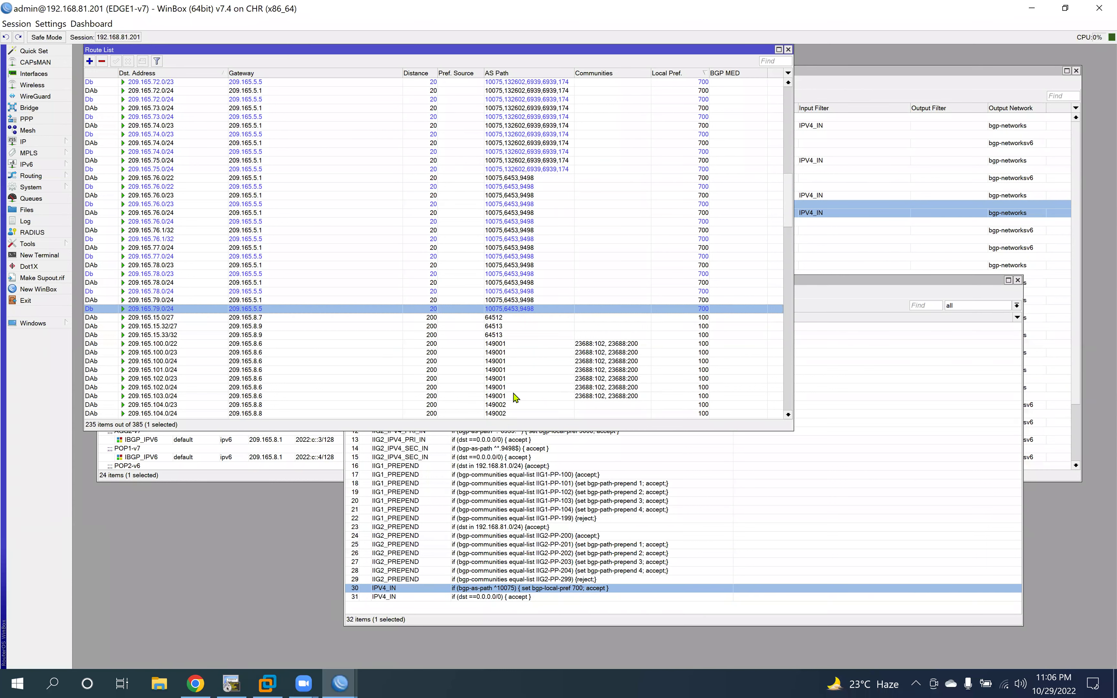
Step: Compare the AS paths of the routes with local preference 700 against the filtered routes starting with AS 132602
scroll(503, 232, up, 1)
scroll(503, 213, up, 1)
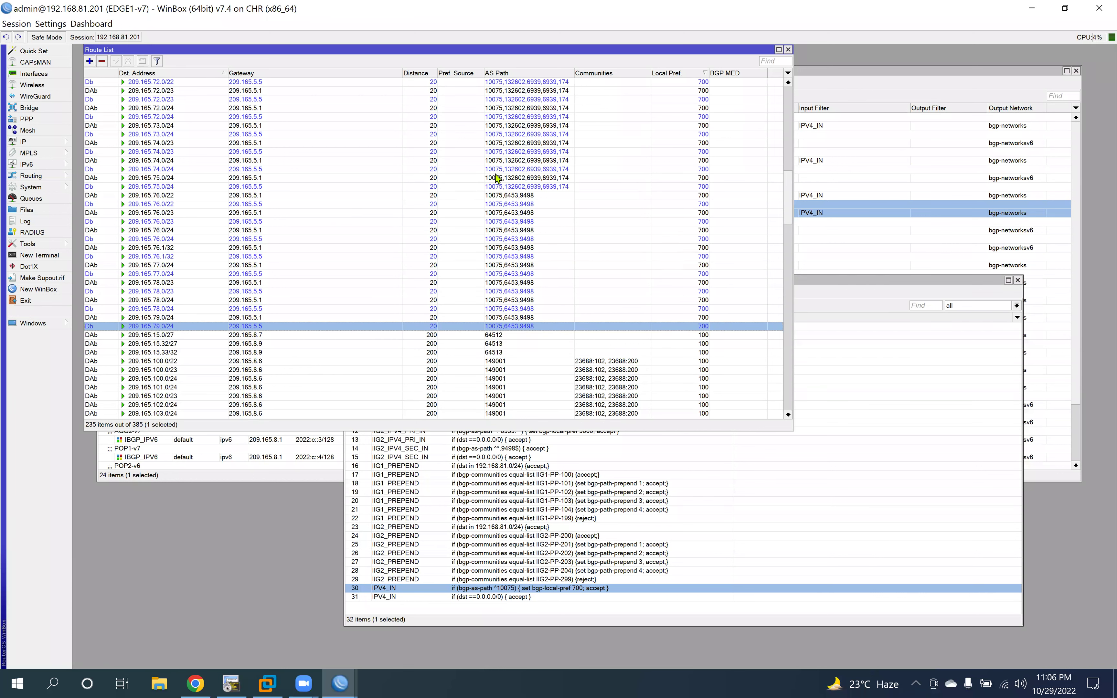
scroll(497, 180, up, 8)
scroll(497, 150, up, 13)
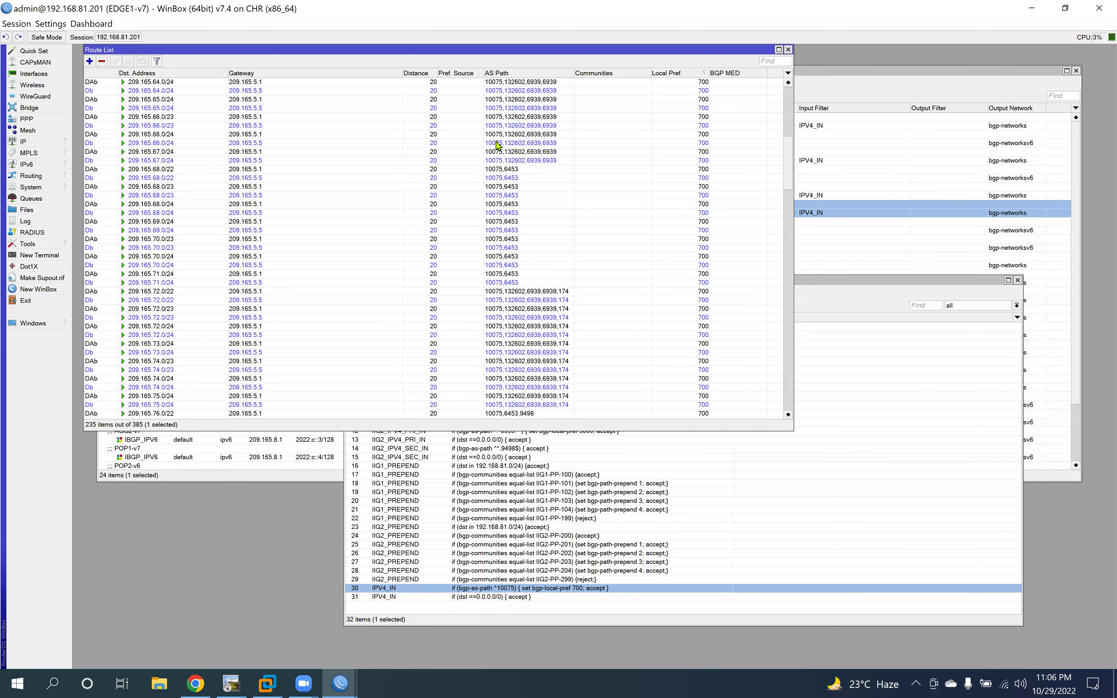
scroll(497, 145, up, 19)
scroll(497, 144, up, 19)
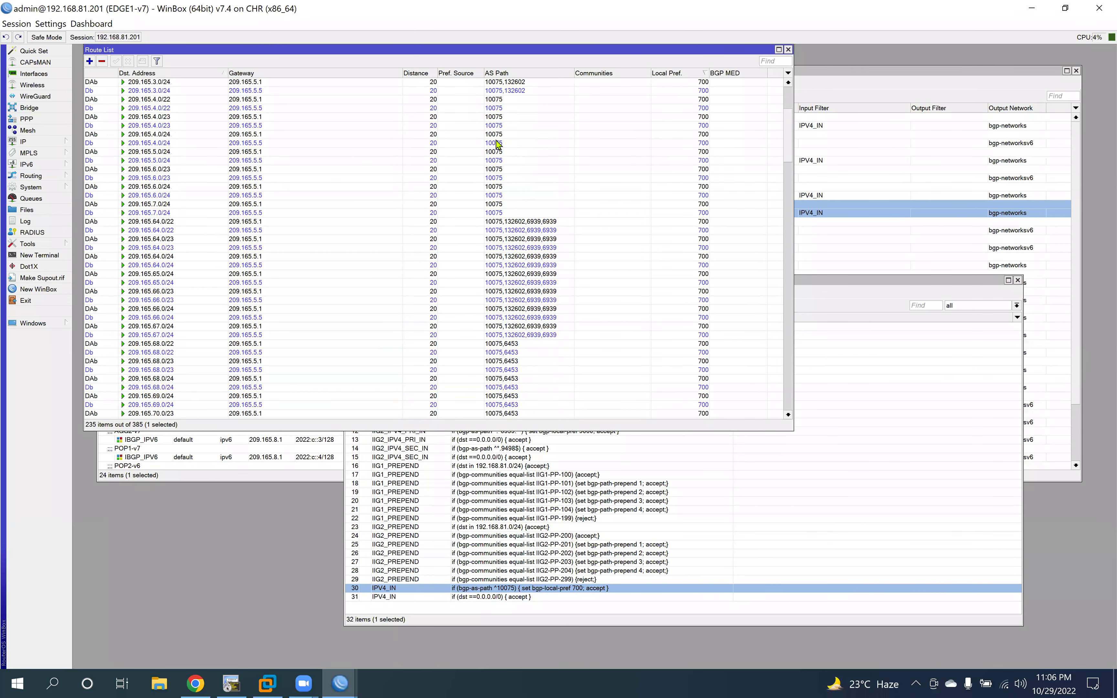
scroll(497, 143, down, 11)
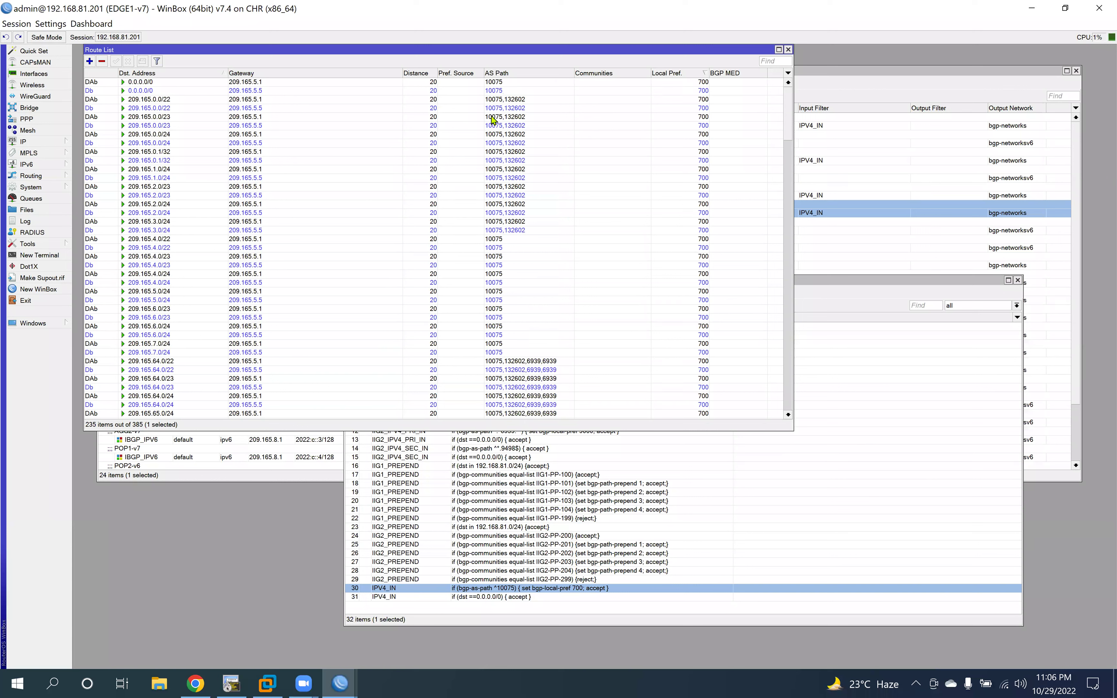
scroll(497, 255, down, 20)
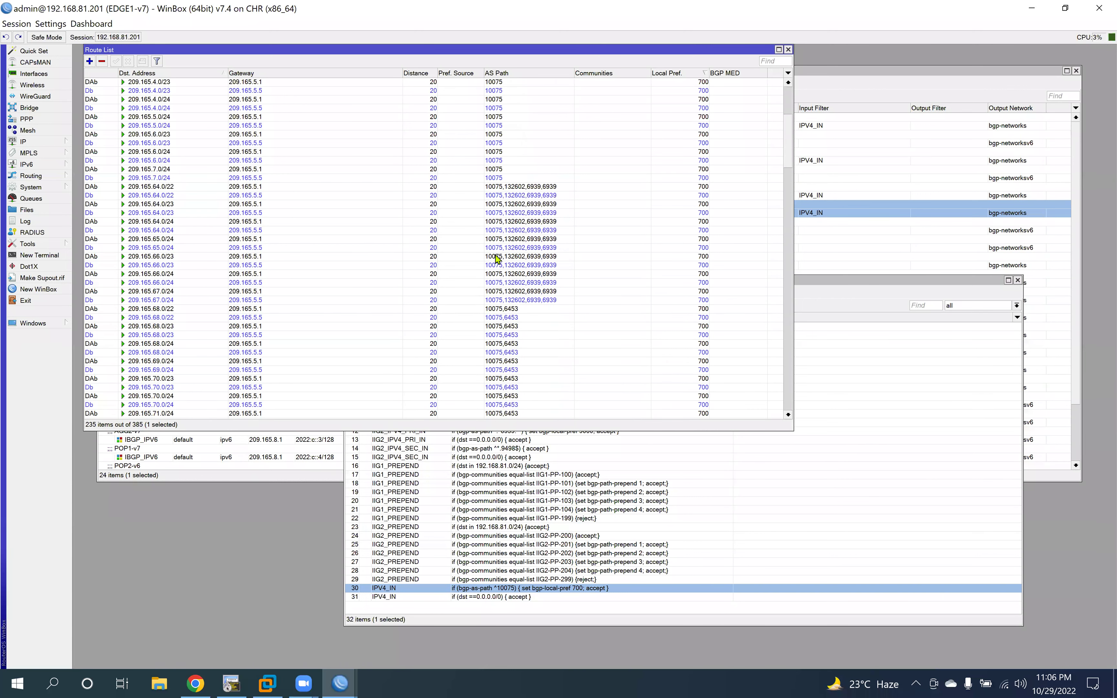
scroll(497, 272, down, 20)
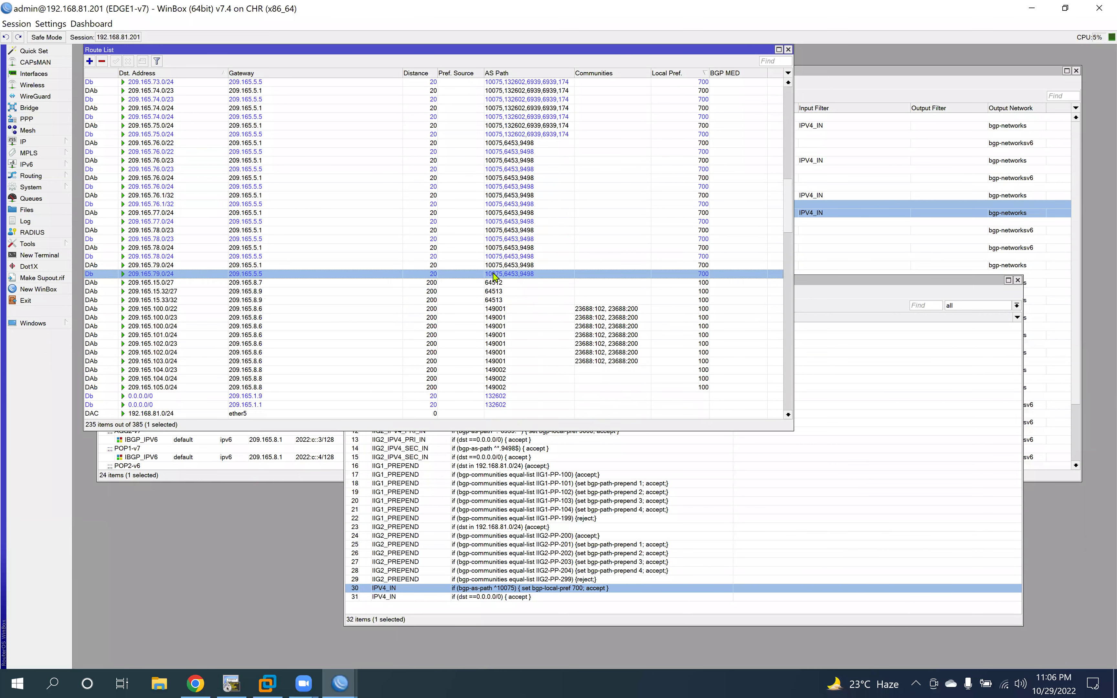
scroll(494, 277, down, 14)
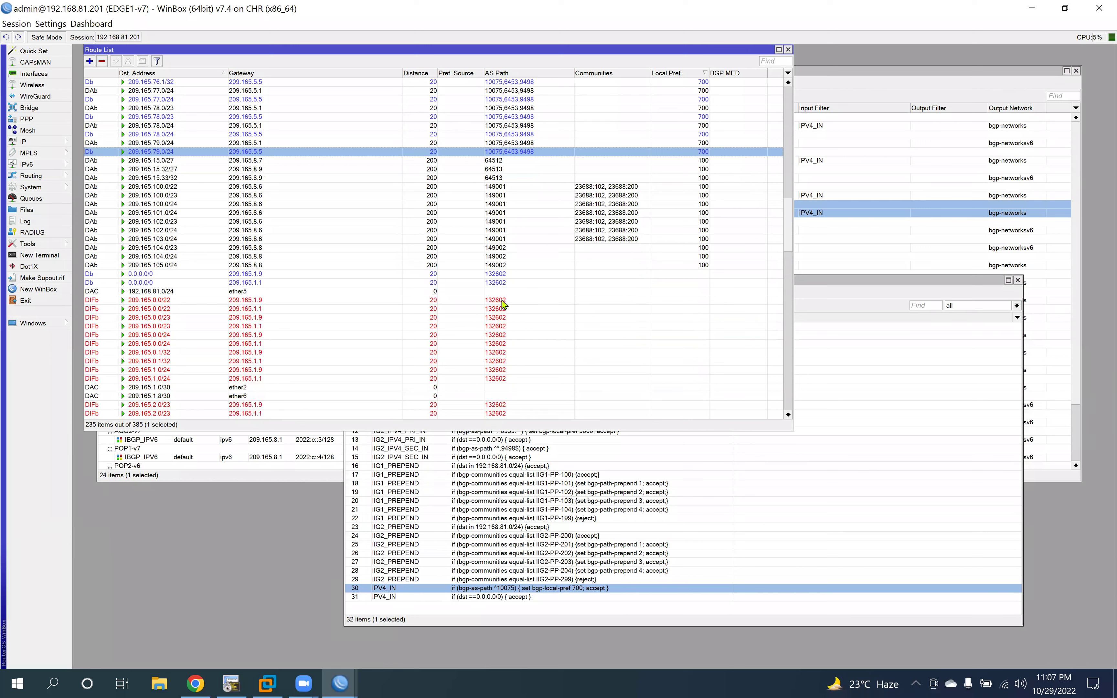
scroll(502, 307, down, 2)
scroll(500, 291, down, 1)
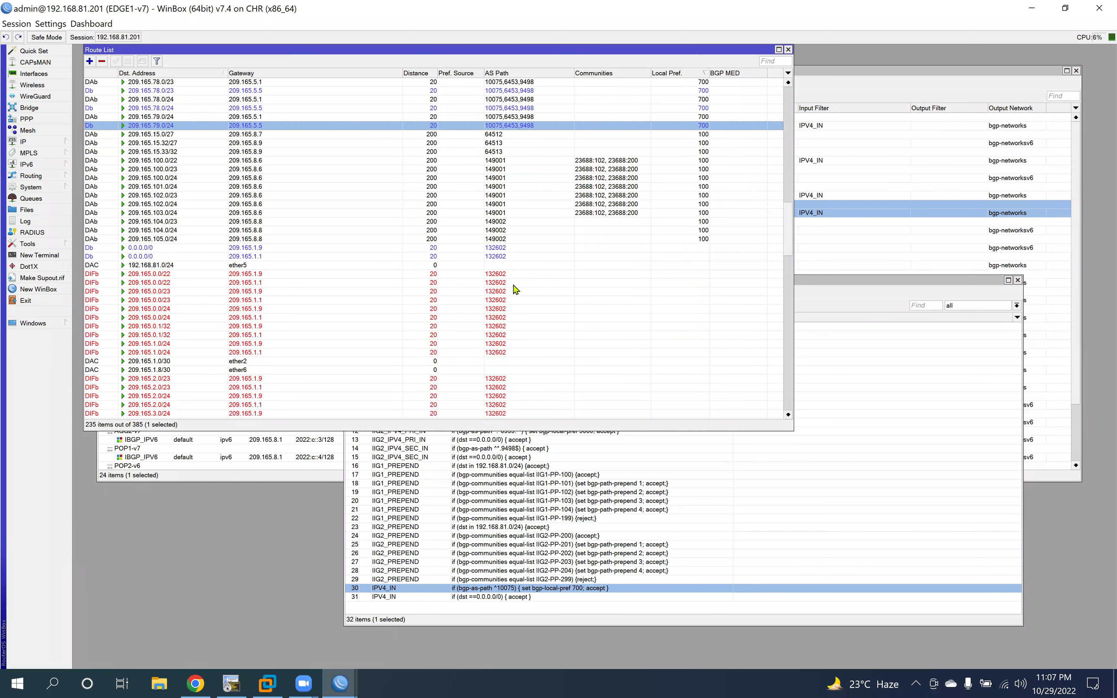
scroll(510, 305, up, 4)
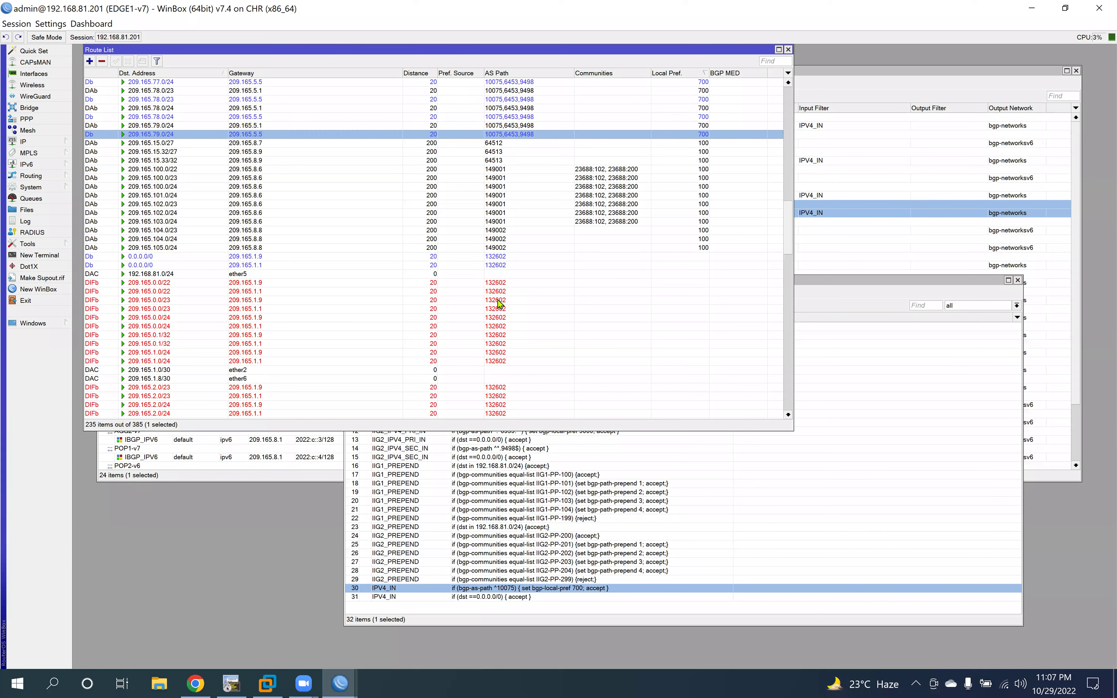
Step: Open the 209.165.79.0/24 route via gateway 209.165.5.1 and inspect its general, status and BGP attributes, including local preference
click(516, 222)
double_click(516, 221)
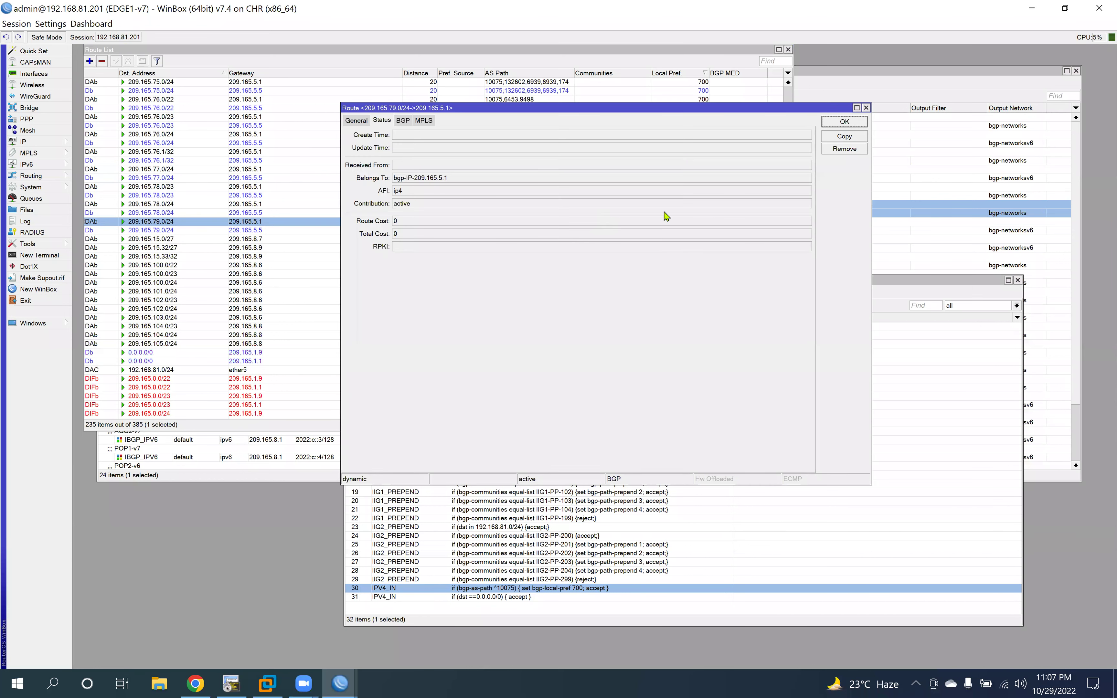
click(364, 122)
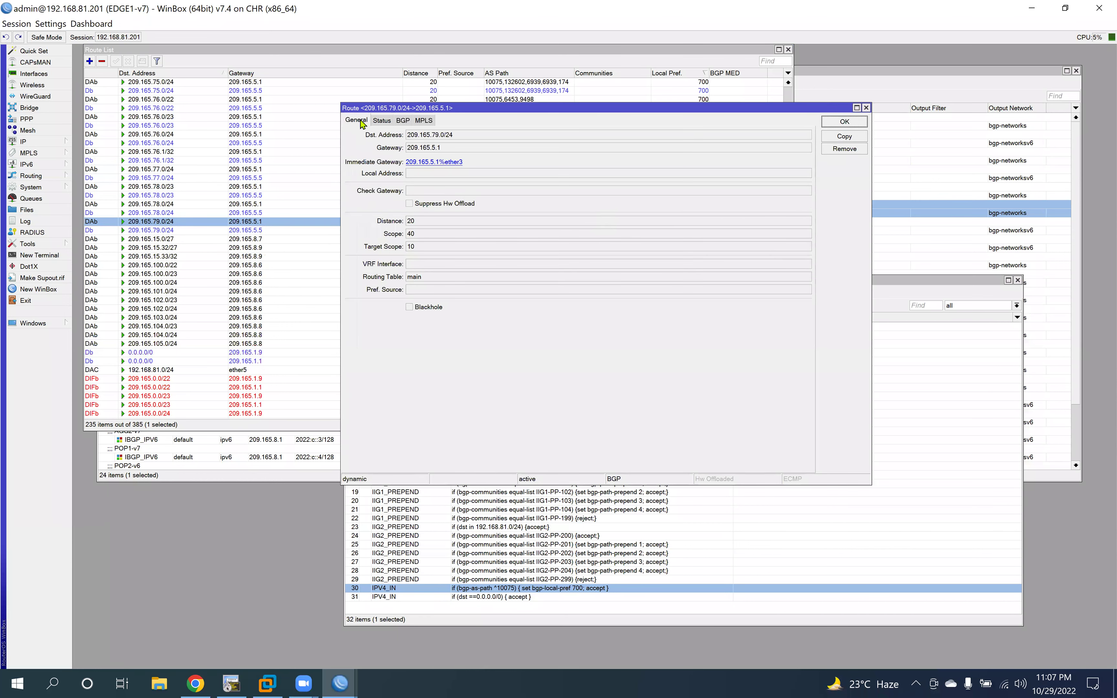
click(383, 121)
double_click(418, 203)
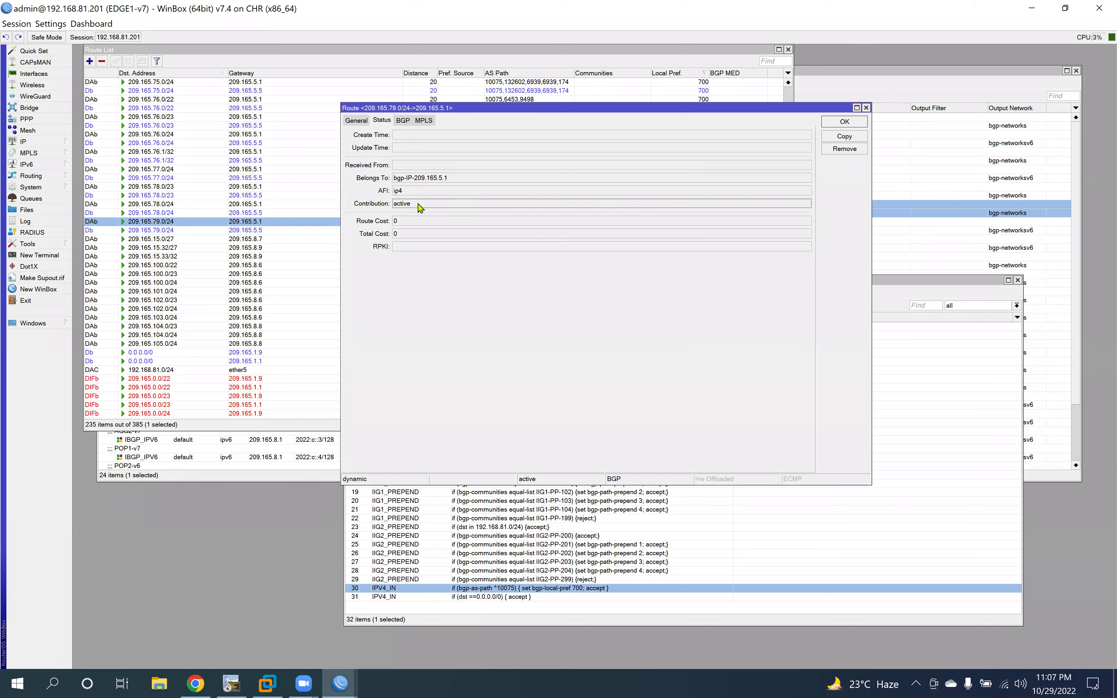
click(403, 121)
double_click(422, 289)
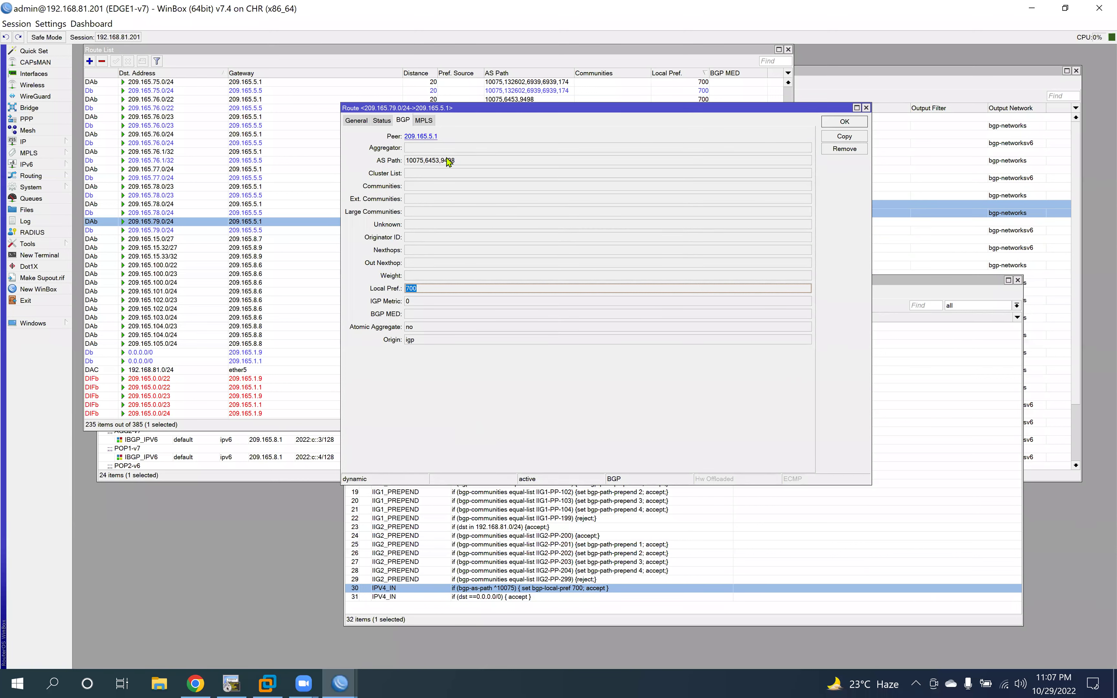
Step: Close the route details and review the ^ and $ operators in the Supported Operators table of the MikroTik documentation in Chrome
click(856, 124)
click(196, 683)
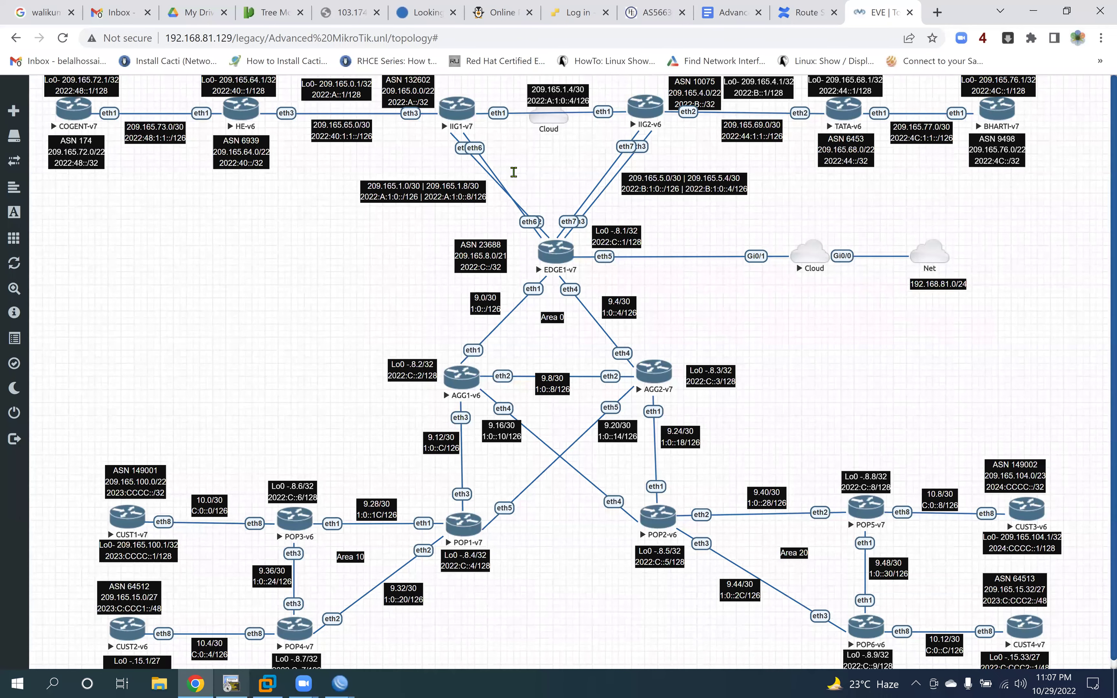
key(ctrl+shift+Tab)
drag(243, 351, 258, 358)
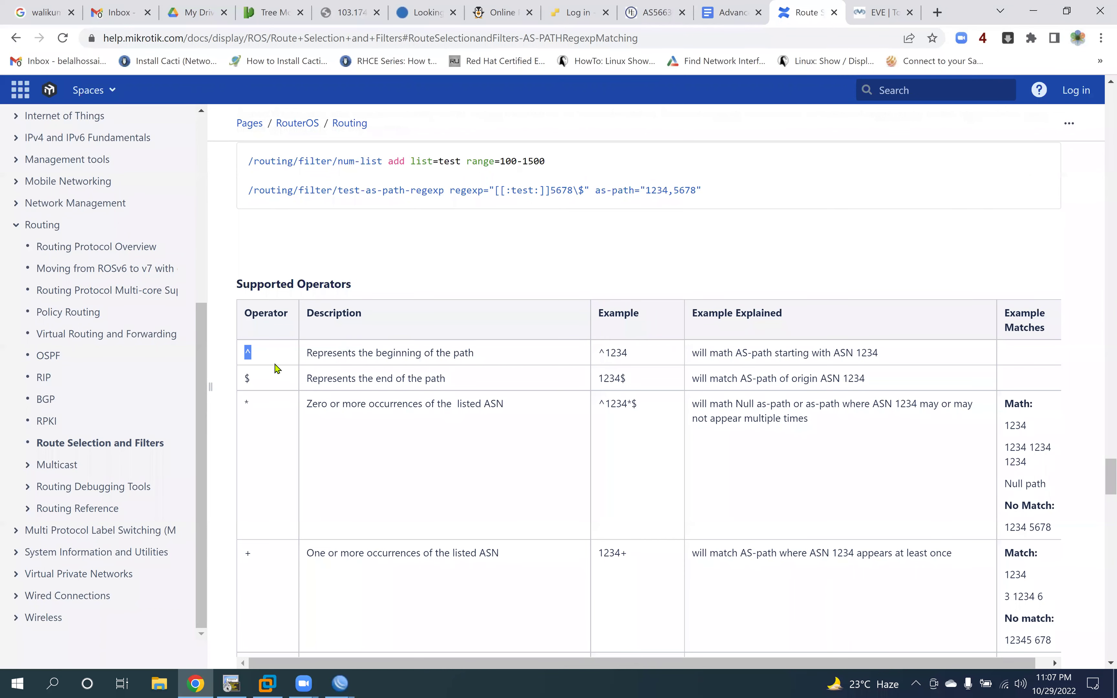
click(247, 352)
double_click(246, 350)
scroll(469, 353, down, 1)
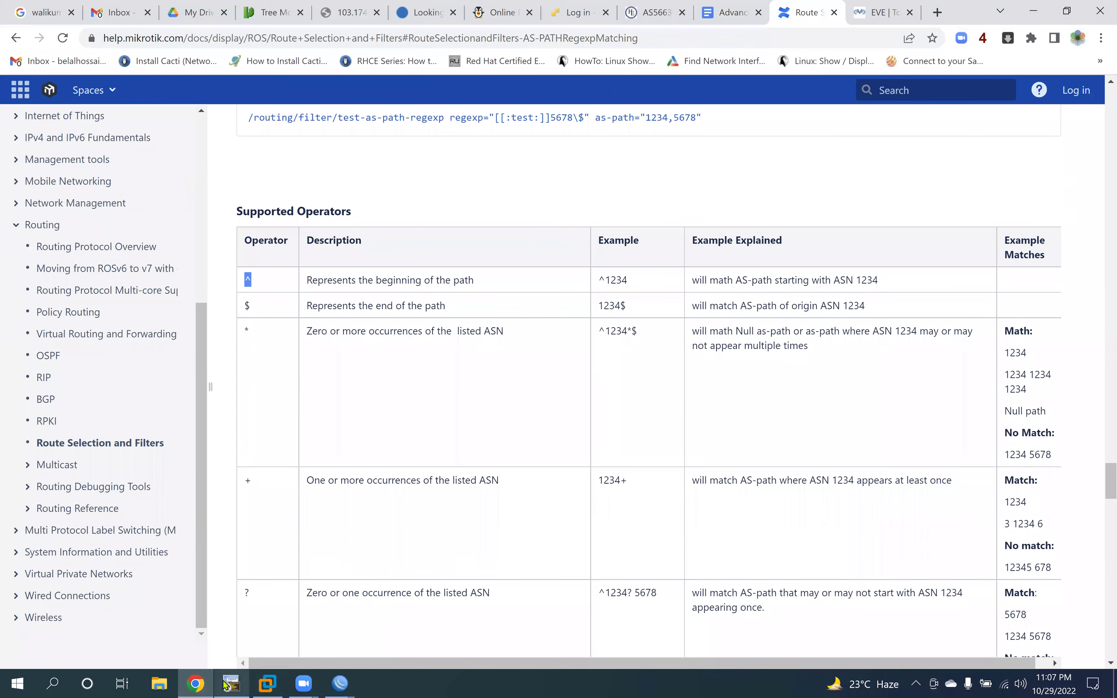
mouse_move(305, 685)
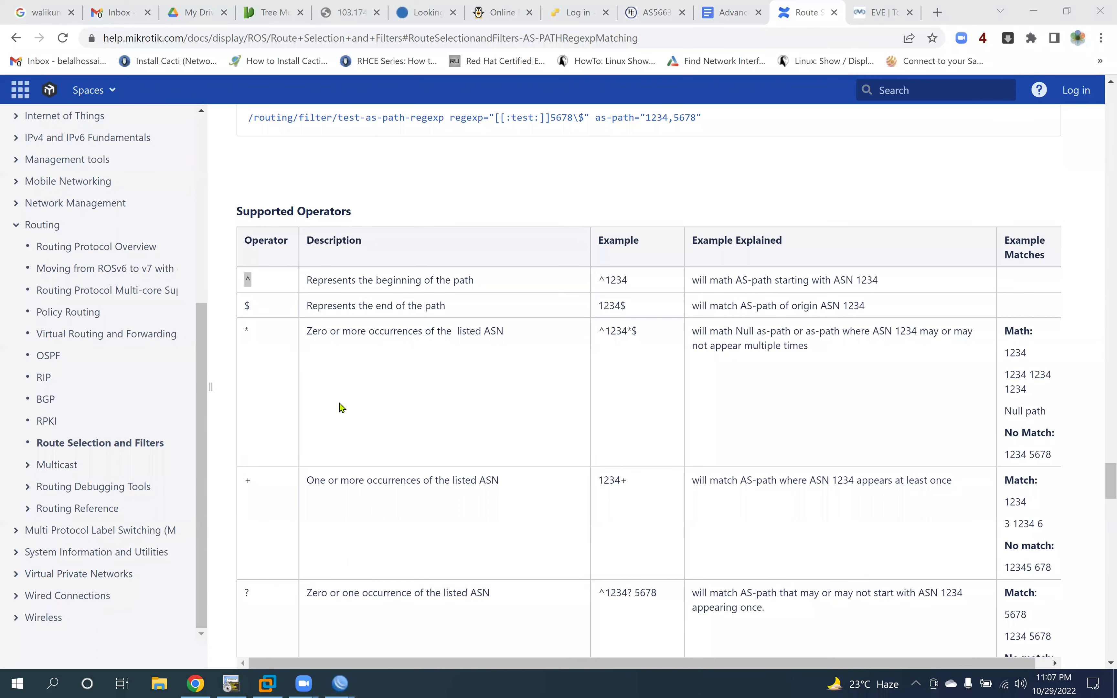
double_click(247, 307)
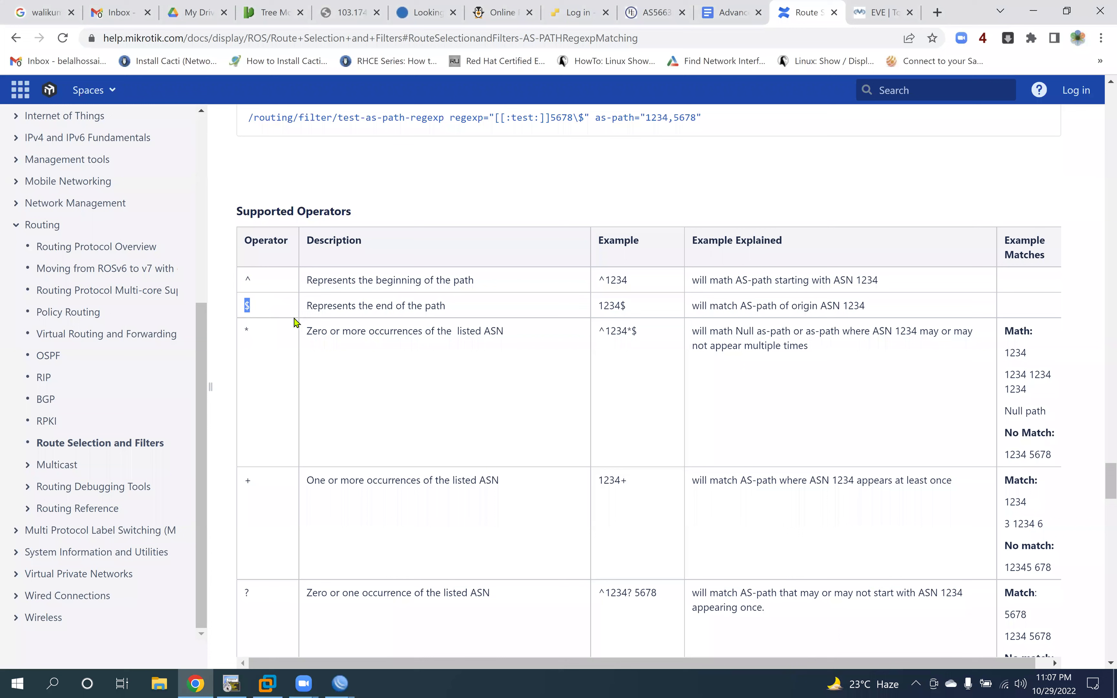
drag(310, 307, 450, 313)
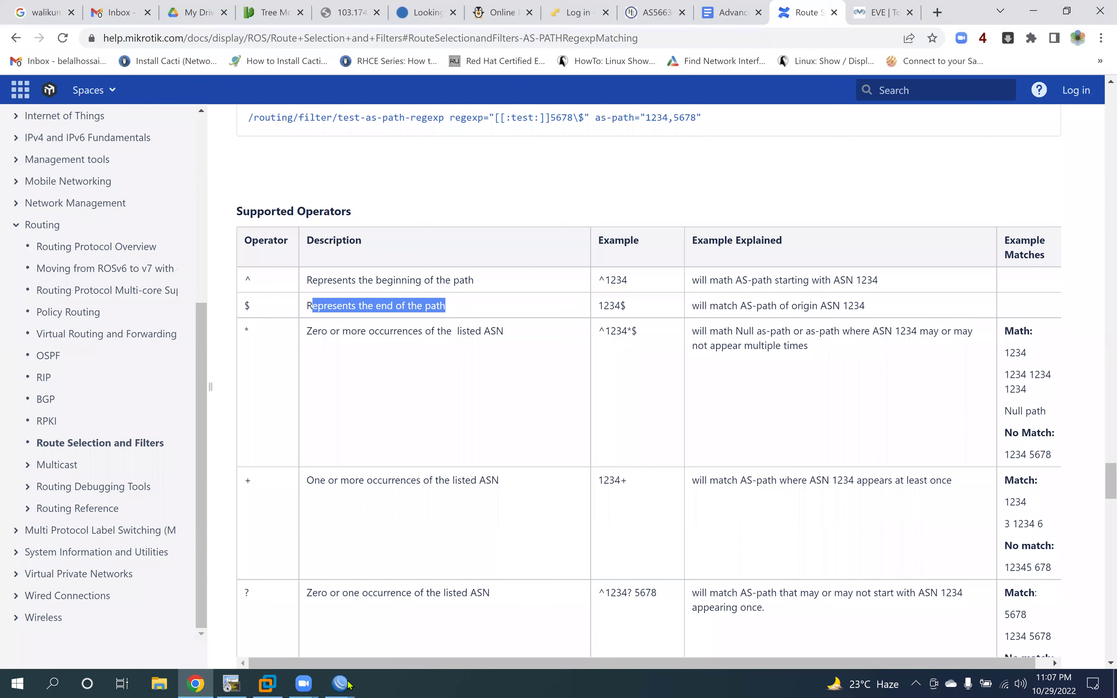
Step: Review the AS paths in the EDGE1-v7 route list in WinBox, then locate BHARTI-v7 with ASN 9498 on the EVE topology in Chrome
mouse_move(349, 683)
click(86, 623)
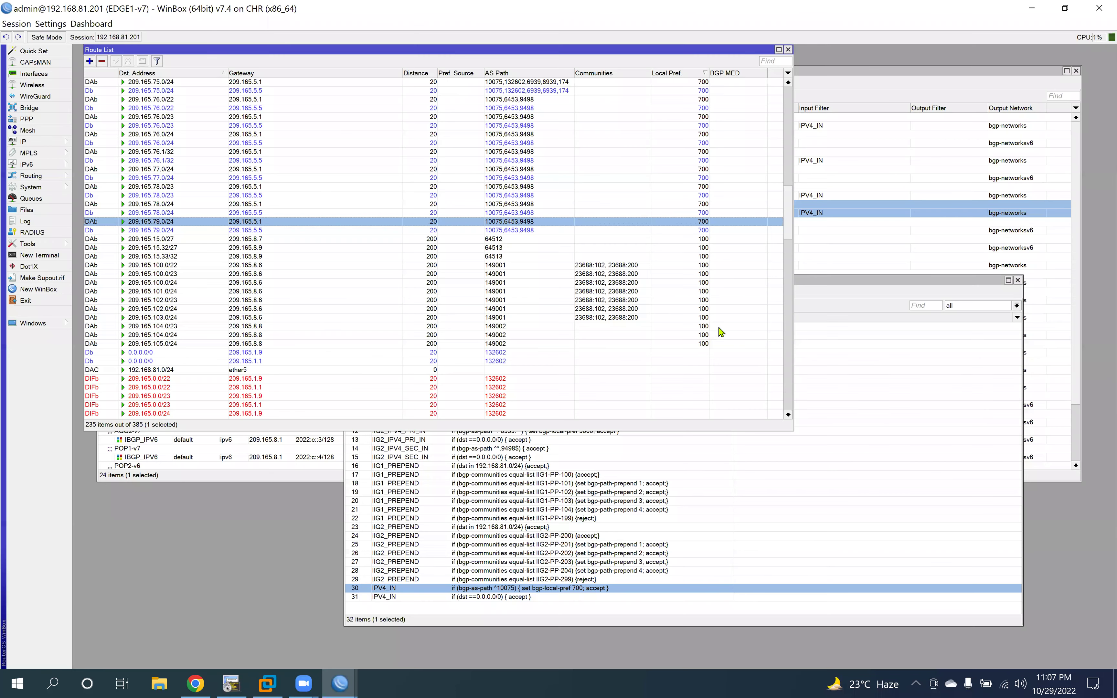
scroll(544, 242, up, 4)
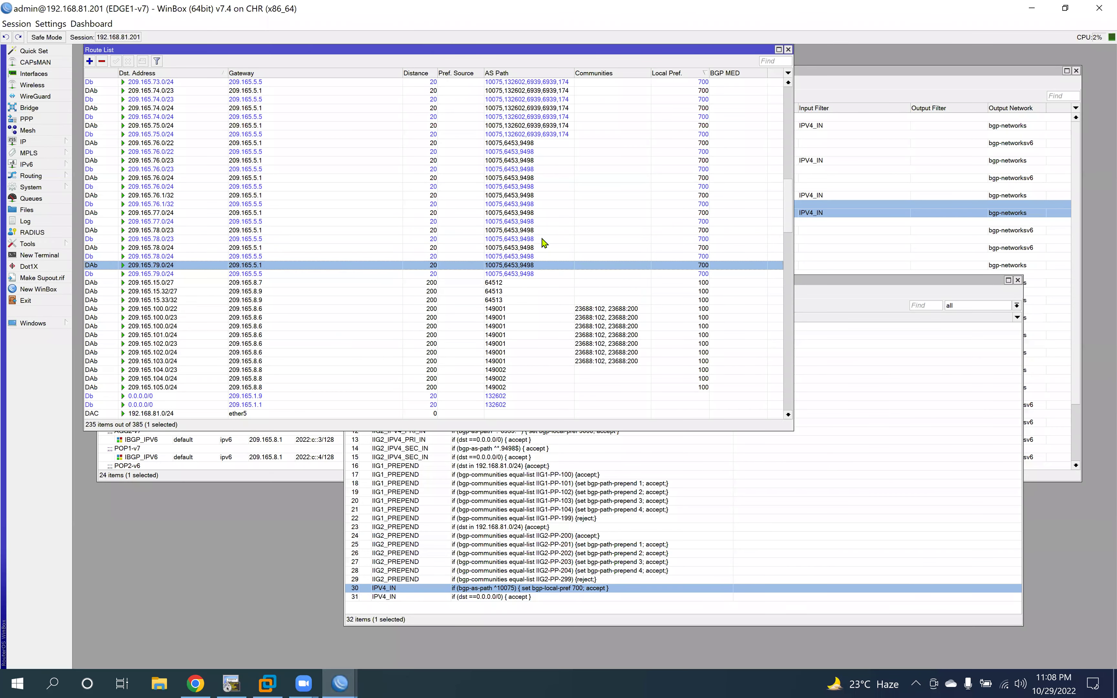
click(195, 684)
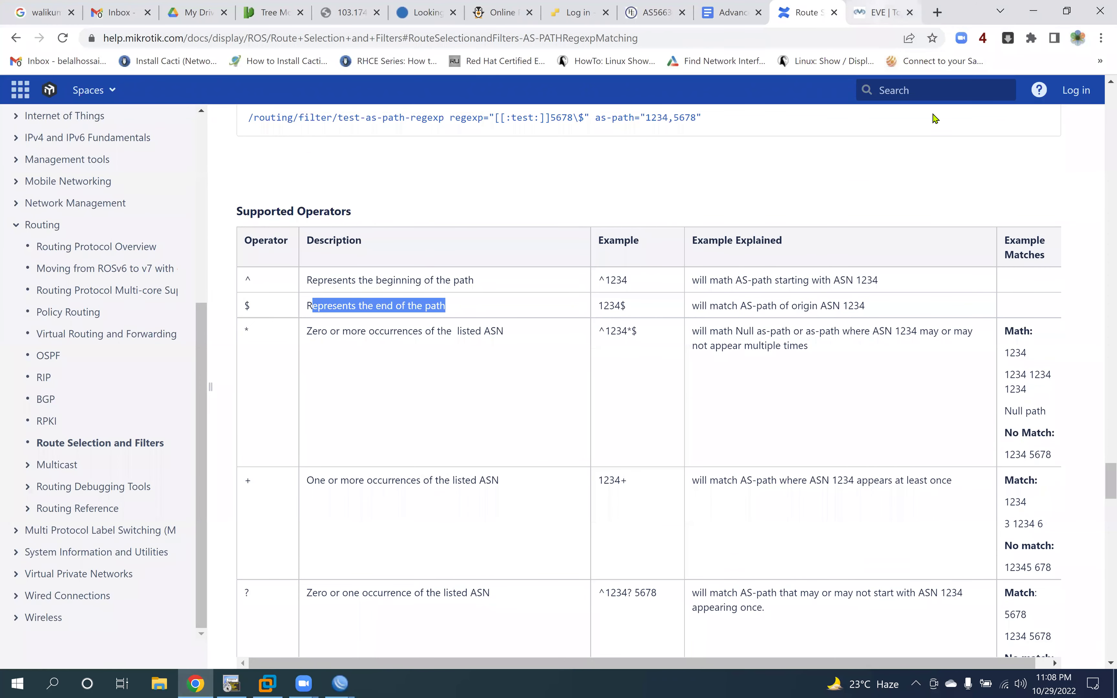
key(ctrl+Tab)
drag(1071, 193, 970, 85)
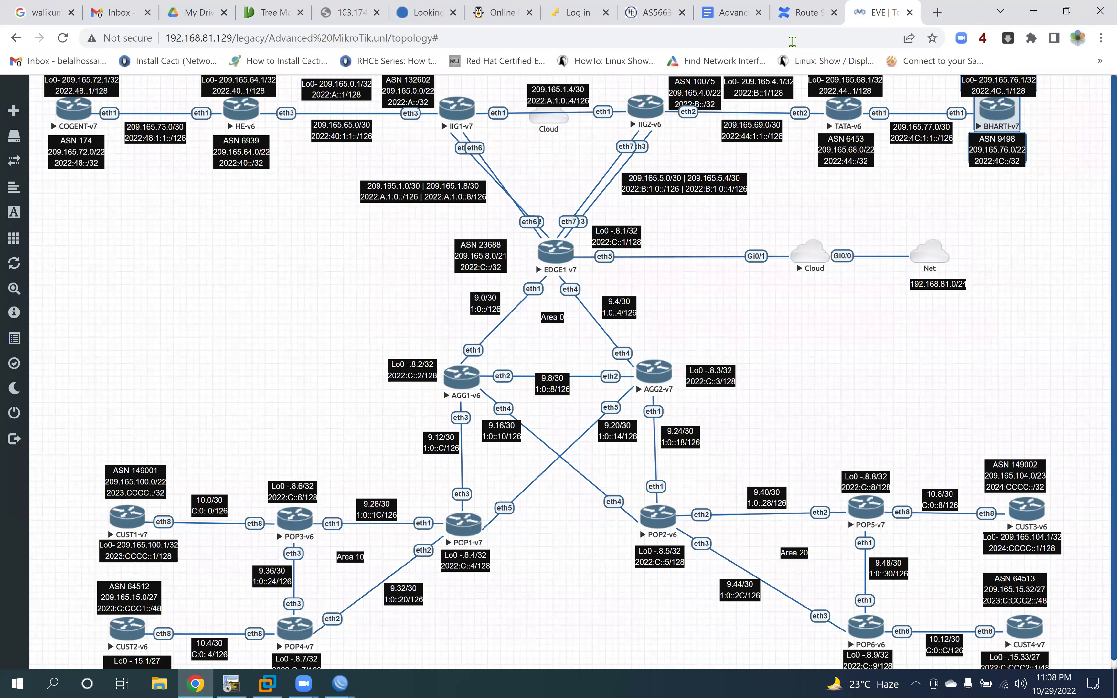
Step: Study the 1234$ example and its explanation for the $ operator in the MikroTik documentation
key(ctrl+shift+Tab)
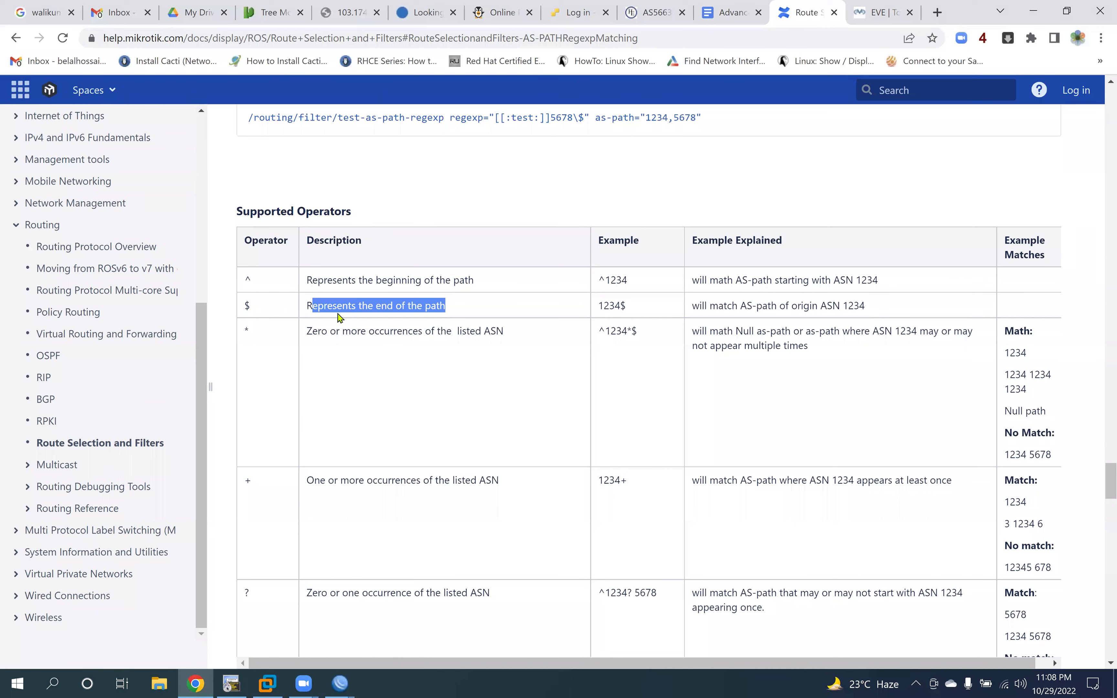
drag(598, 306, 626, 306)
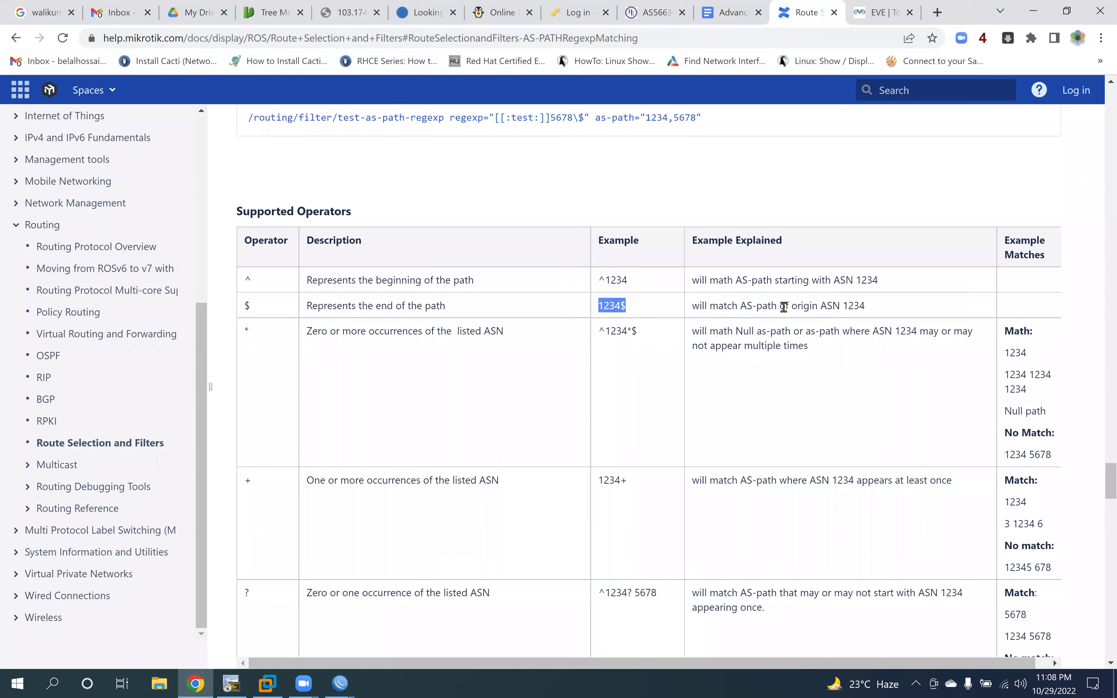
drag(869, 309, 811, 306)
drag(599, 307, 621, 307)
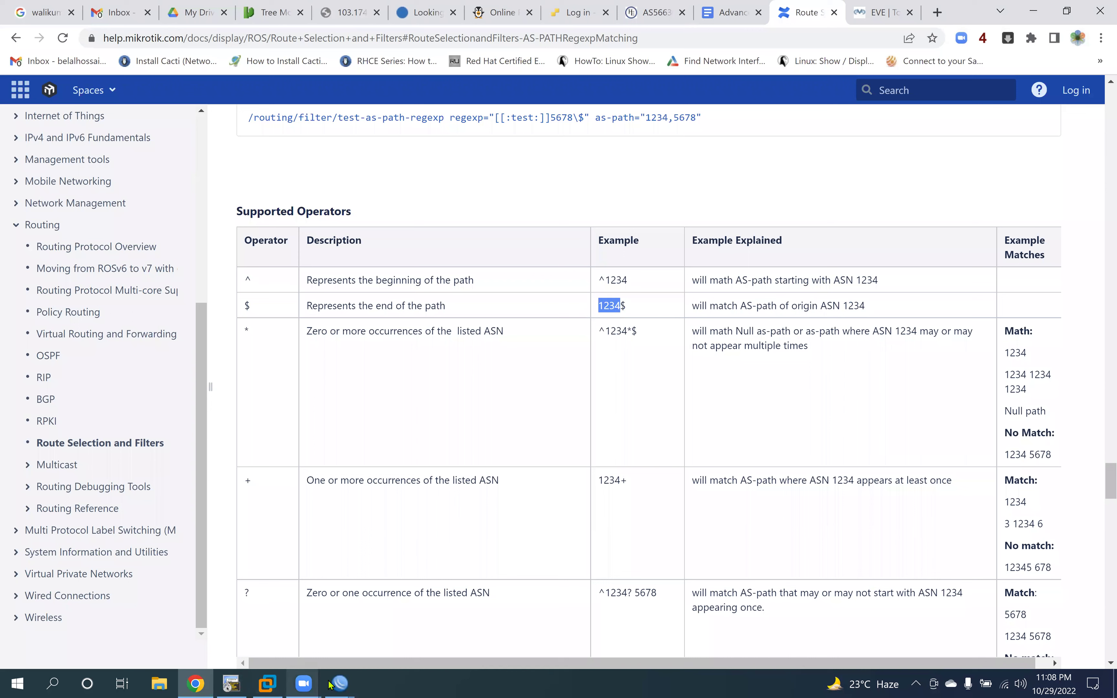
Step: Check the origin AS in the 209.165.79.0/24 route's BGP details against the topology, and examine the other routes whose AS path ends in 9498
mouse_move(338, 684)
click(76, 640)
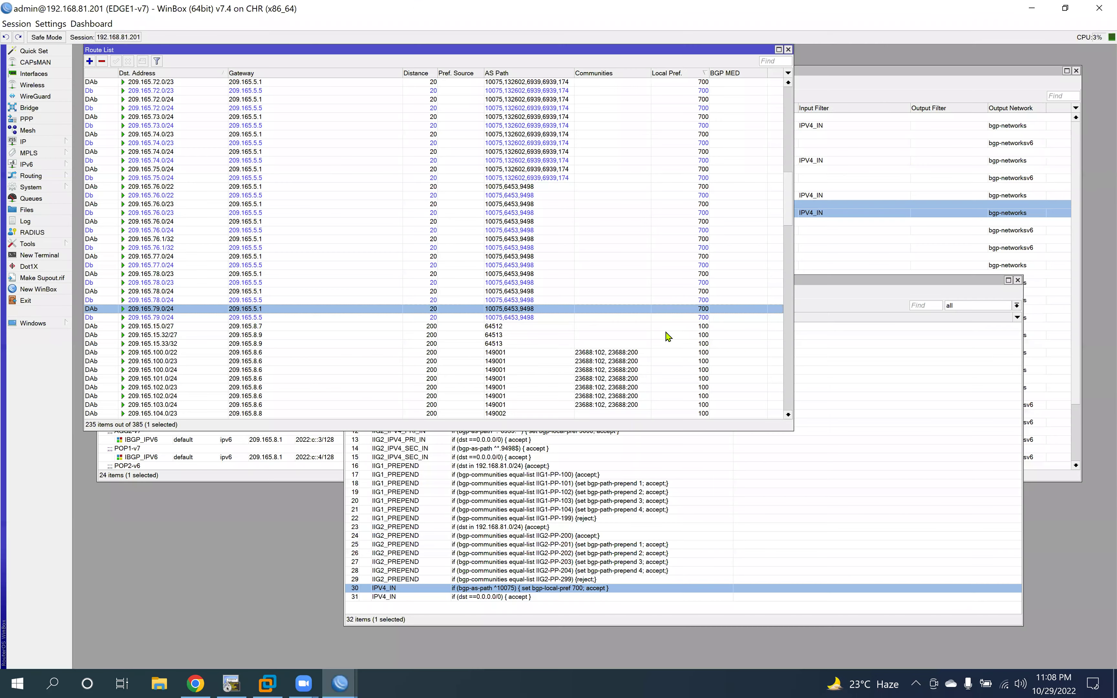
double_click(537, 309)
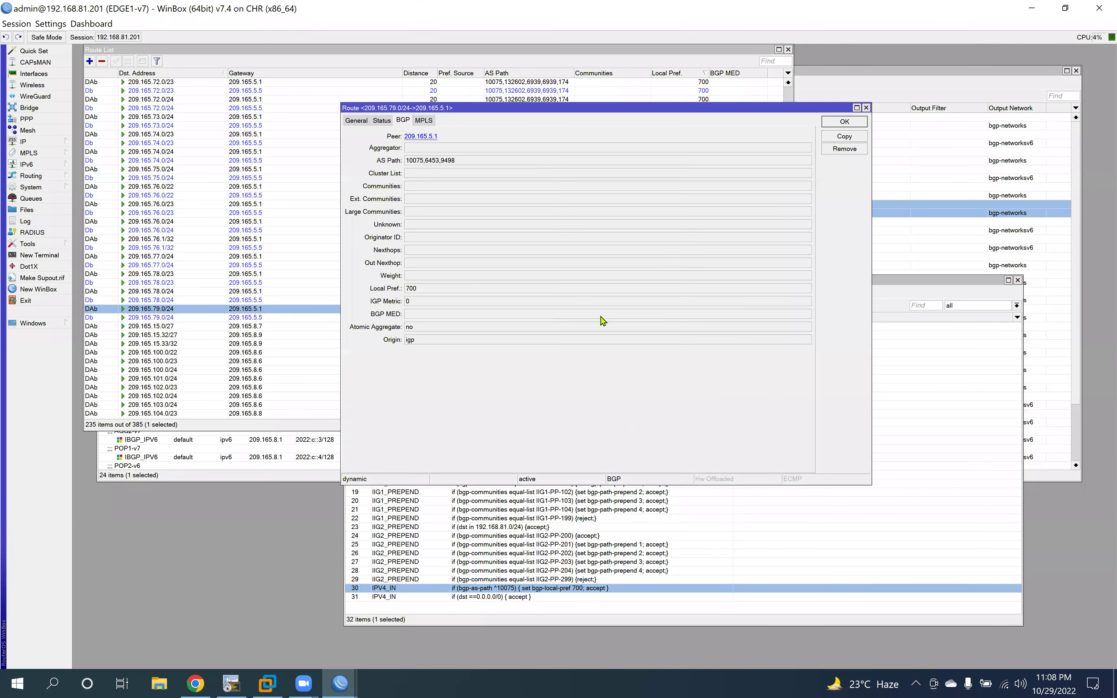
click(194, 684)
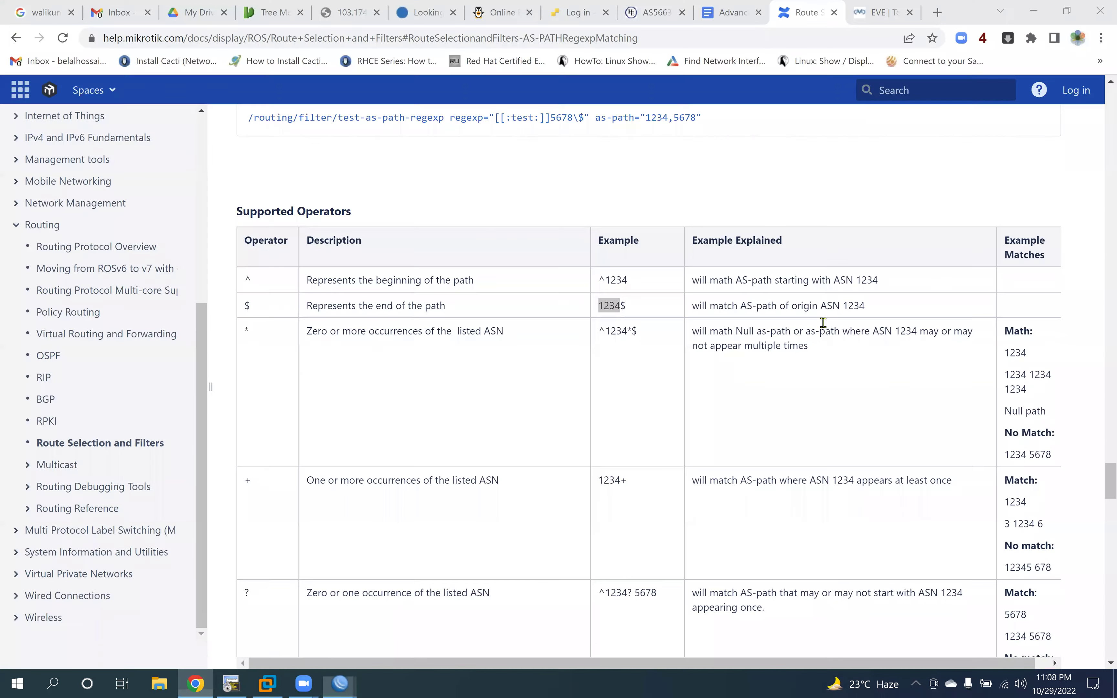
click(880, 16)
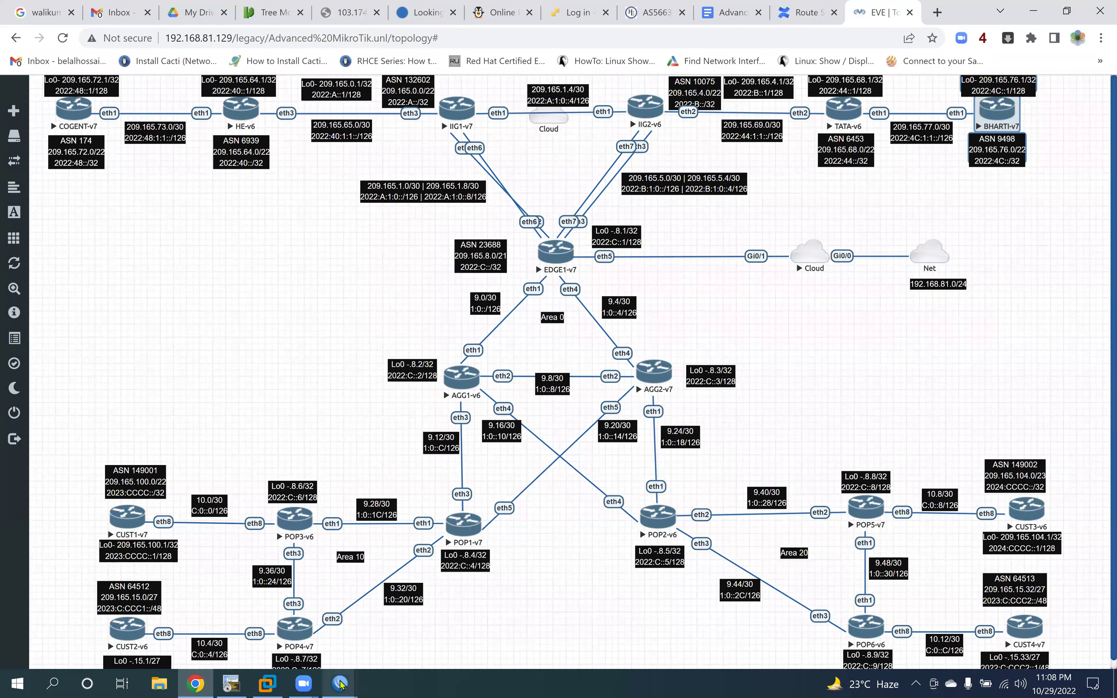
mouse_move(340, 683)
click(65, 630)
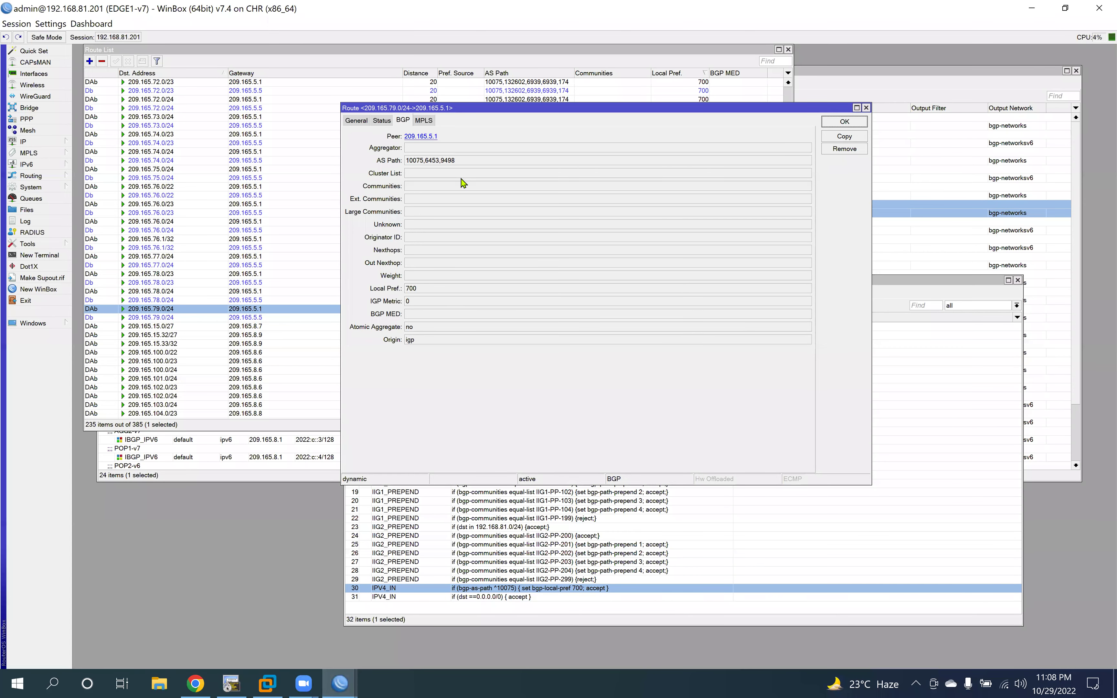
click(453, 160)
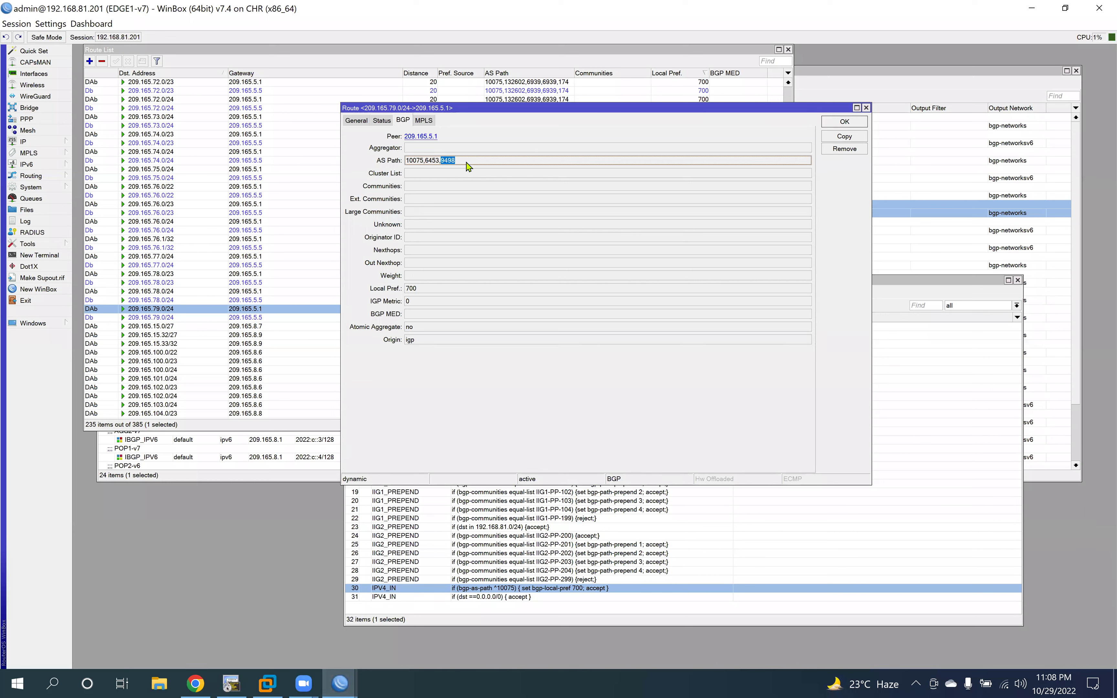
click(862, 121)
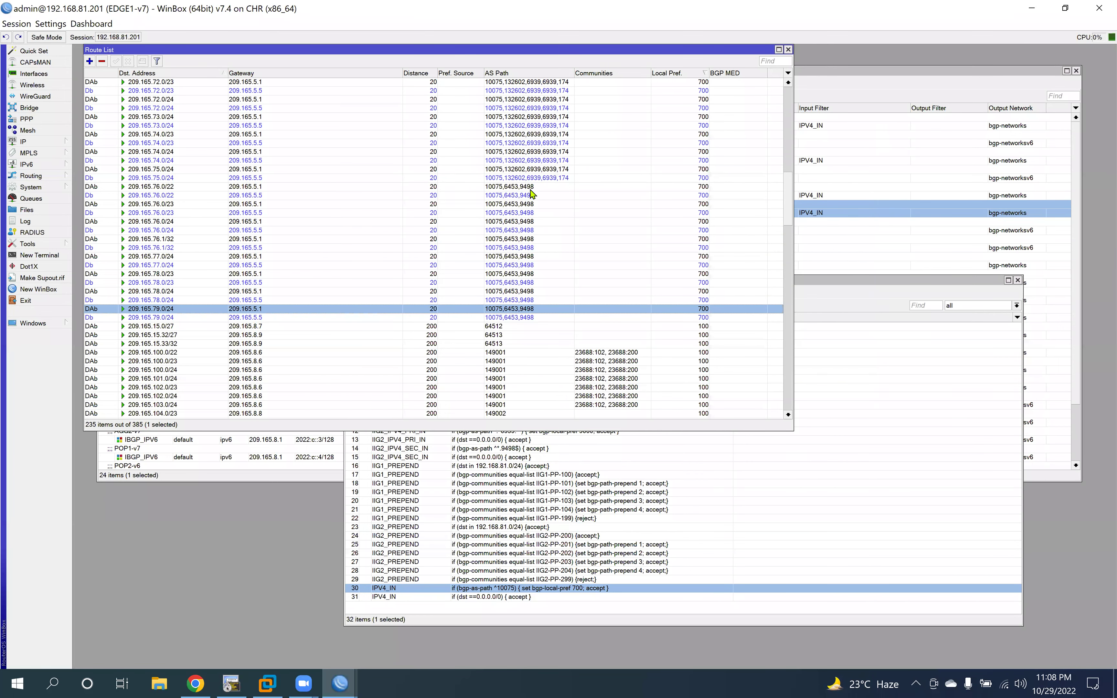
click(516, 238)
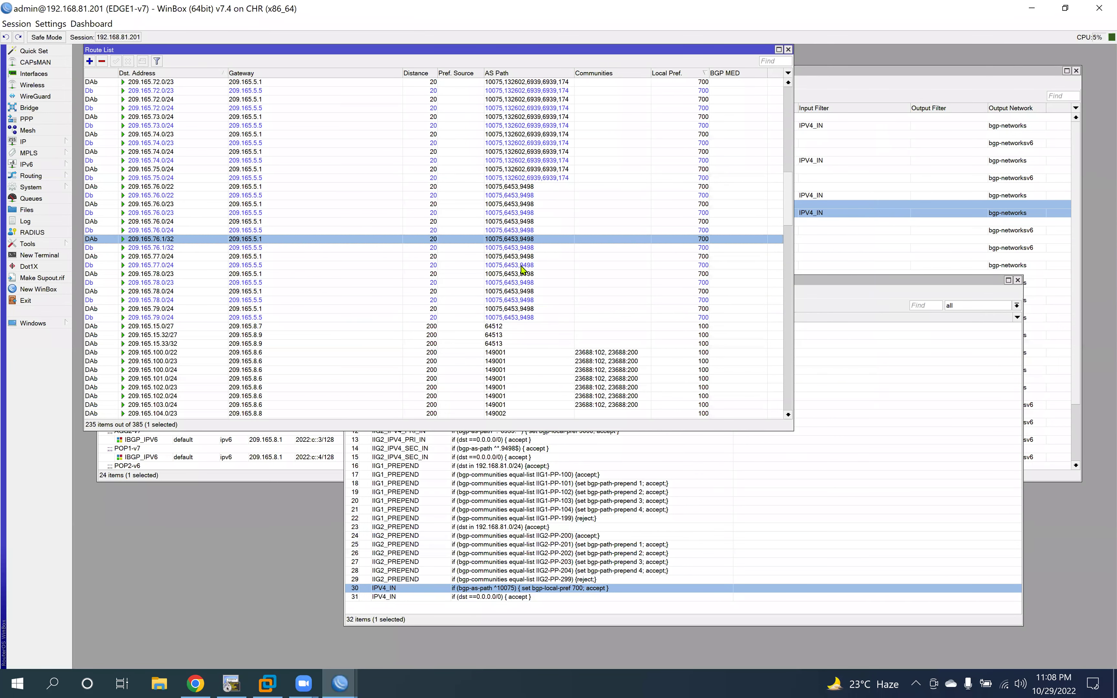
click(502, 190)
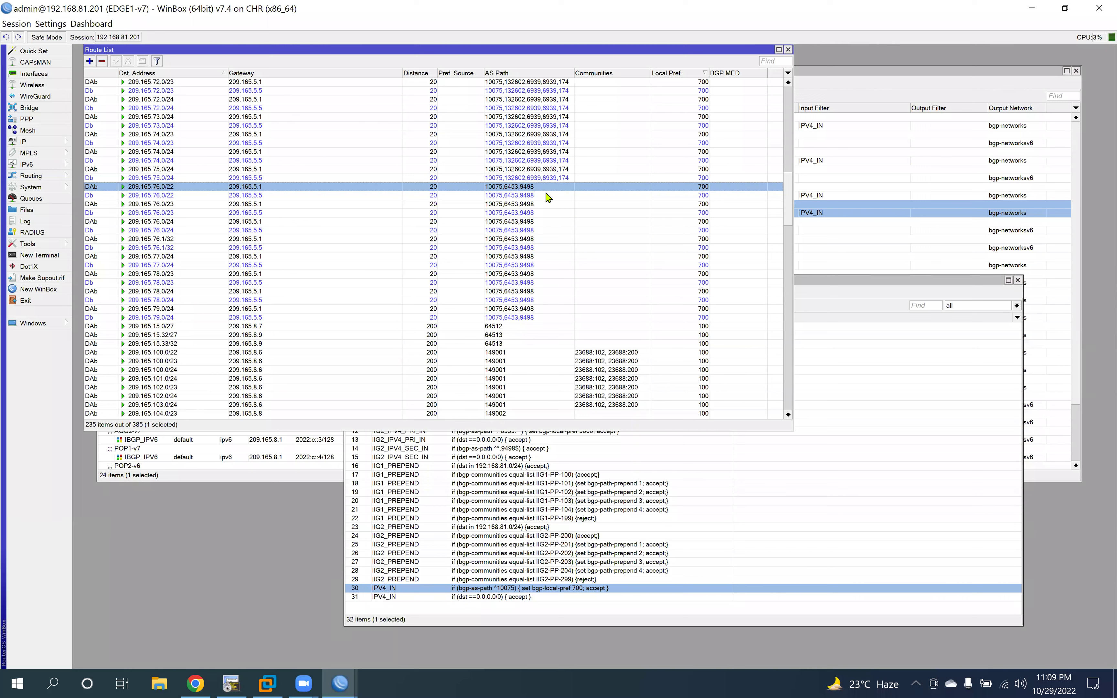
Step: Open the IPV4_IN rule matching ^10075 and review the AS-path regexp examples in the Advanced MikroTik LAB Manual in Chrome
double_click(502, 590)
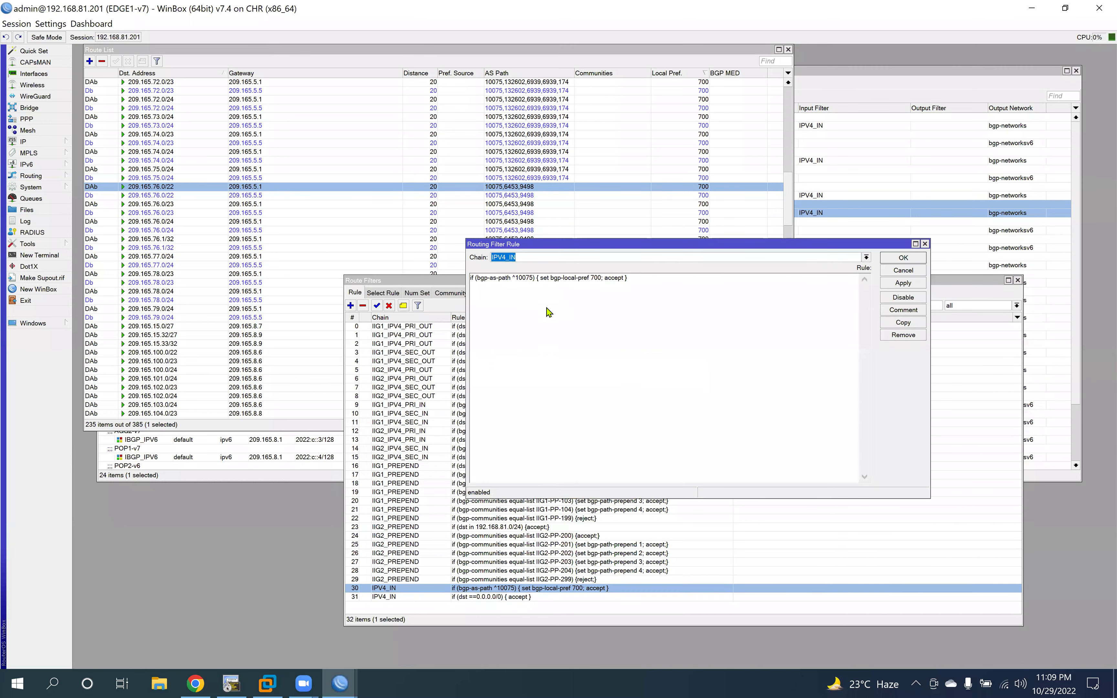
click(534, 282)
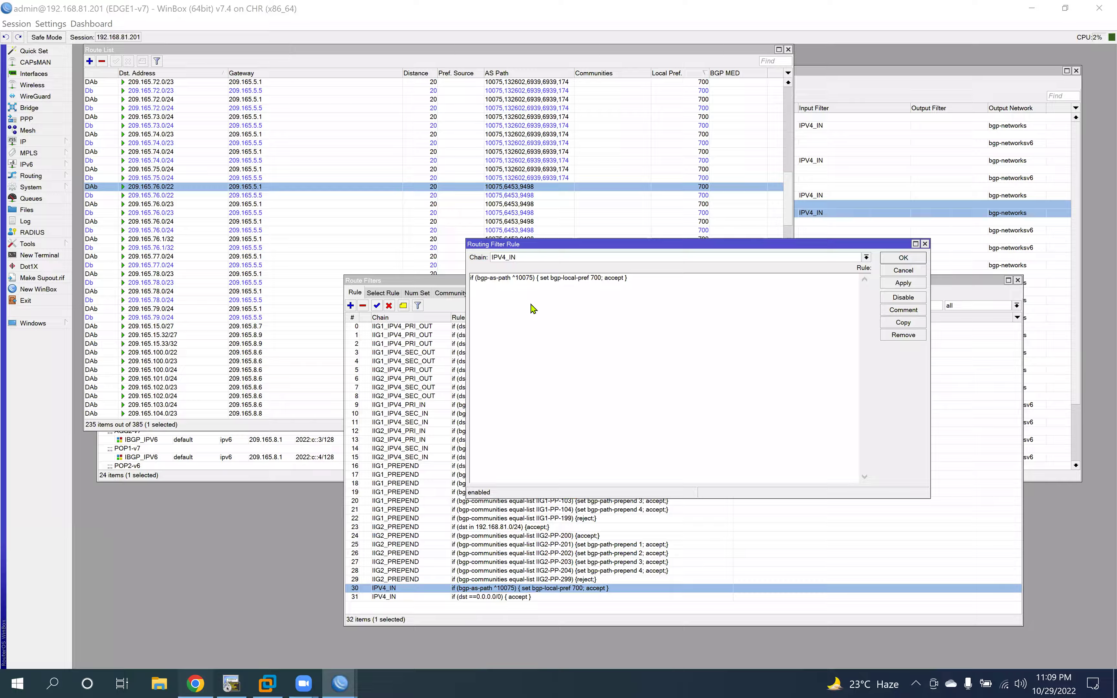
click(196, 683)
key(ctrl+Page_Up)
key(ctrl+Page_Up)
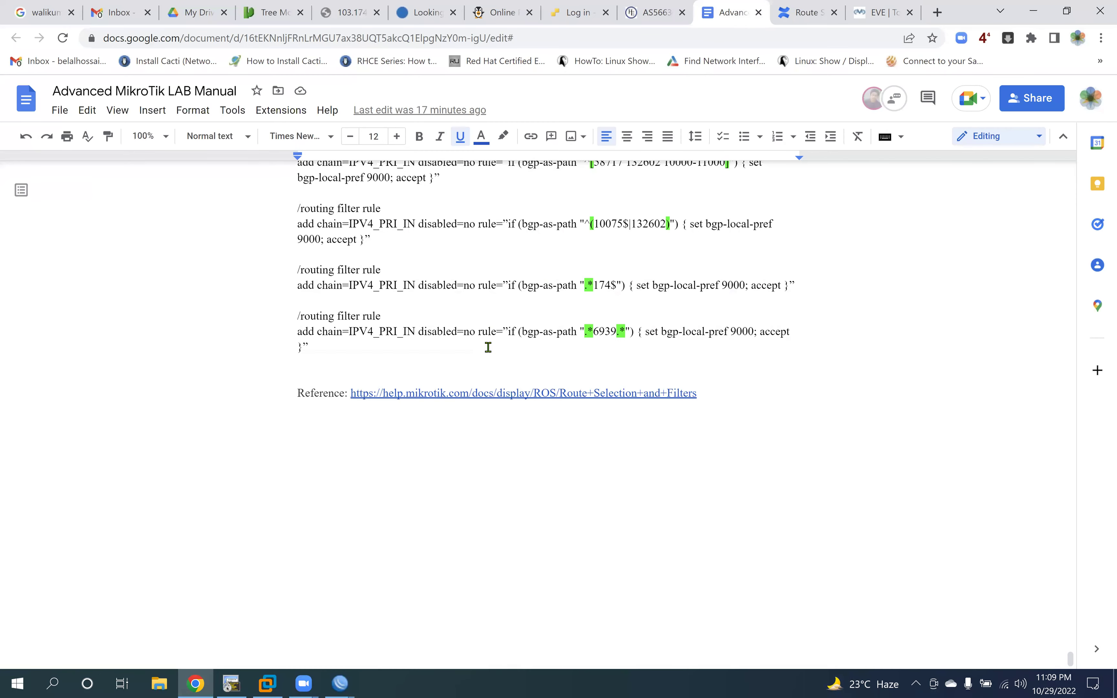
scroll(478, 339, up, 10)
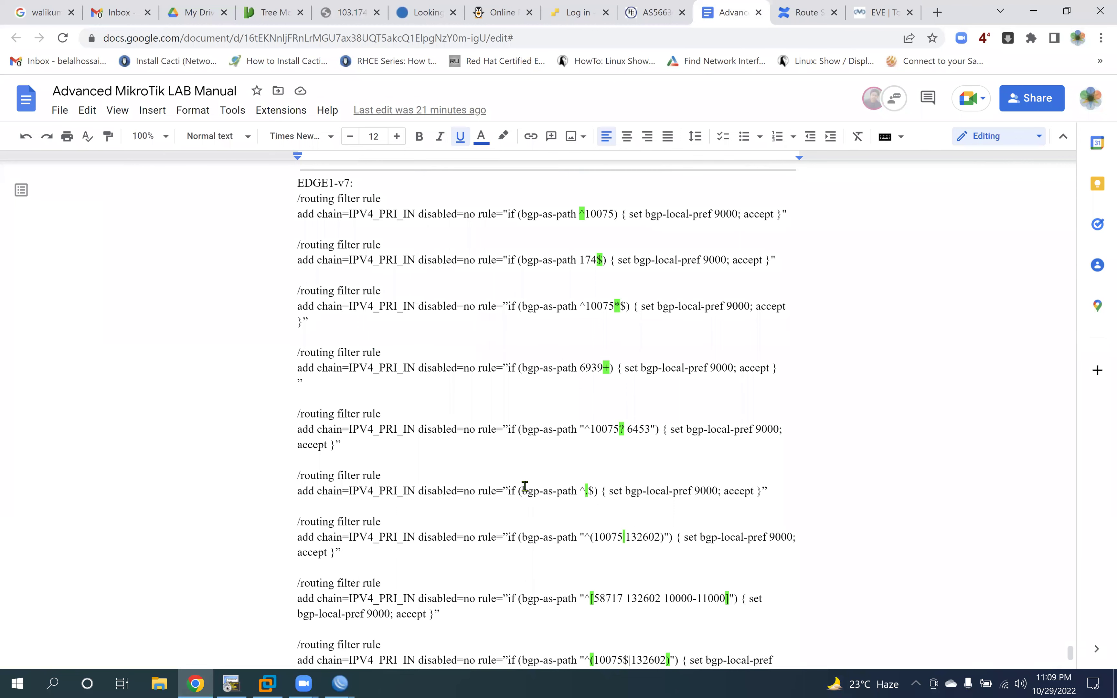
scroll(523, 458, down, 2)
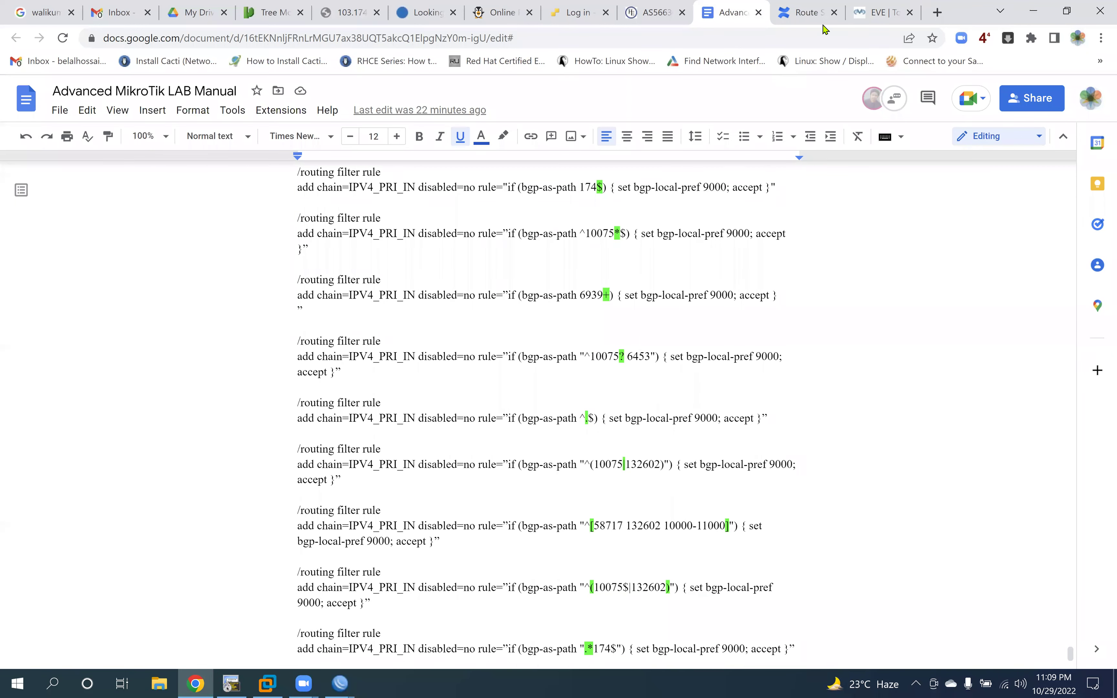
key(ctrl+Tab)
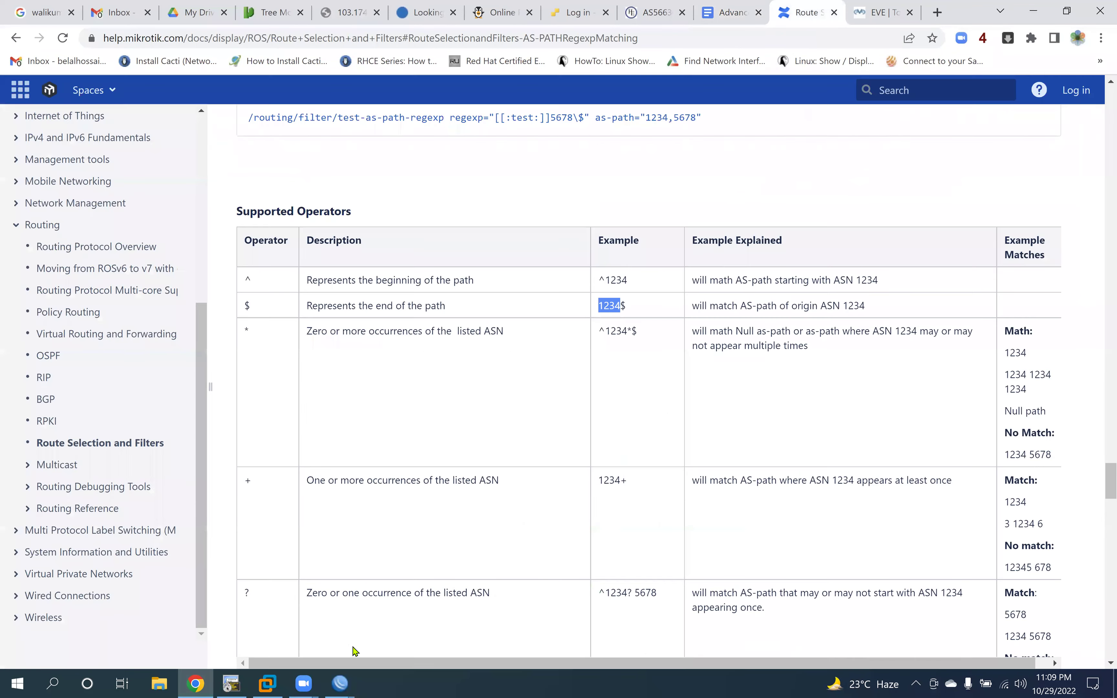
Step: Return to the EDGE1-v7 WinBox session, replace ^10075 with 9498$ in the IPV4_IN rule's bgp-as-path condition, and save the rule
click(336, 684)
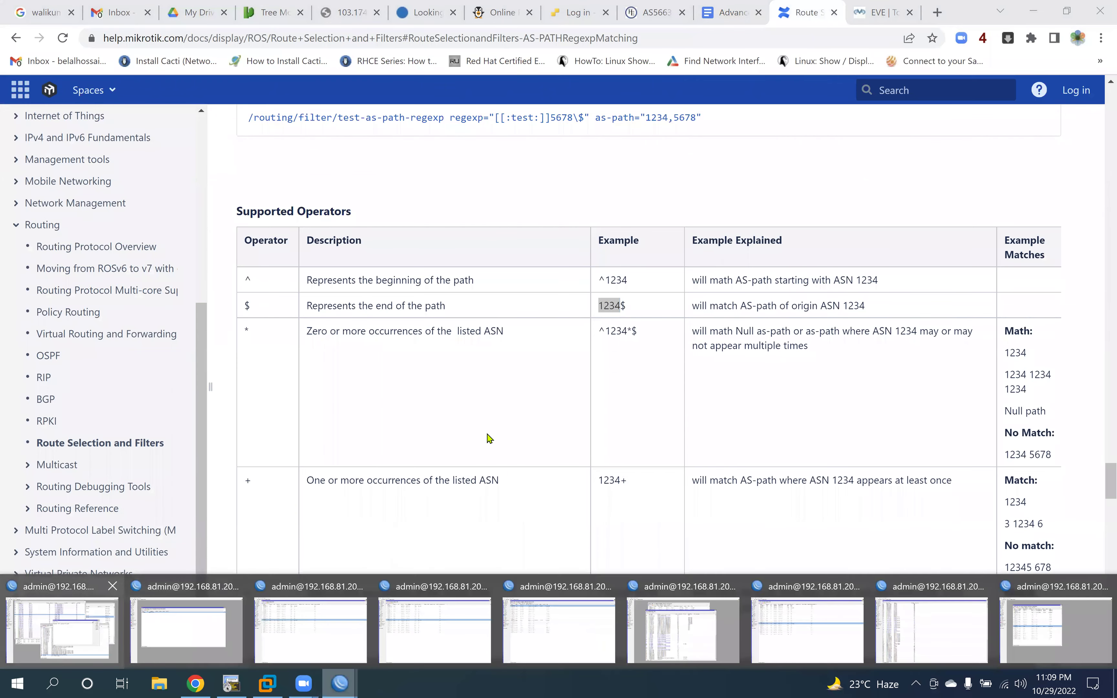
click(143, 632)
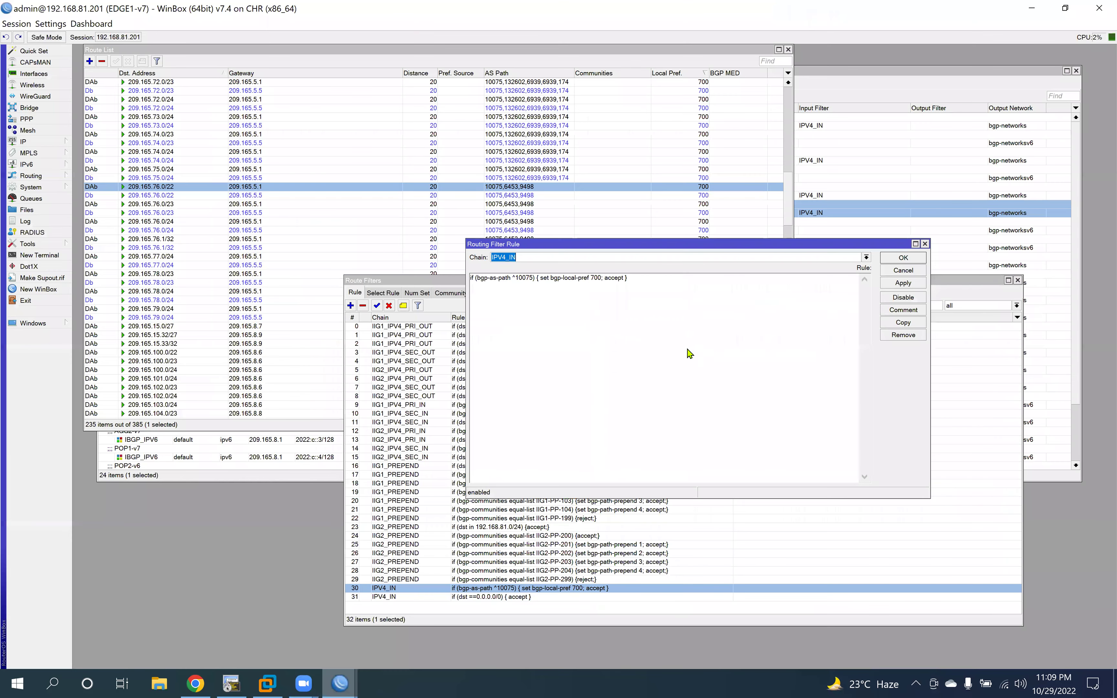
click(532, 277)
key(BackSpace)
key(BackSpace)
key(BackSpace)
key(BackSpace)
key(BackSpace)
key(BackSpace)
text(949)
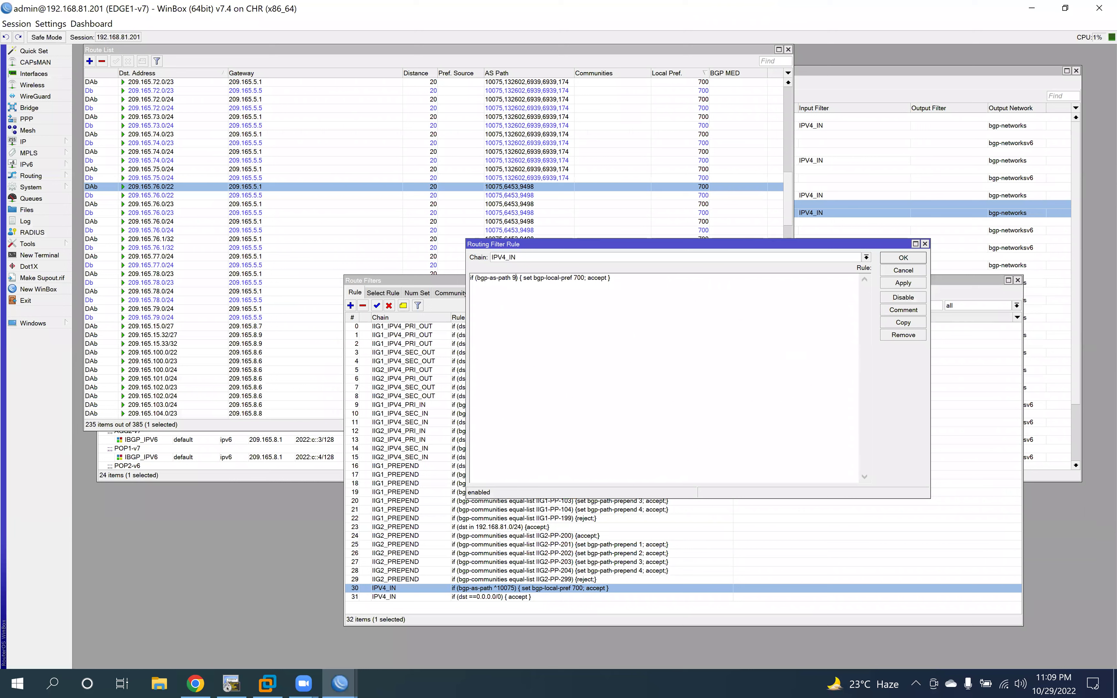
text(8$)
click(902, 283)
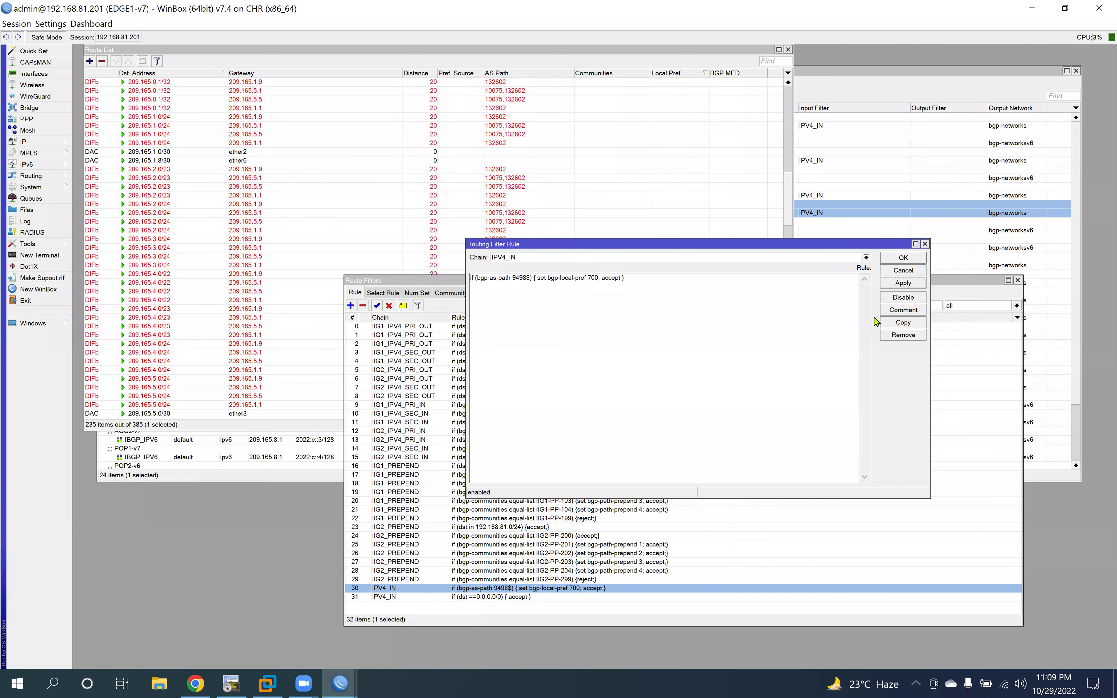
click(908, 261)
Step: Examine the AS paths and gateways of the routes with local preference 700 in the route list, down to 209.165.79.0/24
drag(689, 286, 688, 304)
click(789, 205)
drag(789, 205, 793, 98)
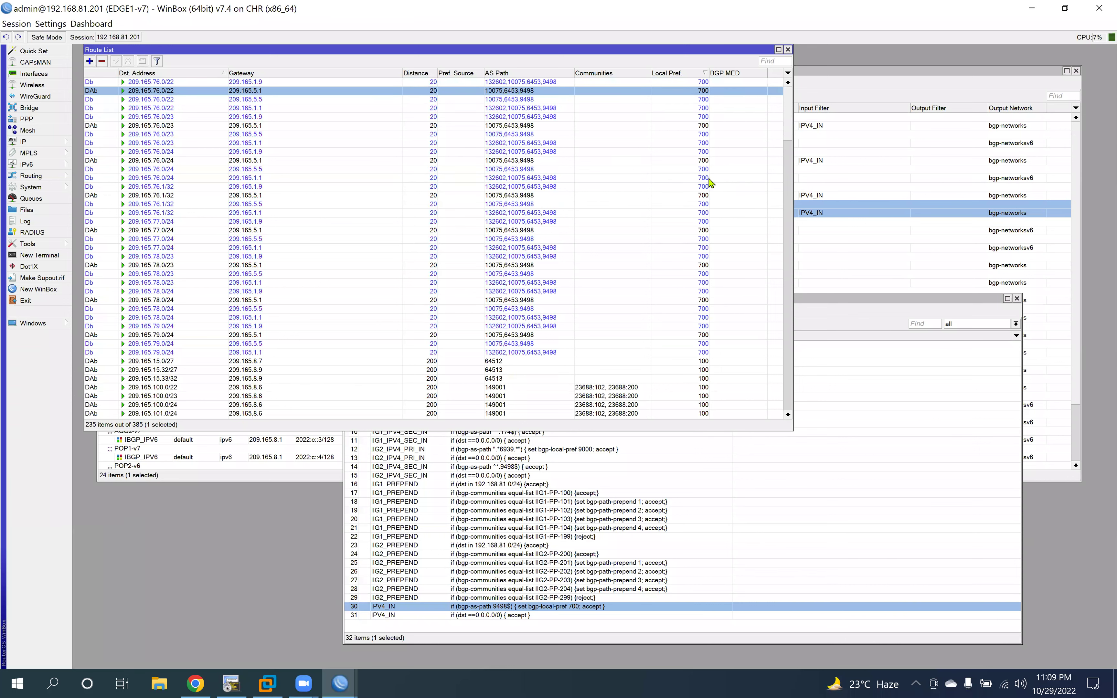
click(709, 352)
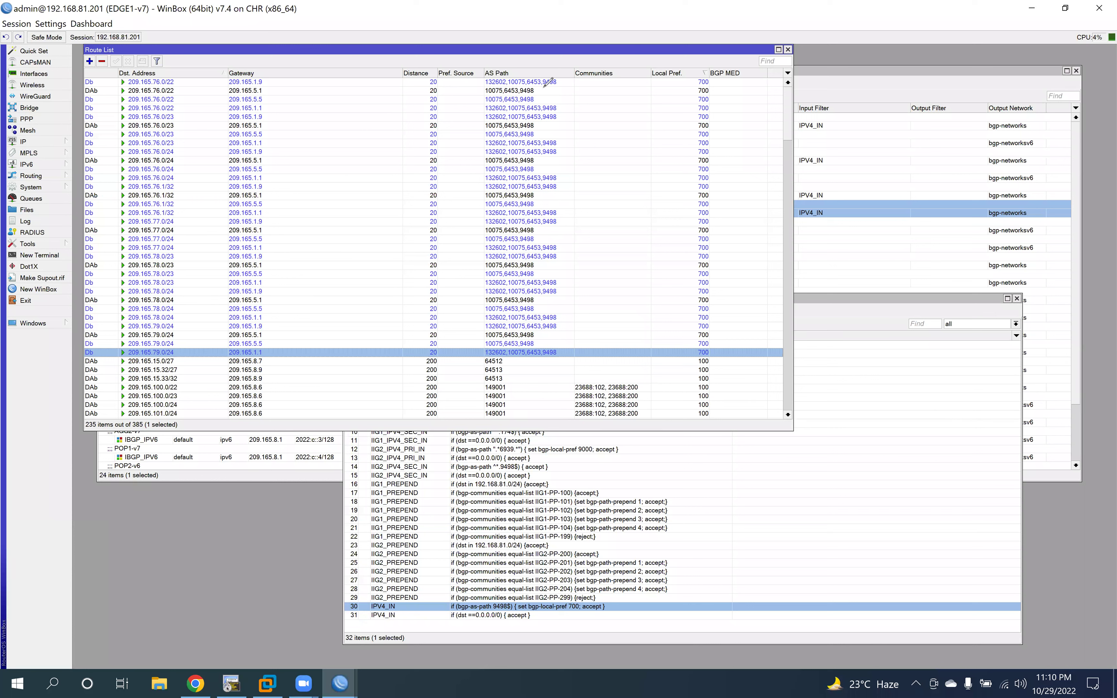
drag(542, 87, 557, 83)
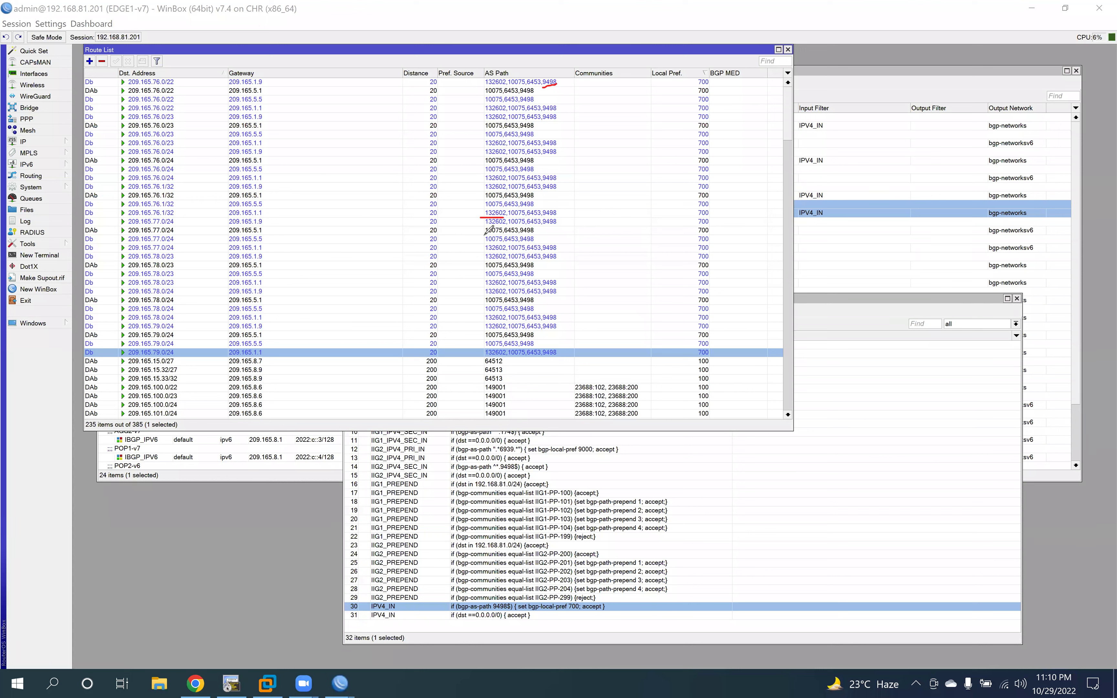
Step: Switch to the MikroTik Route Selection and Filters documentation in Chrome and read the * operator's description in the Supported Operators table
mouse_move(483, 236)
mouse_down()
mouse_move(541, 229)
mouse_move(534, 219)
mouse_move(519, 224)
mouse_move(525, 239)
mouse_up()
mouse_move(174, 351)
mouse_down()
mouse_move(149, 356)
mouse_move(173, 351)
mouse_up()
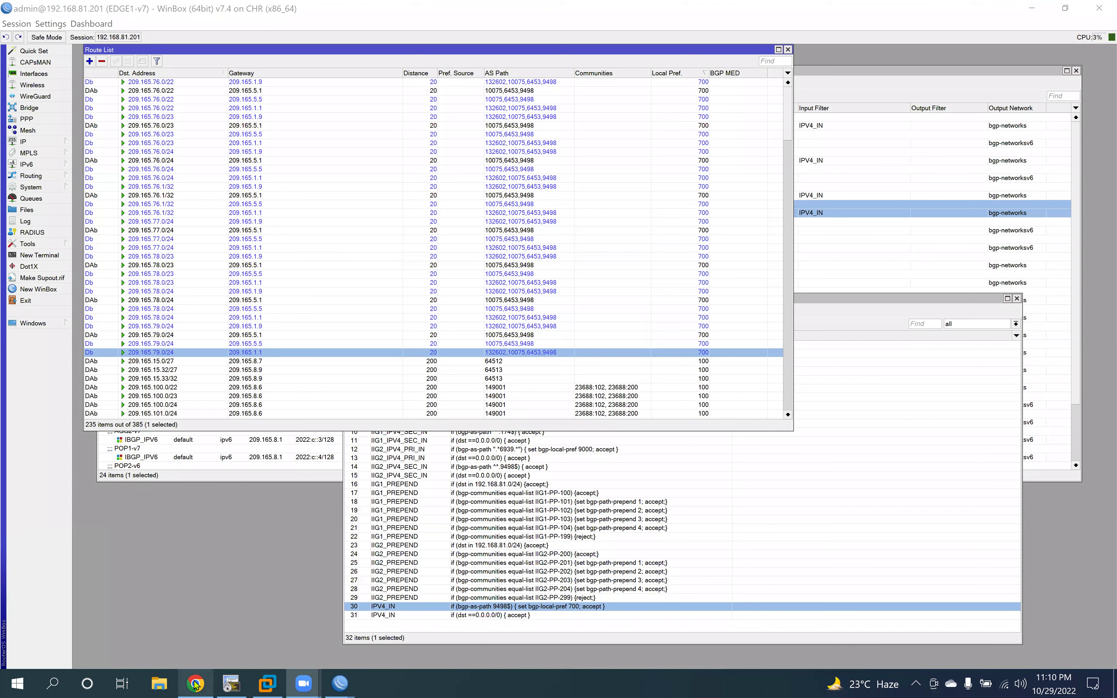
mouse_move(196, 684)
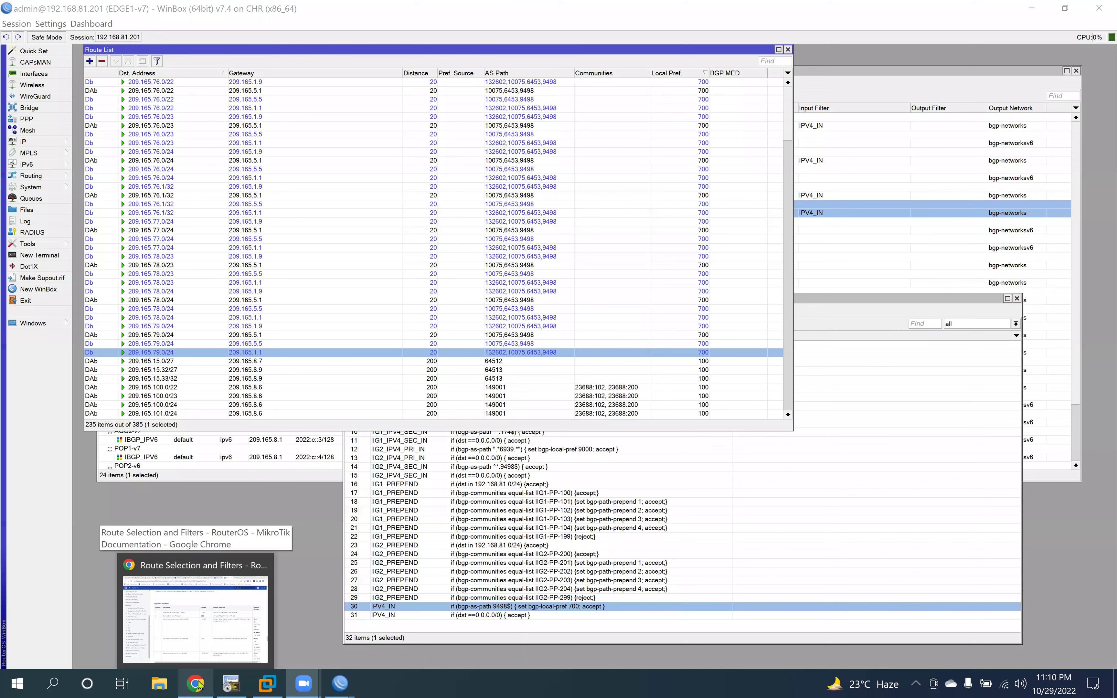
click(196, 684)
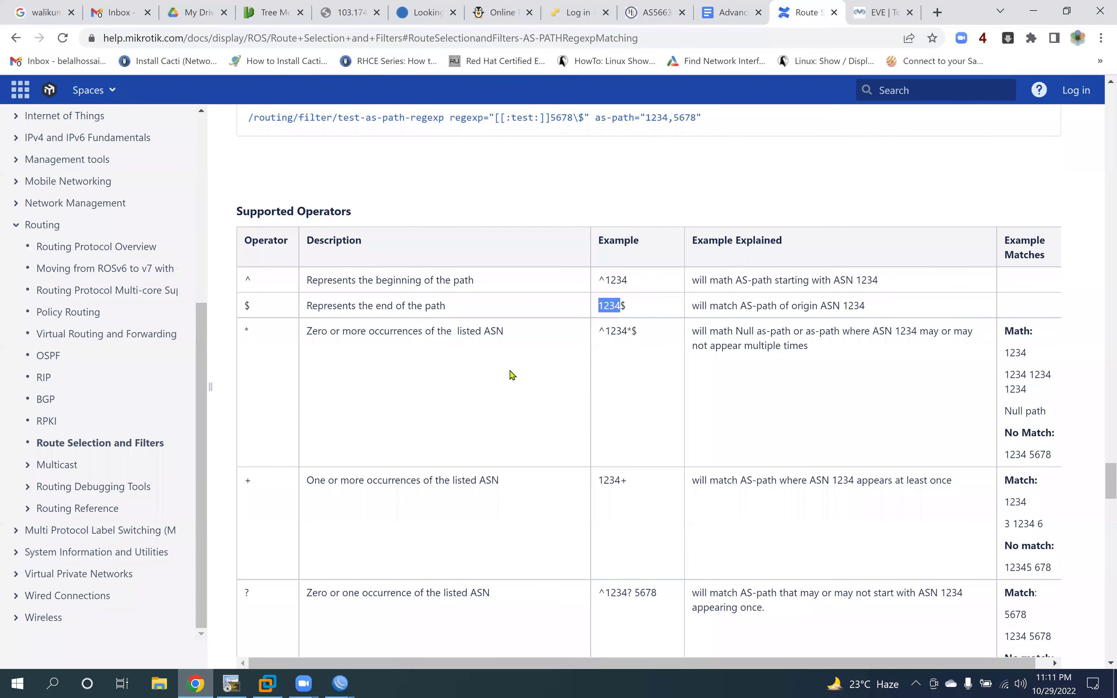
click(623, 319)
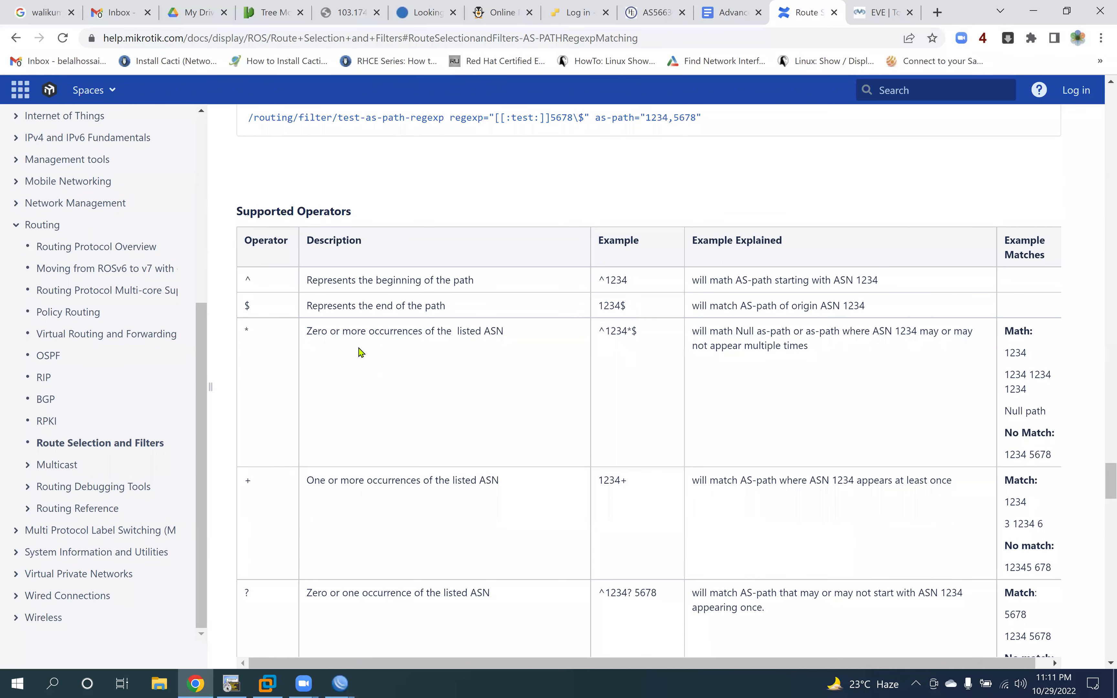
scroll(249, 260, down, 1)
drag(245, 256, 260, 263)
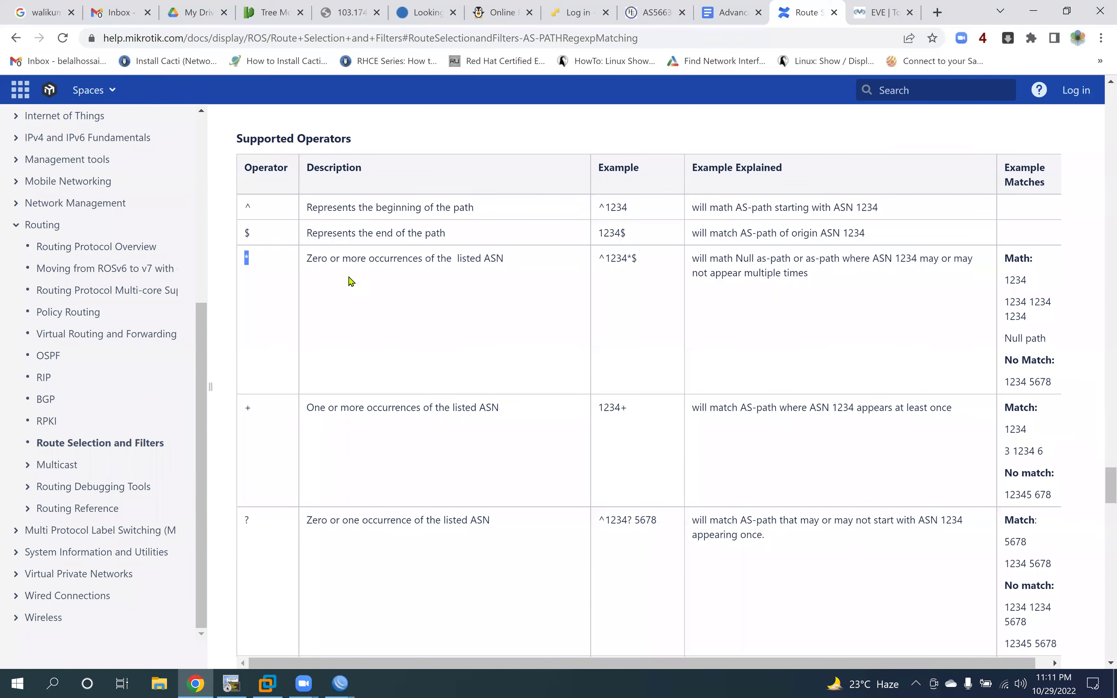
drag(310, 259, 513, 268)
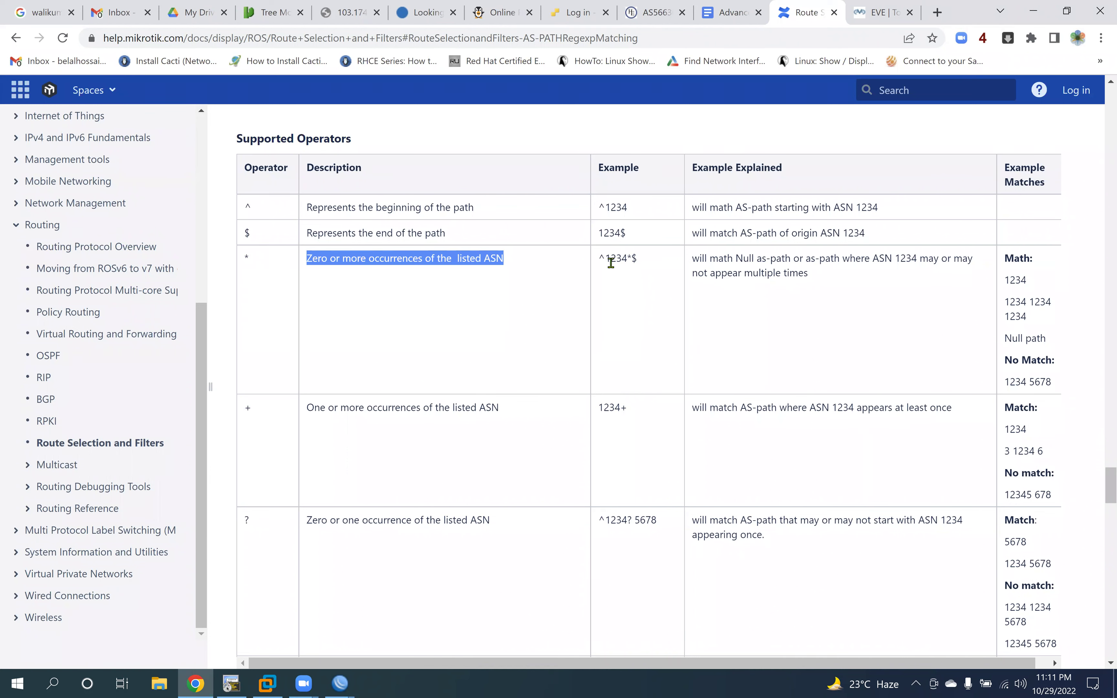
Step: Examine each part of the ^1234*$ example in the * operator row and compare it with the listed example matches
drag(607, 260, 598, 258)
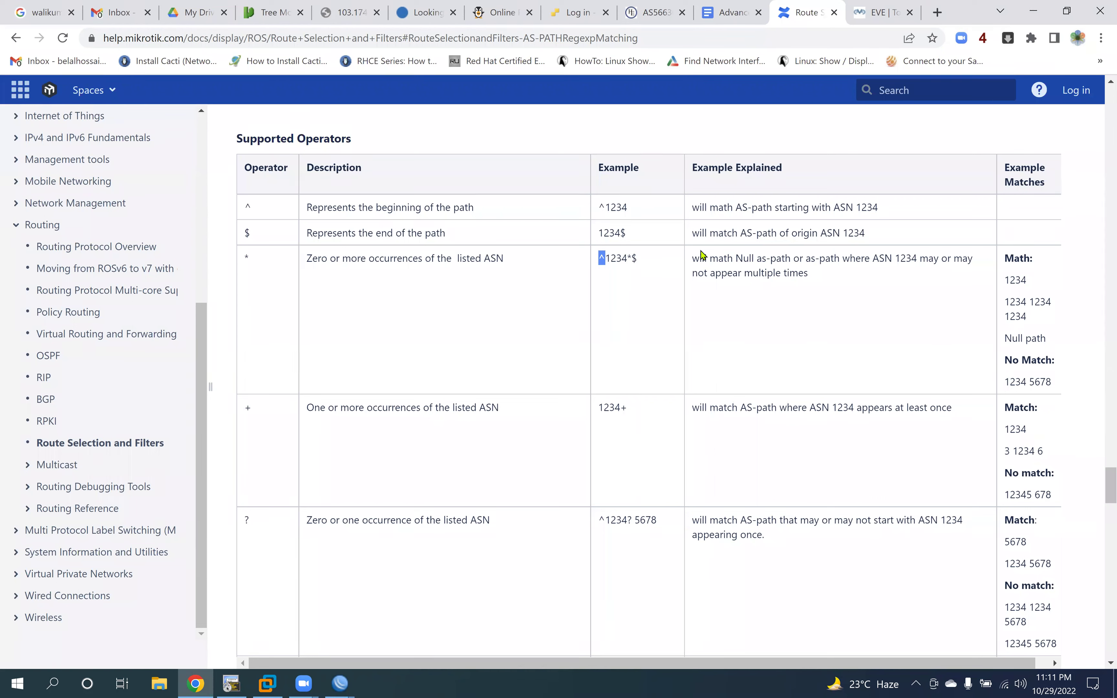
drag(769, 667, 782, 666)
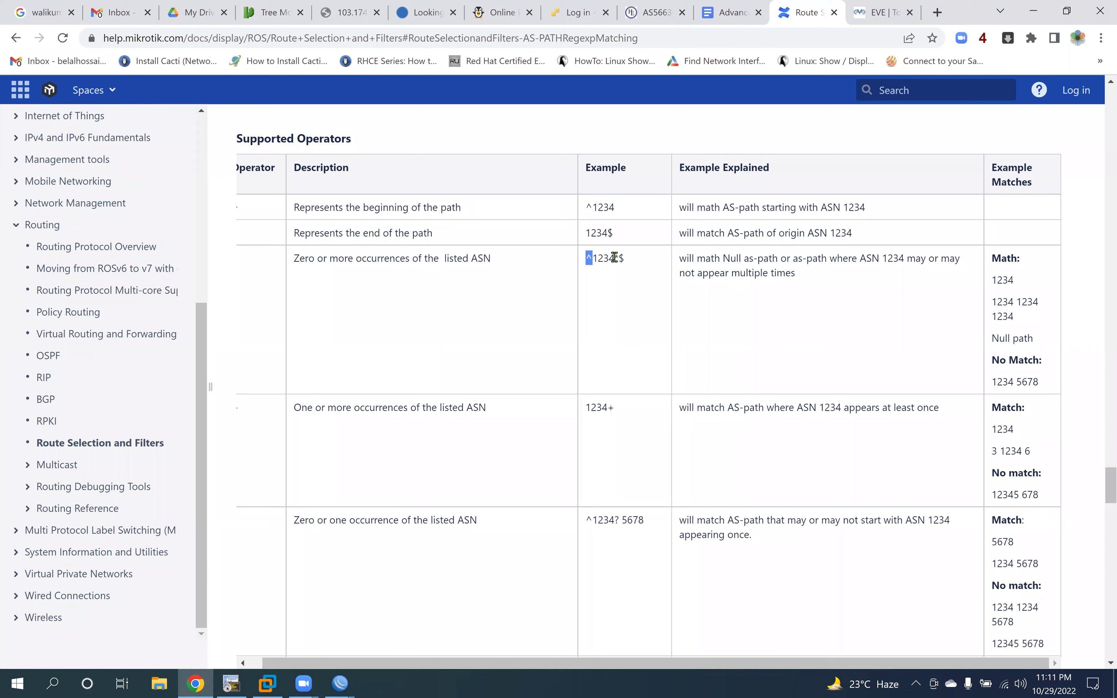
drag(619, 258, 591, 262)
drag(990, 280, 1025, 325)
drag(613, 260, 619, 260)
double_click(609, 259)
drag(613, 259, 620, 258)
drag(625, 261, 617, 259)
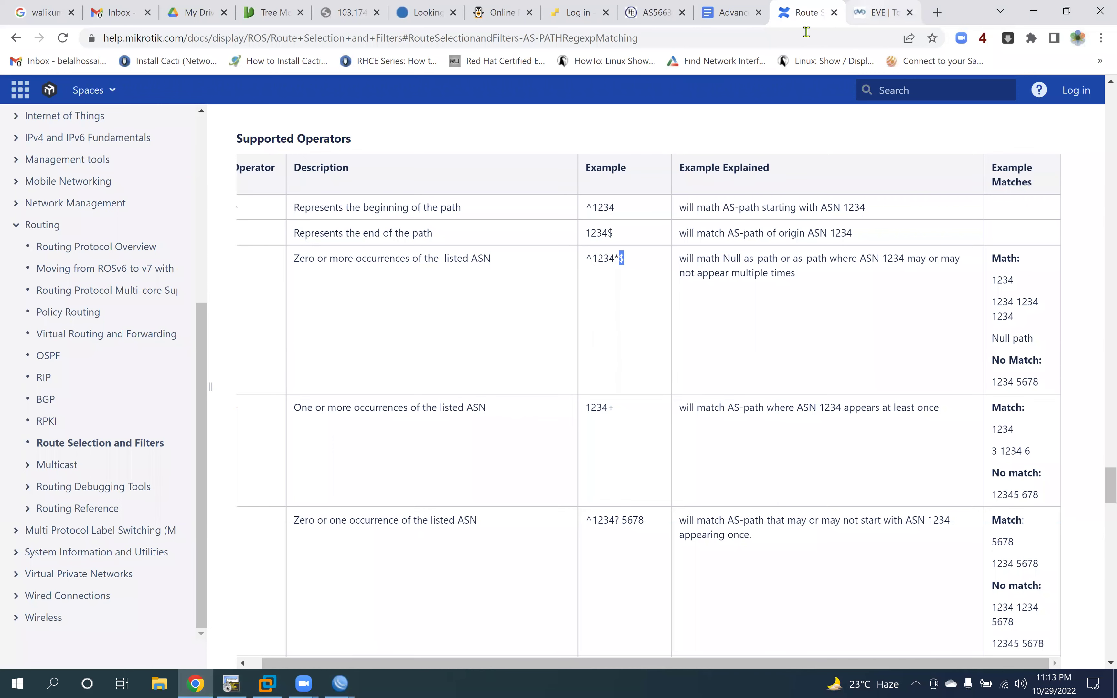
Step: Check ASN 10075 at IIG2-v6 in the EVE topology, and return to the EDGE1-v7 WinBox session
click(879, 13)
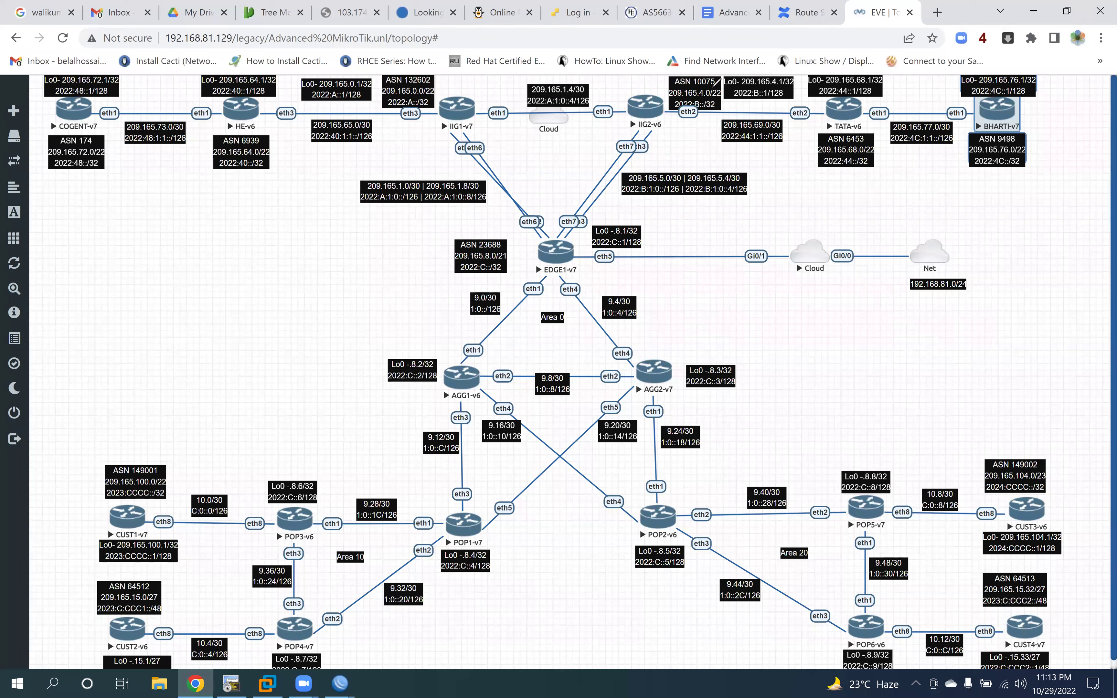
drag(713, 87, 674, 86)
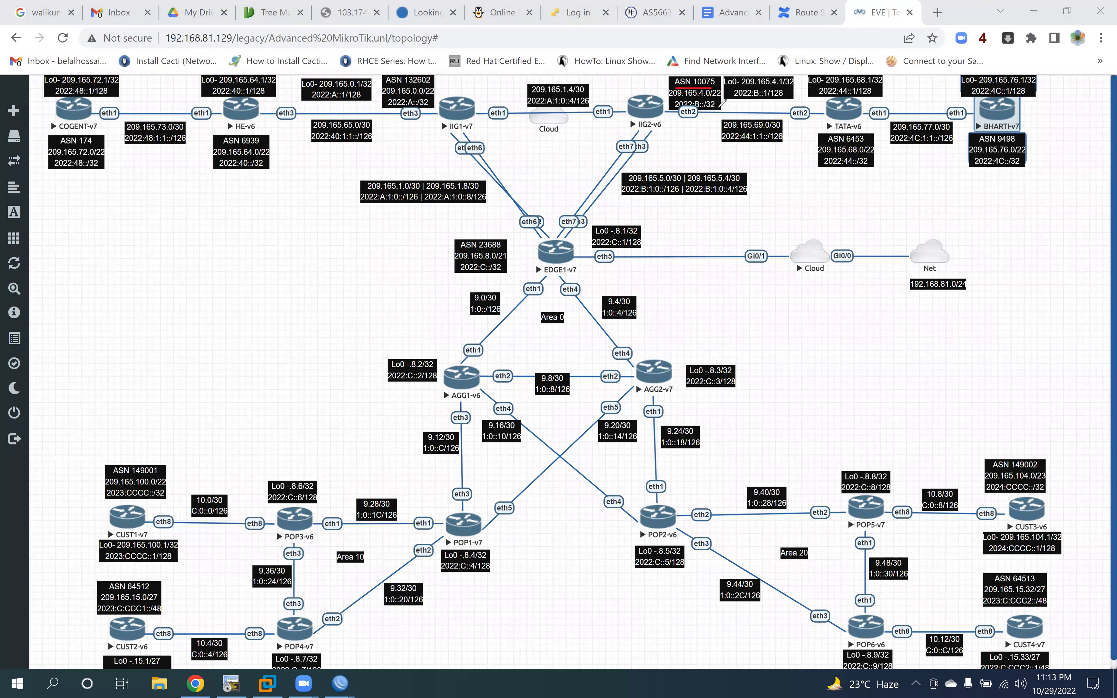
drag(719, 77, 716, 86)
drag(728, 71, 742, 107)
key(alt+Tab)
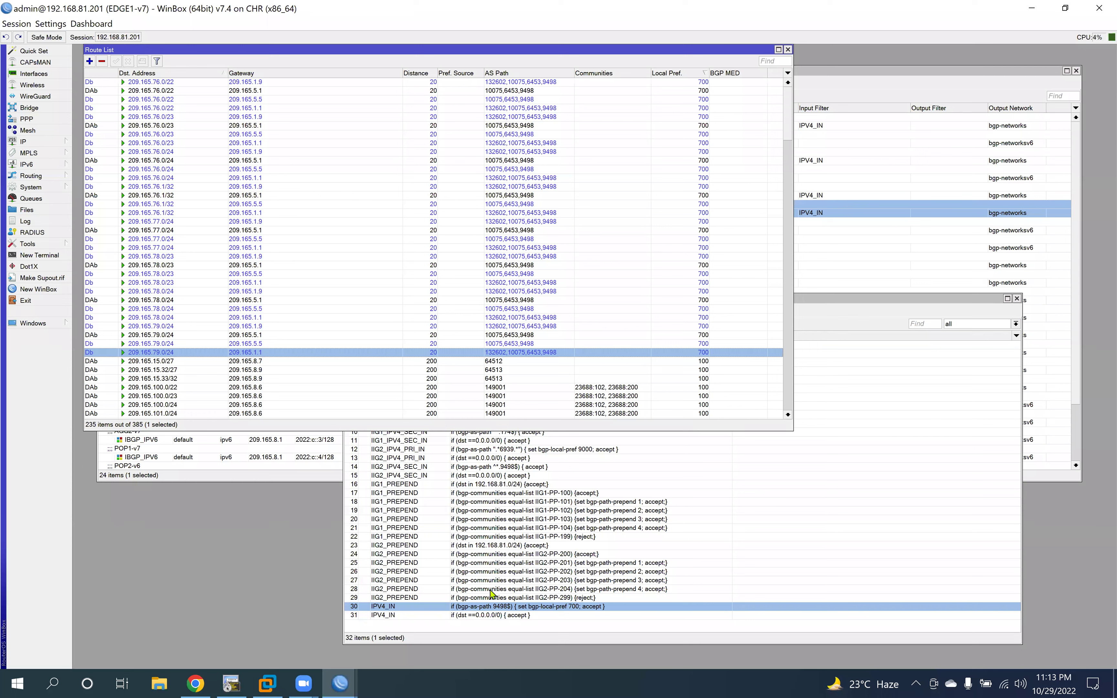
Step: Change the IPV4_IN local-preference rule's AS-path match to ^9498*$, save it, and check the route list
click(498, 607)
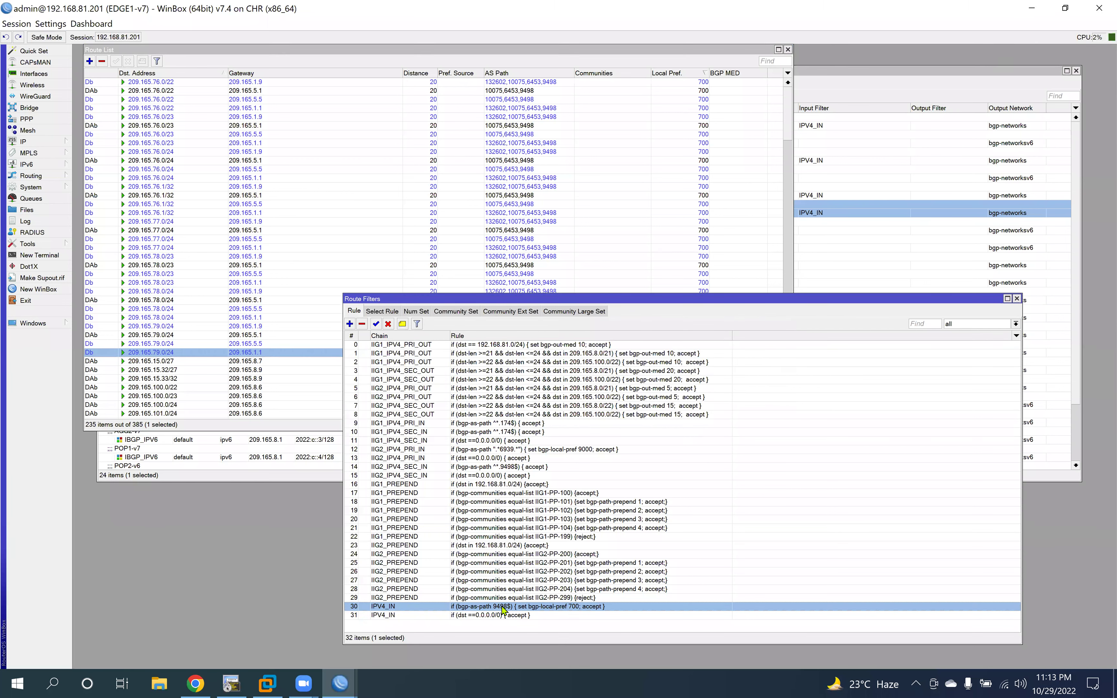
double_click(503, 607)
click(514, 278)
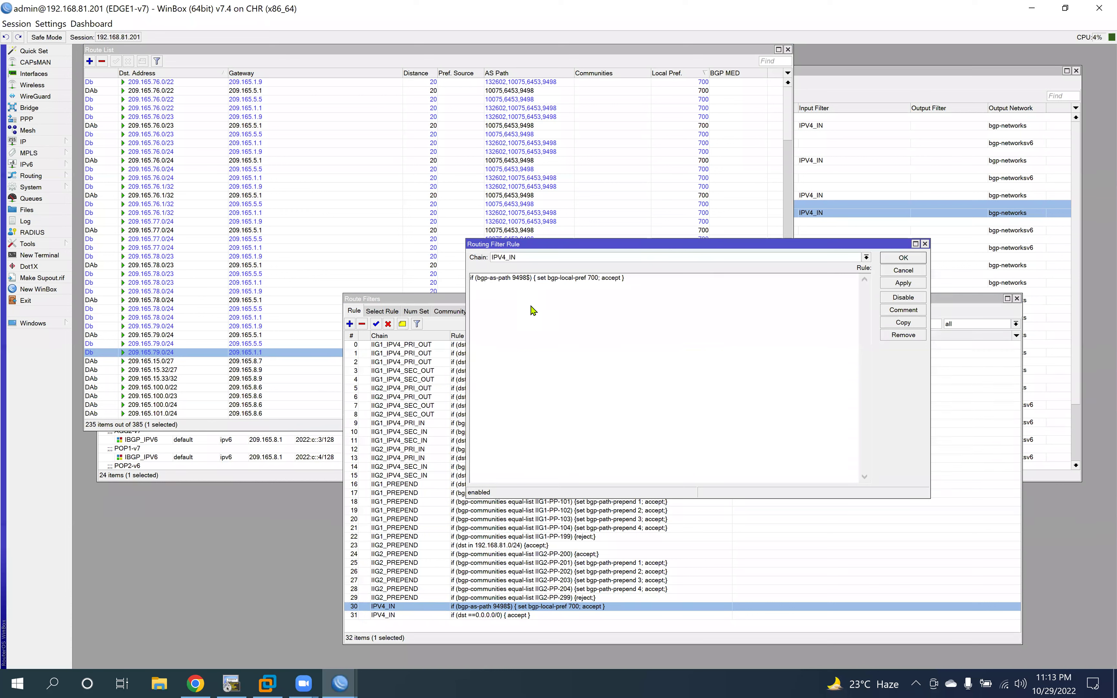
text(^)
text(*)
click(903, 283)
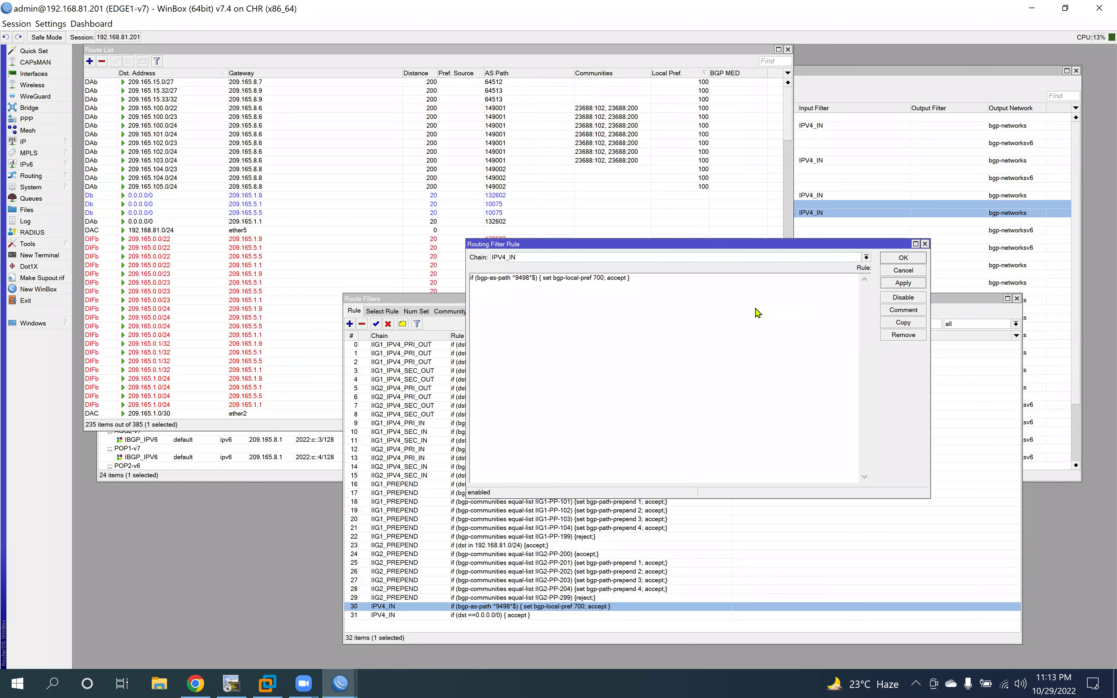
click(904, 258)
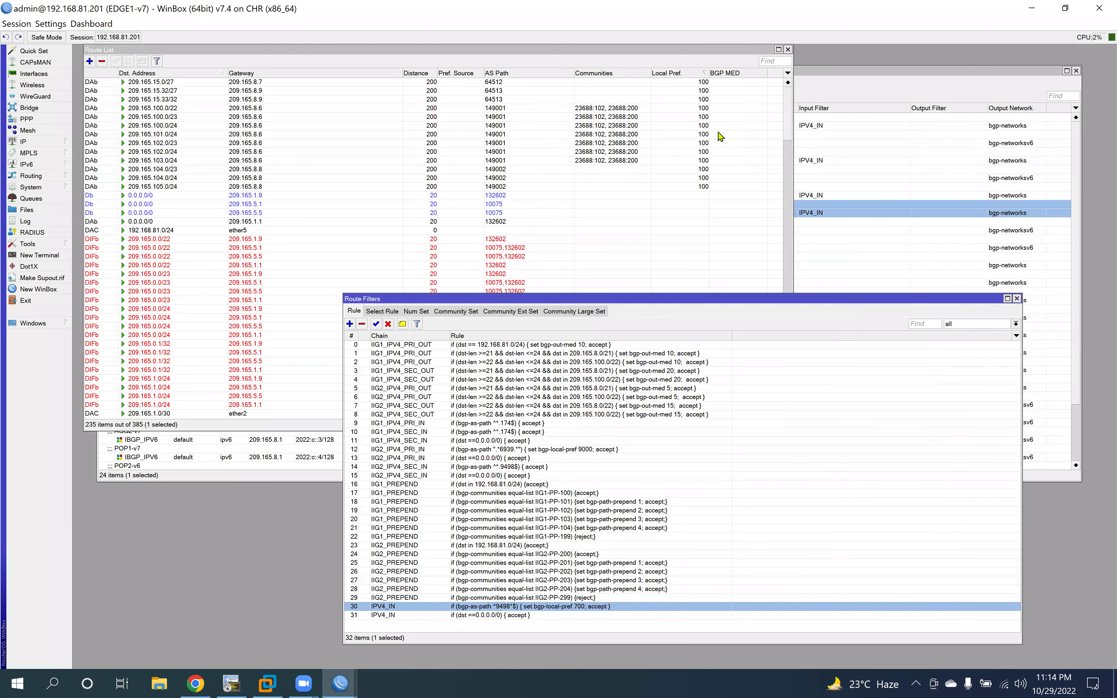
click(678, 78)
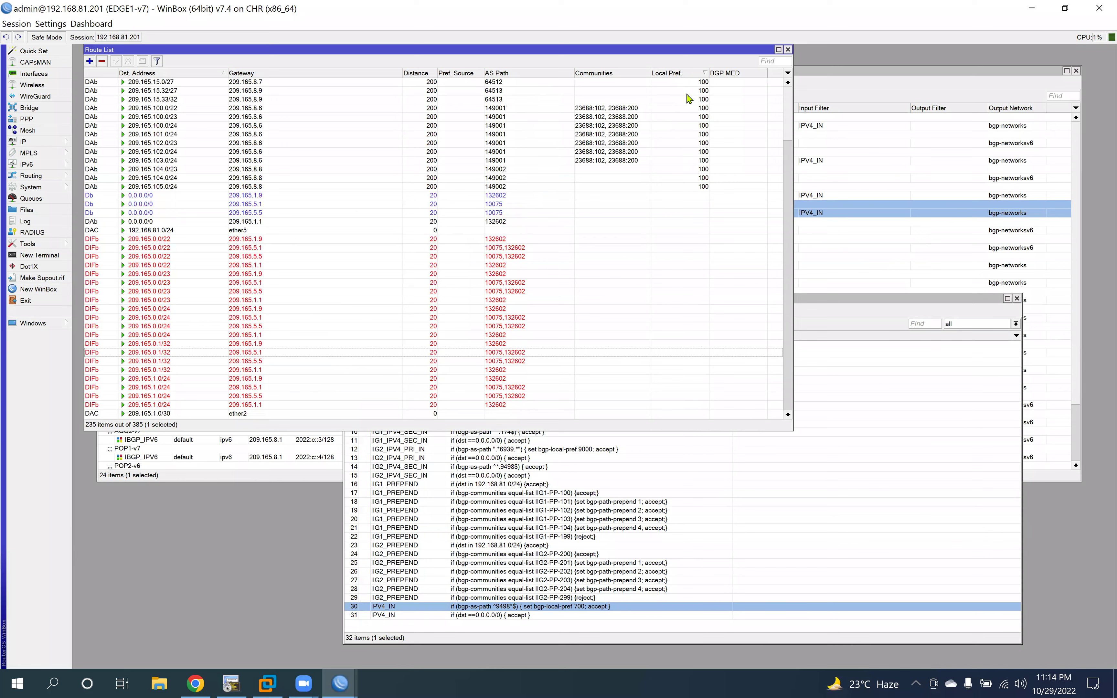
click(843, 303)
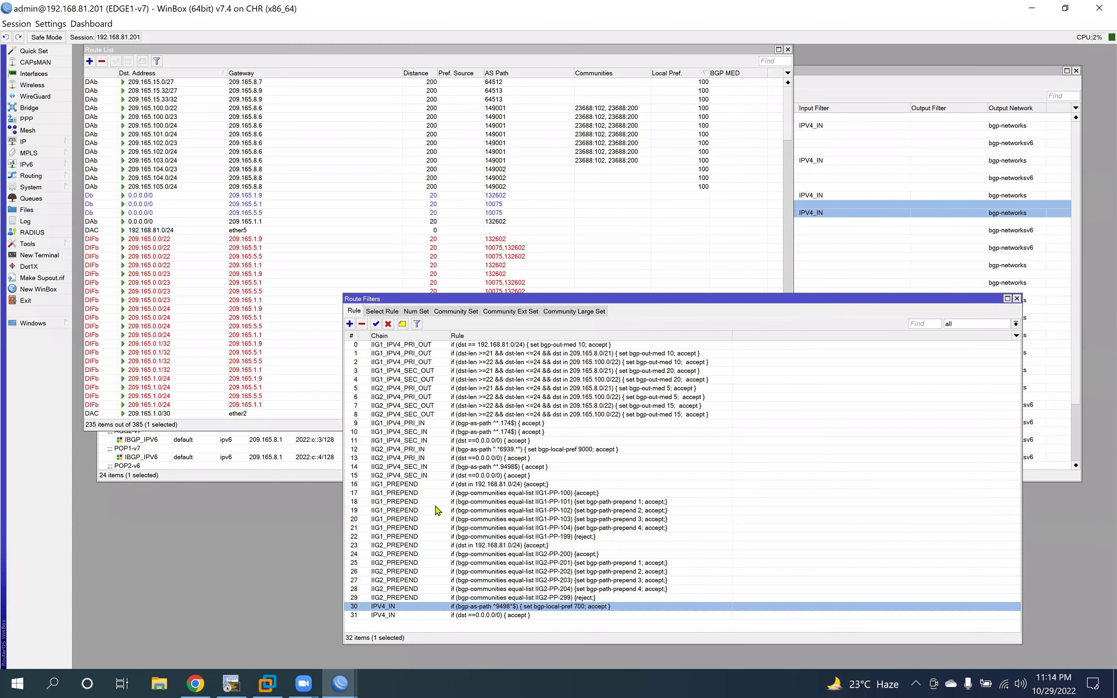
Step: Reopen the IPV4_IN local-preference rule and check the ASNs upstream of EDGE1 in the Chrome network topology, returning to WinBox
double_click(494, 608)
drag(517, 278, 514, 277)
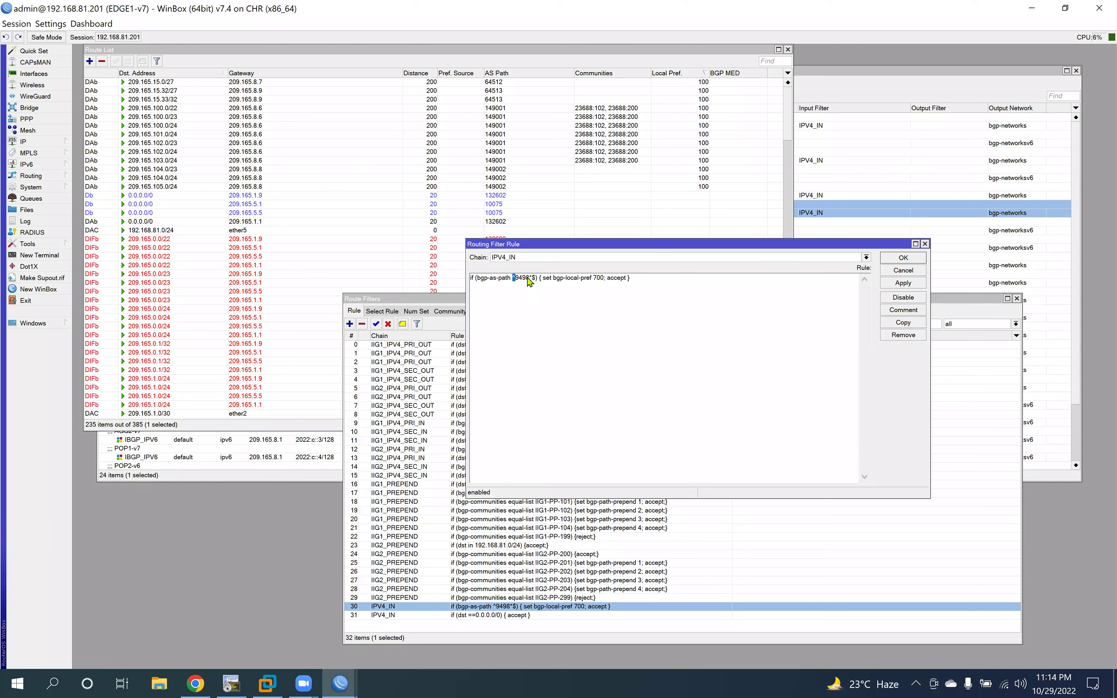
click(196, 683)
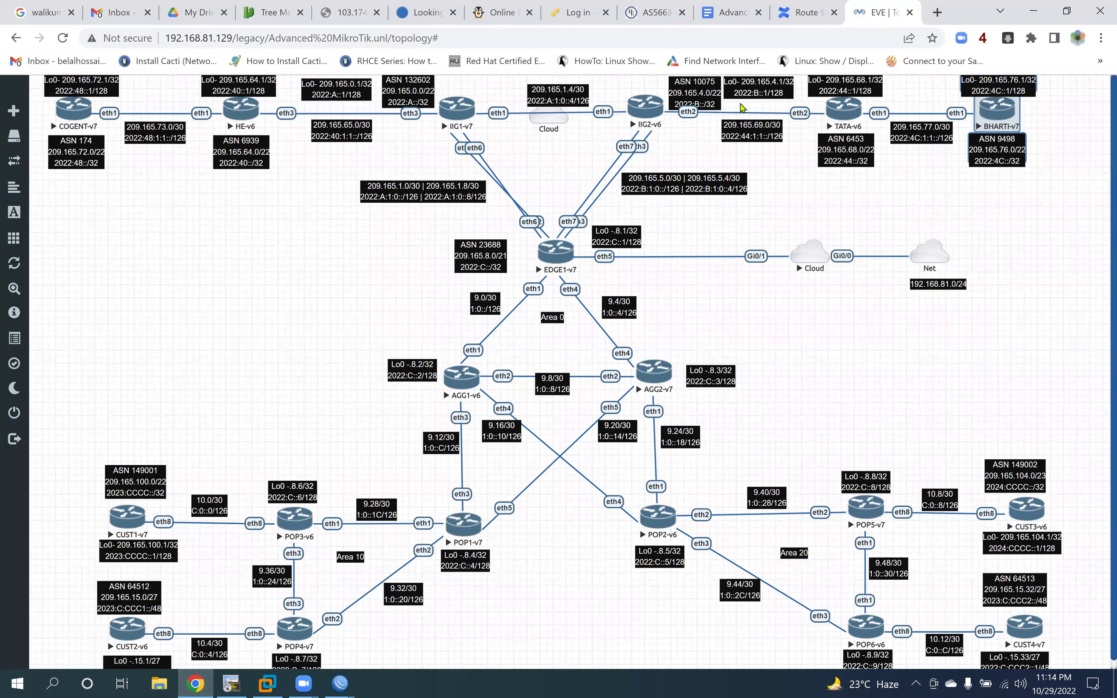
mouse_move(340, 683)
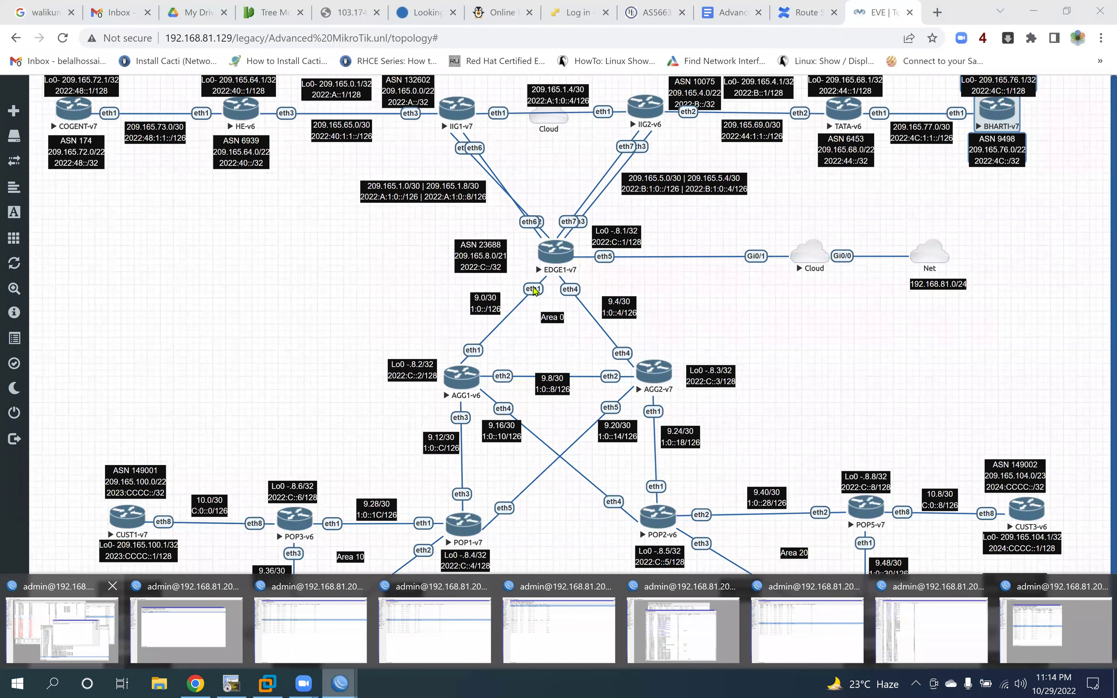
key(alt+Tab)
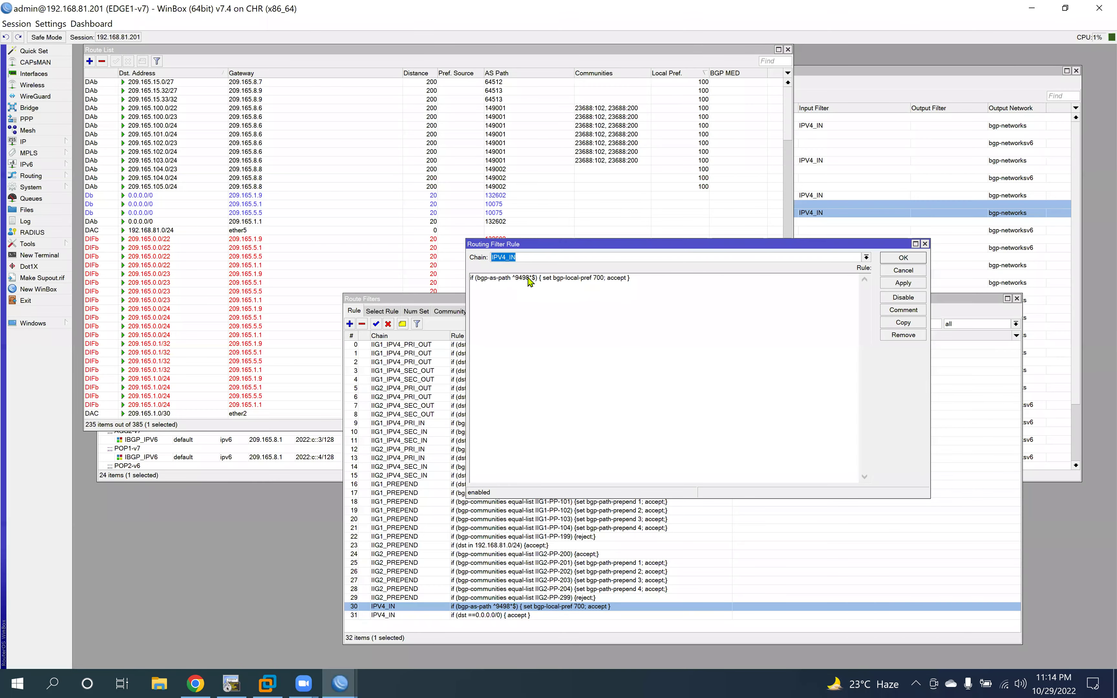
Step: Replace the ASN in the IPV4_IN rule so its AS-path match reads ^10075*$, and save the rule
click(569, 327)
key(BackSpace)
key(BackSpace)
key(BackSpace)
key(BackSpace)
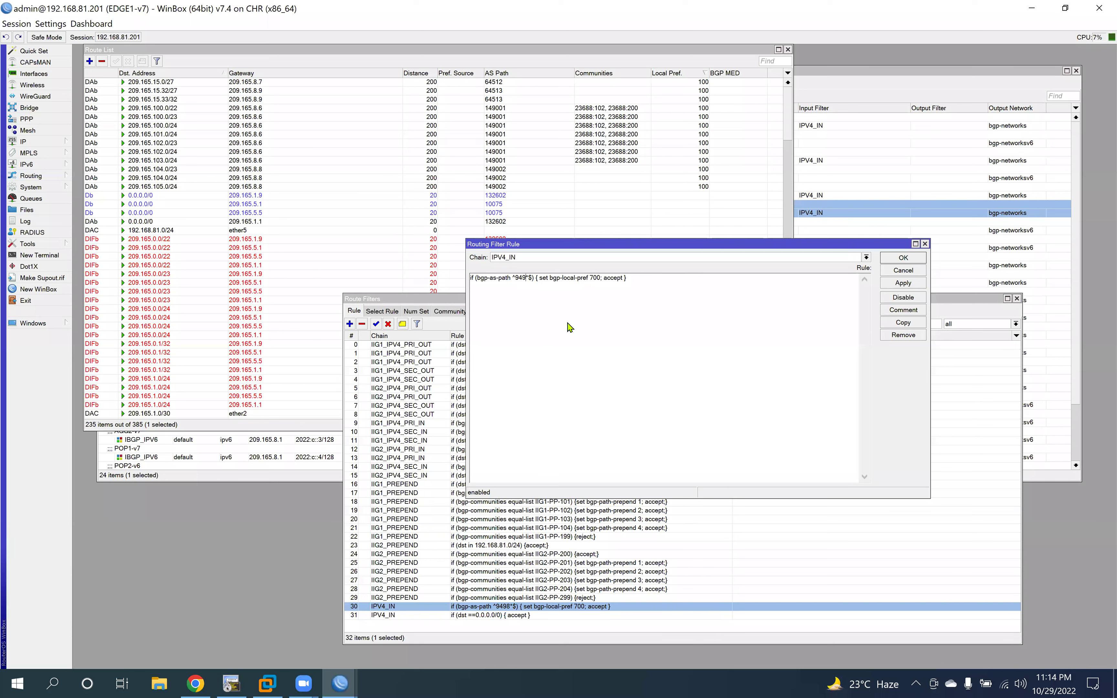
text(10075)
click(909, 285)
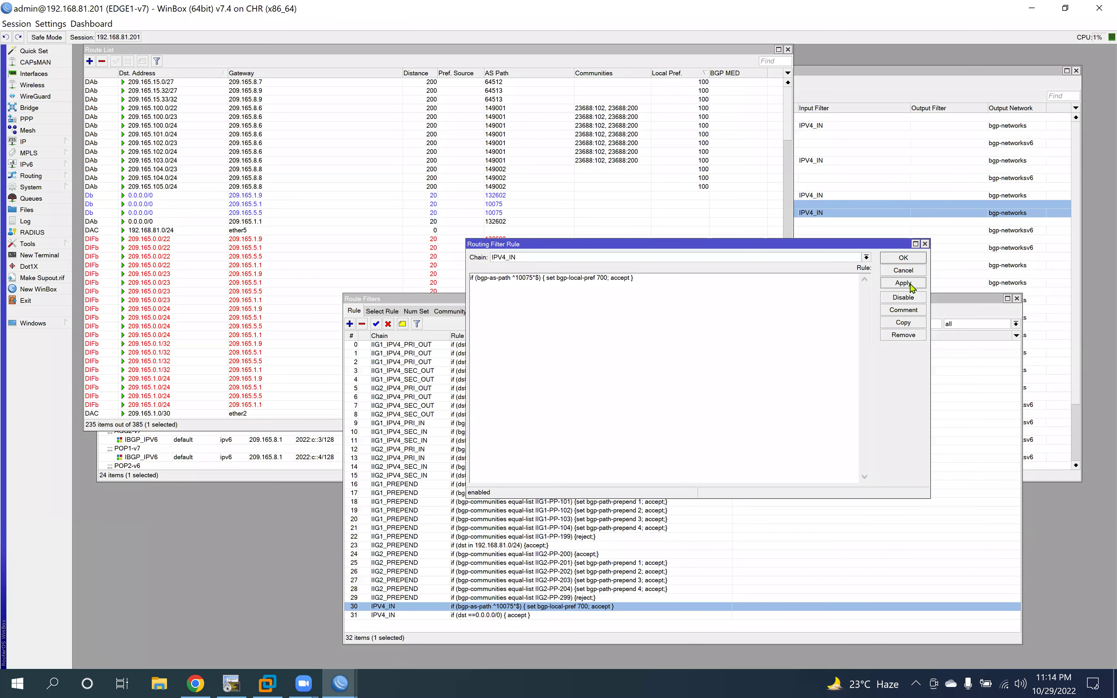
click(904, 259)
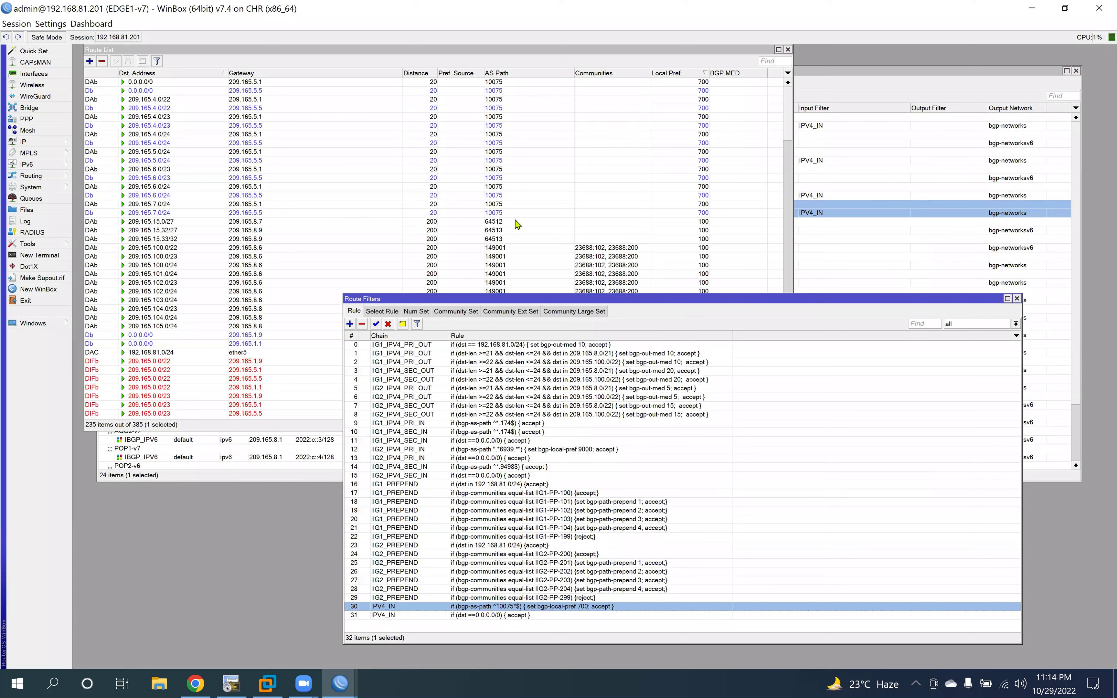
Step: Examine the local preference and destinations of the routes with AS path 10075 in the route list
click(506, 214)
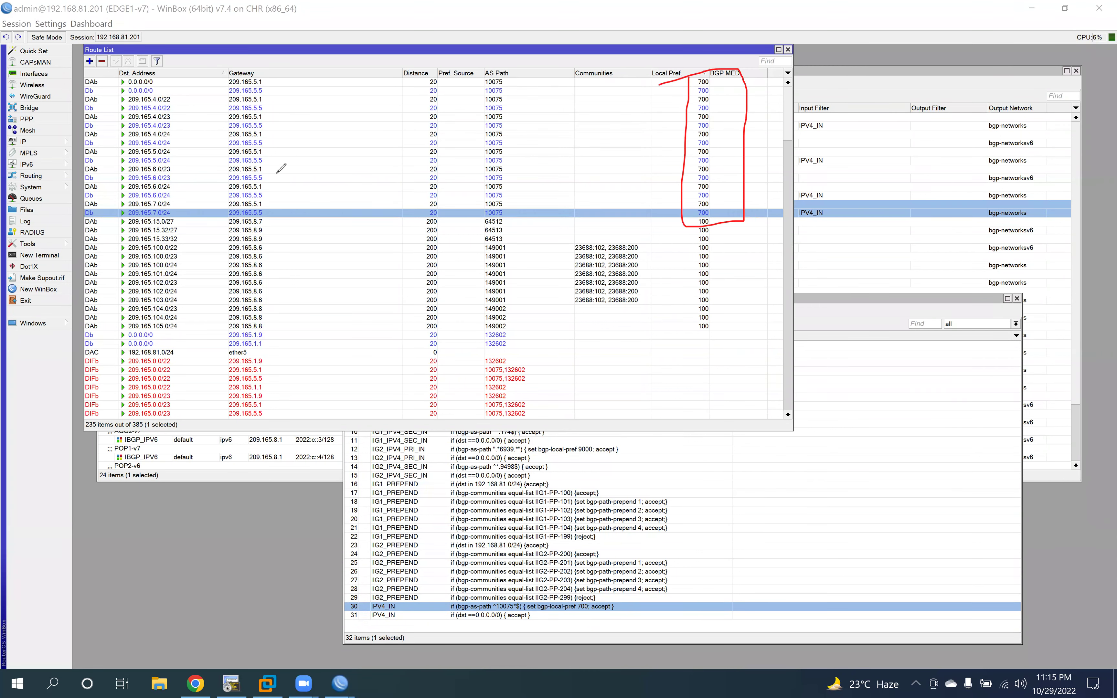
click(143, 105)
drag(177, 97, 154, 107)
Step: Switch to Chrome and study the * operator and its ^1234*$ example in the MikroTik AS-path regexp documentation
click(196, 683)
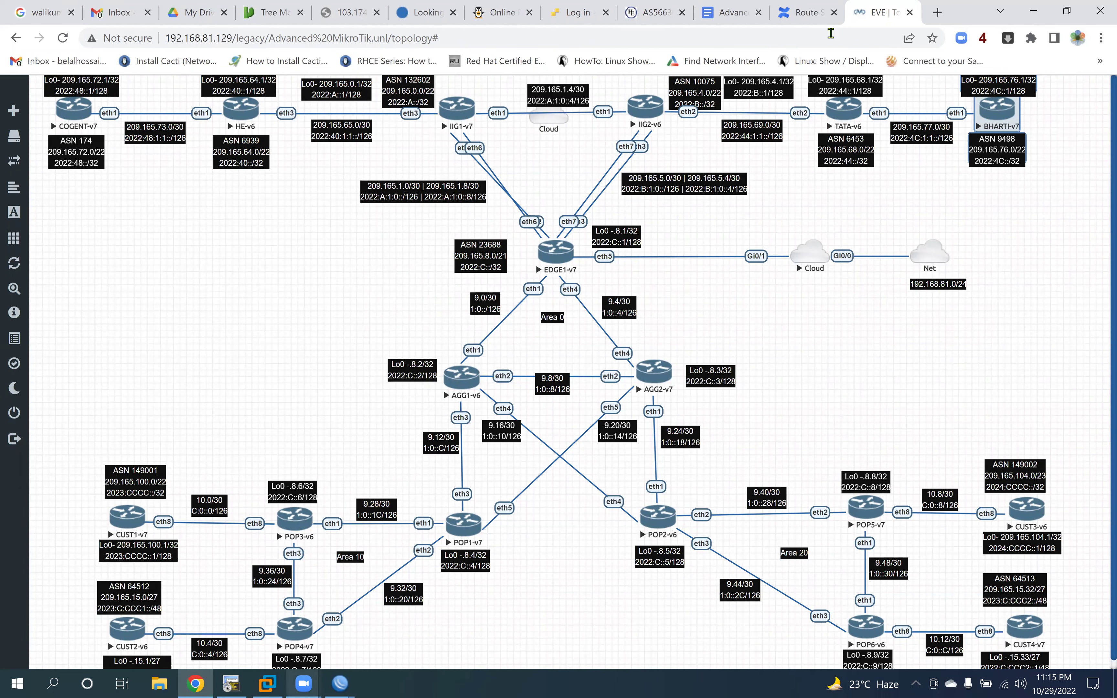
click(826, 14)
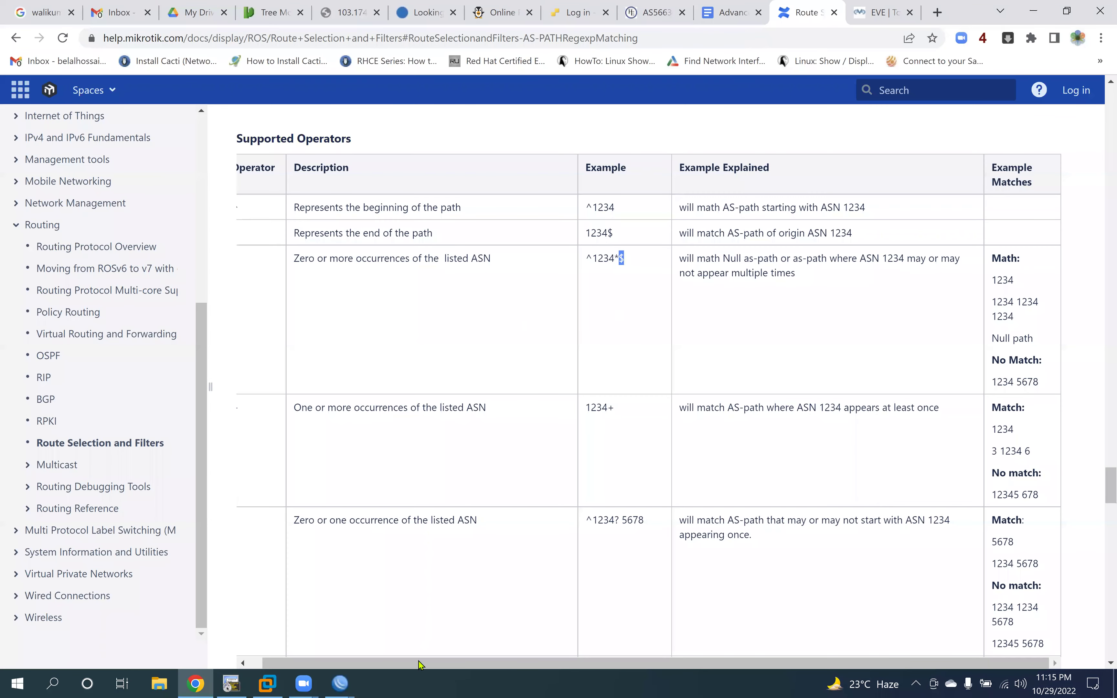
drag(304, 660, 226, 659)
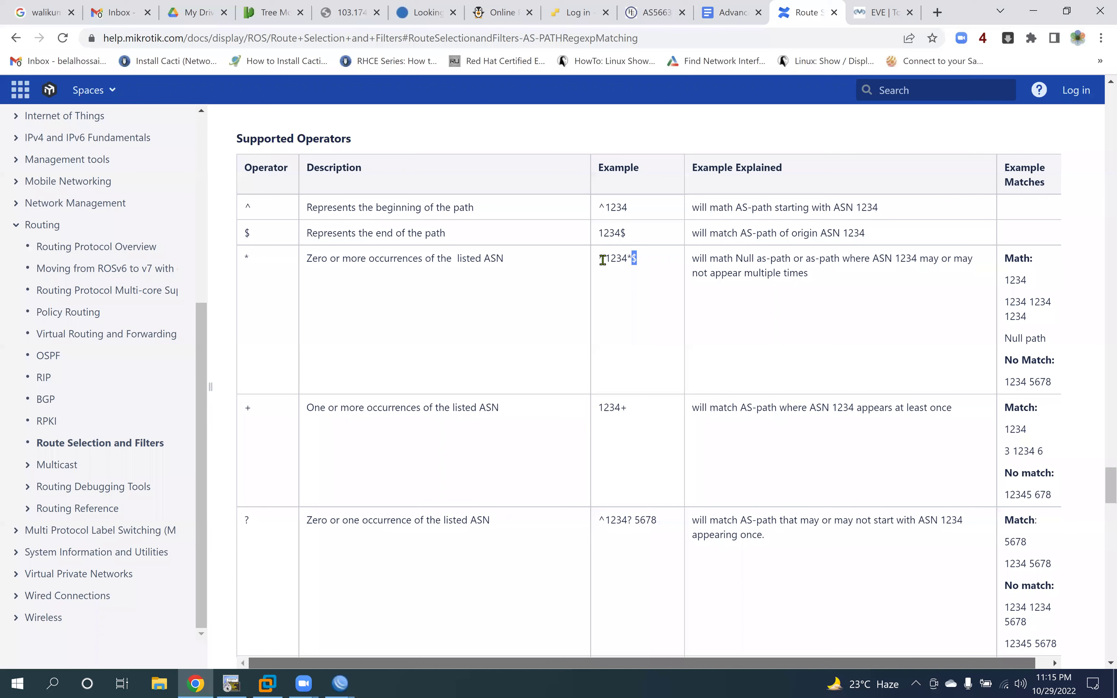
double_click(246, 258)
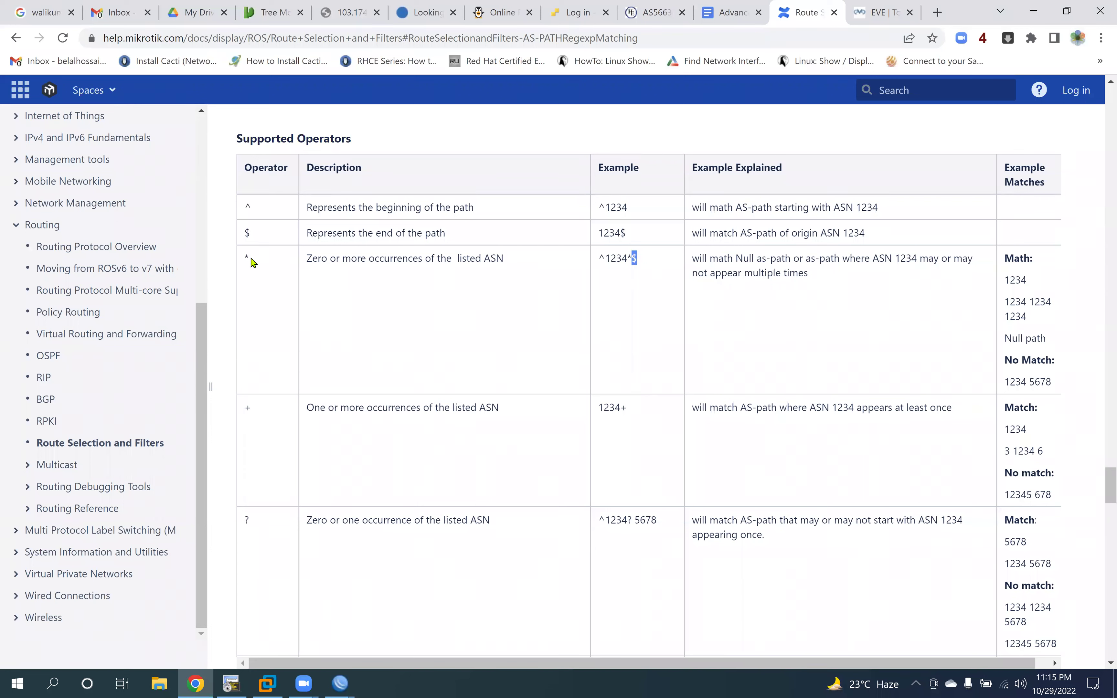
drag(599, 257, 608, 256)
click(633, 258)
triple_click(622, 262)
Step: Read the + operator's description in the supported operators table
scroll(508, 316, down, 1)
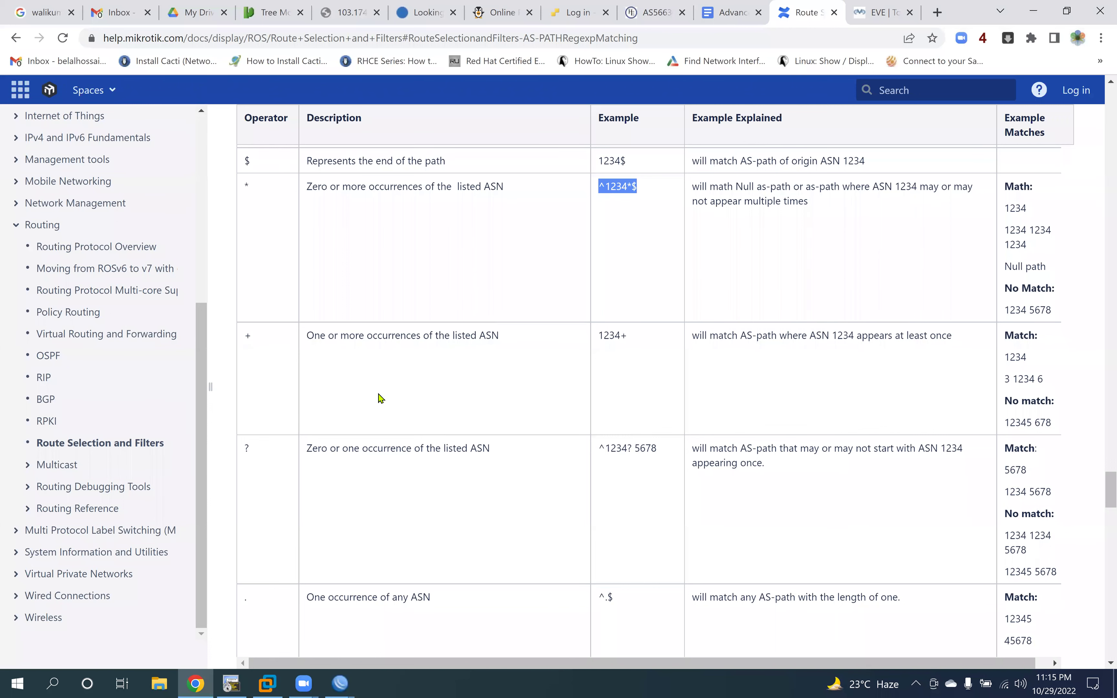
double_click(404, 398)
scroll(401, 394, down, 1)
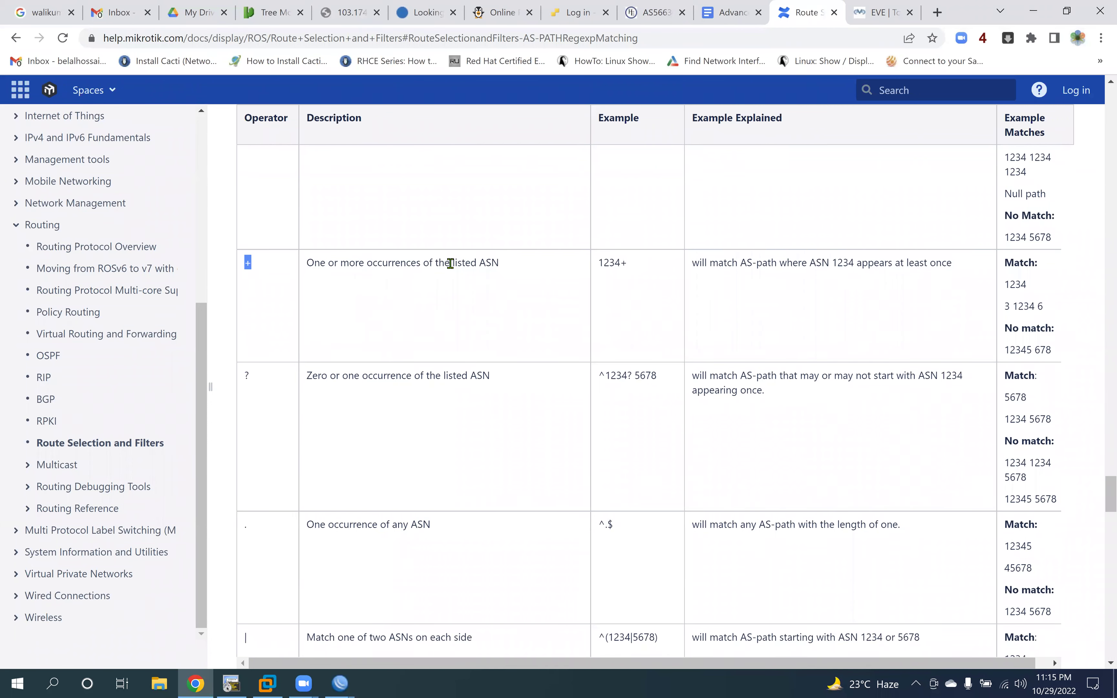
drag(374, 264, 507, 265)
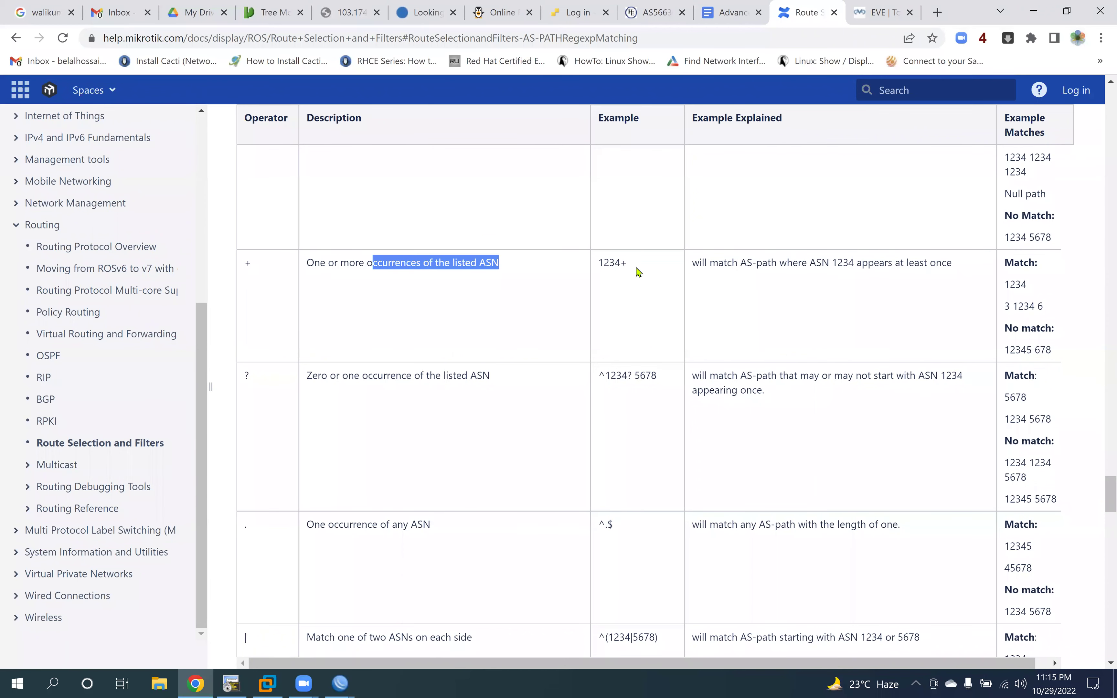
Step: Go back to the * operator's description and examine each character of its ^1234*$ example
scroll(443, 260, up, 3)
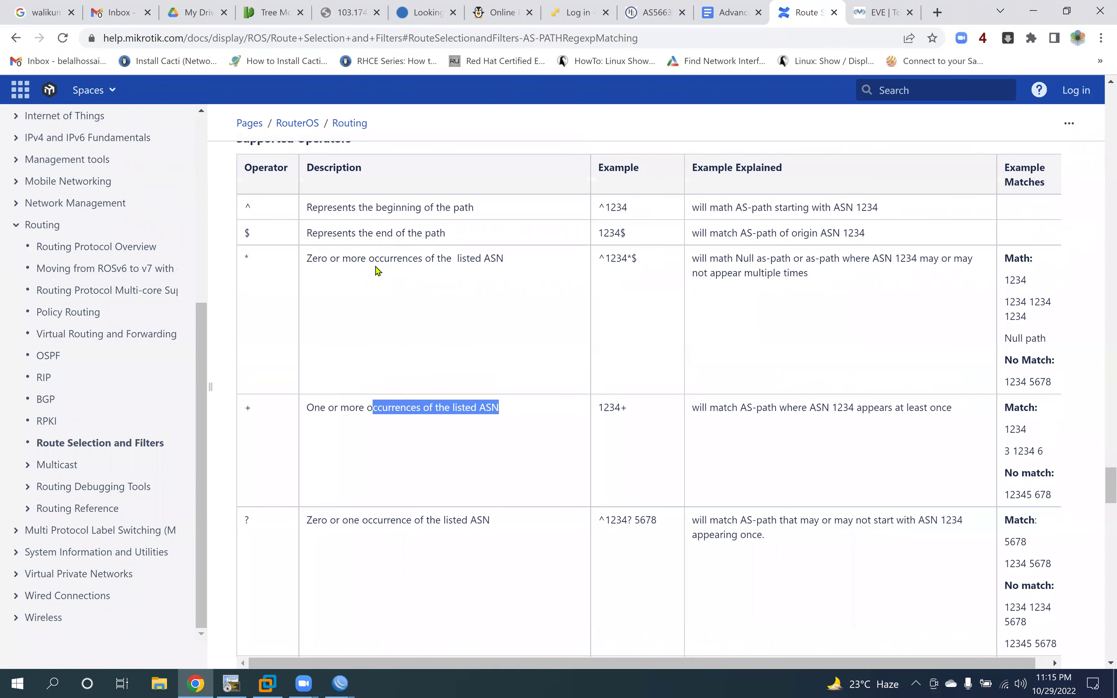
drag(451, 262, 322, 261)
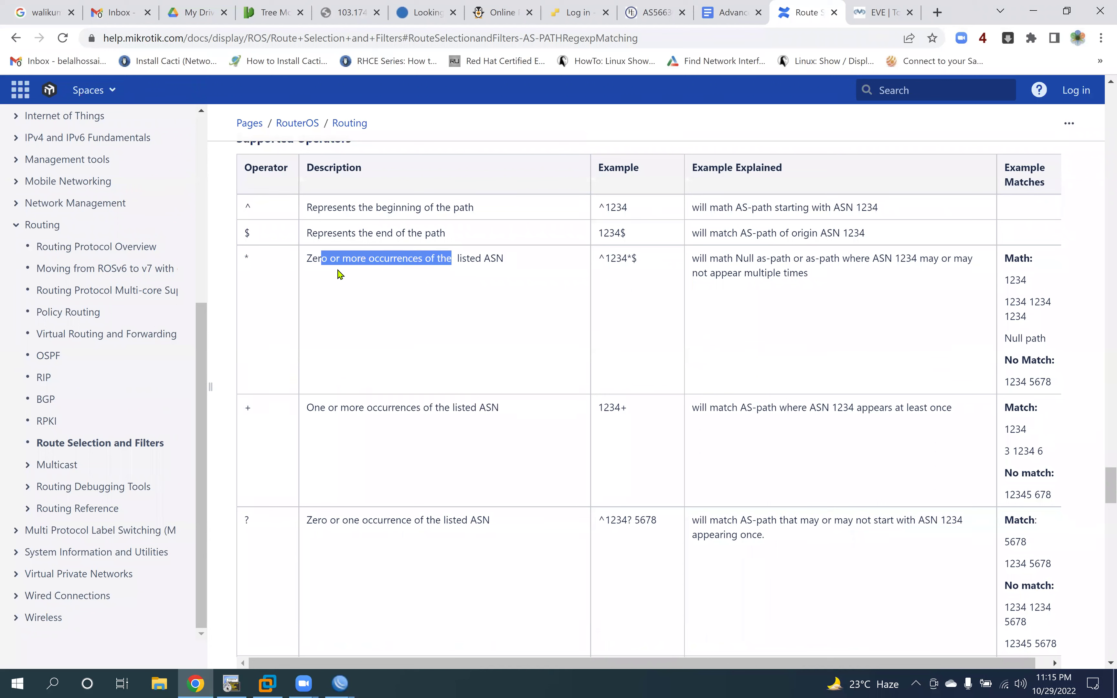
click(317, 262)
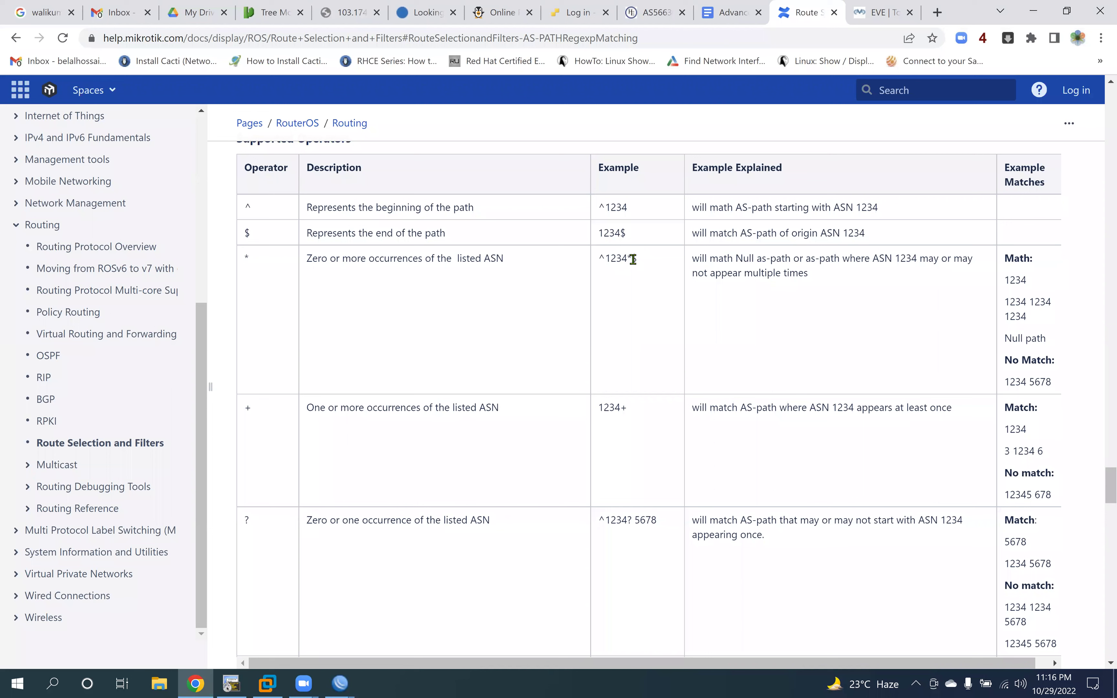
double_click(601, 258)
double_click(609, 258)
click(626, 258)
Step: Review the filtered routes in WinBox again, and compare them with the EVE topology in Chrome
click(339, 683)
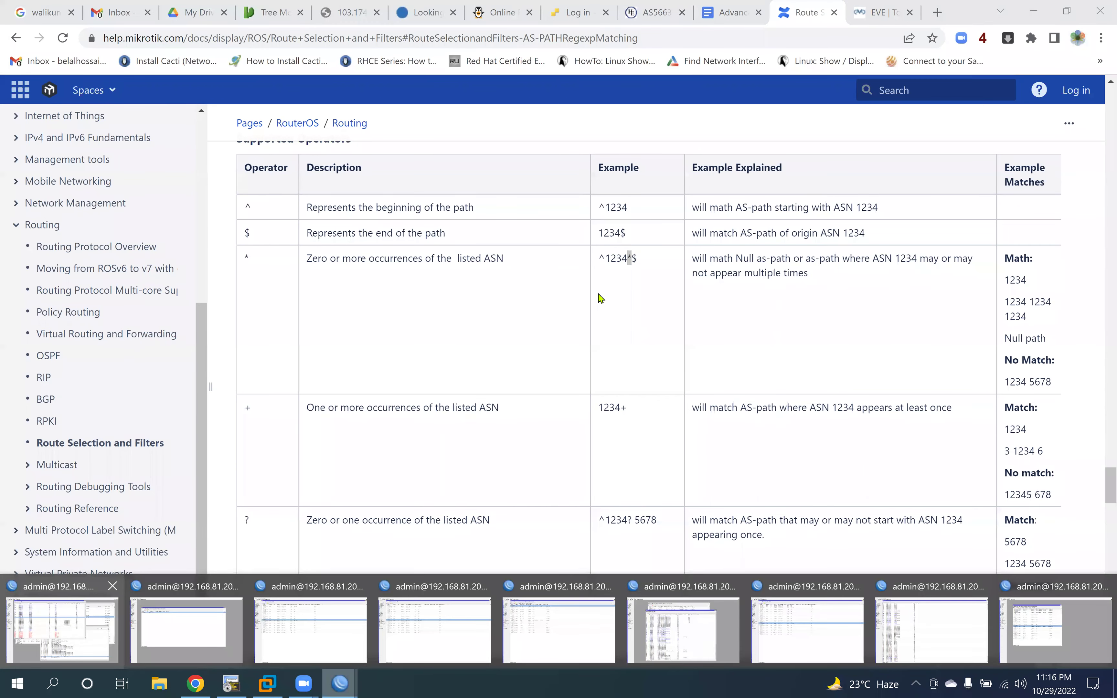
key(alt+Tab)
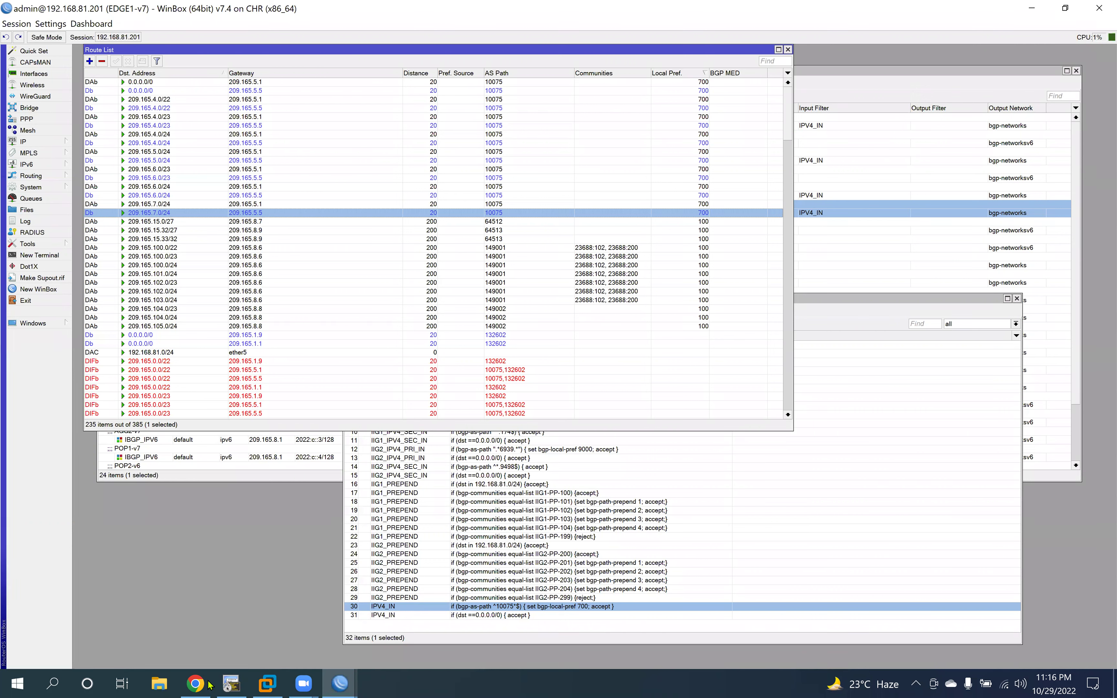
click(195, 684)
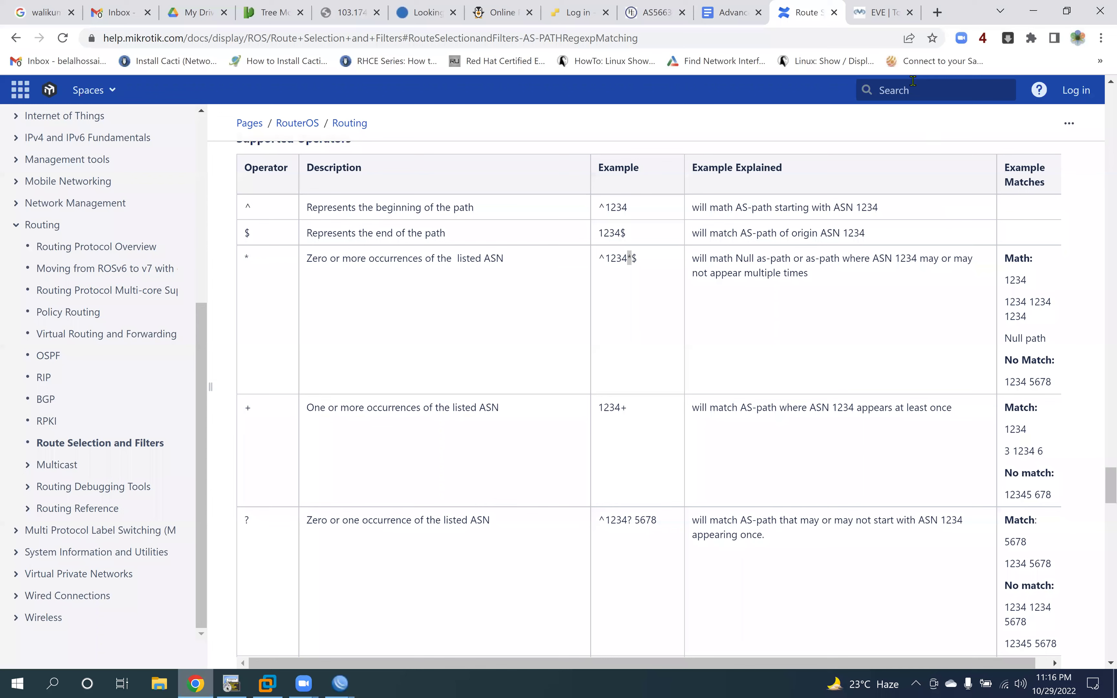
key(ctrl+Tab)
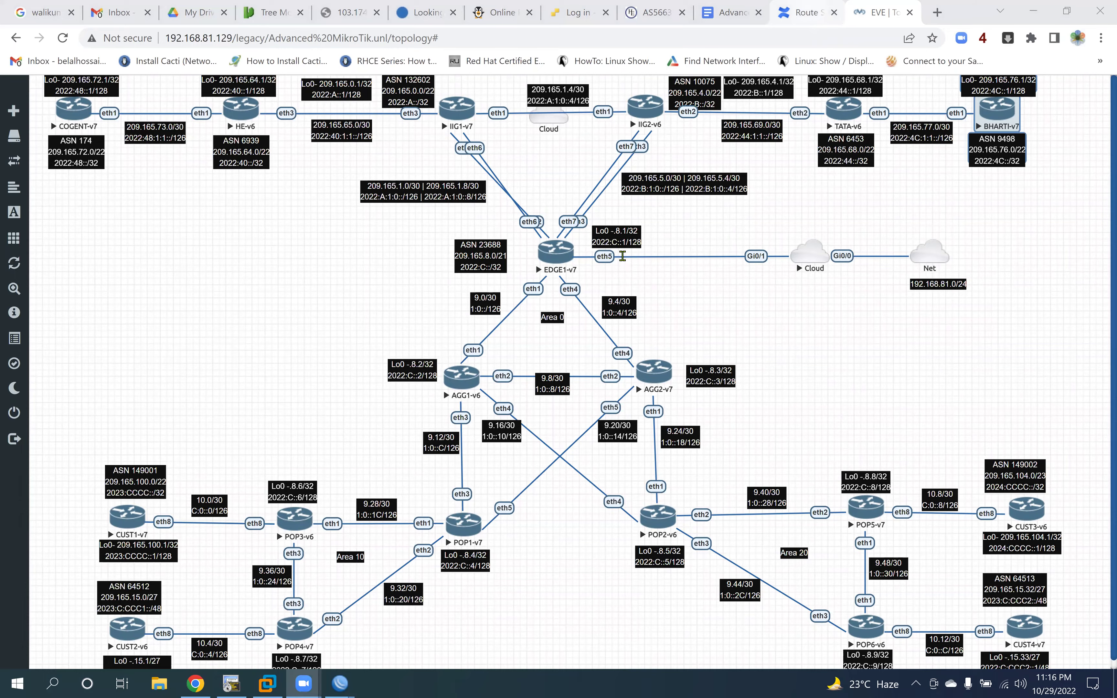
Step: Return to the route filter documentation and highlight the ^1234*$ example of the * operator
key(ctrl+shift+Tab)
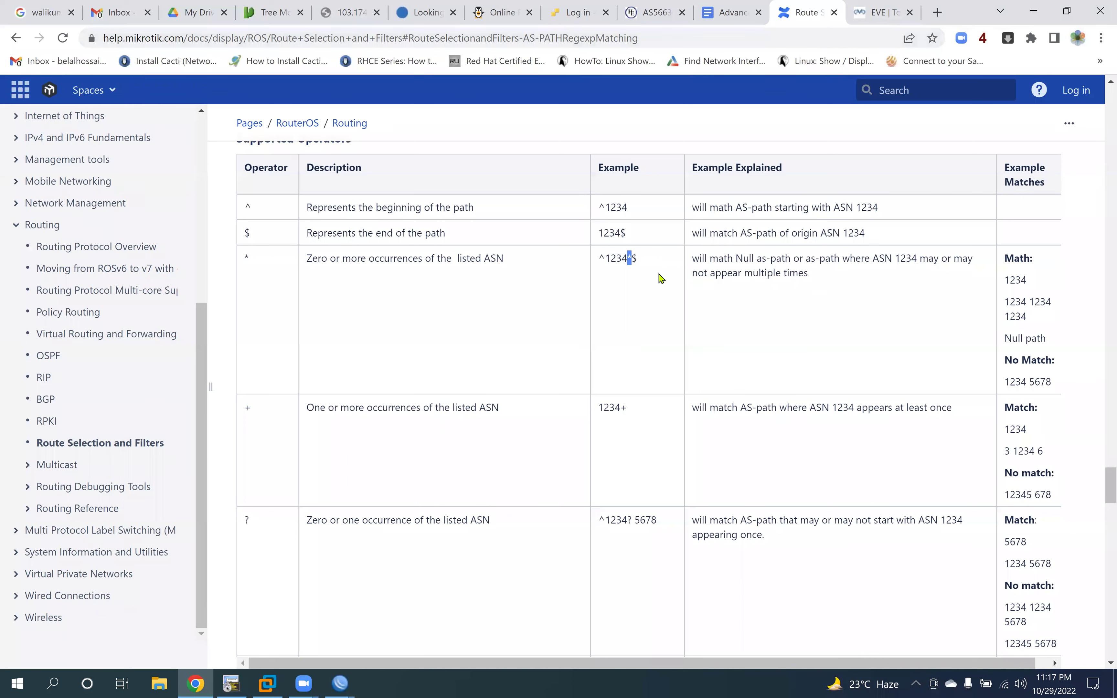
click(612, 257)
double_click(620, 257)
drag(582, 264, 648, 283)
Step: Compare the * and + operator descriptions and highlight the 1234+ example in the operators table
scroll(508, 333, down, 1)
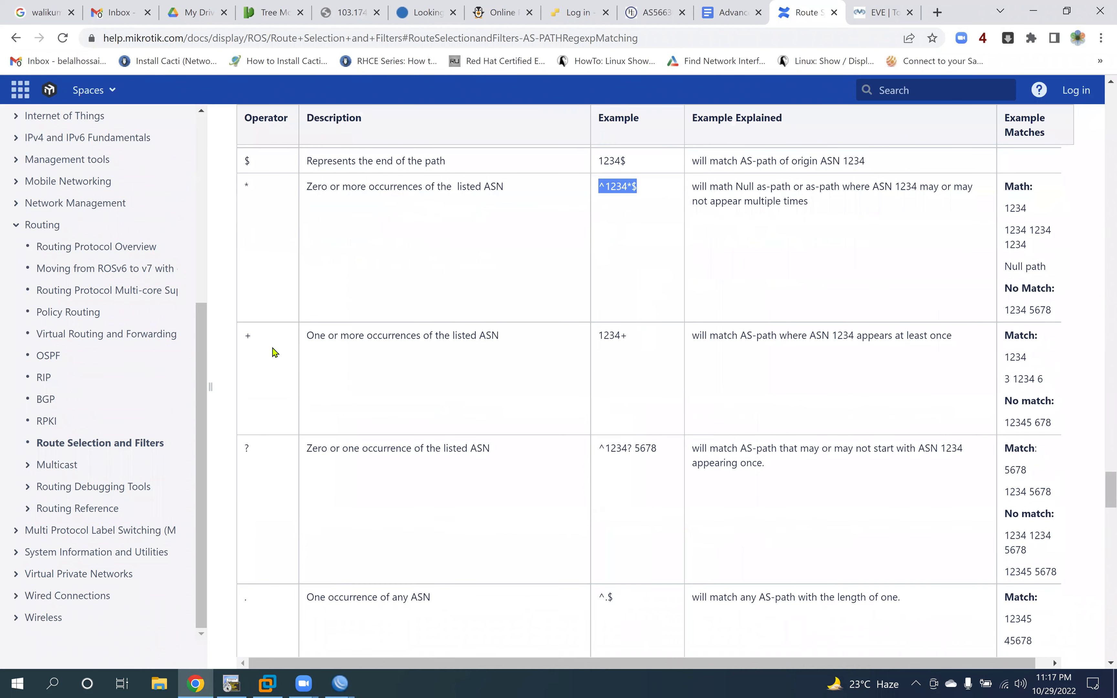
drag(246, 338, 260, 344)
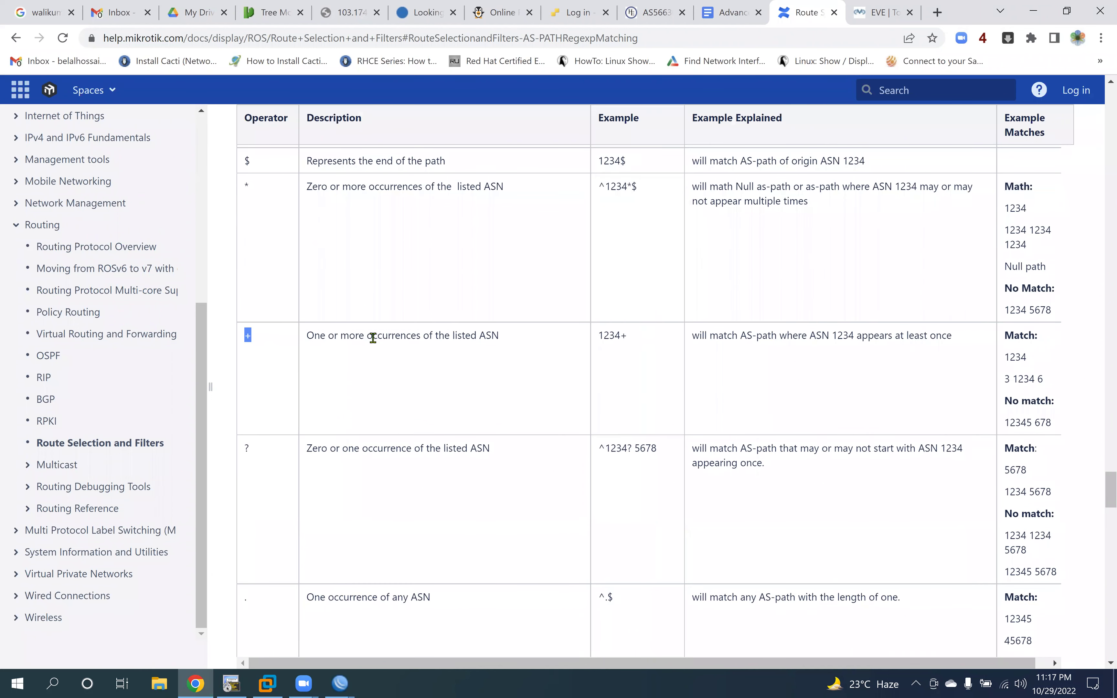
drag(307, 186, 374, 186)
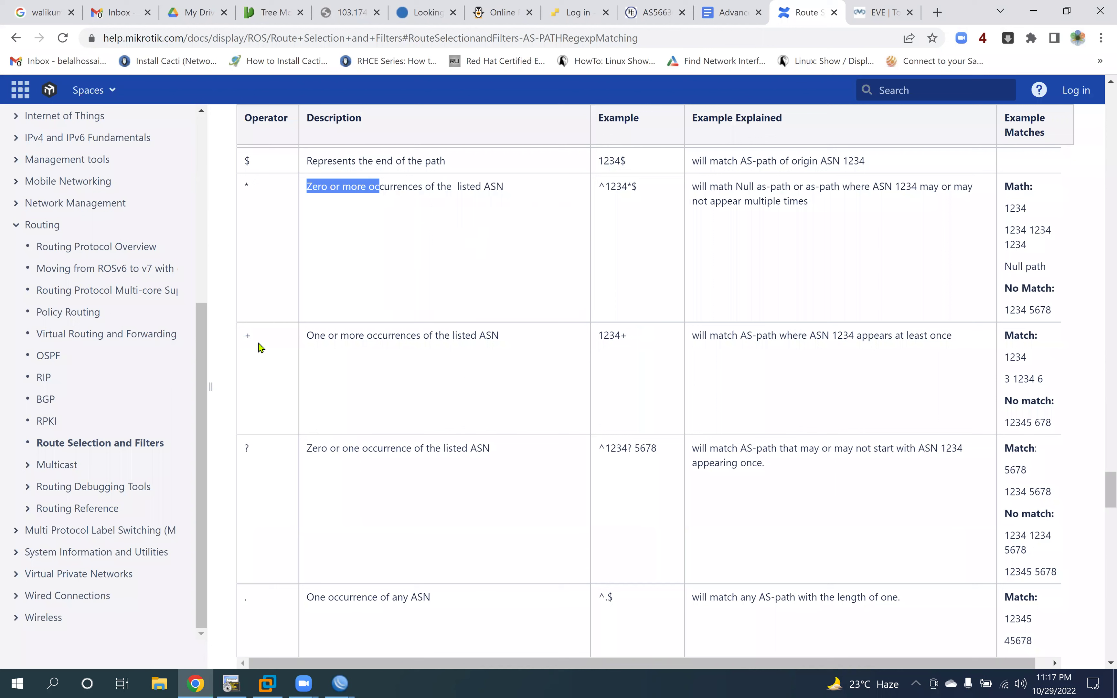
drag(244, 335, 266, 350)
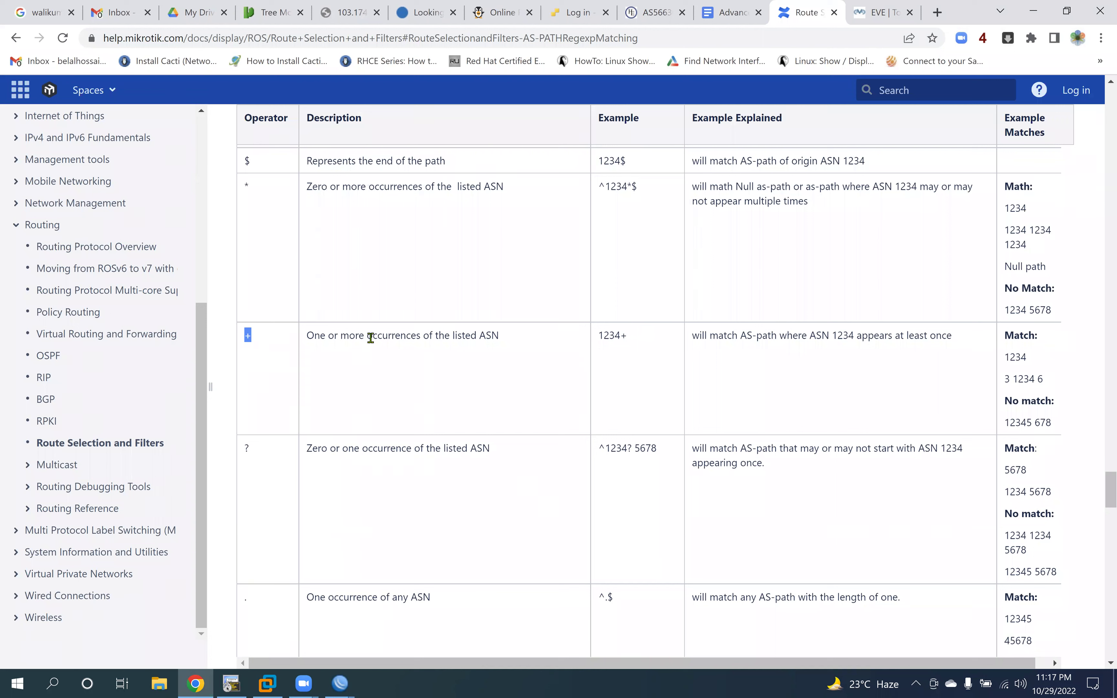
drag(497, 335, 319, 333)
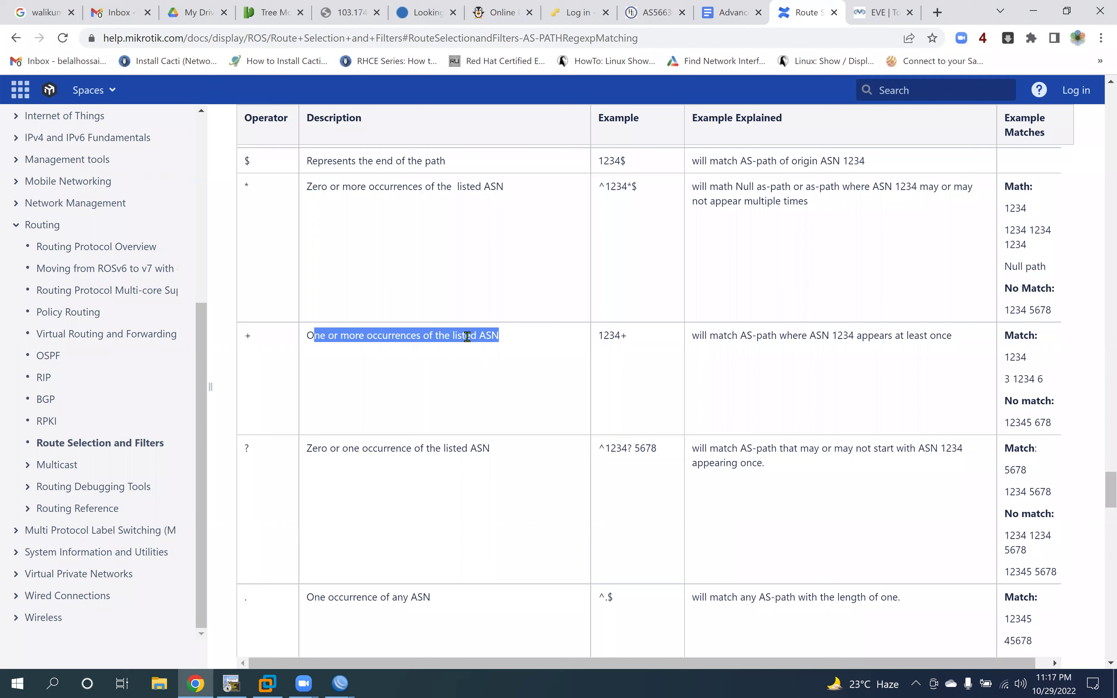
drag(599, 336, 655, 352)
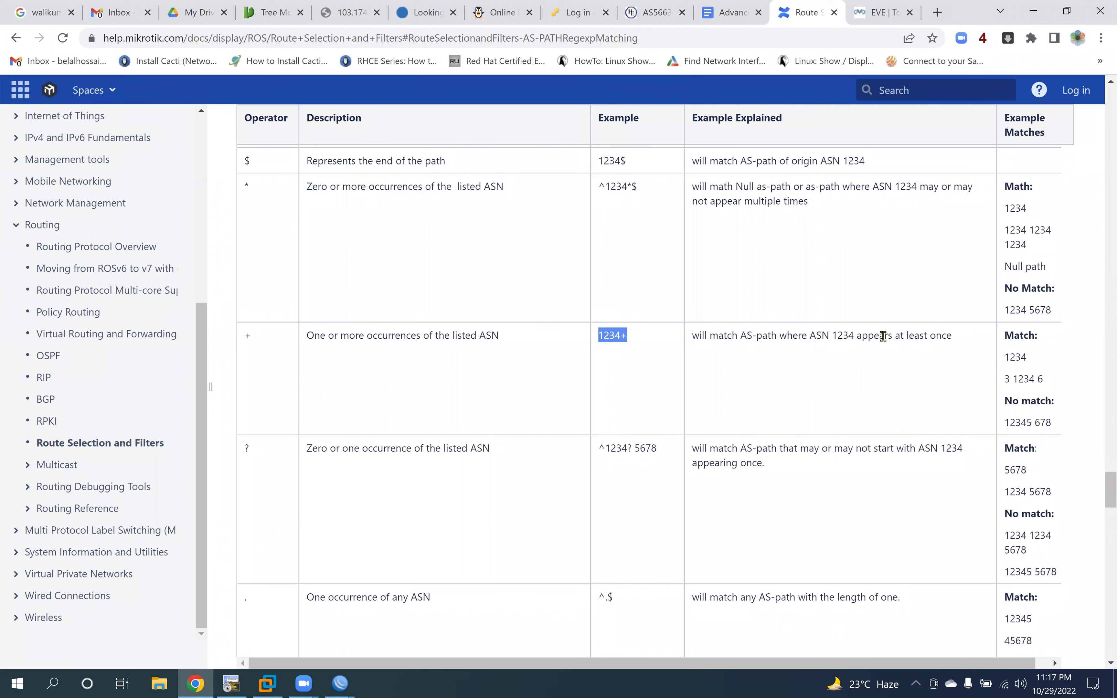
Step: Highlight the + operator's explanation and its 1234+ example in the operators table
drag(951, 336, 697, 356)
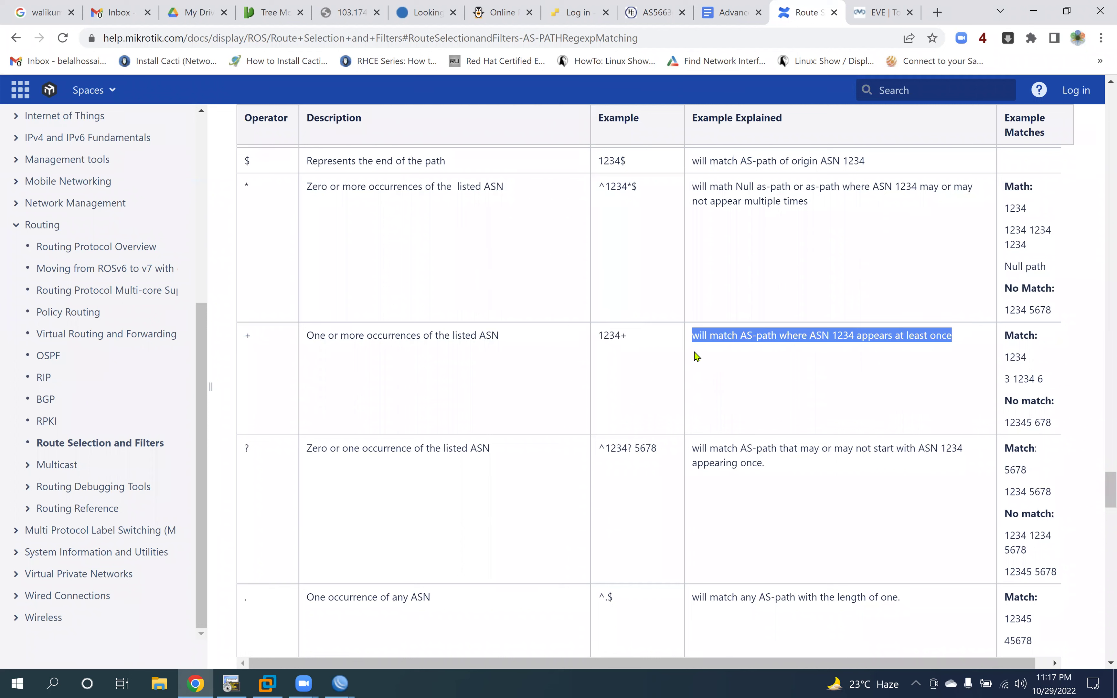
triple_click(591, 339)
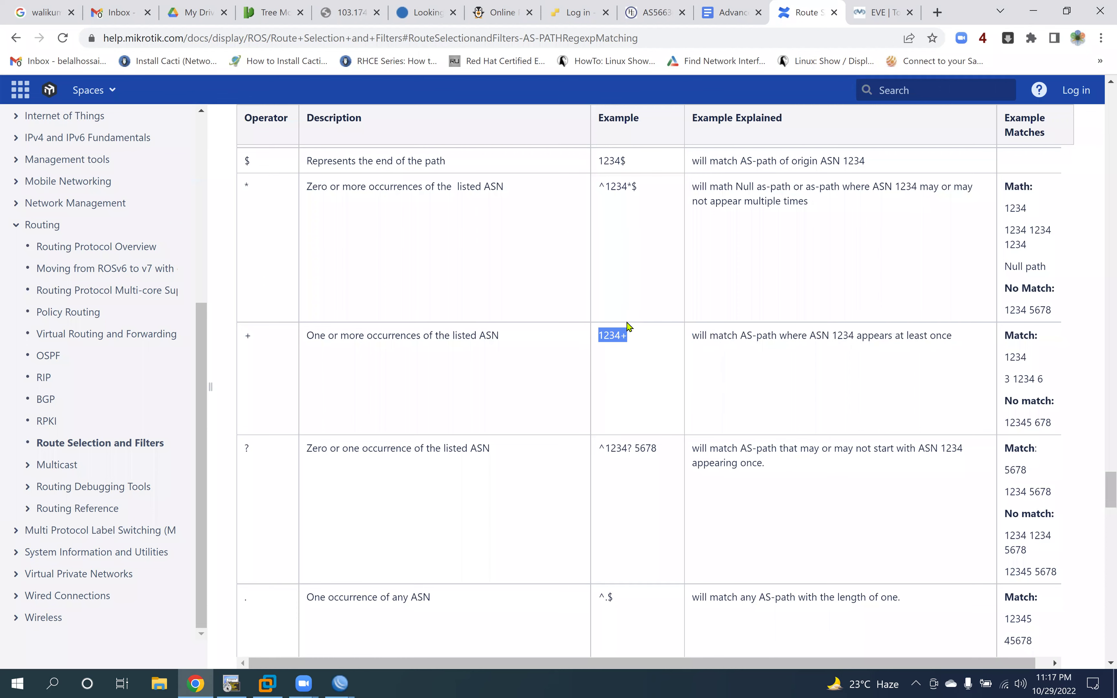
Step: Switch to the EDGE1-v7 WinBox session and remove ASN 10075 from the IPV4_IN AS-path rule, applying the expression ^*$
click(342, 684)
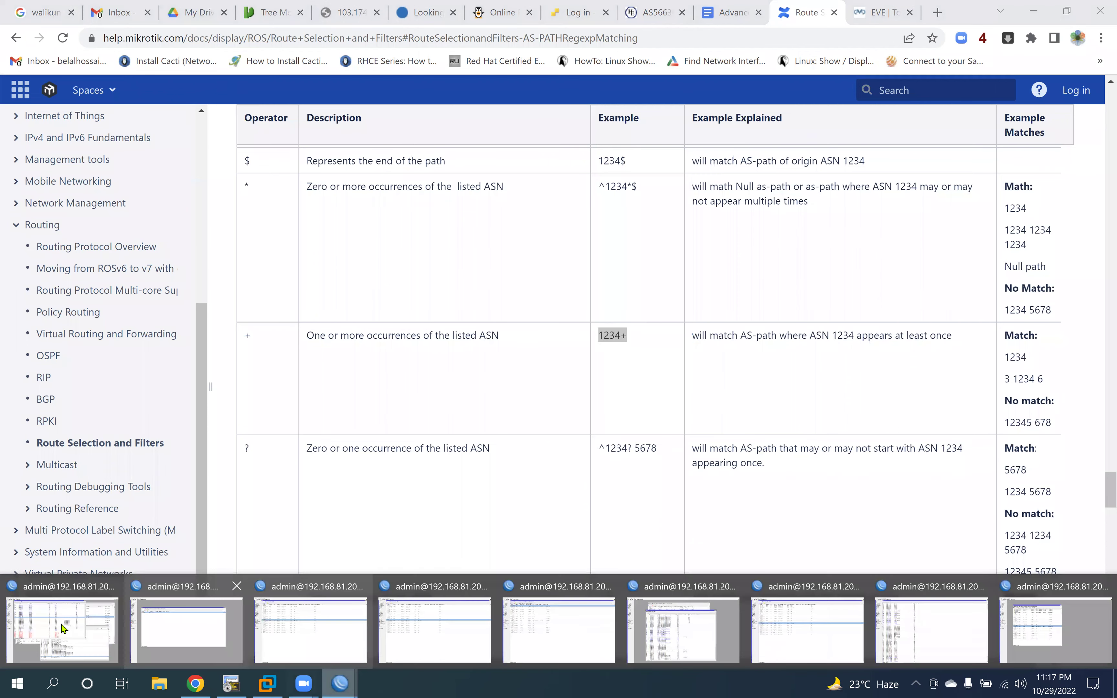
click(63, 628)
double_click(495, 606)
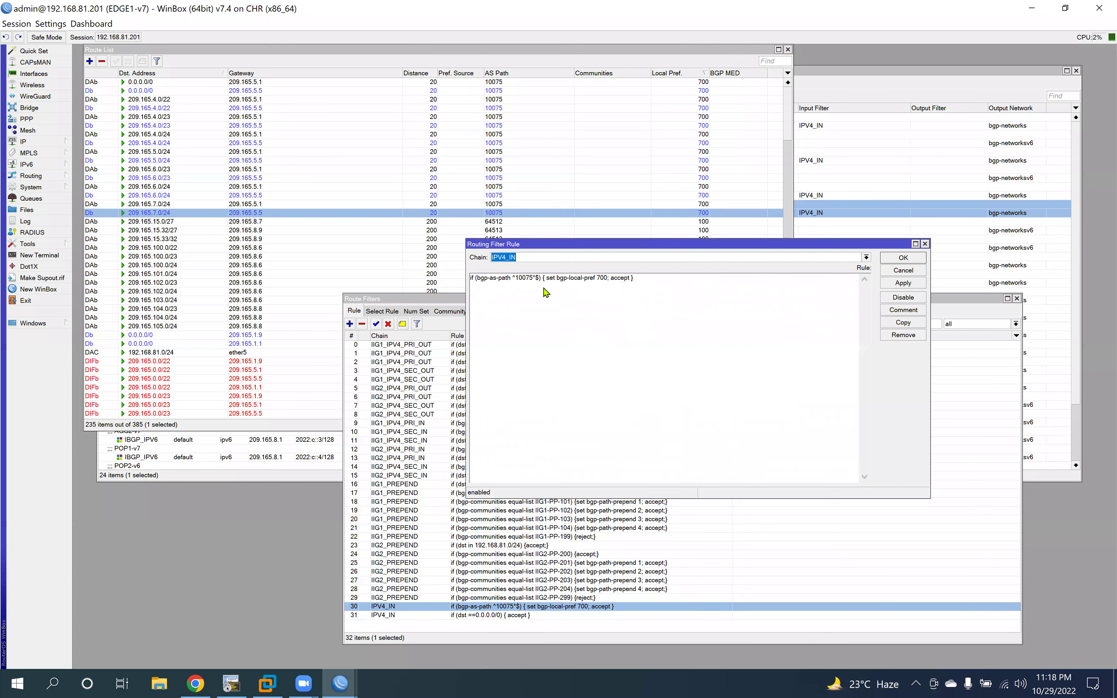
click(533, 279)
key(BackSpace)
key(BackSpace)
key(BackSpace)
key(BackSpace)
key(BackSpace)
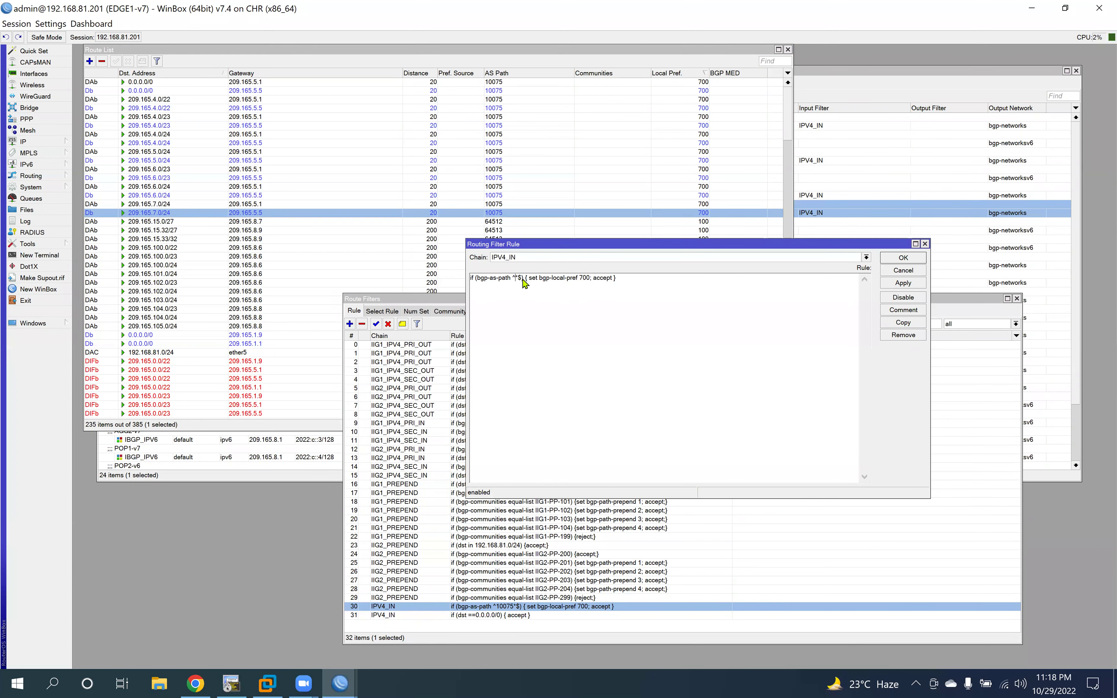
click(903, 283)
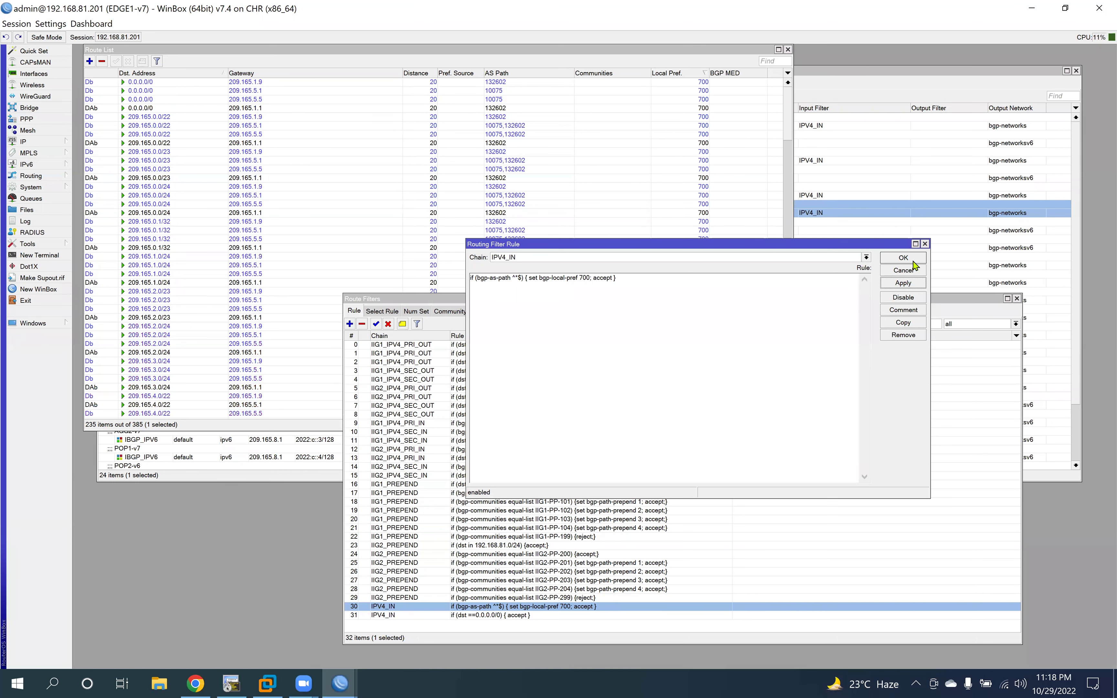
click(903, 258)
Step: Look through the route list and examine the AS paths and local preference values under the ^*$ rule
scroll(569, 236, down, 4)
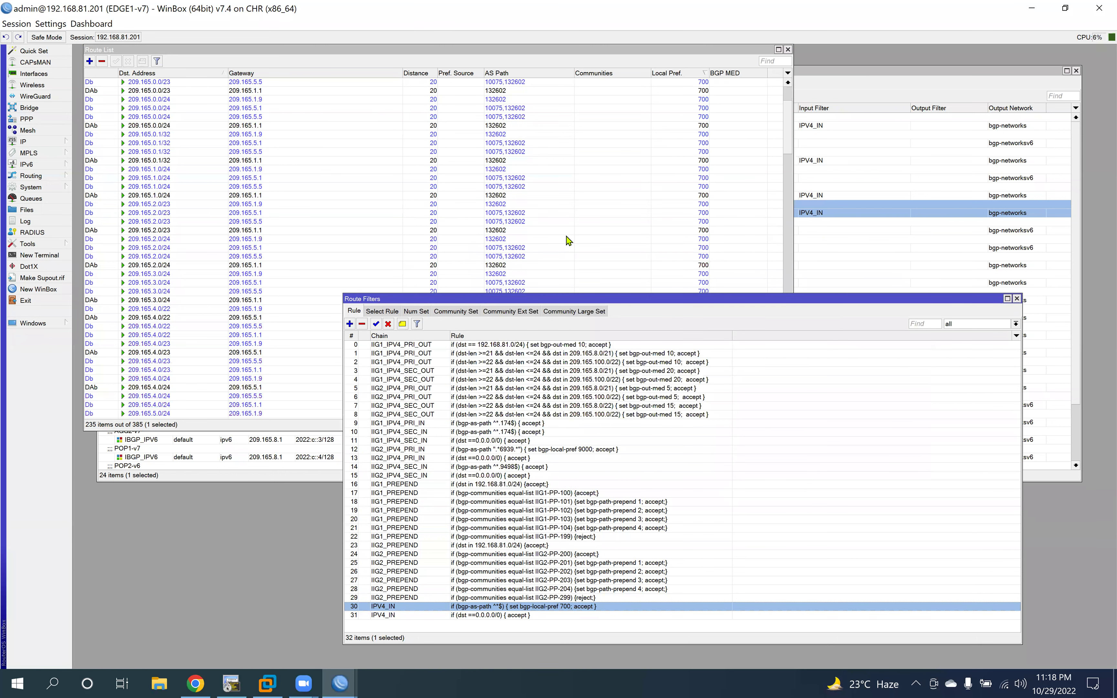
scroll(565, 245, down, 3)
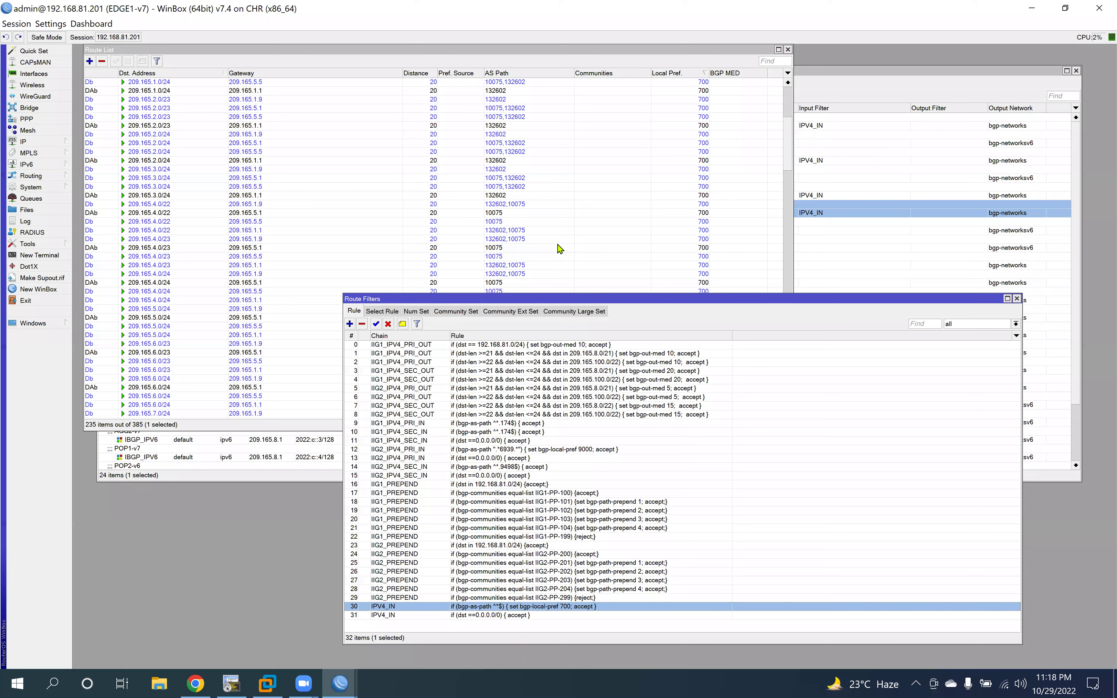
scroll(559, 248, down, 13)
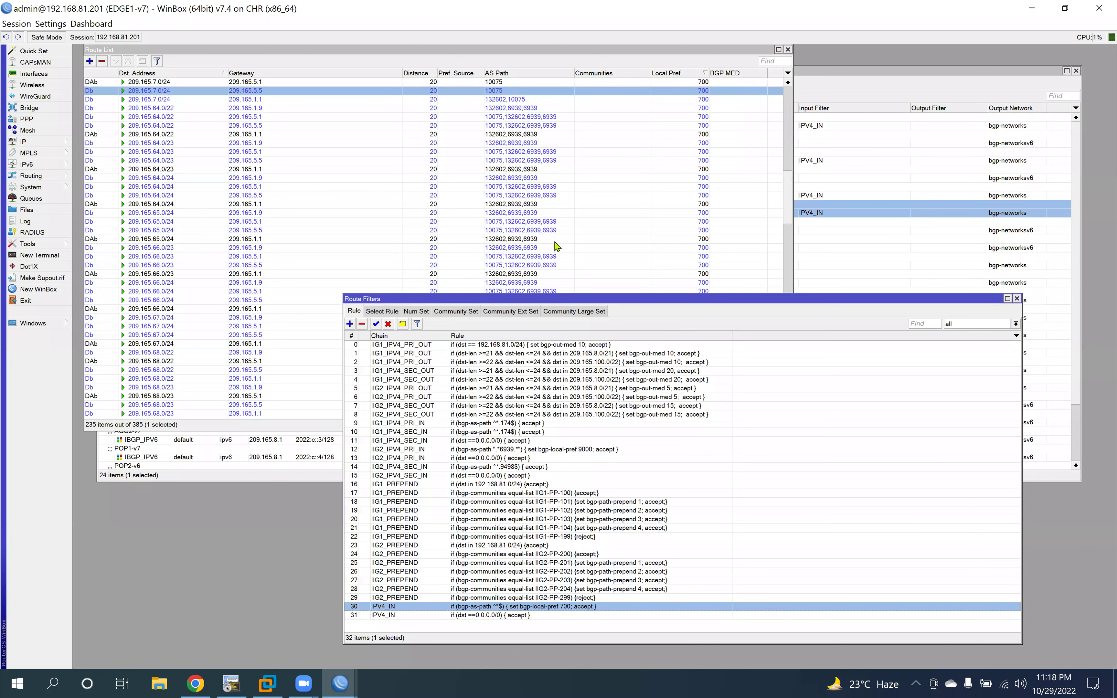
scroll(557, 247, down, 12)
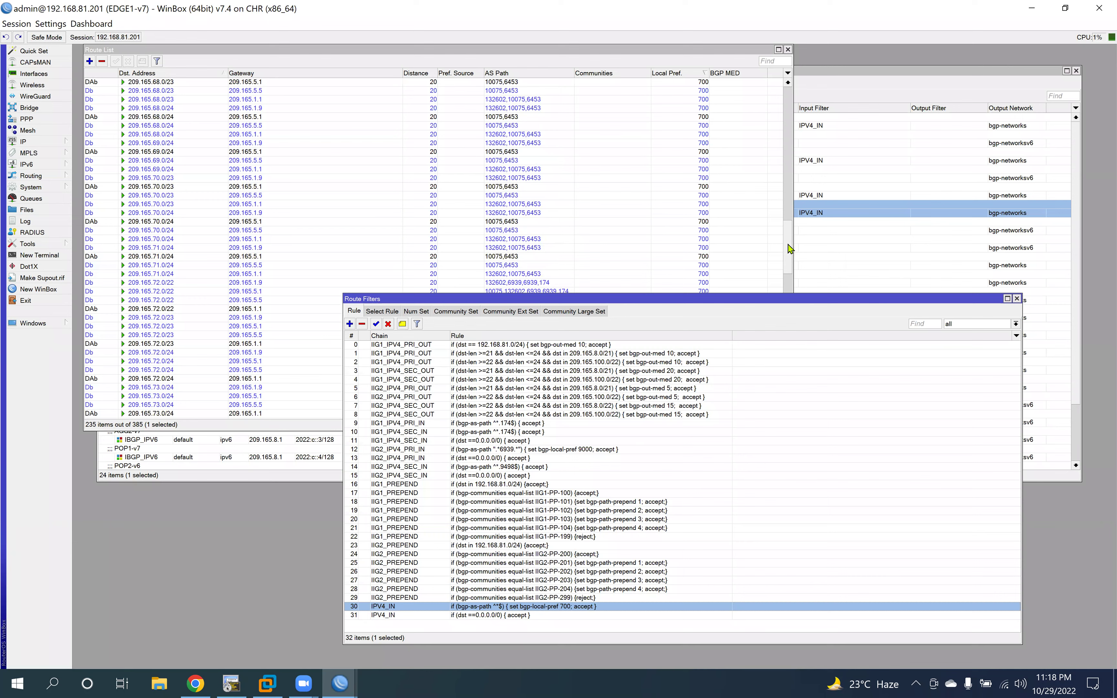
click(789, 280)
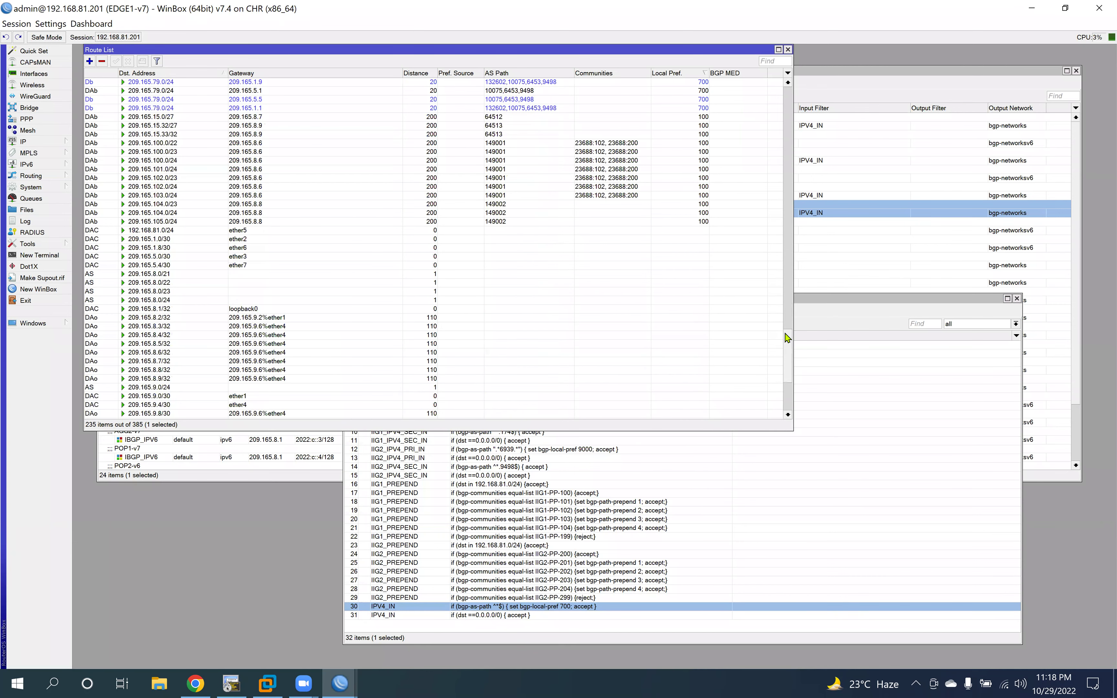
scroll(785, 335, down, 15)
drag(786, 334, 770, 109)
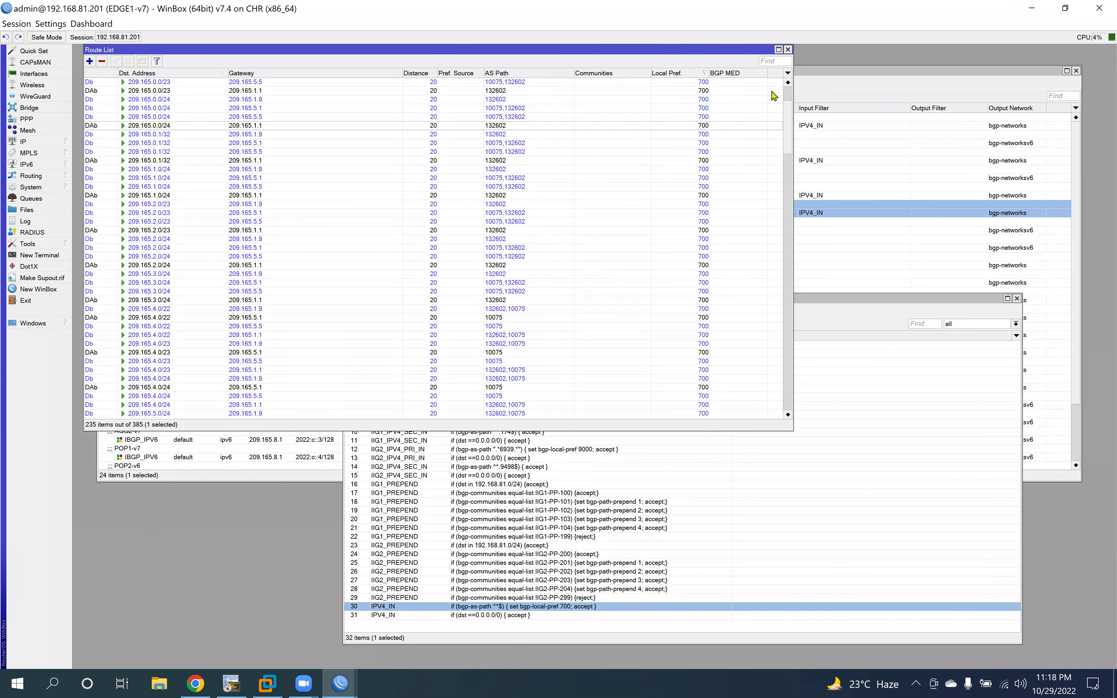
Step: Set the AS-path expression in the IPV4_IN local-preference rule back to ^10075*$ and save the rule
double_click(487, 608)
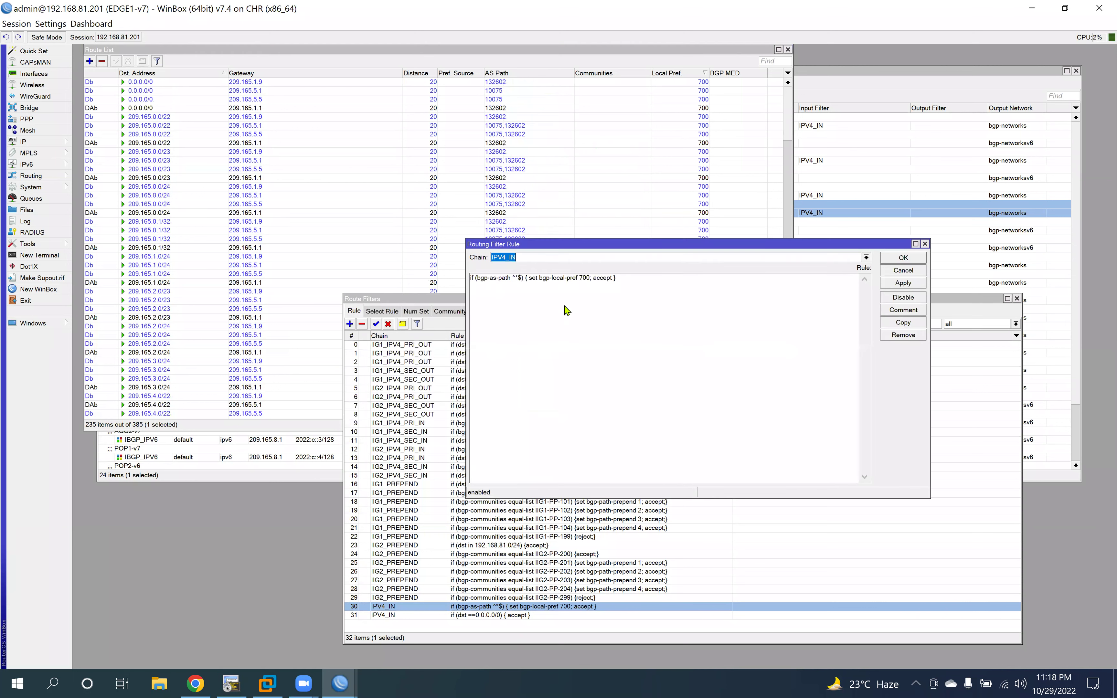
click(515, 277)
text(1007)
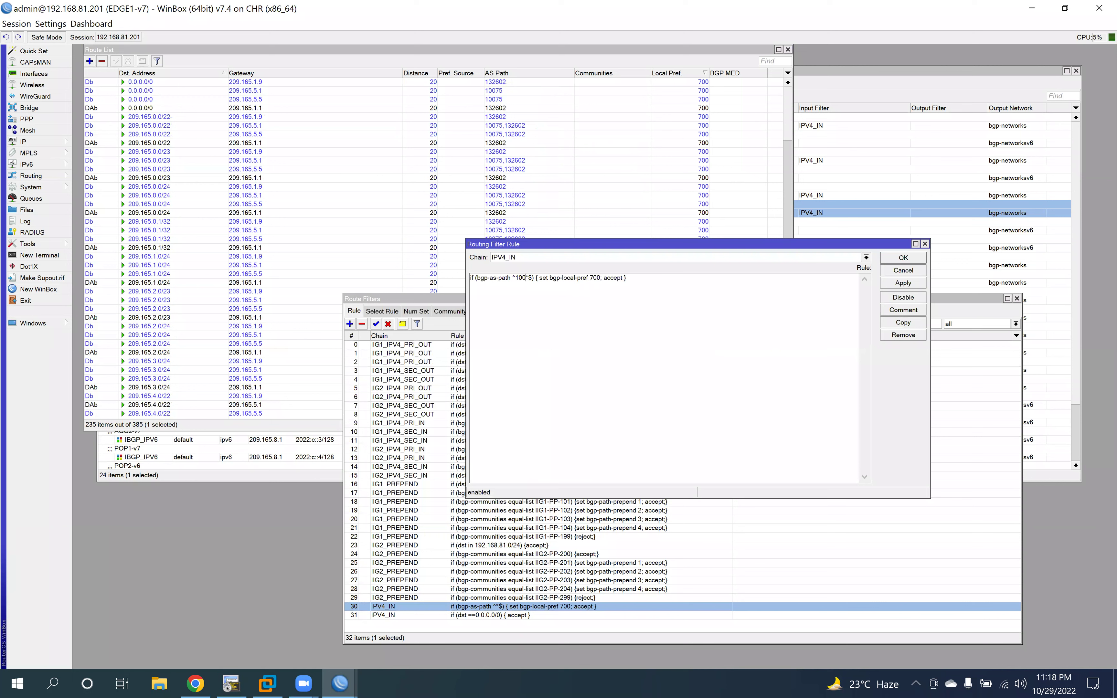
text(5)
click(882, 286)
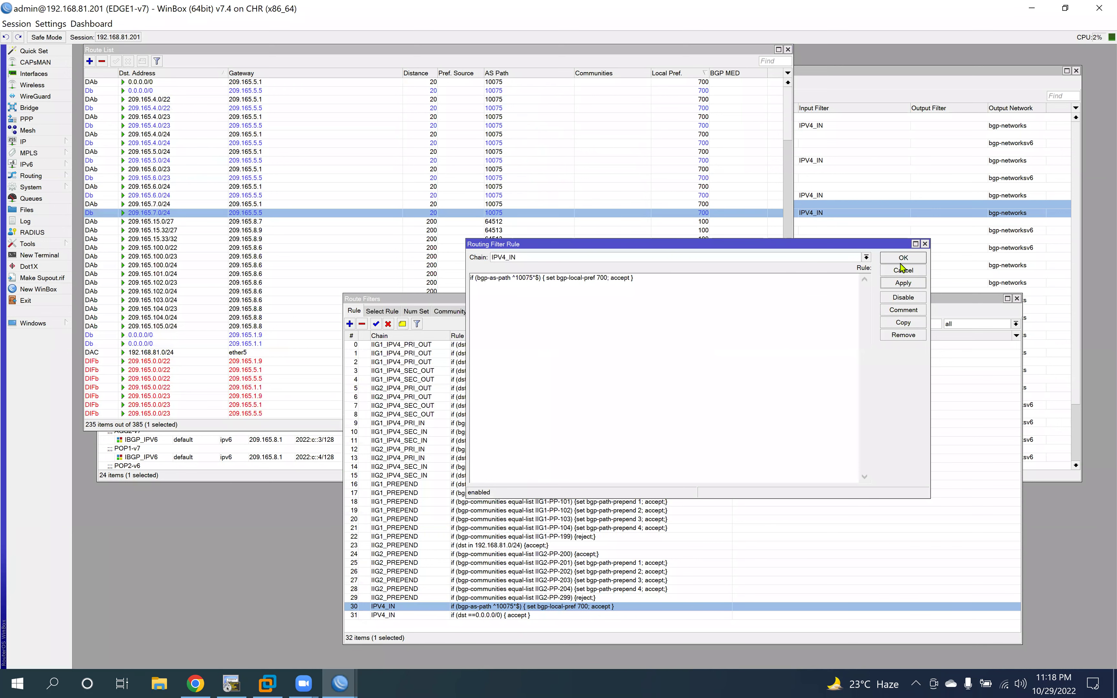
click(884, 257)
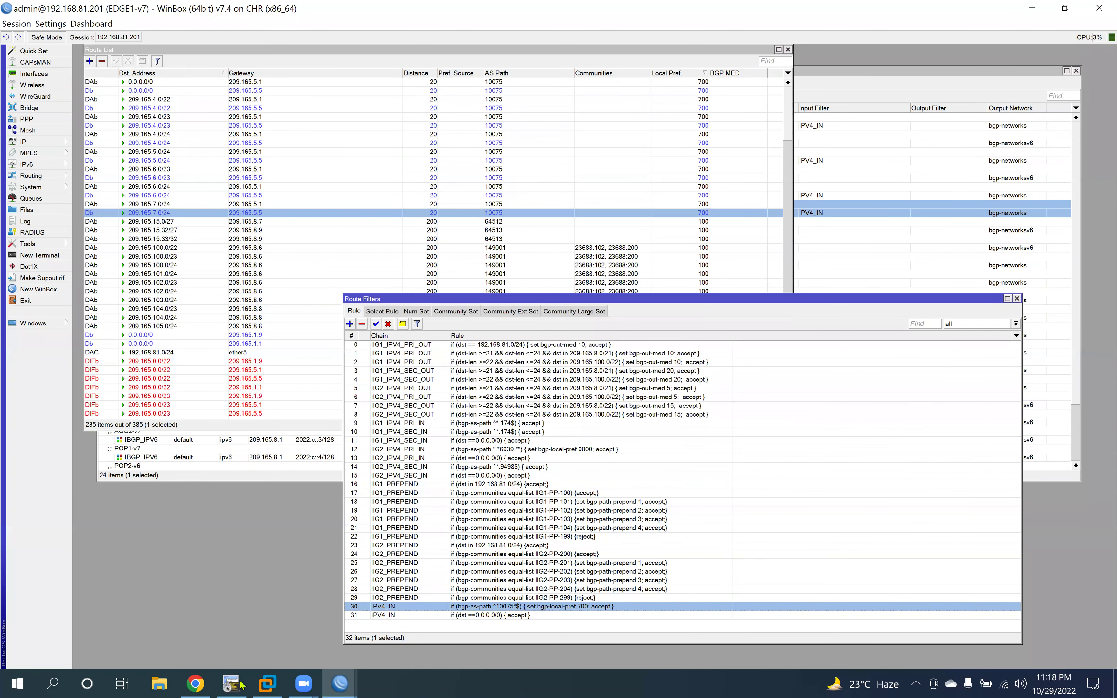
Step: Return to the documentation in Chrome and examine the + operator's explanation, its matching paths and the non-matching 12345 678 example
key(alt+Tab)
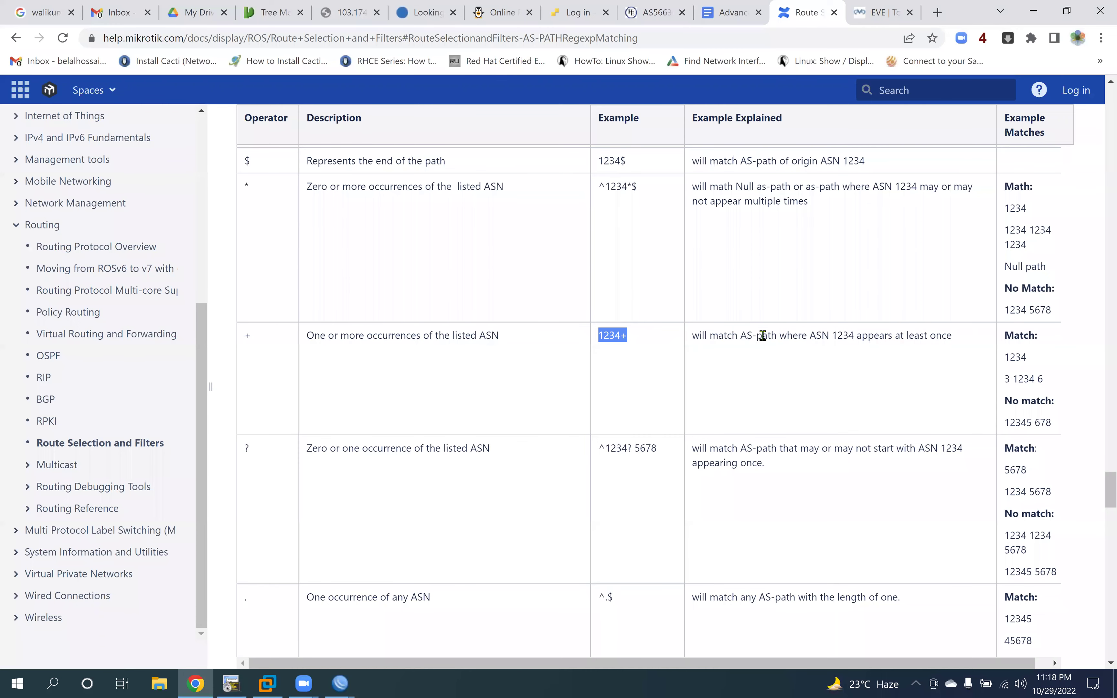
click(829, 338)
drag(949, 337, 650, 346)
triple_click(635, 341)
triple_click(1020, 336)
drag(1027, 358, 1010, 358)
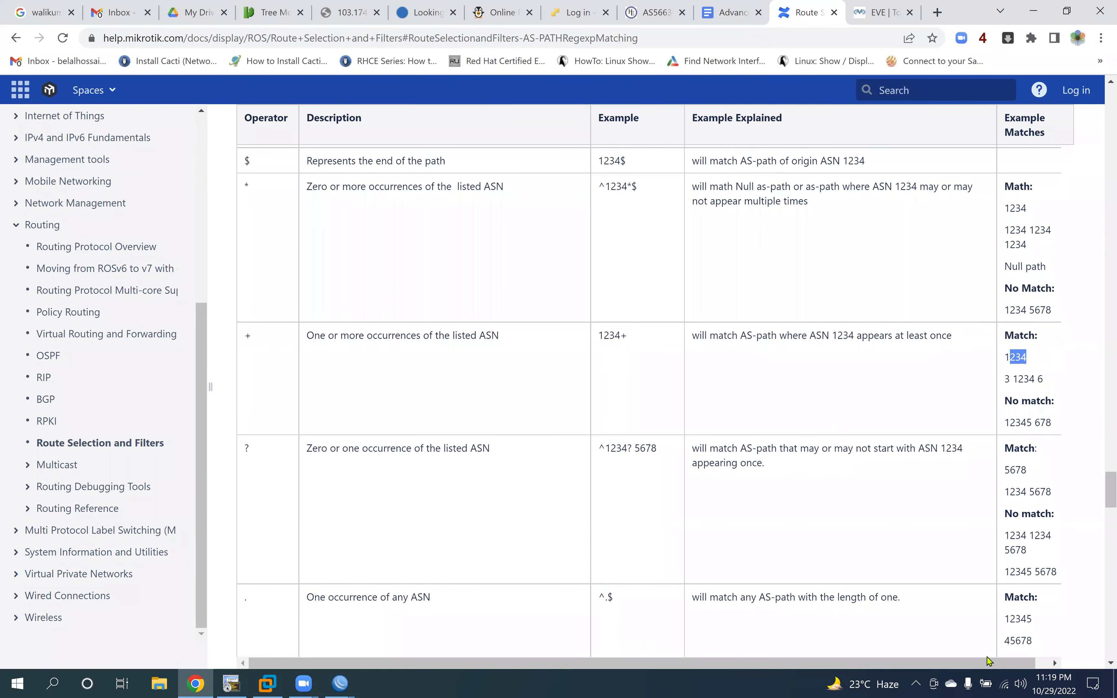
scroll(1020, 516, right, 1)
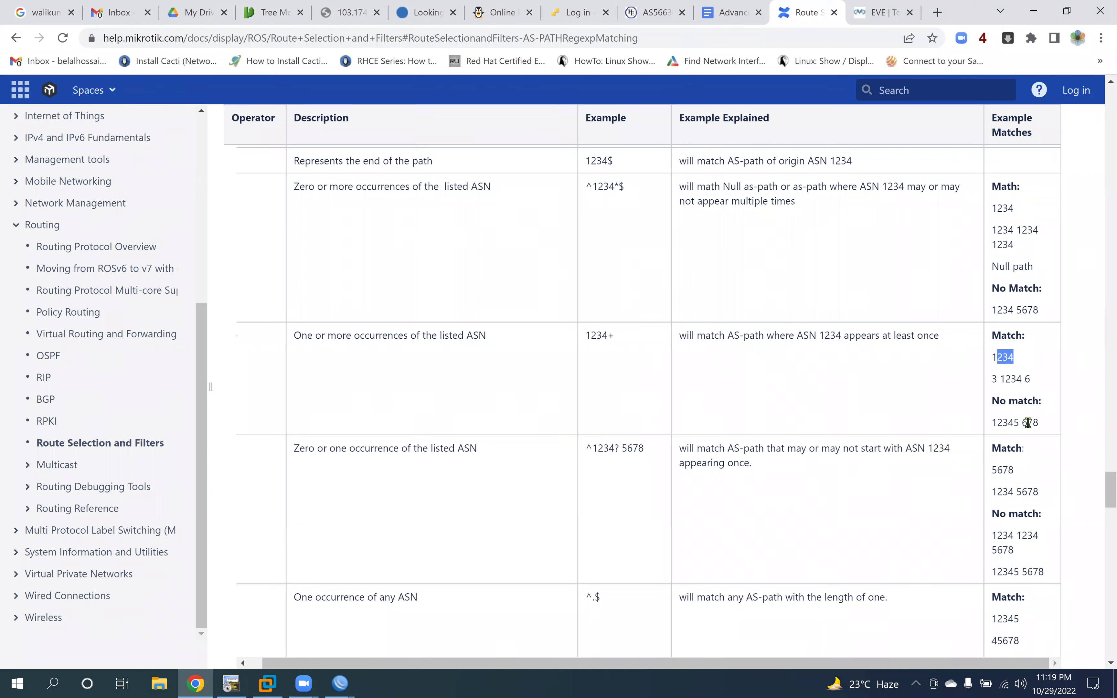
click(1058, 427)
drag(1058, 427, 1021, 422)
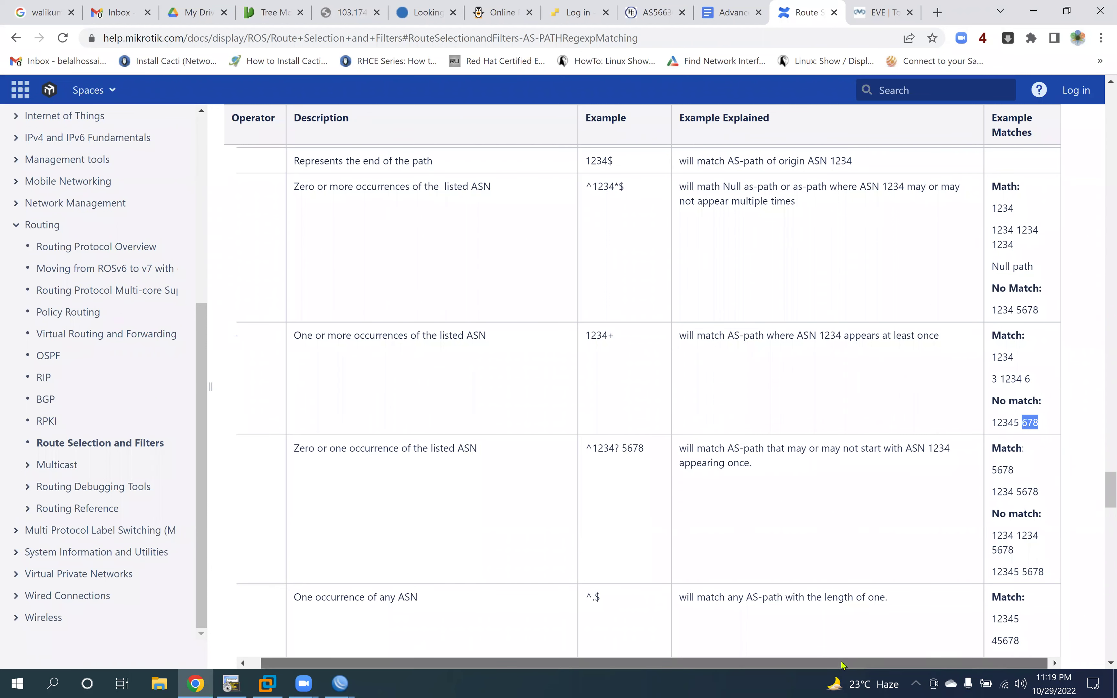
drag(860, 665, 847, 665)
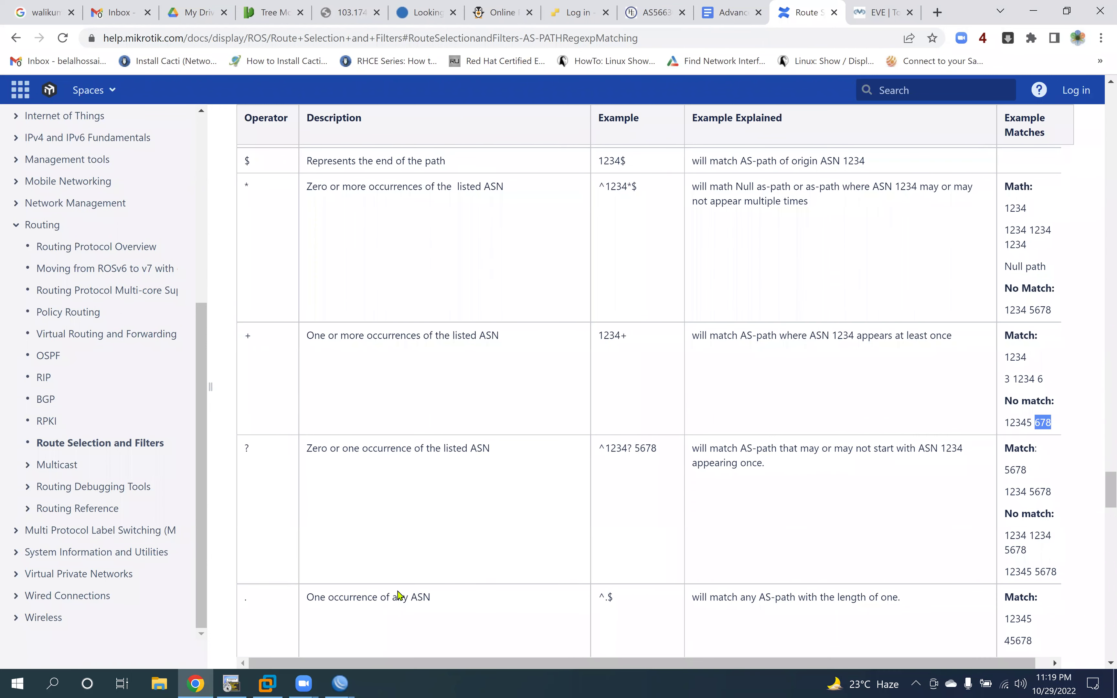
Step: Switch back to the EDGE1-v7 WinBox session, change the IPV4_IN rule's AS-path expression to ^10075+, and apply it
click(337, 684)
click(534, 610)
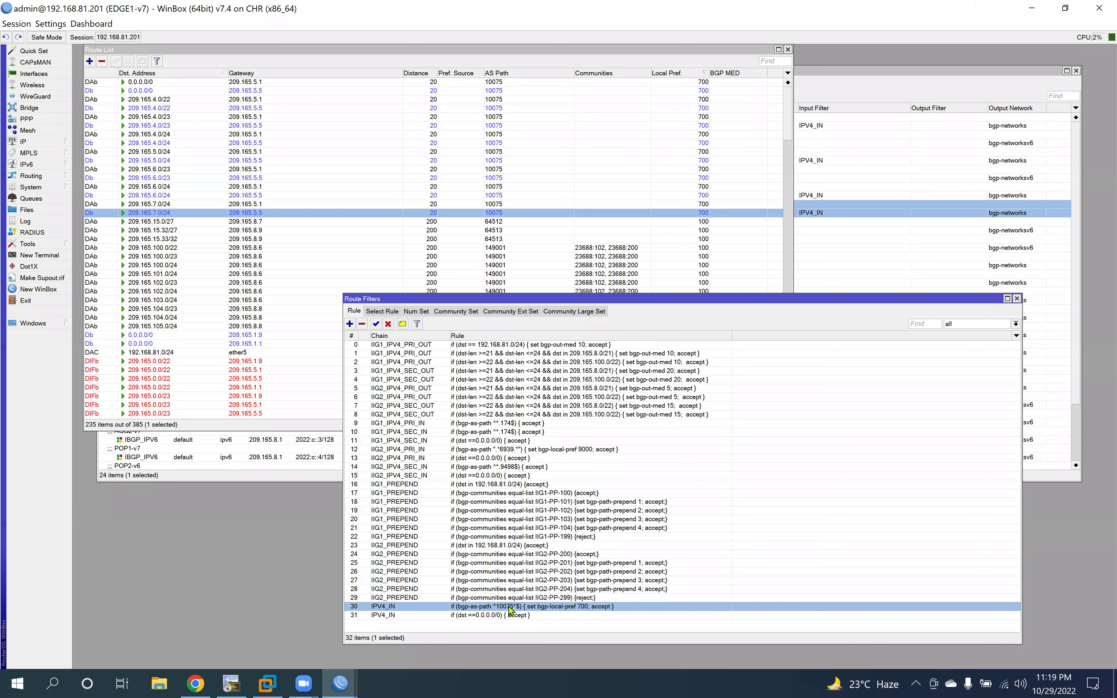
key(Return)
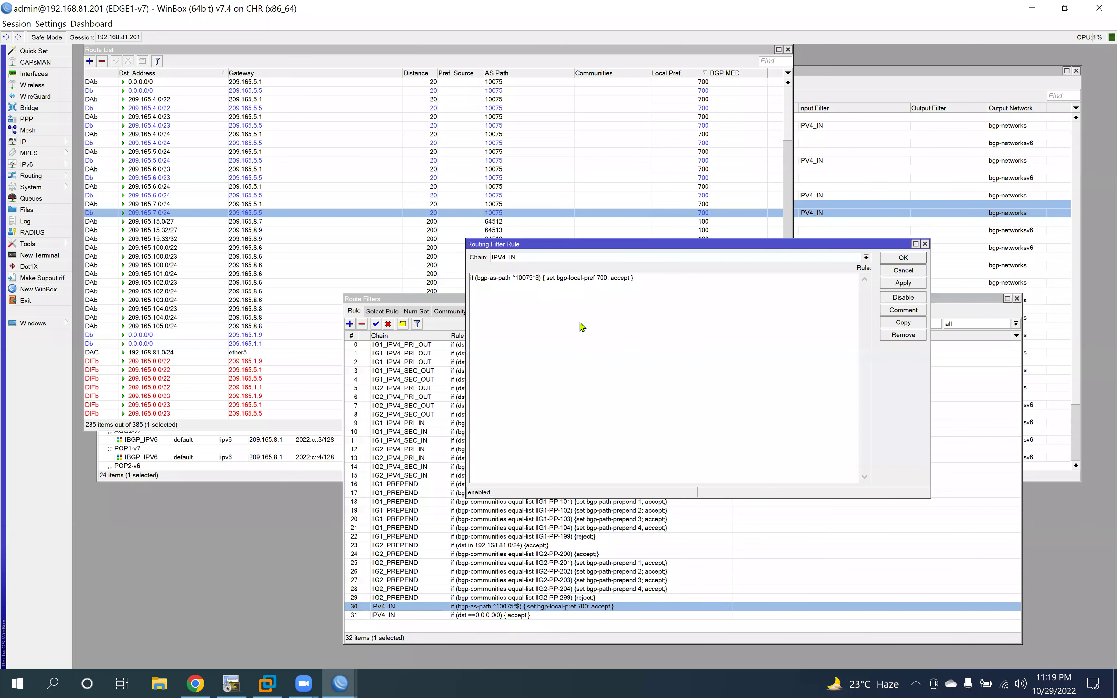
key(BackSpace)
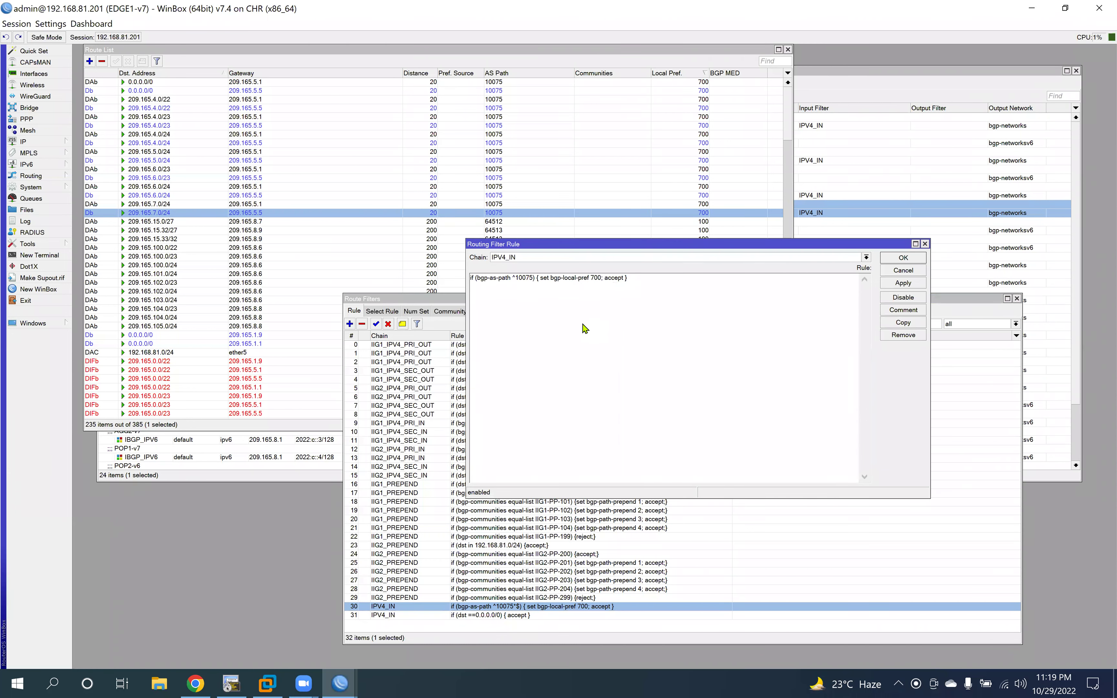
text(+)
click(908, 283)
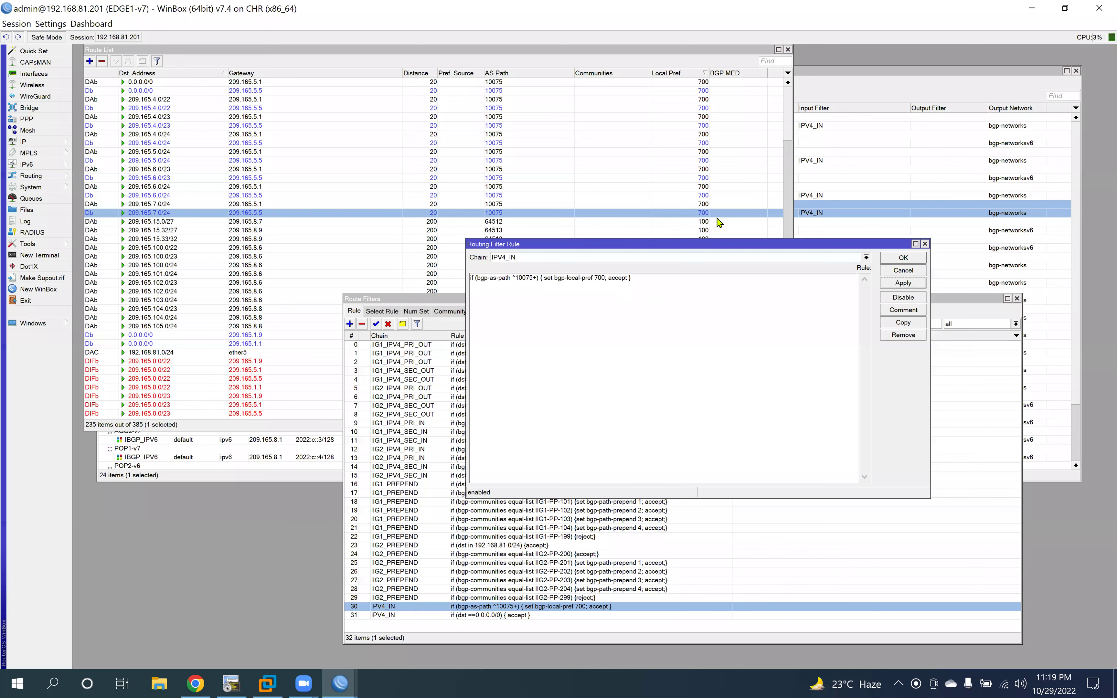
key(Escape)
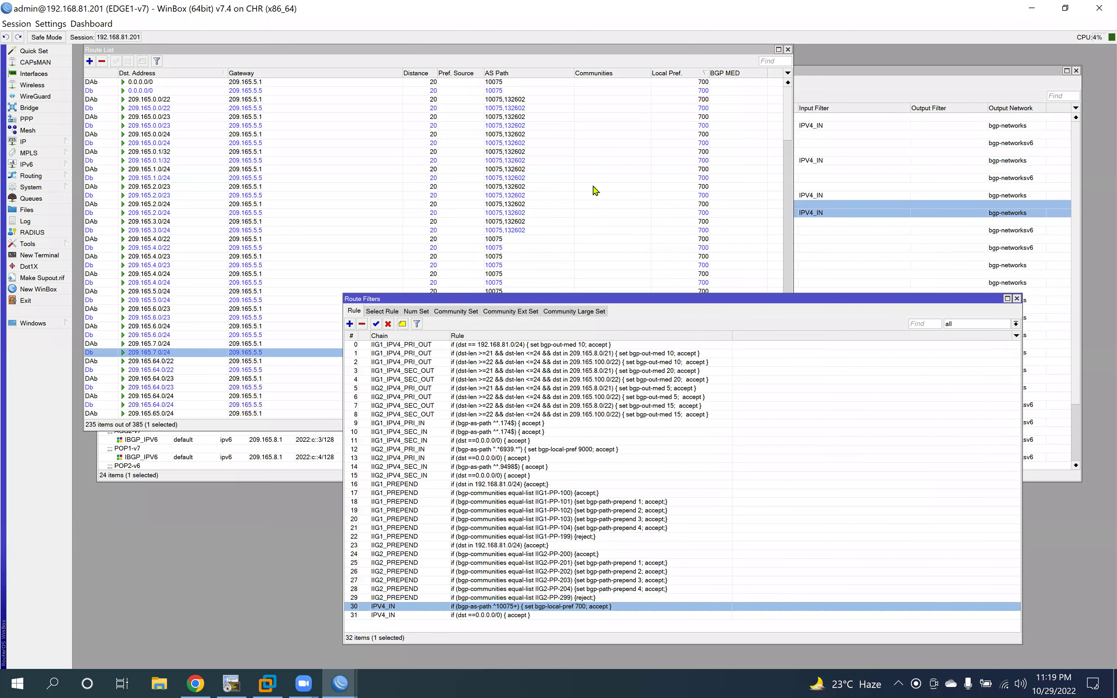
Step: Look through the route list and examine the AS paths and local preference of the routes matched by ^10075+
click(619, 231)
scroll(617, 236, down, 5)
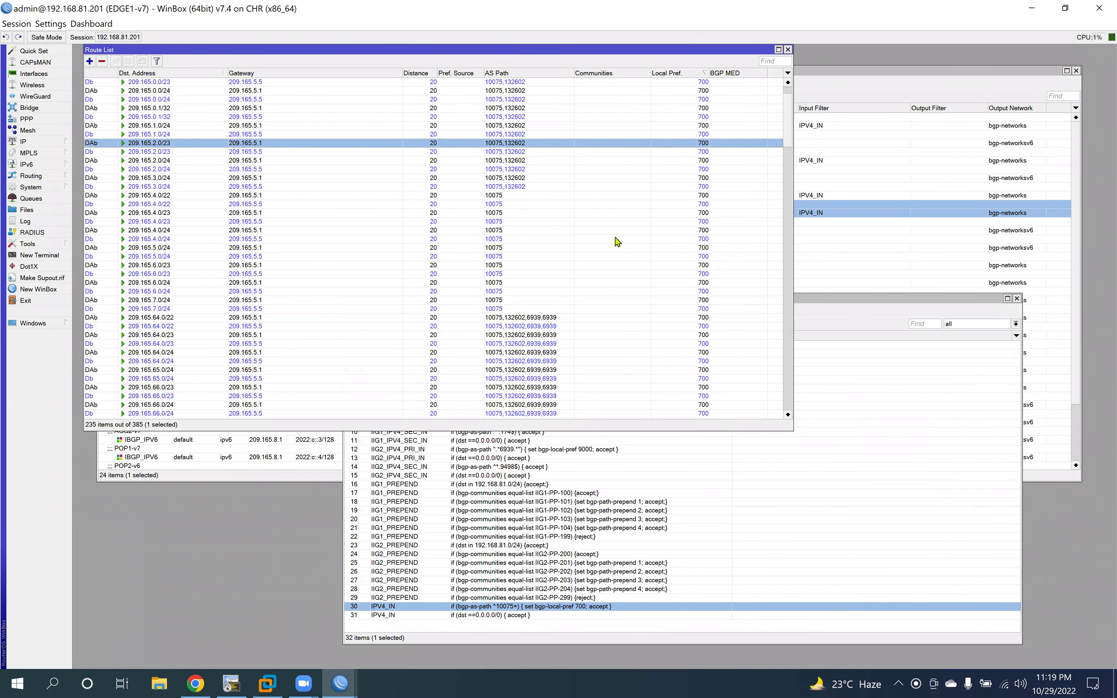
scroll(617, 243, down, 7)
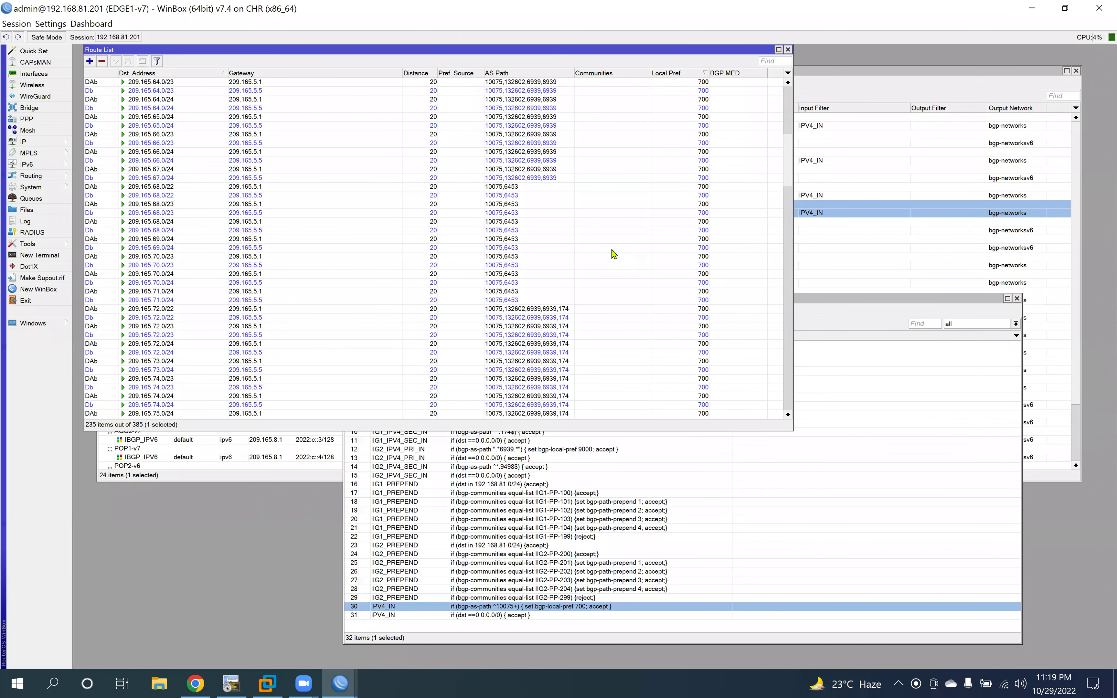
scroll(612, 254, down, 10)
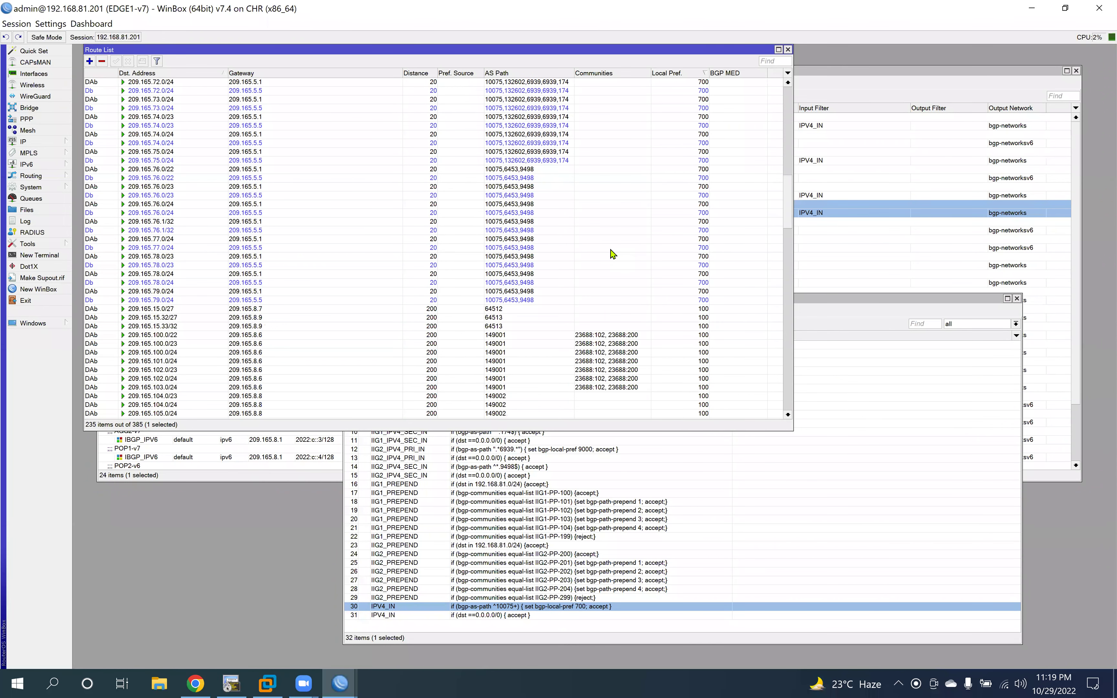
scroll(535, 331, up, 1)
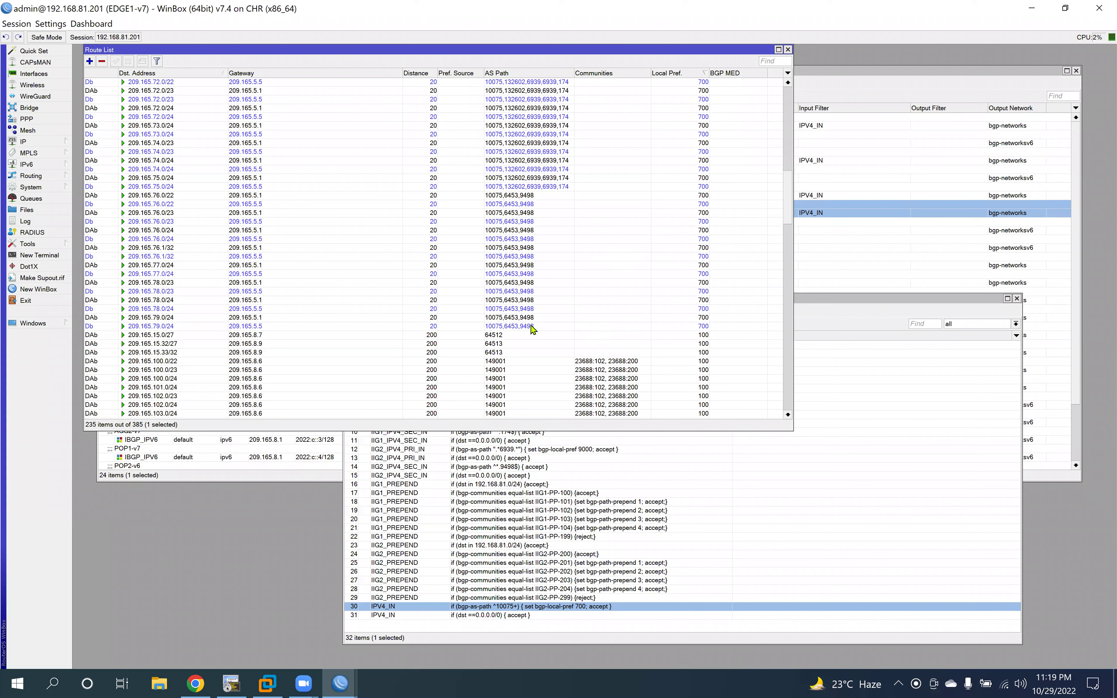
click(721, 326)
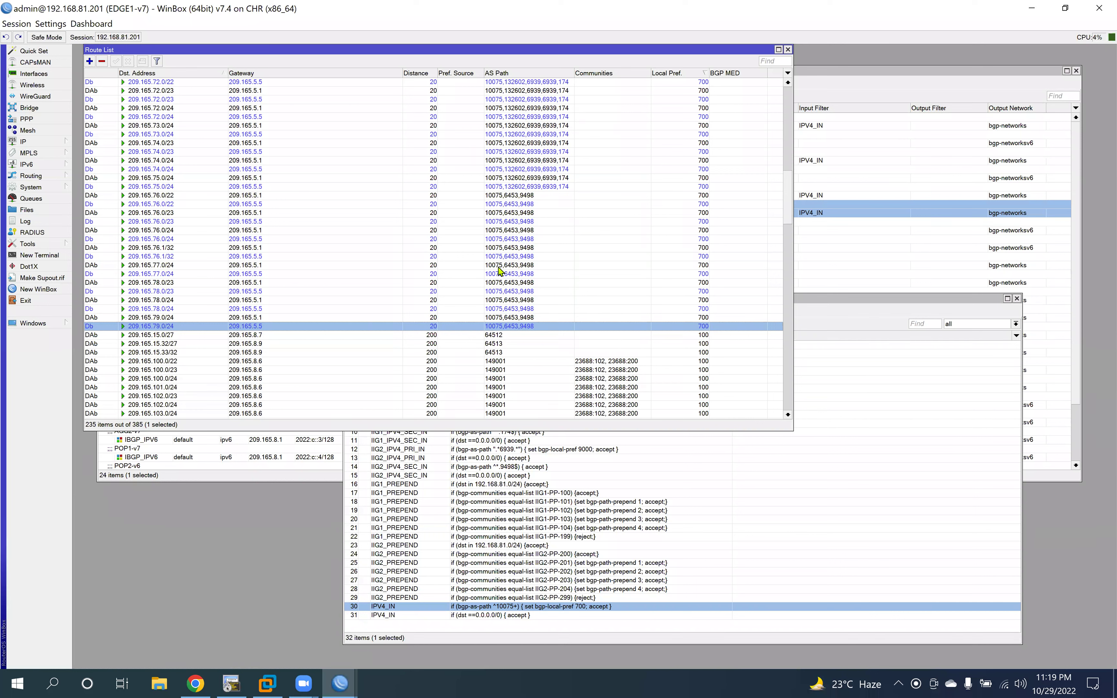
scroll(491, 223, up, 4)
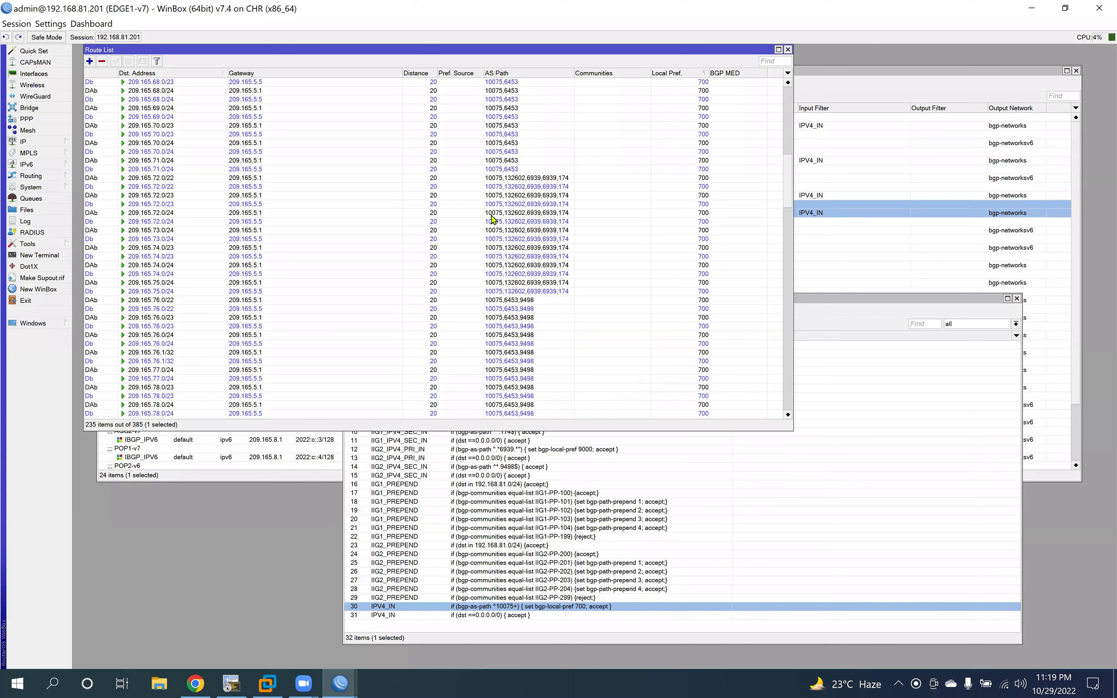
scroll(490, 219, up, 3)
scroll(492, 218, up, 5)
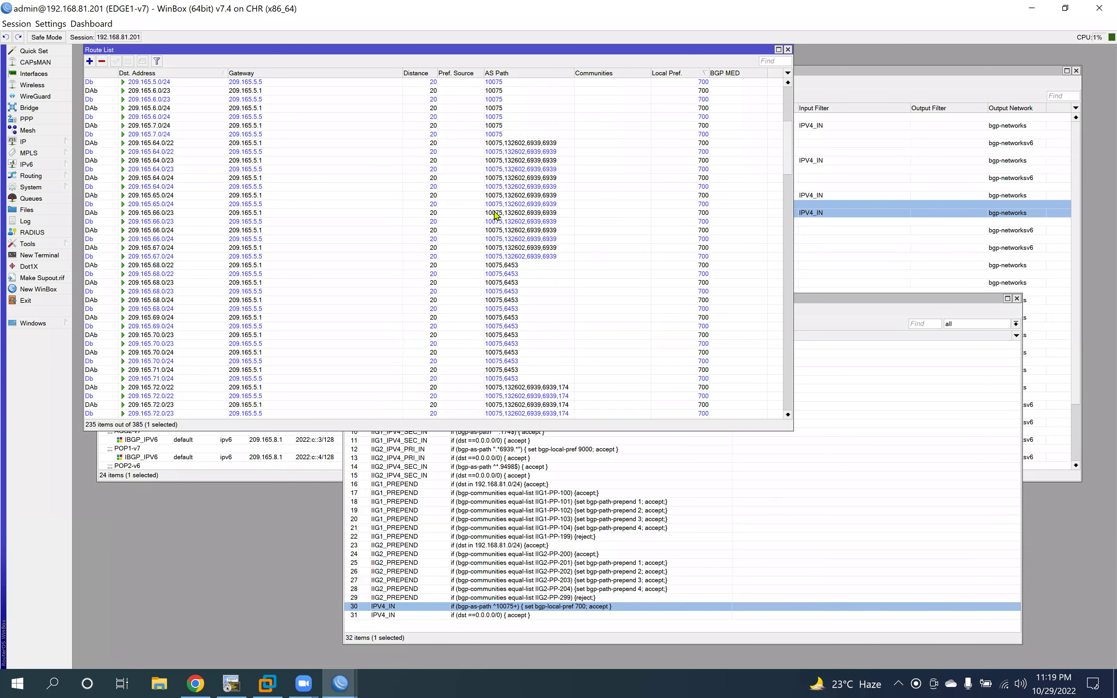
scroll(494, 213, up, 3)
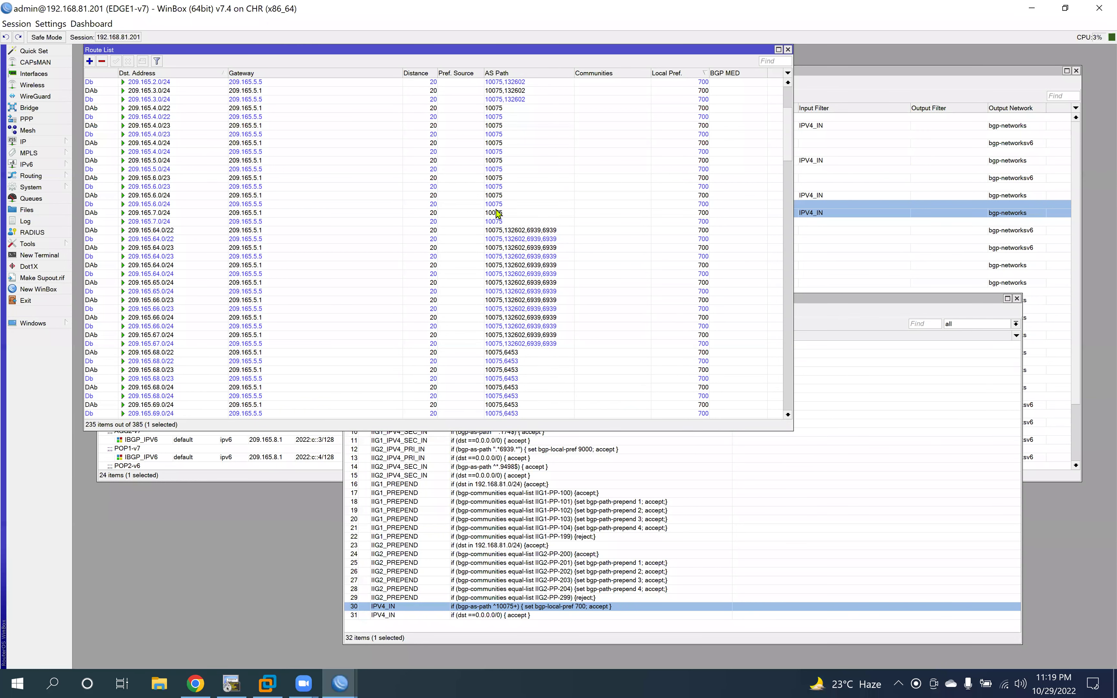
scroll(496, 214, up, 5)
scroll(503, 226, down, 4)
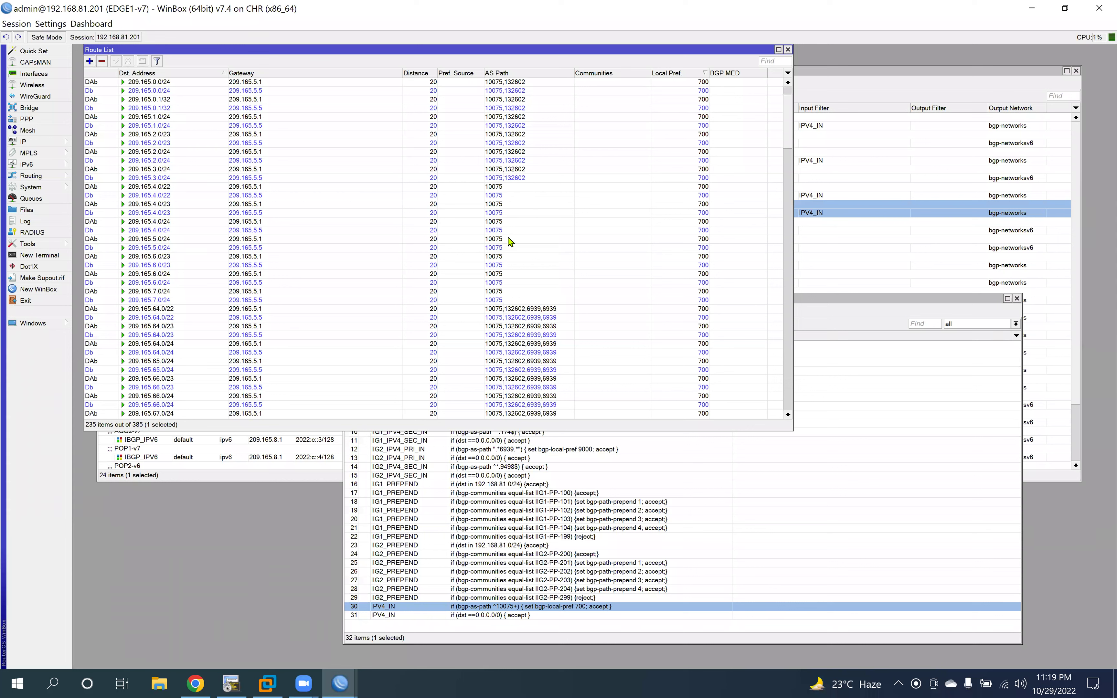
Step: Set the AS-path expression in the IPV4_IN local-preference rule to ^10075* and apply the change
scroll(508, 619, down, 2)
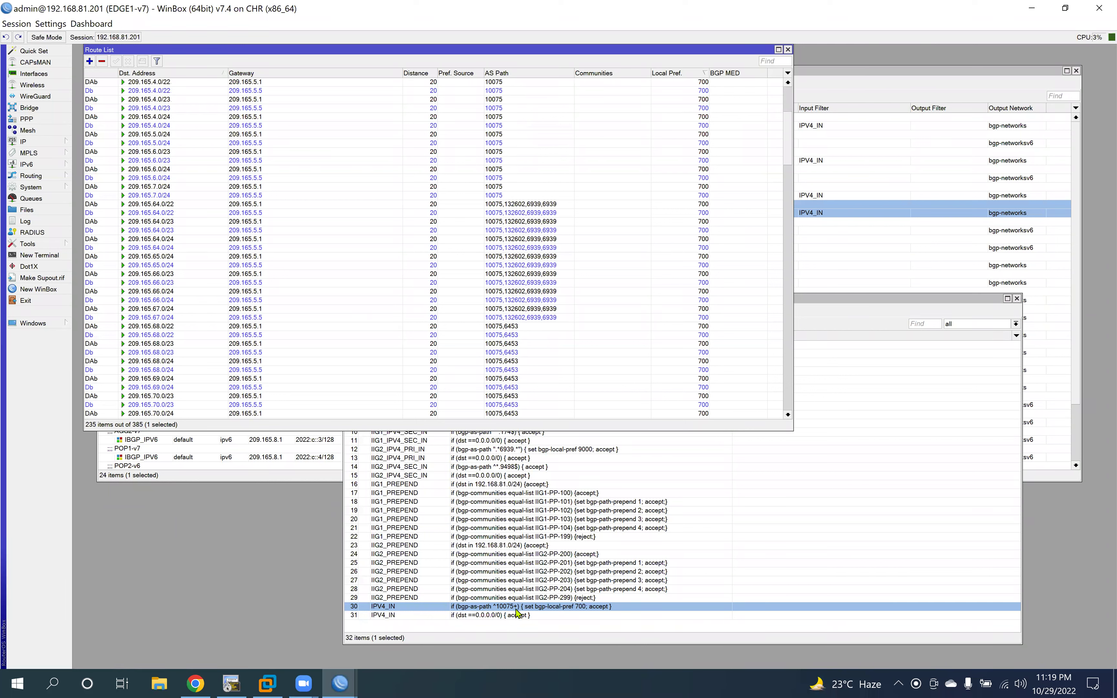
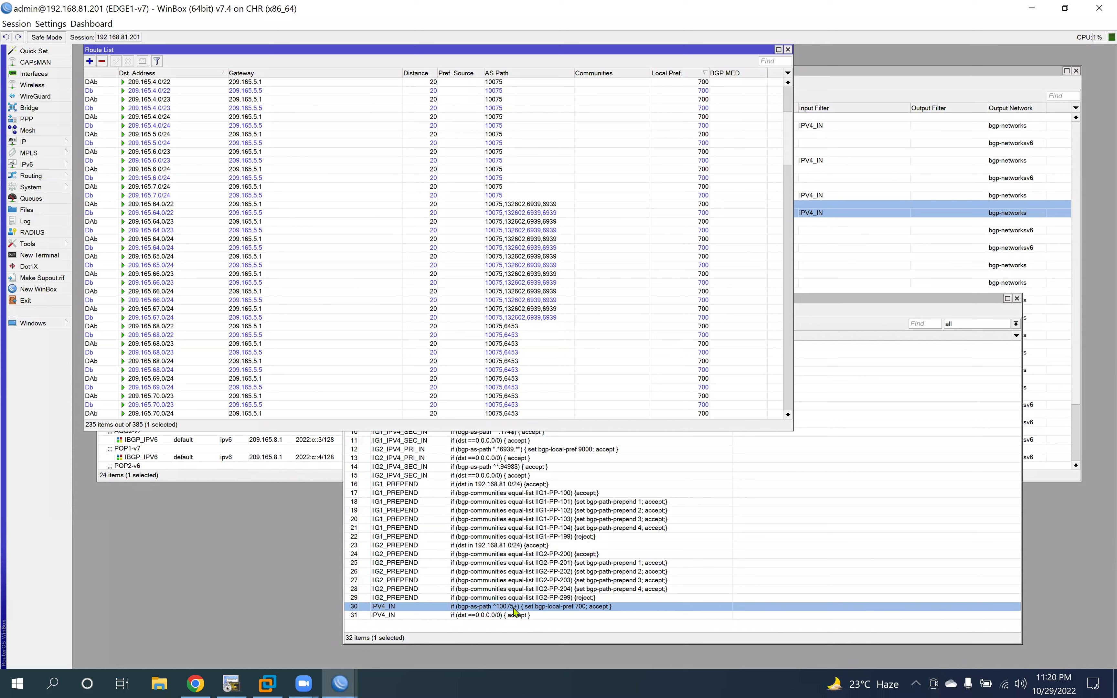
double_click(514, 606)
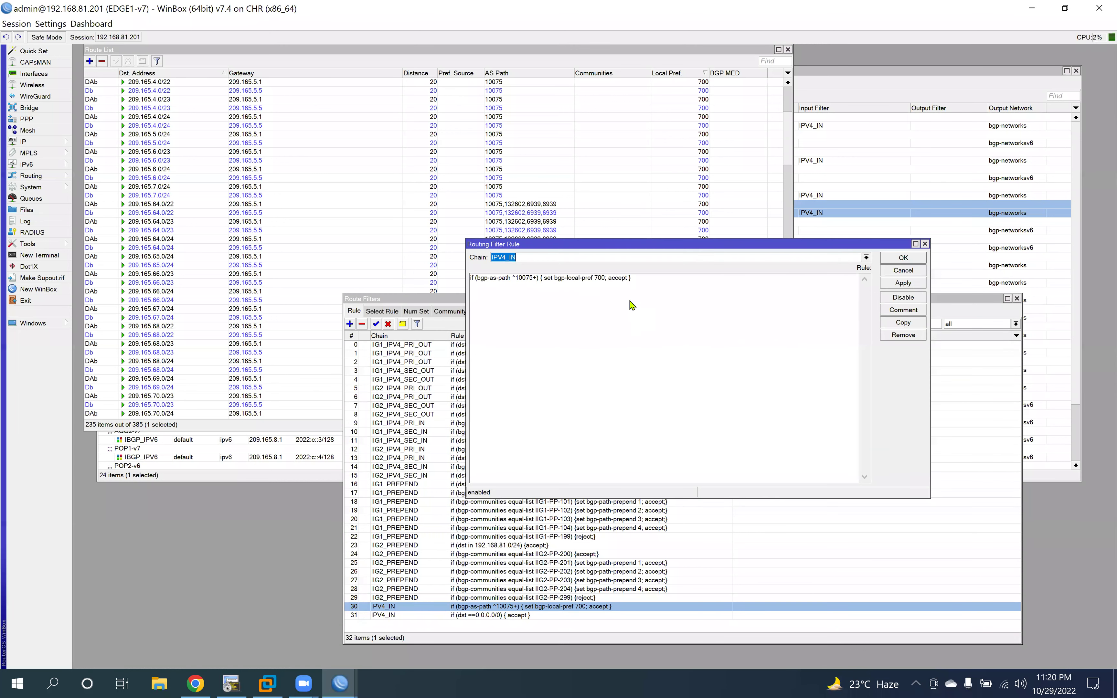
click(572, 332)
key(BackSpace)
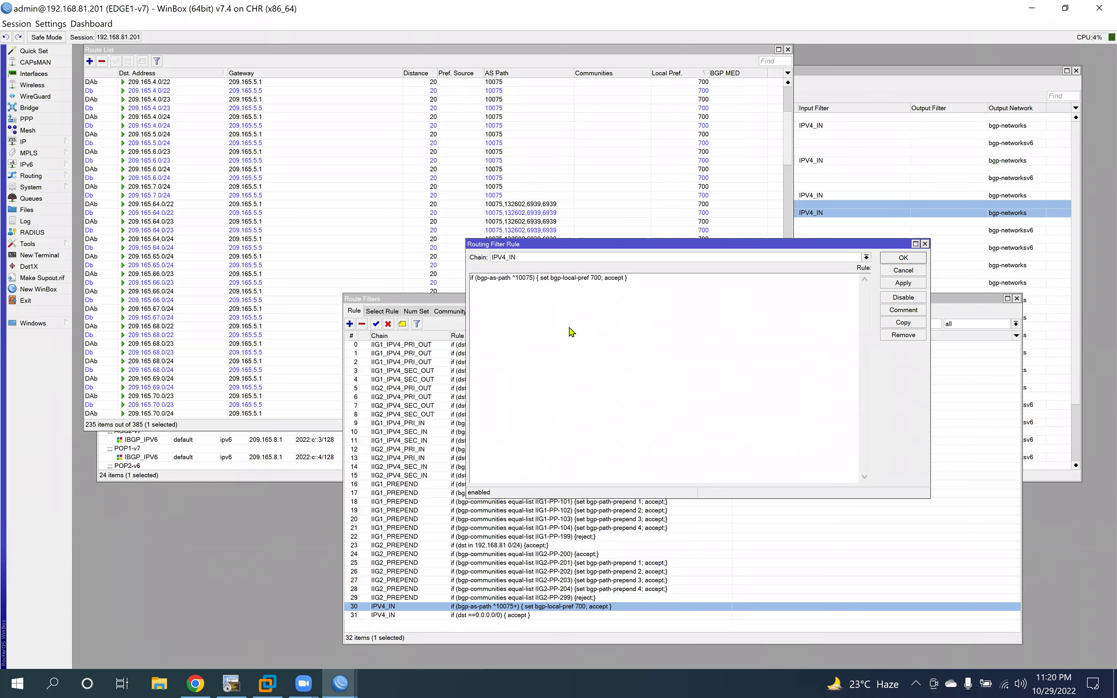
text(*)
click(915, 284)
key(Escape)
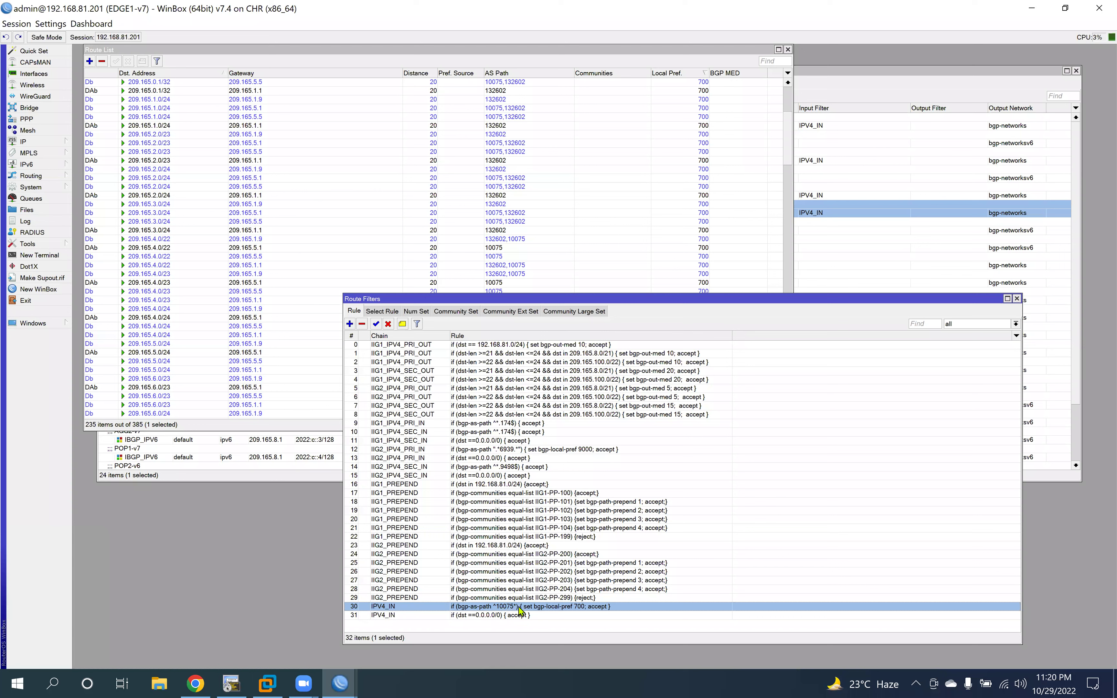
Step: Look through the route list and examine the AS paths and local preference of the routes under ^10075*
click(555, 257)
scroll(554, 260, down, 5)
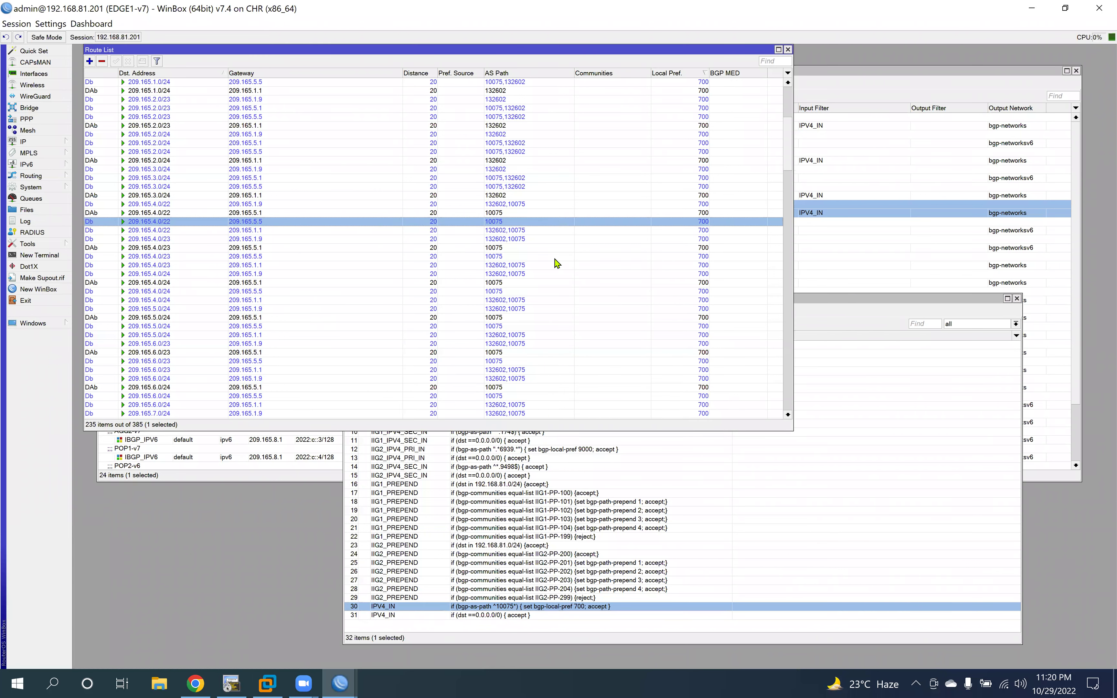
scroll(554, 266, down, 4)
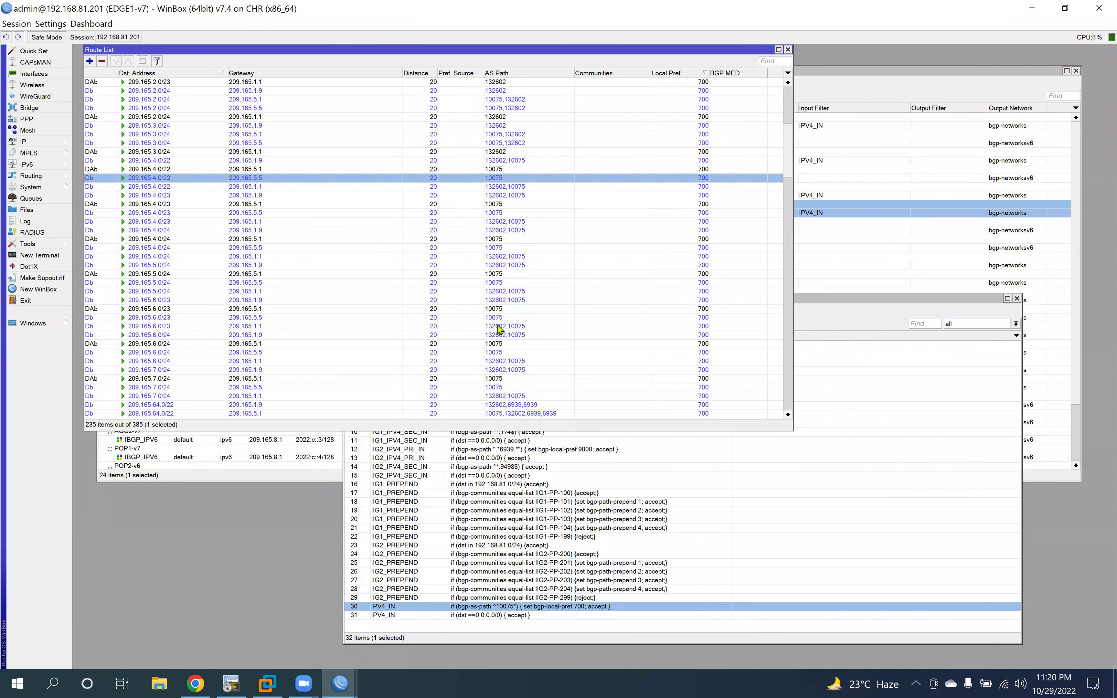
scroll(507, 229, up, 2)
scroll(519, 227, up, 10)
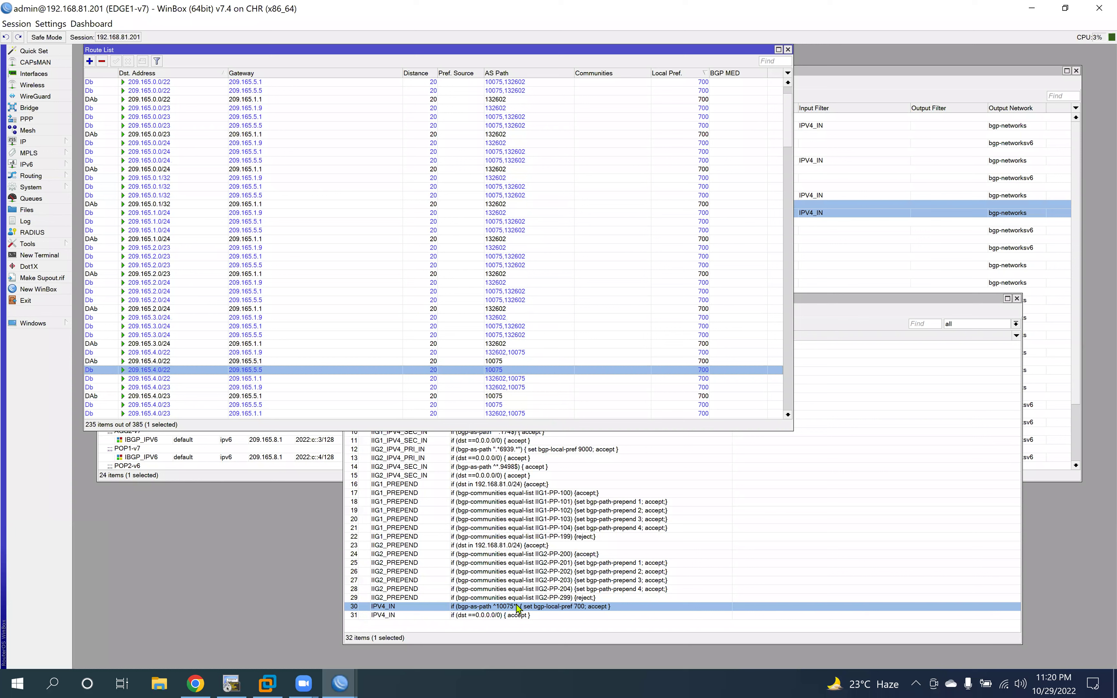
Step: Add the $ end anchor to the IPV4_IN rule's AS-path expression so it reads ^10075*$, and save the rule
double_click(518, 608)
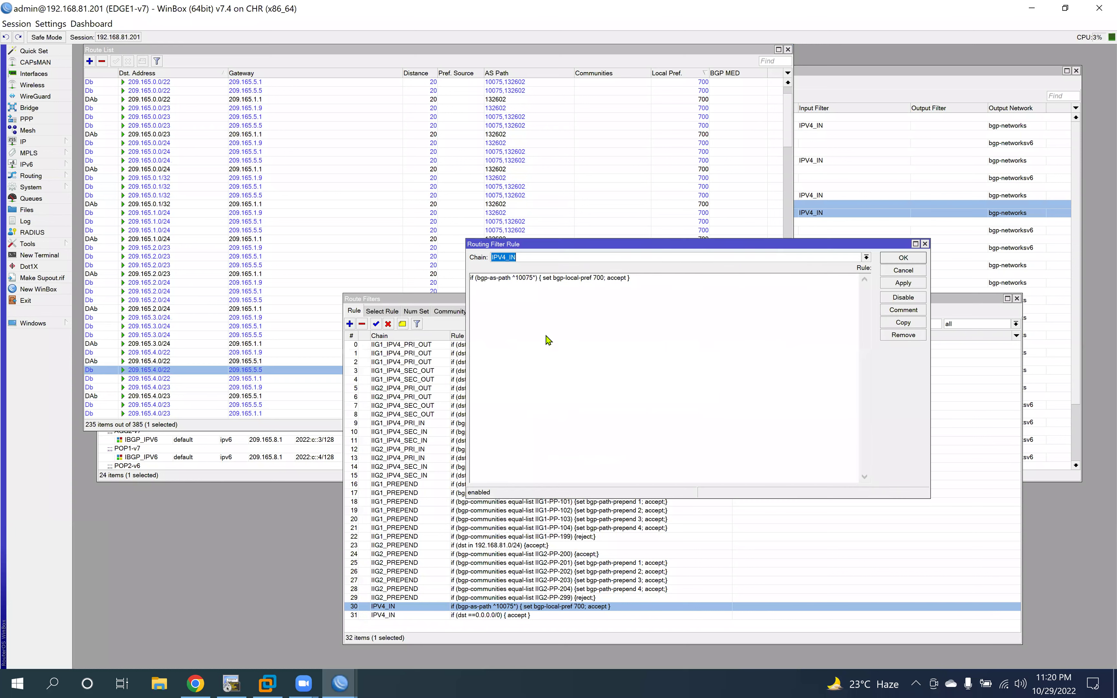
click(534, 277)
text($)
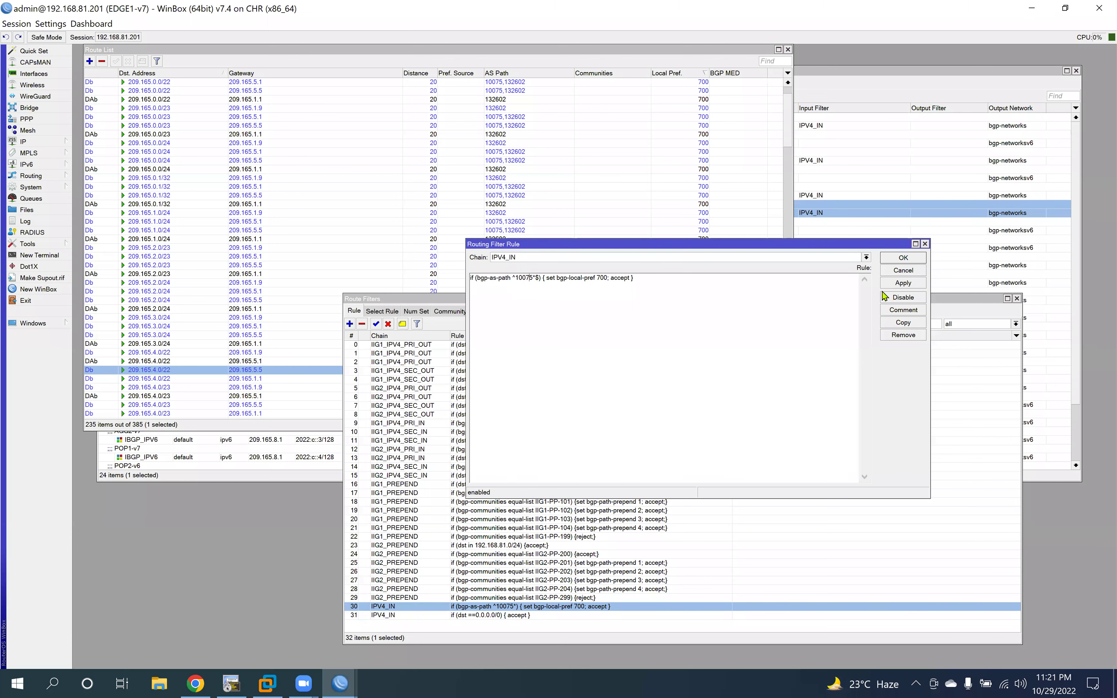
click(911, 283)
click(911, 261)
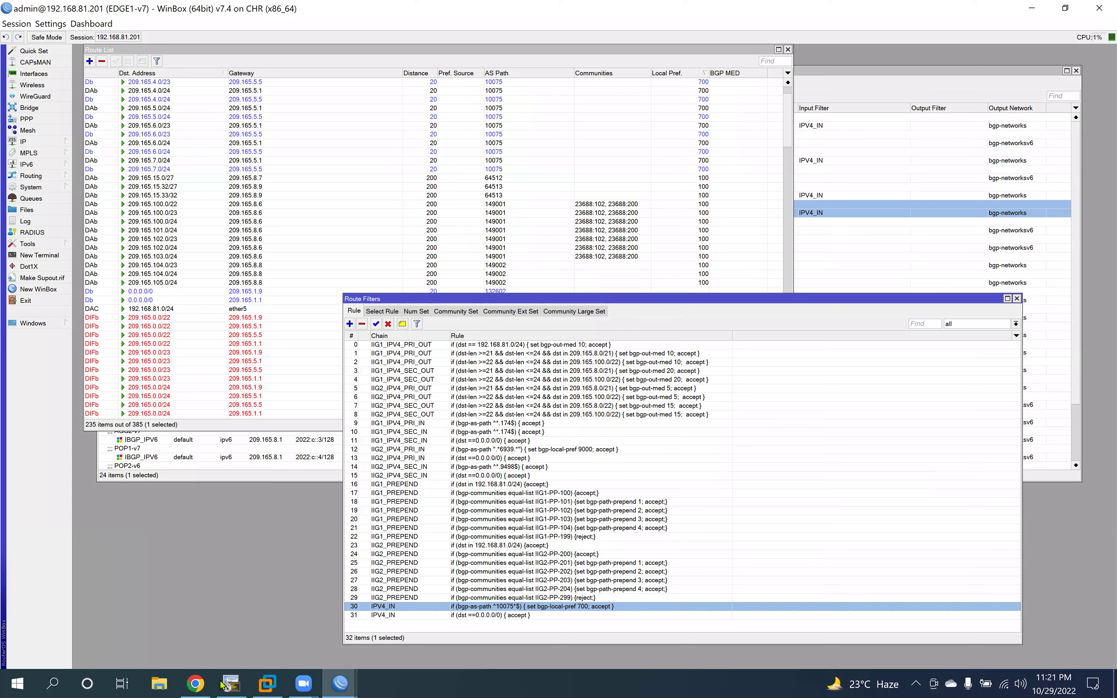
Step: Switch to the MikroTik documentation in Chrome and review the + operator's 1234+ example
click(200, 684)
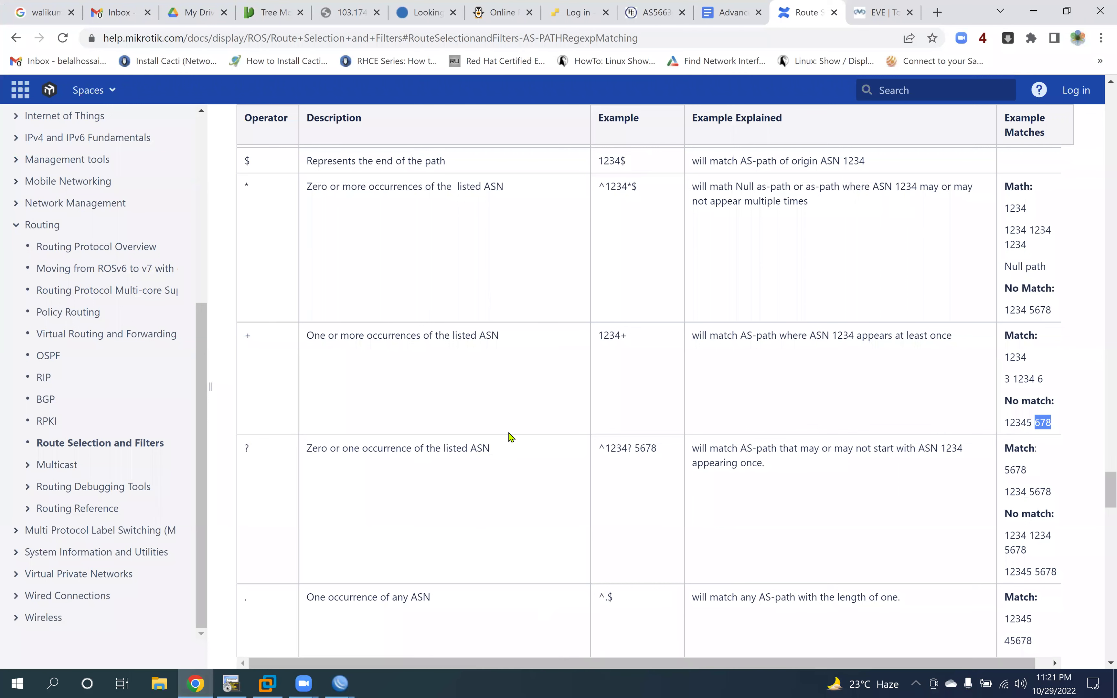
scroll(526, 423, down, 1)
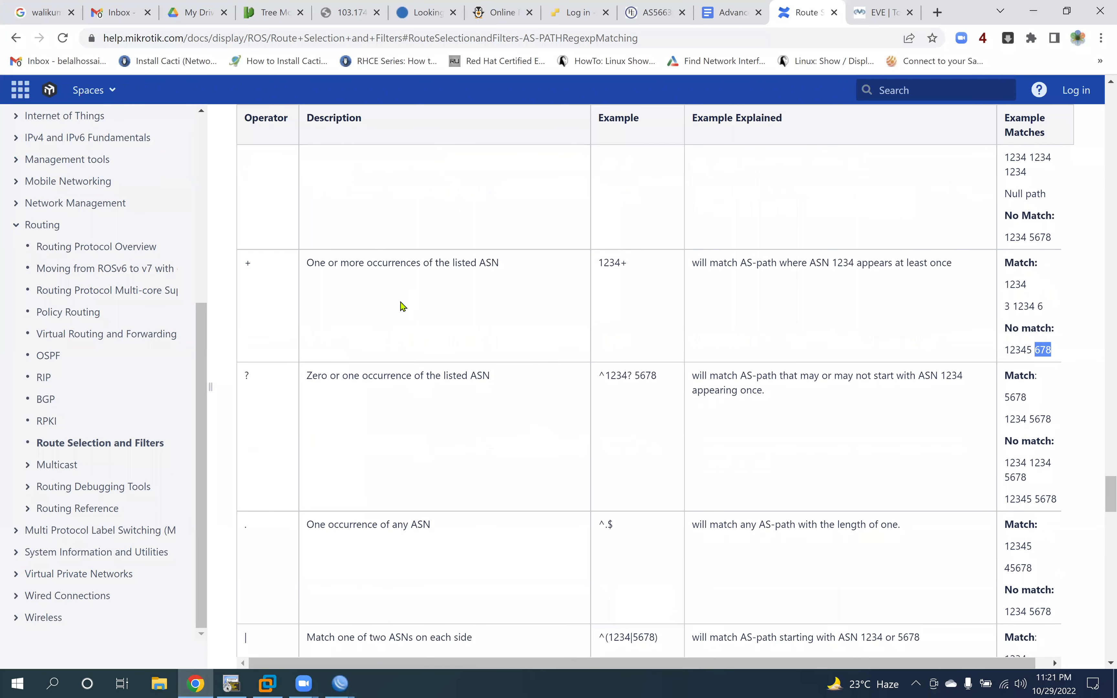
mouse_move(620, 263)
mouse_down()
mouse_move(602, 263)
mouse_move(621, 264)
mouse_up()
click(624, 266)
drag(628, 265, 594, 268)
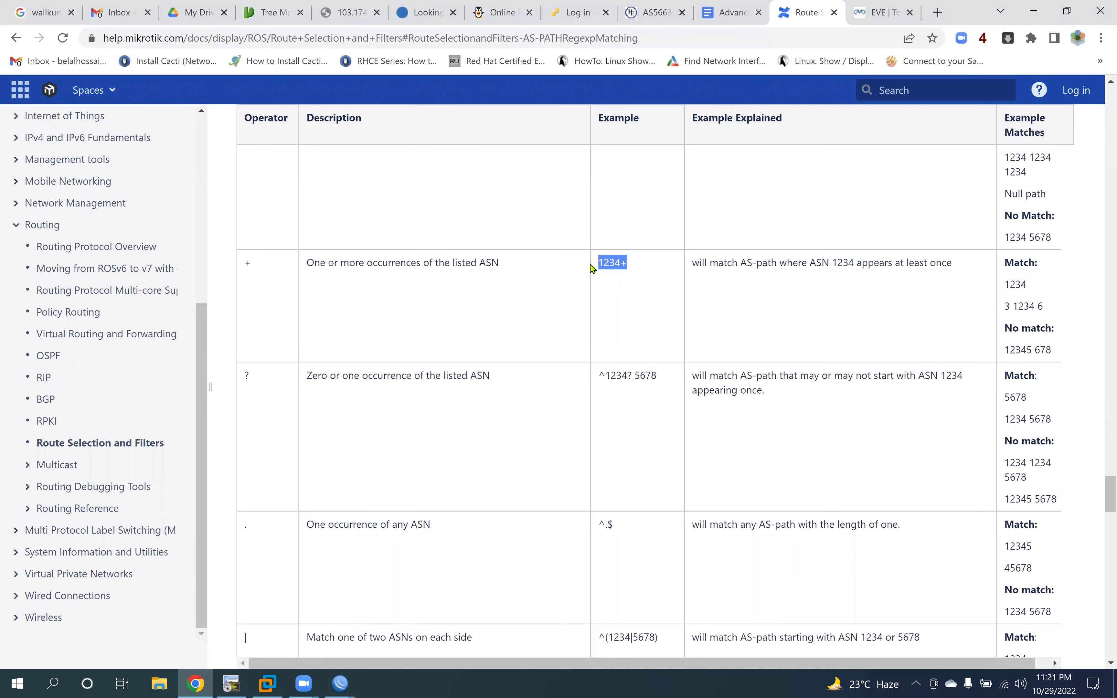
scroll(498, 344, down, 1)
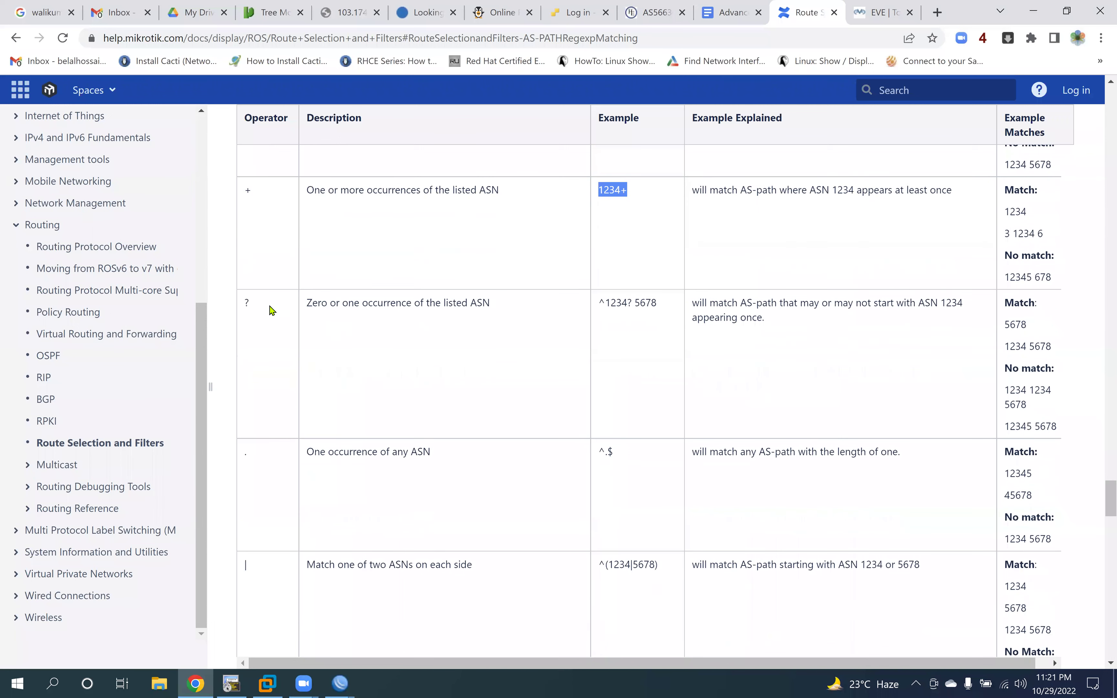
Step: Examine the ? operator's description, its ^1234? 5678 example and the accompanying explanation in the documentation table
double_click(246, 303)
drag(494, 305, 314, 302)
double_click(246, 303)
drag(602, 303, 630, 303)
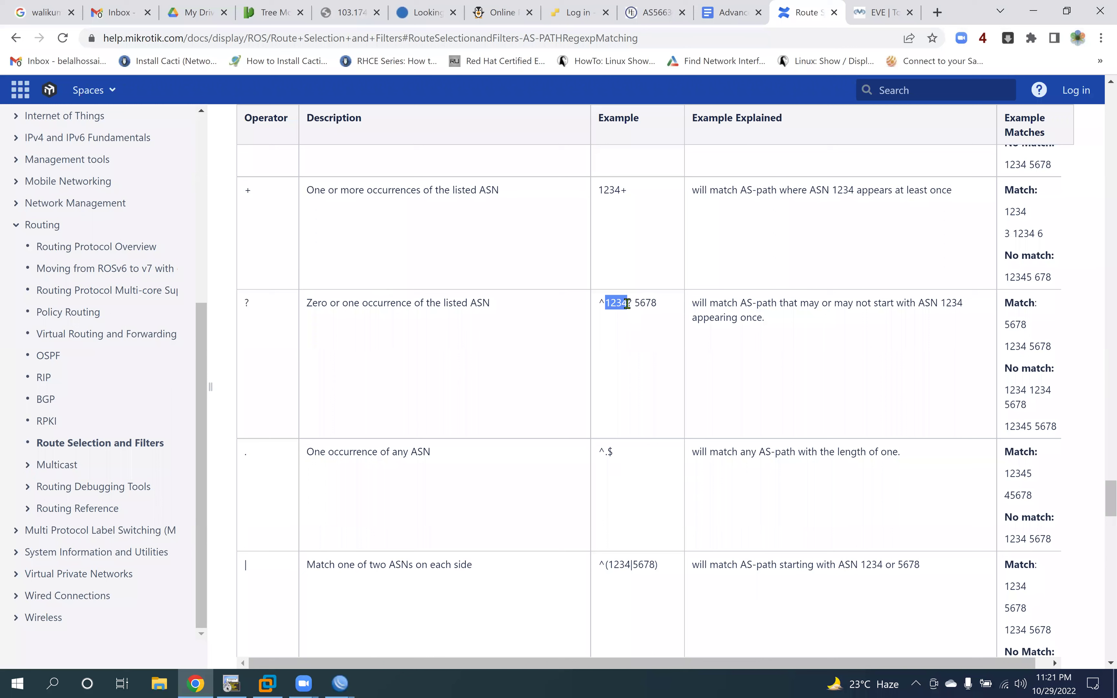
click(630, 302)
double_click(629, 302)
drag(635, 302, 659, 308)
drag(632, 304, 628, 304)
click(628, 303)
triple_click(711, 308)
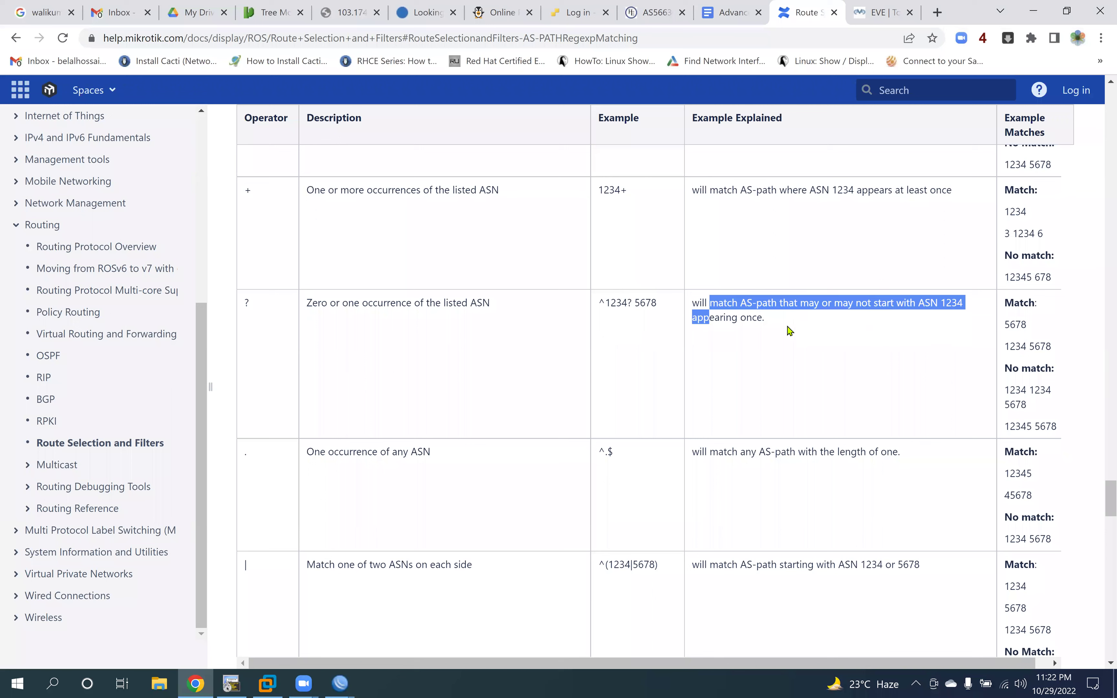
Step: Compare the parts of the ^1234? 5678 example with its matching paths 5678 and 1234 5678
double_click(627, 302)
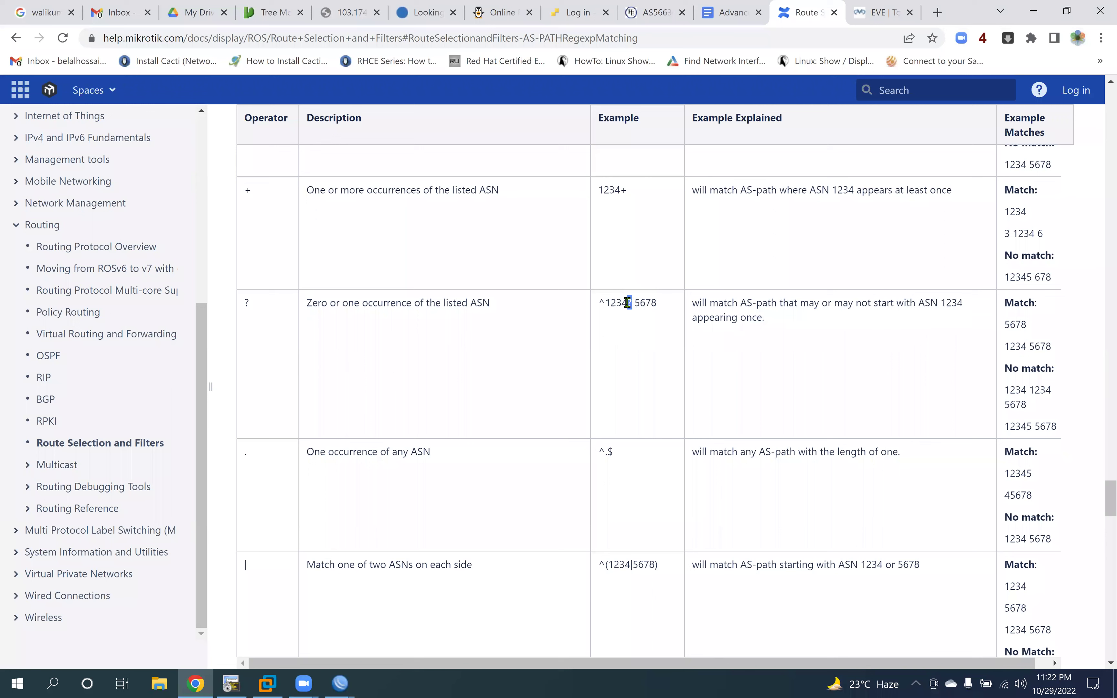
double_click(607, 302)
click(640, 303)
double_click(642, 303)
click(1028, 347)
double_click(1047, 347)
drag(1027, 347, 990, 330)
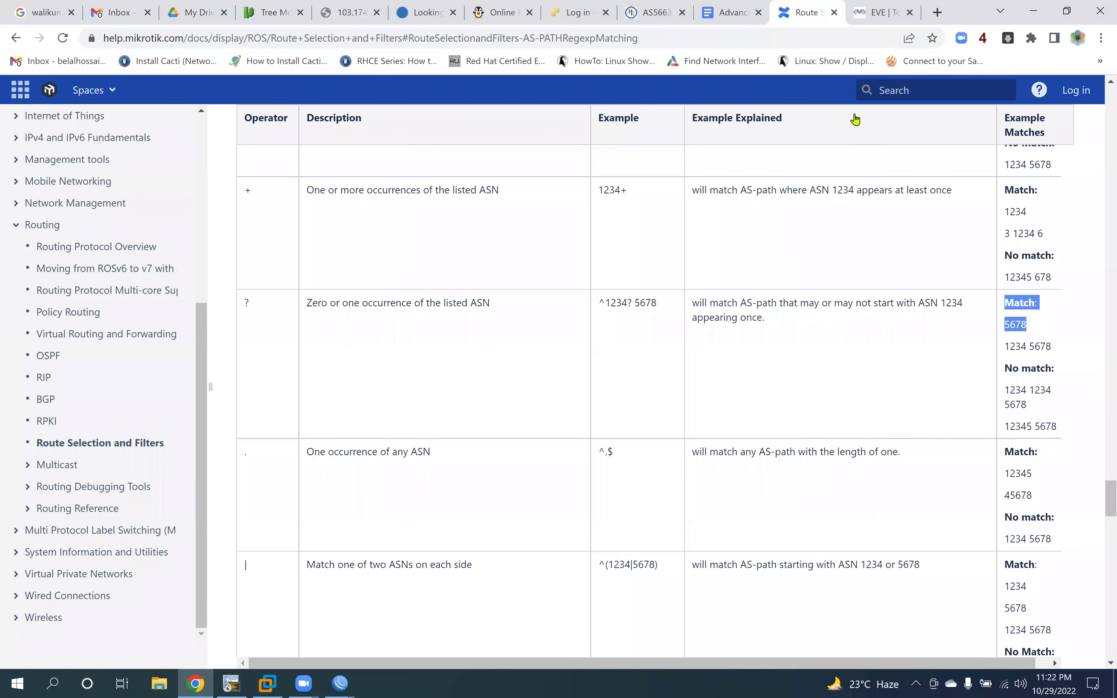
Step: Open the EVE topology and examine the TATA-v6 (ASN 6453) and BHARTI-v7 (ASN 9498) routers beyond IIG2-v6
click(877, 12)
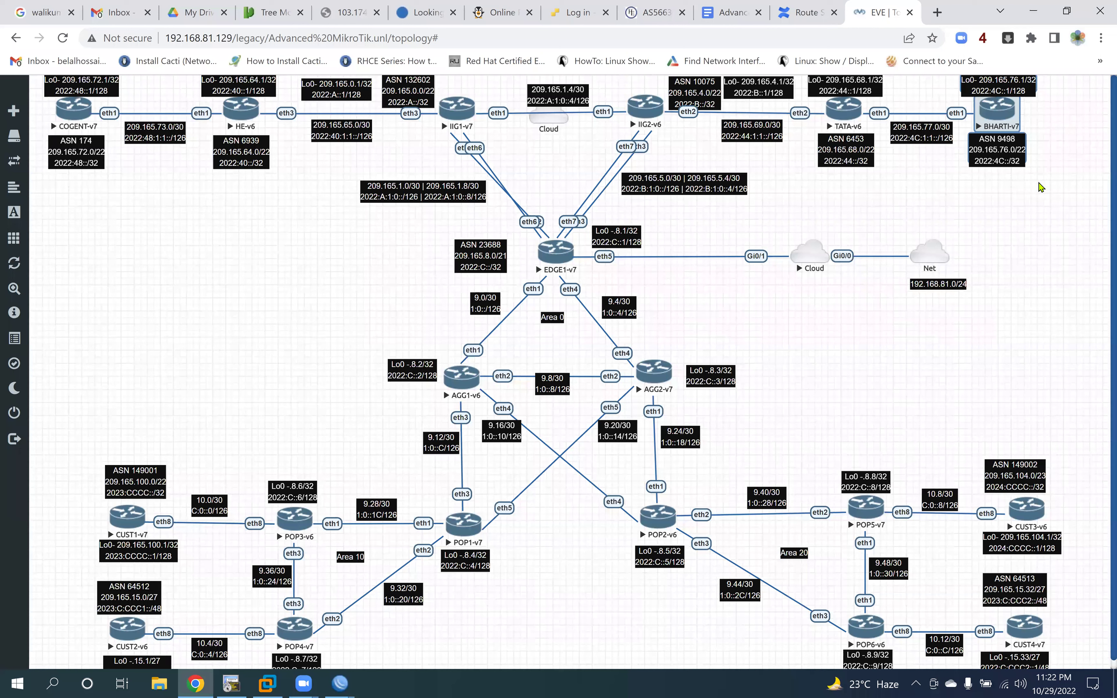
drag(1054, 182, 981, 98)
drag(925, 187, 825, 124)
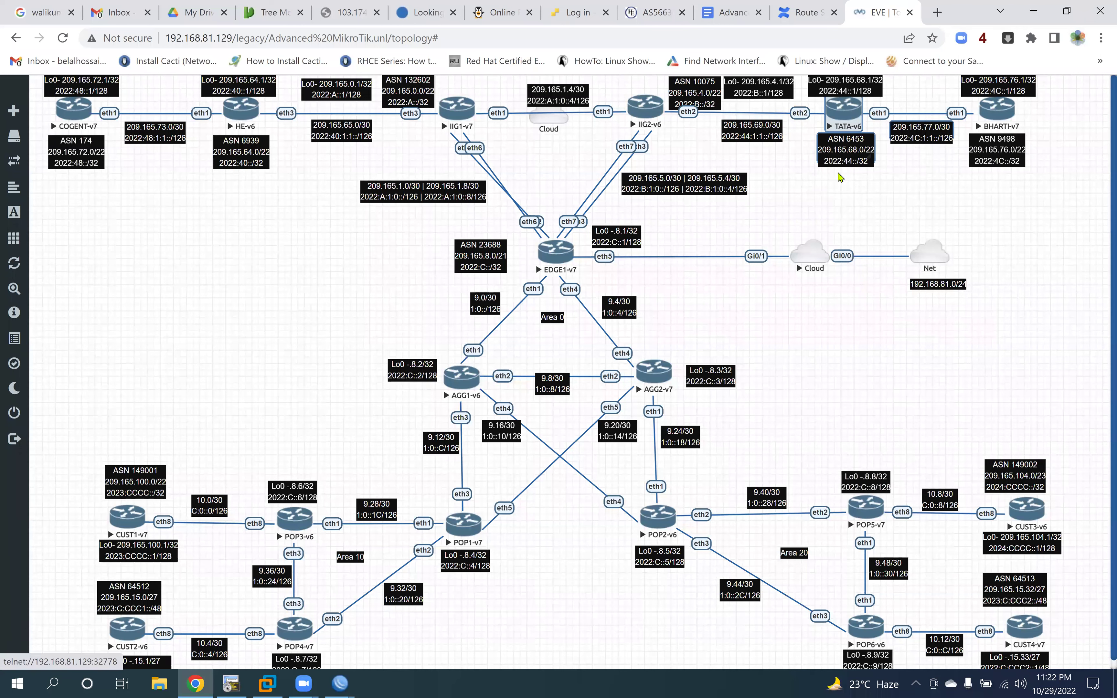
click(875, 187)
drag(880, 183, 808, 96)
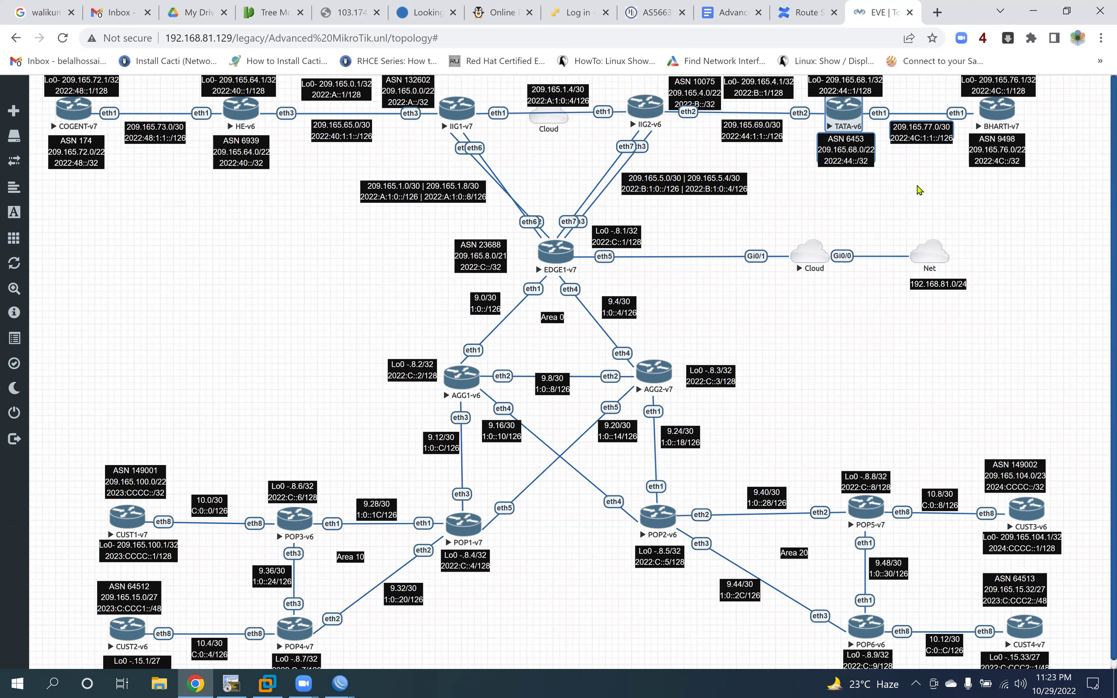
drag(1043, 190, 994, 101)
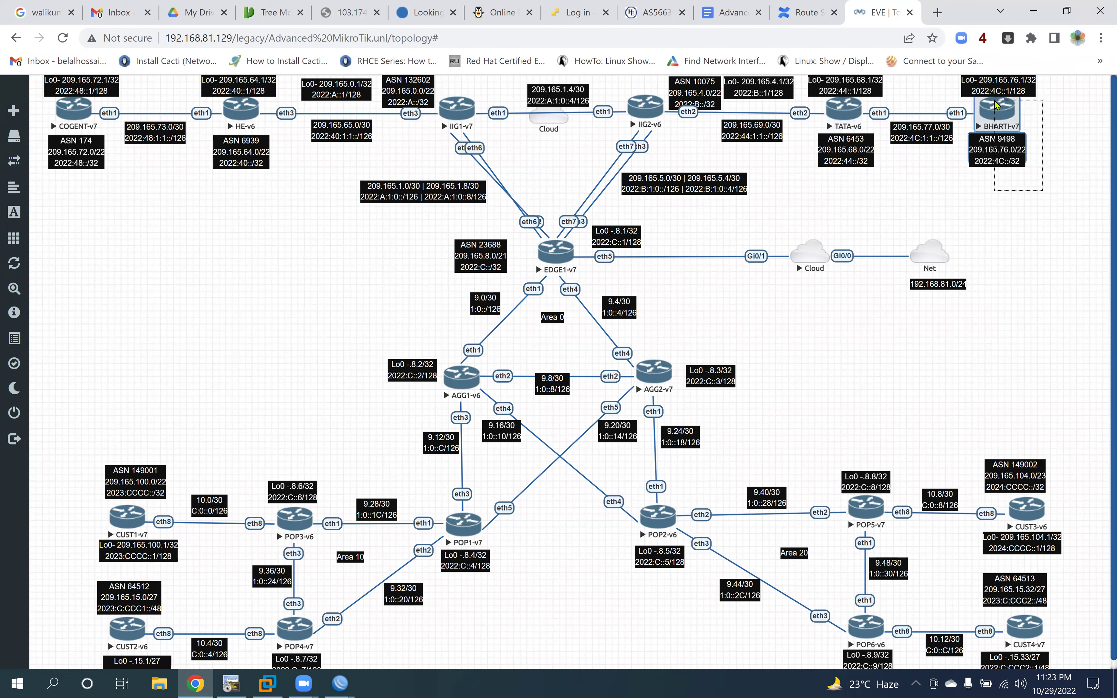
click(898, 198)
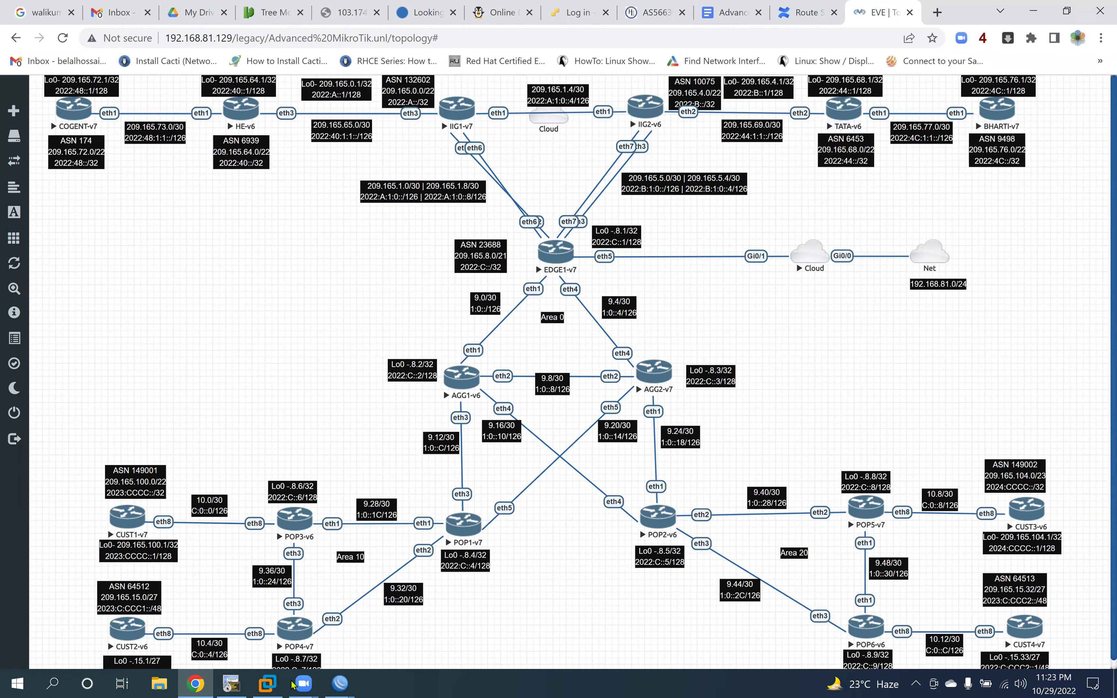
Step: Switch back to the EDGE1-v7 WinBox session, save the IPV4_IN rule with AS-path expression ^10075?9498, and check the route list
click(340, 683)
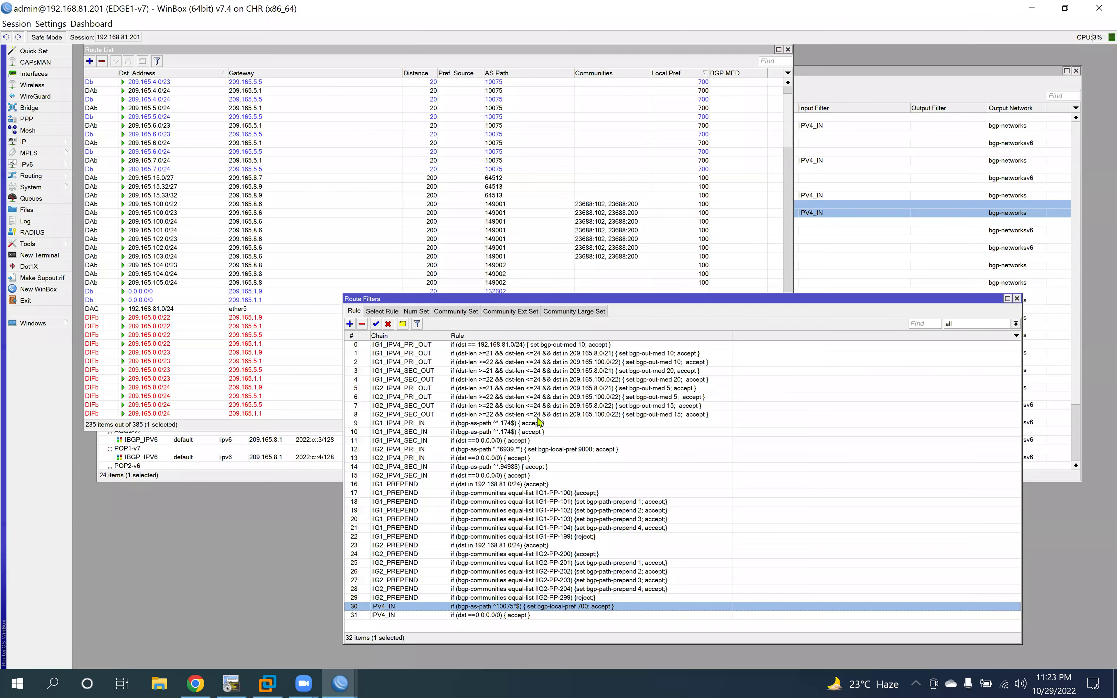
double_click(495, 607)
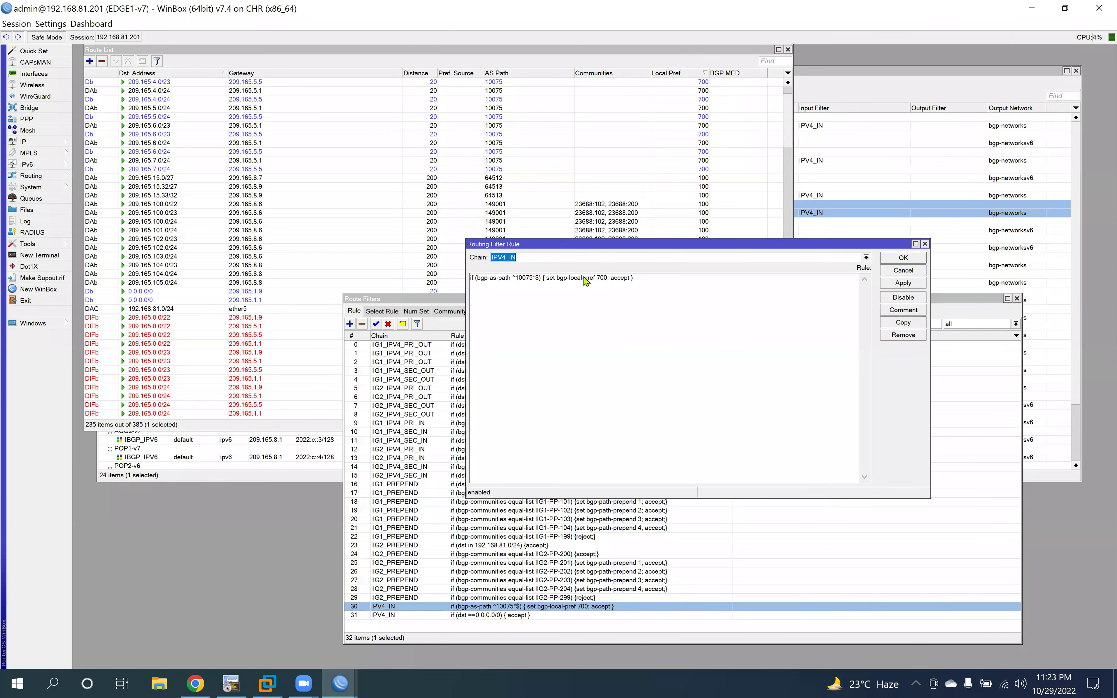
click(536, 282)
key(BackSpace)
text(?)
key(Delete)
text(9498)
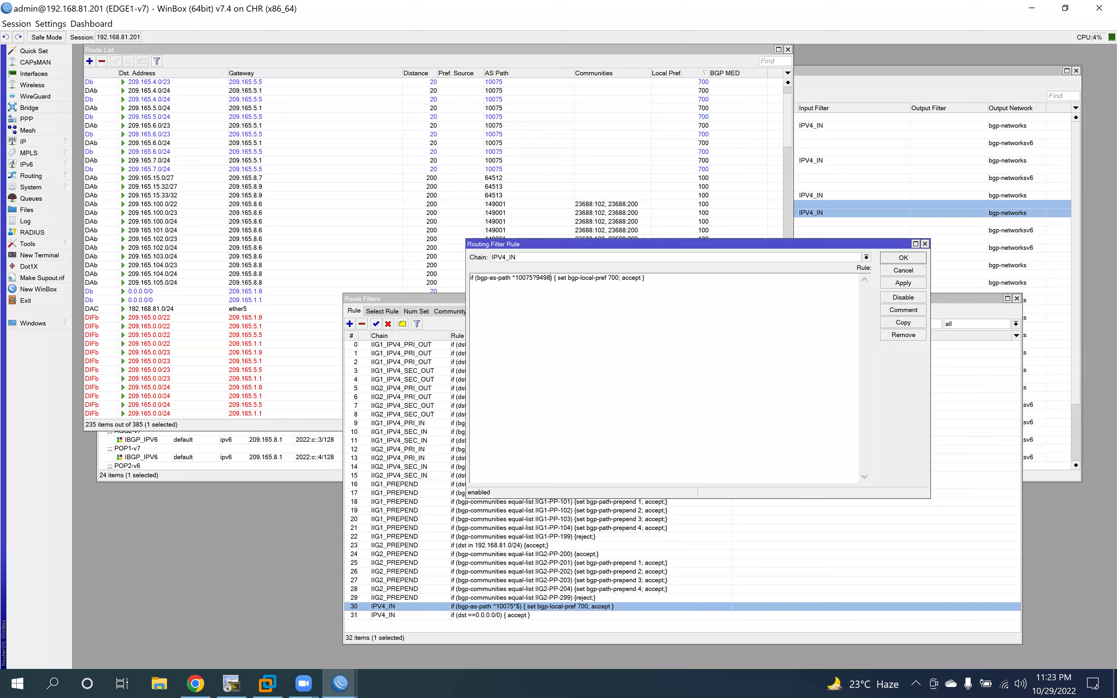
click(905, 283)
click(903, 258)
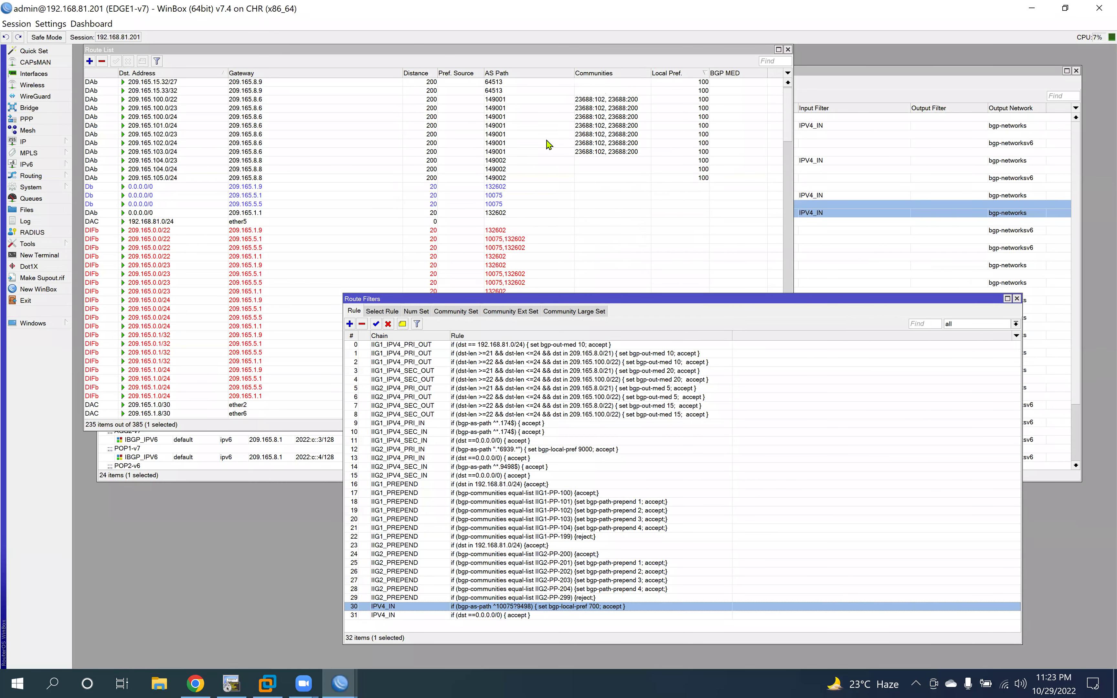
click(789, 118)
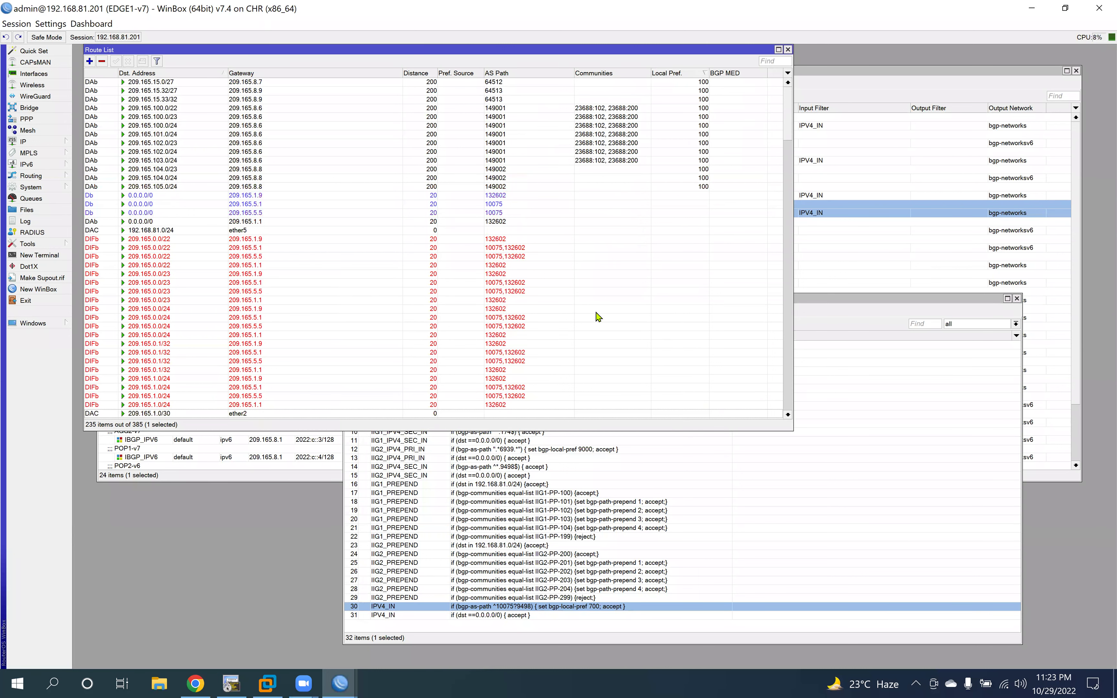
click(827, 301)
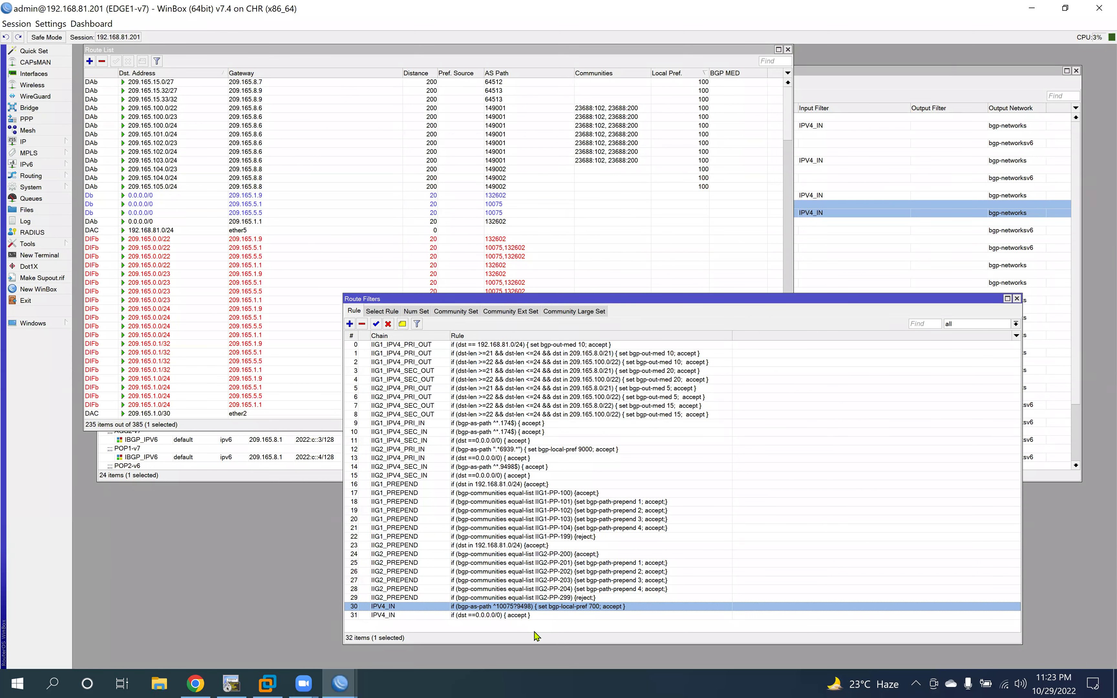
Step: Try to apply the IPV4_IN rule with a space inserted between the two AS numbers in its AS-path expression
double_click(514, 608)
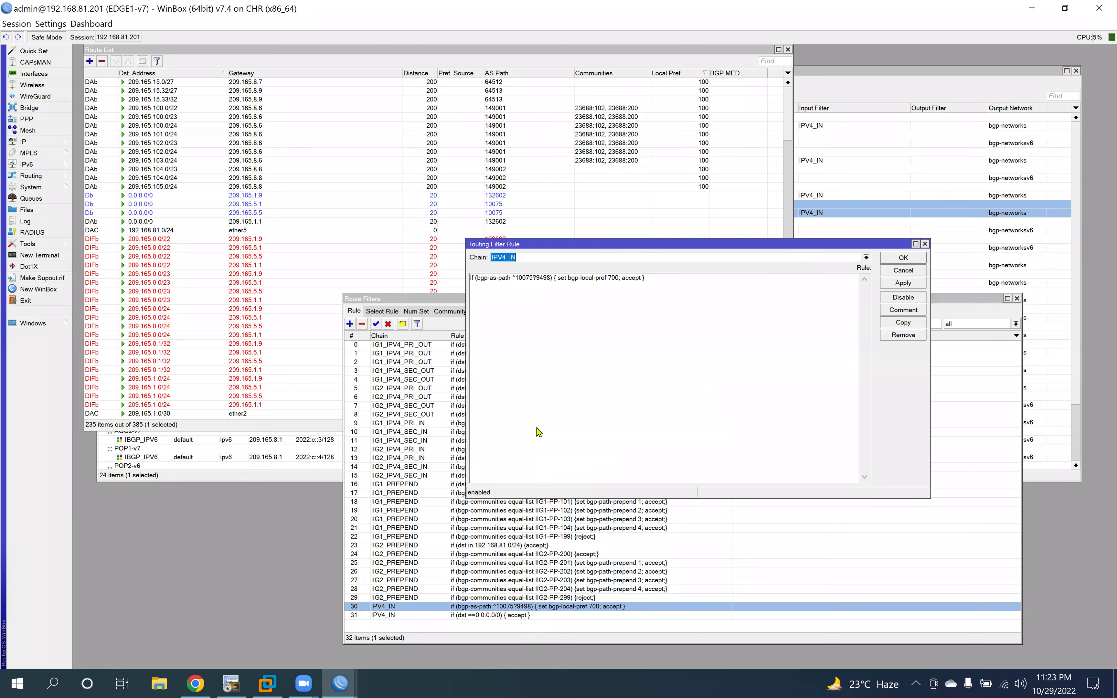
click(533, 279)
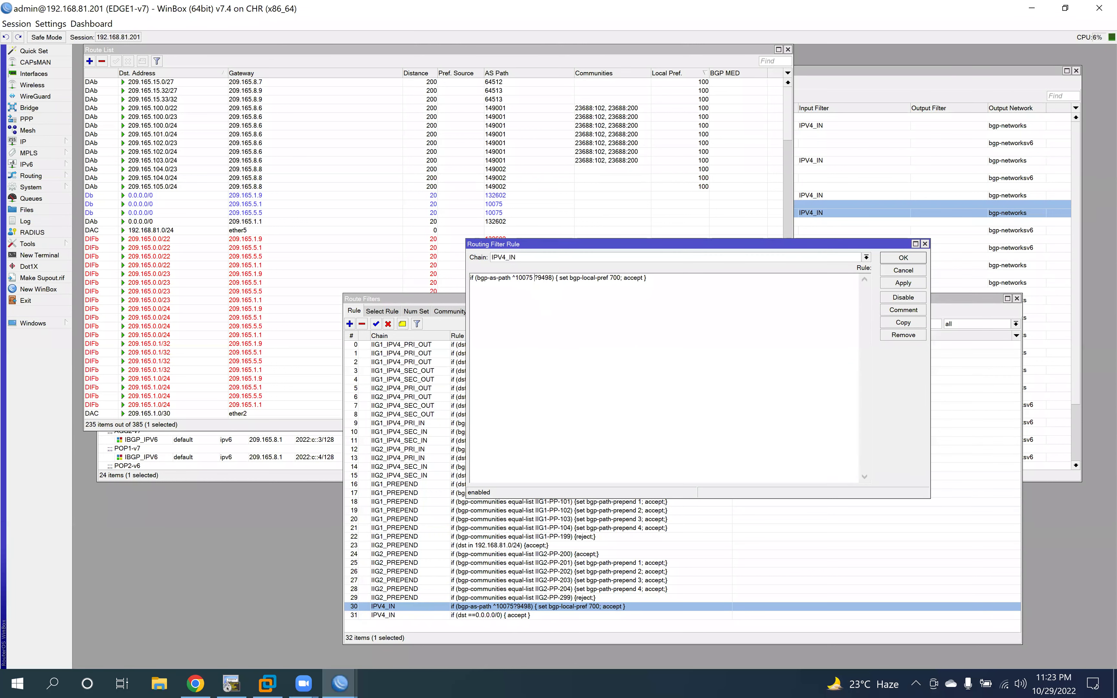
click(538, 279)
click(903, 283)
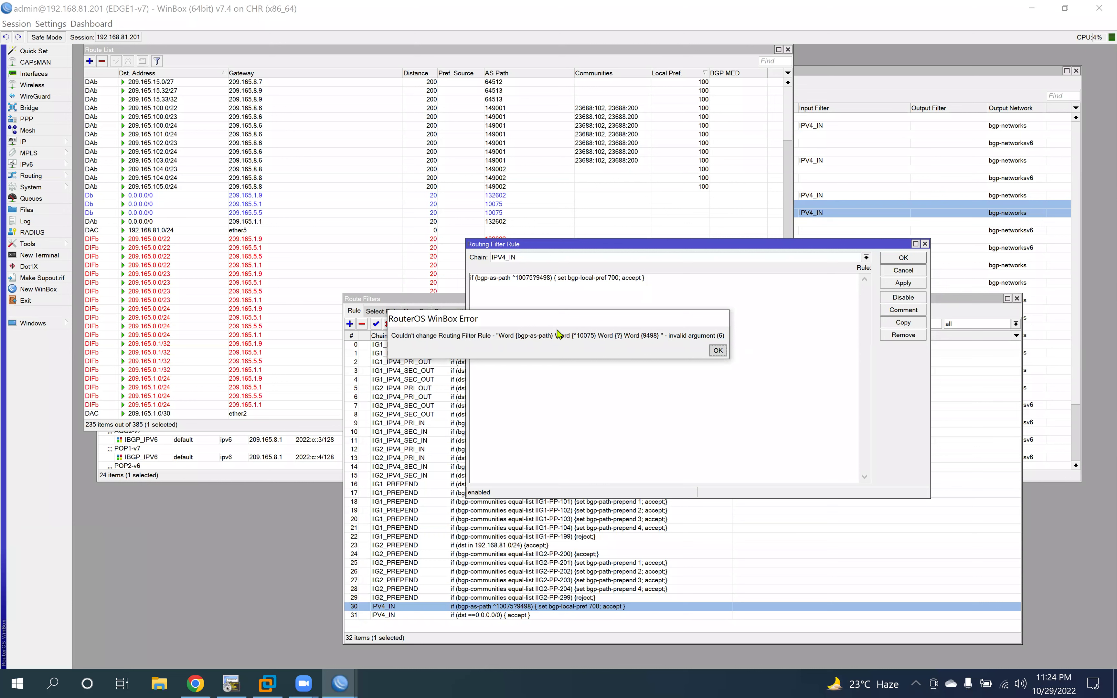
click(717, 351)
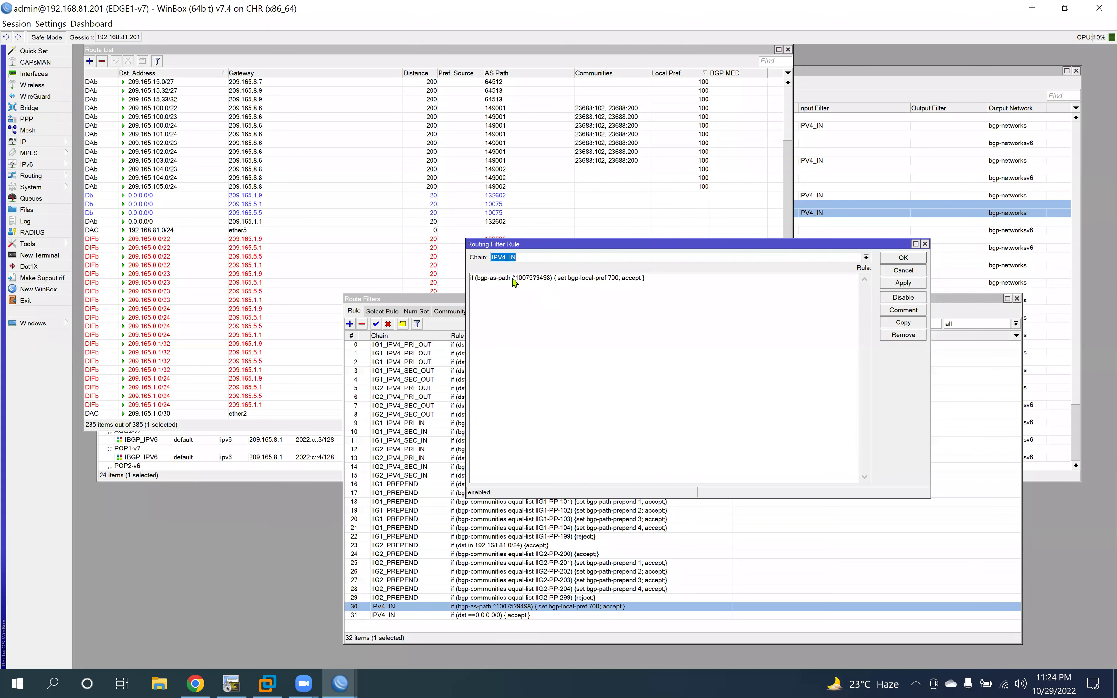
Step: Save the IPV4_IN rule with ^10075?9498 enclosed in double quotes, and disable and re-enable the rule
text(")
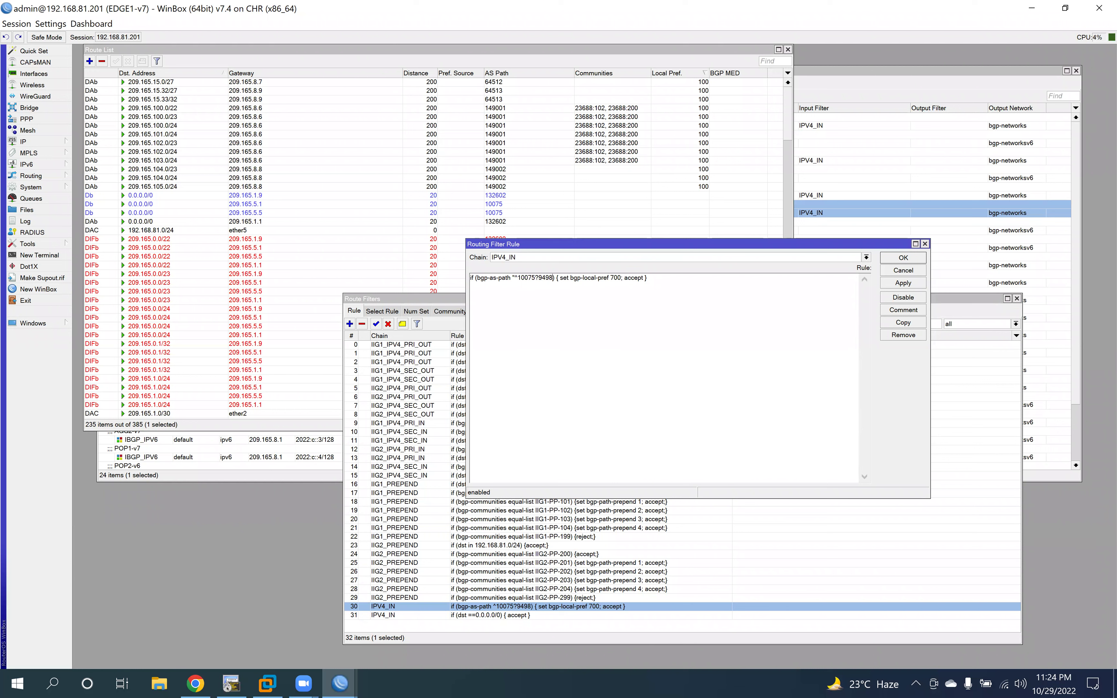
text(")
click(903, 282)
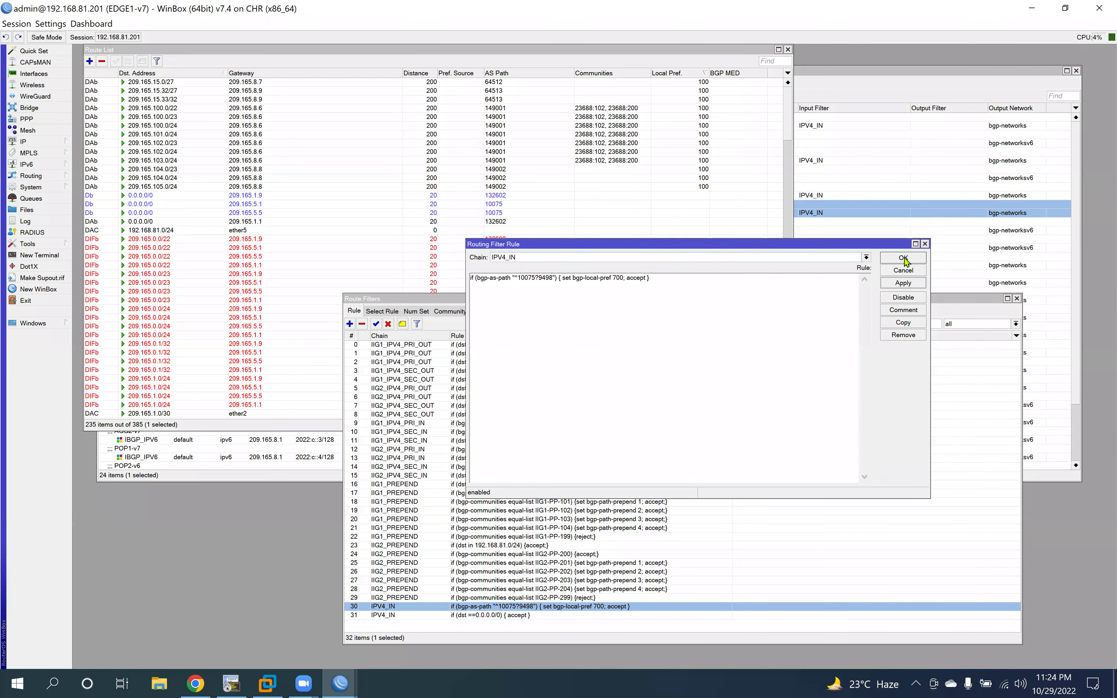
click(903, 258)
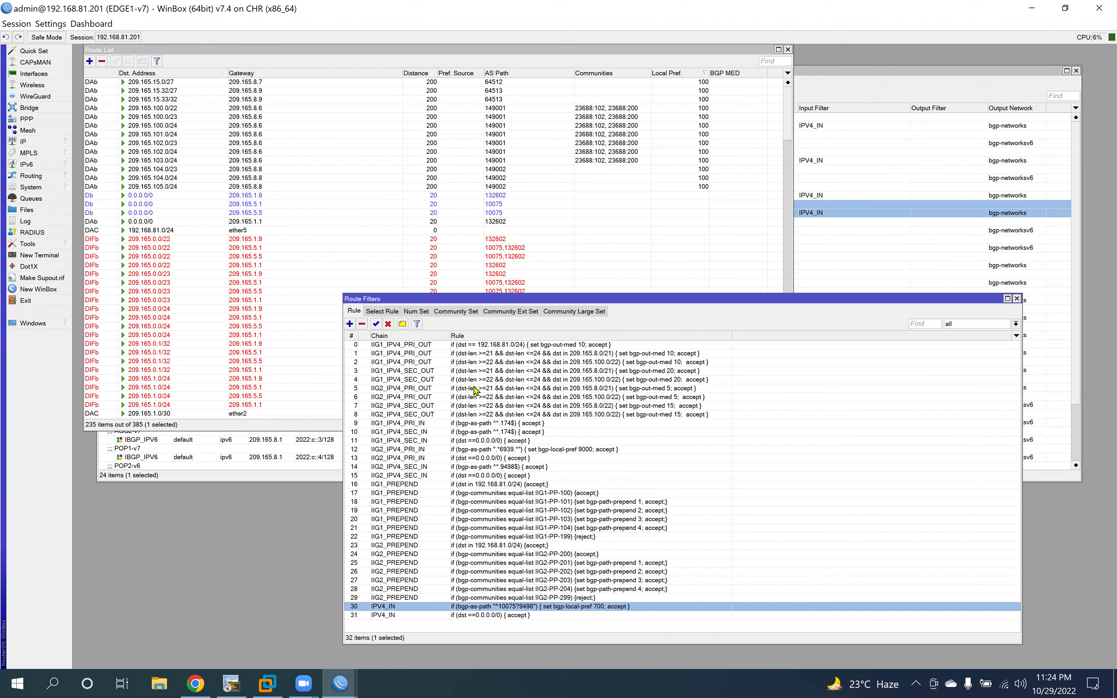
click(388, 324)
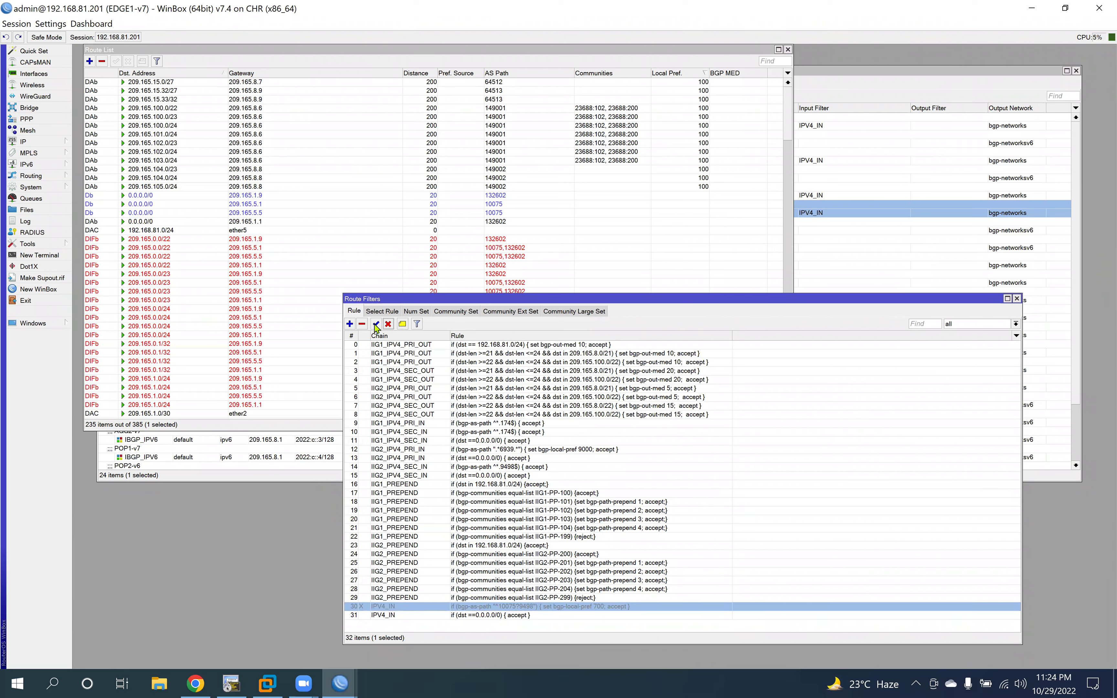
key(ctrl+z)
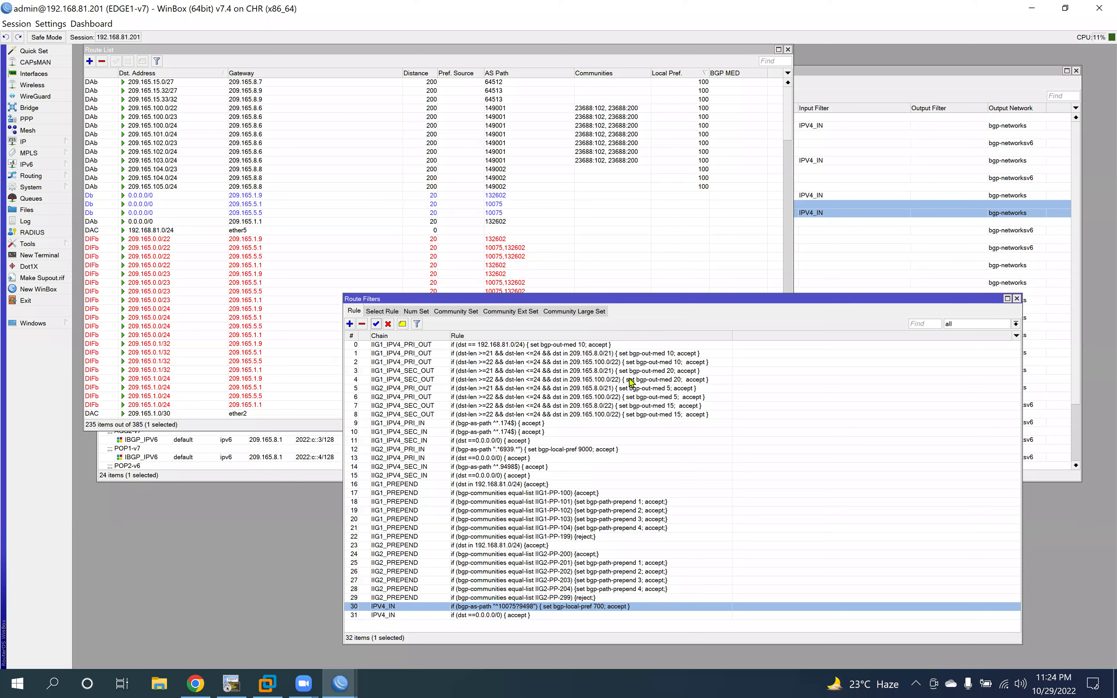
Step: Replace ASN 10075 with 132602 in the IPV4_IN rule's quoted AS-path expression and save the rule
double_click(534, 607)
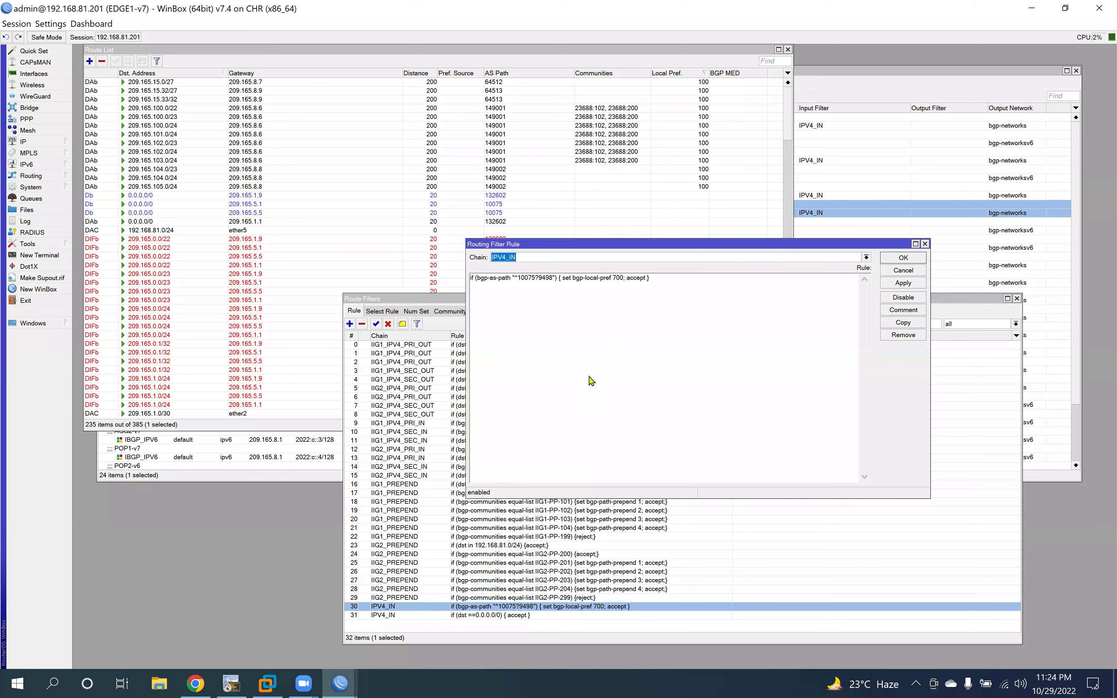
click(535, 279)
key(BackSpace)
key(BackSpace)
key(BackSpace)
key(BackSpace)
key(BackSpace)
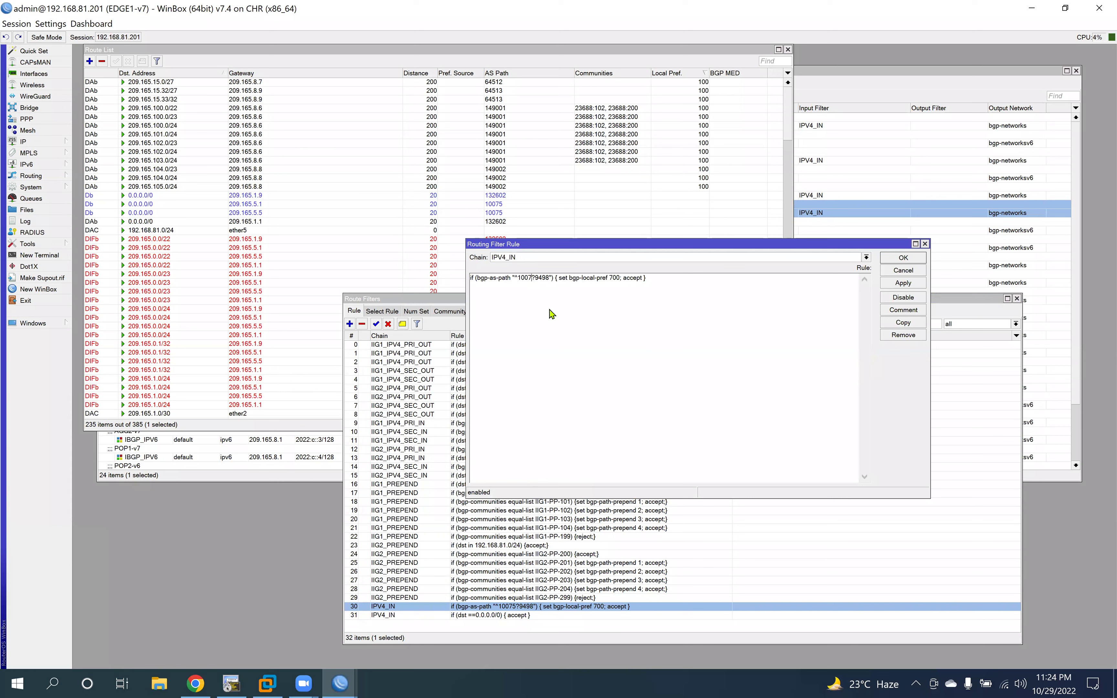
text(132602)
click(917, 283)
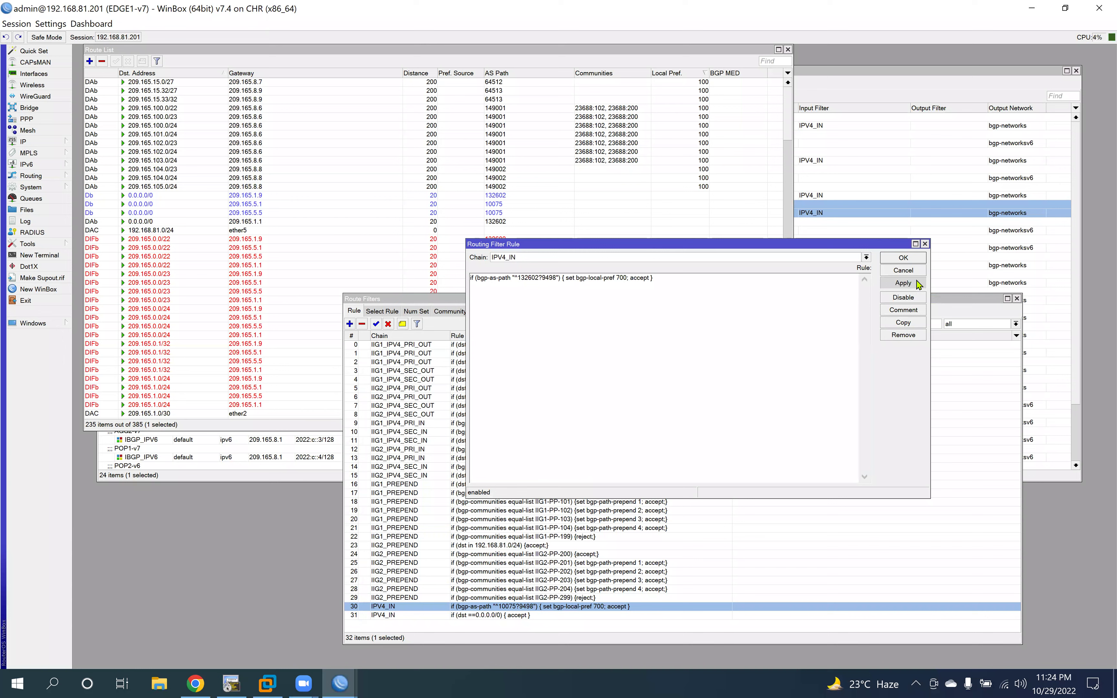
click(915, 260)
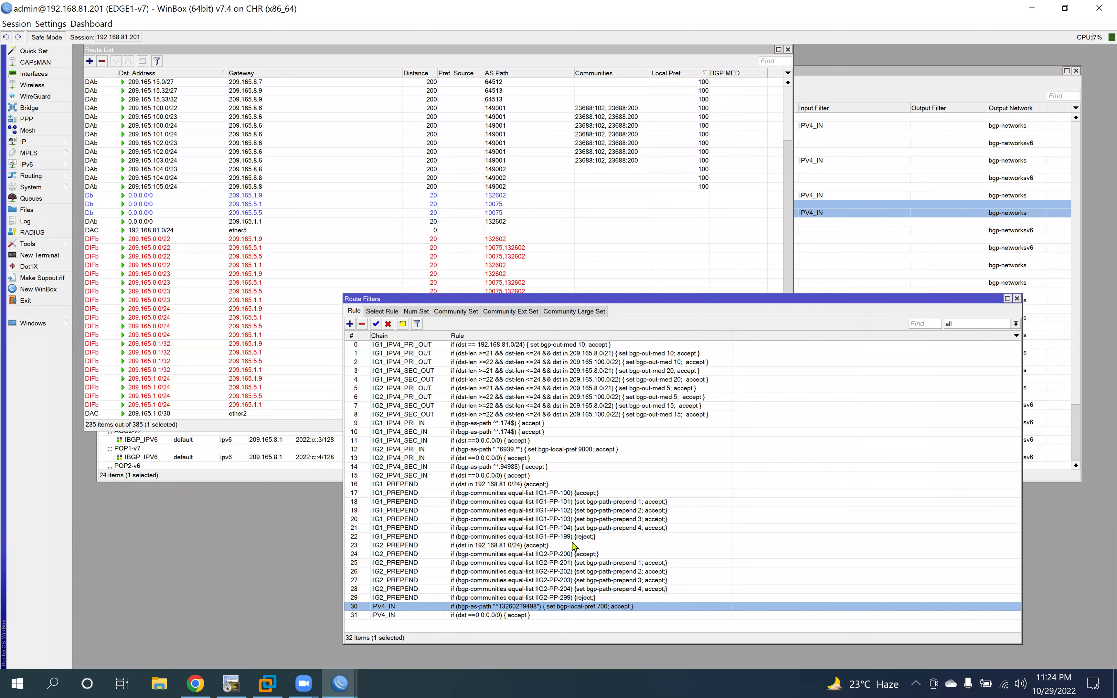
Step: Append the end anchor $ to the IPV4_IN rule's AS-path expression, making it "^132602?9498$", and save it
double_click(526, 611)
click(557, 278)
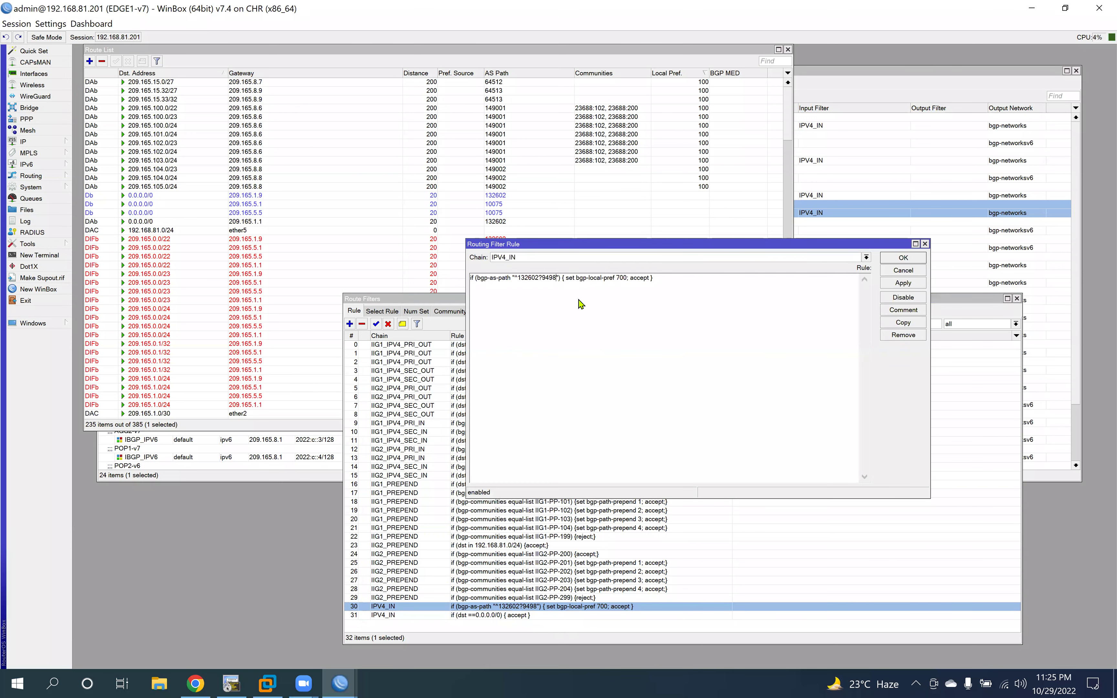
text($)
click(900, 284)
click(904, 259)
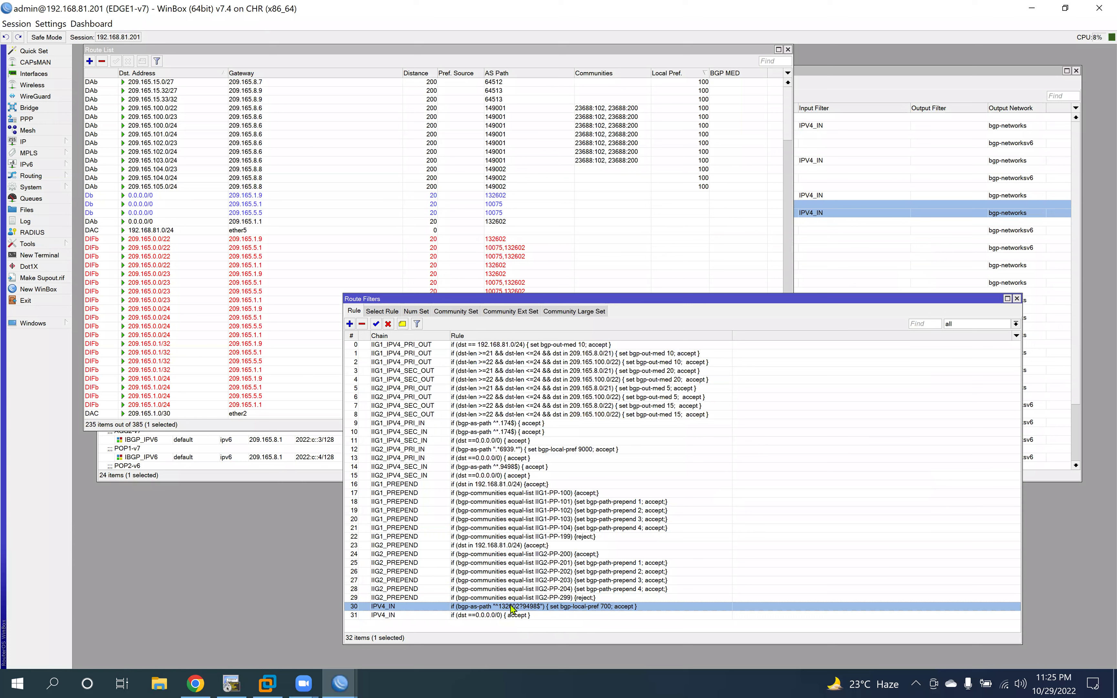
Step: Try to apply the IPV4_IN rule with parentheses instead of quotes around its AS-path expression
double_click(512, 607)
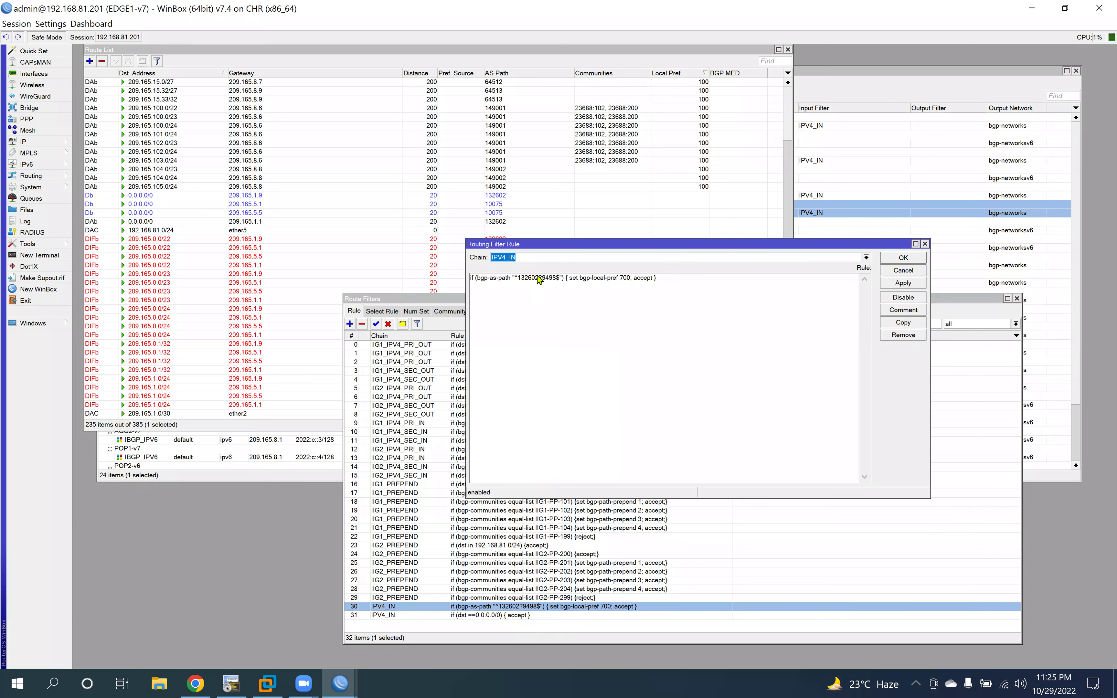
click(515, 278)
key(BackSpace)
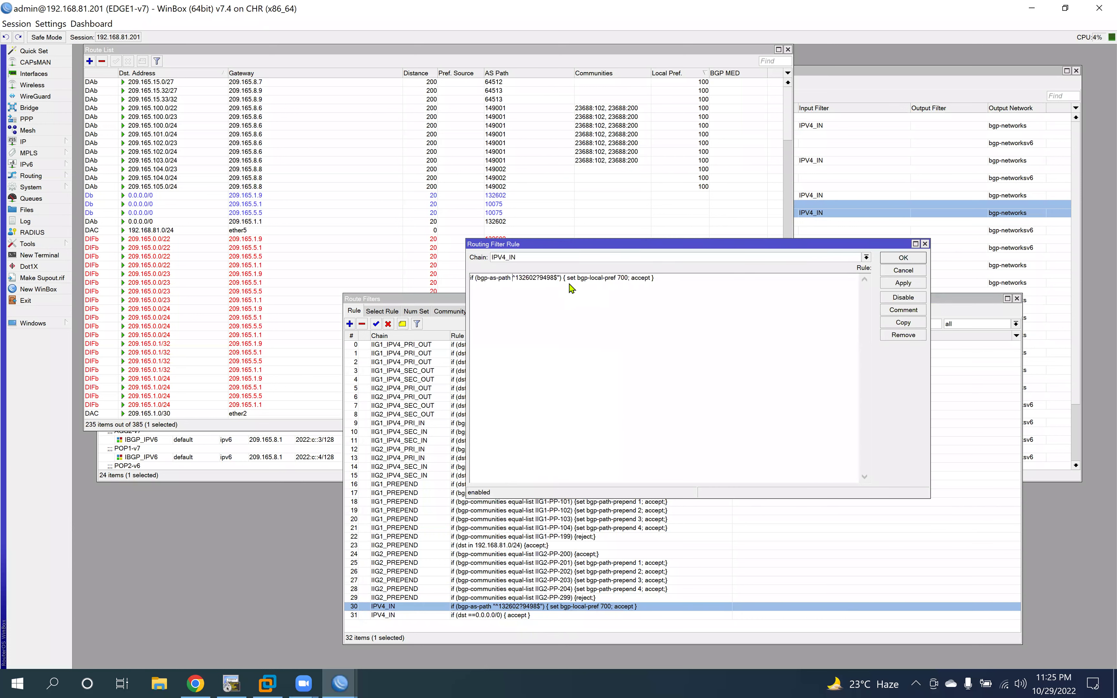
text(()
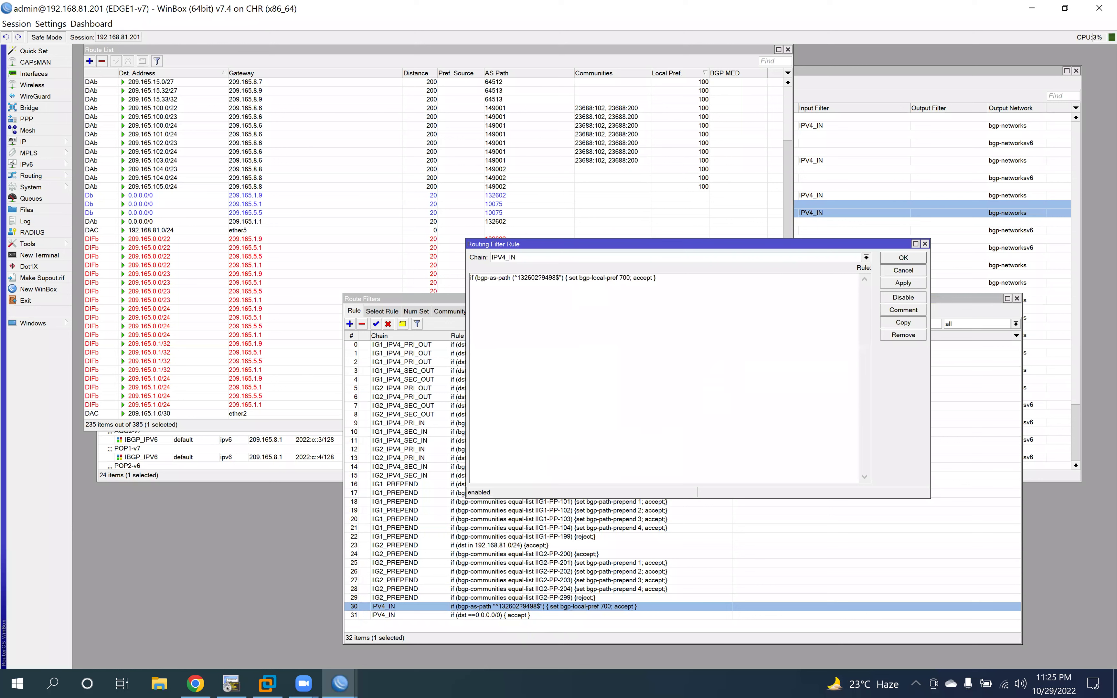
key(BackSpace)
text())
click(903, 283)
click(654, 354)
Step: Try to apply the IPV4_IN rule with the parenthesised AS-path expression (^132602 ? 9498), spaced around the question mark
click(516, 278)
key(BackSpace)
text(()
key(BackSpace)
key(BackSpace)
text())
key(ctrl+a)
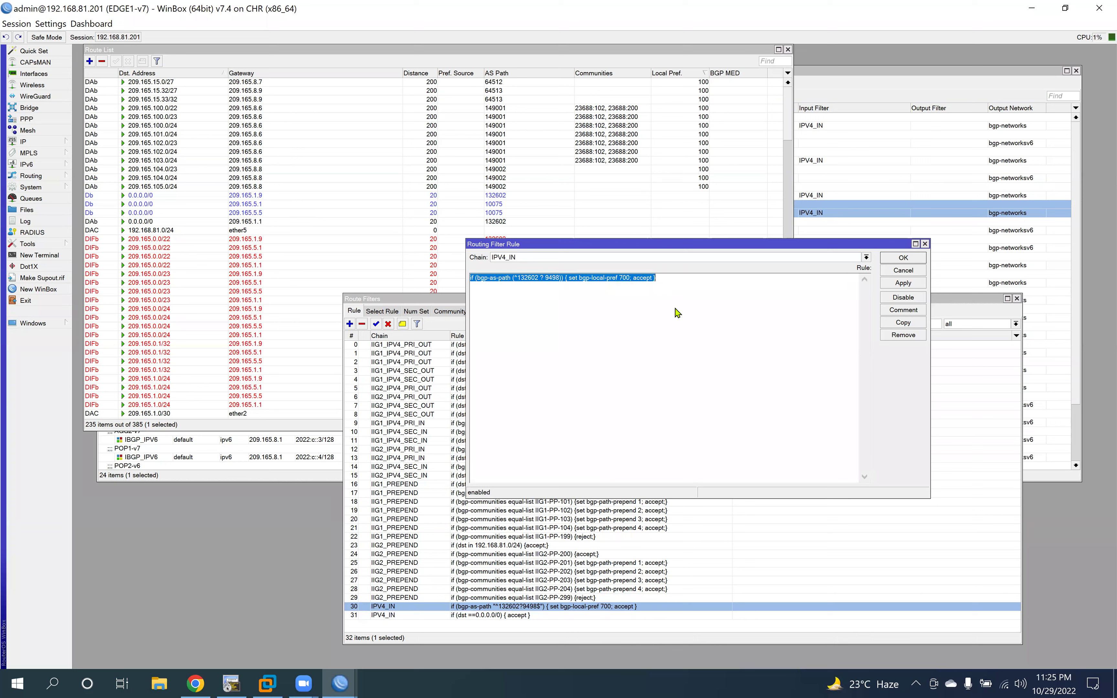
click(913, 282)
click(653, 351)
Step: Remove the quotes and the end anchor from the IPV4_IN rule's AS-path expression, leaving ^132602?9498, and save it
click(516, 278)
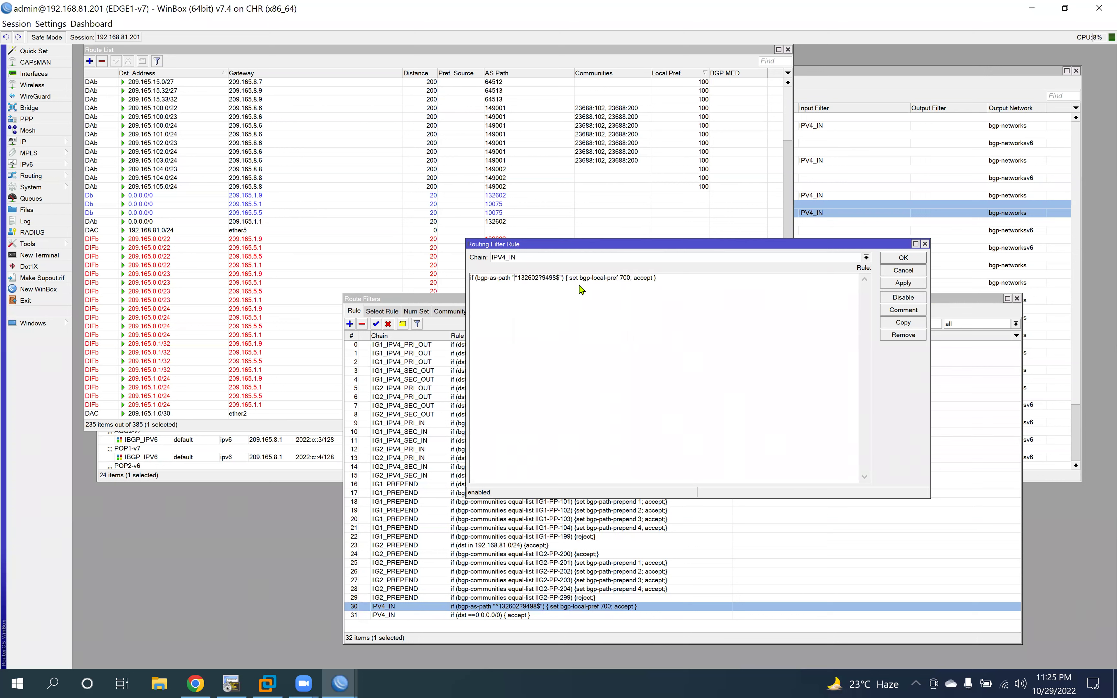
key(BackSpace)
key(BackSpace)
key(BackSpace)
click(902, 282)
click(902, 257)
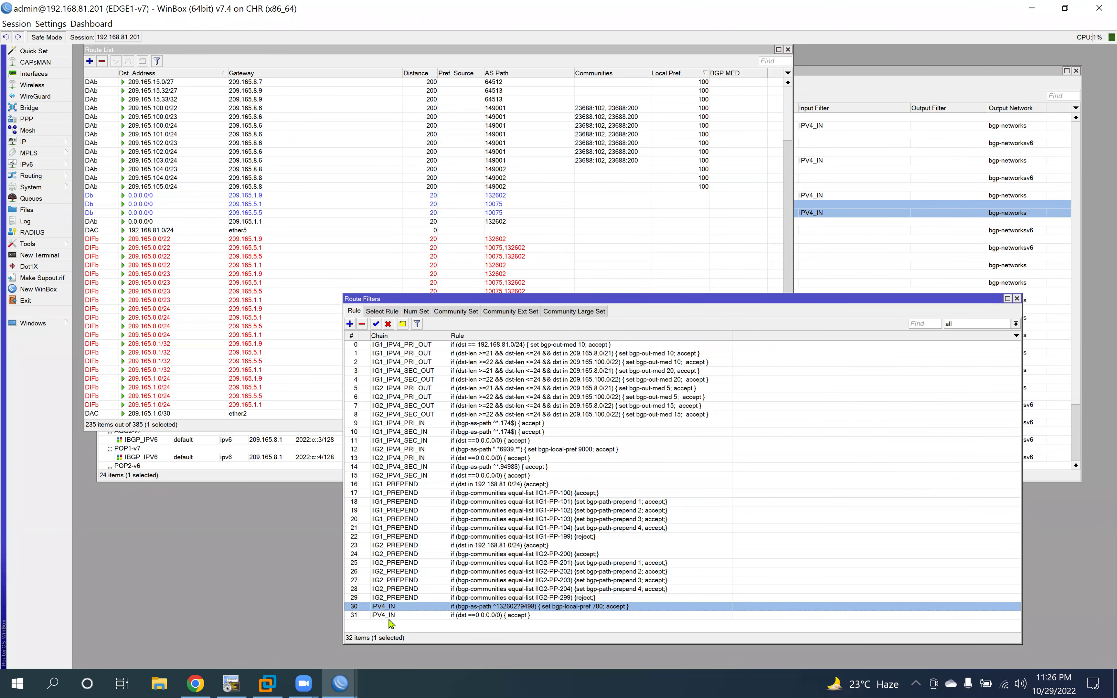
Step: Switch to Chrome and review the filter rule examples in the Advanced MikroTik LAB Manual and the EVE topology
click(195, 684)
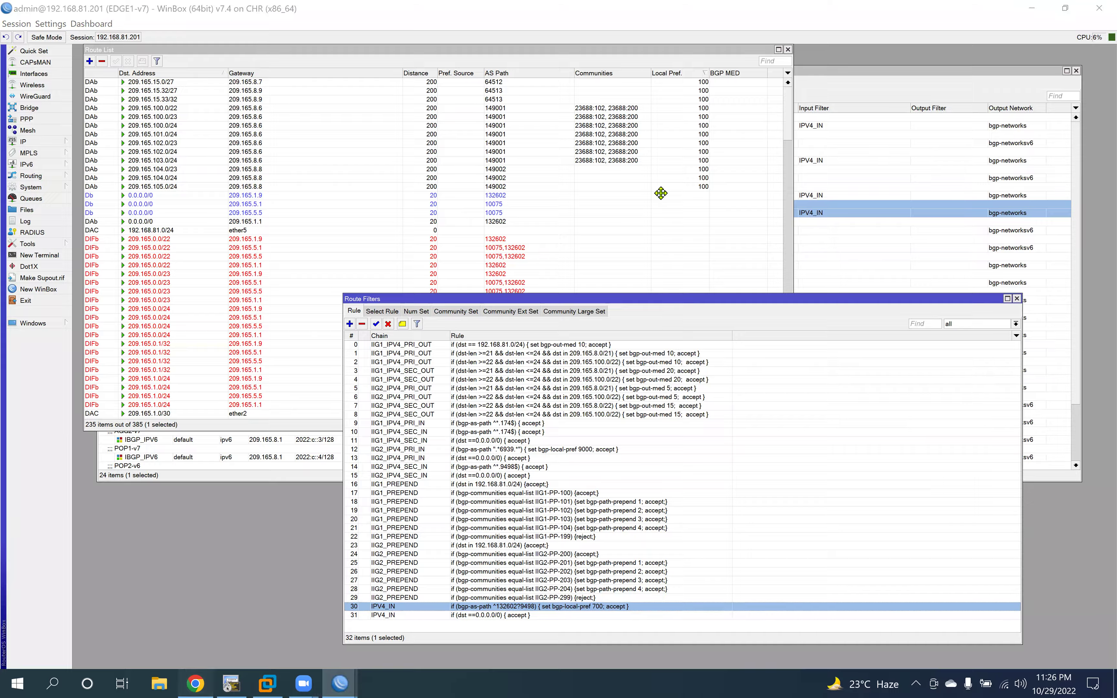
click(729, 12)
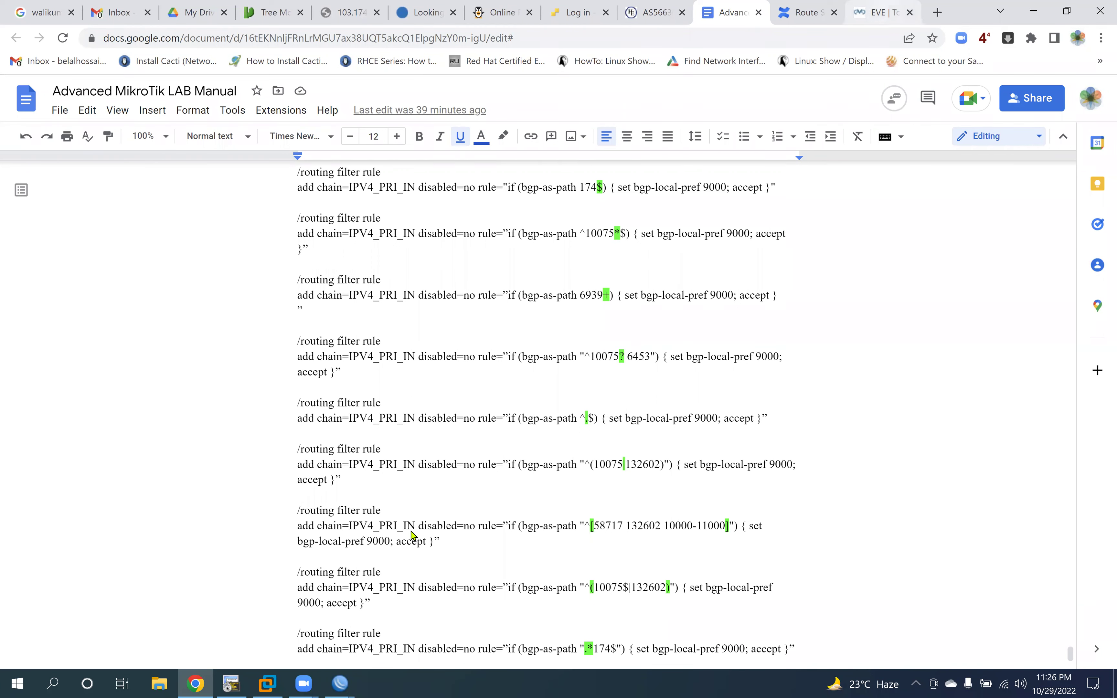
key(ctrl+9)
mouse_move(340, 683)
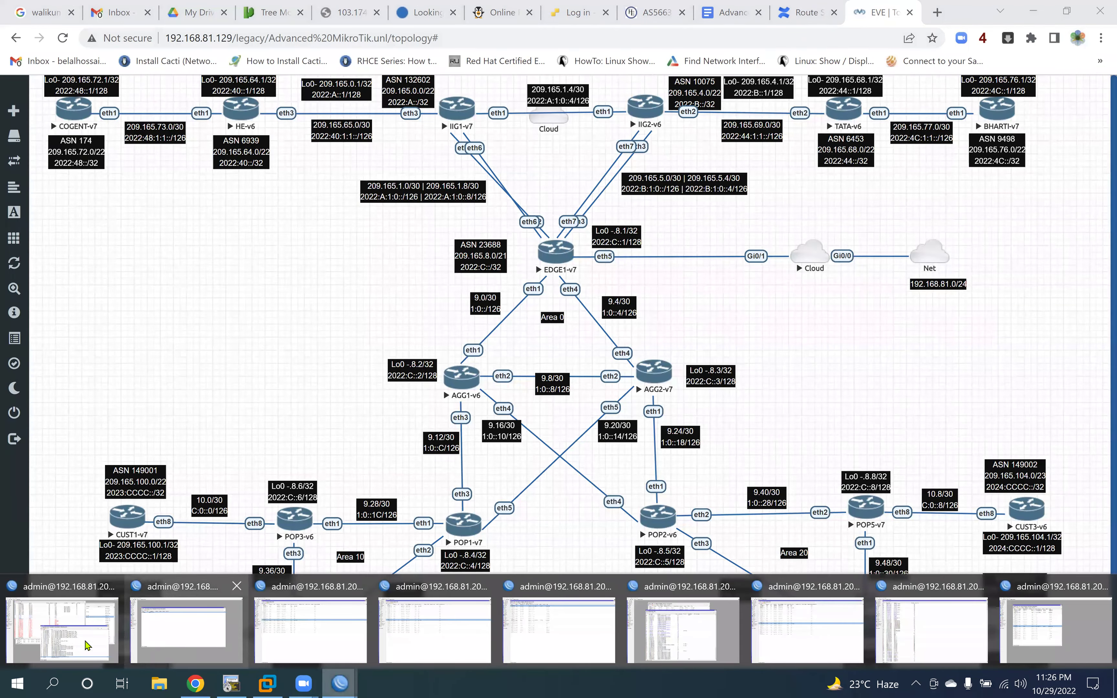
Step: Switch back to the EDGE1-v7 WinBox session and try to apply the IPV4_IN rule with AS-path expression ^10075? 9498
click(146, 645)
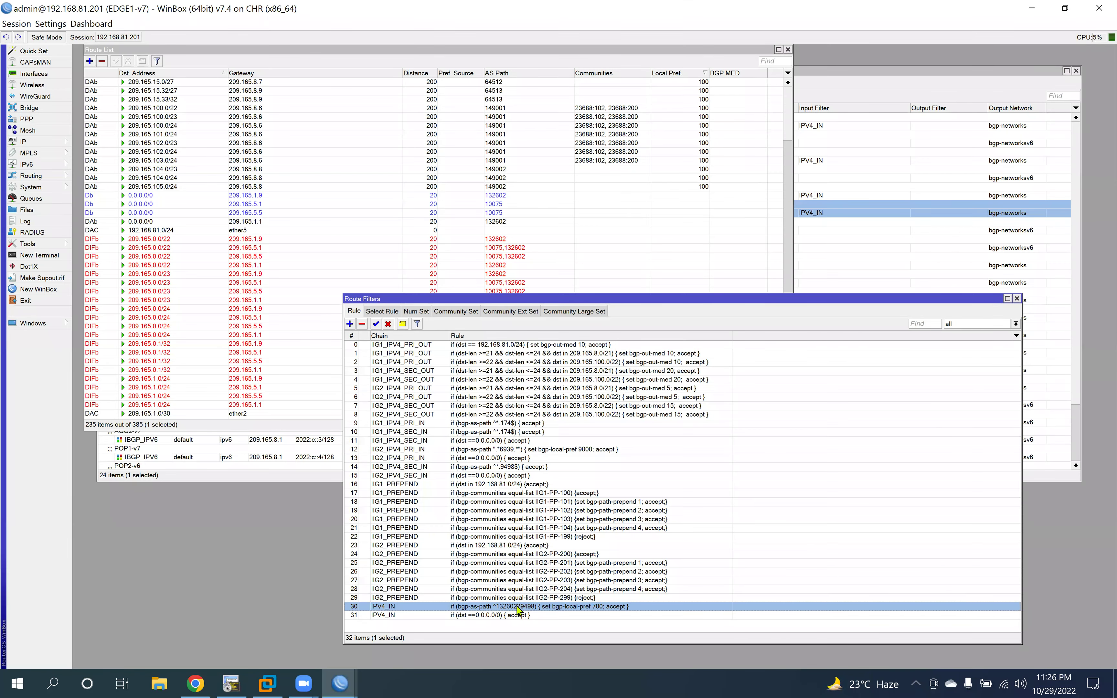
double_click(516, 607)
click(536, 278)
key(BackSpace)
key(BackSpace)
key(BackSpace)
key(BackSpace)
key(BackSpace)
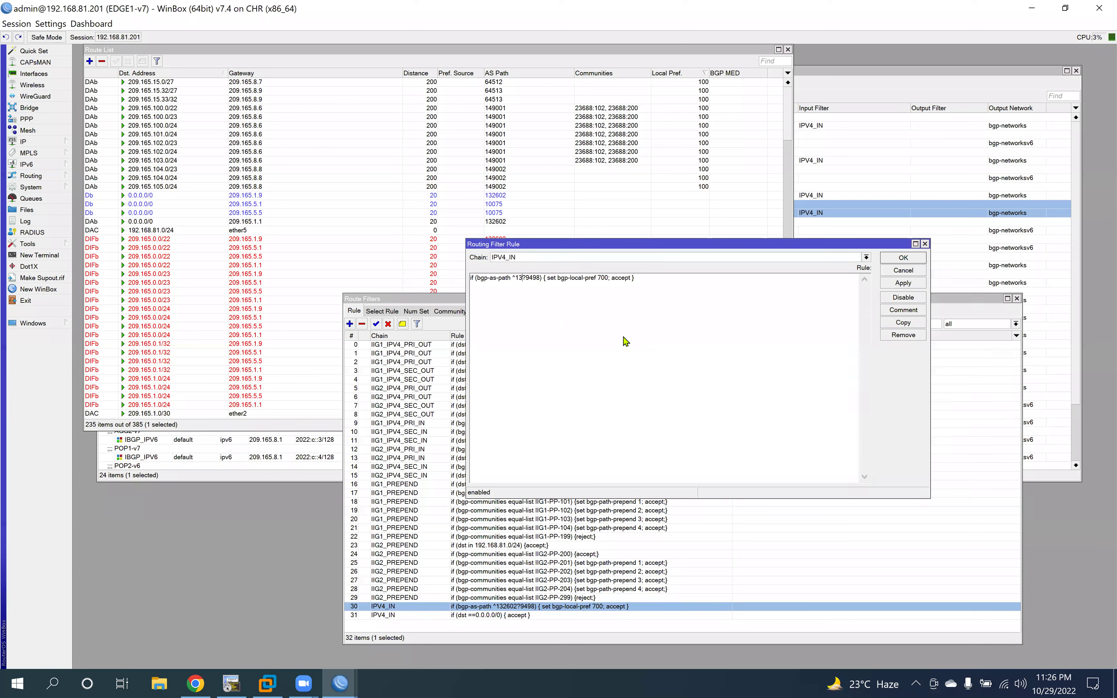
text(0075)
key(Right)
click(910, 283)
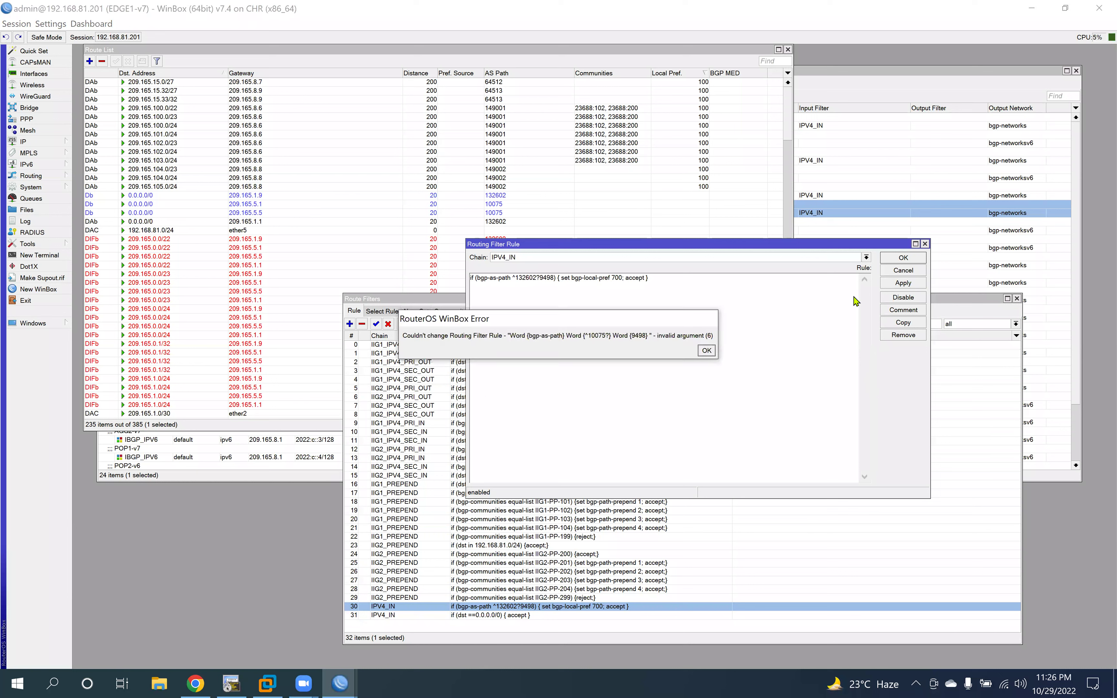
click(706, 350)
Step: Replace ASN 132602 with 10075 in the IPV4_IN rule, giving the AS-path expression ^10075?9498 without a space, and save it
click(540, 277)
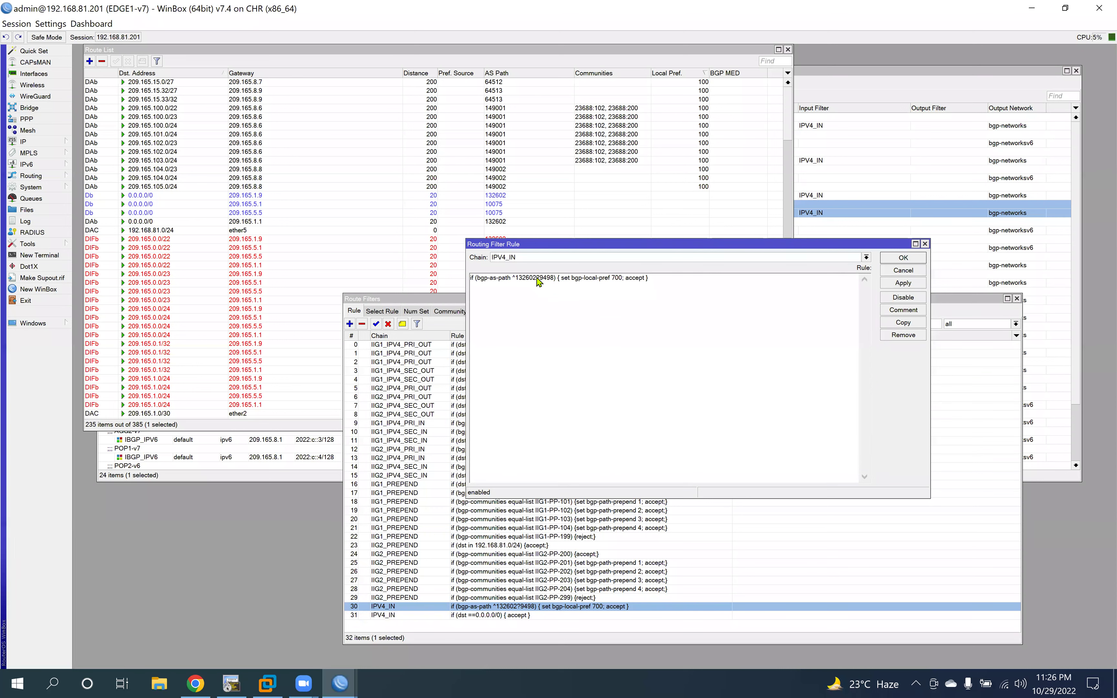
key(BackSpace)
key(BackSpace)
key(BackSpace)
key(BackSpace)
key(BackSpace)
text(0075)
key(ctrl+a)
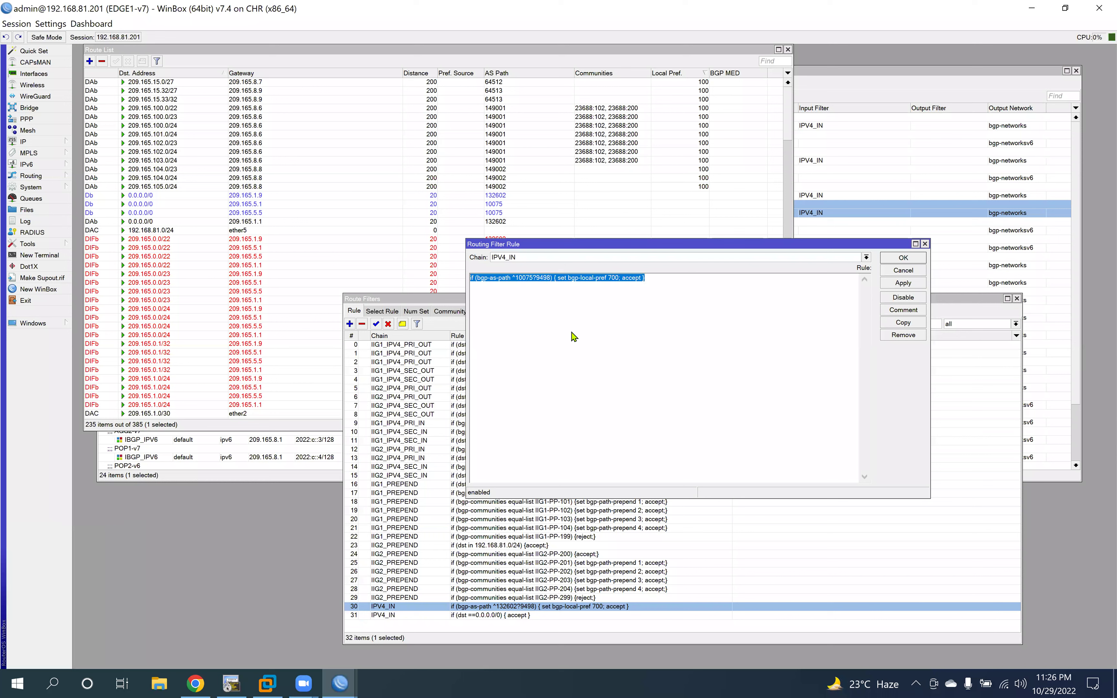
click(903, 283)
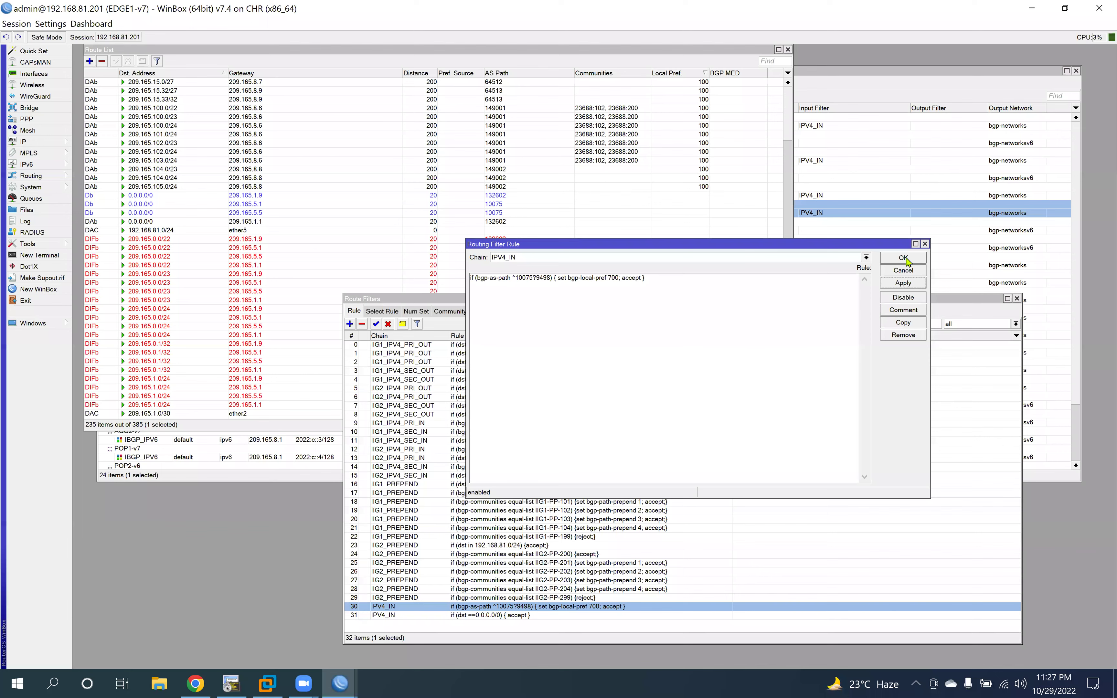
click(903, 258)
Step: Change the second ASN in the IPV4_IN rule to 6453, giving AS-path expression ^10075?6453, and save it
double_click(515, 607)
click(552, 280)
key(BackSpace)
key(BackSpace)
key(BackSpace)
key(BackSpace)
text(6453)
click(908, 284)
click(906, 259)
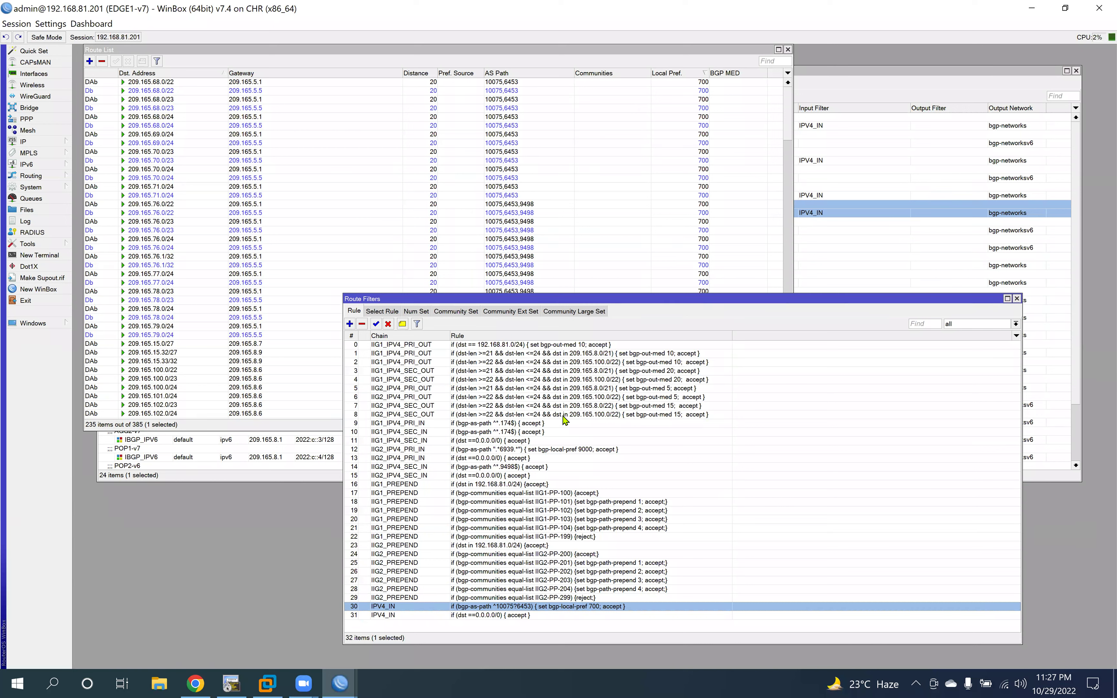
Step: Move the route filters window clear of the route list and compare the listed AS paths and local preferences with the IPV4_IN rule
drag(537, 300, 545, 344)
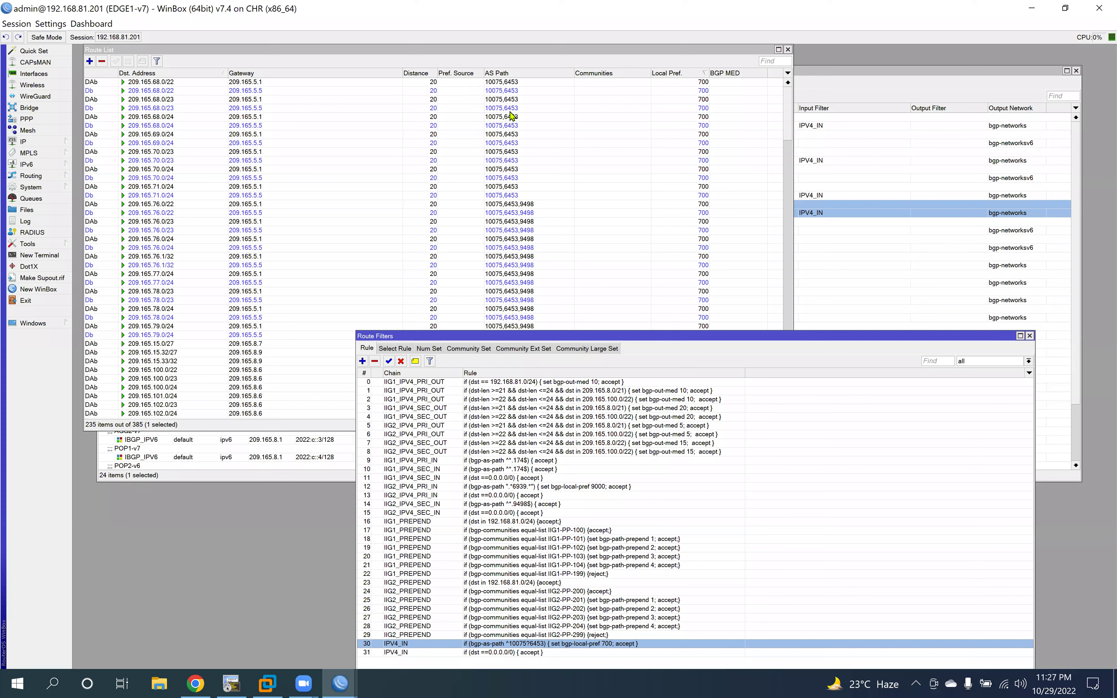
click(493, 83)
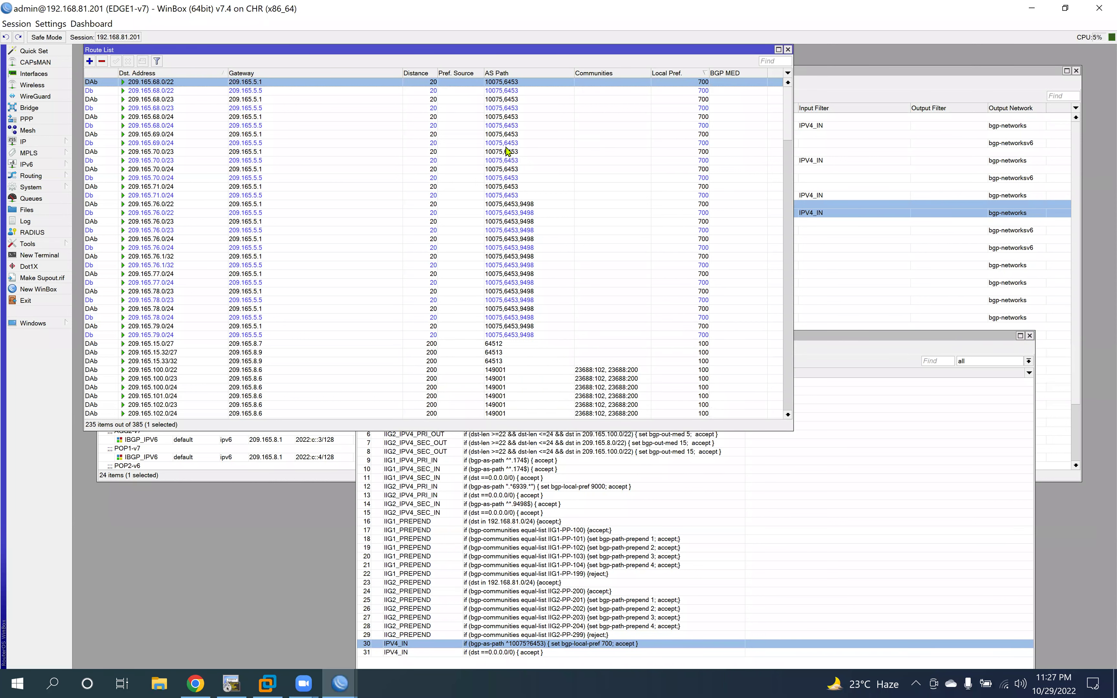
scroll(503, 174, down, 1)
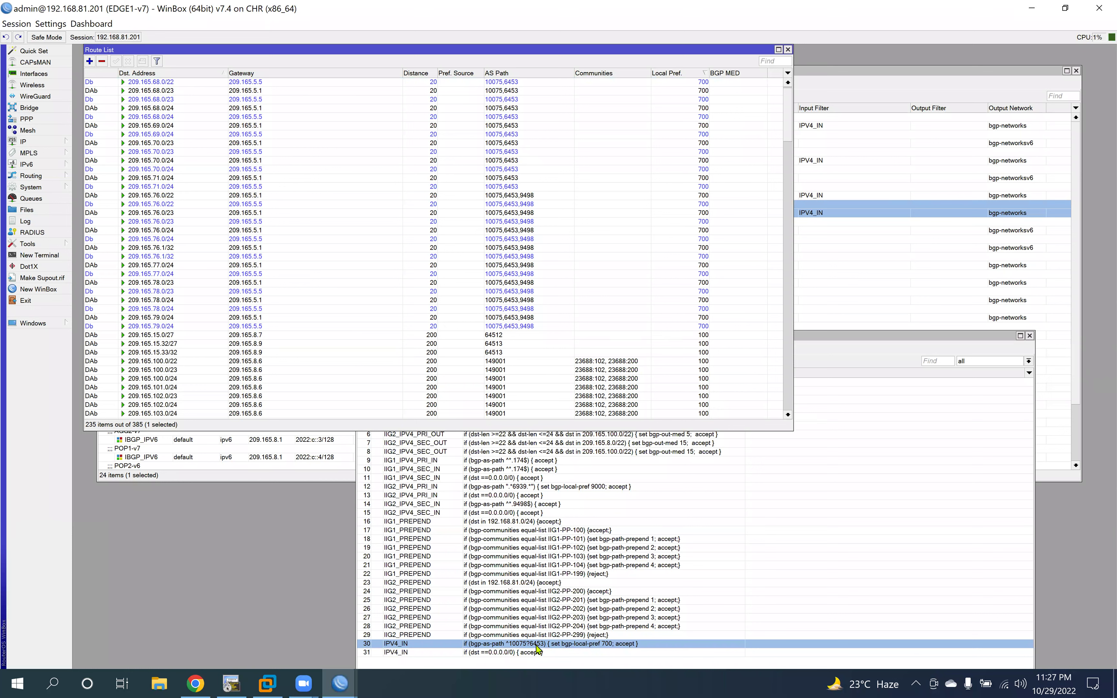
click(511, 327)
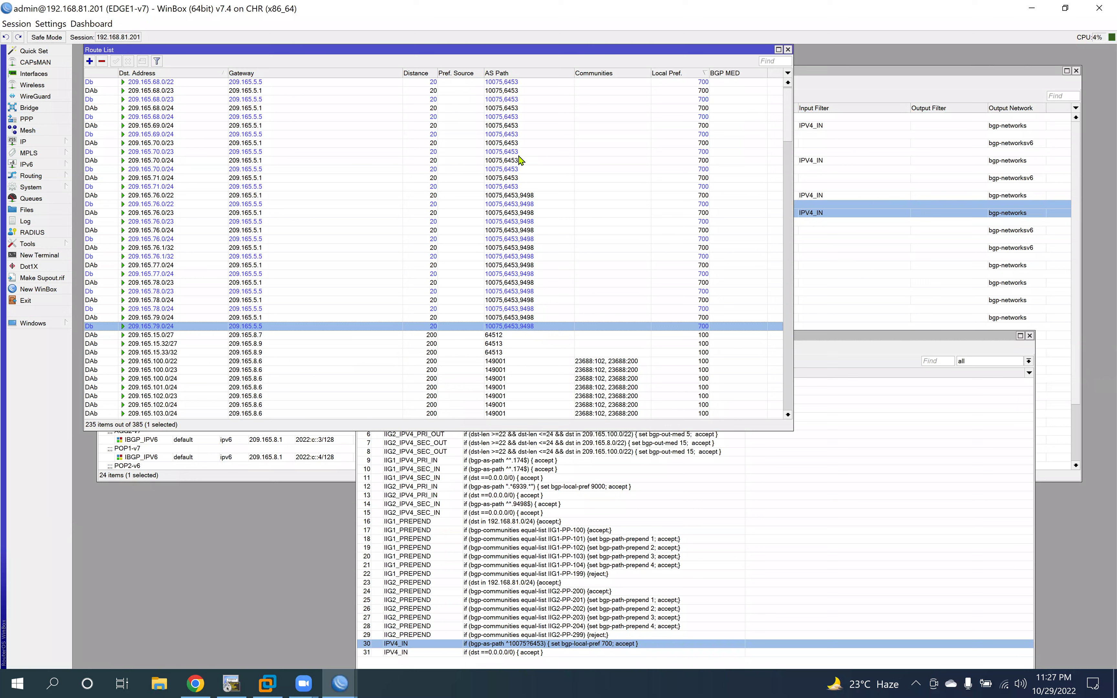
click(509, 292)
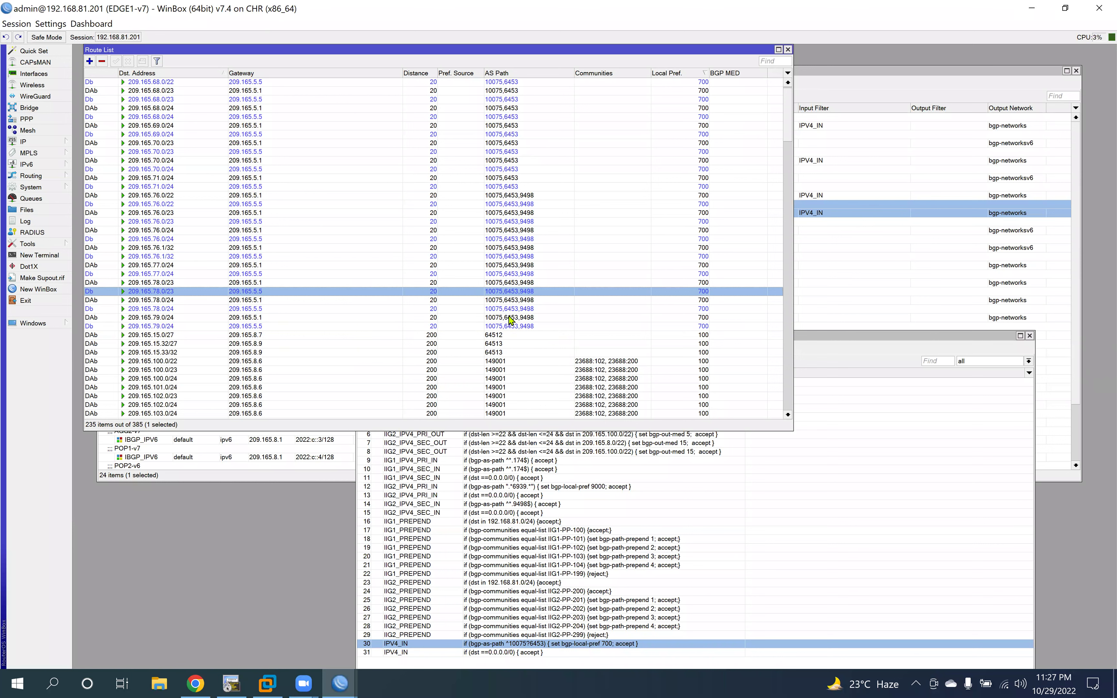
click(532, 646)
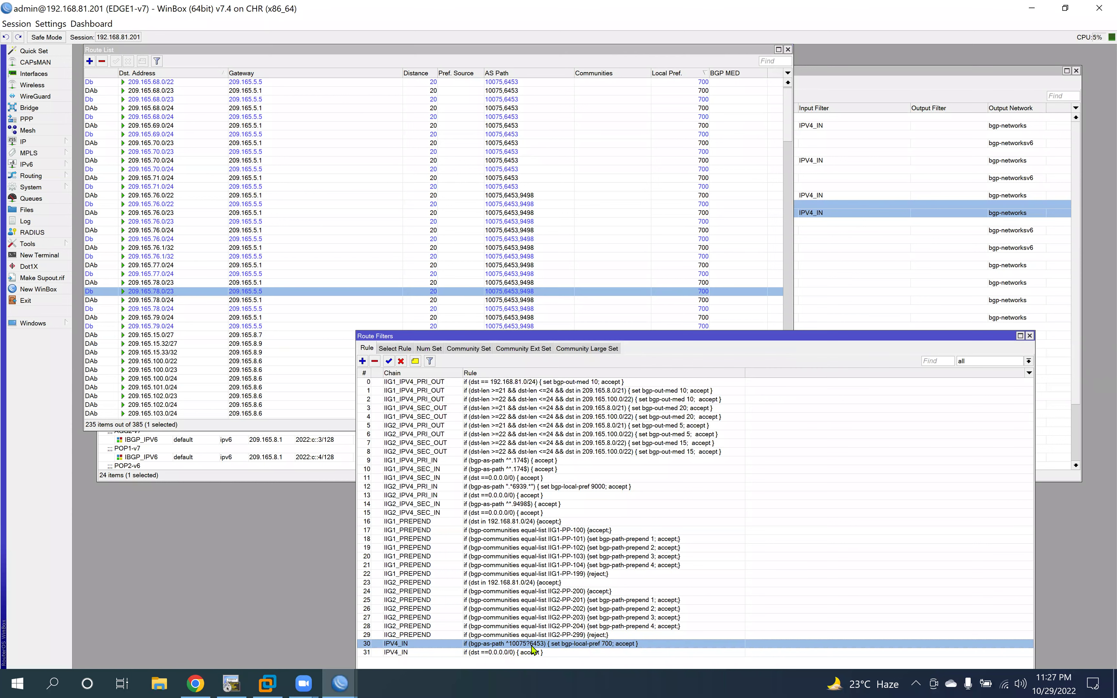
Step: Switch to Chrome and return to the AS-path operator table on the MikroTik Route Selection and Filters page
click(195, 683)
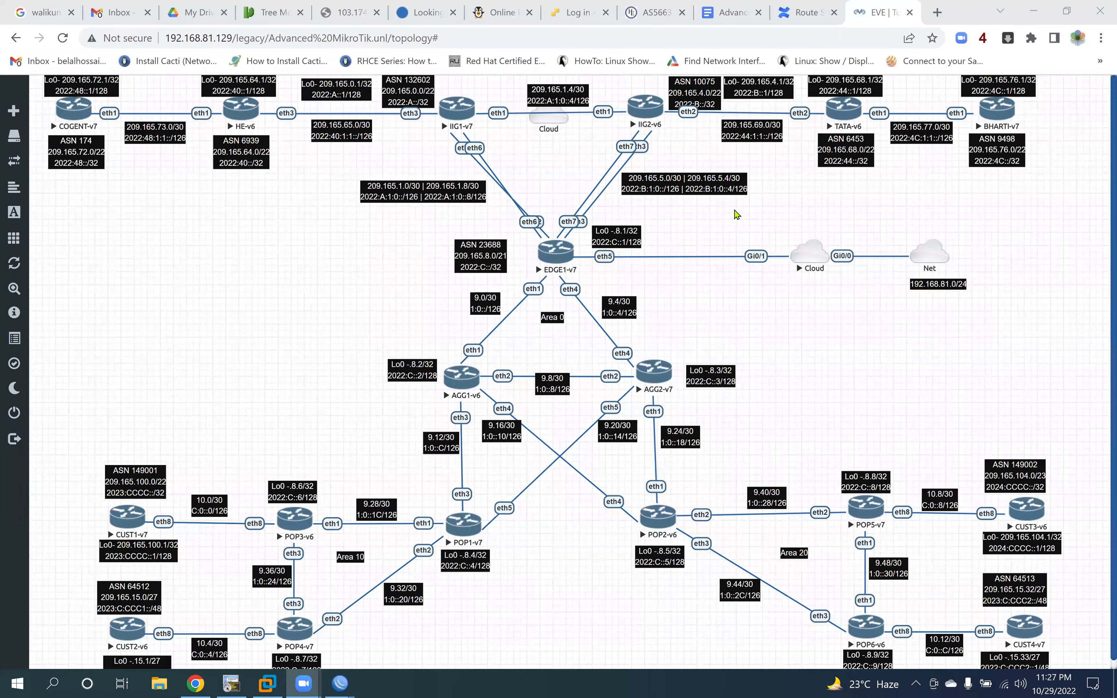
click(806, 12)
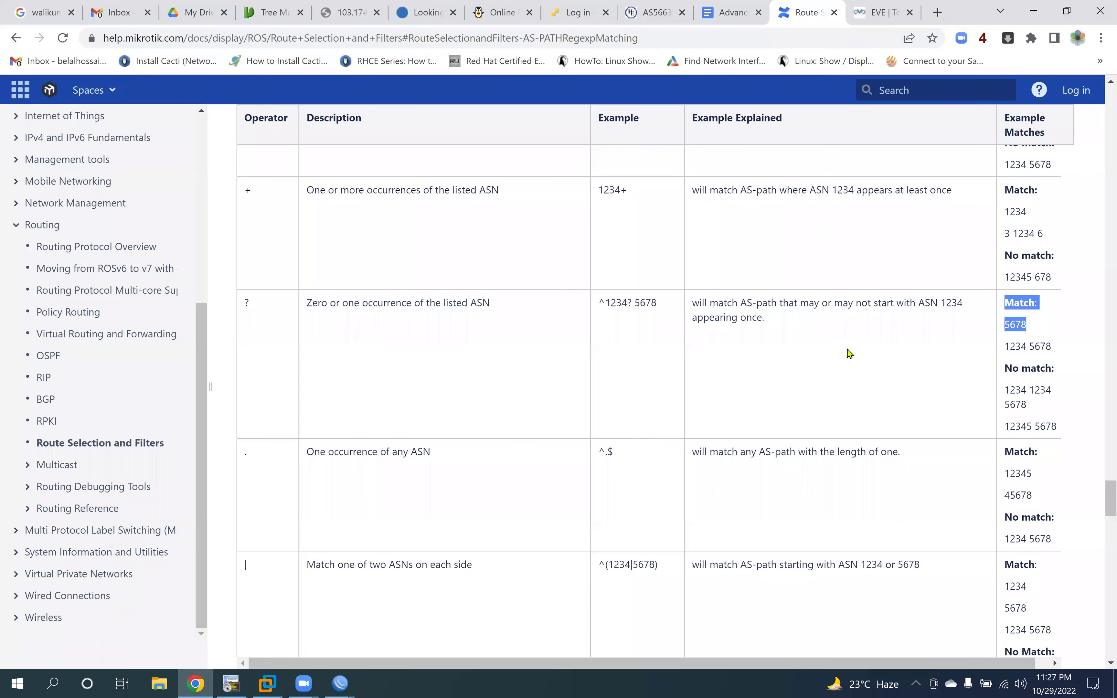
Step: Review the ? operator's description and example in the AS-path table, compare it with the WinBox route list, and open the EVE topology
click(247, 305)
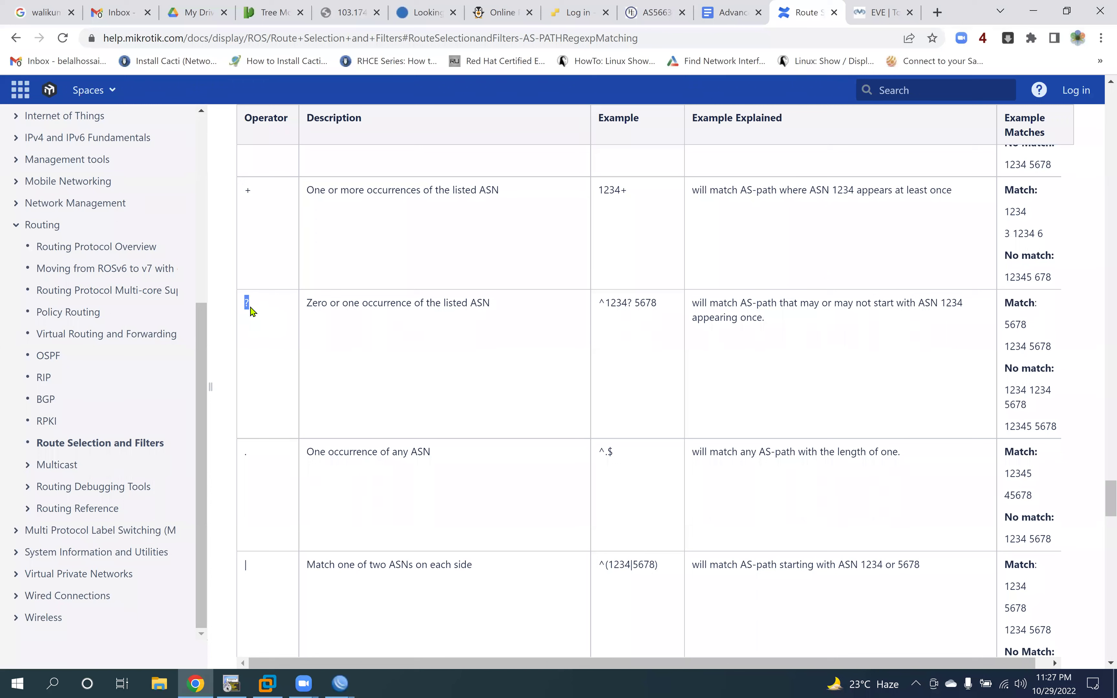
drag(313, 305, 491, 309)
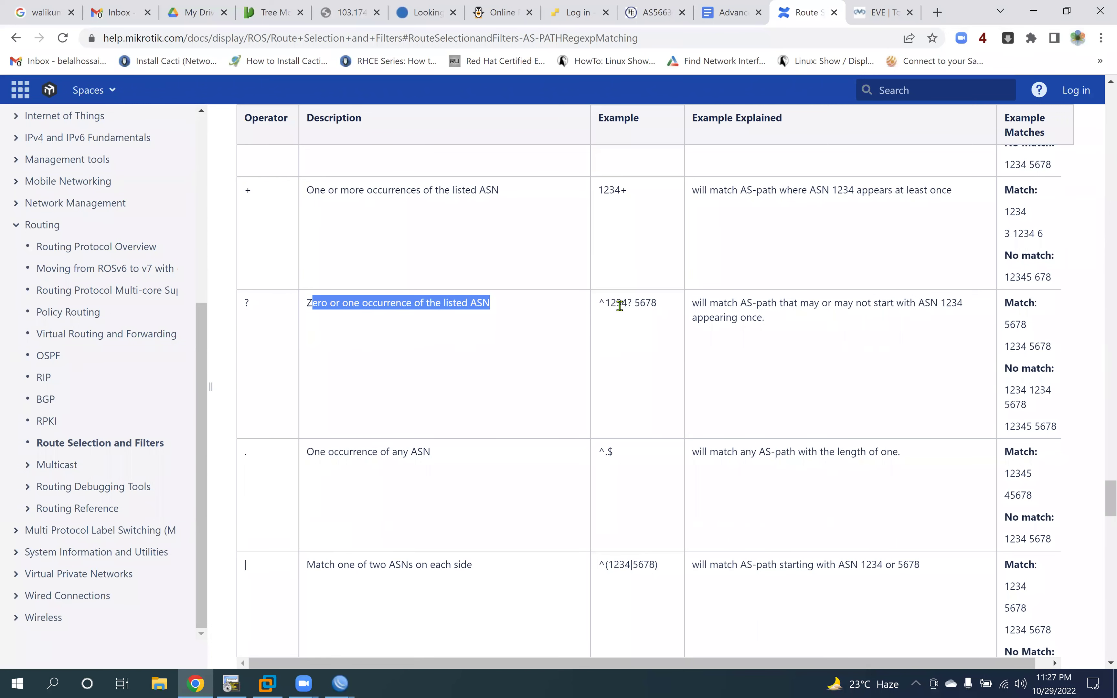
double_click(628, 302)
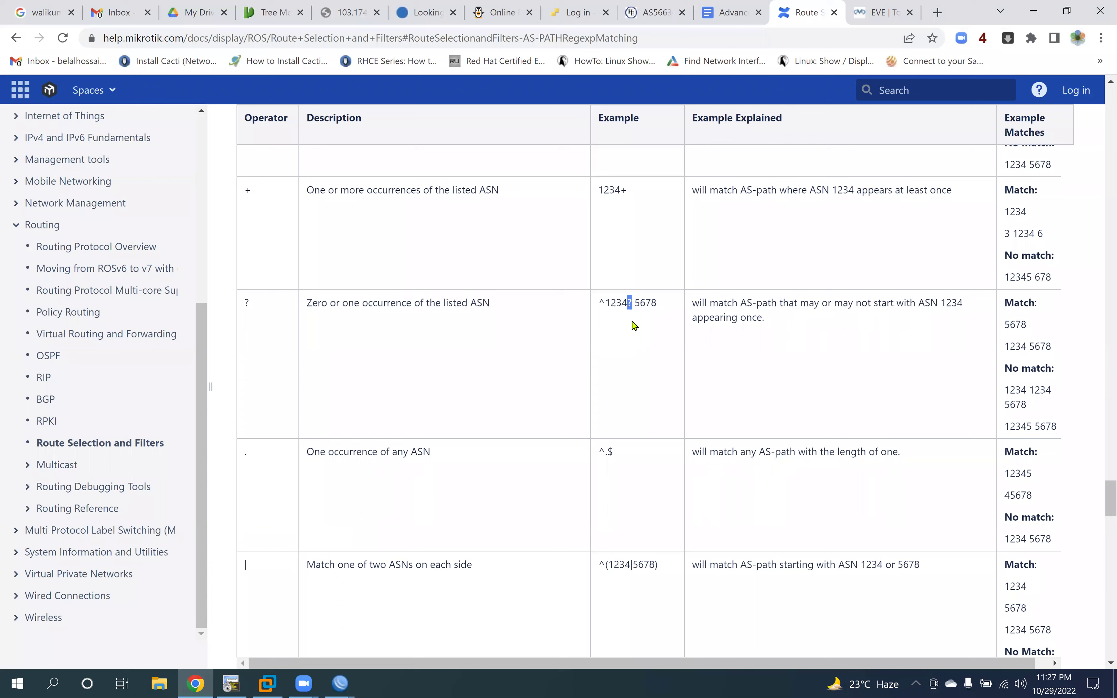
mouse_move(606, 301)
mouse_down()
mouse_move(655, 304)
mouse_move(626, 304)
mouse_up()
click(339, 683)
click(88, 637)
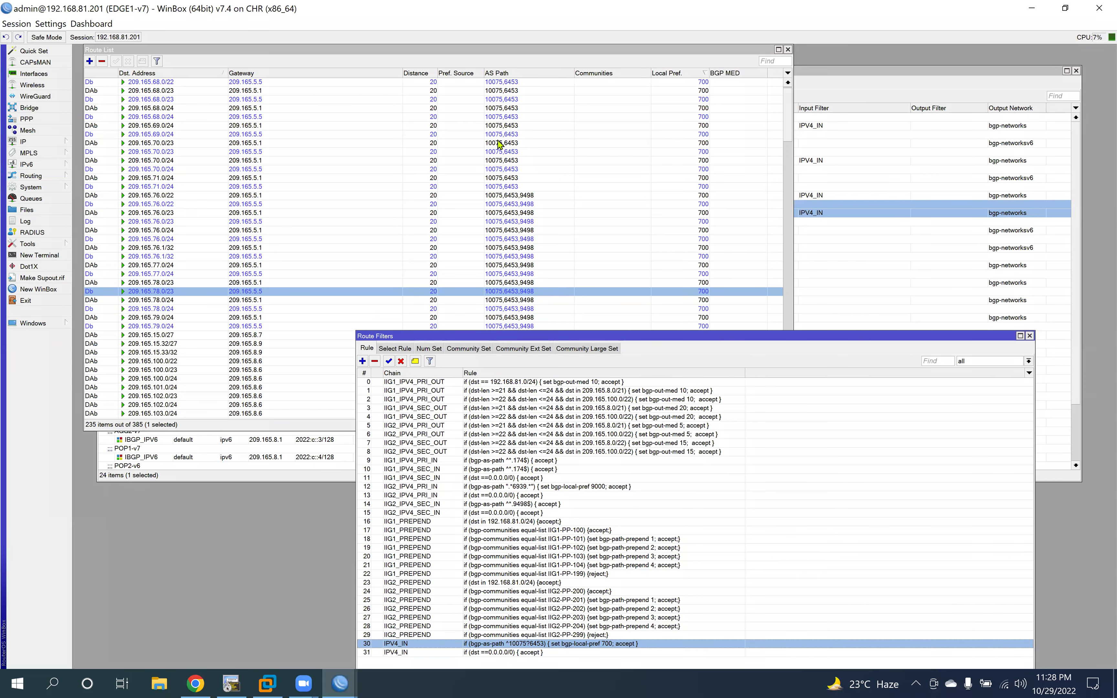
click(195, 683)
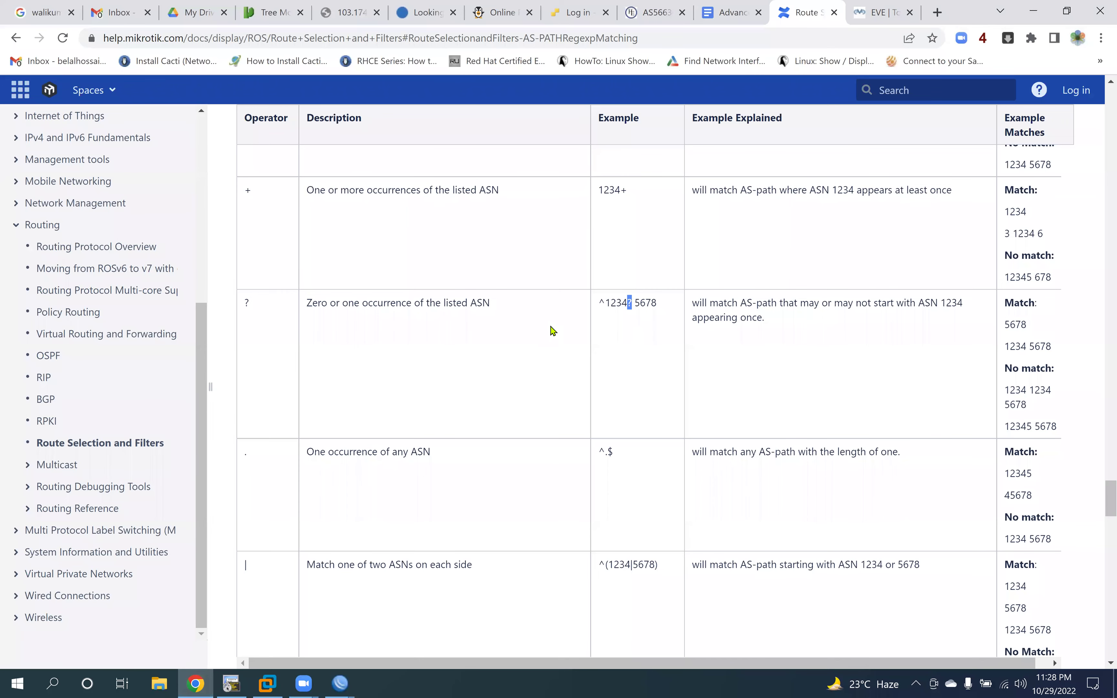
scroll(331, 275, down, 2)
double_click(246, 229)
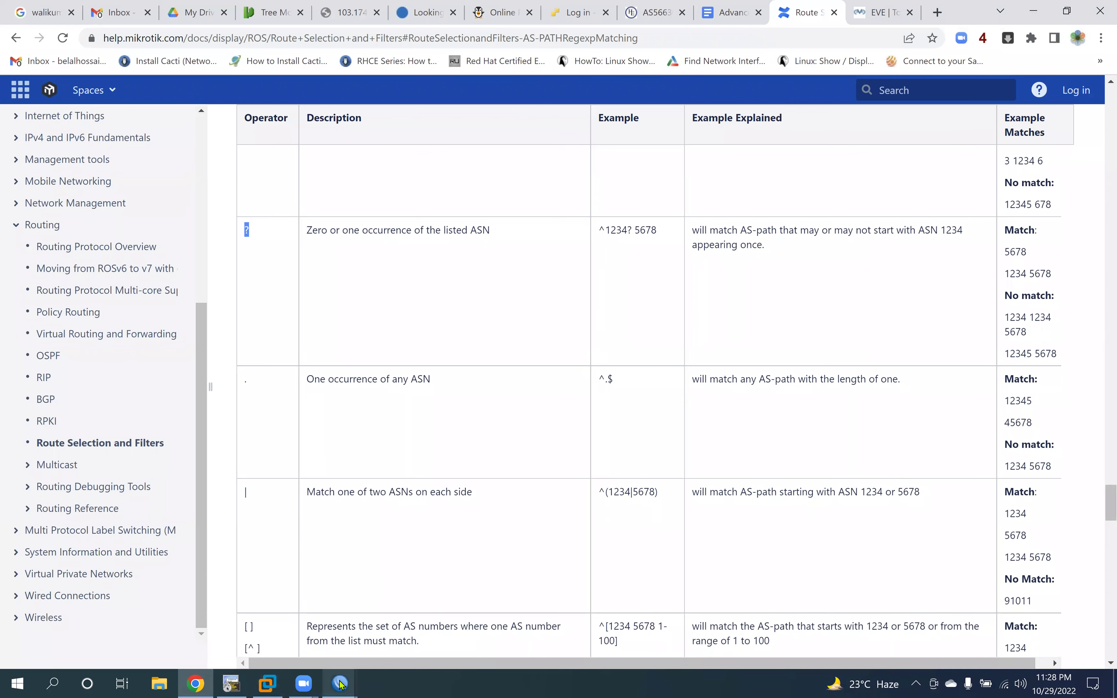
click(882, 12)
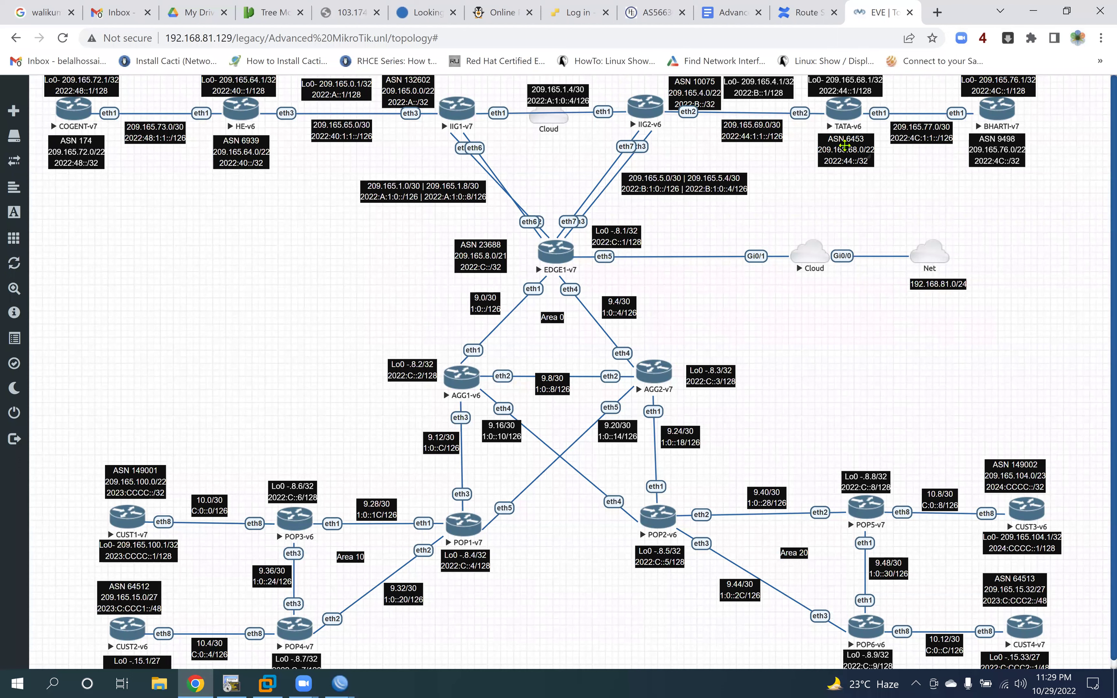
Step: Switch to the EDGE1-v7 WinBox session, append $ to the IPV4_IN rule's AS-path expression, giving ^10075?6453$, and save it
click(340, 683)
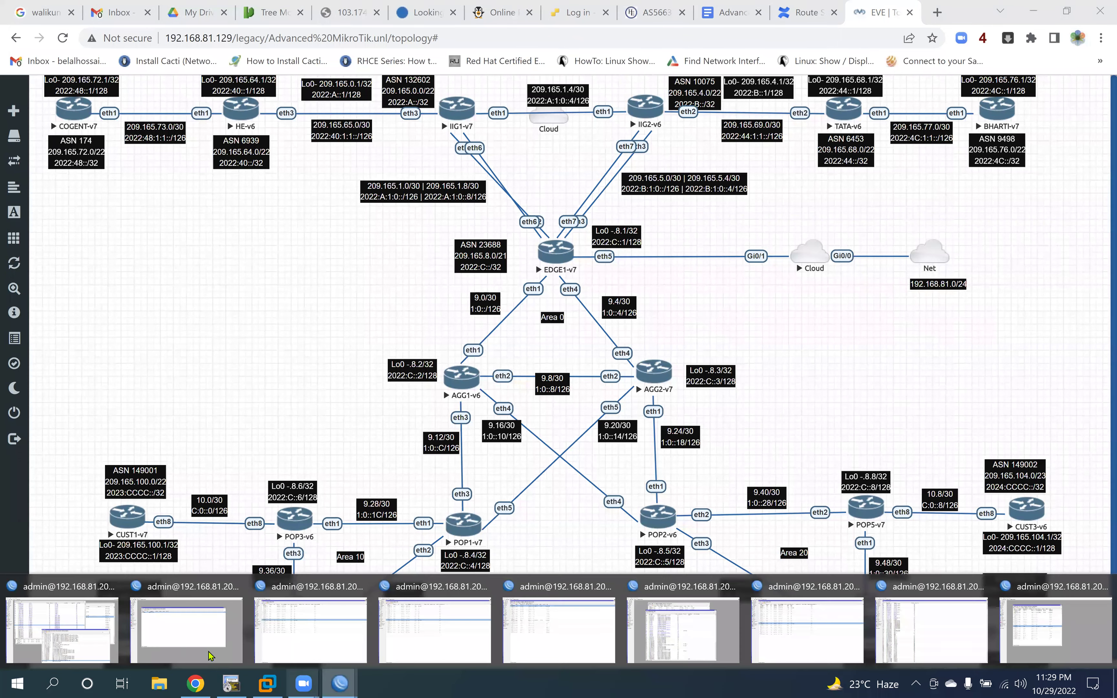
click(88, 630)
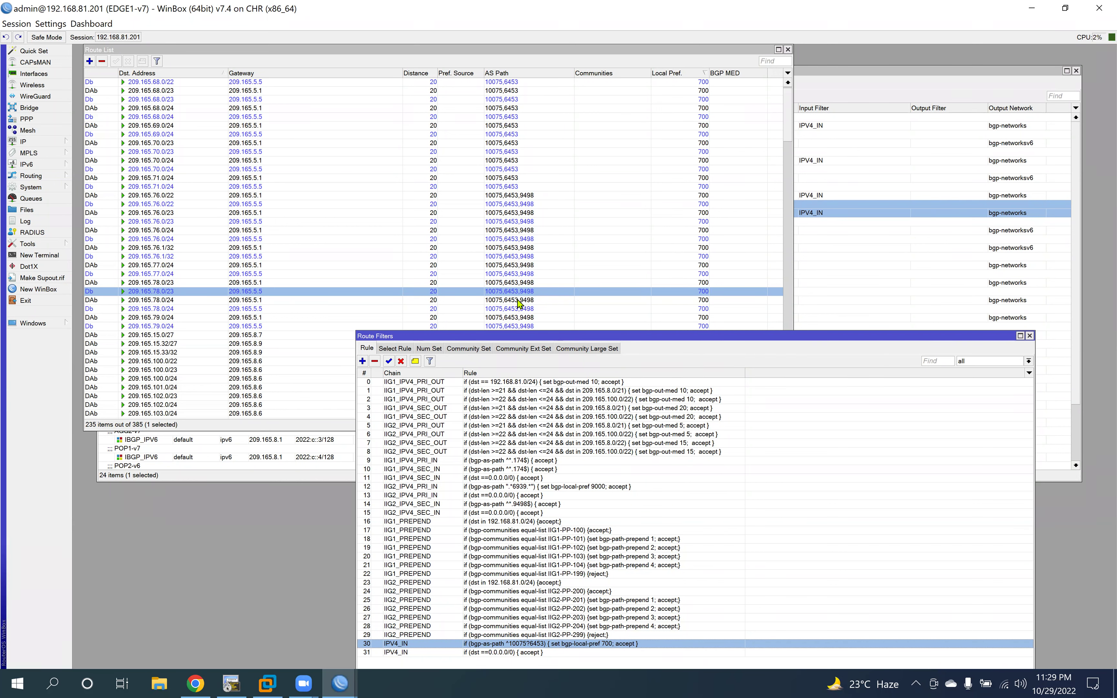
double_click(534, 645)
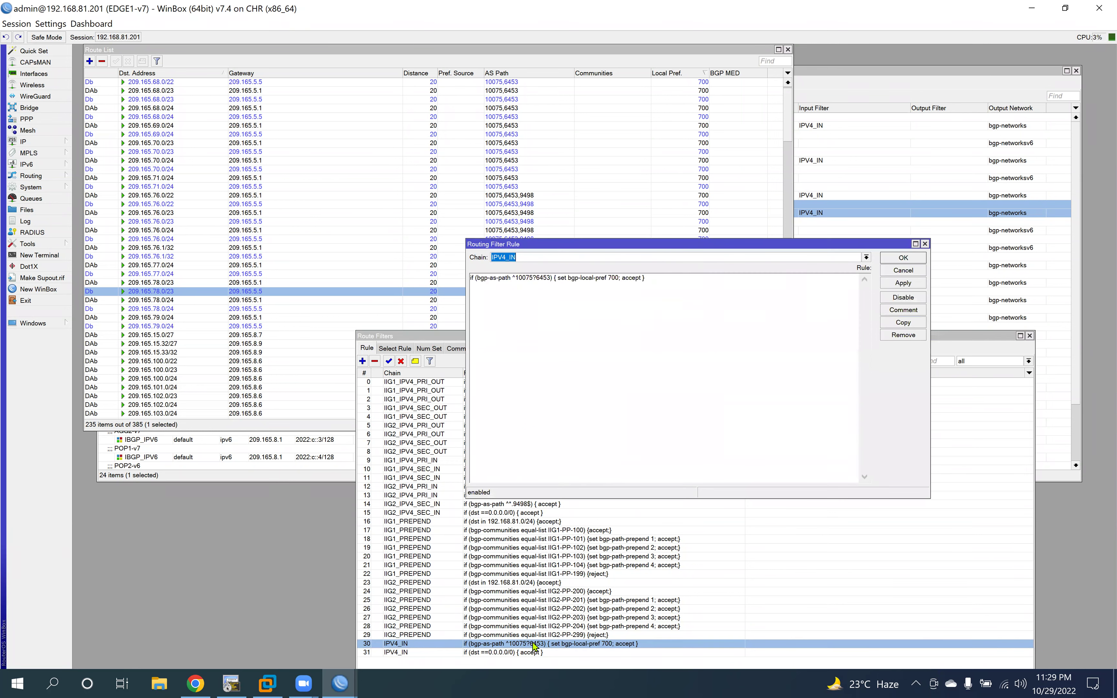
click(552, 280)
text($)
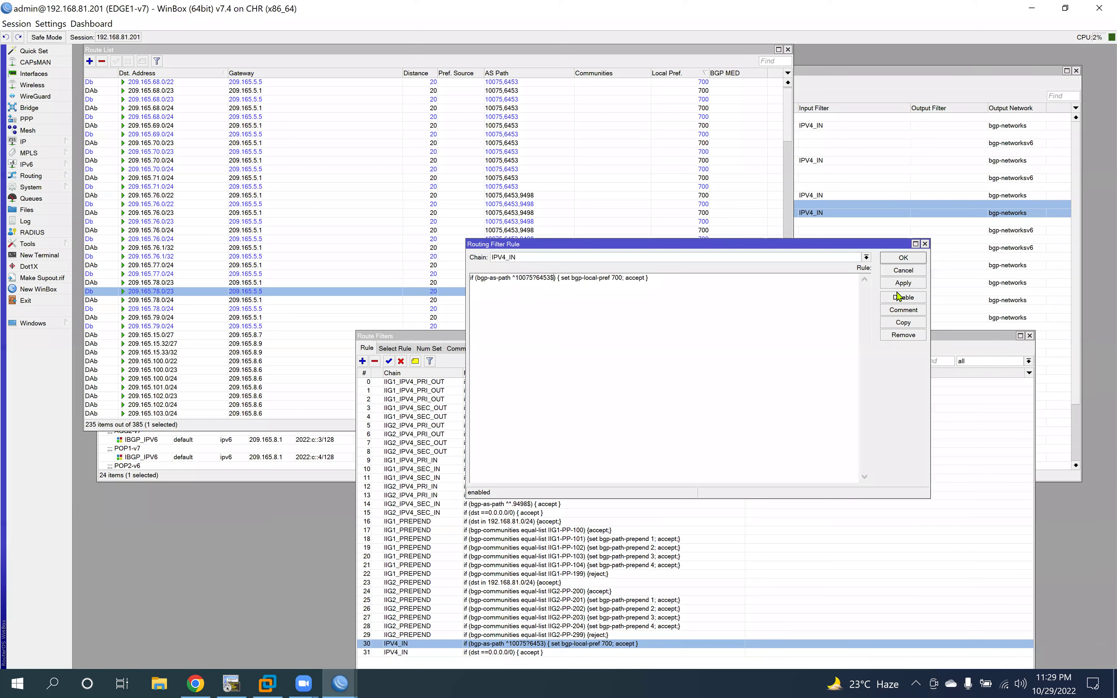
click(903, 282)
click(903, 257)
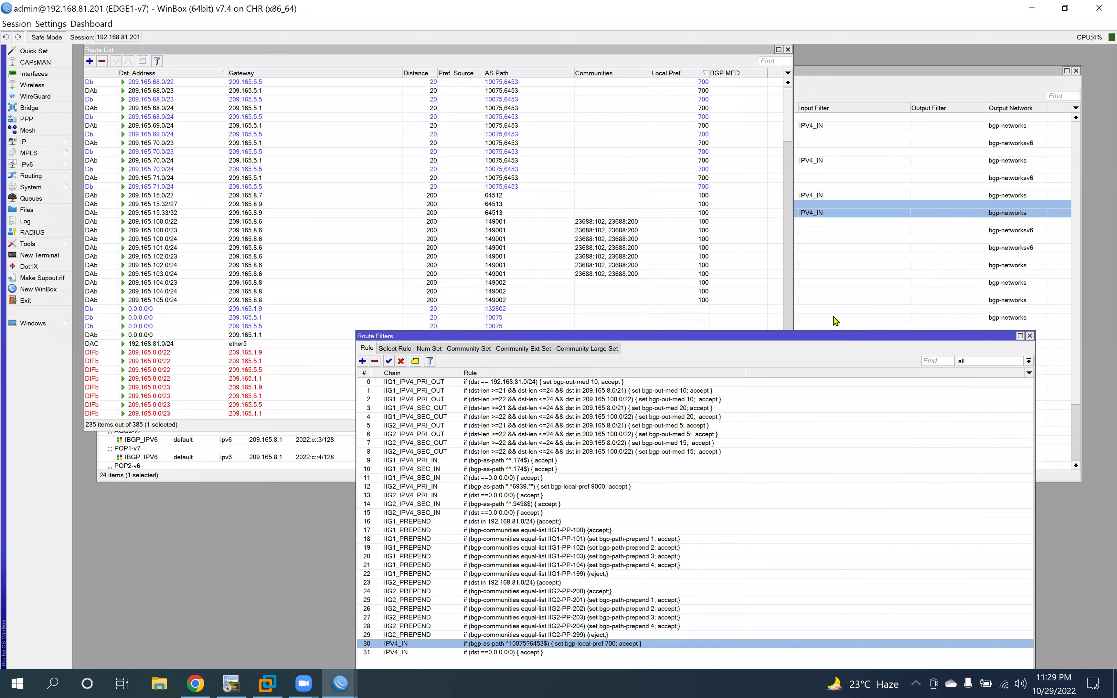
click(520, 186)
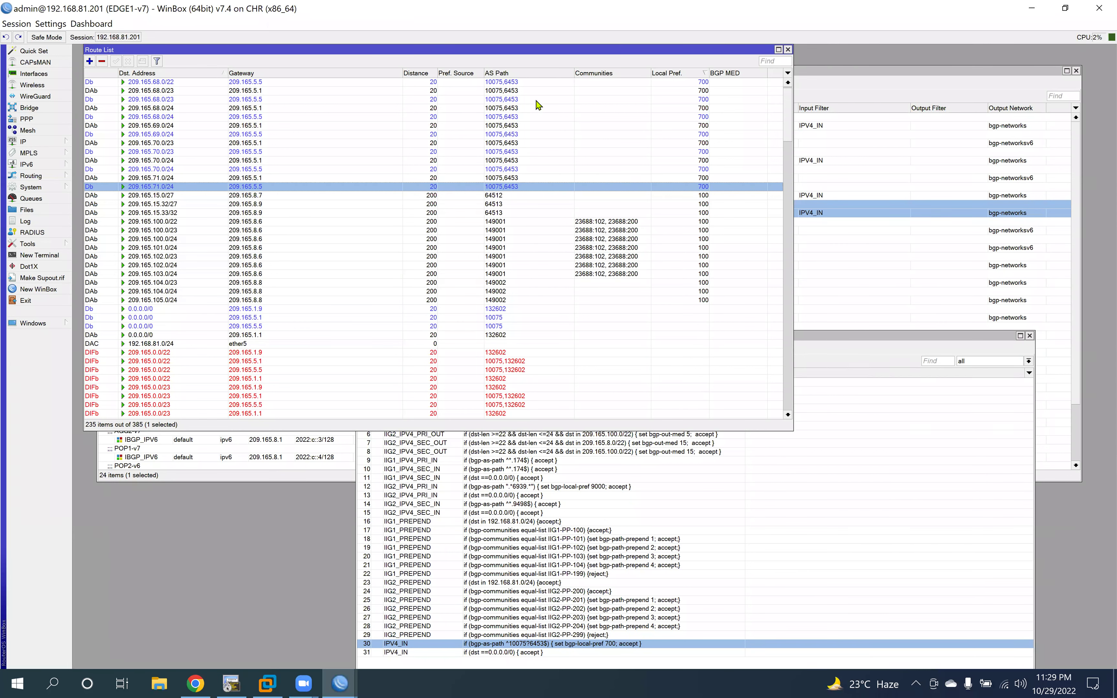
click(492, 645)
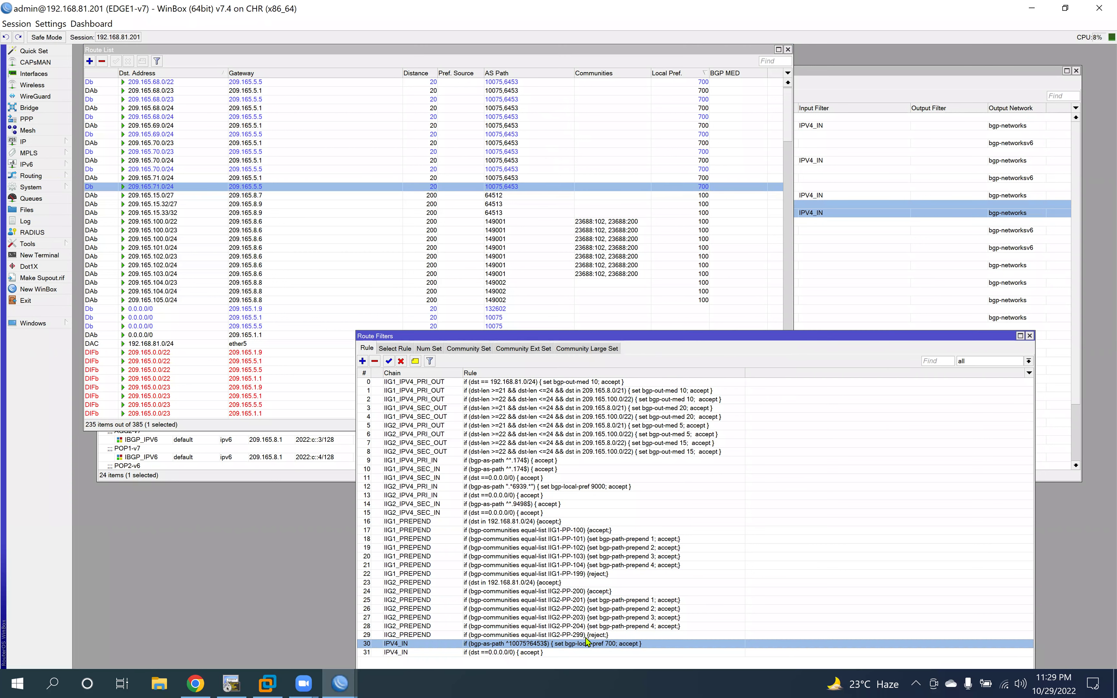
Step: Switch to Chrome and compare the ., +, * and ? operators in the AS-path table on the MikroTik Route Selection and Filters page
click(195, 683)
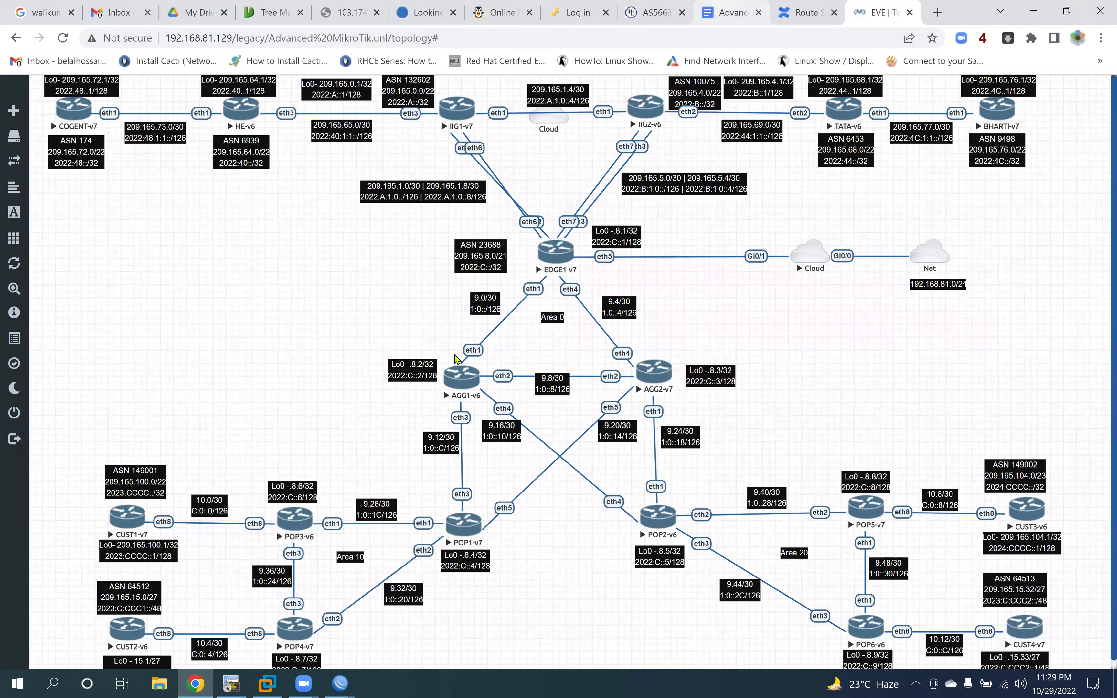
click(805, 12)
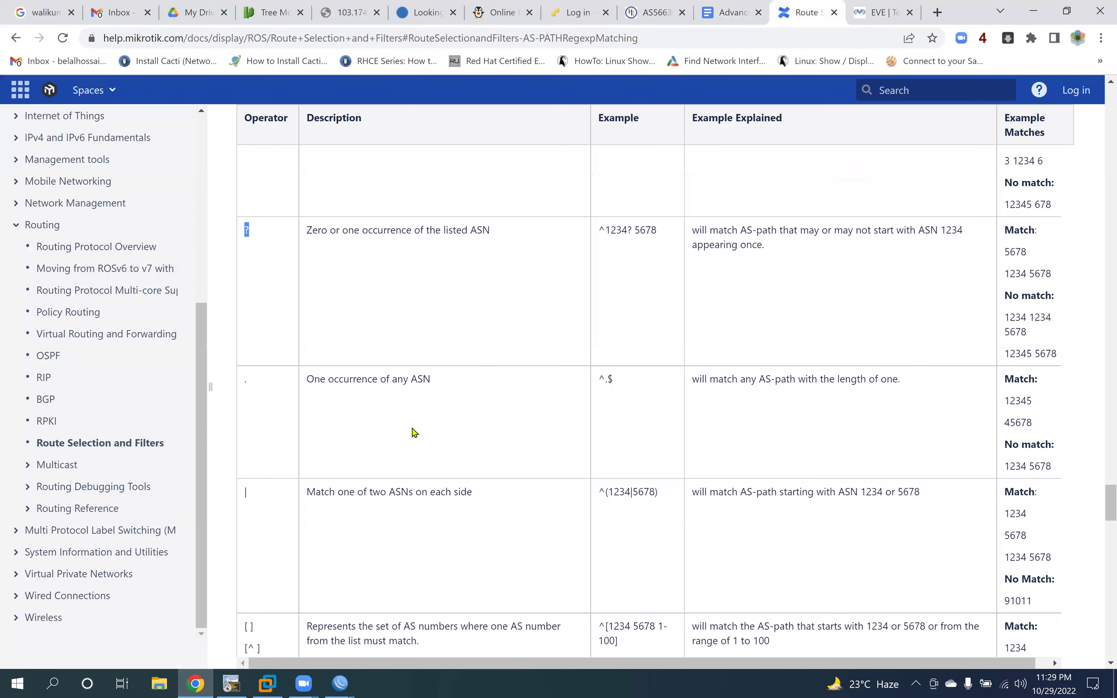
scroll(430, 418, down, 1)
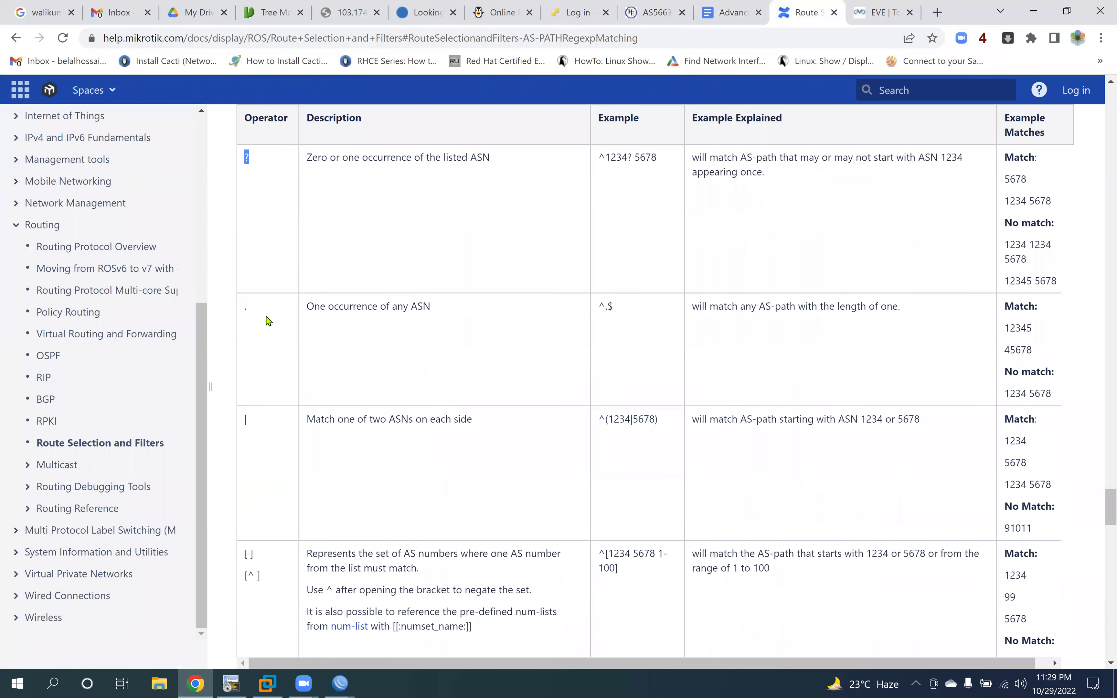
drag(243, 310, 273, 316)
drag(437, 311, 304, 310)
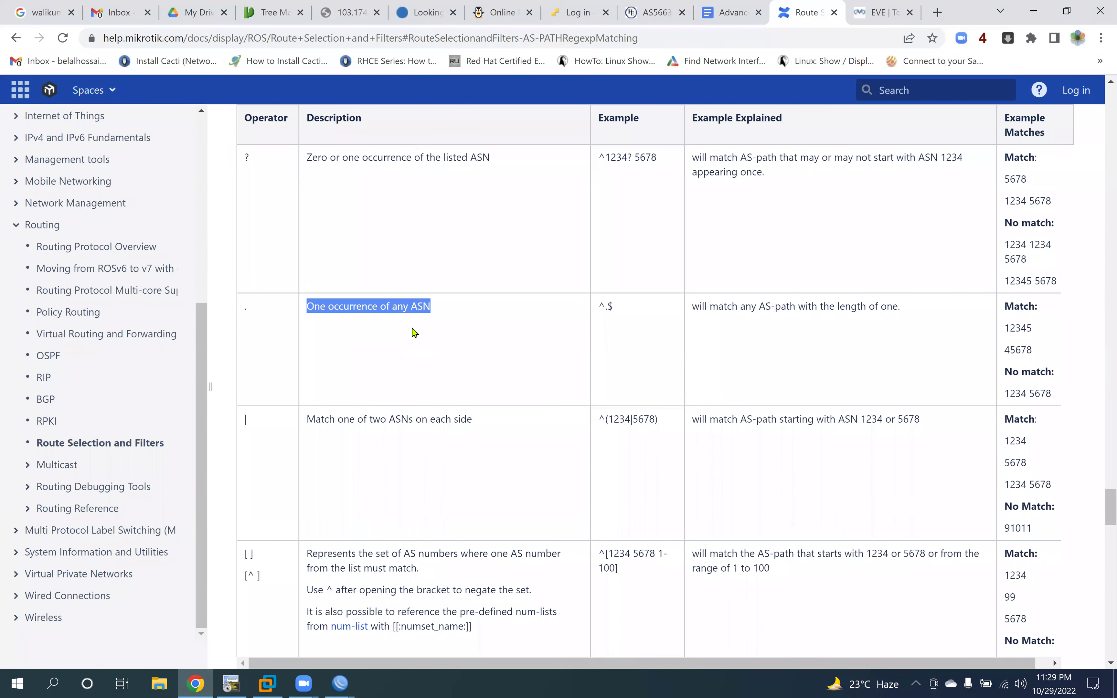
scroll(414, 332, up, 1)
scroll(414, 333, up, 2)
scroll(342, 287, up, 1)
drag(244, 335, 252, 335)
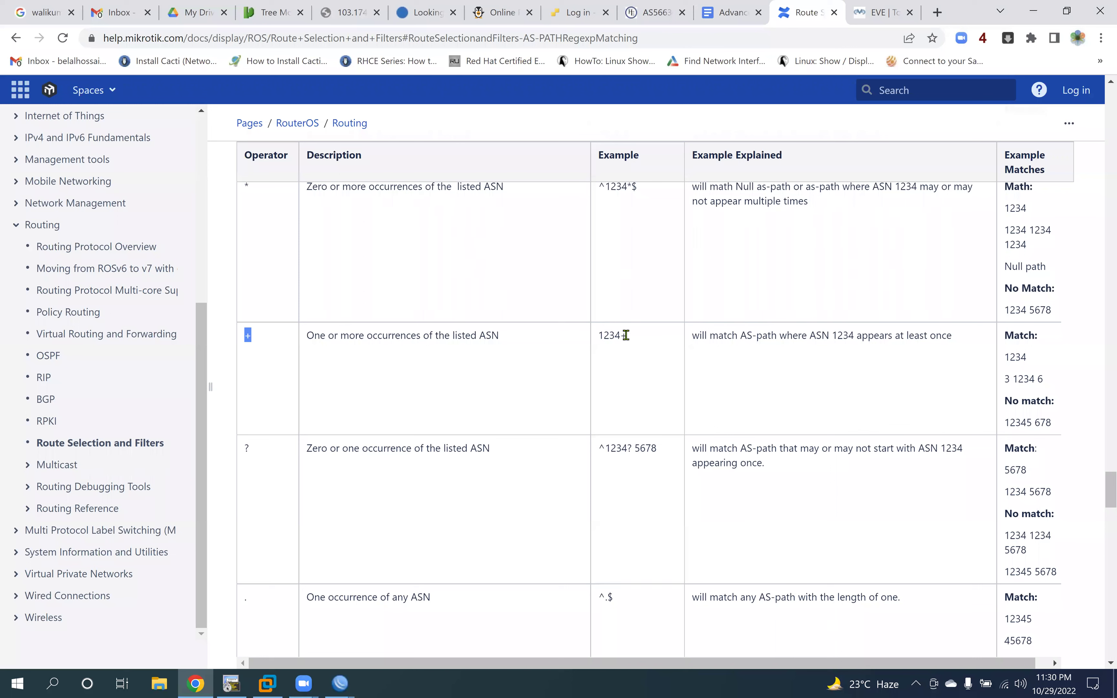
drag(626, 186, 632, 188)
scroll(536, 314, down, 3)
drag(246, 232, 261, 237)
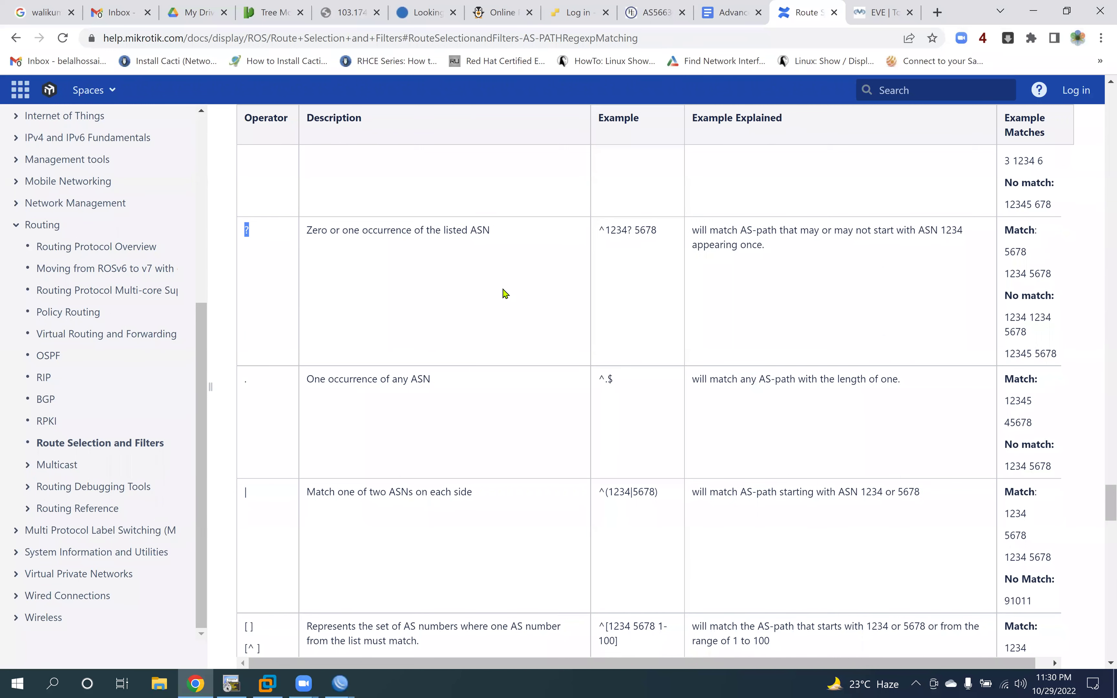
Step: Examine the . operator's description, its example ^.$ and the explanation of that example in the operator table
scroll(286, 292, down, 1)
click(245, 310)
drag(314, 306, 435, 314)
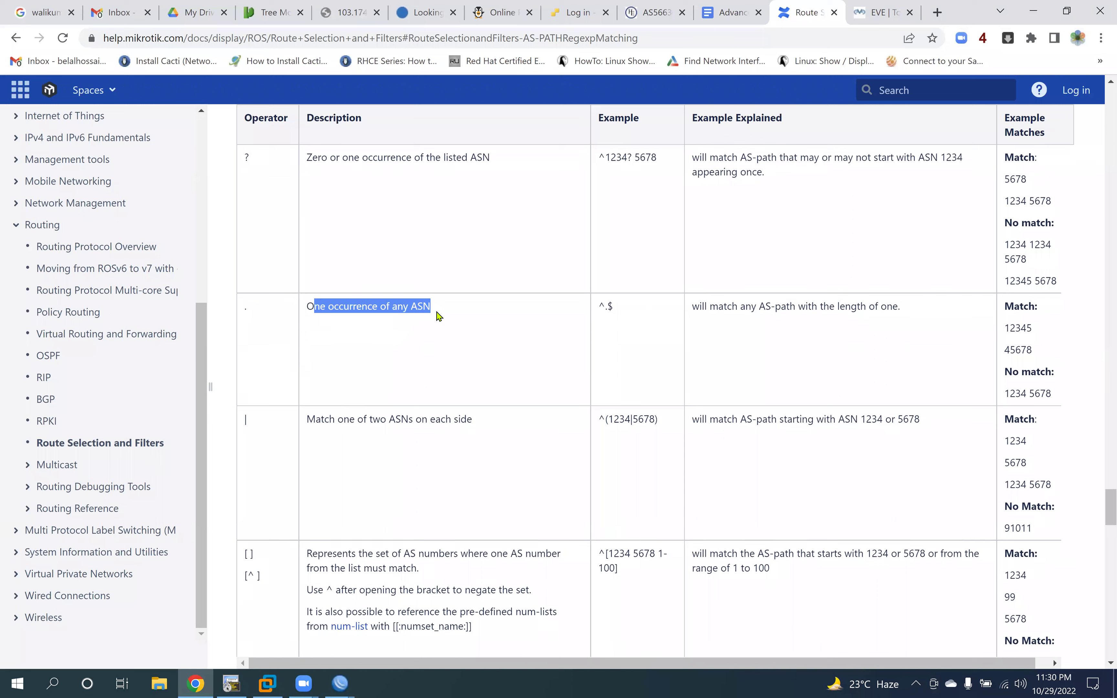
click(608, 307)
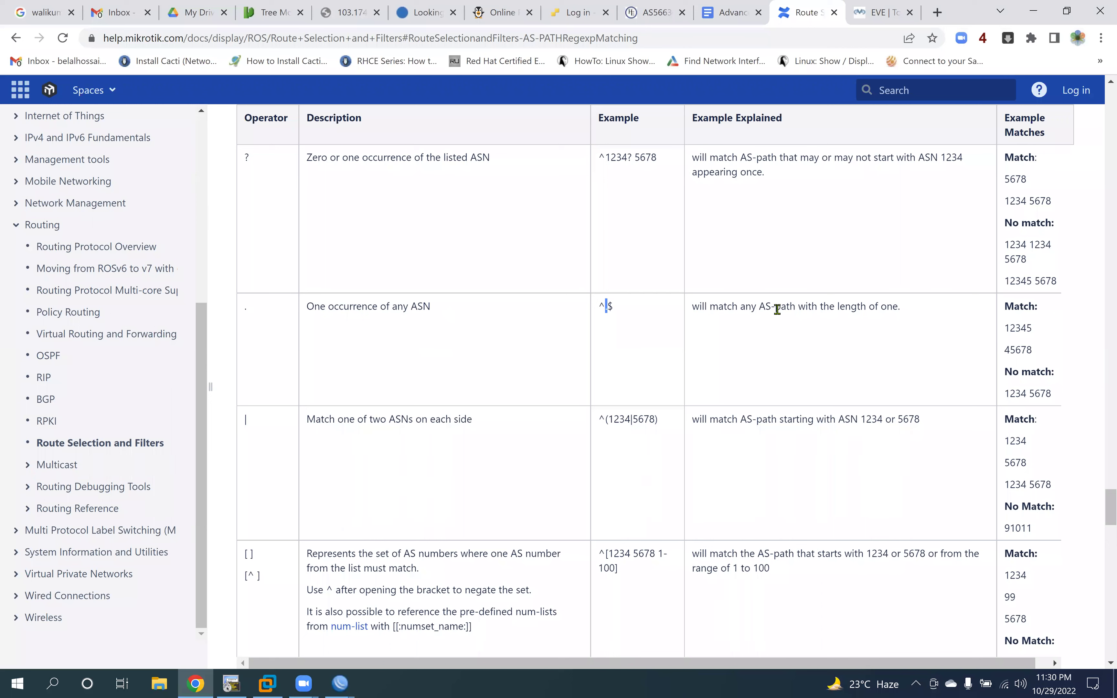
drag(907, 313, 790, 308)
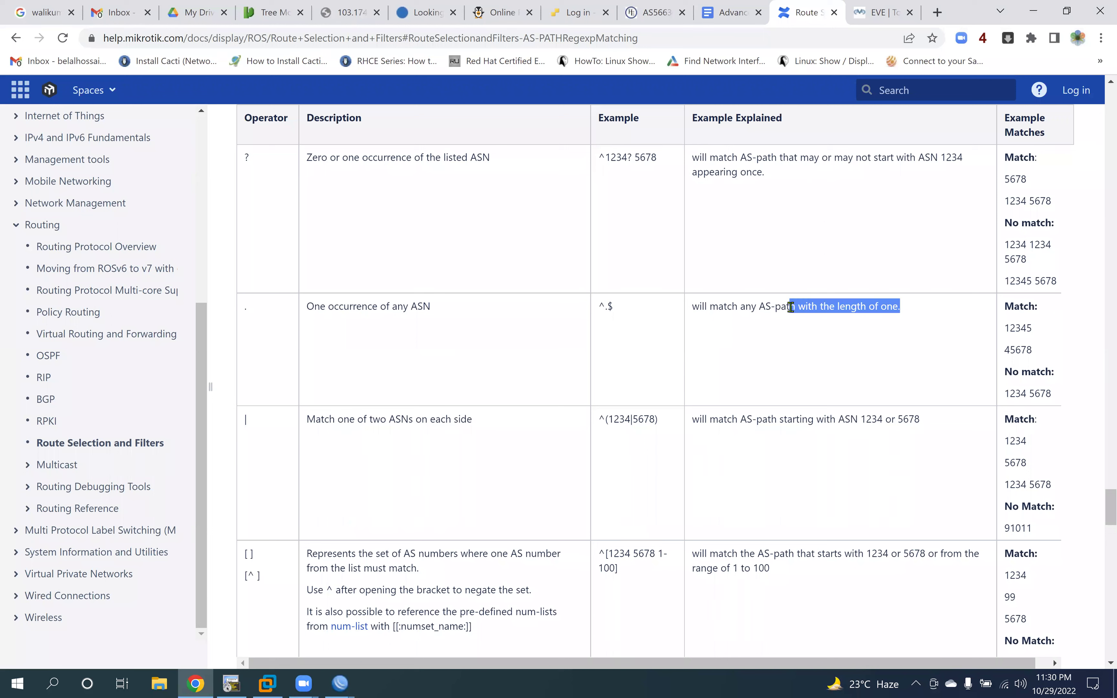
double_click(604, 306)
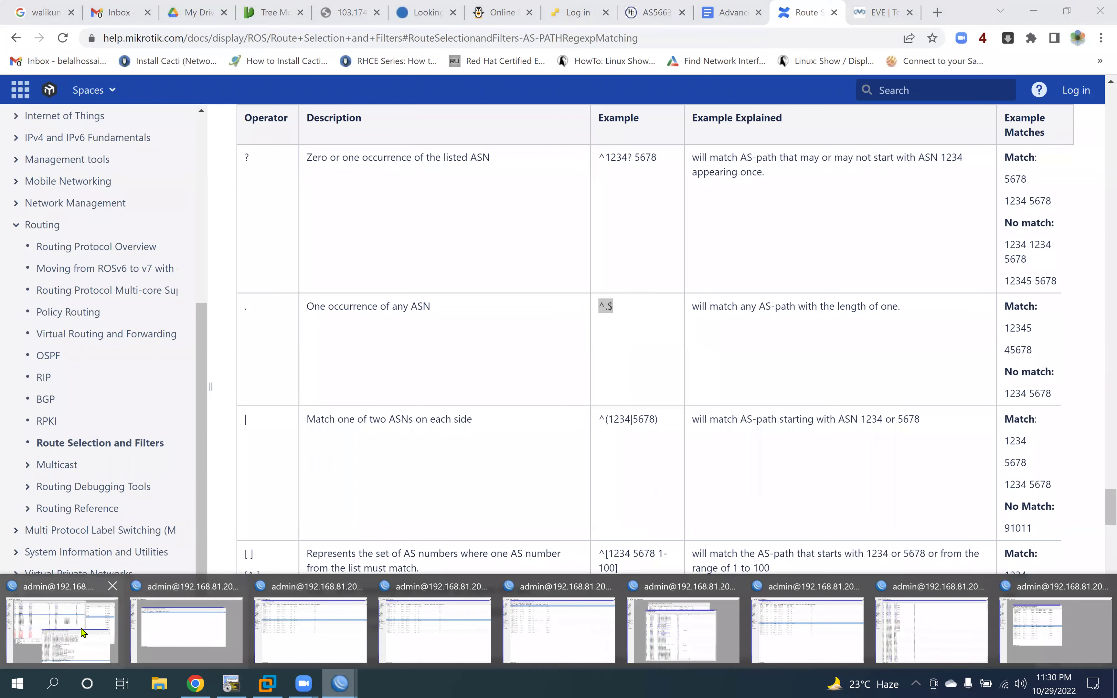
Step: Check the EDGE1-v7 route list in WinBox, then examine the IIG1, IIG2, TATA and BHARTI routers and their ASNs in the EVE topology
click(339, 683)
click(196, 683)
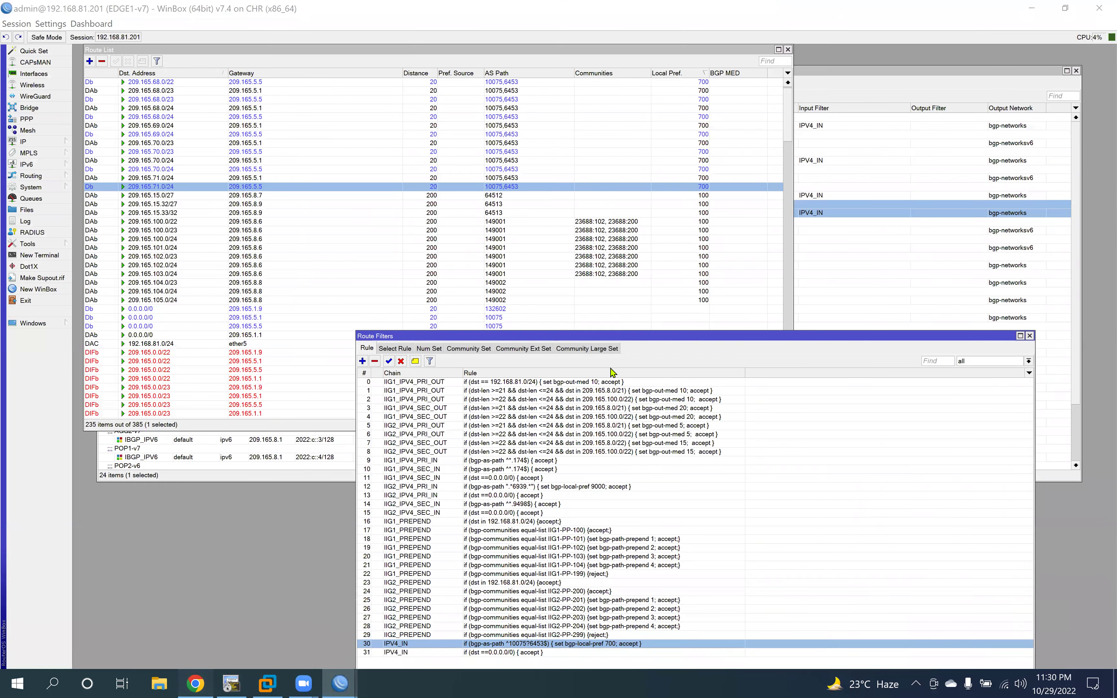
key(ctrl+Tab)
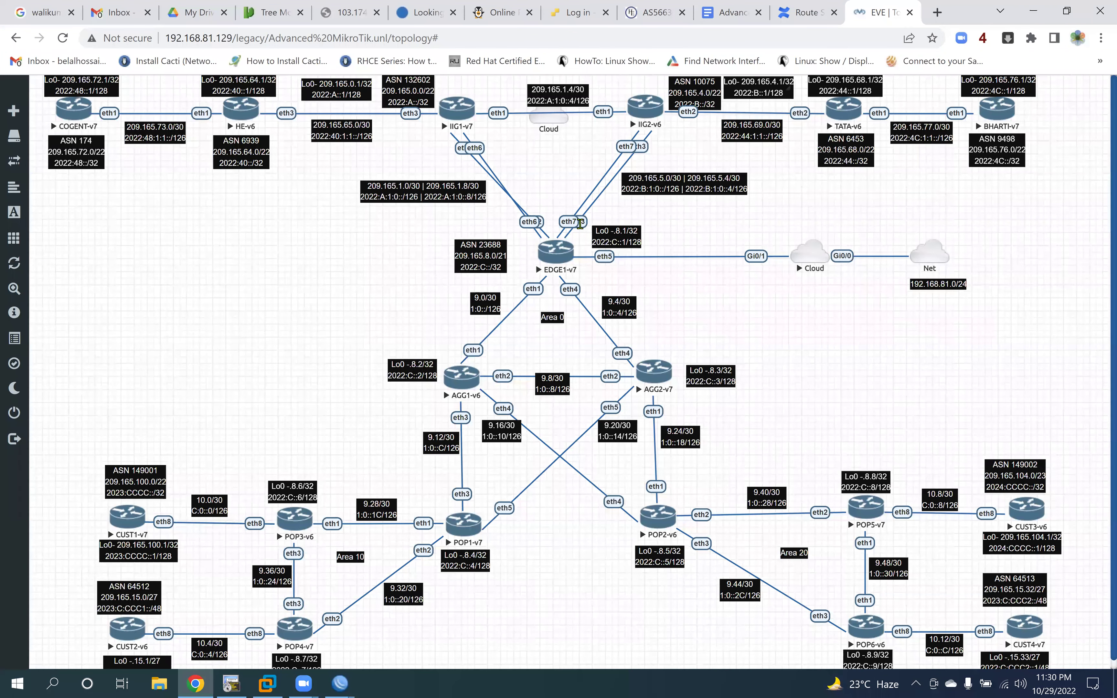
drag(488, 85, 441, 134)
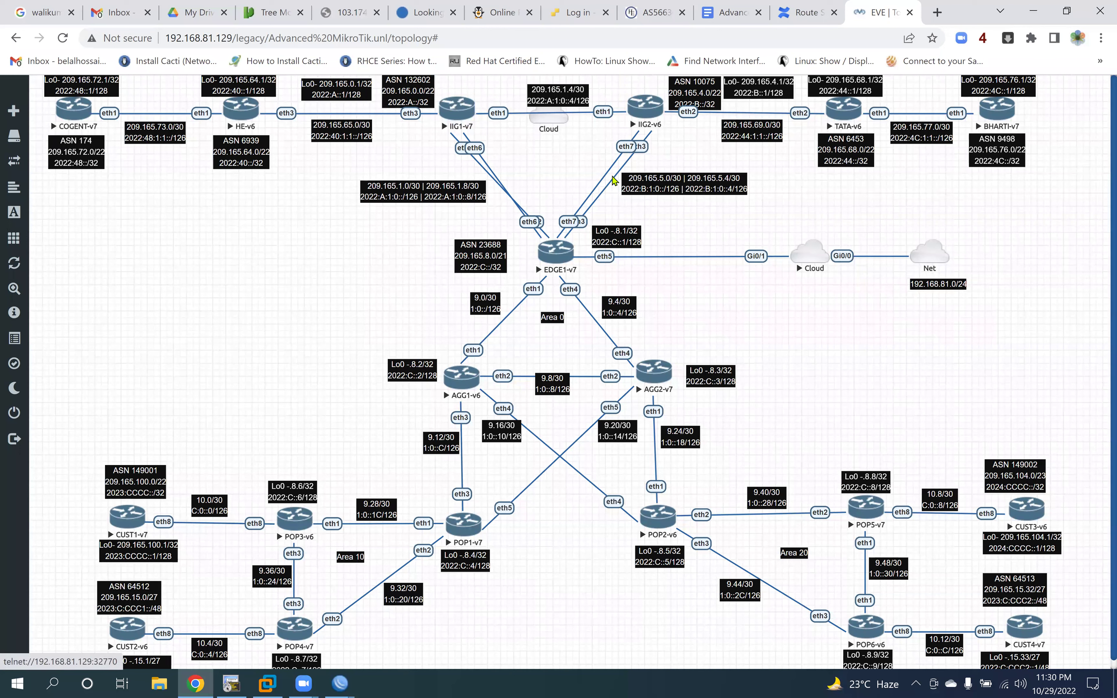
drag(619, 82, 672, 129)
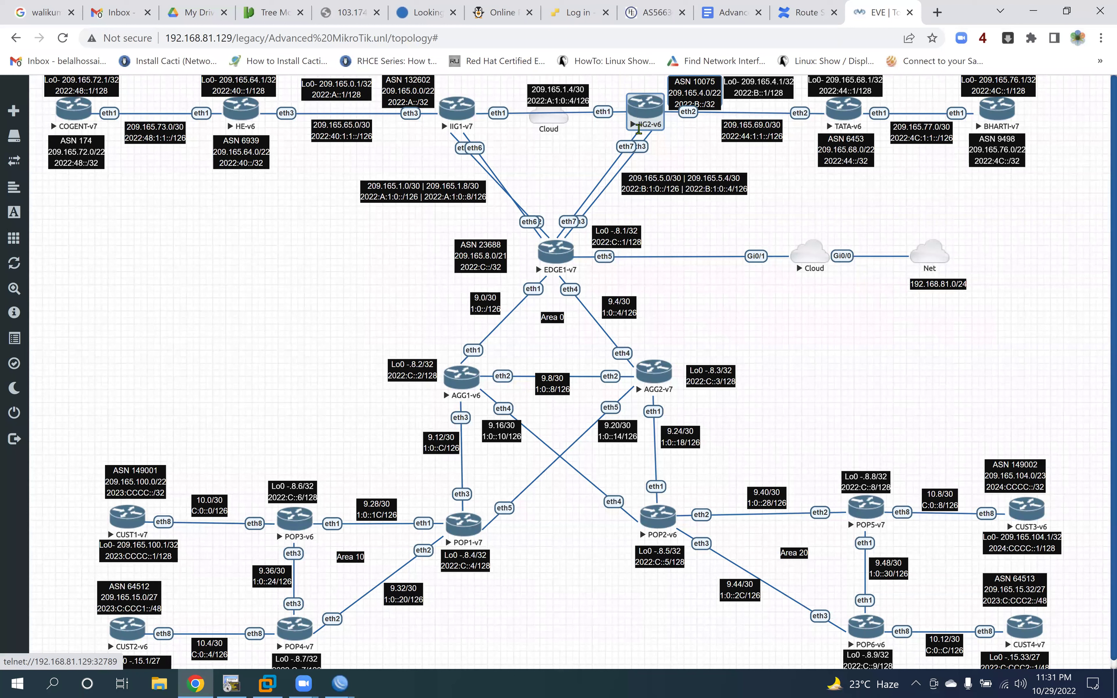
drag(808, 184, 878, 102)
drag(926, 197, 1046, 100)
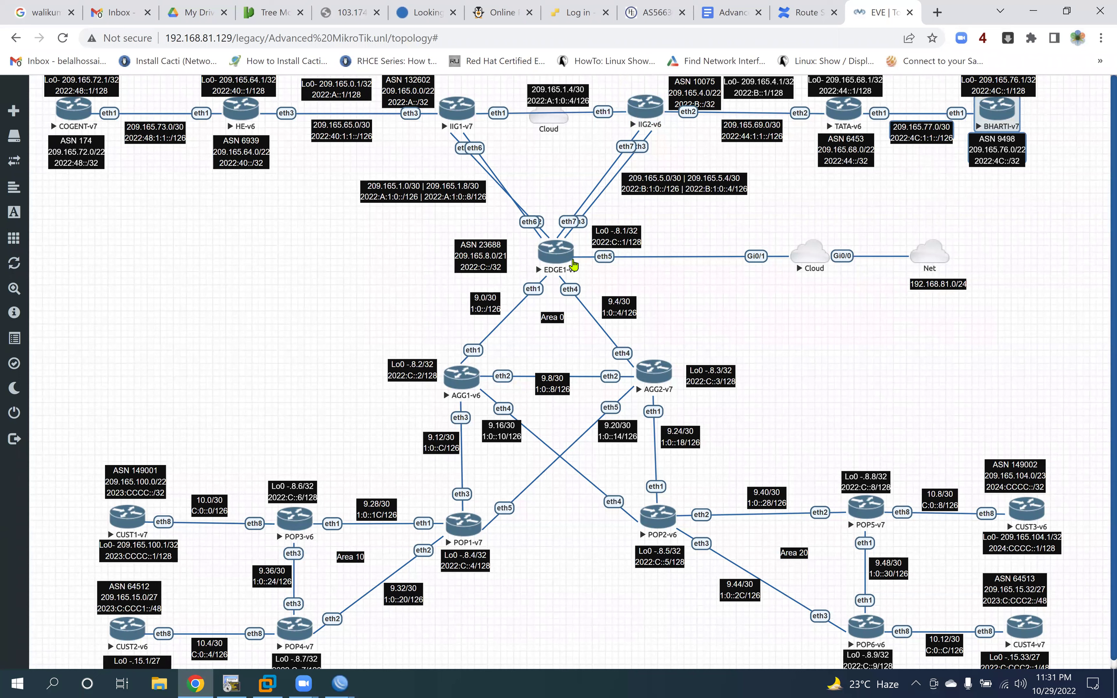
click(483, 115)
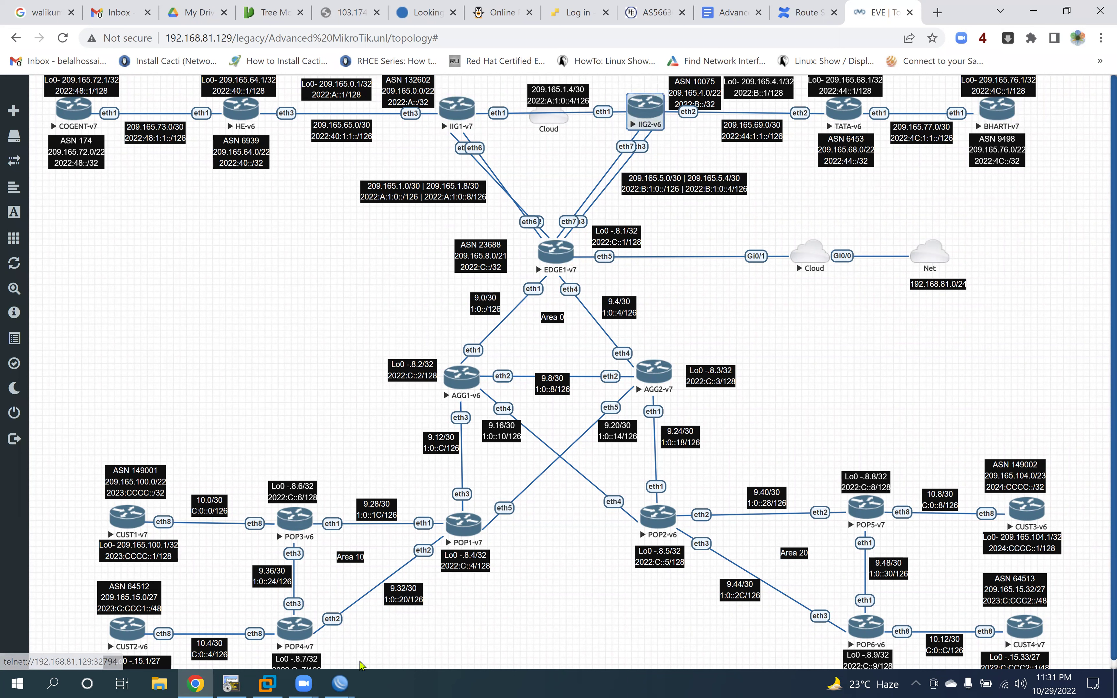
Step: Review the . operator's description and its example ^.$ on the MikroTik Route Selection and Filters page
click(805, 12)
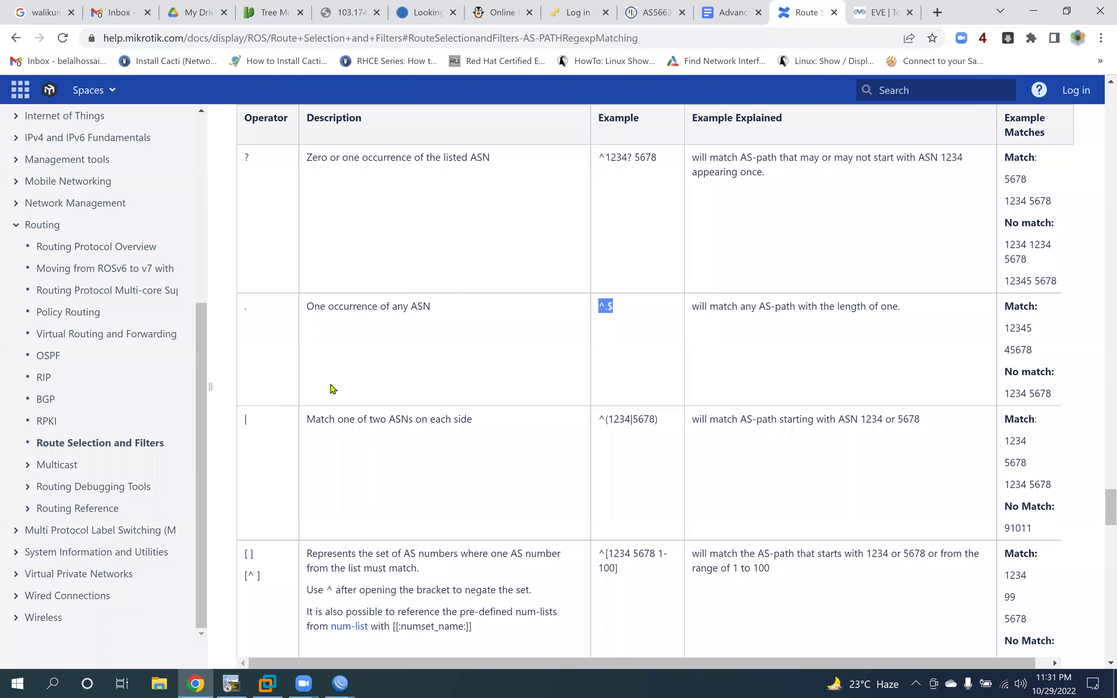
drag(246, 310, 796, 312)
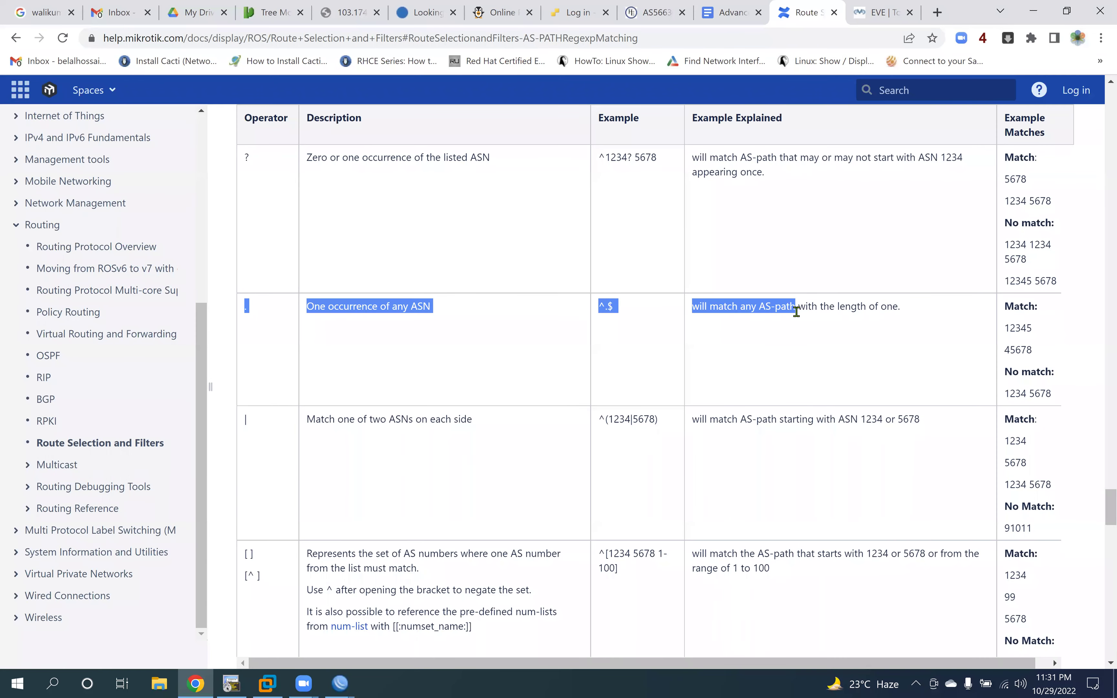
click(600, 308)
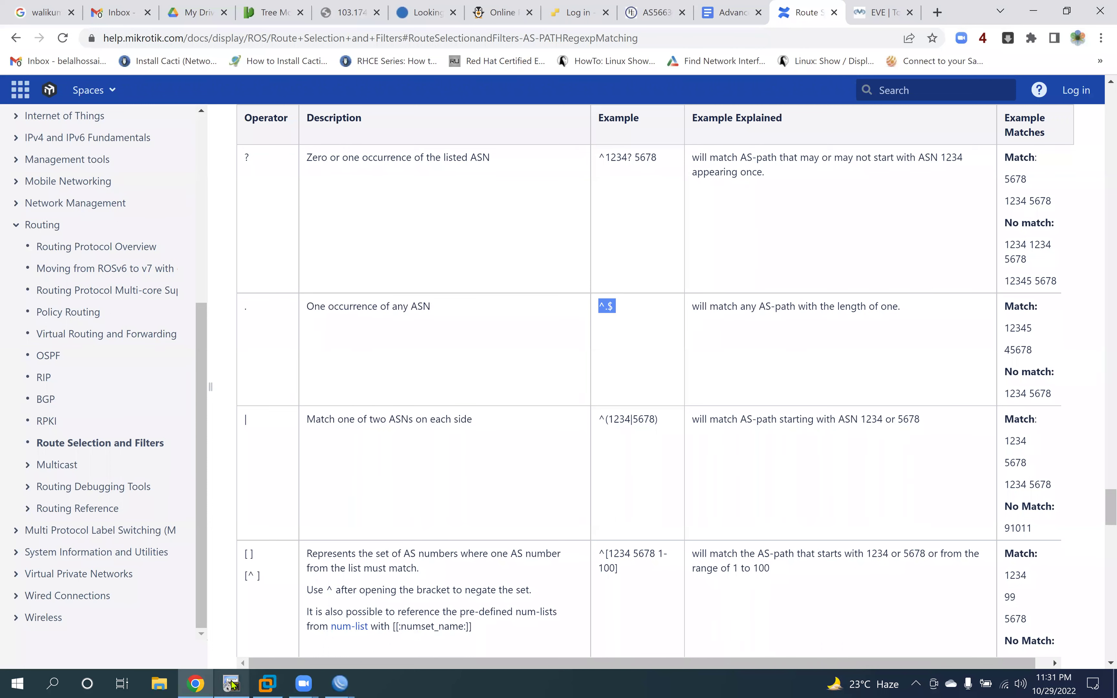
Step: Switch to the EDGE1-v7 WinBox session, change the AS-path expression of the IPV4_IN rule with local preference 700 to ^.$, and save it
click(340, 683)
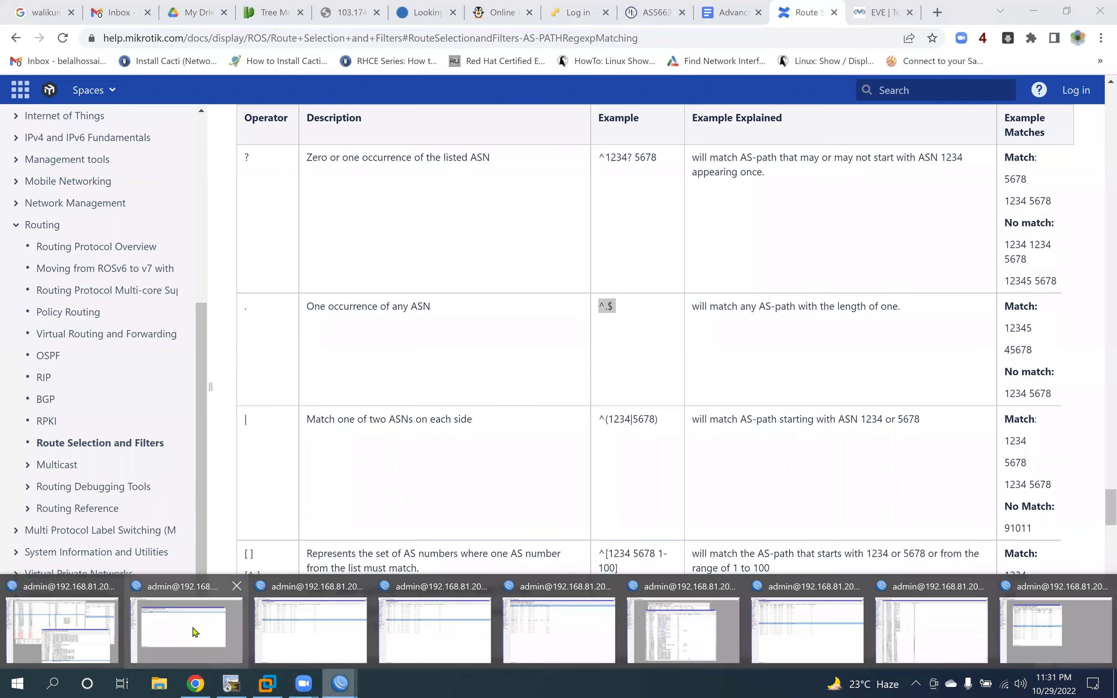
click(93, 639)
double_click(507, 643)
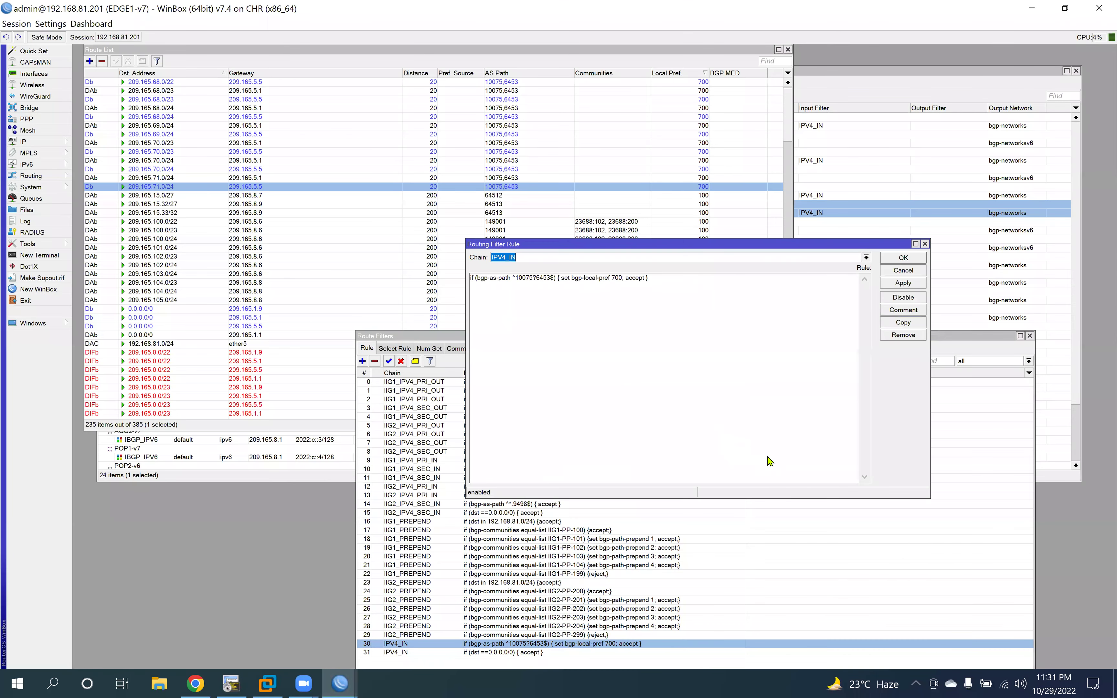
click(549, 279)
key(BackSpace)
key(BackSpace)
key(BackSpace)
key(BackSpace)
key(BackSpace)
key(BackSpace)
key(BackSpace)
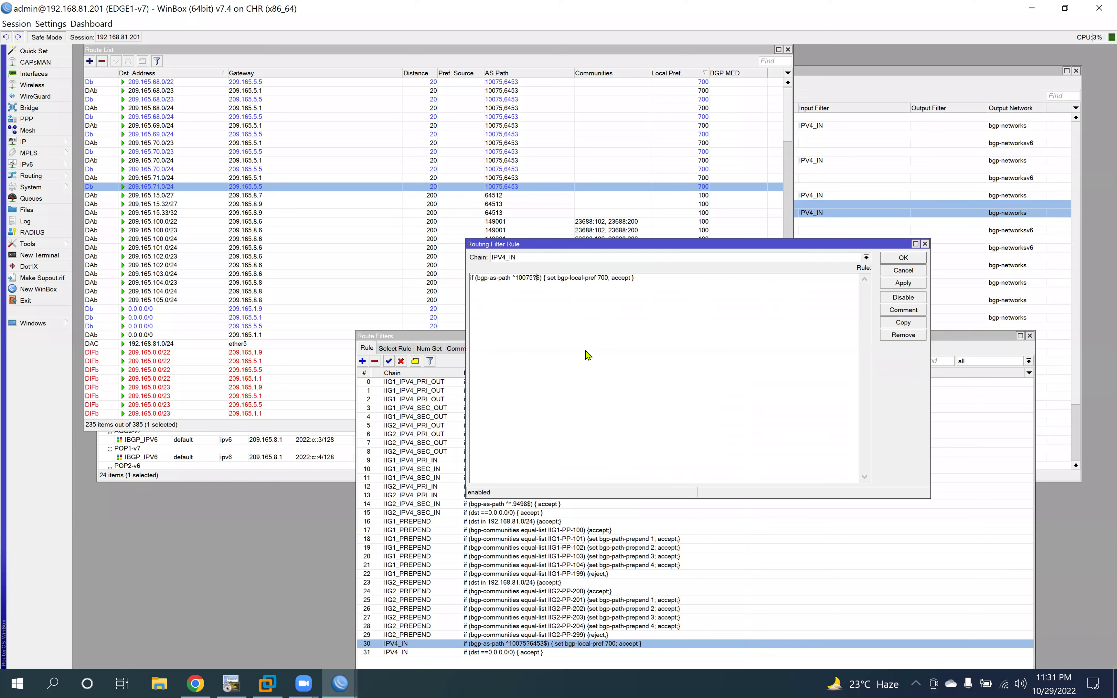
key(BackSpace)
text(.)
click(903, 283)
click(904, 257)
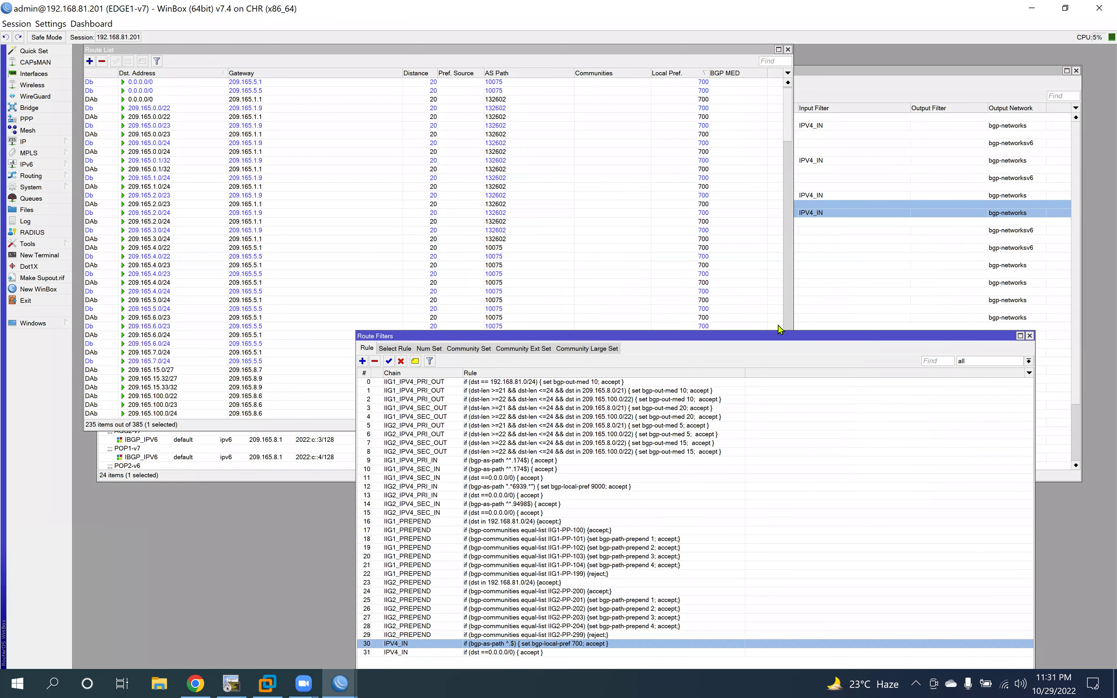
Step: Check the AS paths and local preferences of the BGP routes in the EDGE1-v7 route list
click(500, 84)
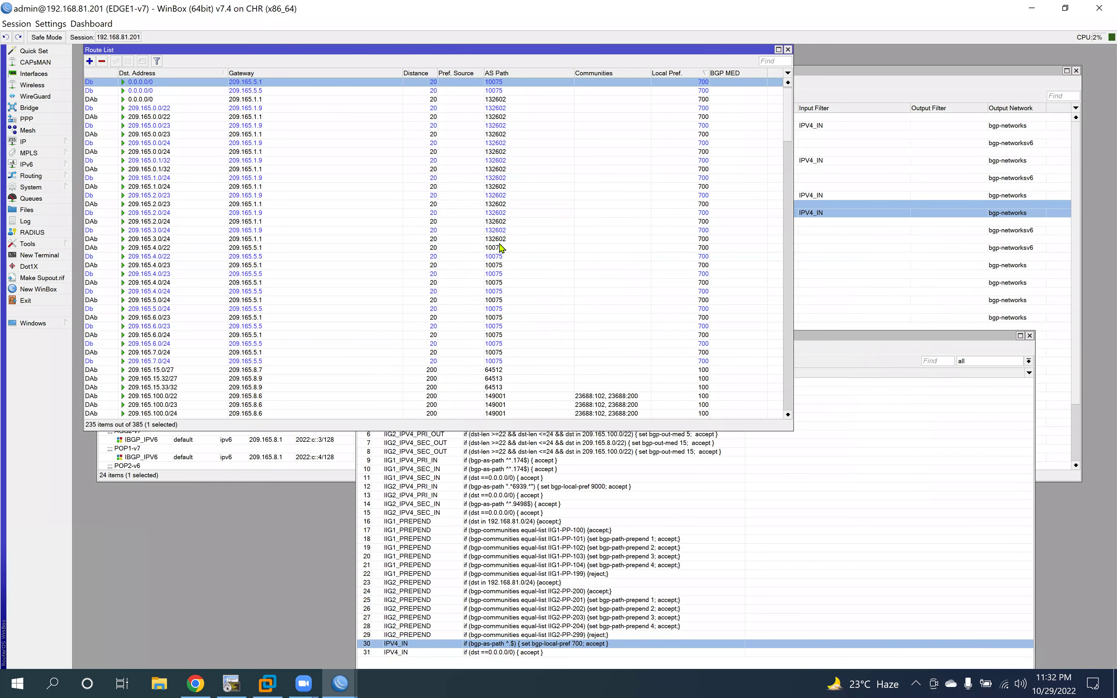
scroll(504, 367, down, 2)
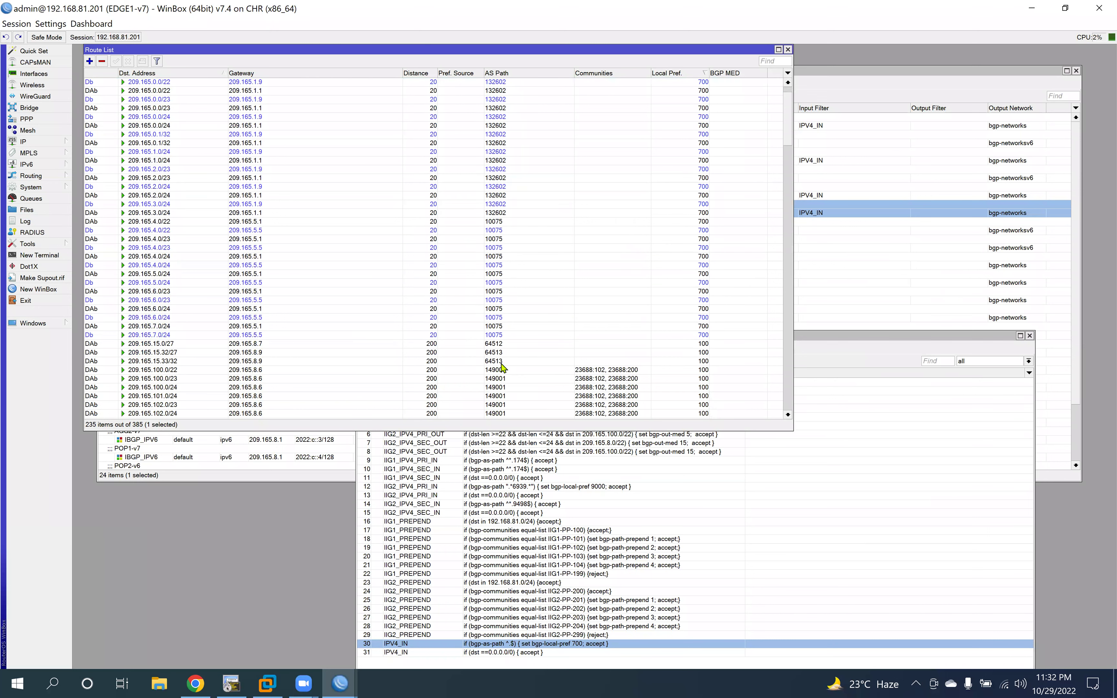
click(716, 326)
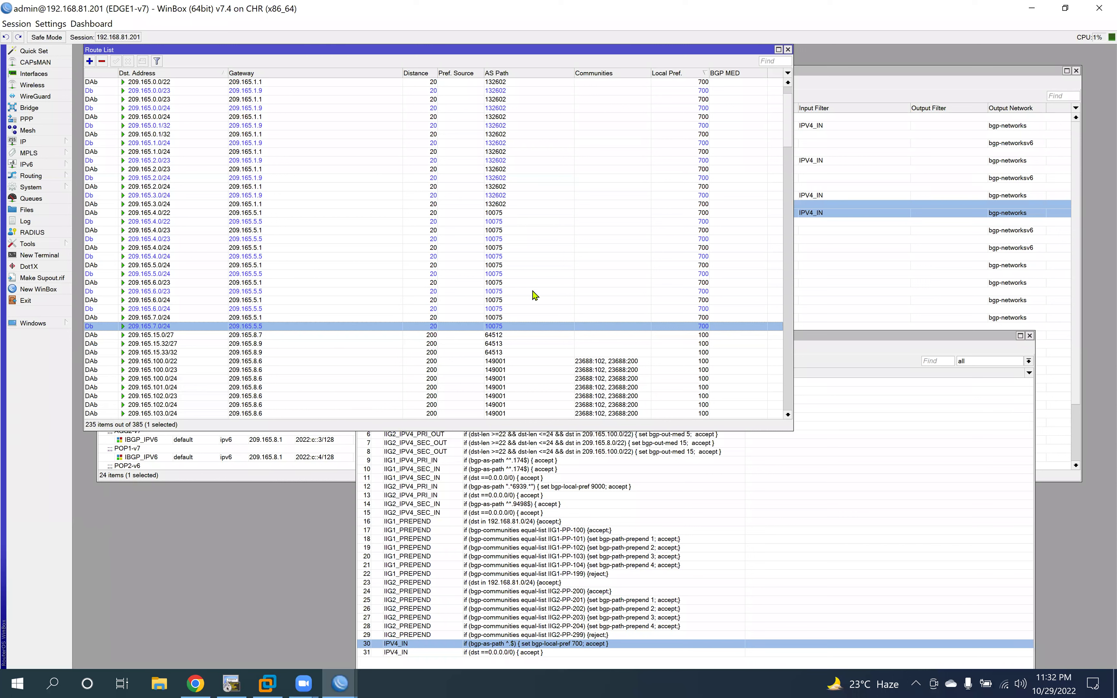
Step: Switch to Chrome and examine the TATA, BHARTI, COGENT and HE routers, plus IIG1 and IIG2, in the EVE topology
click(195, 683)
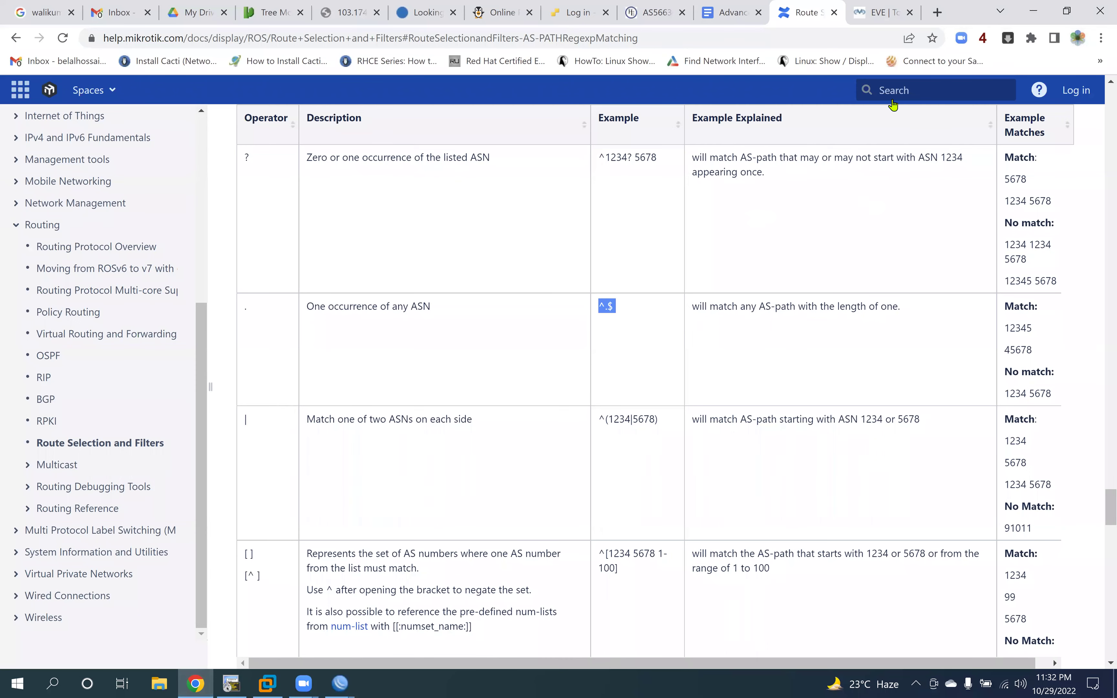
click(881, 13)
drag(1031, 209, 850, 96)
drag(316, 190, 18, 83)
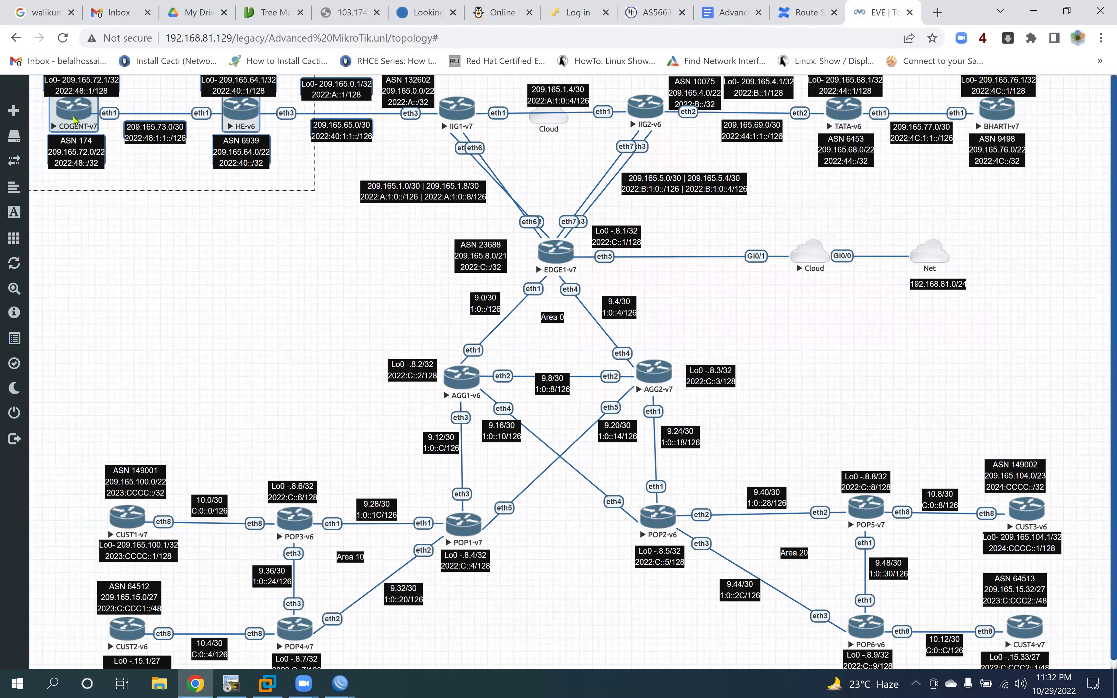
click(459, 110)
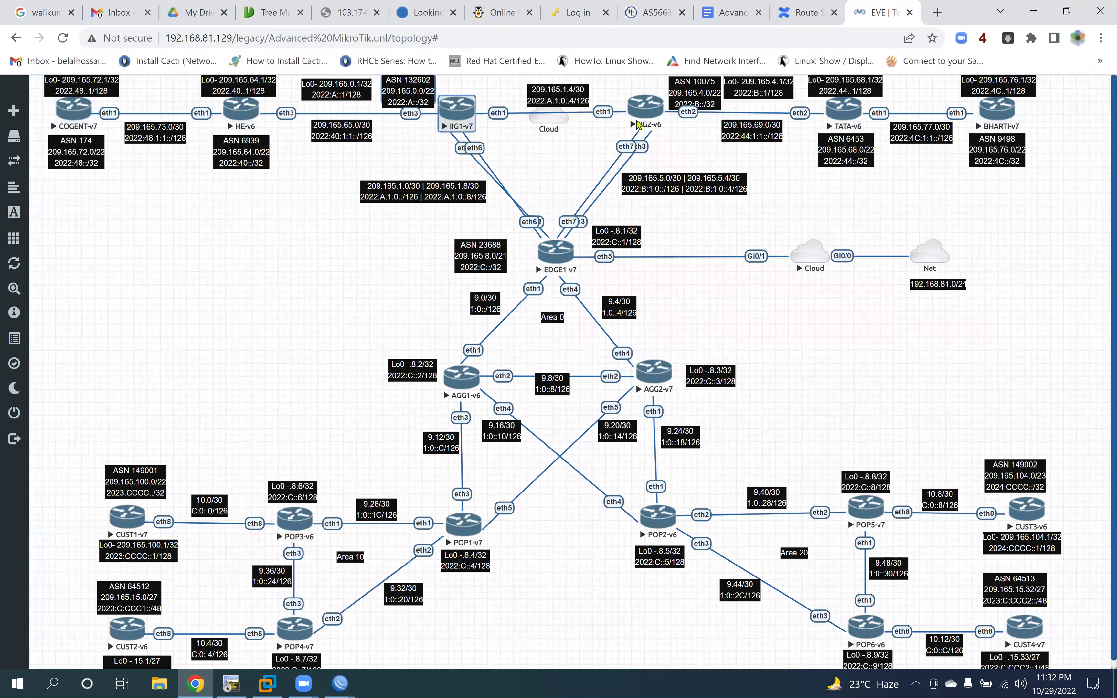
click(646, 111)
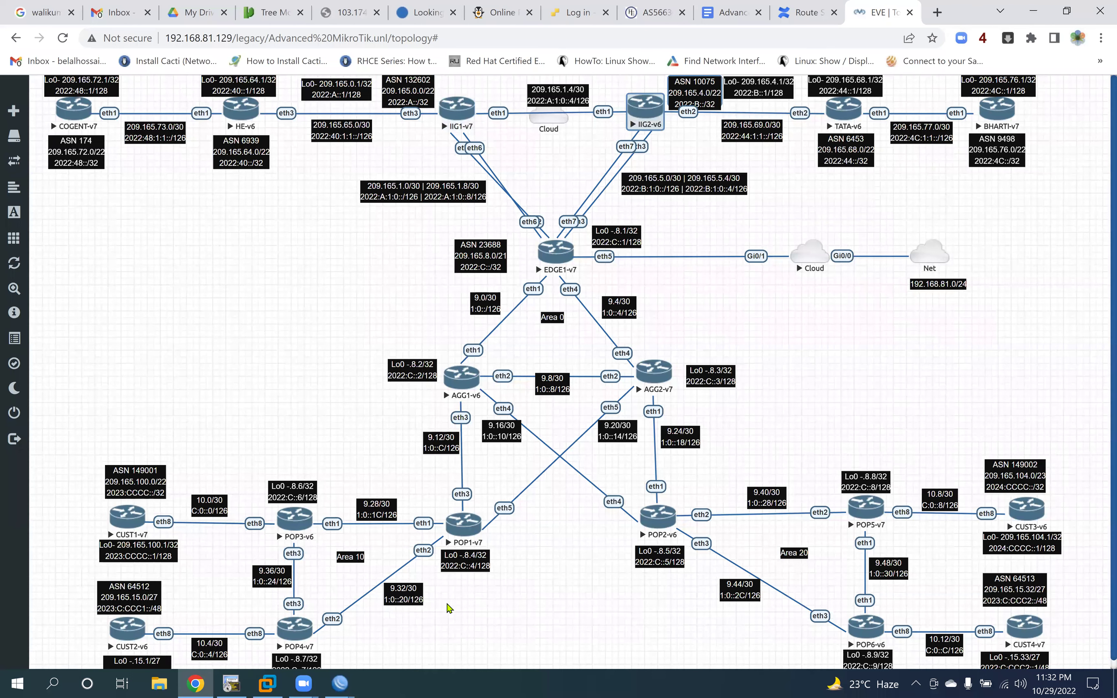
Step: Reread the . operator's description in the AS-path table and look over the operators listed below it
click(806, 13)
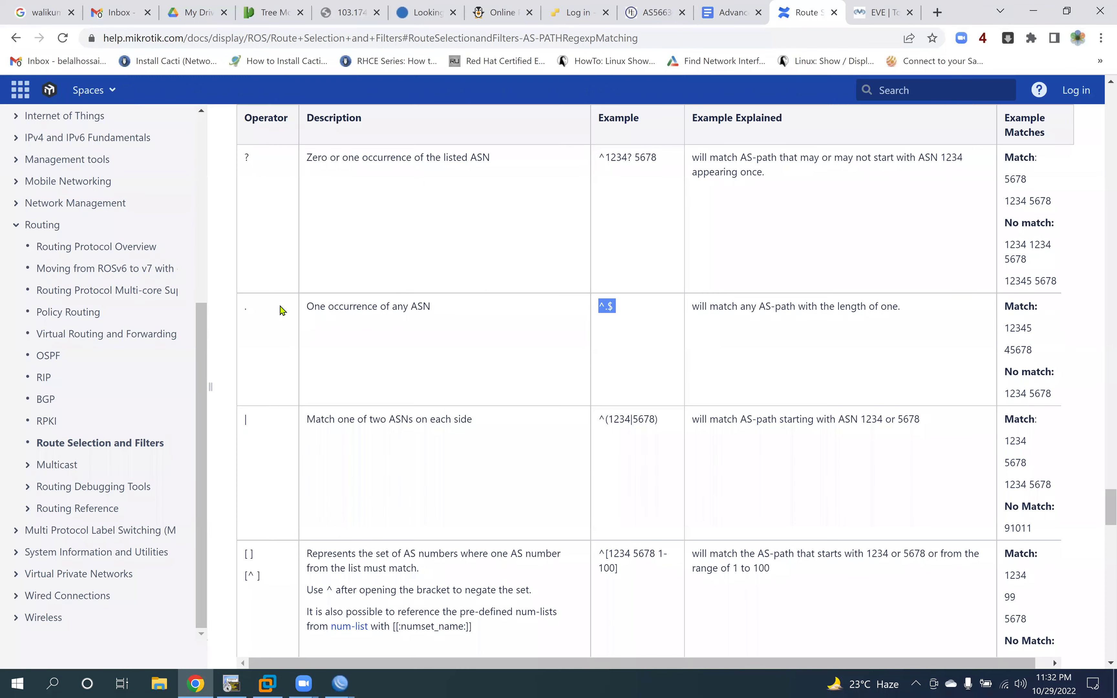
drag(243, 309, 515, 315)
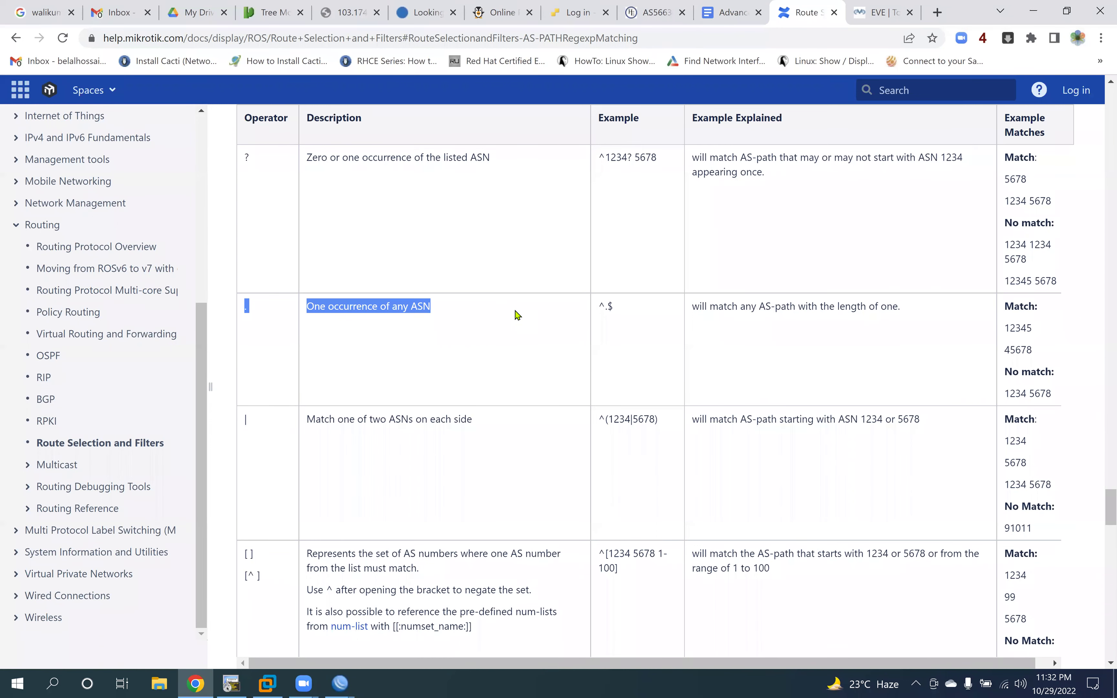
scroll(517, 316, down, 2)
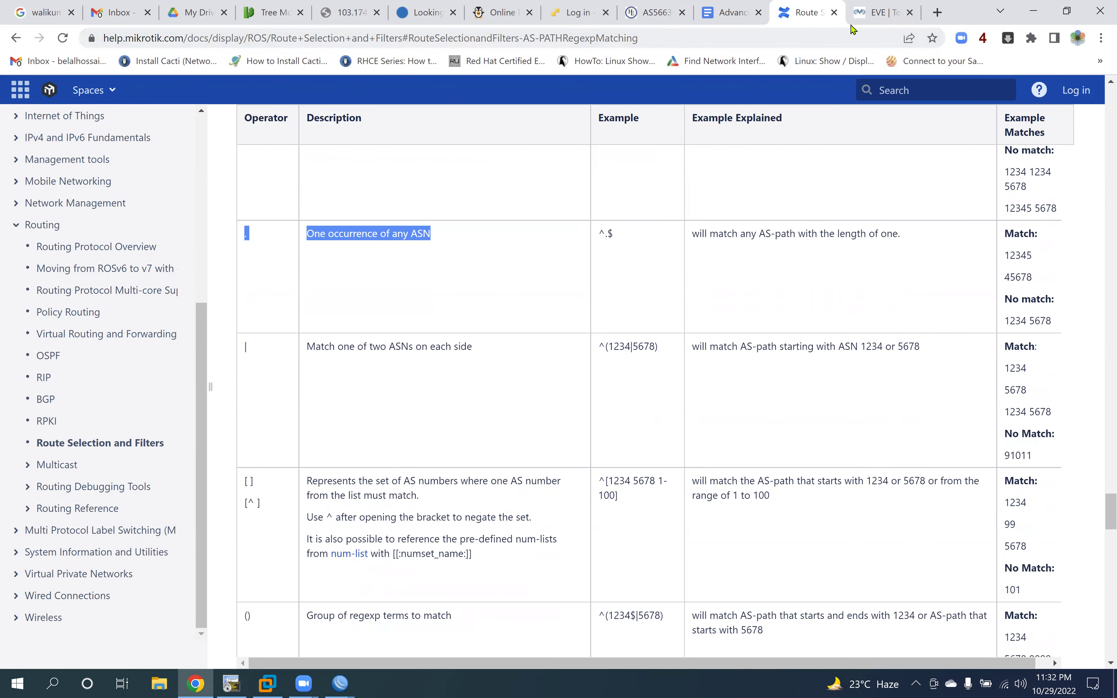
Step: Start a Wireshark capture on EDGE1-v7's eth3 interface from the EVE topology and enlarge the packet list area
key(ctrl+Tab)
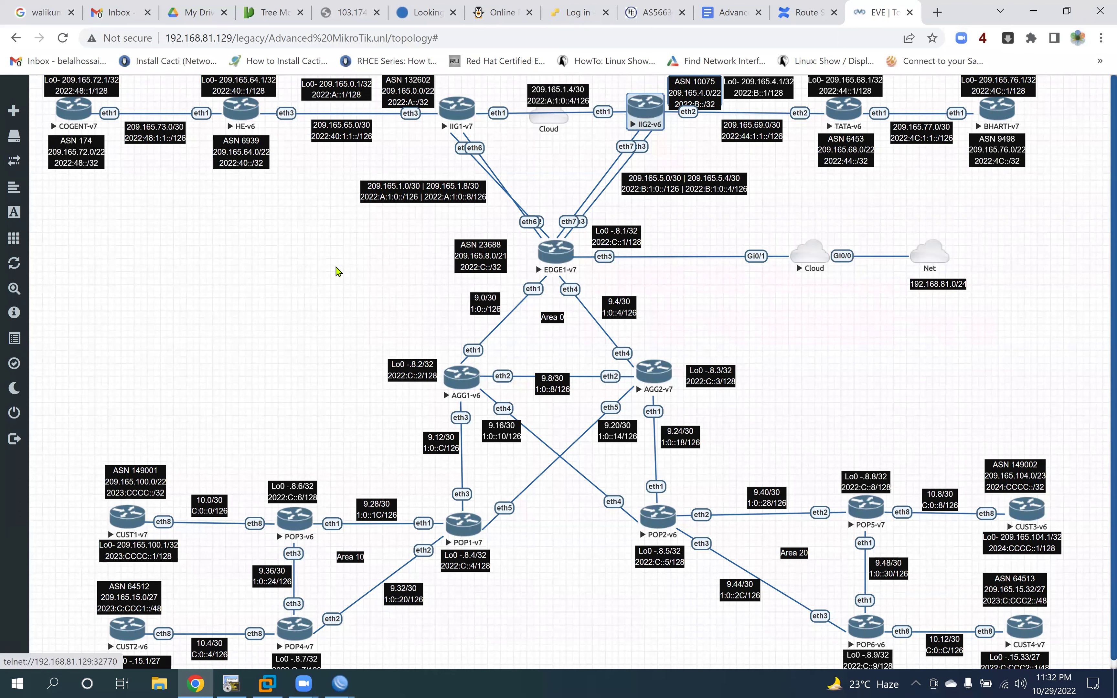
right_click(554, 251)
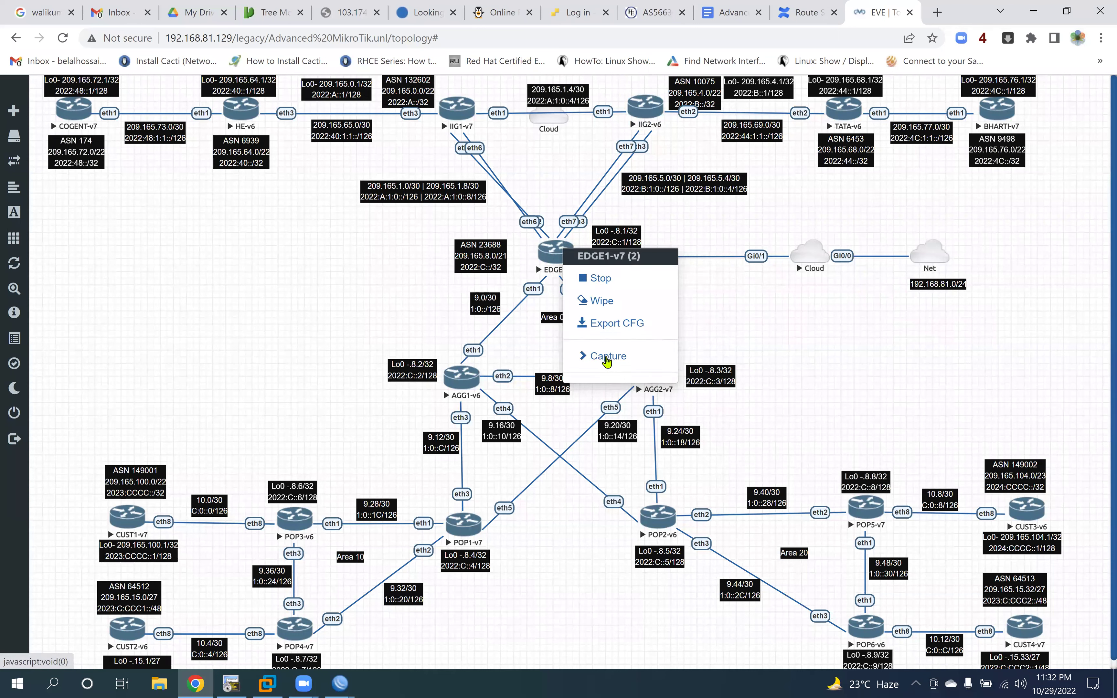
click(606, 361)
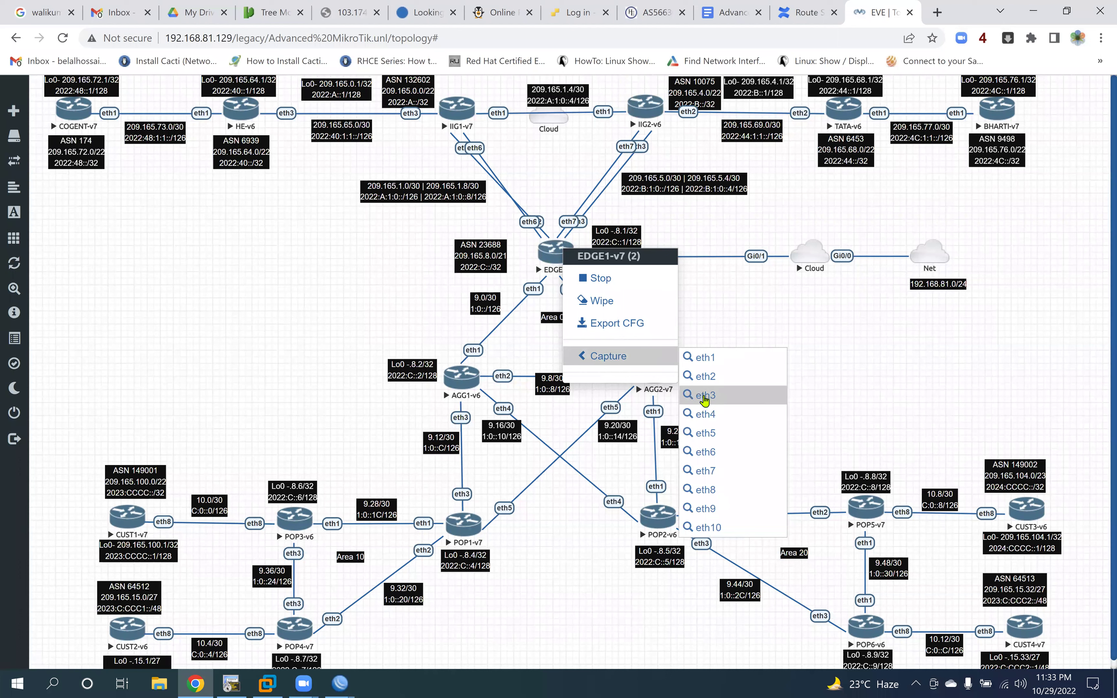
click(705, 396)
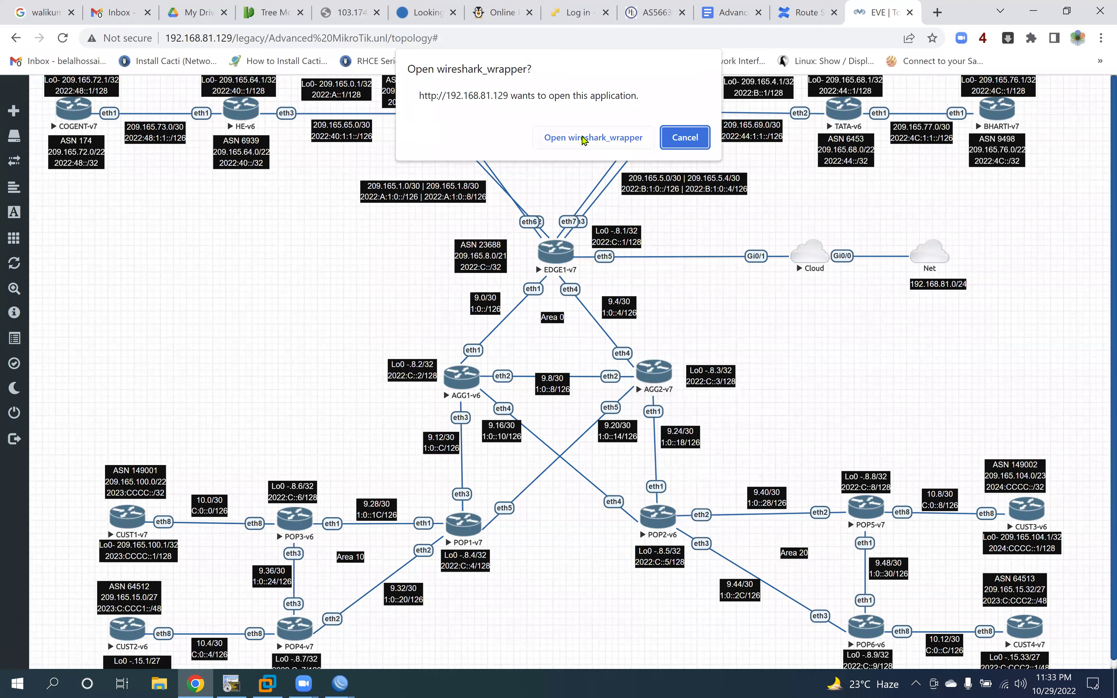
click(610, 140)
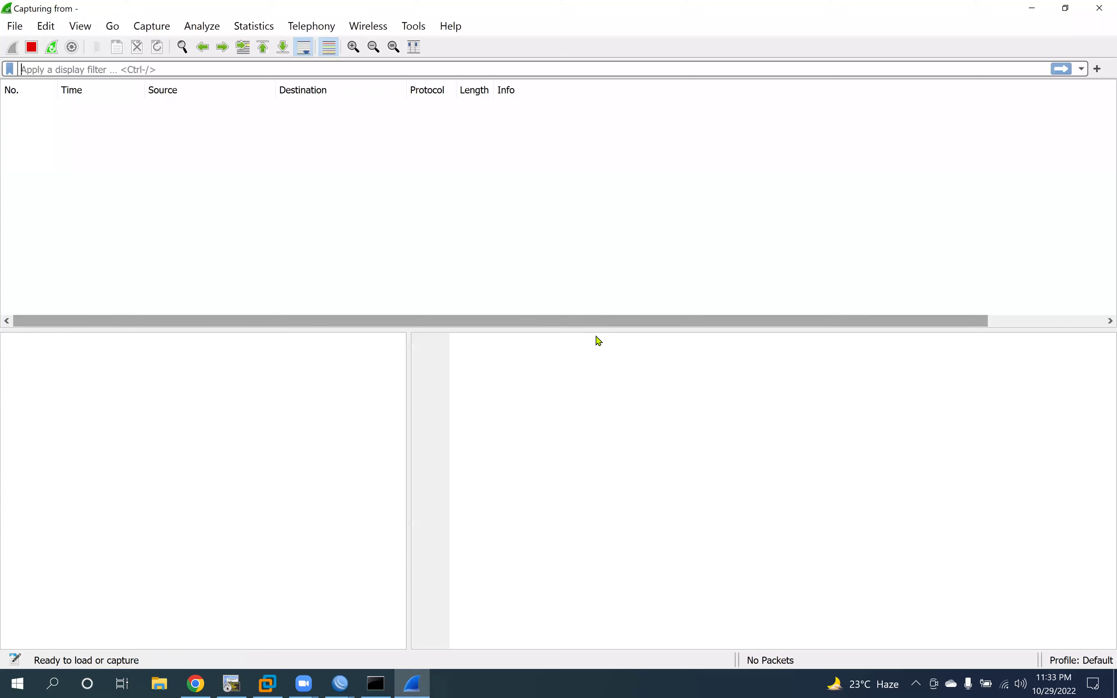
drag(597, 329, 573, 394)
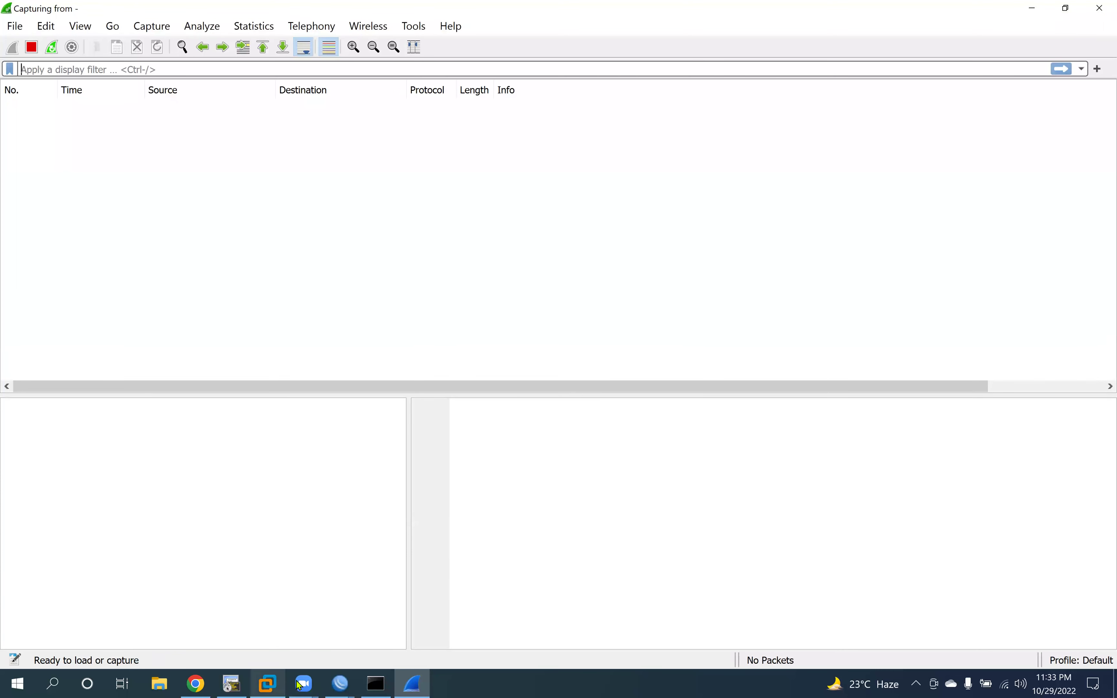
mouse_move(333, 685)
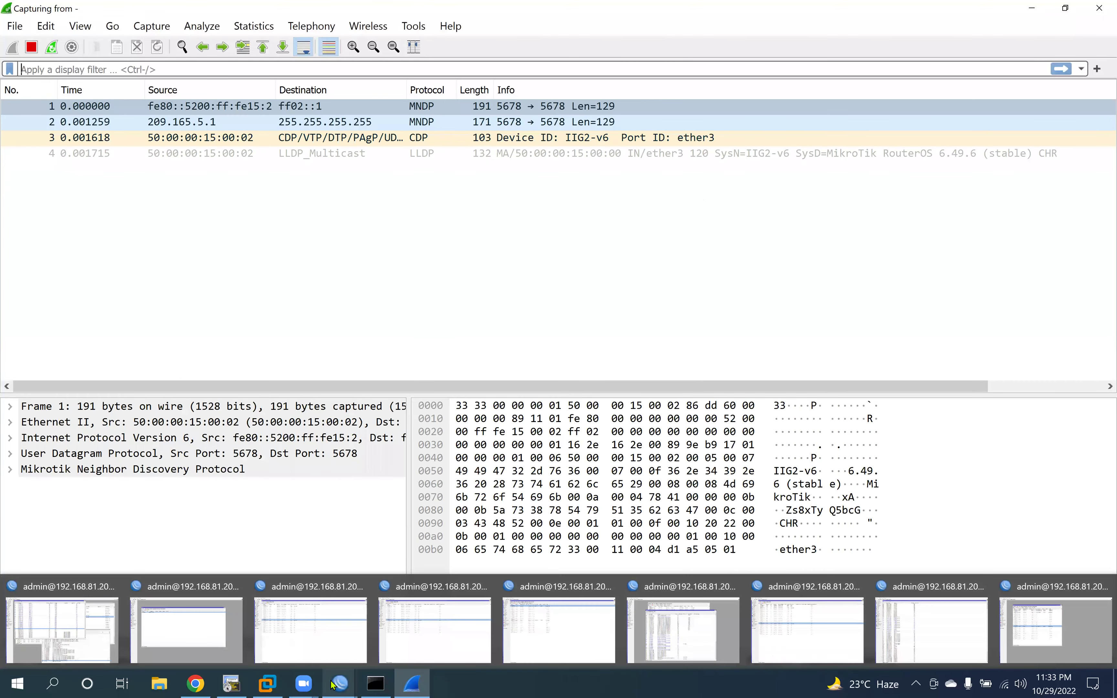
Step: Return to the MikroTik documentation in Chrome and examine the | operator's description and its example ^(1234|5678)
click(196, 683)
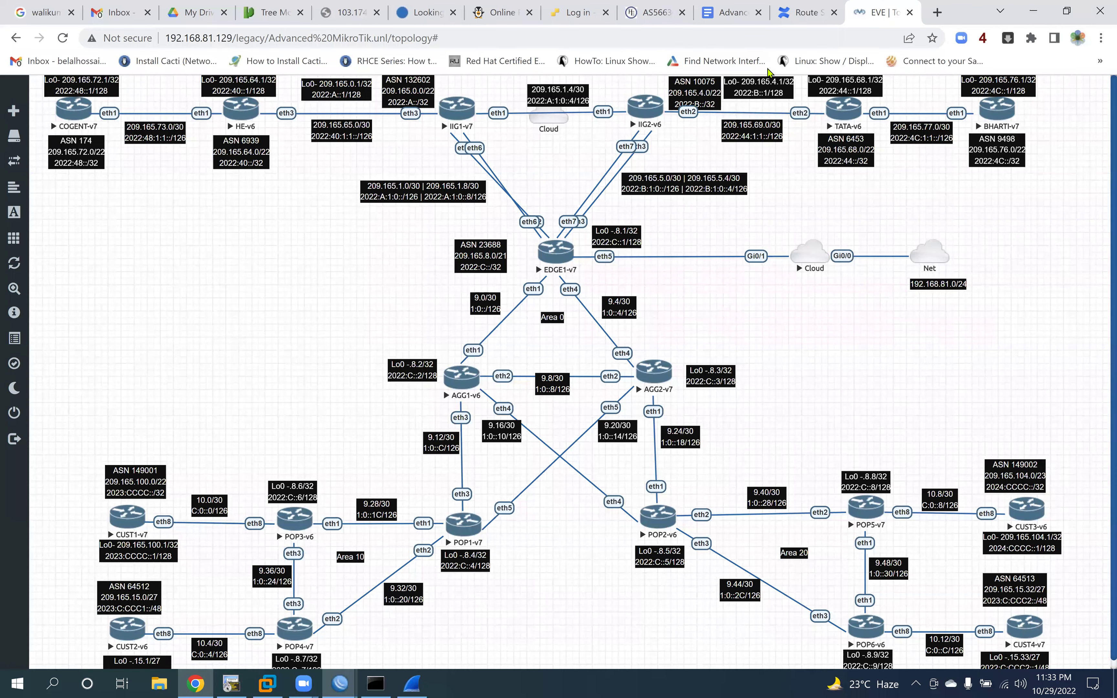
key(ctrl+shift+Tab)
double_click(246, 275)
drag(317, 273, 481, 282)
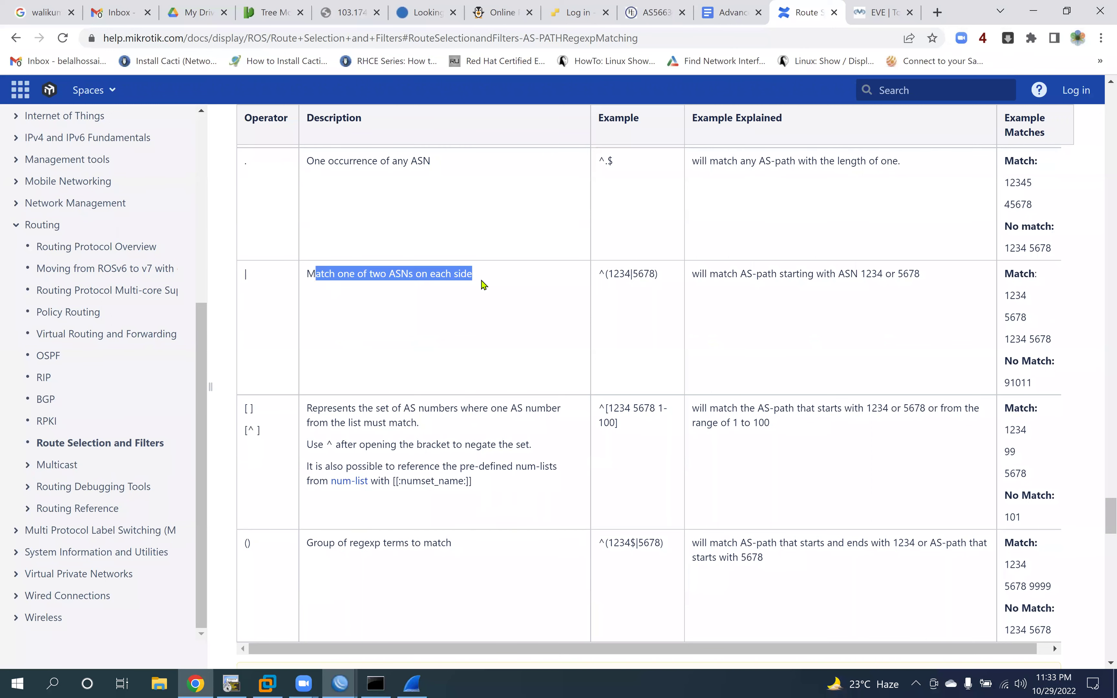
click(407, 275)
drag(317, 275, 373, 277)
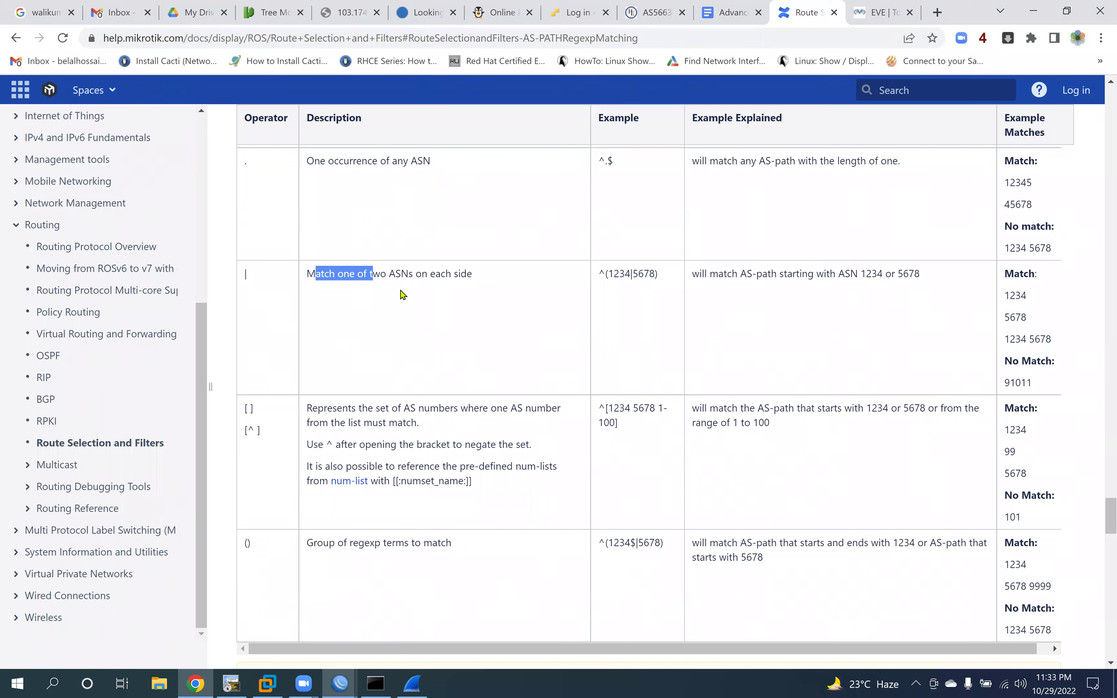
drag(321, 273, 478, 283)
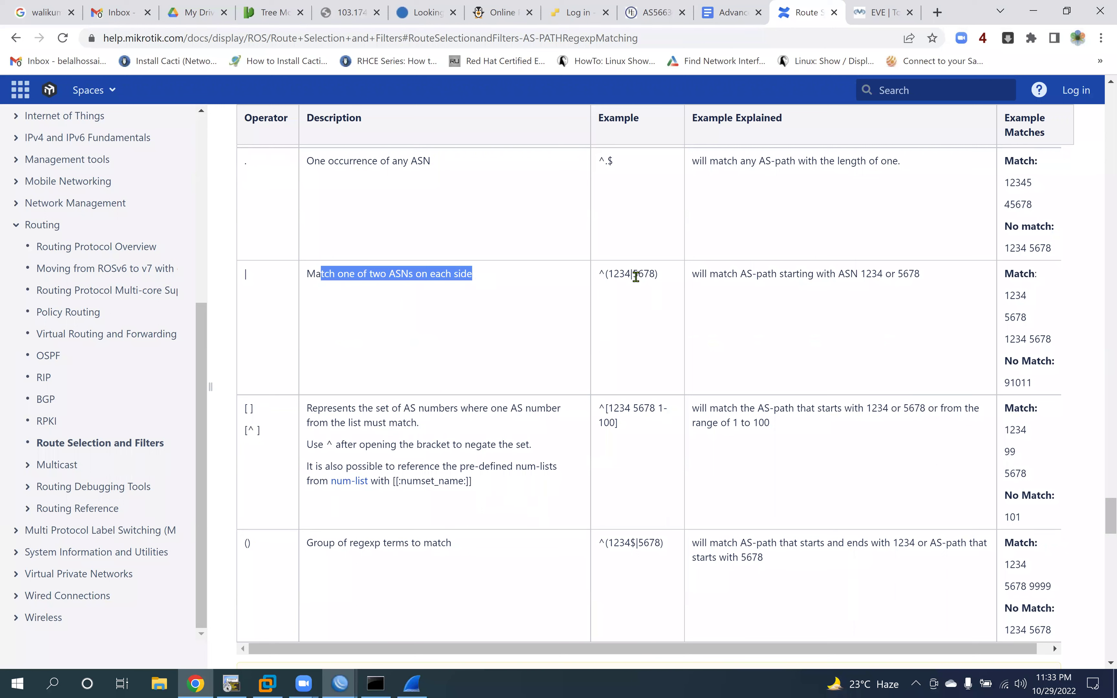
double_click(618, 275)
drag(649, 274, 639, 274)
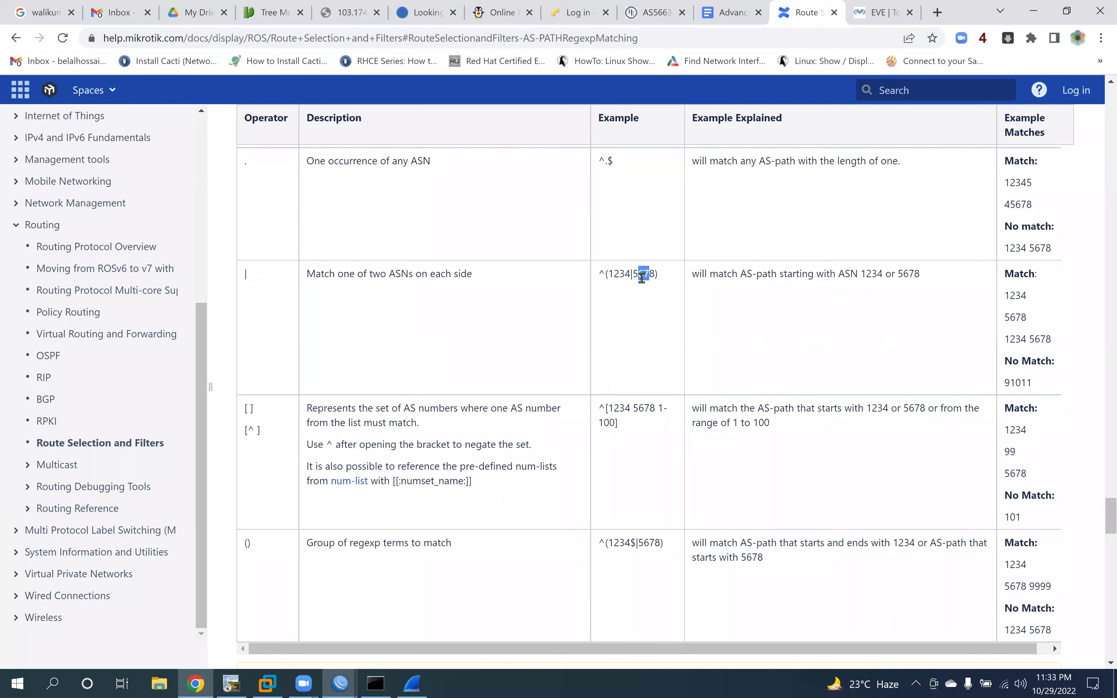
drag(598, 274, 605, 274)
drag(661, 275, 597, 274)
Step: Examine the IIG1-v7 and IIG2-v6 routers, their ASNs and EDGE1-v7 in the EVE topology, marking them with the annotation pen
key(ctrl+Tab)
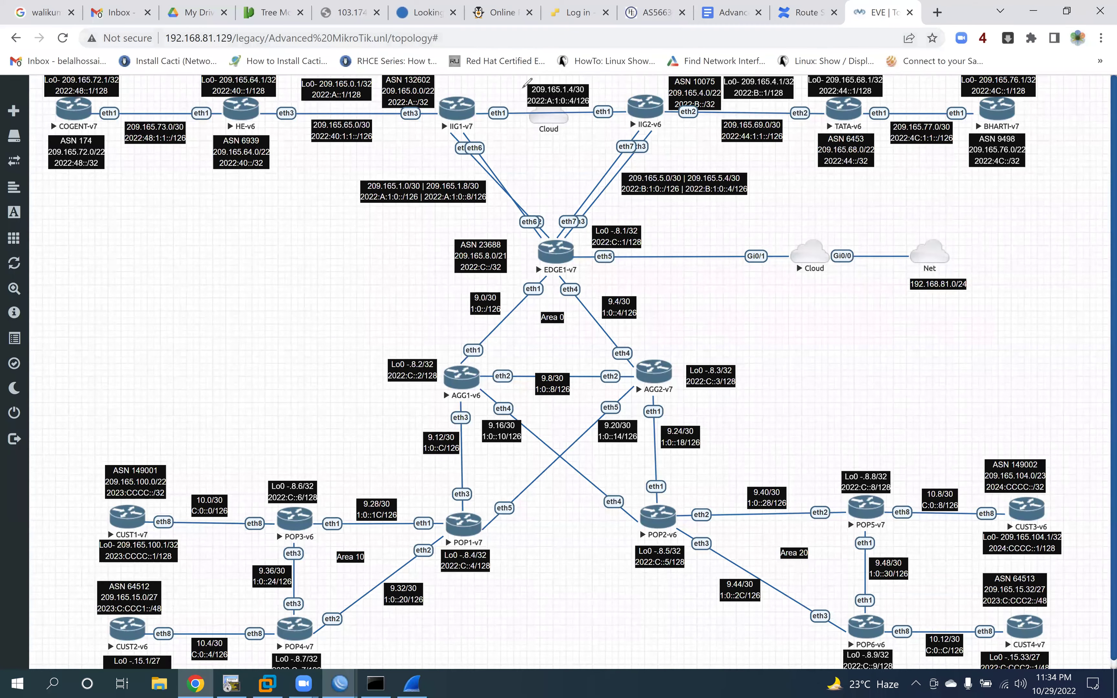
drag(623, 96, 686, 73)
drag(487, 52, 457, 106)
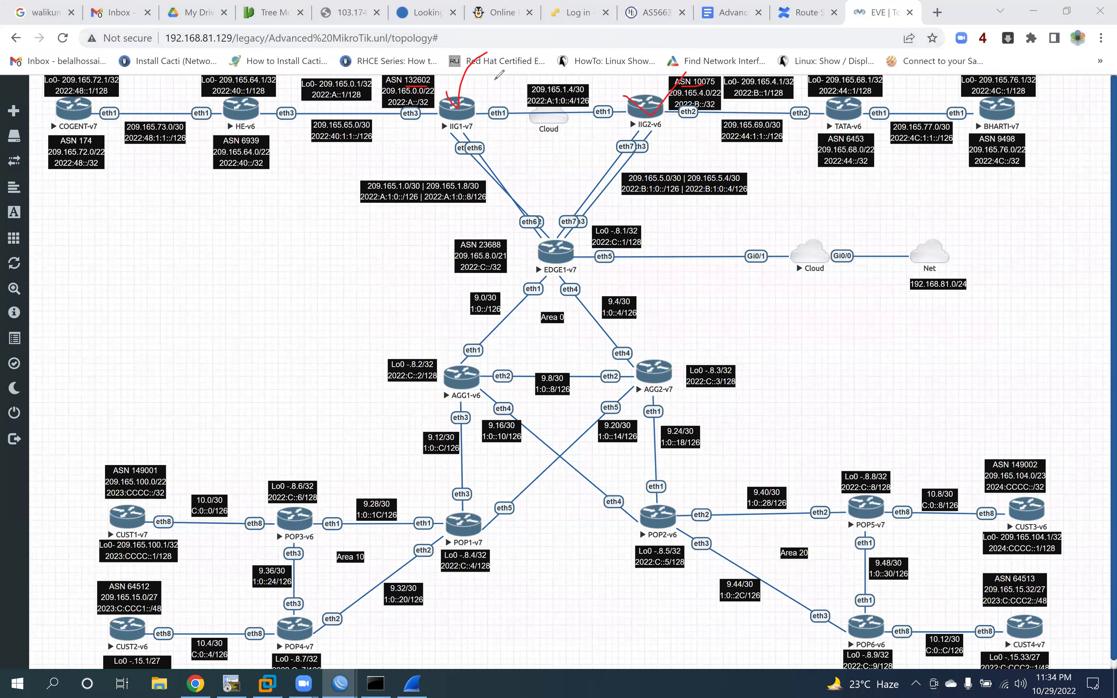
mouse_move(526, 237)
mouse_down()
mouse_move(578, 245)
mouse_move(572, 294)
mouse_up()
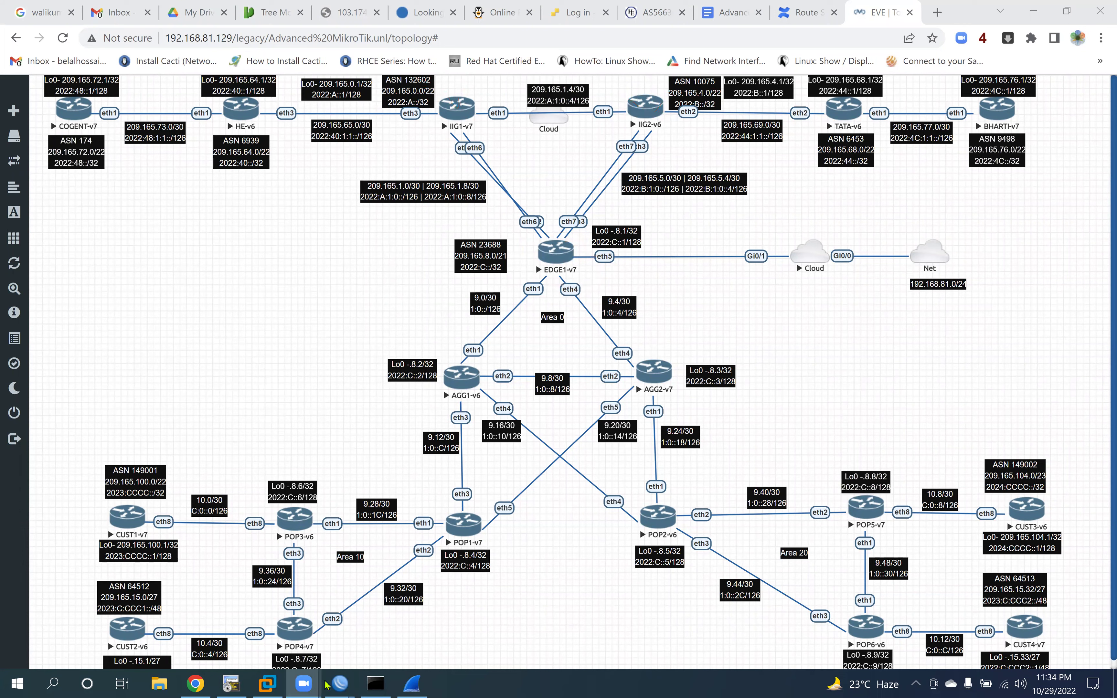
Step: Switch to EDGE1-v7 in WinBox and try to change the IPV4_IN local-preference rule's AS-path pattern to unquoted ^(10075|10000)
mouse_move(342, 684)
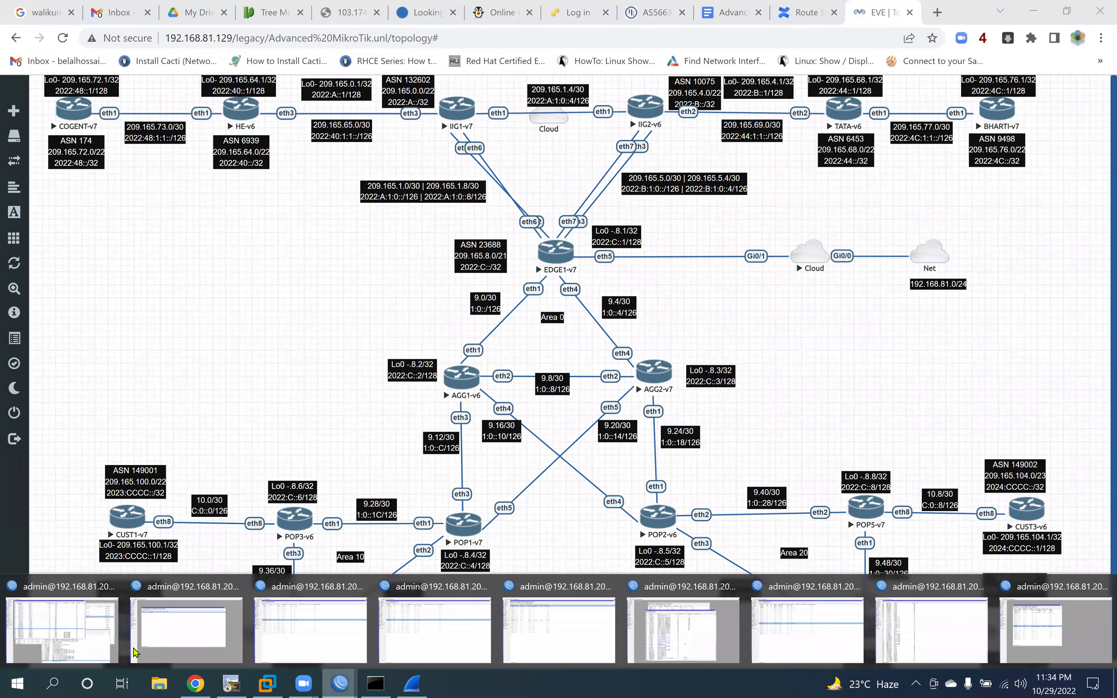
click(27, 641)
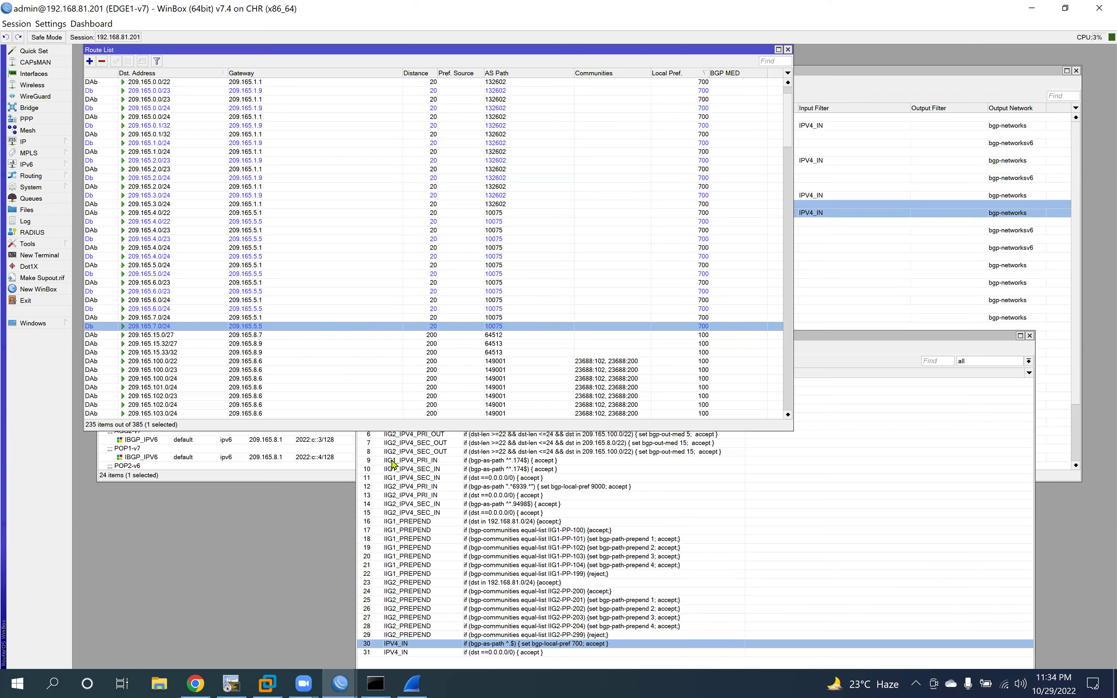
double_click(525, 645)
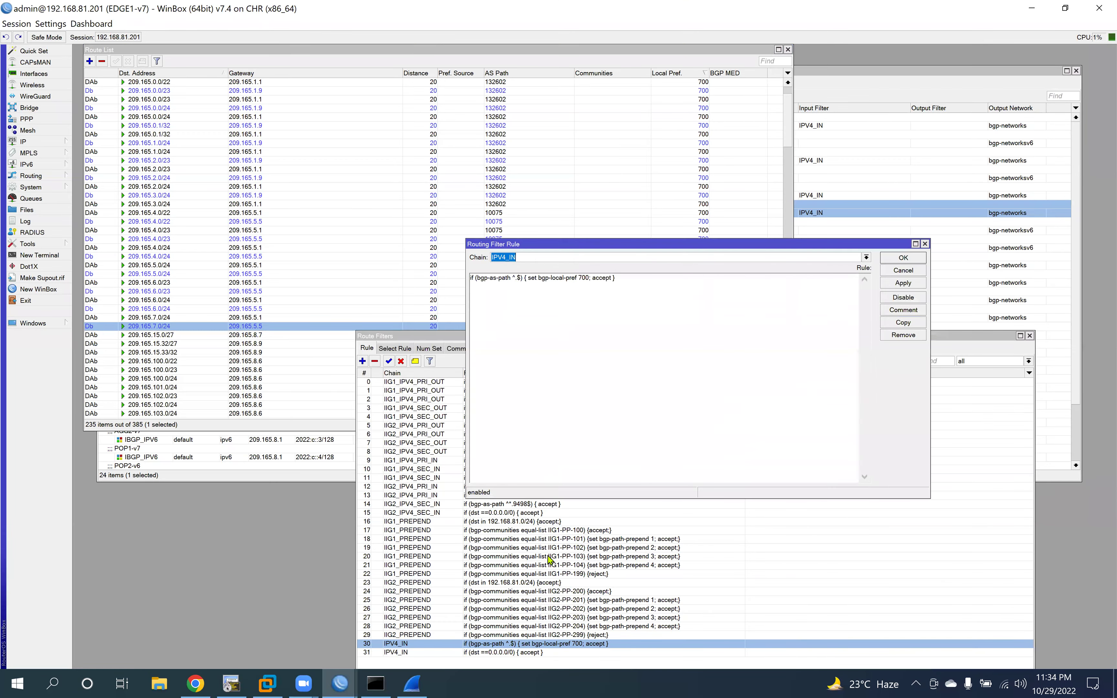
click(521, 278)
key(BackSpace)
key(BackSpace)
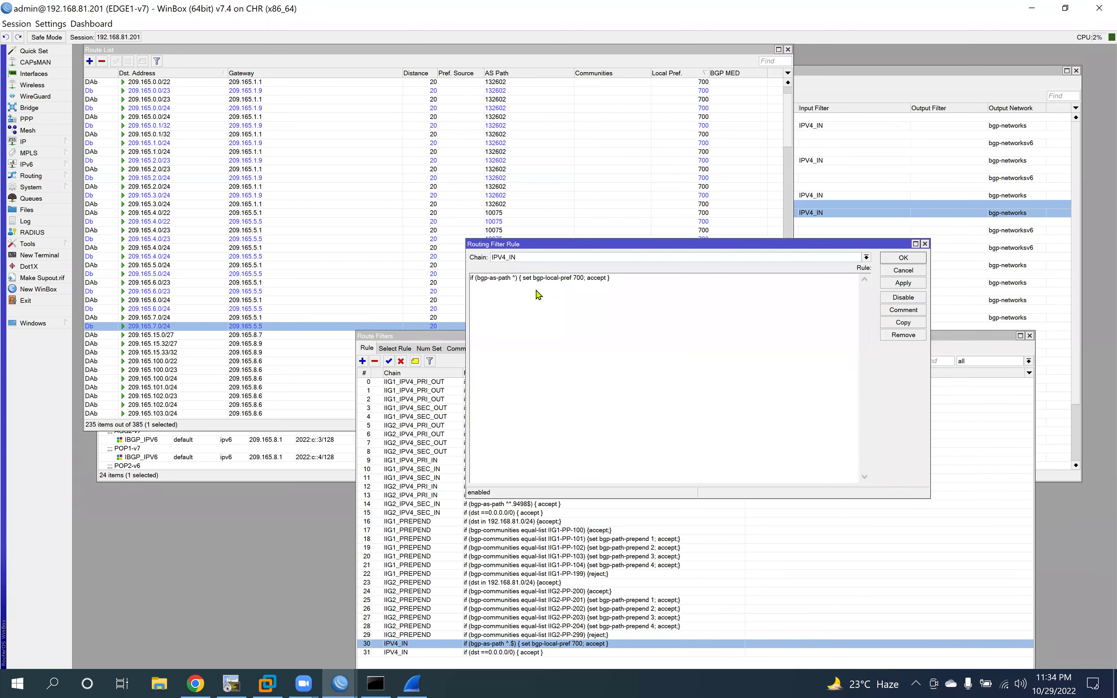
text(())
text(100)
text(75)
text(|)
text(100)
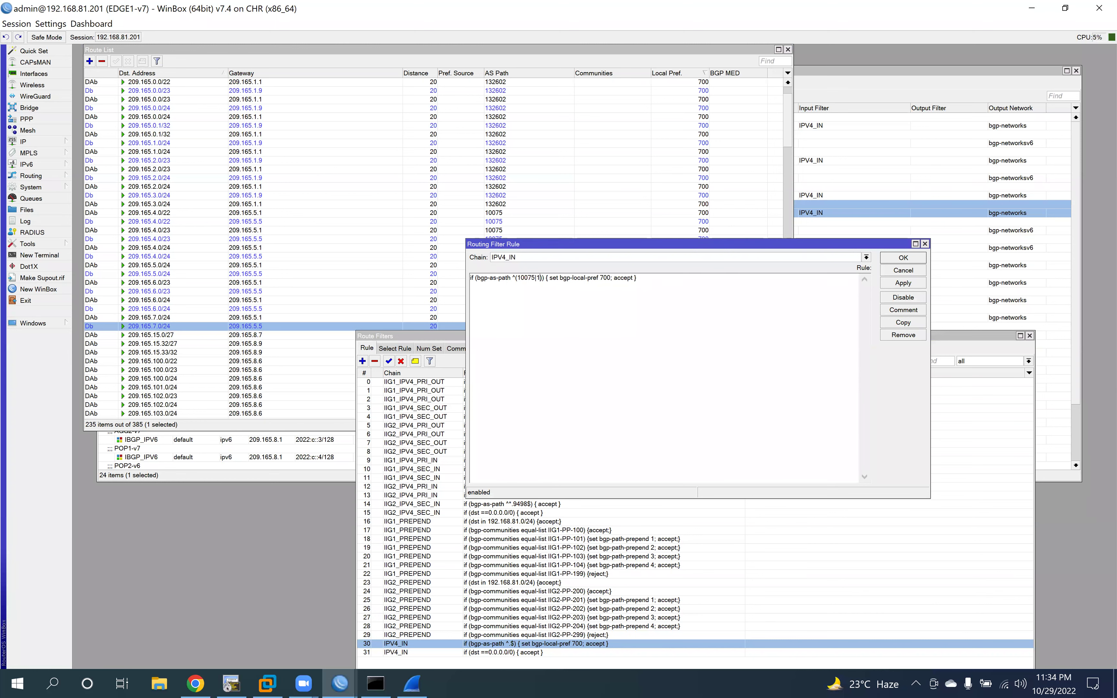
text(00)
click(907, 284)
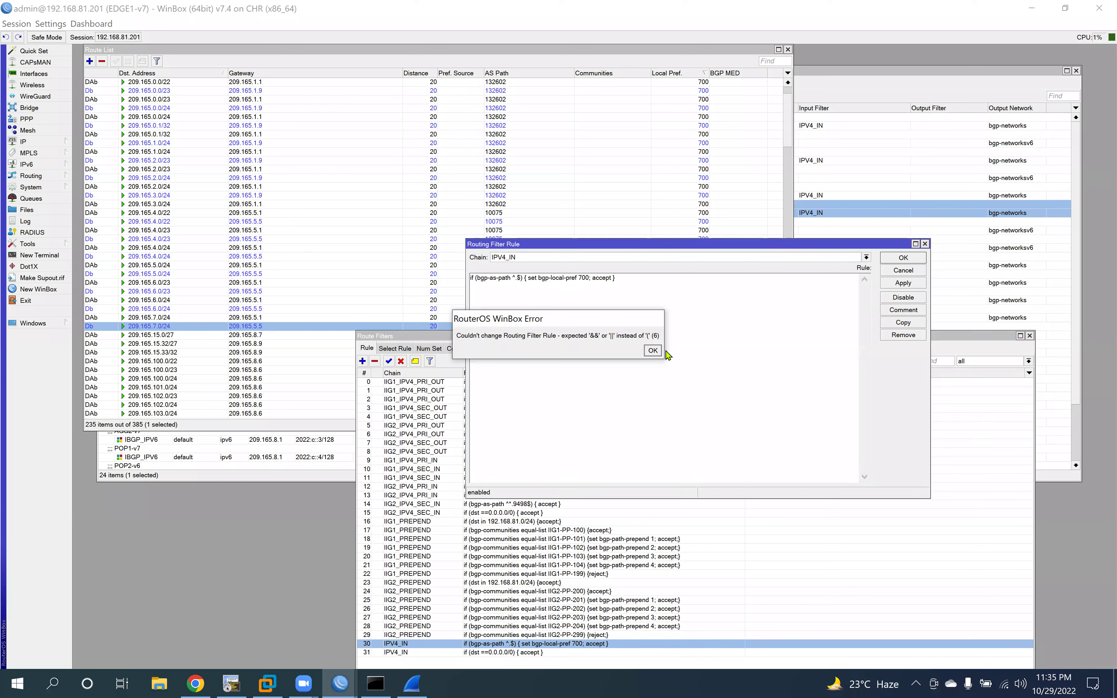
key(Return)
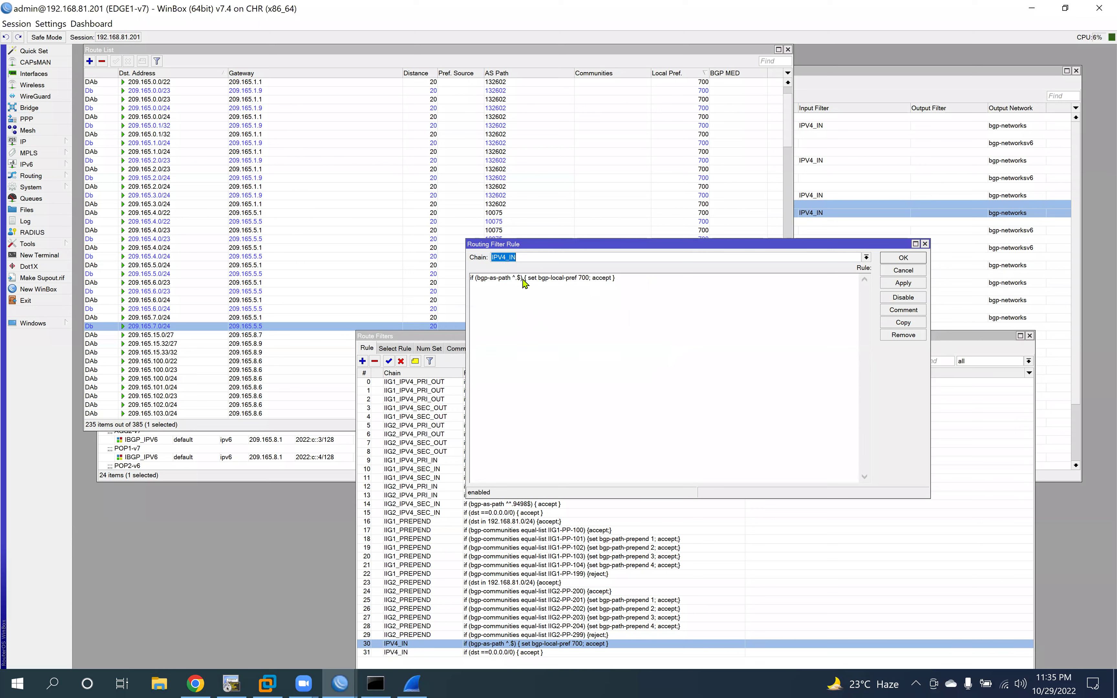
Step: Remove .$ from the IPV4_IN rule's AS-path pattern and recheck the | operator's example in the MikroTik documentation in Chrome
click(521, 277)
key(BackSpace)
key(BackSpace)
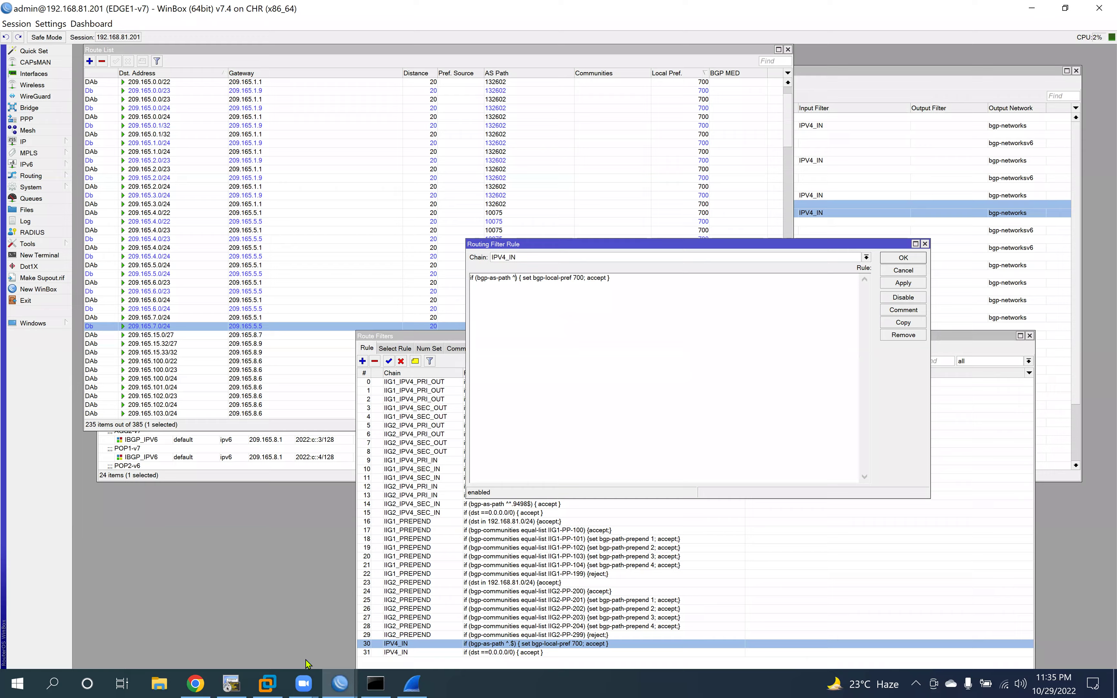
click(199, 684)
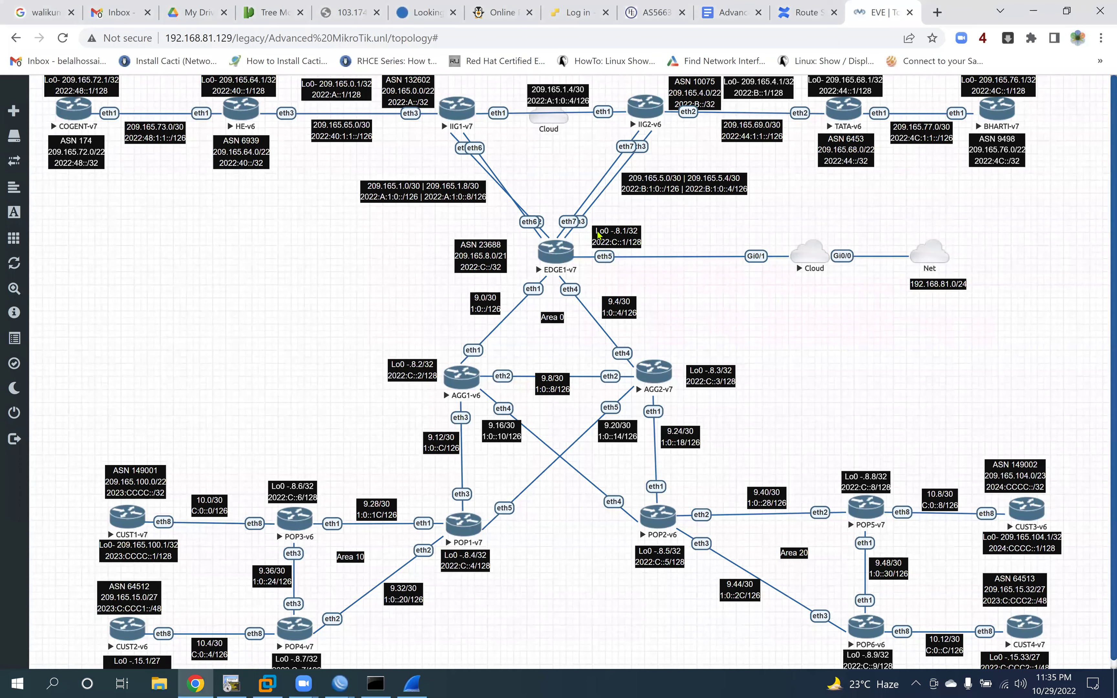
click(803, 12)
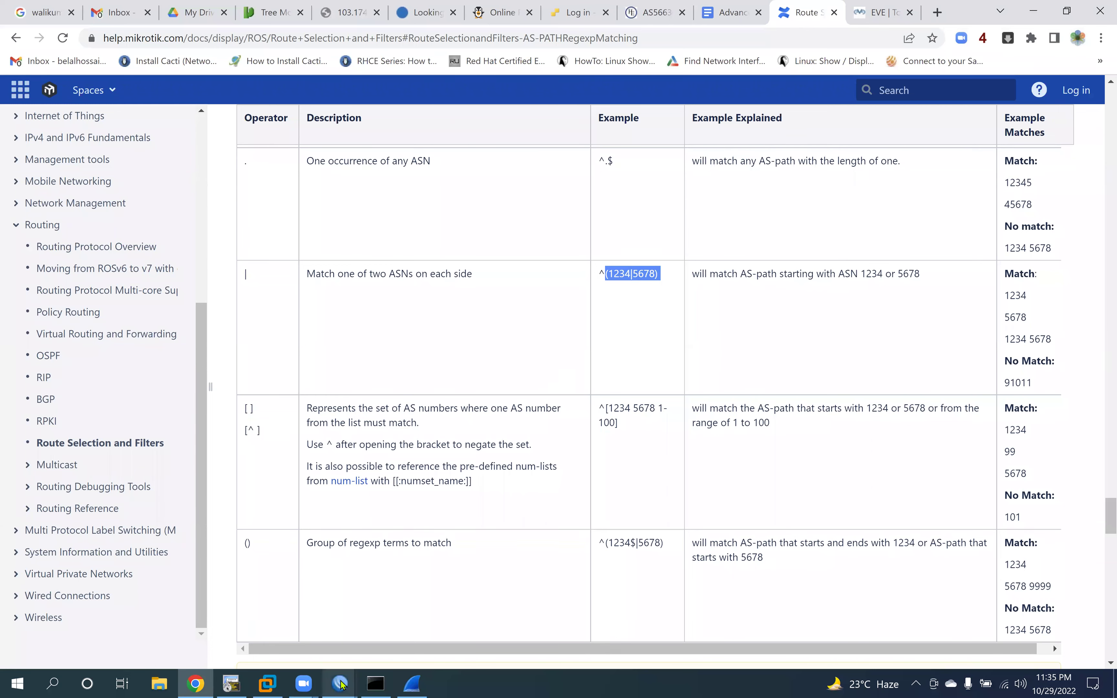
mouse_move(339, 683)
click(63, 629)
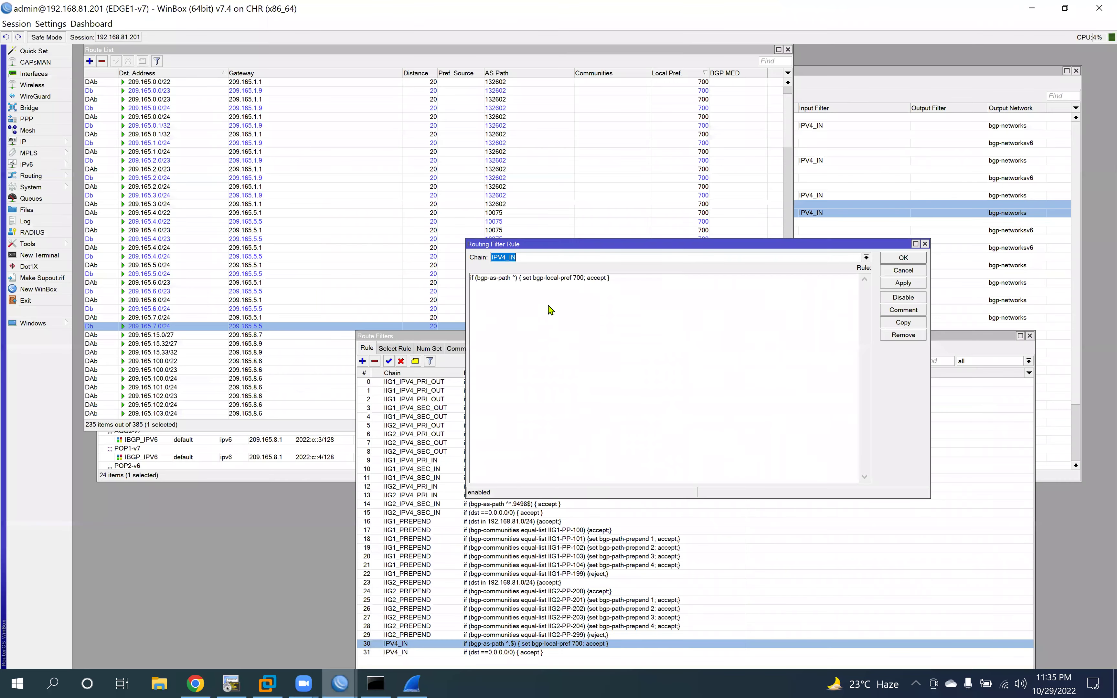
Step: Back in WinBox, add empty parentheses after ^ in the IPV4_IN rule, copy the rule text and try to apply it
click(515, 277)
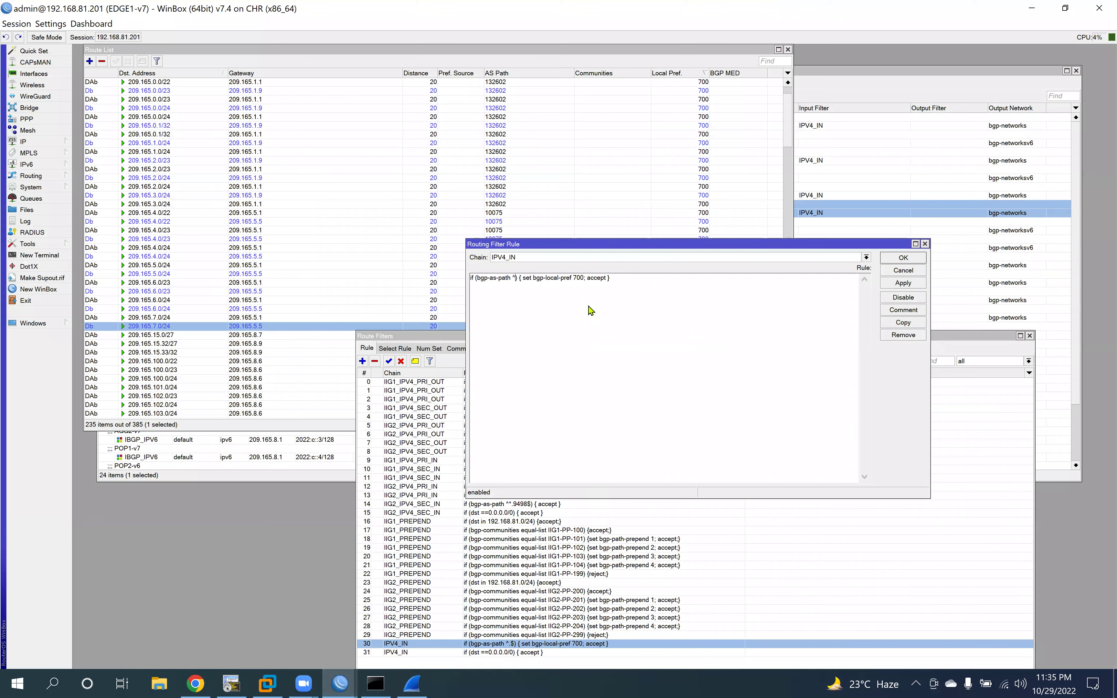
text(())
drag(622, 277, 436, 279)
key(ctrl+c)
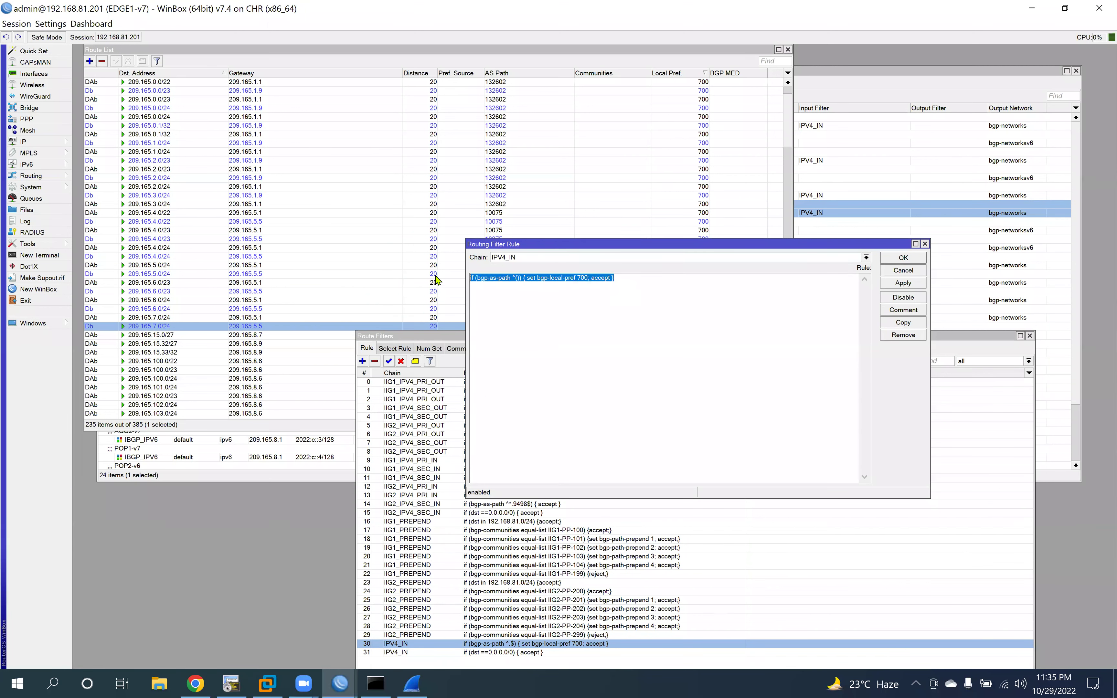
click(908, 282)
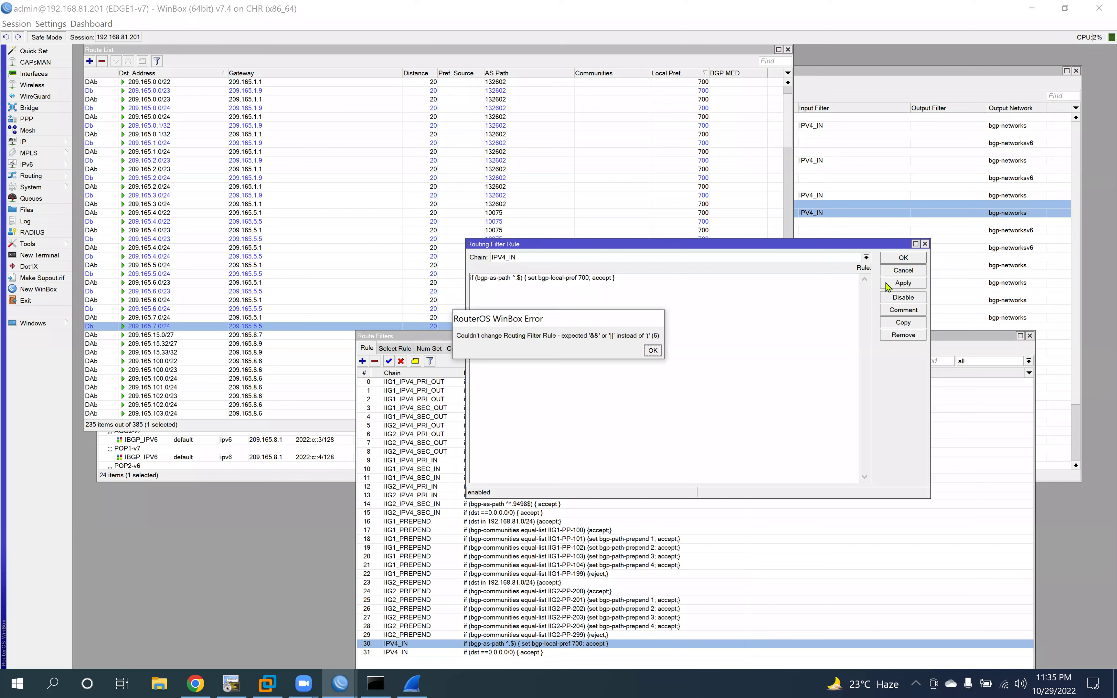
click(652, 350)
Step: Replace the IPV4_IN rule text with the copied version, enclose ^() in double quotes and apply it
drag(621, 277, 388, 271)
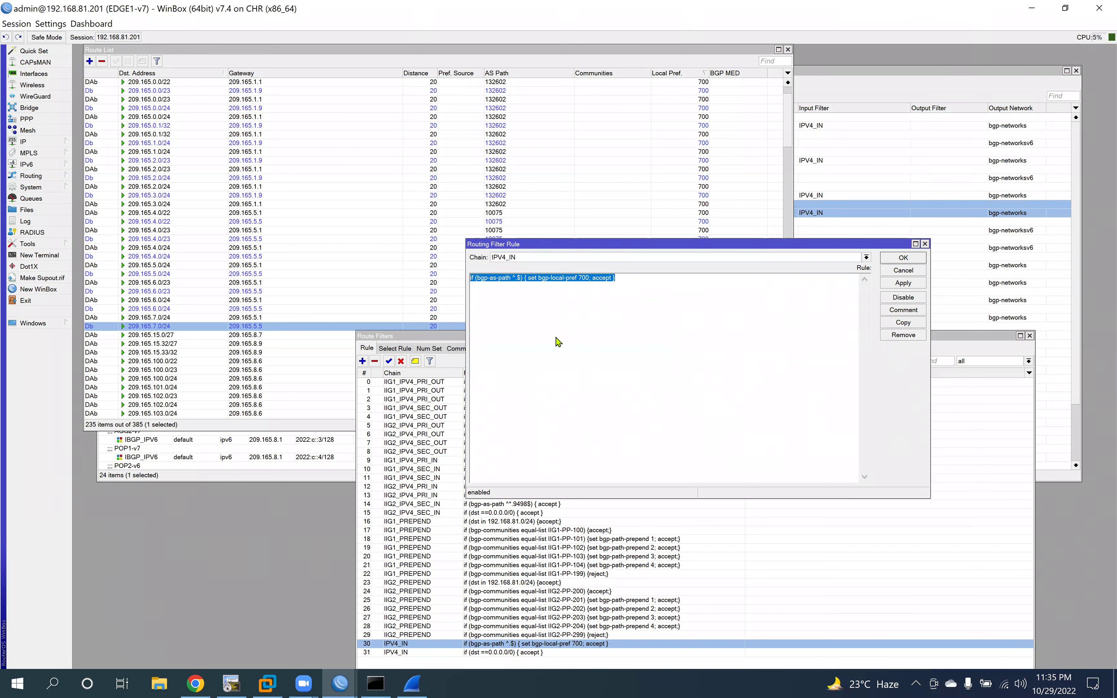
key(ctrl+v)
click(513, 278)
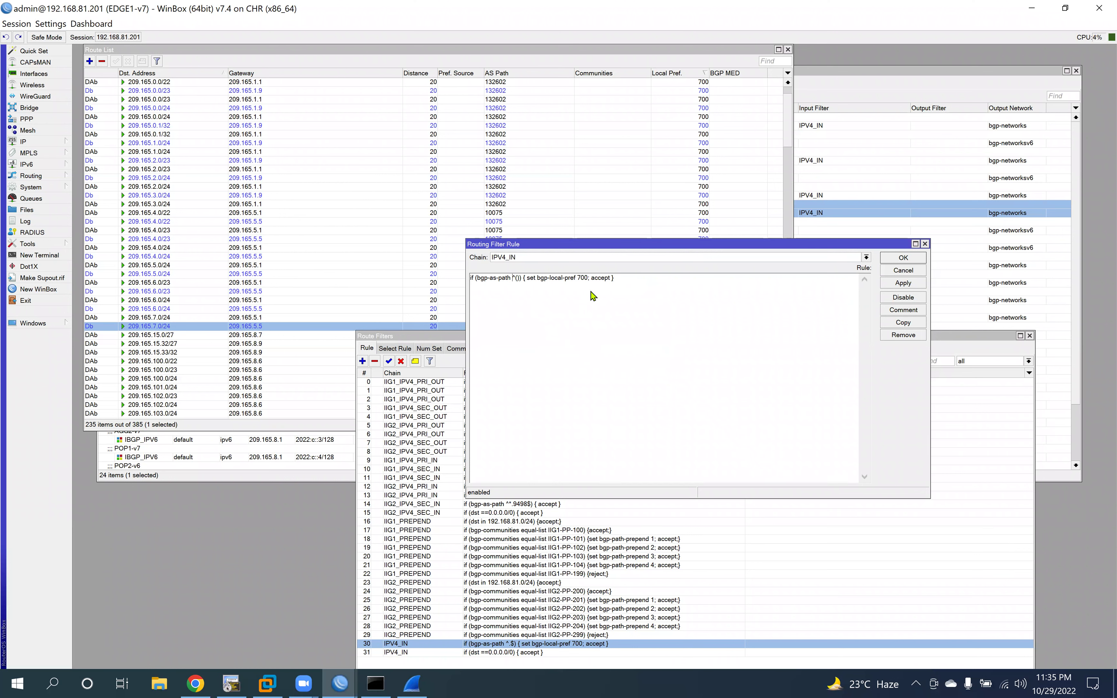
text("^()")
drag(637, 283, 398, 276)
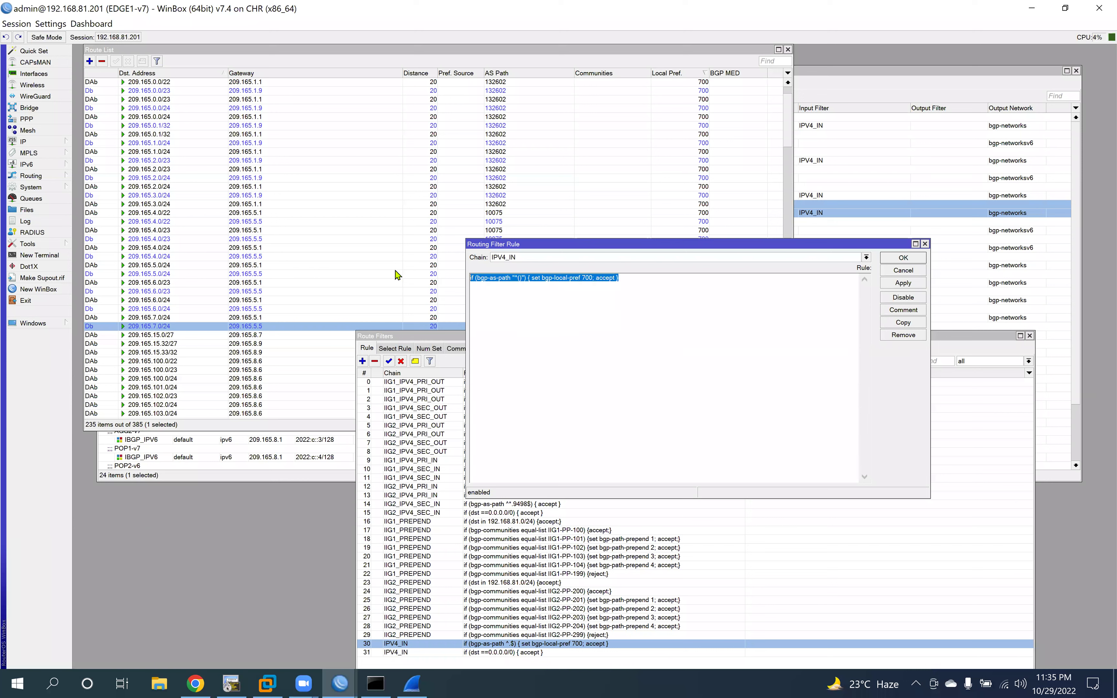
click(901, 283)
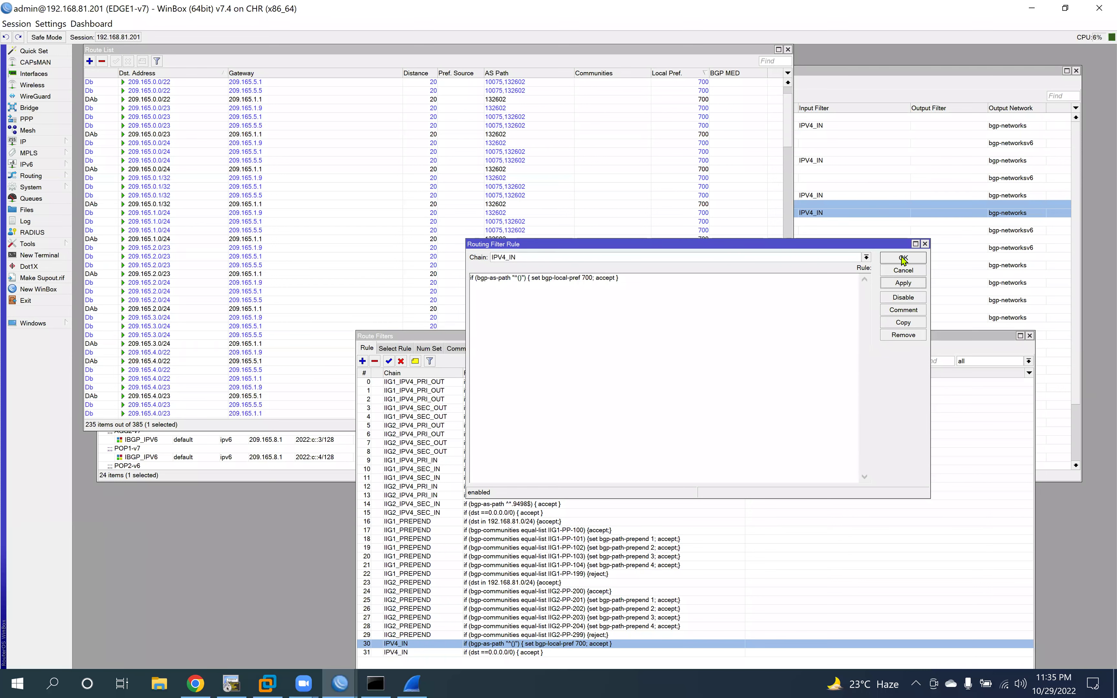
Step: Move the rule dialog aside and examine the AS paths and local preferences in the Route List
mouse_move(701, 245)
mouse_down()
mouse_move(797, 265)
mouse_move(791, 312)
mouse_move(788, 259)
mouse_move(716, 256)
mouse_up()
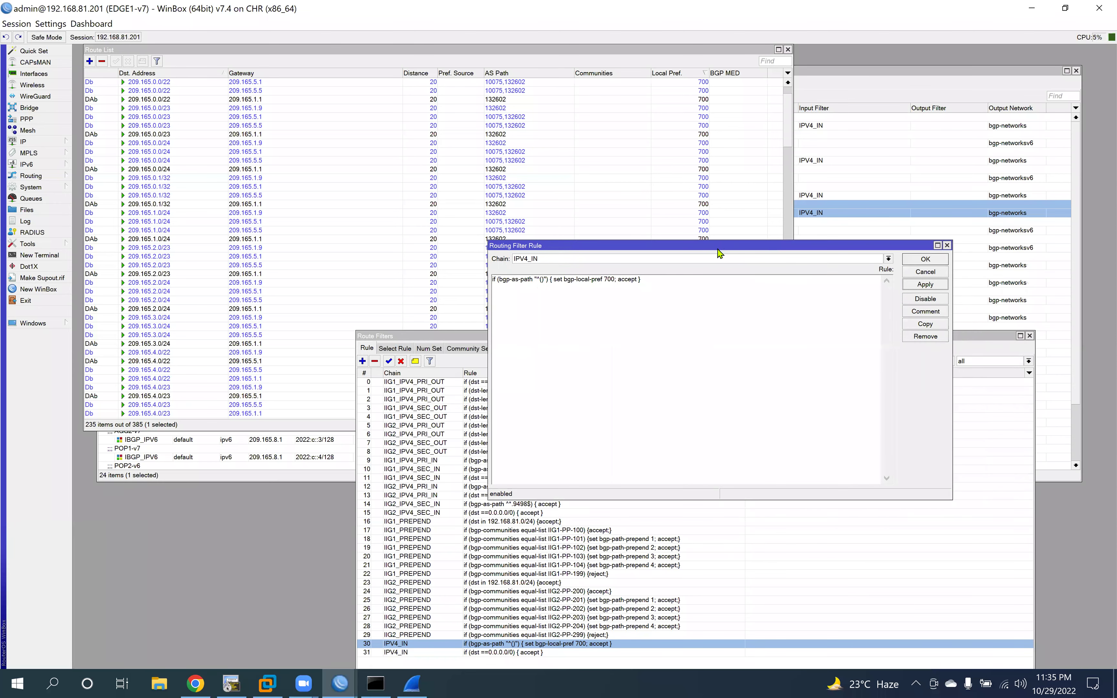
scroll(709, 168, down, 5)
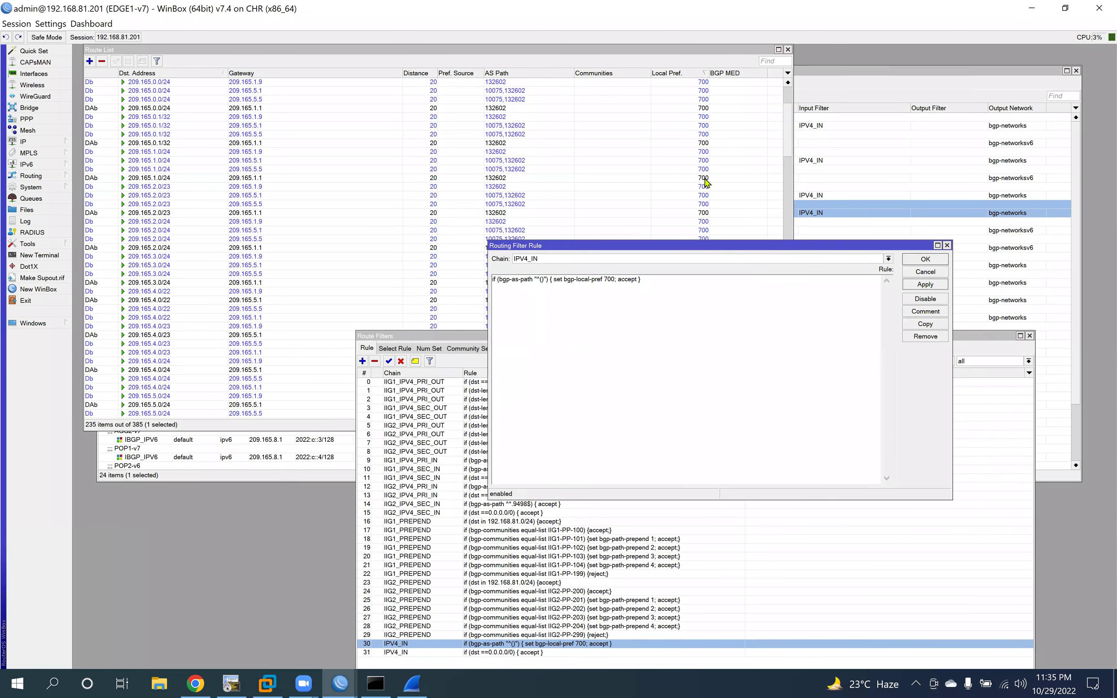
click(544, 283)
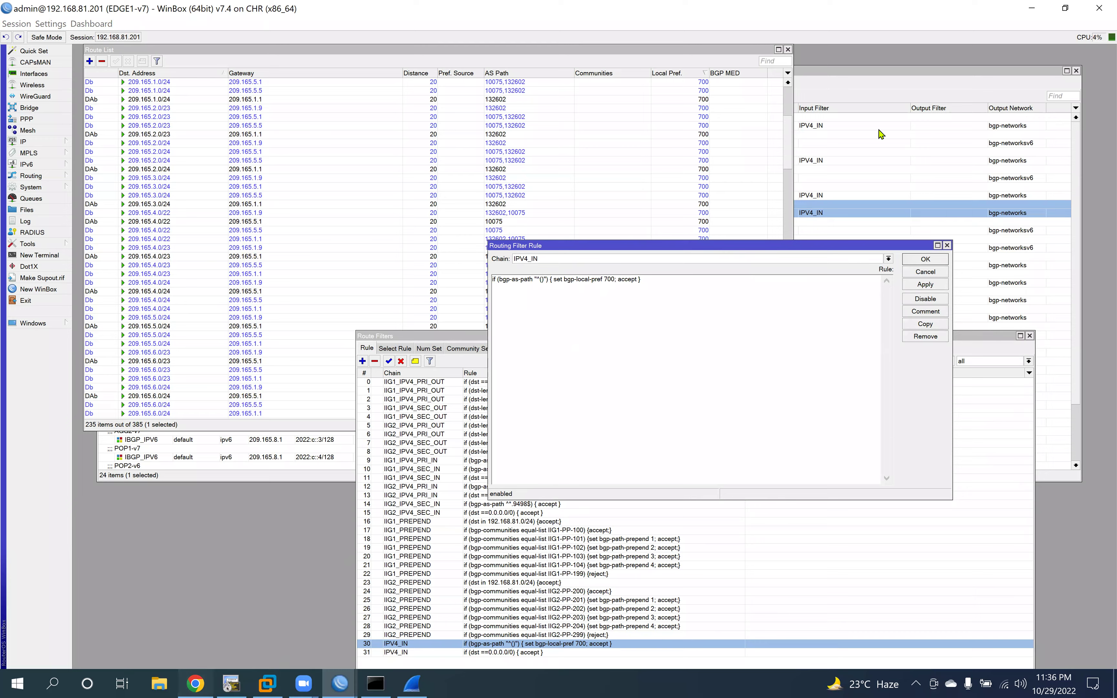
Step: Check the quoted | pattern "^(10075|132602)" in the Advanced MikroTik LAB Manual in Chrome, and return to the MikroTik documentation
key(alt+Tab)
key(ctrl+shift+Tab)
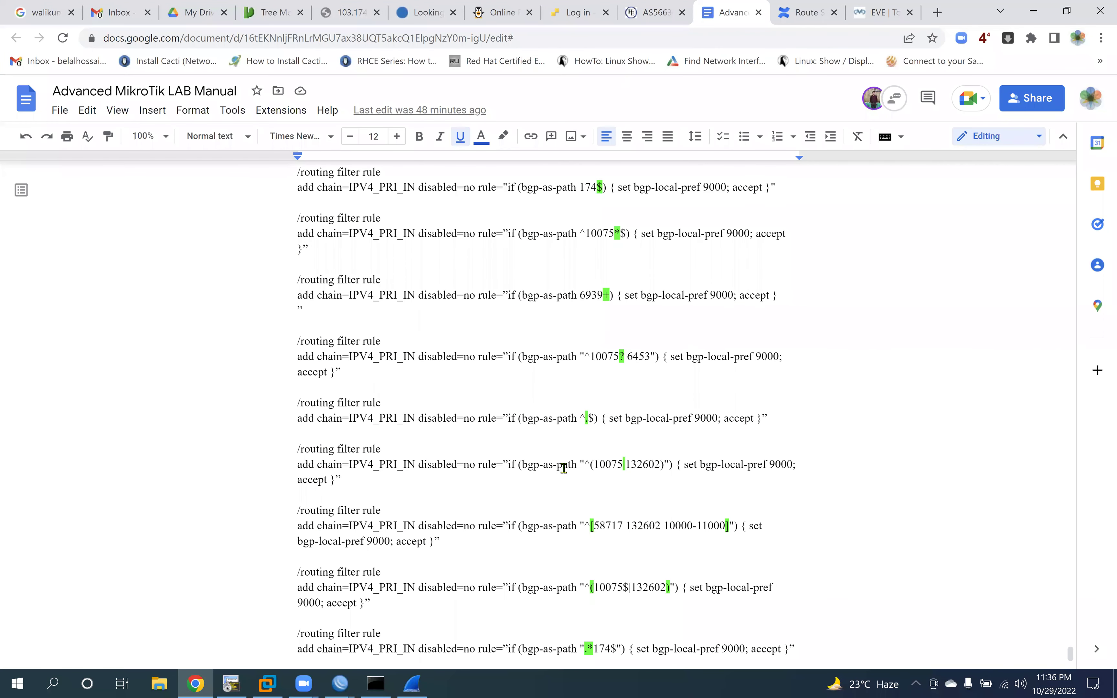
scroll(563, 468, down, 2)
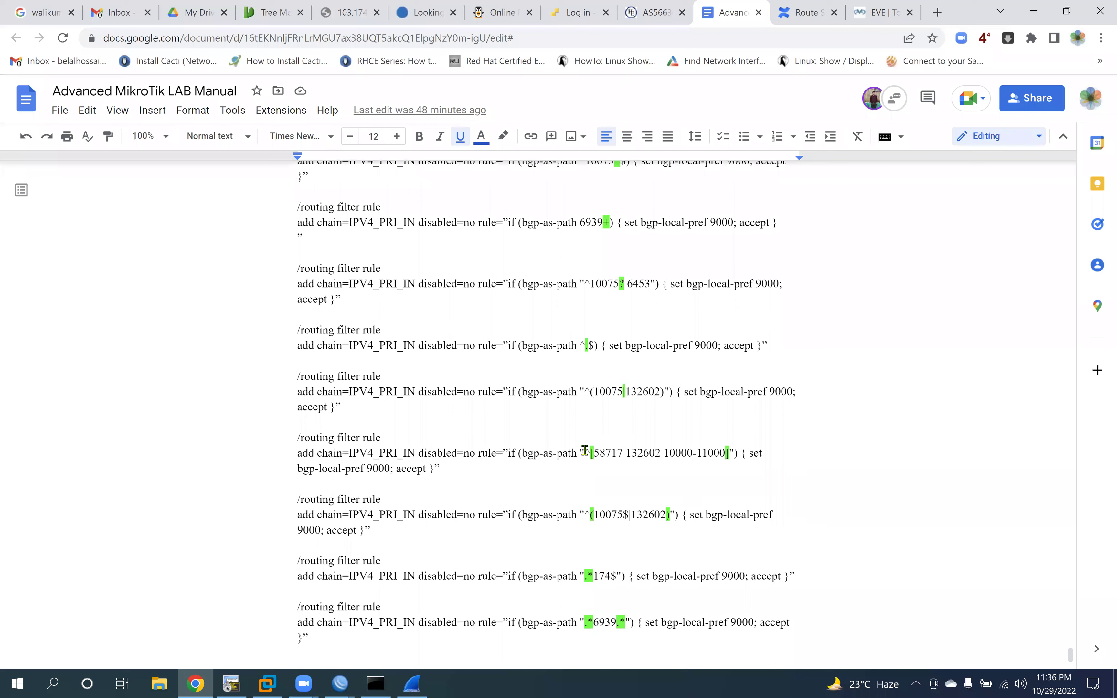
drag(580, 453, 735, 453)
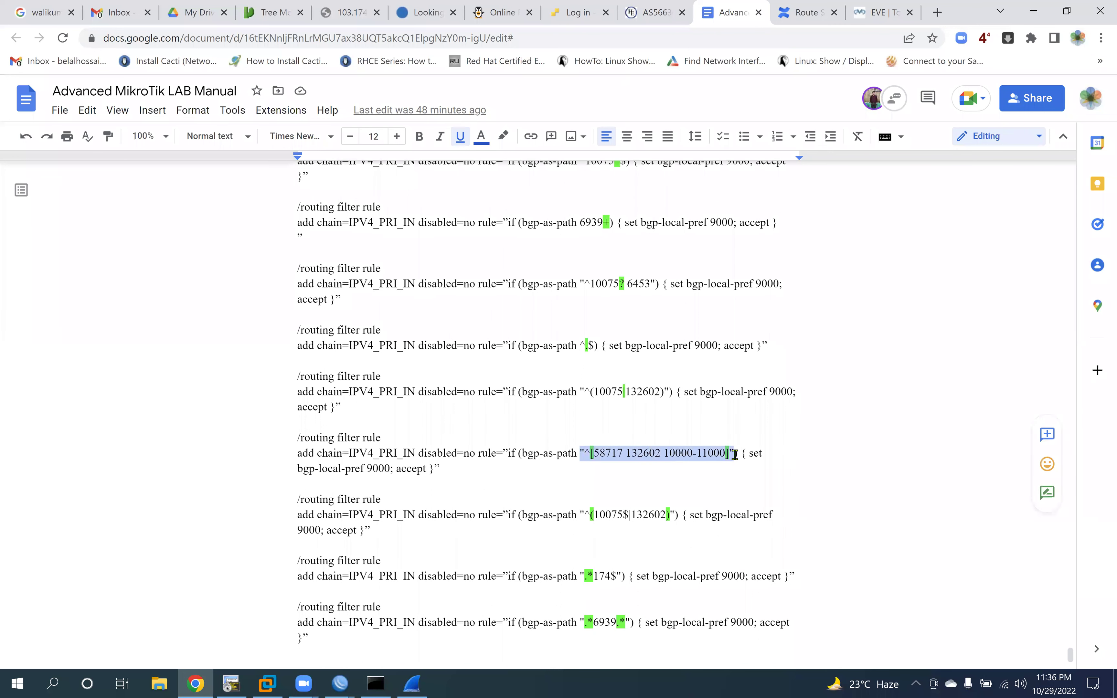
click(672, 391)
drag(663, 389, 585, 390)
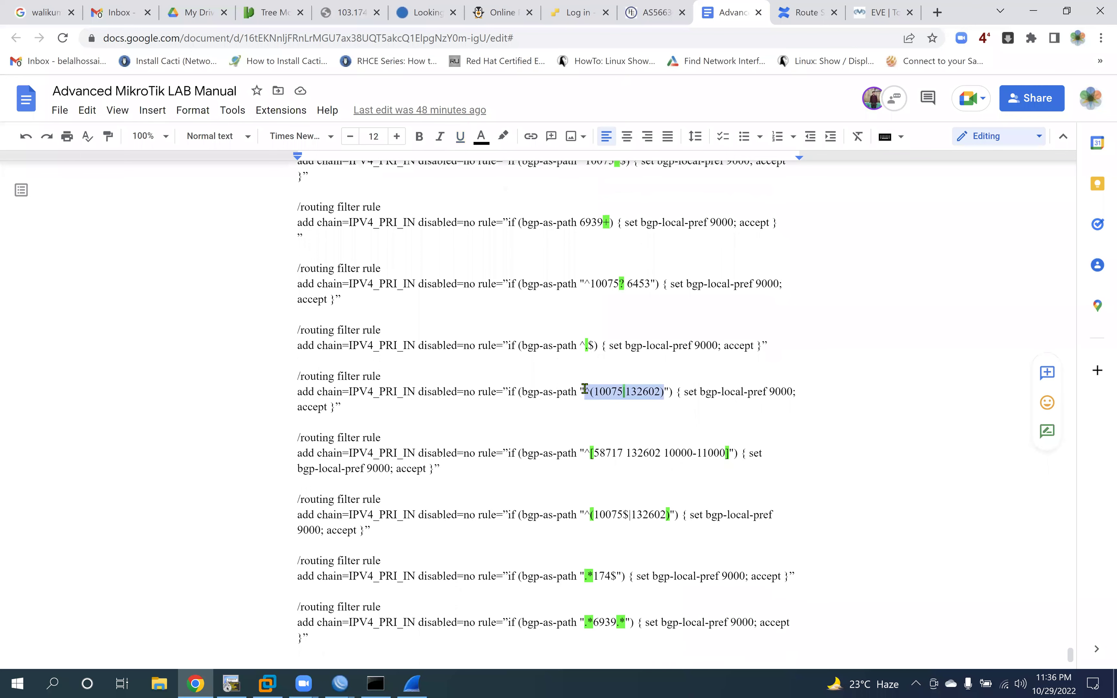
key(ctrl+Tab)
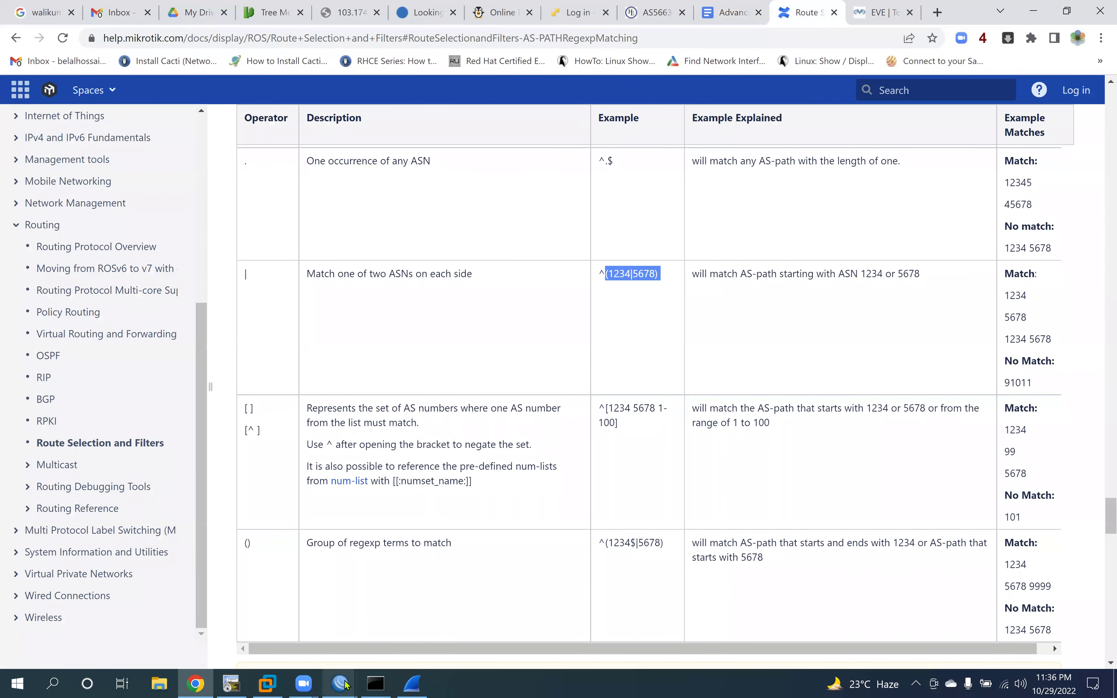
Step: In WinBox, fill the IPV4_IN rule's parentheses with 10075|10000, making the pattern "^(10075|10000)", and save the rule
mouse_move(349, 685)
click(88, 634)
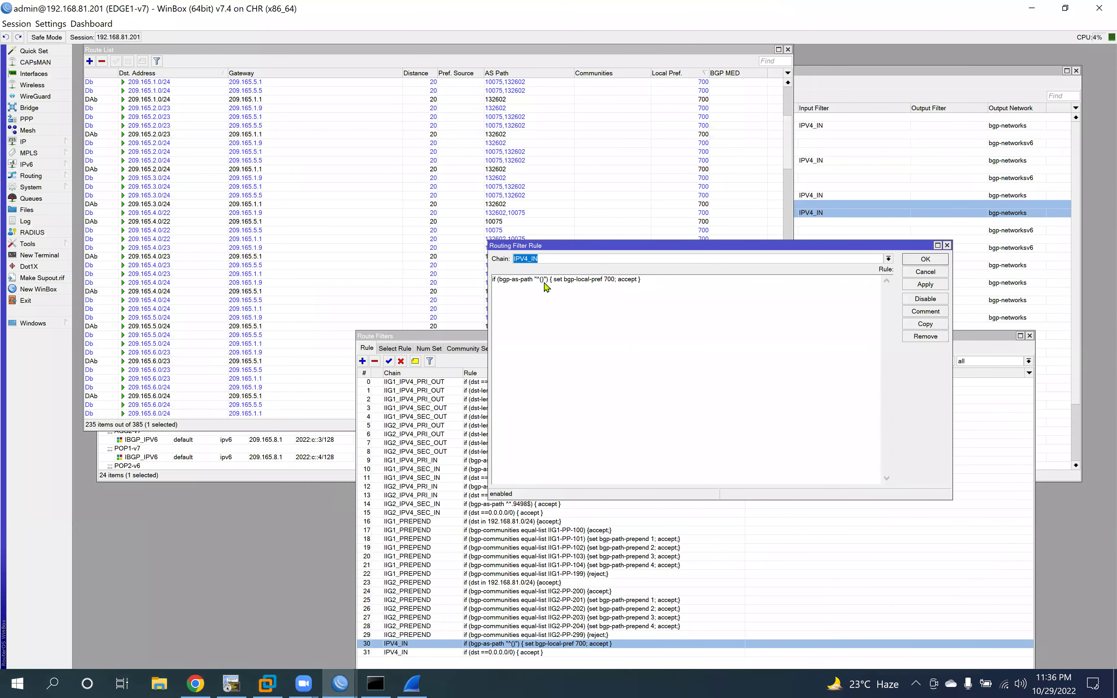
click(545, 301)
text(100)
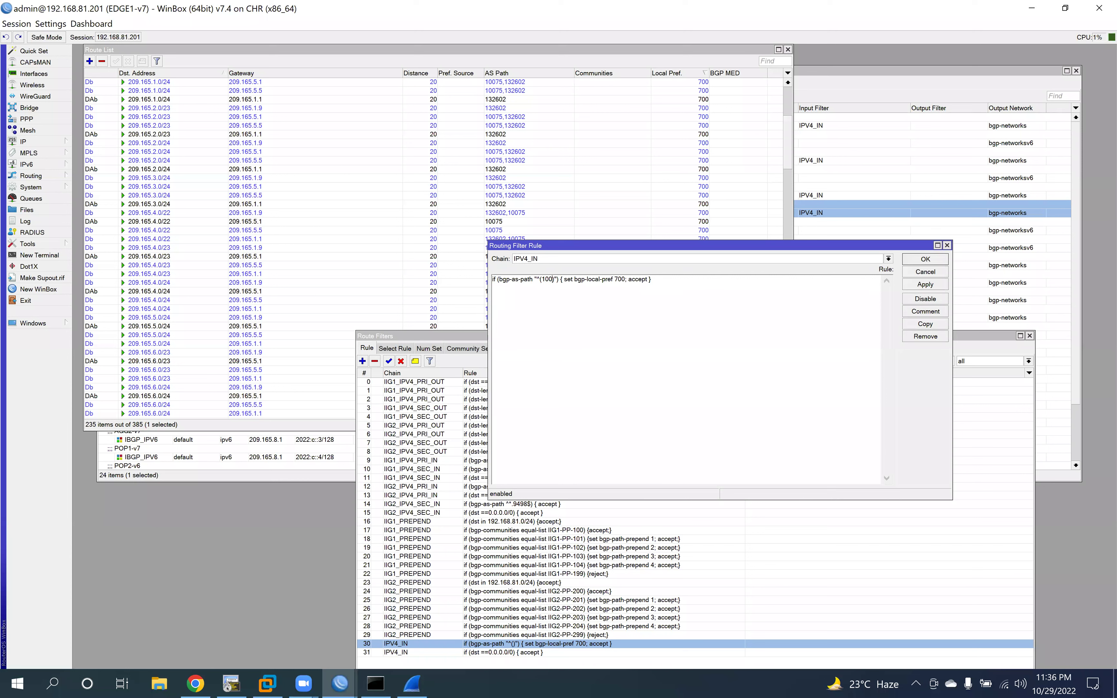
text(75|10000)
click(925, 284)
click(925, 259)
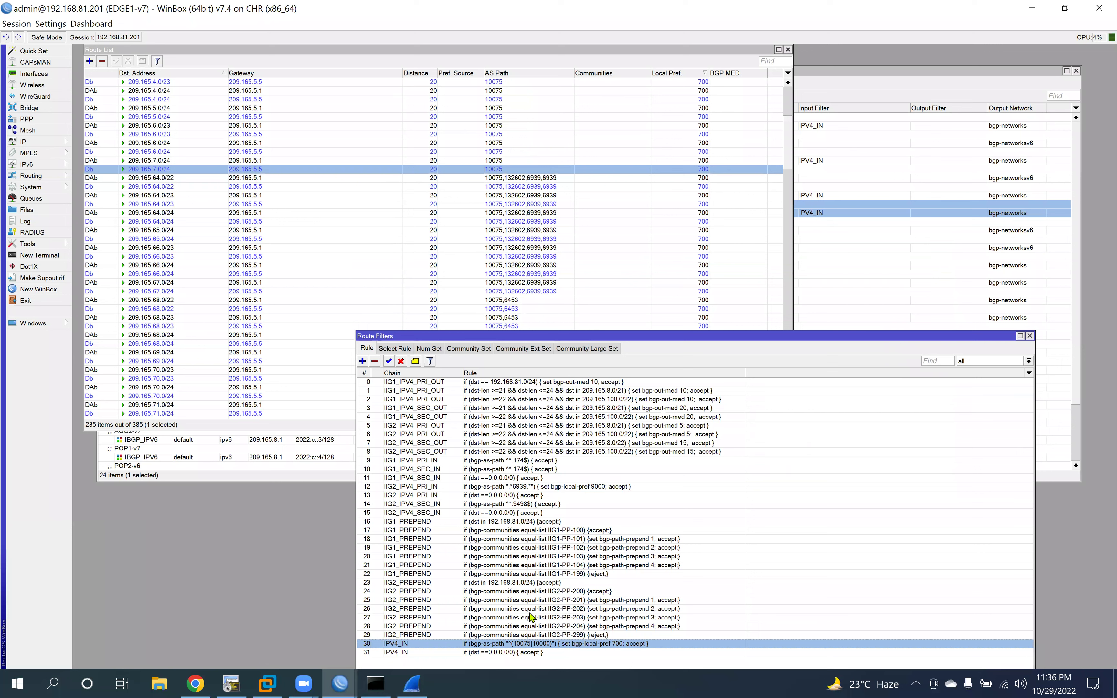
Step: Examine the Route List for routes whose AS path starts with 10075 and their local preferences
click(498, 206)
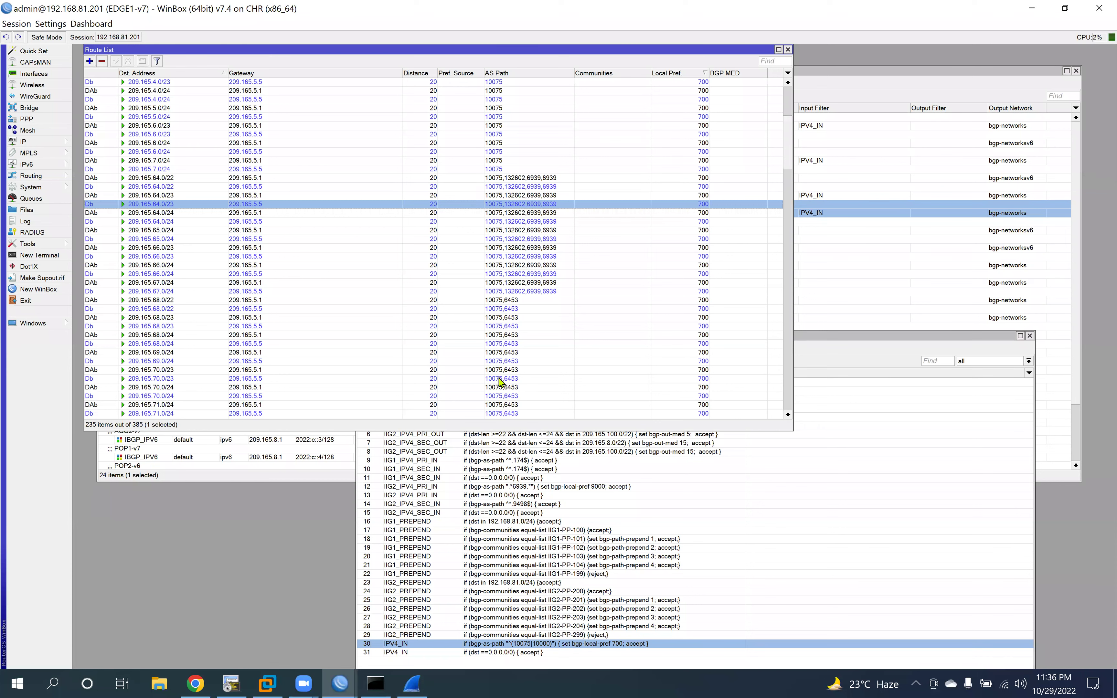
scroll(500, 381, down, 7)
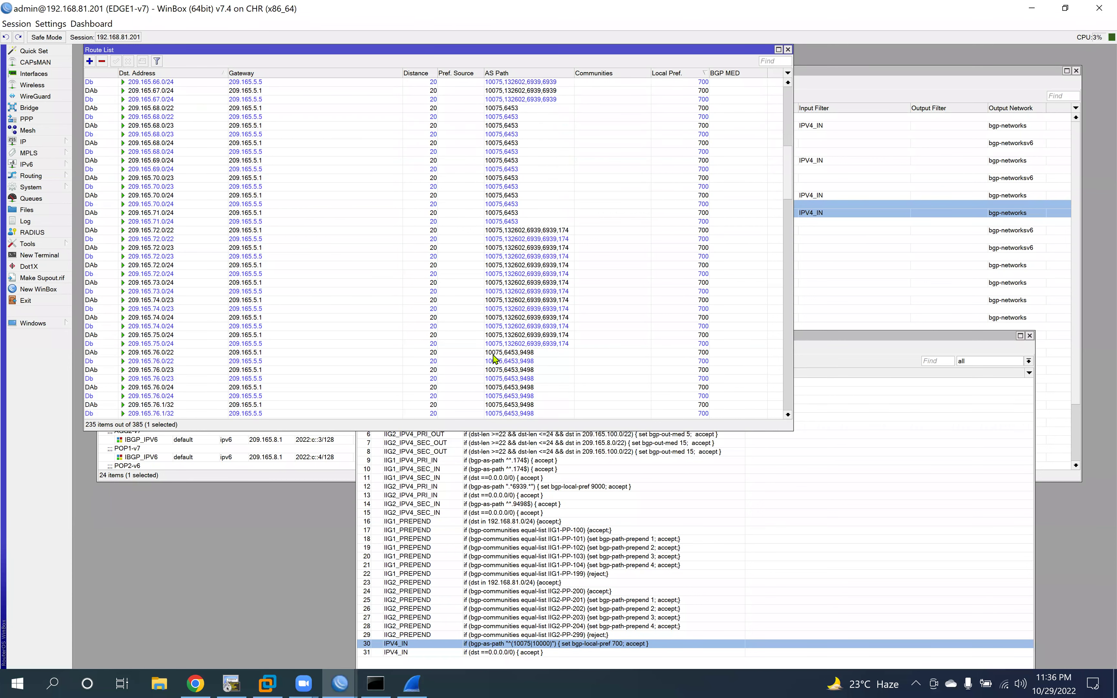
scroll(493, 358, down, 5)
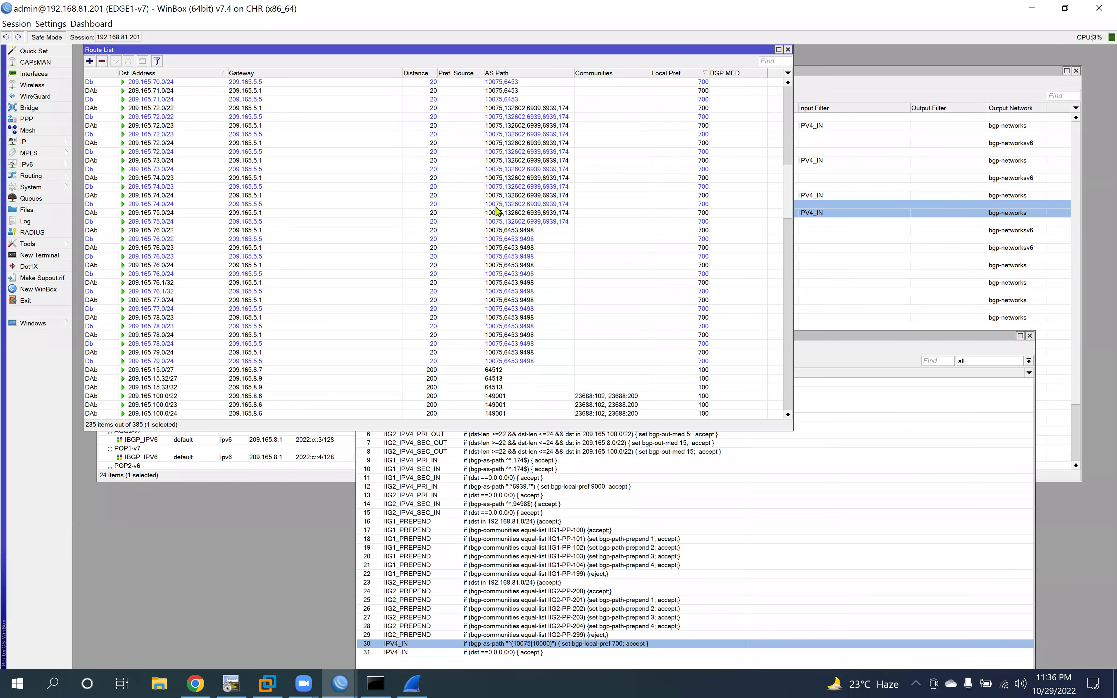
Step: Replace 10075 with 132602 in the IPV4_IN rule, making the pattern "^(132602|10000)", and save the rule
click(534, 645)
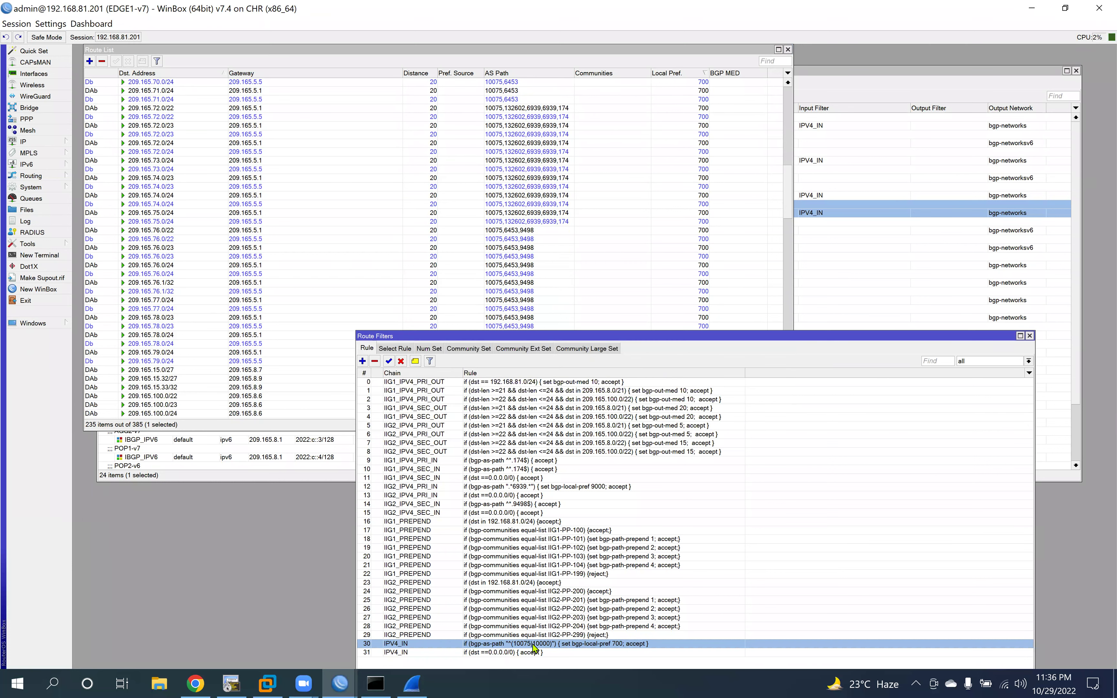
double_click(534, 645)
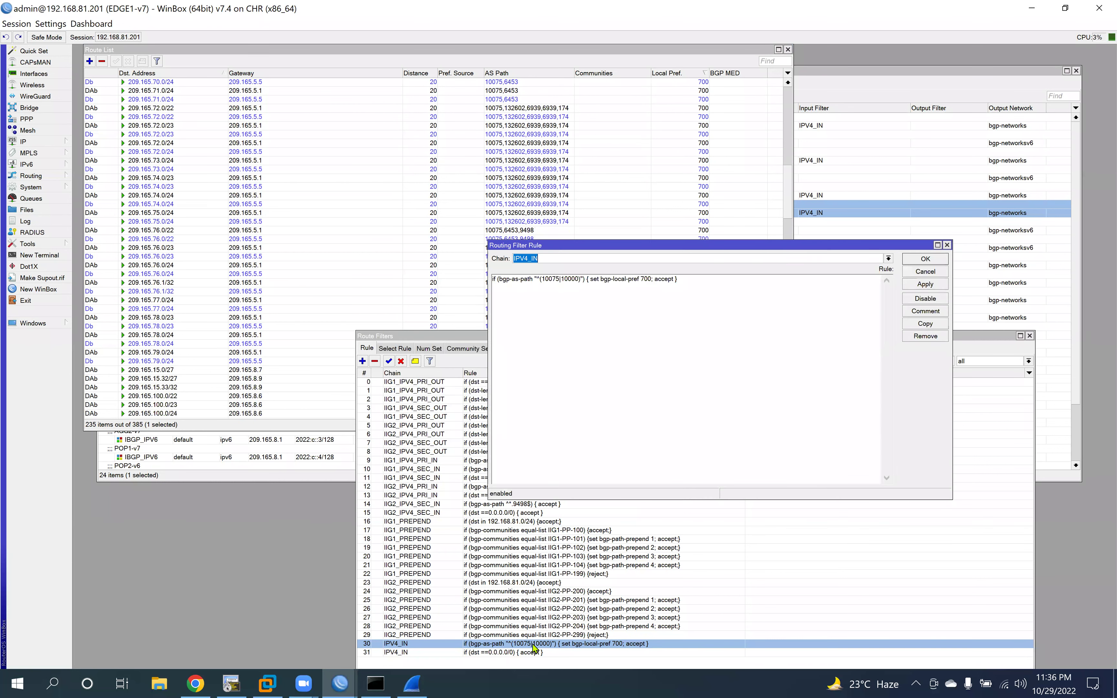
click(559, 279)
key(BackSpace)
key(BackSpace)
key(BackSpace)
key(BackSpace)
key(BackSpace)
text(1326)
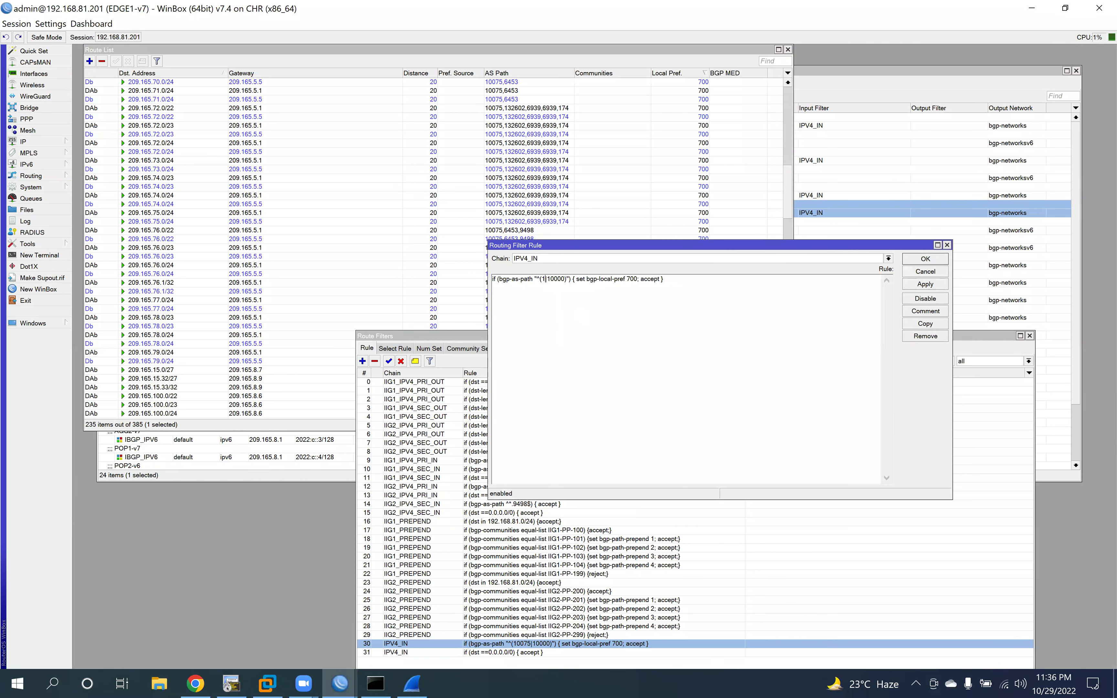
text(02)
click(925, 284)
click(920, 259)
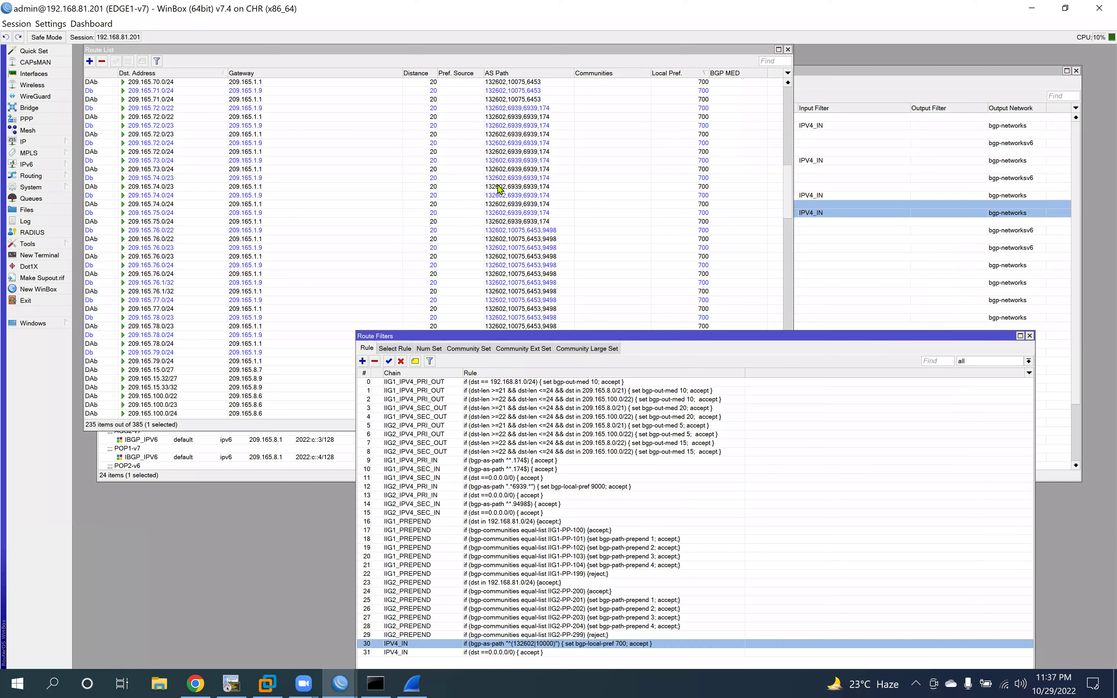
Step: Examine the Route List for routes whose AS path starts with 132602 and their local preferences
click(497, 239)
scroll(503, 252, down, 1)
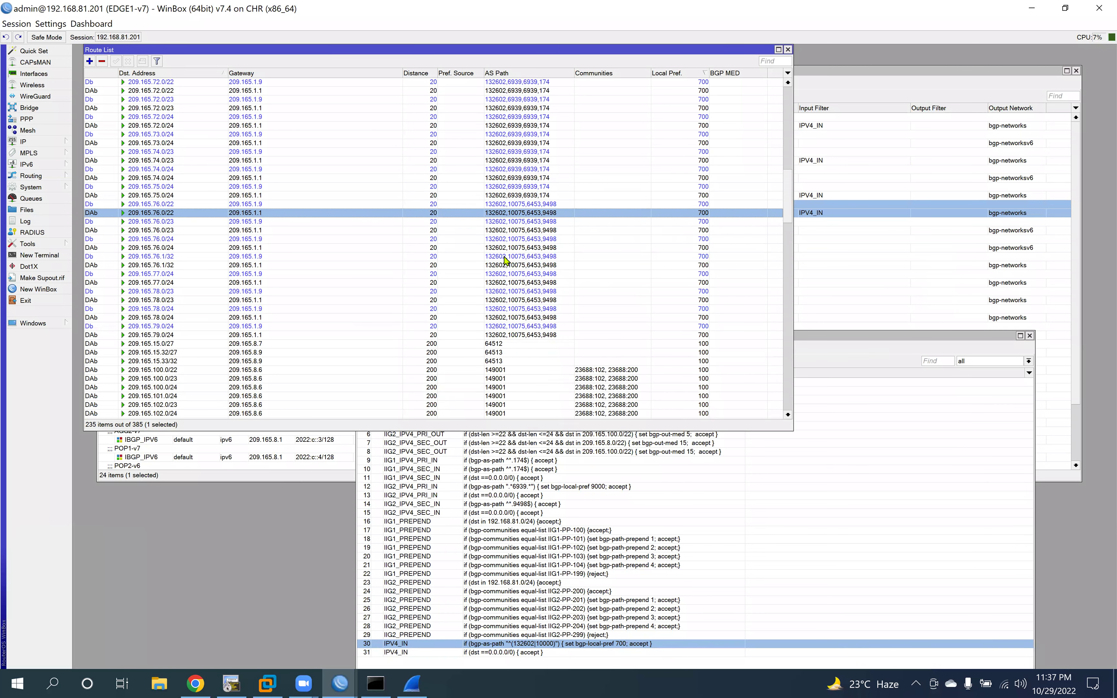
scroll(642, 272, up, 4)
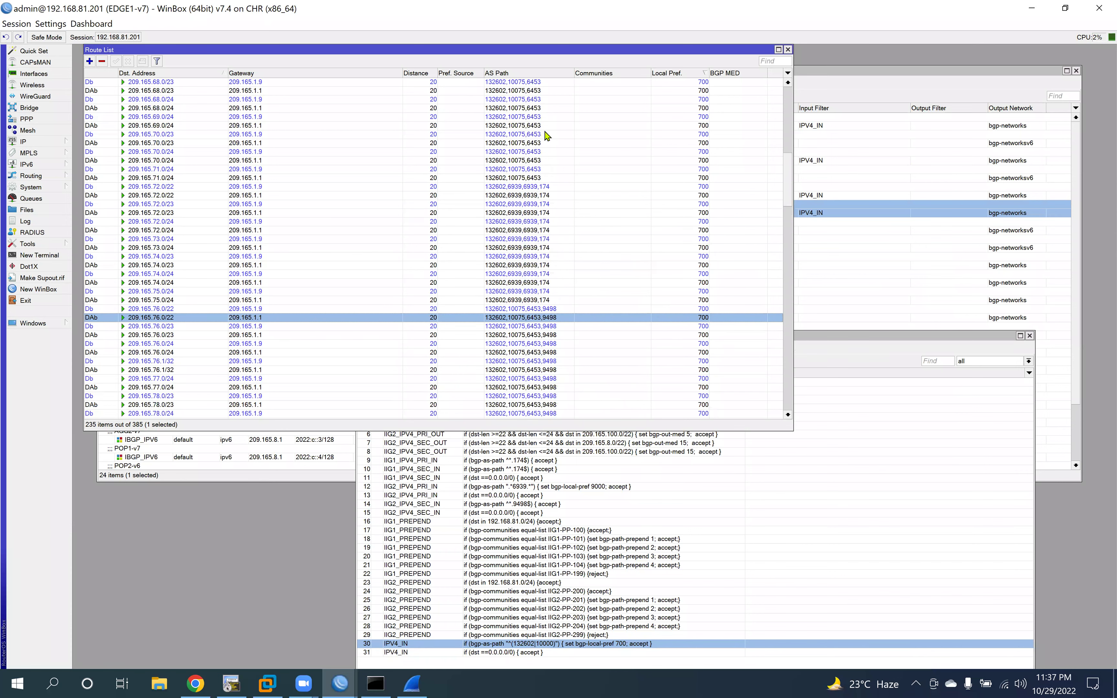
scroll(526, 149, up, 8)
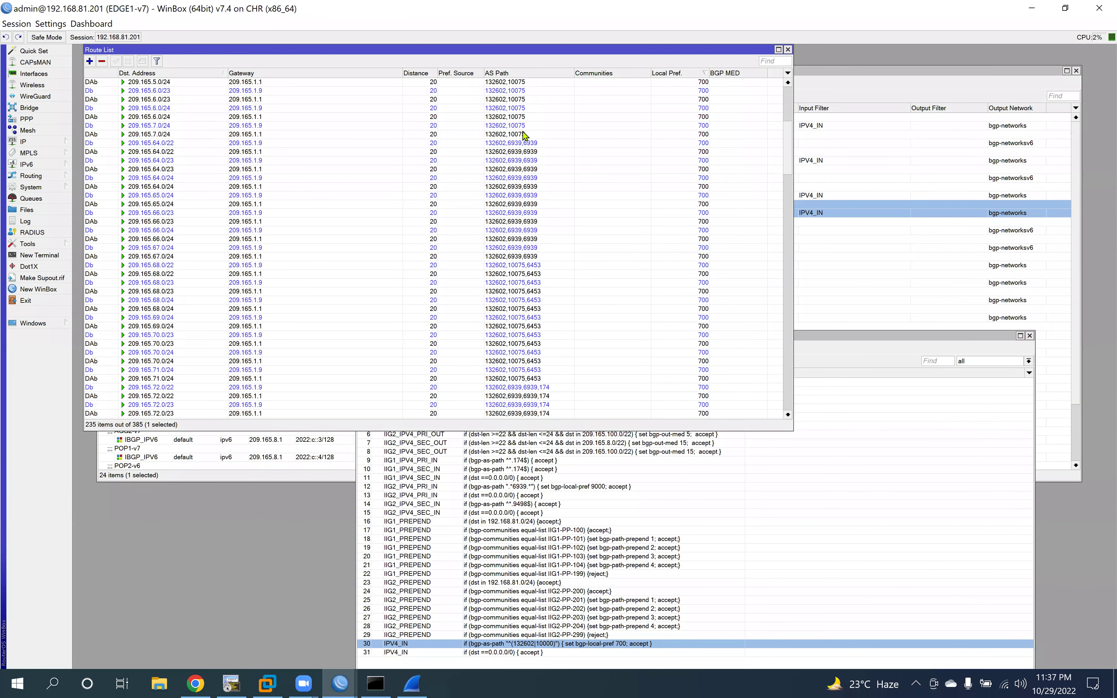
scroll(522, 131, up, 8)
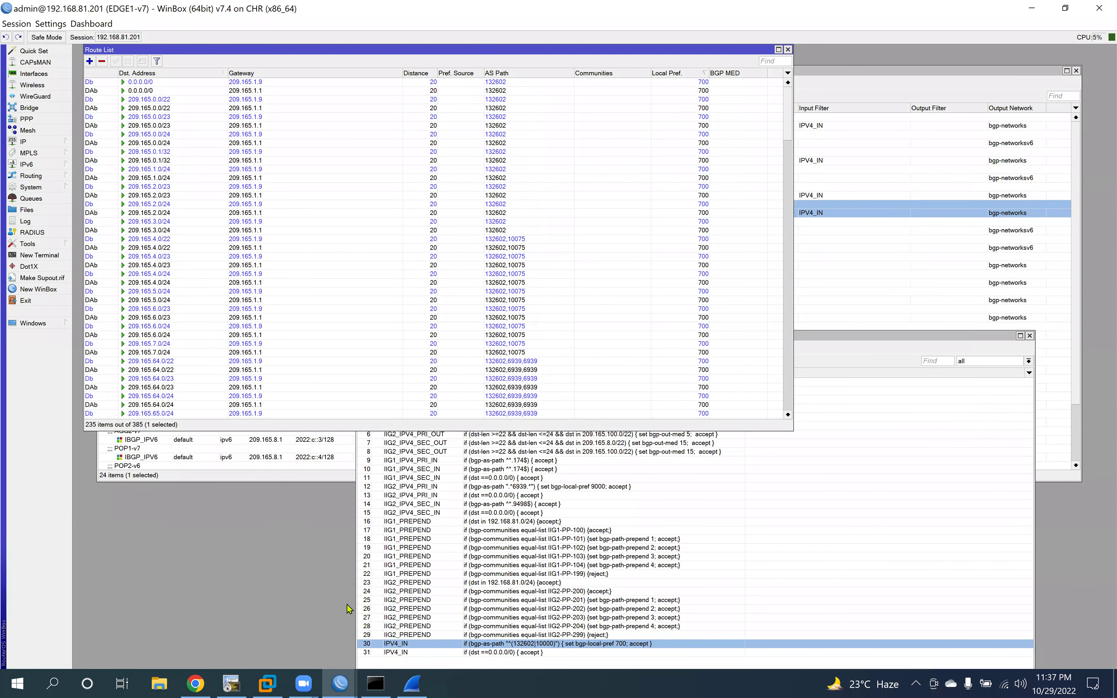
Step: Switch to the MikroTik documentation in Chrome and review the | operator's description and explained example
click(195, 684)
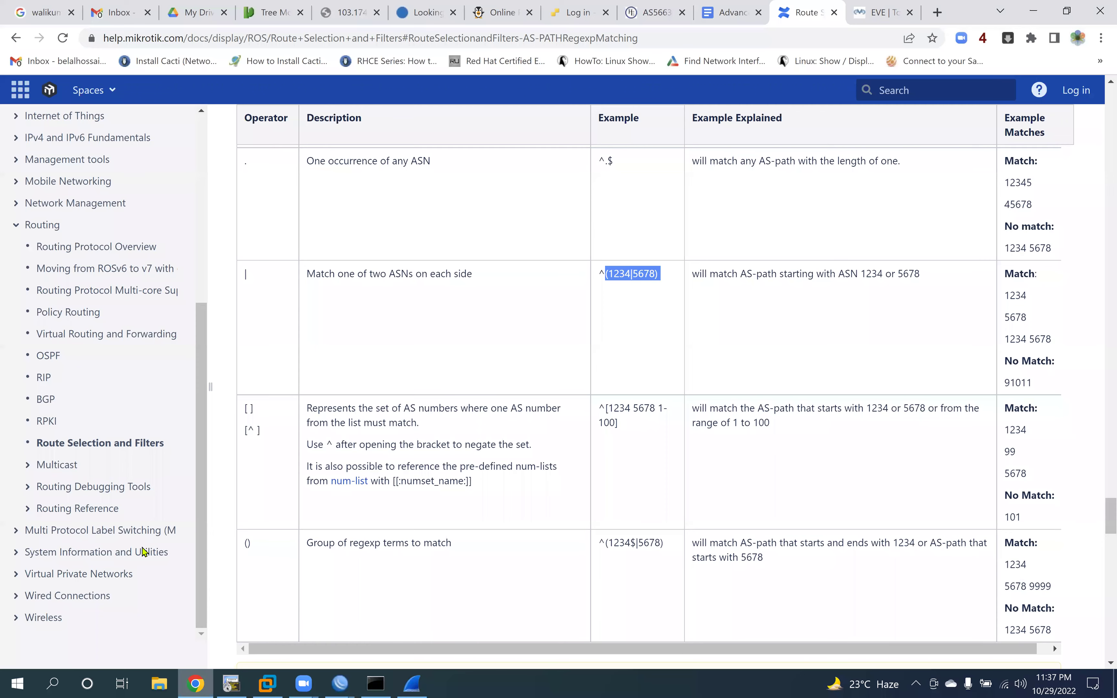
drag(322, 273, 334, 274)
drag(836, 280, 836, 279)
scroll(470, 325, down, 3)
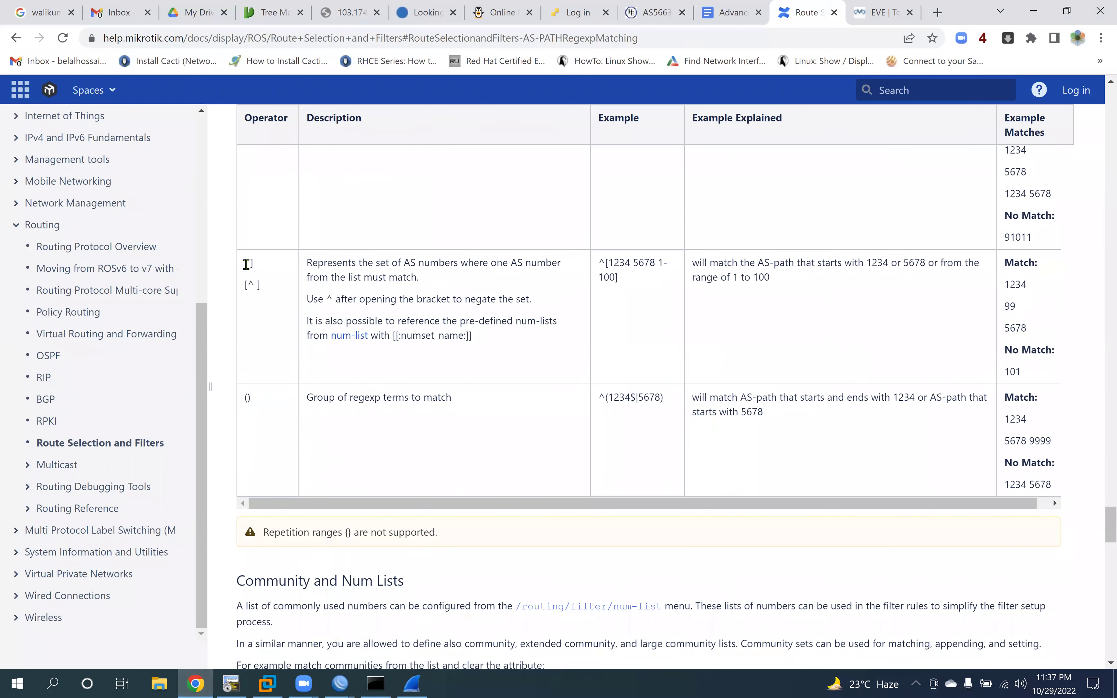
drag(245, 267, 420, 279)
double_click(245, 264)
double_click(605, 264)
click(616, 273)
mouse_move(608, 263)
mouse_down()
mouse_move(630, 263)
mouse_move(605, 268)
mouse_up()
double_click(615, 277)
click(606, 264)
double_click(617, 265)
double_click(644, 264)
double_click(886, 266)
drag(630, 262, 613, 262)
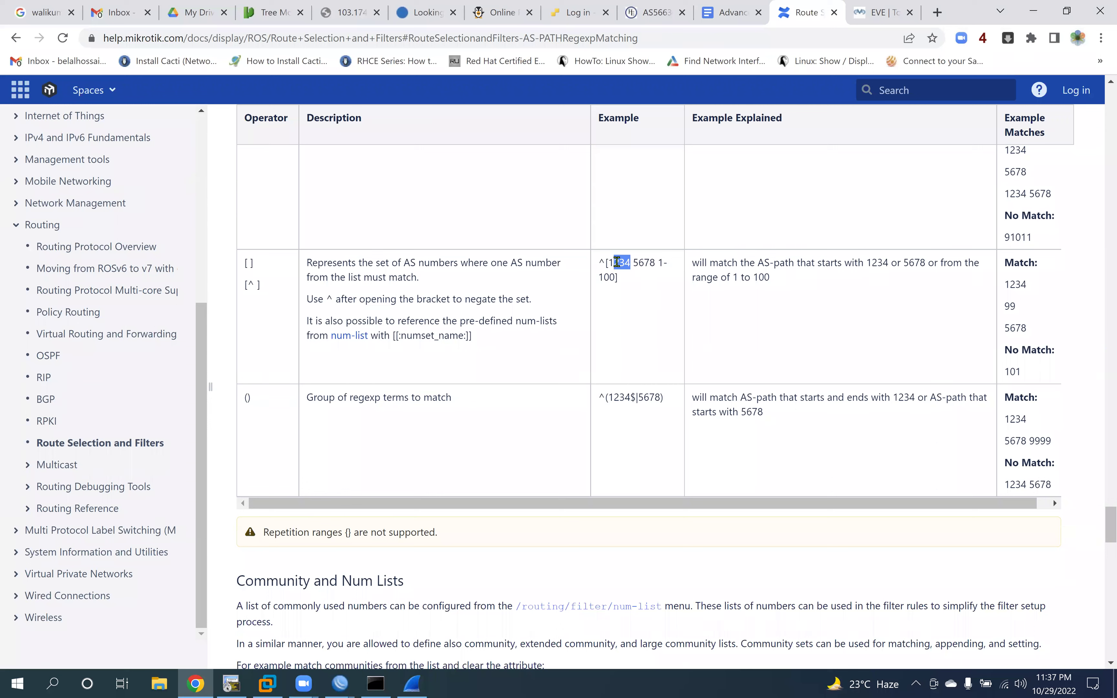
double_click(913, 263)
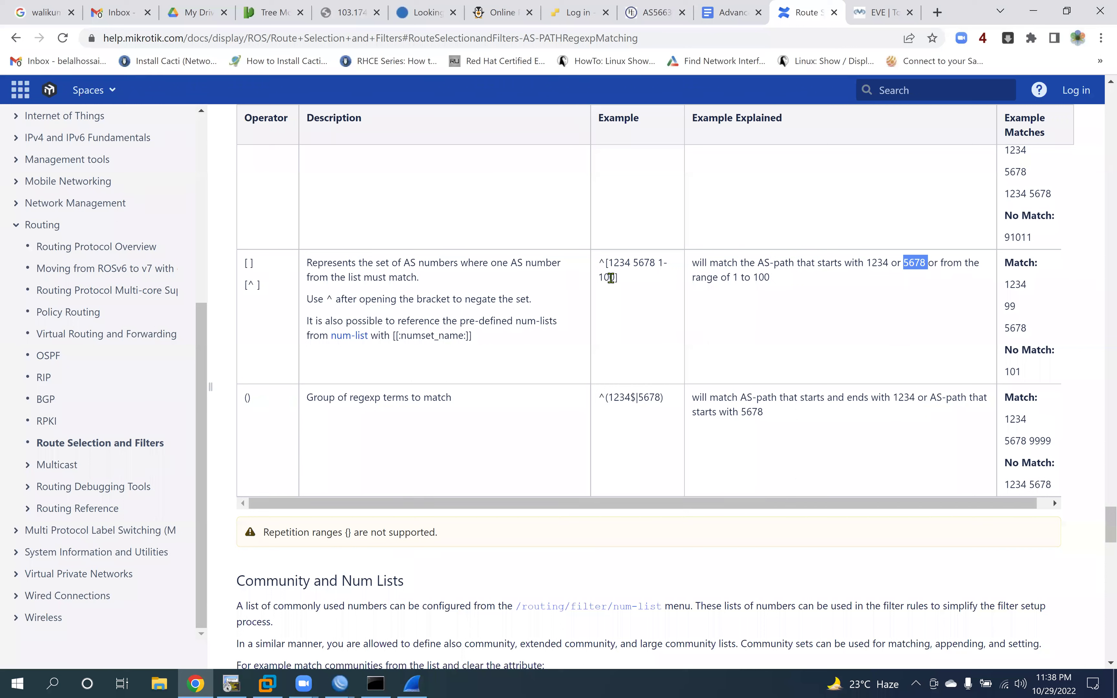
double_click(616, 262)
double_click(643, 263)
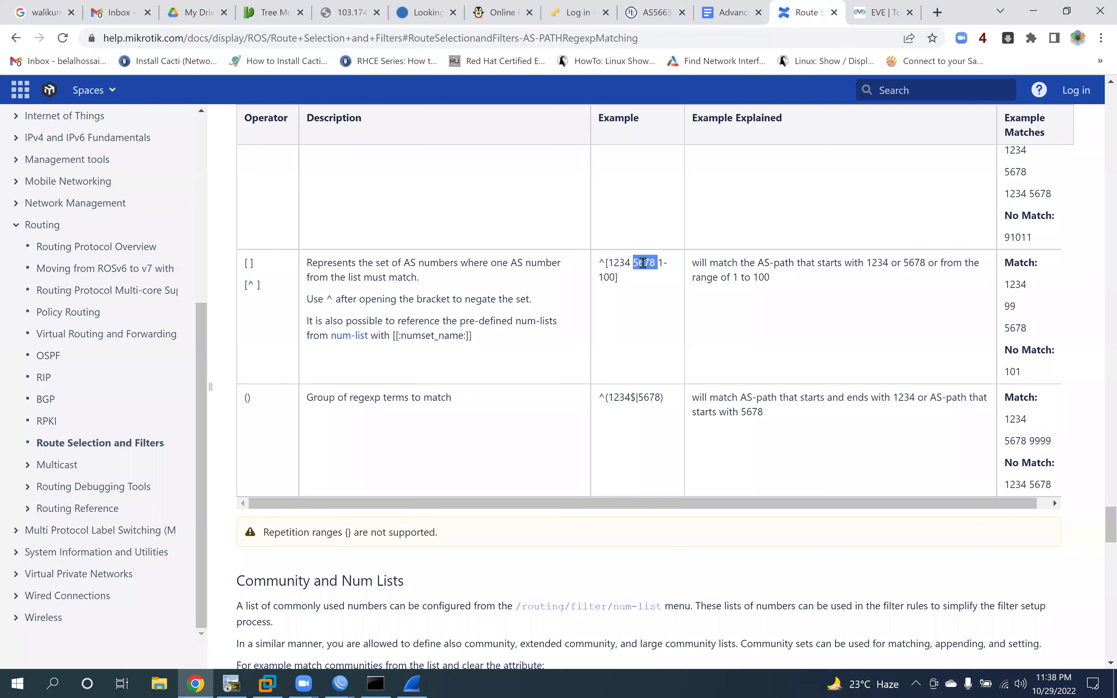
drag(663, 263, 671, 287)
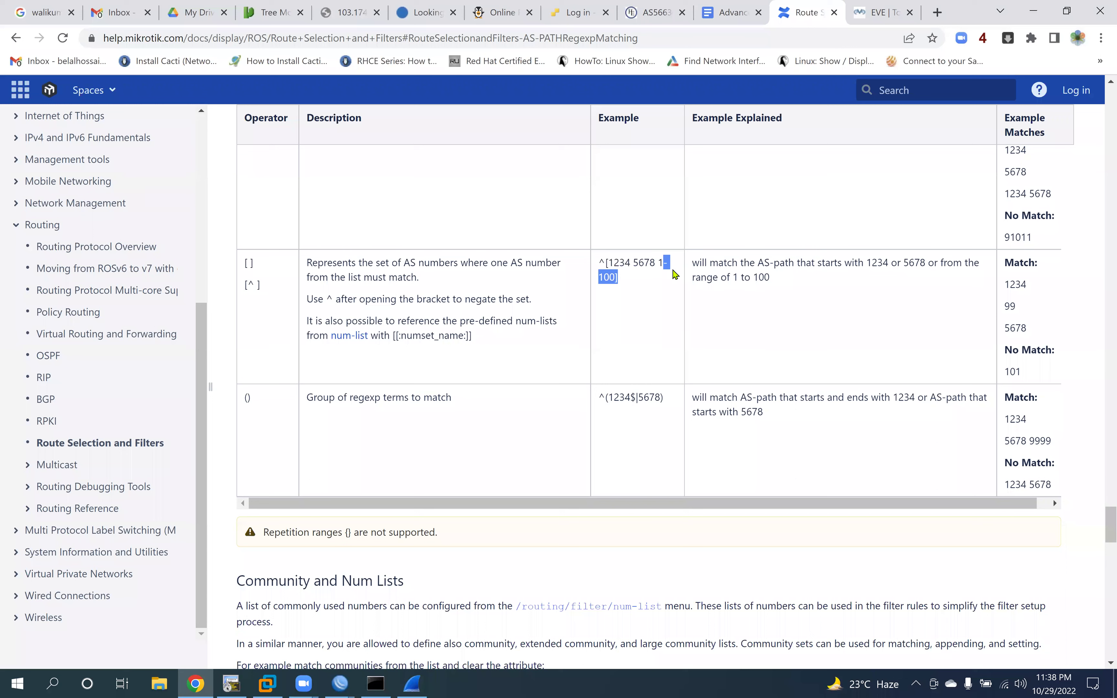
Step: Return to the EDGE1-v7 WinBox session and open the IPV4_IN rule with the pattern "^(132602|10000)"
click(339, 683)
click(79, 637)
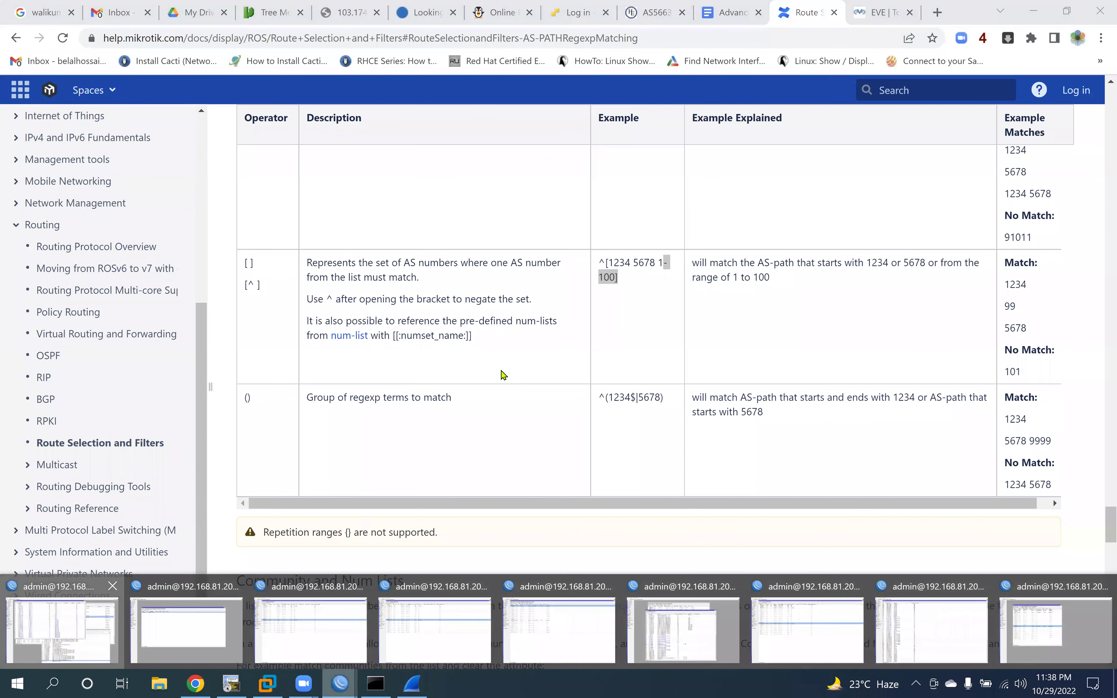
double_click(493, 644)
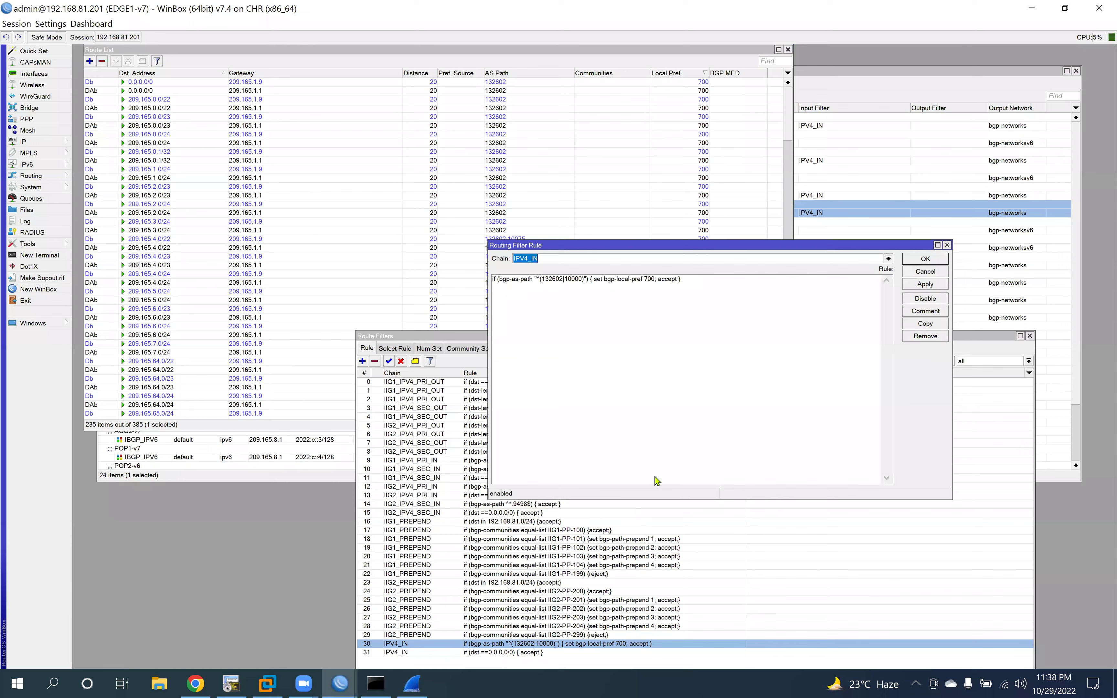
click(195, 683)
key(ctrl+shift+Tab)
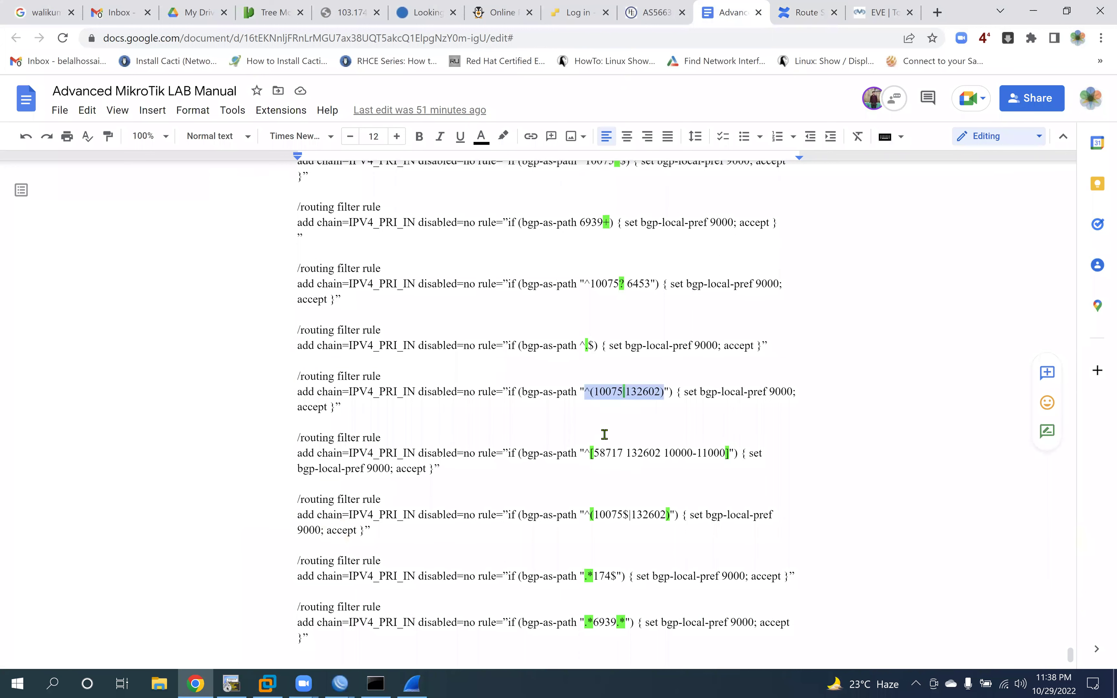
scroll(604, 434, down, 2)
scroll(641, 430, up, 2)
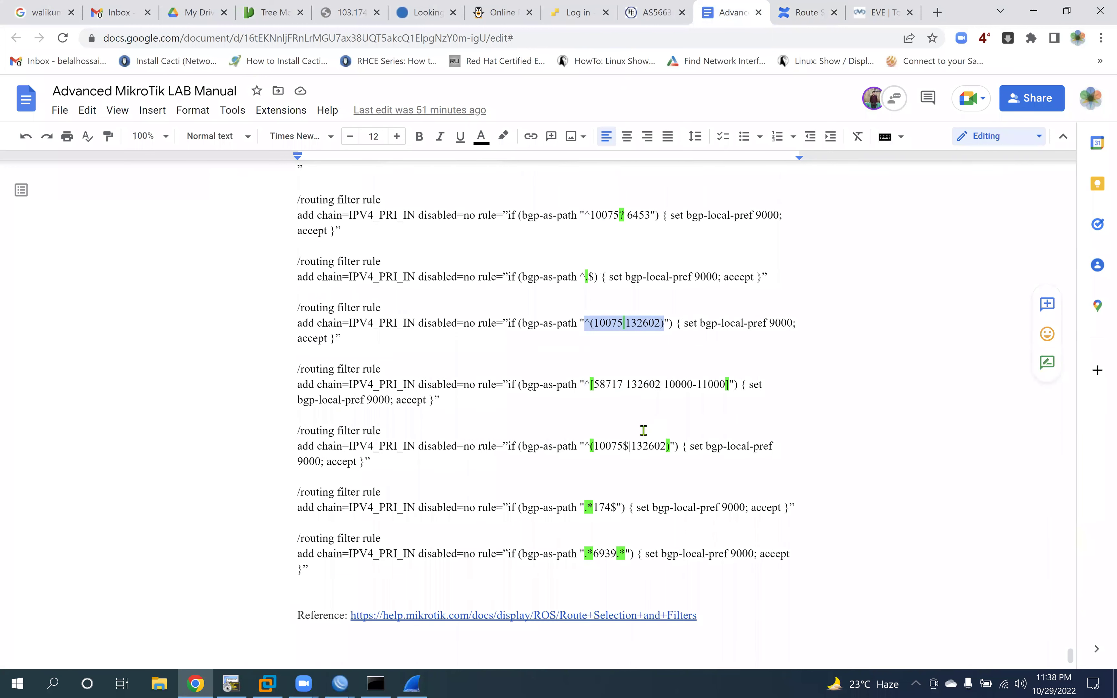
click(603, 454)
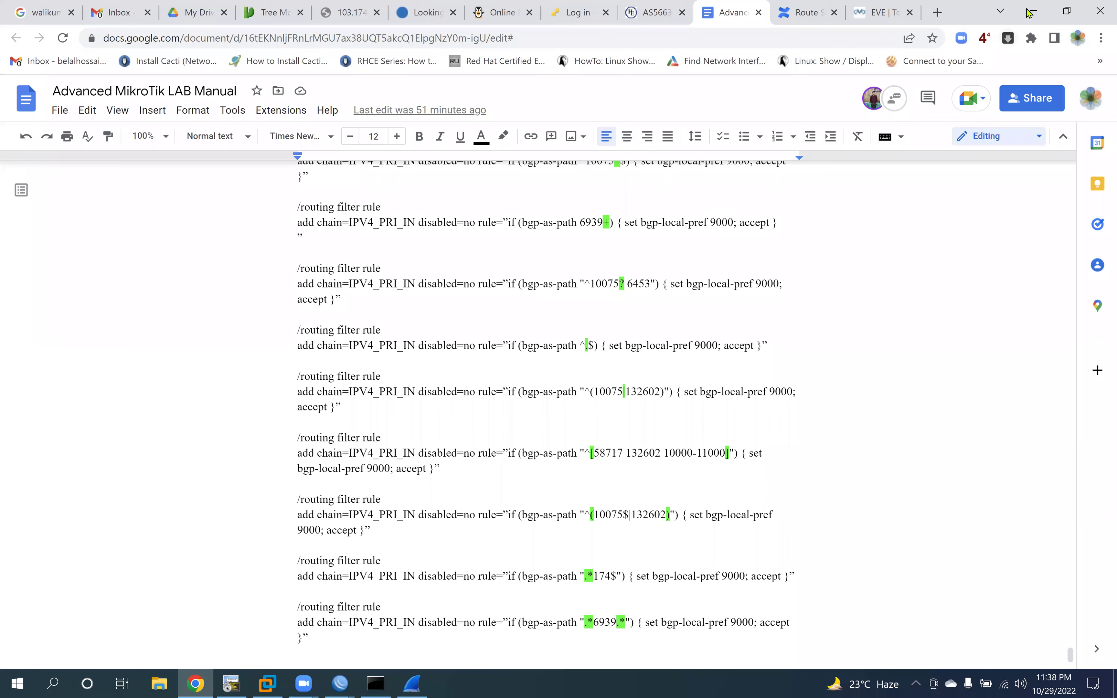
click(808, 12)
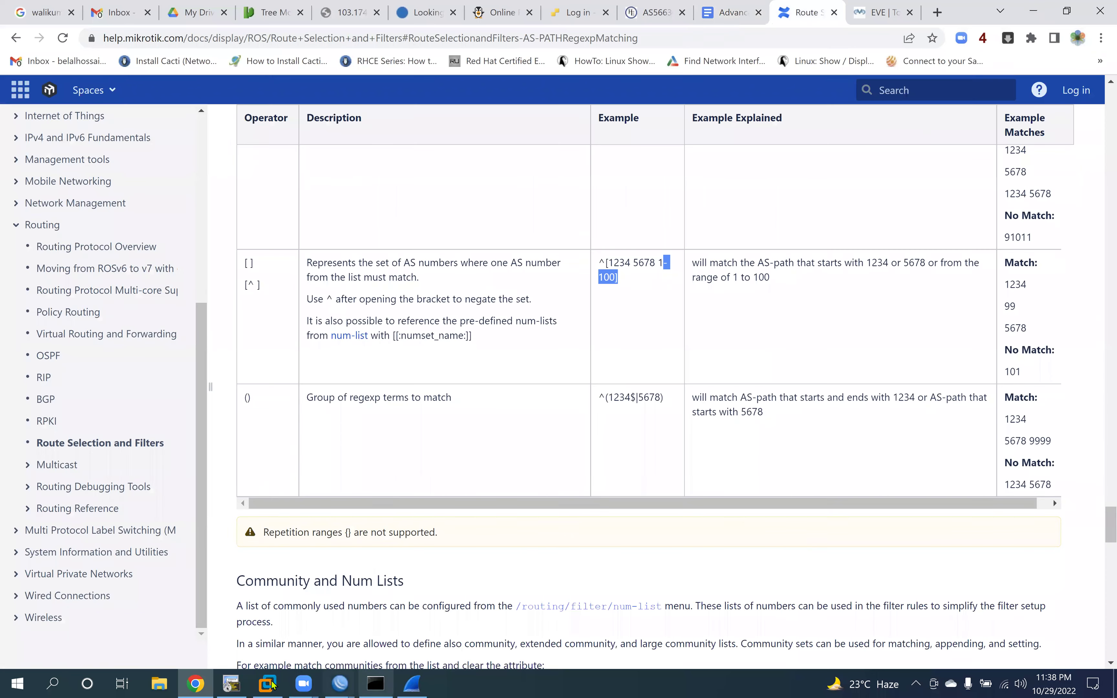
Step: In WinBox, change the rule's pattern to "^[132605|10000]", copy the whole rule text, and try to apply it
mouse_move(336, 680)
click(73, 626)
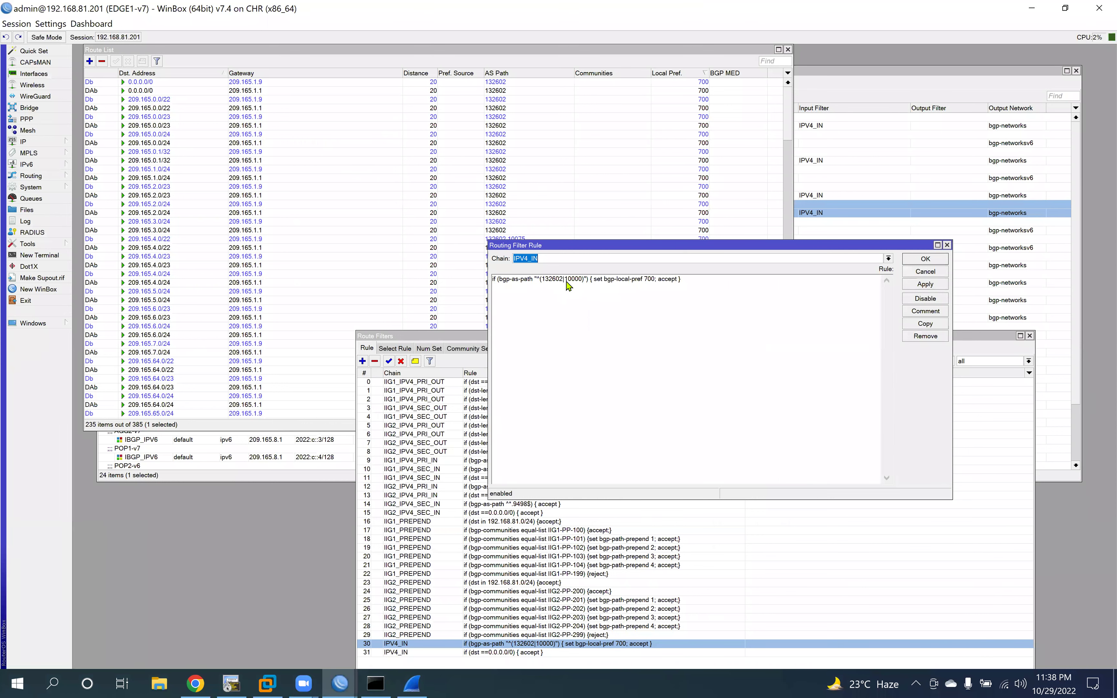
click(543, 280)
key(BackSpace)
text([)
key(BackSpace)
text(])
key(BackSpace)
text(5)
drag(701, 290, 478, 286)
key(ctrl+c)
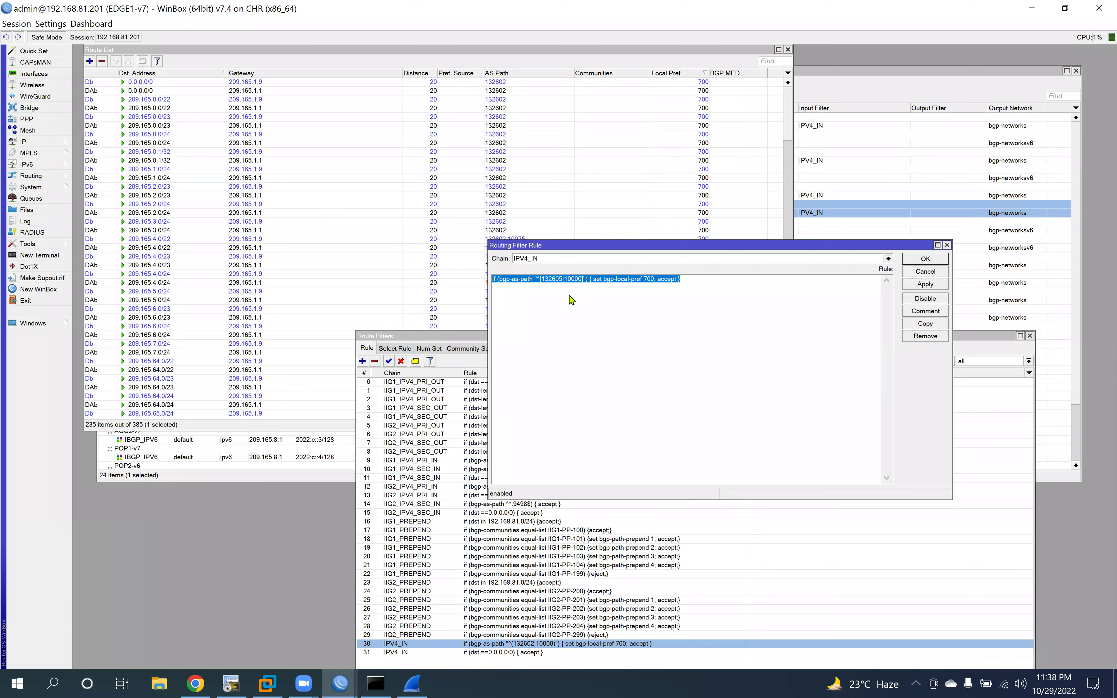
click(936, 286)
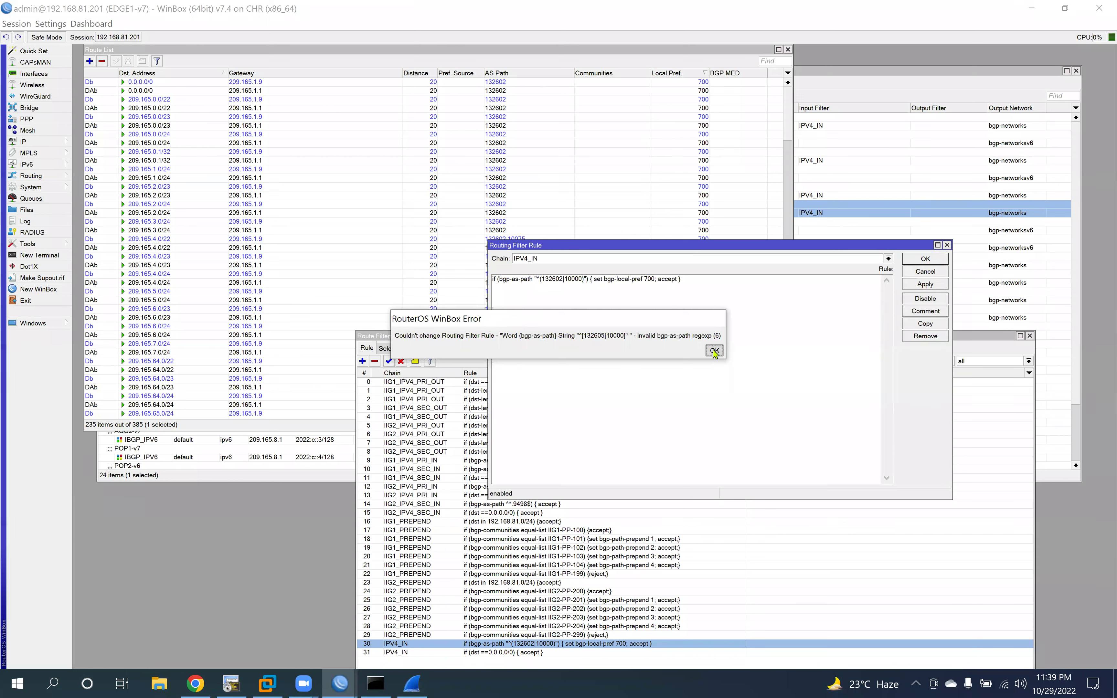
click(714, 352)
drag(704, 281, 440, 279)
key(ctrl+v)
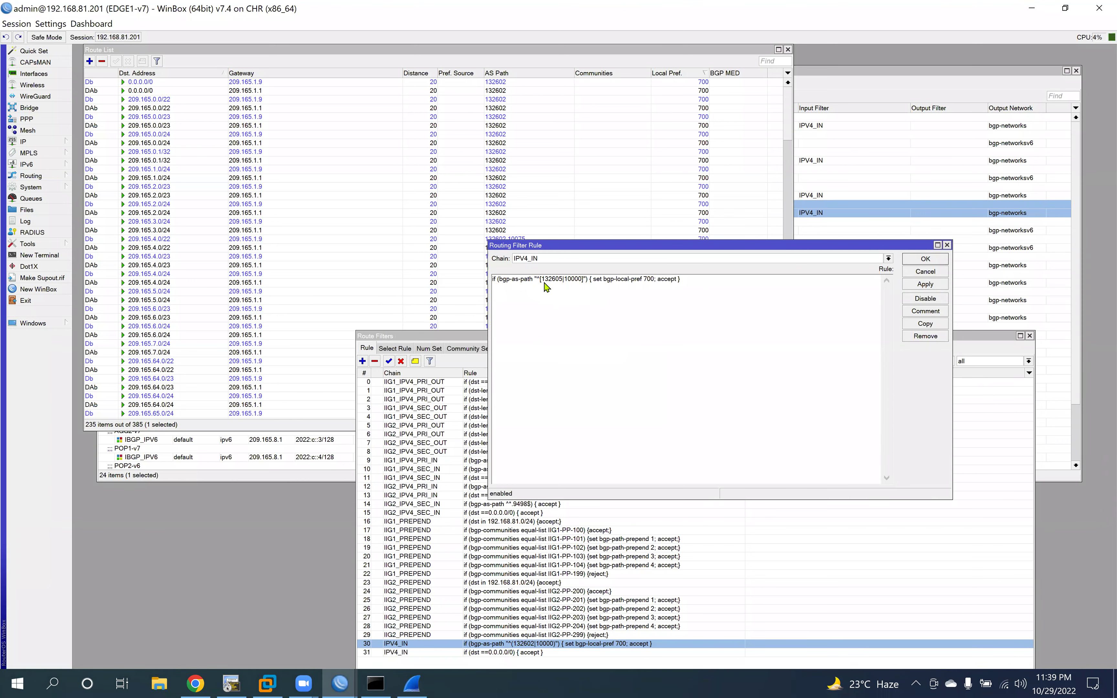
click(565, 281)
click(565, 280)
drag(687, 280, 436, 280)
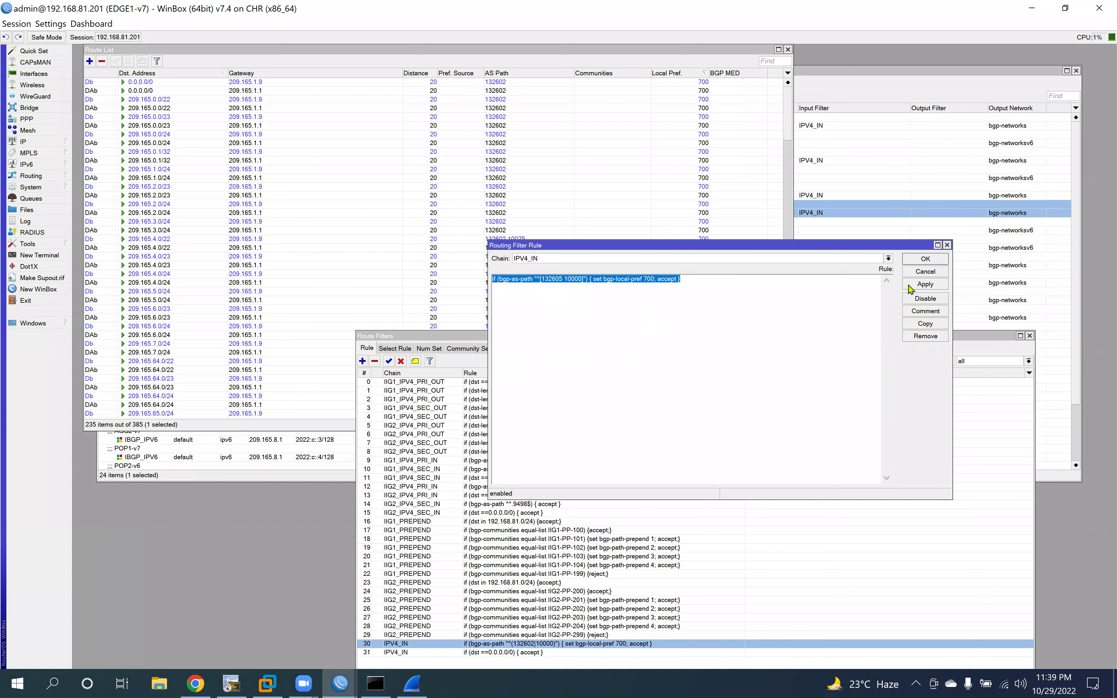
click(925, 284)
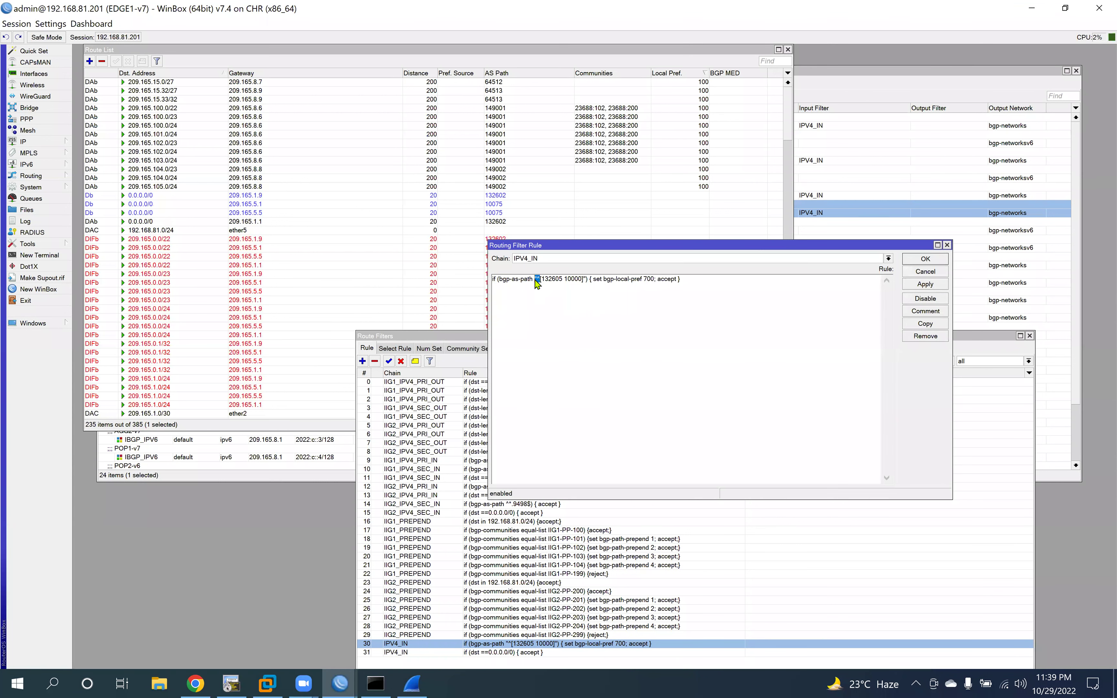
drag(535, 280, 559, 283)
scroll(466, 190, down, 3)
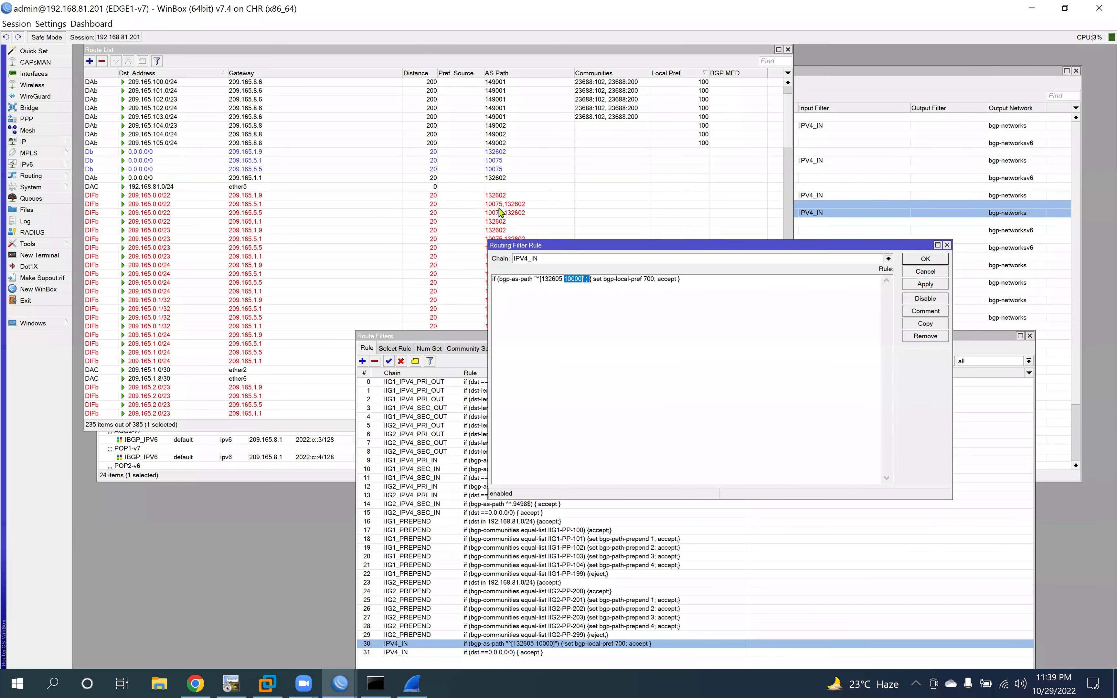
click(925, 284)
click(925, 259)
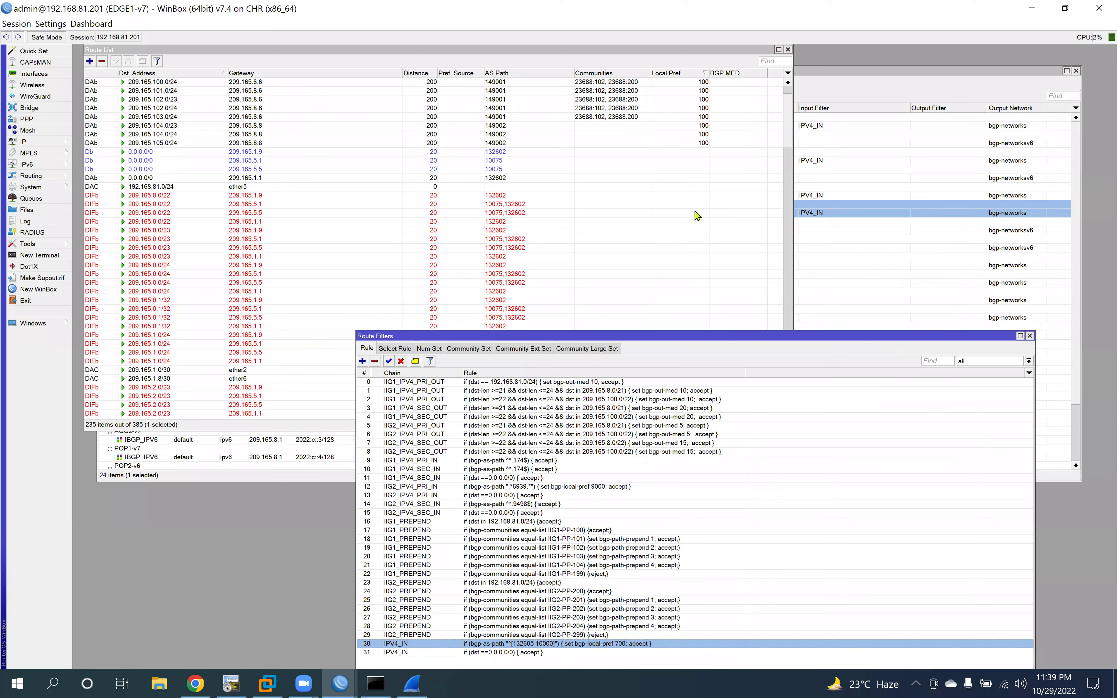
scroll(694, 211, up, 3)
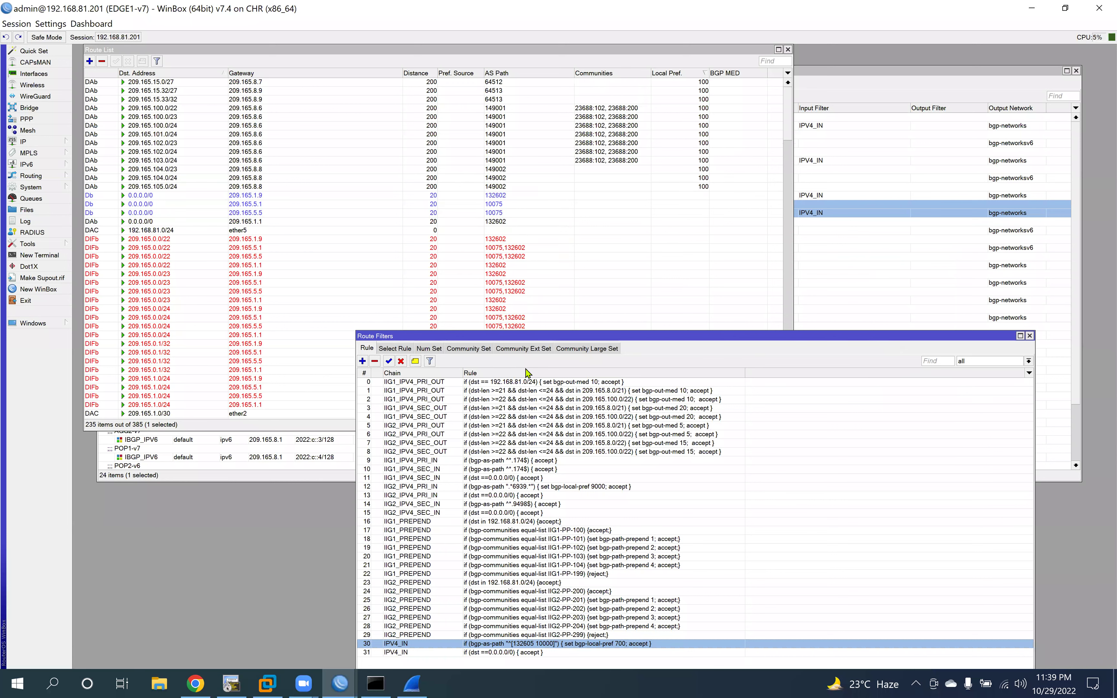
double_click(526, 644)
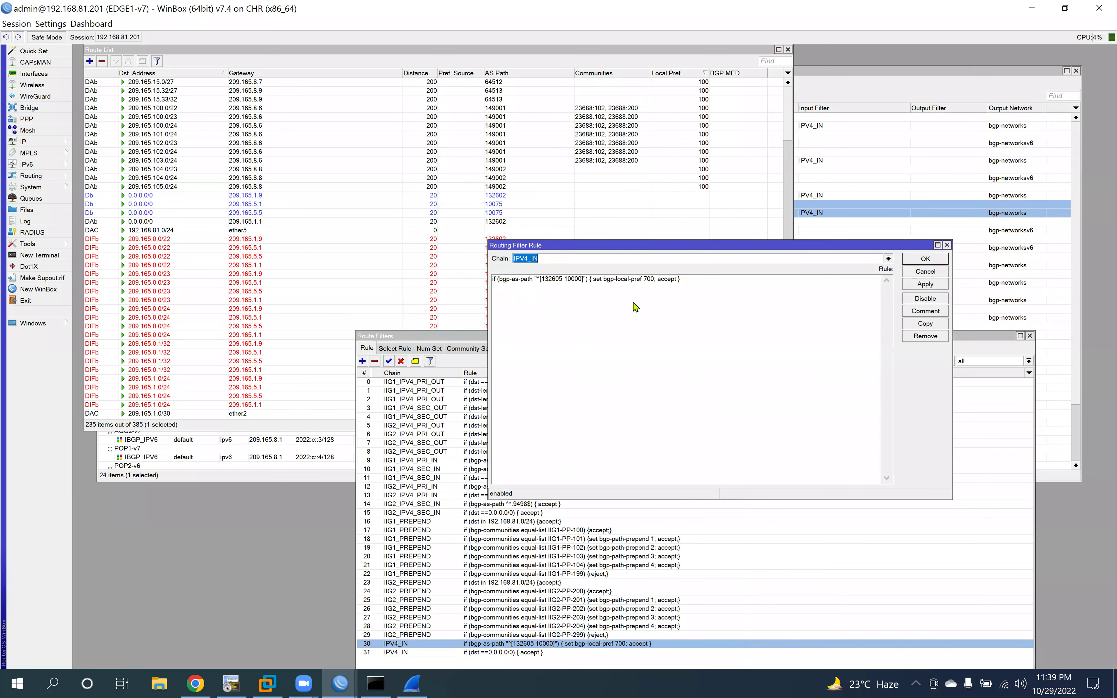
click(562, 279)
key(BackSpace)
text(2)
click(925, 286)
click(924, 259)
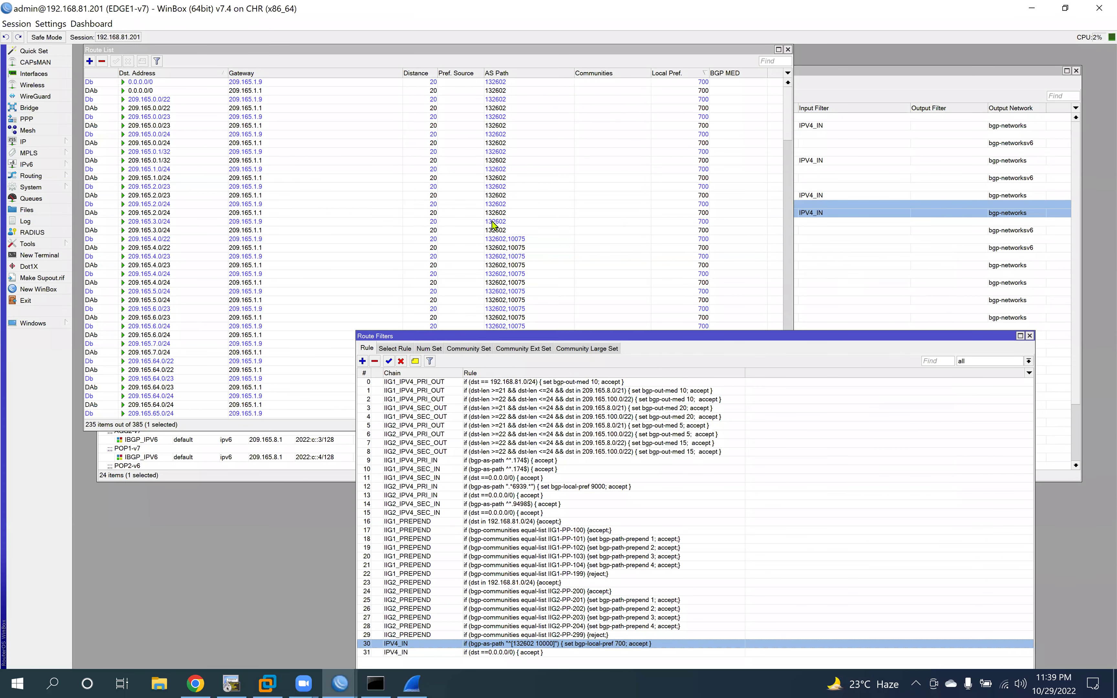
Step: Examine the AS paths and local preferences in the Route List for matches of the bracketed pattern
click(492, 144)
scroll(504, 160, down, 6)
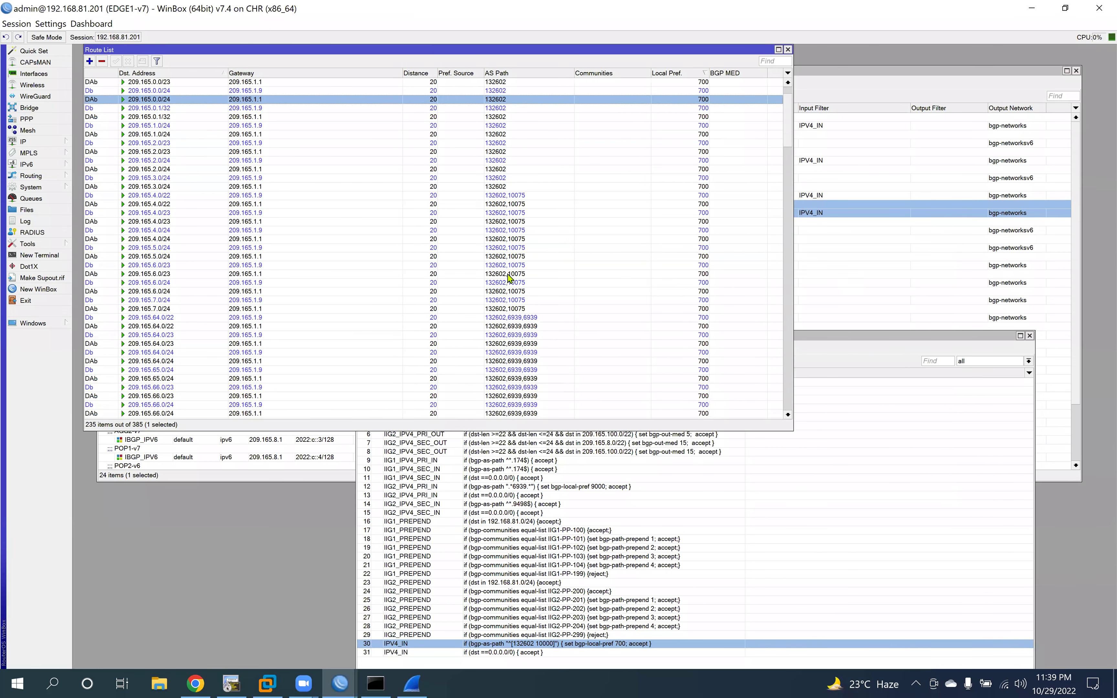
scroll(507, 294, down, 10)
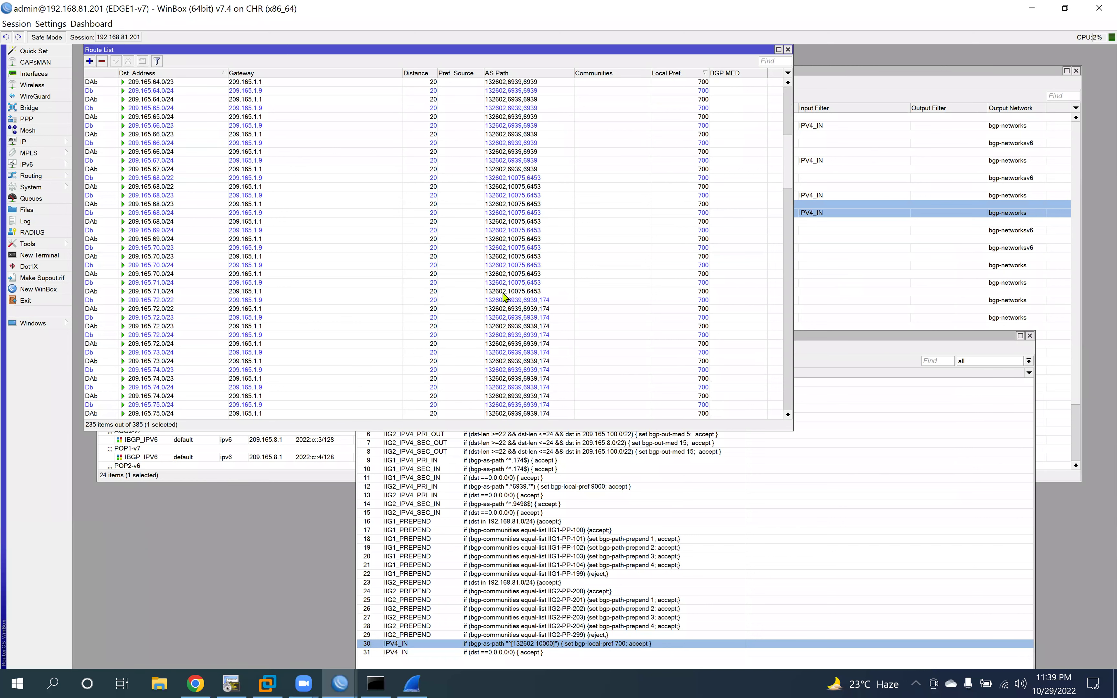
scroll(505, 298, down, 2)
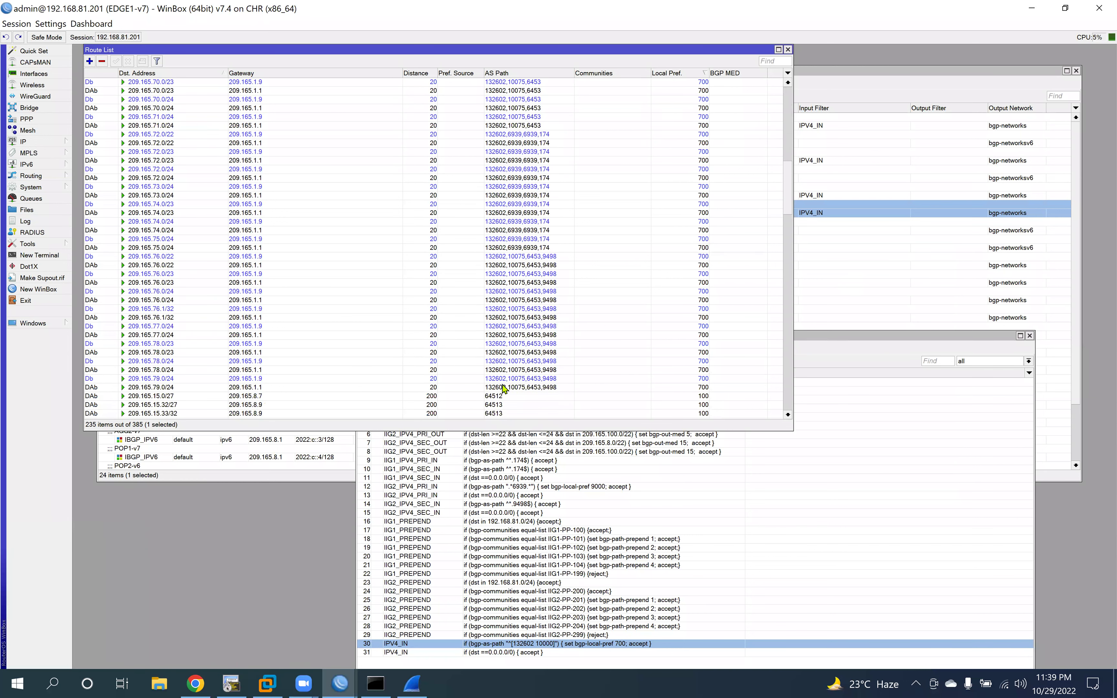
scroll(508, 97, up, 11)
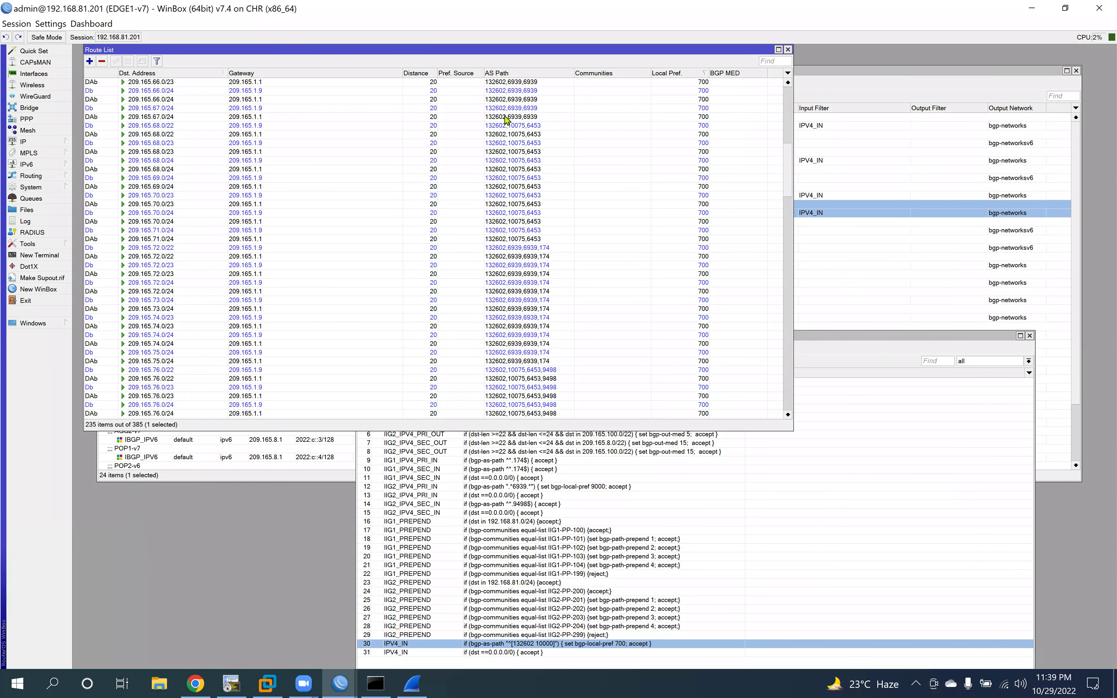
Step: Switch to the MikroTik documentation in the browser and review the | and [ ] operator examples, including ^ for negating a set
scroll(499, 125, up, 4)
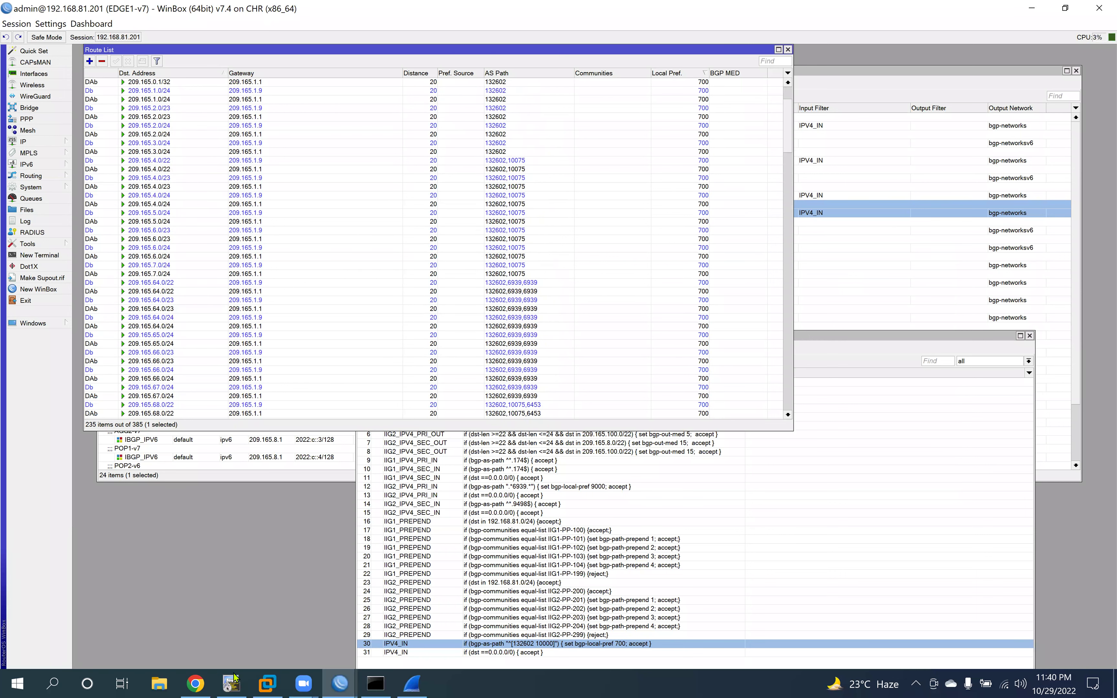
click(196, 683)
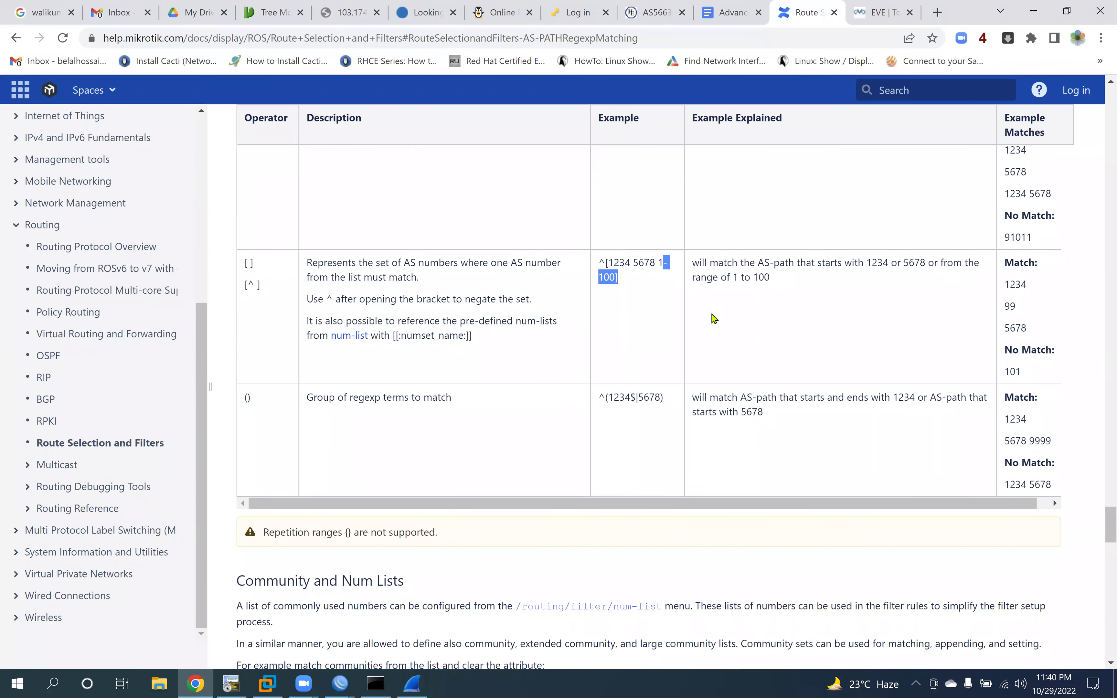
scroll(714, 318, up, 6)
drag(614, 420, 644, 420)
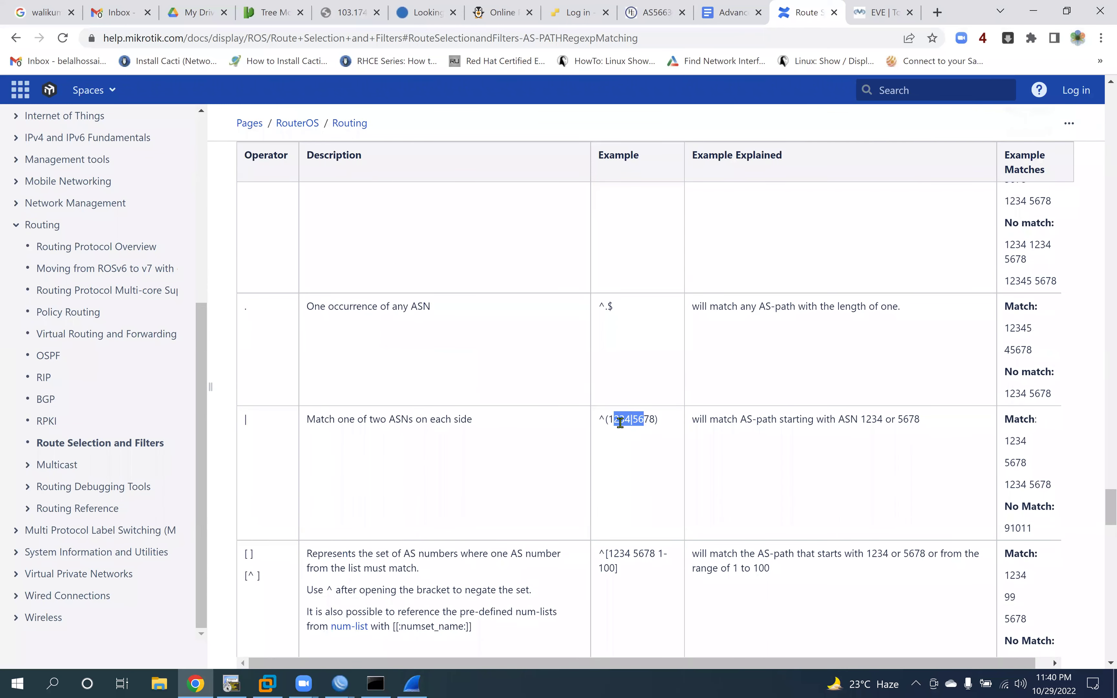
scroll(625, 354, down, 2)
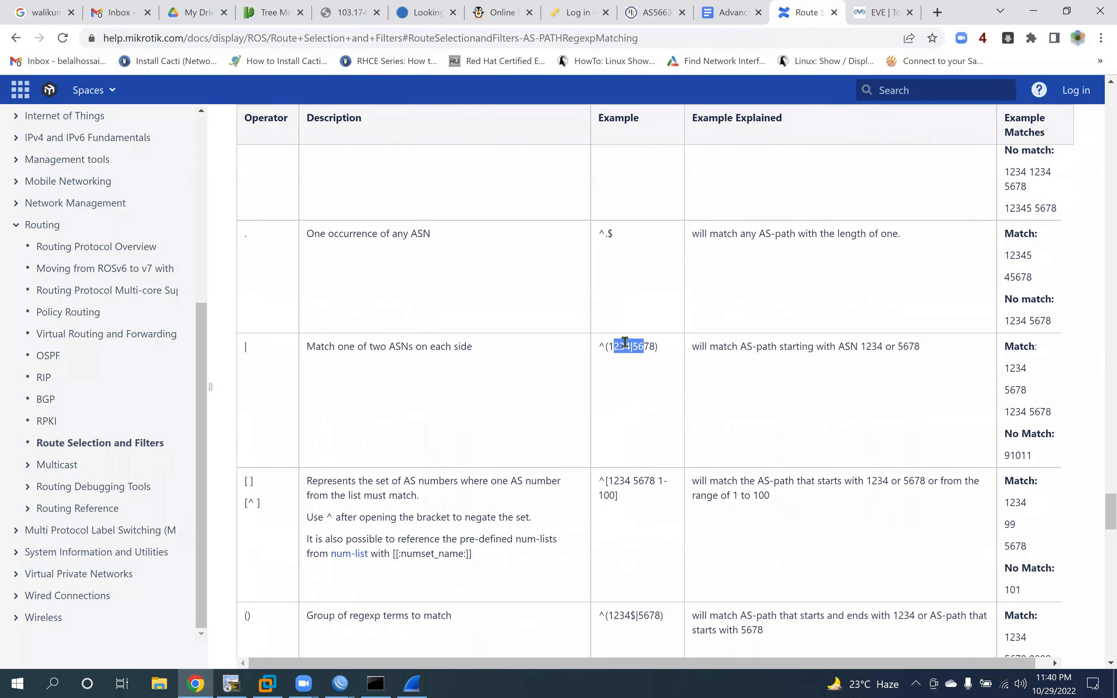
scroll(628, 374, down, 6)
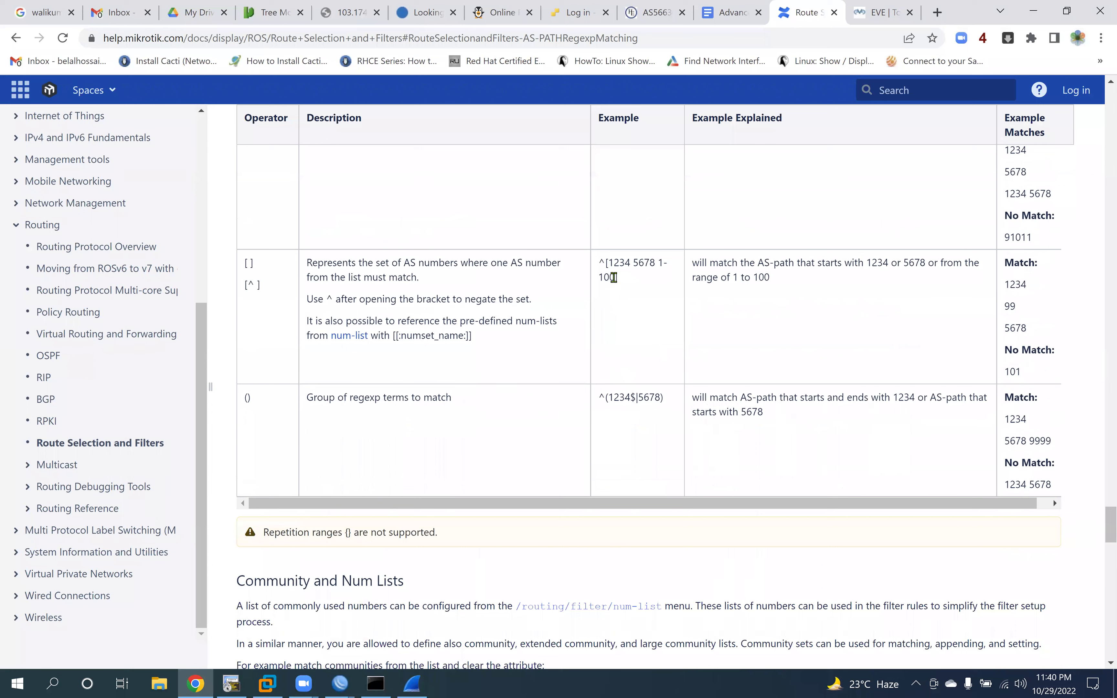
drag(607, 263, 616, 281)
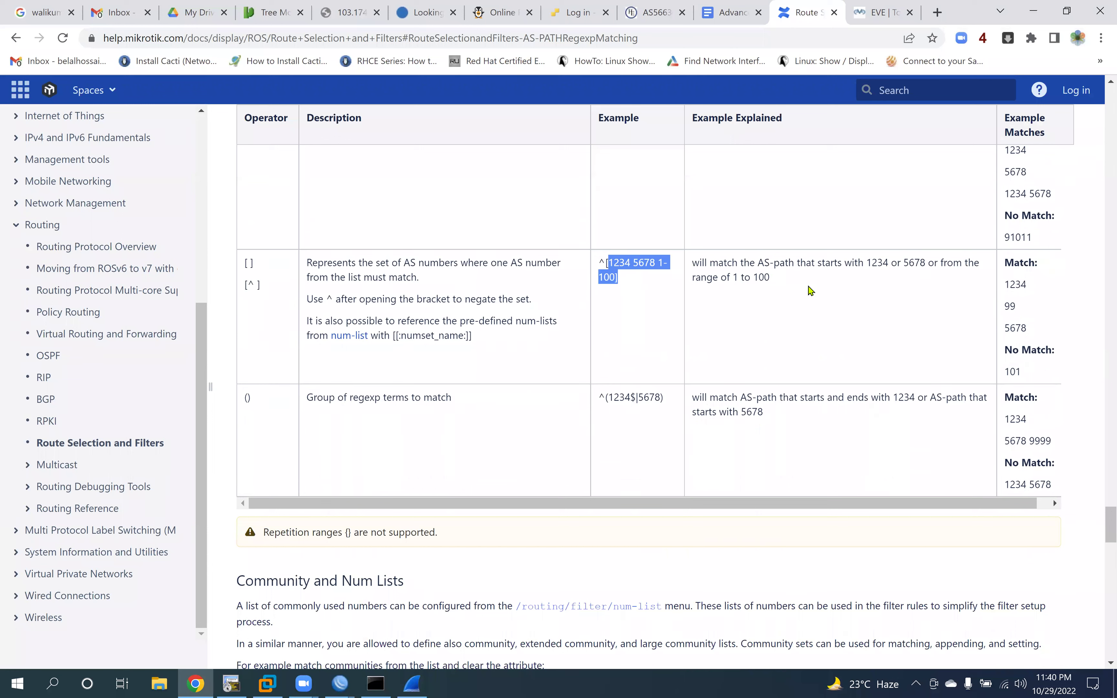
drag(719, 262, 771, 295)
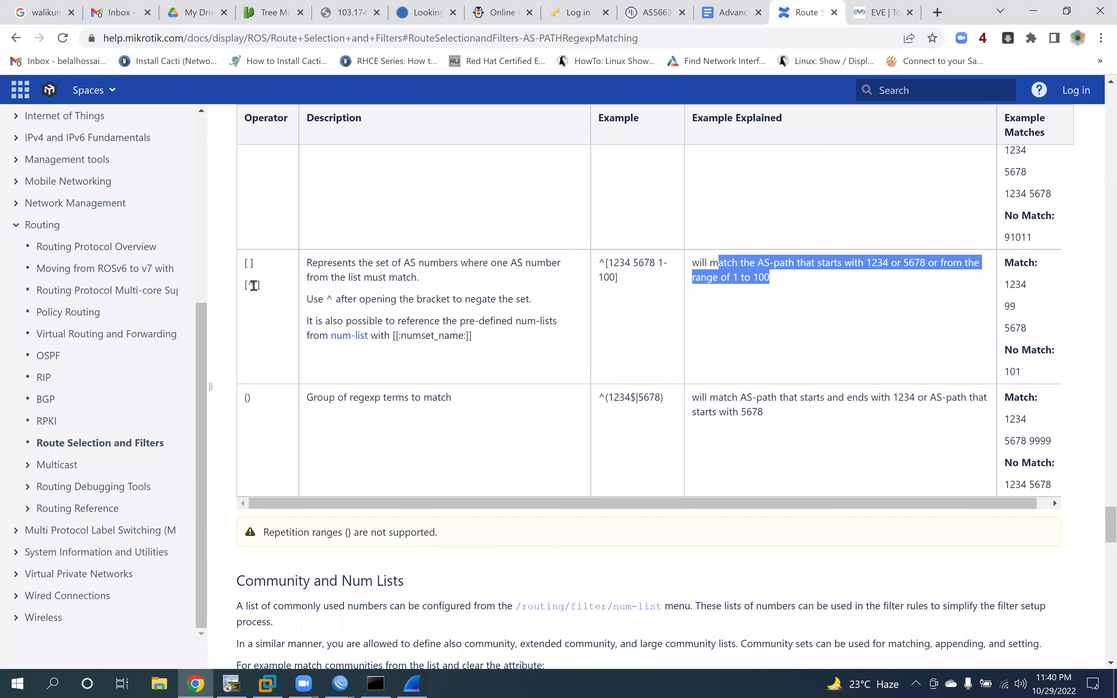
drag(603, 262, 598, 262)
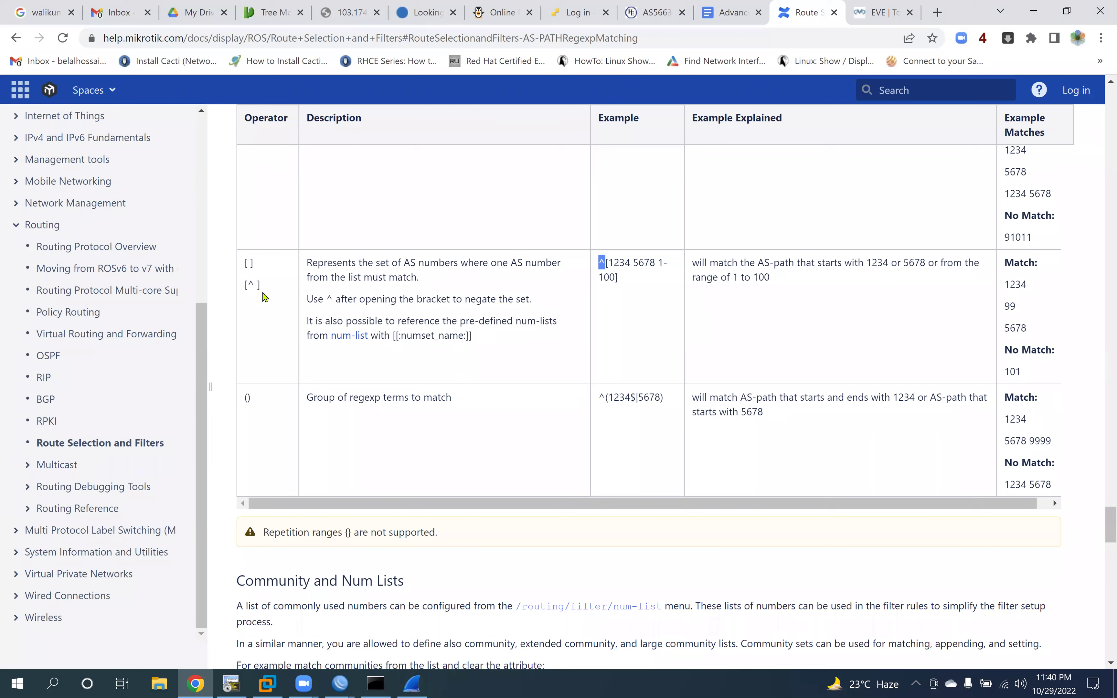
drag(318, 299, 522, 320)
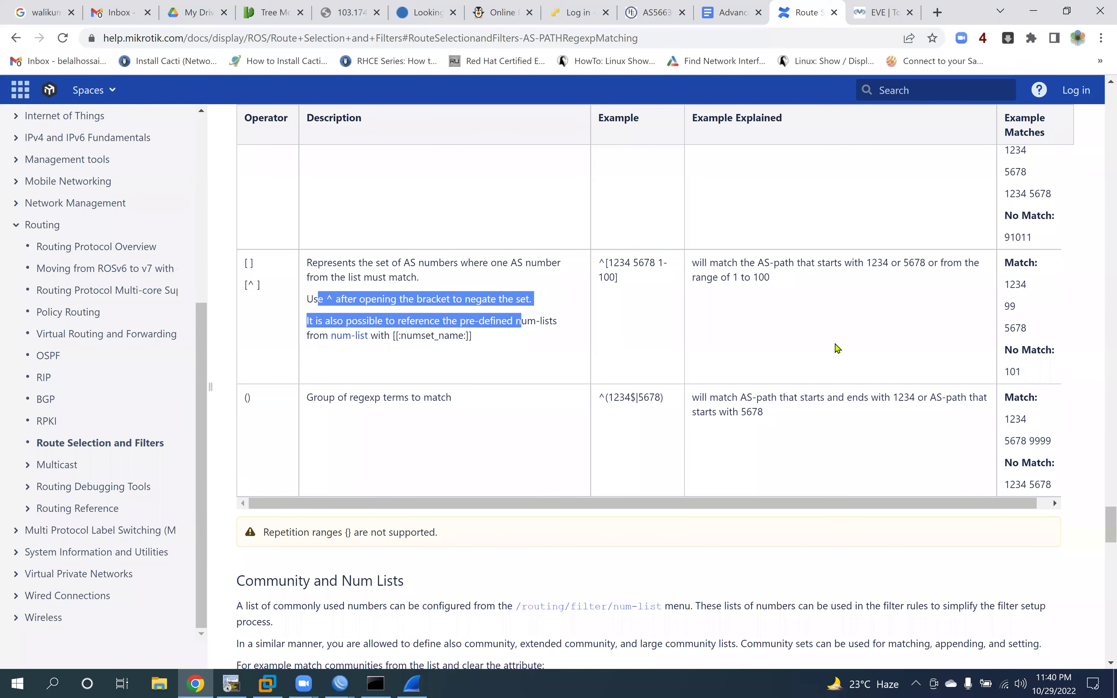
Step: Examine the () operator's description, its example "^(1234$|5678)" and the example's explanation in the documentation table
scroll(832, 344, down, 1)
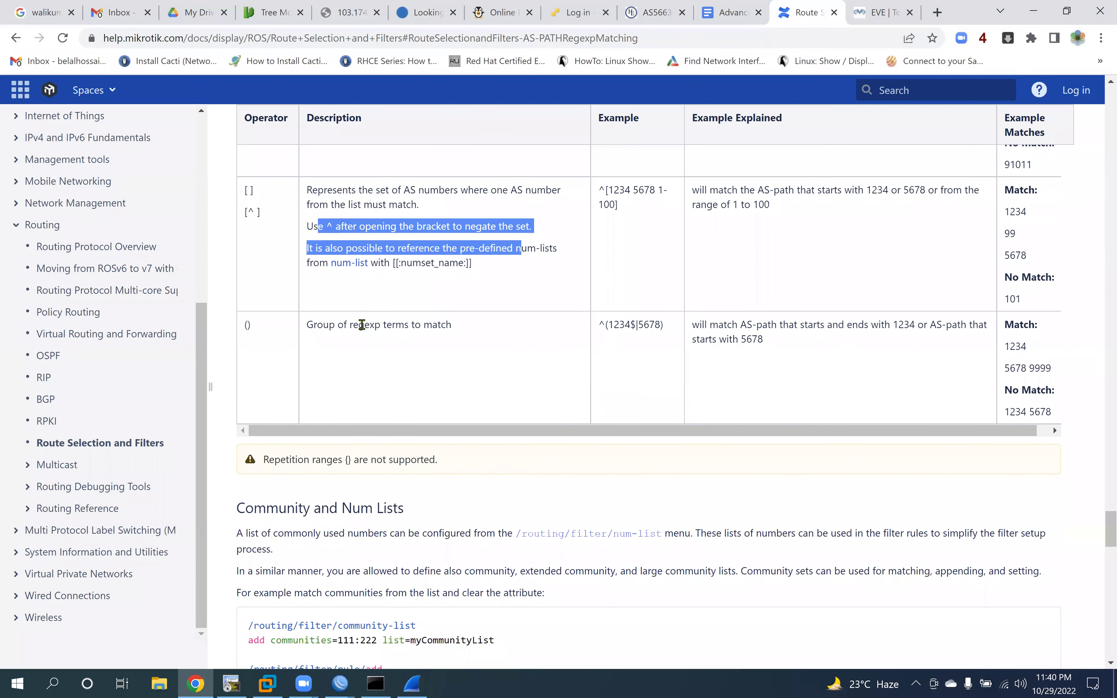
click(250, 327)
double_click(250, 327)
drag(323, 325, 461, 334)
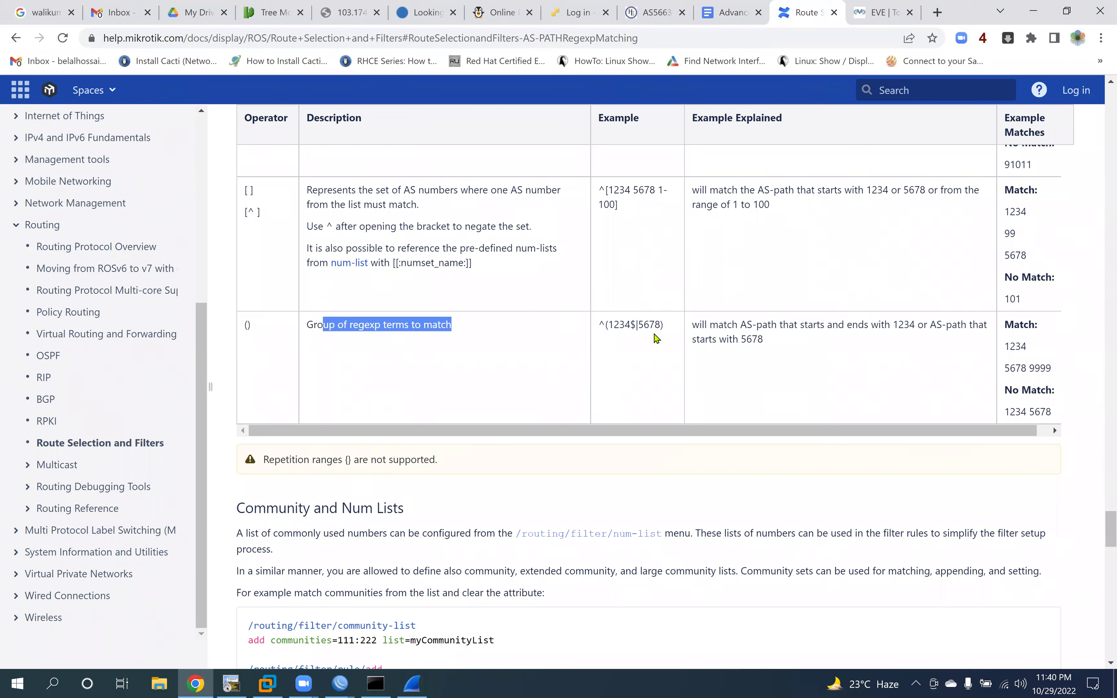
drag(605, 326, 663, 337)
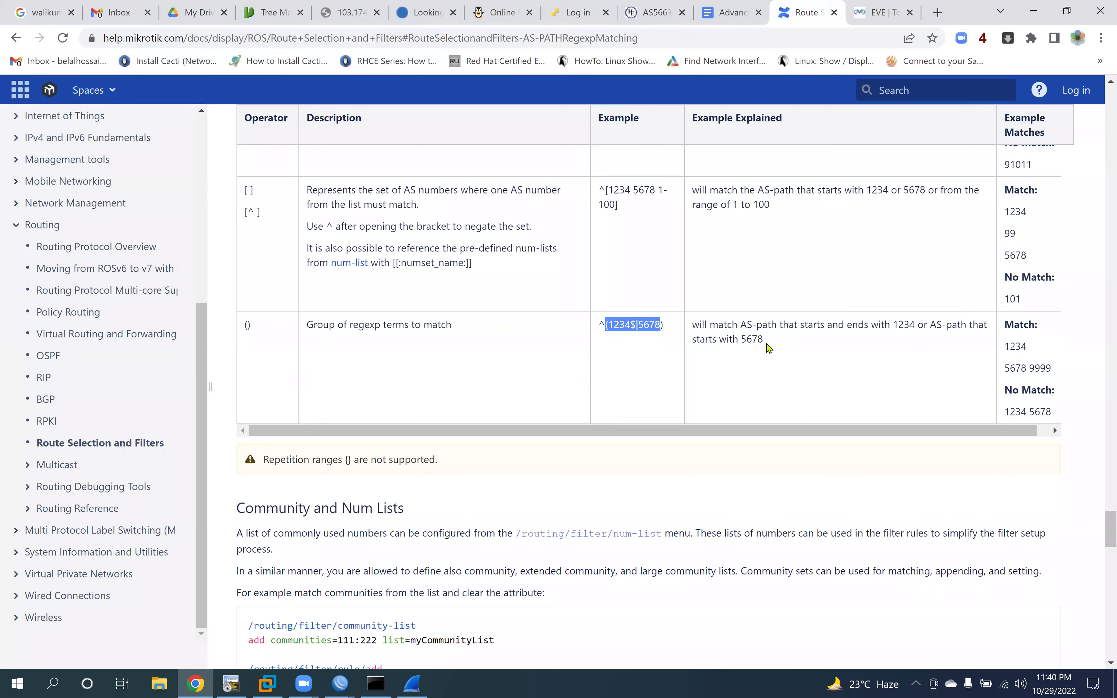
drag(765, 341, 737, 341)
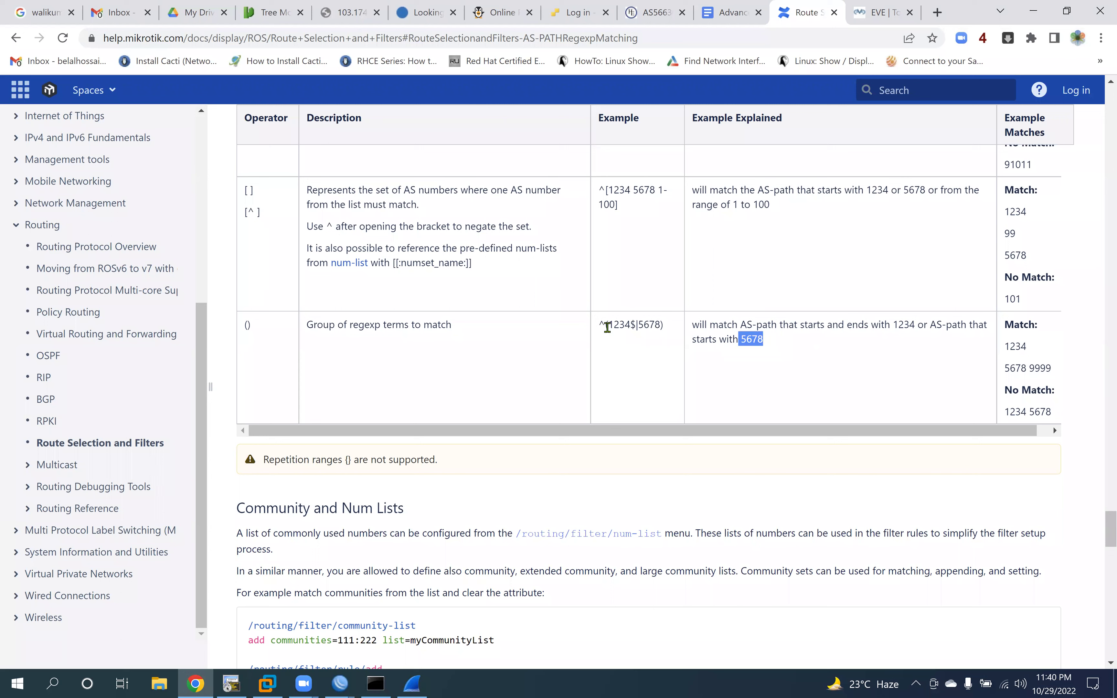
drag(609, 329, 605, 326)
drag(605, 326, 620, 325)
click(669, 331)
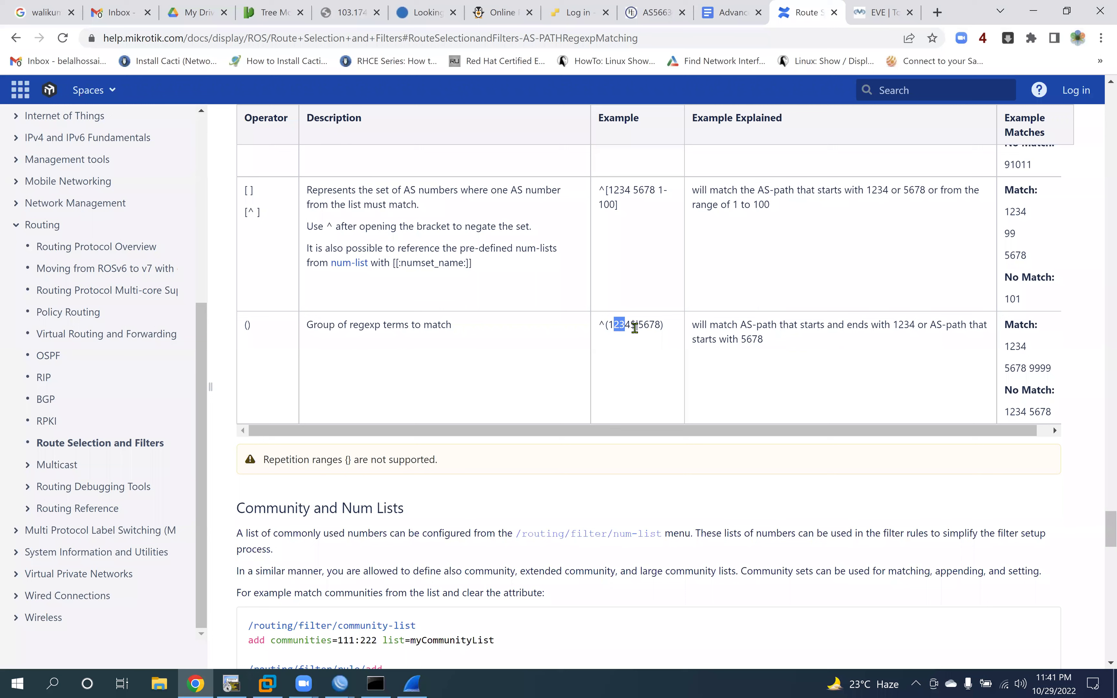
drag(636, 326, 663, 325)
Step: Return through the operator table and regex testing tool to the AS-PATH Regexp Matching heading in the documentation
scroll(632, 329, up, 15)
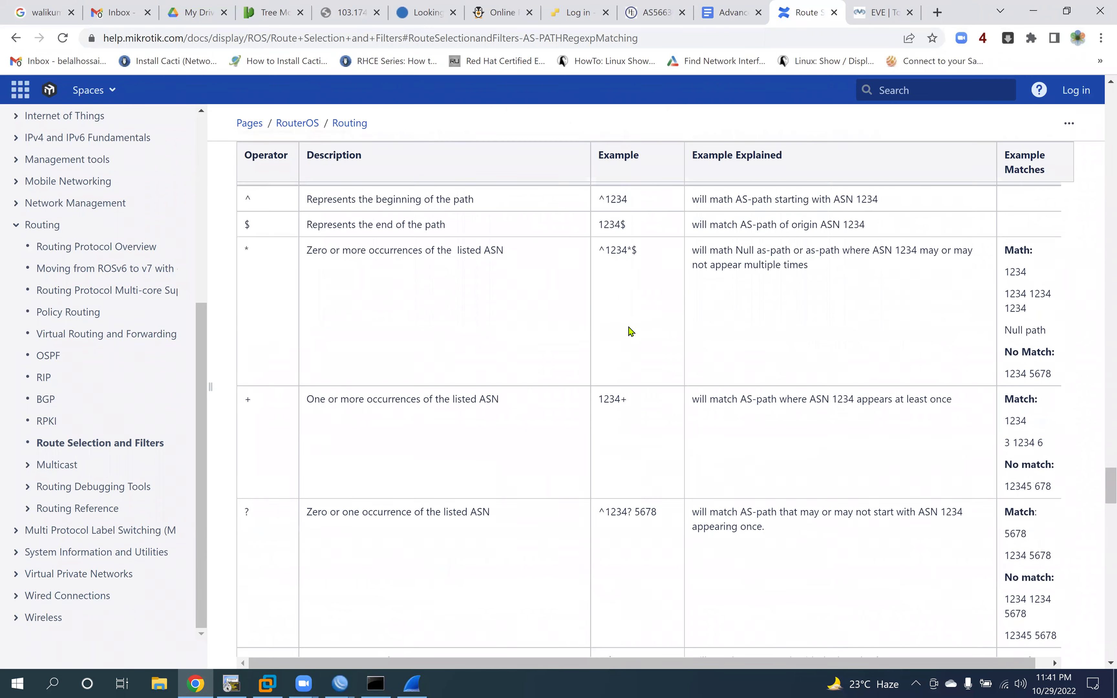
scroll(627, 329, down, 3)
scroll(623, 328, up, 3)
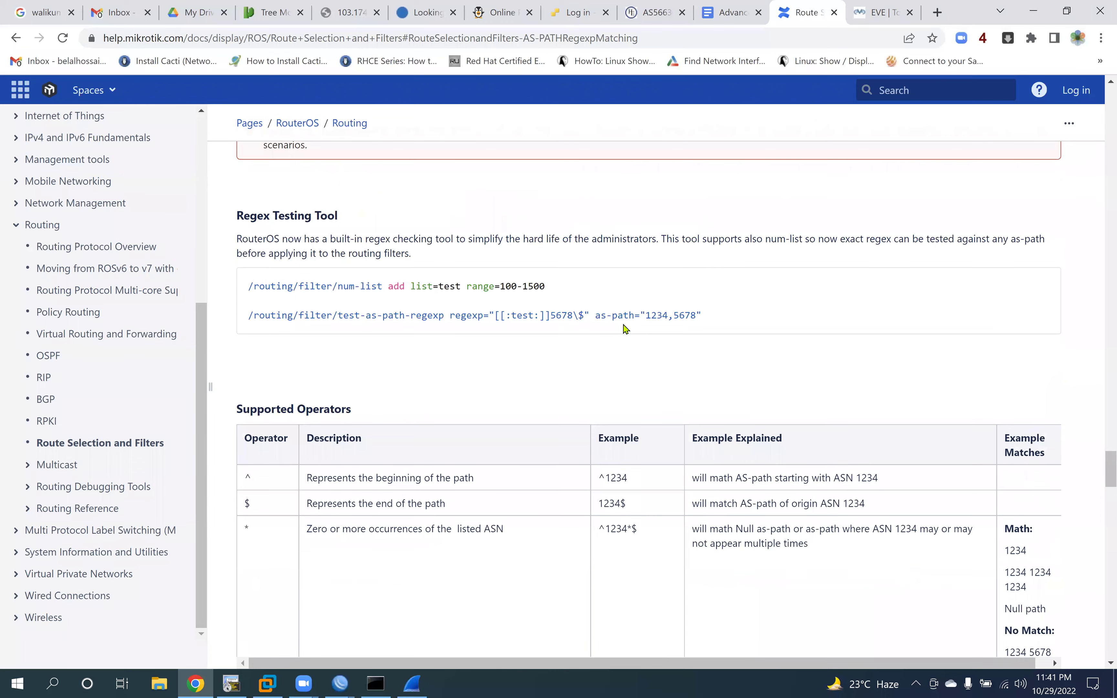
scroll(623, 324, up, 10)
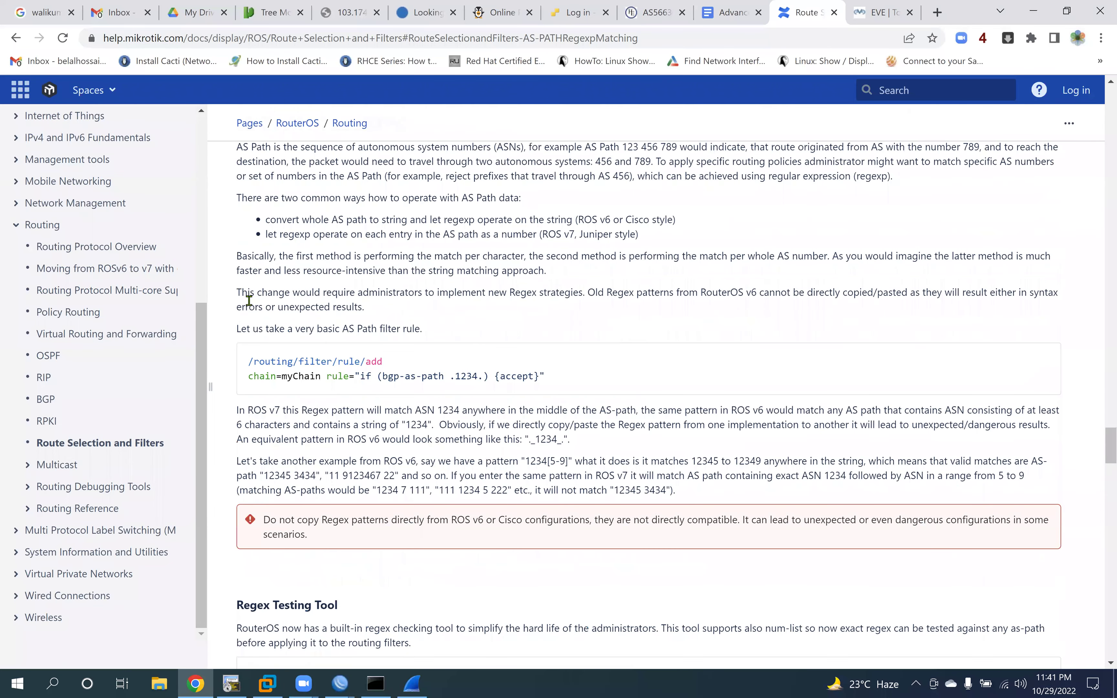
drag(263, 268, 435, 274)
Step: Review the AS-PATH Regex Matching rules in the Advanced MikroTik LAB Manual, through the ".*174$" and ".*6939.*" examples
click(731, 12)
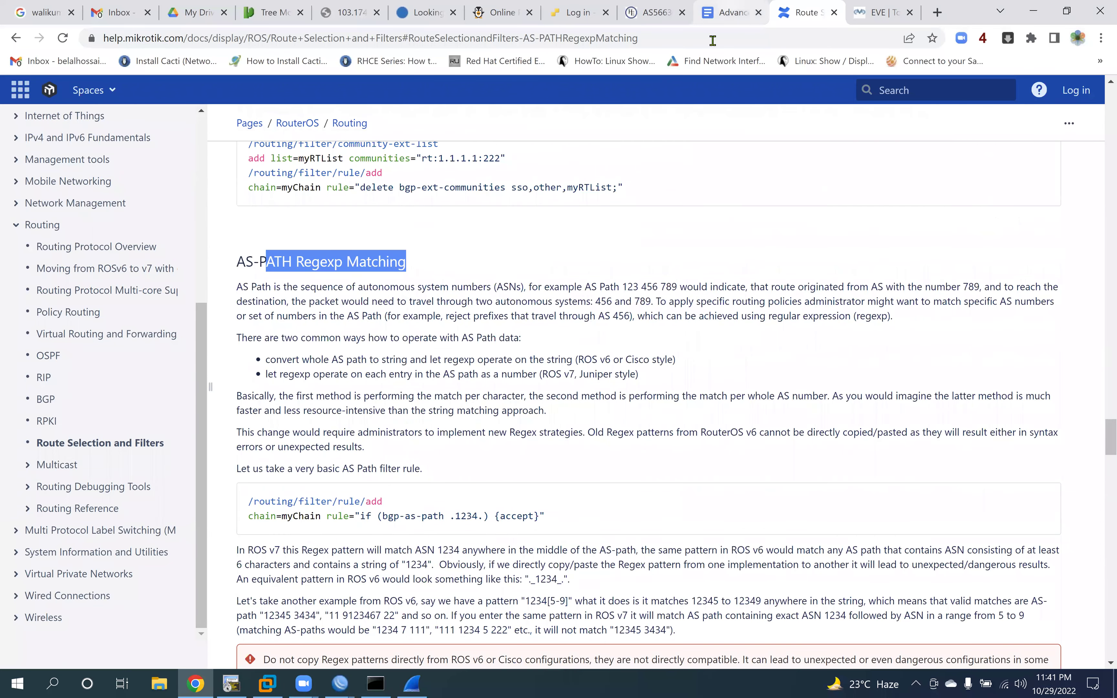
scroll(530, 324, up, 5)
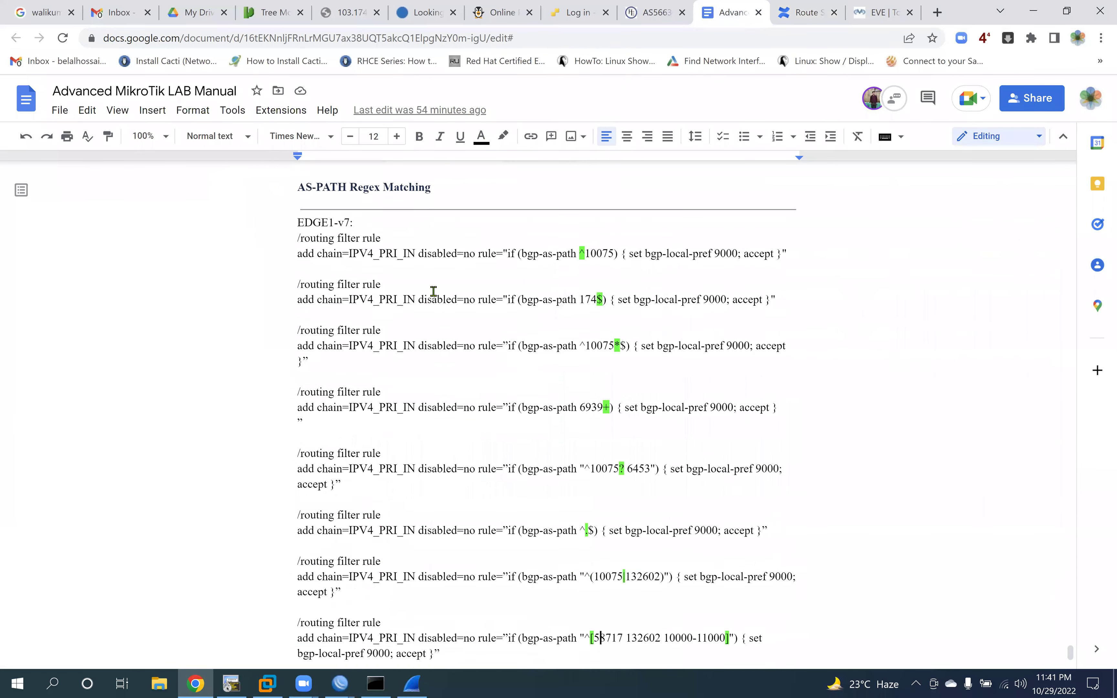
drag(298, 223, 446, 231)
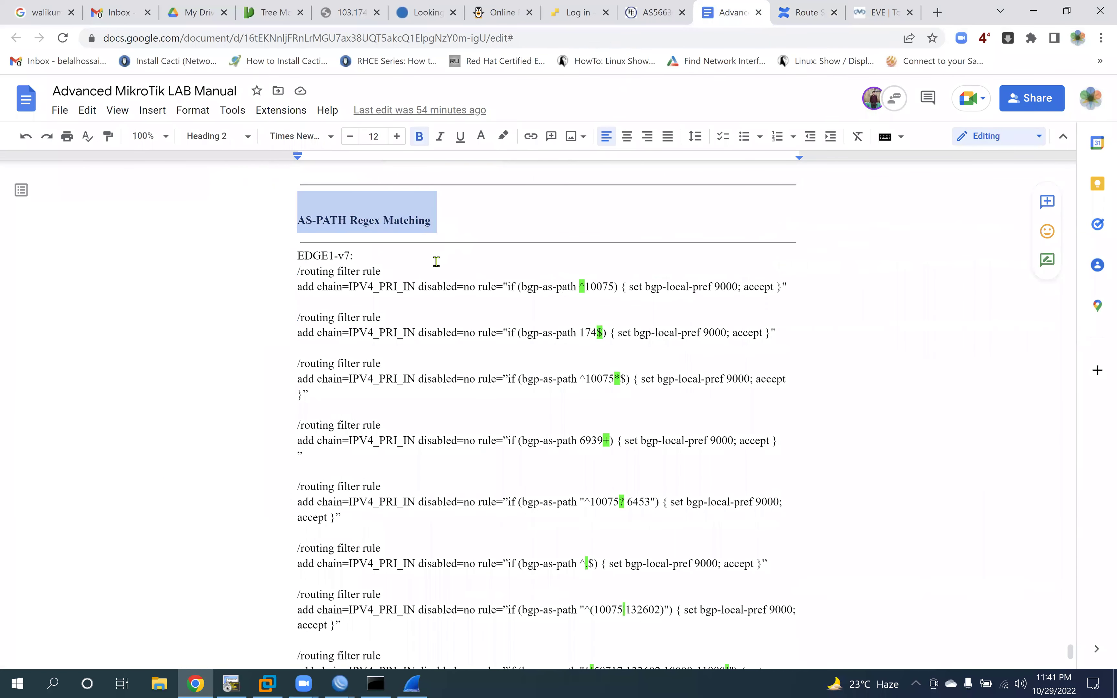
scroll(437, 261, down, 2)
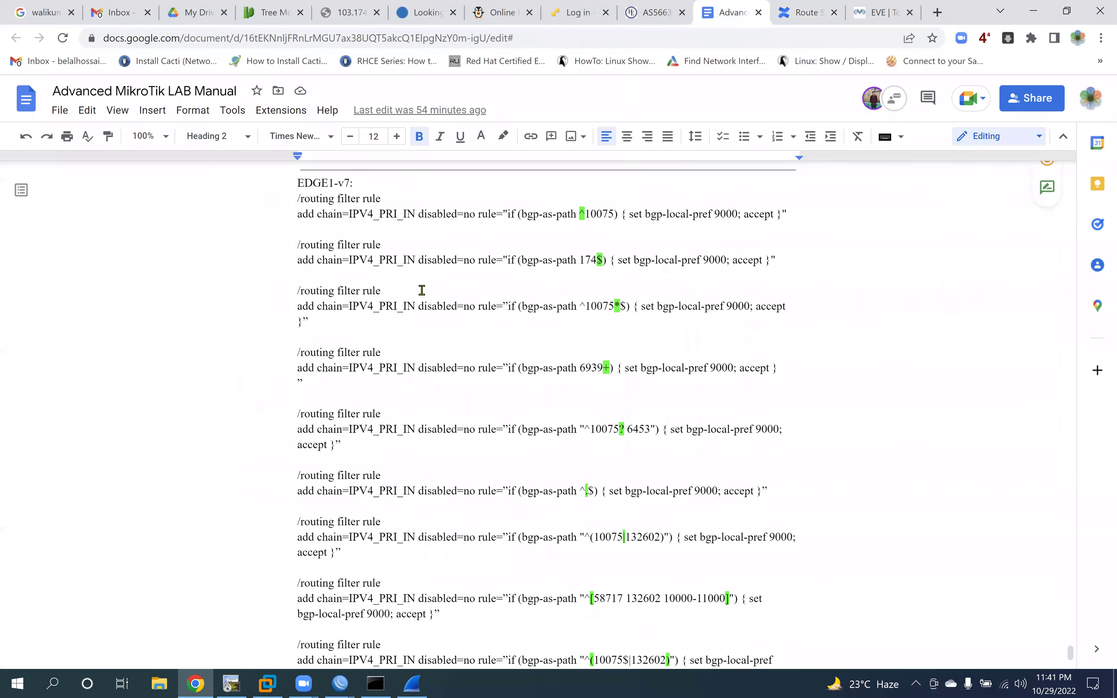
scroll(422, 290, down, 7)
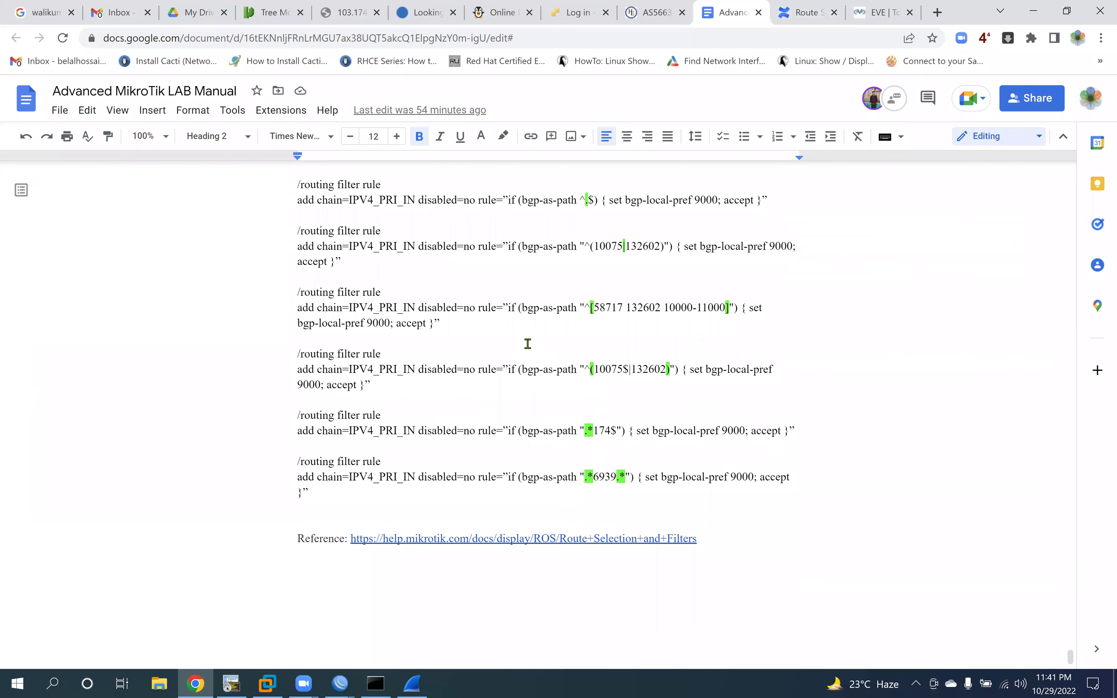
drag(580, 430, 651, 477)
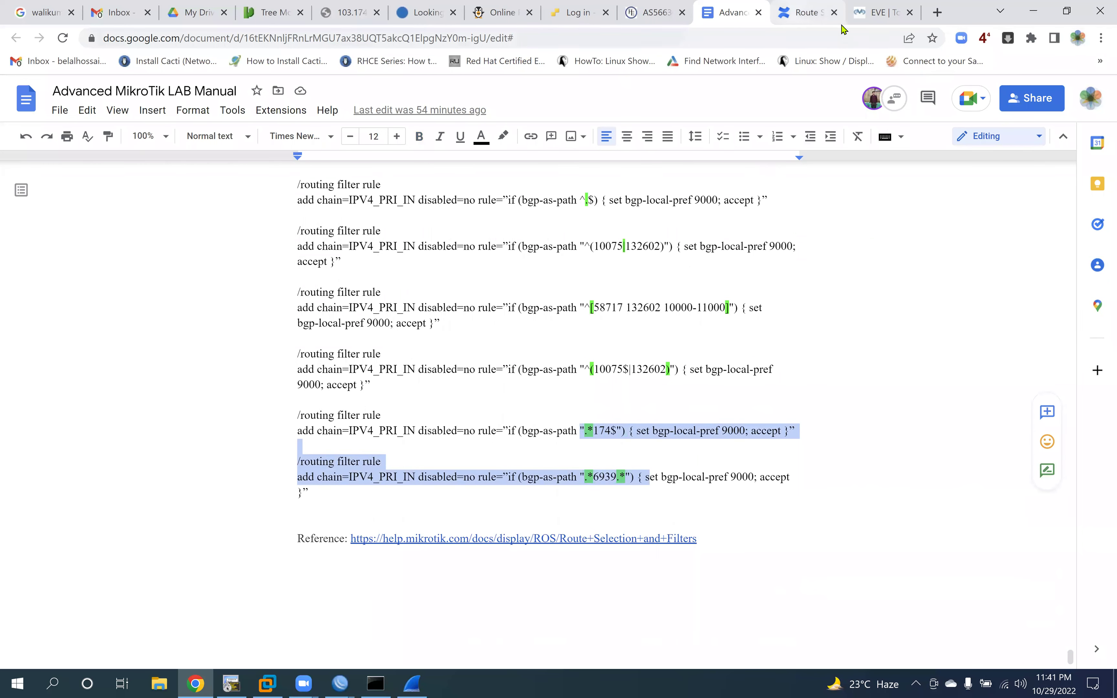
Step: Look over the documentation's supported operators, and locate the BHARTI-v7 router with ASN 9498 in the EVE topology
key(ctrl+9)
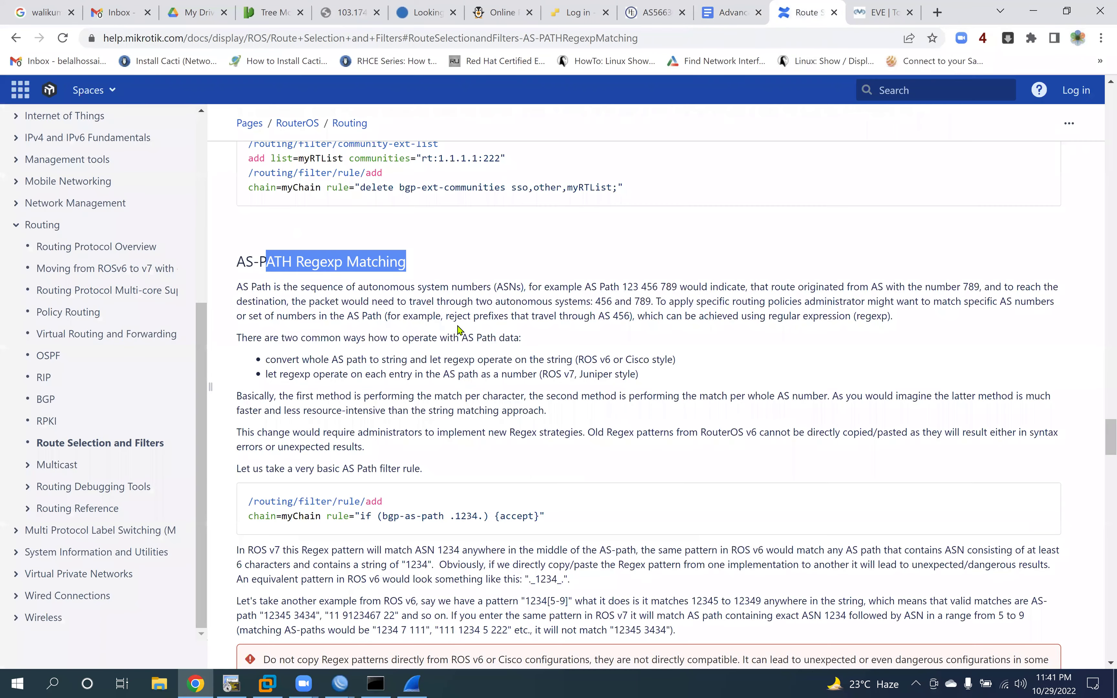
scroll(457, 324, down, 10)
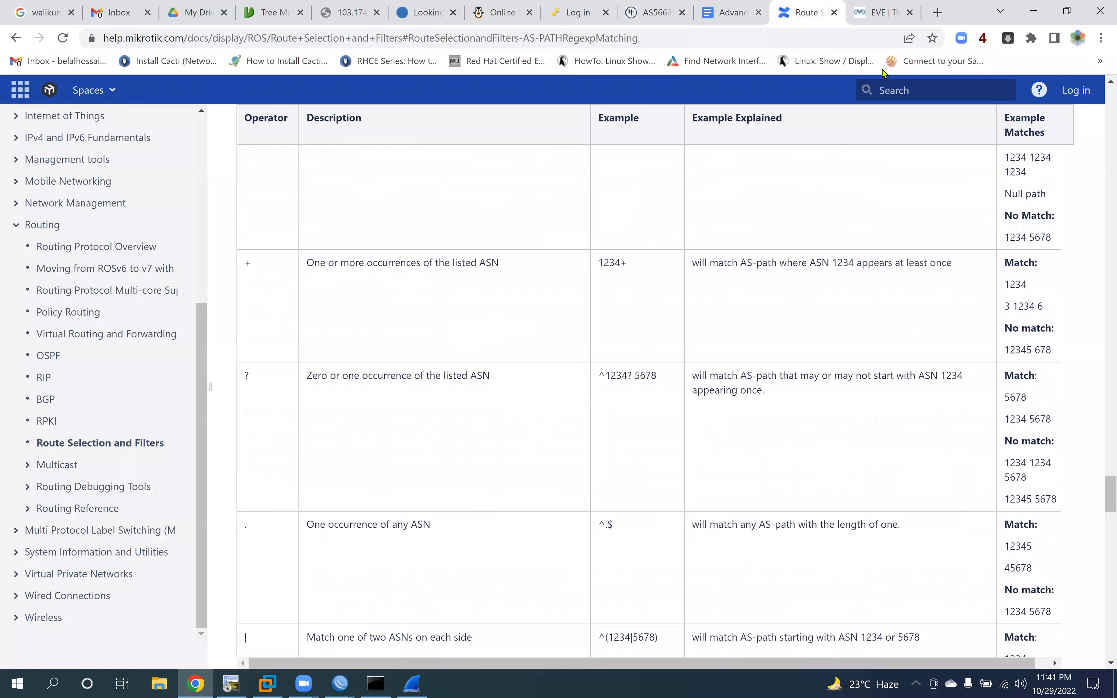
key(ctrl+Tab)
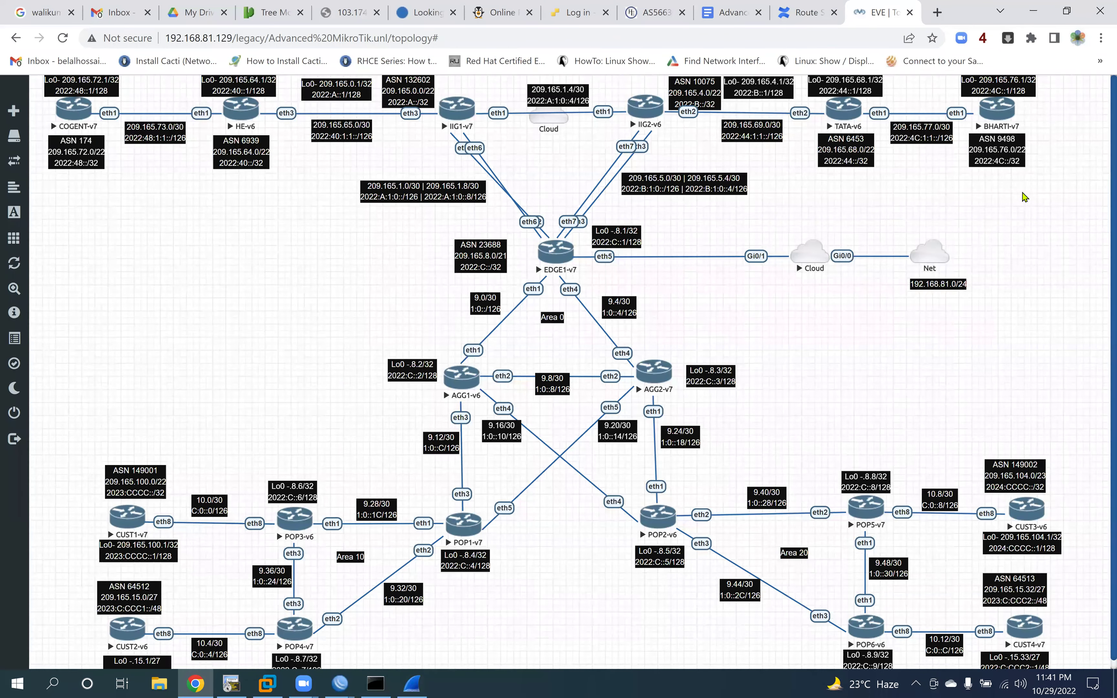
drag(1047, 189, 980, 107)
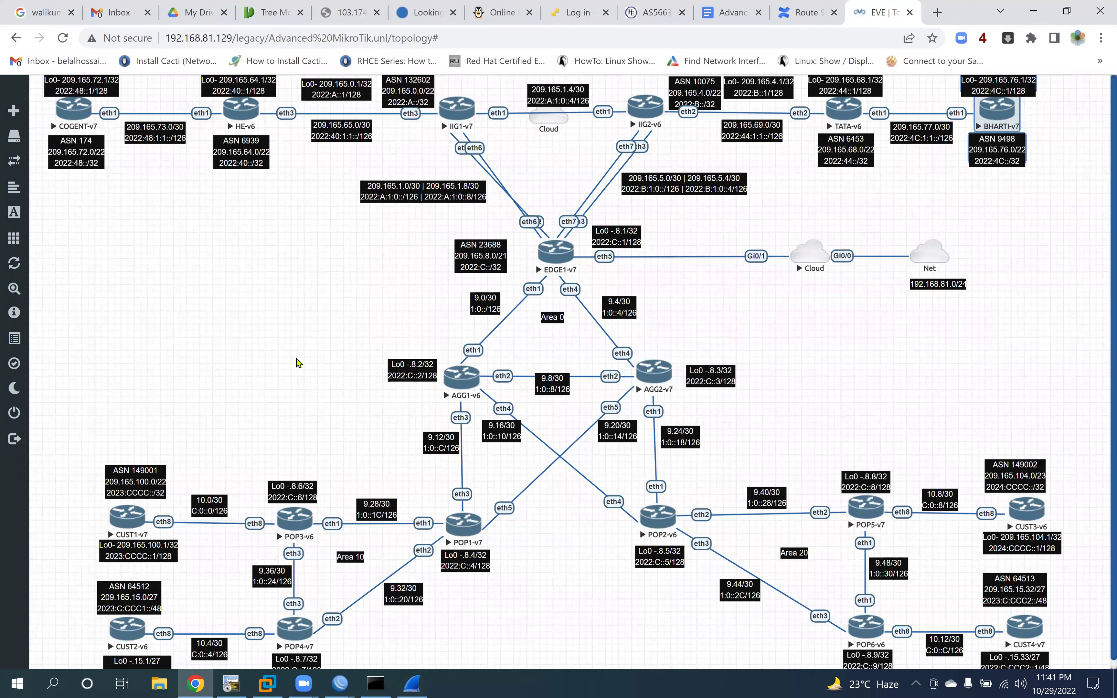
Step: Switch to the EDGE1-v7 WinBox session and replace the quoted AS-path pattern in the IPV4_IN rule with ".*"
click(341, 684)
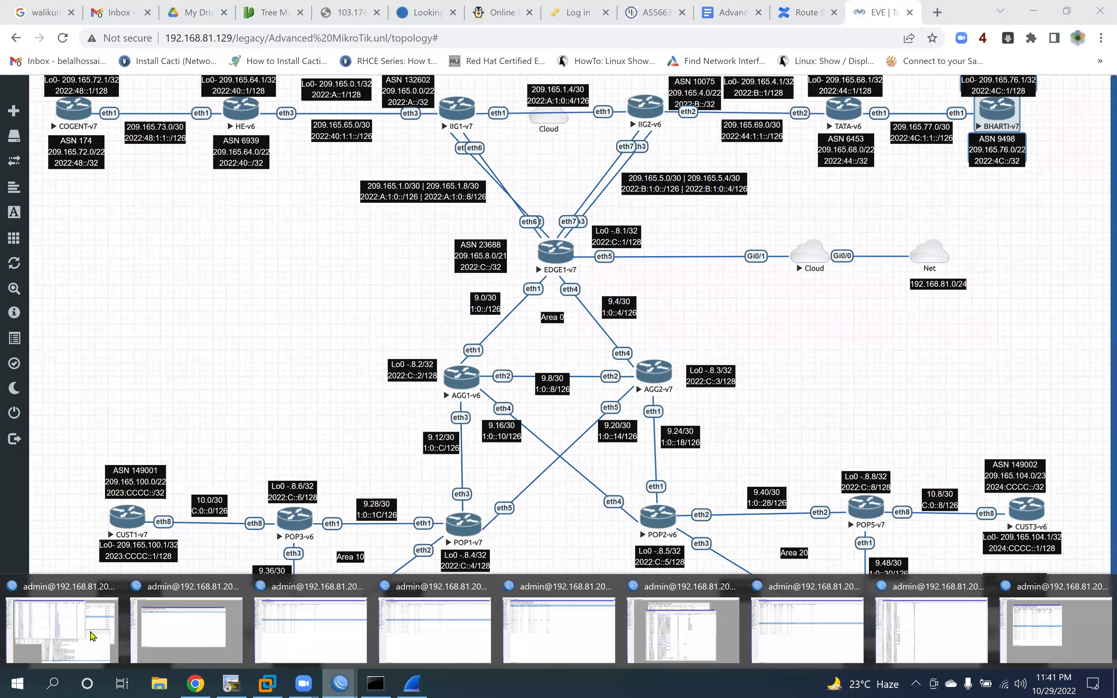
click(534, 629)
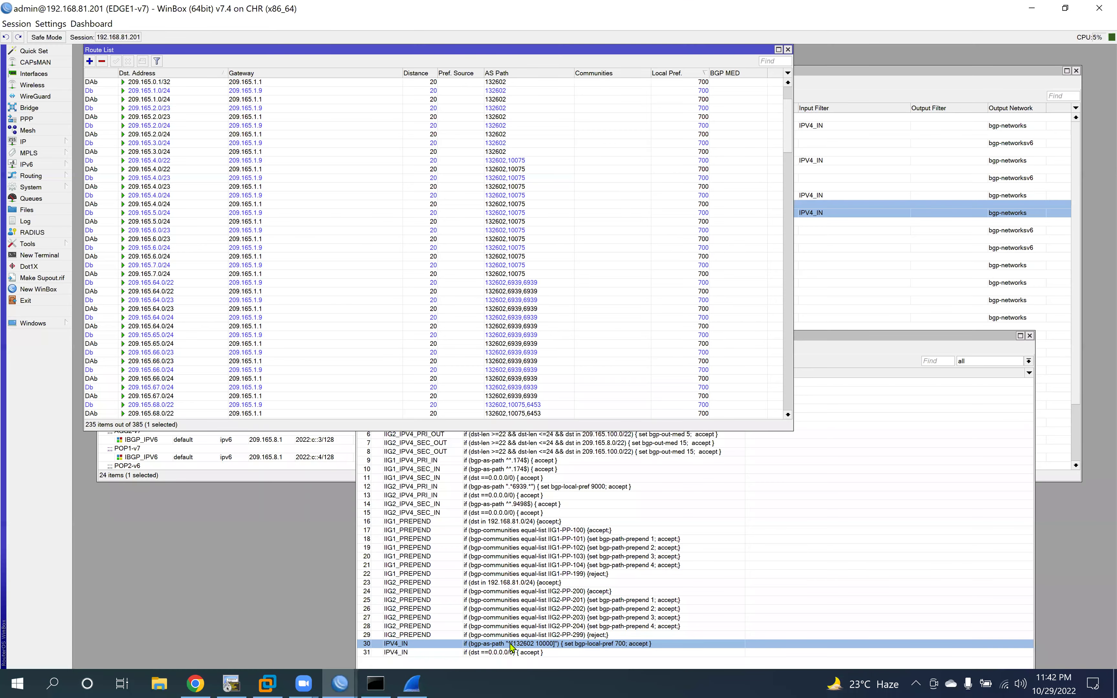
double_click(506, 645)
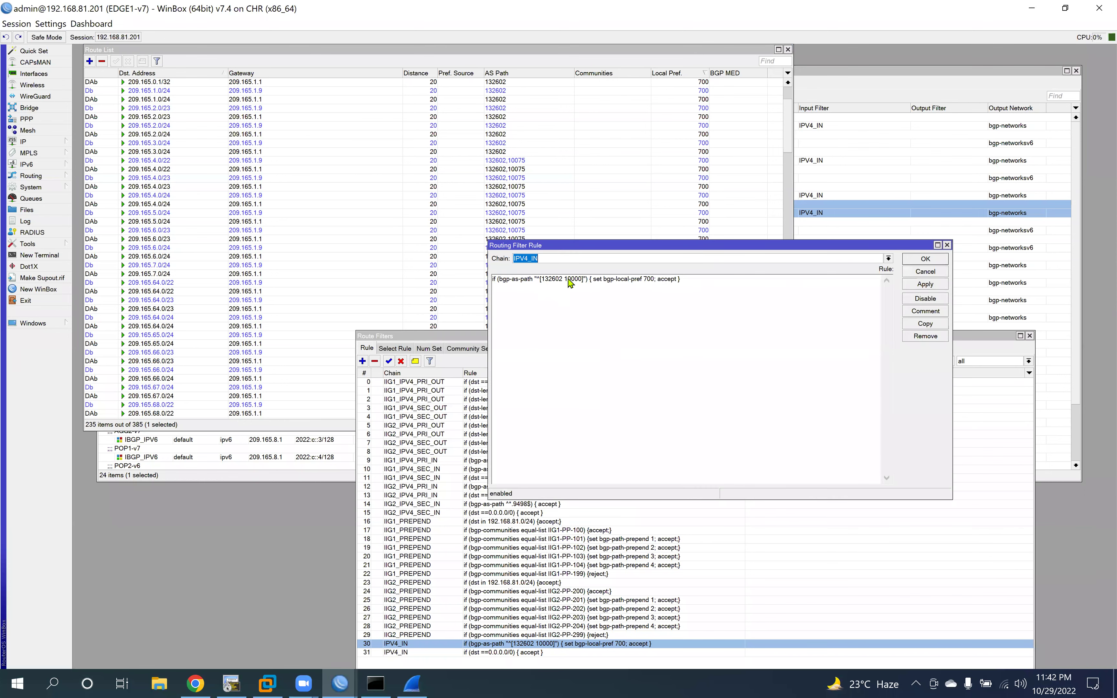
click(587, 283)
key(BackSpace)
key(BackSpace)
key(BackSpace)
key(BackSpace)
key(BackSpace)
key(BackSpace)
key(BackSpace)
key(BackSpace)
key(BackSpace)
key(BackSpace)
key(BackSpace)
key(BackSpace)
key(BackSpace)
key(BackSpace)
key(BackSpace)
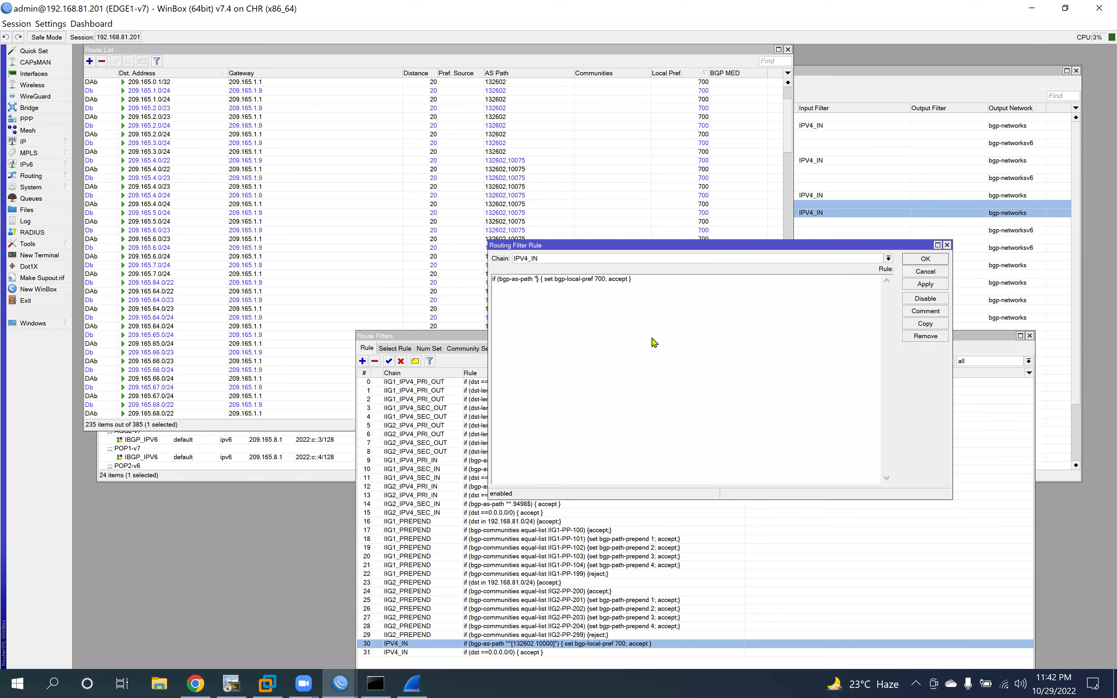
text(.*)
Step: Check the lab manual's ".*174$" example and the EVE topology, and return to the open rule in WinBox
click(196, 683)
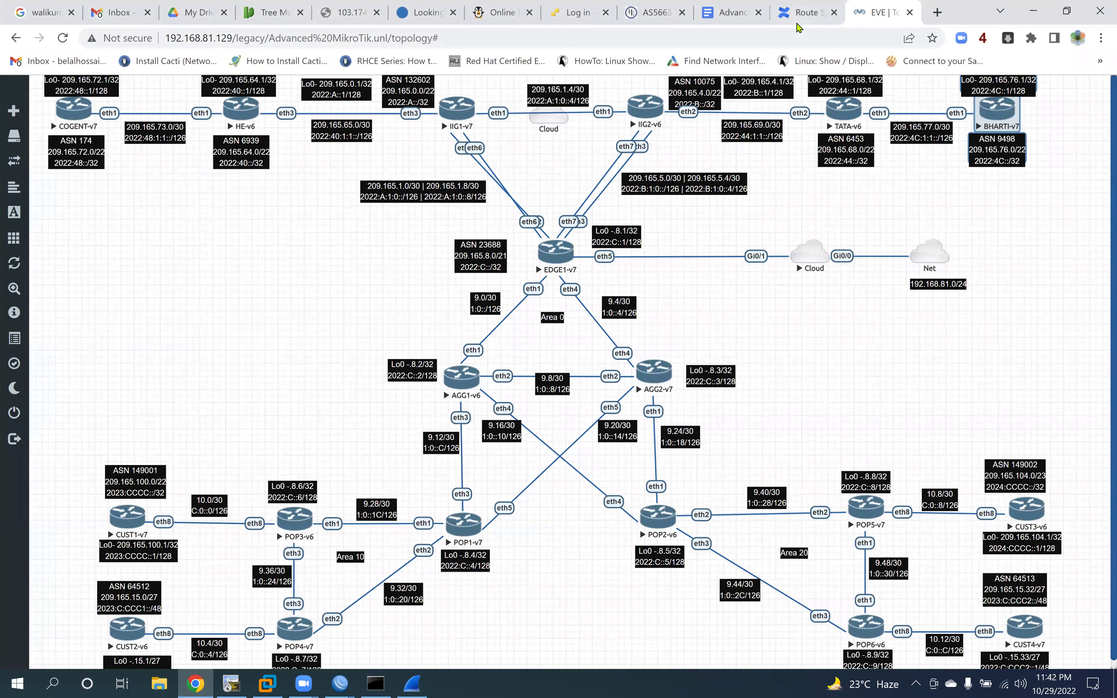
click(734, 12)
click(592, 431)
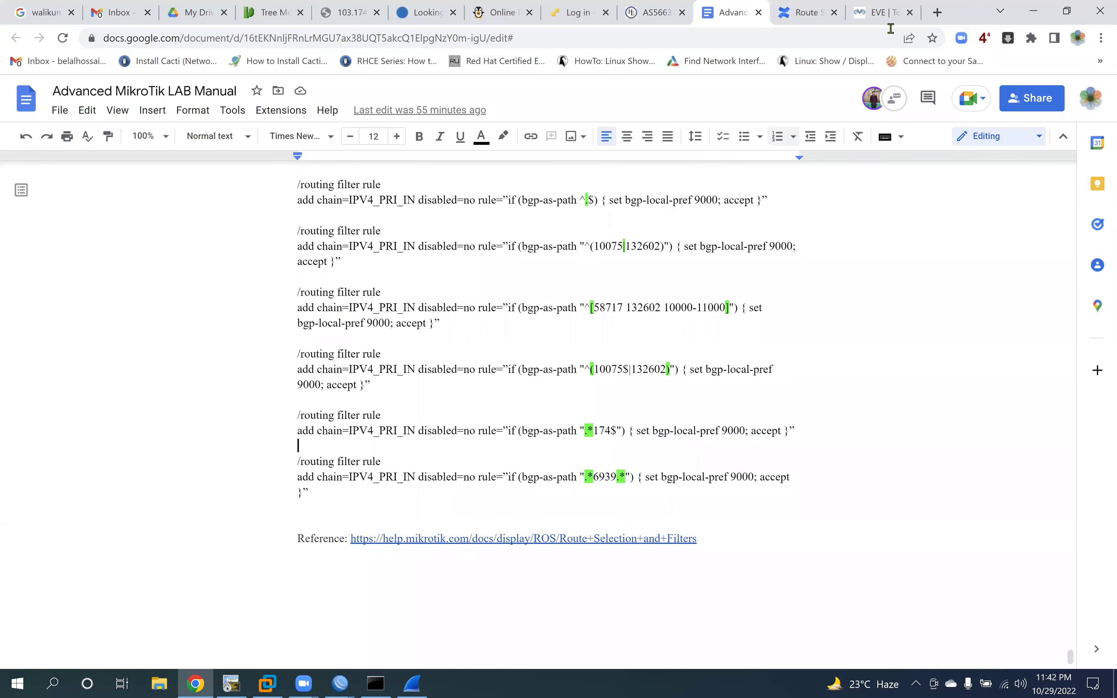
click(888, 13)
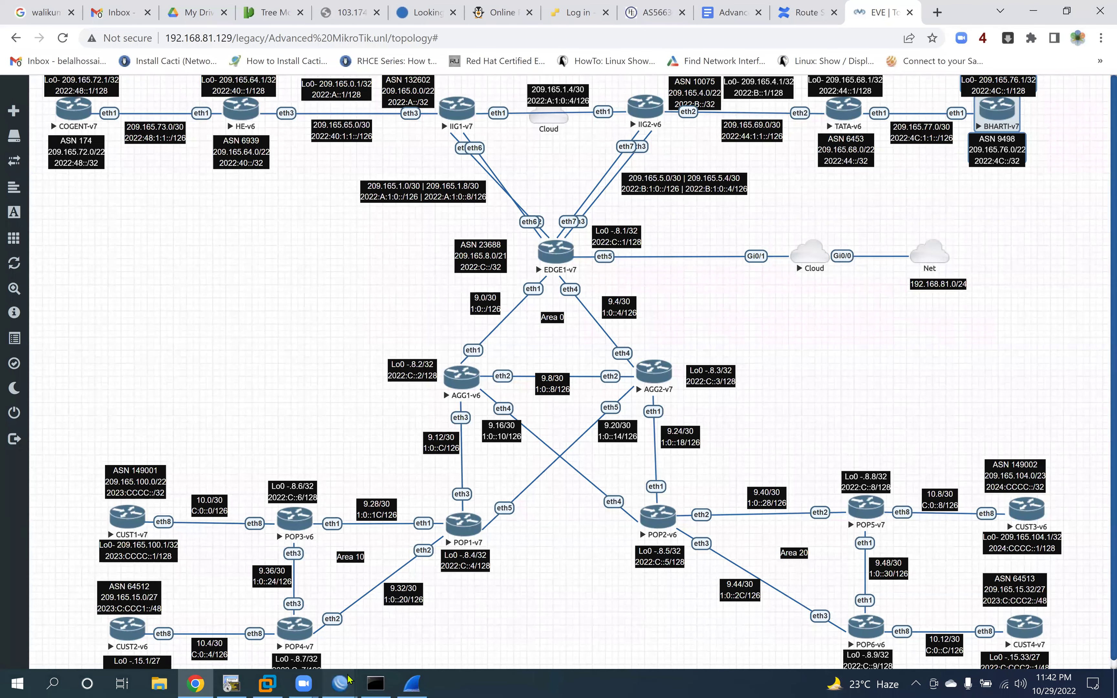
mouse_move(346, 684)
click(148, 624)
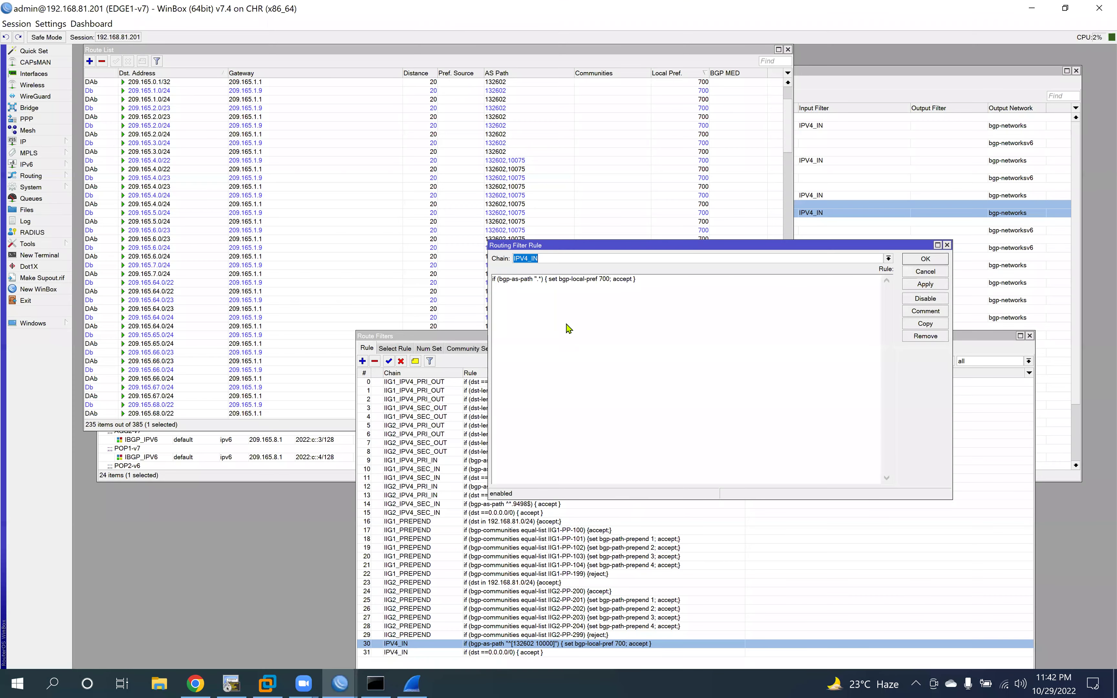
Step: Try to apply the pattern ".*9498$ with only an opening quote to the IPV4_IN rule, and dismiss the resulting dialog
click(542, 279)
text(9498$)
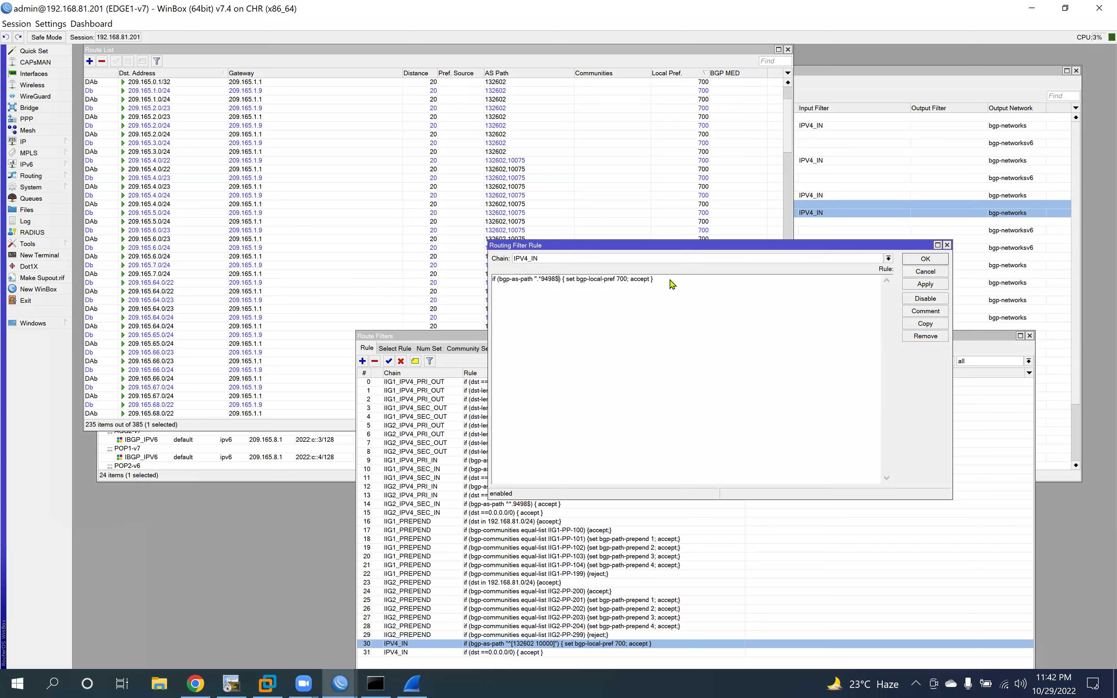
drag(654, 279, 460, 280)
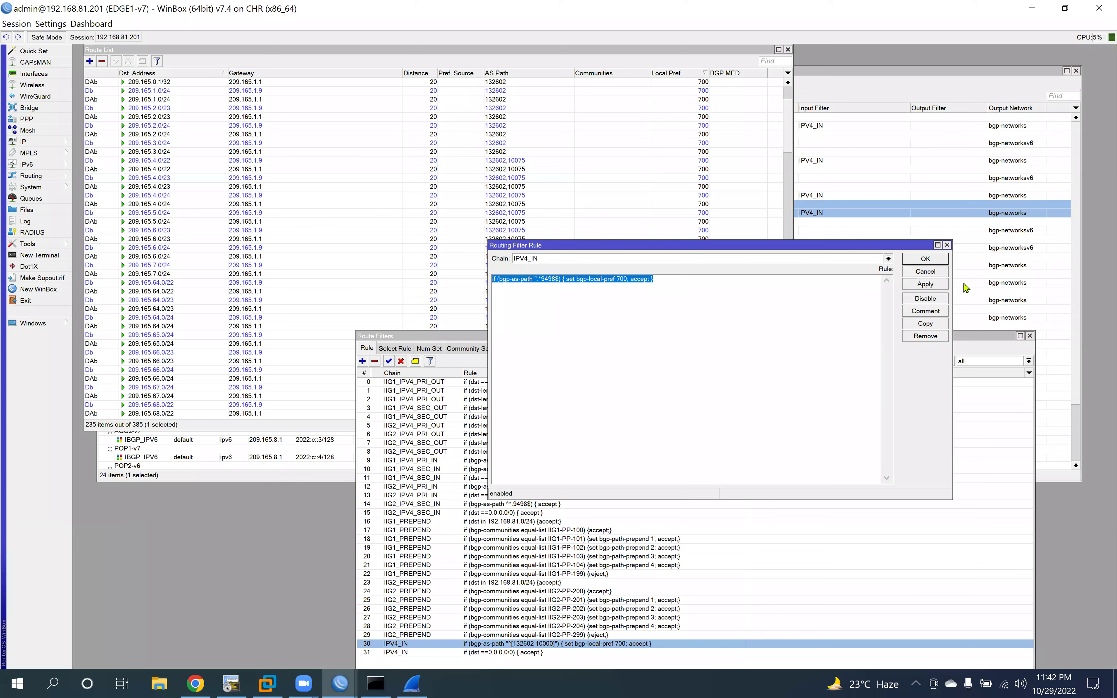
click(940, 284)
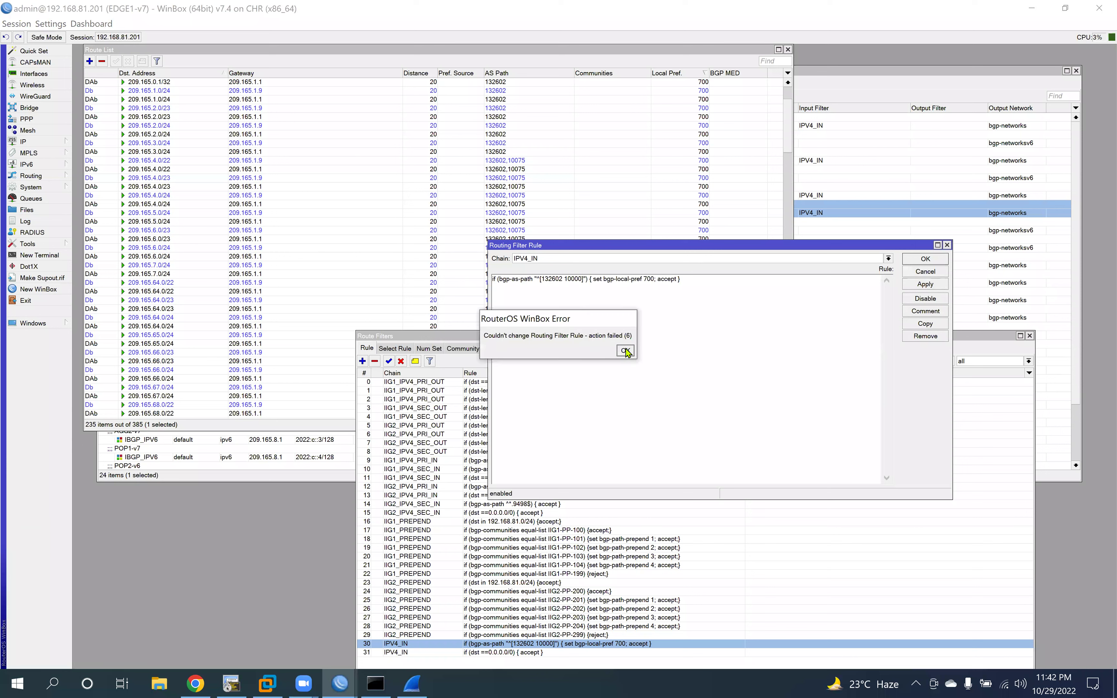
click(625, 351)
Step: Rewrite the IPV4_IN rule as if (bgp-as-path .*9498$) { set bgp-local-pref 700; accept }, without quotes, and save it
click(683, 291)
key(ctrl+a)
text(if (bgp-as-path ".*9498$) { set bgp-local-pref 700; accept })
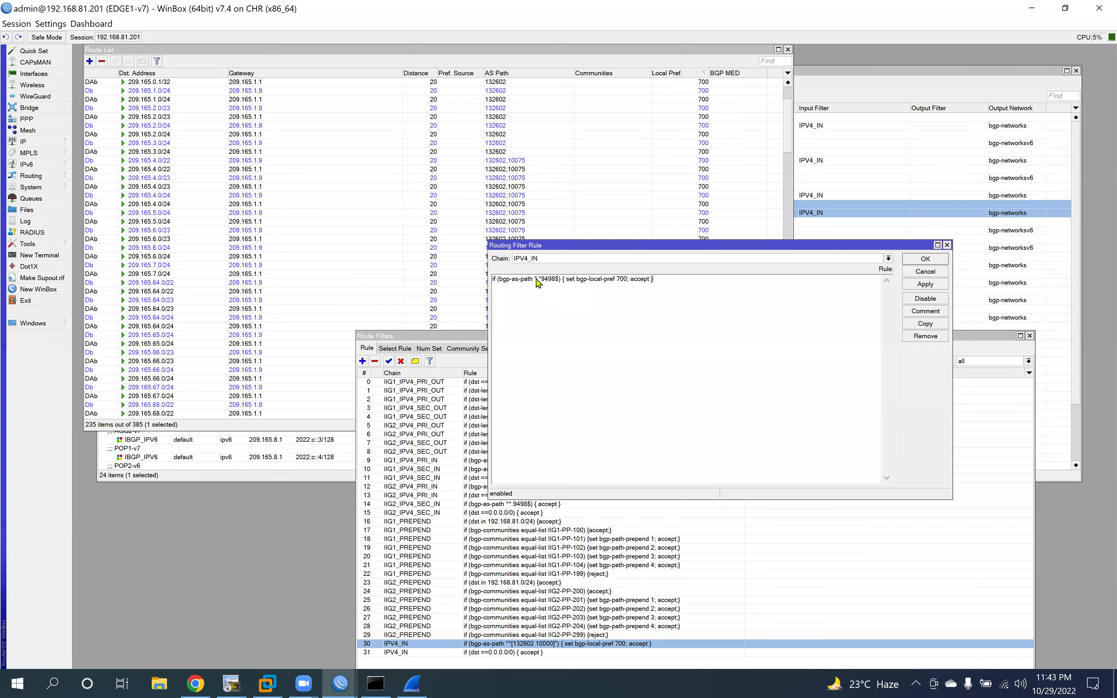
key(BackSpace)
drag(689, 280, 455, 278)
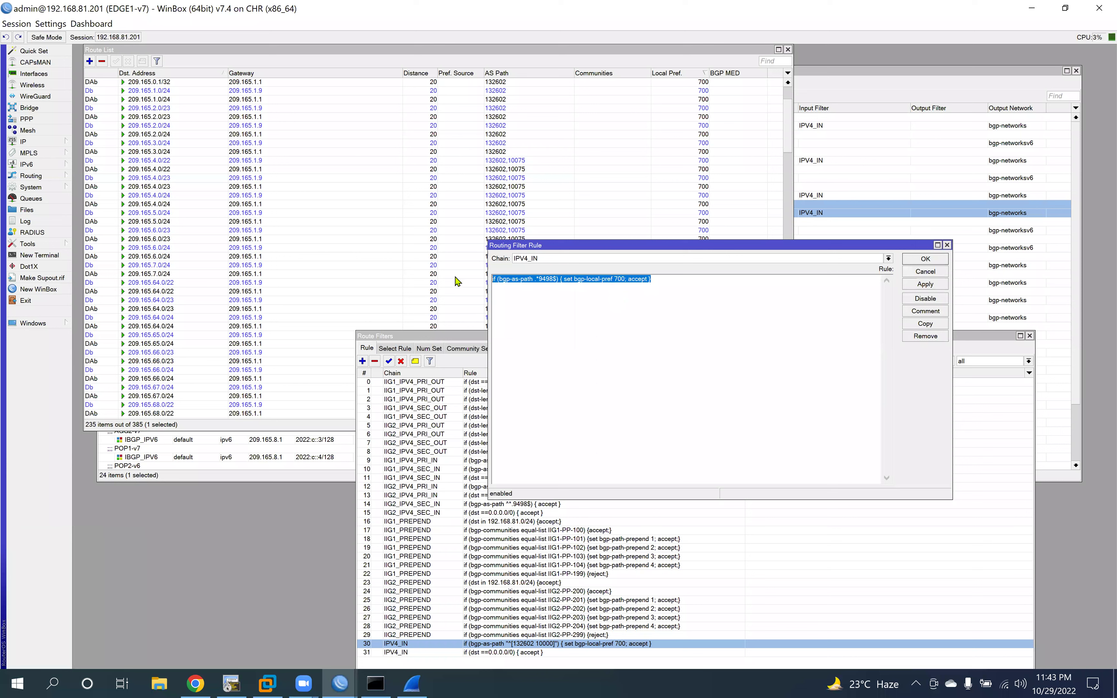
click(927, 284)
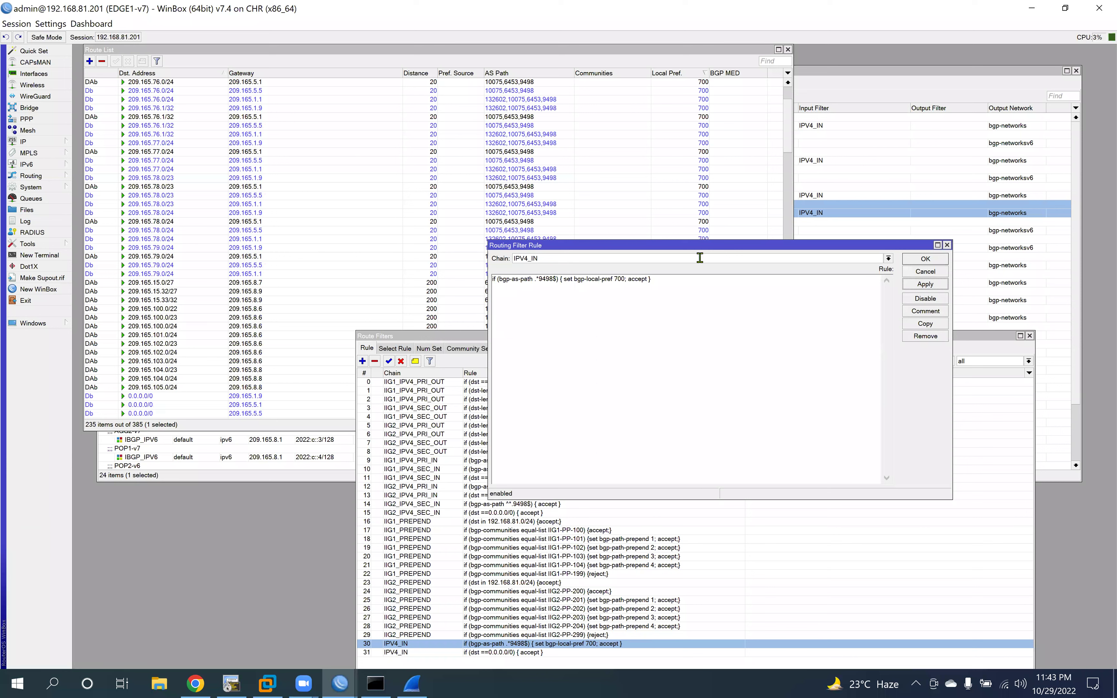
click(924, 258)
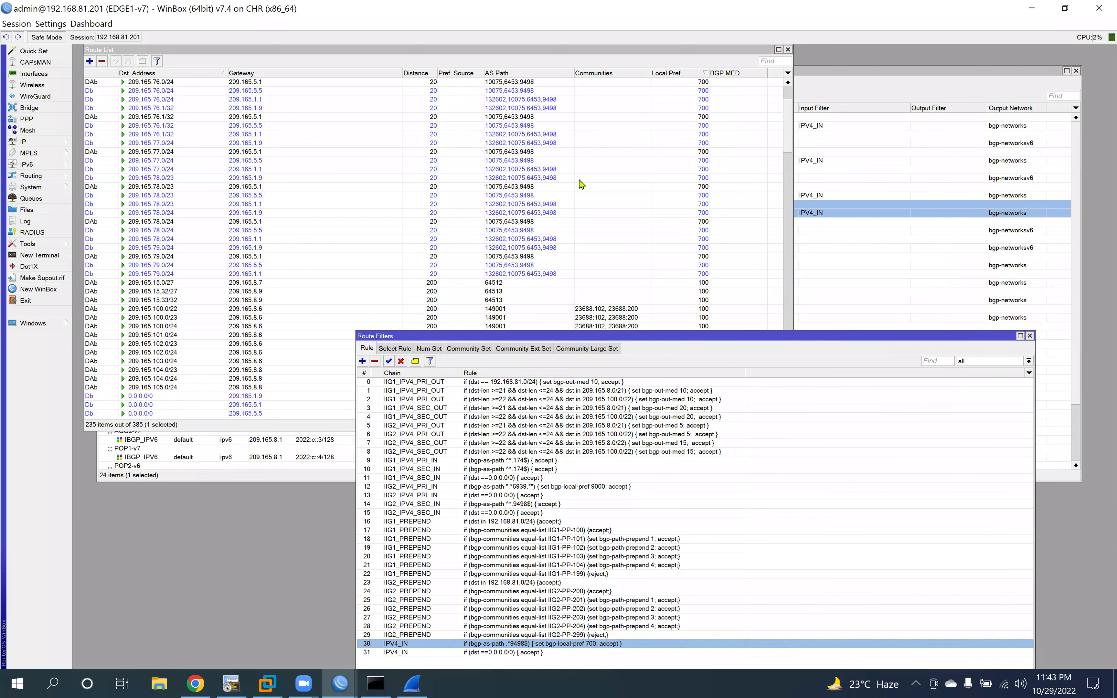
Step: Inspect the AS path and local preference of the 209.165.76.x routes in the route list, and return to the route filters
click(533, 83)
click(540, 90)
click(546, 99)
click(552, 109)
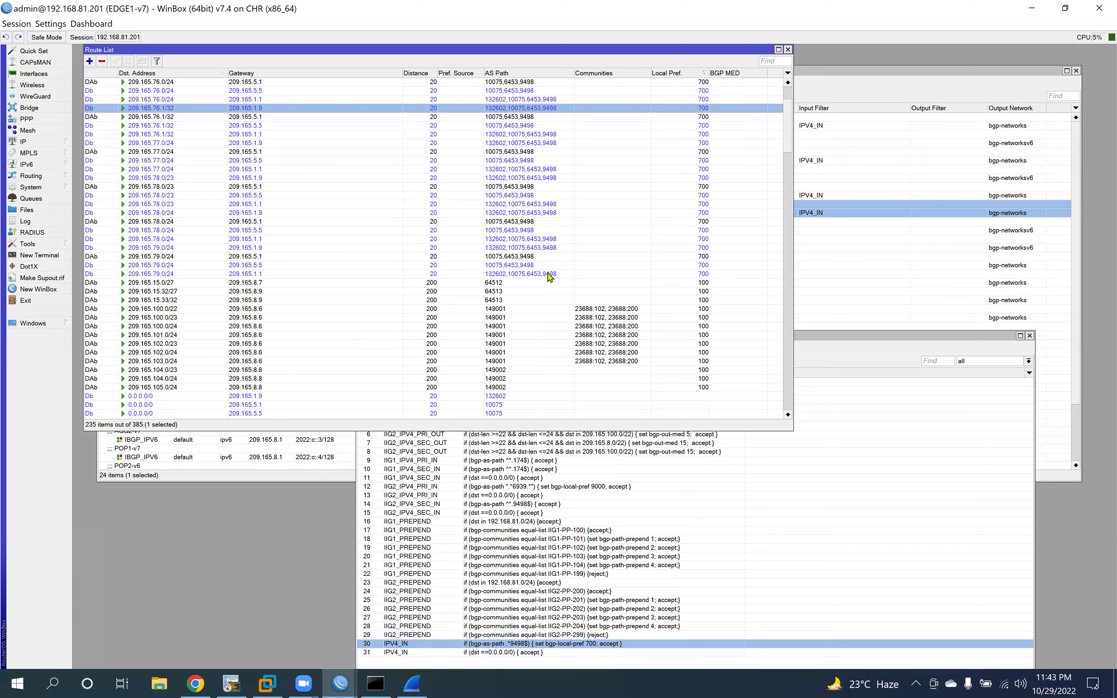
click(832, 339)
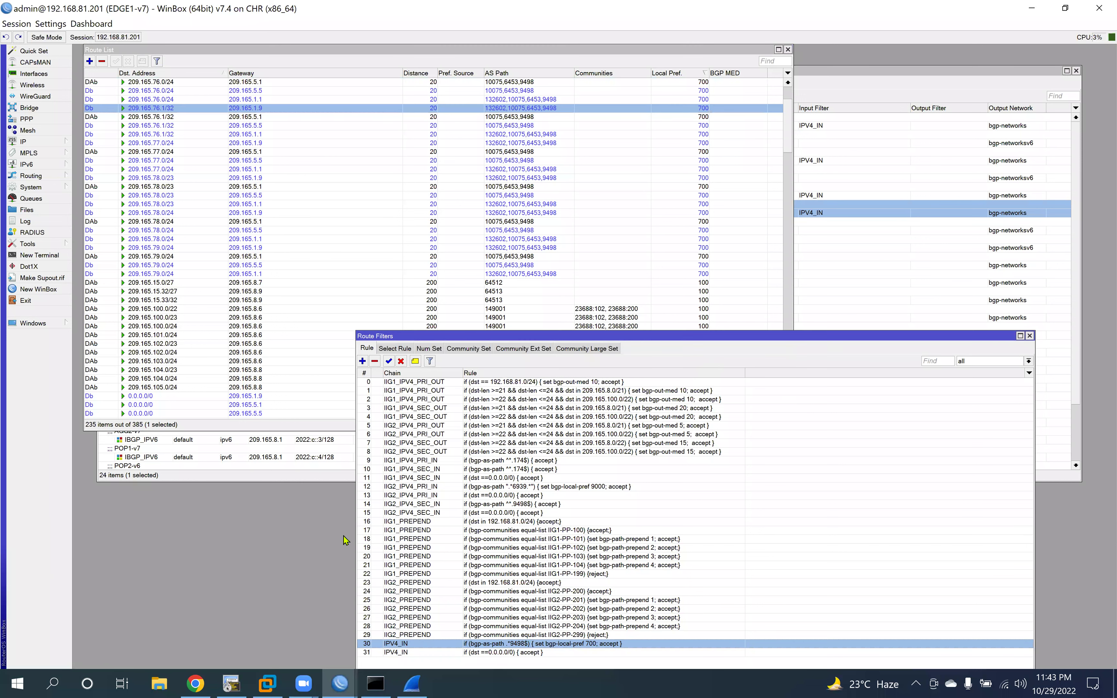
Step: Locate HE-v6 with ASN 6939 in the EVE topology, and reopen the IPV4_IN AS-path rule in the EDGE1-v7 WinBox session
click(195, 683)
drag(289, 177, 199, 107)
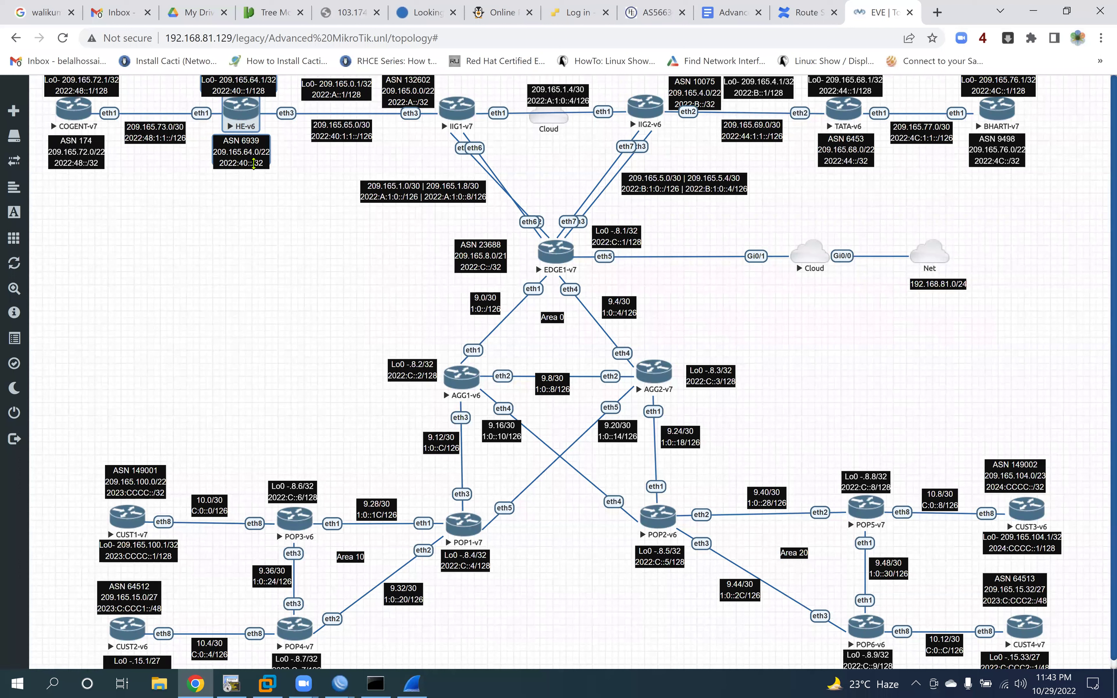
mouse_move(306, 177)
mouse_down()
mouse_move(371, 95)
mouse_move(298, 156)
mouse_up()
click(341, 683)
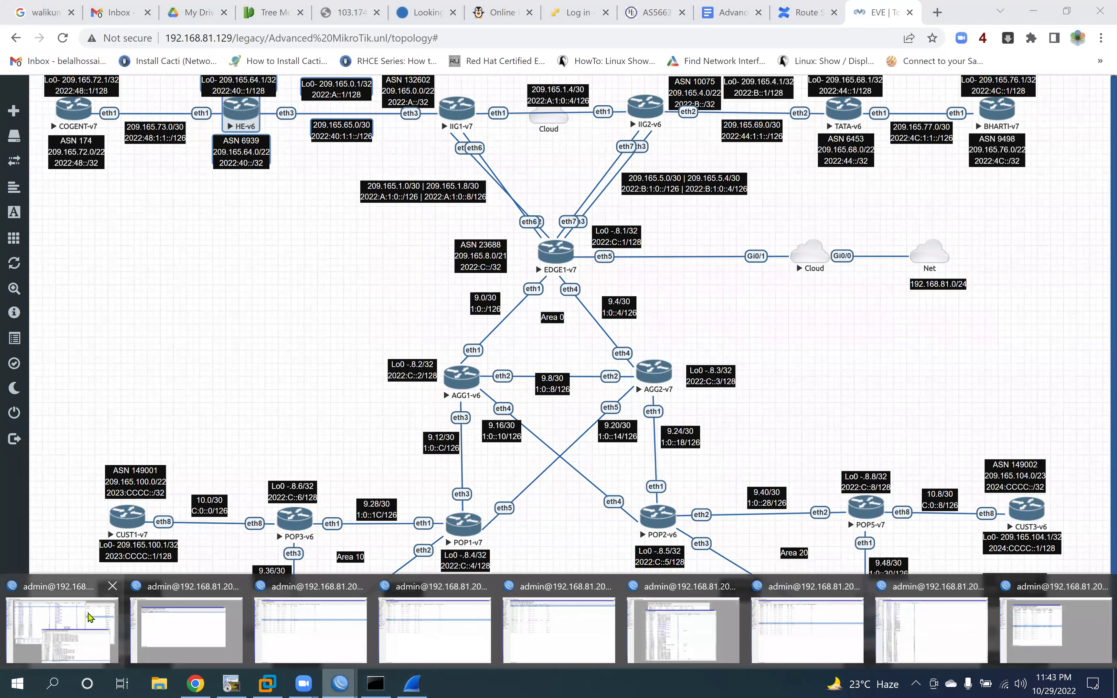
click(89, 617)
double_click(528, 643)
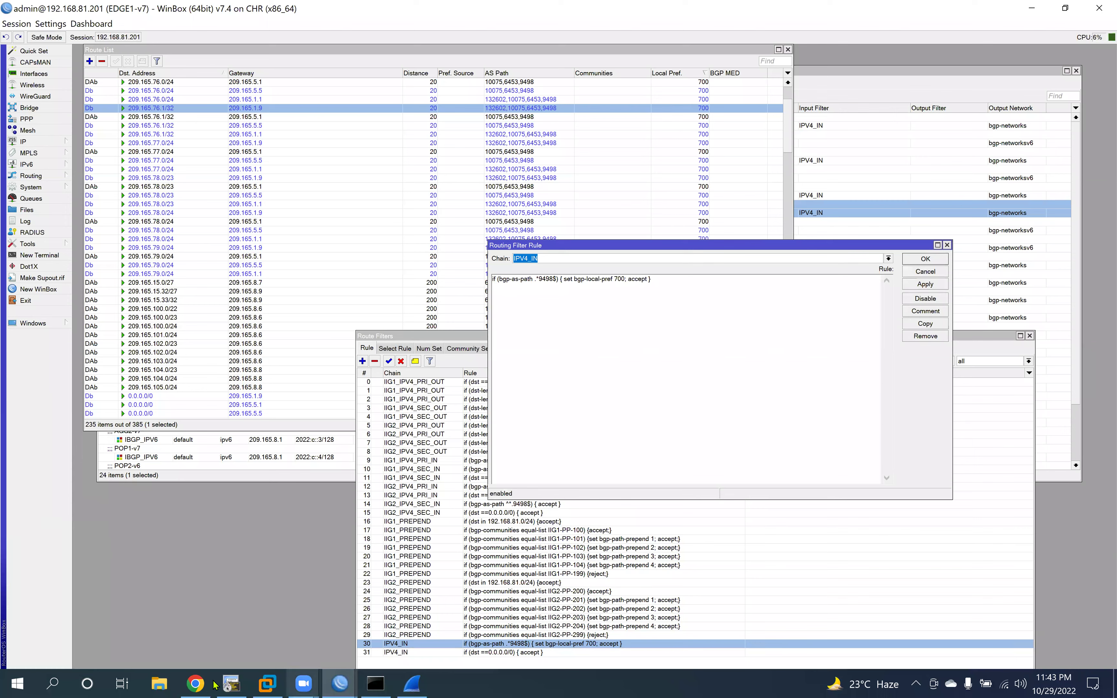
click(195, 684)
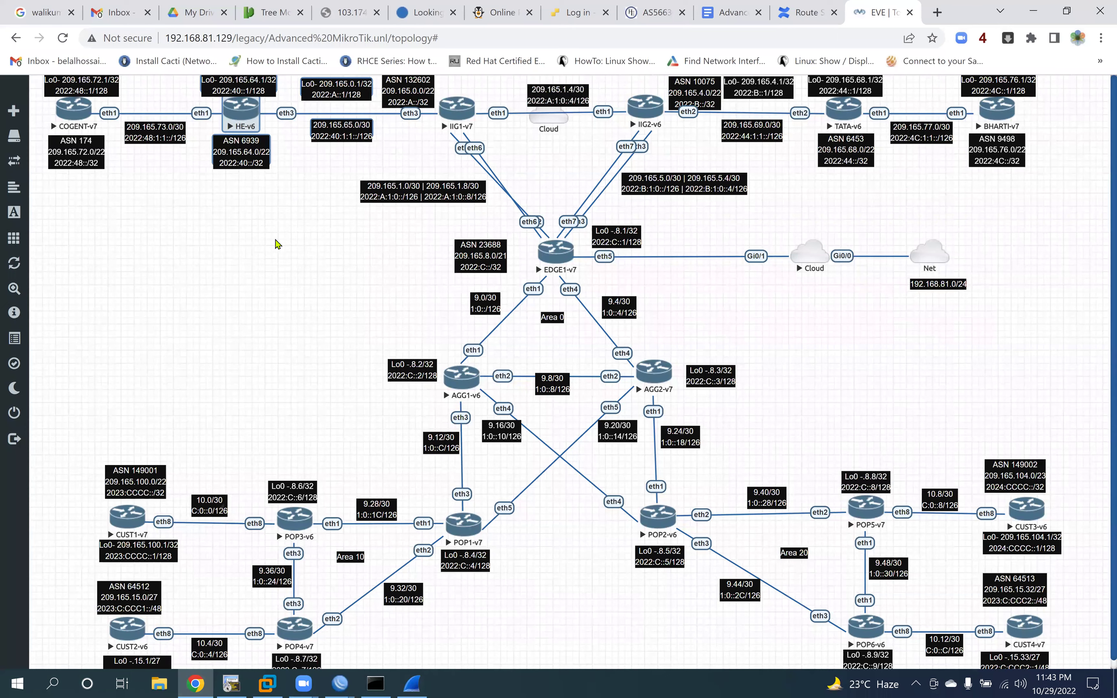
click(337, 684)
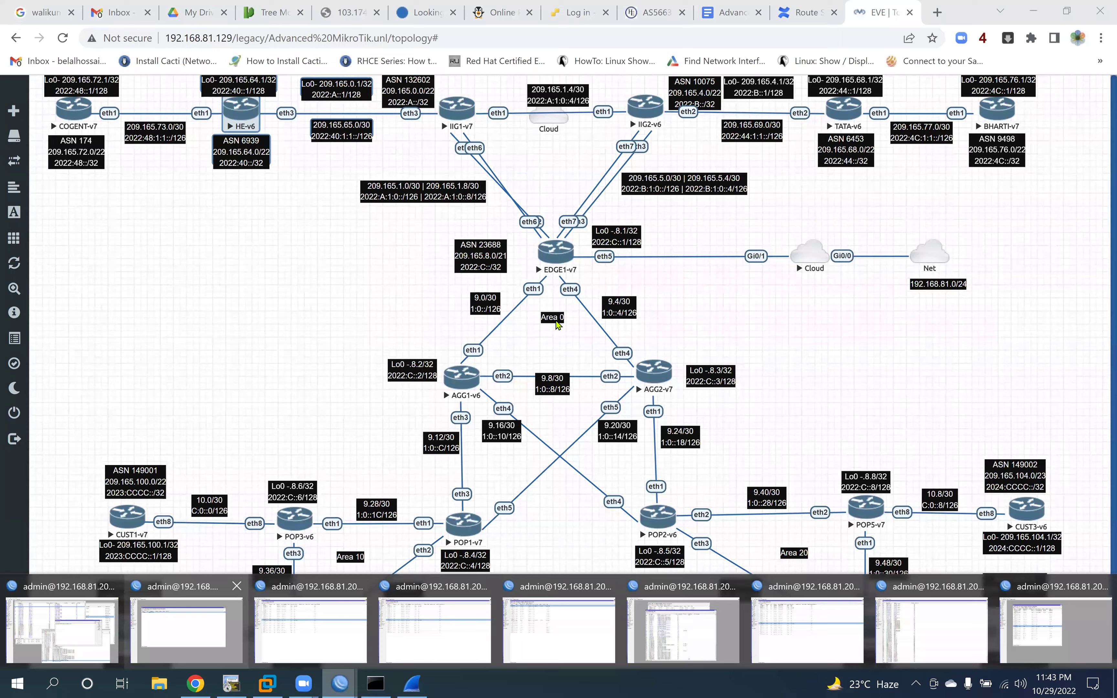
key(alt+Tab)
Step: Replace the AS-path pattern in the IPV4_IN rule with .*6939.* and save the rule
key(BackSpace)
key(BackSpace)
key(BackSpace)
key(BackSpace)
text(6939)
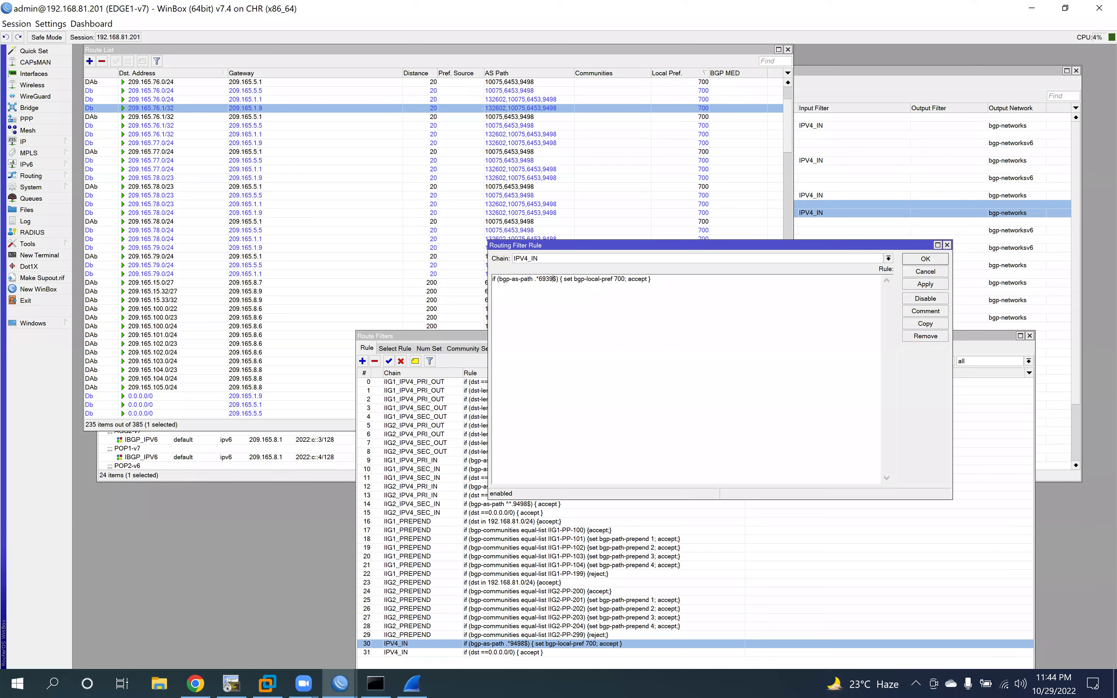
key(Delete)
text(.*)
double_click(547, 280)
click(674, 280)
click(925, 284)
click(936, 259)
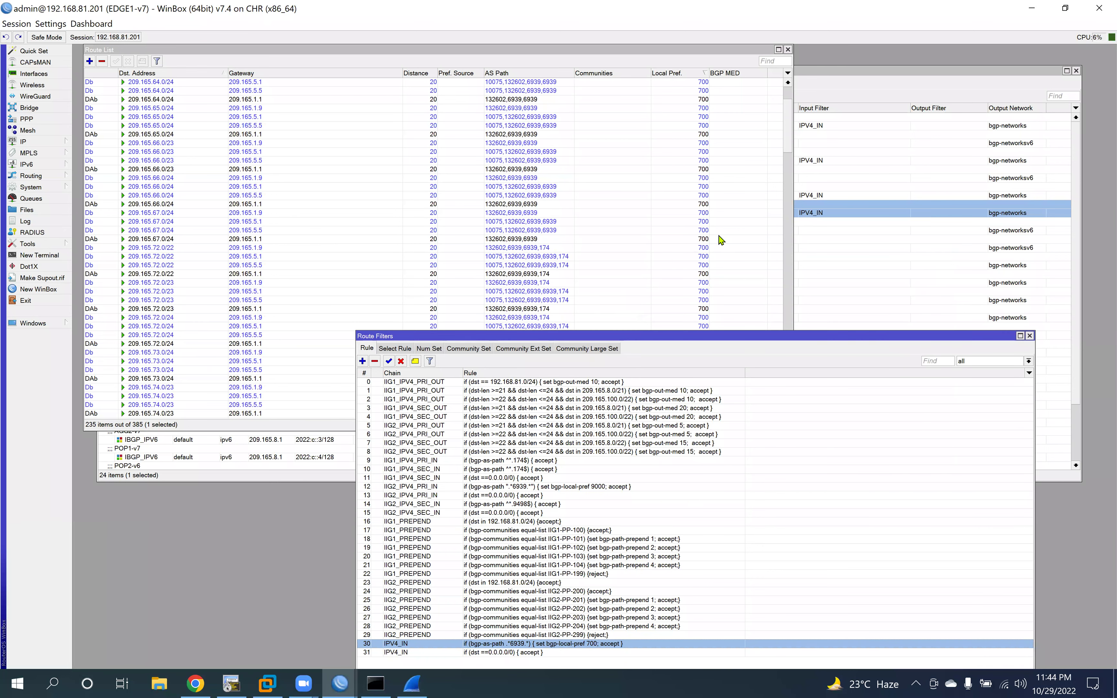
Step: Examine the AS paths and local preference of routes passing through ASN 6939, comparing them with the EVE topology
click(529, 247)
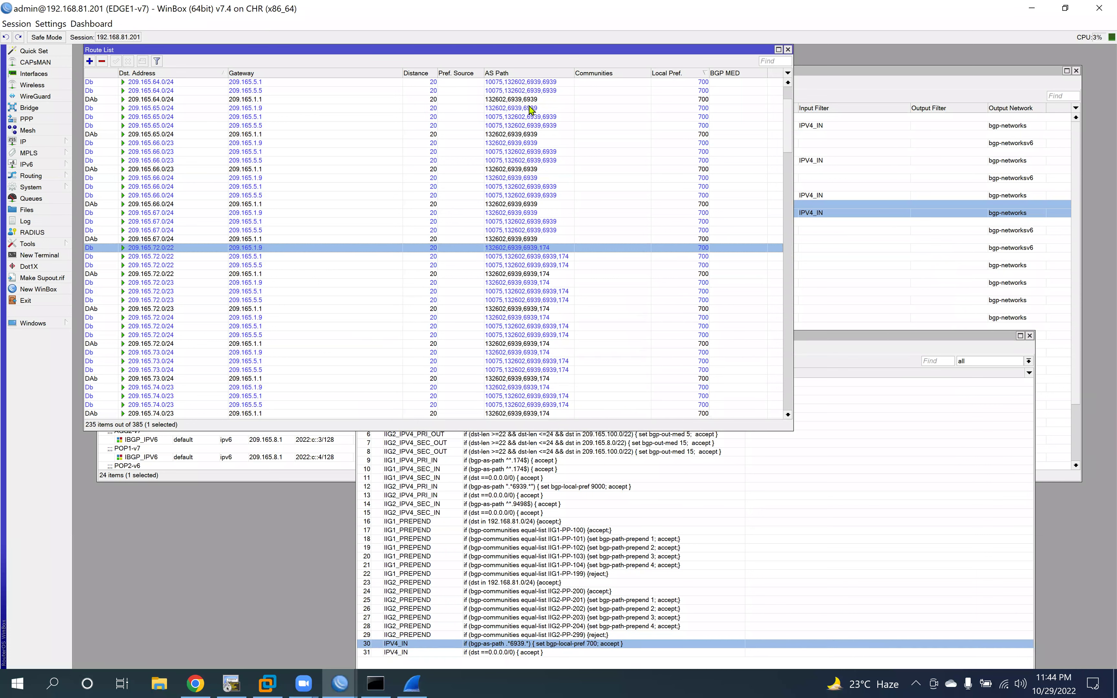
scroll(532, 251, down, 5)
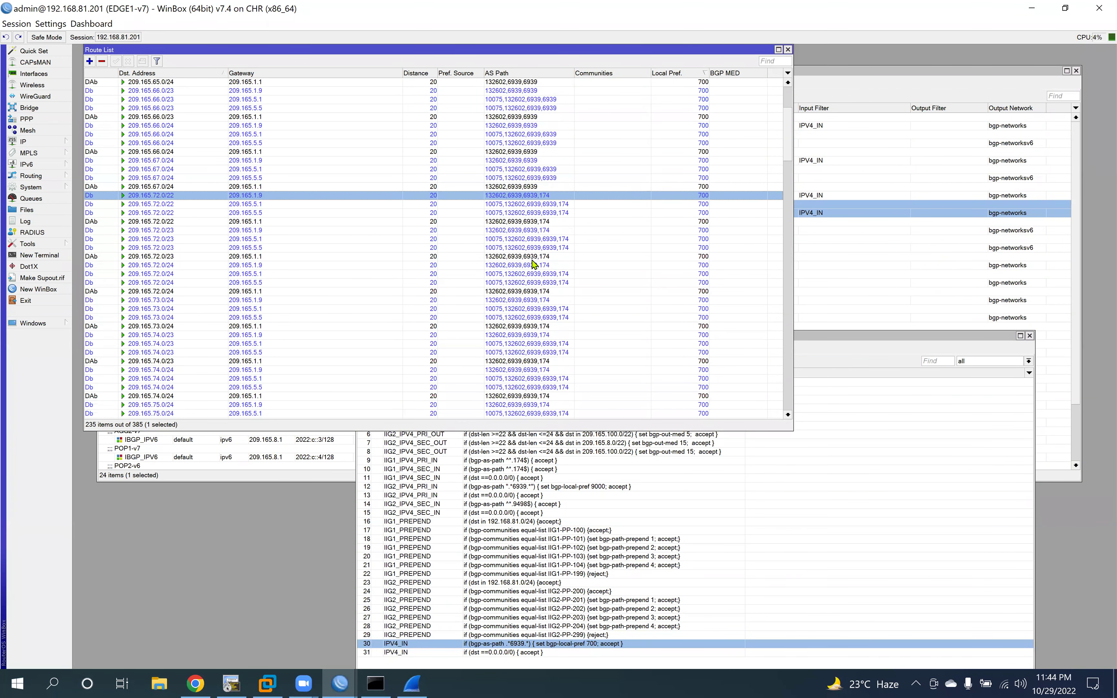
scroll(533, 267, down, 1)
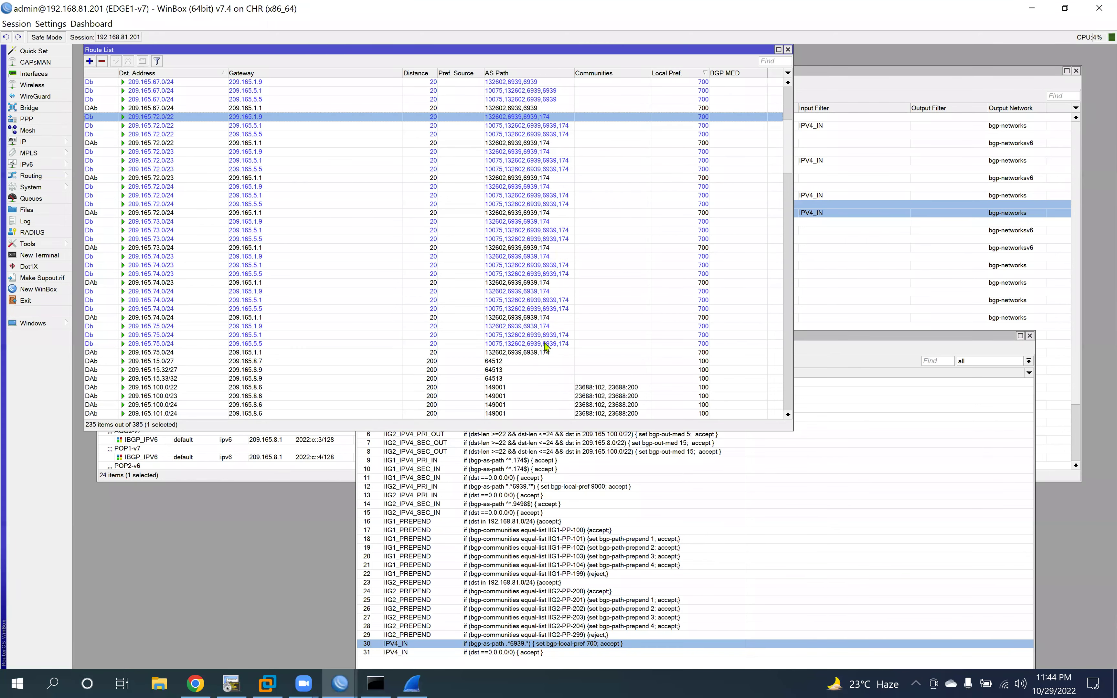
click(194, 683)
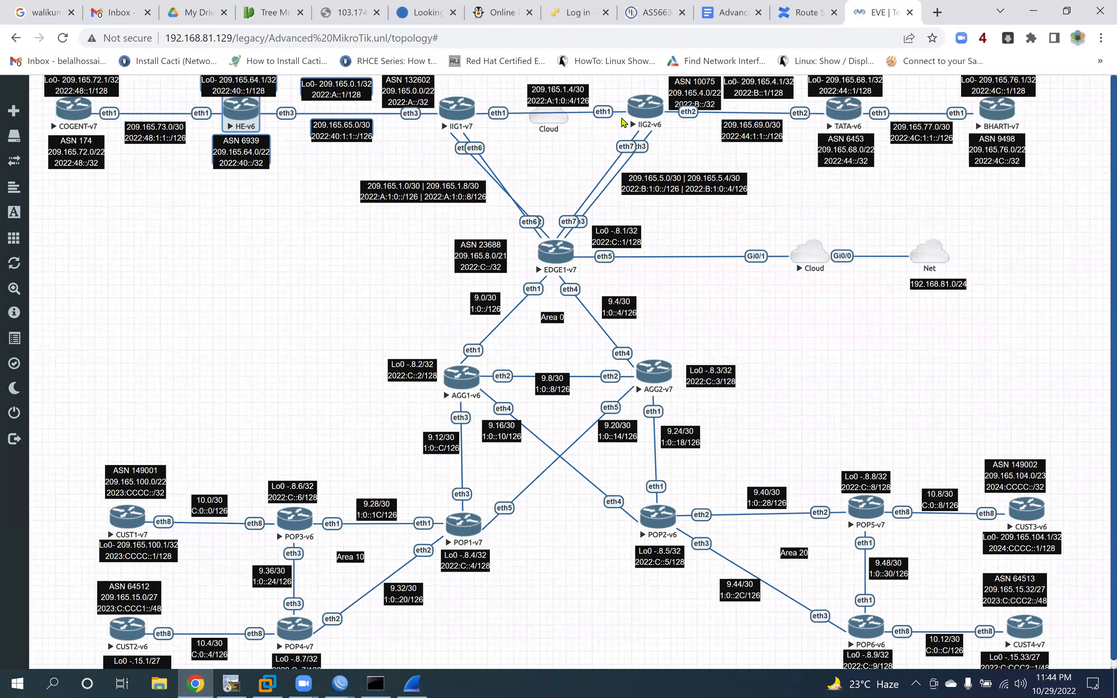
click(197, 209)
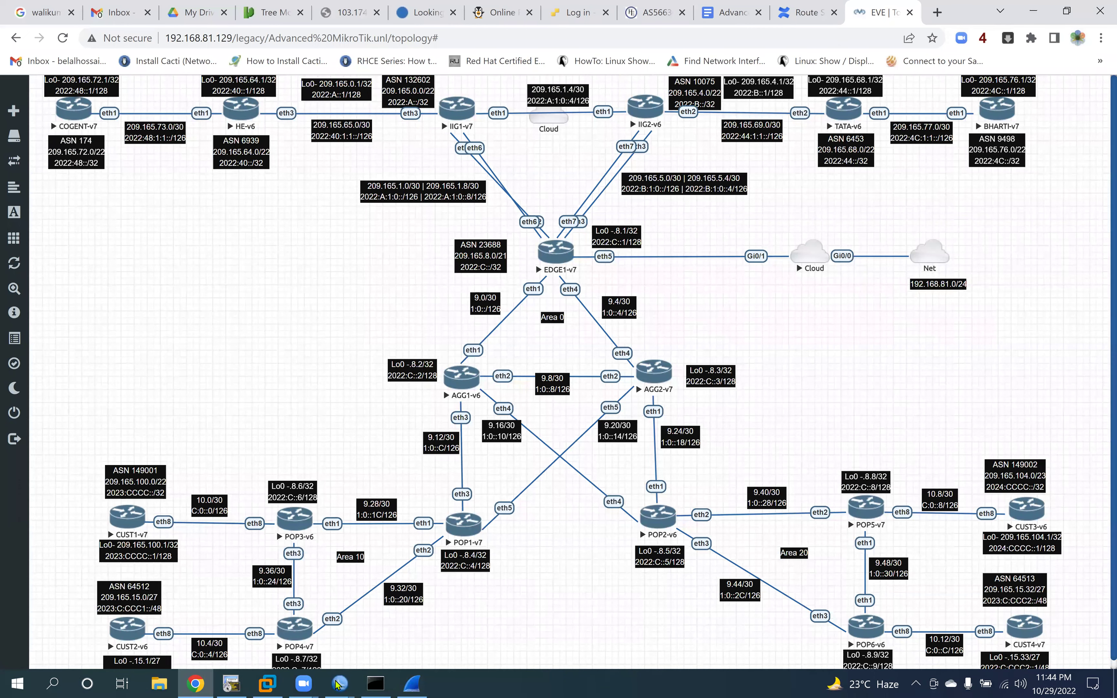
mouse_move(336, 685)
click(69, 630)
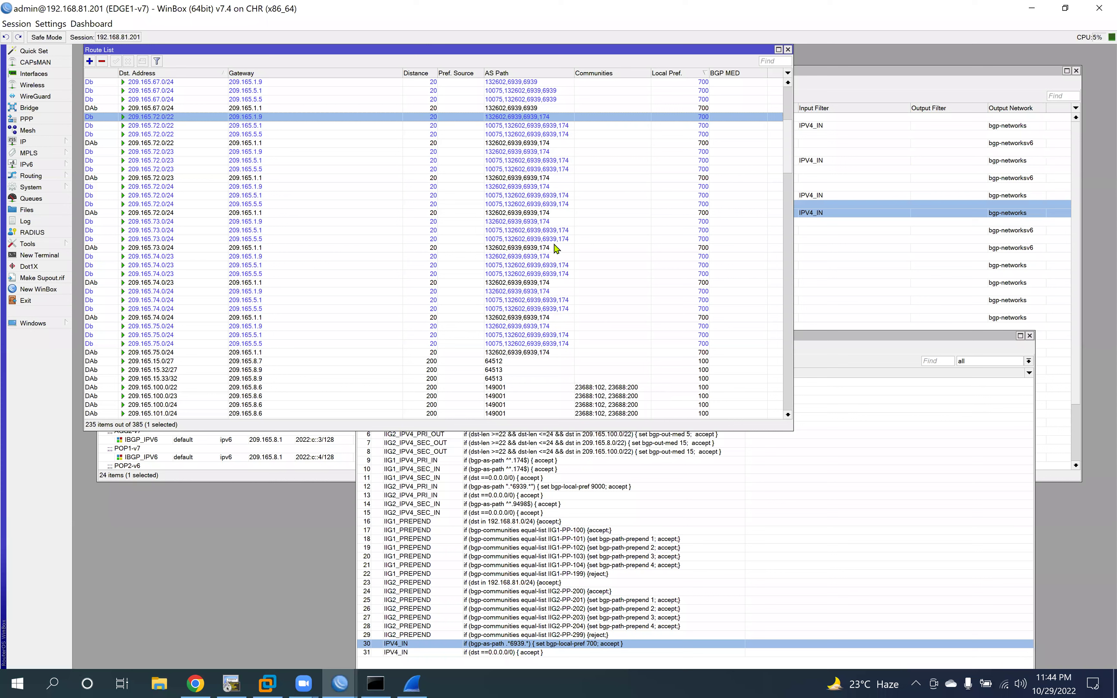
click(568, 229)
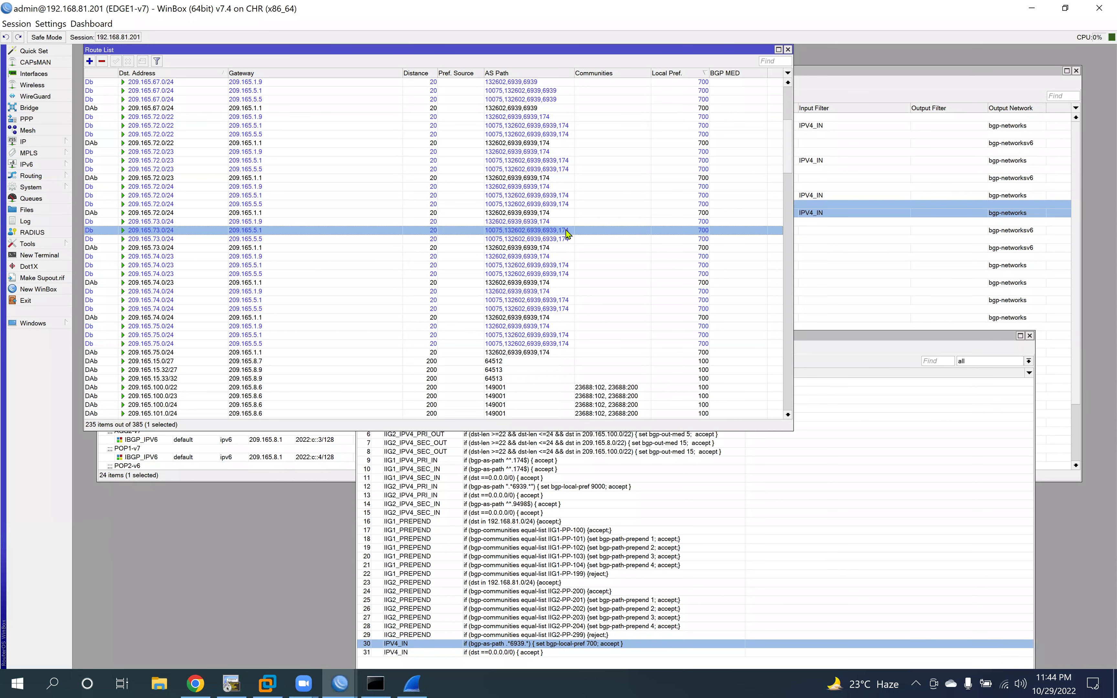